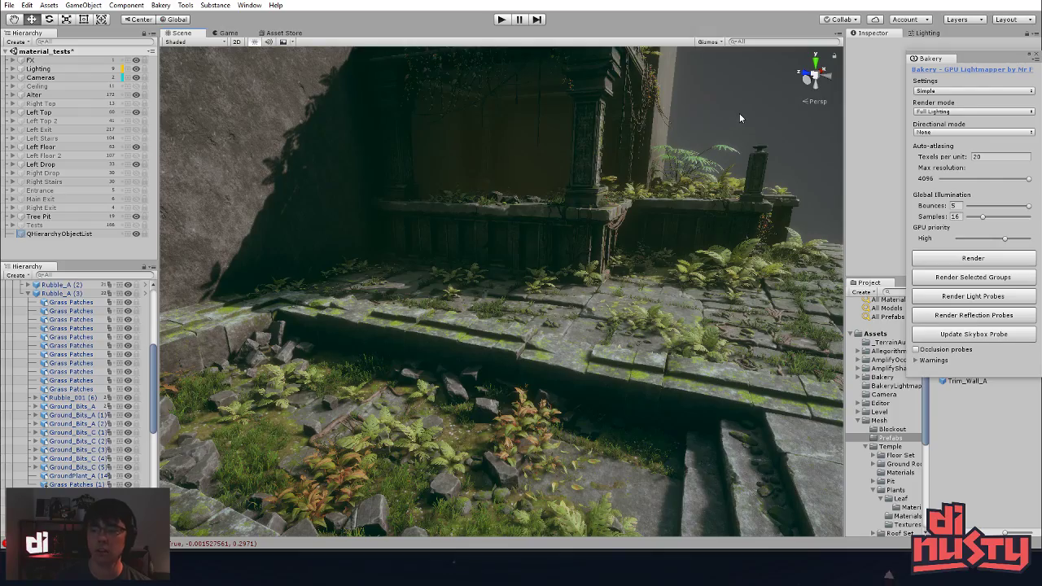
- Examine the temple environment around the tree pit, sunken rubble area and altar ledge
left_click_drag(669, 168, 341, 197, "alt")
middle_click_drag(342, 197, 346, 197)
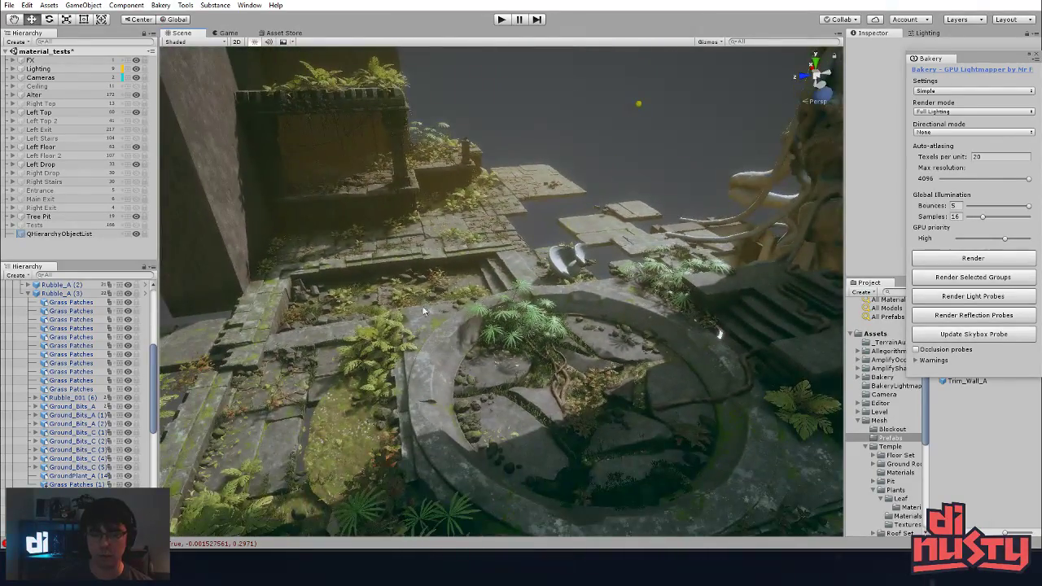
middle_click_drag(553, 241, 600, 240)
left_click_drag(600, 240, 561, 219, "alt")
scroll(561, 268, "up", 3)
middle_click_drag(561, 277, 591, 345)
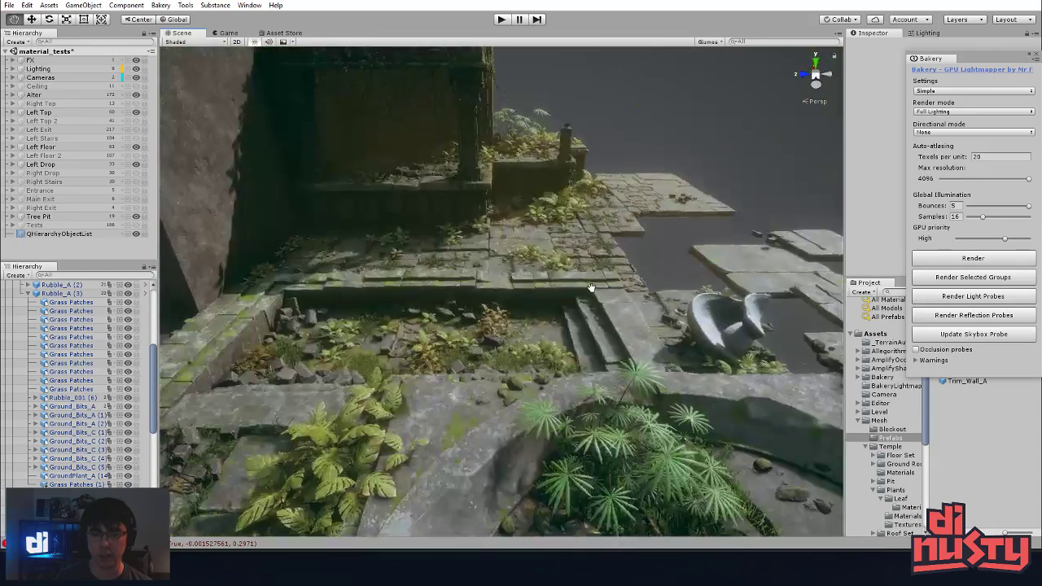
left_click_drag(591, 344, 565, 358, "alt")
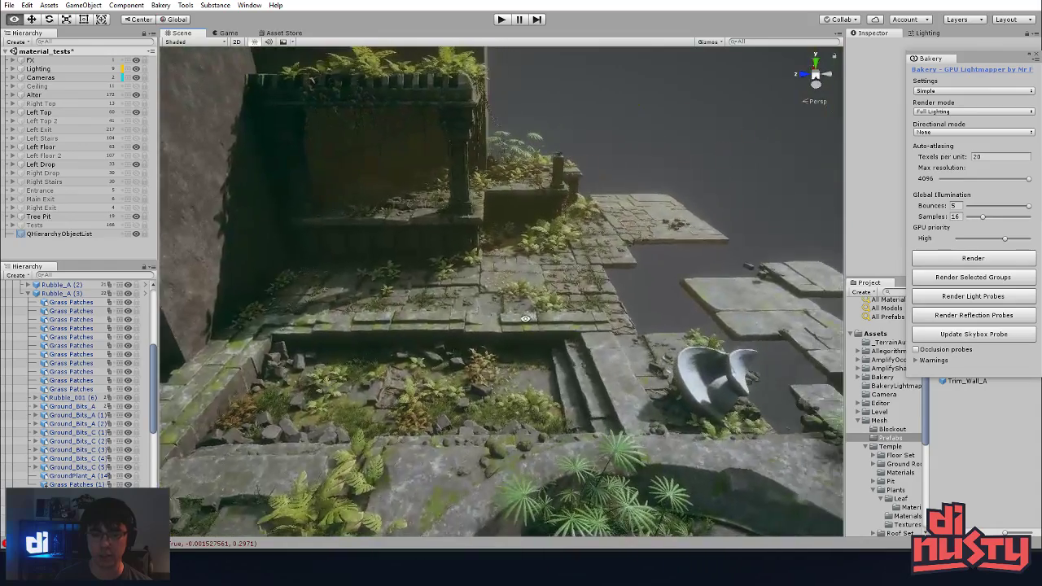
scroll(565, 360, "up", 2)
middle_click_drag(565, 360, 594, 372)
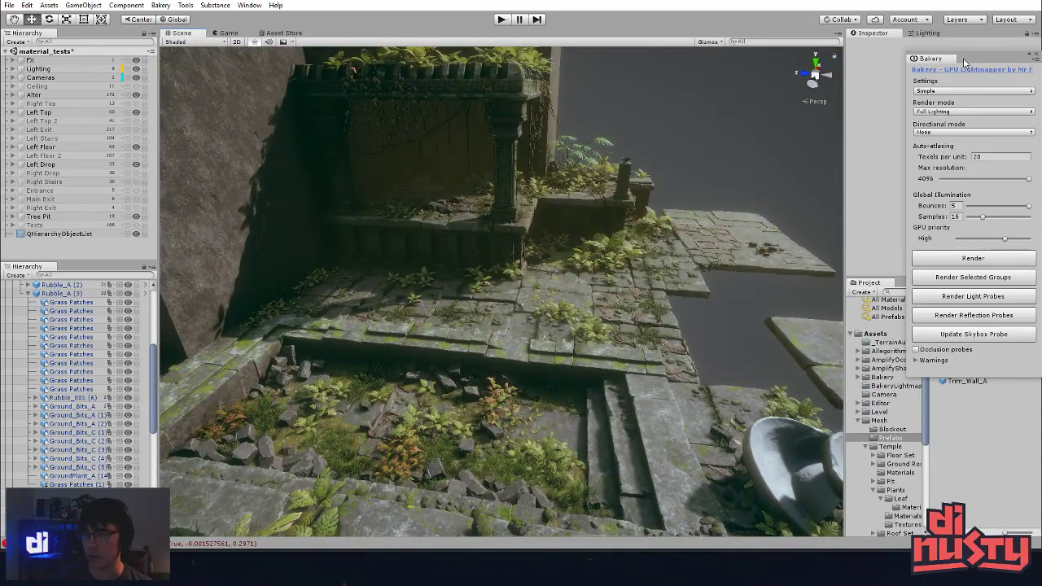
- Move the Bakery window over the scene view and set the scene shading to Baked Lightmap
left_click_drag(964, 63, 744, 52)
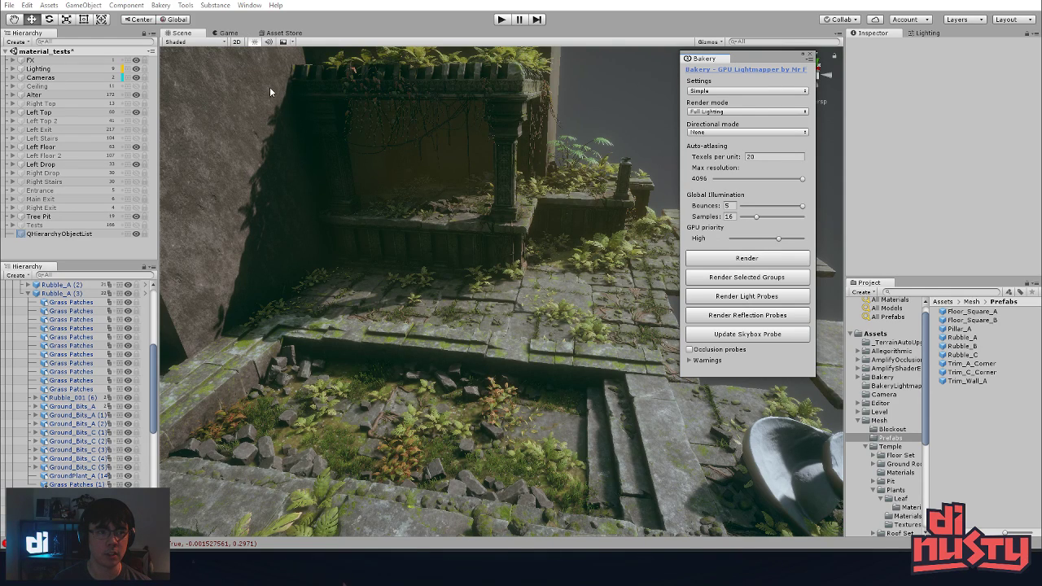
left_click(205, 42)
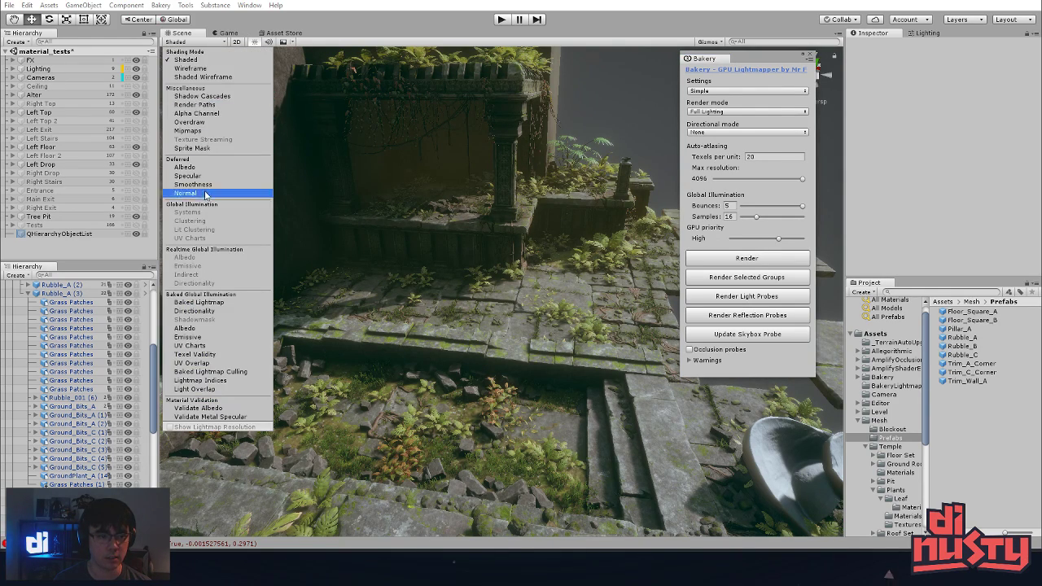
left_click(200, 302)
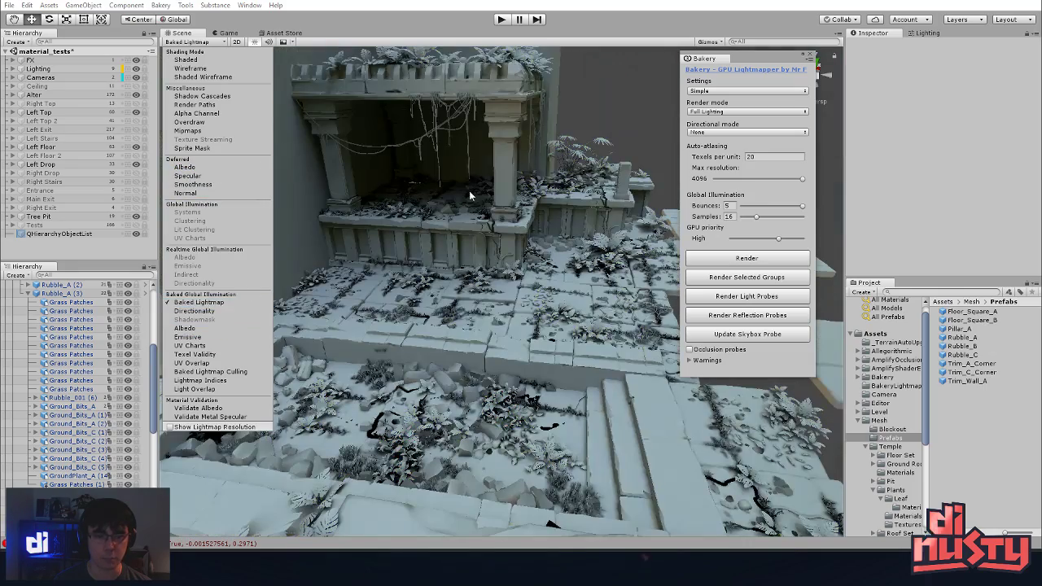
- Examine the baked lightmap up close on the floor tiles, grass and ferns, and across the whole temple
right_click_drag(546, 200, 476, 325)
right_click_drag(560, 298, 627, 394)
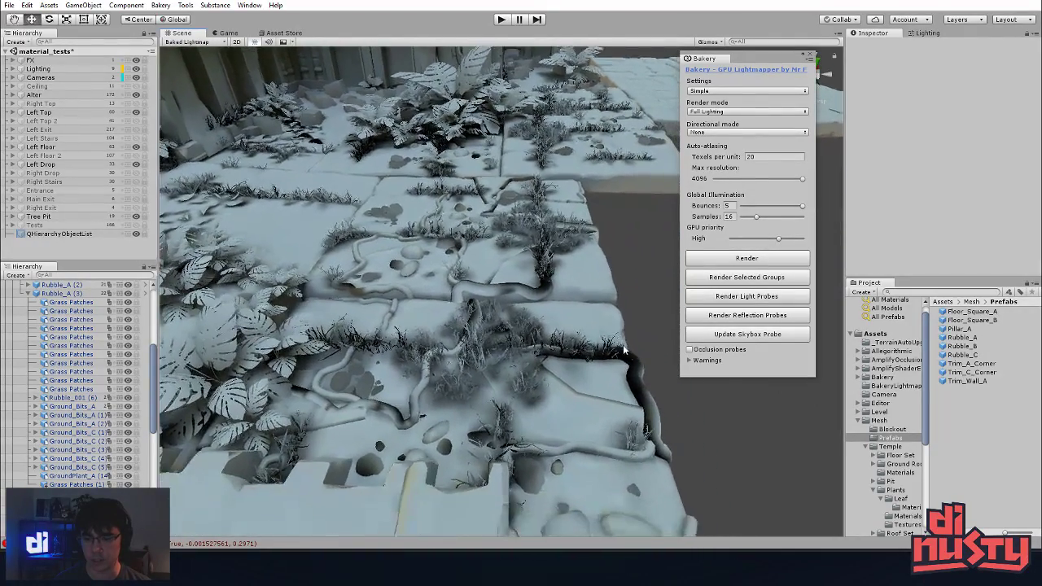
middle_click_drag(442, 337, 591, 354)
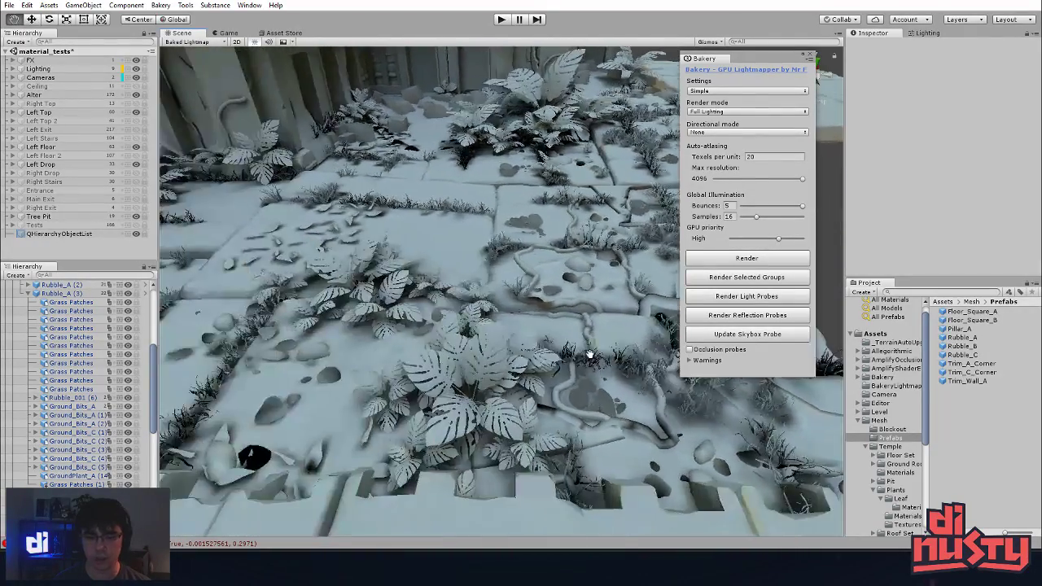
right_click_drag(591, 354, 496, 330, "alt")
middle_click_drag(496, 330, 541, 354)
right_click_drag(541, 354, 490, 344, "alt")
middle_click_drag(491, 345, 534, 367)
right_click_drag(534, 367, 372, 255)
middle_click_drag(494, 241, 519, 237)
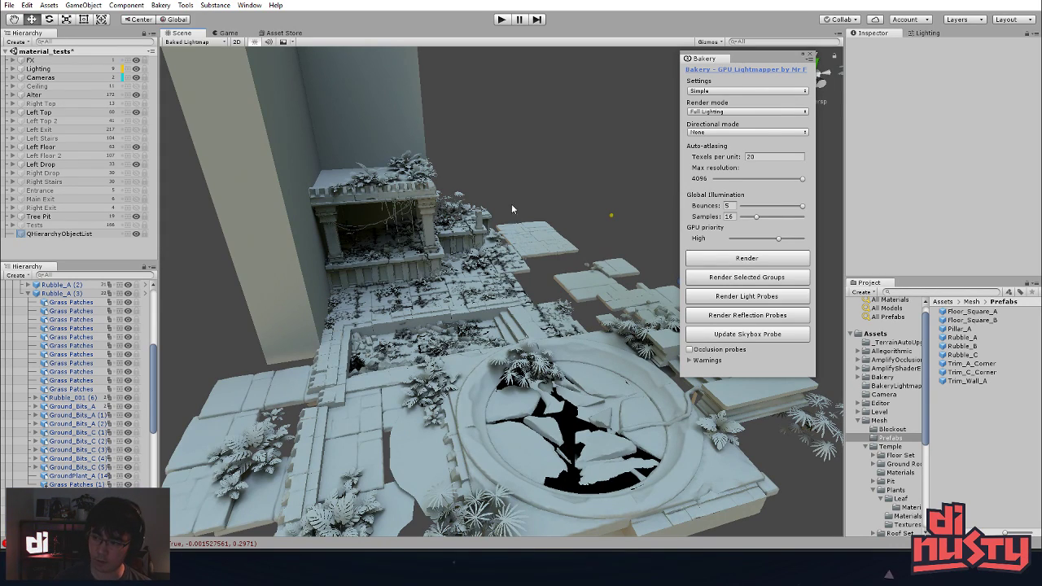
- Inspect the baked shadows around the scattered leaves and pebbles on the floor and under the pillared altar
middle_click_drag(506, 210, 534, 230)
left_click_drag(534, 231, 561, 324, "alt")
middle_click_drag(561, 324, 584, 328)
right_click_drag(450, 289, 1015, 382, "alt")
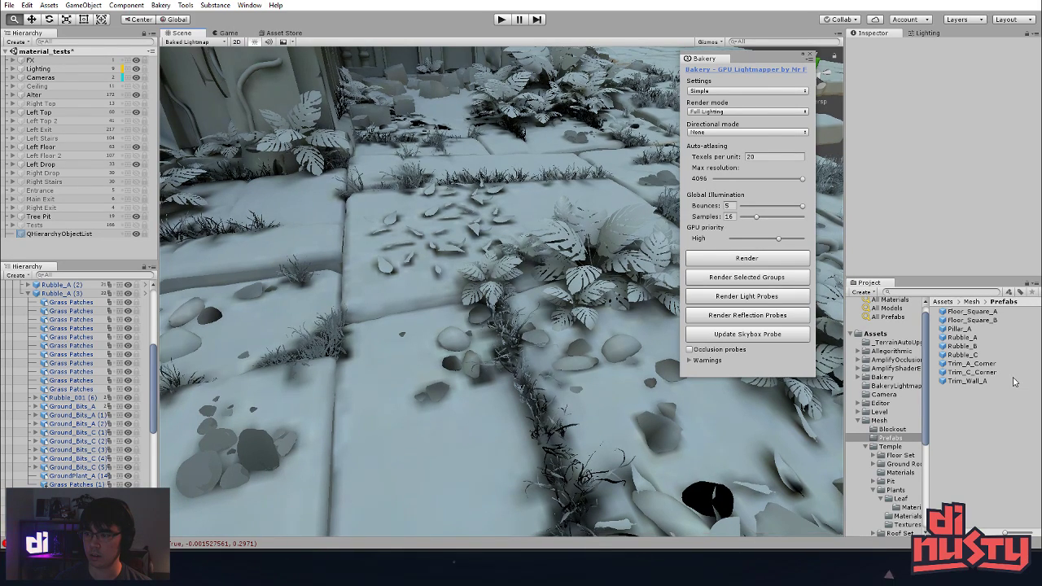
right_click_drag(1014, 382, 965, 380, "alt")
right_click_drag(600, 311, 510, 171)
key("s")
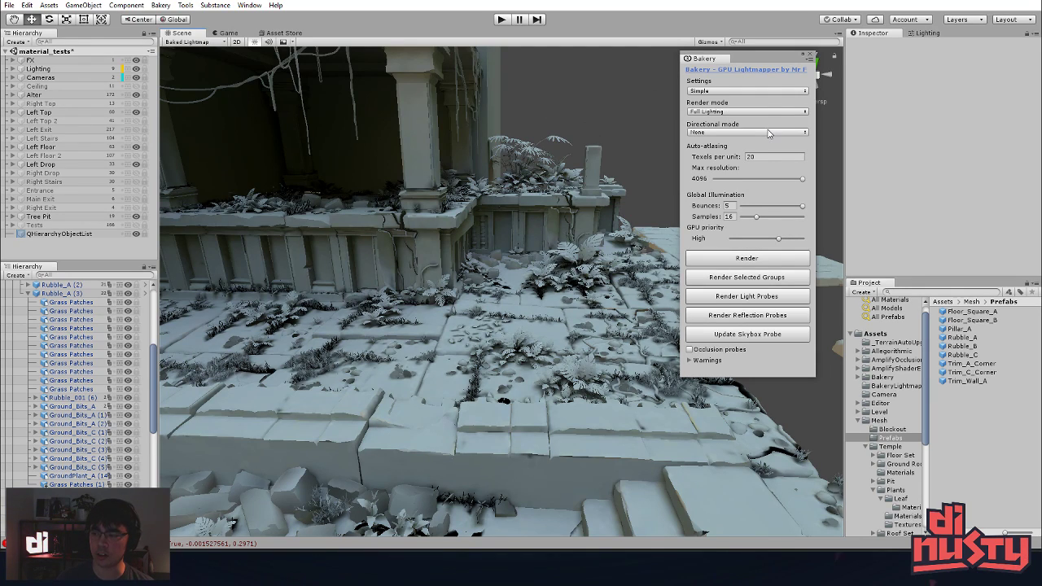
right_click_drag(610, 107, 628, 142)
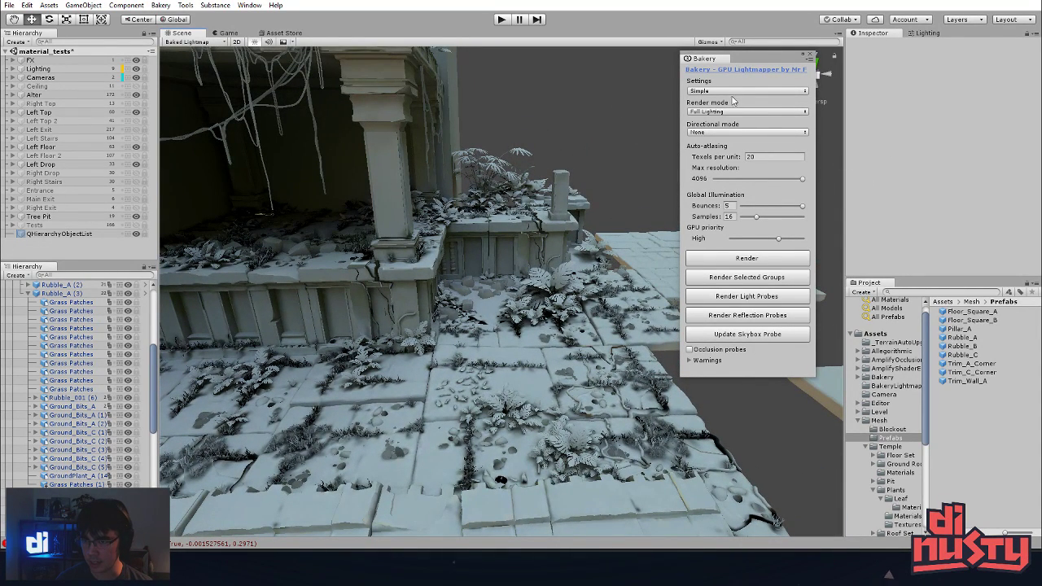
right_click_drag(553, 179, 581, 156)
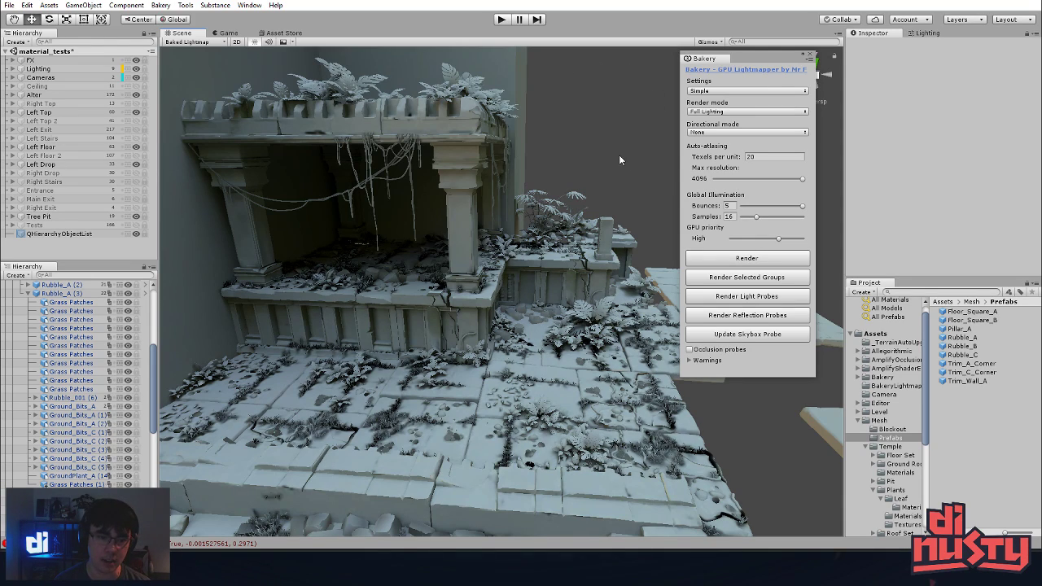
- Move the Bakery window out of the scene view and return the scene shading to Shaded
left_click_drag(745, 64, 1041, 65)
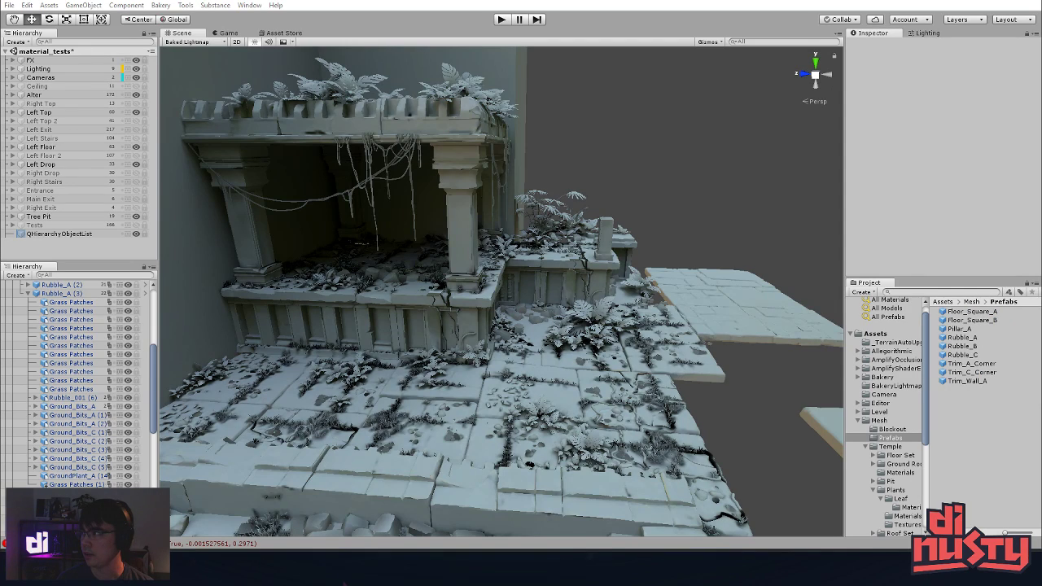
left_click_drag(658, 182, 693, 249, "alt")
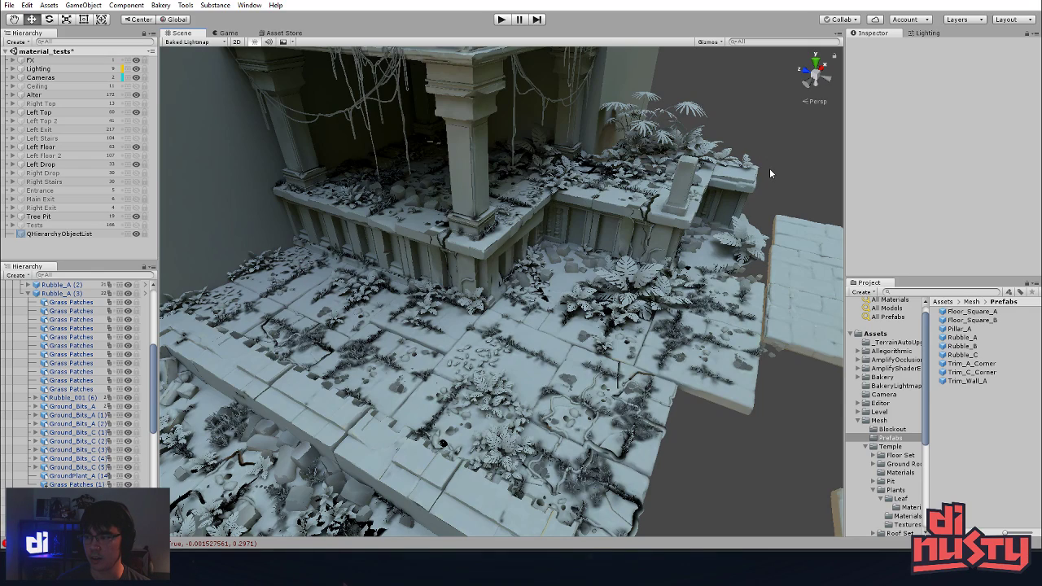
left_click_drag(769, 167, 735, 179, "alt")
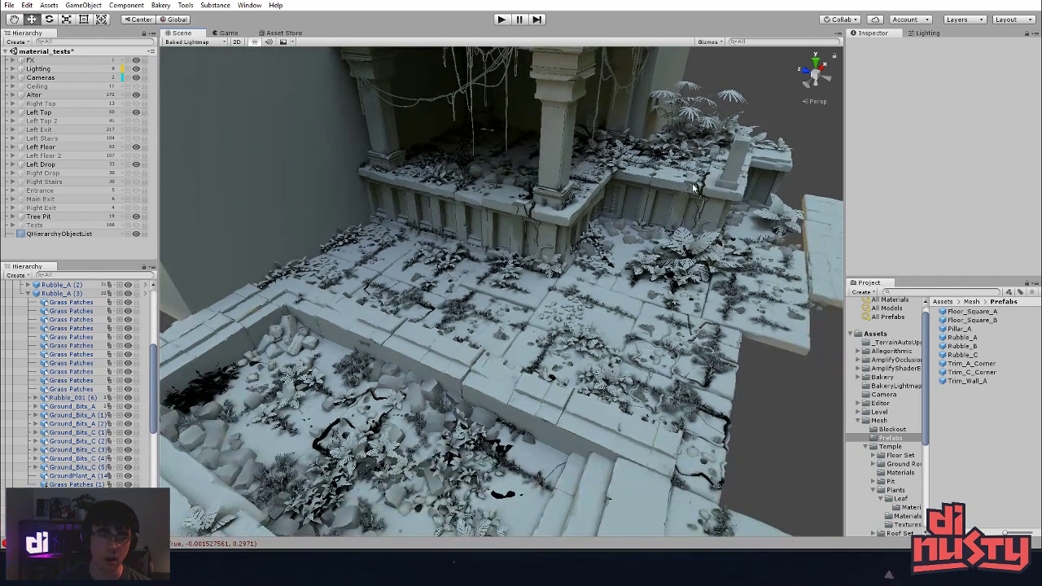
middle_click_drag(487, 193, 481, 179)
left_click_drag(481, 179, 488, 155, "alt")
left_click(194, 42)
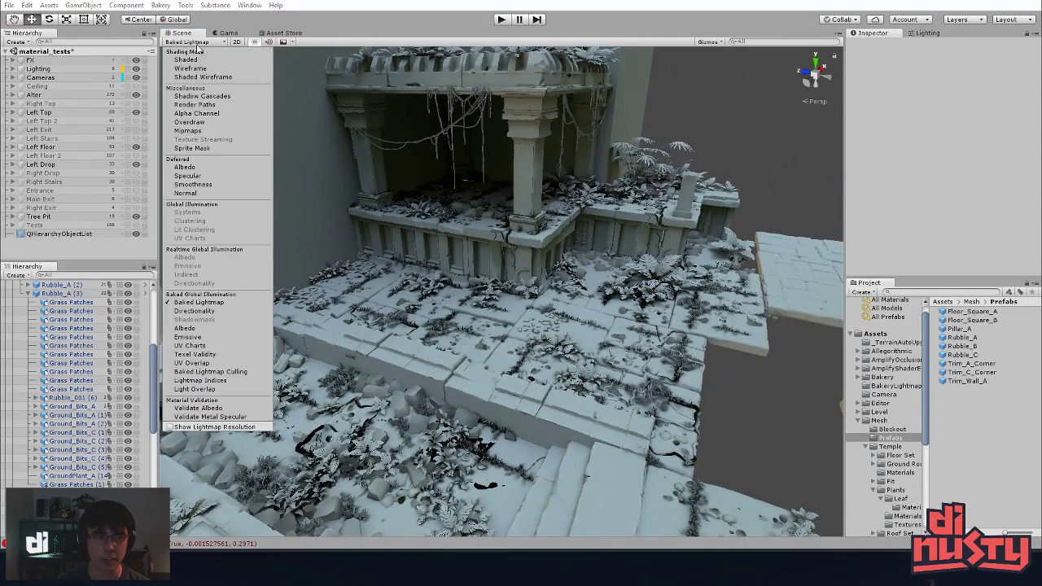
left_click(199, 58)
- Pick and frame individual tiles of the detached floor slab beyond the ledge to see which pieces it consists of
mouse_move(698, 124)
left_mouse_down("alt")
mouse_move(659, 148)
mouse_move(434, 203)
mouse_move(466, 300)
left_mouse_up("alt")
left_click(467, 297)
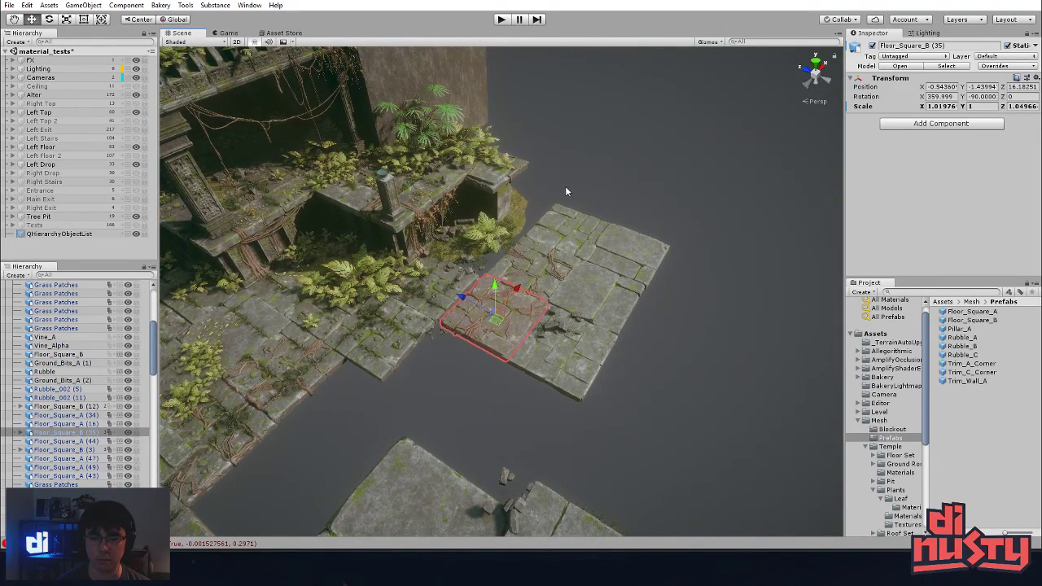
left_click(564, 190)
left_click(537, 263)
left_click(547, 249)
left_click(591, 281)
left_click(538, 282)
left_click(575, 232)
left_click(585, 185)
left_click(520, 251)
key("f")
left_click(533, 224)
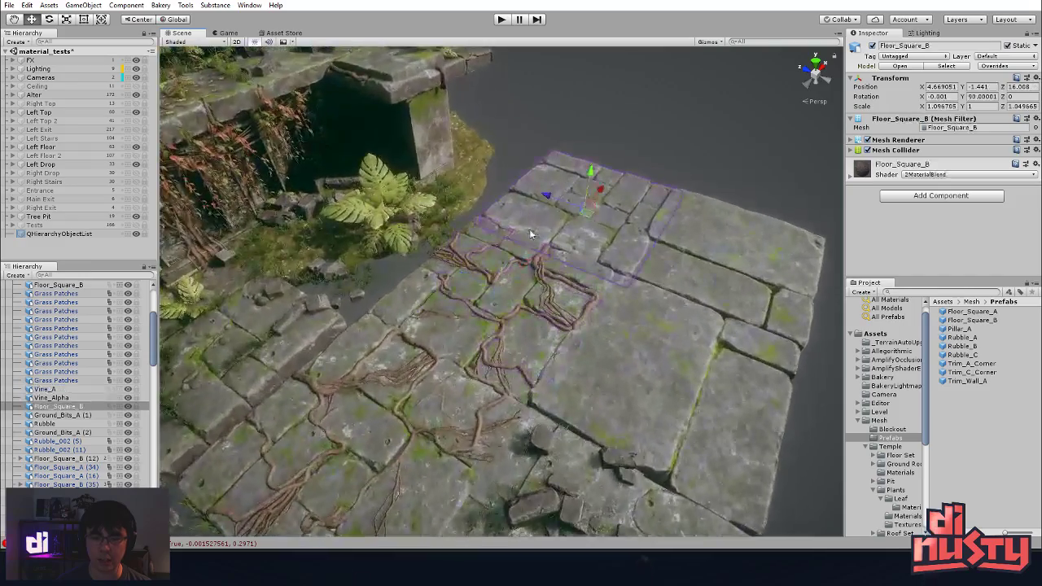
left_click(518, 245)
left_click(508, 150)
- Check the large-stone tiles at the far end of the detached slab by selecting Floor_Square_A (16)
left_click_drag(509, 181, 657, 117, "alt")
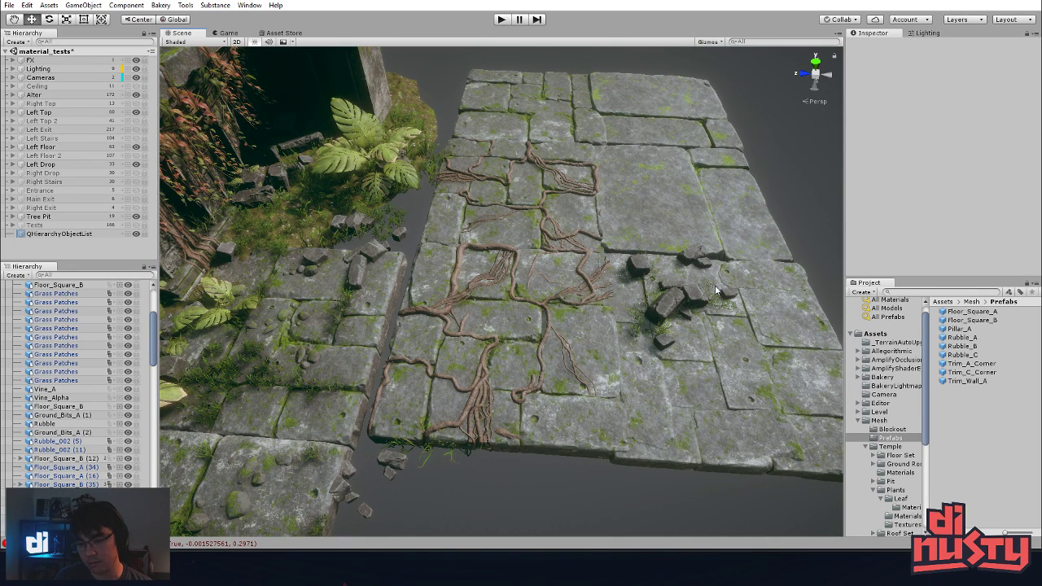
left_click(730, 296)
left_click_drag(717, 293, 679, 204, "alt")
left_click(678, 200)
left_click(680, 143)
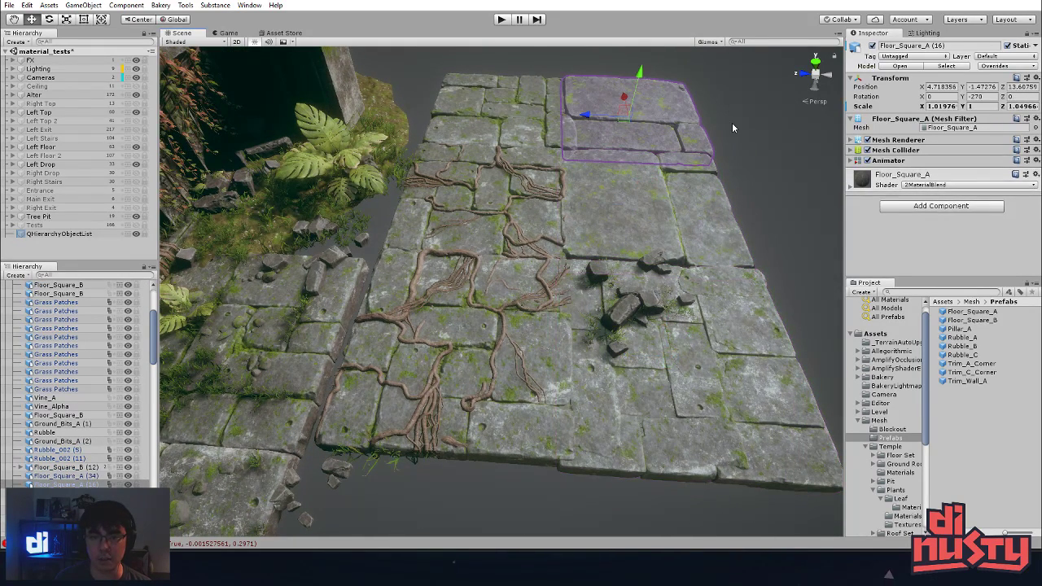
left_click(732, 122)
left_click(555, 103)
left_click(605, 107)
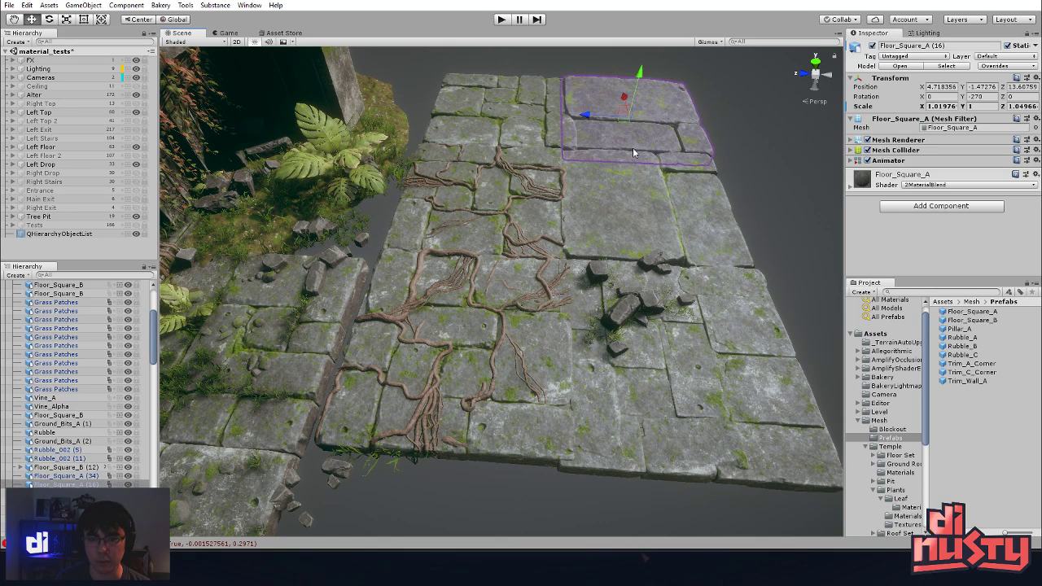
left_click(636, 185)
left_click(753, 164)
left_click(643, 118)
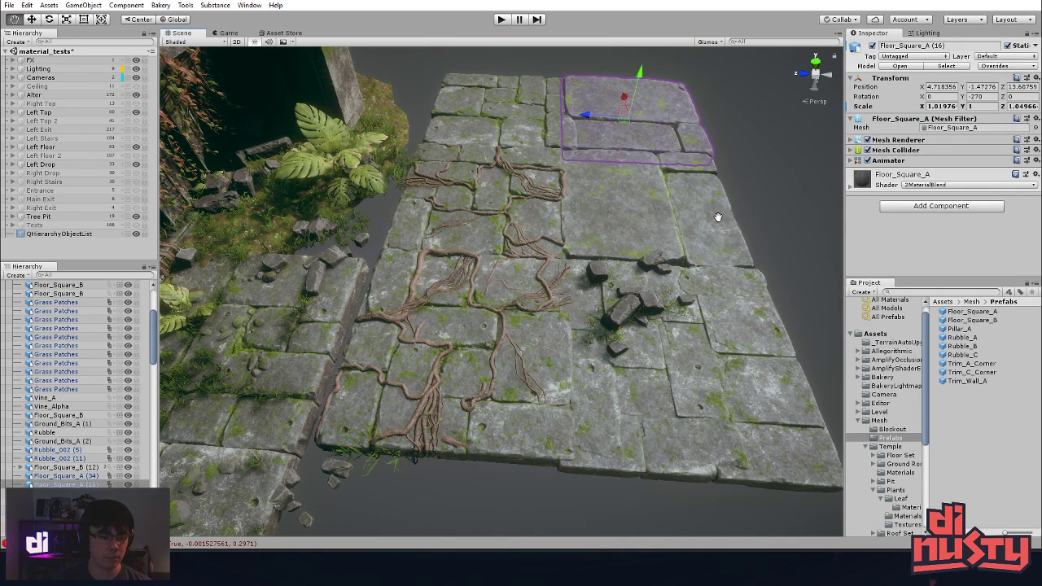
- Check the vine-covered side of the detached slab by selecting its tiles, including Floor_Square_B (35)
left_click_drag(723, 215, 691, 253, "alt")
left_click(494, 120)
left_click(512, 196)
left_click(494, 279)
left_click(496, 281)
middle_click_drag(496, 281, 565, 256)
left_click_drag(564, 256, 407, 277, "alt")
scroll(87, 394, "up", 4)
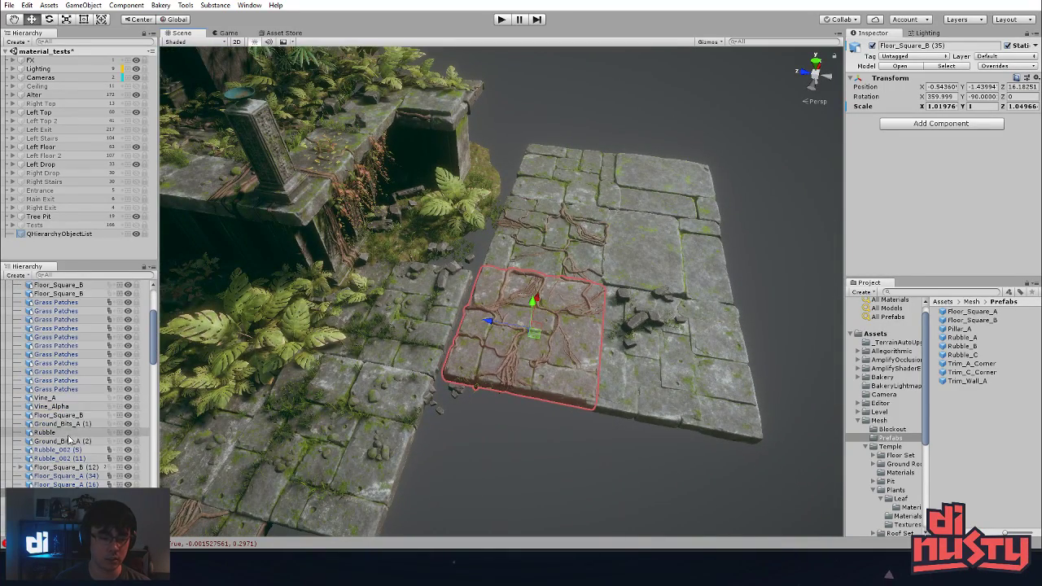
- Select the Prefabs group under Left Floor and examine which floor tiles it covers
left_click(400, 346)
left_click(241, 395)
scroll(93, 365, "up", 5)
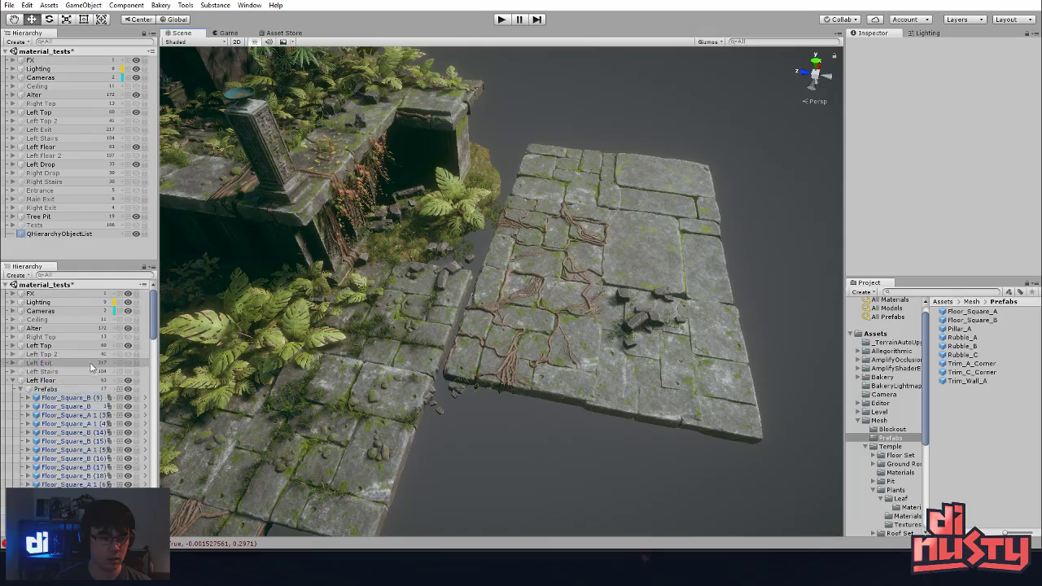
left_click(45, 388)
middle_click_drag(324, 359, 568, 358)
right_click_drag(568, 359, 418, 325, "alt")
left_click_drag(418, 326, 426, 242, "alt")
left_click_drag(440, 295, 458, 257, "alt")
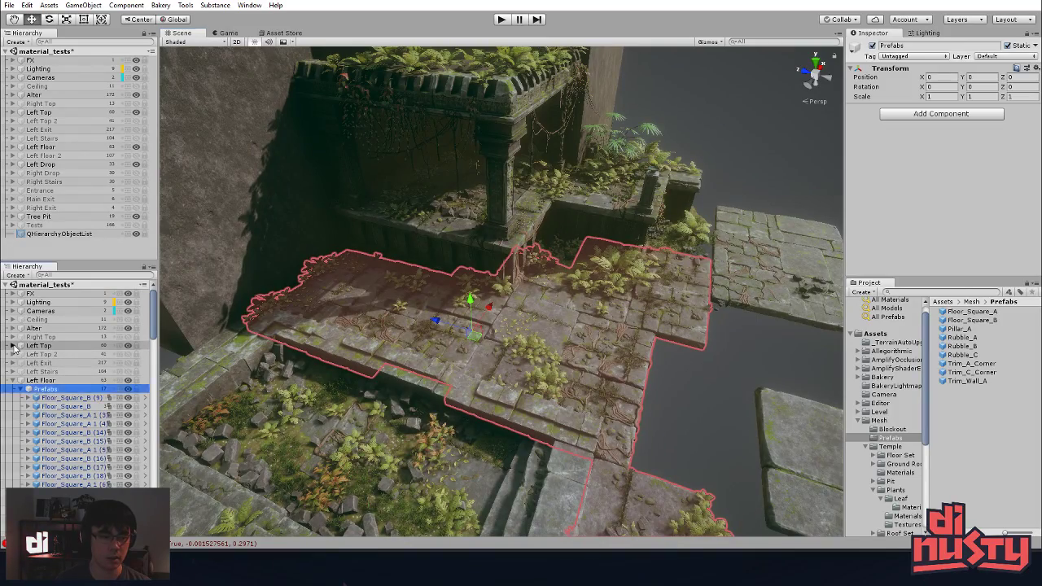
- Expand Left Top, select its Prefabs group and inspect the pillars and ledge pieces it covers
left_click(13, 345)
left_click(45, 363)
left_click_drag(382, 218, 361, 239, "alt")
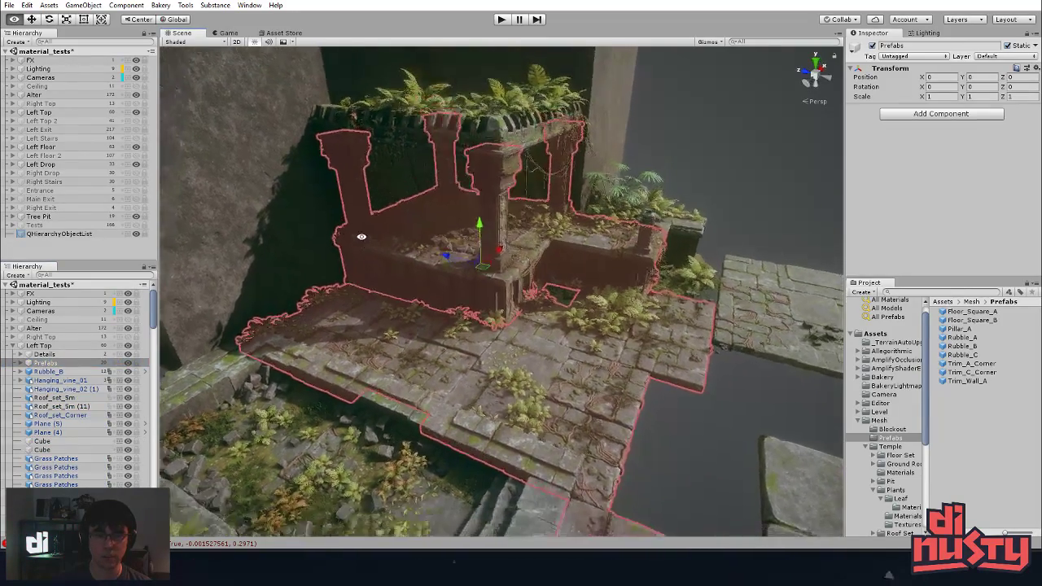
right_click_drag(360, 239, 537, 200, "alt")
left_click_drag(537, 200, 523, 255, "alt")
middle_click_drag(524, 256, 456, 223, "alt")
left_click_drag(455, 223, 458, 310, "alt")
right_click_drag(459, 309, 819, 381, "alt")
left_click_drag(540, 367, 529, 402, "alt")
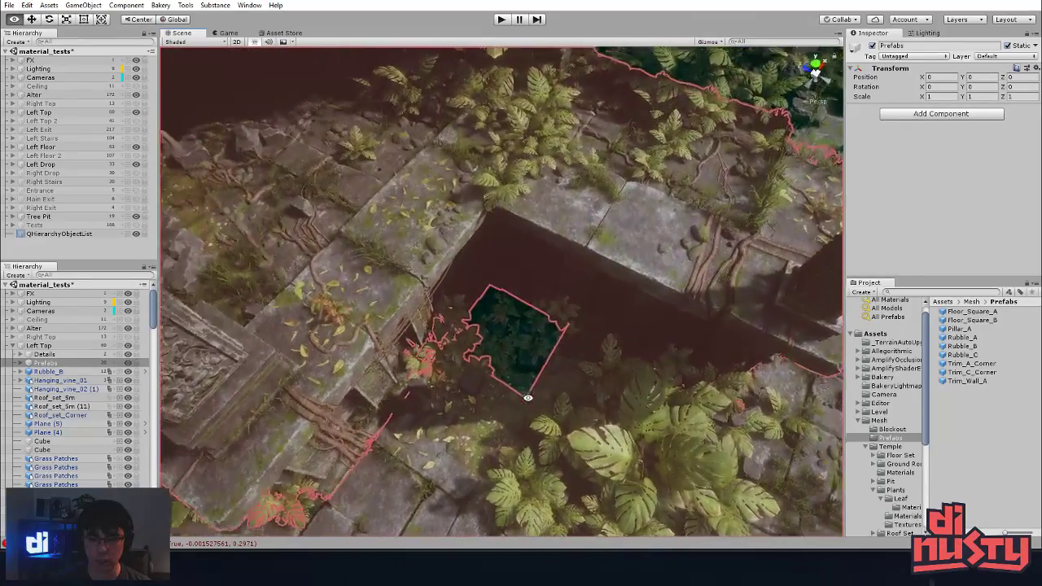
right_click_drag(530, 402, 681, 383, "alt")
left_click_drag(681, 384, 570, 354, "alt")
- Select the rubble piece Rubble_001 (1) beneath the ledge and view its extent on the floor
left_click(505, 367)
left_click_drag(505, 367, 569, 377, "alt")
right_click_drag(570, 377, 633, 377, "alt")
left_click_drag(632, 377, 602, 350, "alt")
left_click(483, 316)
left_click_drag(473, 316, 491, 263, "alt")
right_click_drag(492, 262, 393, 291, "alt")
middle_click_drag(393, 291, 448, 211, "alt")
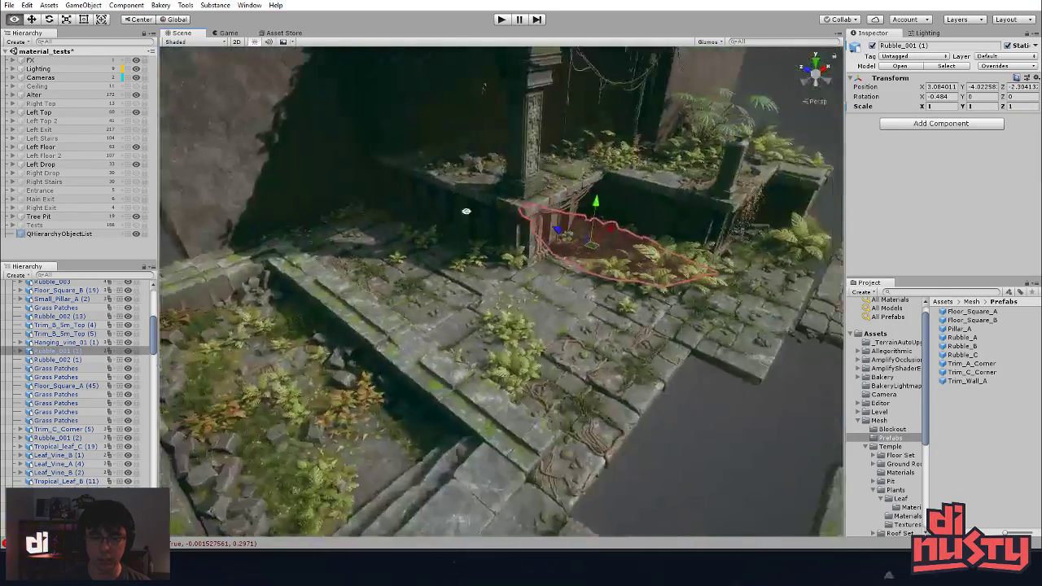
- Duplicate the Rubble_A (1) prefab from the sunken pit and place the copy in the empty space beyond the temple
left_click_drag(449, 211, 460, 254, "alt")
left_click(398, 341)
left_click(434, 330)
middle_click_drag(532, 318, 453, 330)
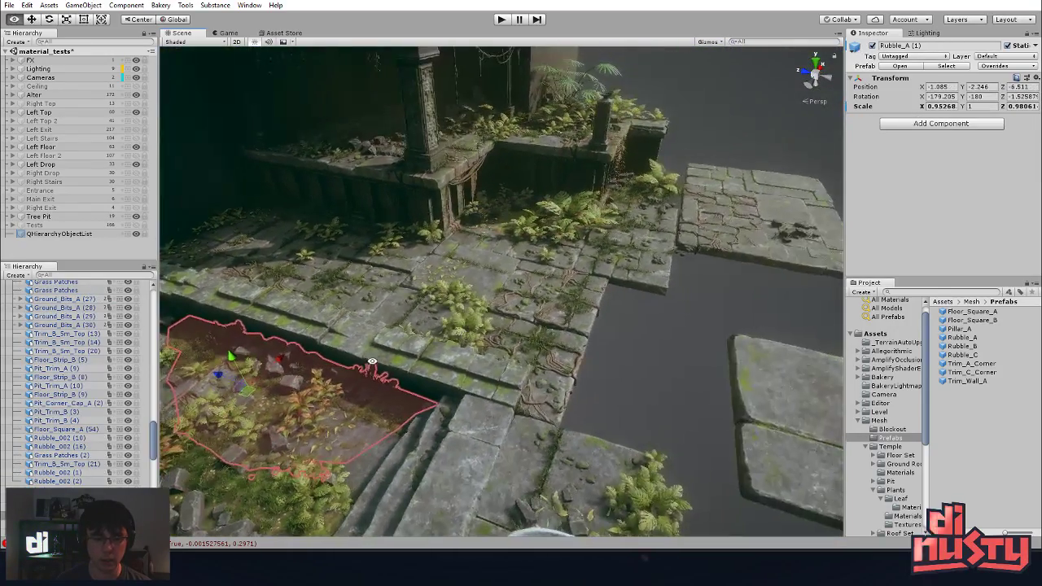
key("ctrl+d")
left_click_drag(232, 370, 772, 139)
- Duplicate the ledge's Trim_A_Corner together with its adjoining wall and corner trims, and place the copies behind the temple
left_click(464, 176)
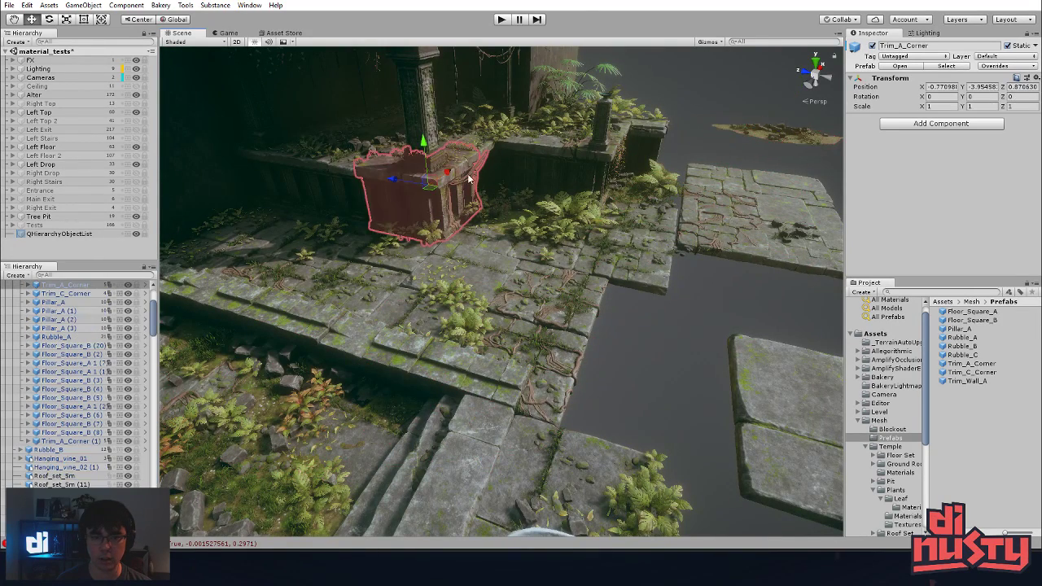
middle_click_drag(465, 176, 433, 209)
left_click(306, 228, "shift")
left_click(487, 188, "shift")
key("ctrl+d")
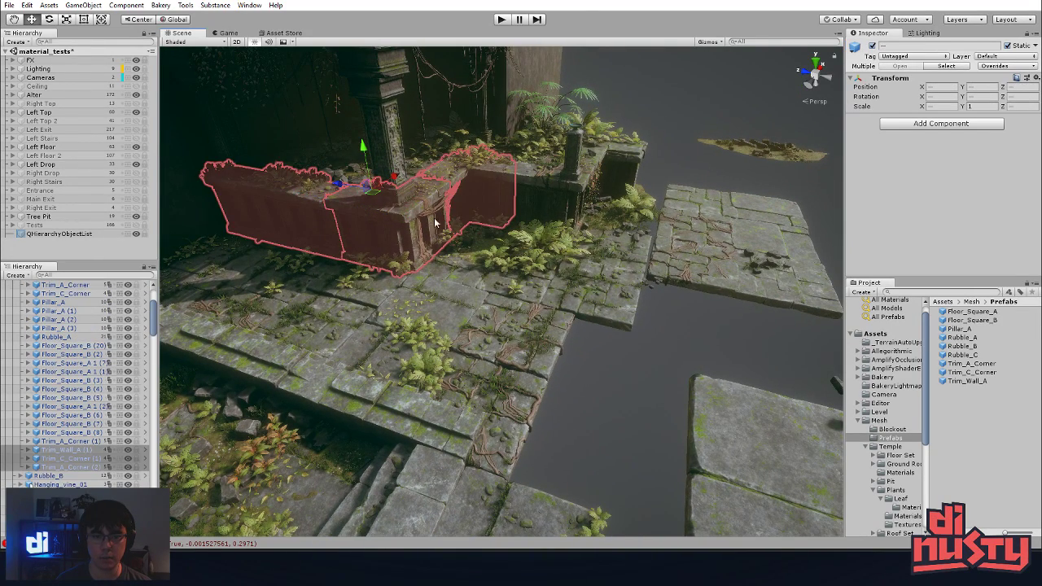
left_click_drag(374, 197, 637, 101)
left_click(702, 166)
- Place a copy of the altar's front Pillar_A in the empty space next to the rubble and trim copies
middle_click_drag(702, 167, 683, 208)
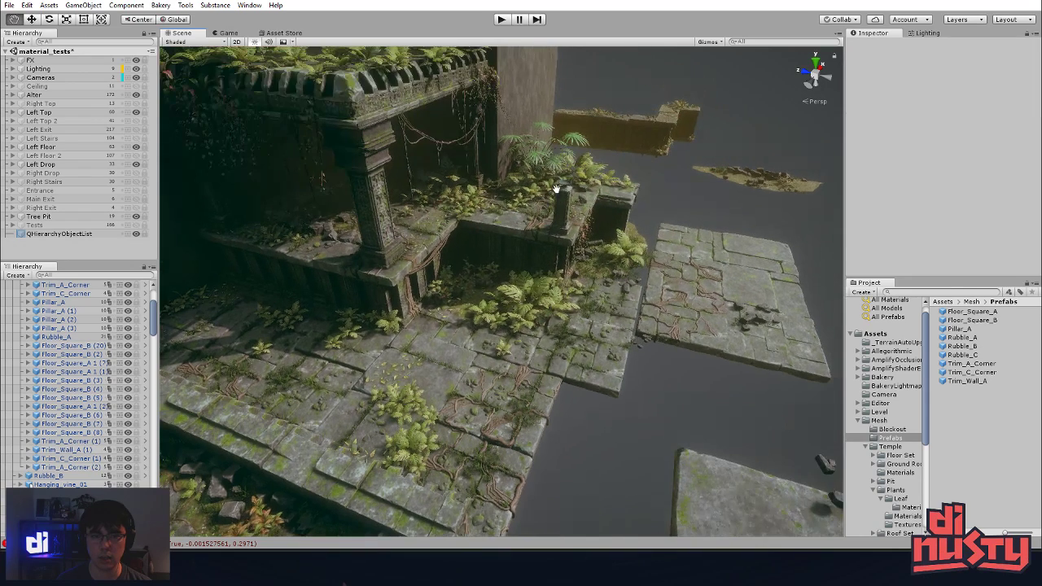
left_click(381, 215)
left_click_drag(380, 208, 765, 102)
- Duplicate Floor_Square_B (9) and the adjoining floor tile, and place the copies in the empty space beside the rubble copy
left_click(594, 330)
left_click(511, 413)
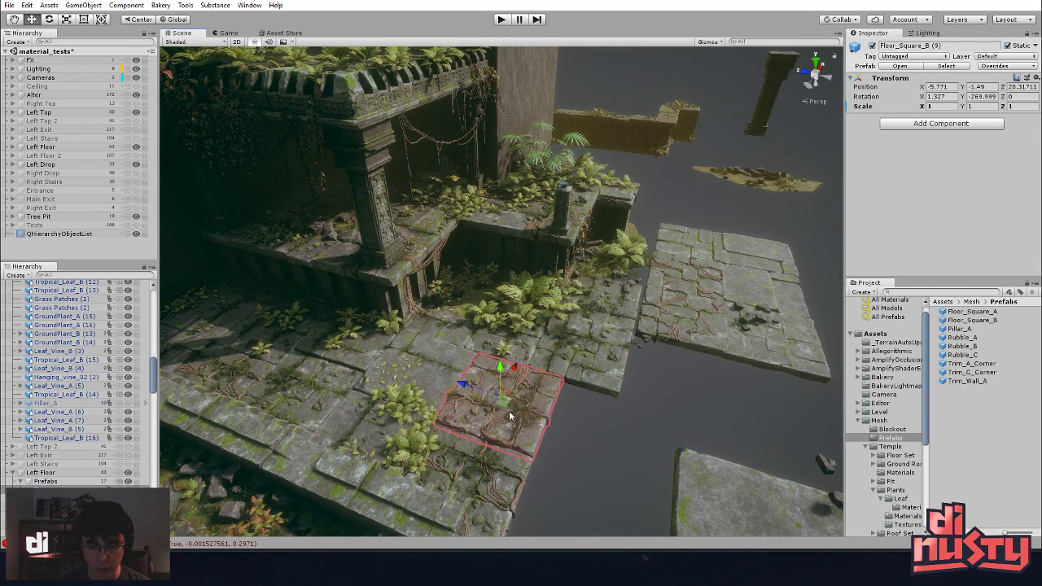
left_click(443, 374, "shift")
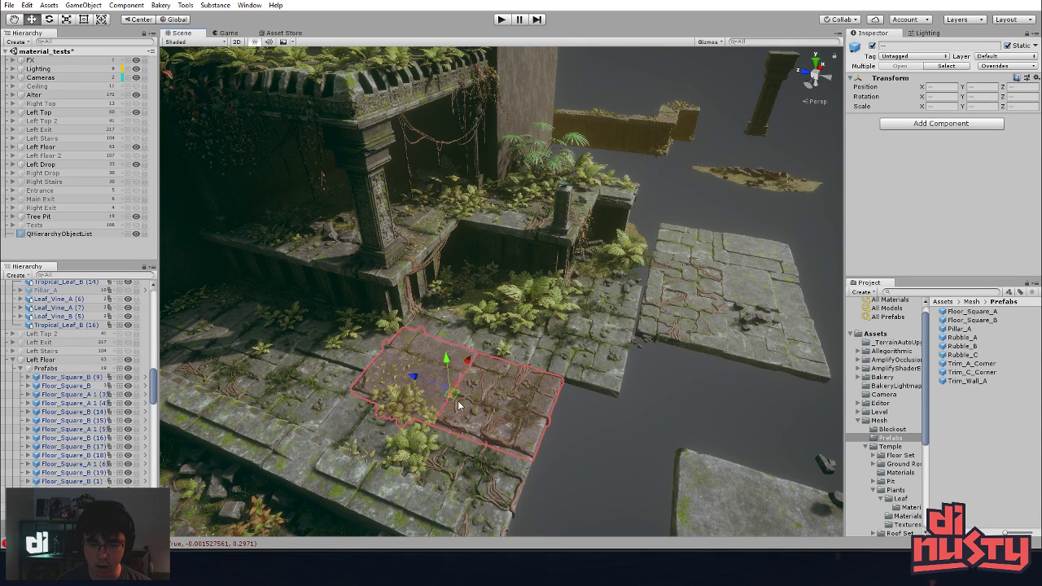
left_click_drag(451, 393, 660, 201)
key("f")
left_click(666, 204)
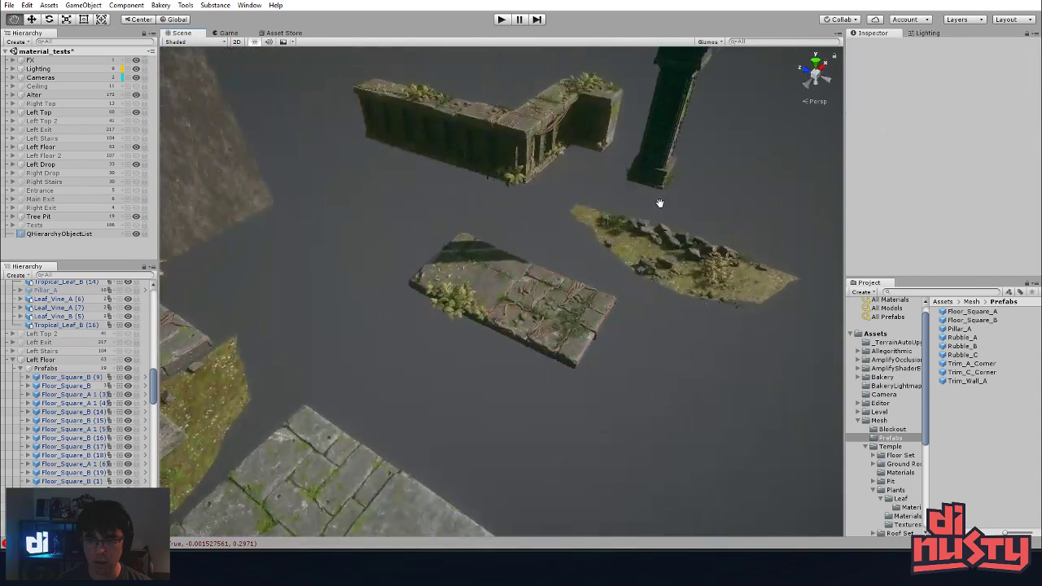
- Pull the connected trim copies apart so the wall piece and the corner pieces stand separately
middle_click_drag(660, 200, 569, 303)
right_click_drag(569, 303, 502, 304, "alt")
left_click_drag(503, 304, 554, 293, "alt")
right_click_drag(553, 293, 620, 329, "alt")
middle_click_drag(620, 330, 630, 343)
left_click(512, 218)
left_click_drag(536, 214, 546, 177)
left_click(537, 221)
left_click(472, 232)
left_click(378, 221)
left_click_drag(376, 238, 372, 175)
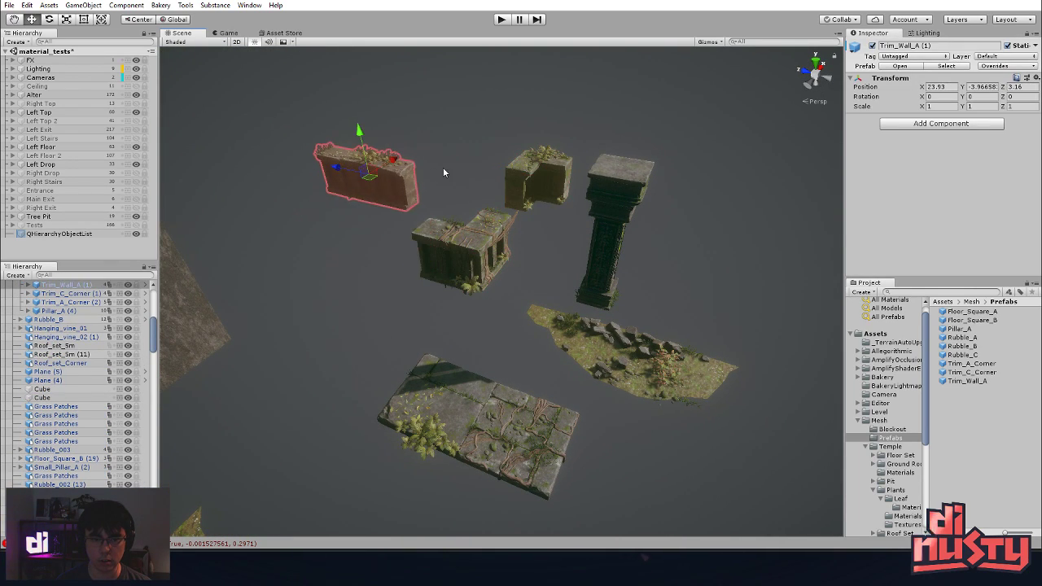
- Rotate the Trim_Wall_A (1) copy to -90 degrees about Y
key("f")
key("e")
left_click_drag(512, 316, 657, 294)
left_click(656, 294)
right_click_drag(657, 294, 776, 371, "alt")
left_click_drag(777, 371, 748, 360, "alt")
left_click(509, 300)
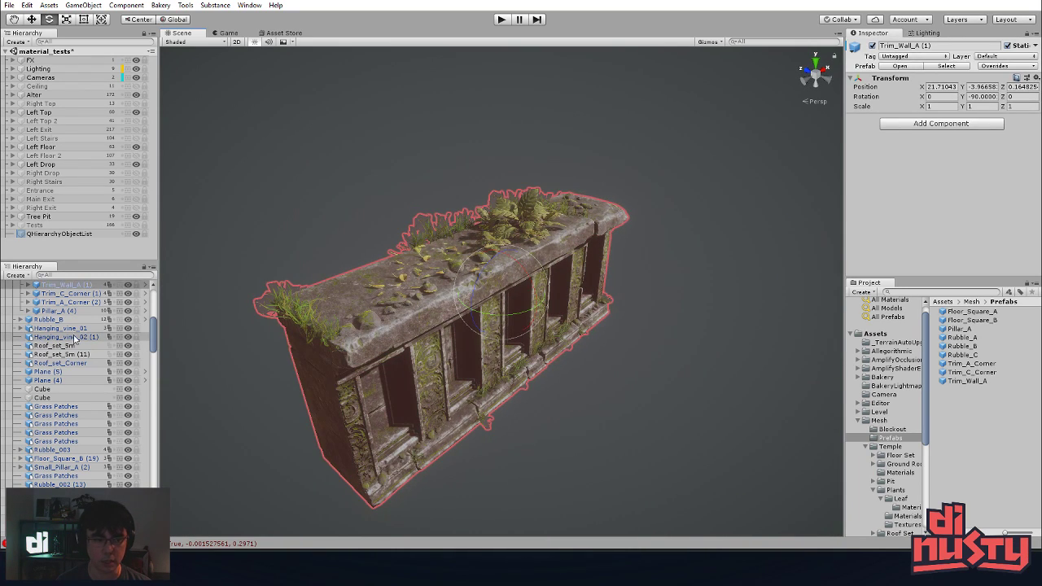
- Reveal the child groups of Trim_Wall_A (1) and view the wall's carved front
scroll(76, 338, "up", 1)
left_click(29, 317)
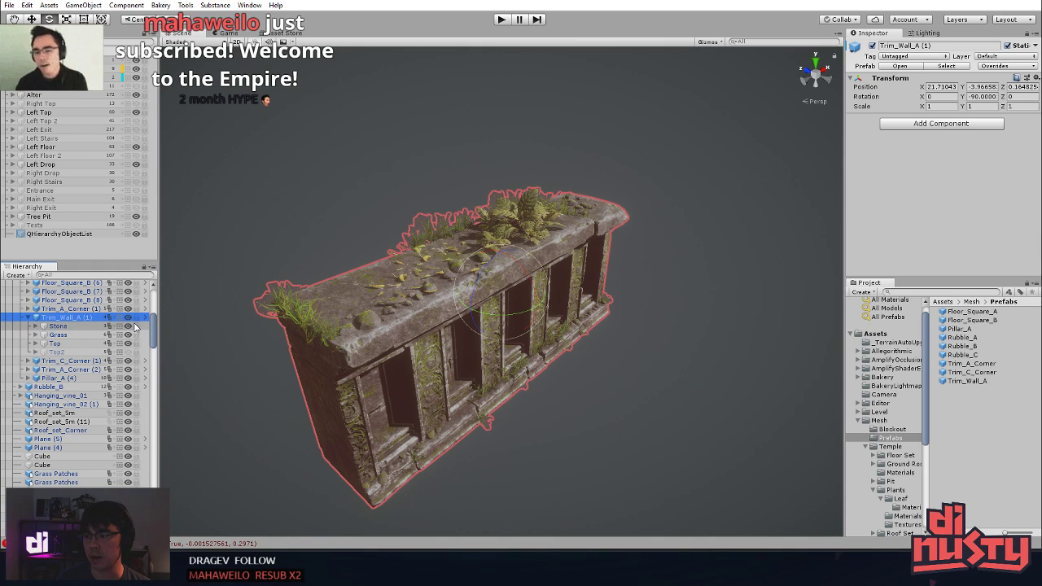
left_click_drag(570, 248, 593, 269, "alt")
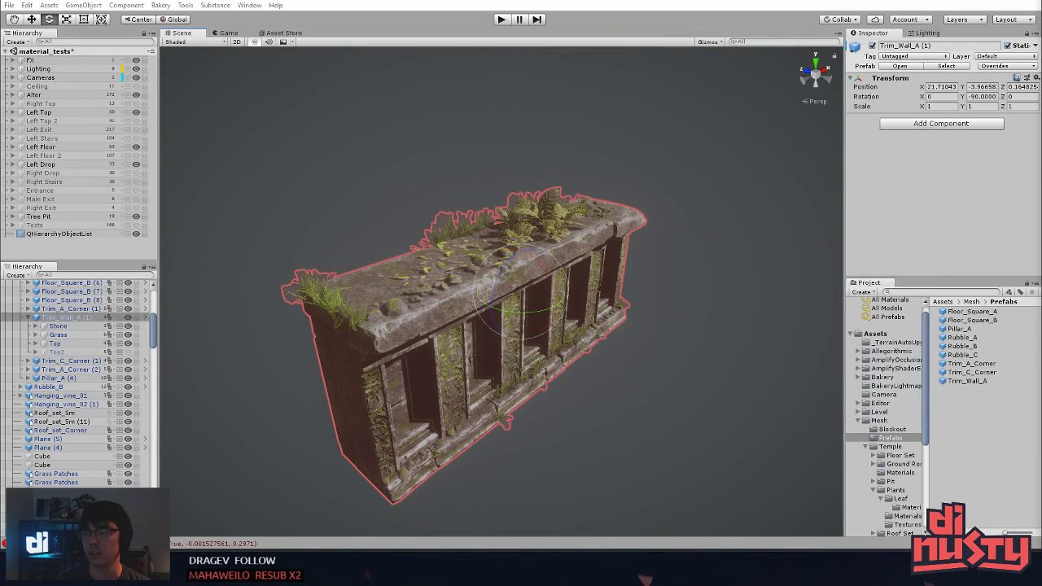
left_click(572, 470)
left_click_drag(573, 470, 597, 457, "alt")
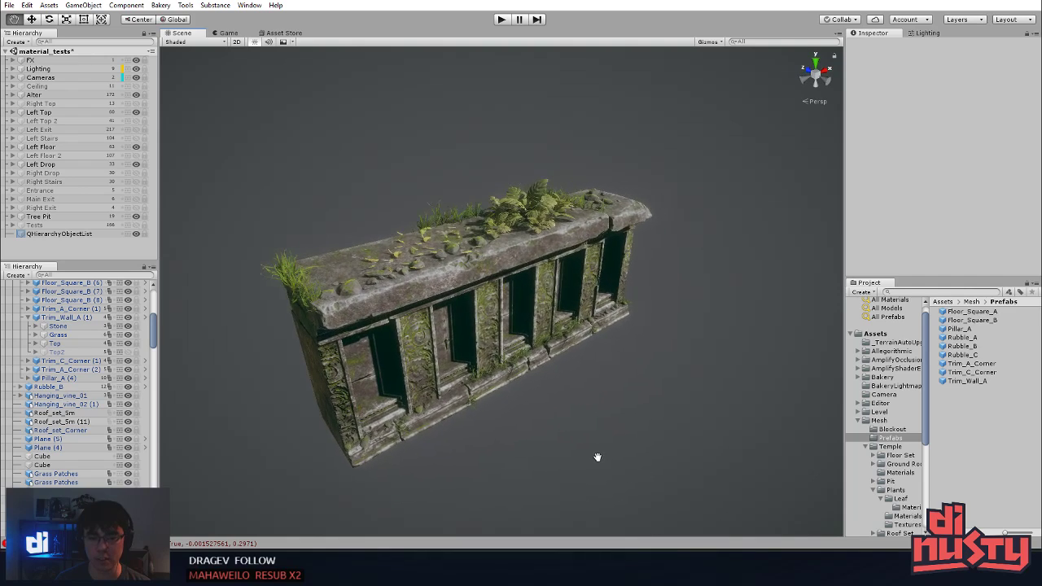
left_click(529, 361)
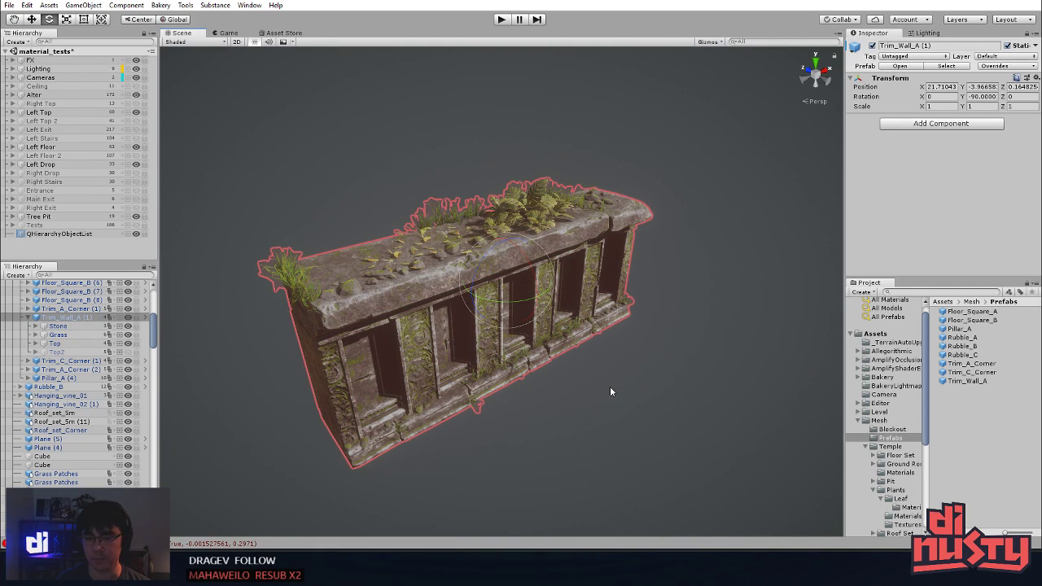
- Swap the trim wall's Top group for Top2, view that variant from the other side, and restore Top
left_click(128, 351)
left_click(128, 344)
left_click(547, 452)
left_click_drag(547, 452, 212, 277, "alt")
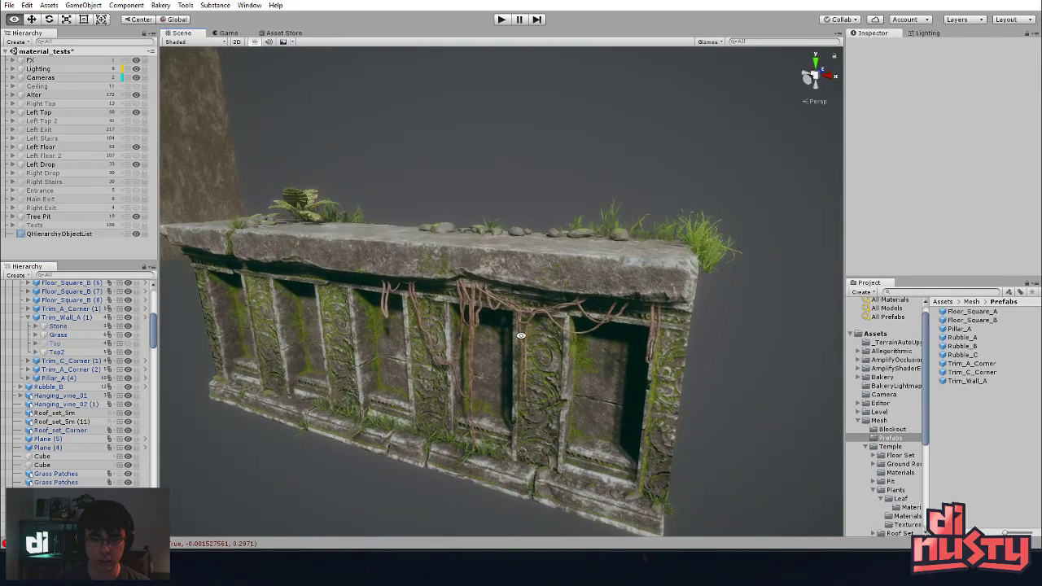
left_click(128, 343)
left_click(128, 352)
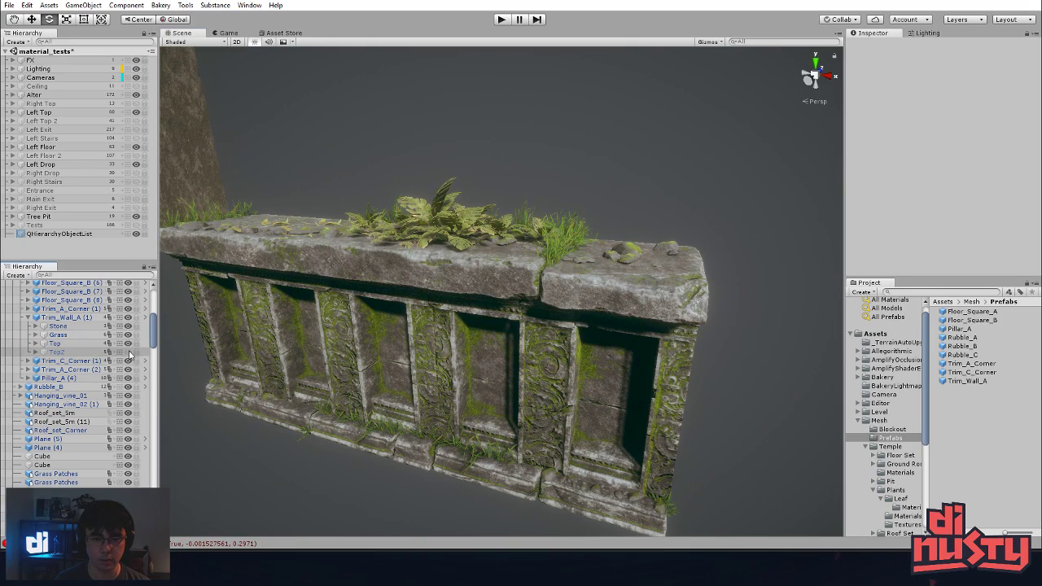
- Frame the Pillar_A (4) copy and open its Pillar_A prefab in isolation
left_click_drag(452, 216, 575, 298, "alt")
scroll(578, 249, "down", 6)
middle_click_drag(575, 298, 419, 272)
scroll(447, 202, "down", 3)
left_click(419, 272)
left_click_drag(419, 271, 516, 249, "alt")
scroll(516, 249, "down", 3)
left_click(698, 254)
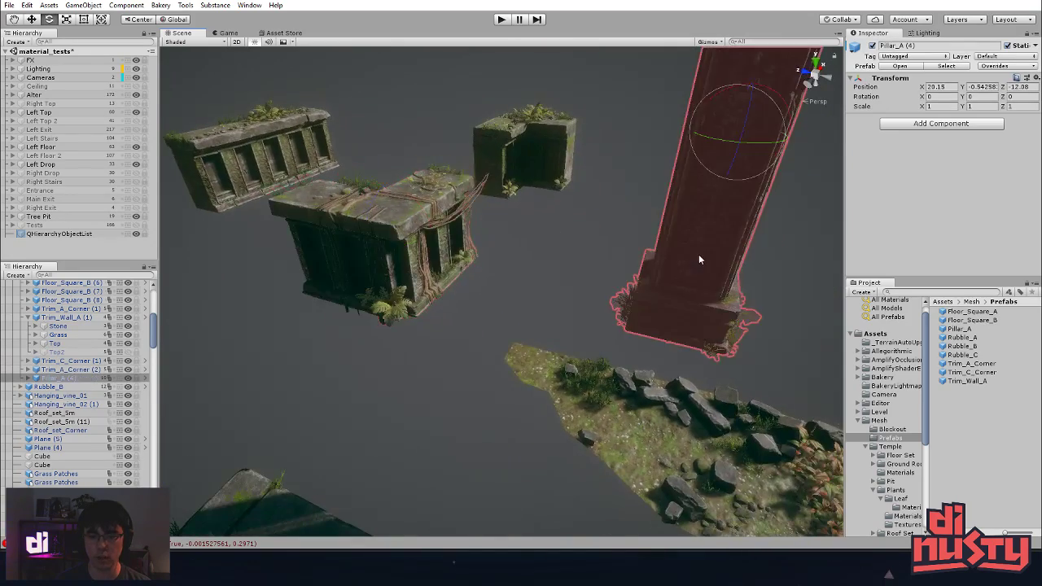
key("f")
left_click(681, 310)
left_click_drag(681, 310, 520, 165, "alt")
left_click(547, 161)
left_click(612, 230)
left_click(479, 266)
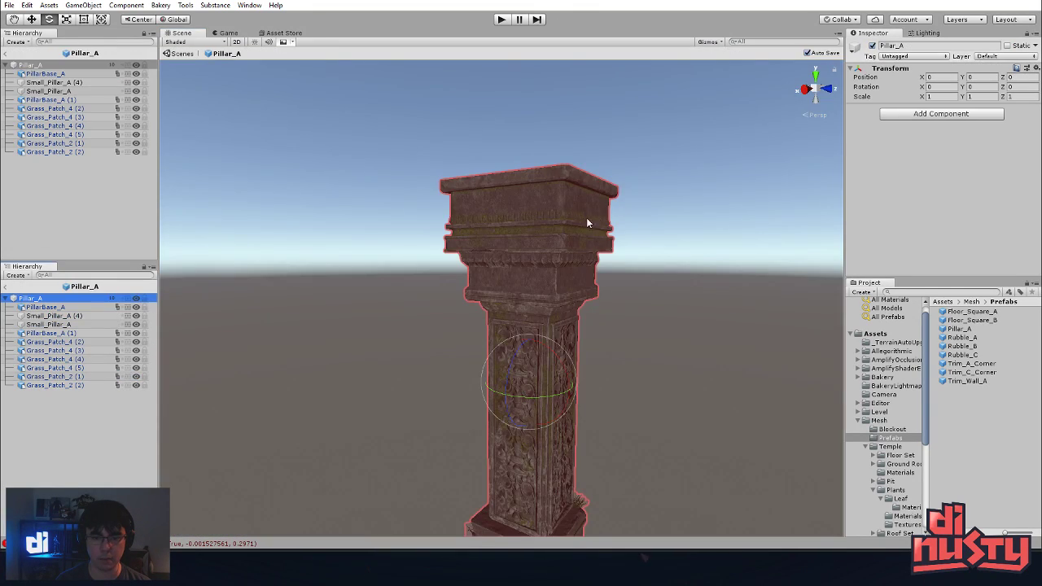
- Examine the parts of the Pillar_A prefab, including Grass_Patch_2 (2) and the Small_Pillar_A shaft, and return to the scene
left_click_drag(586, 217, 429, 231, "alt")
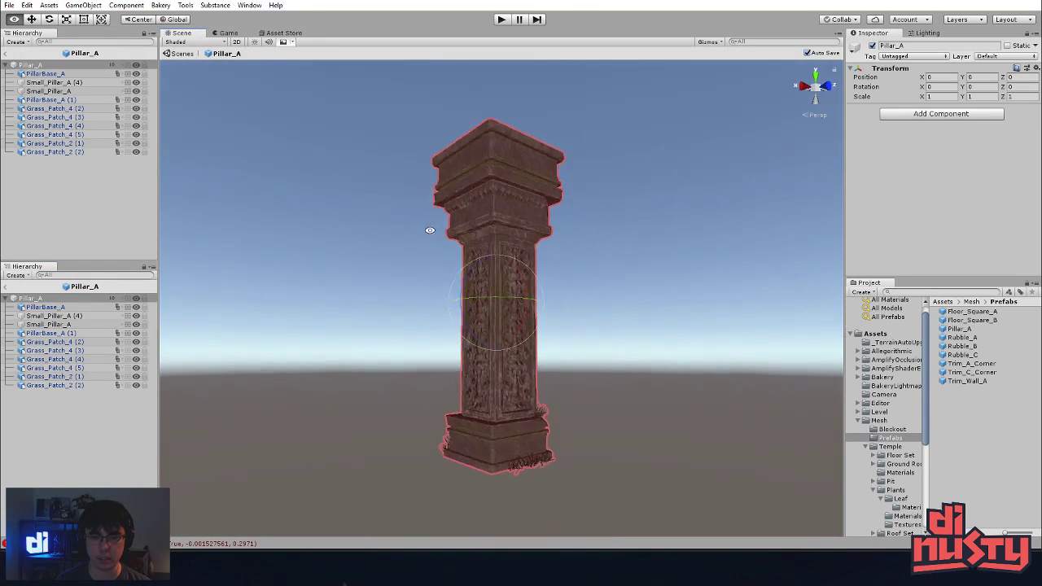
left_click(428, 230)
left_click(491, 191)
left_click(521, 463)
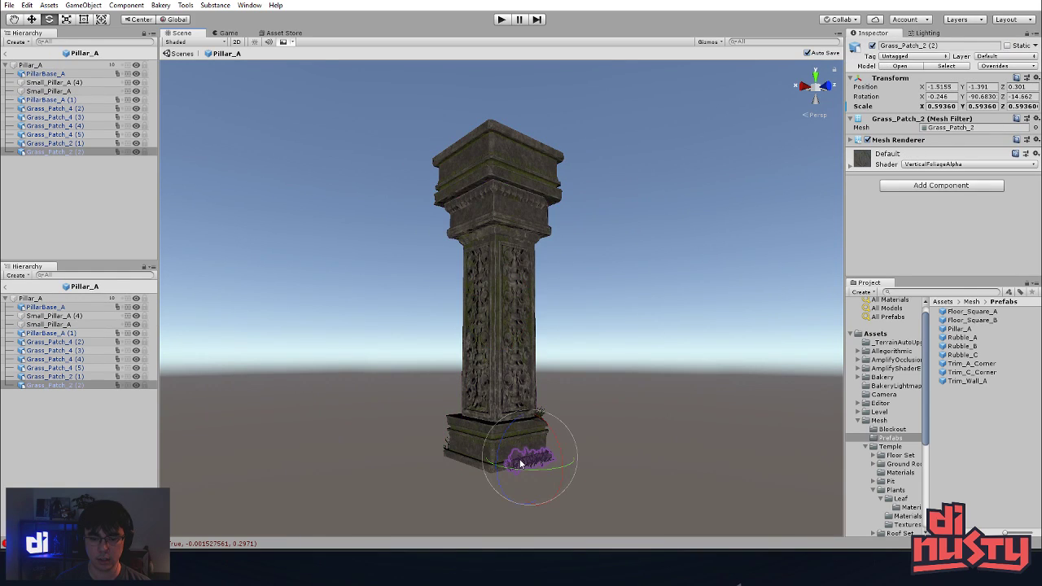
left_click(470, 429)
left_click_drag(491, 288, 586, 297, "alt")
left_click(511, 201)
left_click(470, 340)
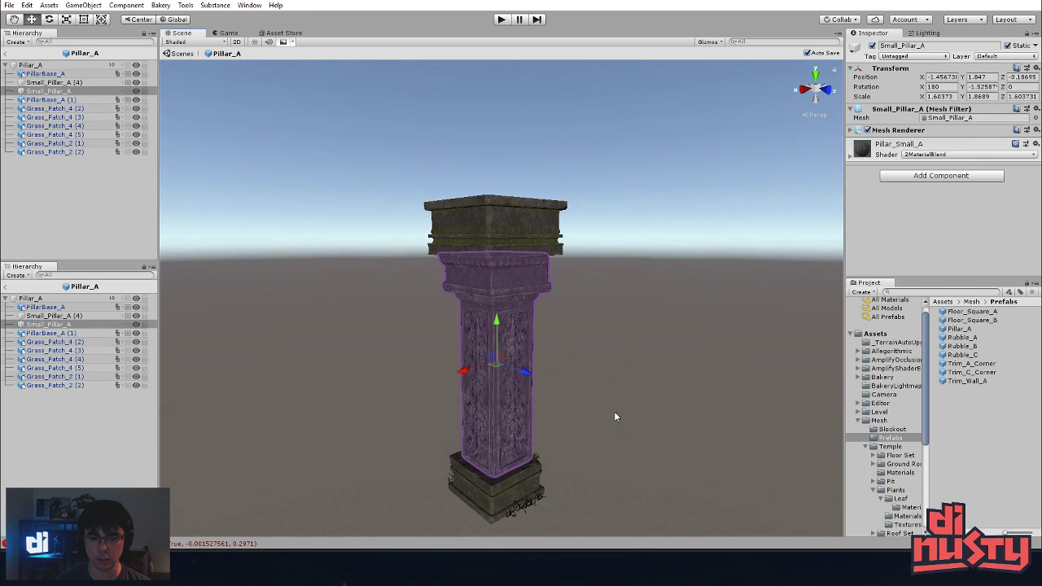
left_click_drag(614, 411, 621, 361, "alt")
left_click(233, 282)
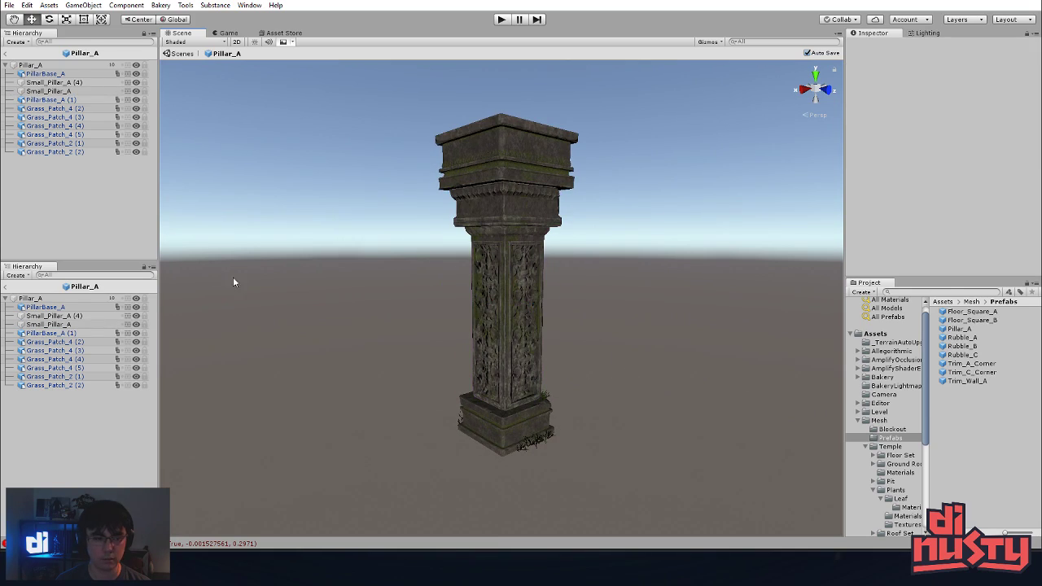
left_click(175, 54)
- Examine the small carved pillar with the bowl on the temple ledge, up close and among its surroundings
left_click_drag(359, 358, 597, 359, "alt")
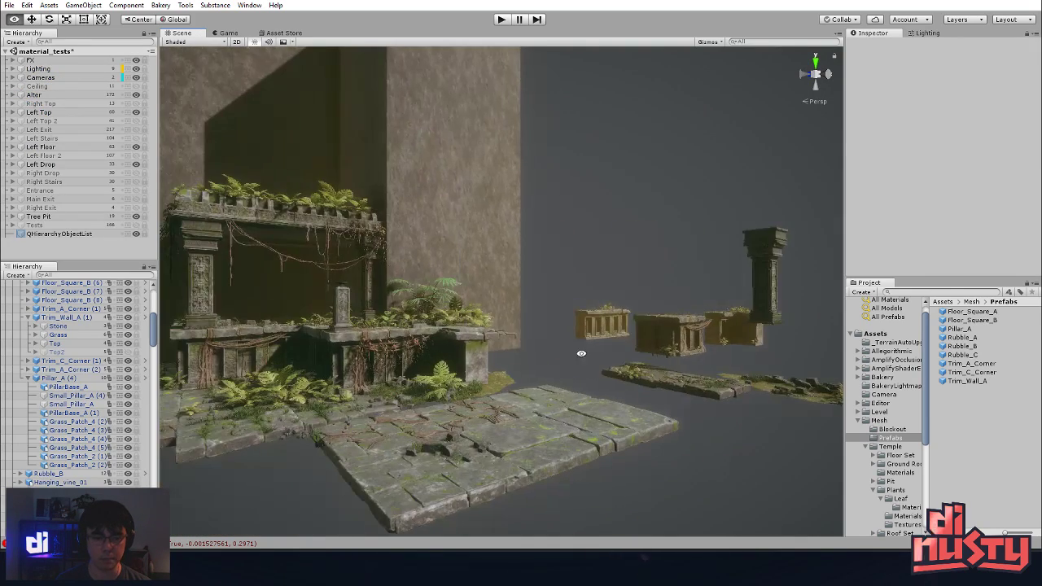
left_click(339, 308)
key("f")
left_click_drag(451, 274, 667, 407, "alt")
left_click(667, 407)
mouse_move(631, 318)
left_mouse_down("alt")
mouse_move(605, 286)
mouse_move(751, 177)
mouse_move(700, 320)
mouse_move(570, 341)
mouse_move(617, 325)
left_mouse_up("alt")
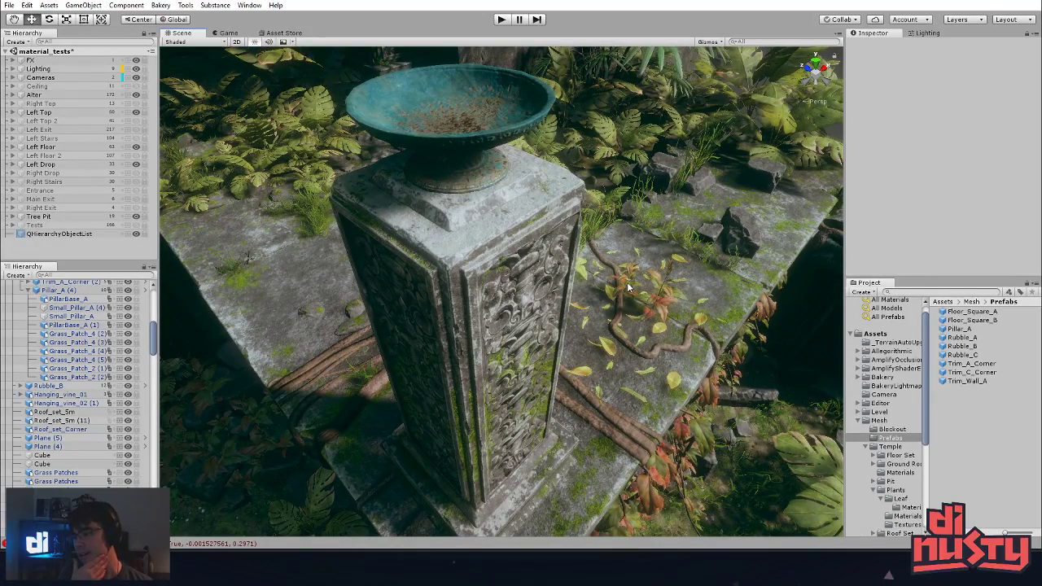
scroll(532, 274, "down", 8)
left_click_drag(533, 274, 608, 176, "alt")
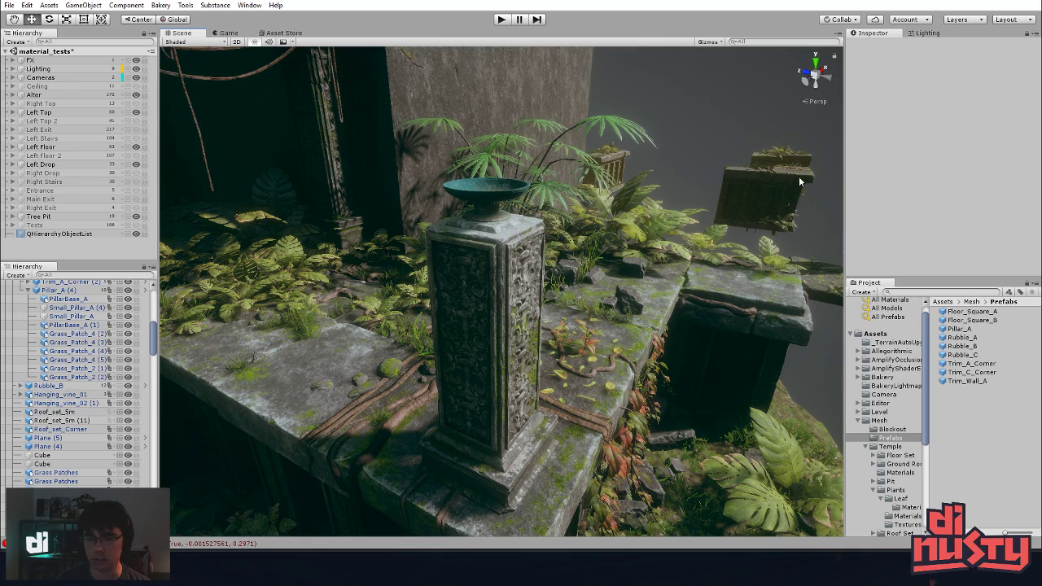
- Delete the separated trim copies and the Pillar_A copy from the empty space beyond the temple
mouse_move(715, 99)
left_mouse_down("alt")
mouse_move(699, 96)
mouse_move(722, 114)
mouse_move(706, 100)
left_mouse_up("alt")
middle_click_drag(772, 96, 710, 91)
left_click_drag(710, 92, 630, 133, "alt")
middle_click_drag(630, 132, 569, 188)
left_click_drag(570, 187, 539, 239, "alt")
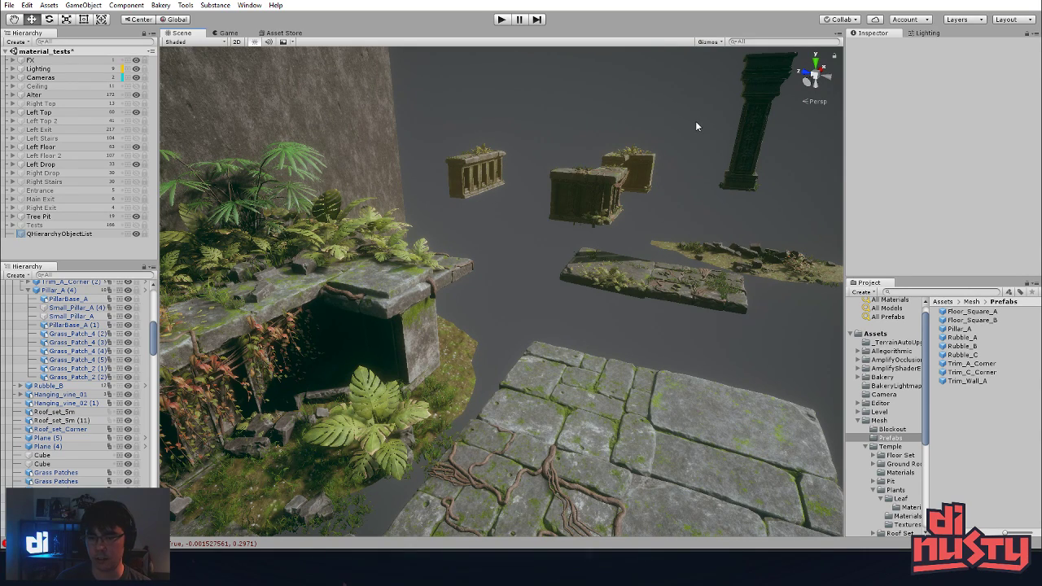
left_click(631, 158)
key("Delete")
left_click(587, 188)
key("Delete")
left_click(497, 167)
key("Delete")
left_click(755, 155)
key("Delete")
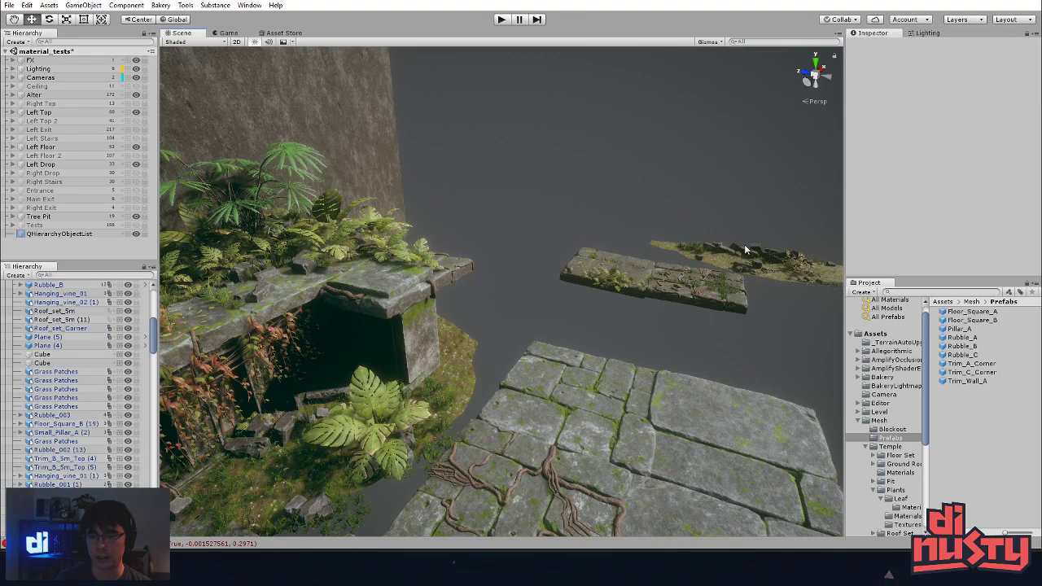
- Delete the two floor tile copies and the rubble copy beyond the temple
left_click(702, 286)
key("Delete")
left_click(780, 263)
key("Delete")
left_click(610, 274)
key("Delete")
- Examine the circular stone platform and the giant root-wrapped stone faces from several angles
left_click_drag(451, 366, 621, 265, "alt")
middle_click_drag(538, 366, 553, 317)
left_click_drag(554, 317, 545, 209, "alt")
middle_click_drag(656, 362, 469, 367)
scroll(470, 367, "down", 6)
middle_click_drag(578, 341, 534, 348)
left_click_drag(534, 347, 574, 373, "alt")
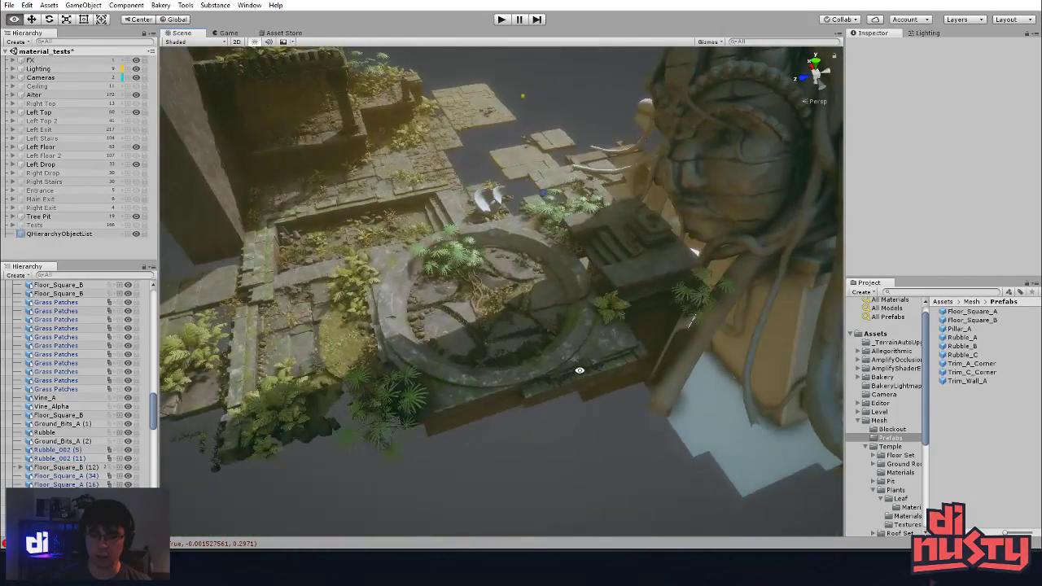
middle_click_drag(725, 96, 532, 263)
left_click_drag(533, 263, 551, 127, "alt")
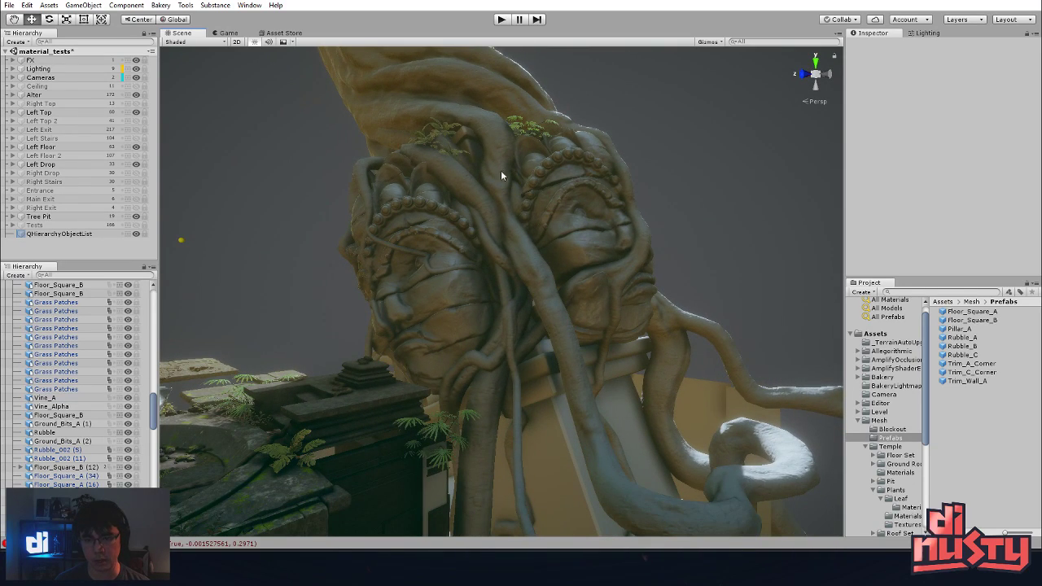
left_click_drag(524, 287, 498, 136, "alt")
left_click_drag(550, 376, 380, 227, "alt")
- Show the Ceiling, Right Top, Left Top 2, Left Exit, Left Stairs and Left Floor 2 groups
left_click(136, 87)
left_click(136, 86)
left_click(136, 86)
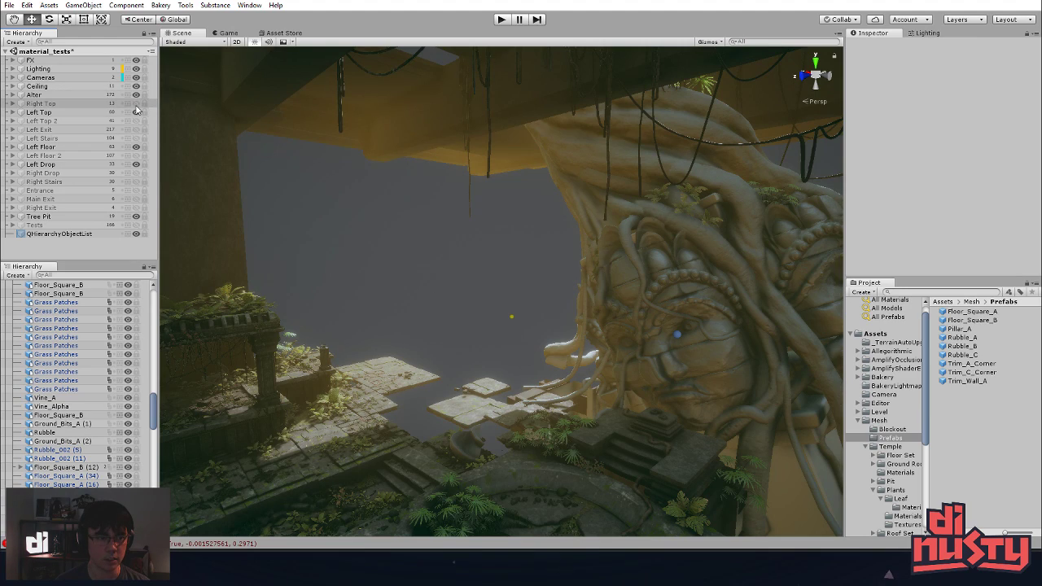
left_click(136, 120)
left_click(136, 130)
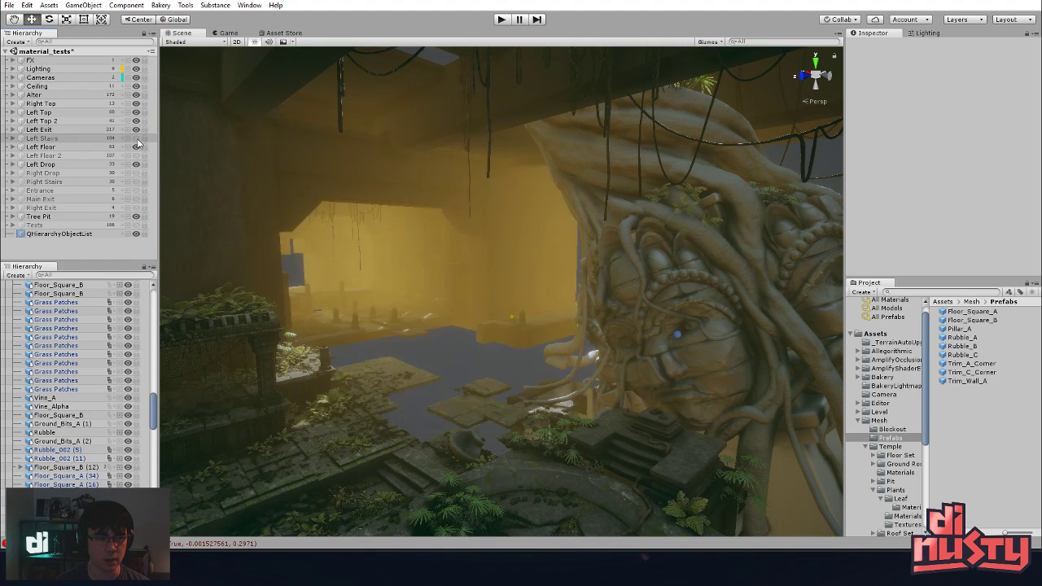
left_click(136, 138)
left_click(136, 156)
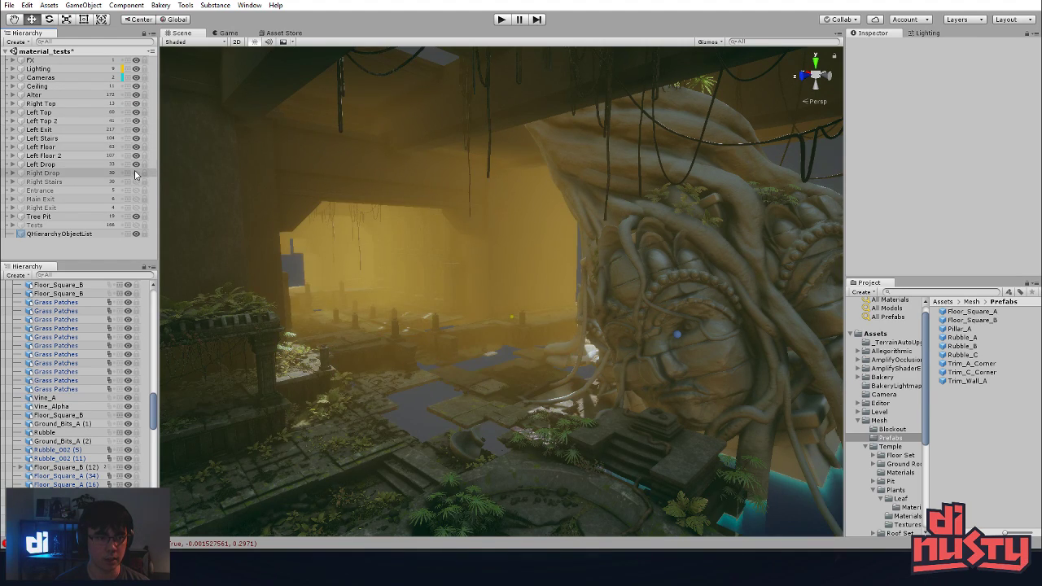
- Show the Right Drop, Right Stairs, Entrance, Main Exit and Right Exit groups
left_click(136, 173)
left_click(136, 182)
left_click(136, 190)
left_click(136, 199)
left_click(136, 208)
- Look around the assembled temple from above the circular platform, including the far walls, stairs and stone faces
left_click(402, 330)
key("f")
left_click(332, 247)
middle_click_drag(331, 247, 359, 269)
key("s")
right_click_drag(358, 269, 404, 226)
right_click_drag(415, 177, 515, 141)
right_click_drag(702, 218, 641, 262)
right_click_drag(640, 155, 584, 222)
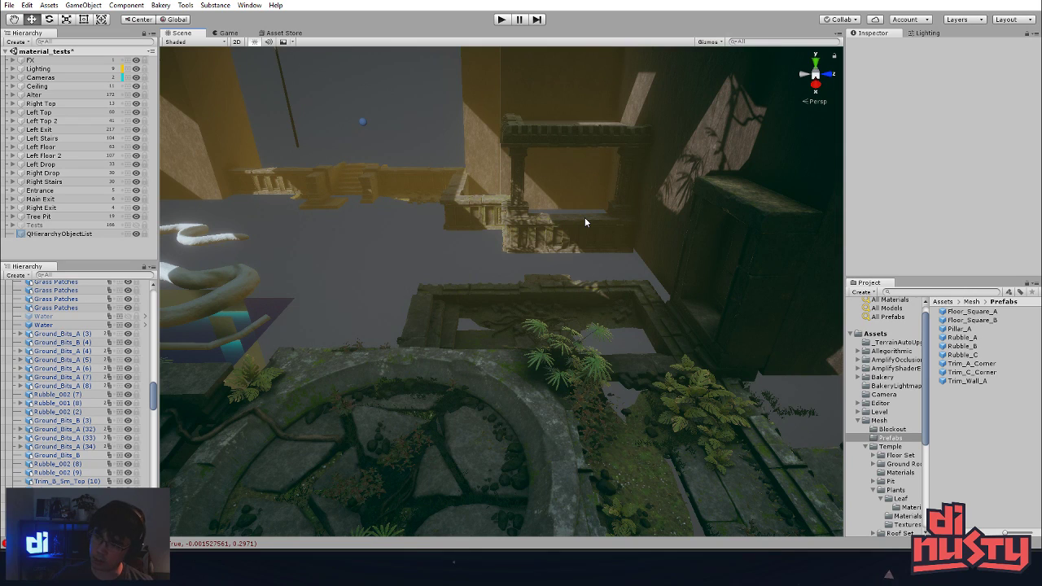
key("alt")
left_click_drag(491, 289, 369, 263, "alt")
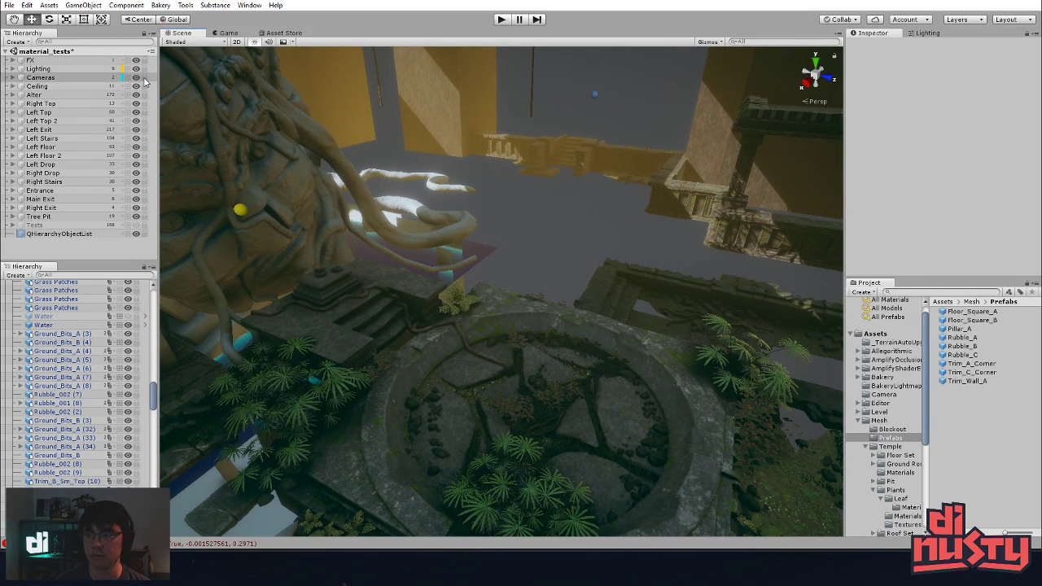
left_click_drag(417, 187, 430, 216, "alt")
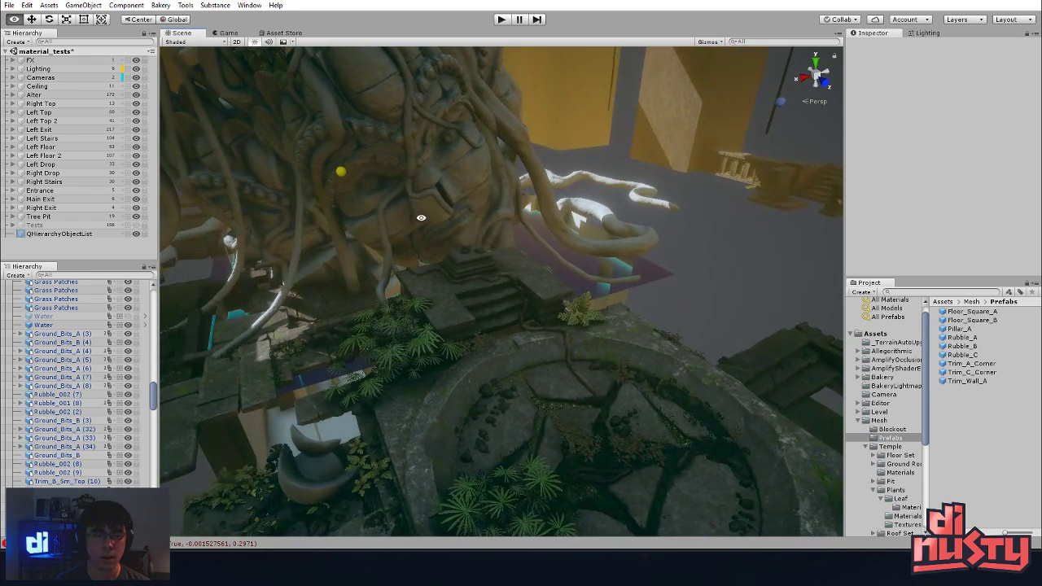
- Check the scene without Tree Pit, restore it, and hide the Right Exit, Main Exit, Entrance, Right Stairs and Right Drop groups
left_click(135, 216)
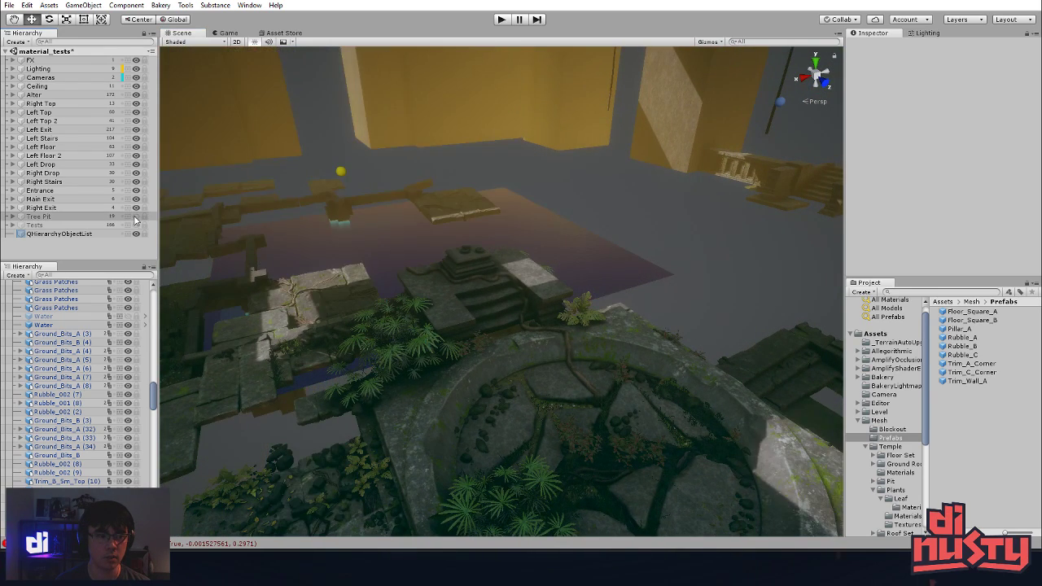
left_click(135, 217)
left_click(135, 208)
left_click(135, 200)
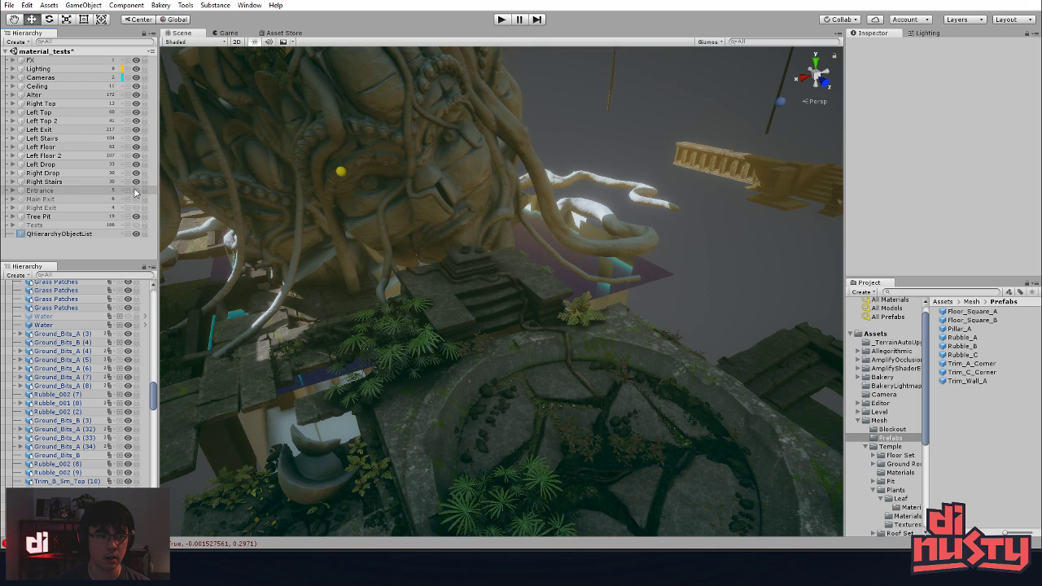
left_click(135, 190)
left_click(135, 182)
left_click(135, 173)
- Compare the temple floor with and without Left Floor 2, and leave the Left Floor 2 and Left Drop groups hidden
left_click(135, 157)
left_click(136, 157)
left_click_drag(594, 232, 419, 268, "alt")
left_click(580, 273)
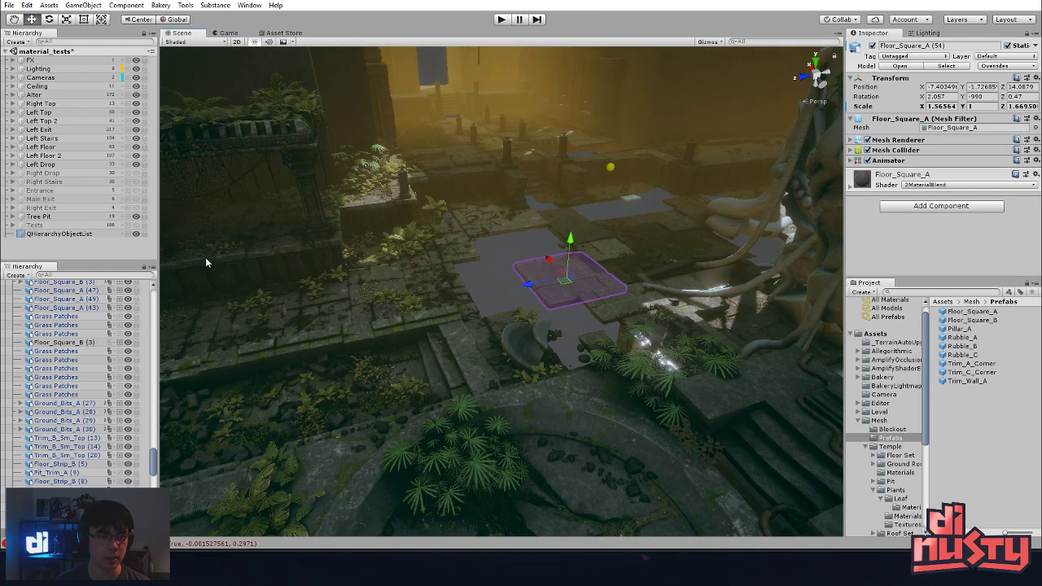
left_click(135, 156)
left_click(135, 156)
left_click(136, 155)
- Switch the Left Stairs group's visibility back and forth to show its extent, and leave it hidden
left_click(135, 138)
left_click(136, 138)
left_click(135, 139)
left_click(135, 138)
left_click(135, 139)
left_click(136, 138)
left_click(135, 138)
- Hide the Ceiling, Alter and Right Top groups
left_click(136, 94)
left_click(136, 94)
left_click(136, 87)
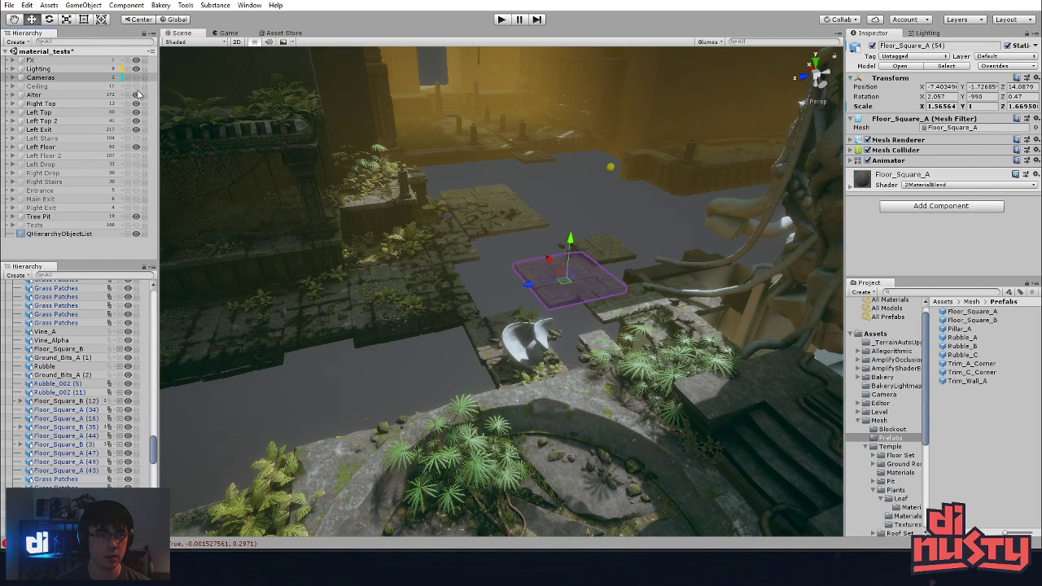
left_click(136, 95)
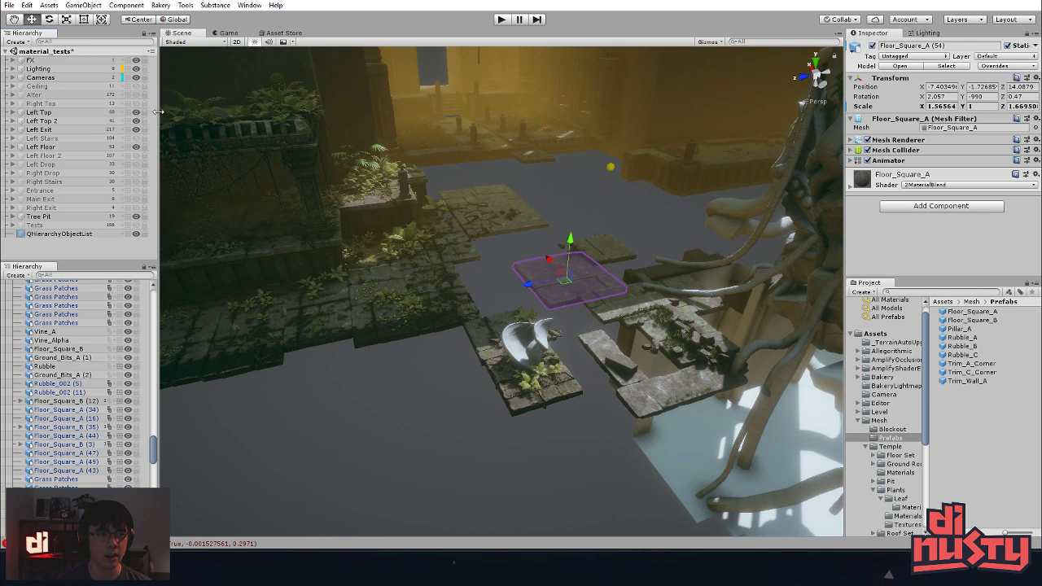
- Show the Alter group again and check how it fits in front of the remaining left-side floor sections
middle_click_drag(183, 108, 242, 113)
left_click_drag(241, 112, 242, 82, "alt")
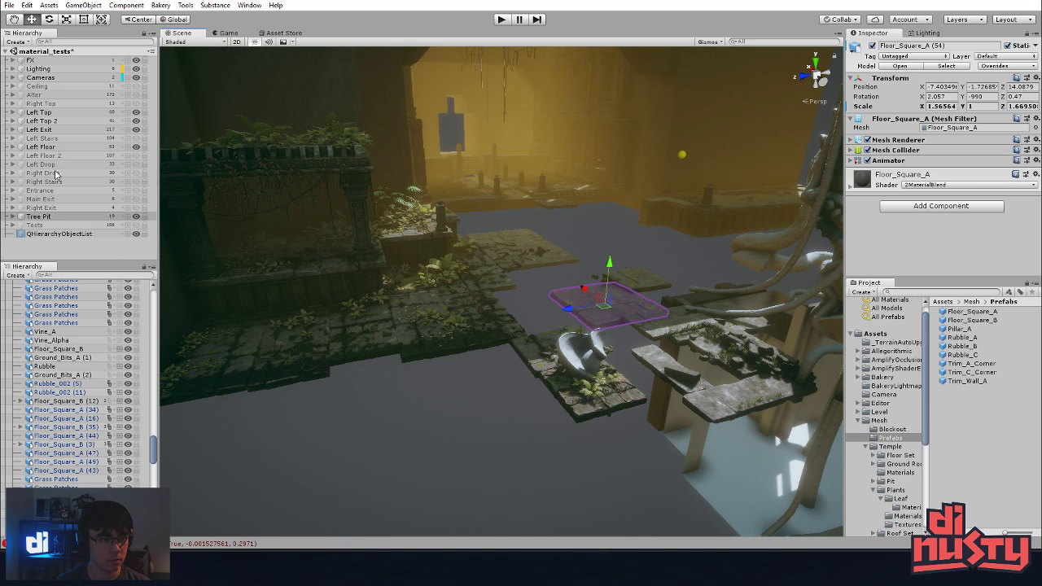
right_click_drag(446, 251, 449, 200)
left_click_drag(449, 199, 458, 190, "alt")
middle_click_drag(458, 191, 477, 168)
left_click_drag(477, 168, 431, 249, "alt")
right_click_drag(571, 258, 629, 276)
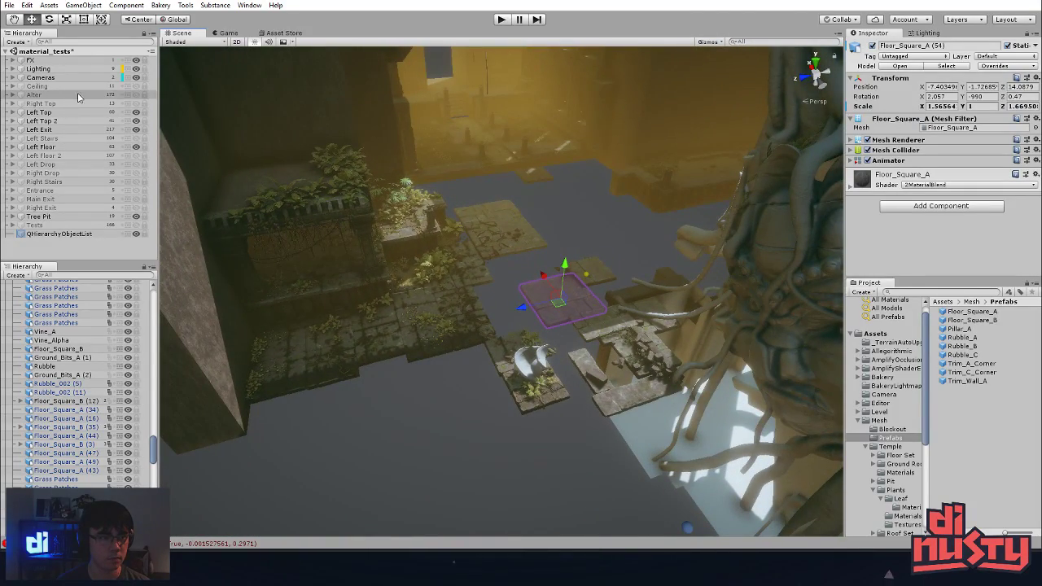
left_click(137, 96)
right_click_drag(494, 298, 468, 342)
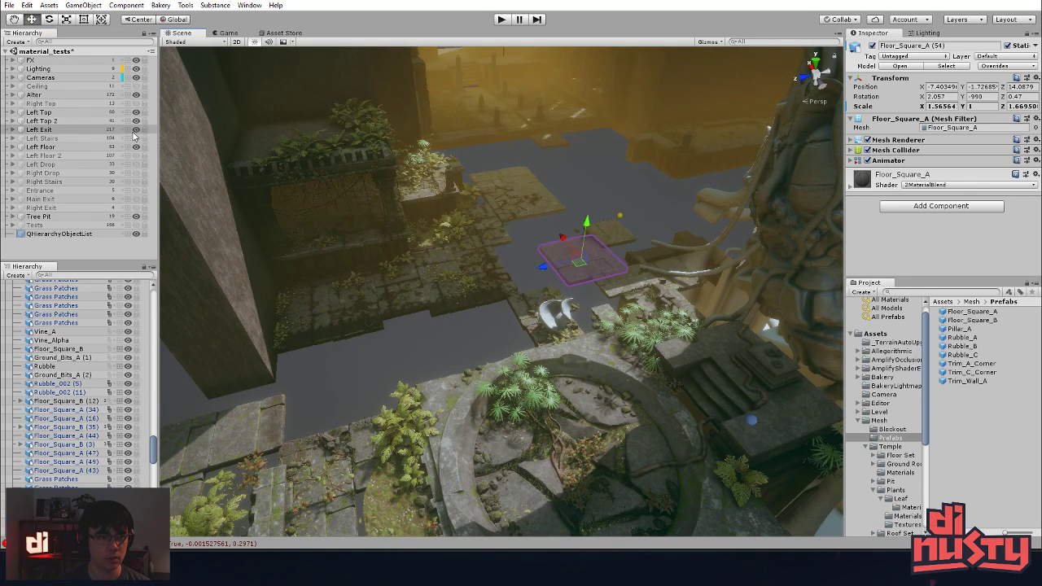
- Switch the Left Exit group's visibility back and forth, leave it hidden, and show the Left Drop group
left_click(136, 130)
left_click(136, 130)
left_click(136, 130)
left_click(552, 166)
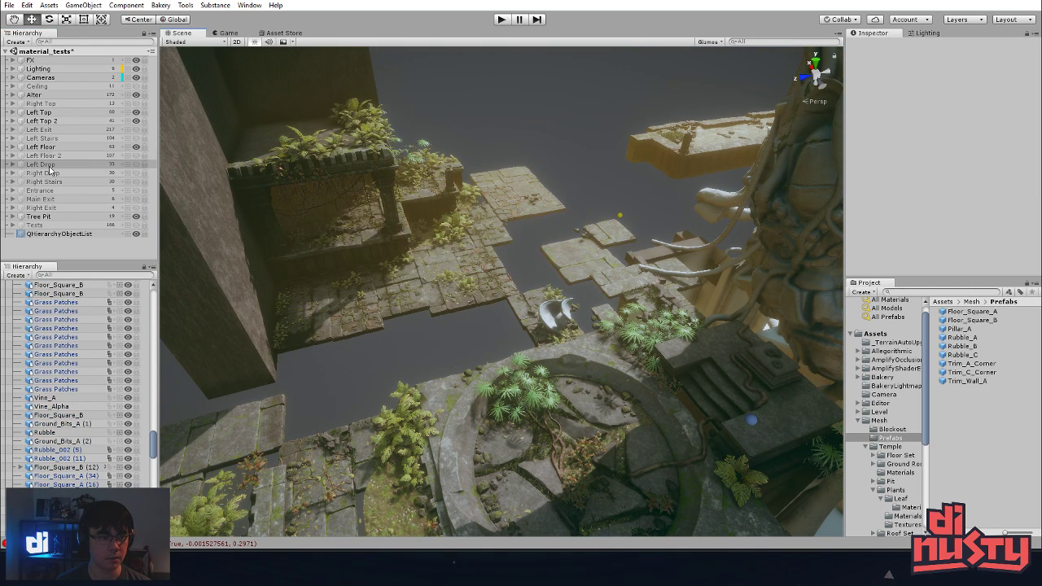
left_click(135, 165)
right_click_drag(538, 147, 474, 263)
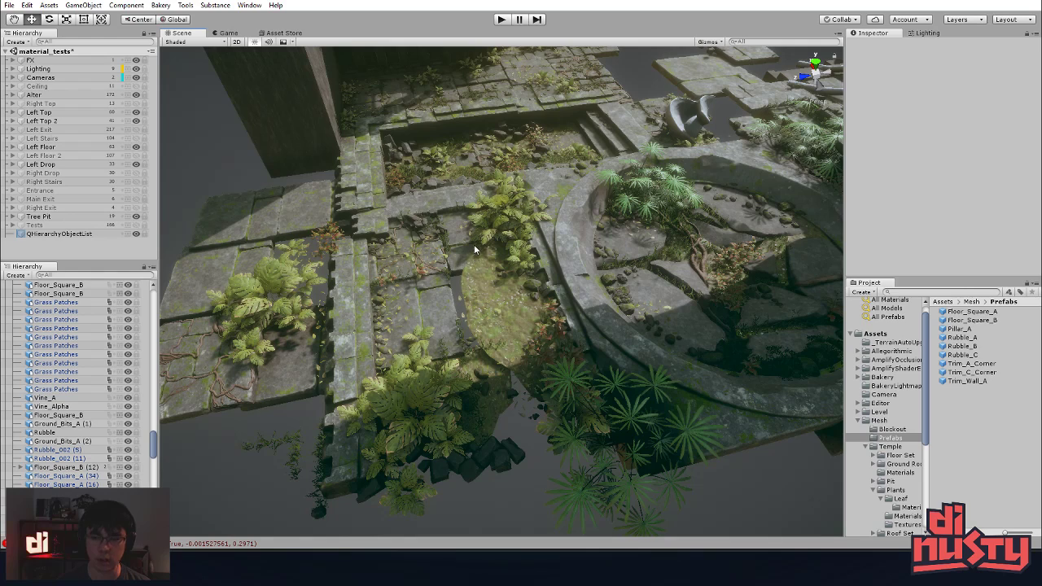
middle_click_drag(529, 257, 514, 297)
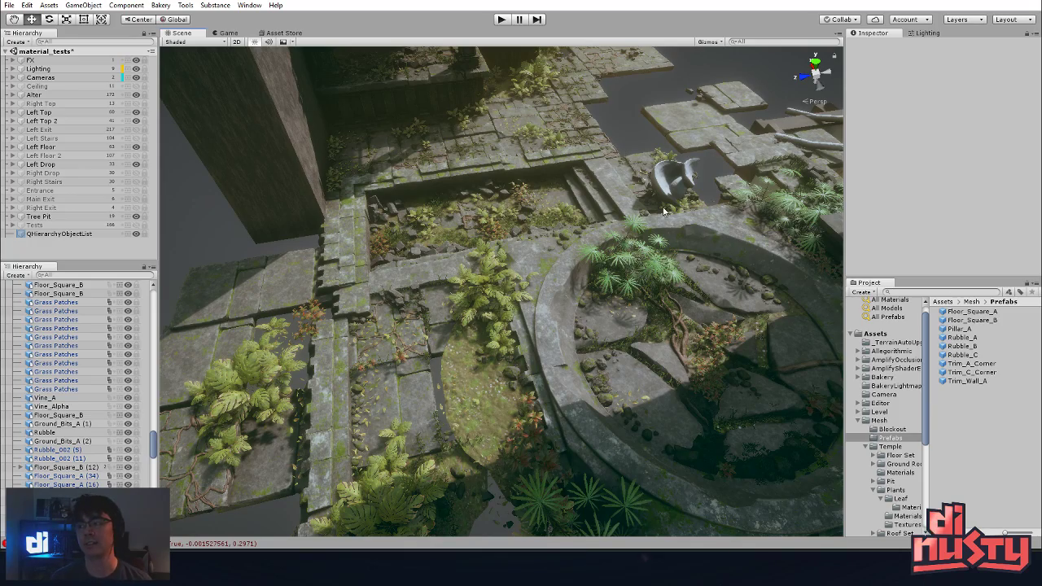
middle_click_drag(656, 199, 626, 183)
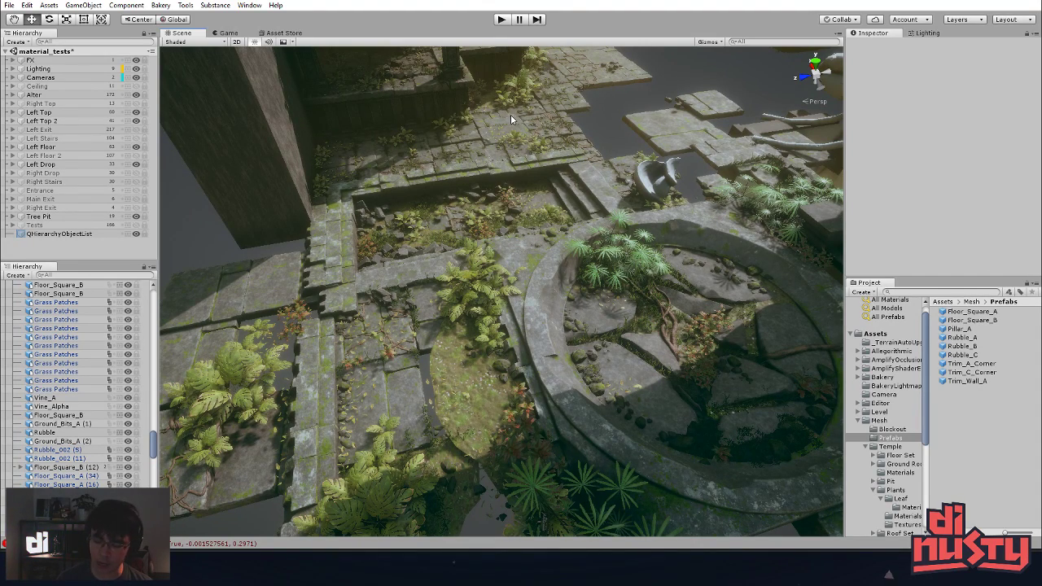
- Open the Asset Store and look up "advanced shader" to view the search suggestions
left_click(285, 33)
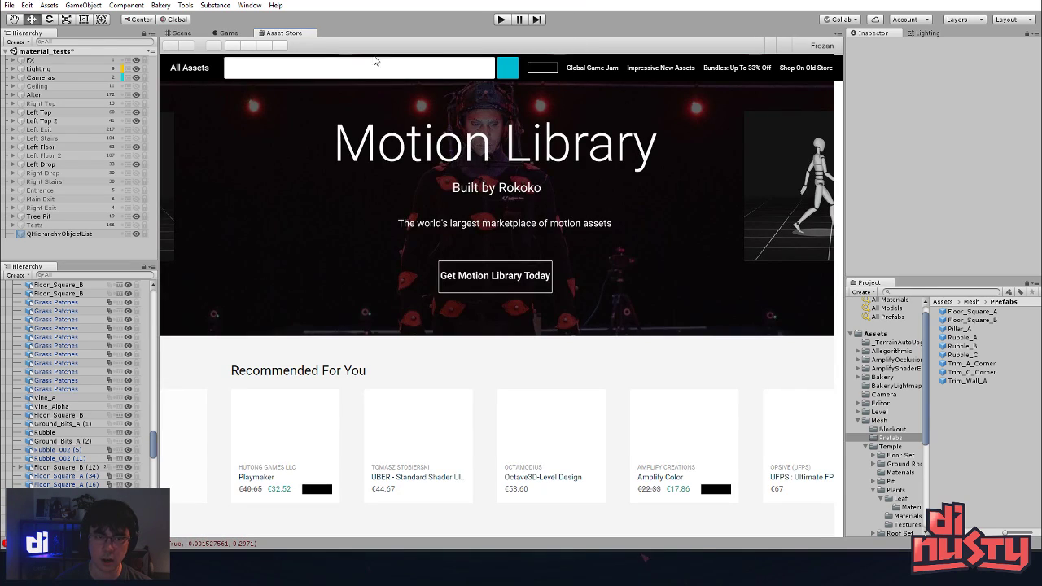
left_click(371, 65)
type("advanced shader")
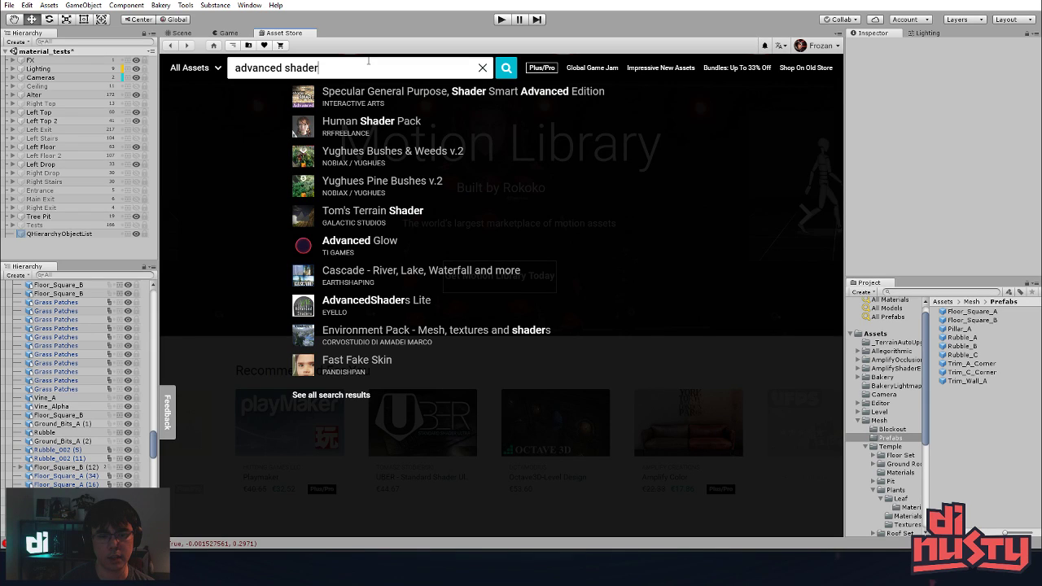
- Replace the Asset Store search text with "grass" and run the search
key("BackSpace")
key("BackSpace")
key("BackSpace")
key("BackSpace")
key("BackSpace")
key("BackSpace")
key("BackSpace")
key("BackSpace")
key("BackSpace")
key("BackSpace")
key("BackSpace")
key("BackSpace")
key("BackSpace")
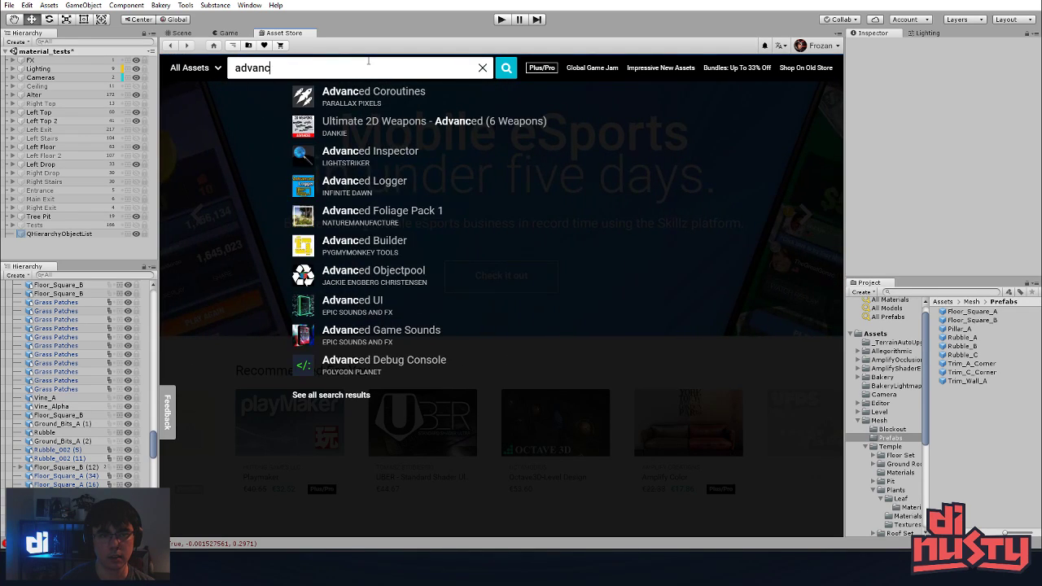
key("BackSpace")
key("BackSpace")
type("grass")
key("Return")
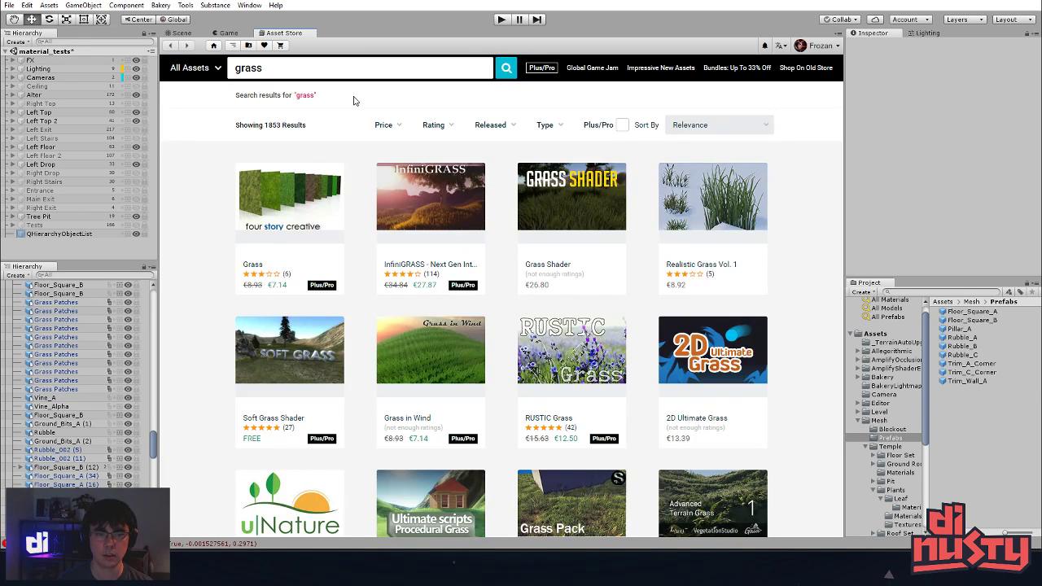
- Browse the grass search results to compare the available grass models, textures and shaders
scroll(367, 352, "down", 1)
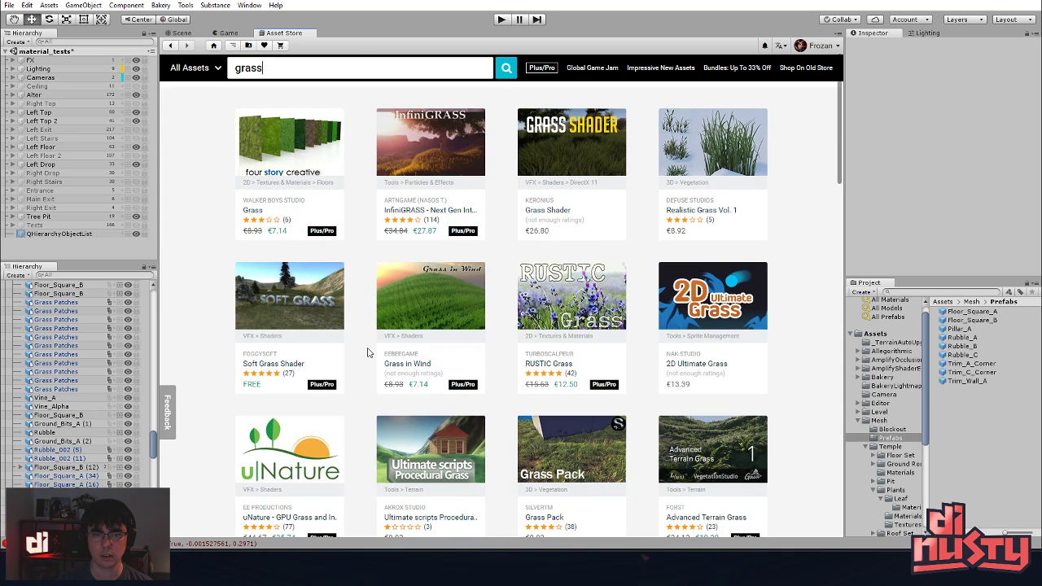
scroll(367, 353, "down", 2)
scroll(367, 347, "down", 2)
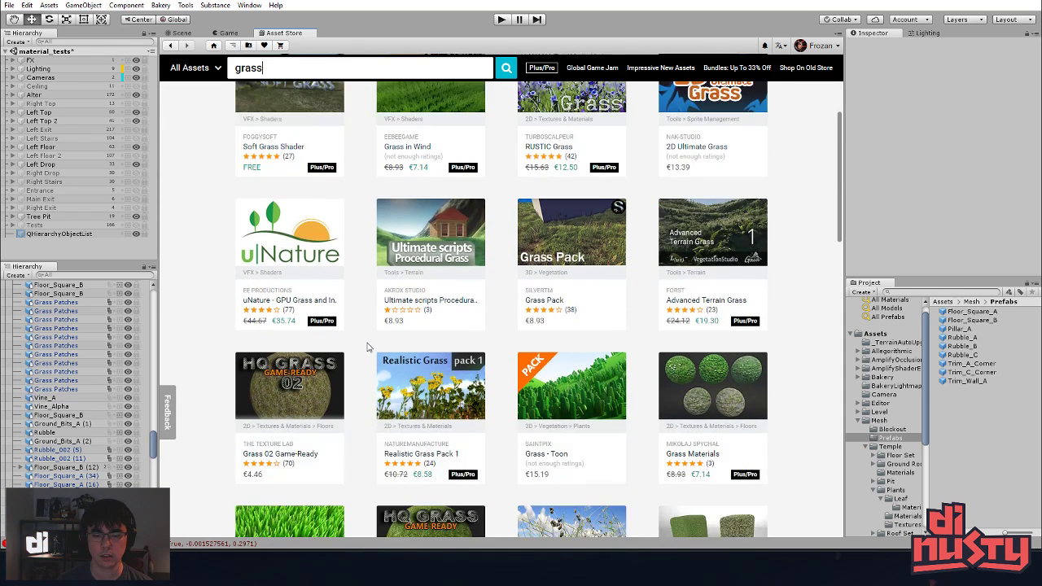
scroll(370, 334, "up", 5)
left_click_drag(298, 67, 165, 70)
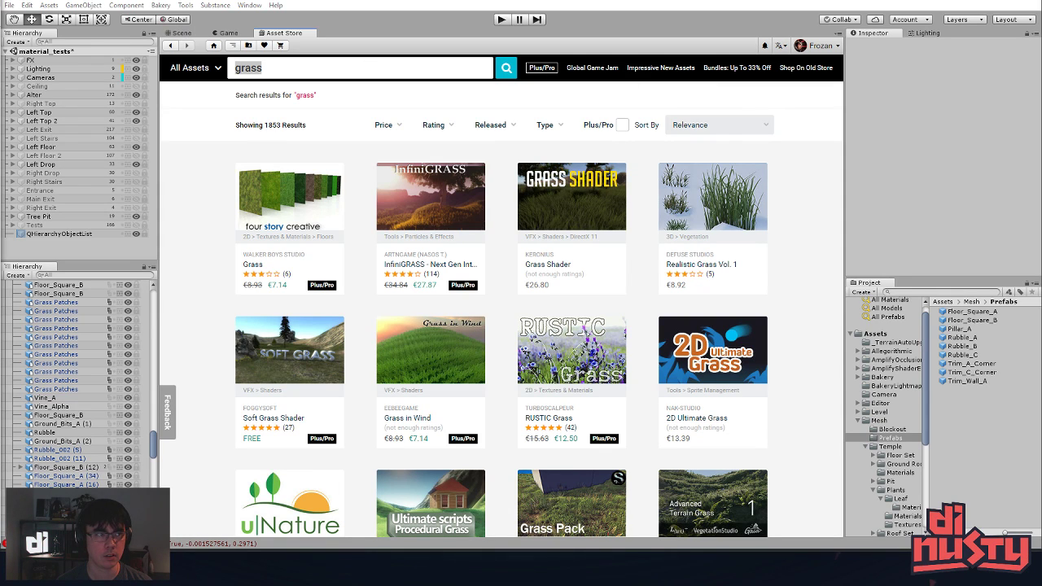
scroll(211, 264, "down", 4)
scroll(211, 265, "down", 7)
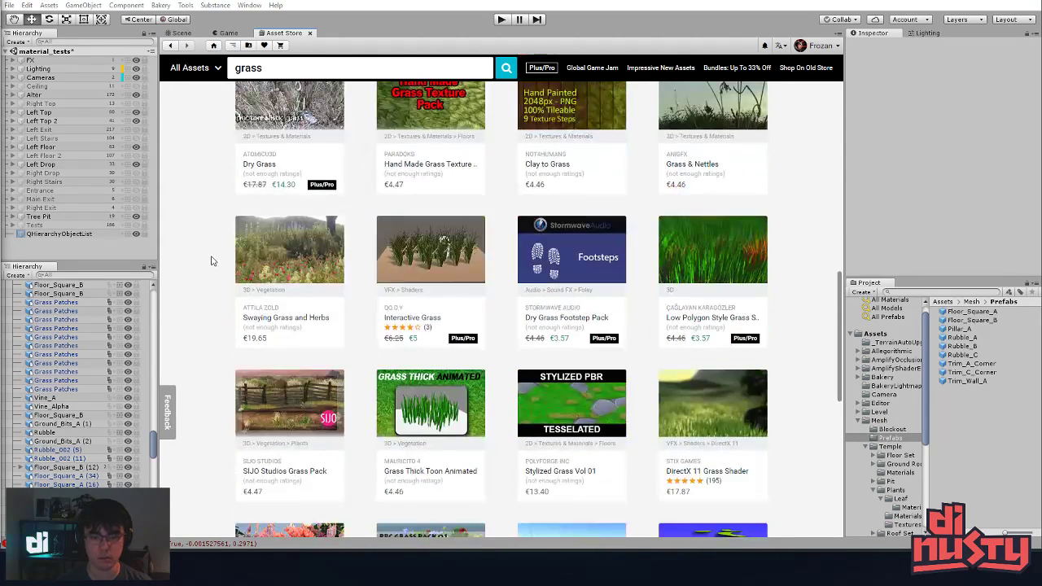
scroll(212, 260, "down", 2)
scroll(213, 257, "up", 1)
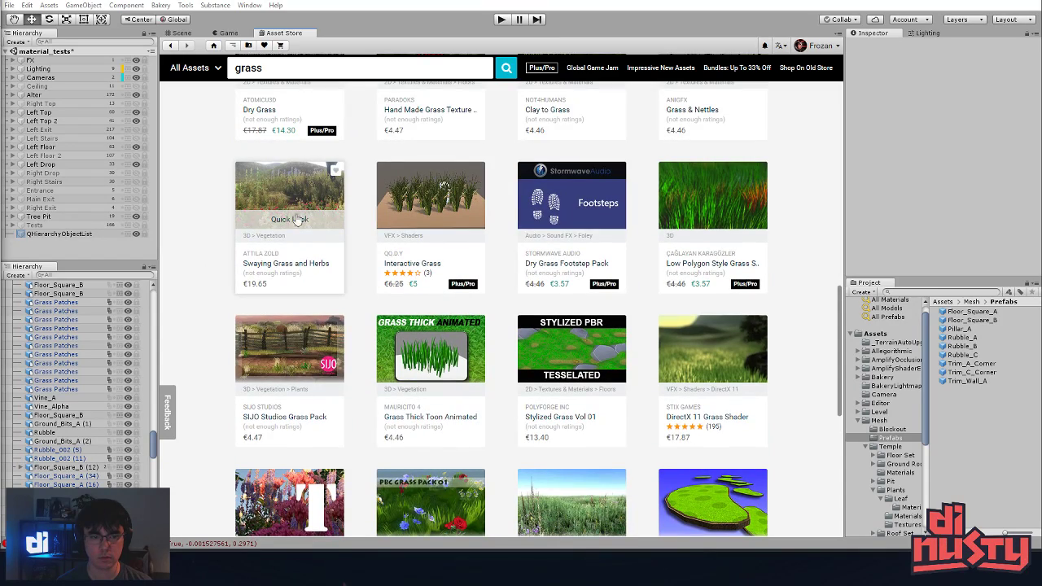
scroll(232, 298, "up", 9)
scroll(248, 386, "down", 4)
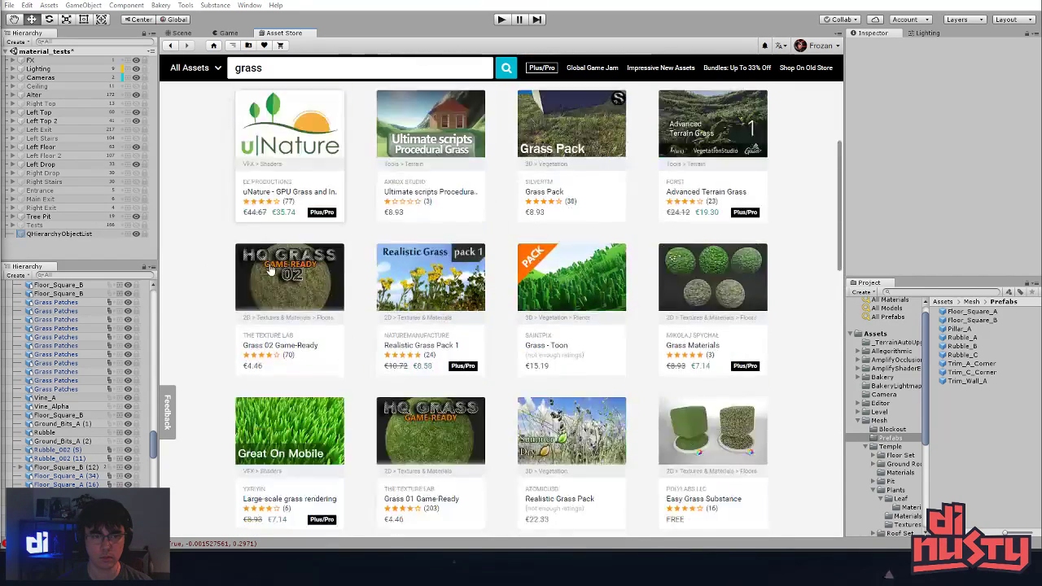
scroll(269, 269, "down", 2)
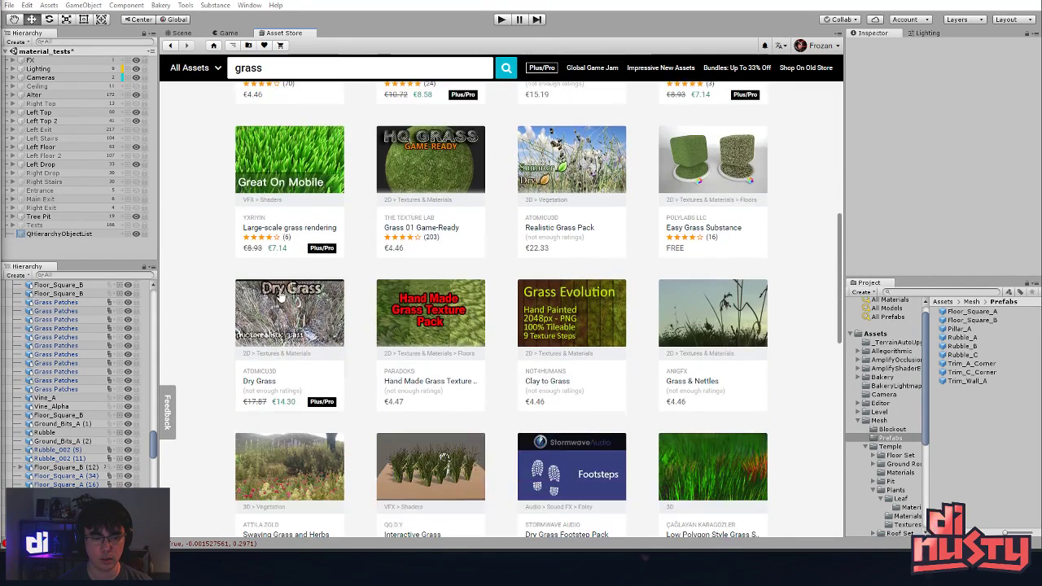
scroll(273, 406, "up", 1)
scroll(293, 386, "down", 3)
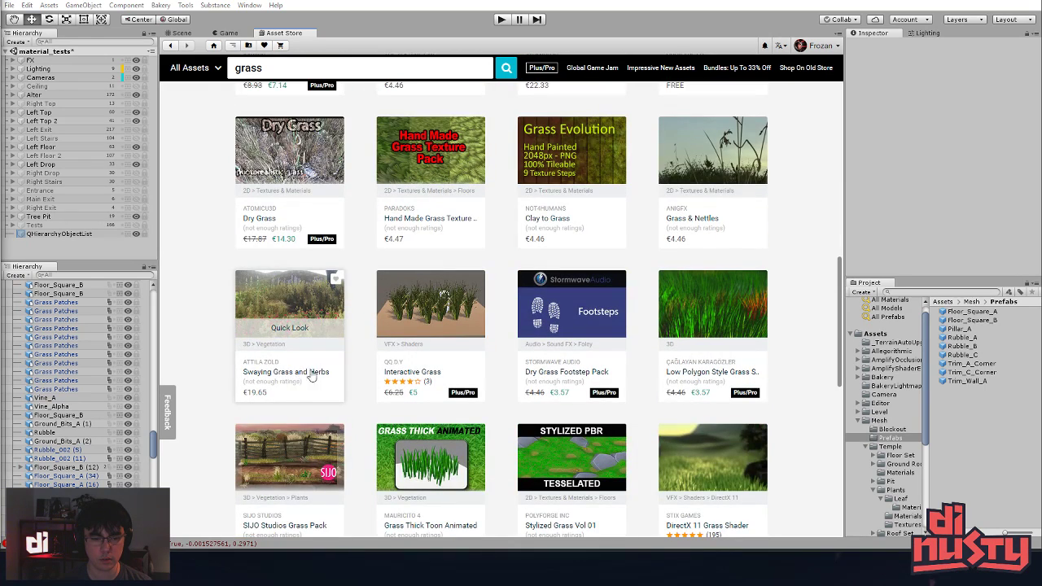
- Look up "vegitation" in the Asset Store to view the suggested assets and lists
double_click(269, 68)
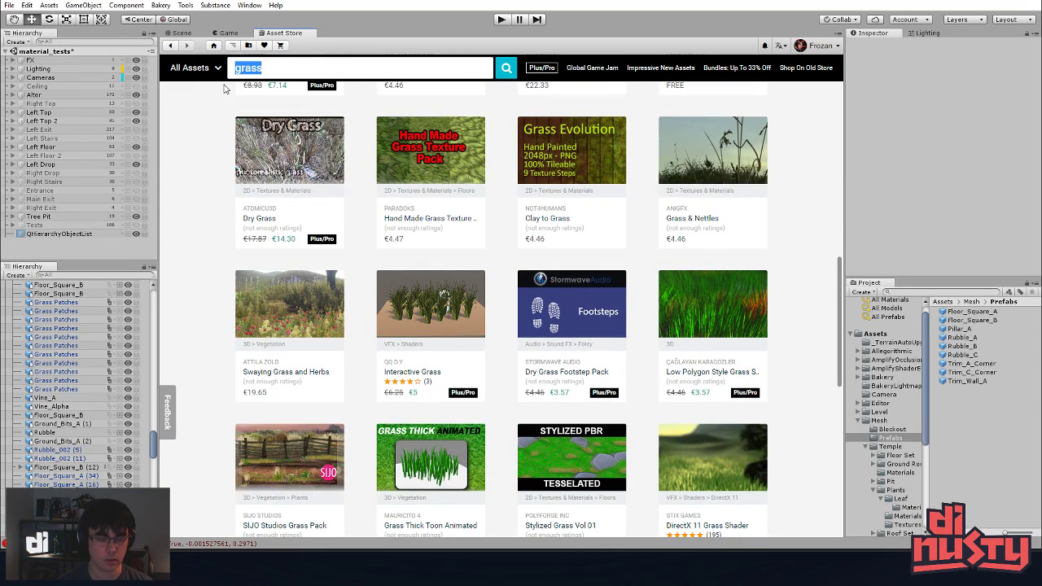
type("vegitation")
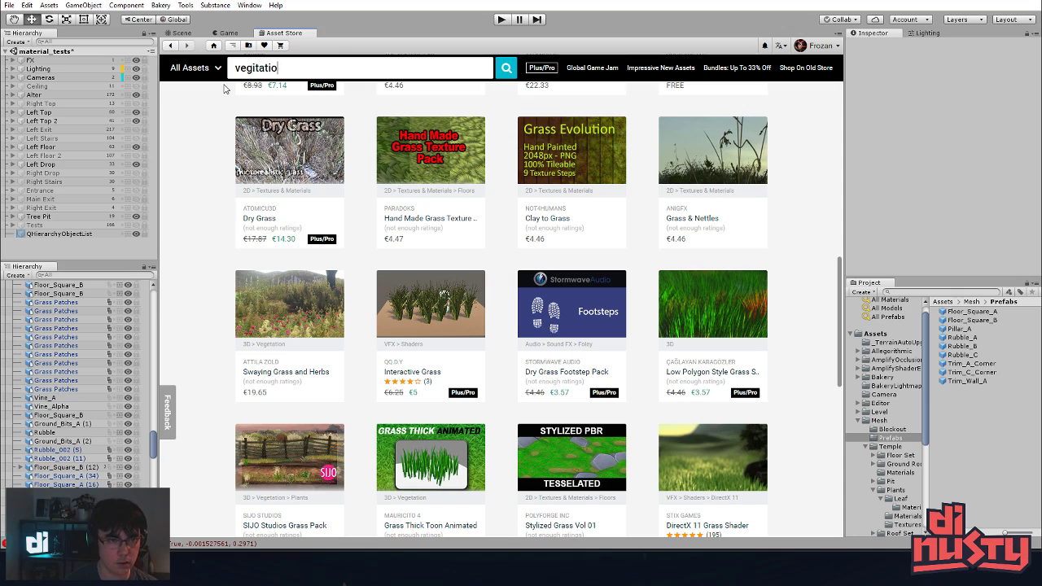
key("BackSpace")
key("BackSpace")
key("BackSpace")
key("BackSpace")
key("BackSpace")
key("BackSpace")
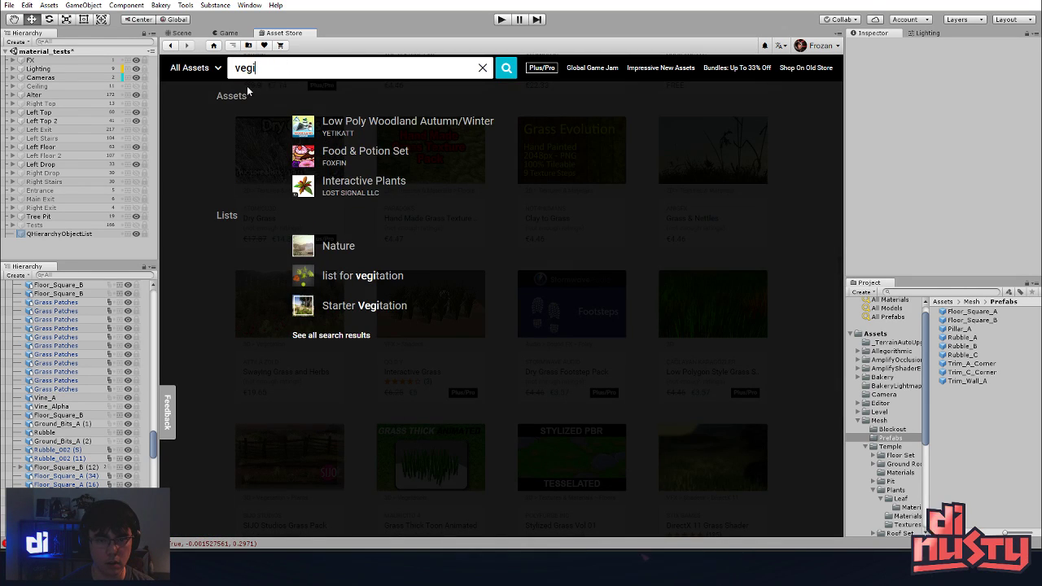
- Change the Asset Store search text to "lowpoly tree" and review the suggested packs
key("ctrl+a")
type("lowpoly")
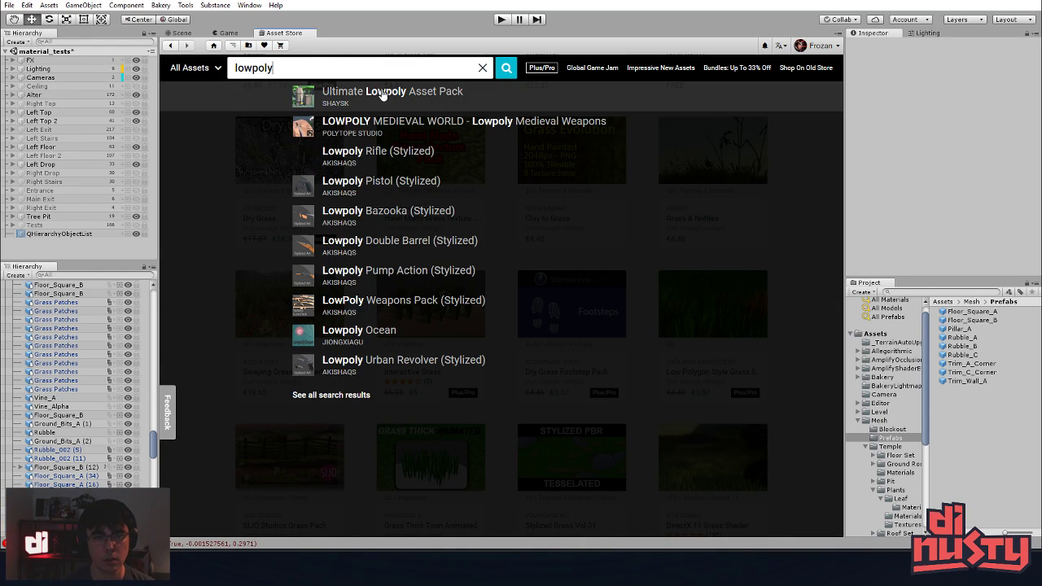
type(" tree")
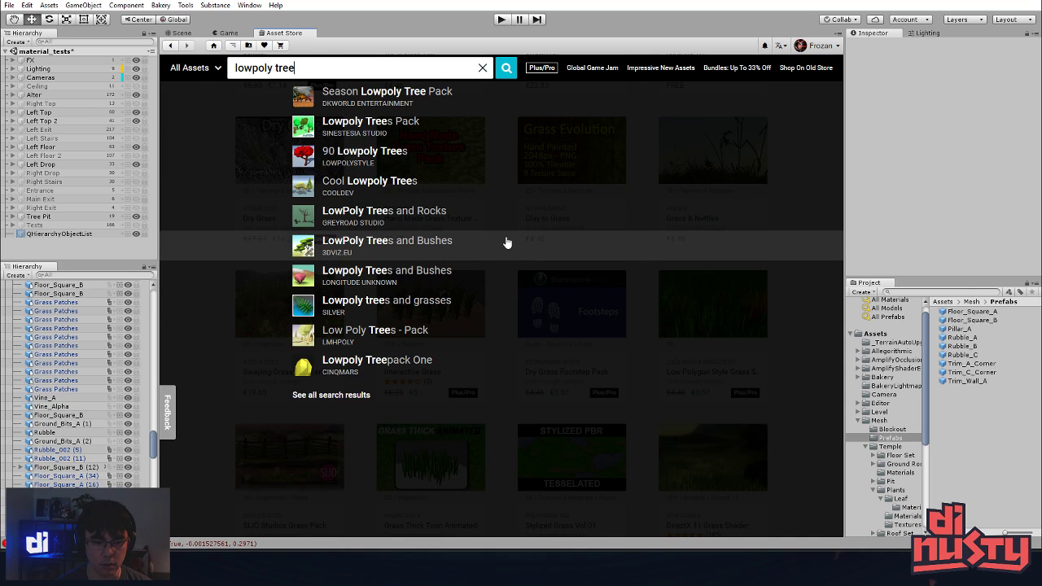
left_click_drag(383, 69, 169, 76)
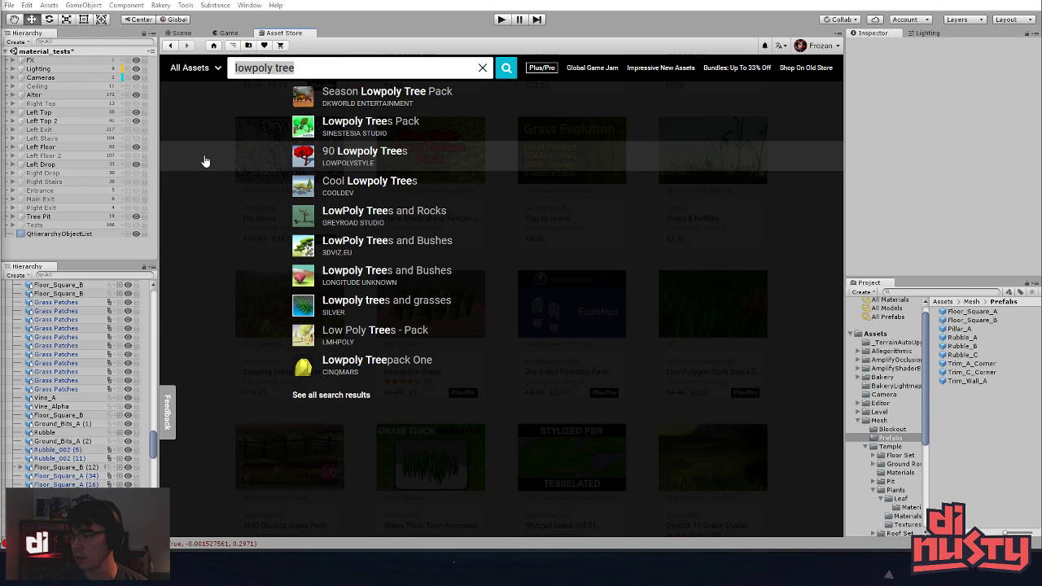
left_click(274, 71)
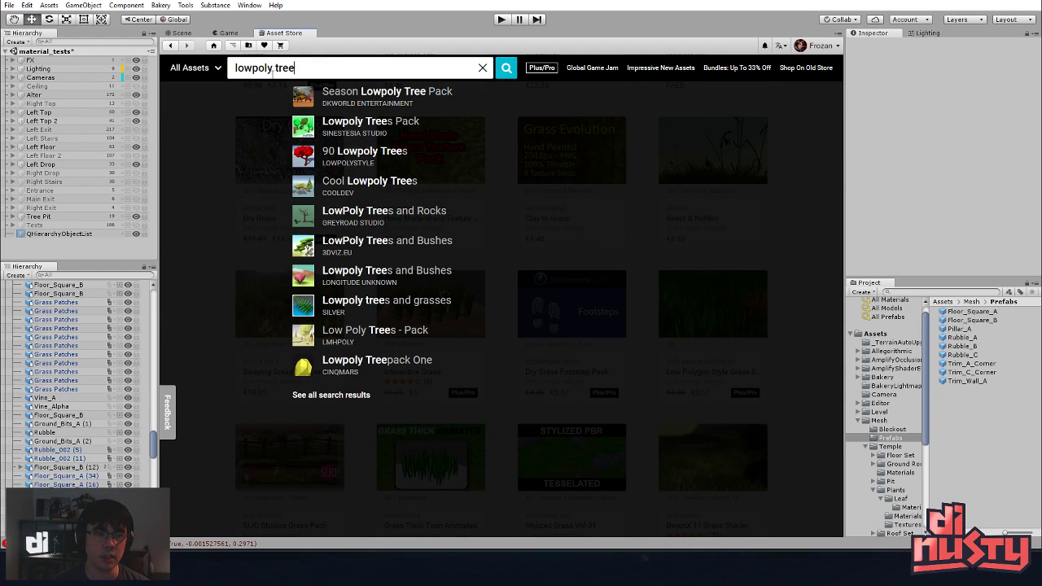
- Return to the Scene view and focus on the floor tile beside the mossy patch next to the circular stone ring
left_click(180, 33)
left_click_drag(606, 154, 643, 106, "alt")
left_click(549, 357)
key("f")
right_click_drag(549, 357, 504, 287, "alt")
mouse_move(504, 287)
left_mouse_down("alt")
mouse_move(804, 327)
mouse_move(597, 307)
mouse_move(535, 345)
mouse_move(497, 296)
left_mouse_up("alt")
left_click(507, 278)
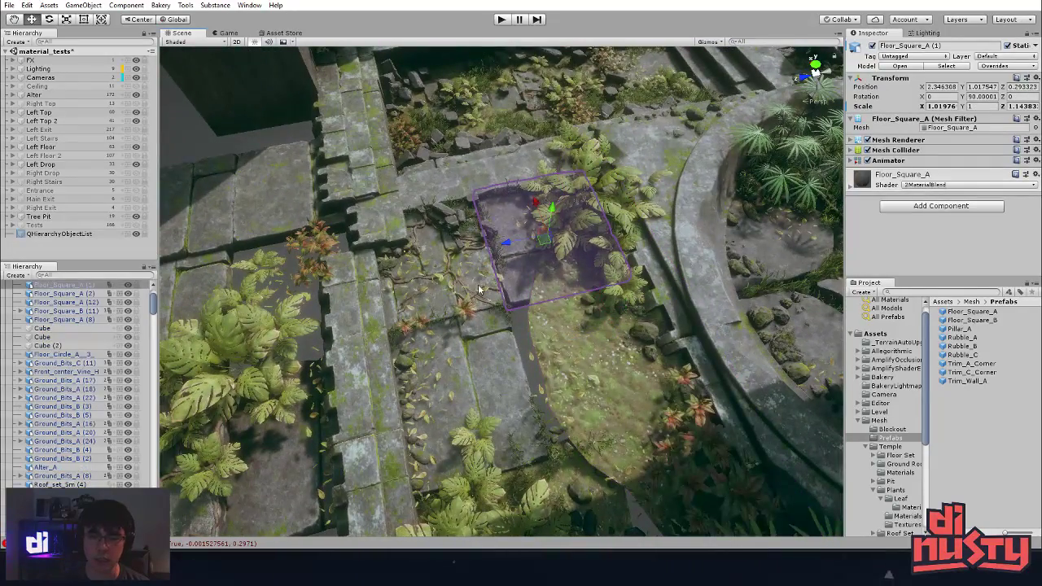
- Inspect the overlapping floor, grass and leaf-scatter pieces around the gap beside the mossy patch by selecting them individually
left_click(530, 334)
middle_click_drag(528, 330, 535, 352)
left_click(537, 363)
left_click_drag(538, 361, 500, 317, "alt")
left_click(500, 317)
left_click(516, 307)
left_click(525, 361)
left_click(520, 327)
left_click(497, 302)
left_click(527, 282)
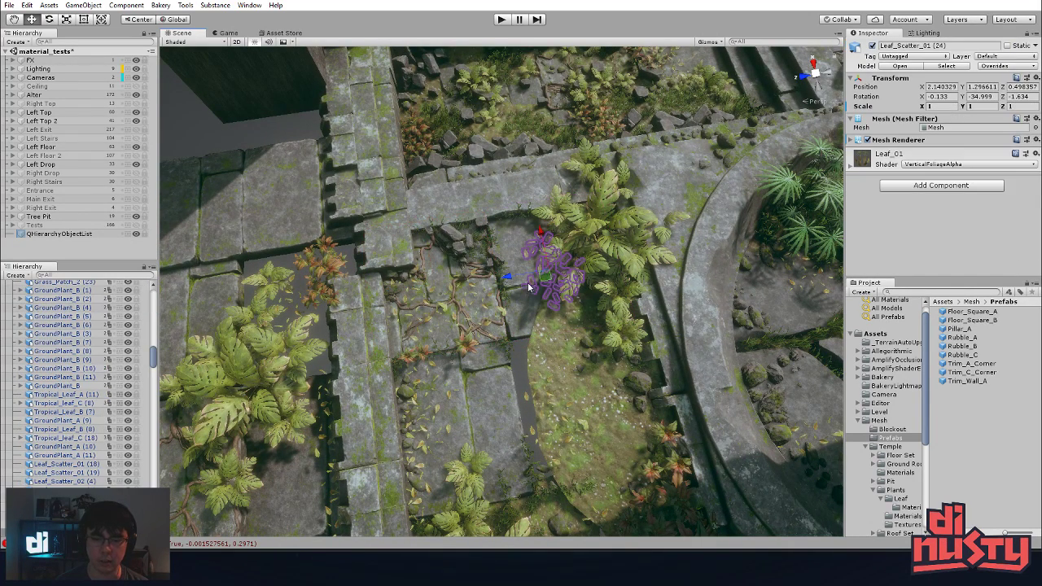
- Inspect the Floor_Square_A (1) tile and the Grass_Patch_3 (1) piece at its broken edge, and clear the selection
left_click(523, 314)
left_click(533, 333)
left_click(531, 302)
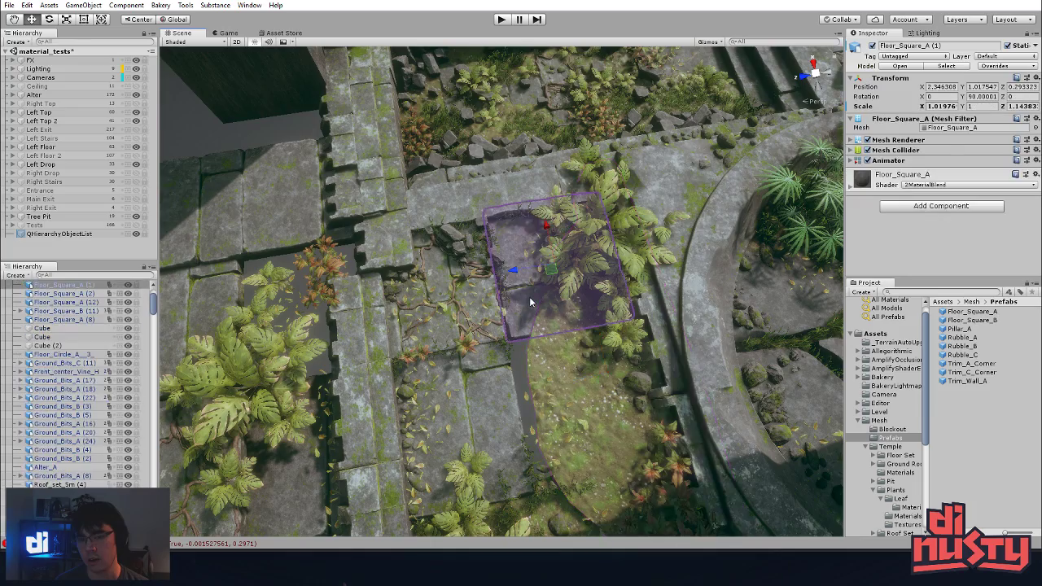
left_click(490, 300)
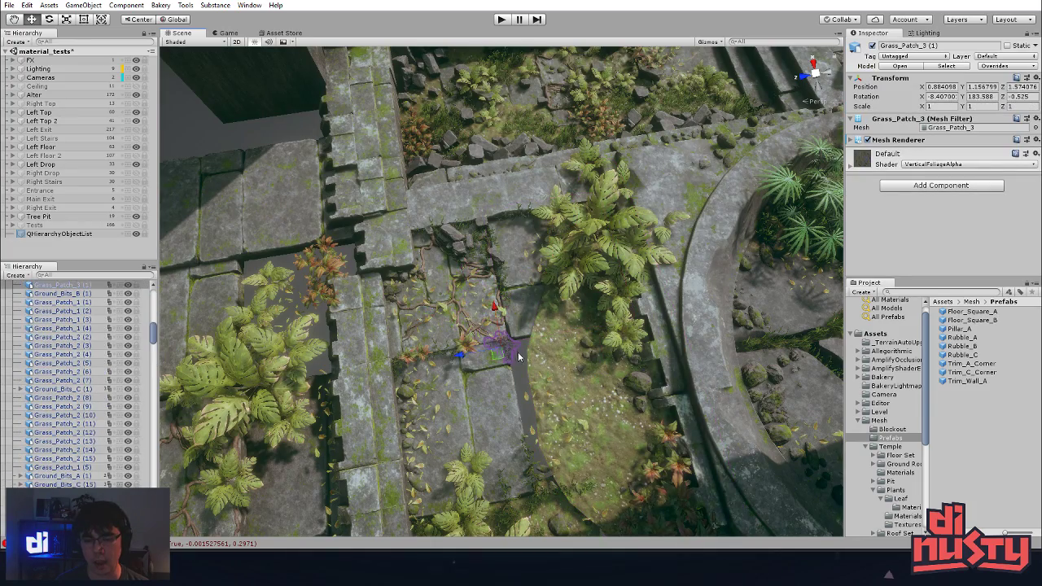
left_click(517, 350)
- Check the distant Floor_Square_A (16) tile at the end of the left floor, and clear the selection
middle_click_drag(517, 350, 651, 204)
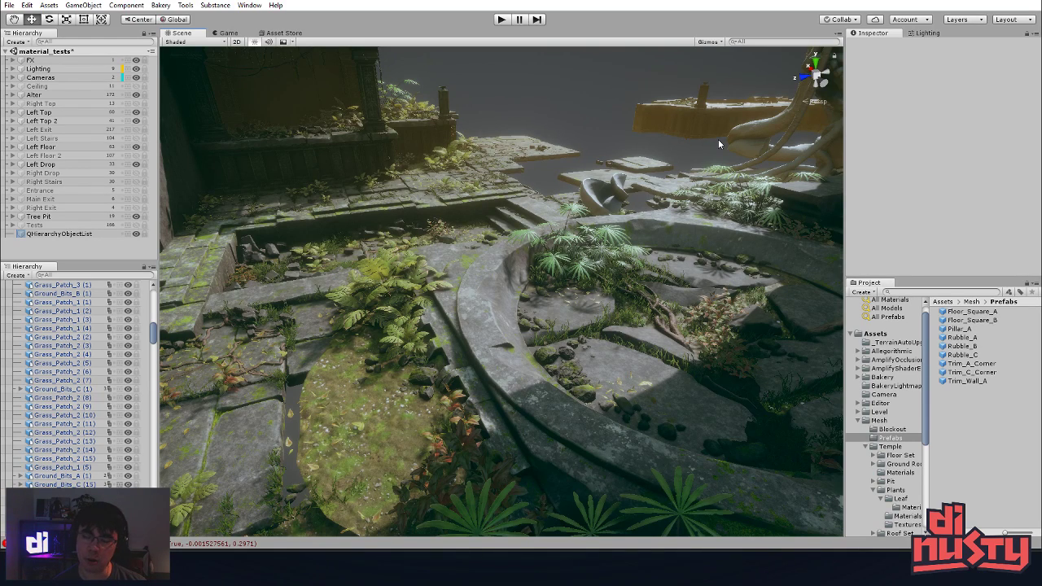
left_click(522, 150)
left_click(530, 142)
left_click(530, 142)
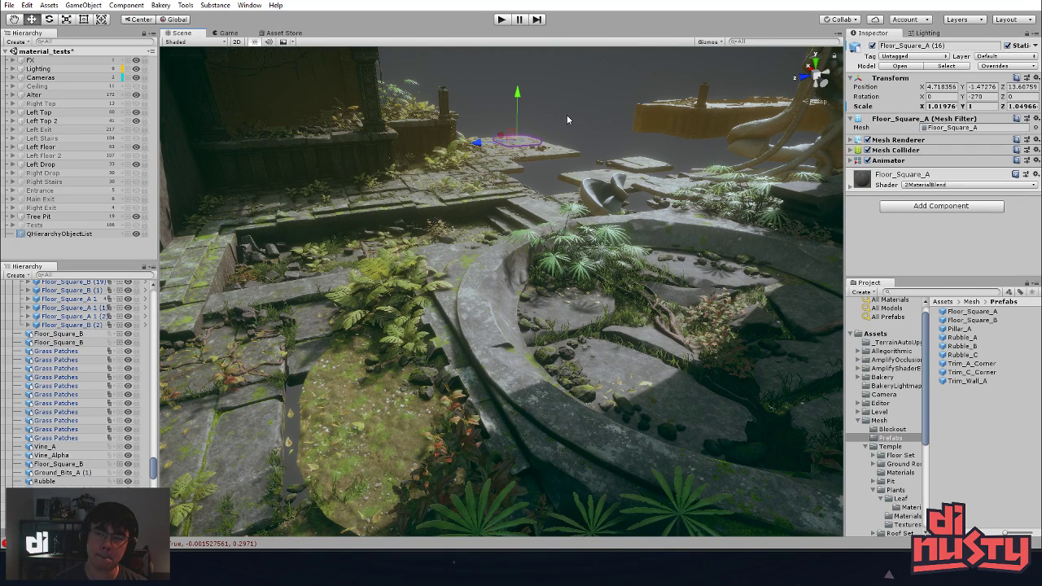
left_click(568, 115)
left_click_drag(557, 121, 515, 209, "alt")
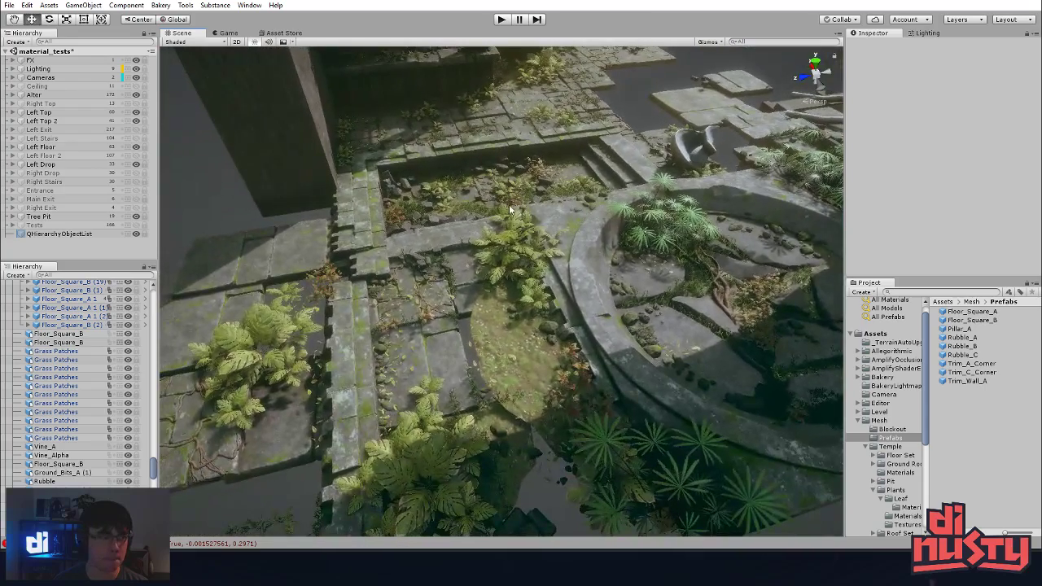
- Examine the layout of the left floor, sunken planter and floating tiles around the circular stone ring from several angles
left_click_drag(529, 301, 643, 558, "alt")
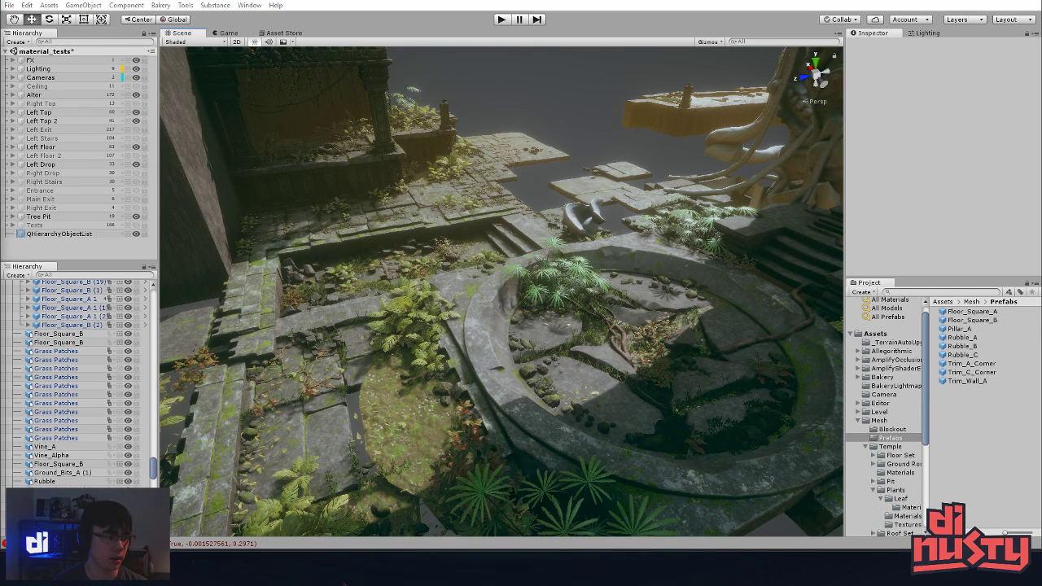
left_click(628, 103)
left_click_drag(628, 103, 603, 146, "alt")
left_click(618, 163)
left_click_drag(635, 187, 532, 255, "alt")
left_click(532, 252)
left_click(615, 211)
left_click(522, 195)
left_click(523, 195)
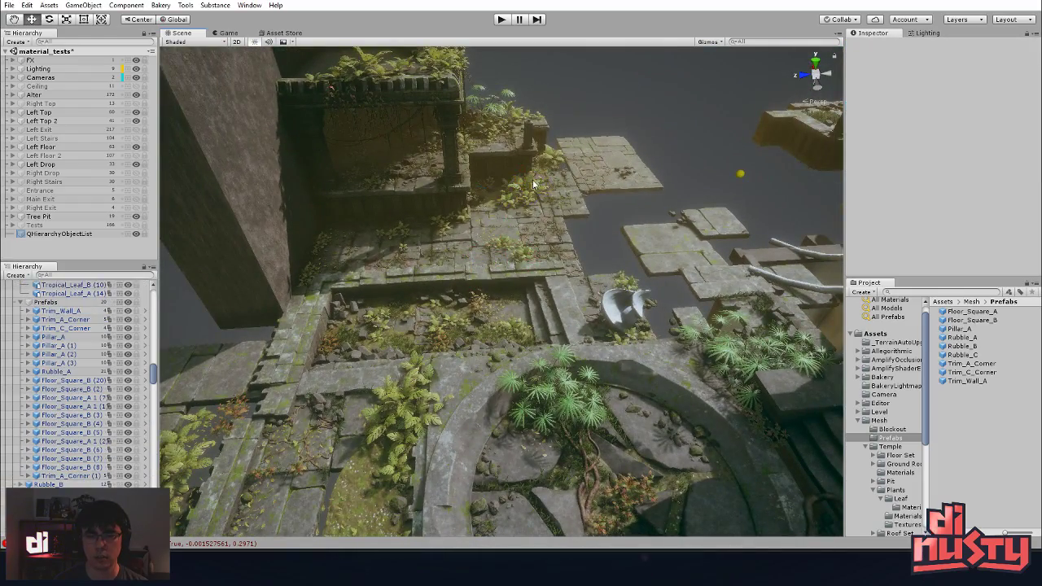
- Examine the floating floor tiles and the gap beside the raised ledge and pedestal from several angles
left_click(522, 196)
key("f")
left_click(595, 152)
left_click_drag(595, 151, 502, 309, "alt")
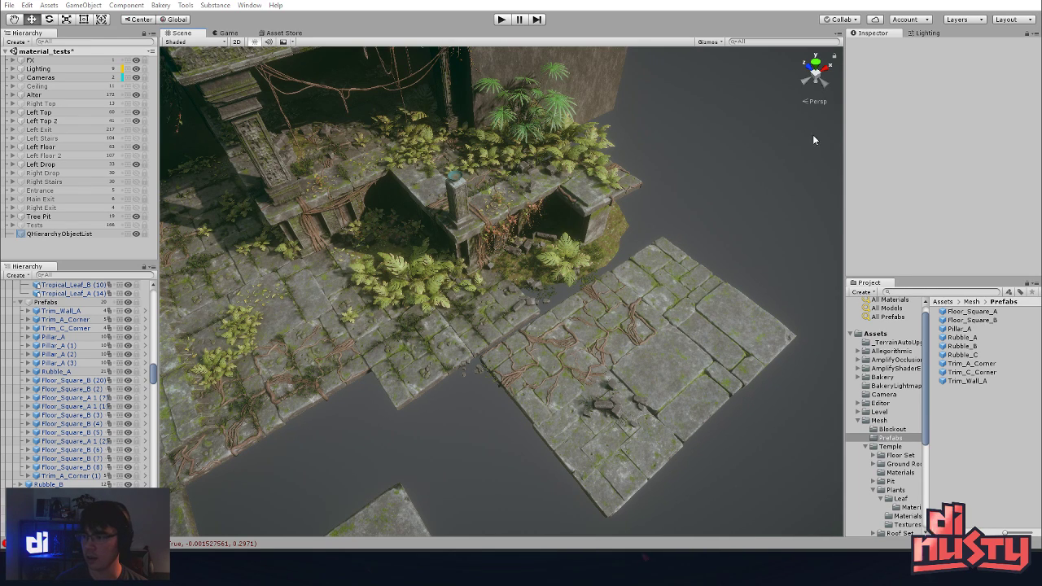
middle_click_drag(747, 235, 779, 272)
left_click_drag(779, 272, 785, 219, "alt")
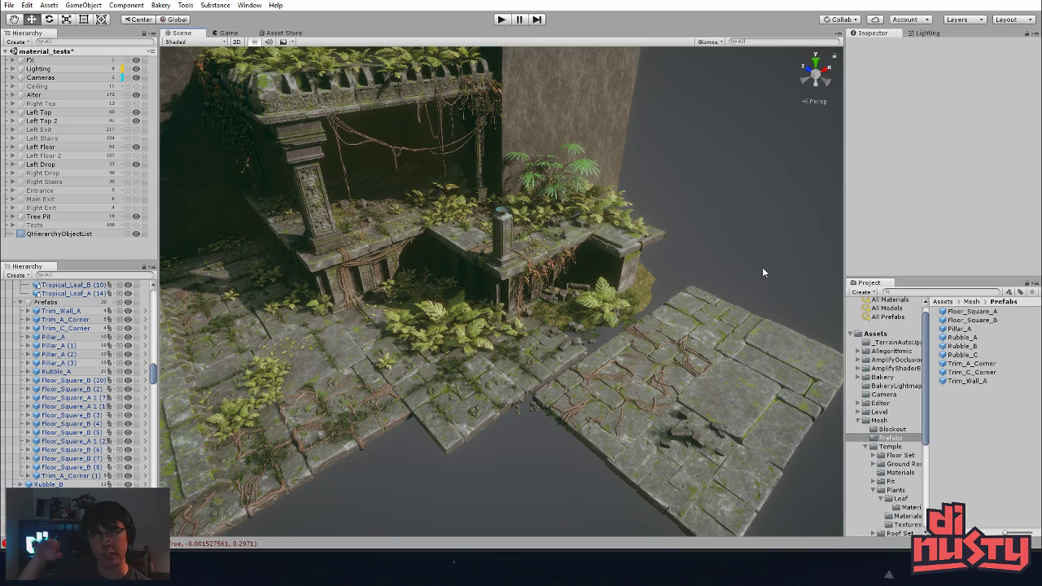
right_click_drag(770, 302, 778, 329)
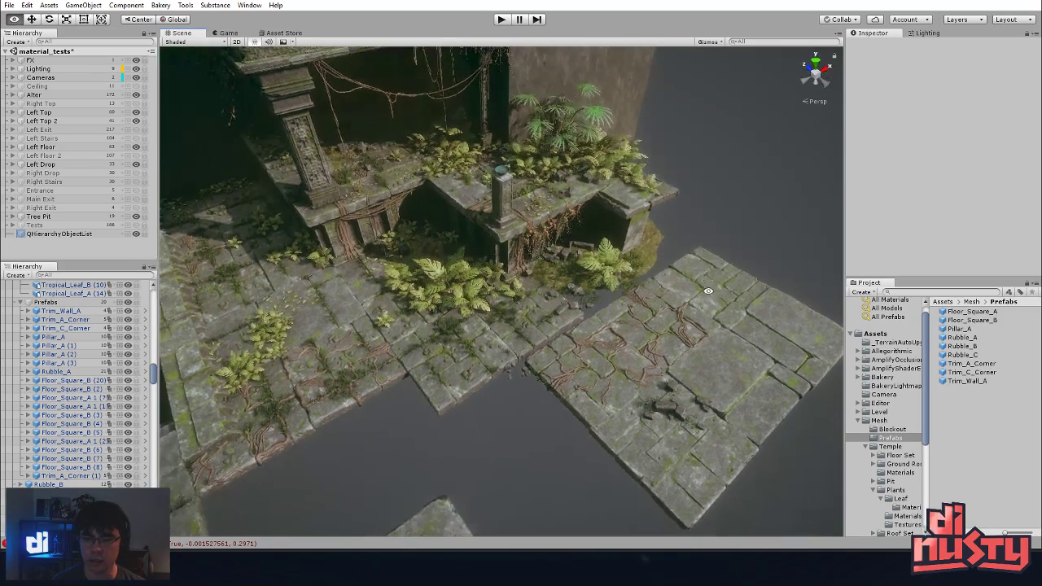
- Try moving the vine-covered Floor_Square_B tile under the ledge onto the mossy rubble patch, and undo the move
left_click(646, 325)
key("f")
left_click(649, 249)
left_click_drag(649, 249, 580, 355, "alt")
middle_click_drag(580, 356, 592, 391)
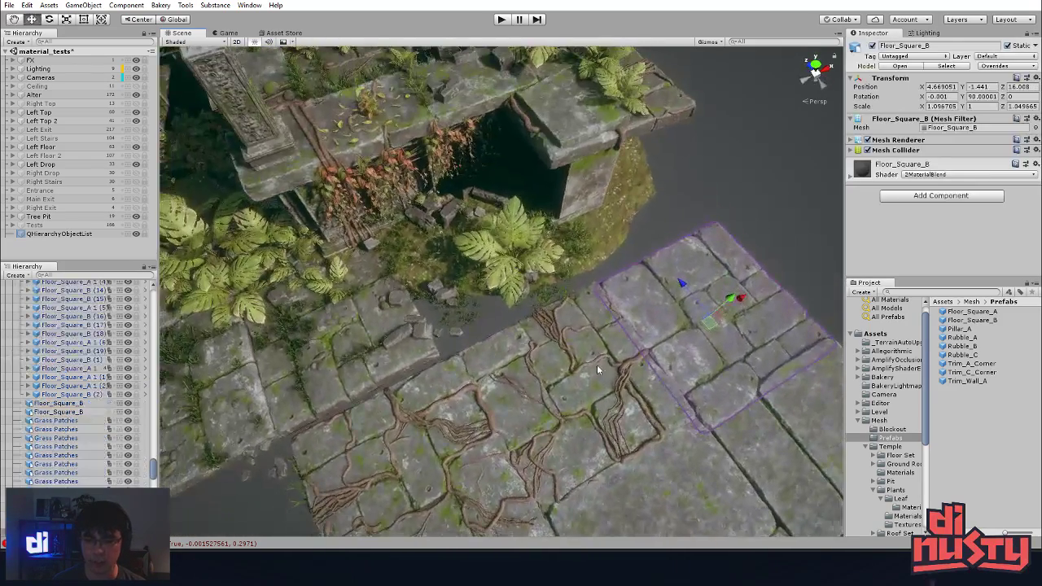
left_click(639, 248)
left_click(551, 372)
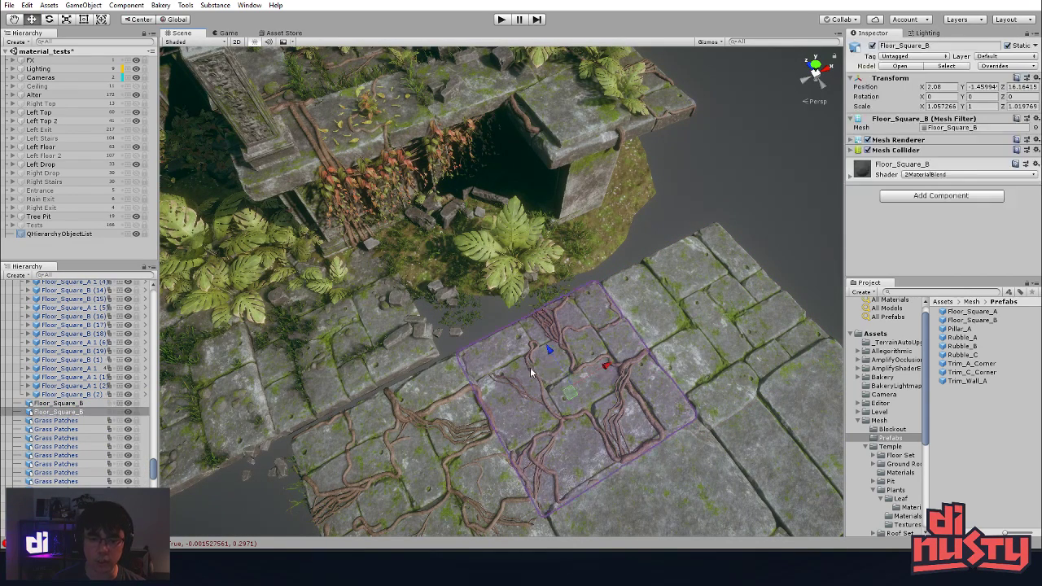
left_click_drag(568, 396, 481, 275)
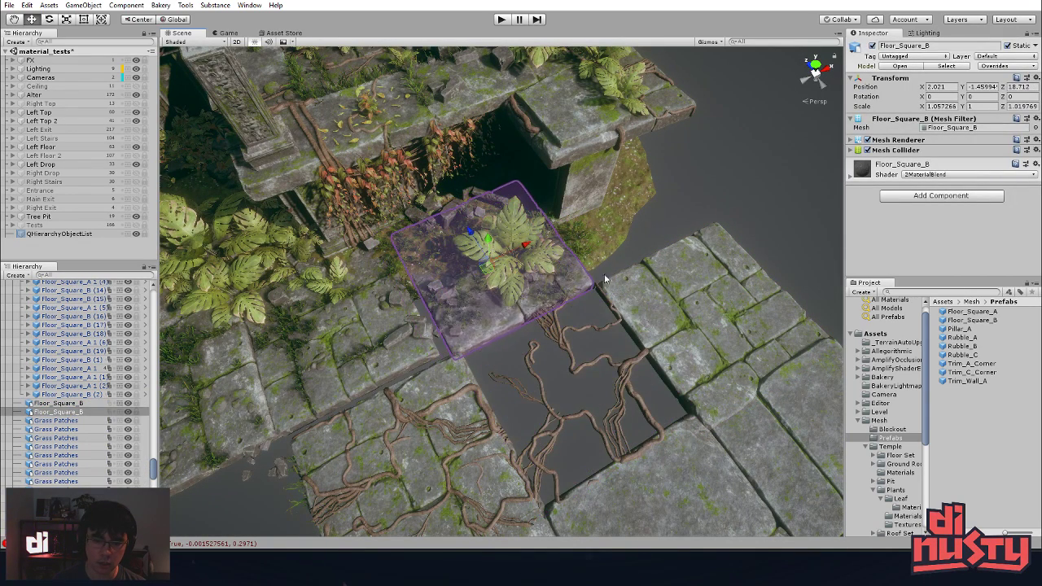
key("ctrl+z")
key("ctrl+z")
- Delete the vine-covered floor tiles and their vine pieces between the left floor and the large stone slab
middle_click_drag(573, 373, 588, 304)
left_click(588, 305)
left_click(610, 266)
left_click(591, 270)
left_click(567, 261)
left_click(607, 226)
left_click(571, 268)
key("Delete")
left_click(584, 279)
key("Delete")
left_click(588, 303)
key("Delete")
left_click(441, 429)
key("Delete")
left_click(457, 361)
key("Delete")
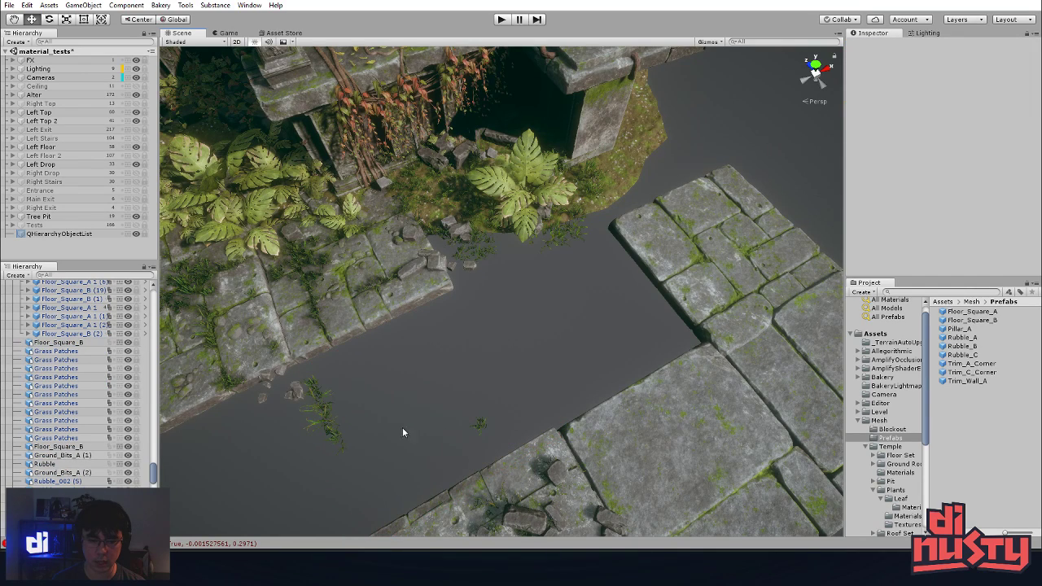
- Delete the leftover grass patches and small rubble floating in the cleared gap
left_click(320, 407)
key("Delete")
left_click(478, 425)
key("Delete")
left_click(295, 395)
key("Delete")
- Check which floor tile Floor_Square_B (15) is by toggling its visibility off and on
left_click(290, 395)
double_click(131, 284)
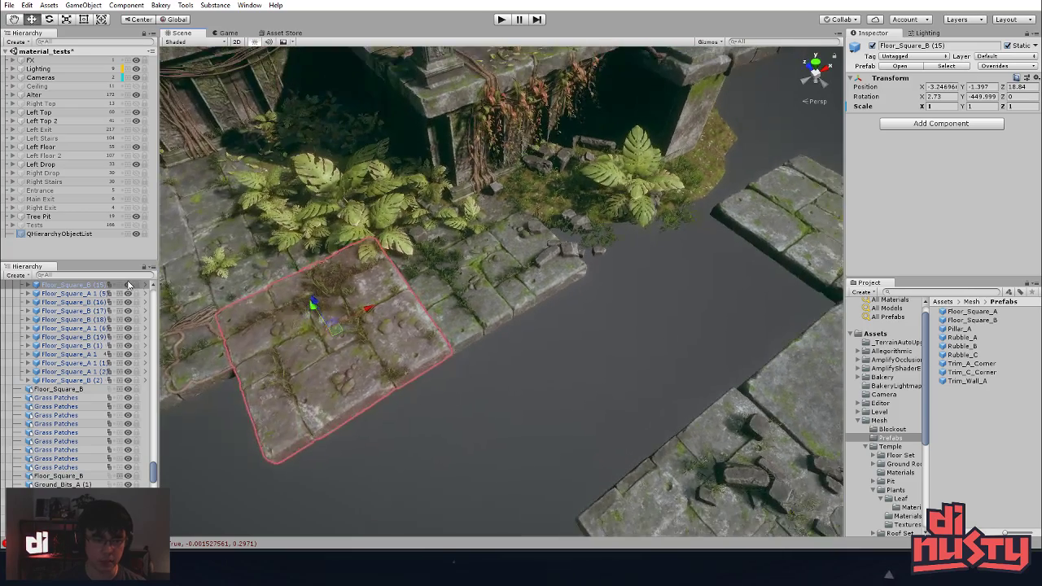
left_click(128, 285)
left_click(129, 285)
left_click(515, 380)
middle_click_drag(515, 379, 507, 395)
- Duplicate Floor_Square_B (15) together with its neighbouring floor tile and move the copies into the cleared gap
left_click(374, 357)
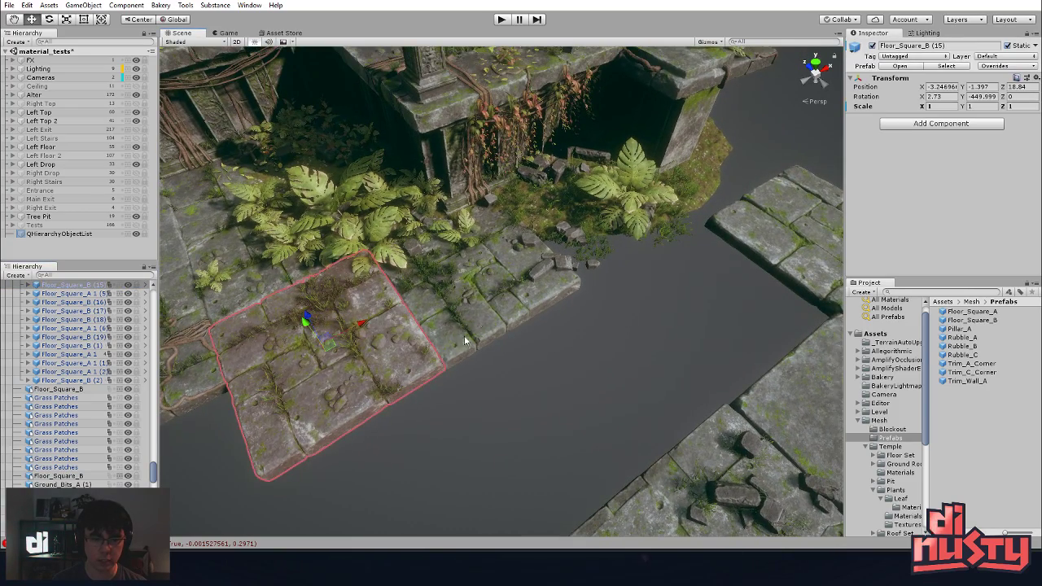
middle_click_drag(472, 325, 690, 282)
left_click(335, 274, "shift")
middle_click_drag(549, 385, 498, 348)
key("ctrl+d")
left_click_drag(376, 276, 761, 297)
middle_click_drag(753, 306, 529, 302)
left_click(577, 226)
left_click_drag(415, 303, 502, 309, "alt")
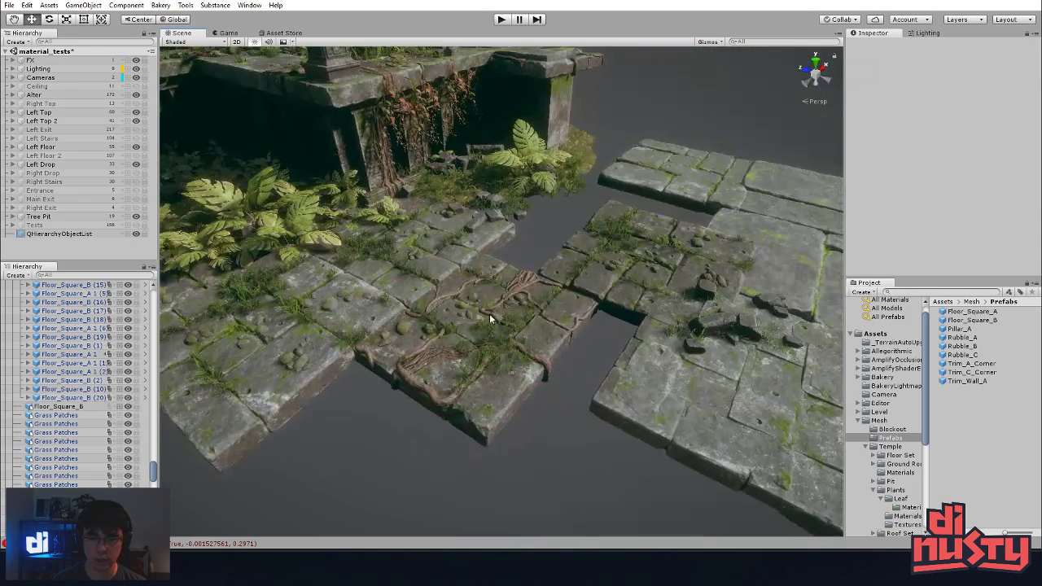
- Reset the copied vine-covered tile Floor_Square_B (10) to scale 1, 1, 1 and rotation 0, 0, 0
left_click(501, 312)
middle_click_drag(620, 364, 642, 353)
left_click(937, 87)
left_click(936, 106)
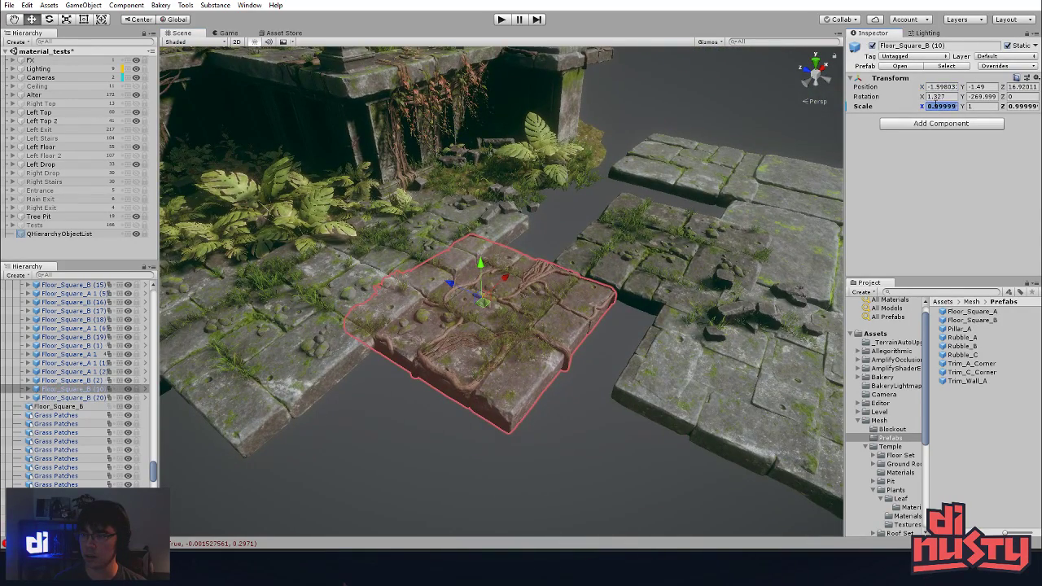
type("1")
left_click(938, 96)
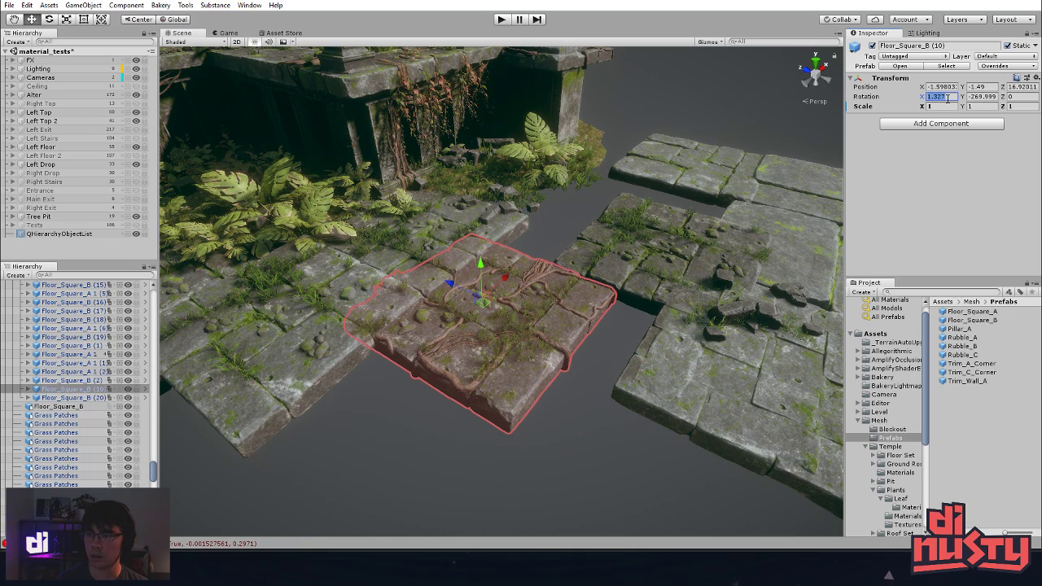
type("1")
key("Tab")
type("1")
key("shift+Tab")
key("shift+Tab")
type("0")
key("Tab")
type("0")
key("Tab")
- Reset the second copied tile, Floor_Square_B (20), to rotation 0, 0, 0 and scale 1, 1, 1
left_click(650, 233)
left_click(940, 96)
type("0")
key("Tab")
type("0")
key("Tab")
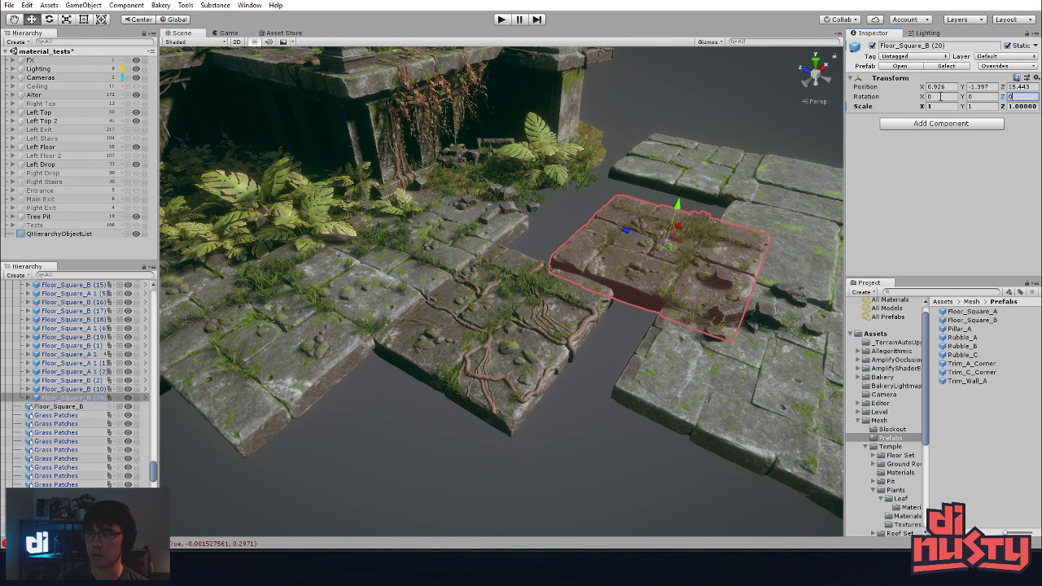
key("Tab")
key("Tab")
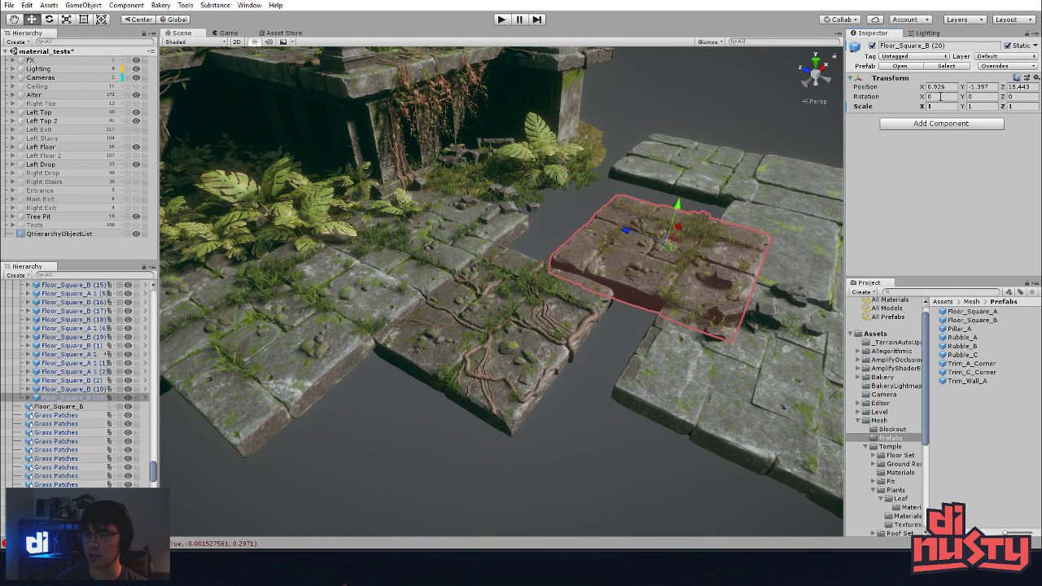
- Move Floor_Square_B (10) to the floor's broken end, over the rubble beneath the large-leaf plant
left_click(641, 174)
left_click_drag(641, 174, 615, 226, "alt")
left_click(534, 342)
left_click_drag(535, 342, 458, 449, "alt")
left_click_drag(514, 300, 660, 180, "alt")
middle_click_drag(660, 180, 604, 179)
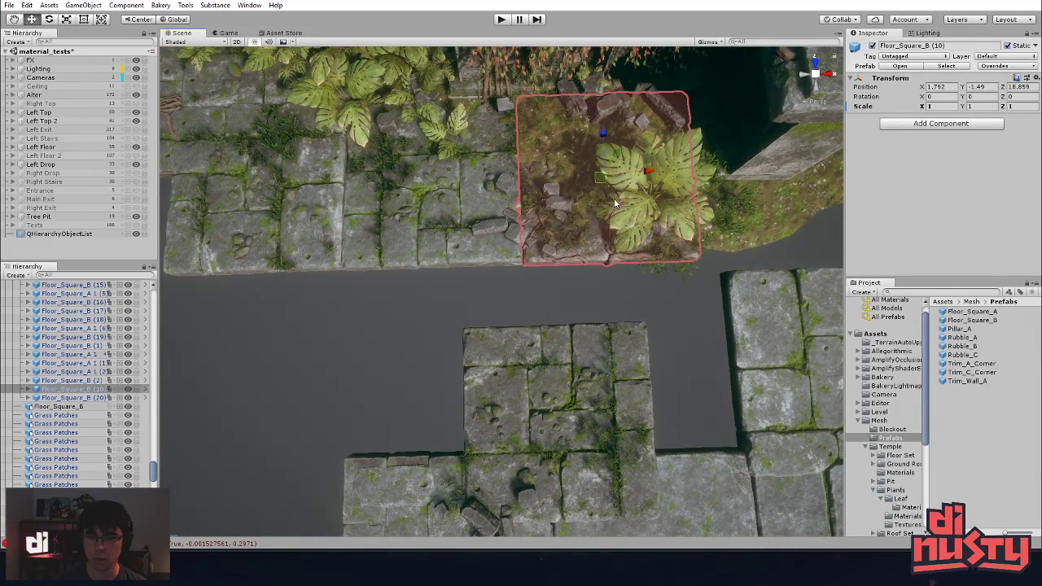
- Move Floor_Square_B (20) flush against Floor_Square_B (10) and check the alignment of the two tiles
left_click(598, 372)
left_click_drag(550, 416, 576, 302)
left_click(545, 233)
left_click(579, 234)
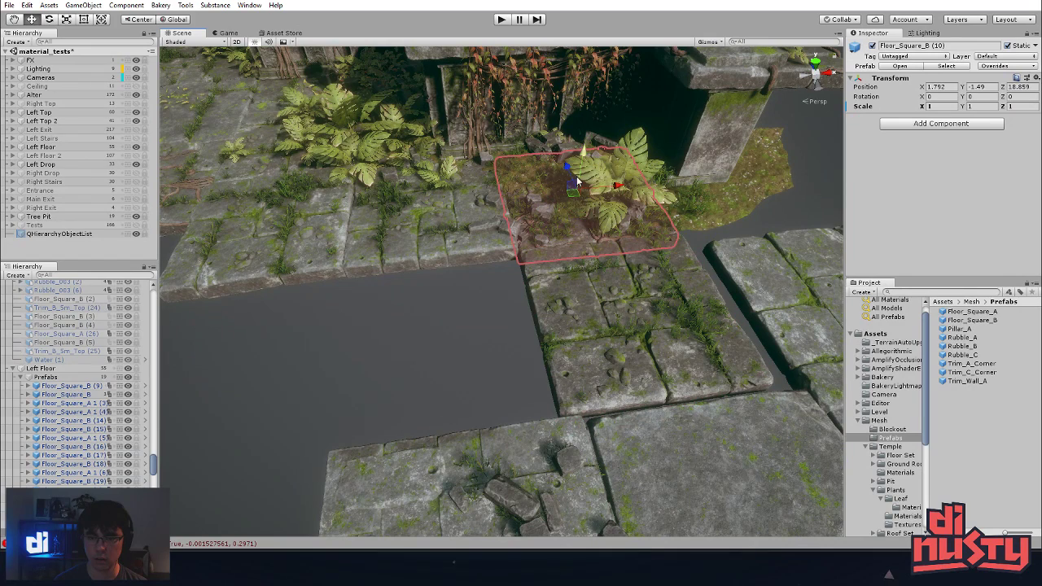
left_click(579, 171)
left_click(579, 215)
left_click_drag(581, 169, 583, 167)
- Duplicate both placed tiles, rotate the copies to -90° about the Y axis and fit them into the adjoining gap
left_click(590, 353, "shift")
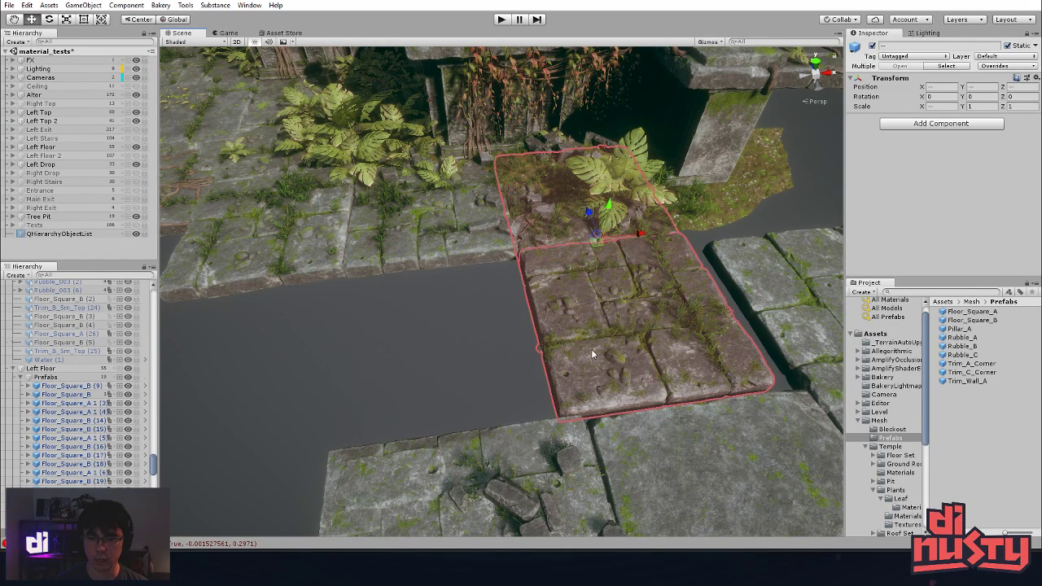
key("ctrl+d")
key("e")
left_click_drag(595, 271, 737, 262, "ctrl")
key("w")
left_click_drag(598, 249, 321, 360)
middle_click_drag(398, 371, 562, 321)
- Turn on the Plants groups inside the copied tiles Floor_Square_B (11) and Floor_Square_B (21)
left_click(444, 345)
scroll(73, 480, "down", 2)
left_click(28, 461)
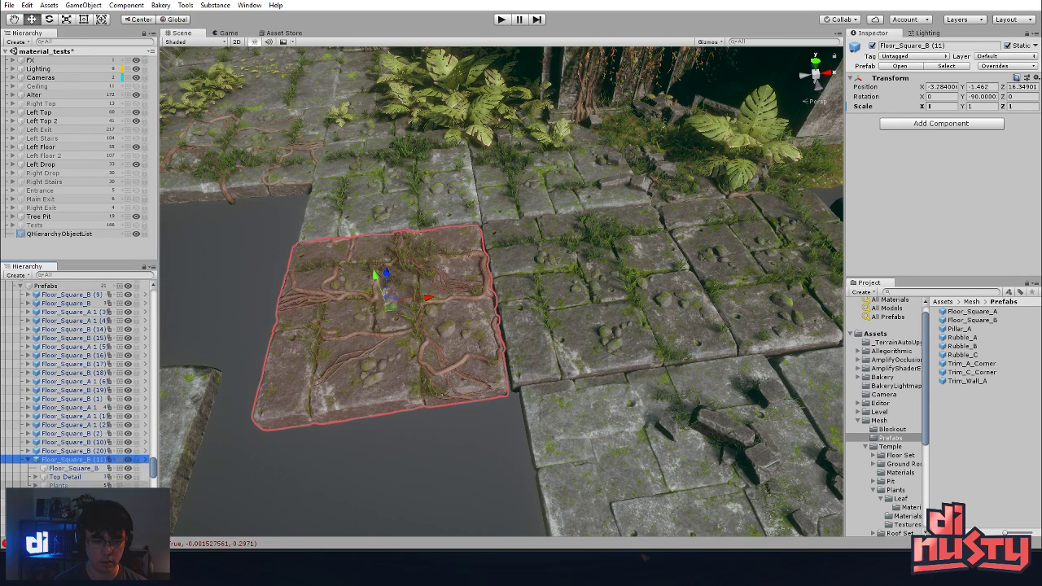
left_click(619, 308)
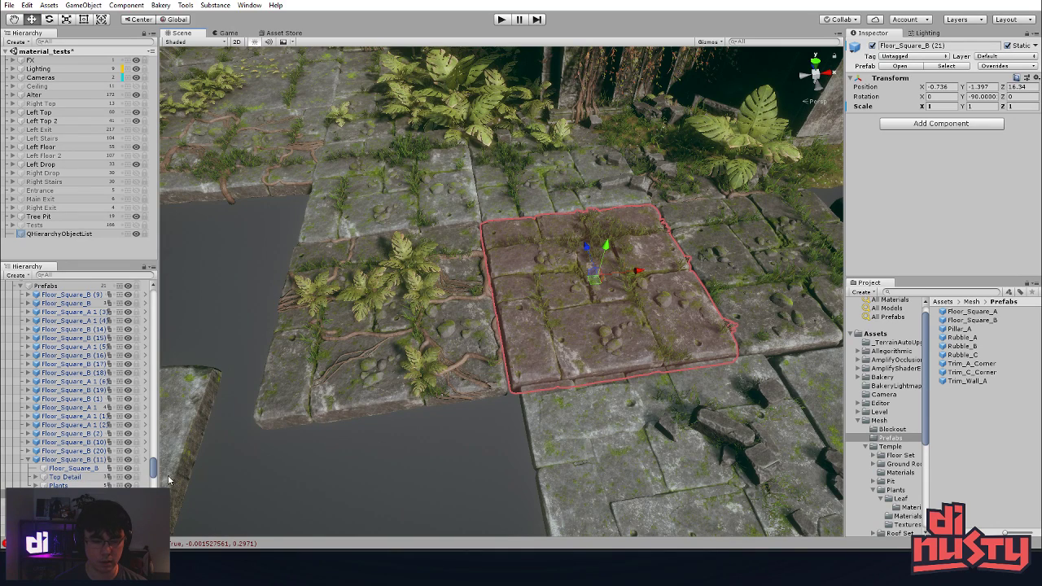
left_click(28, 494)
left_click(128, 521)
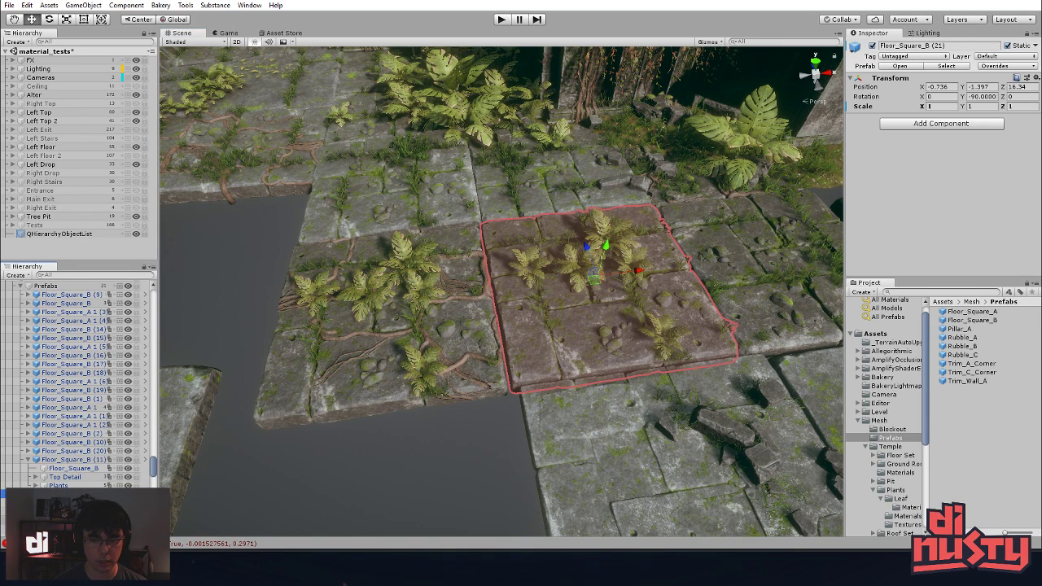
- Rotate Floor_Square_B (21) so its plants differ from the neighbouring tile's, and nudge it back into line
mouse_move(447, 459)
left_mouse_down("alt")
mouse_move(483, 388)
mouse_move(446, 469)
left_mouse_up("alt")
left_click(480, 399)
left_click(508, 363)
key("e")
left_click_drag(530, 348, 636, 409, "ctrl")
left_click(447, 475)
left_click_drag(447, 475, 475, 477, "alt")
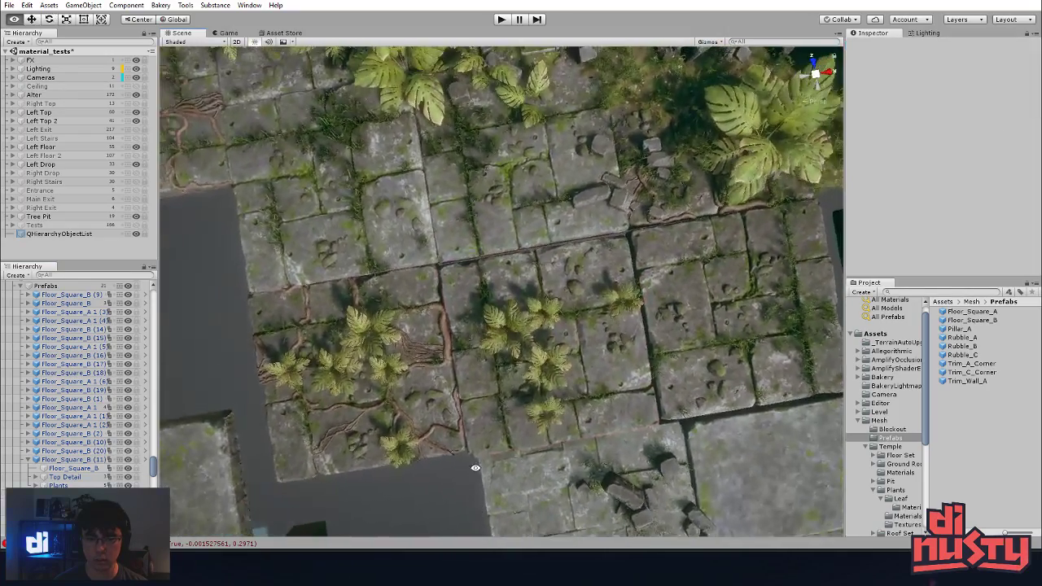
left_click(514, 340)
key("w")
left_click_drag(545, 299, 546, 294)
- Review the extended floor of planted tiles from several angles and look at the large leaves up close
left_click(642, 345)
left_click_drag(643, 345, 659, 366, "alt")
left_click(681, 338)
left_click_drag(675, 332, 651, 324, "alt")
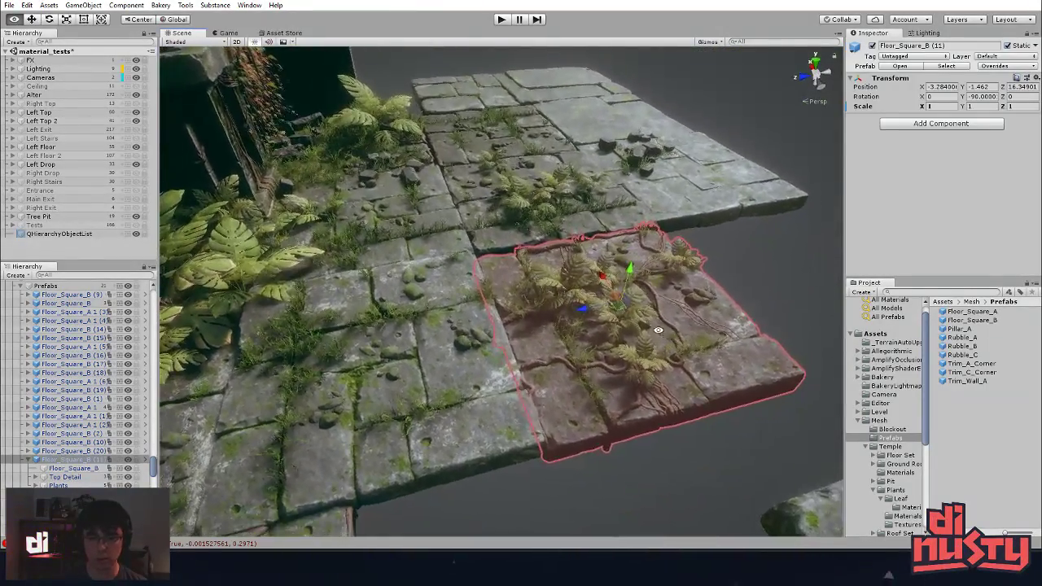
scroll(483, 237, "down", 7)
middle_click_drag(483, 237, 424, 218)
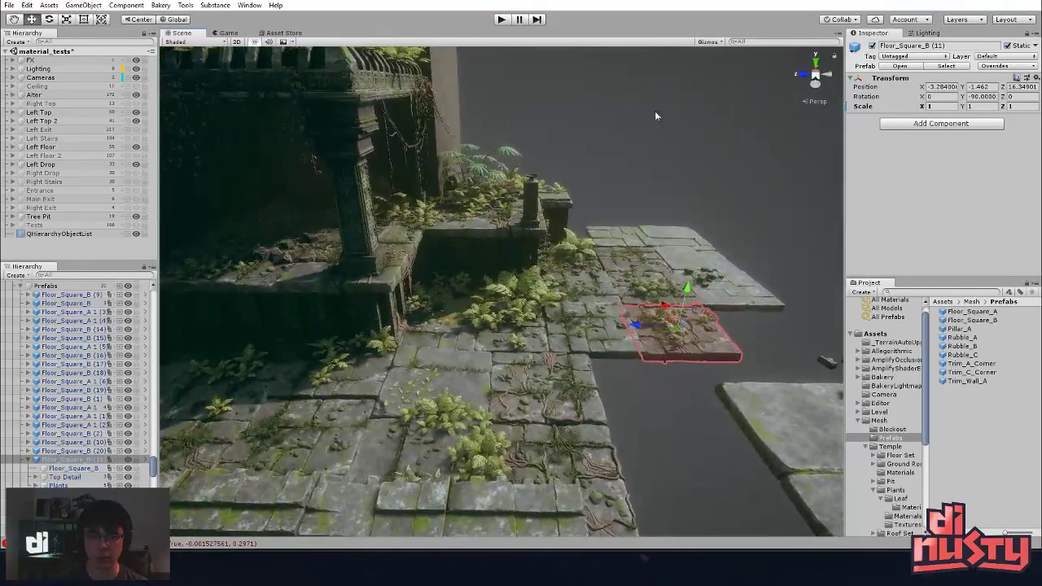
left_click(623, 121)
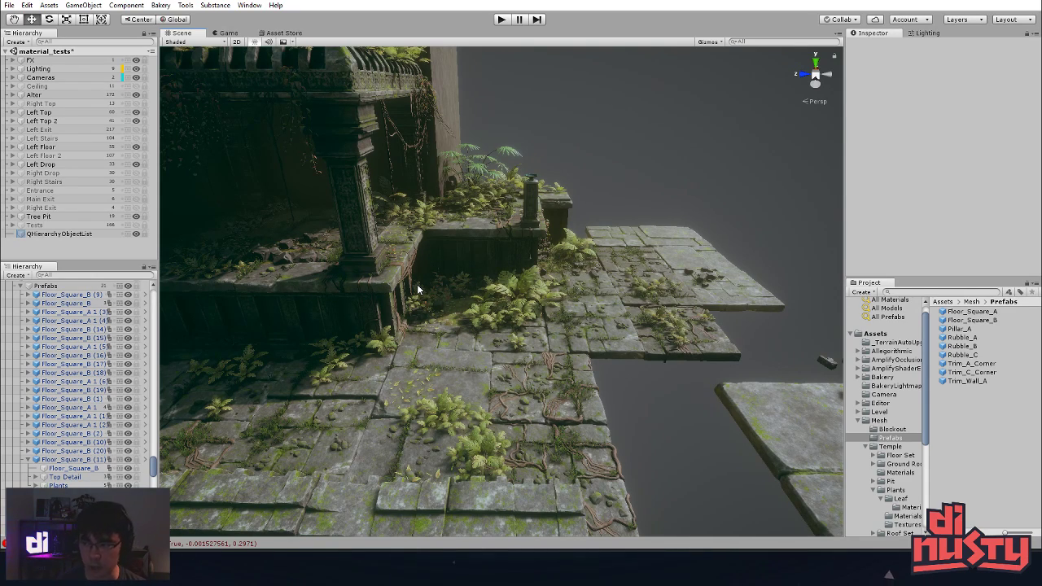
left_click_drag(587, 234, 705, 272, "alt")
scroll(488, 303, "up", 6)
- Select the active Camera in the Cameras group and set its Amplify Occlusion Apply Method to Debug
left_click(13, 77)
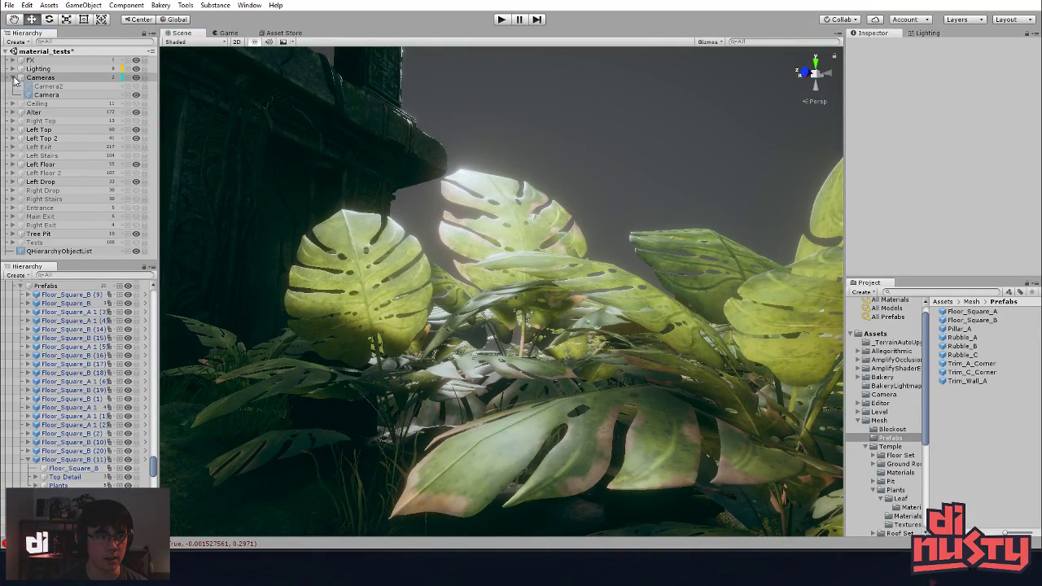
left_click(53, 94)
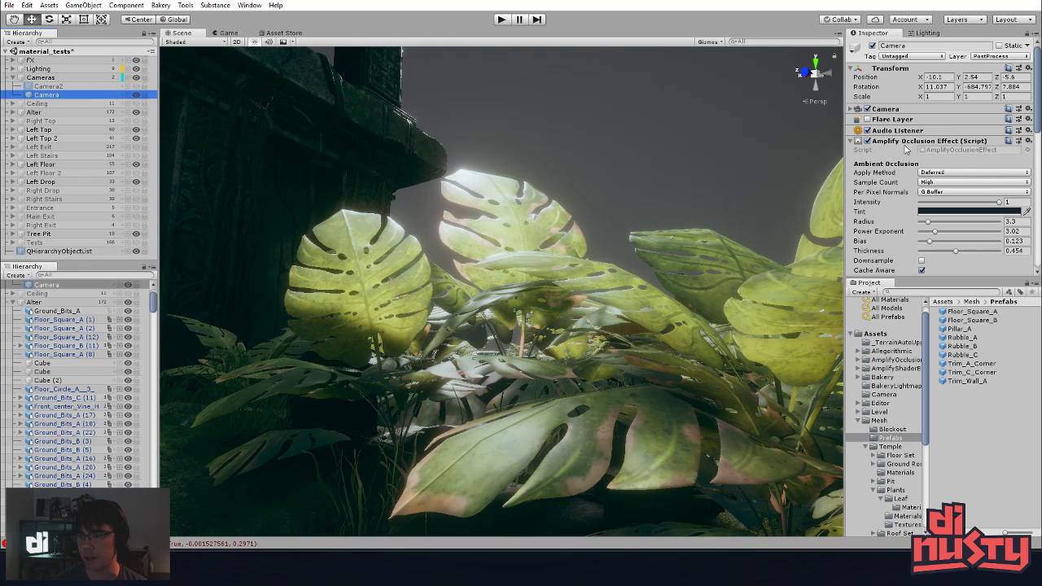
left_click(921, 143)
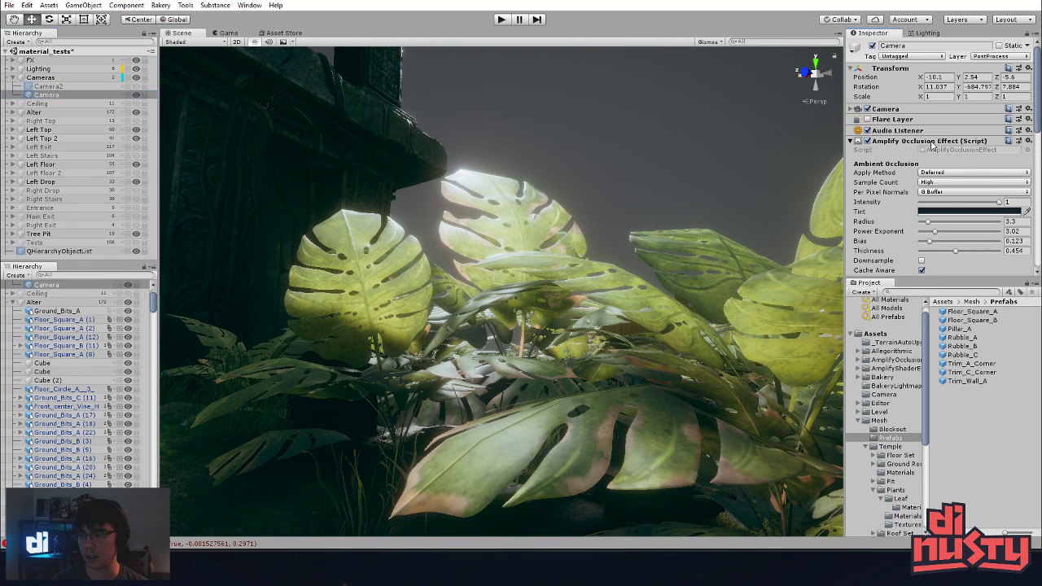
left_click(929, 141)
right_click_drag(716, 214, 366, 212)
scroll(570, 203, "down", 8)
middle_click_drag(615, 174, 574, 134)
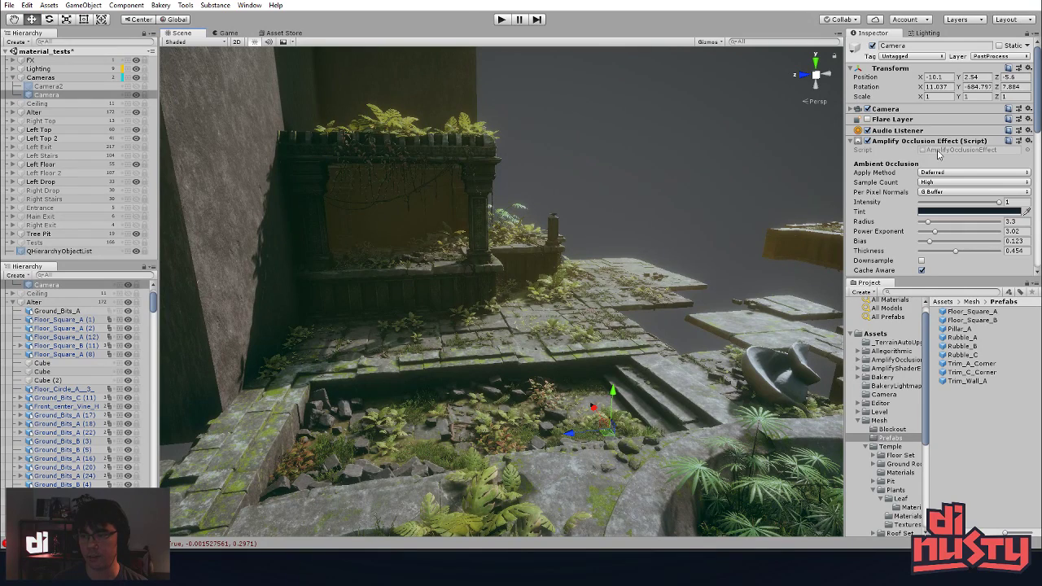
left_click(975, 174)
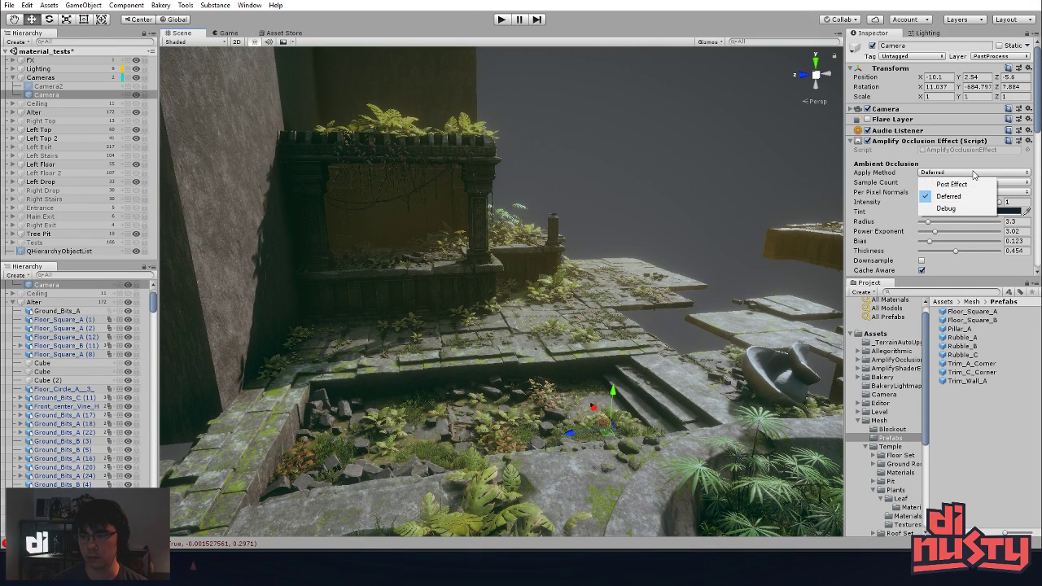
left_click(952, 215)
- Set the ambient occlusion Radius to 0.7 and the Power Exponent to 8.7
right_click_drag(692, 245, 668, 224)
mouse_move(668, 225)
left_mouse_down("alt")
mouse_move(662, 219)
mouse_move(672, 226)
left_mouse_up("alt")
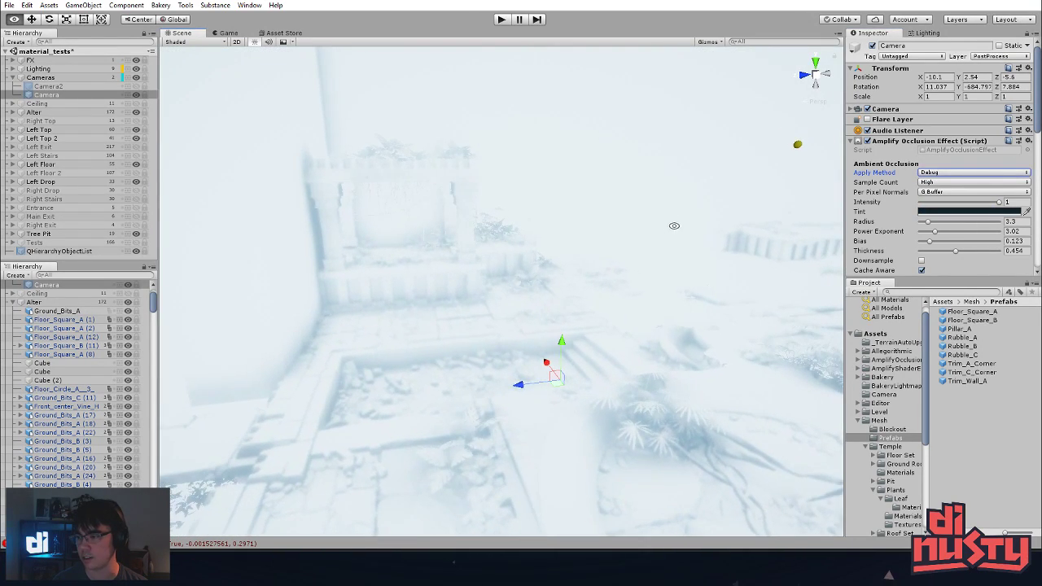
middle_click_drag(672, 225, 674, 204)
left_click_drag(675, 205, 682, 203, "alt")
middle_click_drag(682, 203, 656, 197)
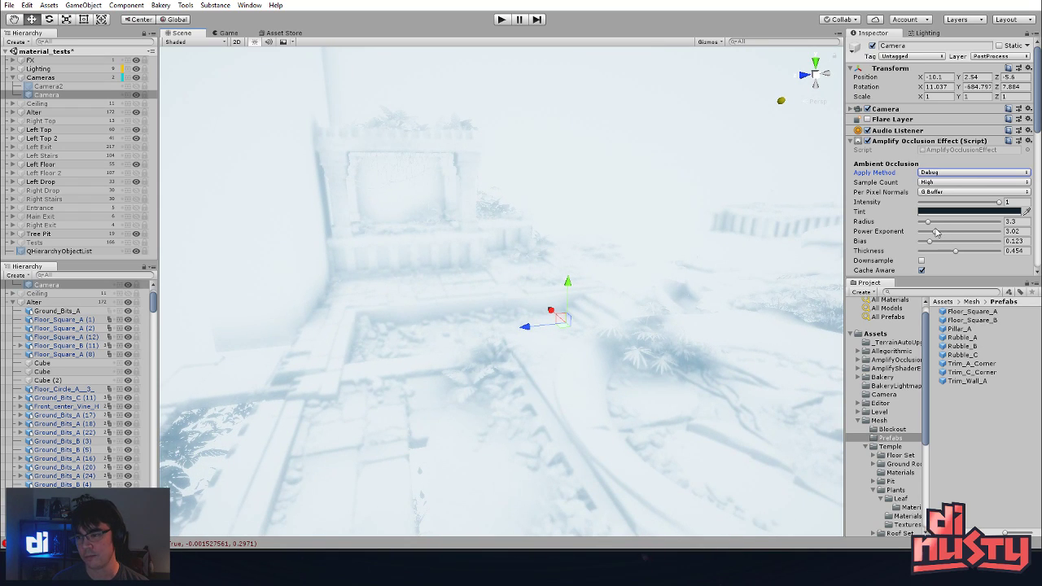
mouse_move(933, 227)
left_mouse_down()
mouse_move(977, 235)
mouse_move(923, 230)
left_mouse_up()
middle_click_drag(713, 247, 725, 271)
left_click_drag(724, 271, 738, 272, "alt")
- Change the ambient occlusion Tint to black
left_click(962, 211)
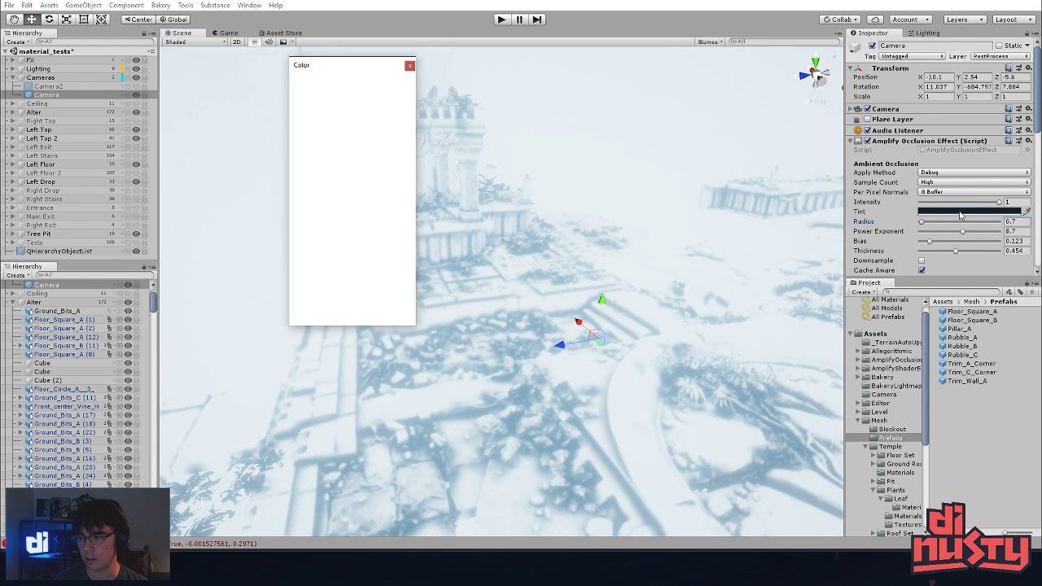
left_click_drag(327, 168, 314, 223)
left_click(551, 129)
middle_click_drag(551, 129, 554, 147)
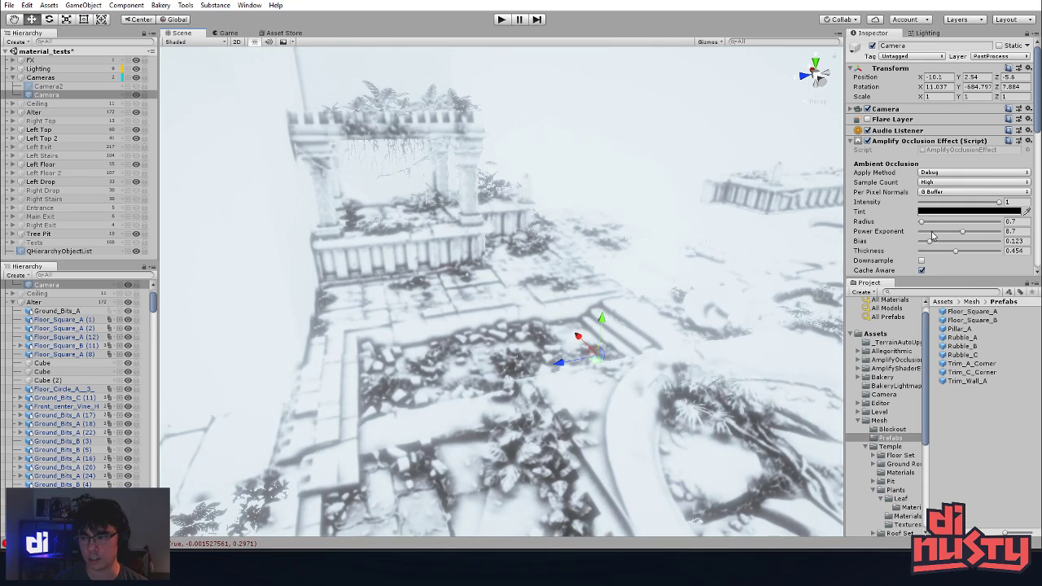
- Set the ambient occlusion Thickness to 0.098 and Bias to 0.015, and inspect the shading around the carved pillar base
mouse_move(954, 249)
left_mouse_down()
mouse_move(975, 251)
mouse_move(891, 262)
mouse_move(956, 243)
mouse_move(923, 244)
mouse_move(961, 245)
mouse_move(913, 250)
mouse_move(920, 243)
left_mouse_up()
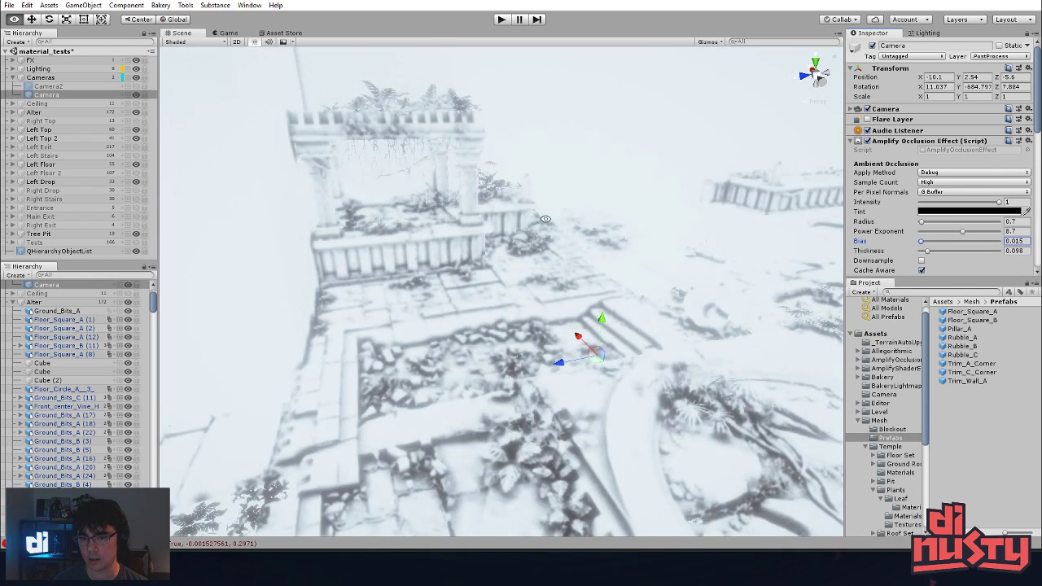
right_click_drag(600, 225, 819, 236, "alt")
left_click_drag(819, 235, 619, 274, "alt")
right_click_drag(619, 275, 802, 293, "alt")
left_click_drag(802, 293, 724, 260, "alt")
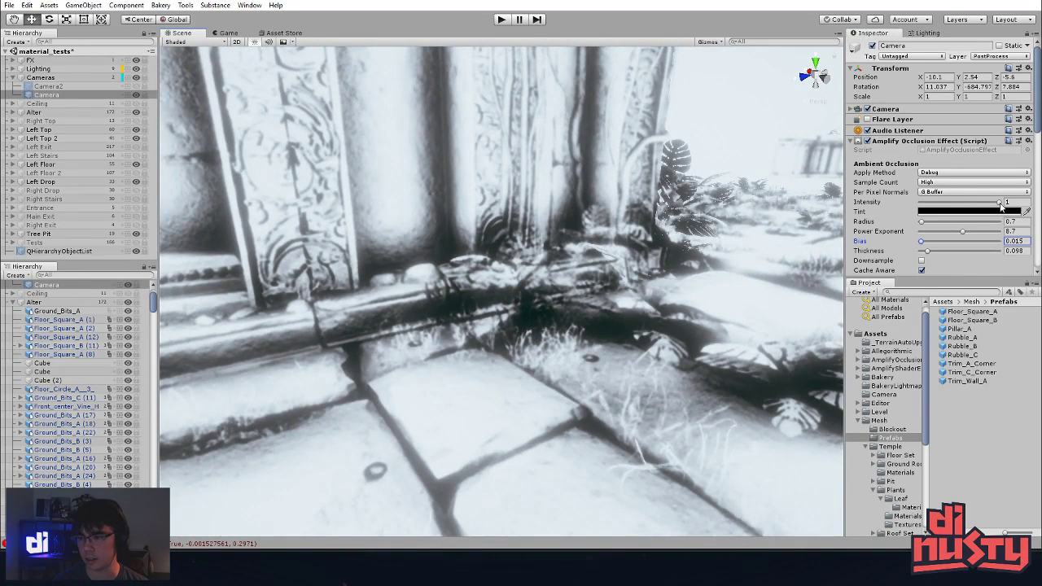
- Set the ambient occlusion Power Exponent to 3.5 and the Apply Method to Deferred
left_click_drag(964, 232, 938, 235)
right_click_drag(773, 244, 716, 247, "alt")
left_click_drag(717, 247, 569, 260, "alt")
left_click(968, 173)
left_click(948, 196)
- Try the Post Effect apply method, return to Deferred, and inspect the shading across the stone floor
mouse_move(700, 195)
left_mouse_down("alt")
mouse_move(675, 178)
mouse_move(639, 194)
mouse_move(622, 174)
mouse_move(601, 173)
left_mouse_up("alt")
left_click(968, 172)
left_click(965, 185)
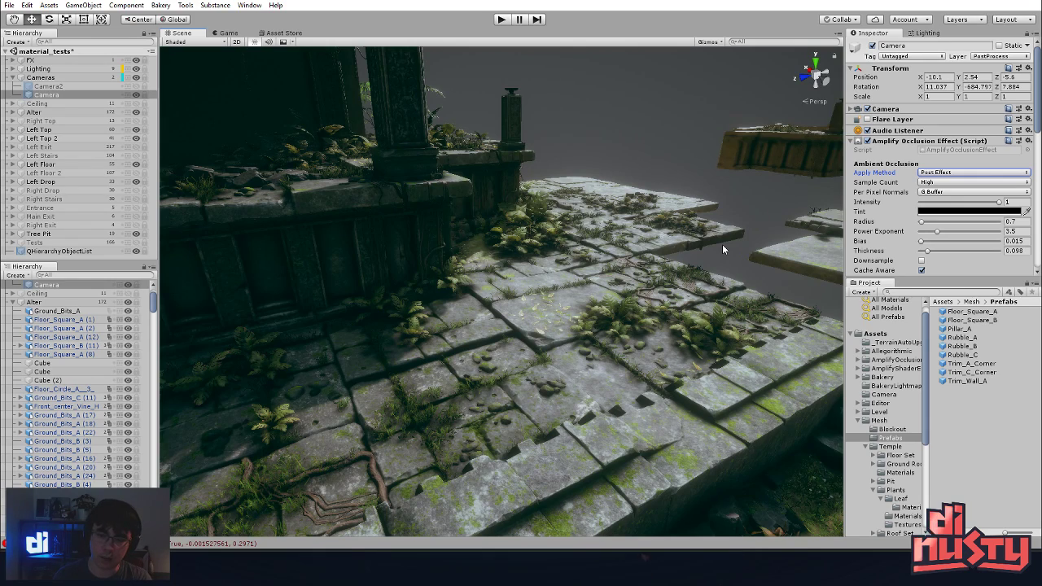
left_click(945, 173)
left_click(964, 196)
left_click(682, 128)
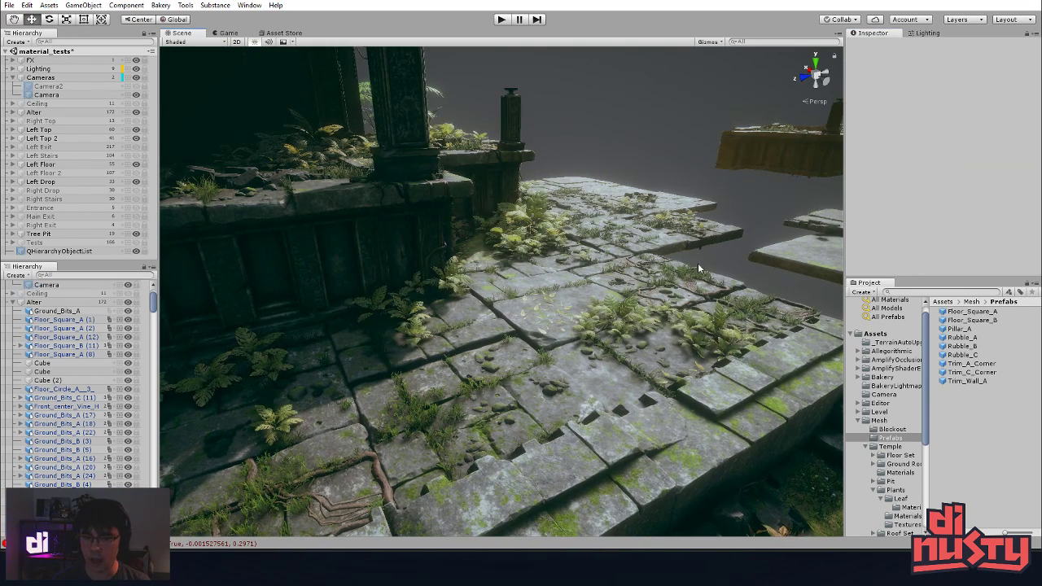
right_click_drag(575, 262, 685, 155)
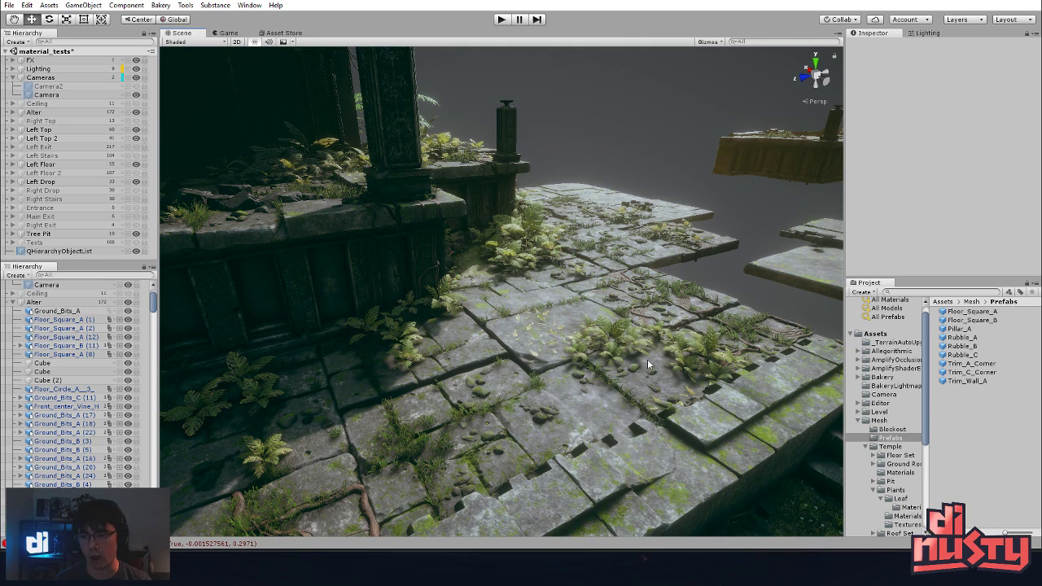
right_click_drag(636, 350, 668, 353)
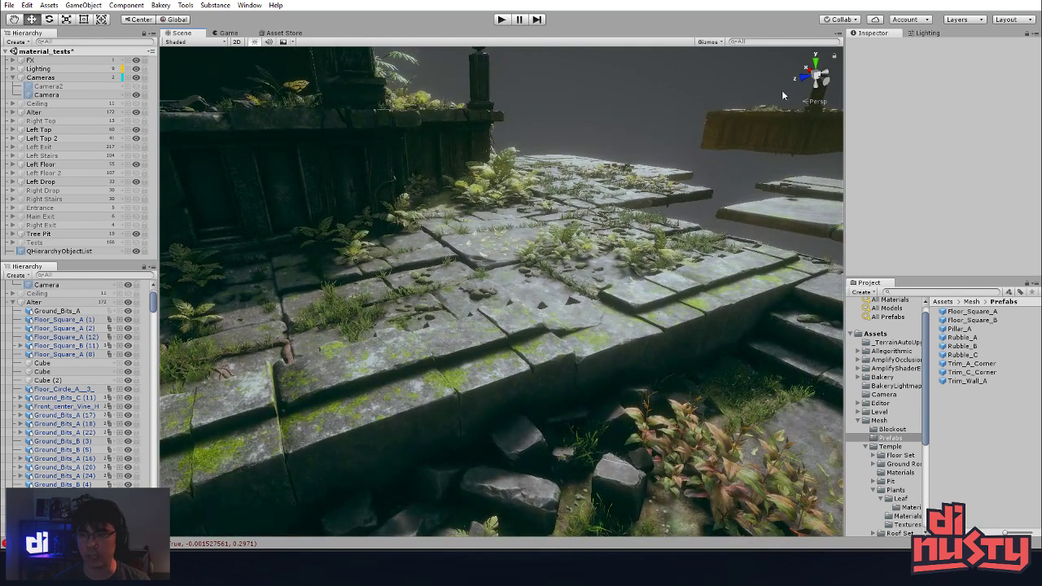
- Select the active Camera, change the ambient occlusion Tint to red, and check the crevices around the rocks
left_click(46, 94)
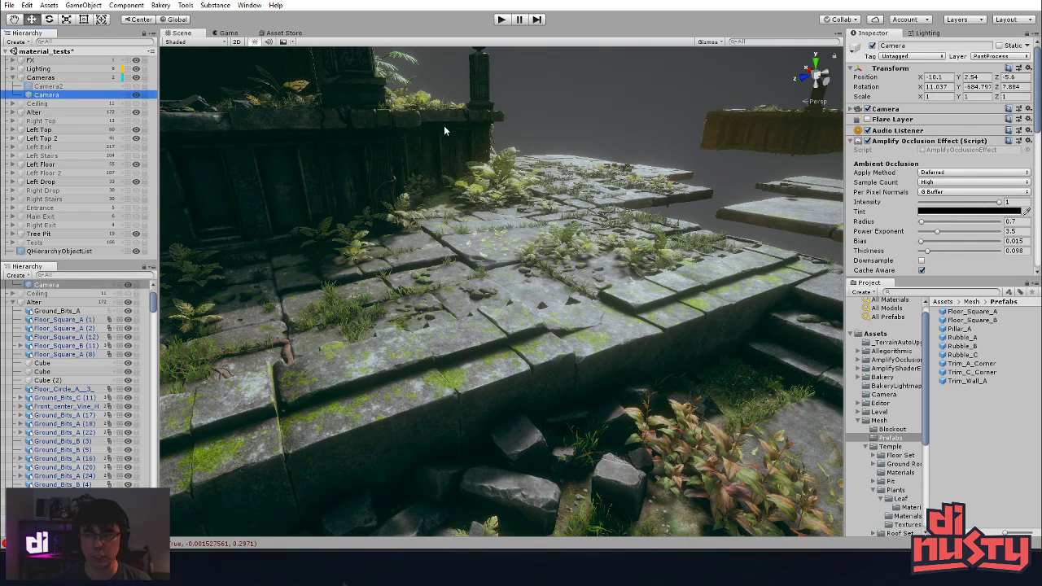
left_click(1002, 210)
left_click_drag(328, 189, 392, 140)
right_click_drag(652, 328, 513, 411)
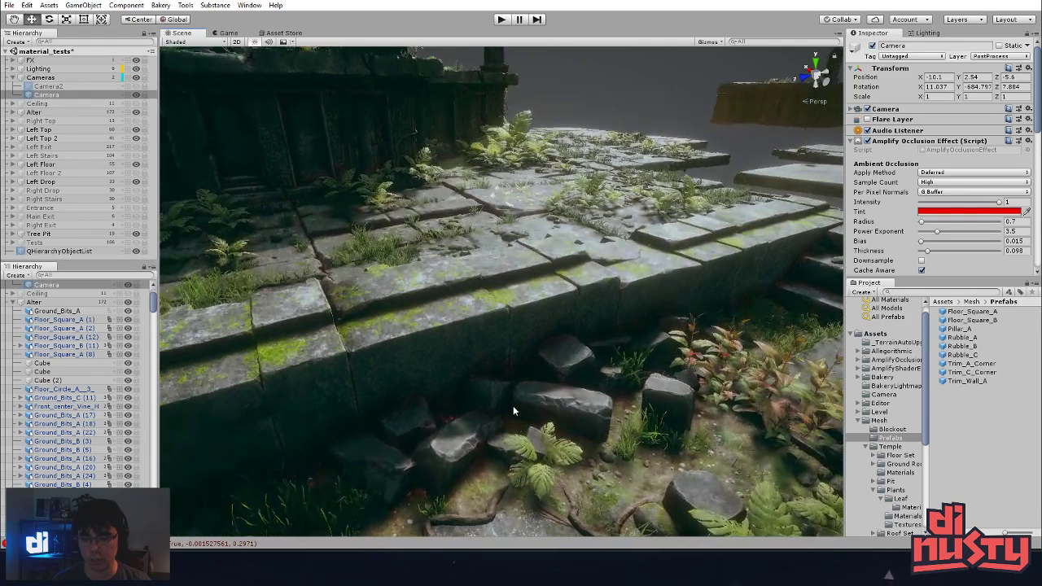
- Change the ambient occlusion Tint to dark navy blue and inspect the shaded stones beside the steps
left_click(983, 213)
left_click_drag(404, 158, 313, 194)
mouse_move(360, 158)
left_mouse_down()
mouse_move(369, 175)
mouse_move(359, 177)
left_mouse_up()
left_click(410, 65)
mouse_move(597, 135)
middle_mouse_down()
mouse_move(581, 125)
mouse_move(588, 129)
middle_mouse_up()
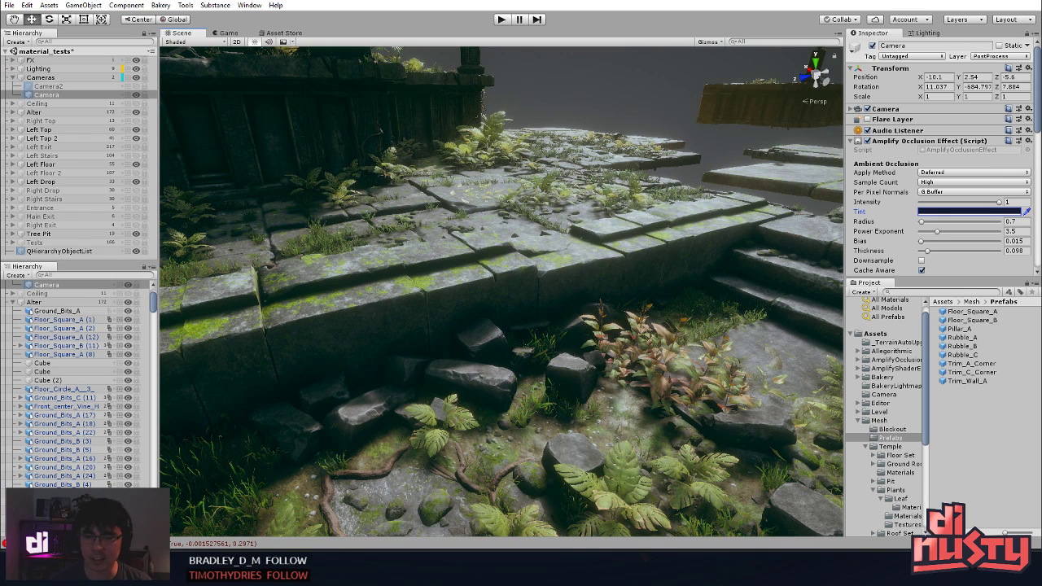
middle_click_drag(652, 114, 683, 133)
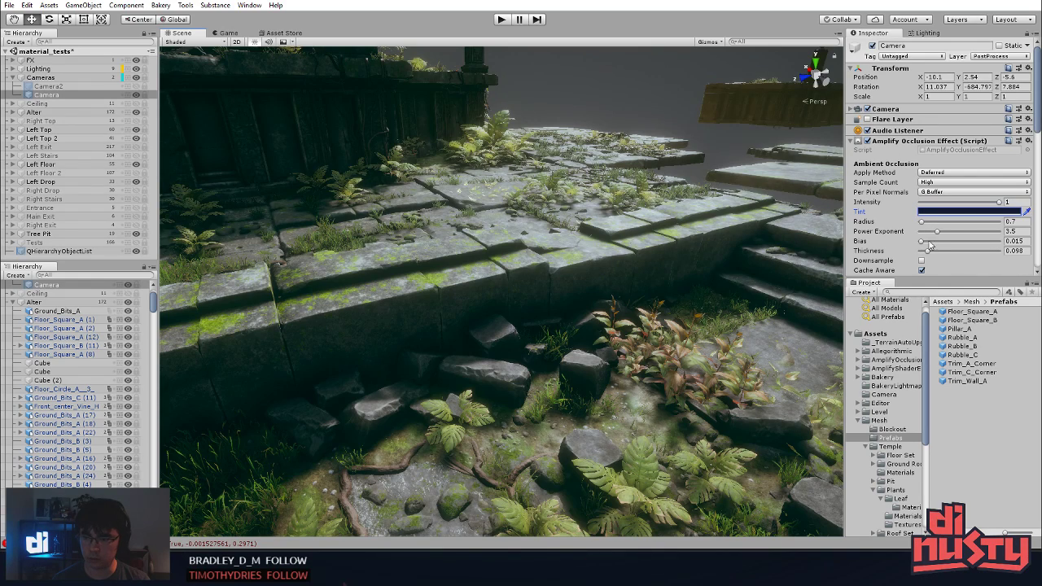
- Set the ambient occlusion Power Exponent to 1.1 and the Apply Method to Debug
mouse_move(938, 235)
left_mouse_down()
mouse_move(921, 236)
mouse_move(930, 236)
left_mouse_up()
left_click(947, 172)
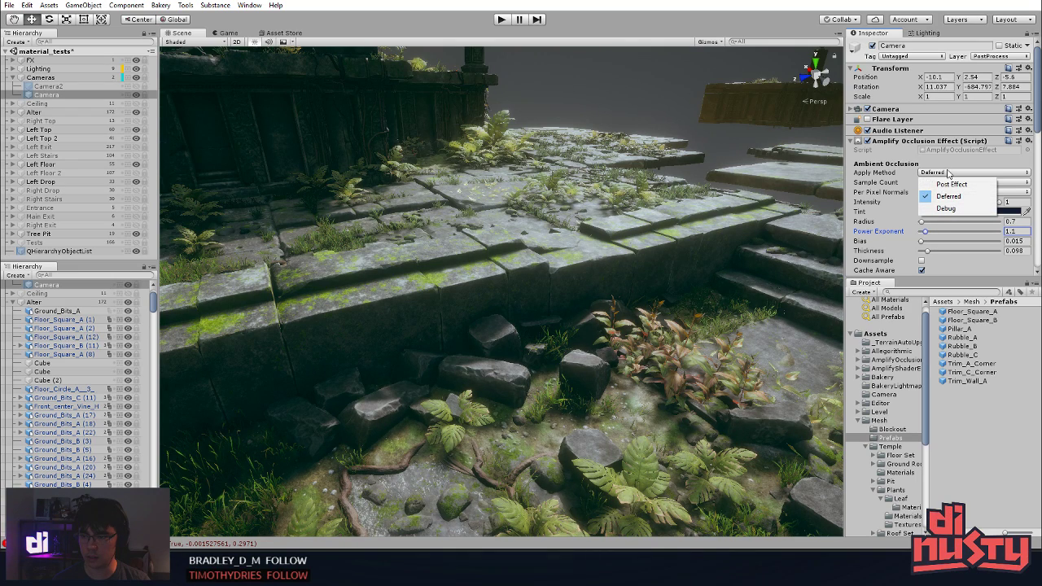
left_click(952, 206)
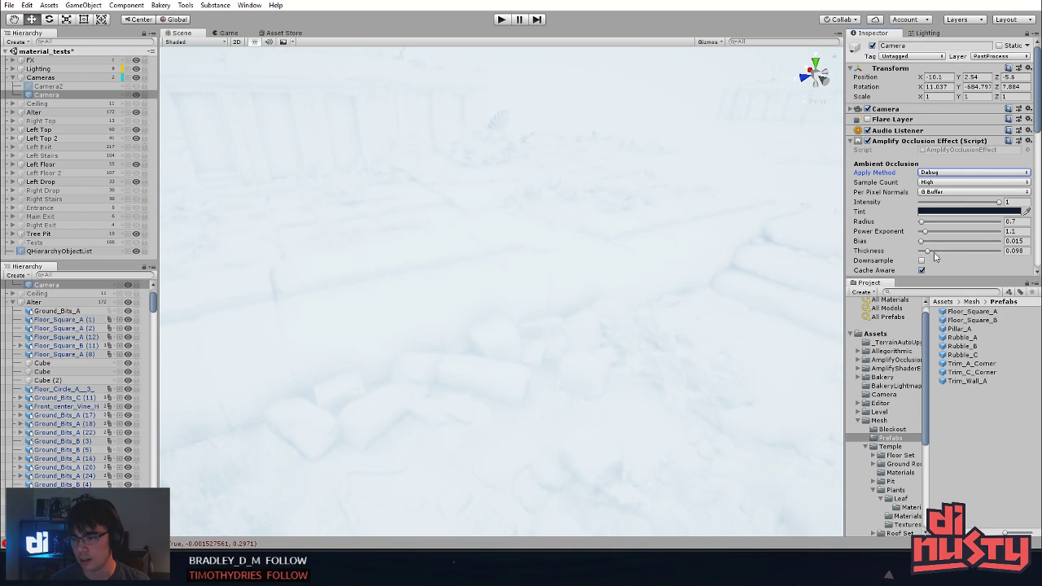
- Set the ambient occlusion Thickness to 0.105, Power Exponent to 3 and Radius to 4.9, and view the altar
mouse_move(928, 253)
left_mouse_down()
mouse_move(936, 237)
mouse_move(923, 224)
mouse_move(935, 228)
left_mouse_up()
left_click_drag(619, 228, 510, 196, "alt")
middle_click_drag(509, 196, 537, 214)
left_click_drag(536, 214, 521, 200, "alt")
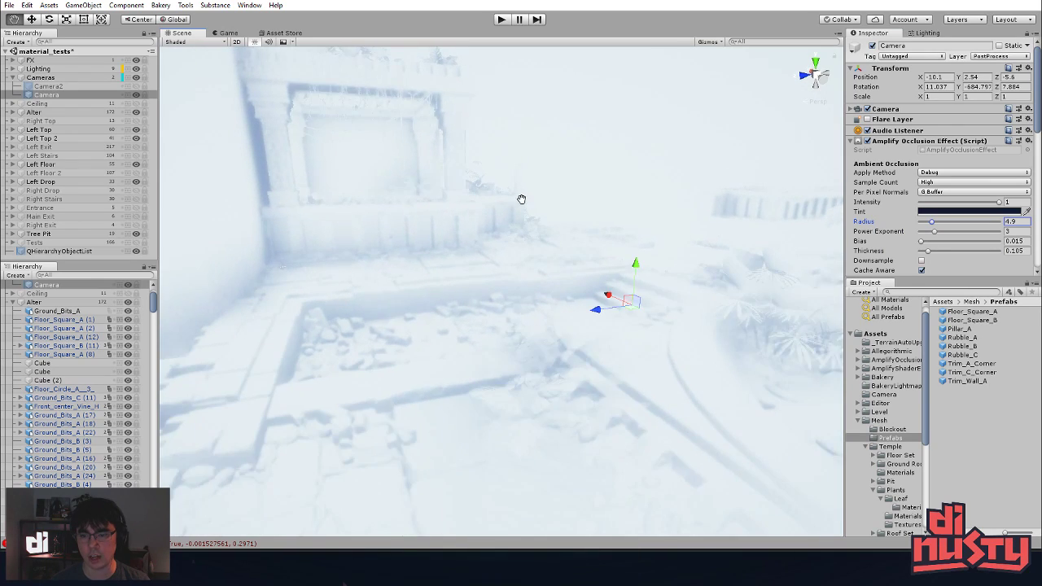
middle_click_drag(521, 200, 518, 228)
- Set the ambient occlusion Radius to 10.2 and the Power Exponent to 4.9, and check the altar shading
left_click_drag(932, 228, 944, 231)
left_click(947, 235)
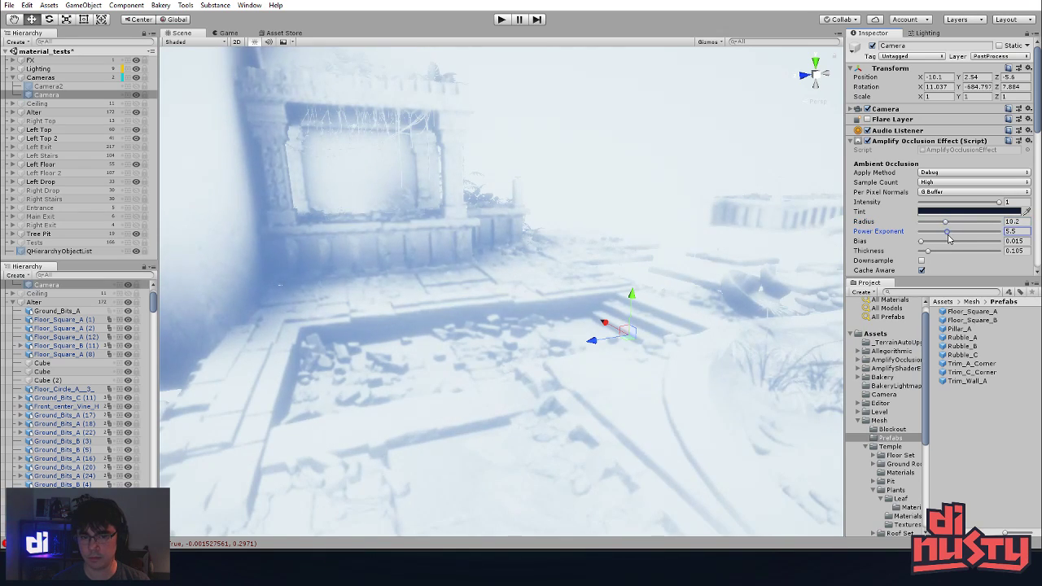
left_click_drag(472, 318, 582, 313, "alt")
left_click_drag(554, 279, 567, 295, "alt")
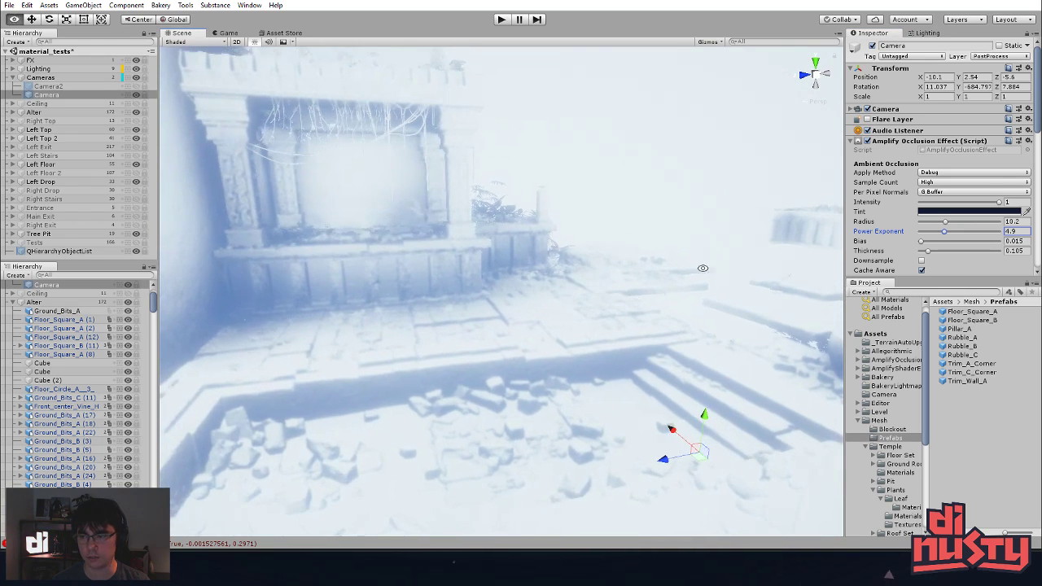
- Set the ambient occlusion Radius to 7.1, Power Exponent to 3.4 and Thickness to 0.646
mouse_move(942, 224)
left_mouse_down()
mouse_move(931, 233)
mouse_move(973, 259)
left_mouse_up()
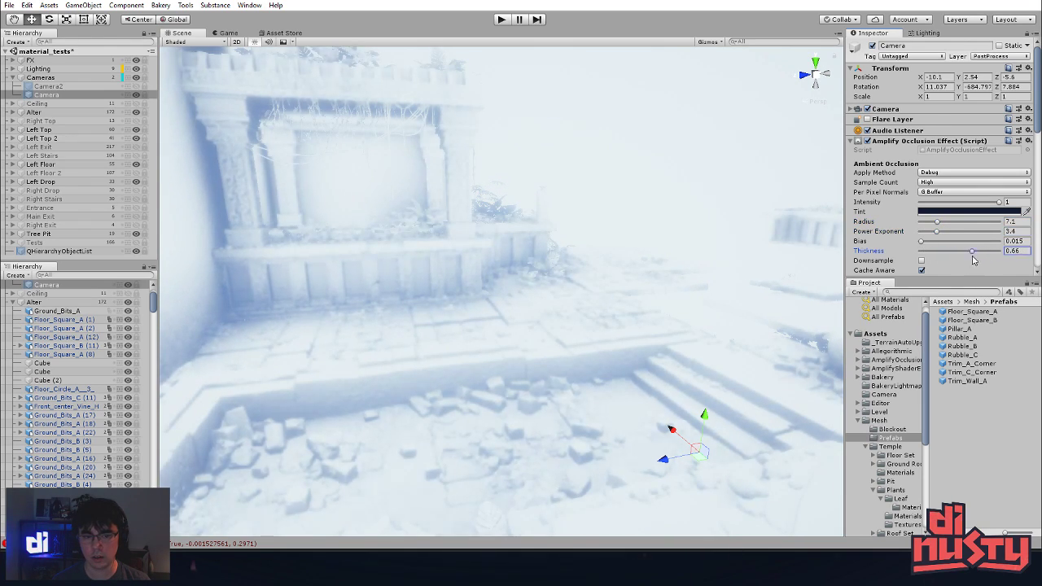
left_click(586, 191)
key("ctrl+z")
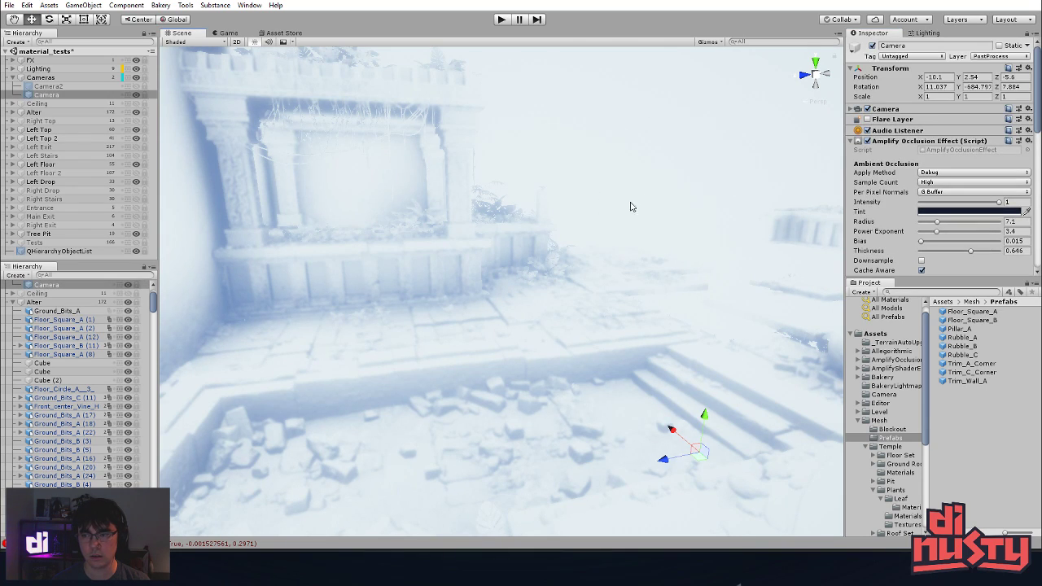
- Darken the ambient occlusion Tint to black, keeping the Camera selected
left_click(967, 212)
left_click_drag(361, 182, 361, 185)
left_click(409, 66)
left_click(808, 137)
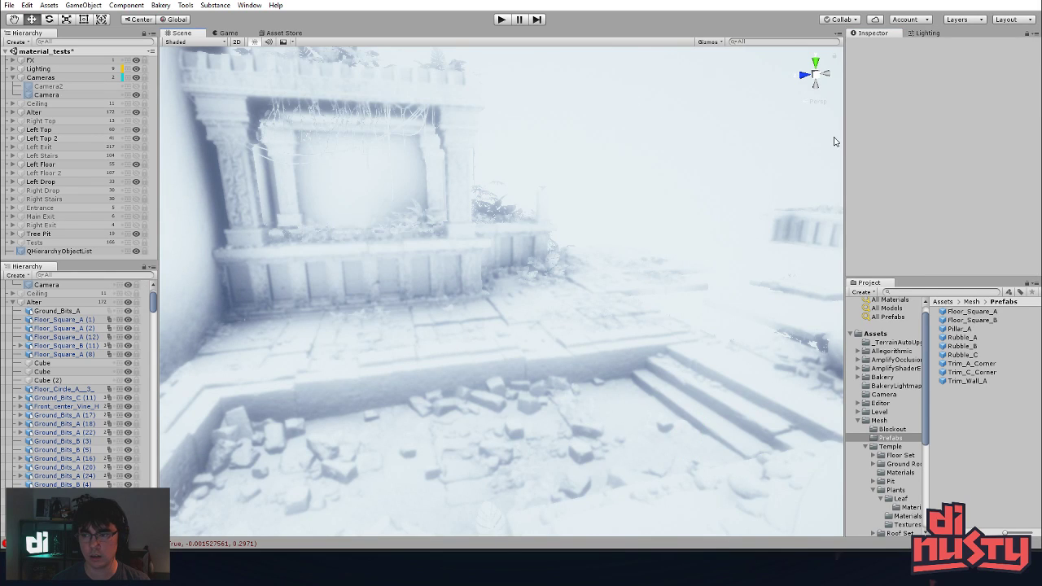
key("ctrl+z")
- Set the ambient occlusion Apply Method to Deferred and inspect the pillar and overgrown floor in full shading
left_click(968, 173)
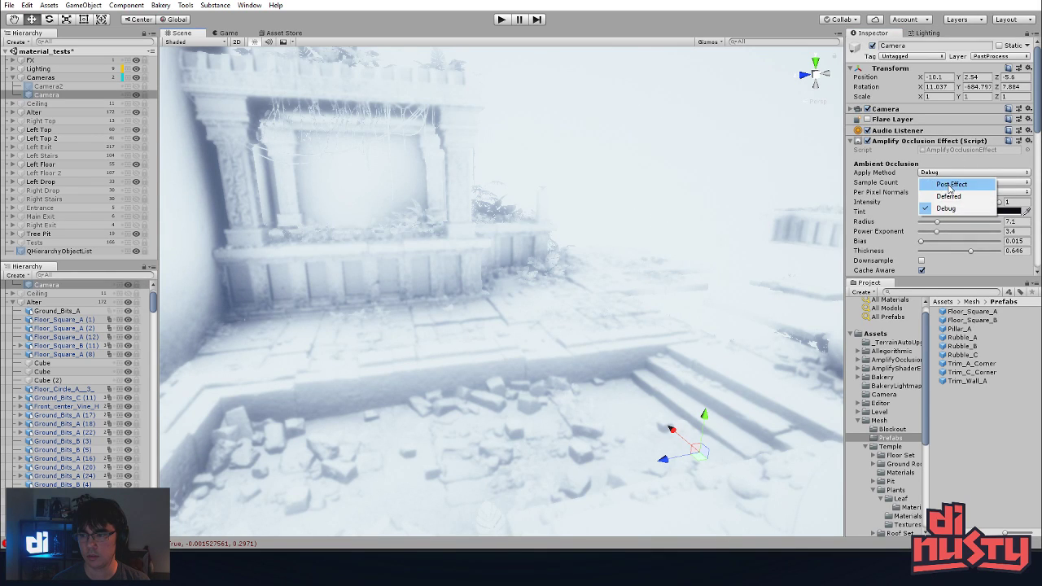
left_click(952, 197)
left_click(593, 210)
key("w")
mouse_move(593, 209)
right_mouse_down()
mouse_move(749, 305)
mouse_move(724, 248)
right_mouse_up()
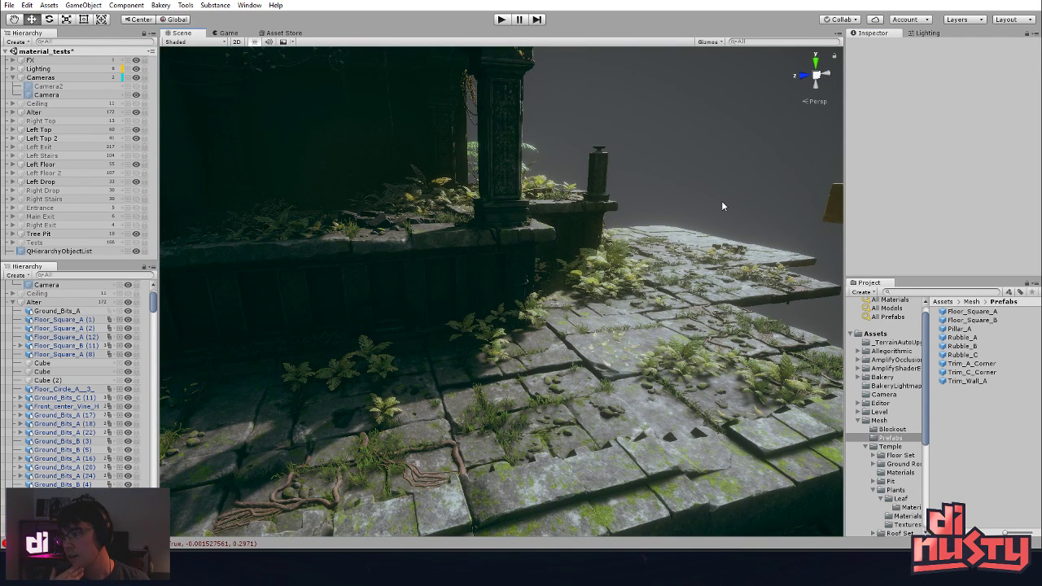
middle_click_drag(681, 251, 685, 260)
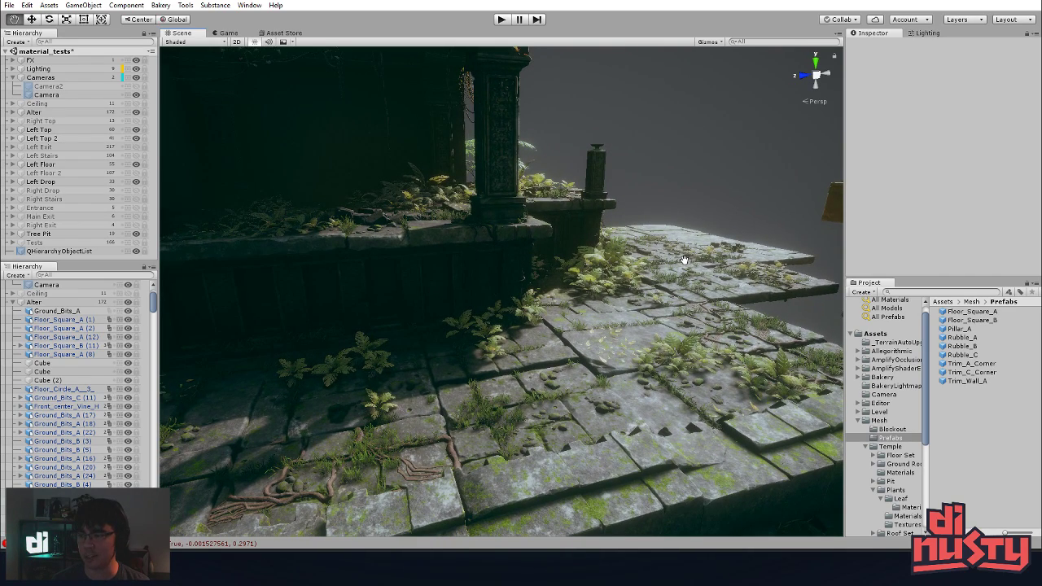
middle_click_drag(720, 274, 721, 291)
left_click_drag(720, 291, 719, 306, "alt")
middle_click_drag(719, 306, 714, 292)
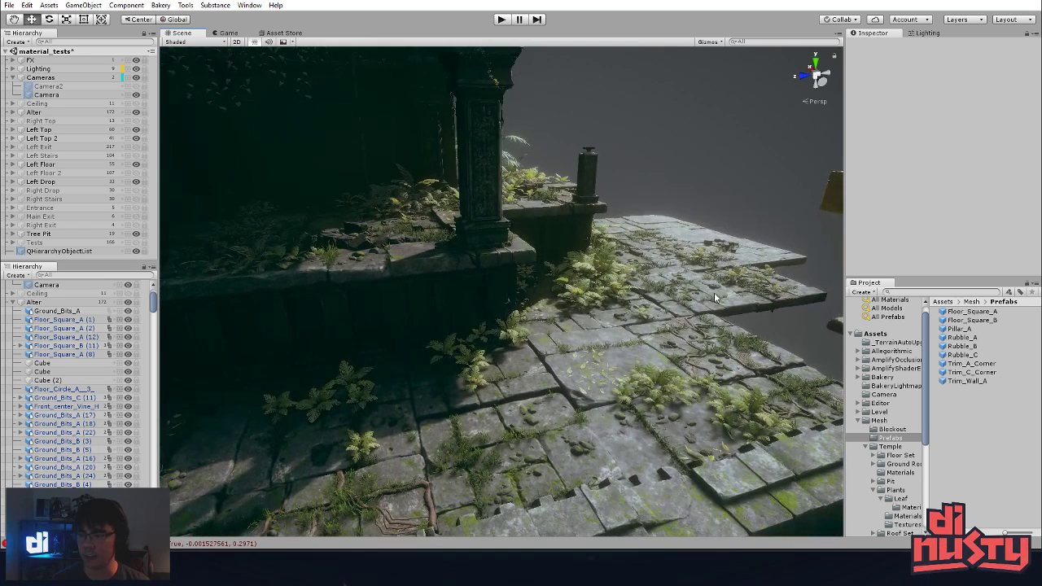
- Search the Asset Store for "ampl" and open the Amplify Occlusion page
left_click(294, 34)
key("ctrl+a")
type("am")
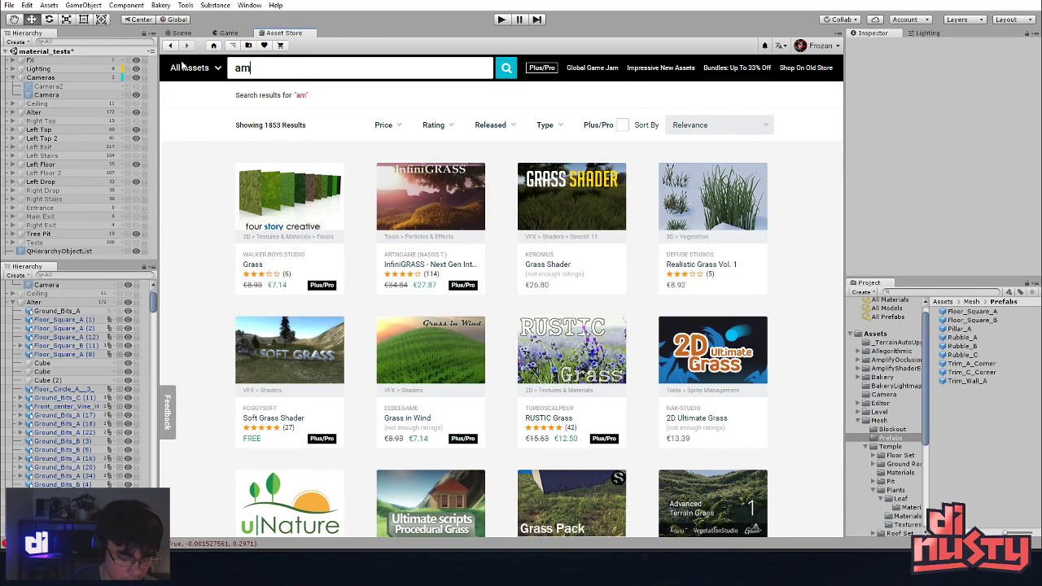
type("p")
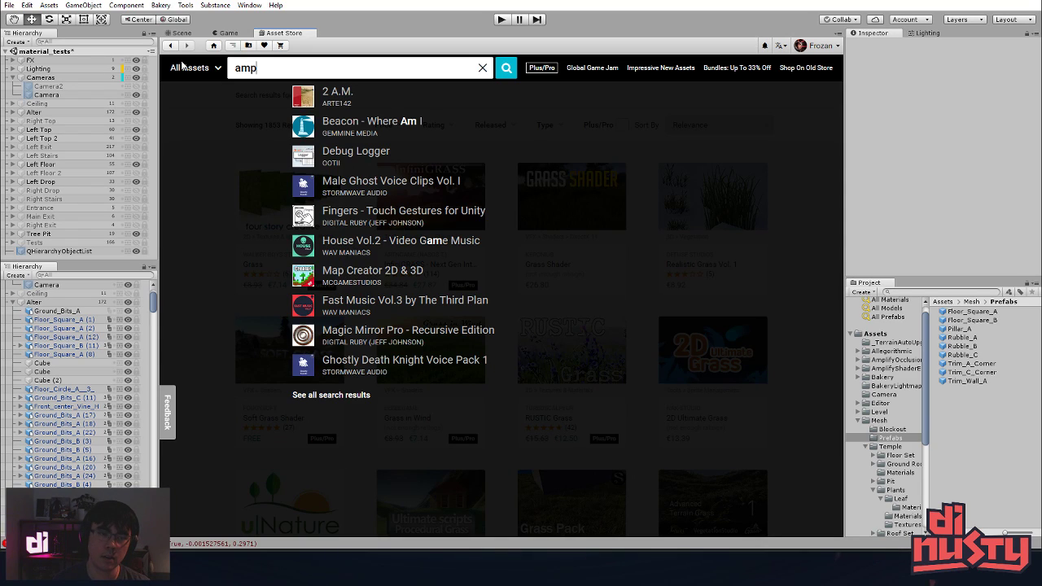
type("l")
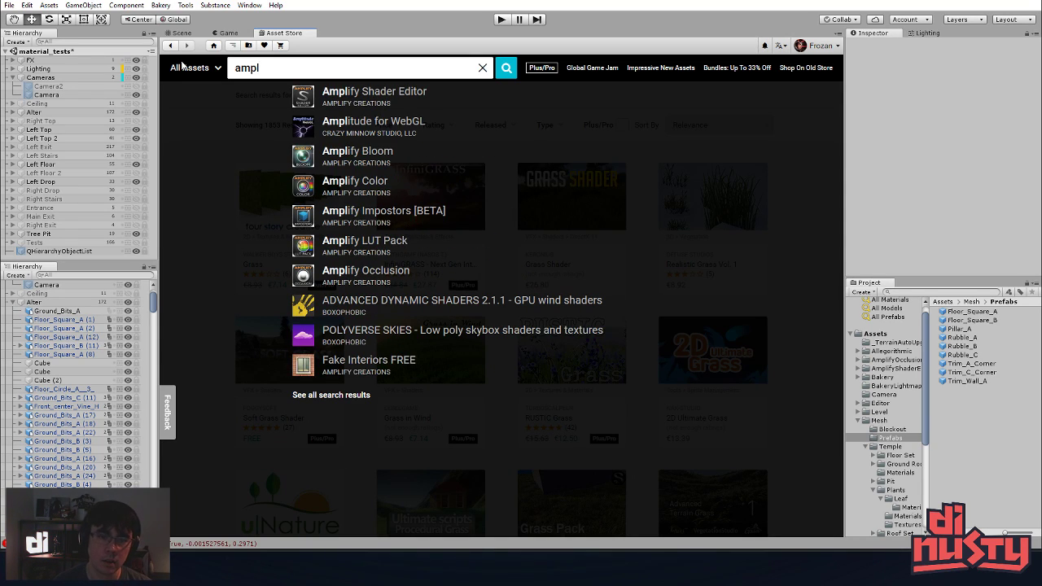
left_click(376, 279)
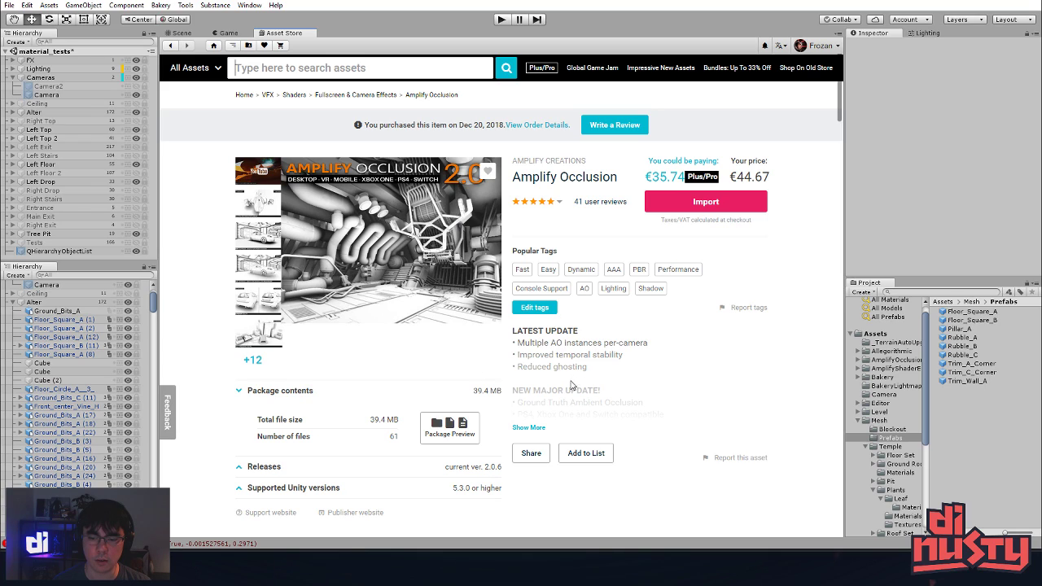
- Expand the full Amplify Occlusion description and compare the old and new technique preview images
left_click(529, 428)
scroll(635, 354, "down", 1)
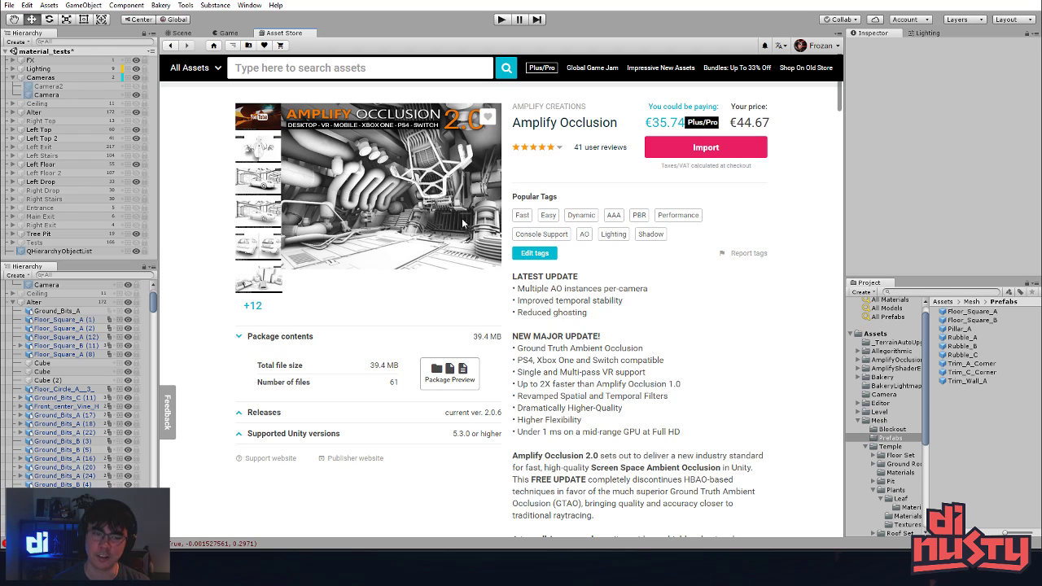
left_click(273, 205)
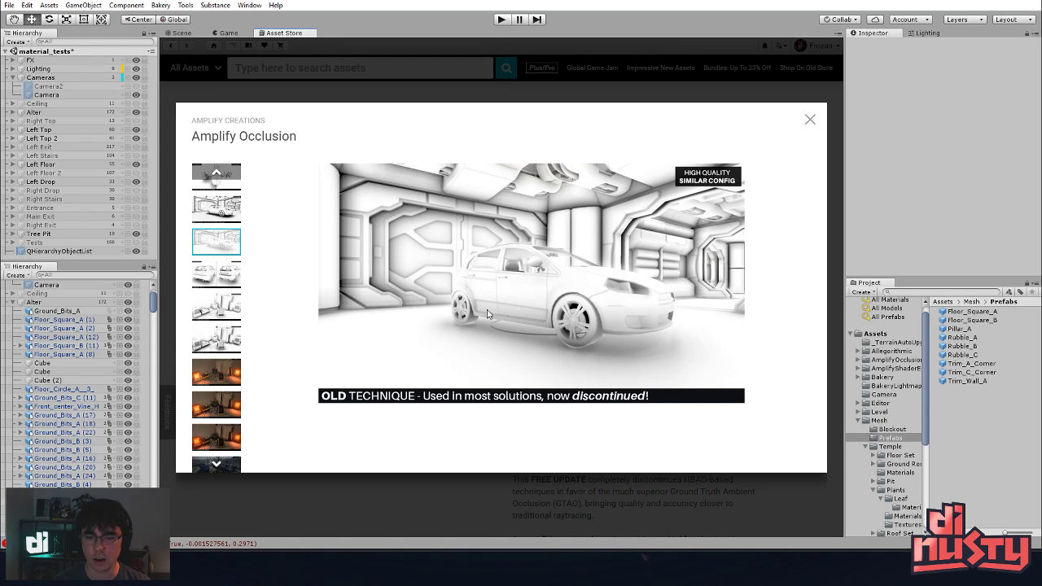
left_click(229, 215)
left_click(224, 248)
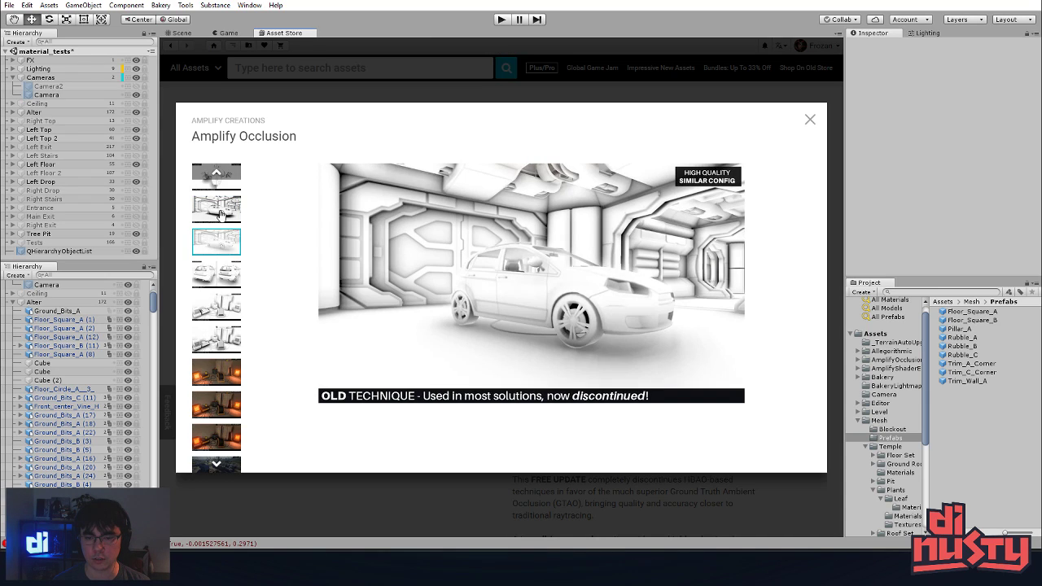
left_click(216, 207)
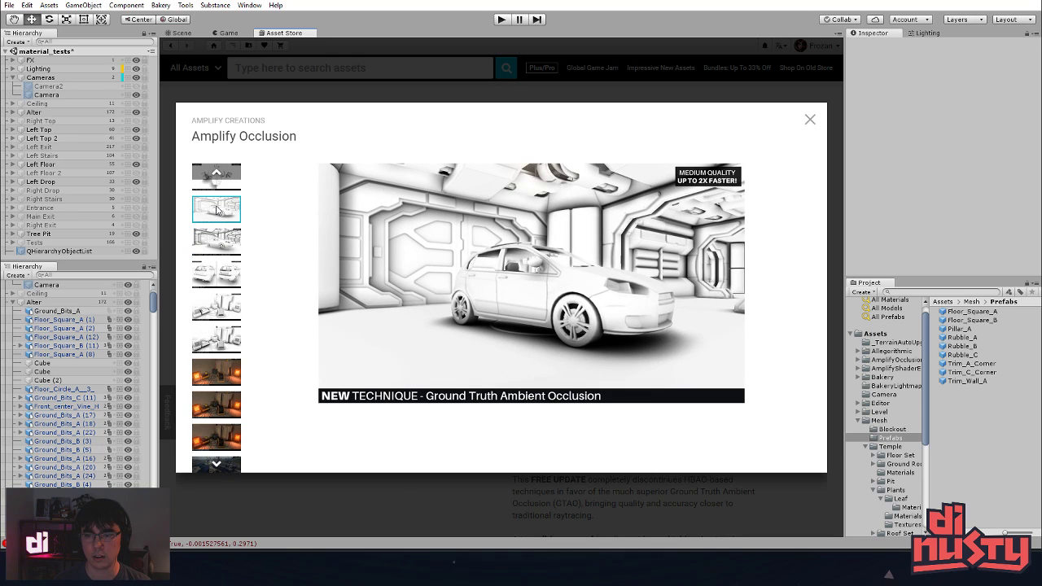
left_click(640, 78)
- Return to the scene and examine the altar, its plants and the surrounding floor tiles from several angles
left_click(183, 33)
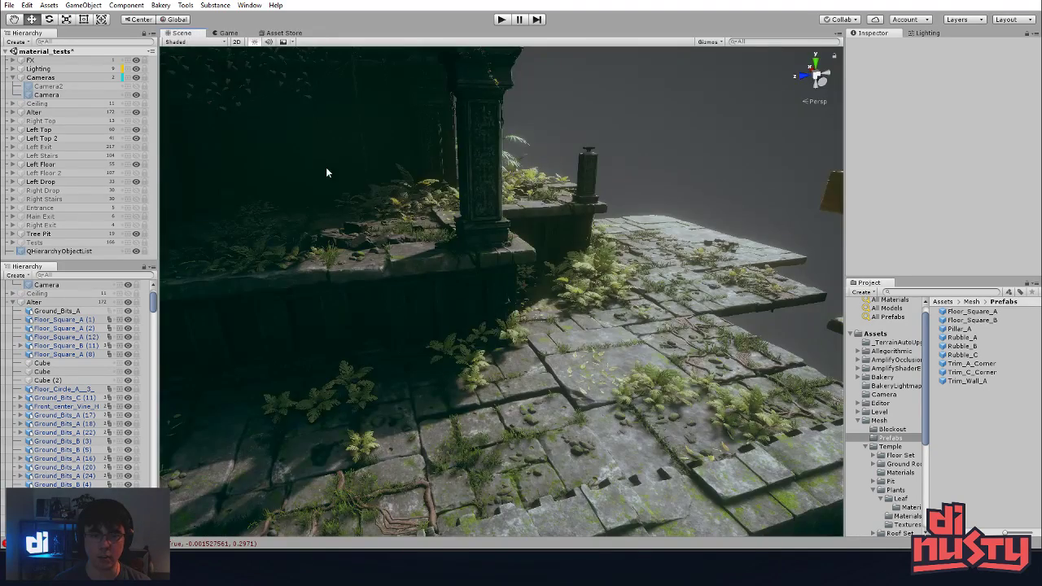
left_click_drag(644, 205, 548, 188, "alt")
right_click_drag(548, 188, 513, 208, "alt")
left_click_drag(512, 208, 521, 216, "alt")
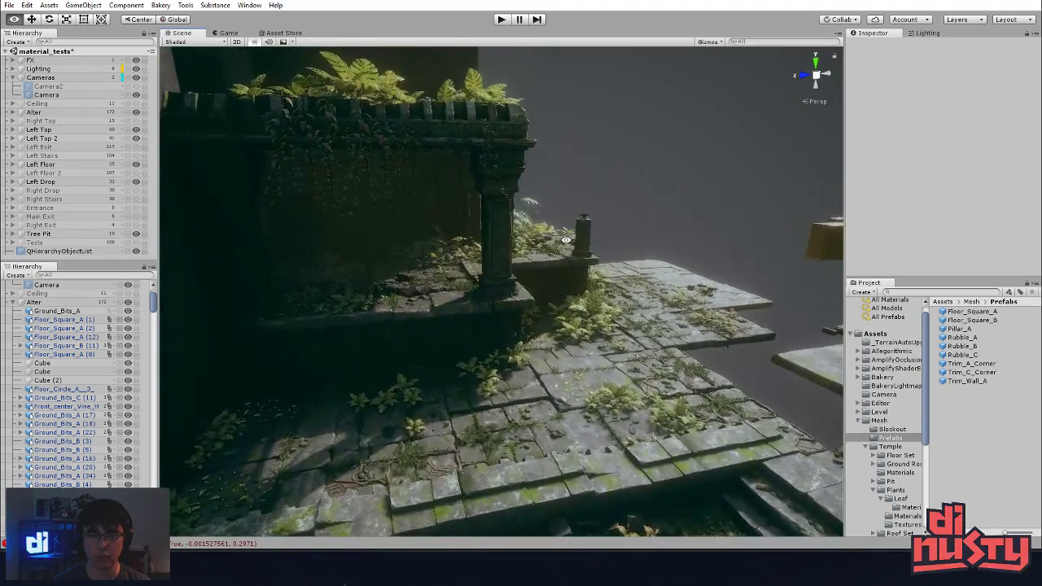
right_click_drag(521, 215, 546, 229, "alt")
left_click_drag(546, 229, 476, 300, "alt")
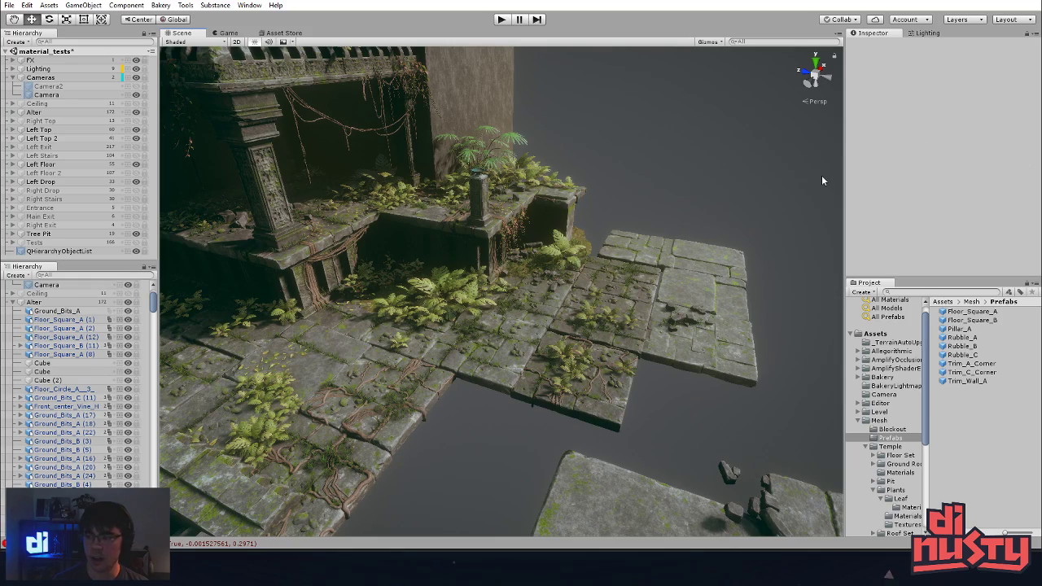
- Delete the three floor tiles at the outer end of the broken stone platform, including Floor_Square_B
left_click_drag(765, 179, 739, 167, "alt")
left_click(616, 234)
key("f")
left_click_drag(682, 212, 633, 247, "alt")
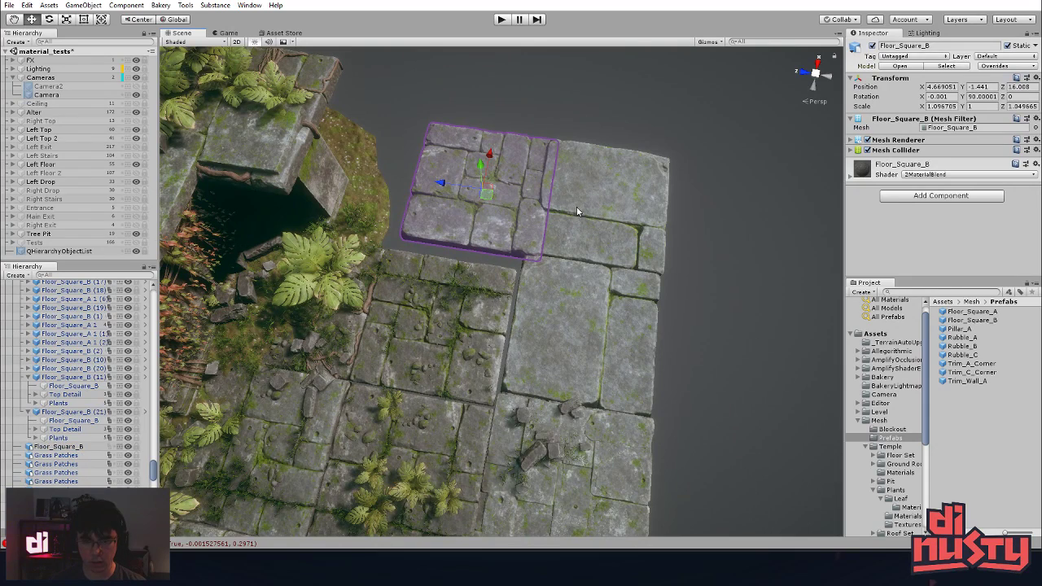
left_click(577, 212)
left_click(483, 237)
key("Delete")
left_click(600, 259)
key("Delete")
left_click(588, 342)
key("Delete")
scroll(581, 448, "down", 2)
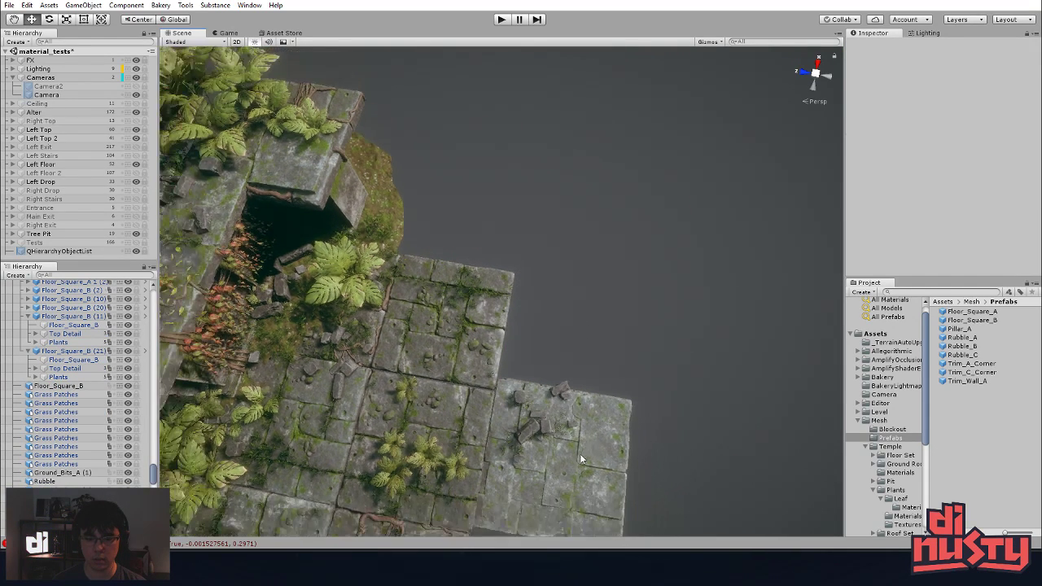
- Try selecting the grass patches and rubble on the outermost remaining floor tile as a group
left_click(581, 458)
left_click_drag(697, 349, 526, 504)
left_click_drag(662, 349, 507, 470)
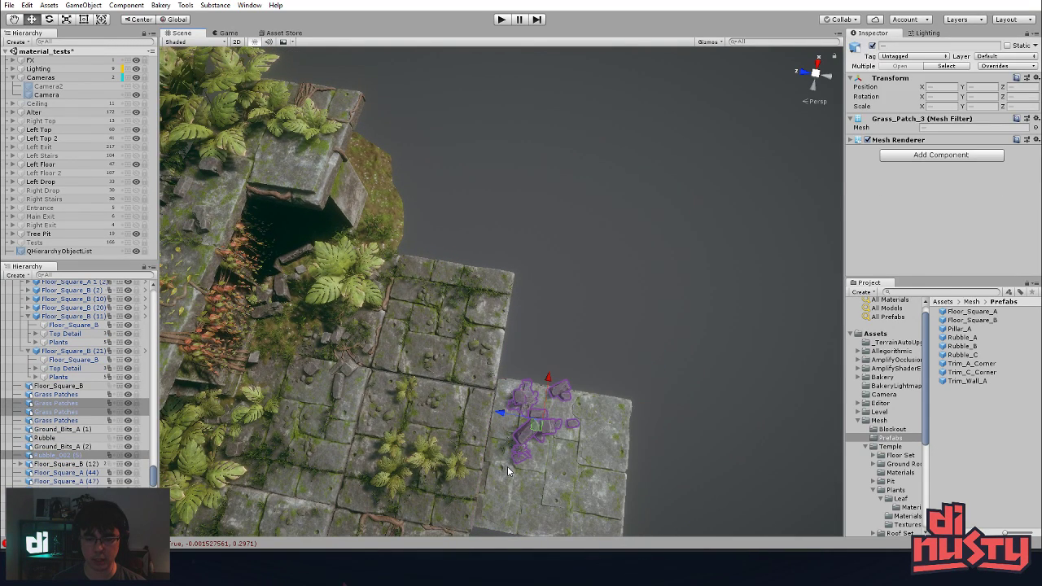
left_click(673, 390)
- Delete the overlapping floor tile beneath the grass patches and rubble at the stone platform's outer end
left_click(543, 396)
key("f")
left_click_drag(627, 407, 472, 244, "alt")
left_click(468, 240)
left_click(468, 240)
left_click(458, 264)
left_click(454, 270)
left_click(454, 270)
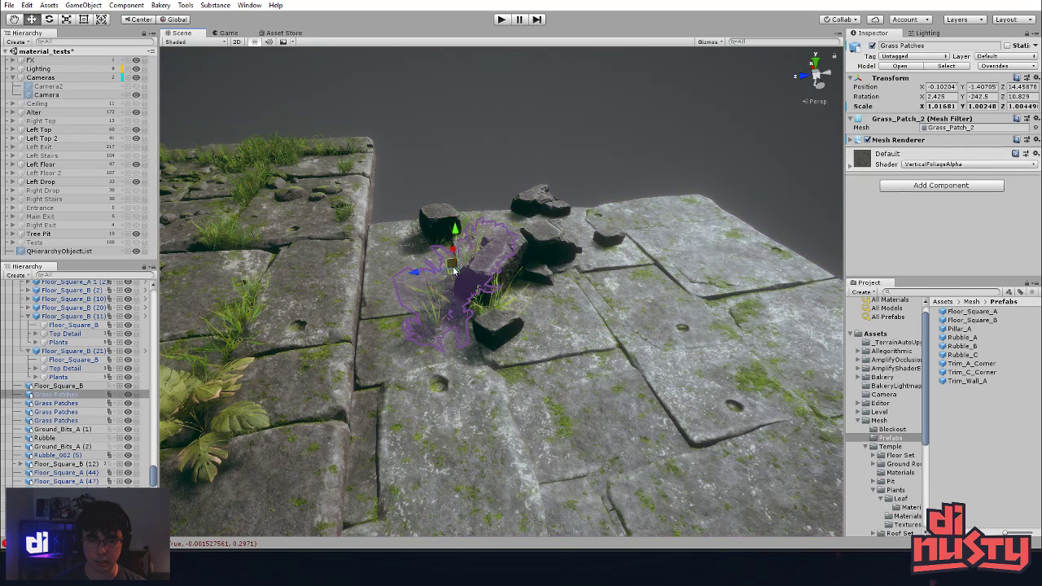
left_click(679, 237)
key("Delete")
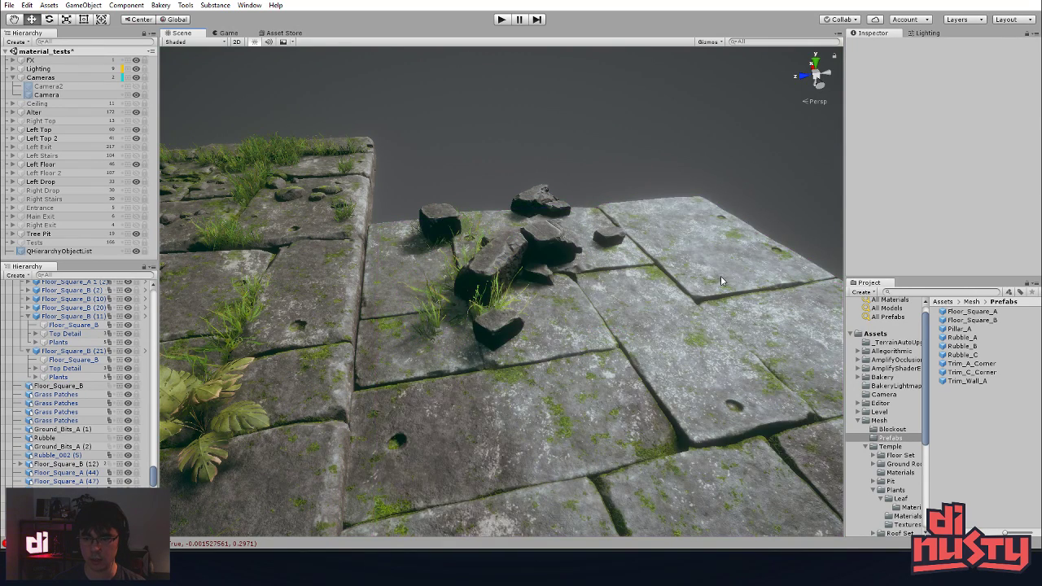
- Delete the remaining outermost floor tile together with the rubble and grass patches on it
left_click_drag(482, 258, 754, 436)
left_click_drag(389, 169, 781, 461)
key("Delete")
- Preview the rubble and trim prefabs and place Rubble_C beside the stone platform at about X 7.4, Z -41.7
right_click_drag(551, 399, 623, 340)
left_click(977, 364)
left_click(977, 372)
left_click(980, 380)
left_click(982, 338)
left_click(982, 329)
left_click(976, 346)
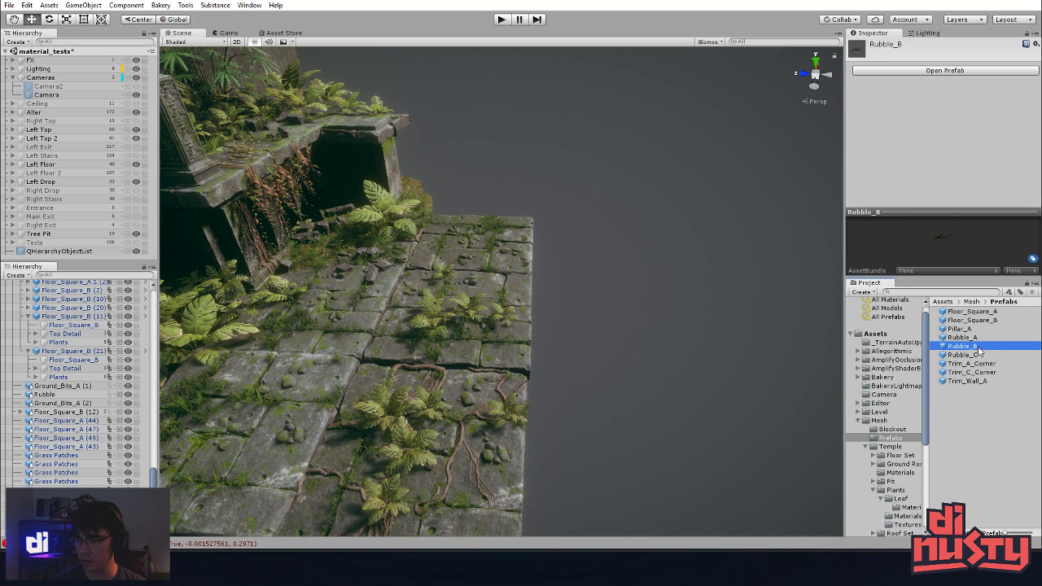
left_click(968, 355)
left_click_drag(944, 232, 934, 247)
left_click_drag(965, 355, 659, 232)
key("f")
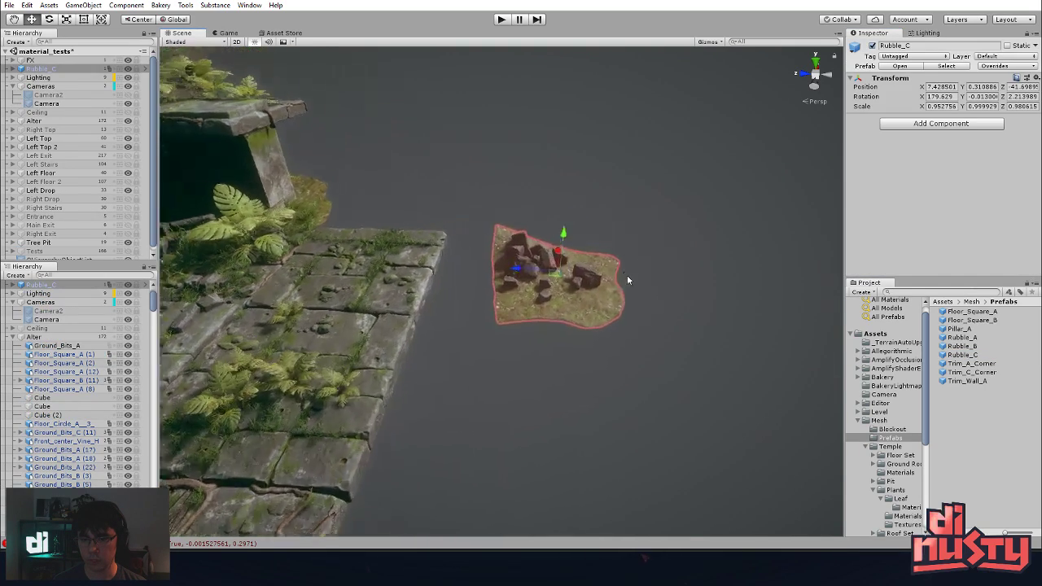
- Examine the Rubble_C ground piece and its stones next to the platform from several angles
left_click_drag(754, 341, 661, 262, "alt")
left_click(661, 262)
left_click_drag(594, 350, 619, 280, "alt")
left_click(461, 295)
left_click_drag(461, 294, 504, 240, "alt")
left_click(537, 241)
left_click_drag(545, 242, 709, 298, "alt")
left_click(651, 298)
- Place the Rubble_A prefab in the scene and move it to the far side of Rubble_C
left_click(957, 338)
left_click(966, 319)
left_click(978, 313)
left_click(973, 329)
left_click(977, 337)
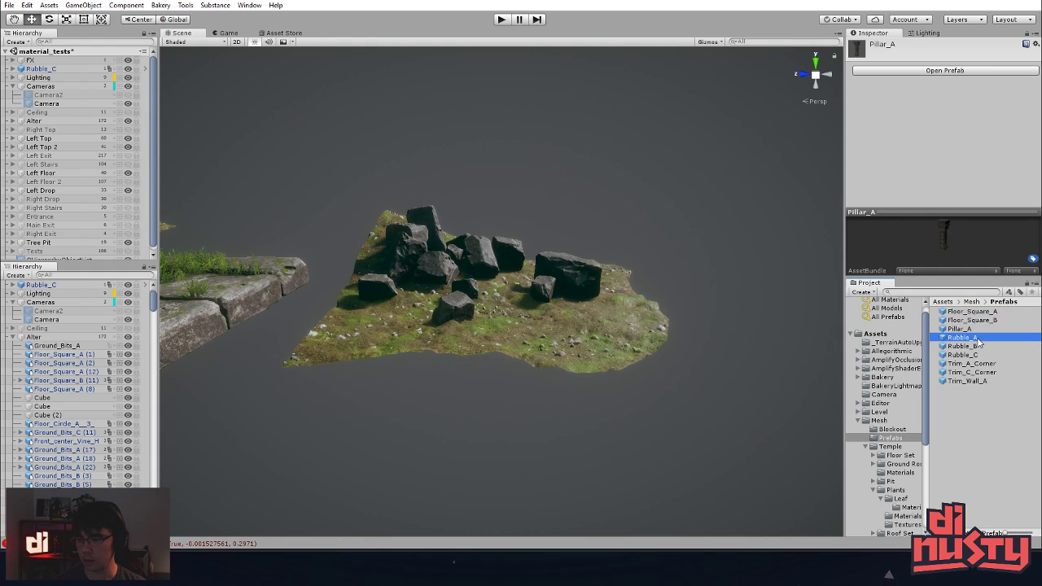
left_click_drag(978, 341, 737, 360)
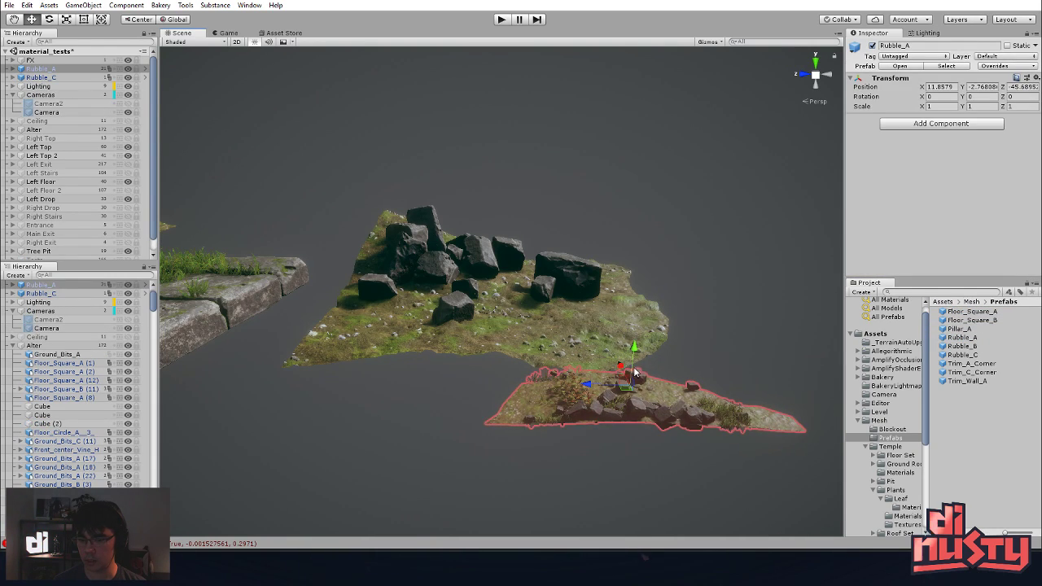
left_click_drag(634, 372, 650, 198)
key("f")
- Examine the stones, grass and reddish plants of the Rubble_A piece up close and against the temple
left_click_drag(618, 271, 678, 308, "alt")
scroll(370, 343, "up", 3)
left_click(570, 423)
left_click(454, 230)
left_click_drag(444, 244, 494, 370, "alt")
scroll(591, 285, "up", 3)
left_click_drag(454, 431, 528, 392, "alt")
middle_click_drag(528, 391, 435, 358)
left_click_drag(436, 358, 662, 430, "alt")
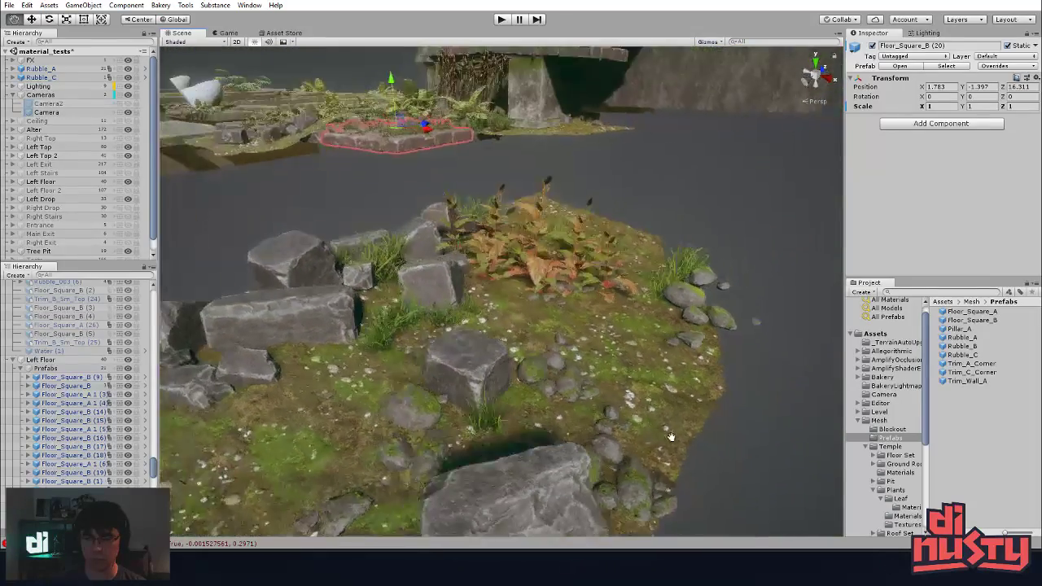
middle_click_drag(663, 430, 716, 456)
left_click(631, 190)
left_click_drag(631, 190, 604, 230, "alt")
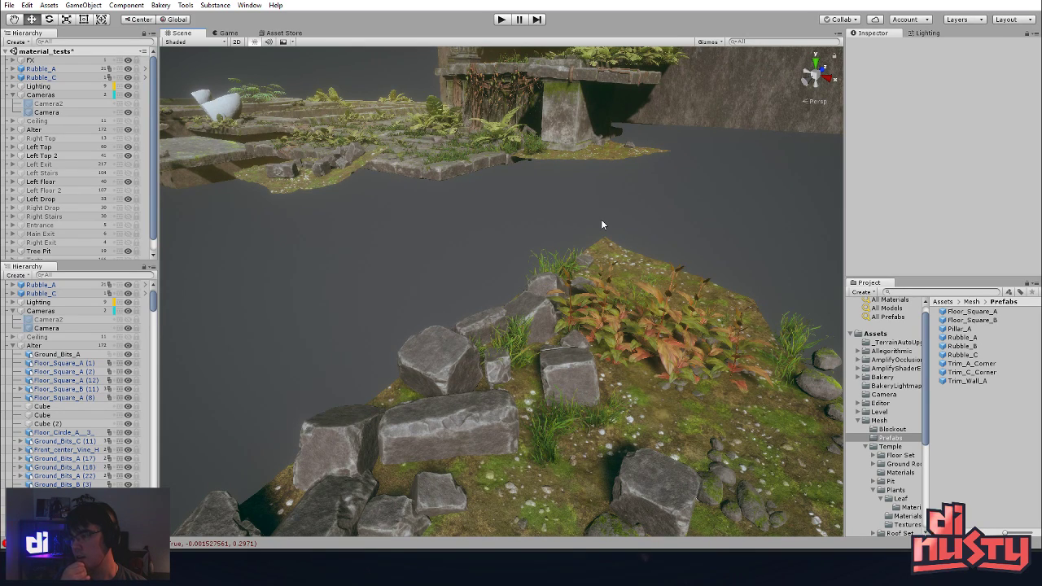
left_click_drag(583, 152, 651, 193, "alt")
- Compare the Rubble_C piece with the broken edge of the stone platform from several angles
left_click(317, 177)
key("f")
left_click_drag(672, 320, 747, 350)
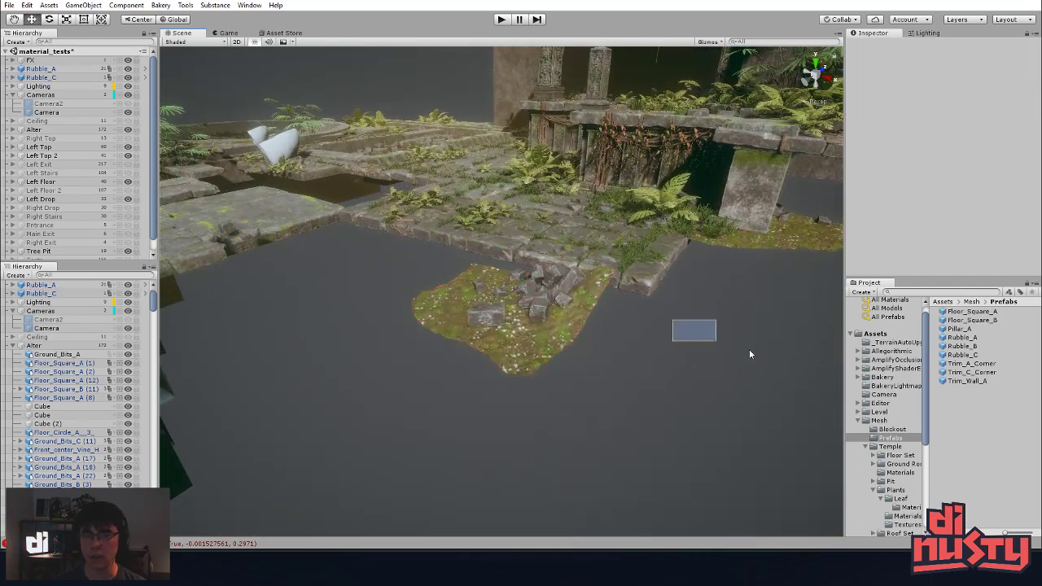
left_click_drag(658, 309, 719, 317, "alt")
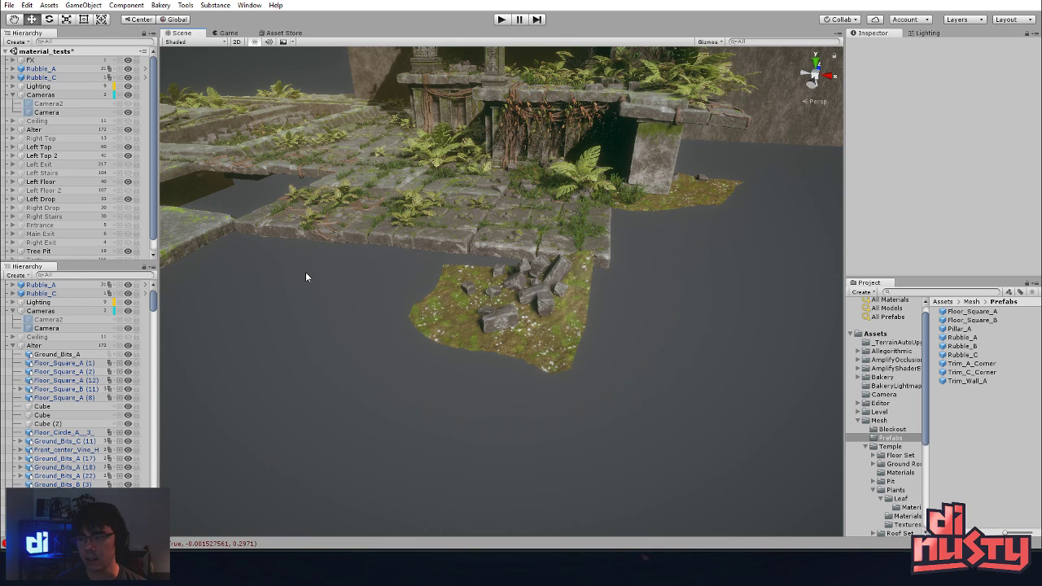
left_click_drag(309, 276, 457, 280, "alt")
middle_click_drag(458, 281, 488, 302)
left_click_drag(488, 303, 609, 302, "alt")
left_click(610, 302)
left_click(557, 268)
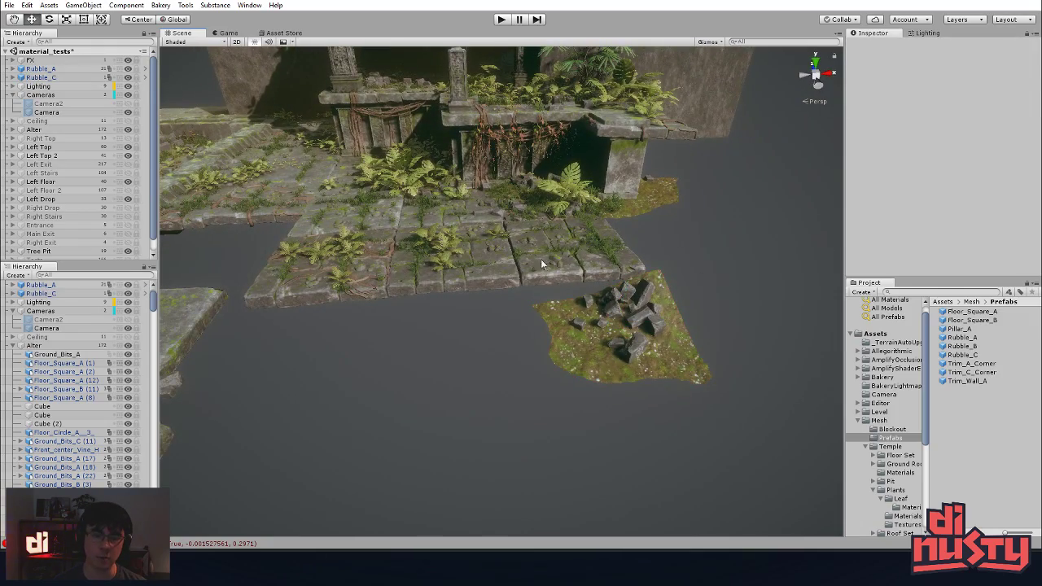
- Examine the fern-covered floor tile Floor_Square_B (21) and the neighbouring tiles from above
left_click(482, 271)
key("f")
left_click_drag(465, 365, 484, 376, "alt")
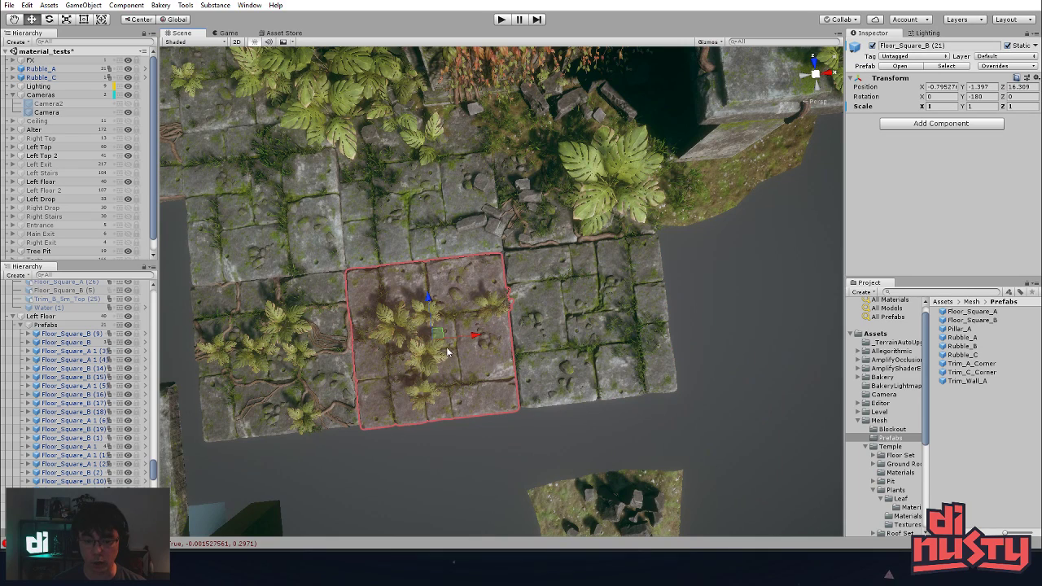
left_click_drag(450, 342, 454, 341)
left_click(511, 429)
left_click(461, 341)
left_click_drag(437, 303, 437, 298)
left_click(697, 290)
middle_click_drag(697, 291, 684, 299)
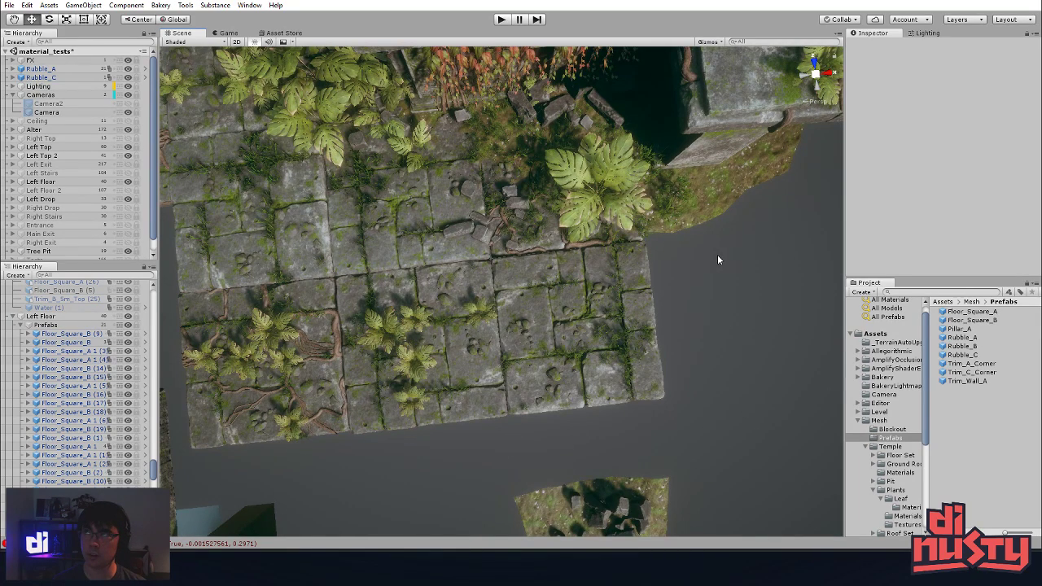
left_click_drag(706, 256, 721, 278, "alt")
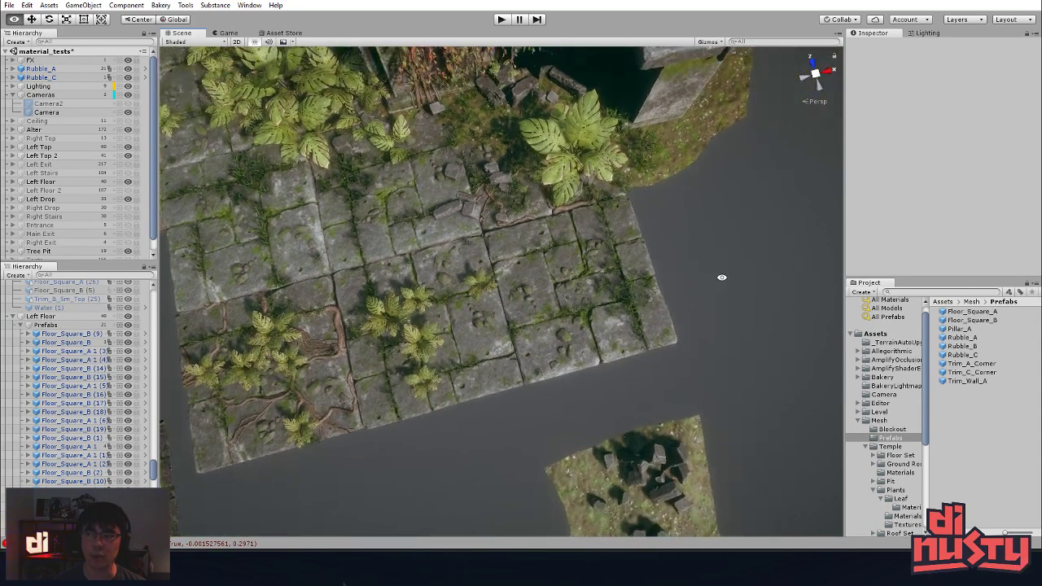
middle_click_drag(723, 266, 724, 261)
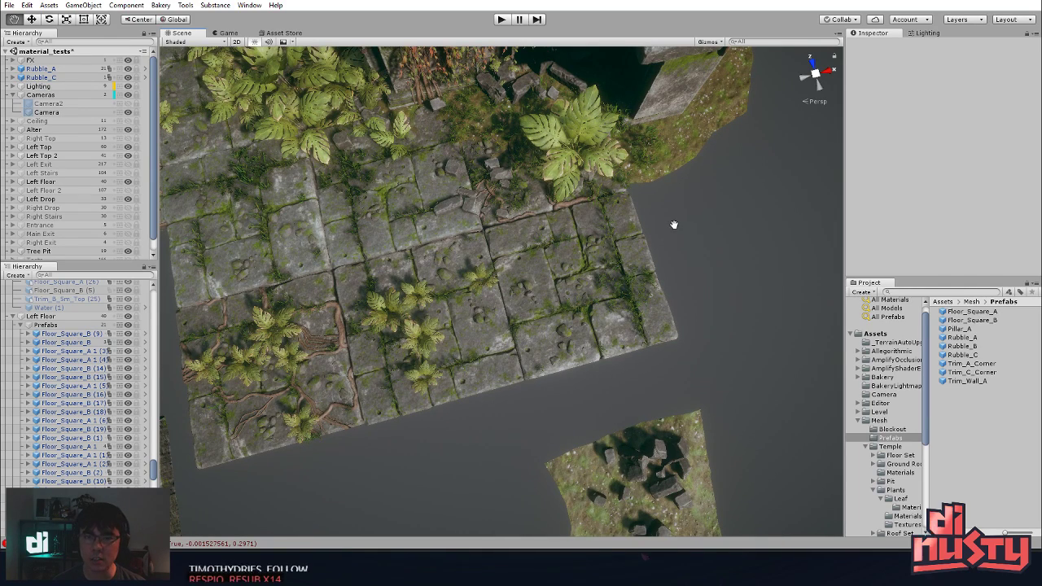
middle_click_drag(686, 249, 684, 251)
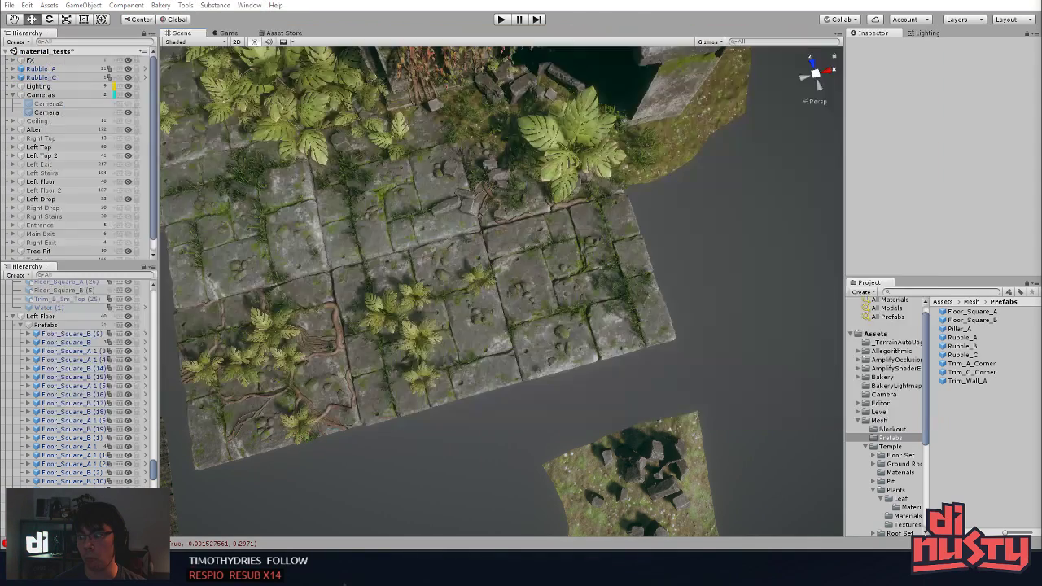
- Delete the Rubble_A and Rubble_C prefabs from beside the stone platform
left_click_drag(764, 344, 713, 187, "alt")
left_click(622, 314)
key("Delete")
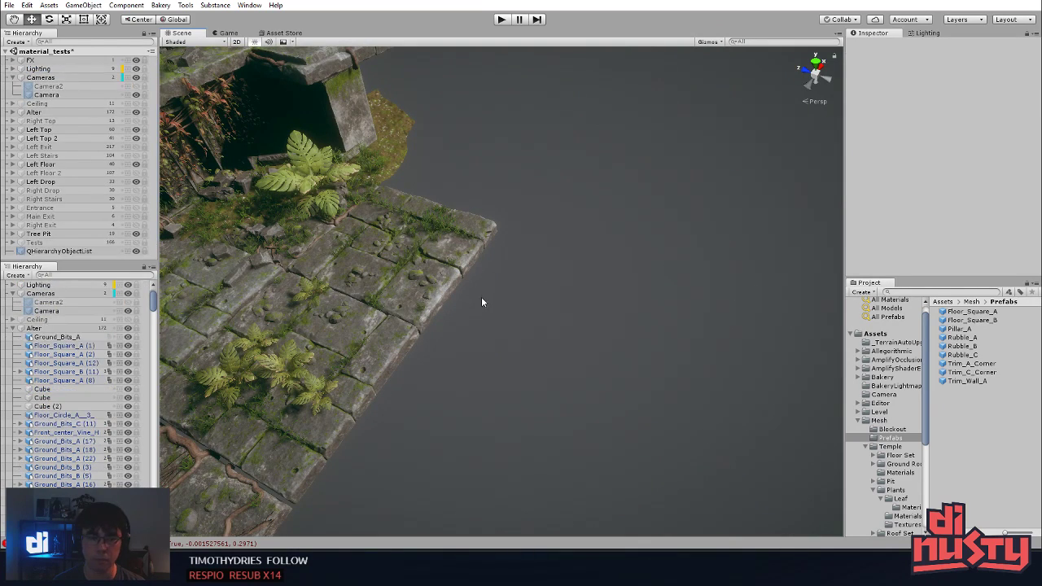
- Preview the floor, pillar and rubble prefabs and place Rubble_B in the empty space beside the platform
scroll(603, 297, "up", 2)
left_click(969, 312)
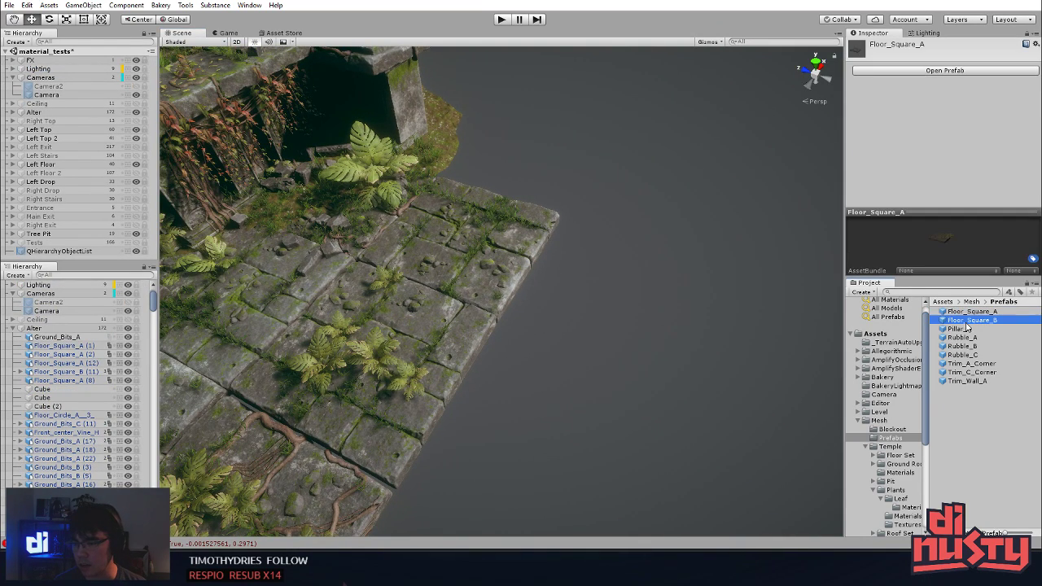
left_click(967, 328)
left_click(967, 346)
left_click(974, 356)
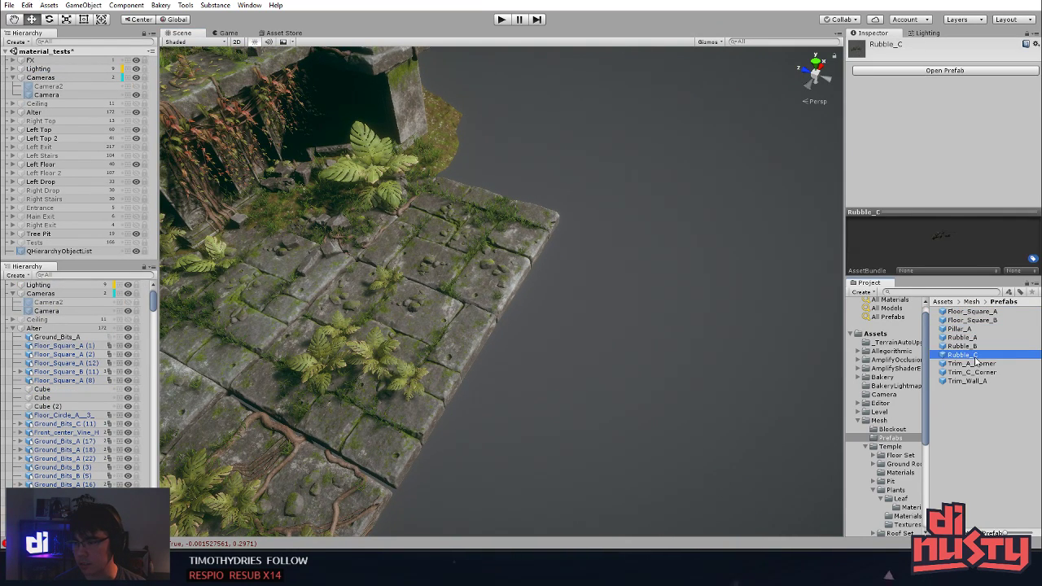
left_click(980, 346)
left_click(976, 337)
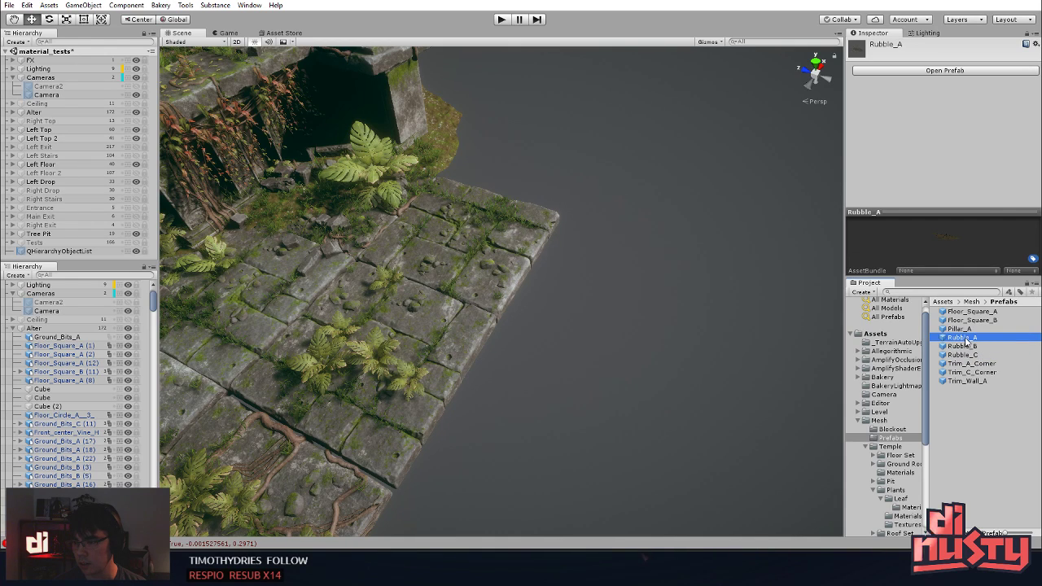
left_click(966, 346)
left_click_drag(973, 350, 662, 340)
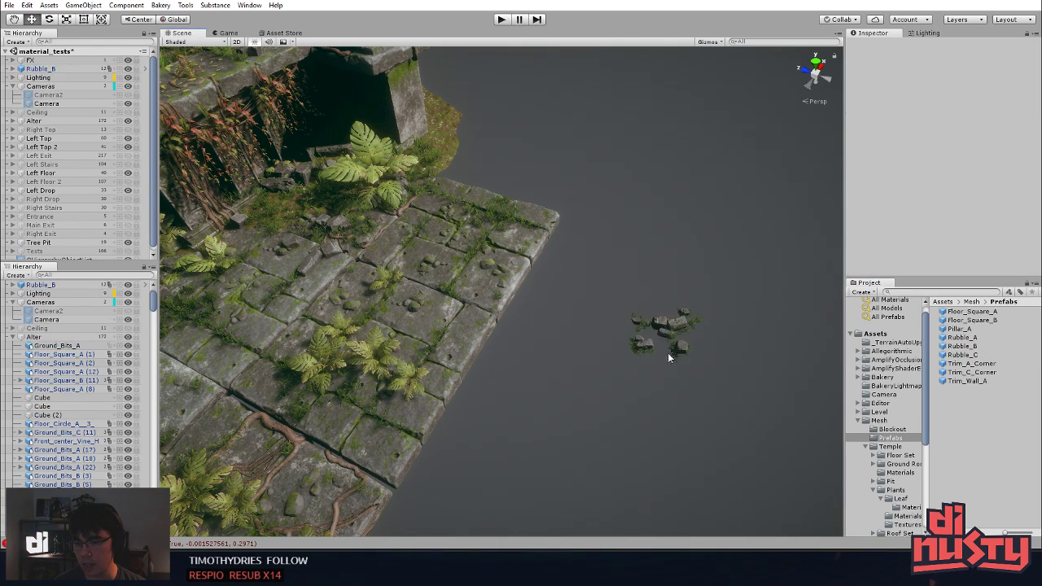
- Move Rubble_B onto the platform's outer floor tiles, to about X 5.3, Y 0.015, Z -38.1
key("f")
scroll(652, 361, "down", 8)
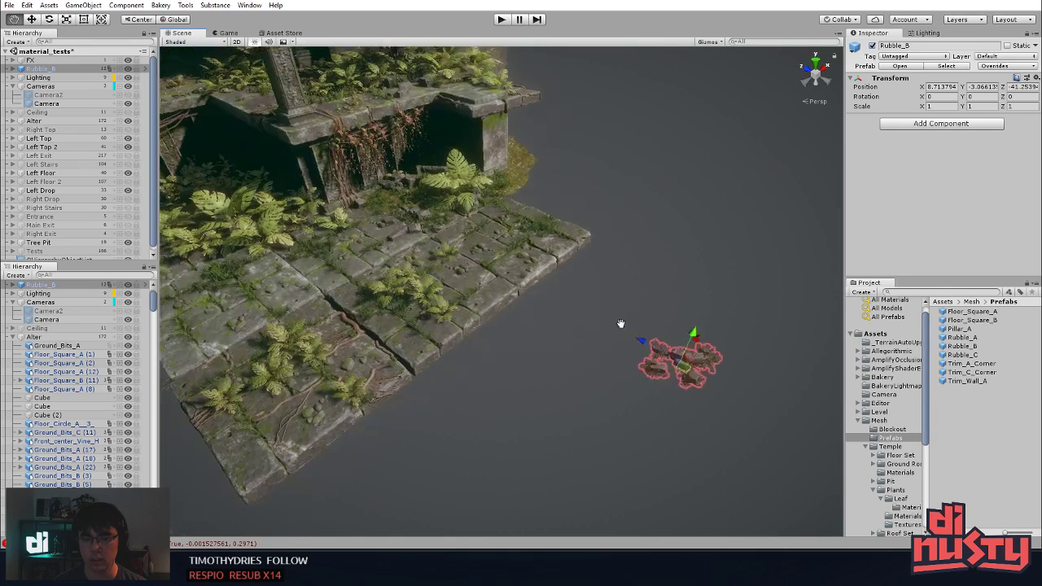
left_click_drag(649, 361, 666, 300)
key("f")
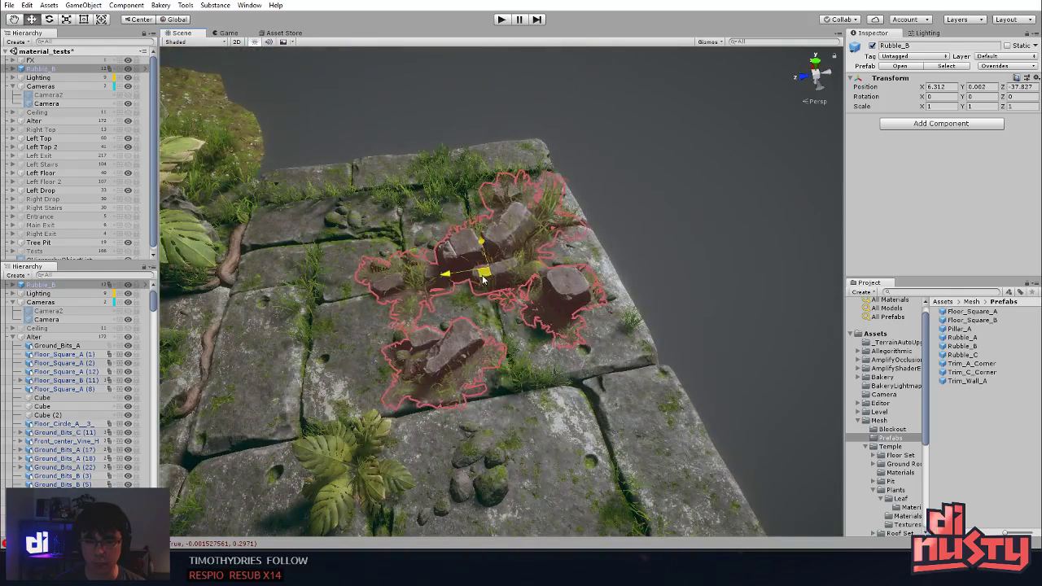
left_click_drag(487, 274, 624, 396)
left_click(694, 306)
- Examine from several angles how the Rubble_B stones and grass sit on the mossy floor tiles
left_click_drag(694, 306, 689, 232, "alt")
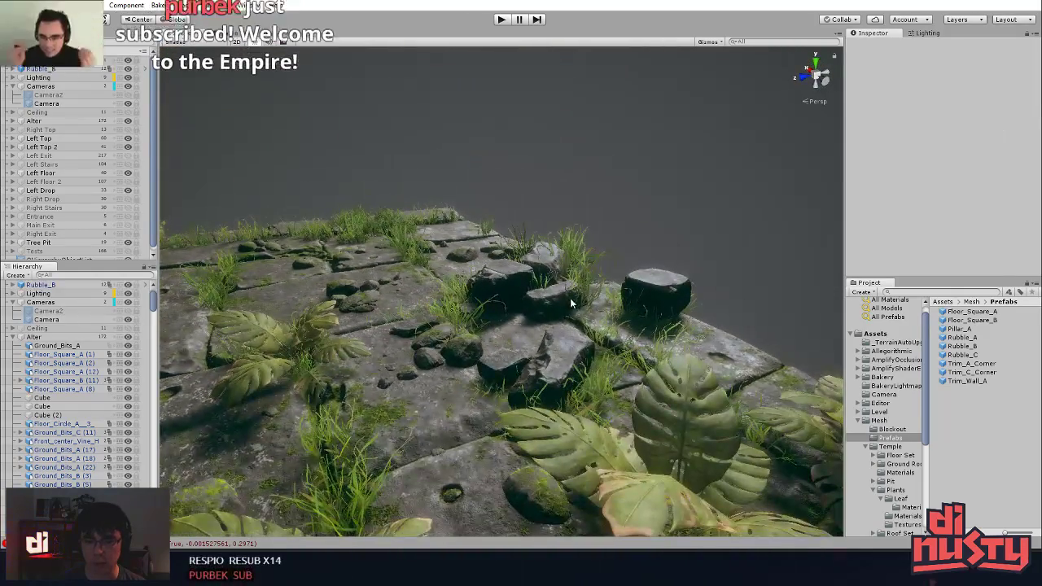
left_click(548, 272)
left_click(669, 243)
left_click_drag(669, 243, 636, 249, "alt")
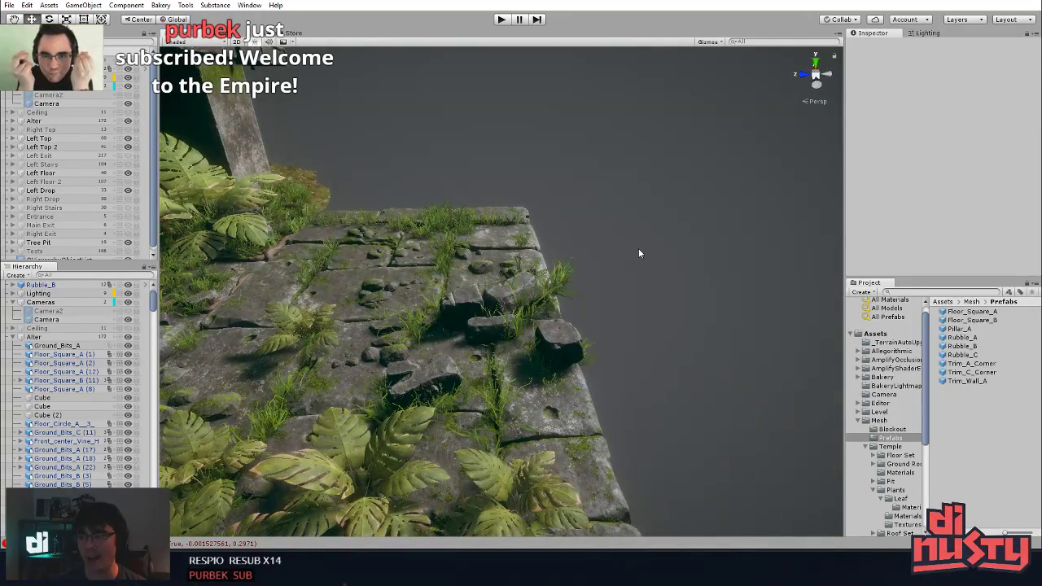
left_click_drag(668, 326, 486, 344, "alt")
scroll(486, 344, "down", 3)
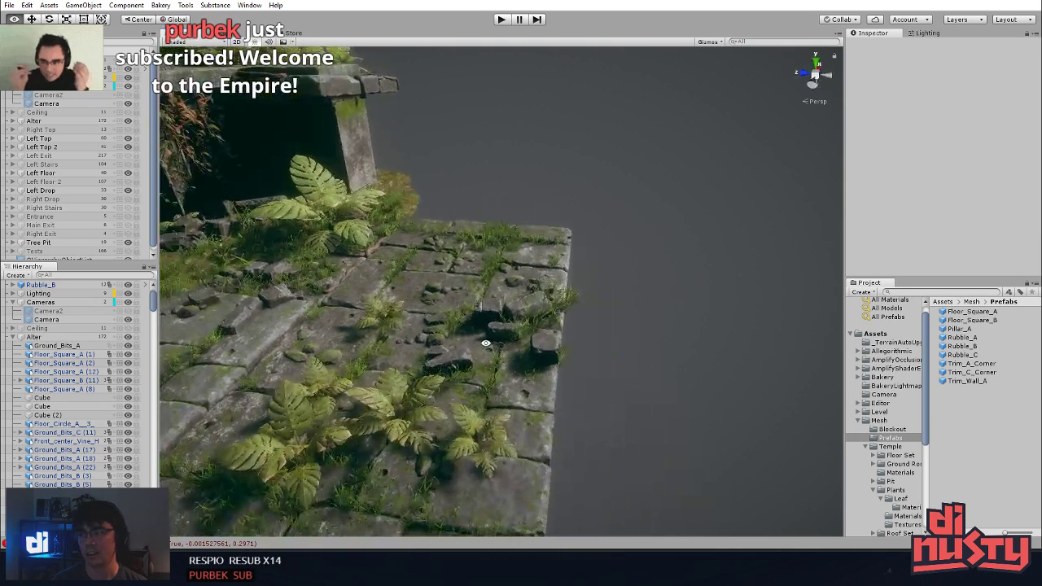
left_click(518, 316)
left_click_drag(564, 232, 551, 361, "alt")
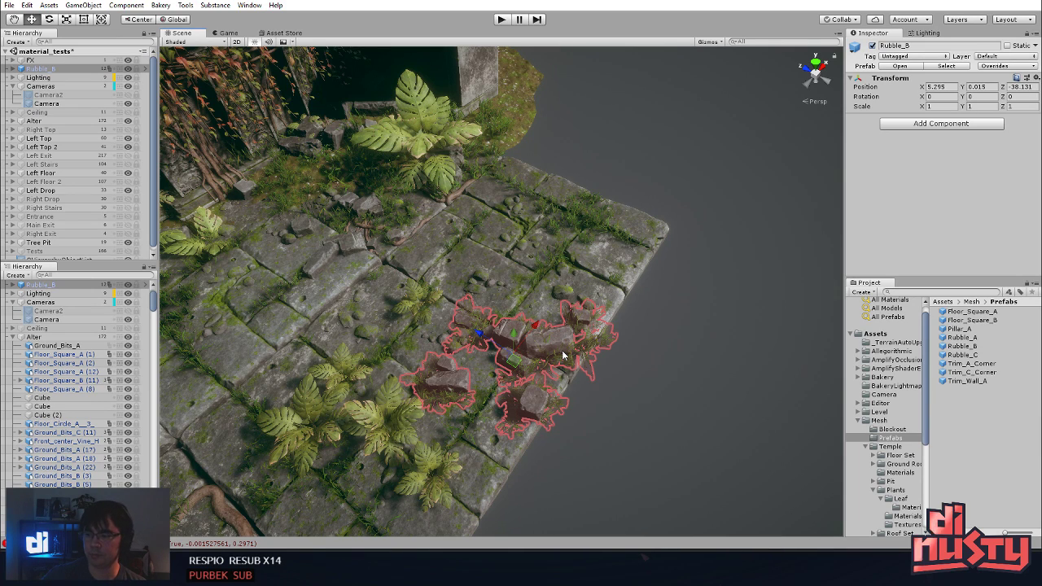
middle_click_drag(533, 324, 525, 284, "alt")
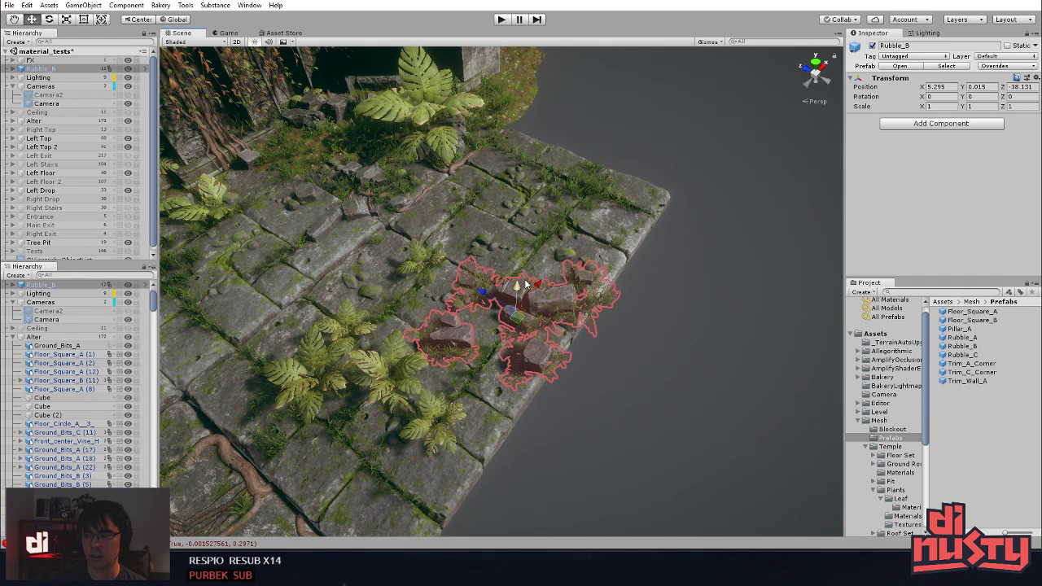
left_click(655, 373)
left_click(533, 308)
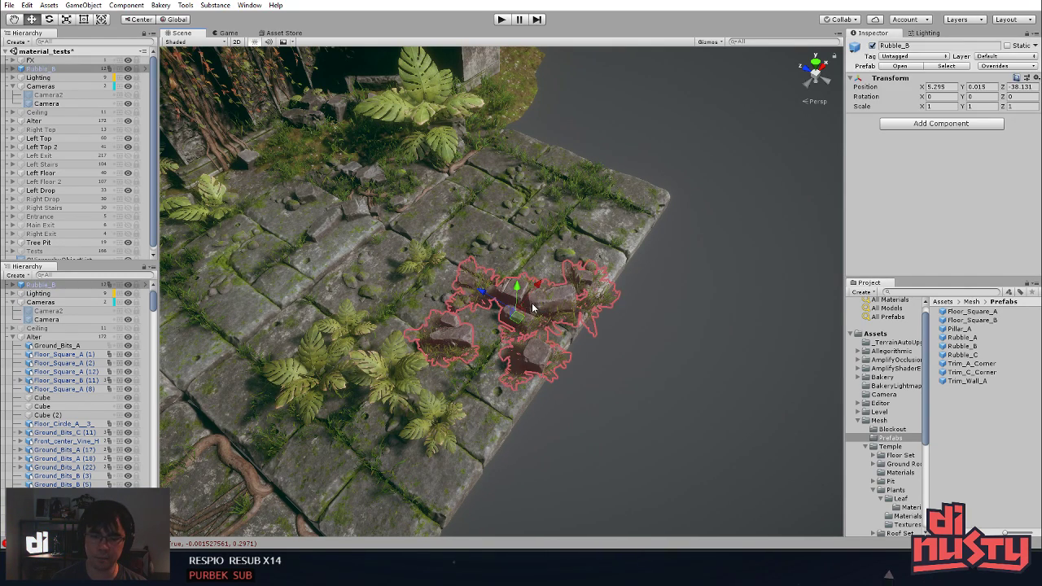
- Move Rubble_B off the platform into the empty space just beyond its edge
left_click_drag(516, 328, 630, 413)
left_click(630, 412)
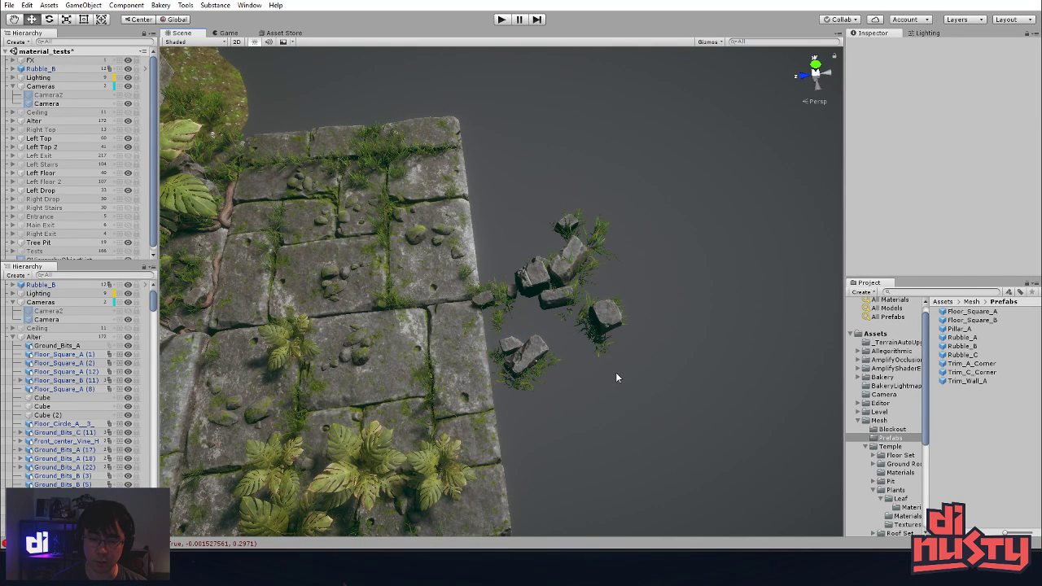
left_click_drag(682, 272, 680, 245, "alt")
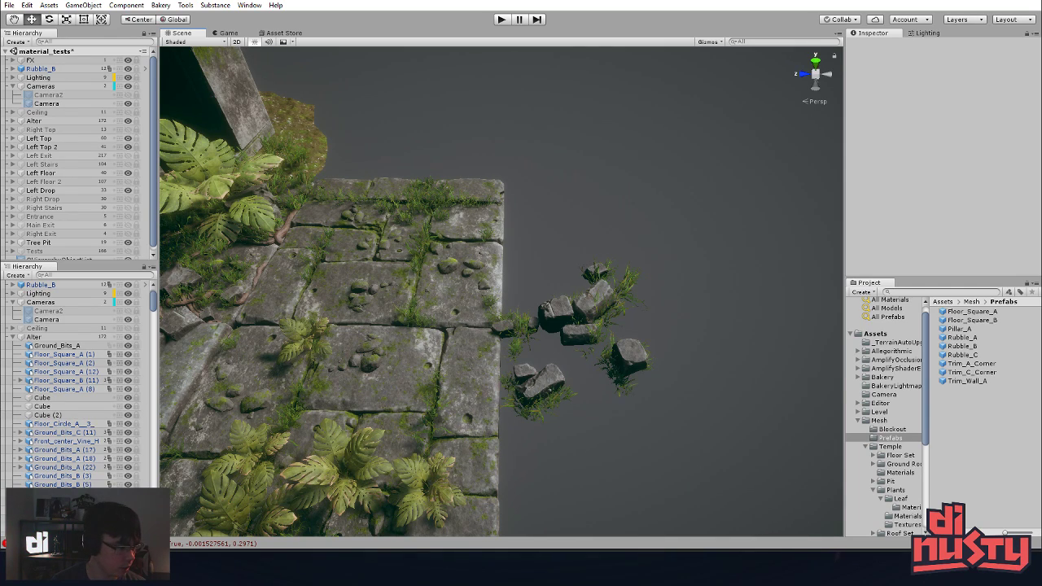
- Switch to Notion, open The Empire Command page and look through its table of contents
key("alt+Tab")
left_click_drag(299, 1, 195, 122)
mouse_move(203, 155)
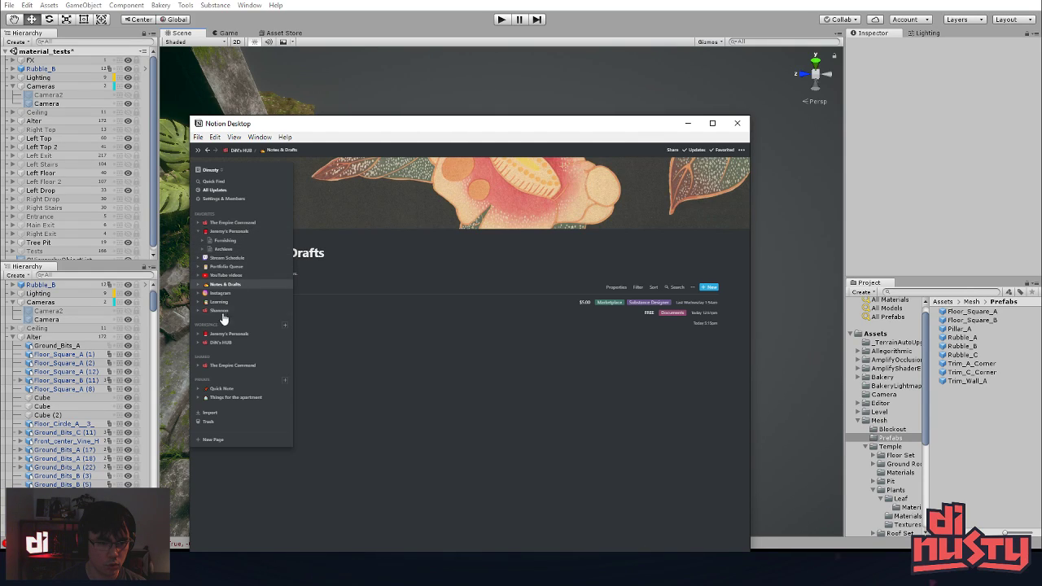
left_click(248, 224)
scroll(594, 322, "down", 10)
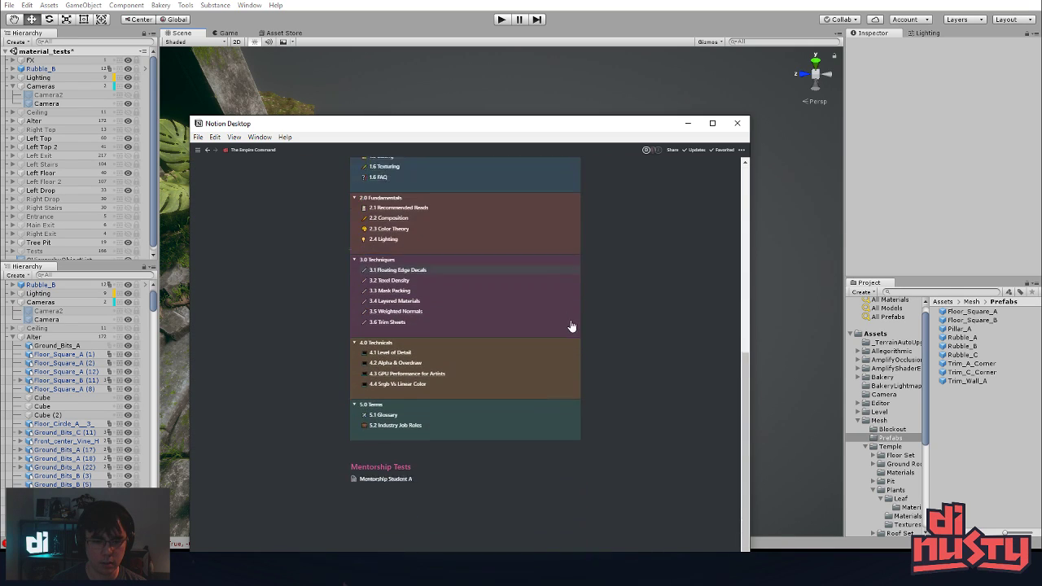
scroll(594, 323, "up", 10)
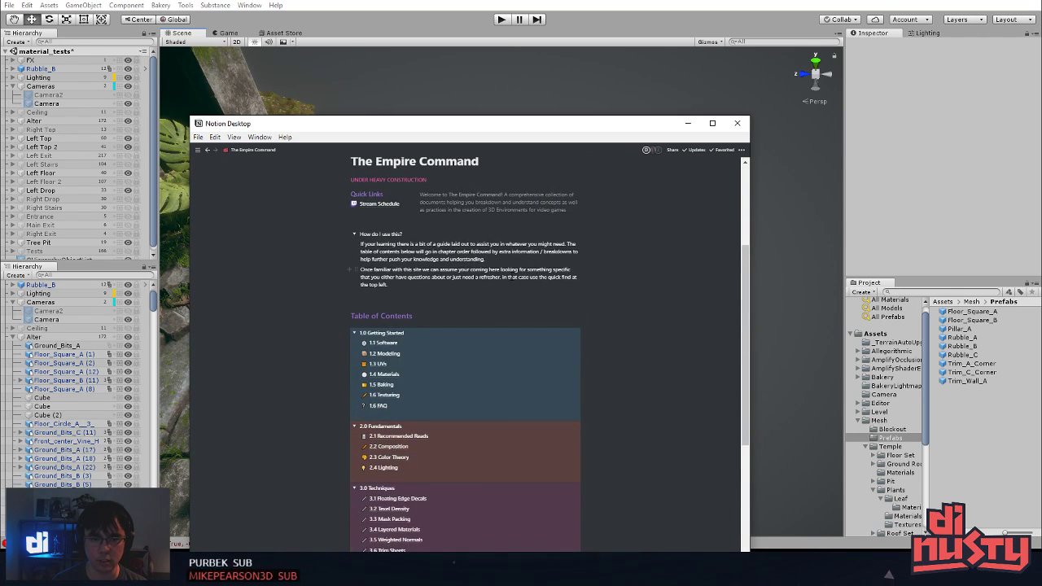
left_click_drag(423, 135, 448, 82)
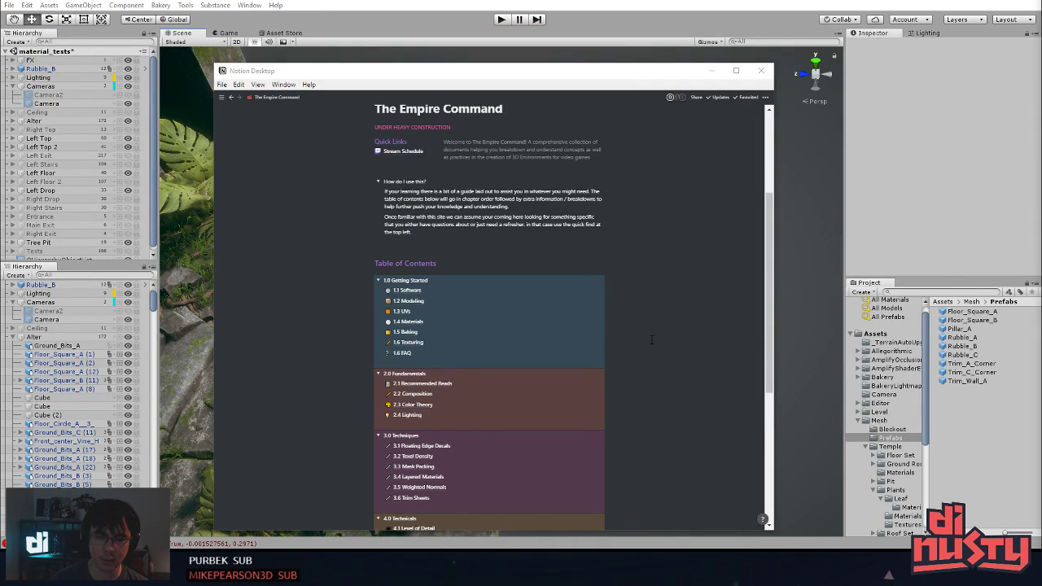
- Open the Mentorship Student A page and play the Loom test video at 1.5x speed
scroll(634, 343, "down", 1)
scroll(570, 350, "down", 7)
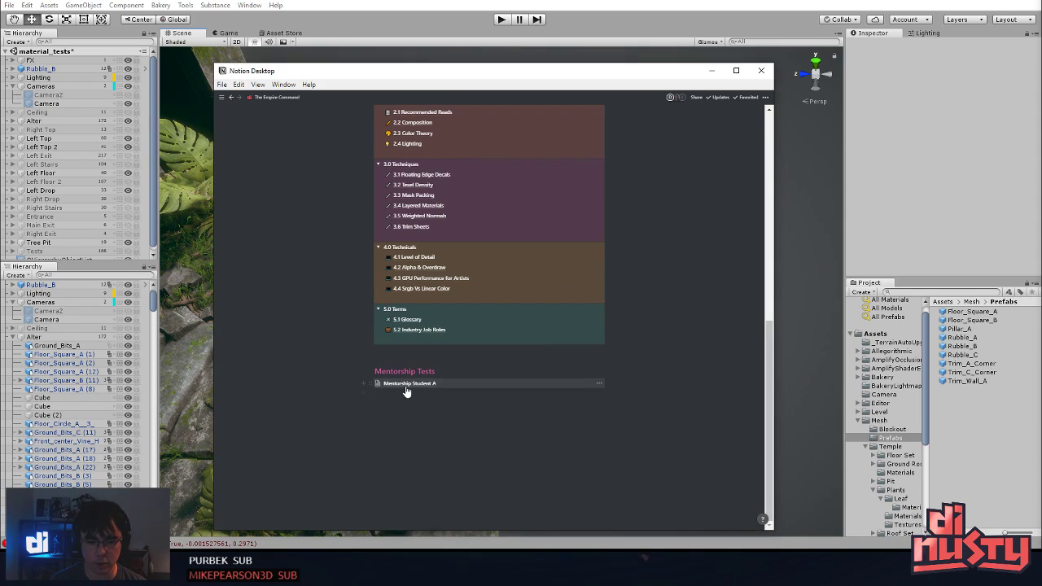
left_click(405, 386)
scroll(597, 298, "down", 2)
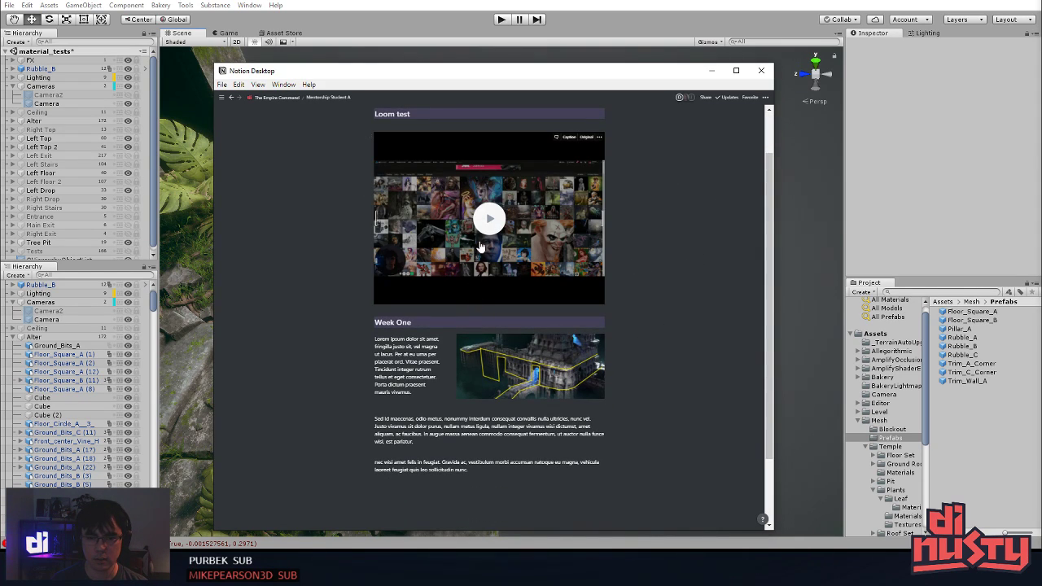
left_click(488, 219)
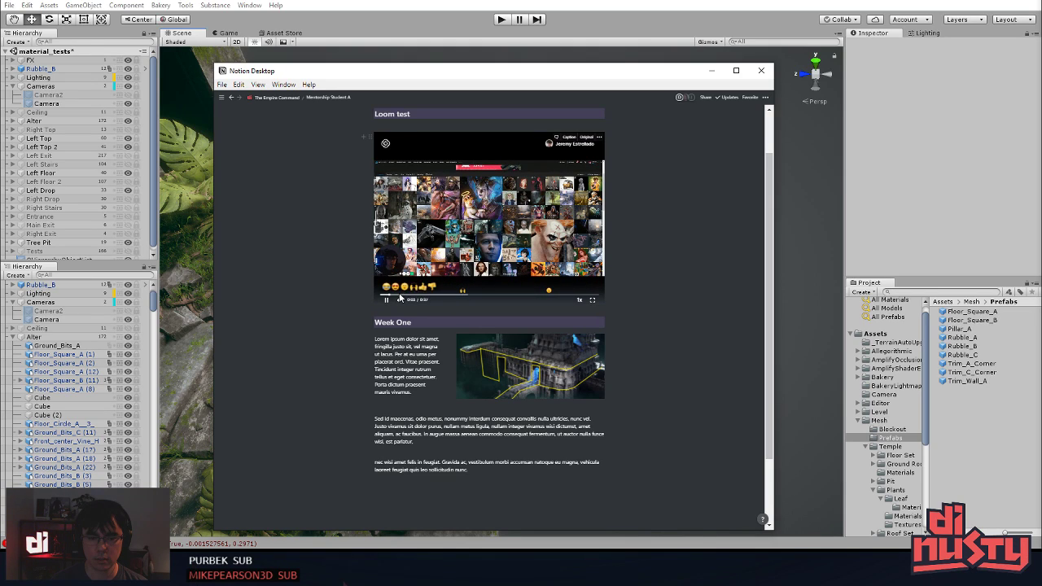
mouse_move(583, 304)
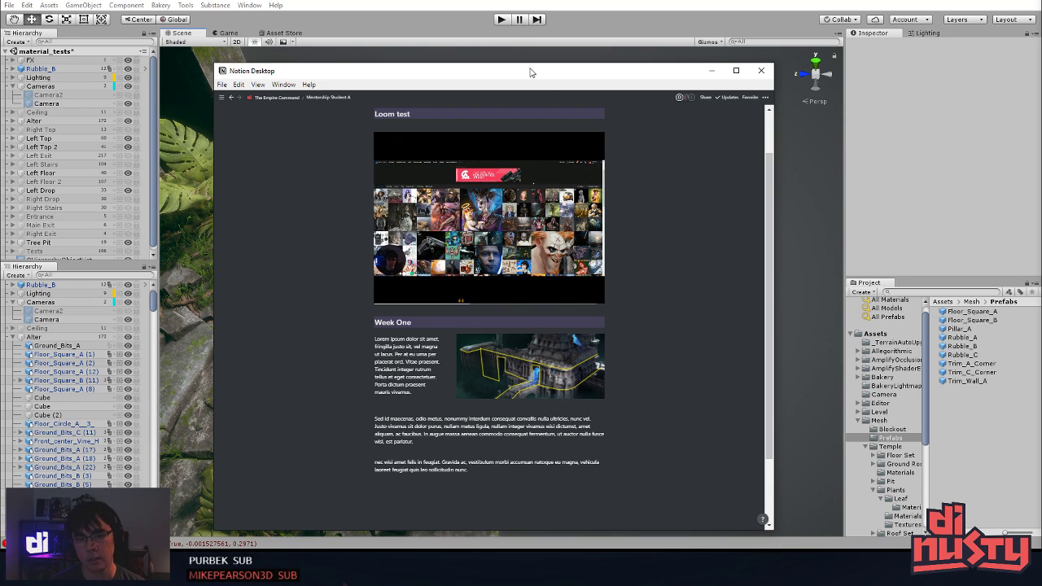
- Duplicate the whole Week One section, including its heading, paragraphs and temple image, below the original section
scroll(346, 268, "down", 1)
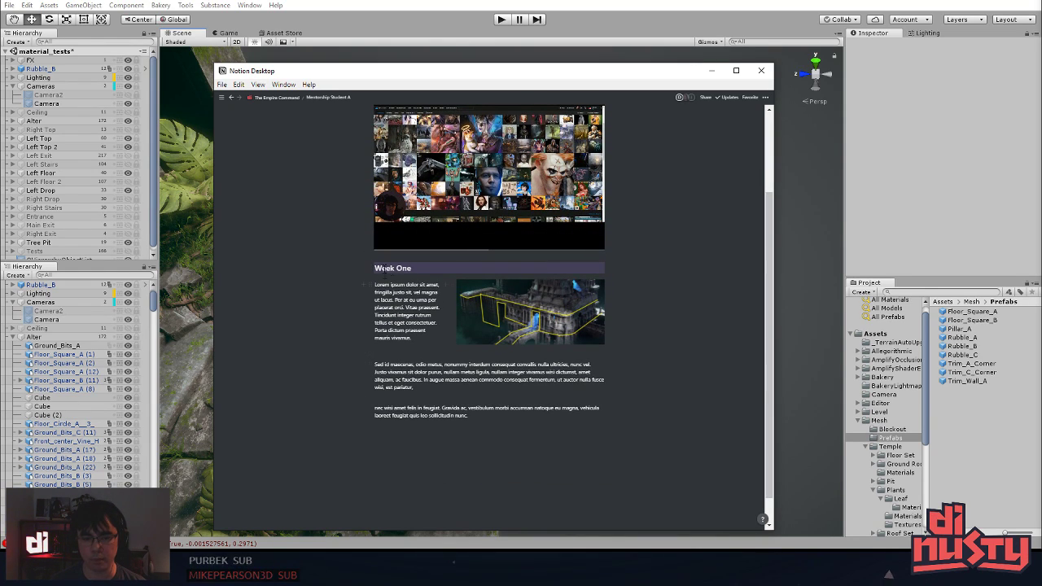
left_click_drag(653, 439, 306, 261)
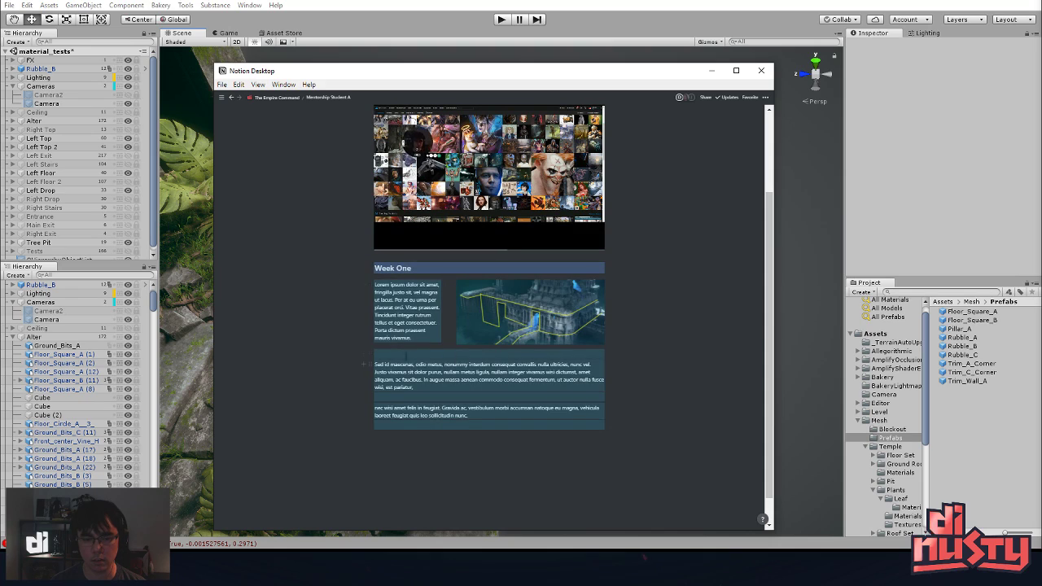
key("ctrl+d")
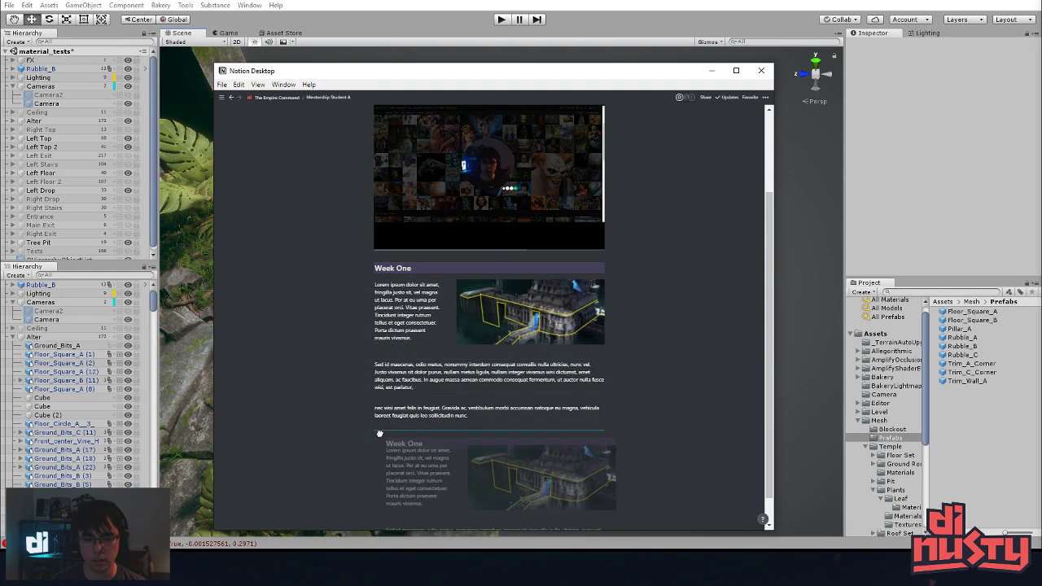
scroll(368, 268, "down", 3)
- Place the copied section's temple image in a column beside its first paragraph, matching the original Week One layout
left_click(407, 230)
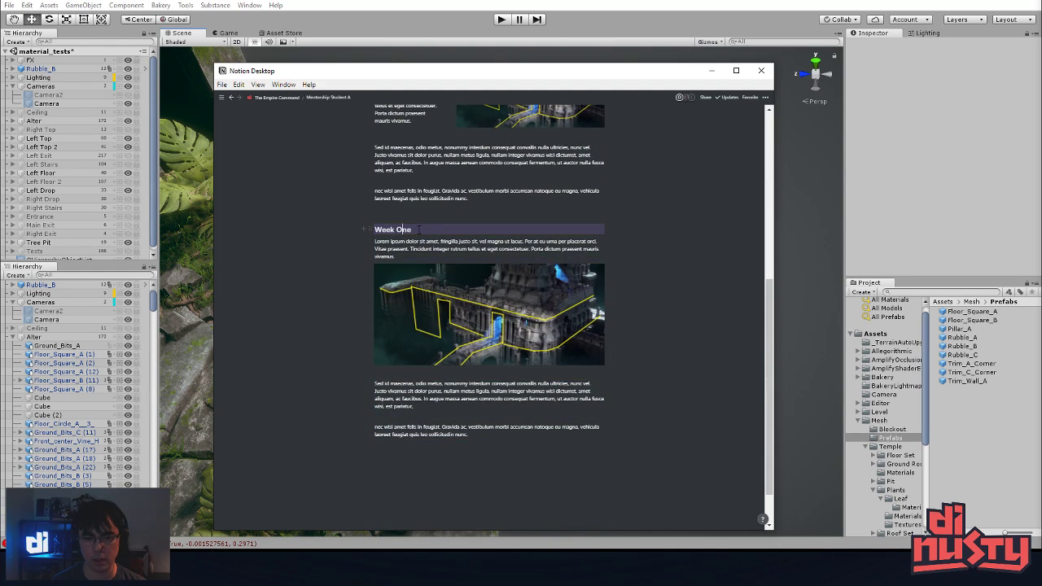
left_click_drag(397, 225, 399, 317)
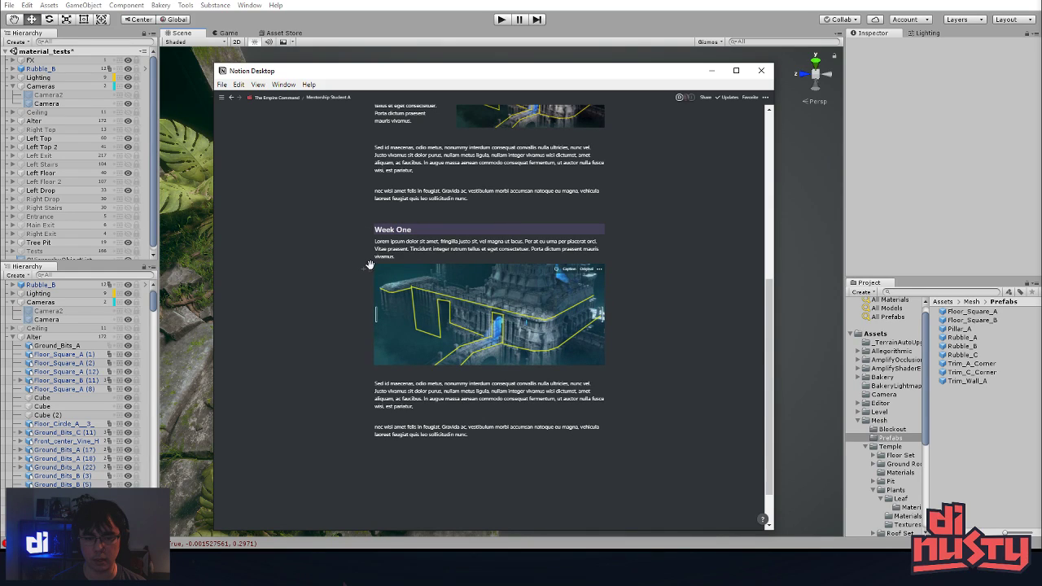
left_click_drag(384, 278, 374, 243)
left_click(548, 282)
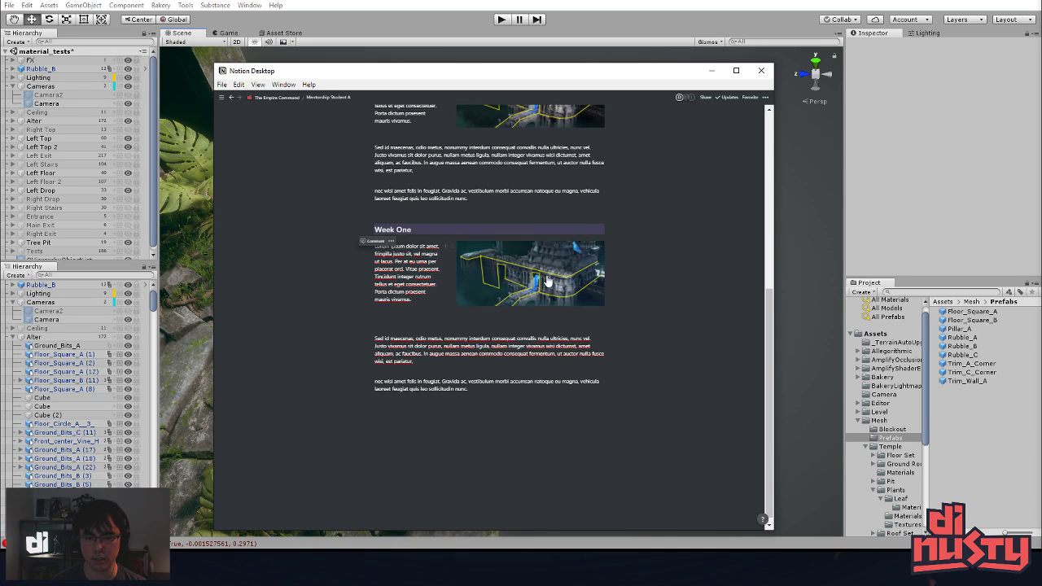
mouse_move(585, 251)
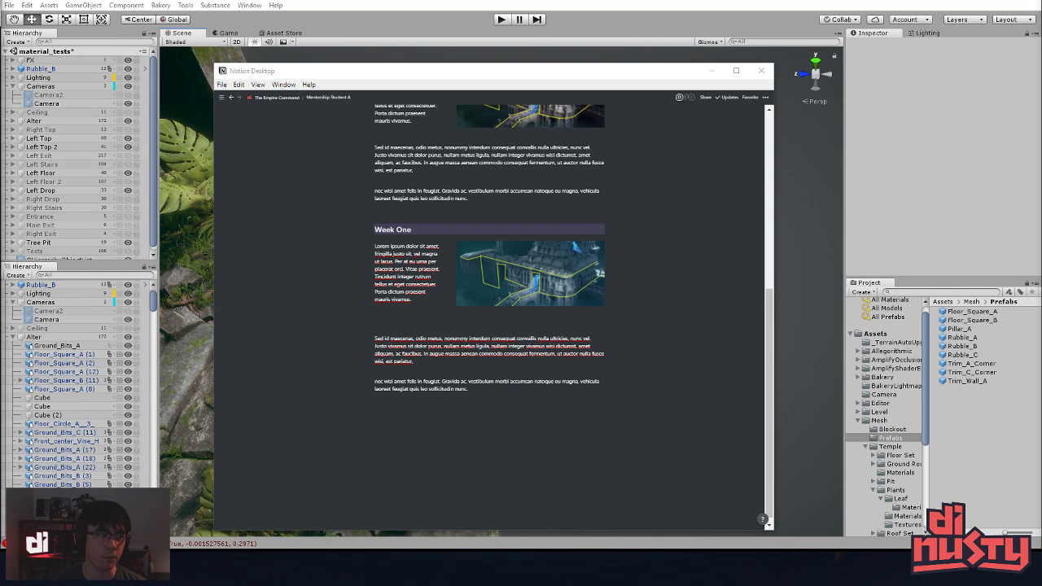
- Look back over the mentorship page's Week One sections, close Notion and view the plants and stones in the Unity scene
key("alt+Tab")
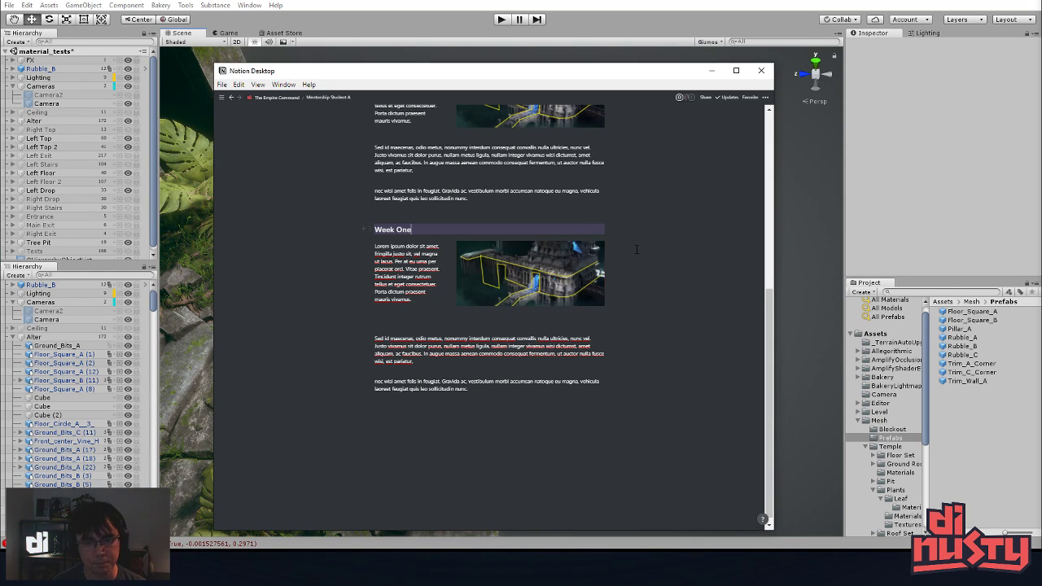
scroll(468, 291, "up", 4)
scroll(468, 292, "down", 2)
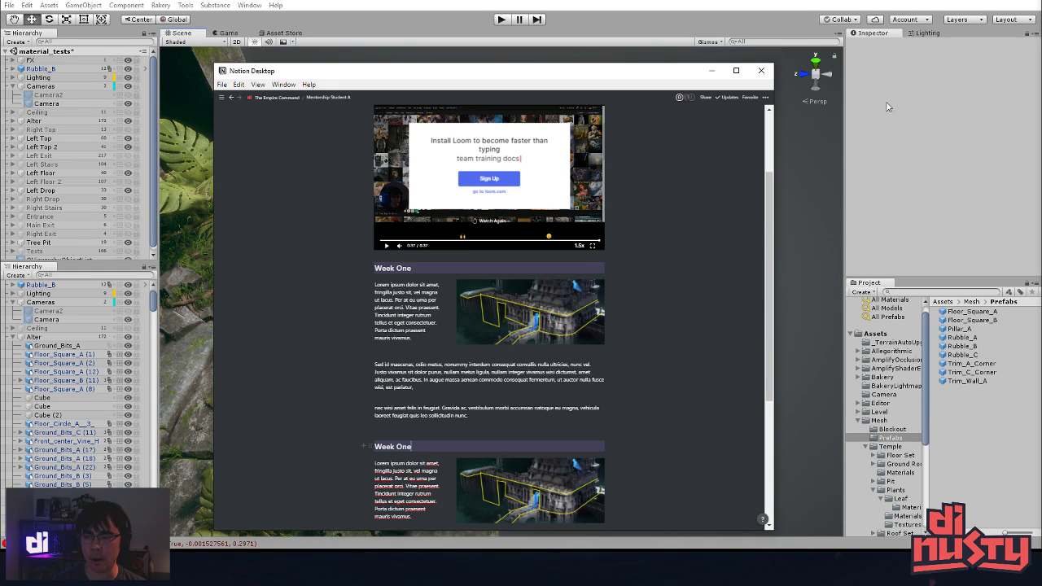
left_click(766, 71)
left_click_drag(643, 225, 283, 226, "alt")
left_click(612, 303)
left_click(639, 290)
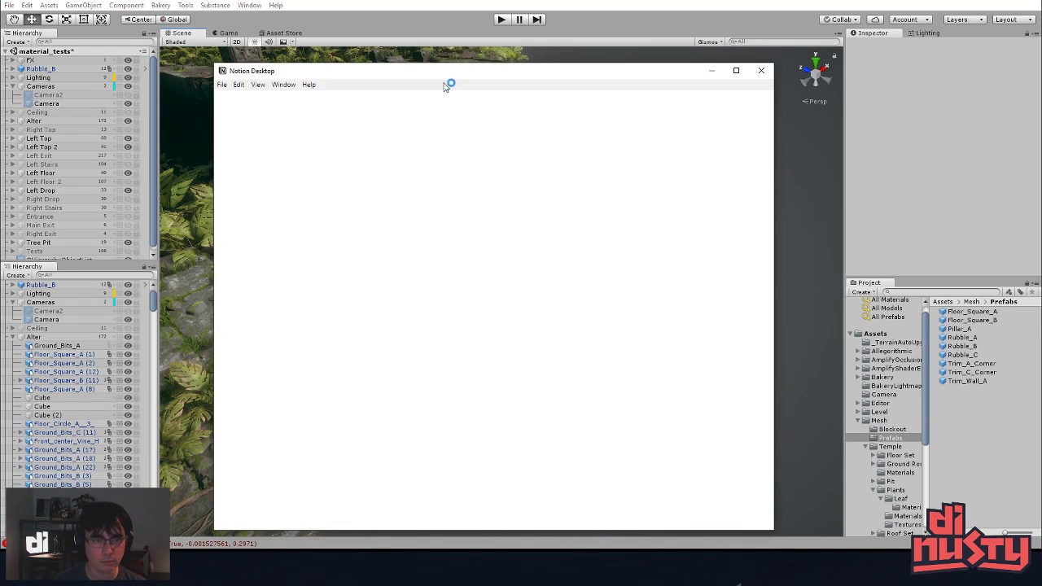
- Return to Notion, go back to The Empire Command page and show the list of workspace pages
left_click_drag(449, 75, 460, 39)
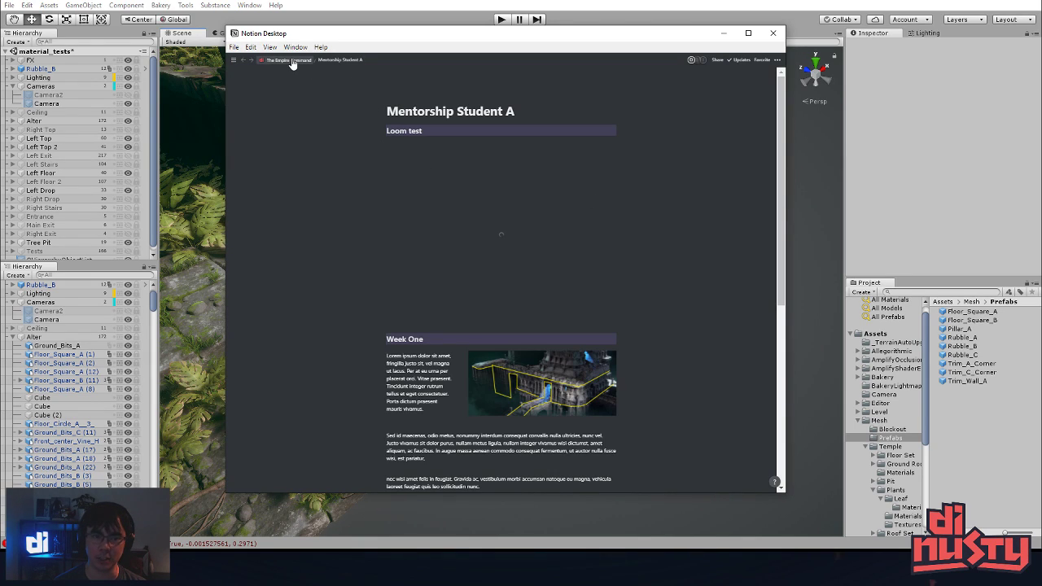
left_click(291, 61)
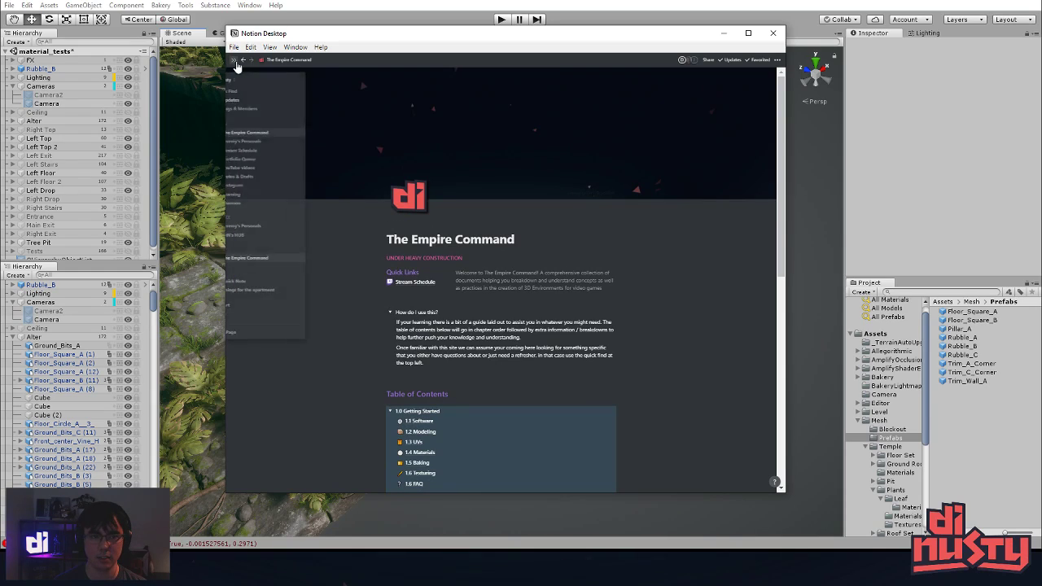
left_click(235, 64)
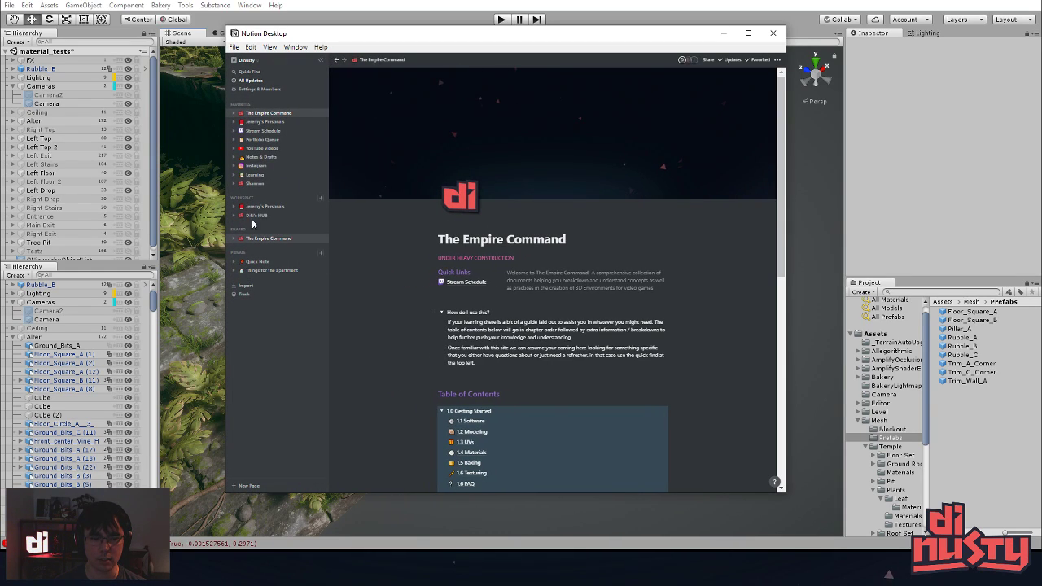
- Add a new page to the workspace from the Default Page template and set its icon to the iconAlpha image
left_click(320, 199)
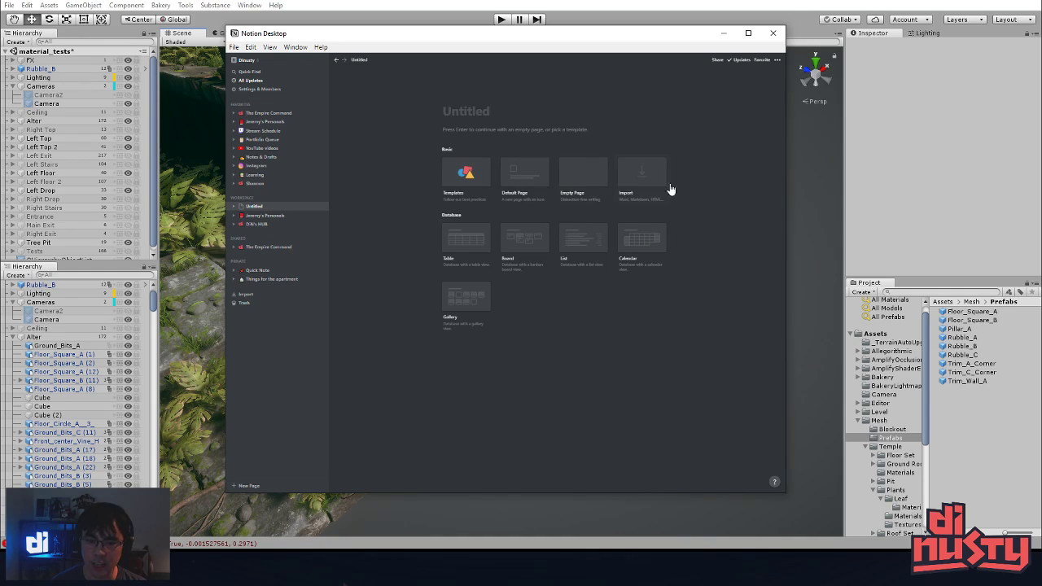
left_click(513, 172)
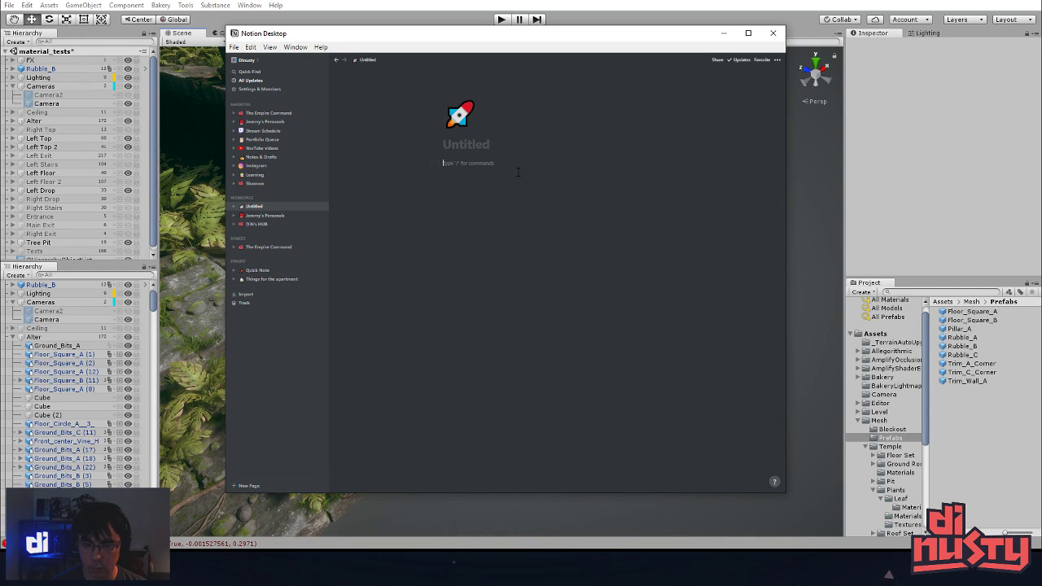
left_click(460, 118)
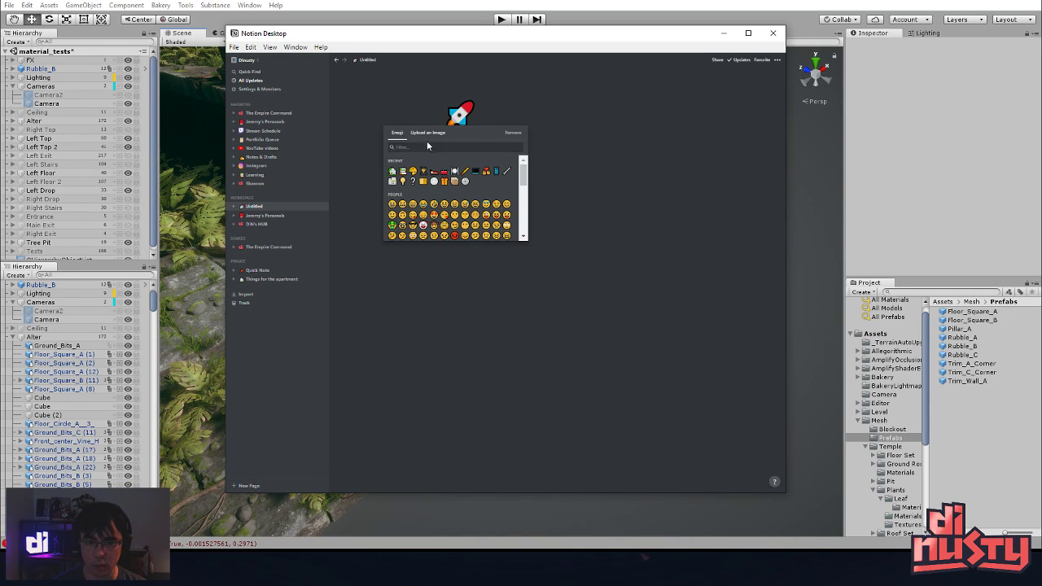
left_click(428, 132)
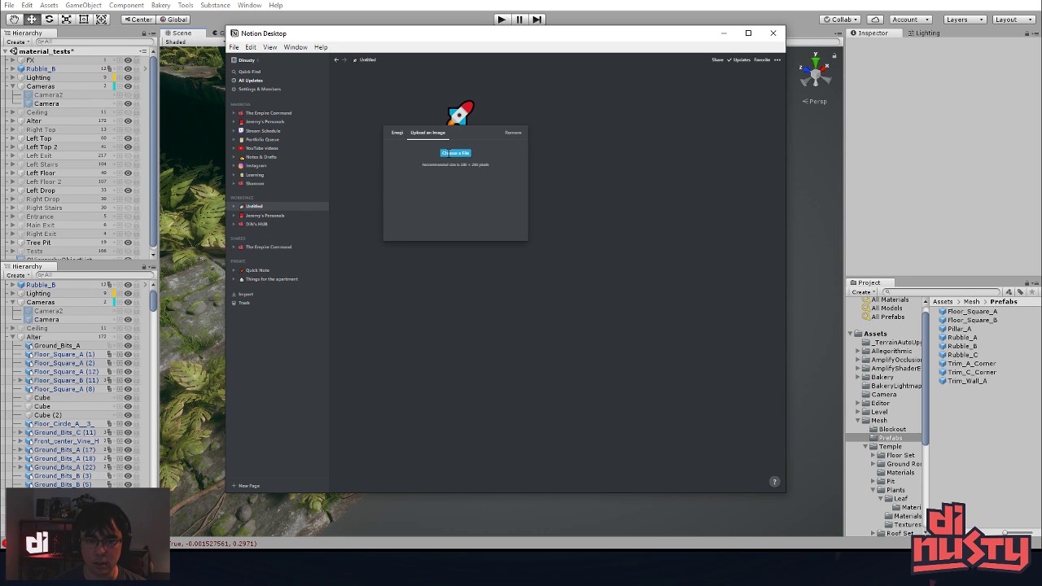
left_click(456, 158)
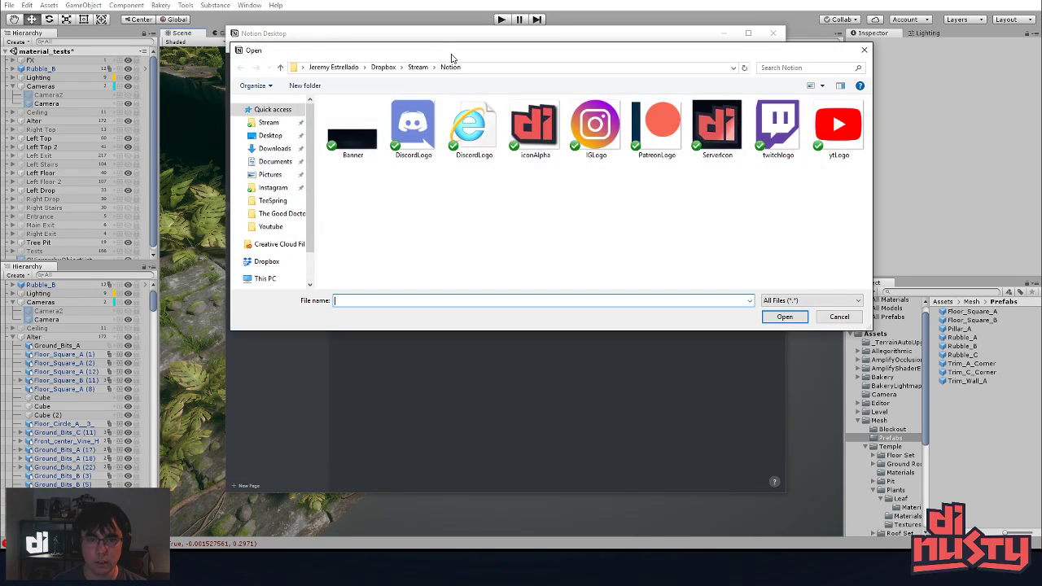
double_click(535, 138)
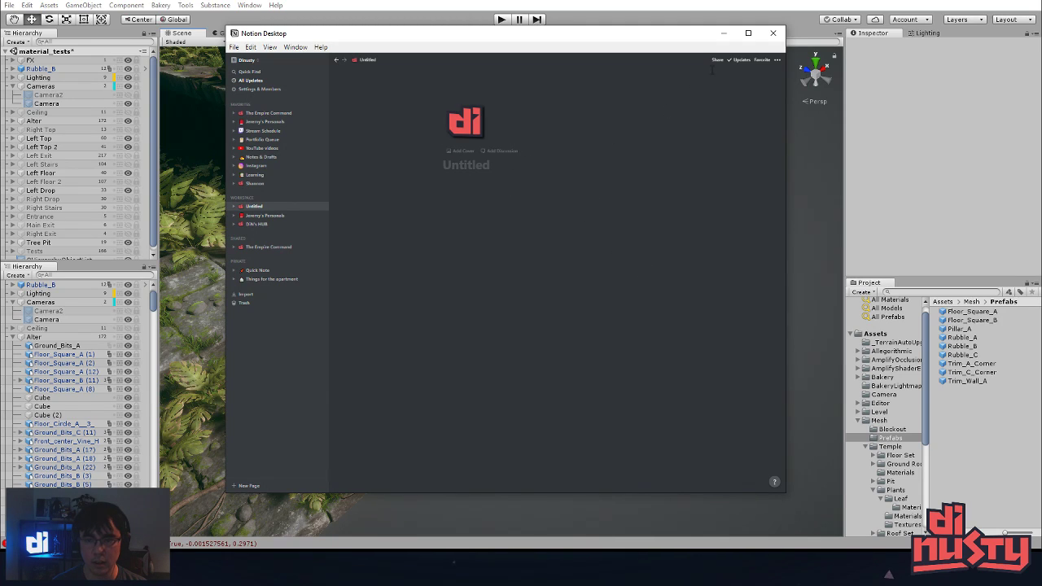
- Add a cover to the new page and replace it with the uploaded dark Banner image
left_click(460, 152)
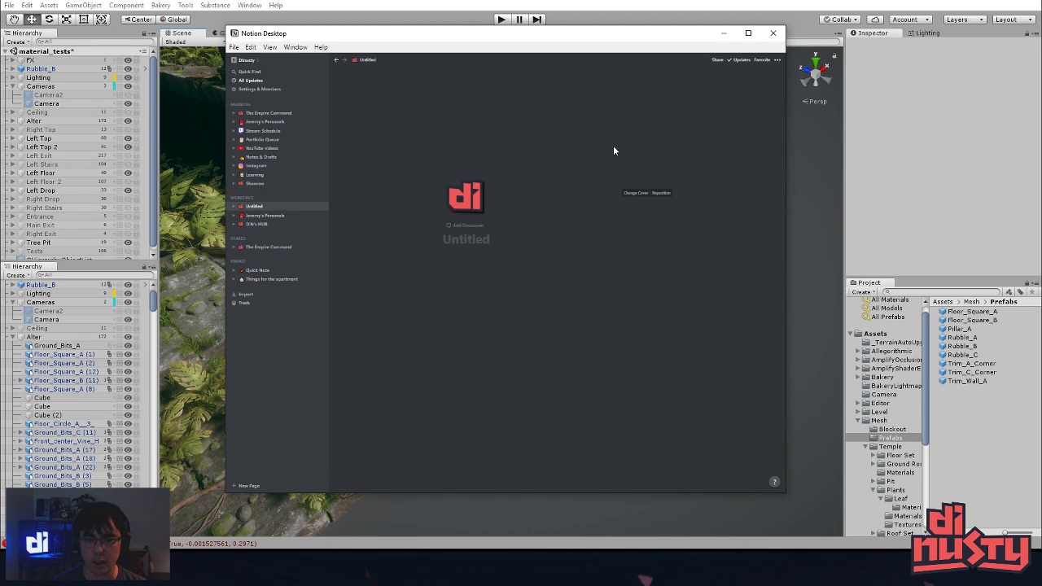
left_click(636, 195)
left_click(603, 206)
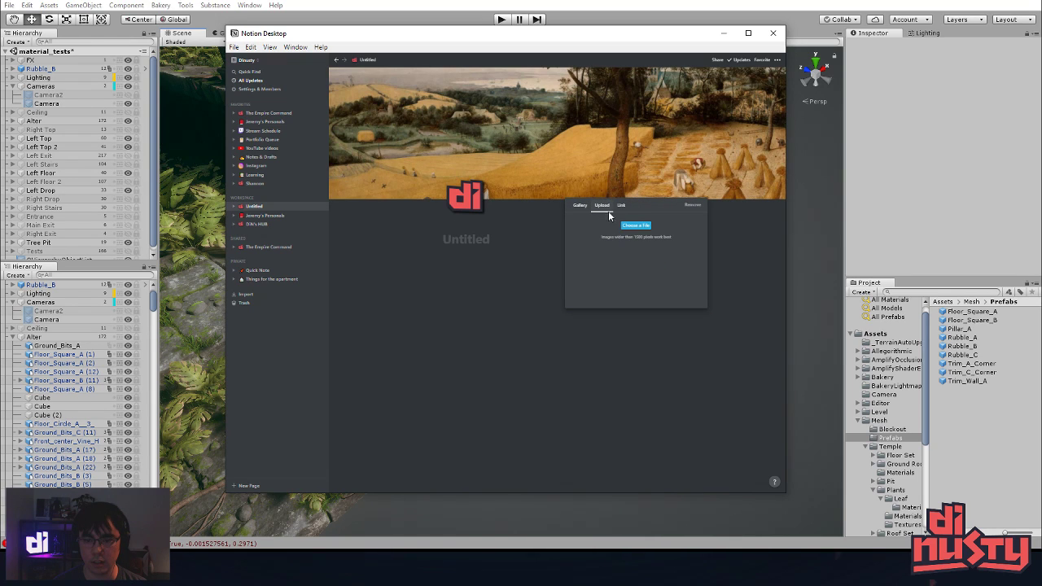
left_click(635, 225)
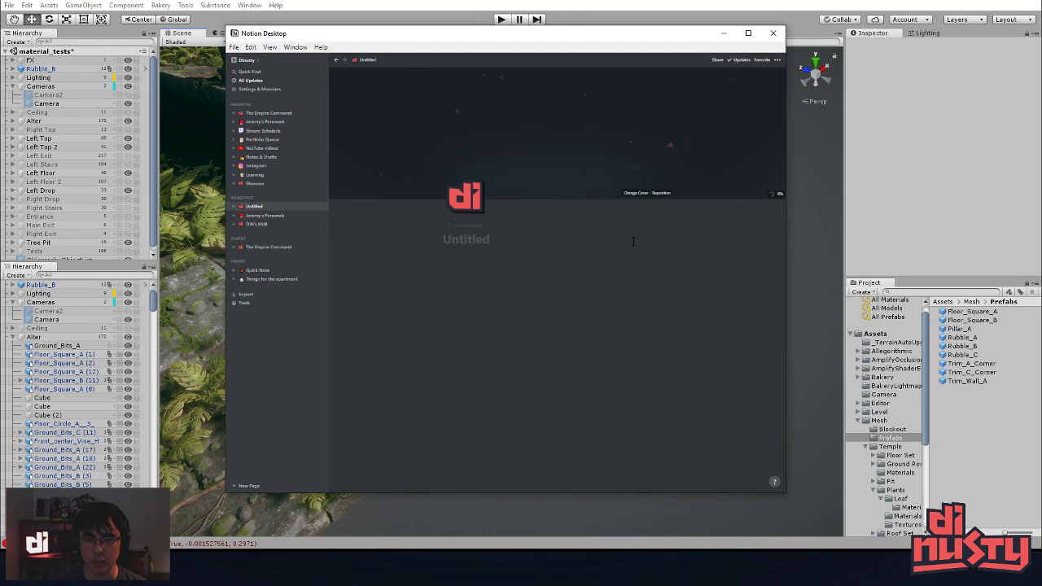
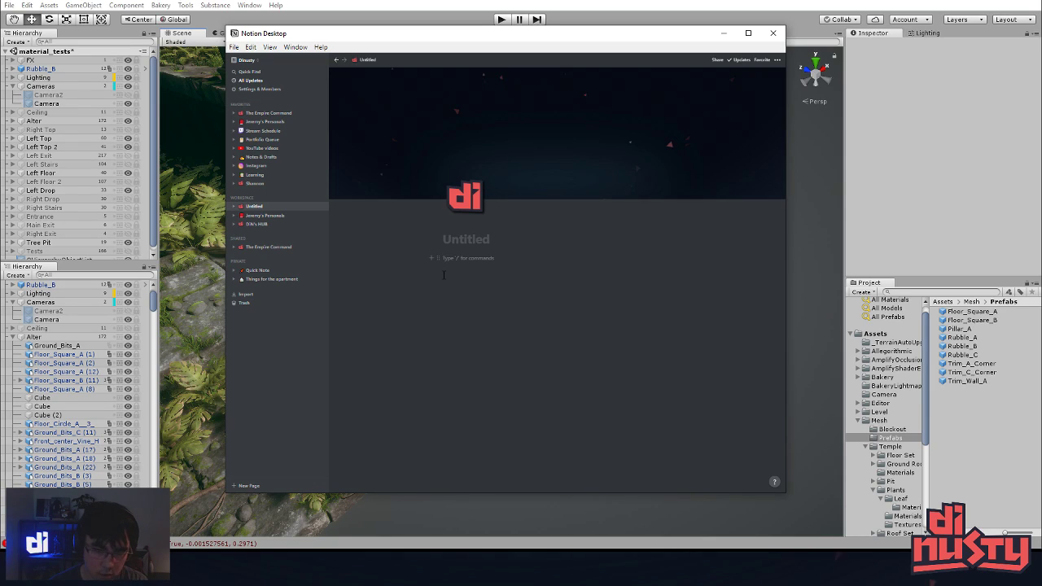
key("ctrl+shift+l")
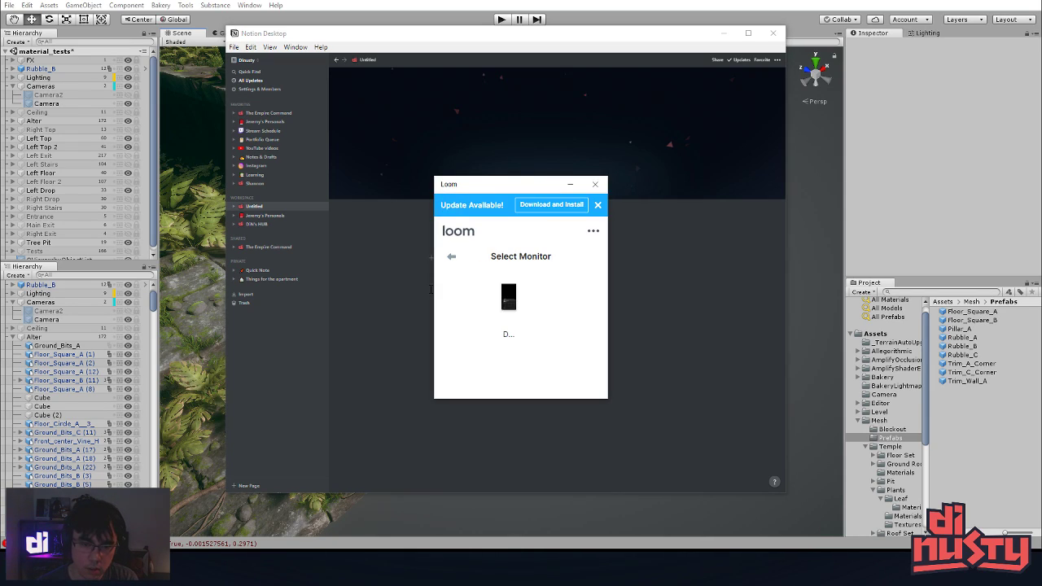
left_click(595, 184)
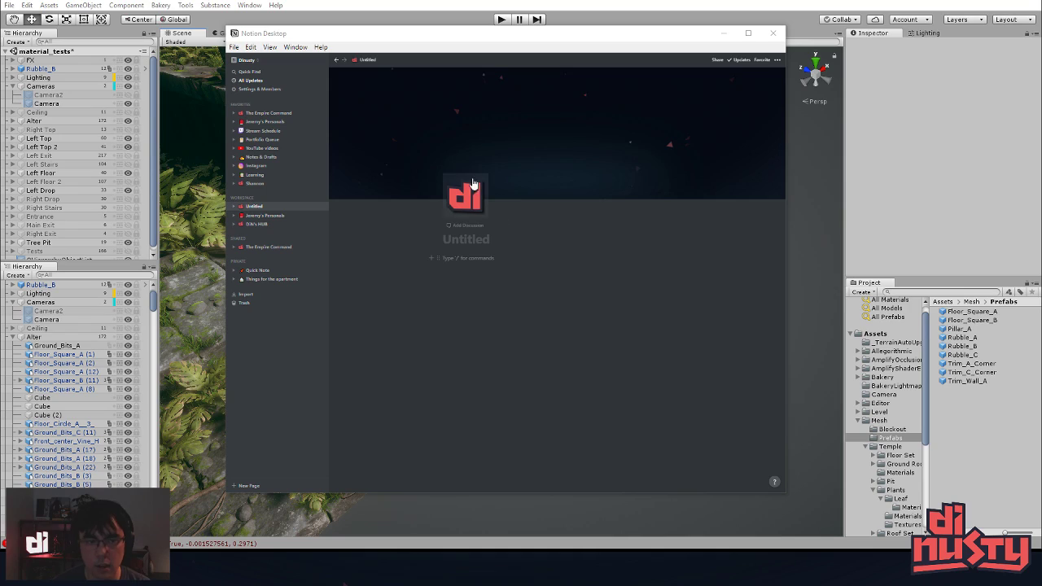
left_click(233, 48)
left_click(299, 47)
left_click(270, 47)
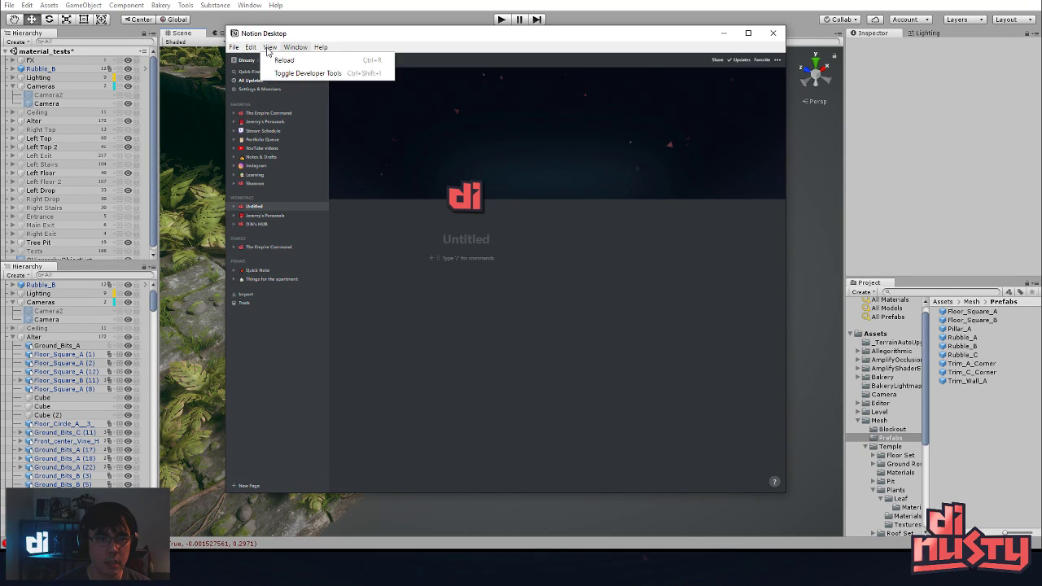
- Switch Notion to light mode and back to dark mode
left_click(255, 61)
left_click(257, 62)
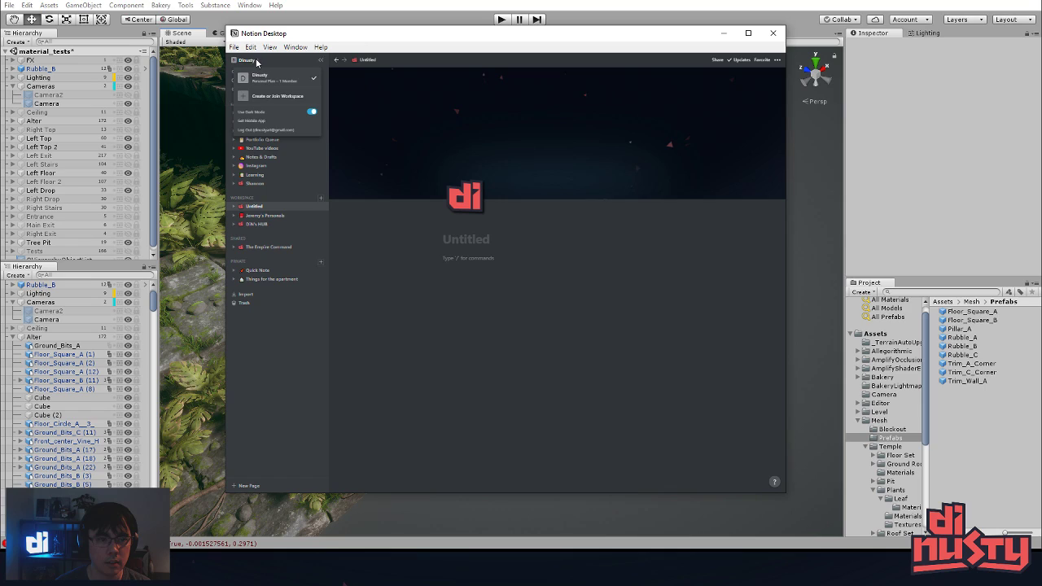
left_click(311, 113)
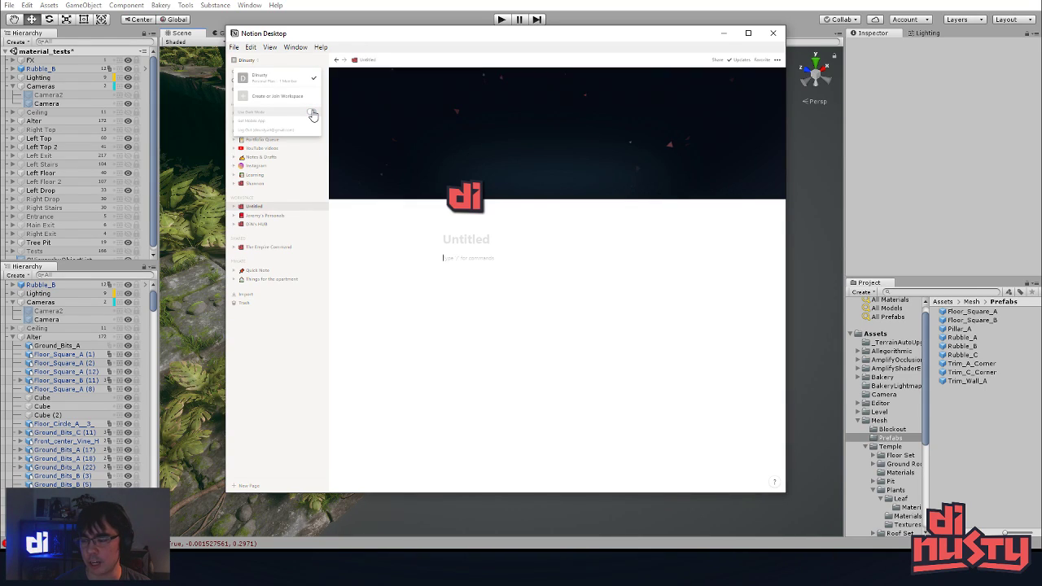
left_click(312, 113)
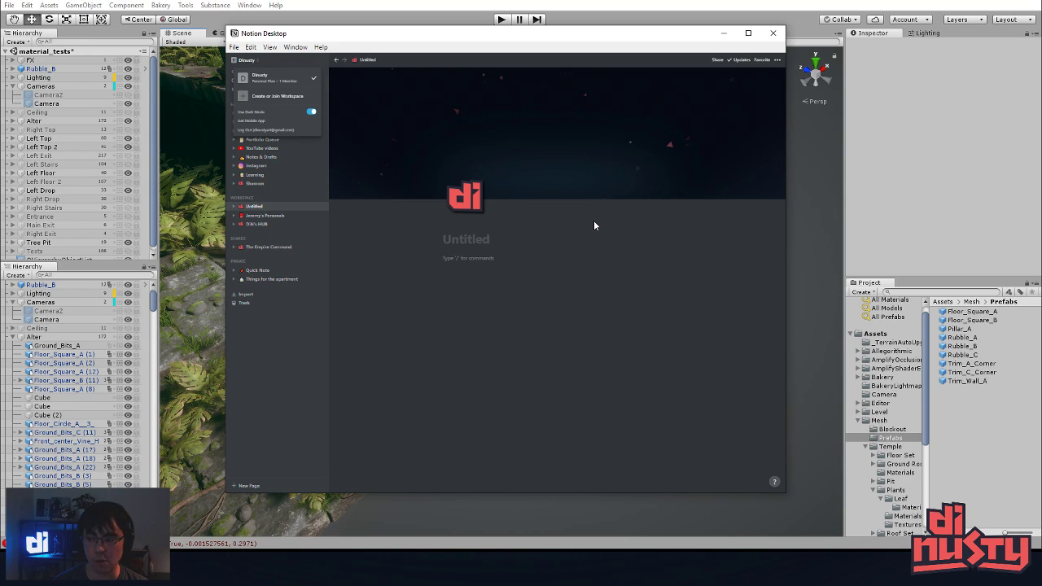
- Close the workspace menu and title the new page "Tracking progress"
left_click(474, 230)
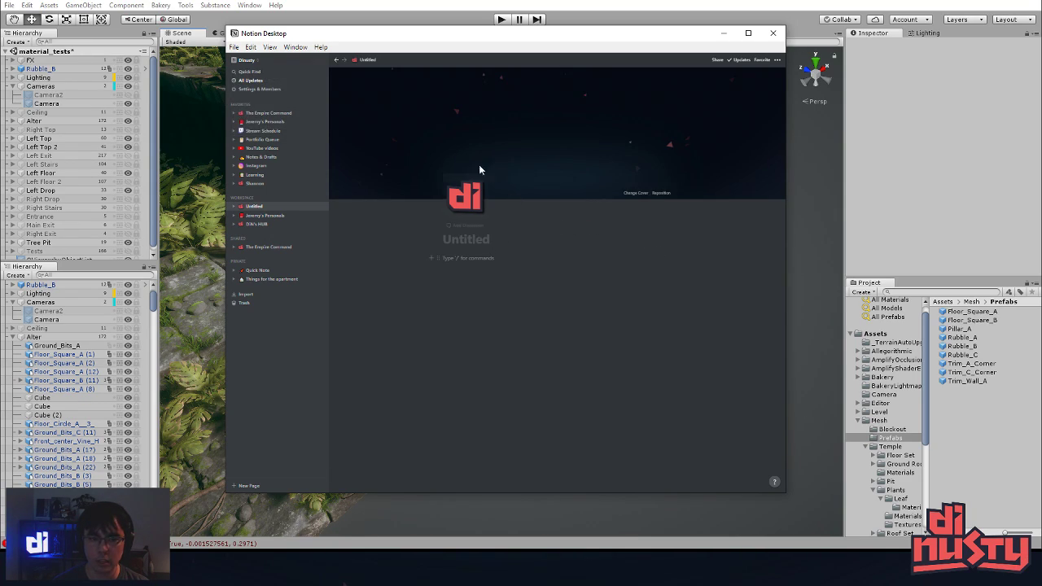
left_click(567, 238)
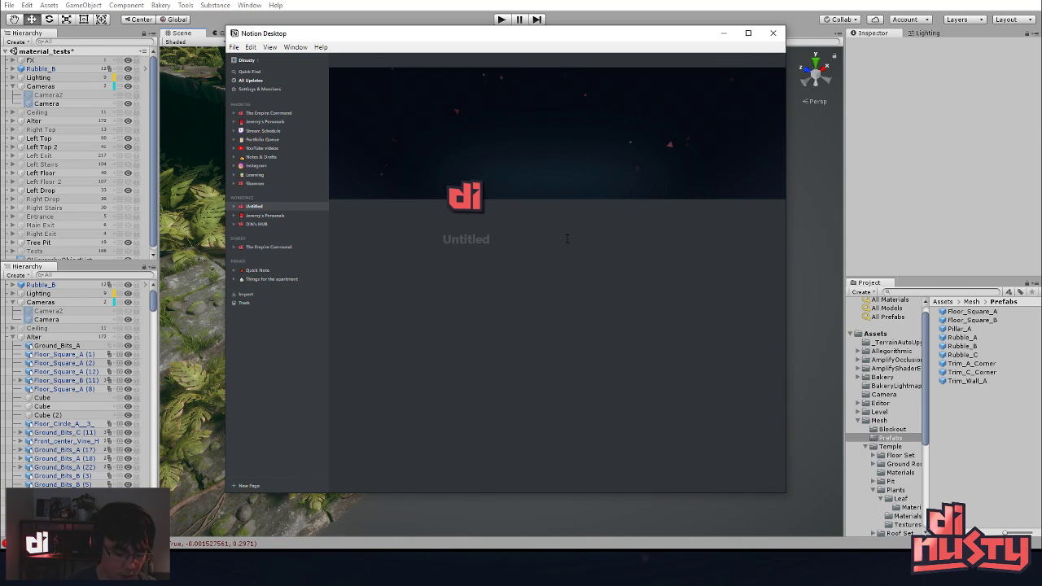
type("Tracking pr")
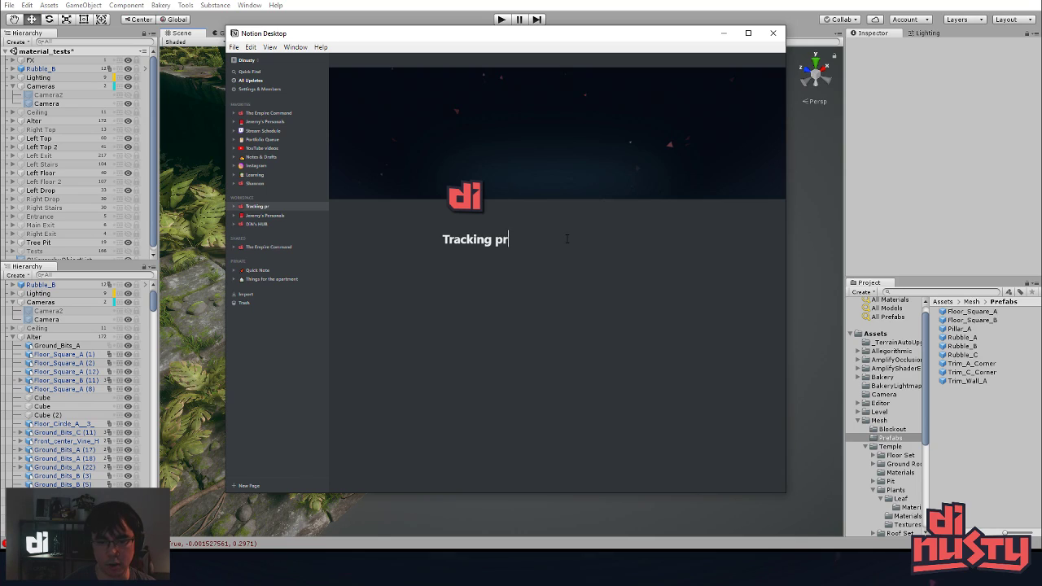
type("ogress")
key("Return")
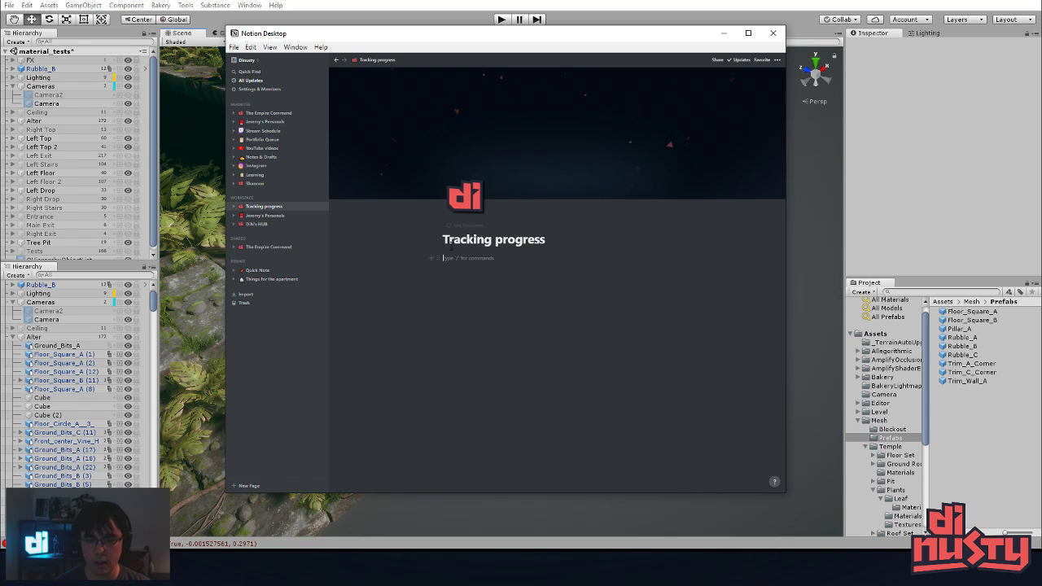
- Fill the body of the Tracking progress page with three short lines of placeholder text
left_click_drag(442, 260, 540, 298)
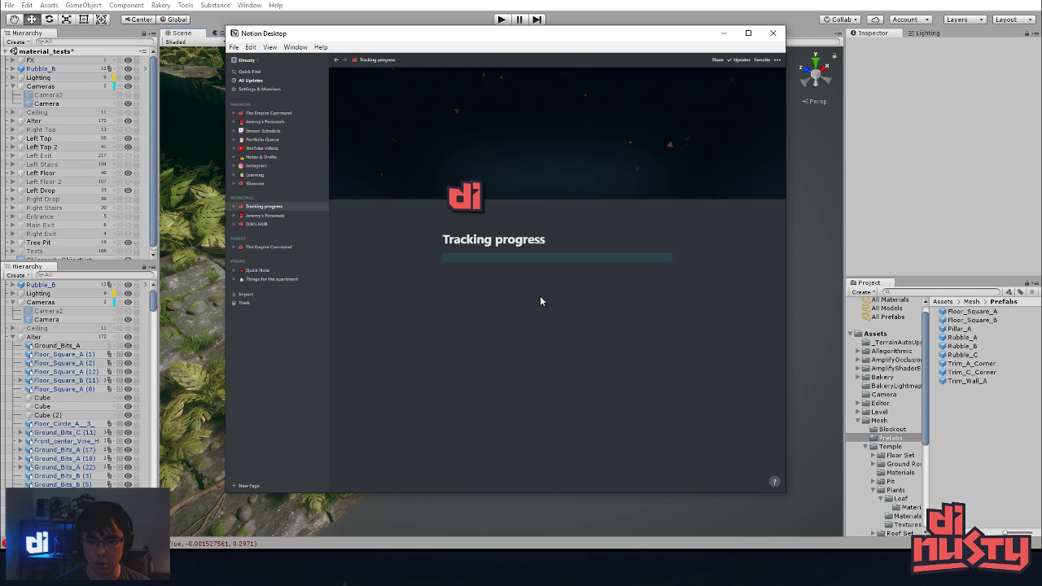
type("asdasdasd")
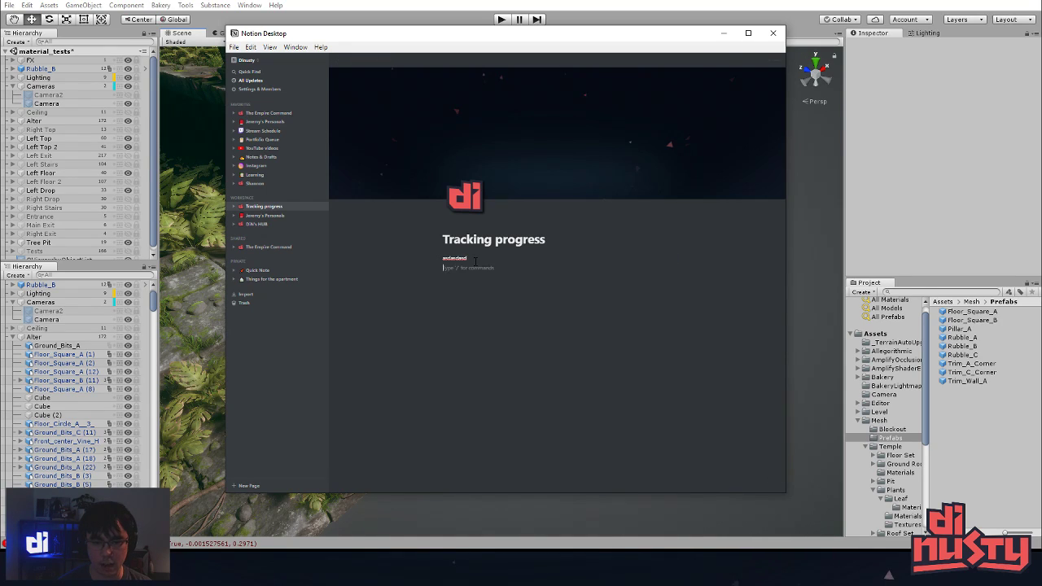
type(" sfdgsdfhdg")
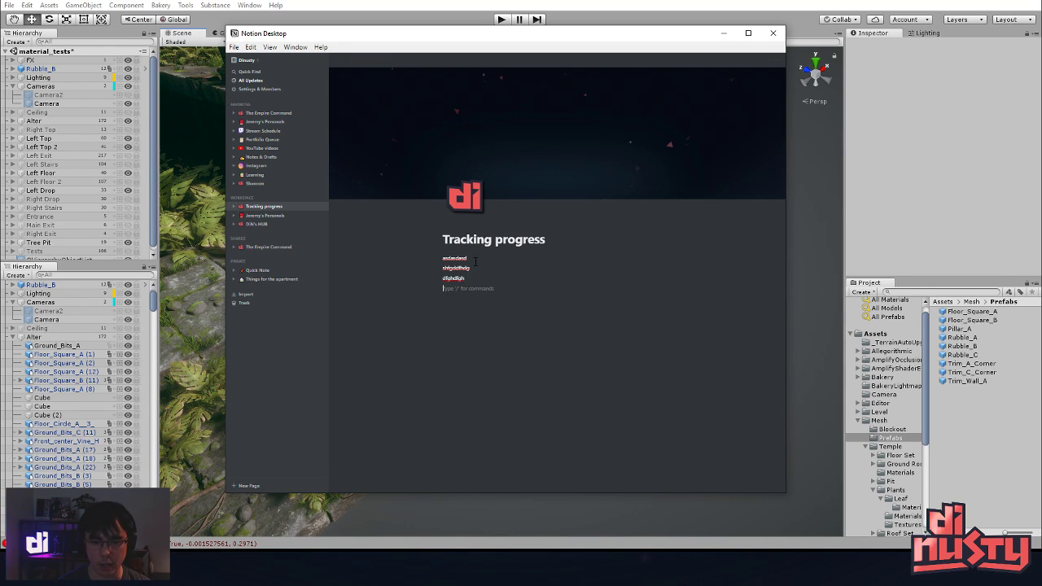
left_click_drag(651, 391, 372, 186)
left_click(460, 312)
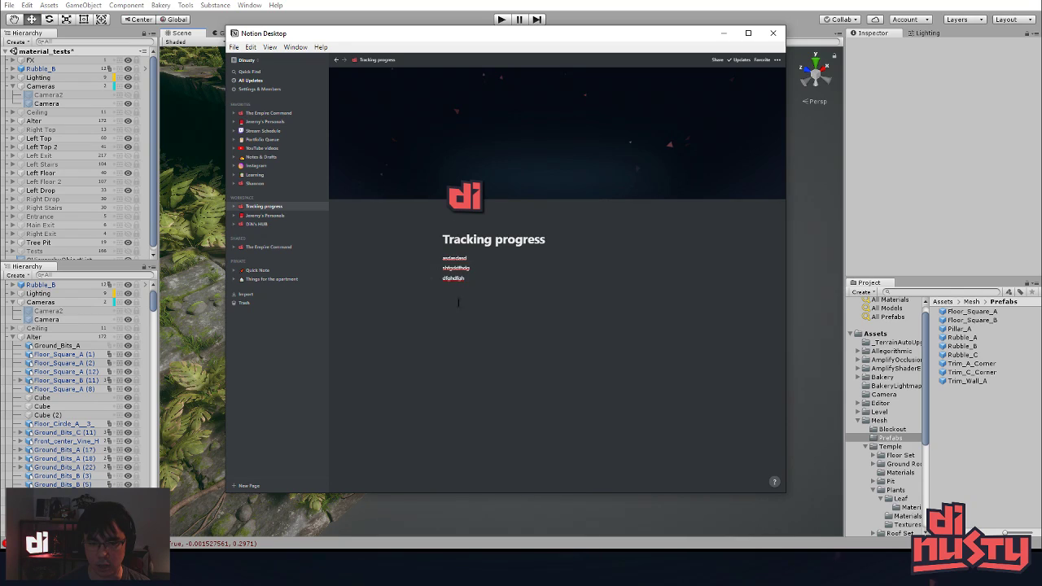
- Move the first placeholder line into a column beside the second, and add copies of the third line below
left_click_drag(438, 257, 675, 265)
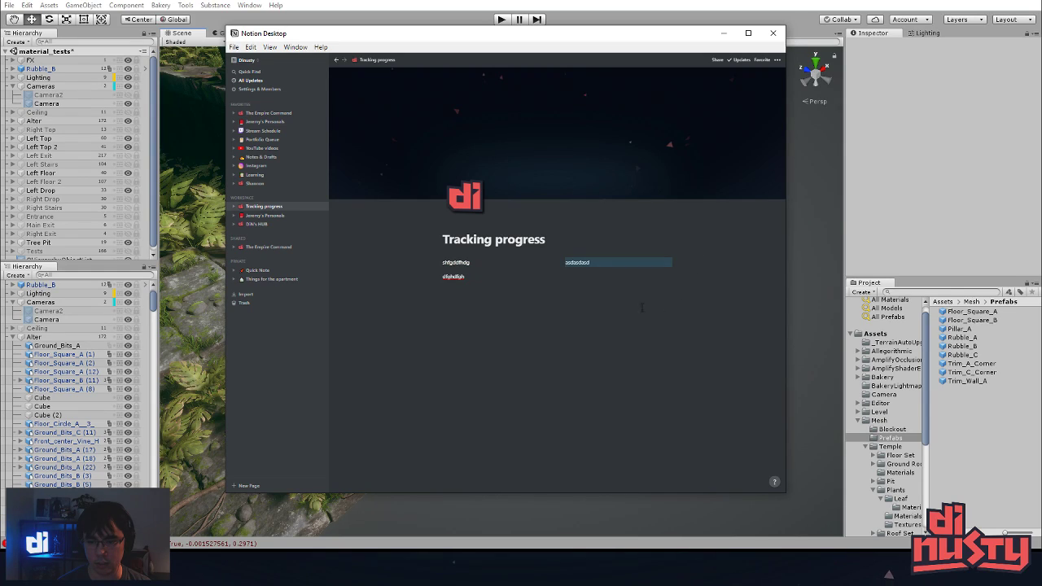
left_click_drag(406, 321, 712, 231)
left_click(442, 276)
mouse_move(439, 303)
left_mouse_down()
mouse_move(437, 332)
mouse_move(440, 321)
left_mouse_up()
left_click(599, 348)
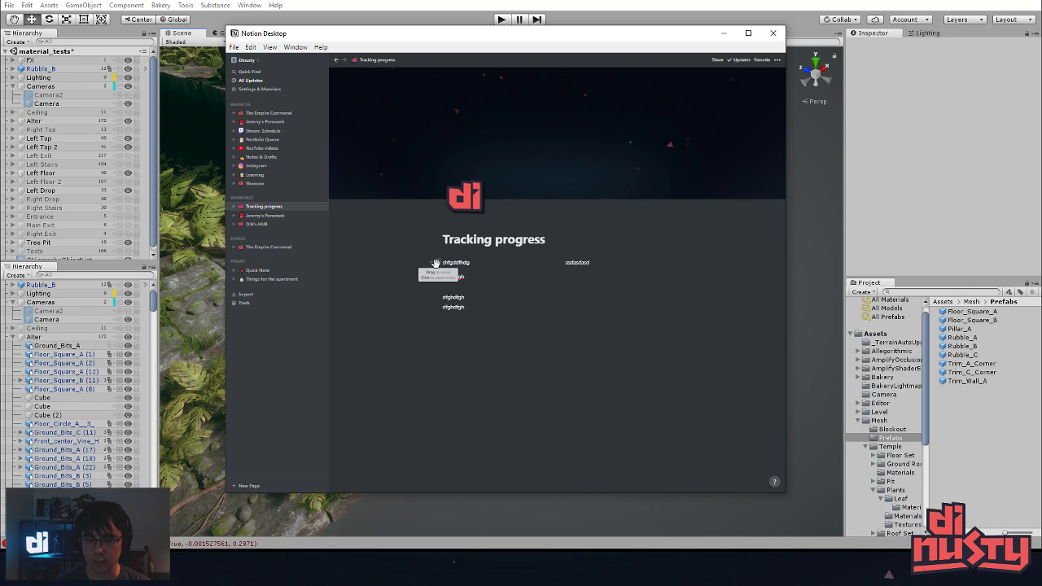
- Delete the lines below the columns and the second column, keeping only one placeholder line
left_click_drag(593, 359, 431, 275)
key("Delete")
left_click_drag(624, 329, 573, 259)
key("Delete")
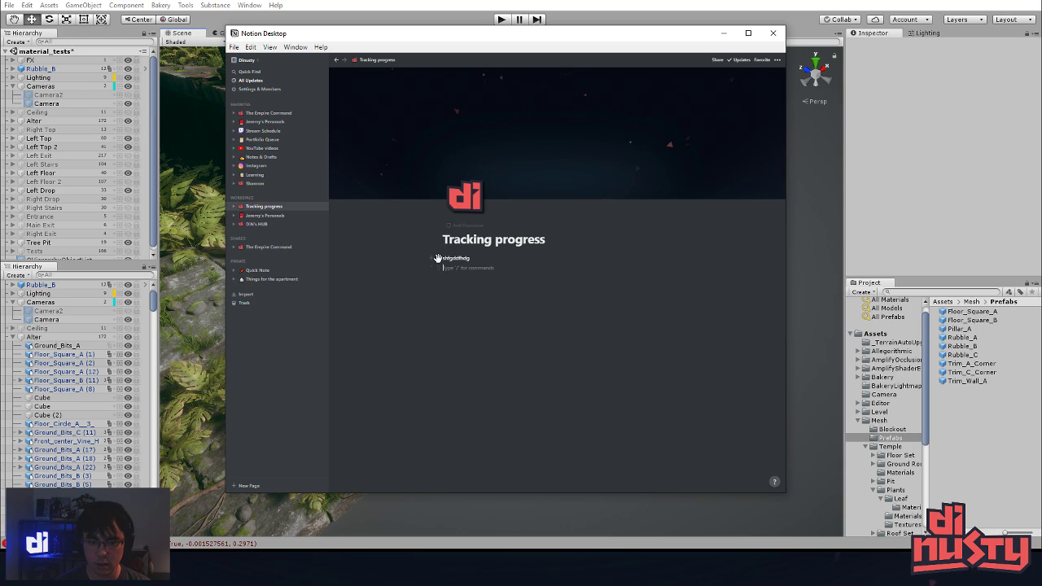
- Replace the remaining placeholder line with the text "Prop 1"
left_click_drag(439, 258, 434, 258)
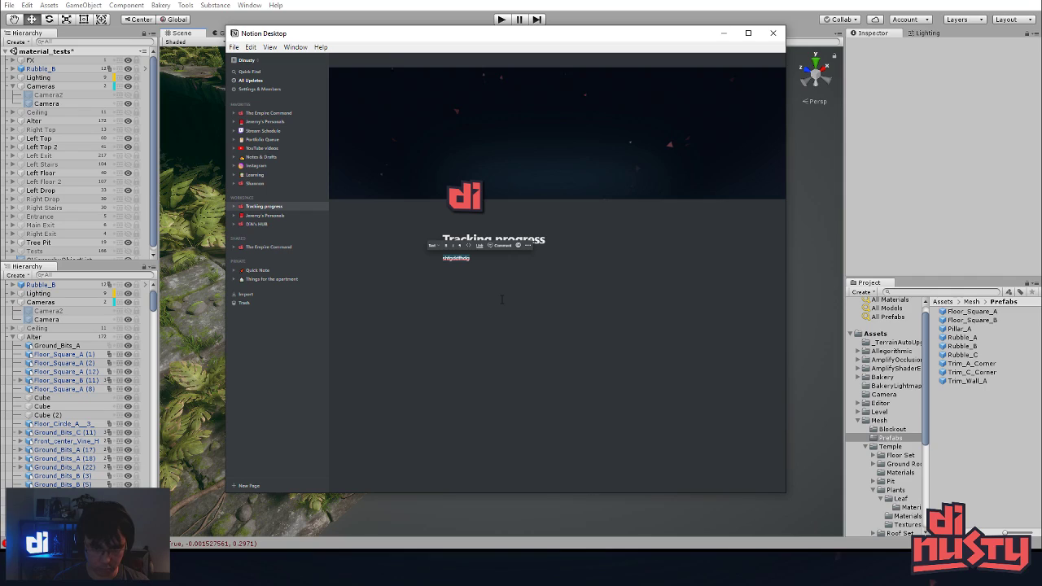
type("Prop 1")
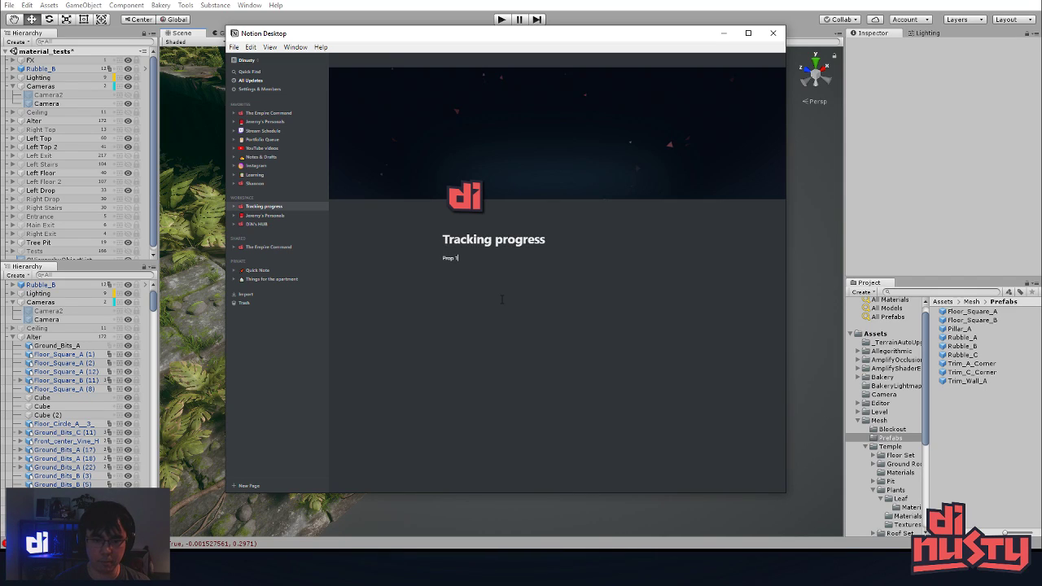
key("Return")
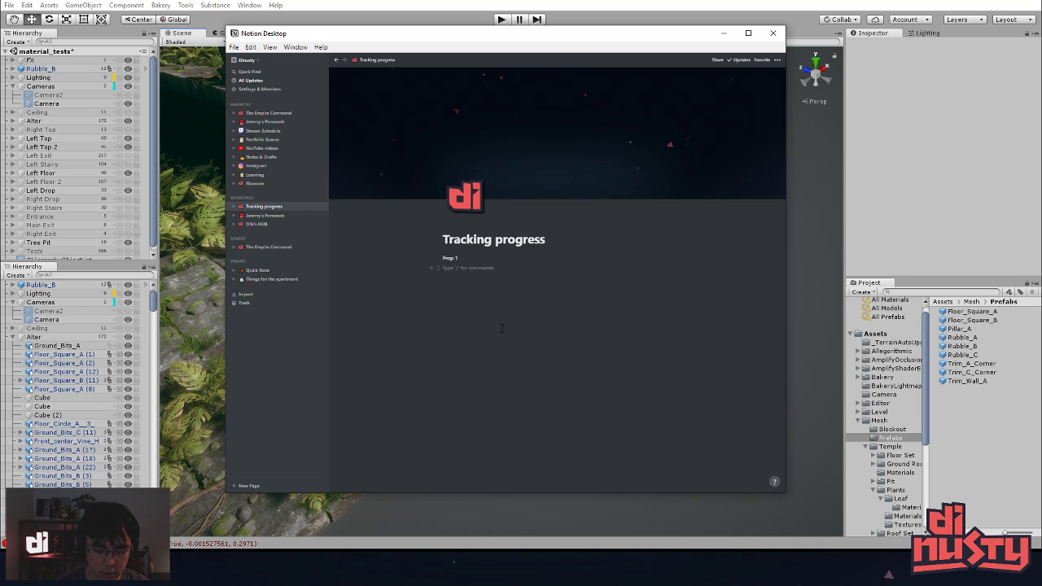
- Enlarge the page text, widen the Notion window and hide the sidebar
key("ctrl+plus")
key("ctrl+plus")
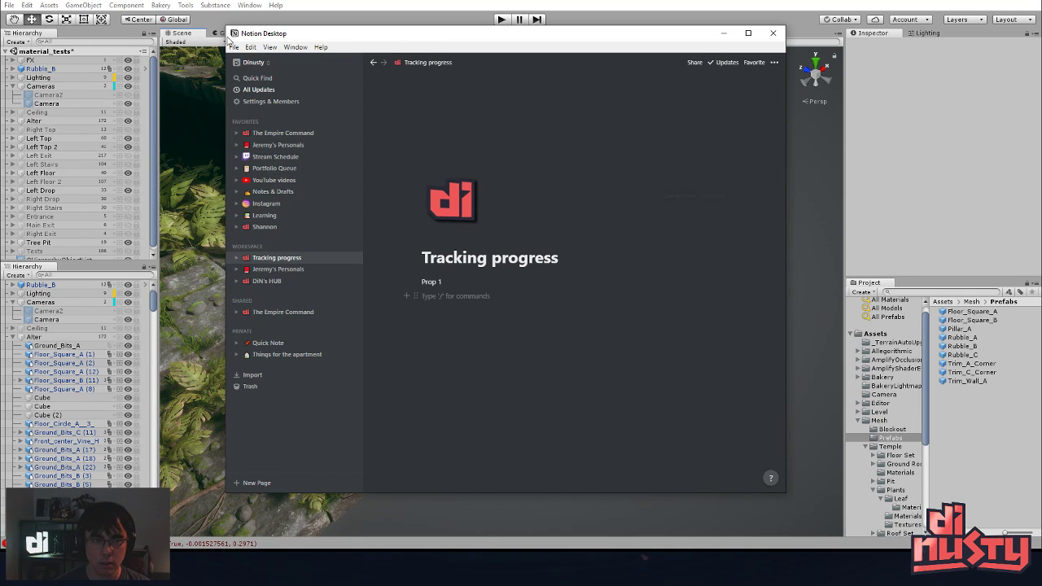
left_click_drag(224, 38, 193, 41)
left_click(320, 69)
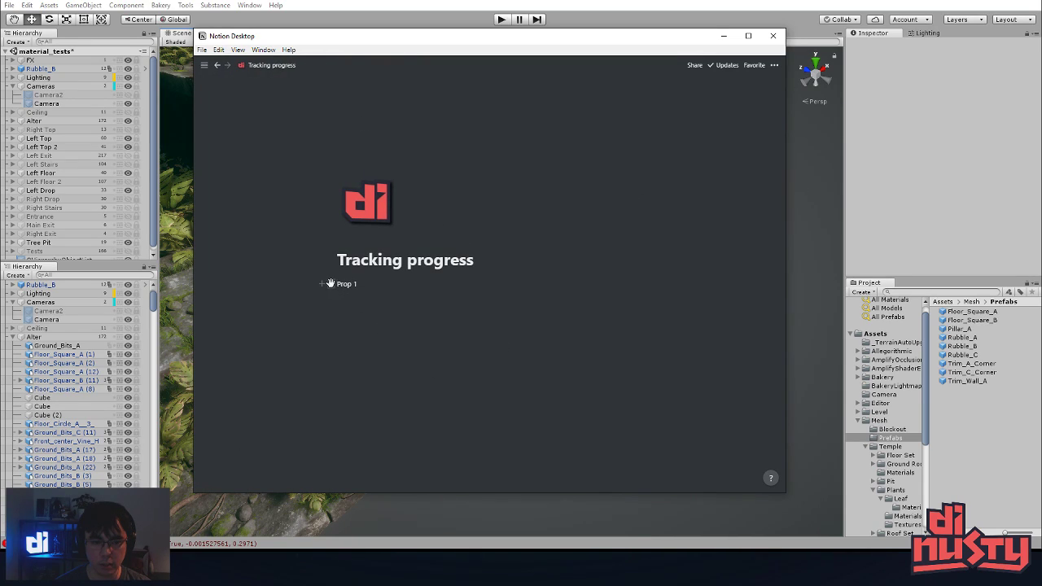
- Turn the Prop 1 line into a Toggle List block
left_click(331, 284)
key("Escape")
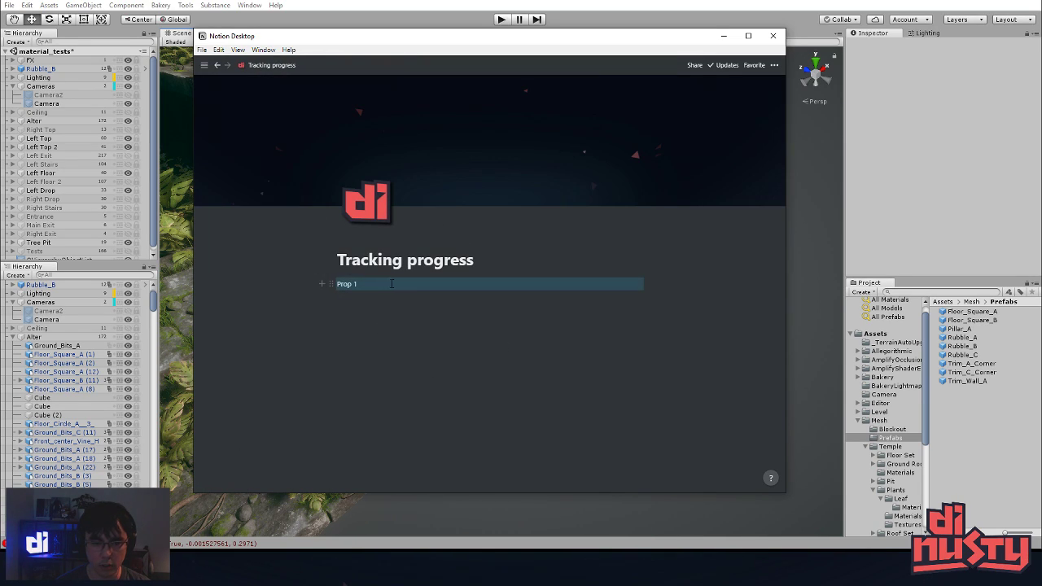
left_click(391, 283)
type("/")
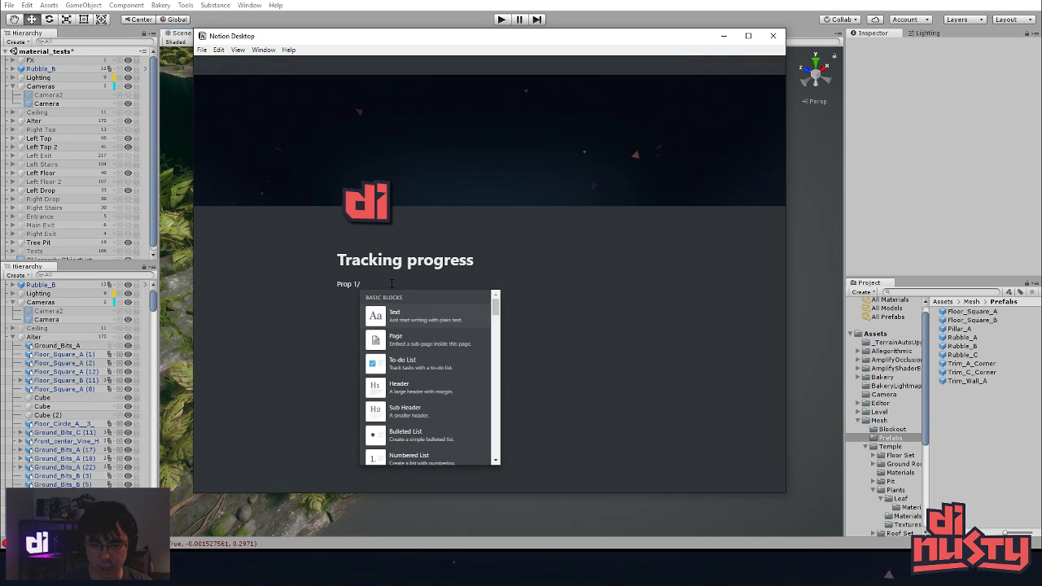
key("Escape")
key("Return")
key("BackSpace")
left_click(330, 283)
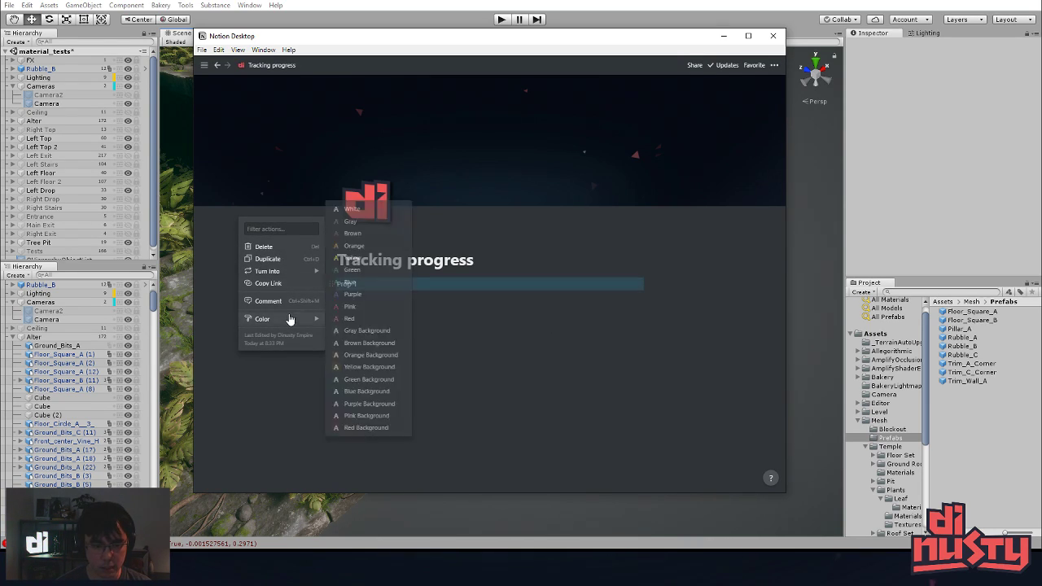
mouse_move(293, 278)
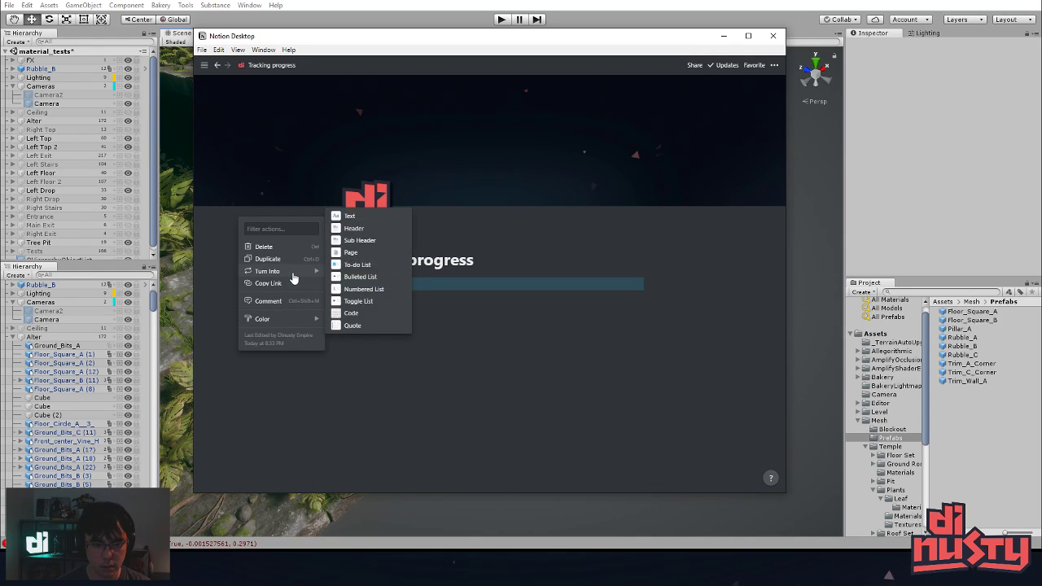
left_click(370, 301)
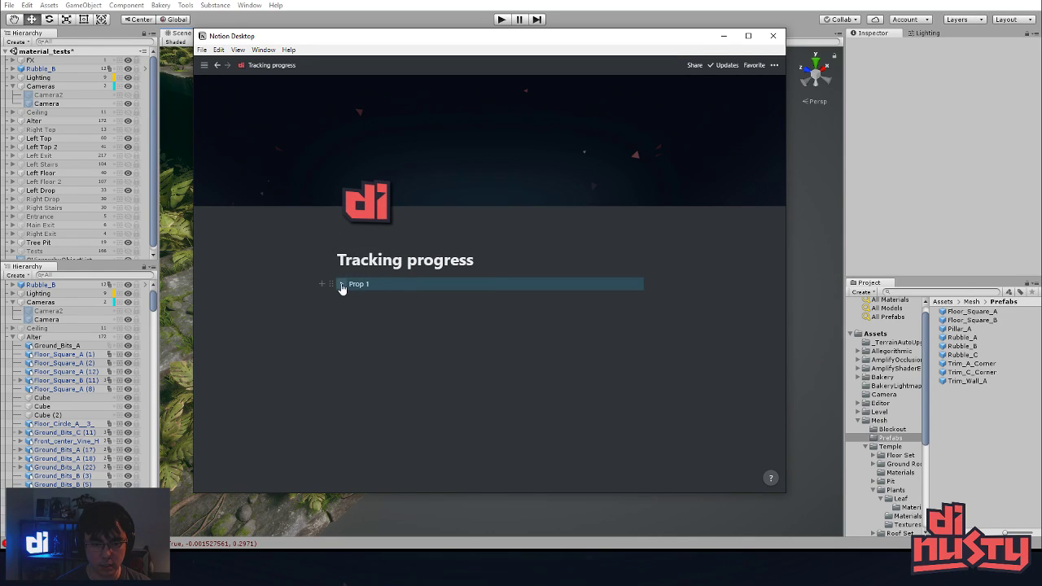
- Expand the Prop 1 toggle and add the lines 1, 2, 3 and 4 inside it
left_click(342, 285)
left_click(402, 301)
type("1")
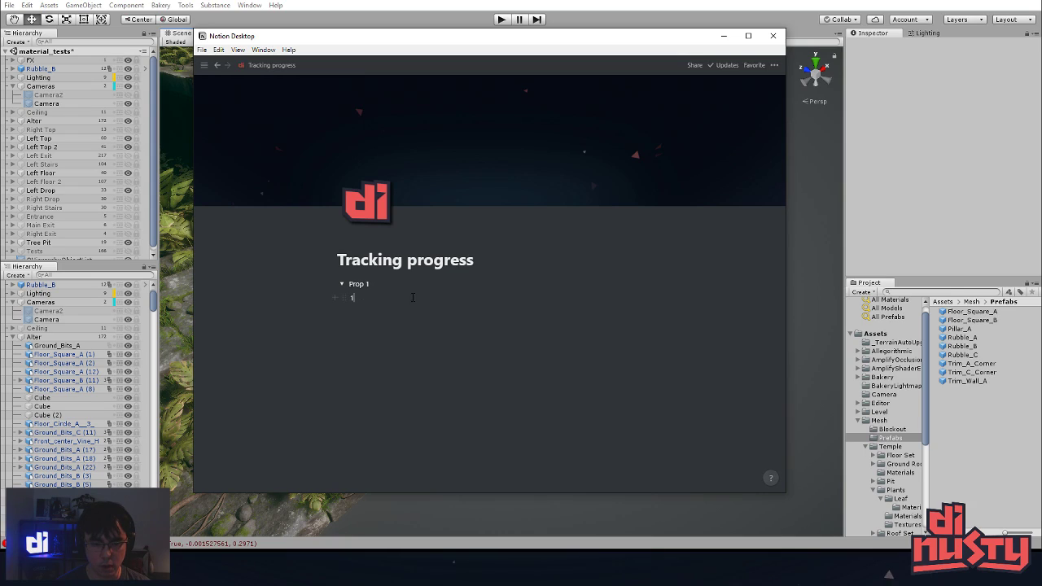
key("Return")
type("2")
key("Return")
type("3")
key("Return")
type("4")
key("Return")
key("Return")
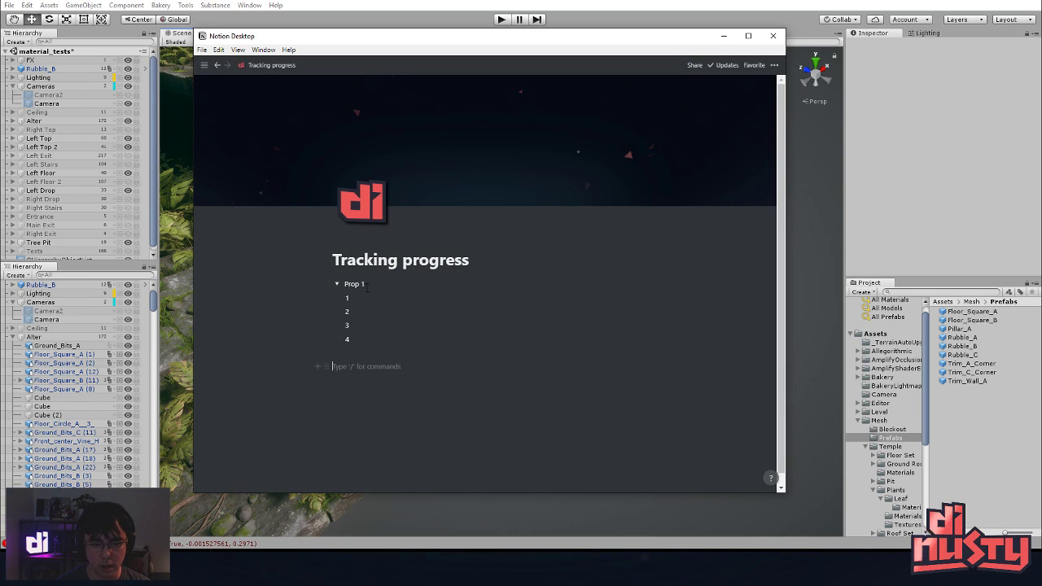
- Collapse and expand the Prop 1 toggle, and set its text colour to Blue
left_click(337, 283)
left_click(337, 283)
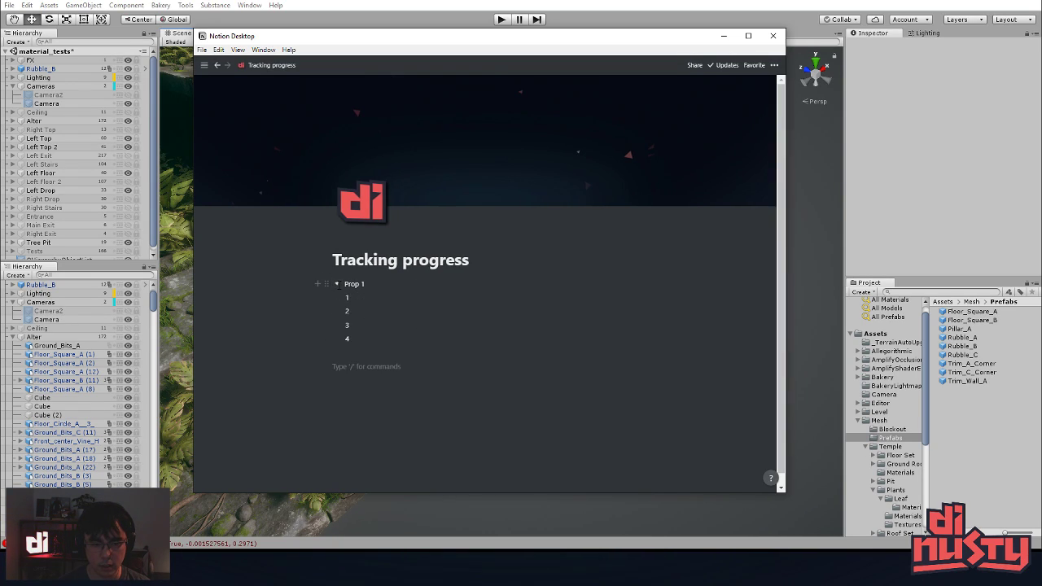
left_click(326, 283)
mouse_move(284, 322)
left_click(346, 281)
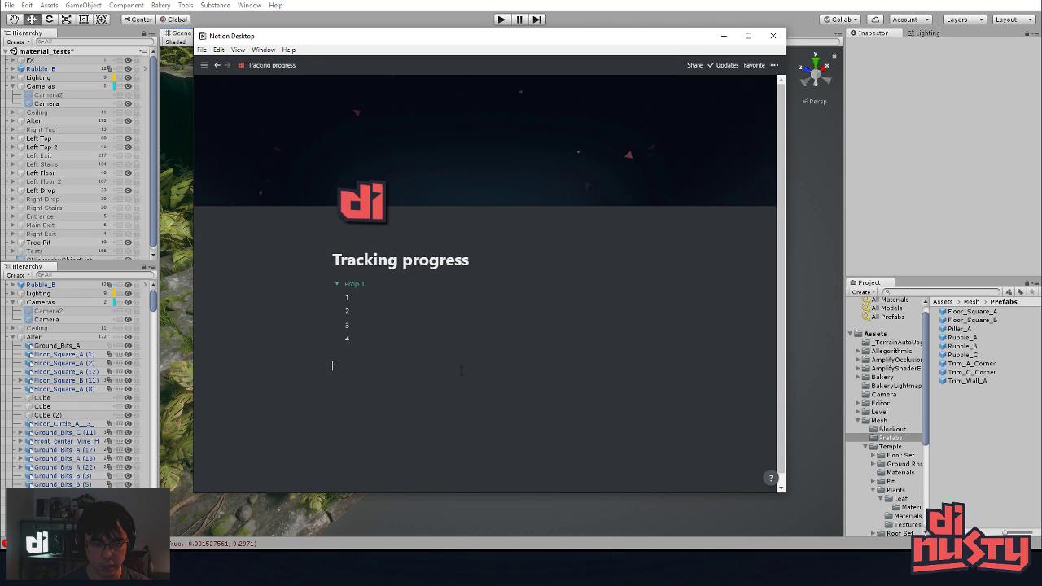
- Give the Prop 1 toggle a Blue Background, and collapse and expand it to show the effect
left_click(325, 282)
mouse_move(268, 319)
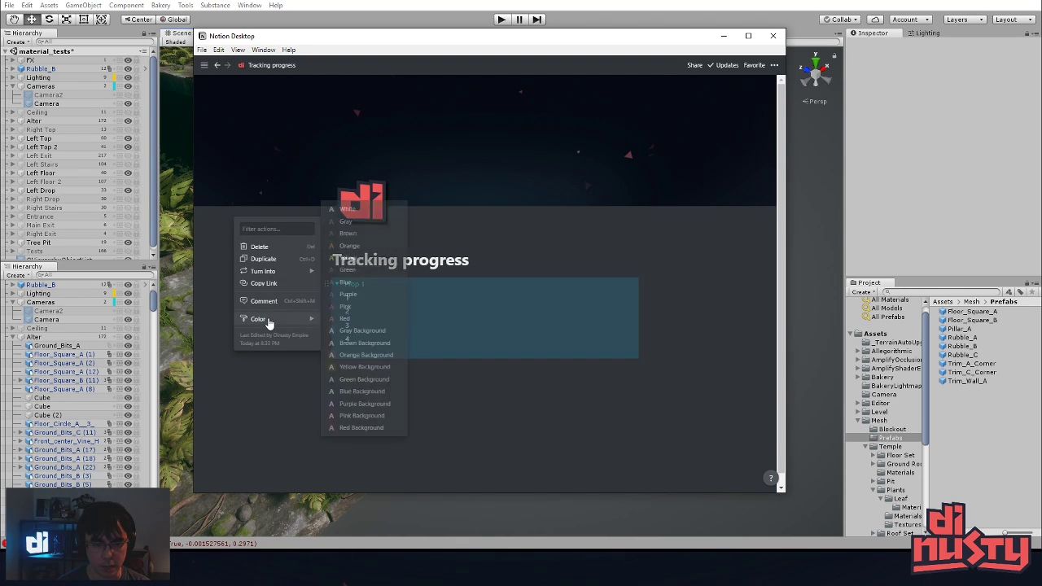
left_click(356, 391)
left_click(337, 284)
left_click(337, 284)
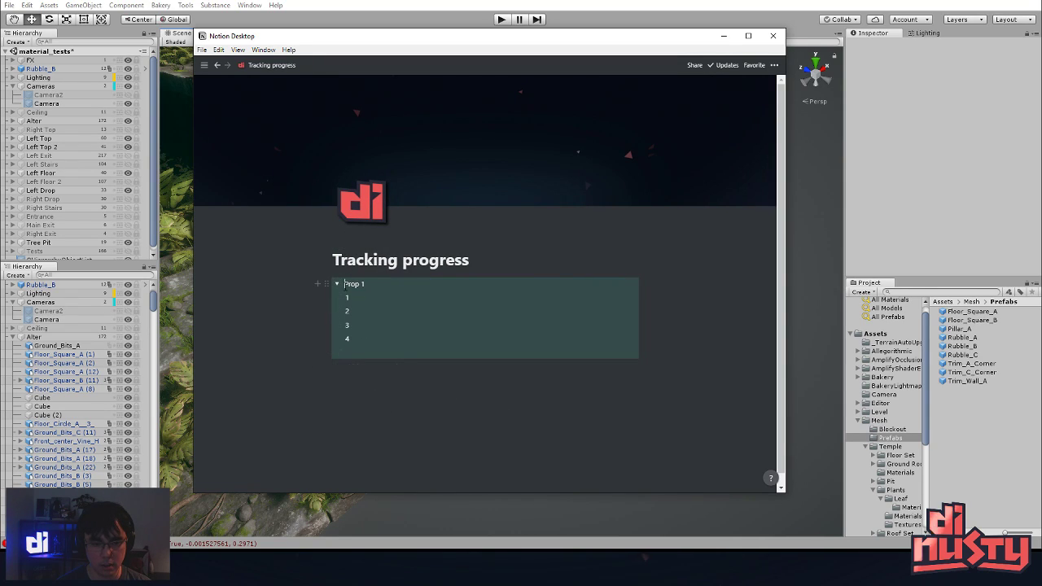
left_click(336, 284)
left_click(341, 286)
- Delete lines 1 to 4 from the Prop 1 toggle, and undo the removal of the toggle itself
left_click_drag(400, 342, 350, 296)
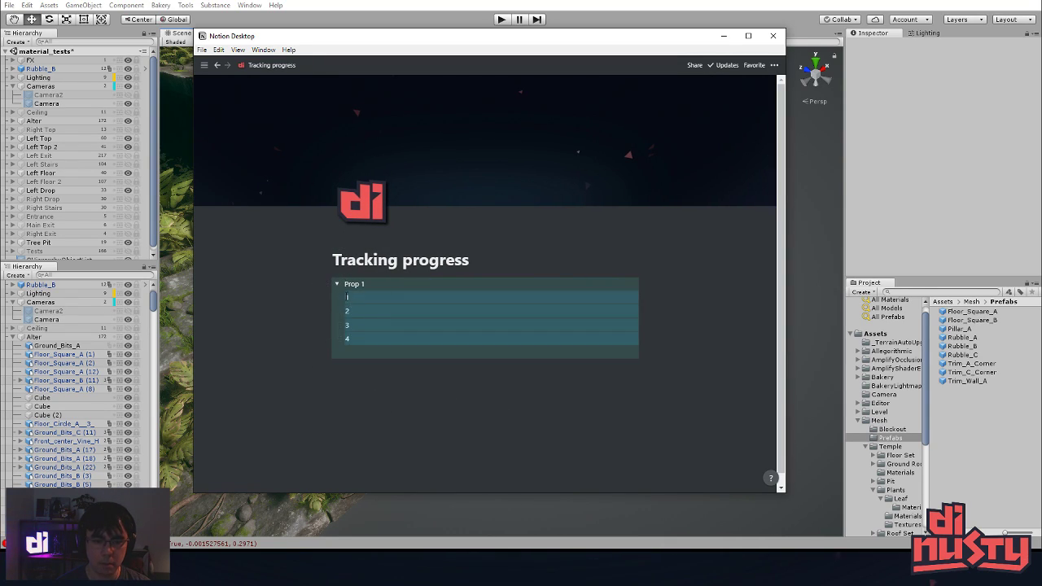
key("BackSpace")
left_click_drag(351, 352, 317, 309)
key("BackSpace")
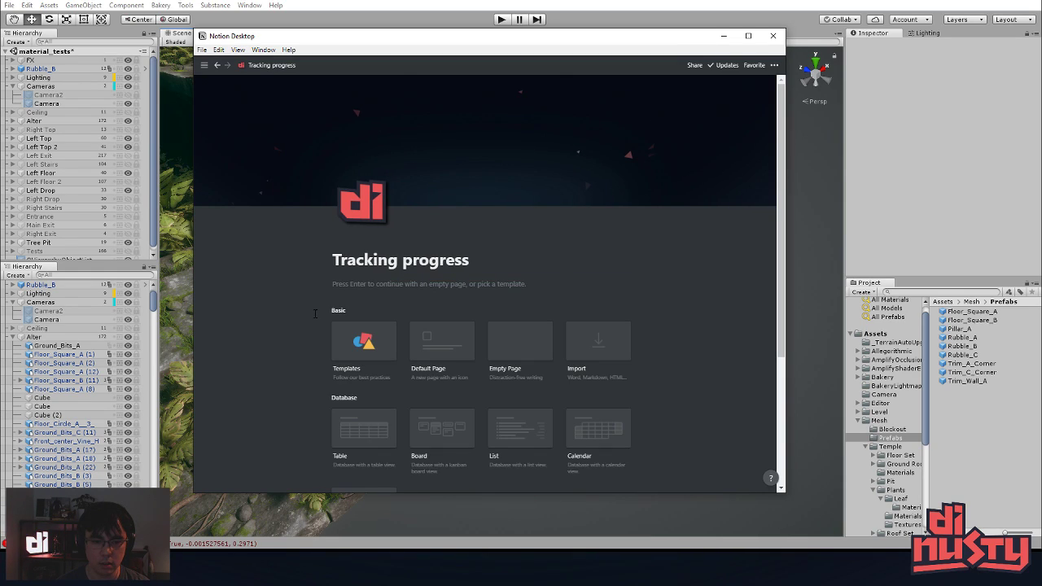
key("ctrl+z")
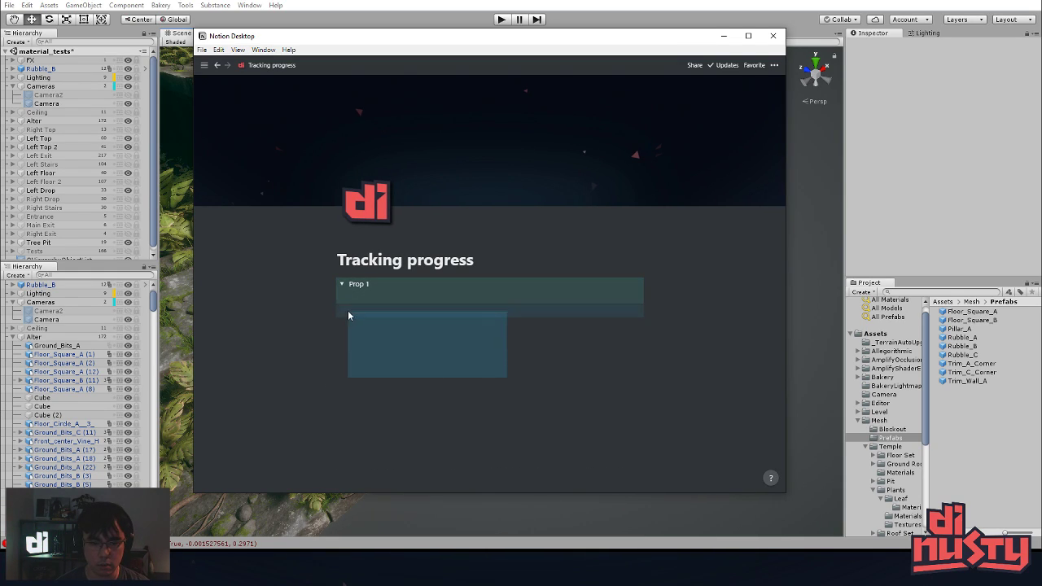
- Look through the block types the Prop 1 toggle can be turned into, and return to its text
left_click(331, 284)
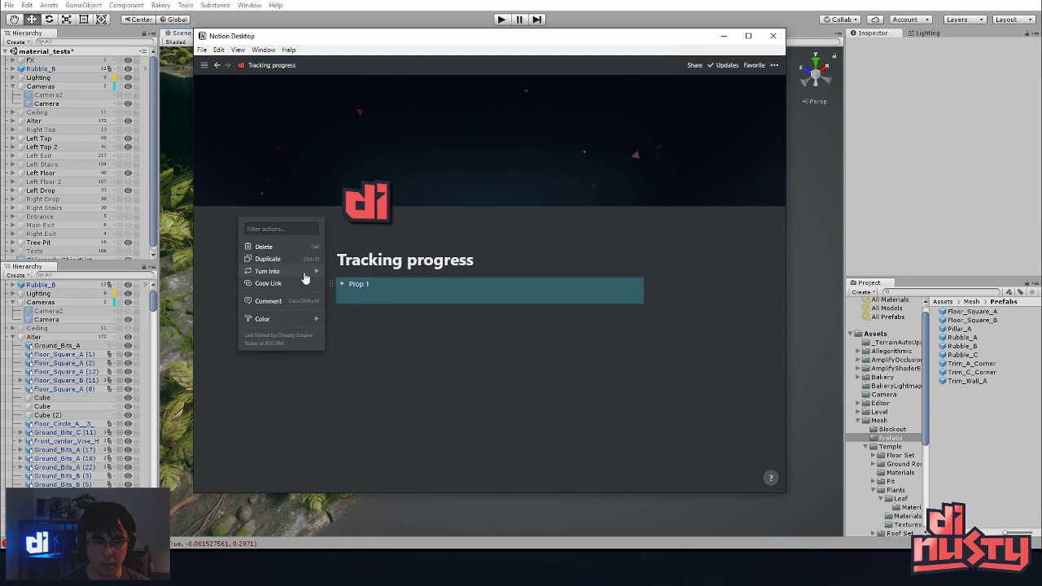
mouse_move(305, 273)
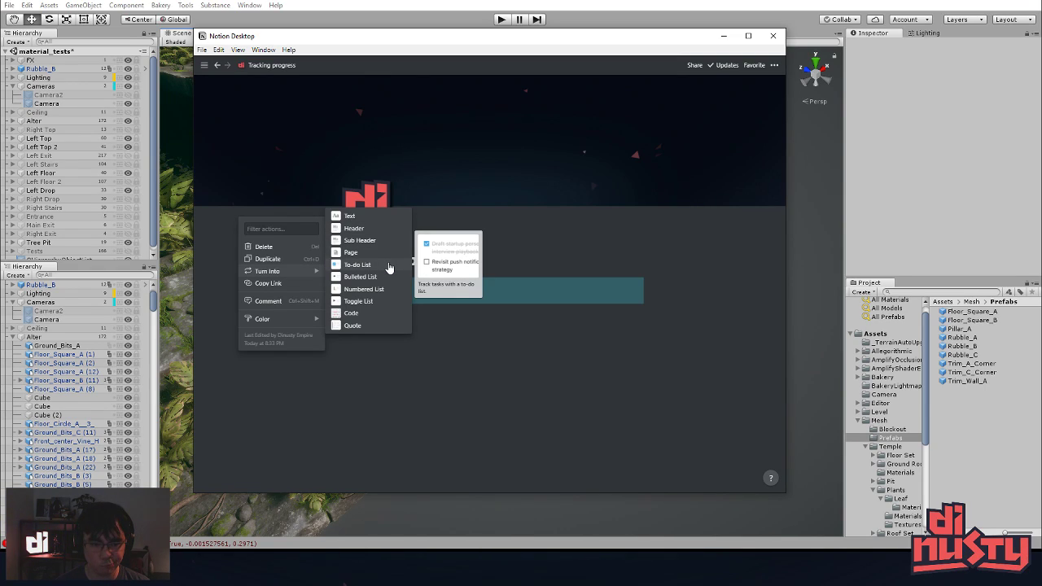
left_click(418, 282)
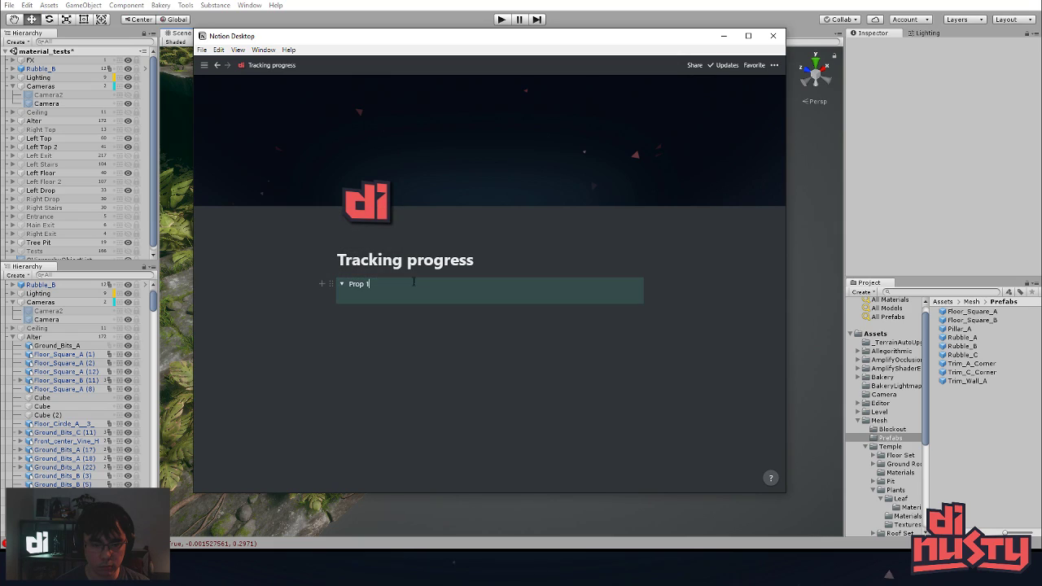
- Insert an inline kanban board below the Prop 1 toggle
type("/")
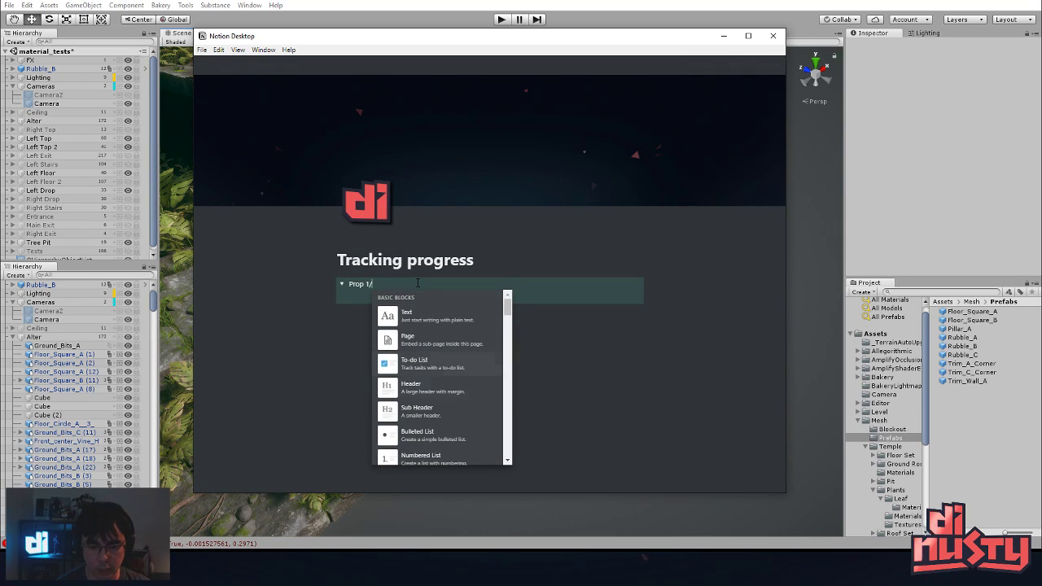
key("Down")
key("Down")
key("Down")
key("Down")
key("Down")
key("Down")
key("Down")
key("Down")
key("Down")
key("Down")
key("Down")
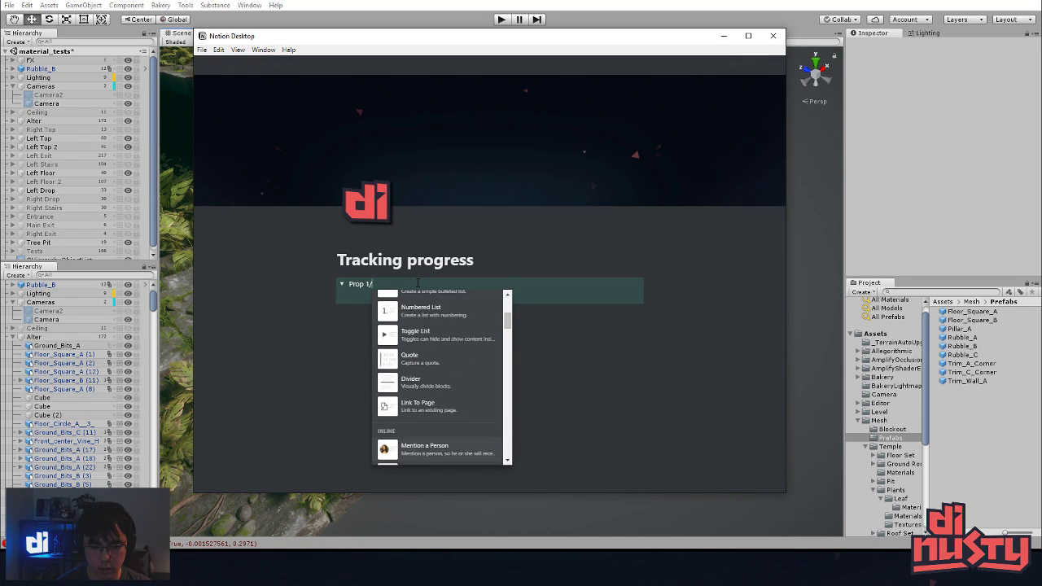
key("Down")
key("Down")
key("Down")
key("Down")
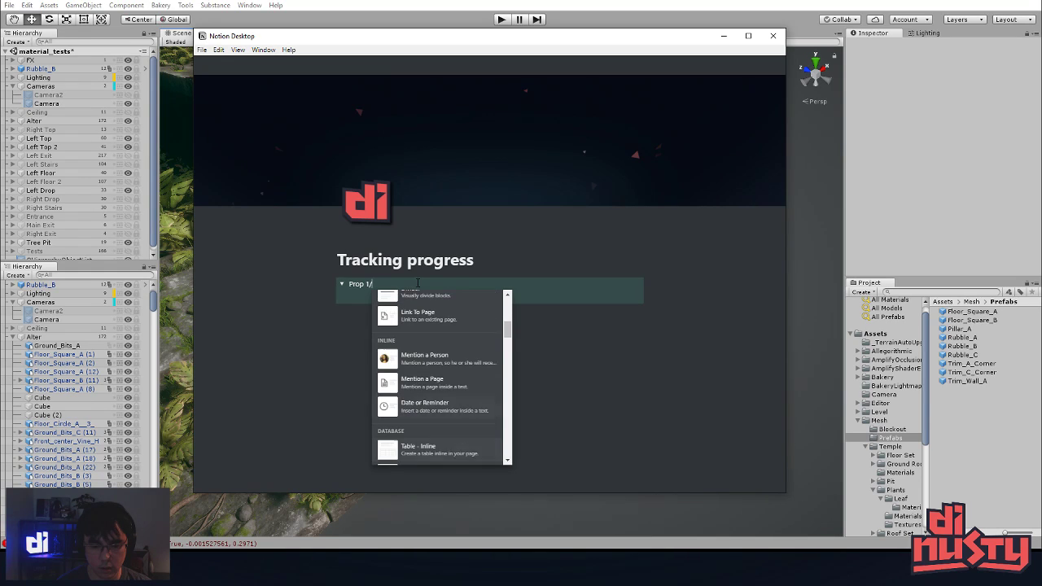
key("Down")
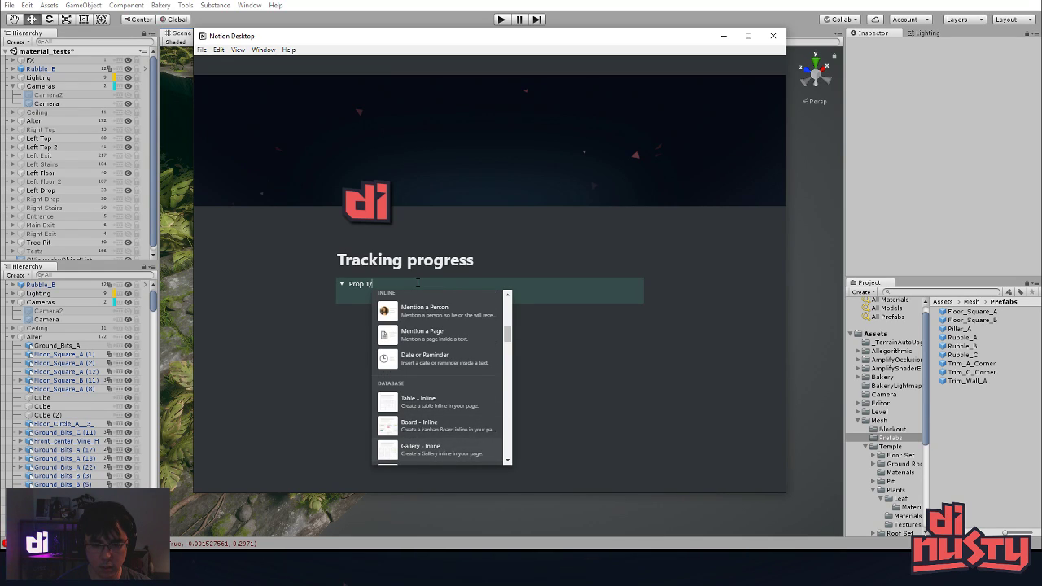
key("Return")
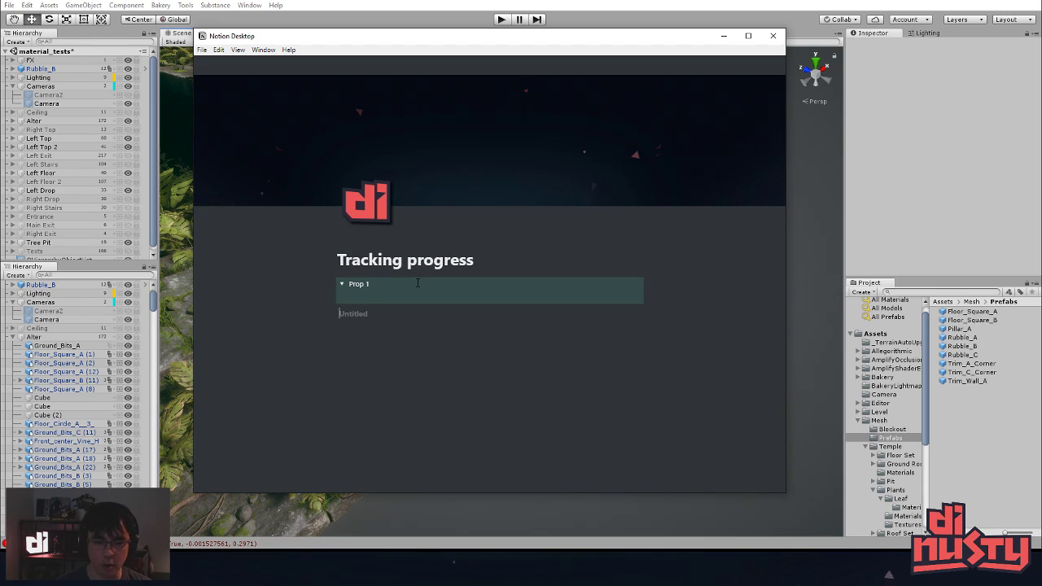
- Delete the Prop 1 toggle above the inline board
left_click(323, 286)
key("Delete")
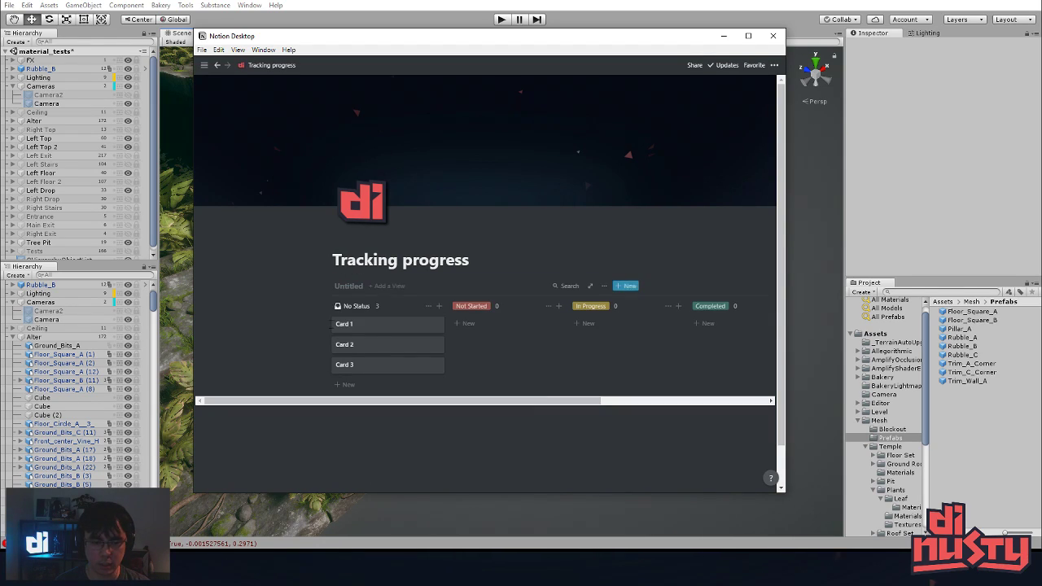
left_click(326, 286)
key("Escape")
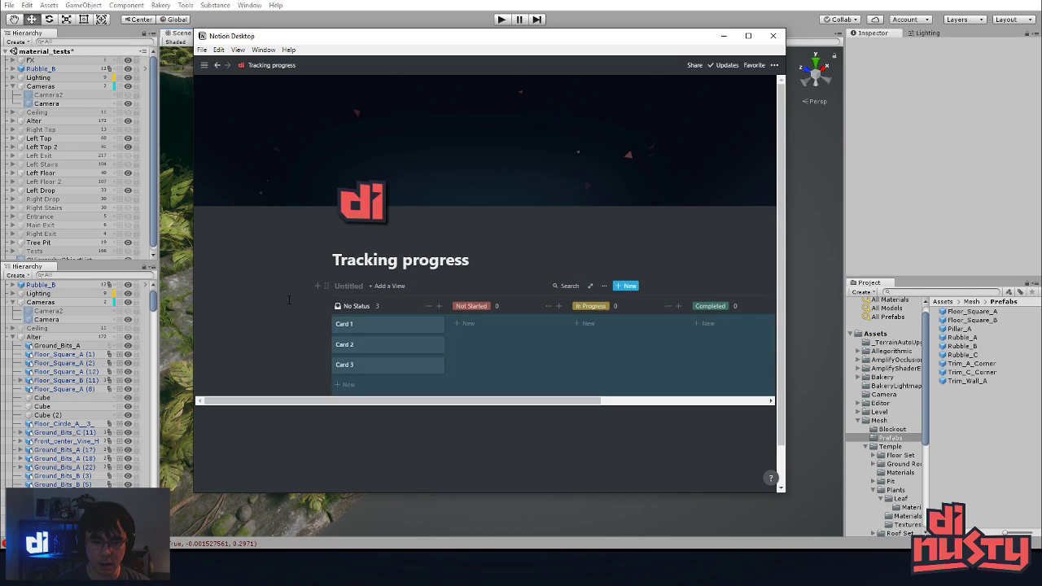
- Widen the Notion window and bring all of the inline board's status columns into view
left_click_drag(785, 317, 957, 319)
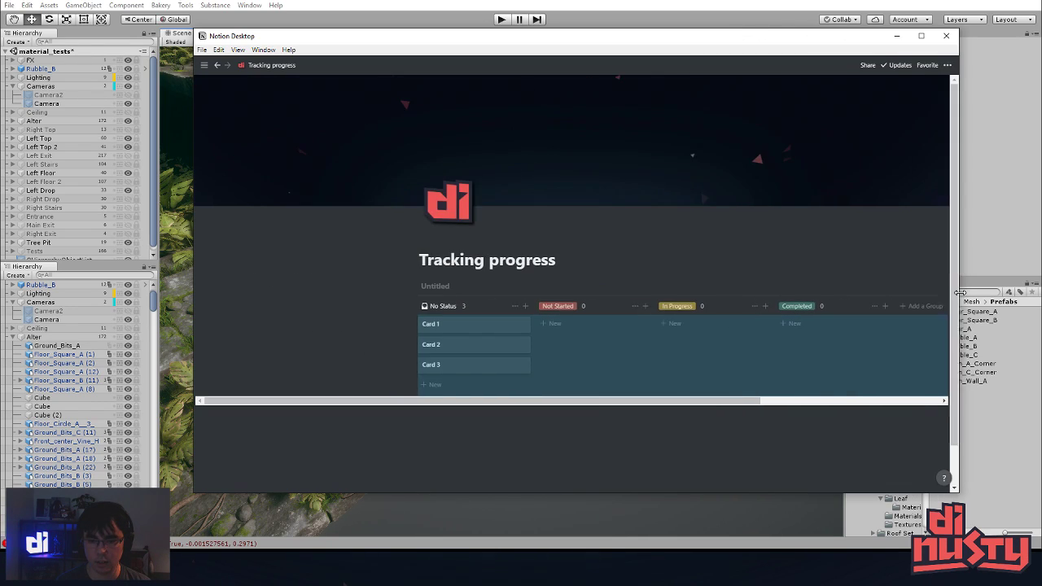
left_click_drag(598, 400, 709, 402)
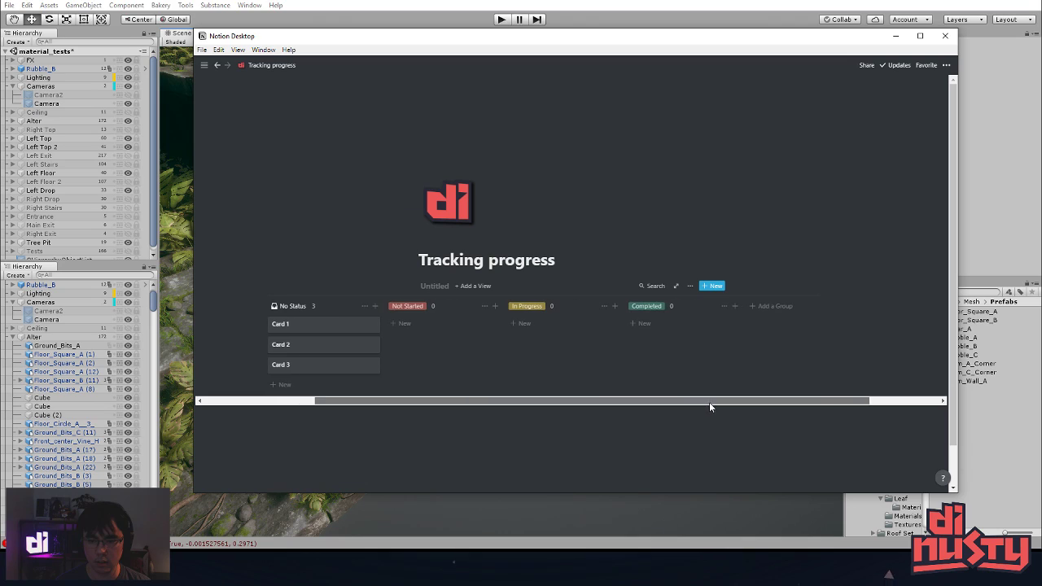
left_click_drag(429, 400, 401, 411)
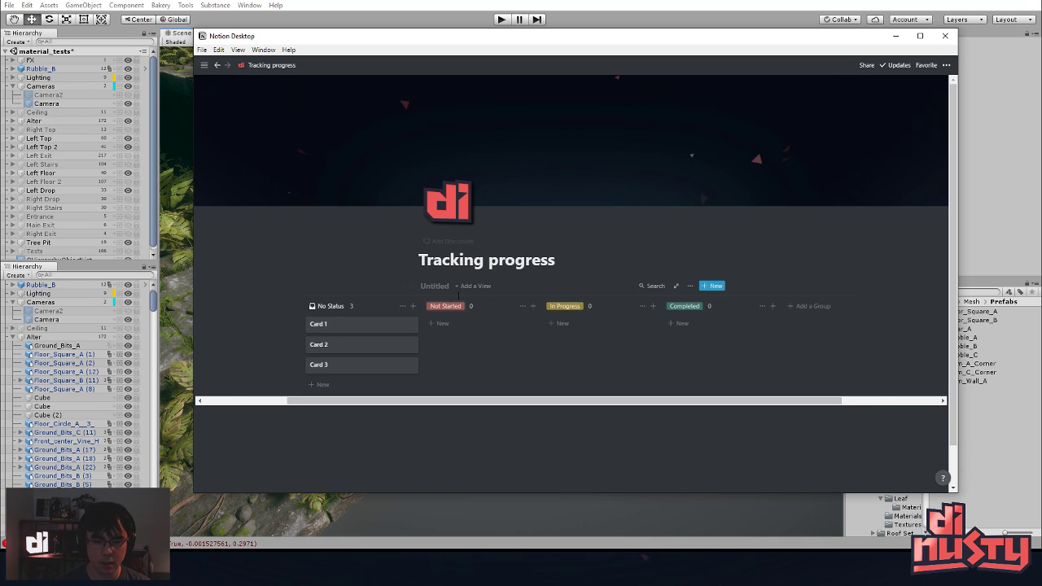
- Delete the three sample cards and the inline board from the Tracking progress page
left_click_drag(338, 280, 568, 371)
key("Delete")
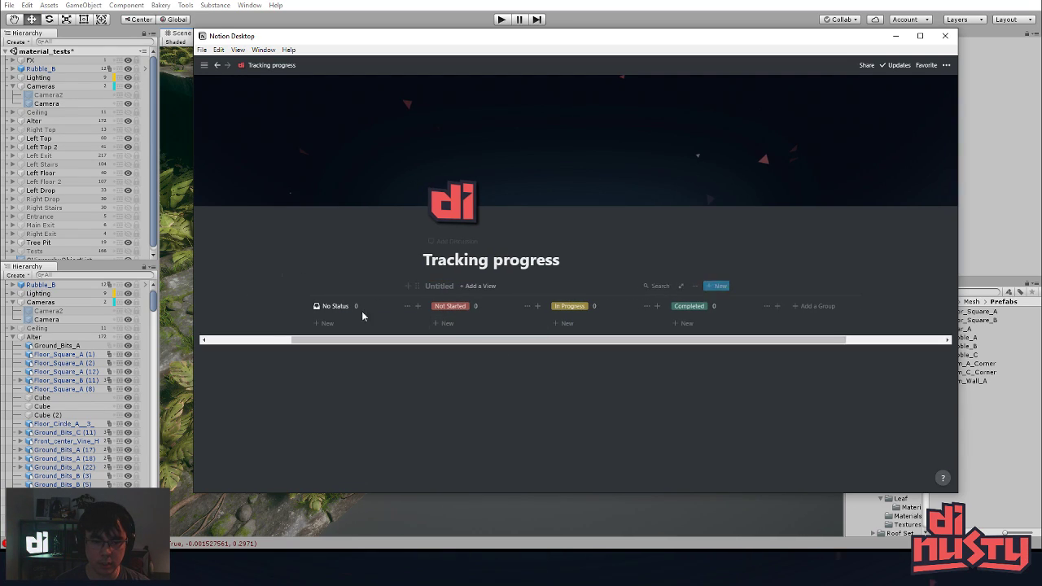
left_click_drag(323, 300, 628, 366)
key("Delete")
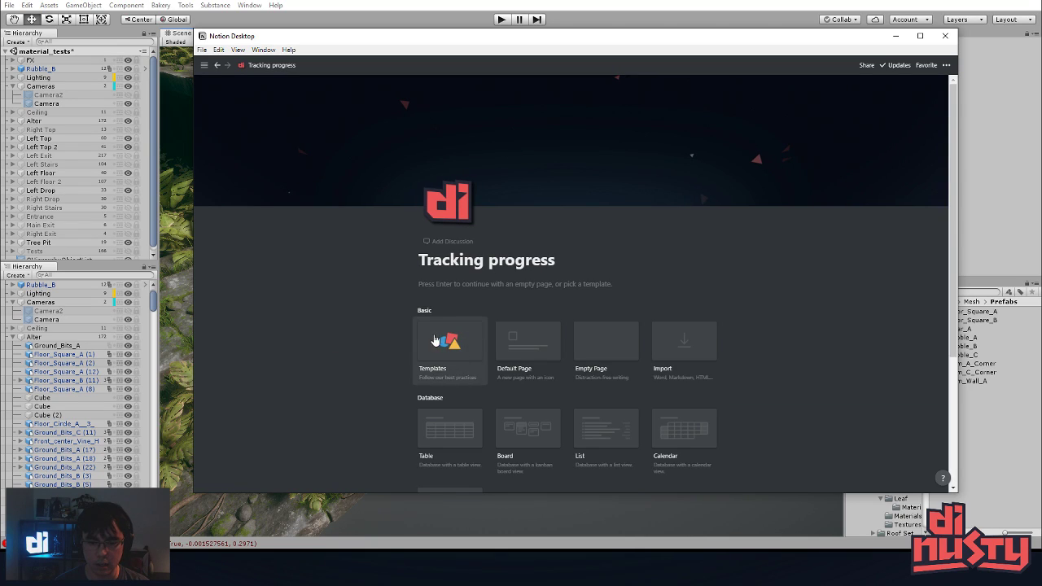
- Turn the empty Tracking progress page into a Board database, and rename its Not Started group to blockout
scroll(548, 333, "down", 1)
left_click(540, 379)
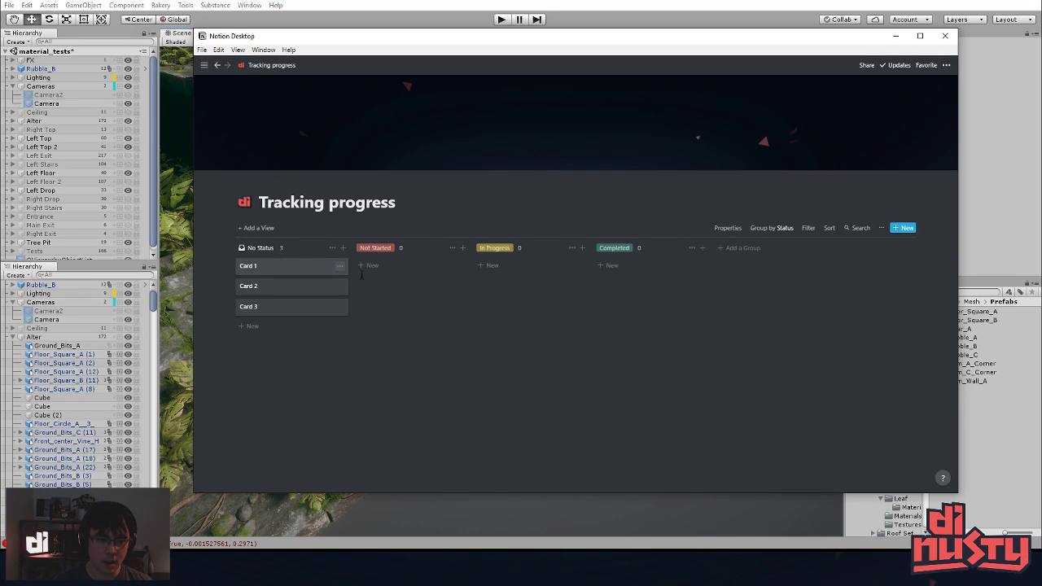
left_click(383, 248)
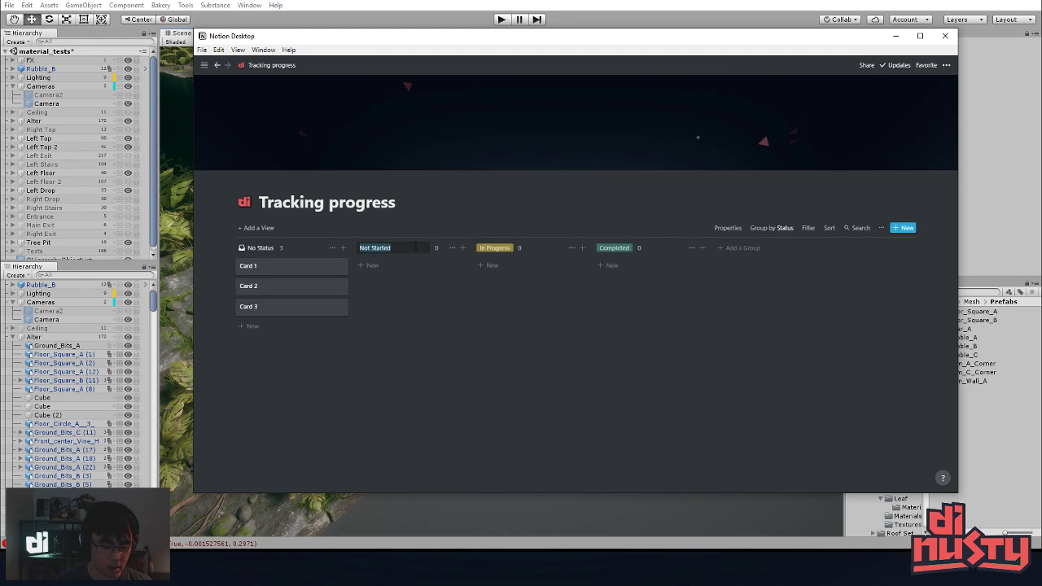
type("blockout")
key("Return")
- Add a group named polish, and distribute Cards 1, 2 and 3 to blockout, In Progress and Completed respectively
left_click(614, 248)
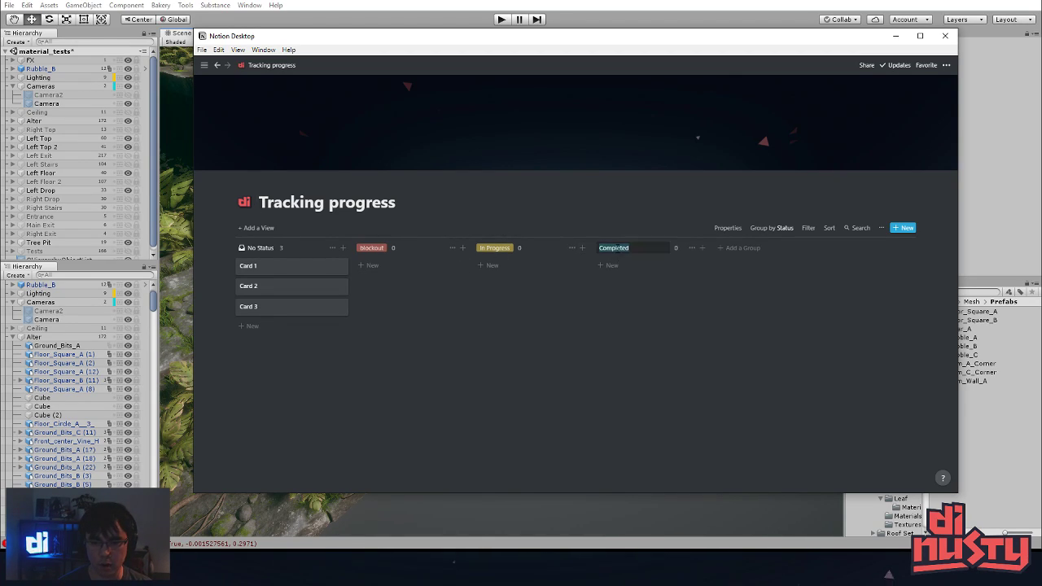
left_click(740, 249)
type("polish")
key("Return")
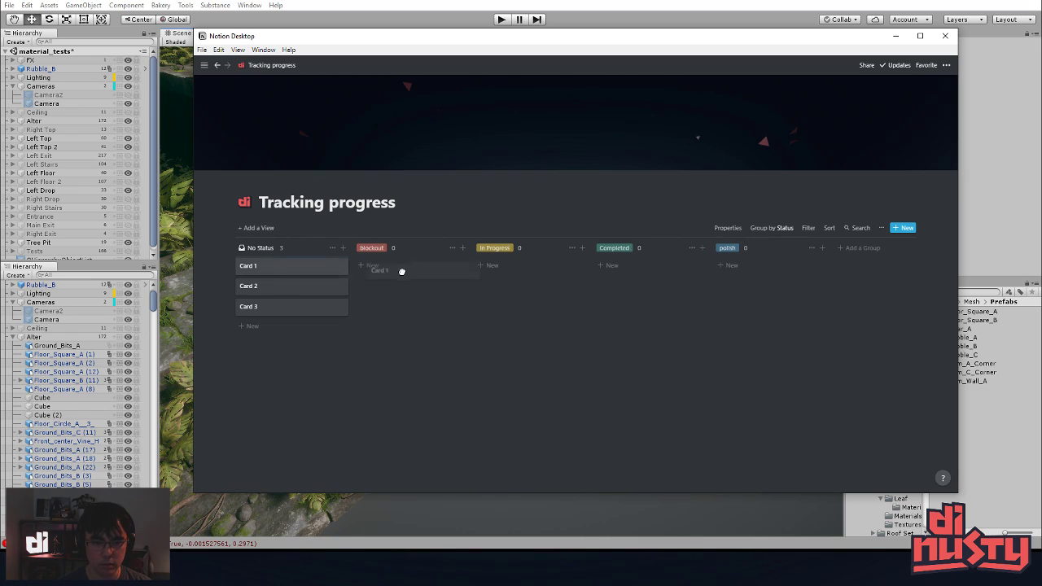
left_click_drag(402, 274, 399, 275)
left_click_drag(326, 267, 623, 281)
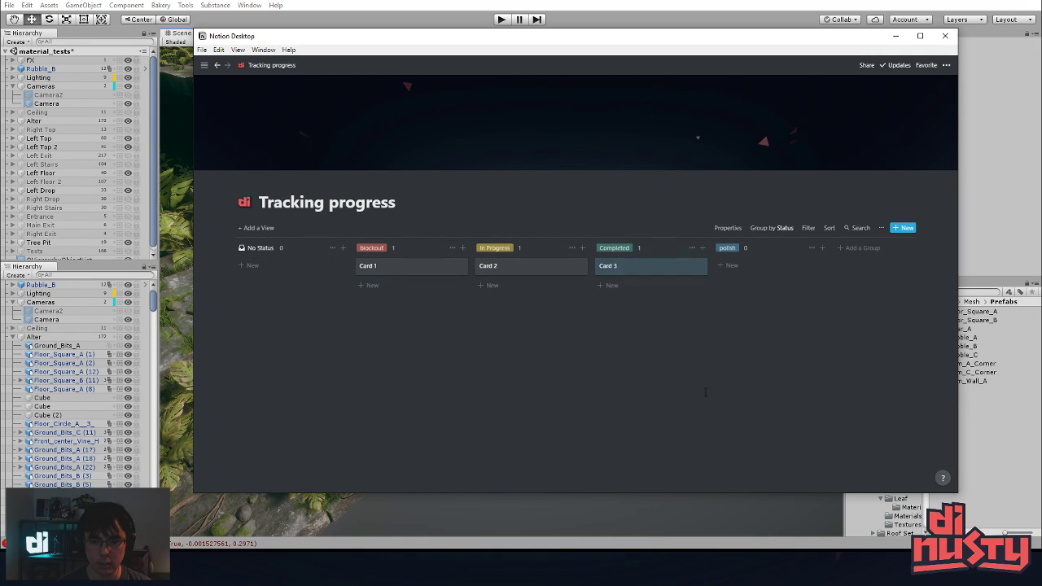
- Open Card 1 and change its Assign property from Person to the Text type
left_click(402, 276)
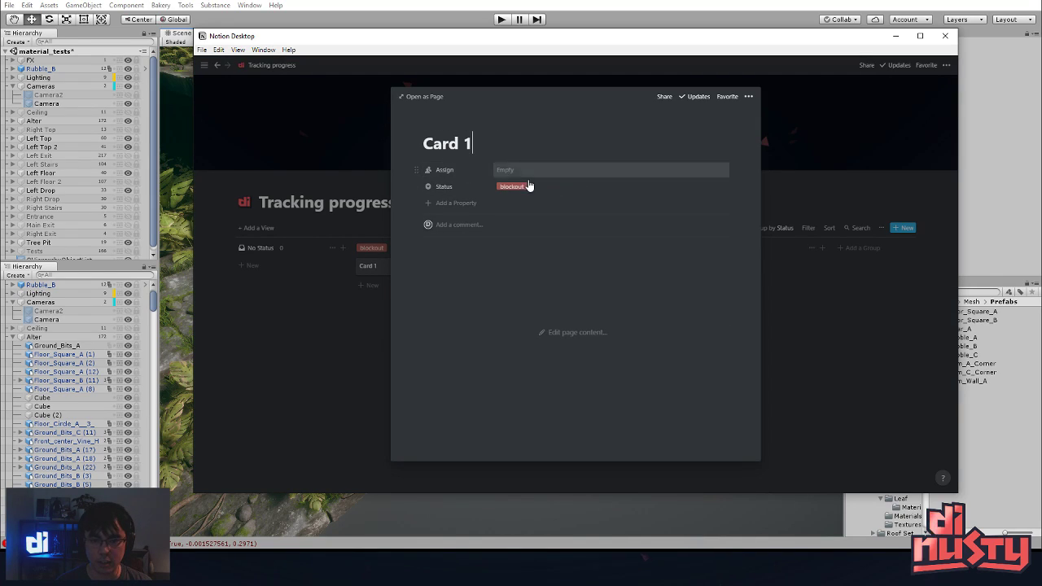
left_click(456, 172)
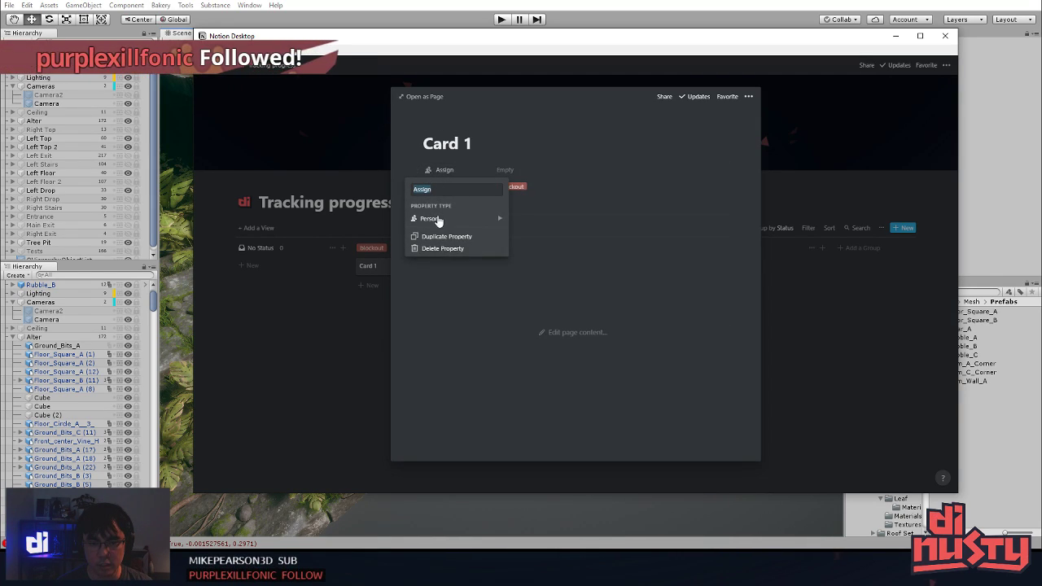
mouse_move(472, 220)
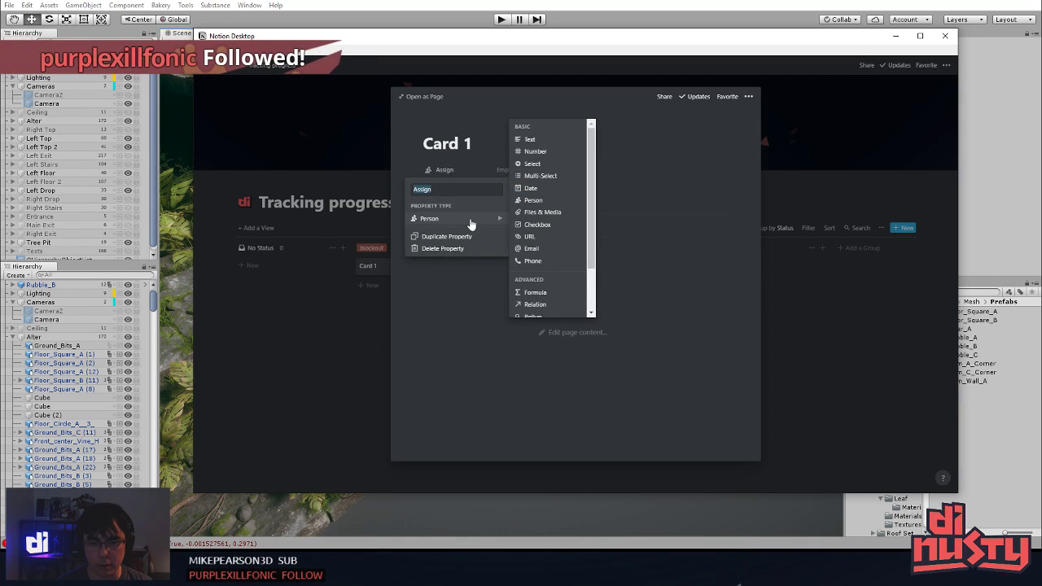
left_click(549, 144)
- Rename Card 1's Assign property to Prop Name
left_click(446, 189)
left_click(453, 170)
left_click(450, 171)
type("Prop Name")
key("Return")
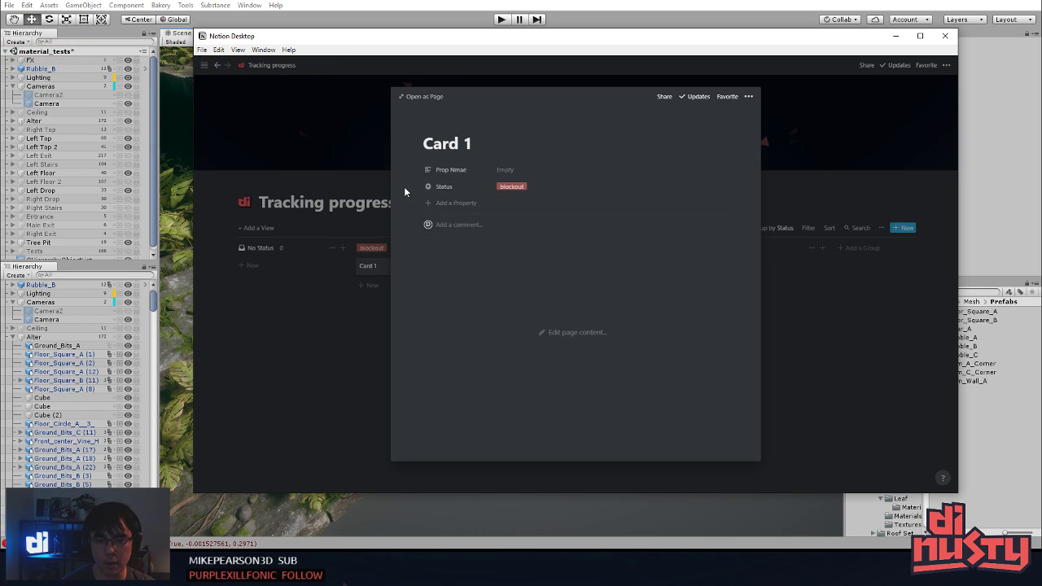
left_click(457, 174)
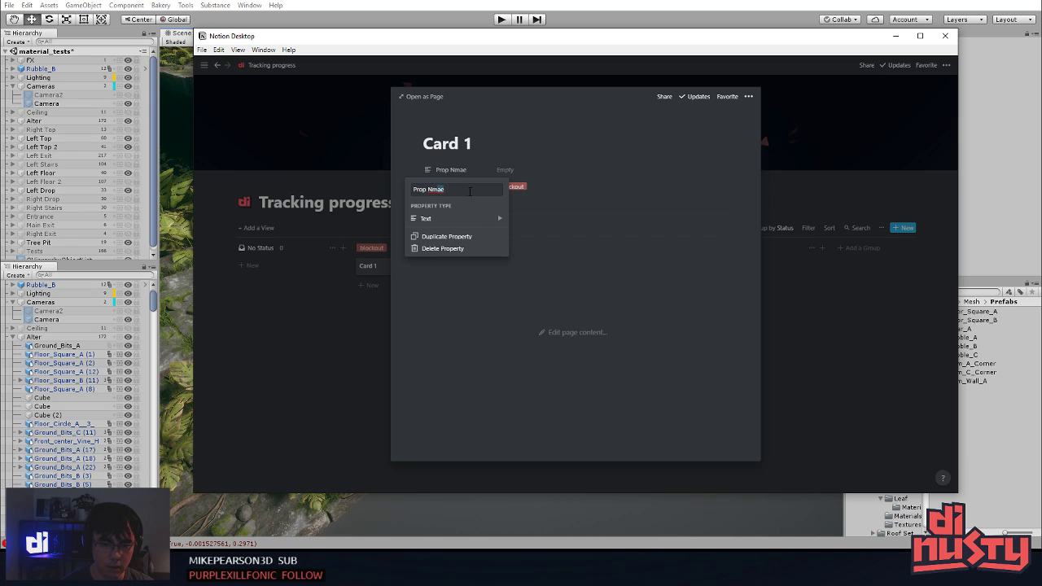
key("BackSpace")
key("BackSpace")
key("BackSpace")
type("ame")
key("Return")
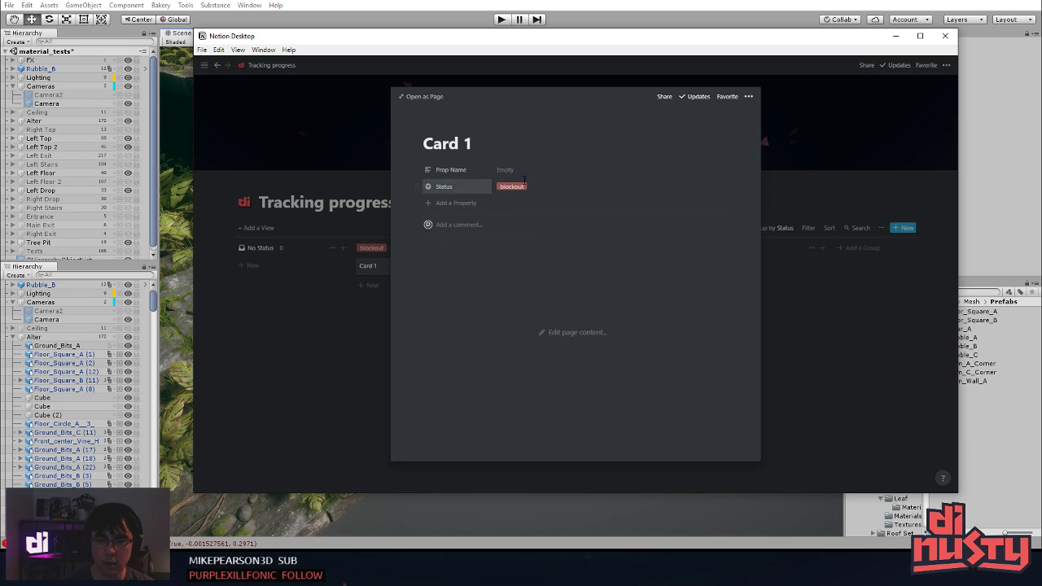
- Set Card 1's Prop Name value to prop12
left_click(512, 170)
type("pro")
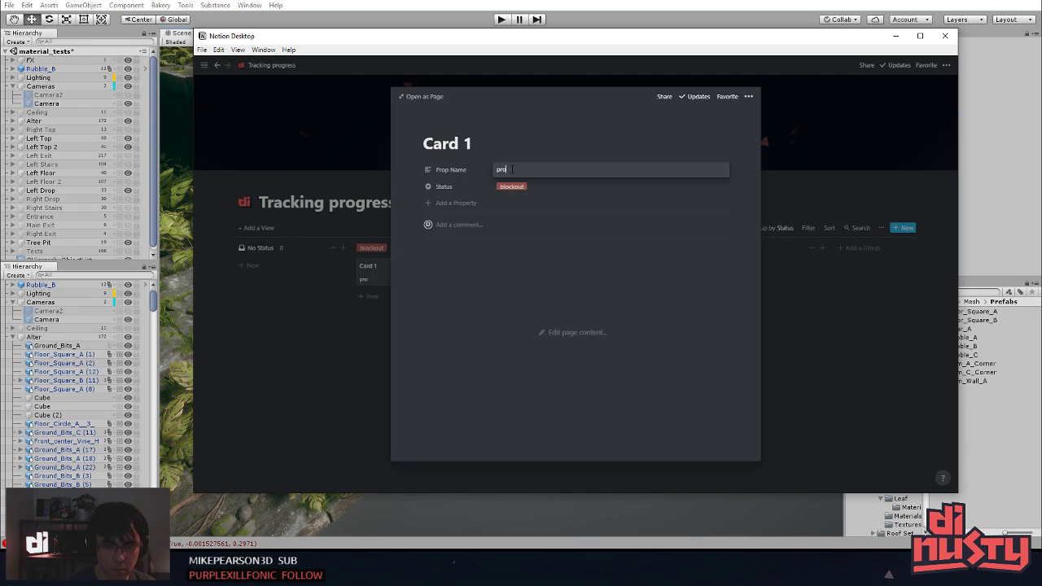
type("p12")
key("Return")
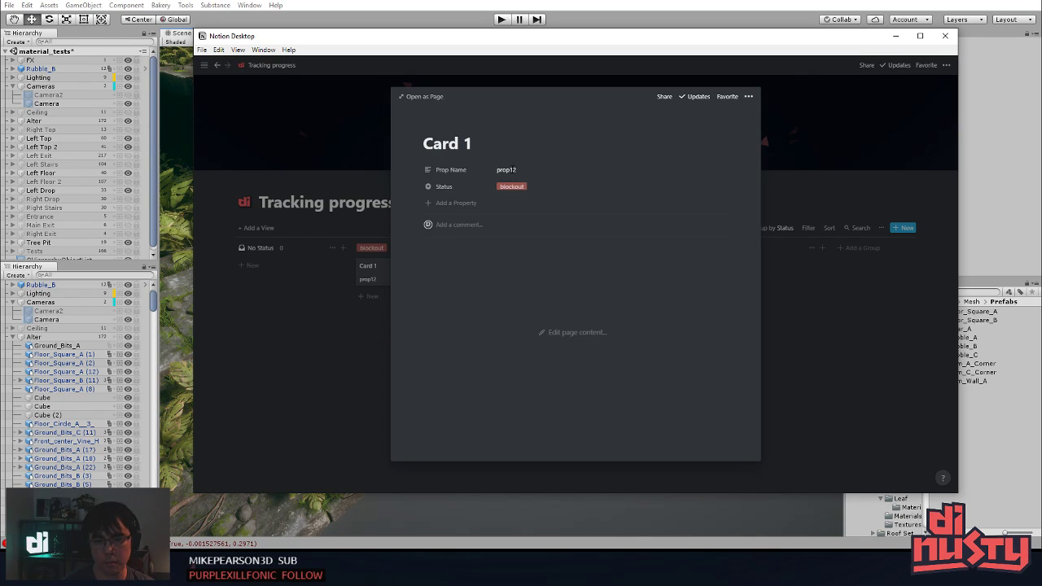
- Add a Multi-Select property named Type to Card 1
left_click(473, 203)
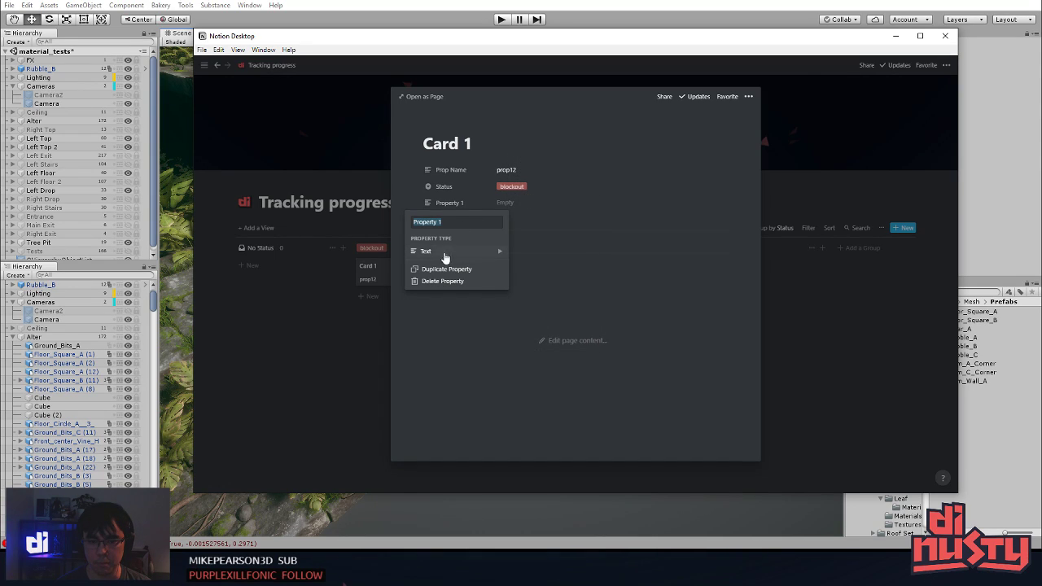
mouse_move(446, 258)
left_click(544, 209)
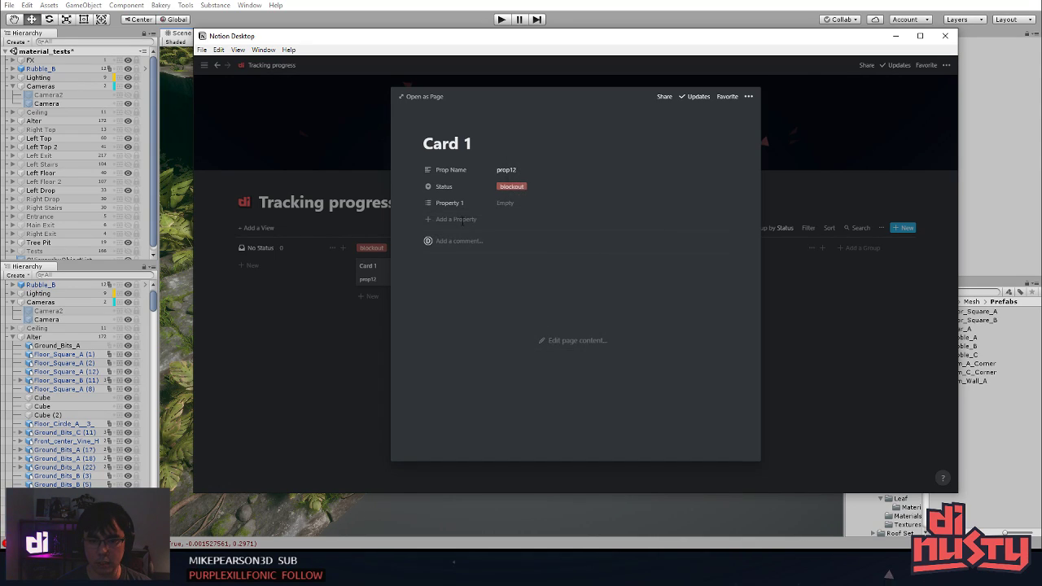
left_click(473, 208)
type("Type")
key("Return")
- Create the options Foliage and Rocks in Card 1's Type property, and start entering a third option
left_click(511, 202)
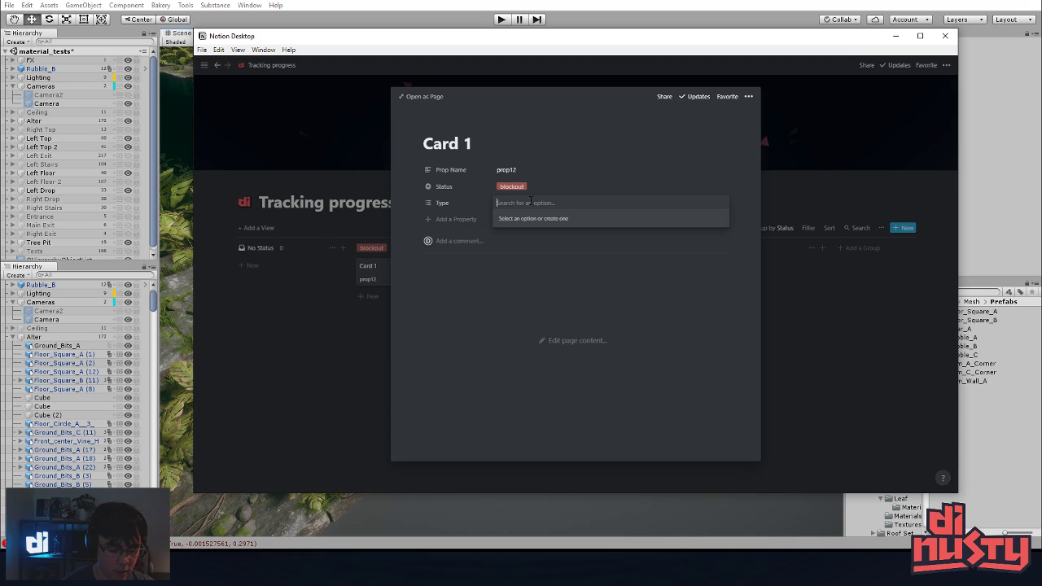
type("Foliage")
key("Return")
type("R")
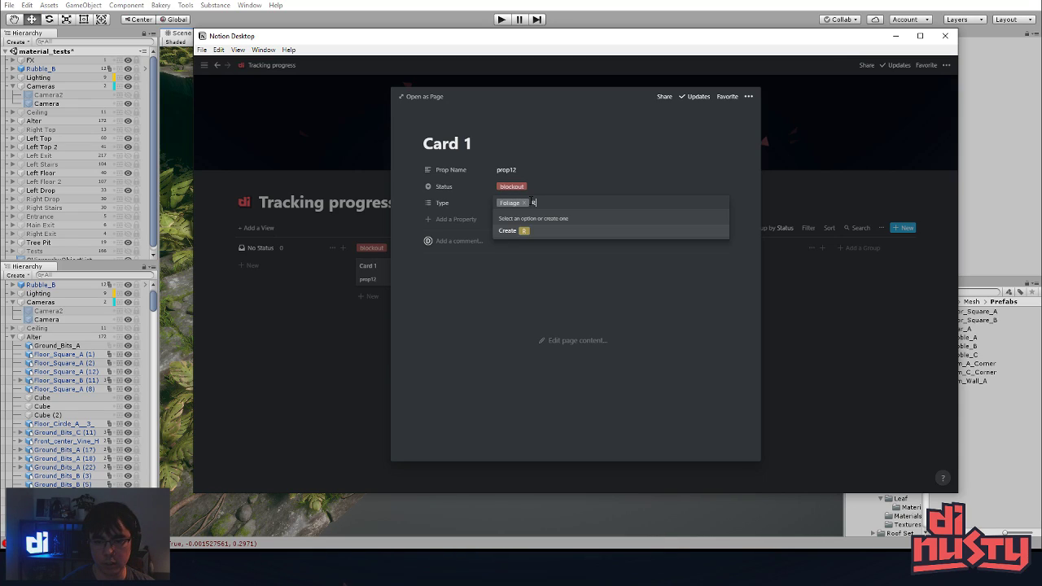
type("ocks")
key("Return")
type("Sad")
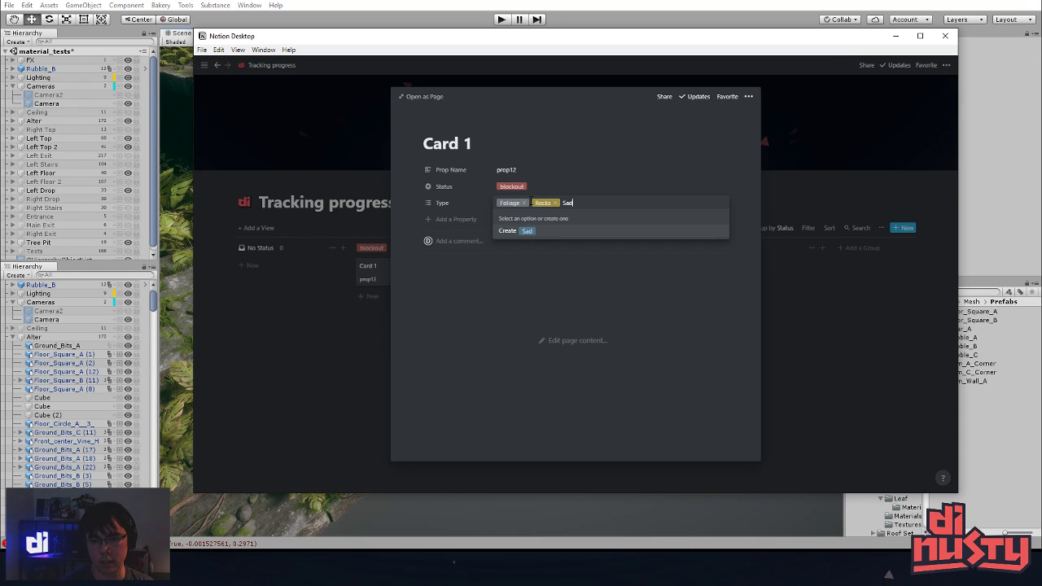
- Create the Type tags "Sad" and "grass" on Card 1
key("Return")
type("gr")
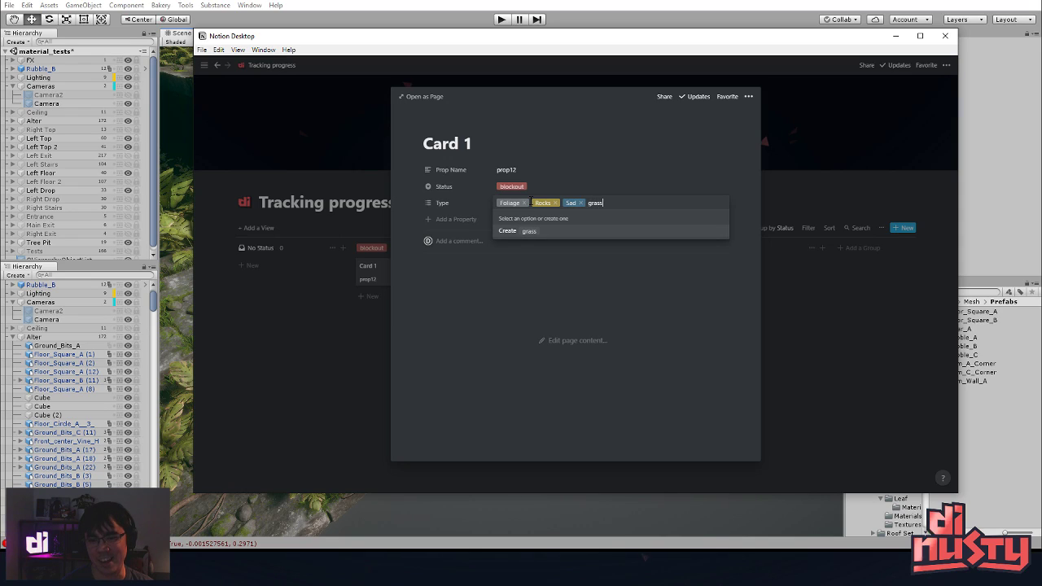
type("ass")
key("Return")
key("Escape")
- Remove the Foliage and Sad tags from Card 1's Type property and close the card
left_click(514, 205)
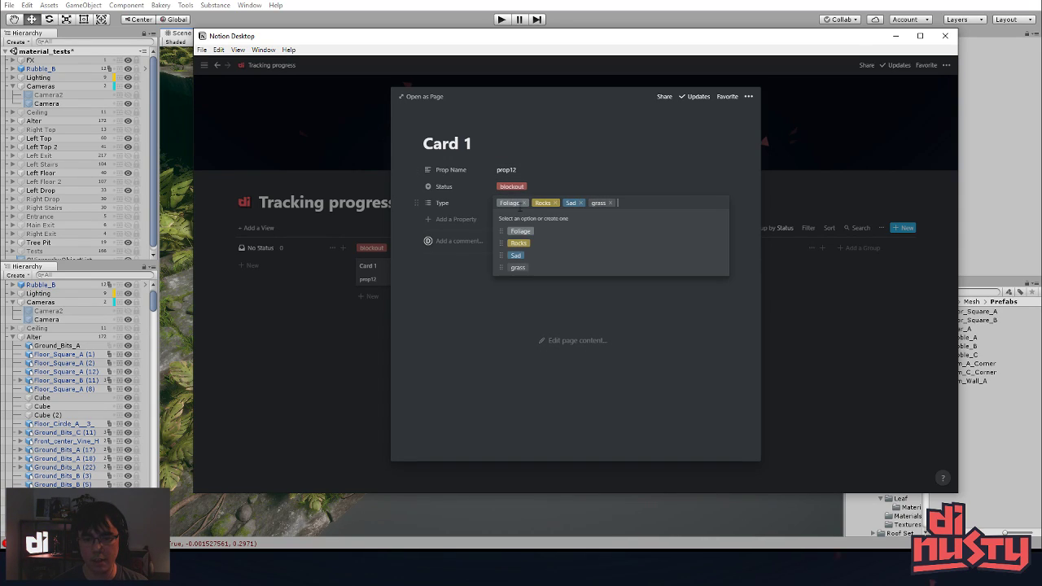
left_click(523, 203)
key("Escape")
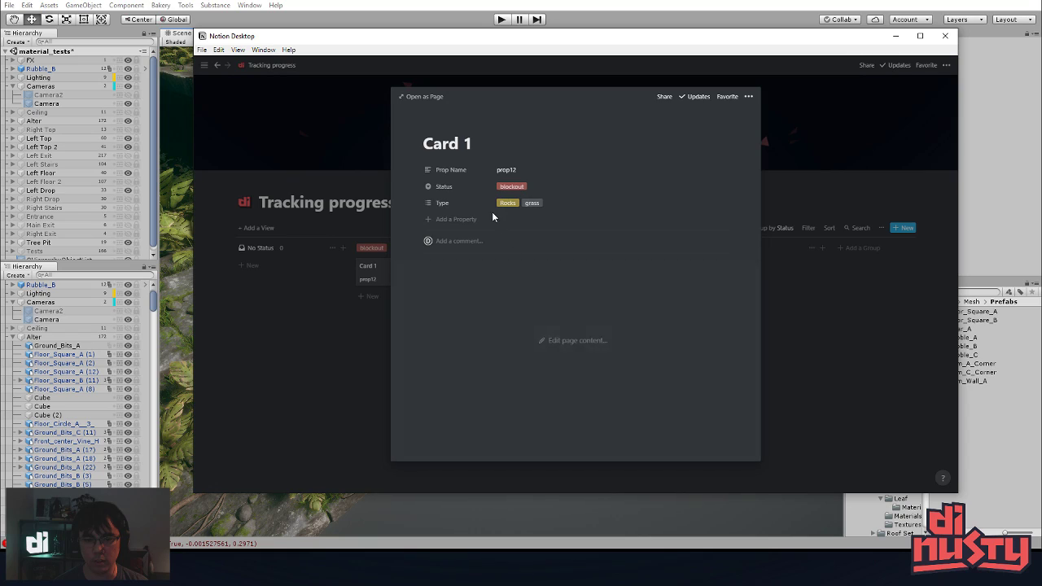
left_click(286, 333)
- Tag Card 2's Type property with Foliage and Sad, and close the card
left_click(389, 279)
key("Escape")
left_click(525, 269)
left_click(501, 203)
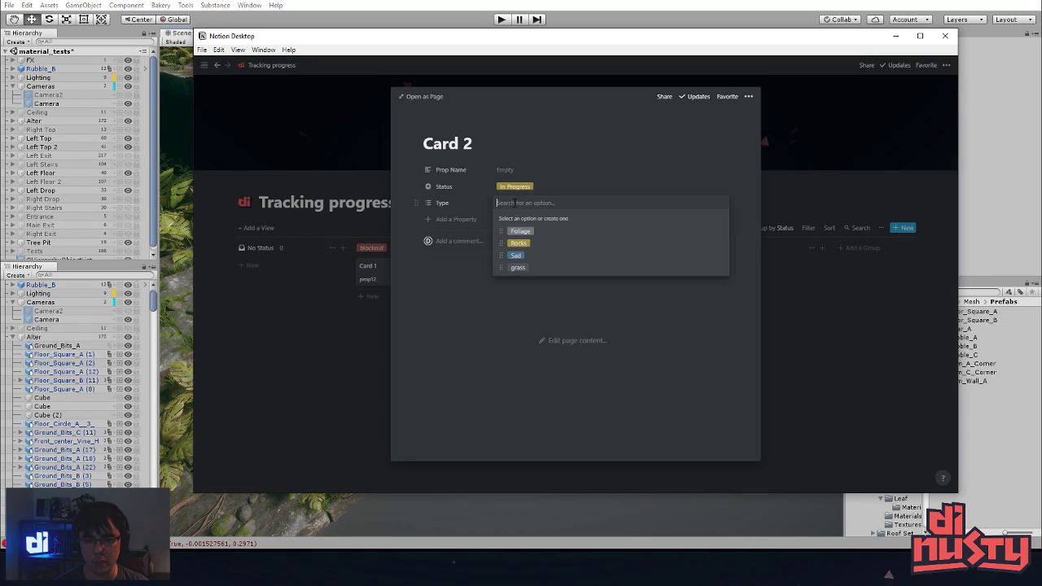
left_click(516, 256)
key("Escape")
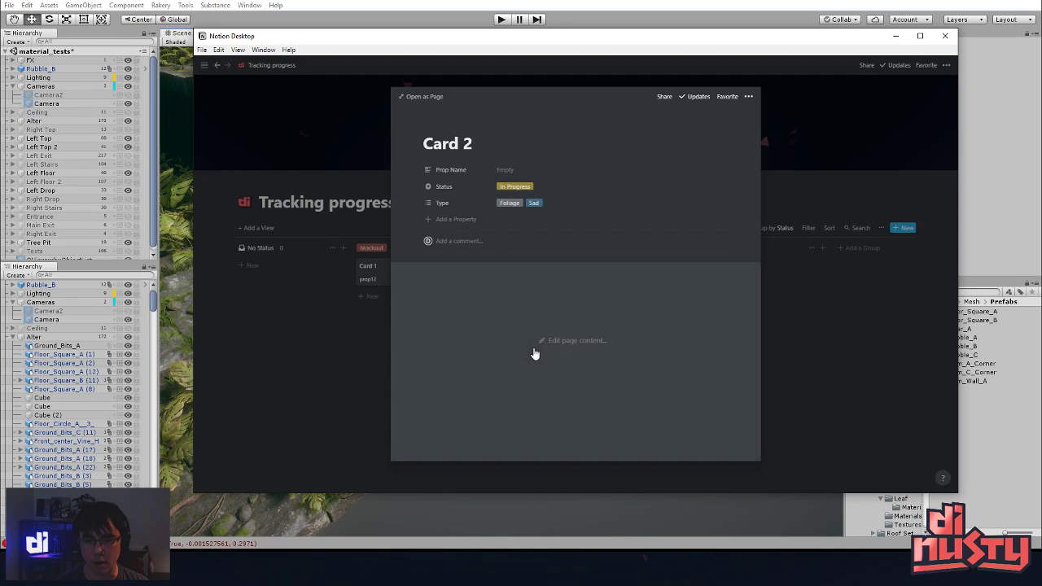
left_click(836, 324)
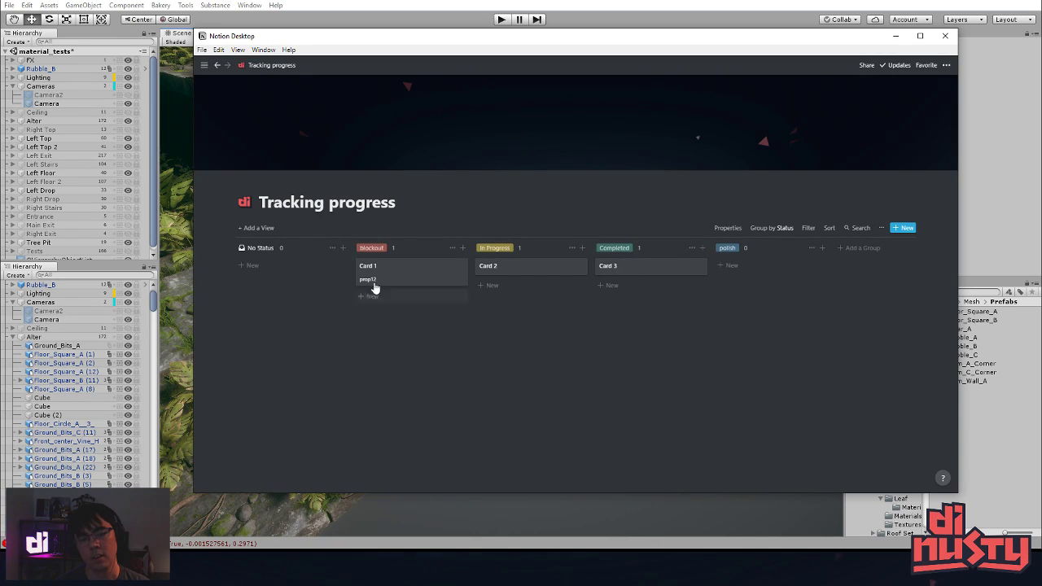
- Add a calendar view named "Calendar" to the Tracking progress database
left_click(264, 230)
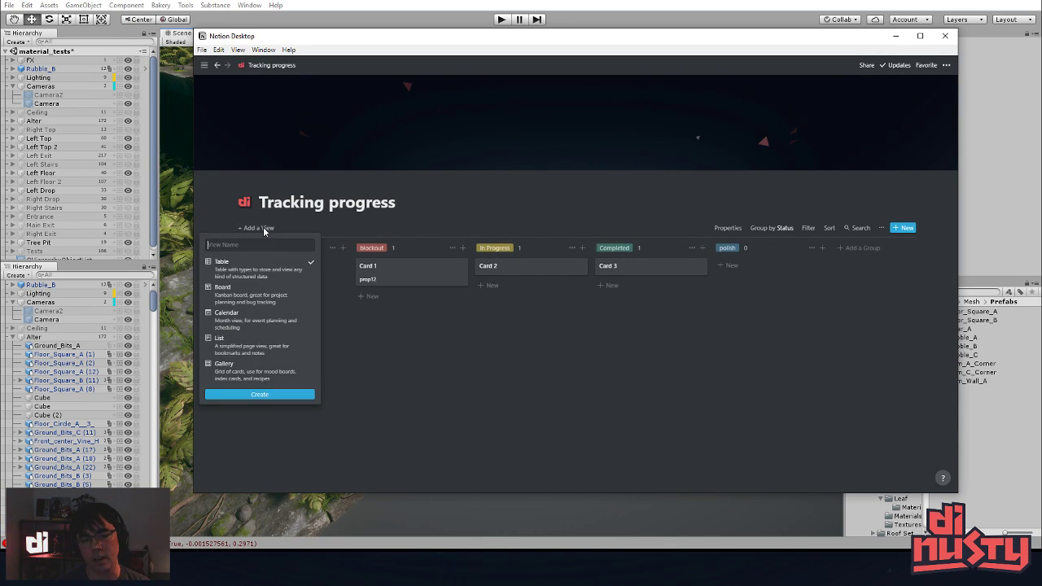
left_click(271, 320)
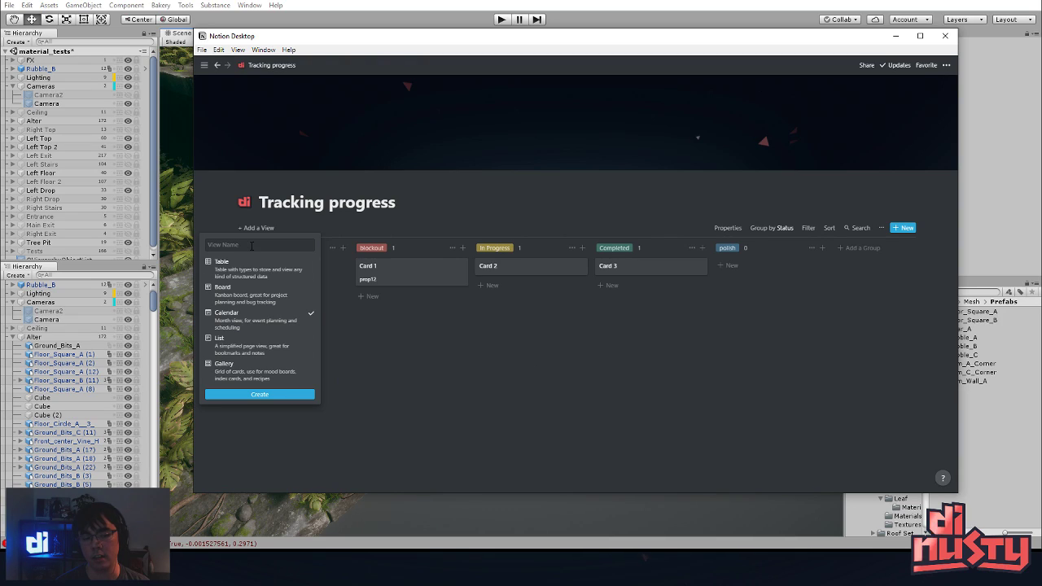
type("Calendar")
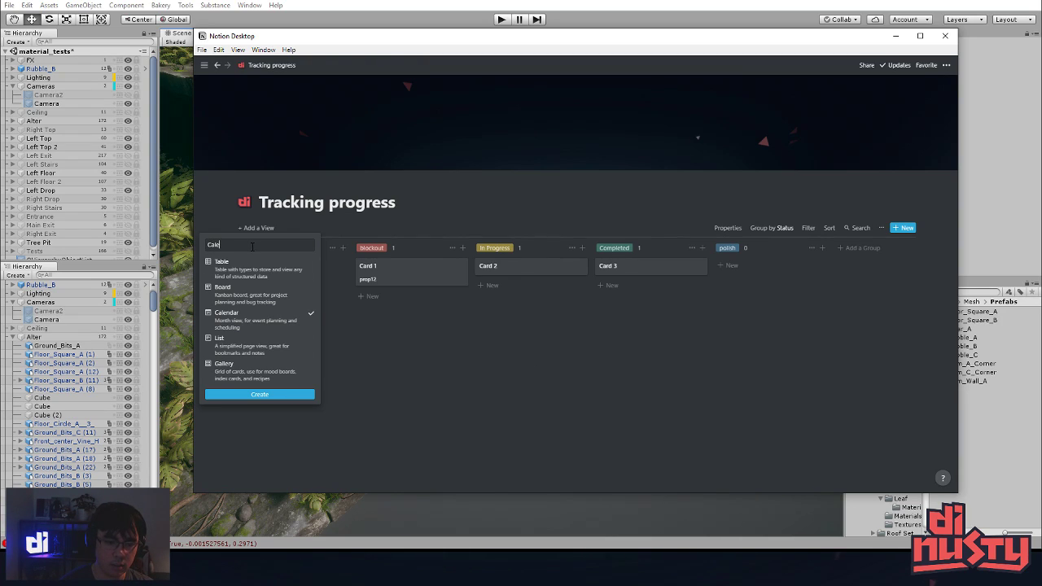
left_click(298, 395)
scroll(651, 202, "down", 2)
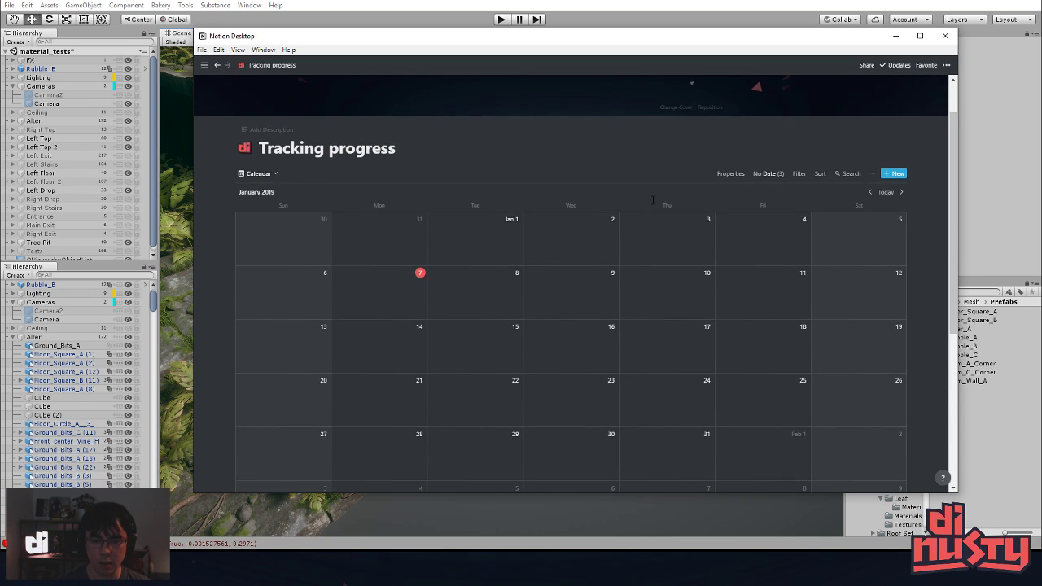
scroll(651, 202, "down", 1)
scroll(651, 201, "up", 1)
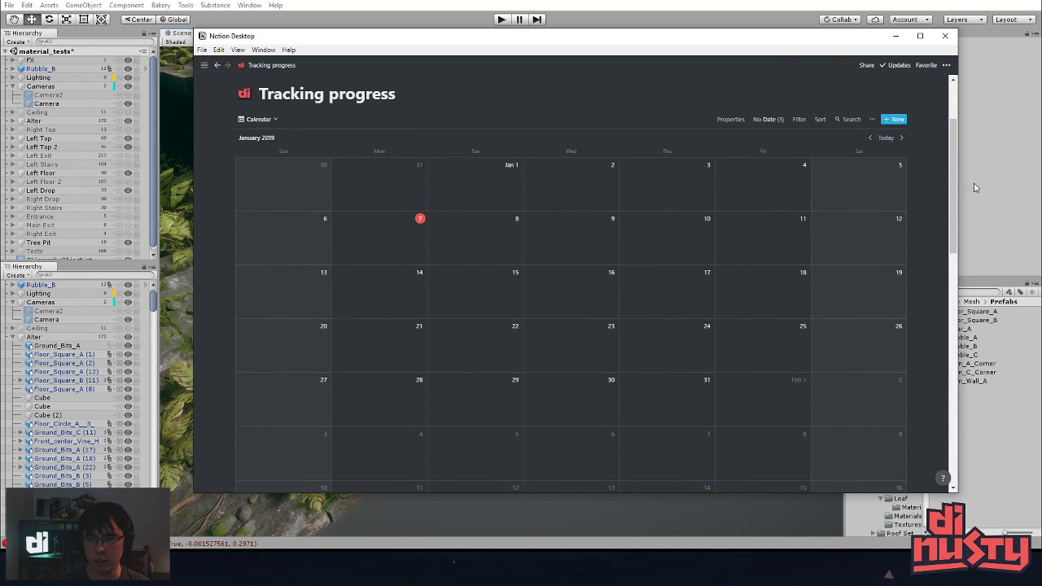
- Return to Board View and set Card 1's date to Jan 08, 2019
left_click(259, 119)
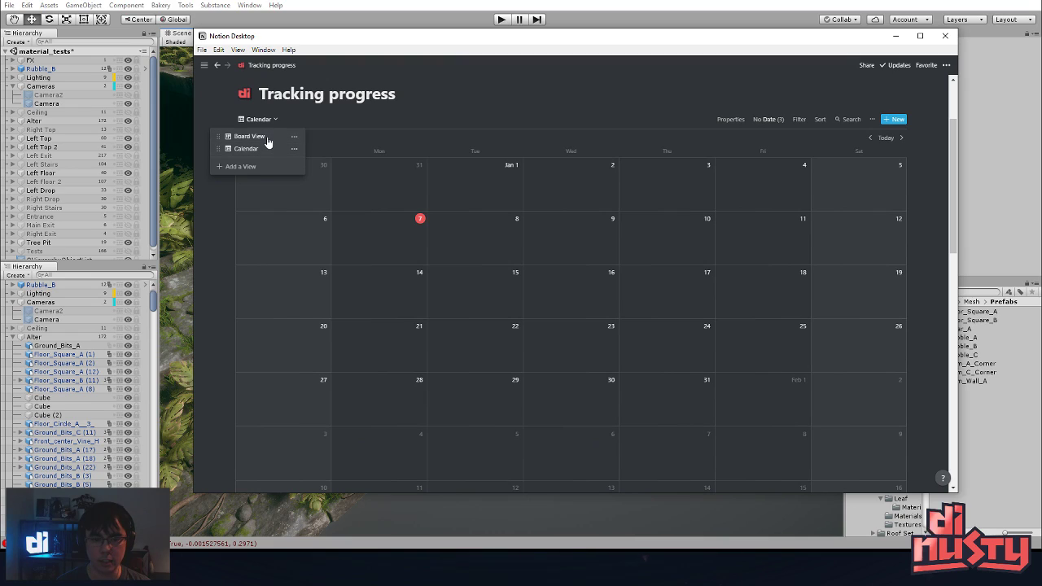
left_click(249, 135)
left_click(384, 277)
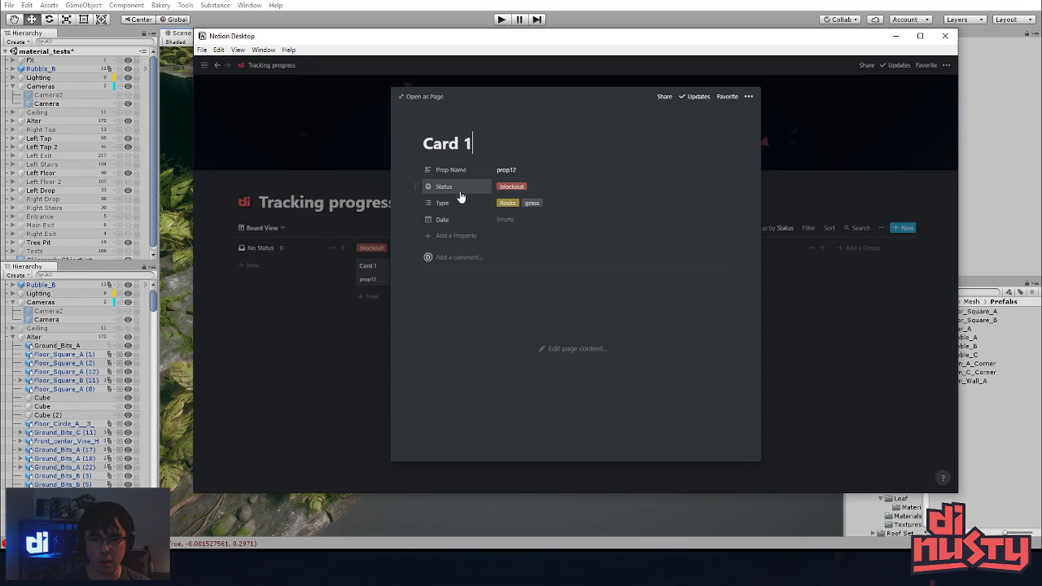
left_click(505, 219)
left_click(532, 295)
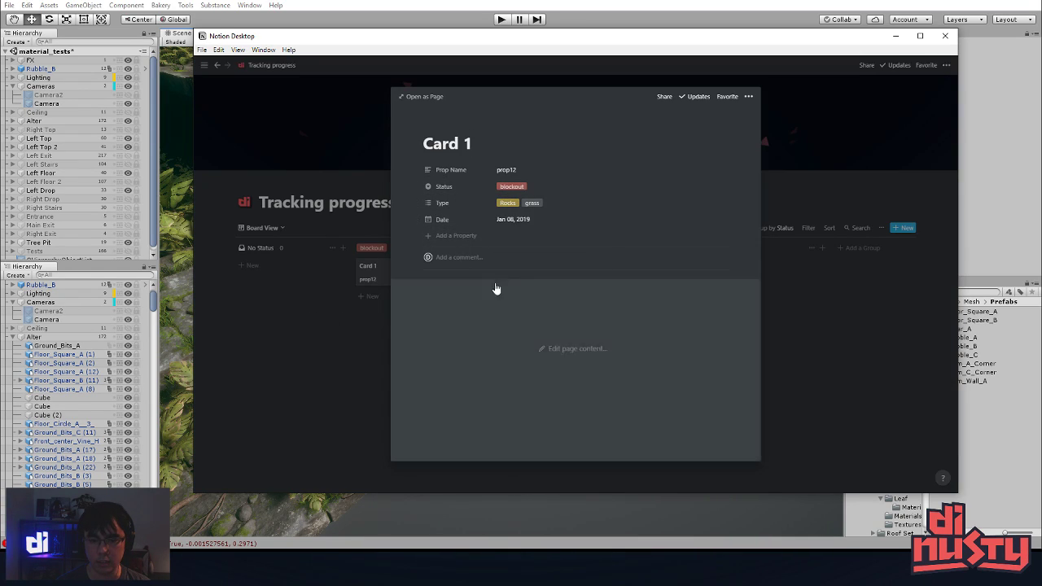
left_click(291, 370)
- Set Card 2's date to January 4, 2019, and close the card
left_click(546, 275)
left_click(508, 220)
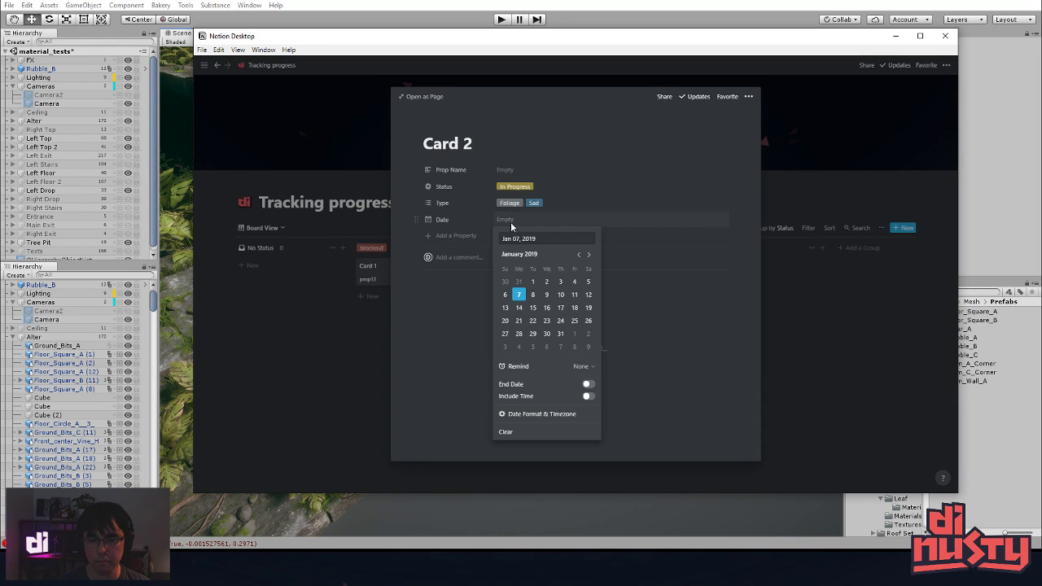
left_click(339, 350)
left_click(770, 328)
- Set Card 3's date to January 16, 2019, and close the card
left_click(672, 273)
left_click(509, 203)
left_click(491, 221)
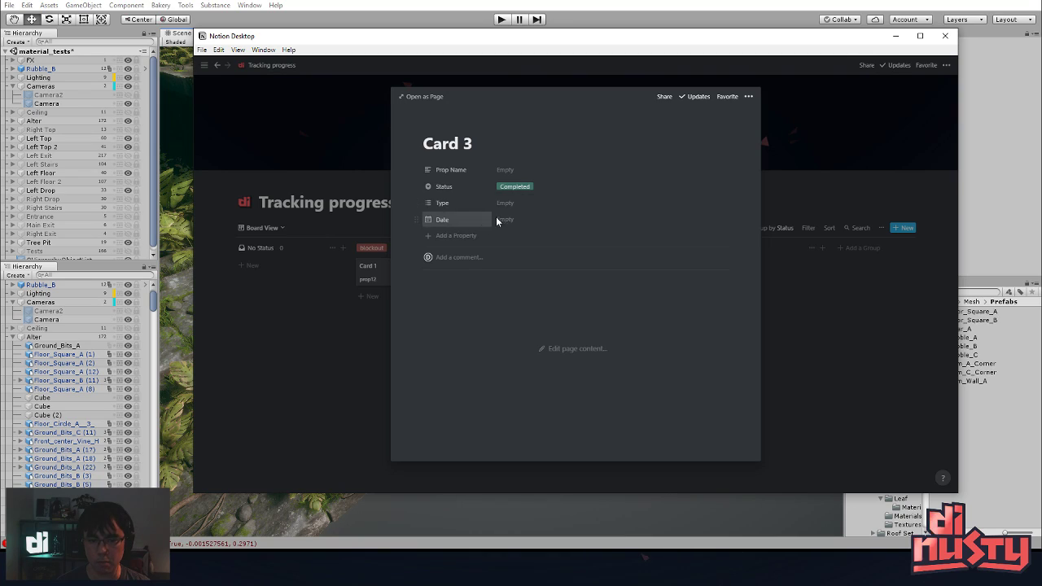
left_click(505, 220)
left_click(406, 334)
left_click(307, 339)
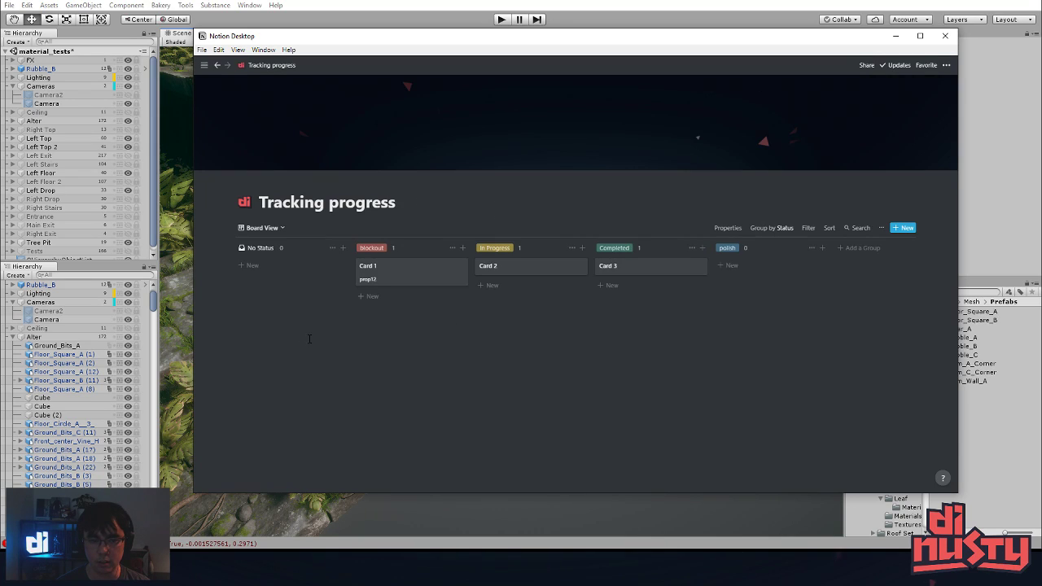
- Switch to the Calendar view and move Card 3 to January 9
left_click(258, 228)
left_click(253, 262)
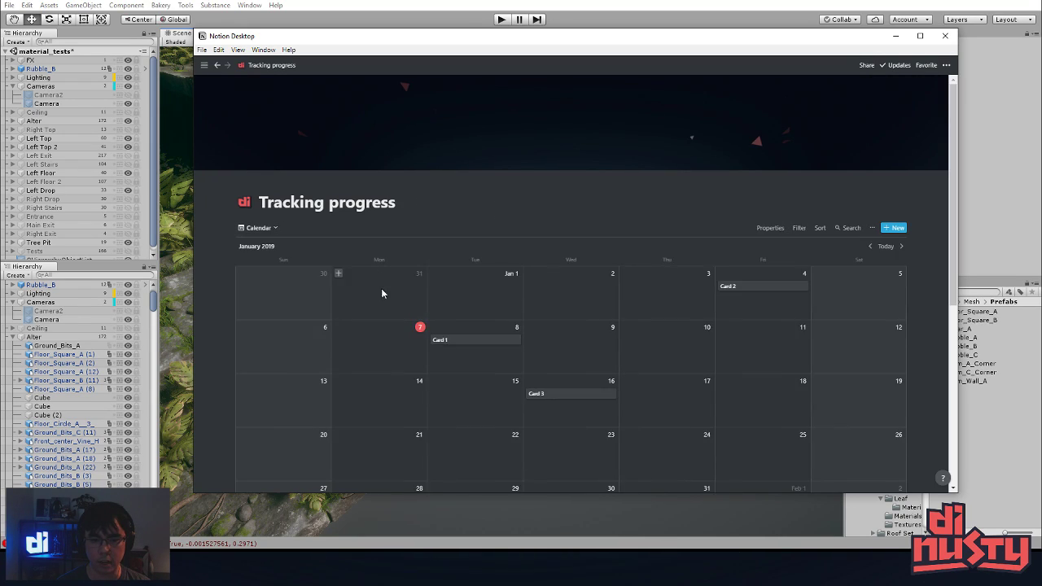
scroll(503, 298, "down", 1)
left_click_drag(583, 340, 572, 290)
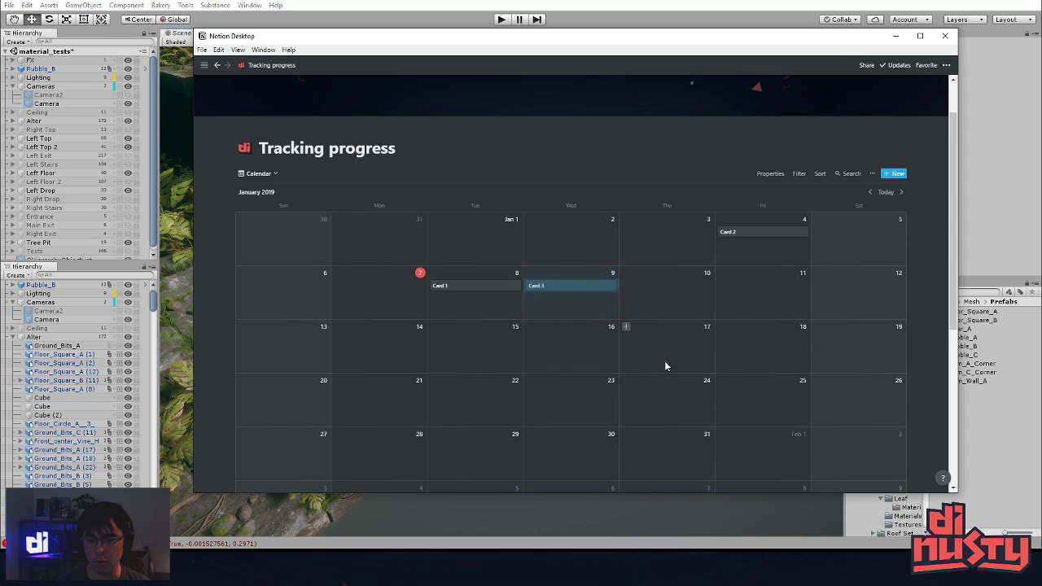
- Add a card titled "ttses" on January 17, 2019, with status blockout and prop name "testgv"
left_click(625, 326)
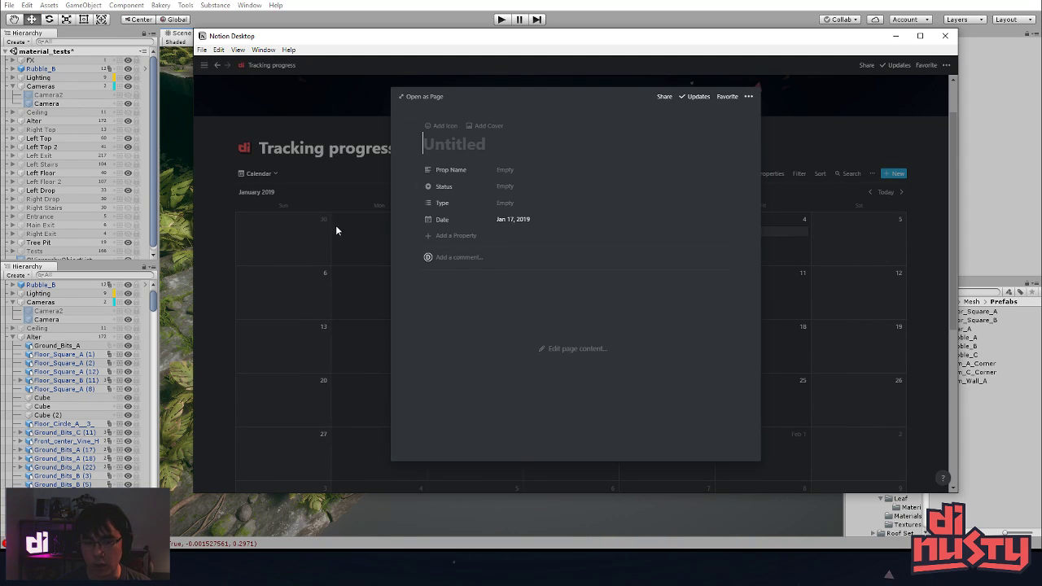
type("ttses")
left_click(514, 186)
left_click(509, 213)
left_click(511, 169)
type("testgv")
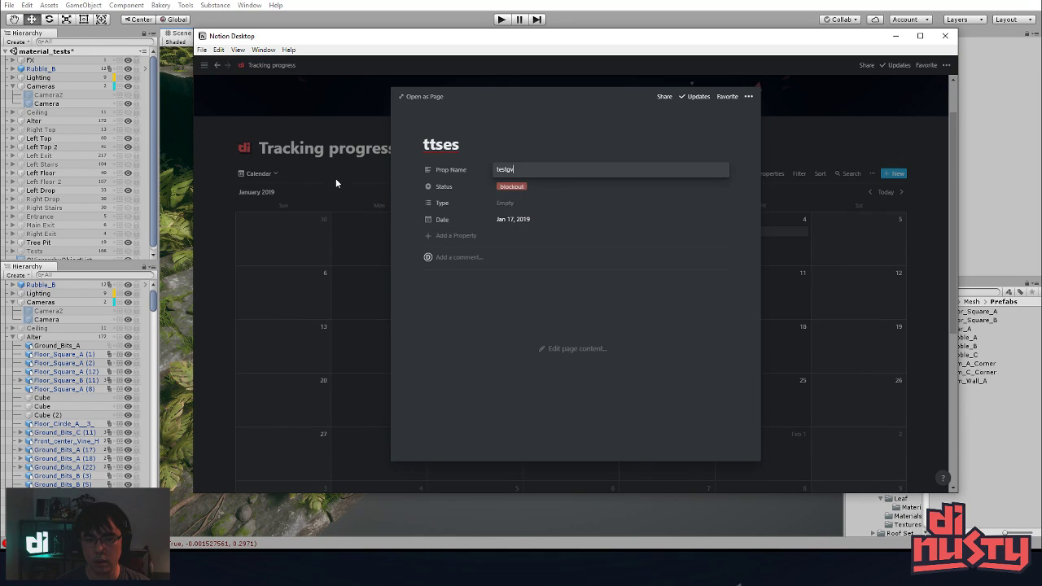
left_click(336, 179)
left_click(325, 177)
- Switch the Tracking progress database back to Board View
left_click(265, 177)
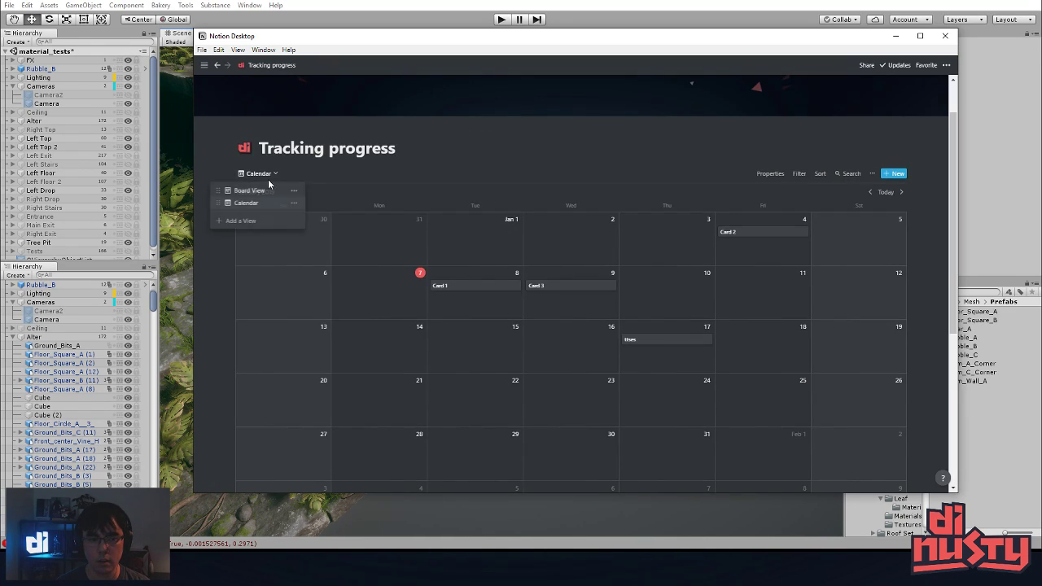
left_click(249, 191)
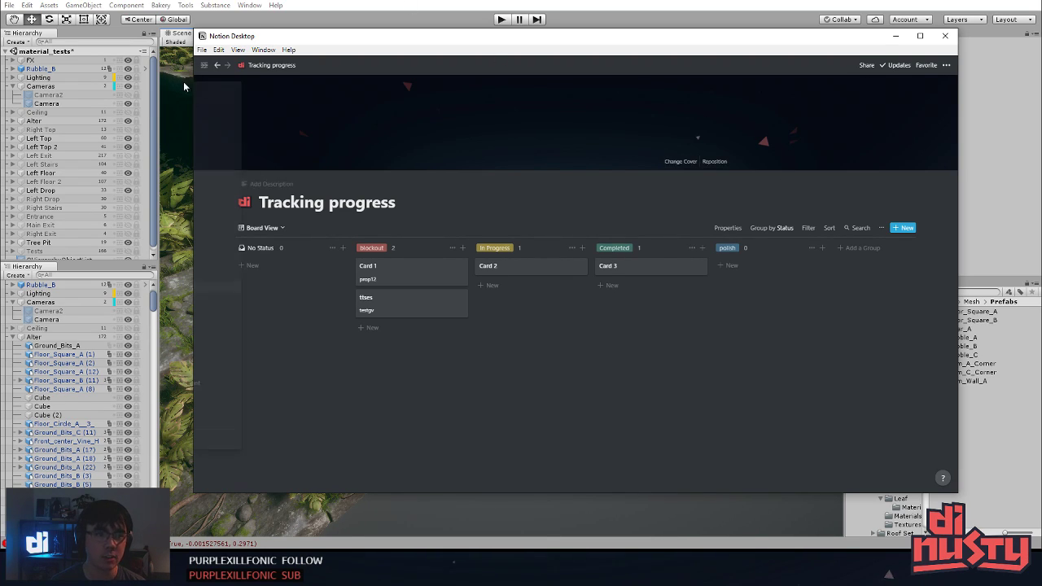
- Open the DiN's HUB workspace page and look over its Mentorships 2019 section
mouse_move(209, 77)
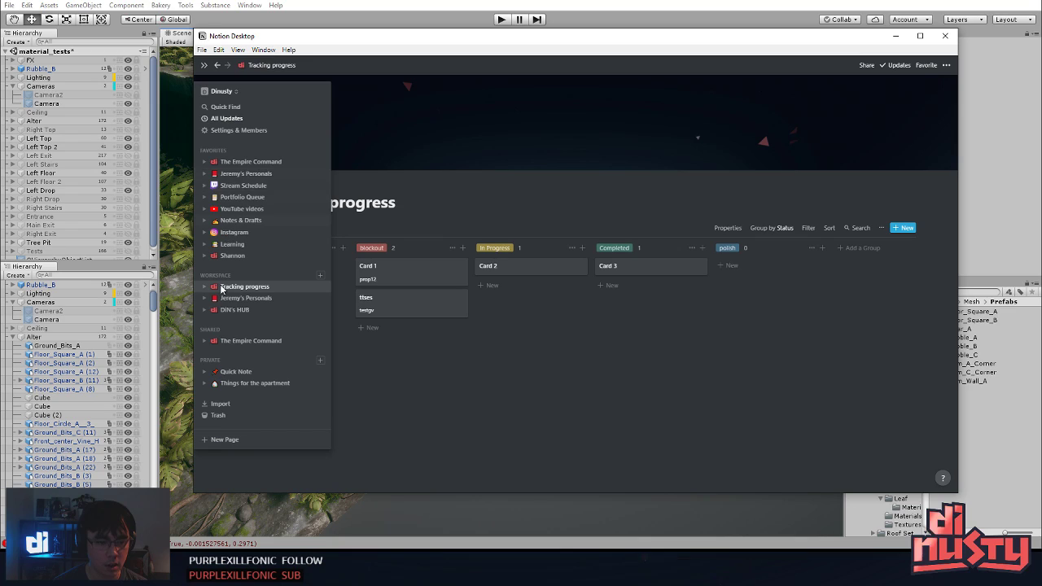
left_click(232, 310)
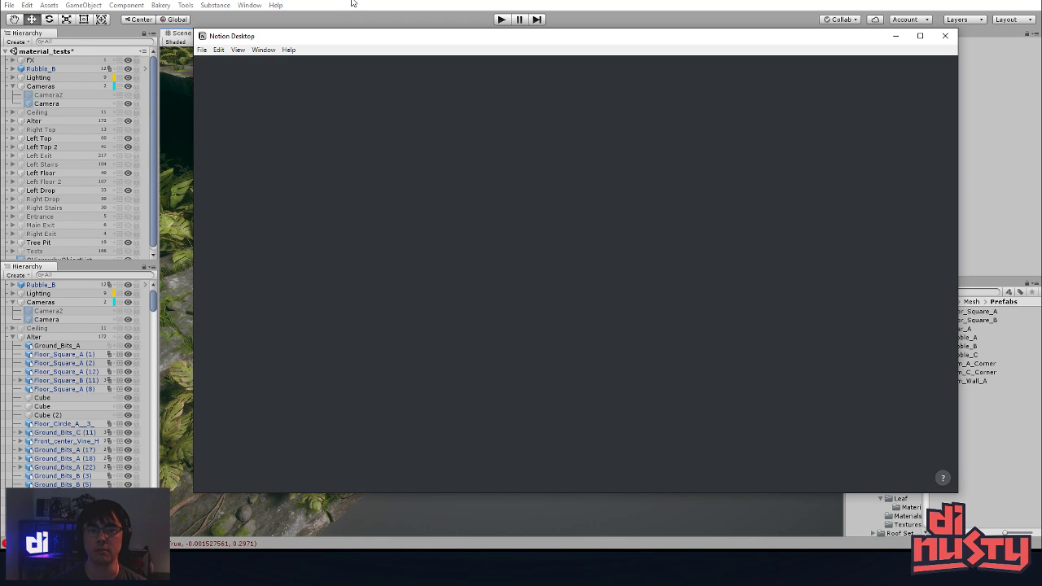
left_click_drag(360, 41, 341, 41)
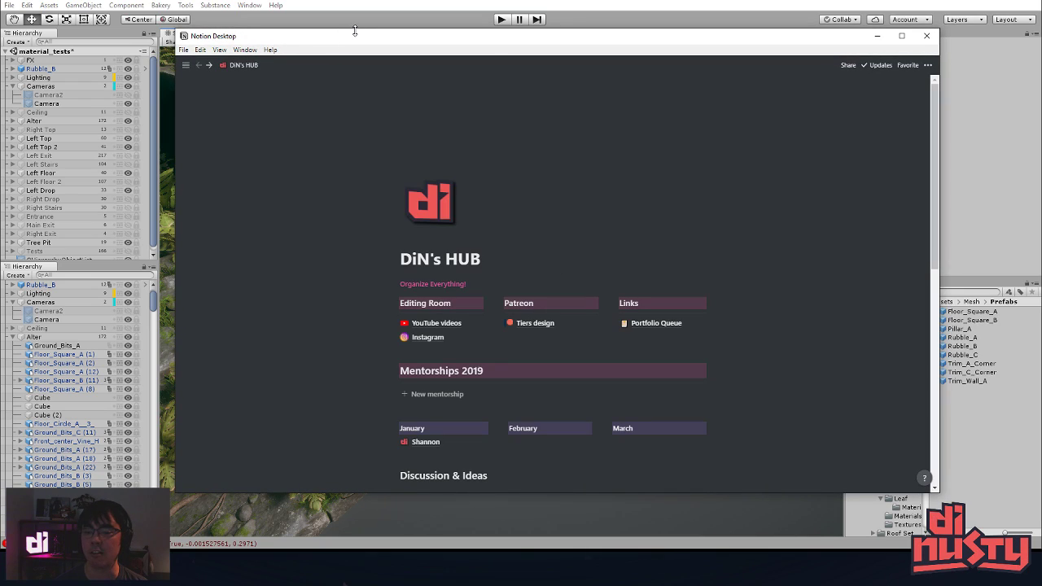
scroll(445, 288, "down", 1)
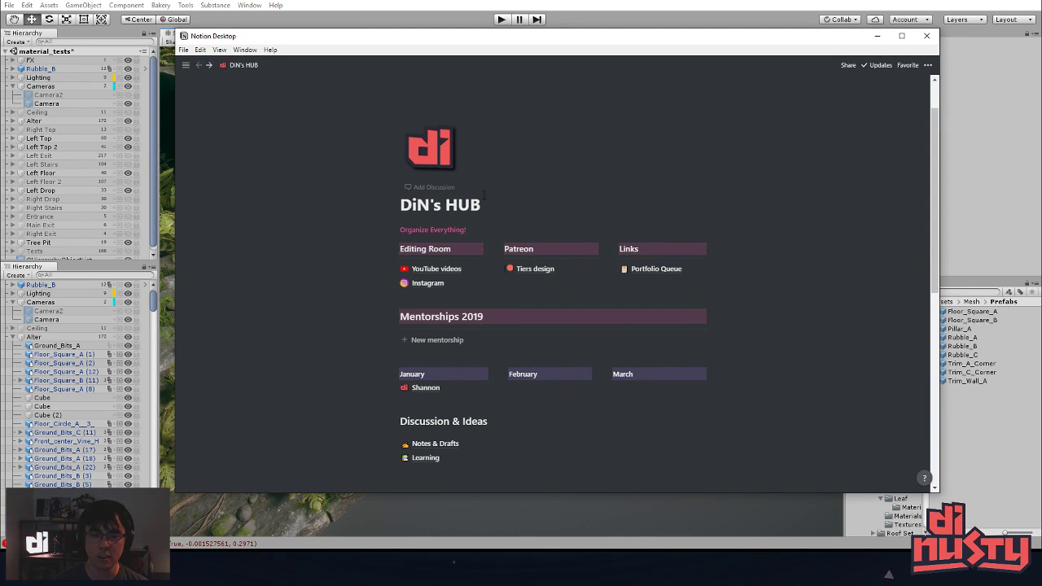
scroll(436, 160, "up", 1)
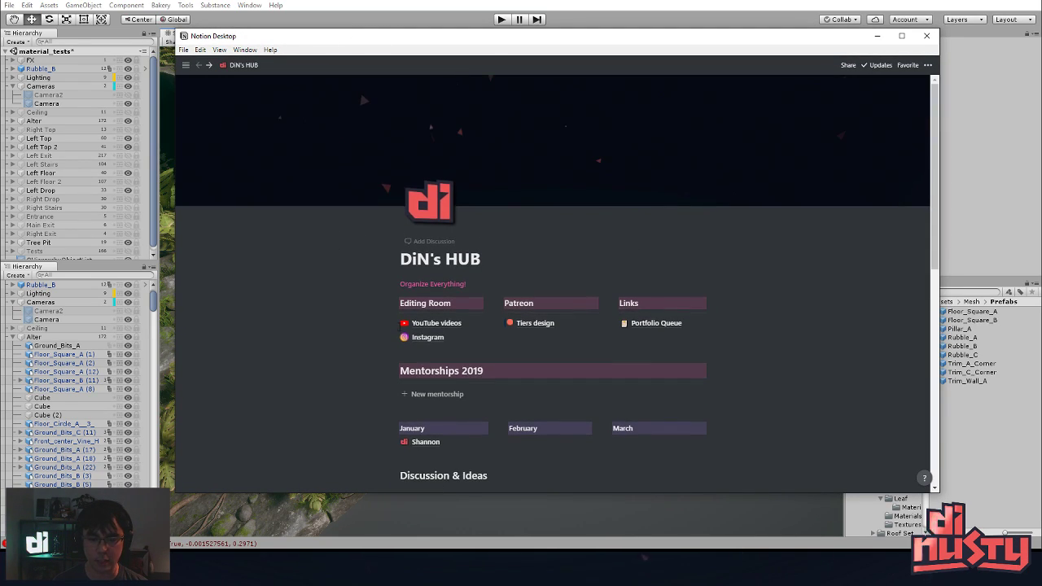
scroll(359, 88, "down", 1)
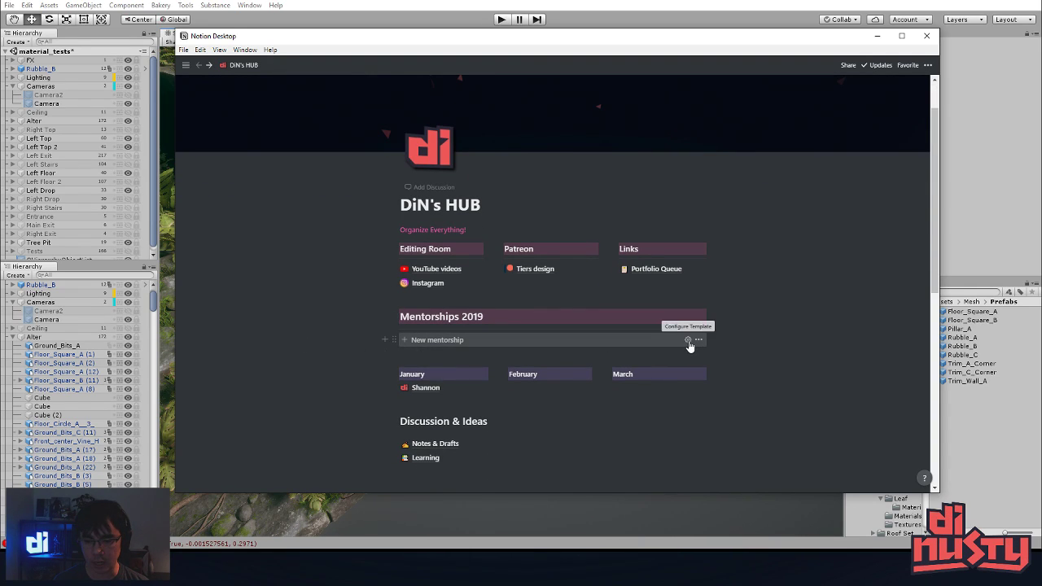
- Open the New mentorship button's template configuration, review its New Mentorship template page, and return to DiN's HUB
left_click(688, 342)
scroll(489, 310, "down", 3)
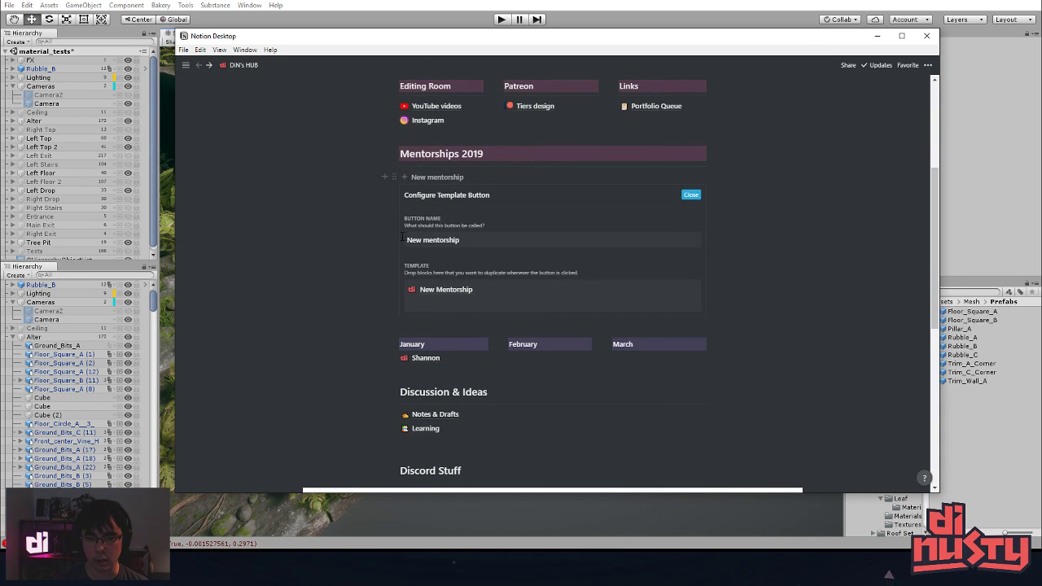
left_click(437, 293)
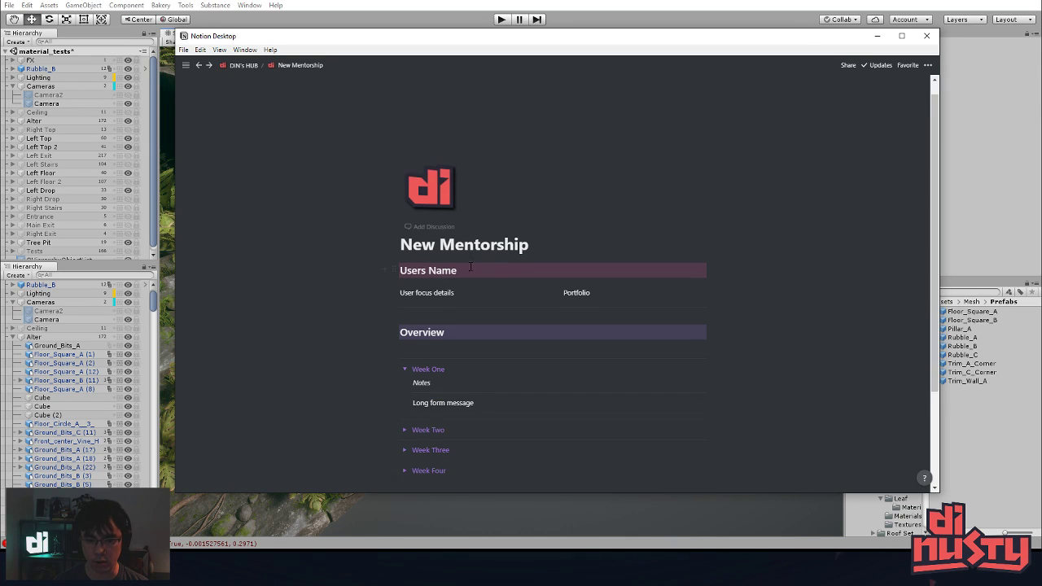
left_click(243, 65)
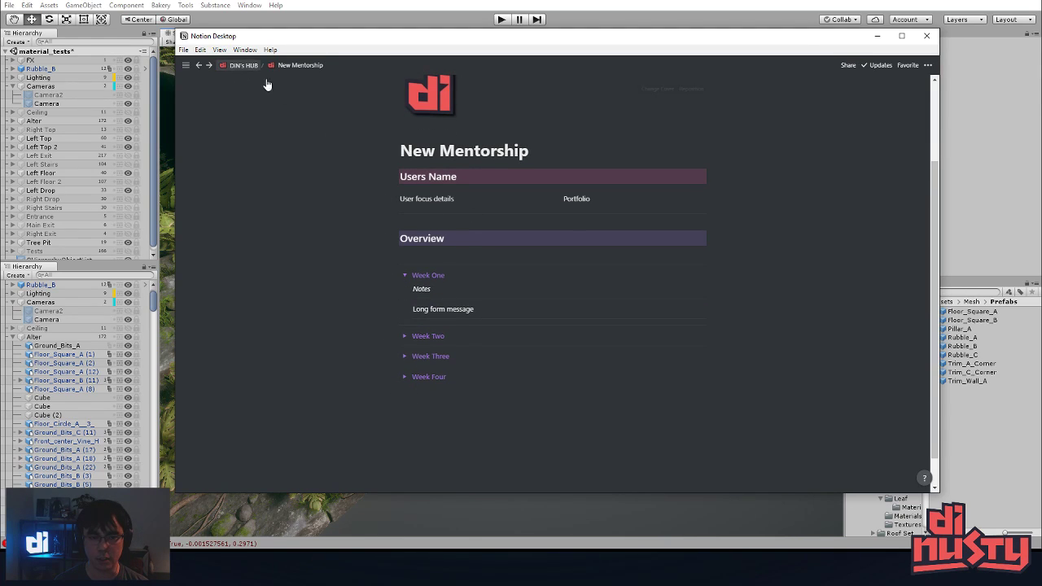
- Generate a New Mentorship page from the template button under Mentorships 2019, and return to DiN's HUB
scroll(483, 310, "down", 1)
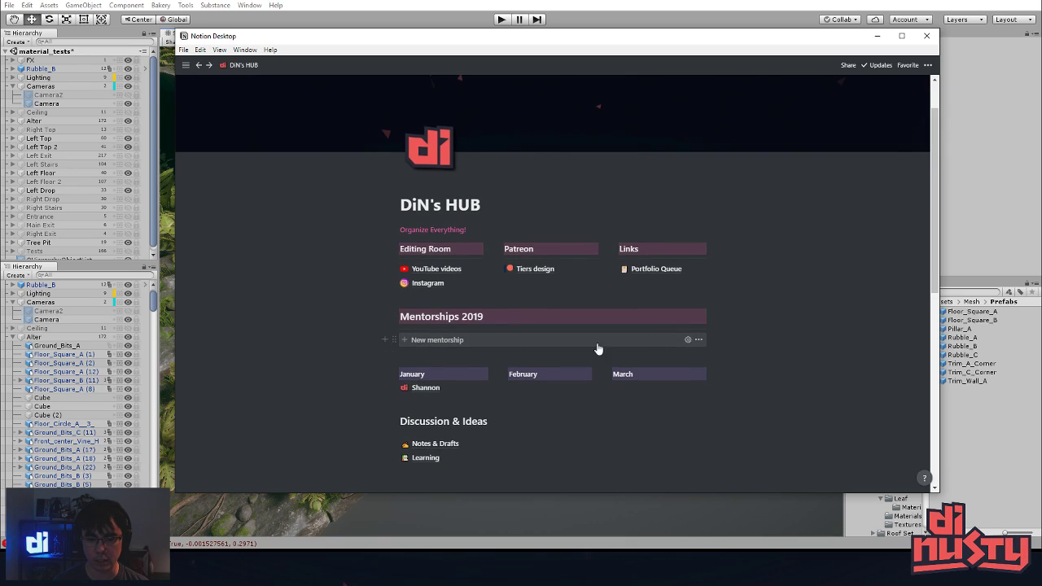
left_click(547, 340)
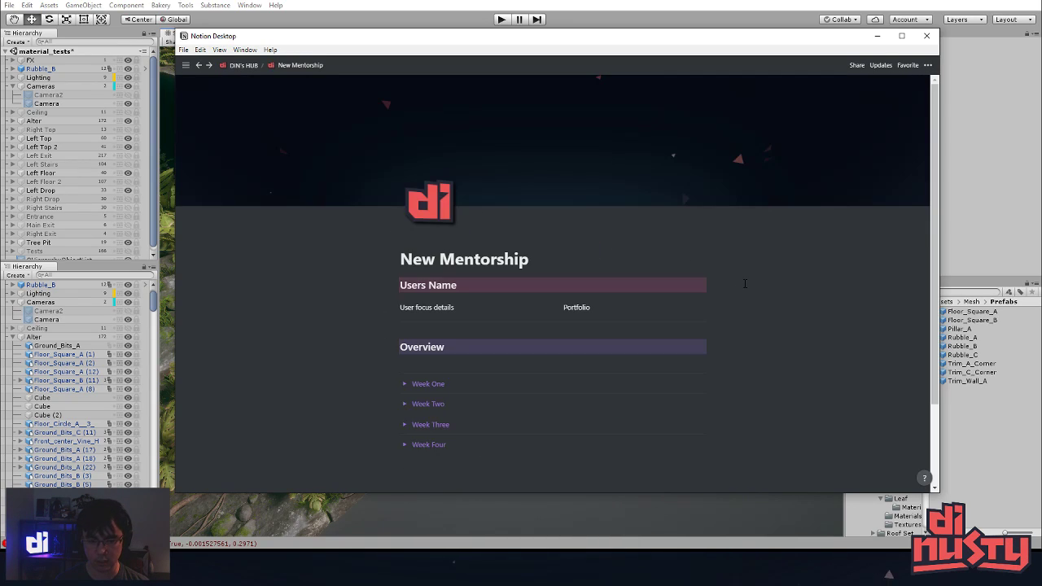
left_click(241, 67)
scroll(402, 303, "down", 2)
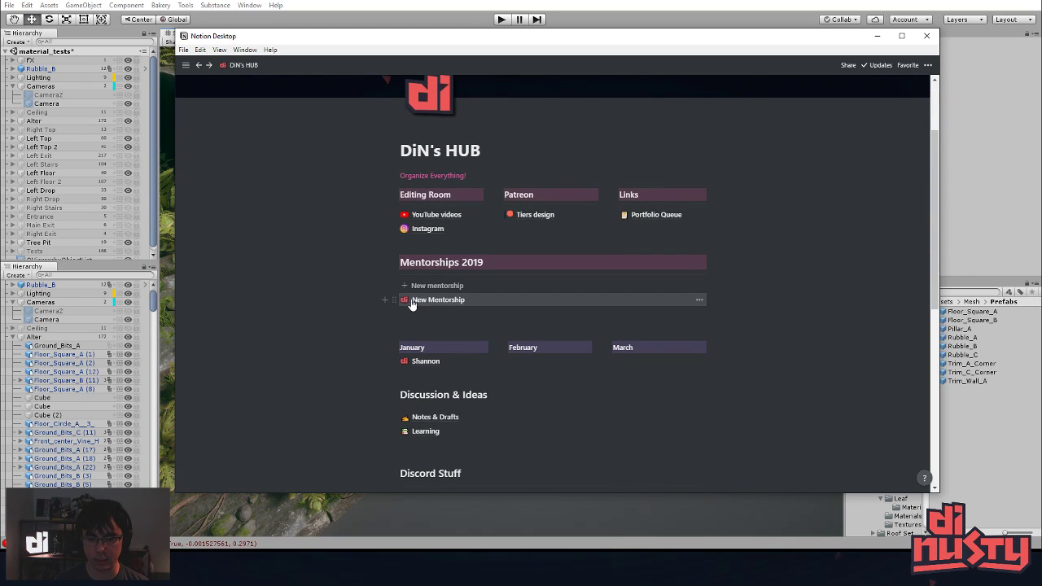
- Move the New Mentorship page under February, rename it "Din kid", and return to DiN's HUB
left_click_drag(464, 308, 544, 400)
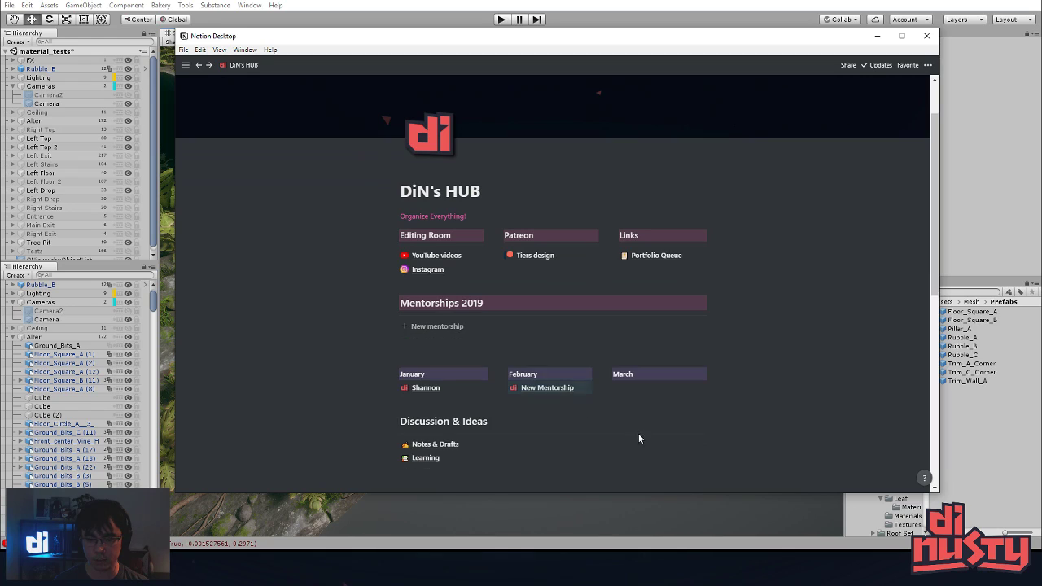
left_click(542, 397)
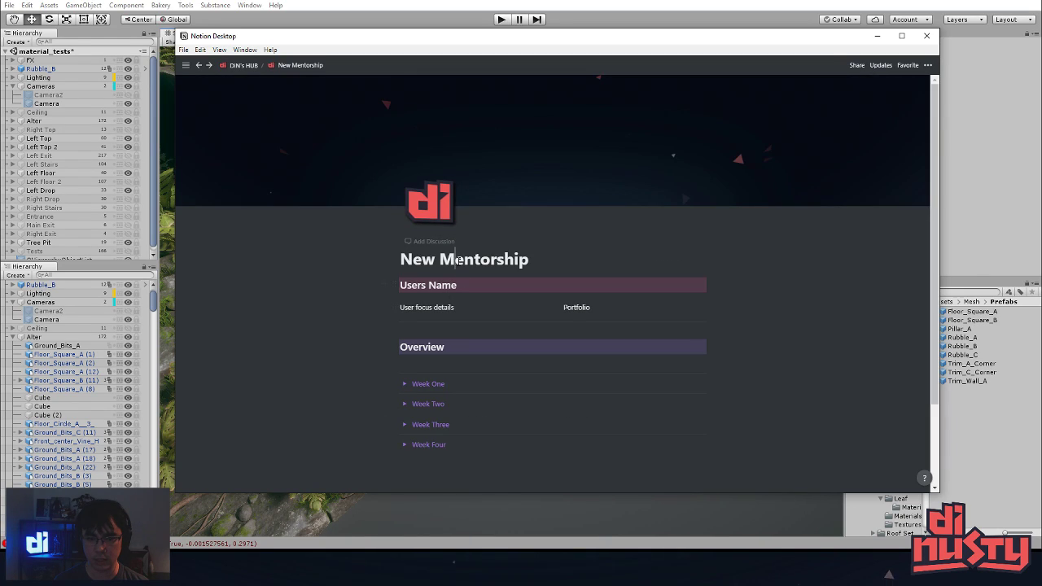
double_click(456, 257)
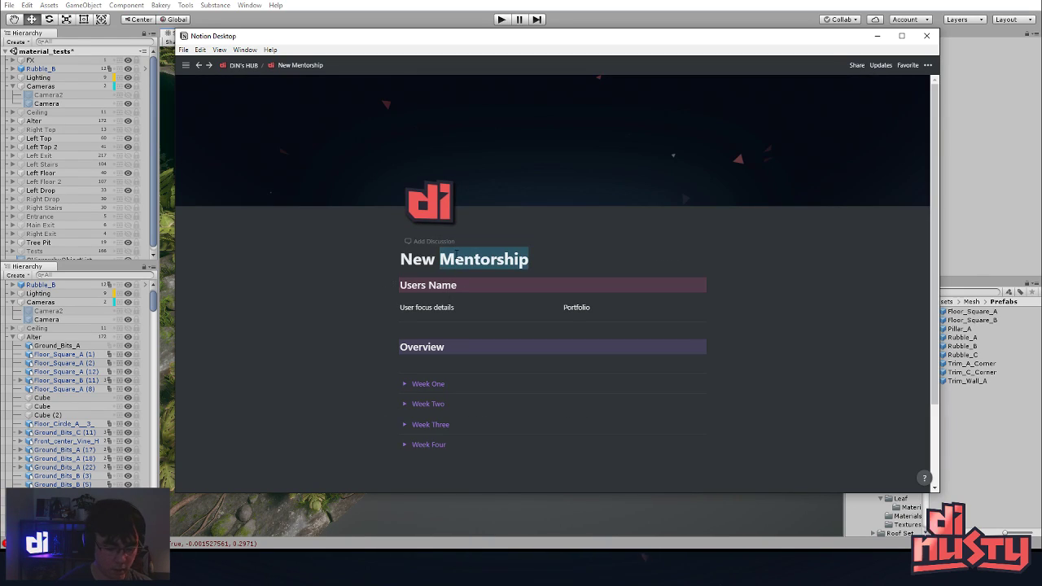
key("BackSpace")
key("BackSpace")
key("BackSpace")
key("BackSpace")
key("BackSpace")
type("Din")
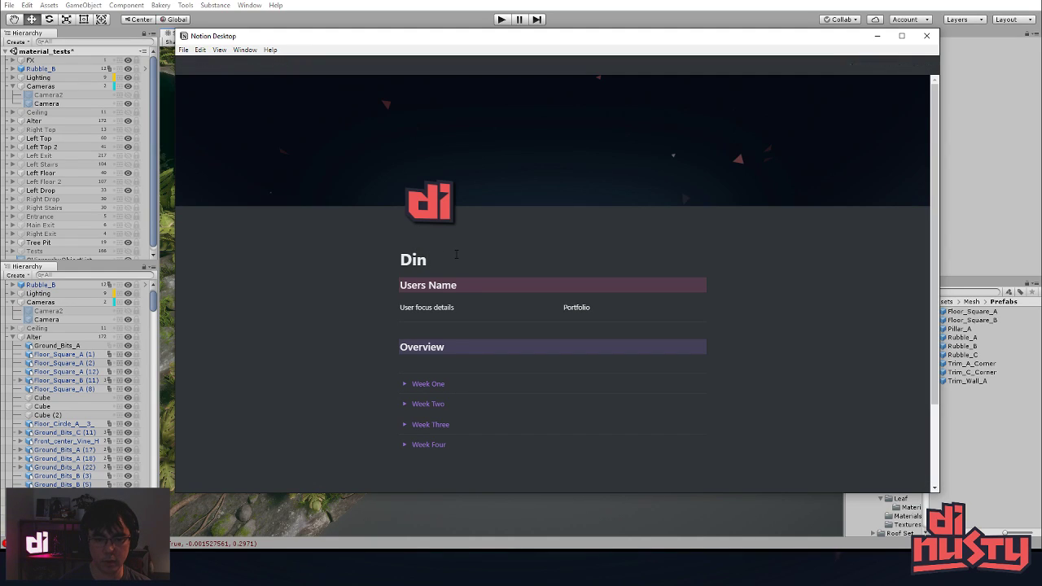
type(" kid")
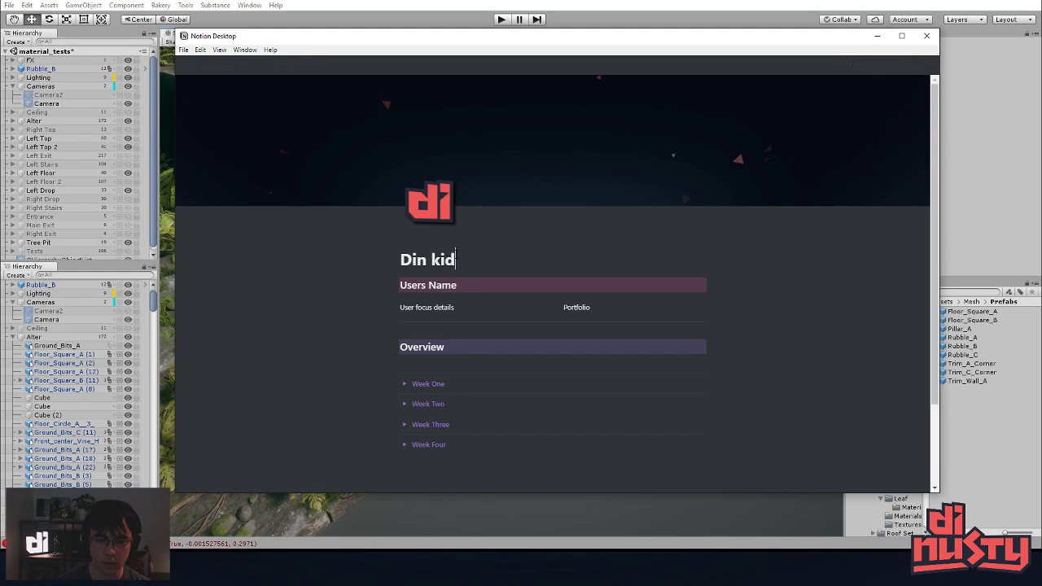
left_click(247, 67)
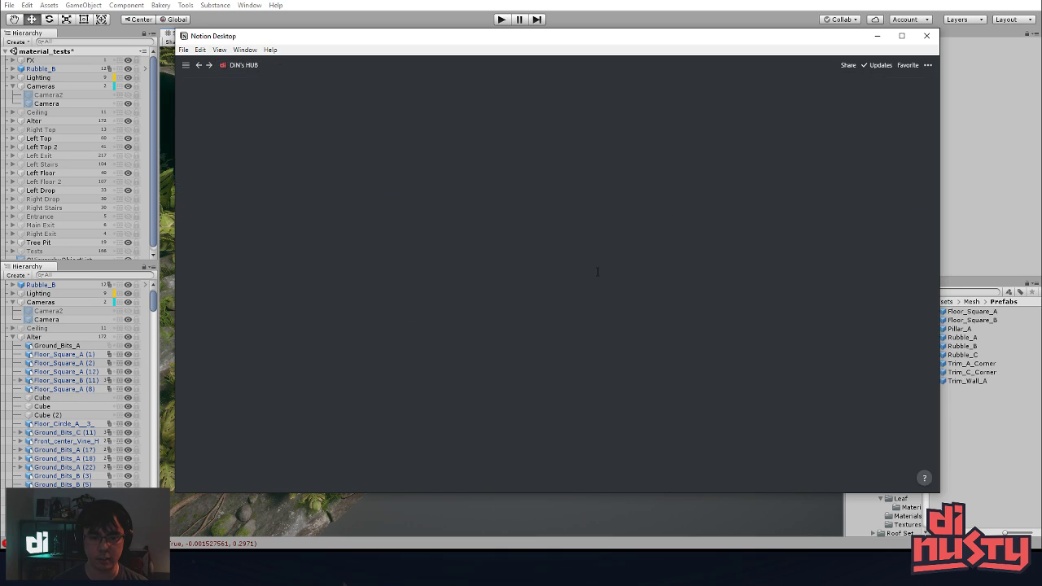
- Open the Din kid page, expand Week One and Week Two to look over their contents, and return to DiN's HUB
left_click(532, 402)
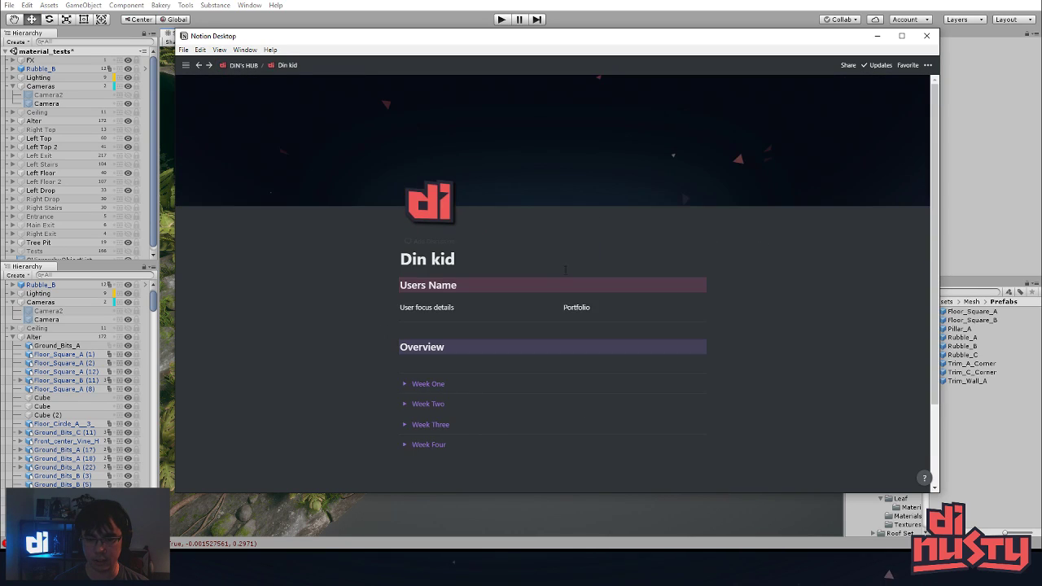
left_click(405, 281)
left_click(405, 342)
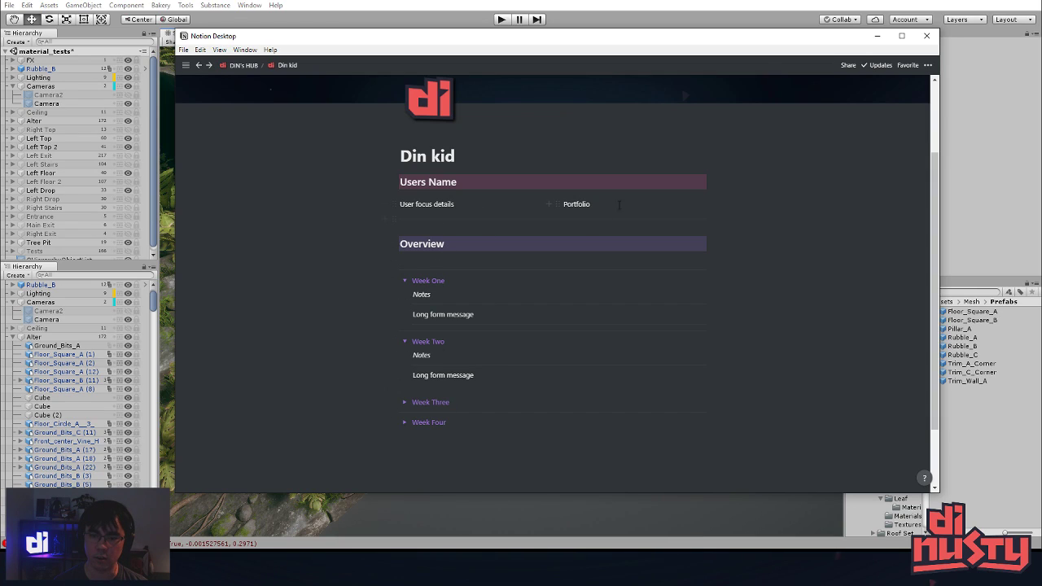
left_click(242, 65)
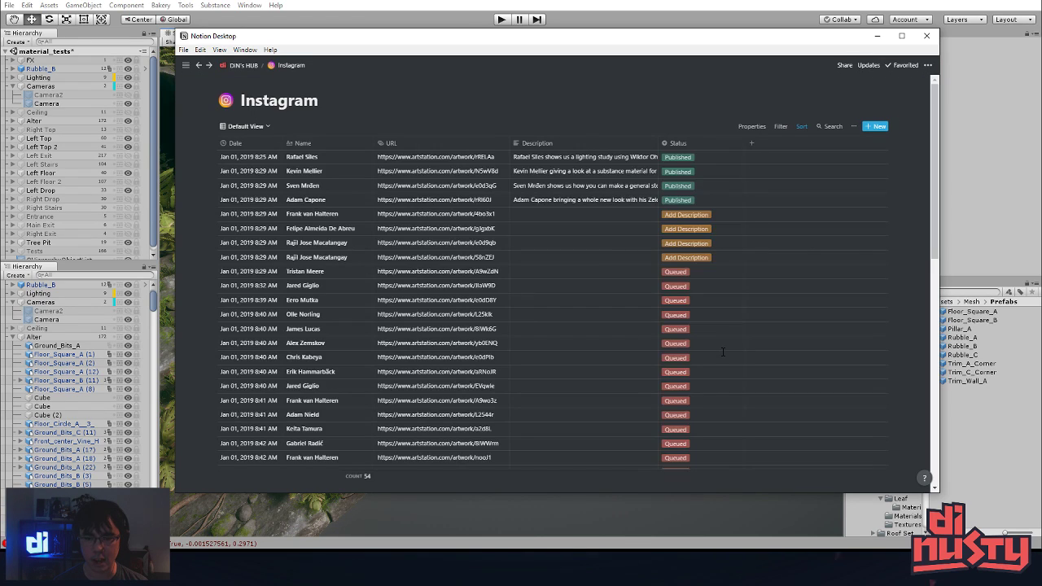
- View the details of the first Instagram table entry with Add Description status, close them, and return to DiN's HUB
left_click(356, 215)
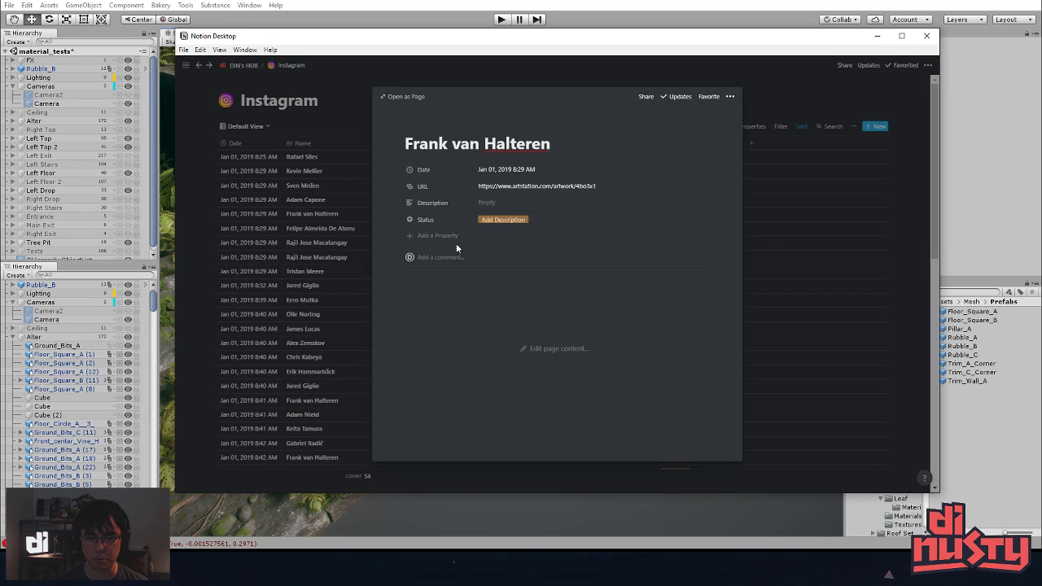
key("Escape")
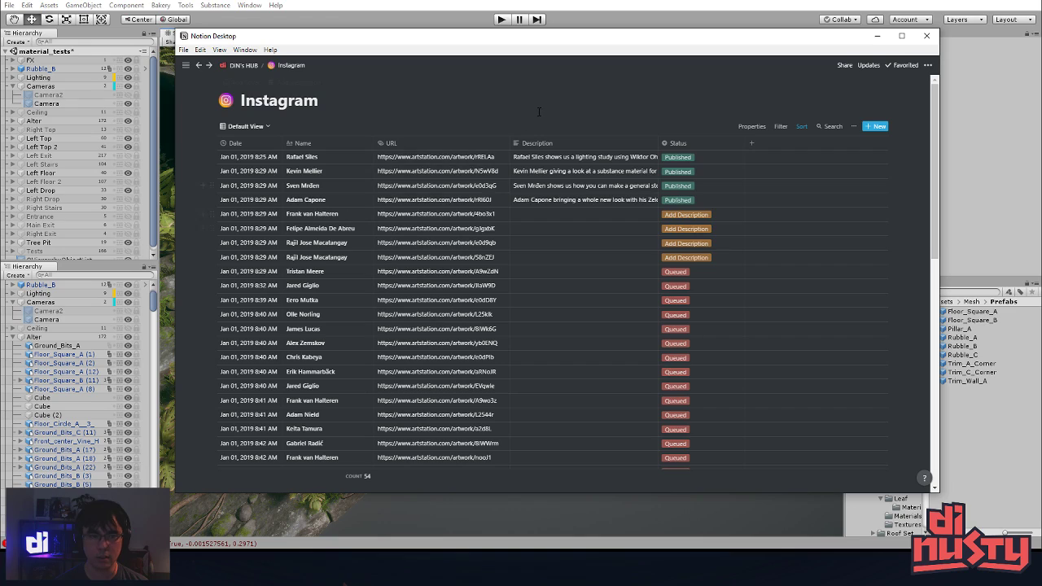
left_click(236, 66)
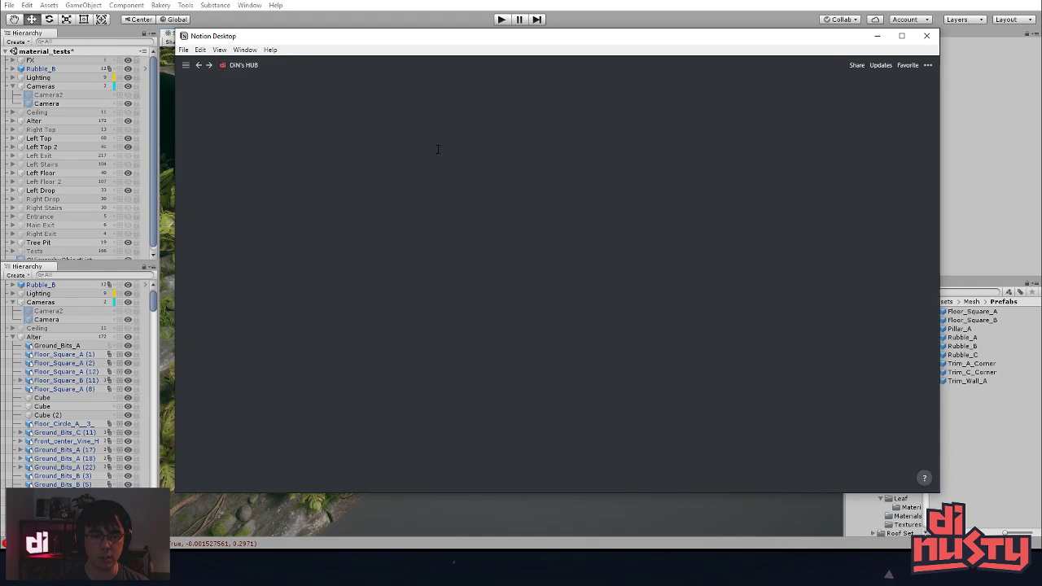
- Open the YouTube videos table and review the Queue View's status filter and its columns through Direct Link and Status
left_click(439, 324)
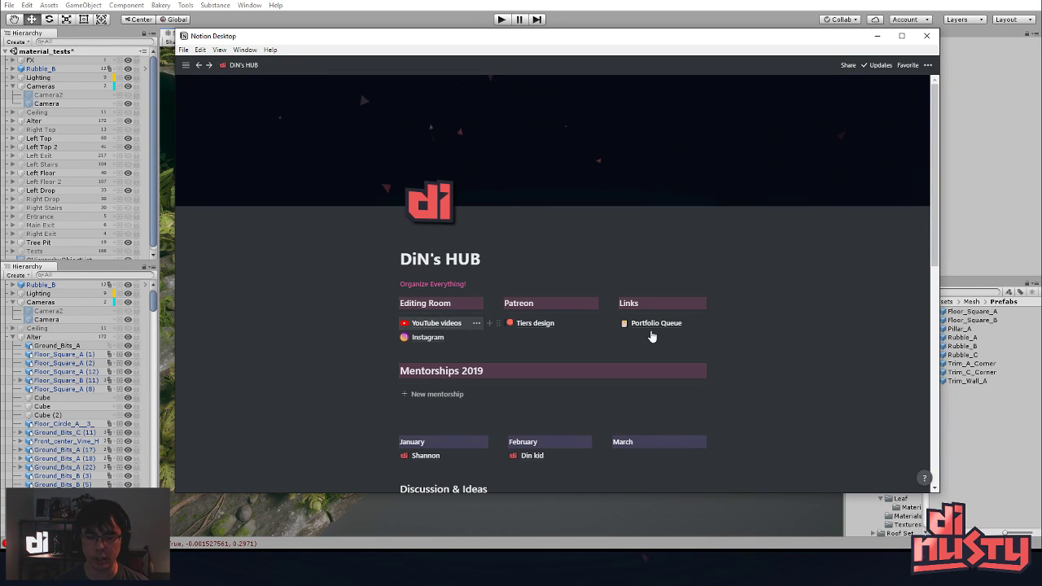
scroll(600, 174, "down", 1)
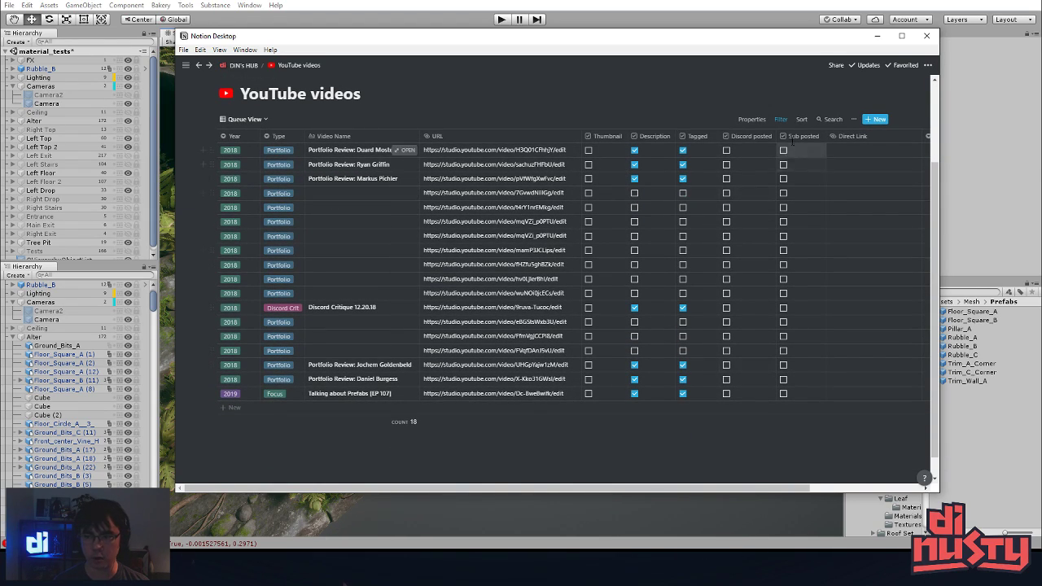
left_click(779, 120)
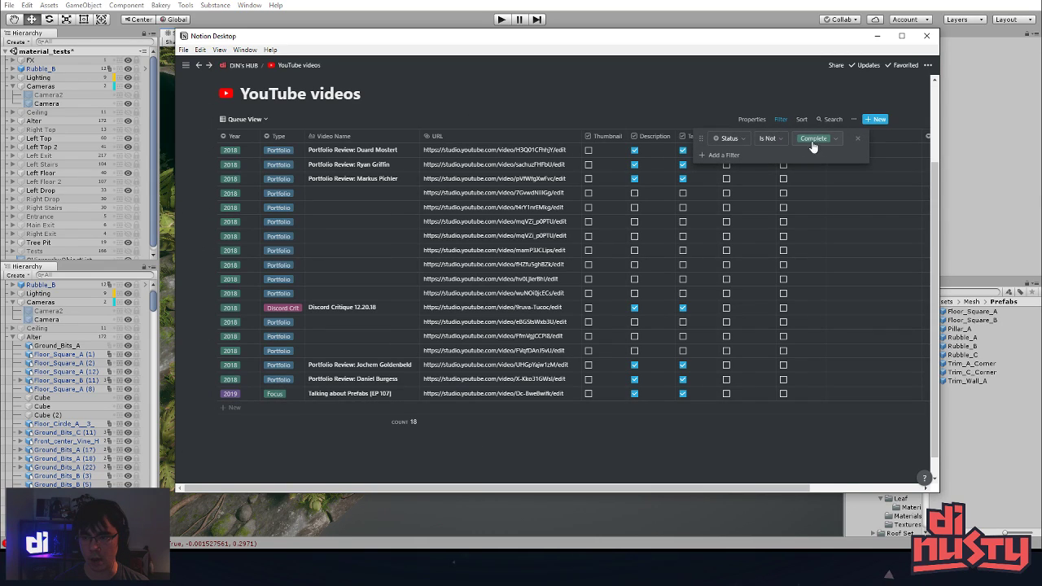
left_click(707, 63)
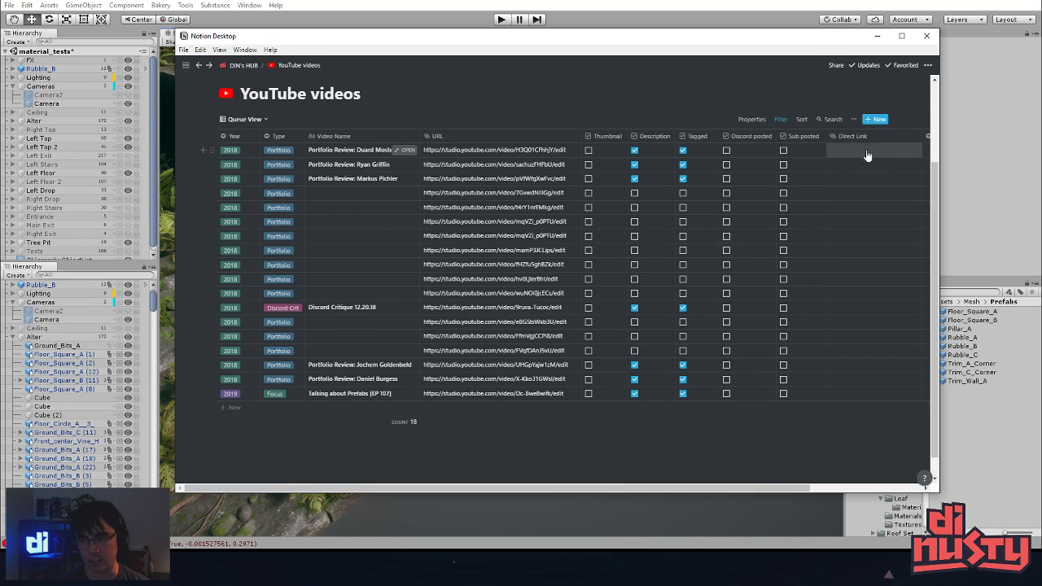
left_click_drag(765, 487, 823, 484)
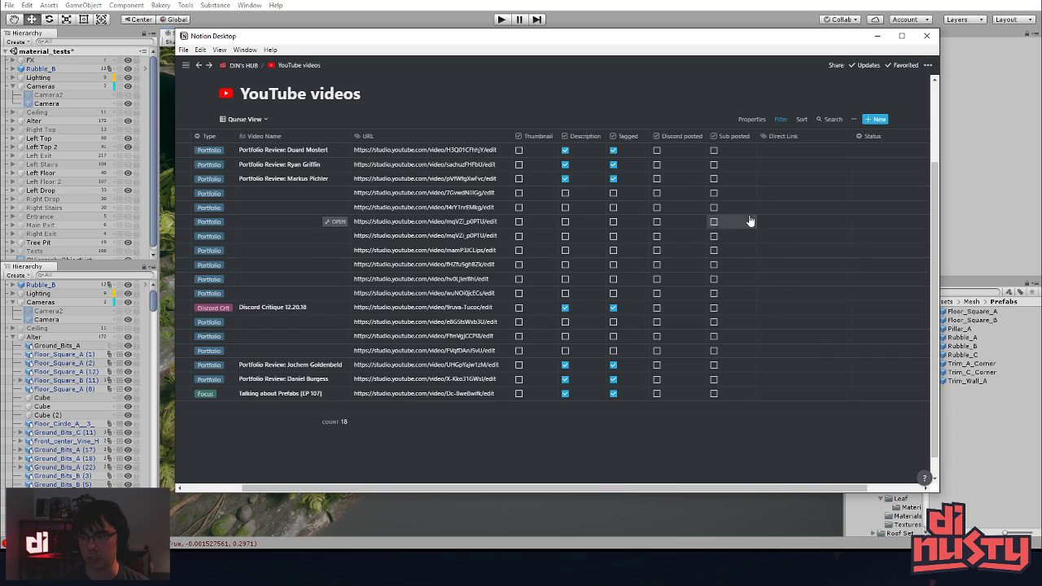
left_click_drag(639, 488, 582, 489)
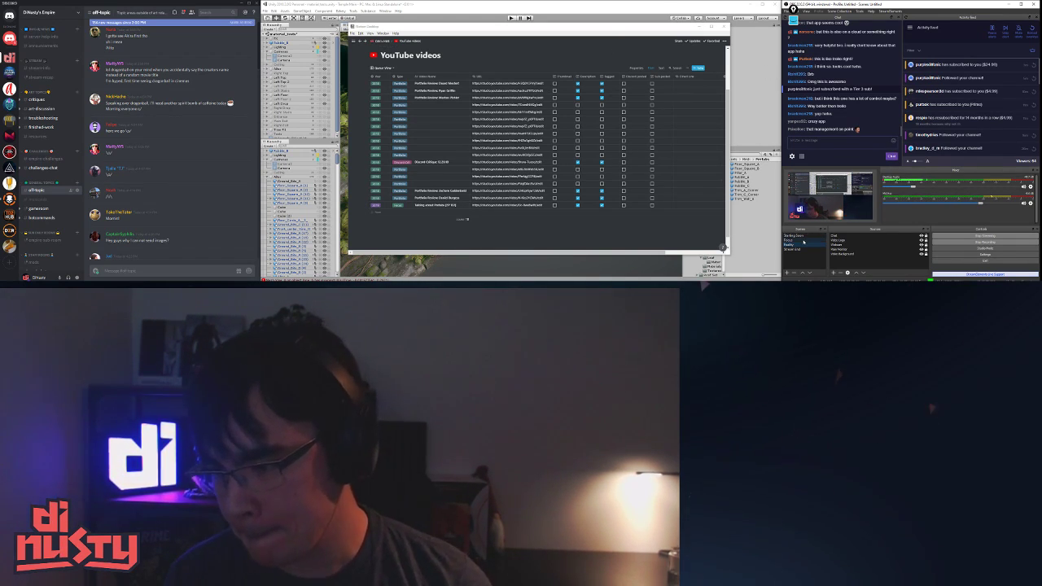
- Switch to the Unity scene and examine the left floor's stone tiles, selecting the fern-covered corner tile
left_click(804, 241)
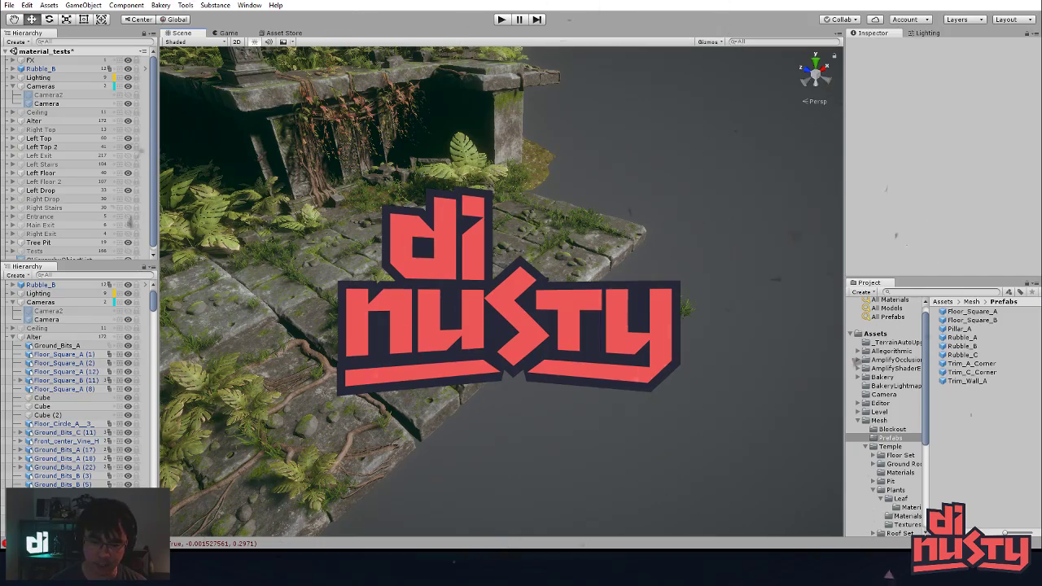
left_click_drag(695, 269, 407, 284, "alt")
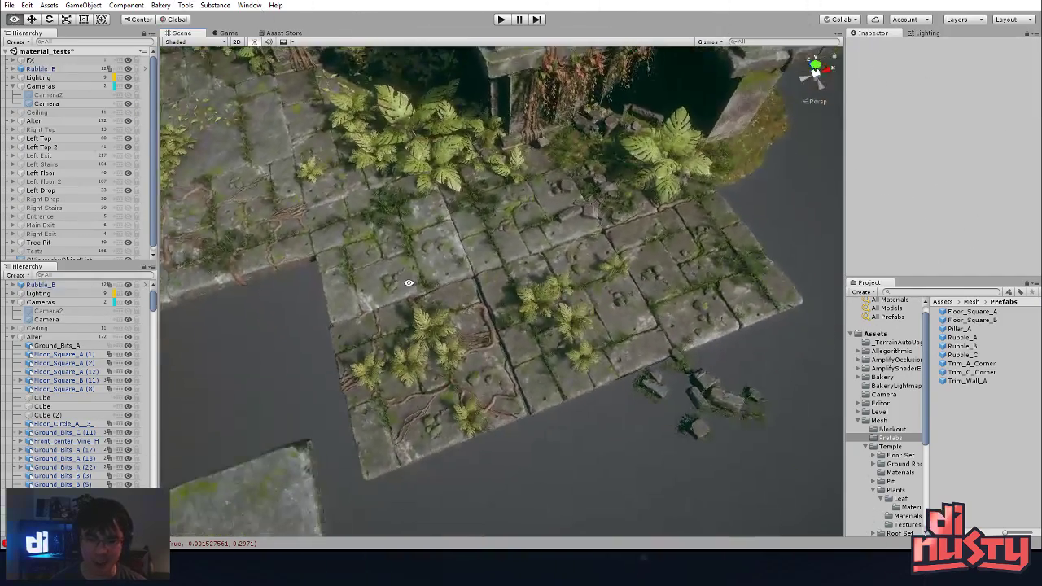
scroll(528, 337, "up", 2)
left_click_drag(529, 337, 492, 366, "alt")
left_click(516, 346)
left_click(584, 528)
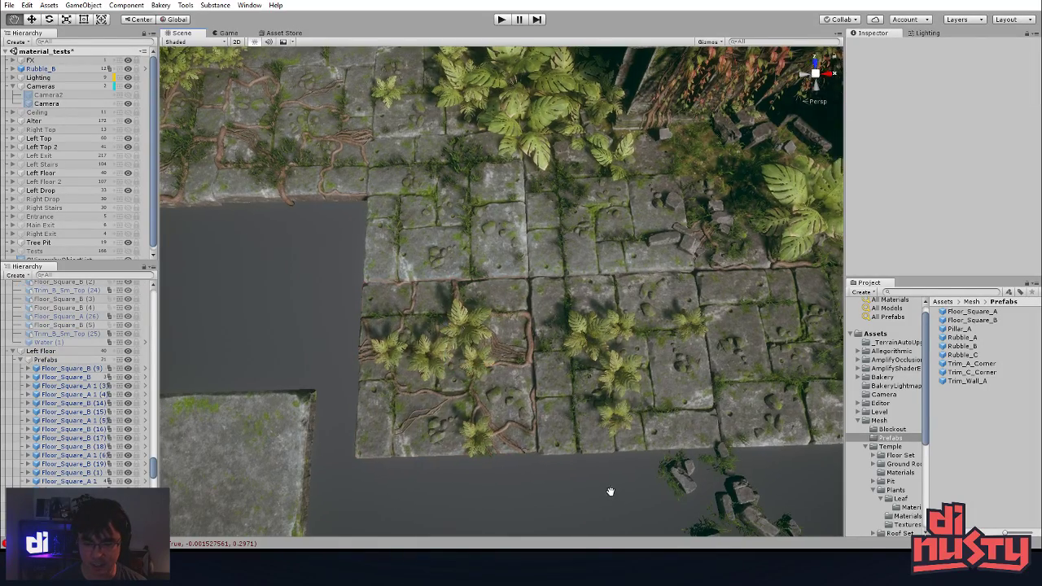
middle_click_drag(616, 493, 456, 432)
left_click(600, 498)
left_click_drag(600, 497, 633, 474, "alt")
left_click(397, 427)
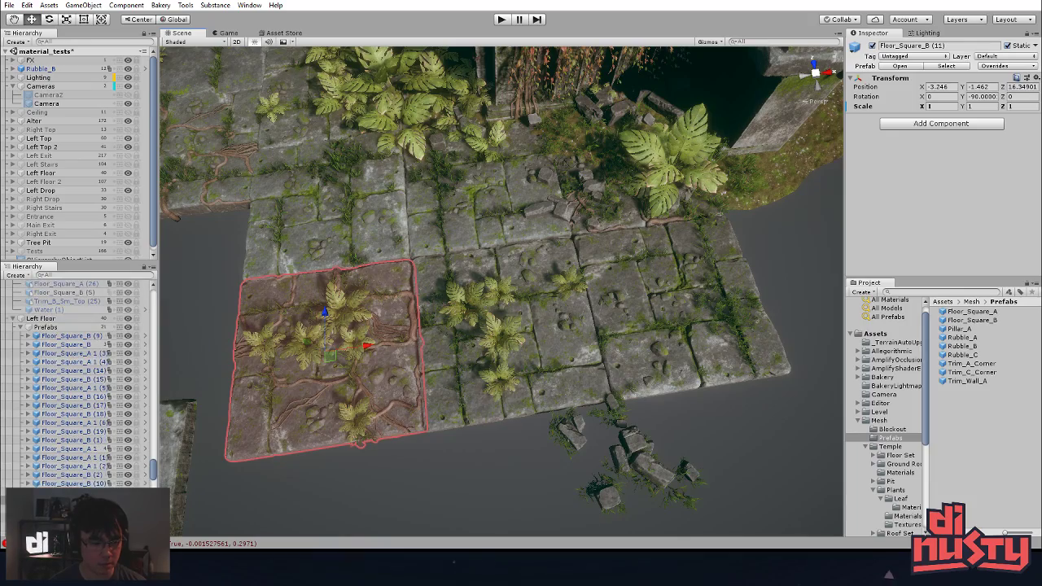
- Select the Ground_Bits_A (2) rock cluster in the corner beside the stairs and frame it in the Scene view
left_click(495, 455)
left_click_drag(496, 456, 630, 323, "alt")
middle_click_drag(630, 323, 677, 304)
right_click_drag(678, 304, 402, 361, "alt")
left_click_drag(402, 361, 340, 416, "alt")
middle_click_drag(340, 416, 651, 268)
left_click_drag(651, 268, 533, 328, "alt")
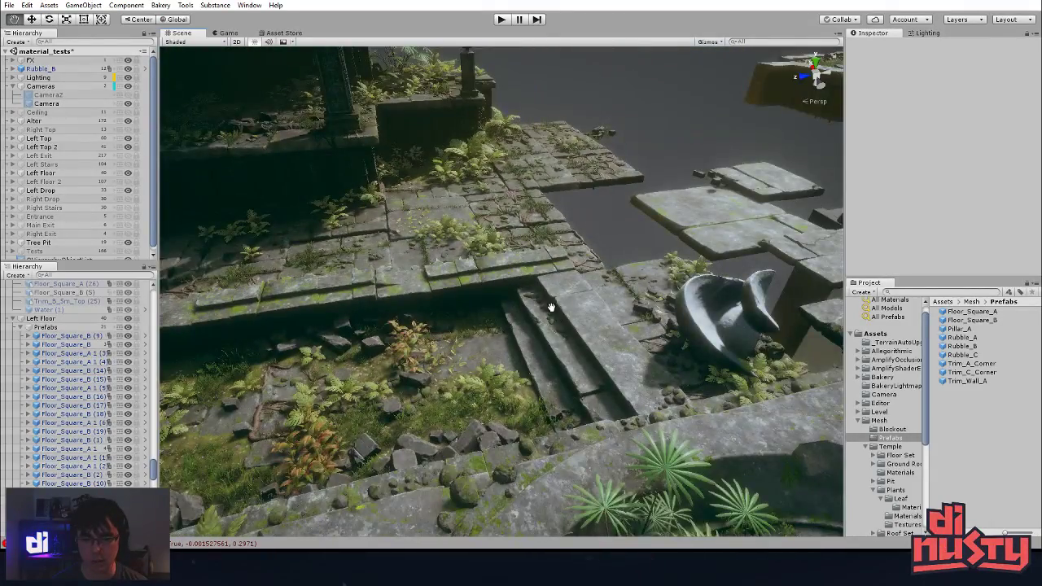
middle_click_drag(554, 316, 737, 379)
left_click_drag(738, 379, 647, 334, "alt")
left_click(584, 403)
key("Delete")
left_click(577, 397)
key("f")
left_click_drag(595, 382, 692, 317, "alt")
right_click_drag(692, 316, 554, 285, "alt")
left_click_drag(554, 286, 626, 397, "alt")
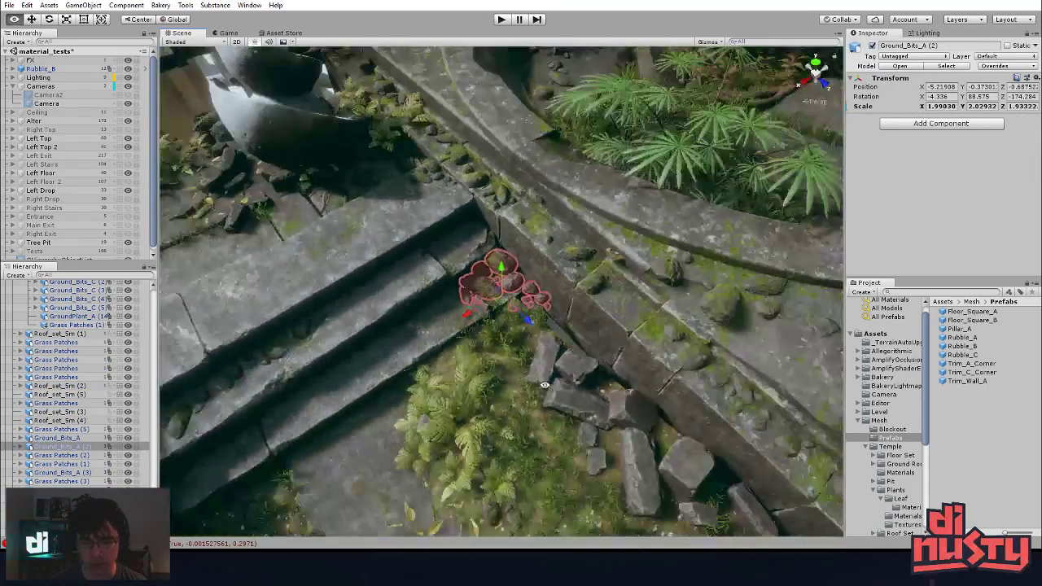
- Rotate and move the Ground_Bits_A (2) rock cluster onto the end of the lowest stair beside the wall
middle_click_drag(626, 397, 540, 289)
left_click(587, 348)
left_click_drag(539, 288, 523, 412, "alt")
key("w")
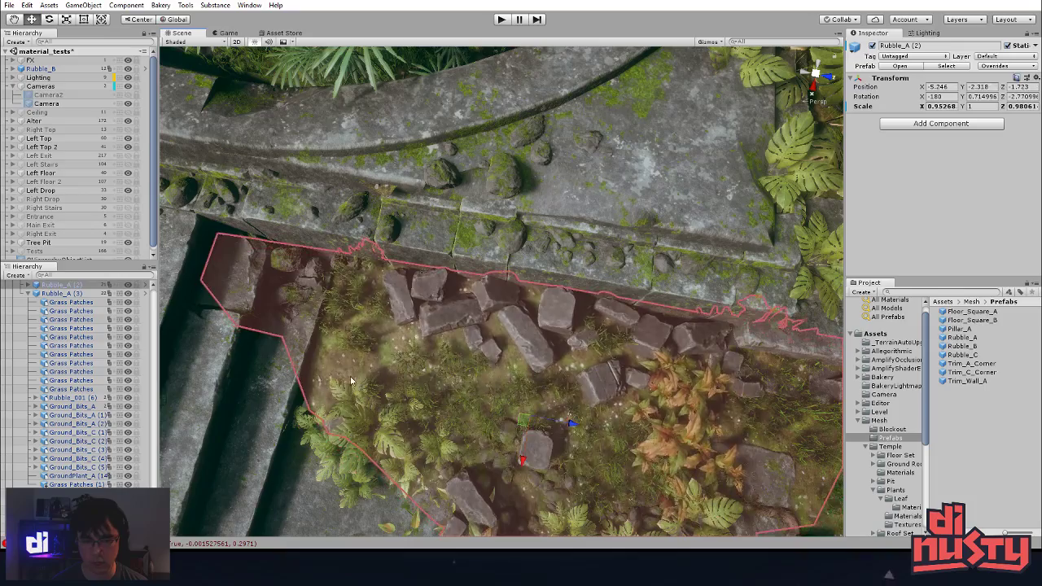
left_click(372, 383)
middle_click_drag(372, 384, 558, 389)
left_click_drag(557, 389, 487, 231, "alt")
left_click(470, 268)
key("e")
key("w")
left_click_drag(604, 352, 577, 391)
left_click(554, 346)
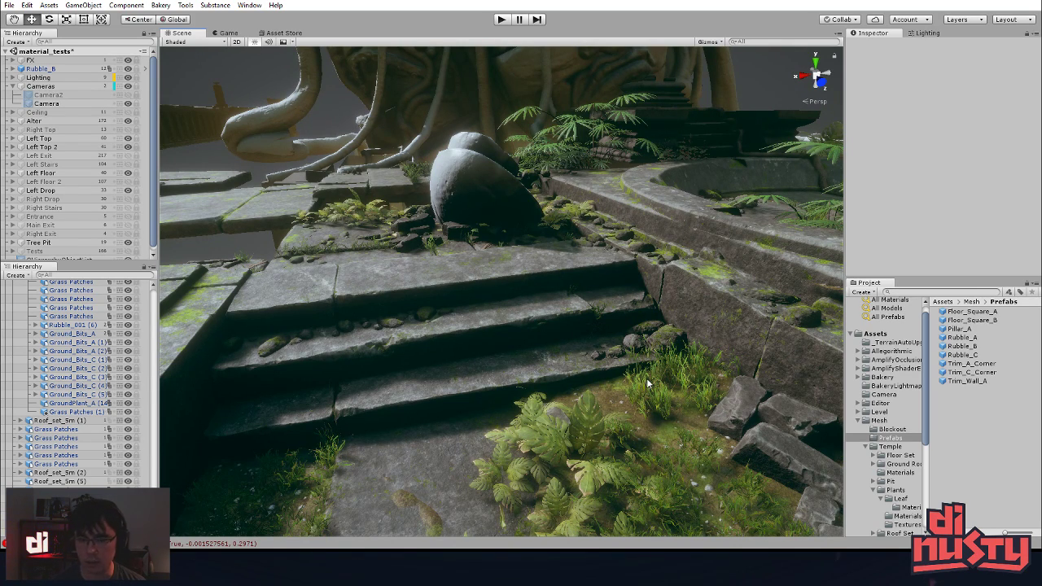
- Select the stair slabs together with the rock clusters lying on them
left_click_drag(607, 272, 690, 389, "alt")
left_click(689, 390)
left_click_drag(574, 389, 604, 383, "alt")
left_click(481, 347, "shift")
left_click(541, 404, "shift")
left_click(544, 349, "shift")
left_click(579, 295, "shift")
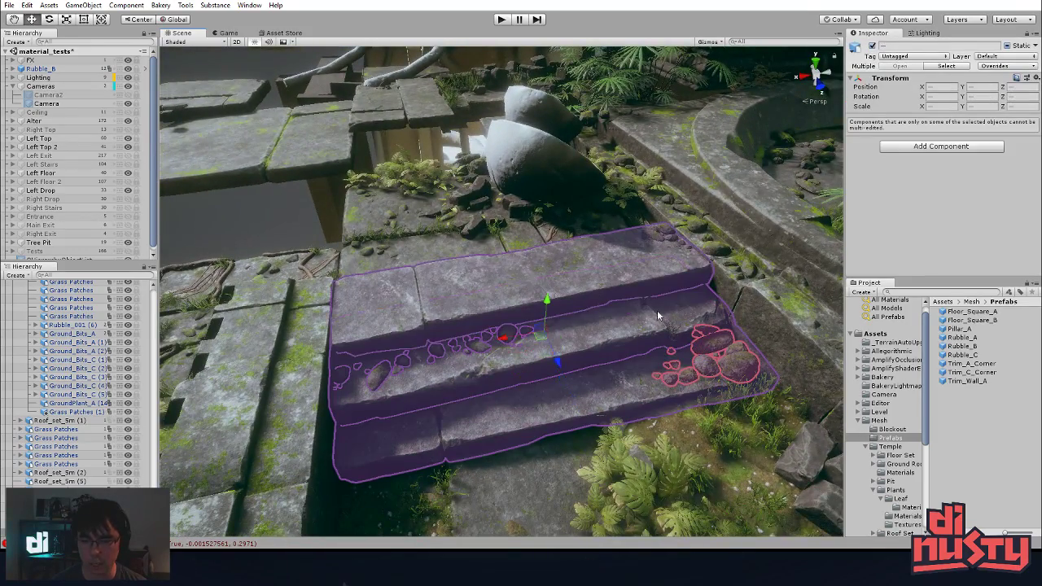
left_click_drag(643, 310, 627, 347, "alt")
left_click_drag(675, 282, 570, 295, "alt")
- Create an empty object beneath Trim_B_5m_Top (12) in the Left Drop group's Prefabs
scroll(114, 419, "down", 2)
scroll(113, 417, "down", 2)
left_click_drag(76, 436, 93, 349)
left_click(62, 340)
right_click(62, 348)
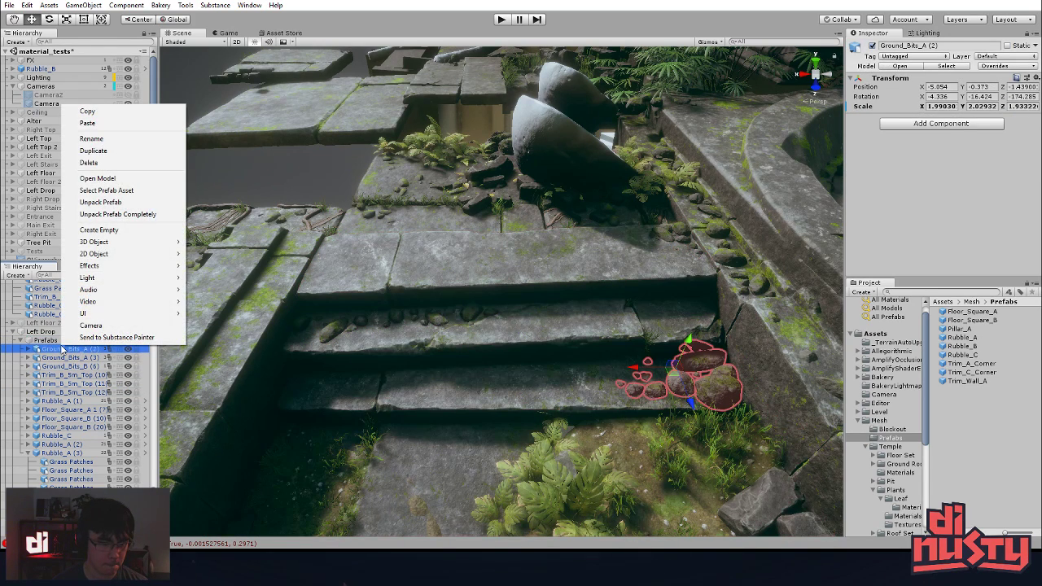
left_click(447, 395)
left_click(514, 393)
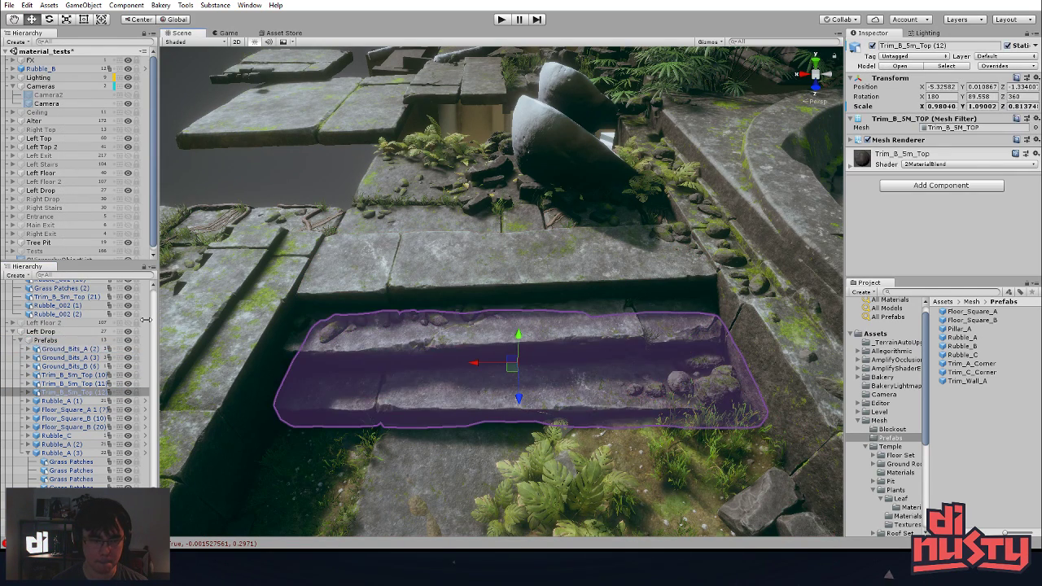
right_click(88, 392)
left_click(122, 272)
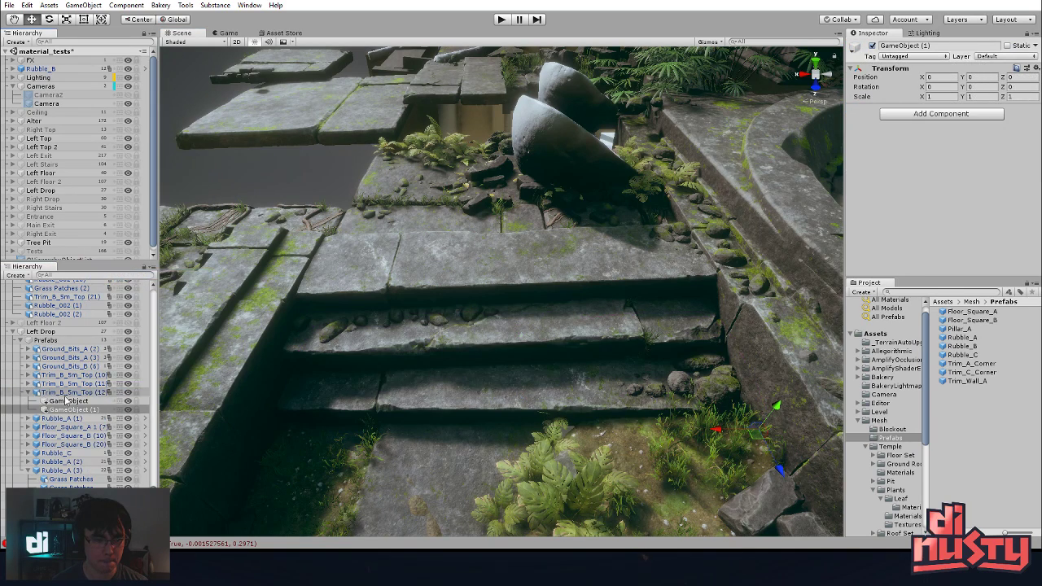
- Delete the extra empty GameObject under Trim_B_5m_Top (12) and move GameObject (1) directly under Left Drop's Prefabs
left_click(74, 402)
key("Delete")
left_click(82, 403)
left_click_drag(82, 403, 82, 345)
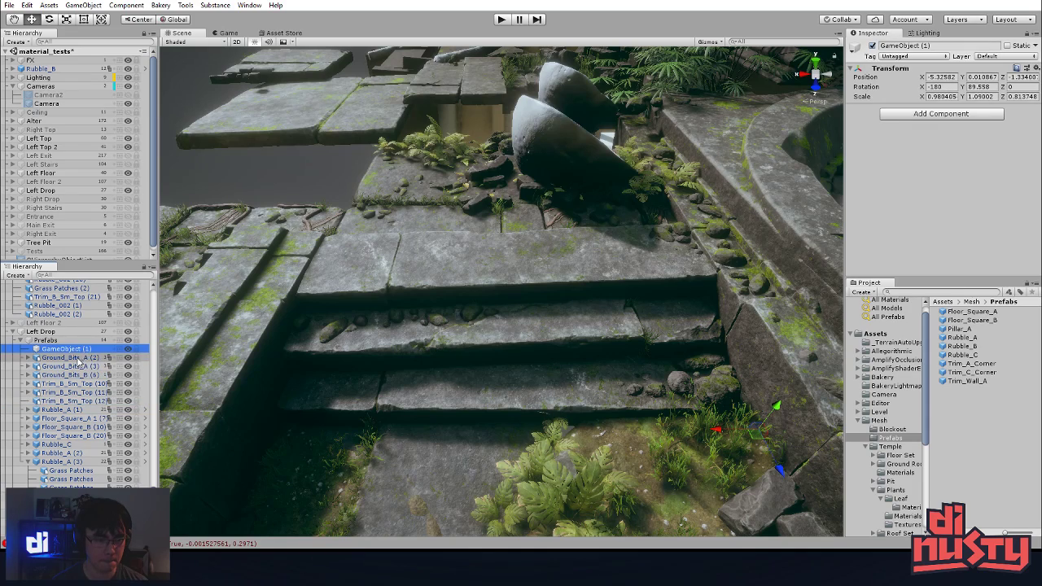
- Rename the empty object under Left Drop's Prefabs as Stairs_A
left_click(82, 349)
type("Stairs_A")
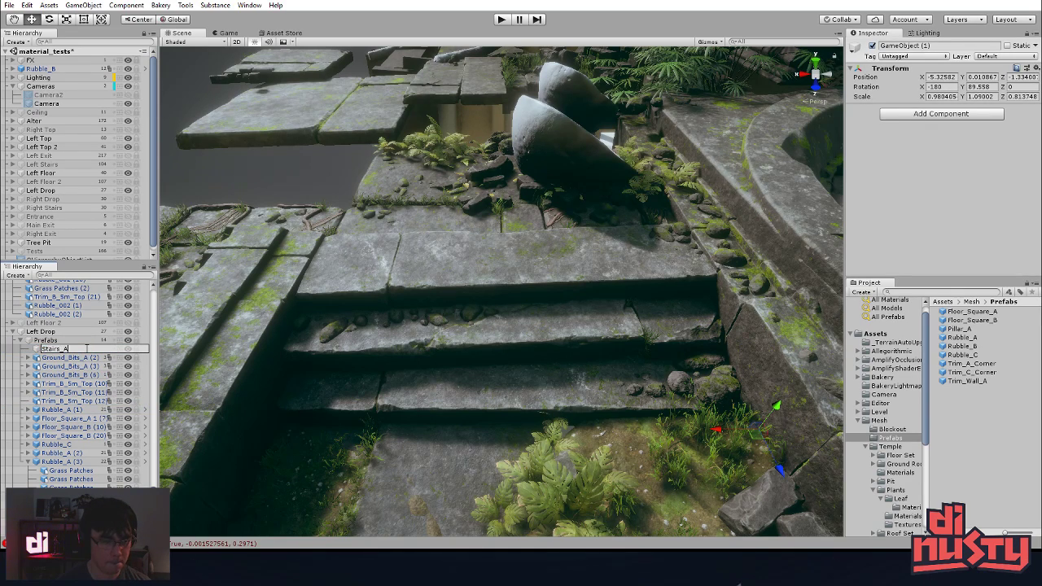
key("Return")
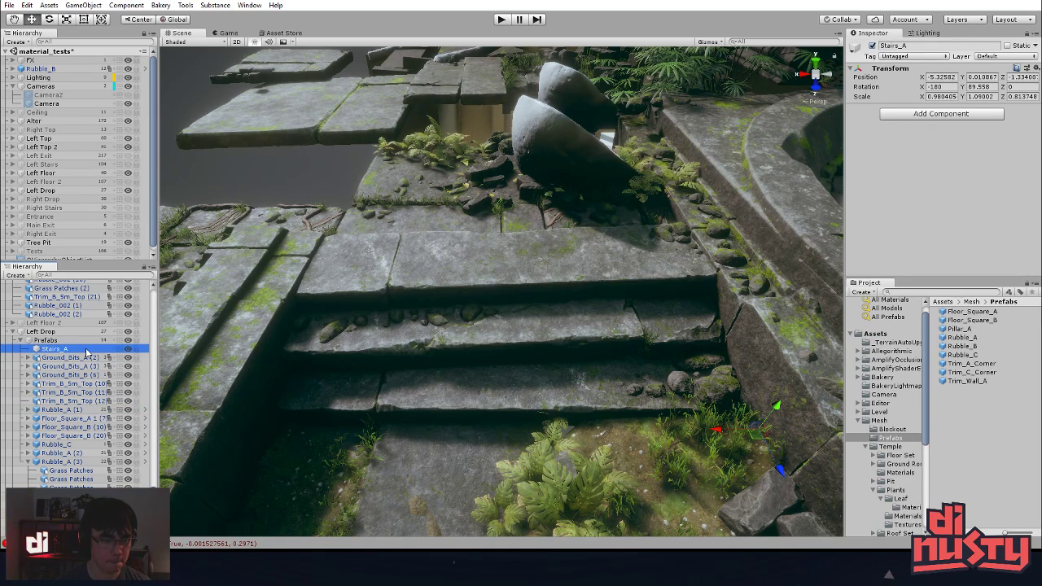
- Select all three stair slabs and the three Ground_Bits rock clusters lying on them
left_click(453, 268)
left_click(447, 314, "shift")
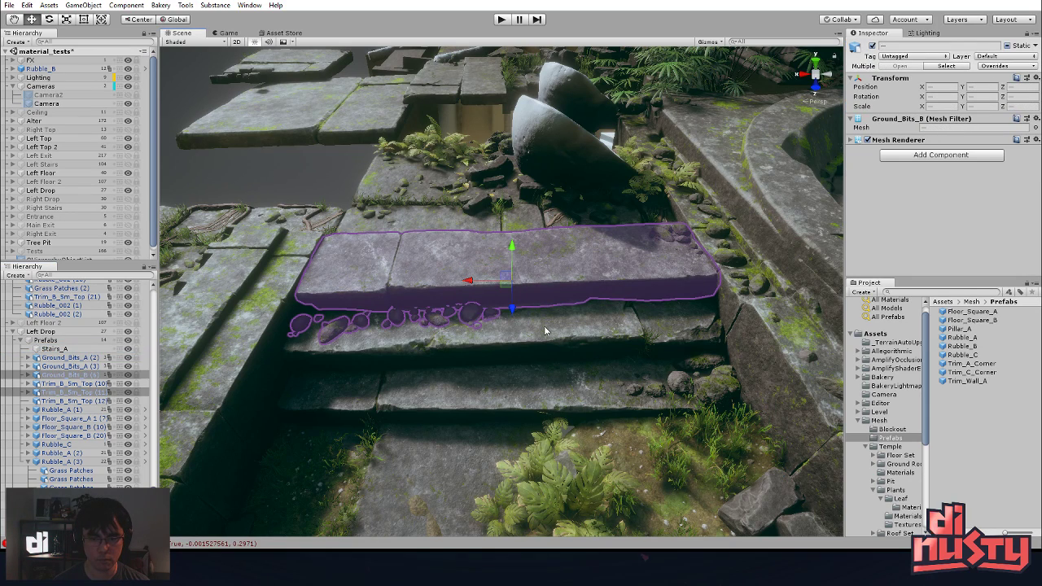
left_click(533, 325, "shift")
left_click(679, 234, "shift")
left_click(684, 378, "shift")
left_click(588, 388, "shift")
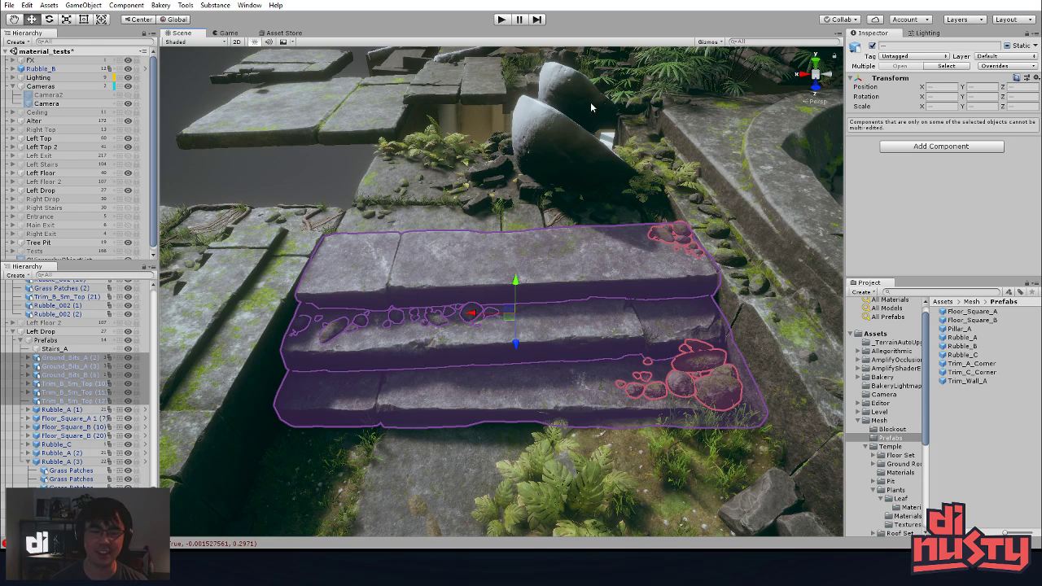
- Parent the selected slabs and rock clusters under Stairs_A and save Stairs_A as a prefab in the Mesh Prefabs folder
middle_click_drag(593, 369, 595, 359)
left_click_drag(75, 366, 63, 349)
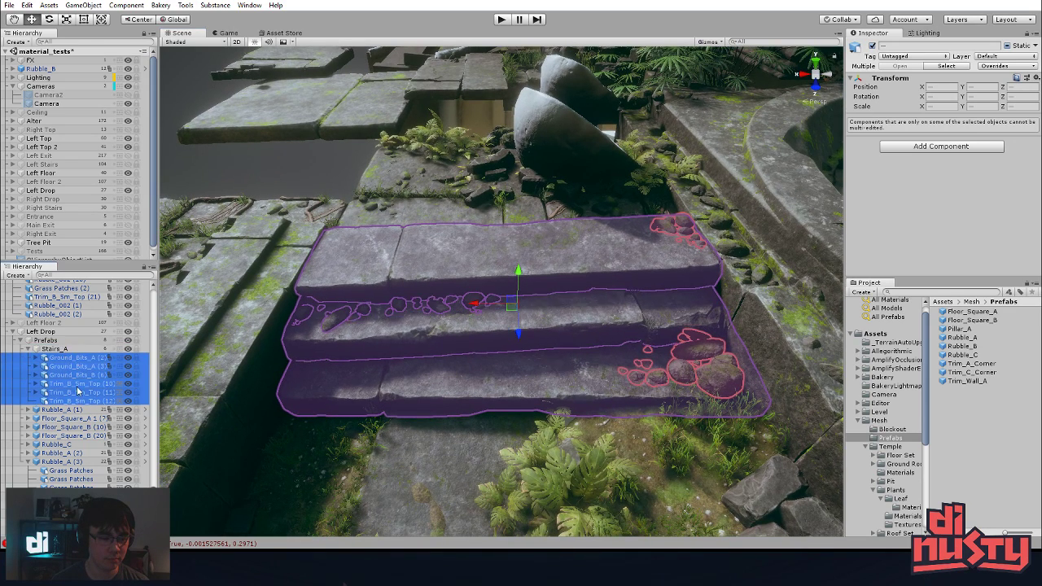
left_click(67, 350)
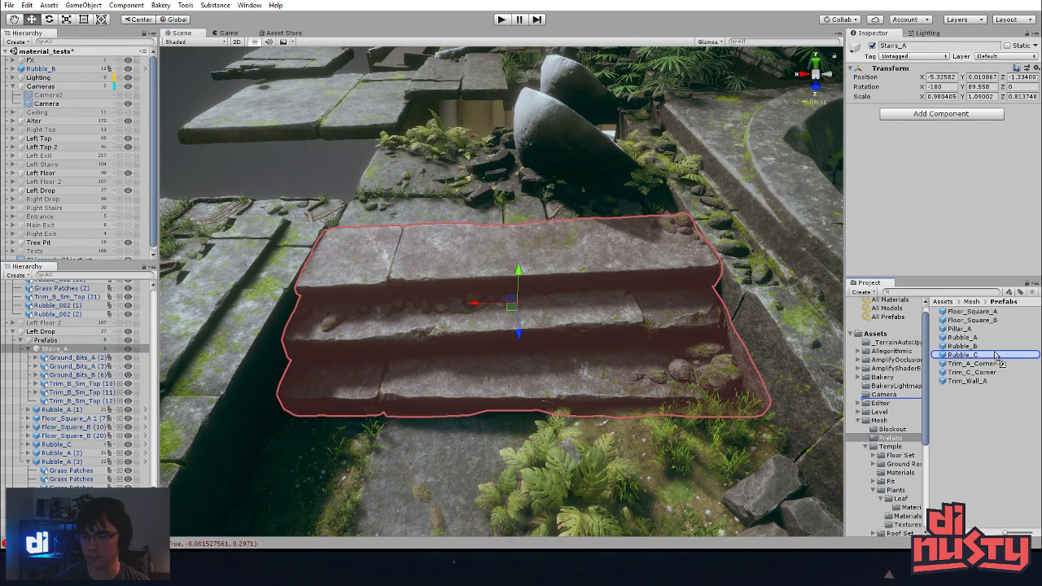
left_click_drag(989, 411, 988, 411)
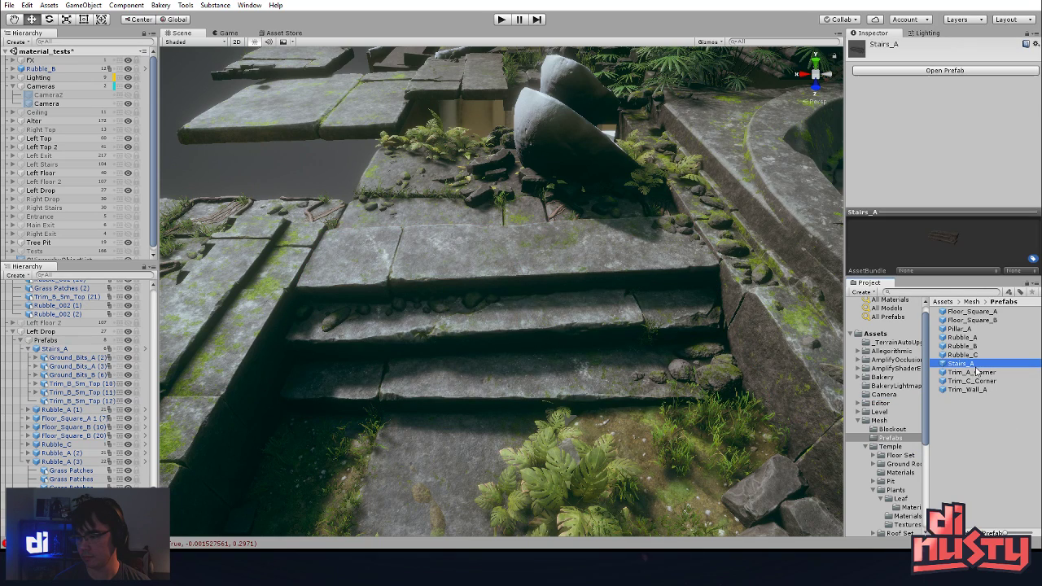
left_click(580, 328)
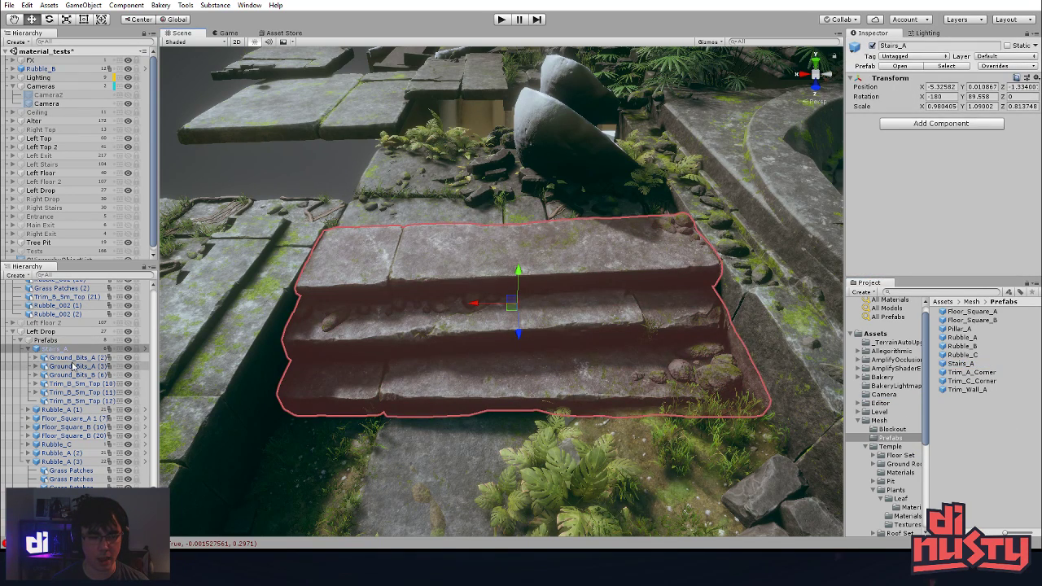
left_click(28, 350)
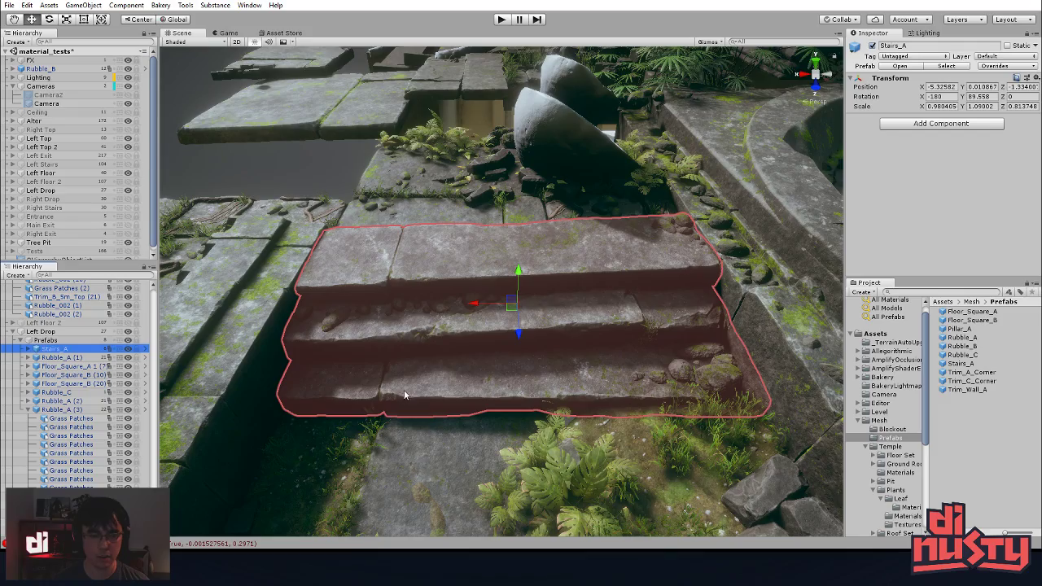
left_click(279, 197)
left_click(460, 304)
left_click_drag(460, 304, 473, 330, "alt")
left_click_drag(360, 211, 446, 204, "alt")
left_click_drag(372, 275, 414, 278, "alt")
middle_click_drag(414, 277, 521, 306)
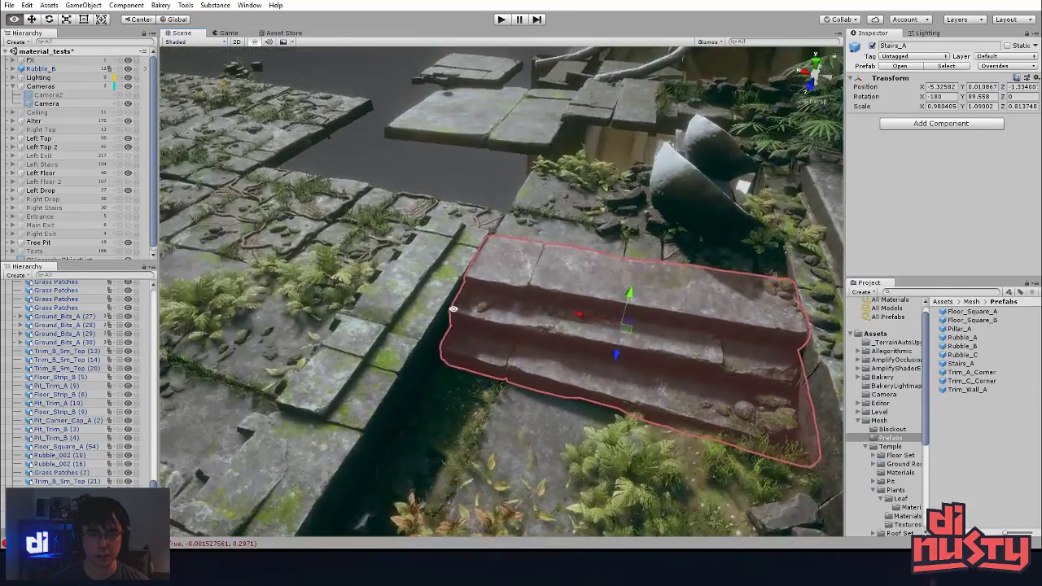
left_click(453, 297)
left_click_drag(529, 264, 558, 300, "alt")
- Examine the grass patches and rocks grouped inside the Floor_Square_B tile beside the stairs
left_click(385, 259)
left_click(395, 244)
left_click(350, 232)
left_click(391, 191)
left_click(313, 271)
left_click(312, 270)
left_click(314, 271)
left_click(316, 268)
key("f")
left_click_drag(349, 273, 422, 267, "alt")
left_click(422, 267)
left_click(403, 268)
left_click(311, 314, "shift")
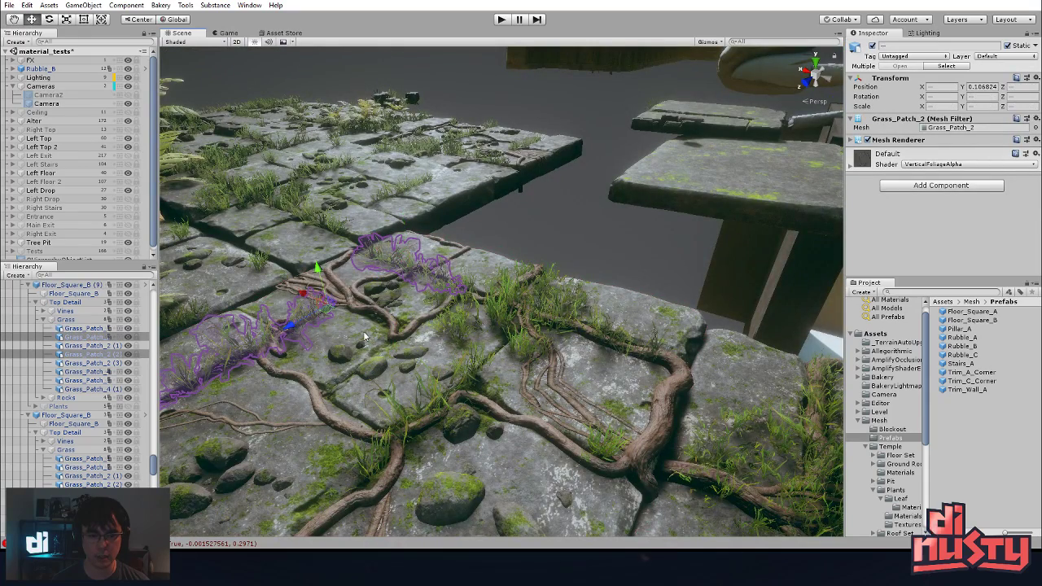
left_click(341, 358, "shift")
left_click(530, 314, "shift")
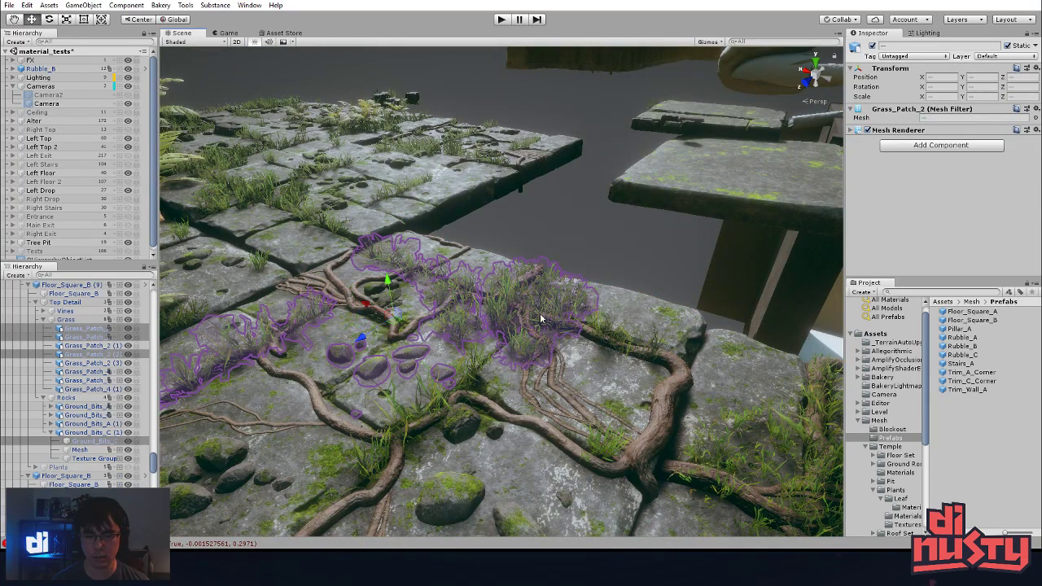
left_click(565, 258)
right_click_drag(644, 293, 382, 304)
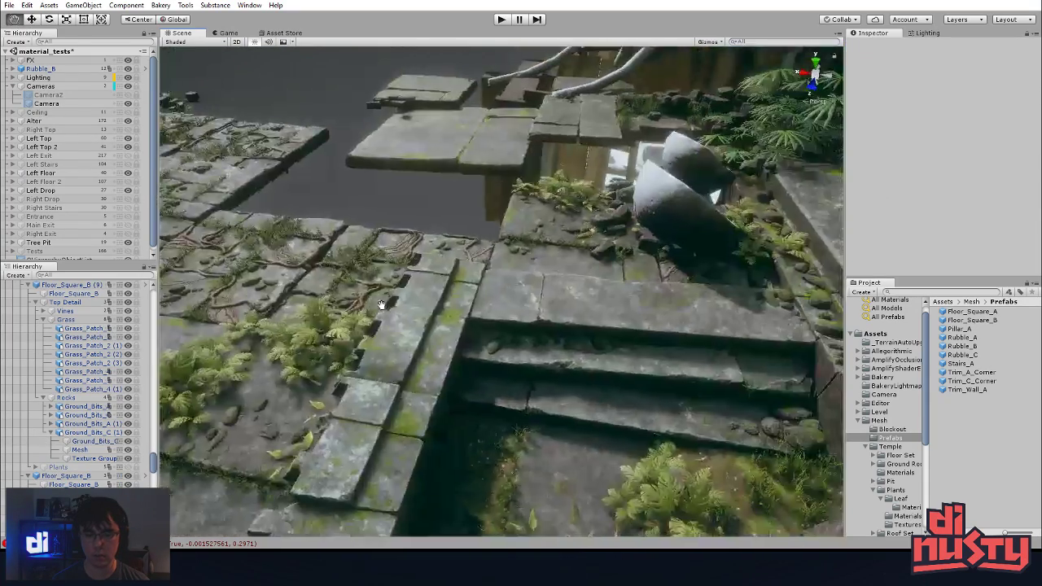
- Select the Stairs_A staircase in the scene and open its prefab for editing
left_click(547, 371)
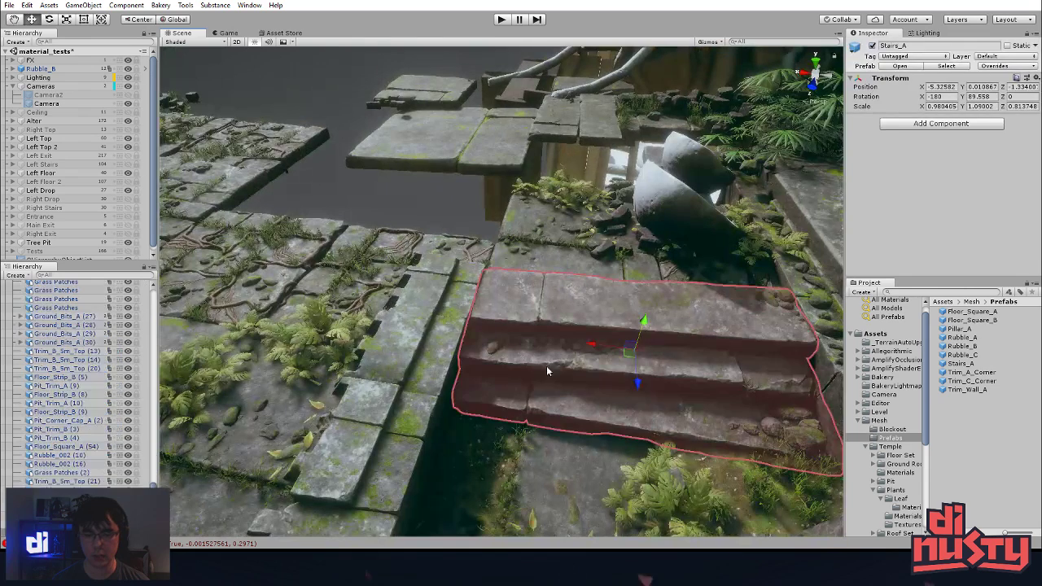
left_click(896, 67)
left_click_drag(559, 290, 439, 284, "alt")
scroll(439, 284, "up", 3)
left_click_drag(634, 321, 684, 439, "alt")
left_click(180, 54)
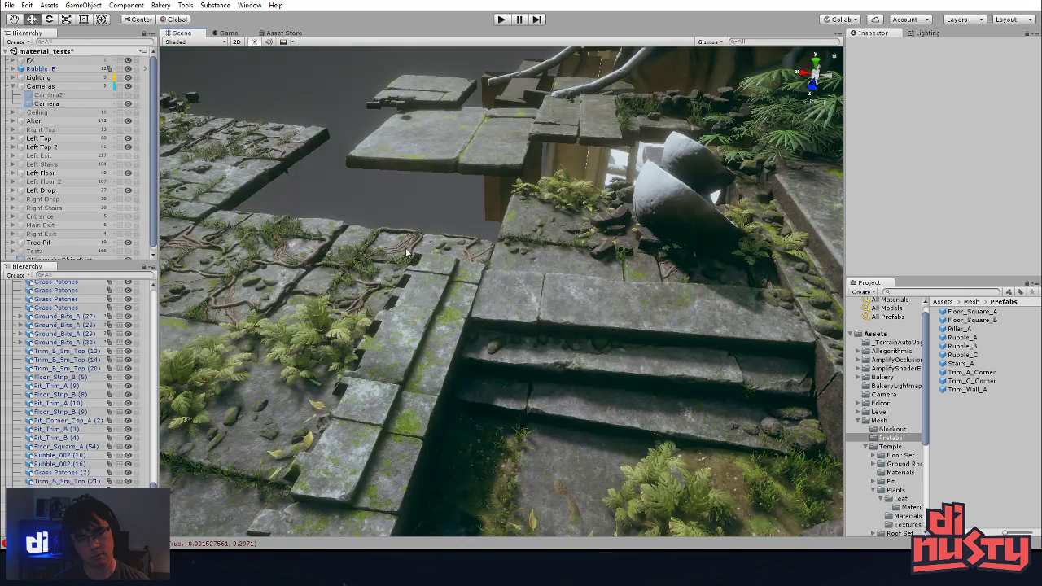
left_click(583, 328)
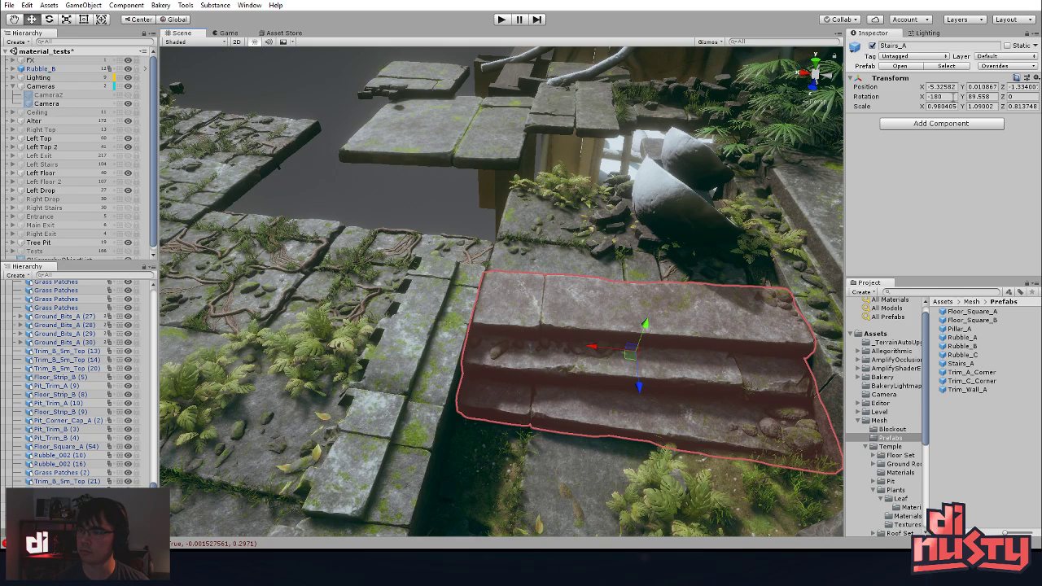
left_click_drag(781, 342, 692, 273, "alt")
key("e")
left_click_drag(633, 298, 615, 320)
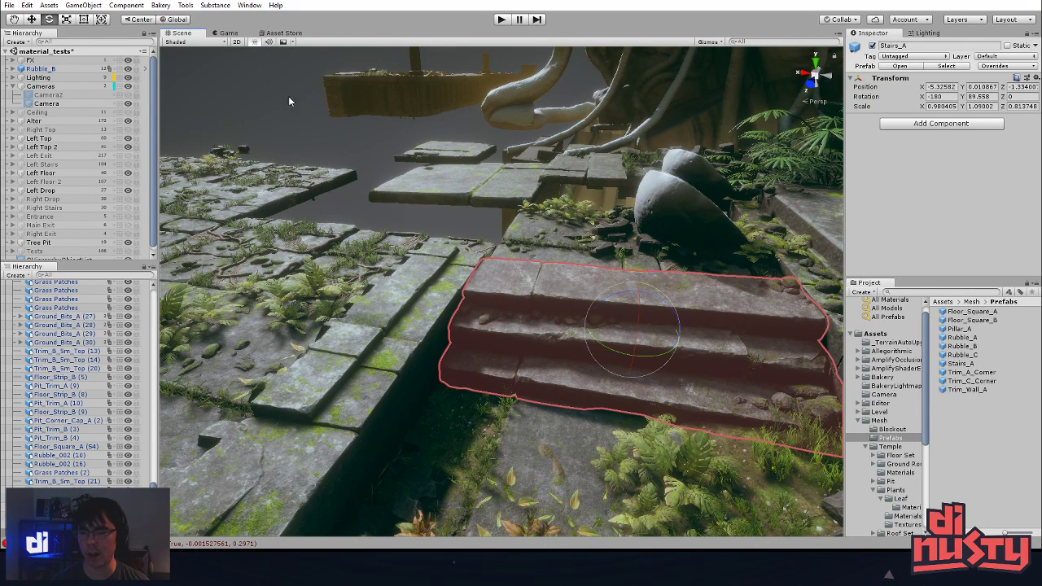
middle_click_drag(668, 188, 655, 175)
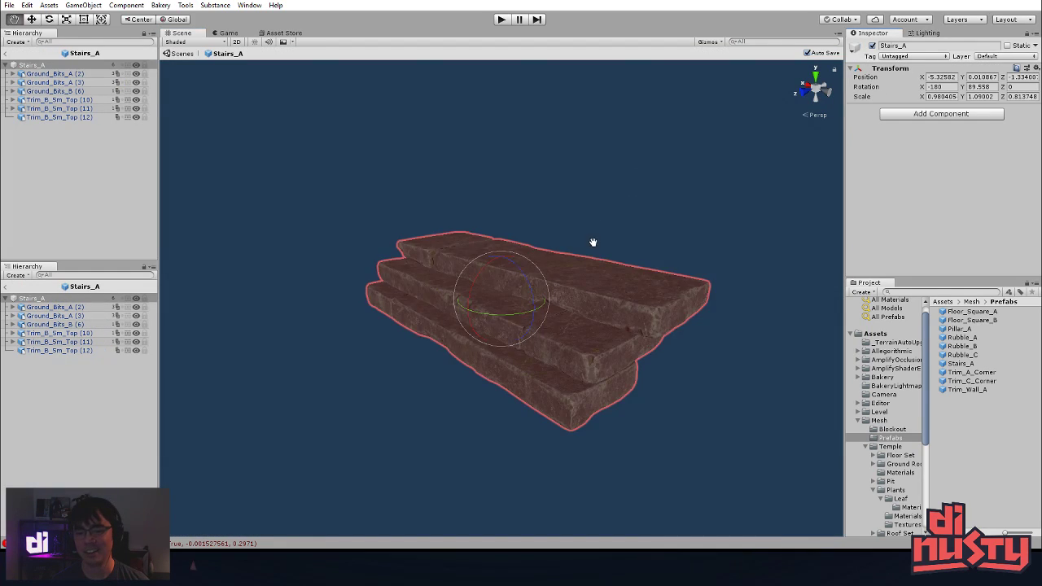
- Inspect the pivot locations of the staircase pieces and the Stairs_A root with the transform handle in pivot mode
middle_click_drag(594, 242, 562, 216)
left_click_drag(595, 231, 358, 179, "alt")
left_click_drag(306, 162, 611, 355)
left_click_drag(610, 354, 530, 208, "alt")
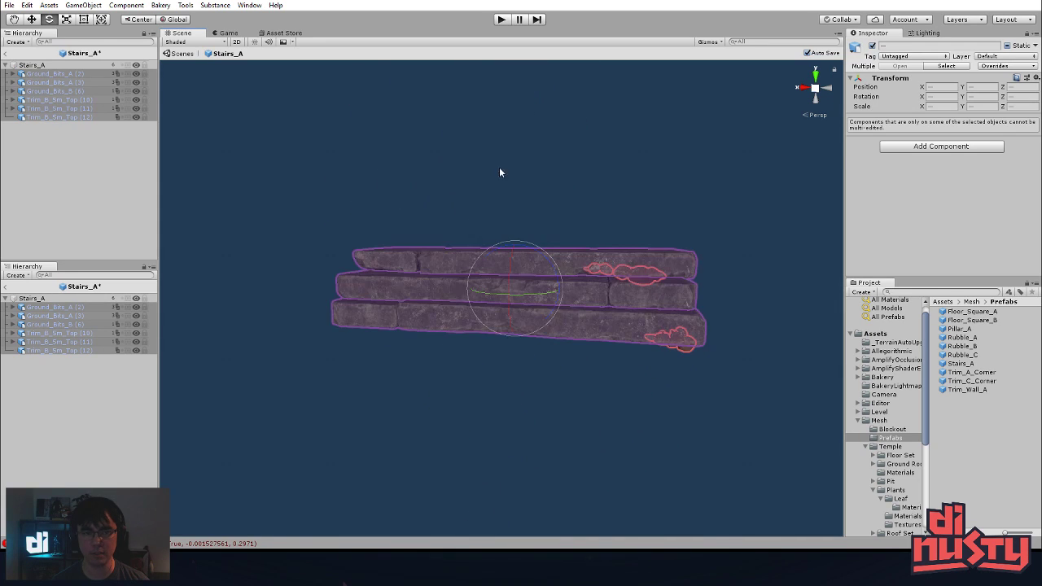
left_click(136, 19)
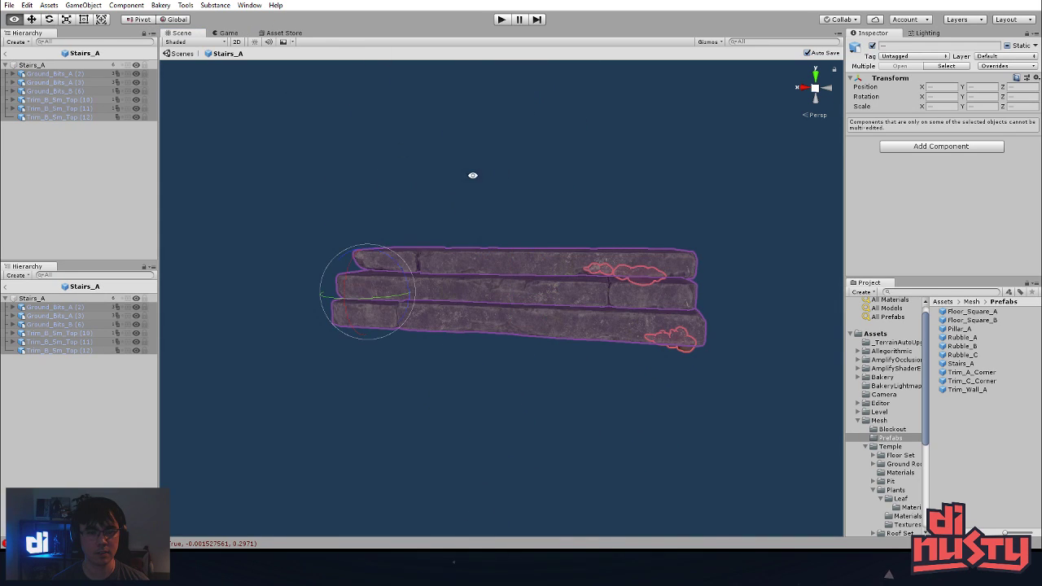
left_click_drag(456, 173, 343, 266, "alt")
left_click(399, 222)
left_click(527, 310)
left_click(86, 316)
left_click(86, 307)
left_click(516, 278)
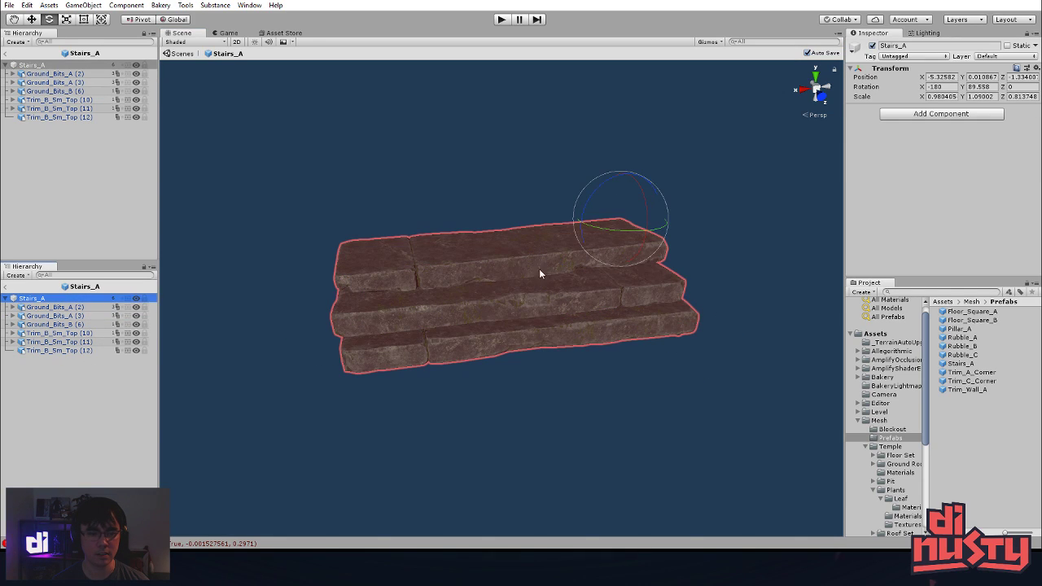
- Try flipping the Stairs_A root 180 degrees around its pivot, and undo that rotation
left_click_drag(597, 192, 970, 221, "ctrl")
middle_click_drag(623, 210, 531, 206)
left_click_drag(532, 205, 451, 165, "alt")
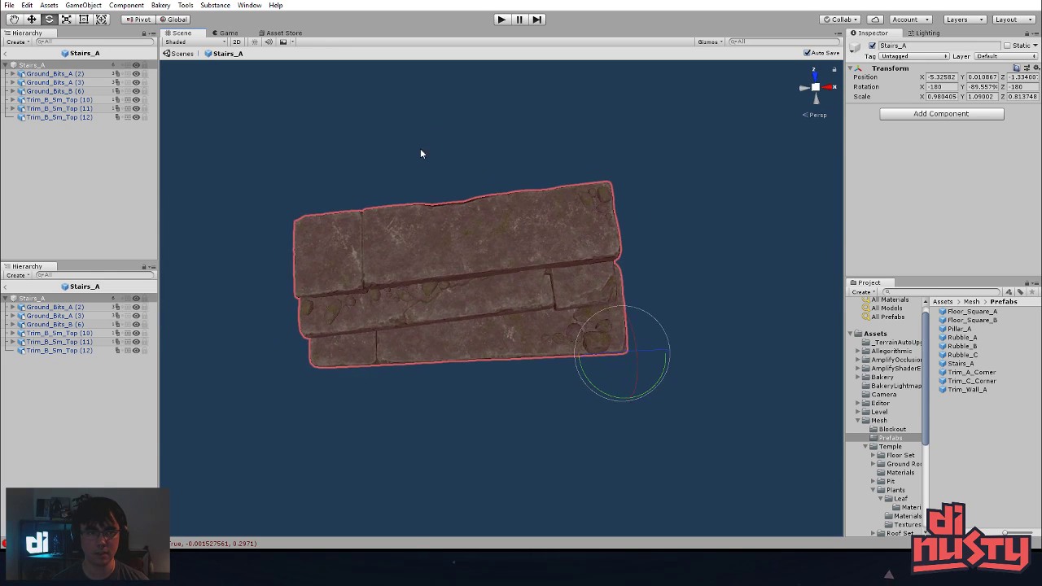
key("ctrl+z")
- Set the transform handle to center mode and flip the Stairs_A staircase upright by 180 degrees about its center
left_click(145, 21)
left_click_drag(498, 132, 536, 238, "alt")
left_click_drag(453, 238, 455, 210)
left_click(488, 167)
left_click_drag(488, 167, 508, 301, "alt")
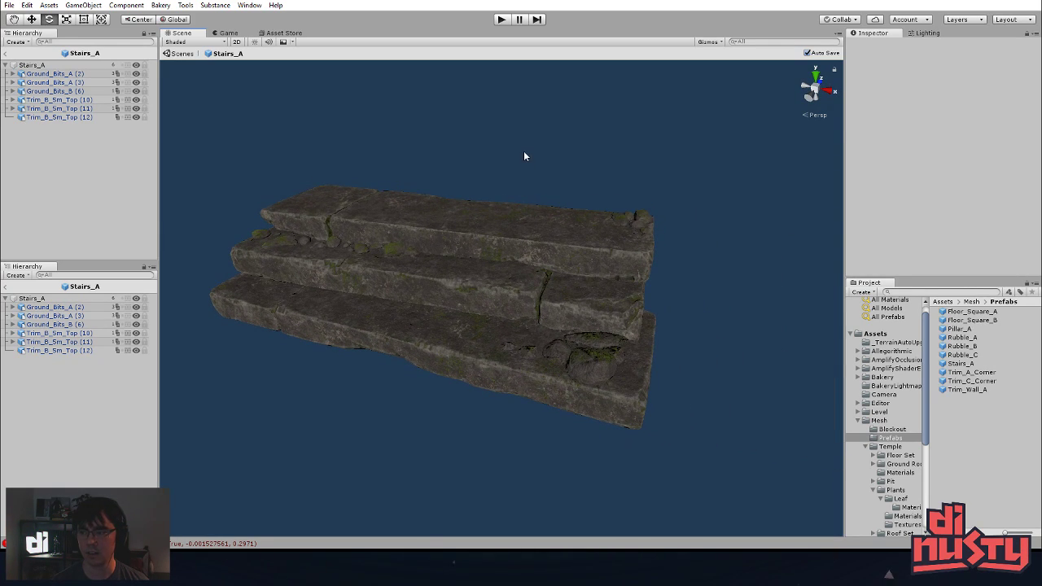
- Check the staircase back in the temple scene and return to editing the Stairs_A prefab
left_click_drag(523, 135, 651, 208, "alt")
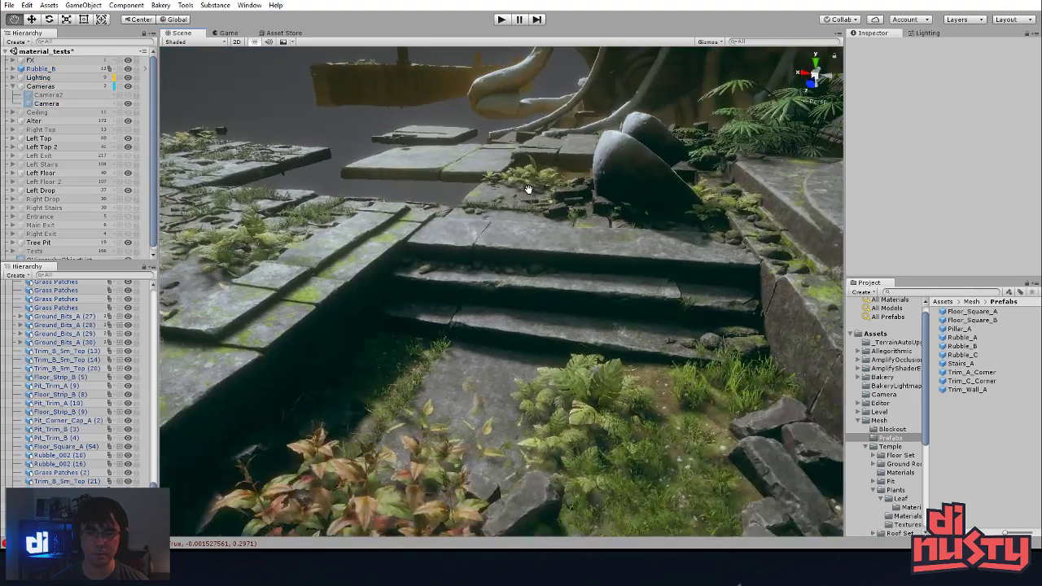
left_click_drag(527, 188, 435, 167, "alt")
left_click(521, 260)
key("f")
left_click_drag(520, 310, 245, 97, "alt")
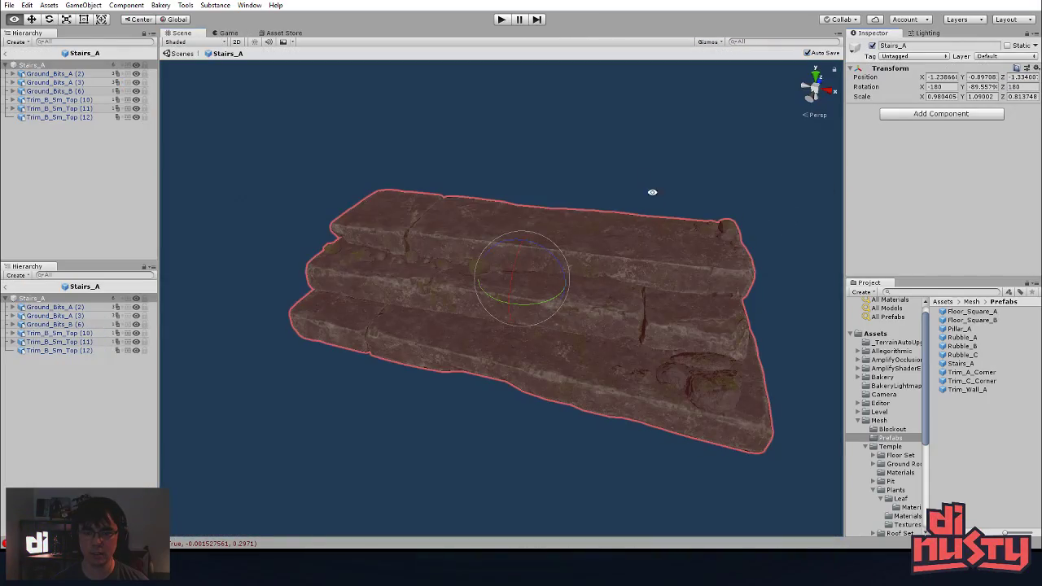
- Examine which slabs and Ground_Bits rock clusters make up the Stairs_A prefab
left_click_drag(652, 192, 691, 302, "alt")
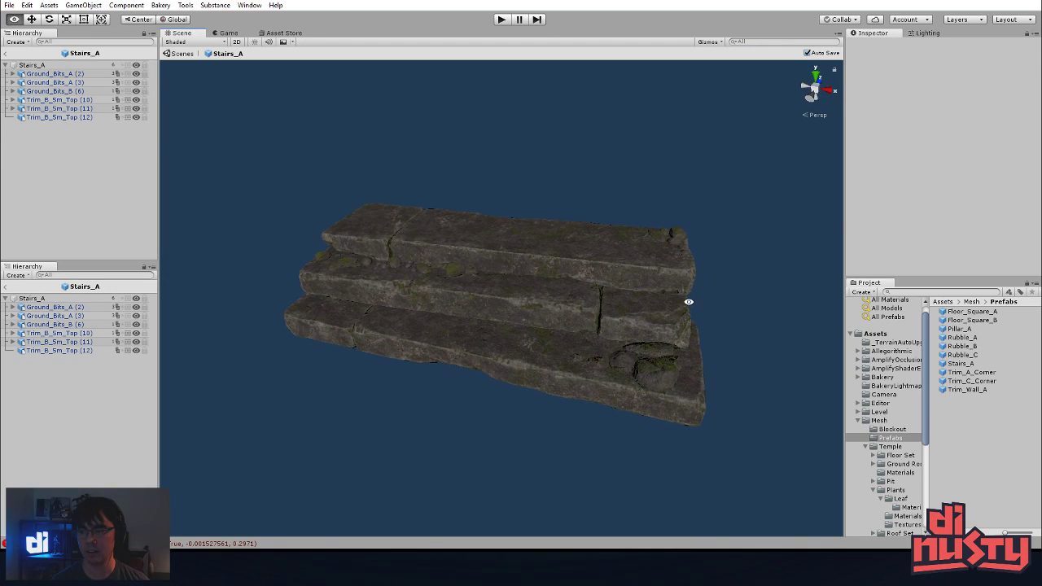
left_click(617, 275)
left_click(607, 168)
left_click(580, 311)
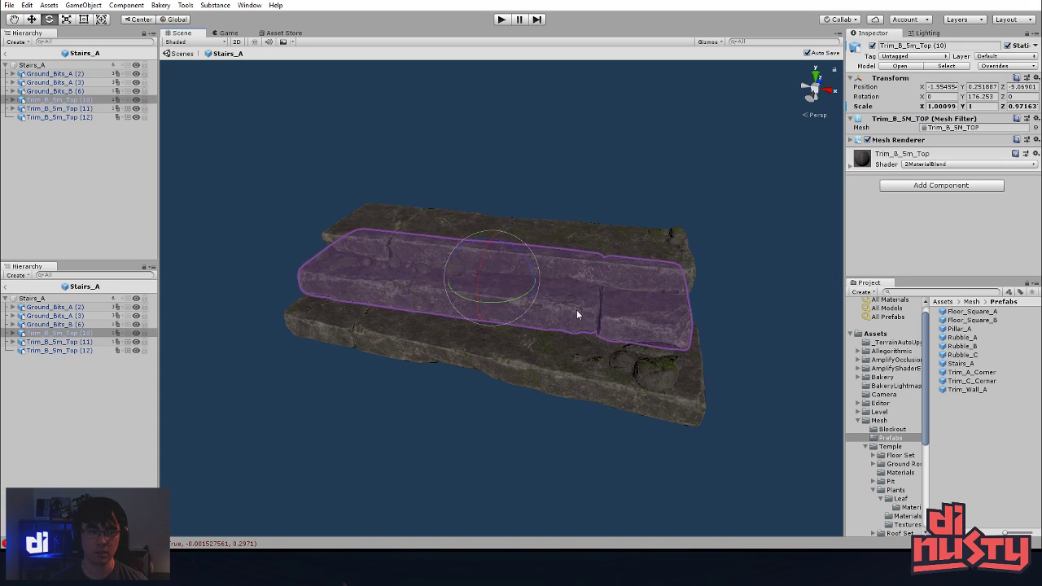
left_click_drag(580, 312, 570, 330, "alt")
left_click(75, 419)
left_click(54, 307)
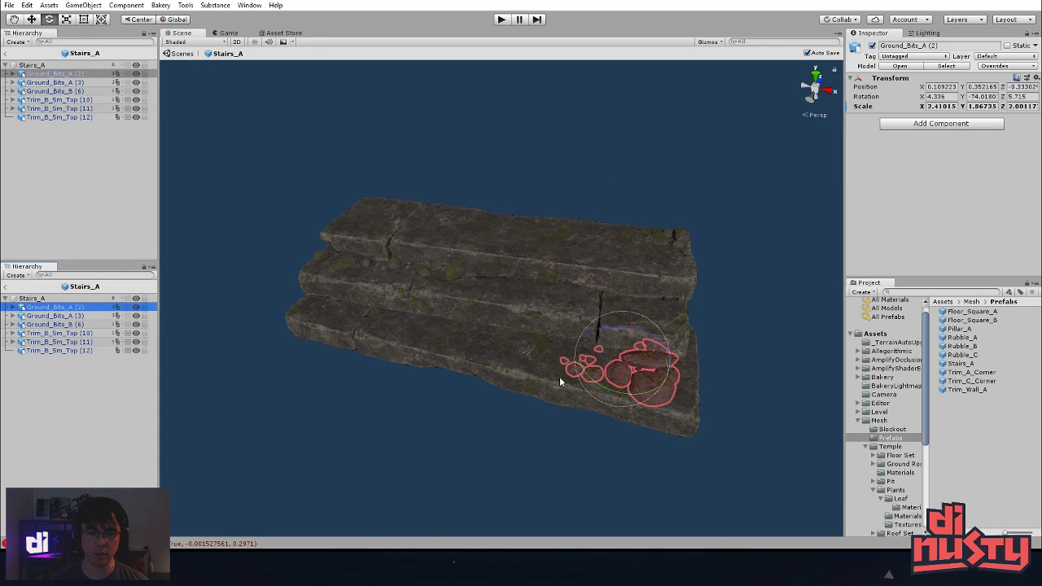
left_click(53, 324)
left_click(58, 341)
left_click(61, 350)
left_click(61, 332)
left_click(65, 350, "shift")
left_click(86, 374)
- Create an empty object inside the Stairs_A prefab and duplicate it twice
right_click(86, 385)
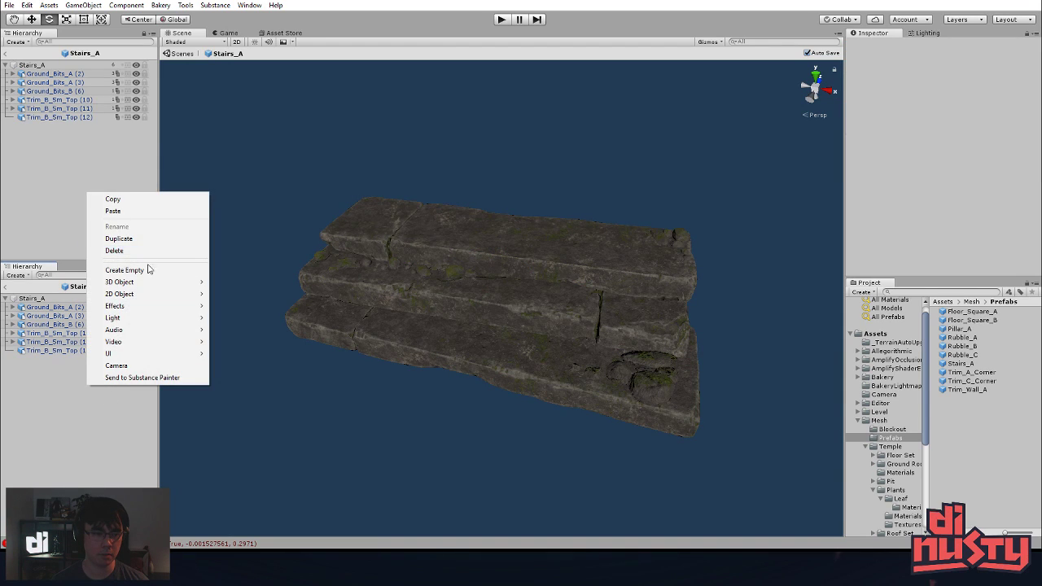
left_click(122, 268)
left_click_drag(74, 359, 69, 376)
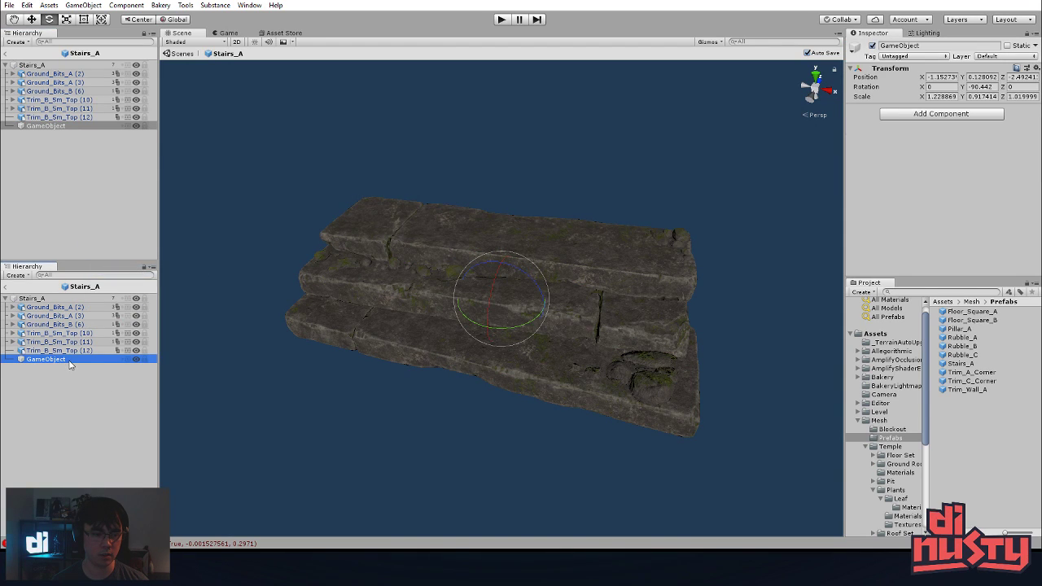
key("ctrl+d")
key("ctrl+d")
- Rename the three empty objects in Stairs_A as Steps, Rocks and Grass
left_click(57, 359)
key("F2")
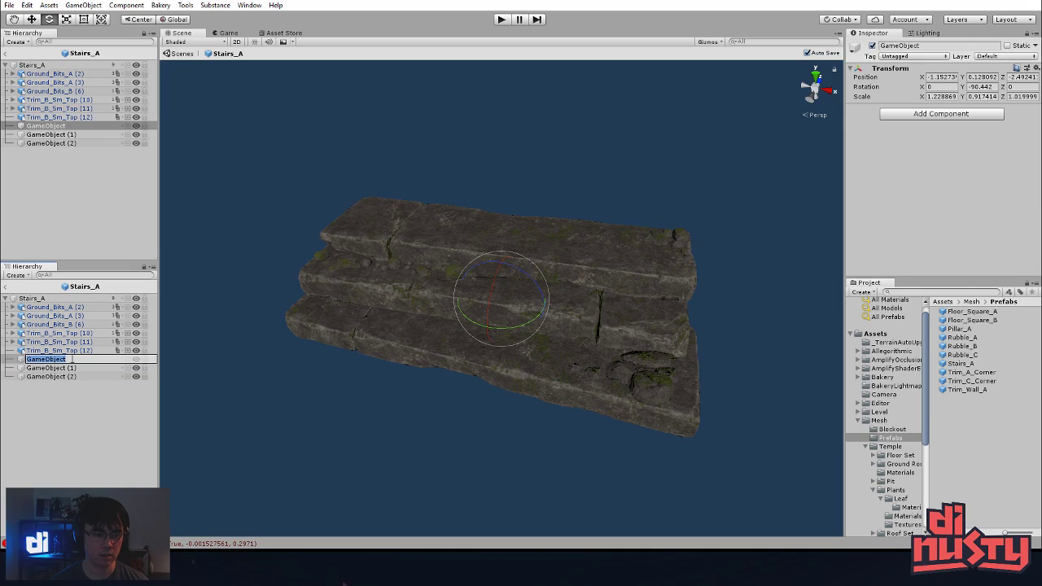
type("Steps")
key("Return")
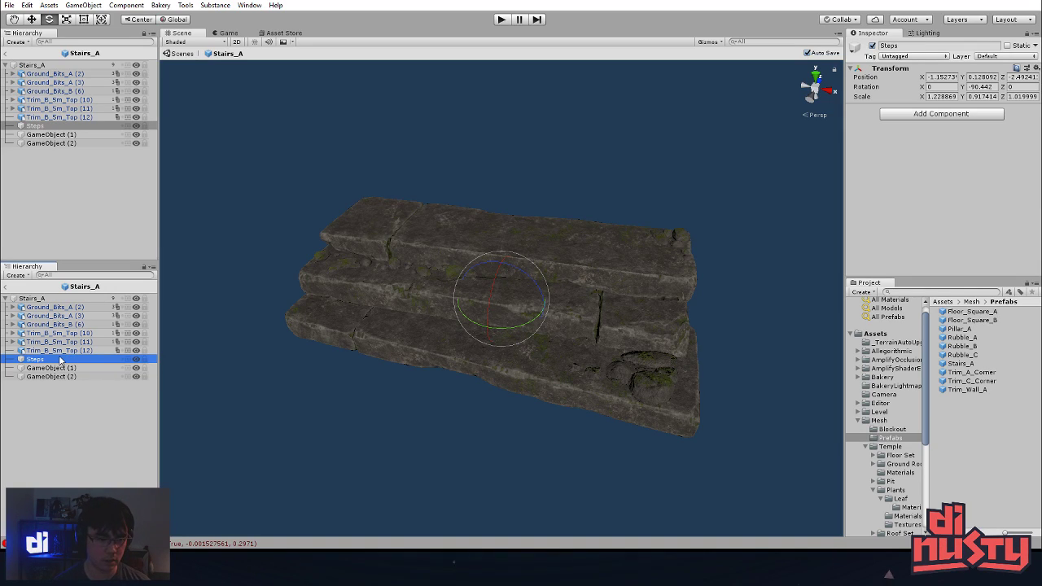
left_click(65, 368)
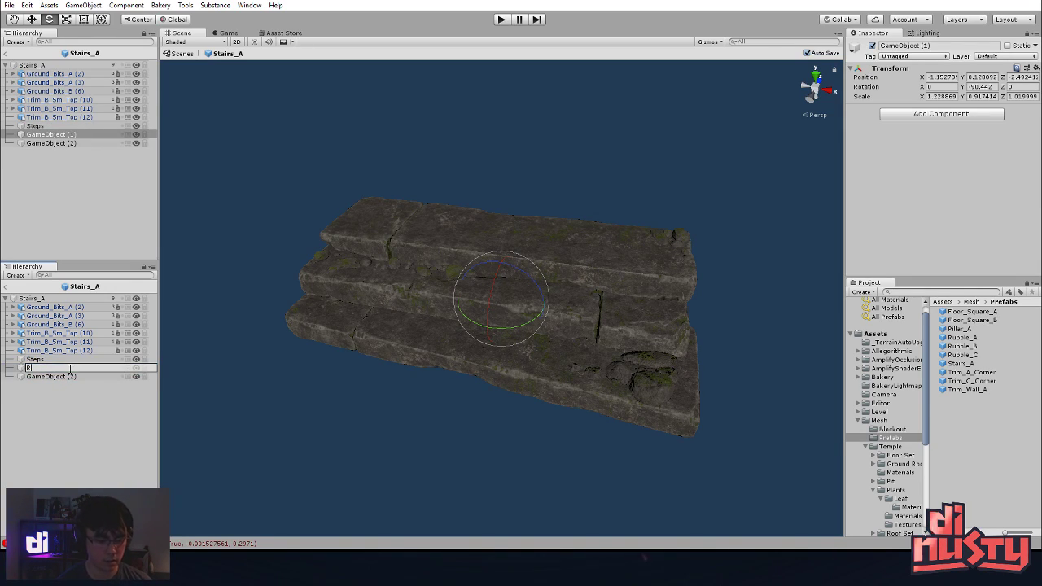
type("Rocks")
key("Return")
left_click(69, 374)
key("F2")
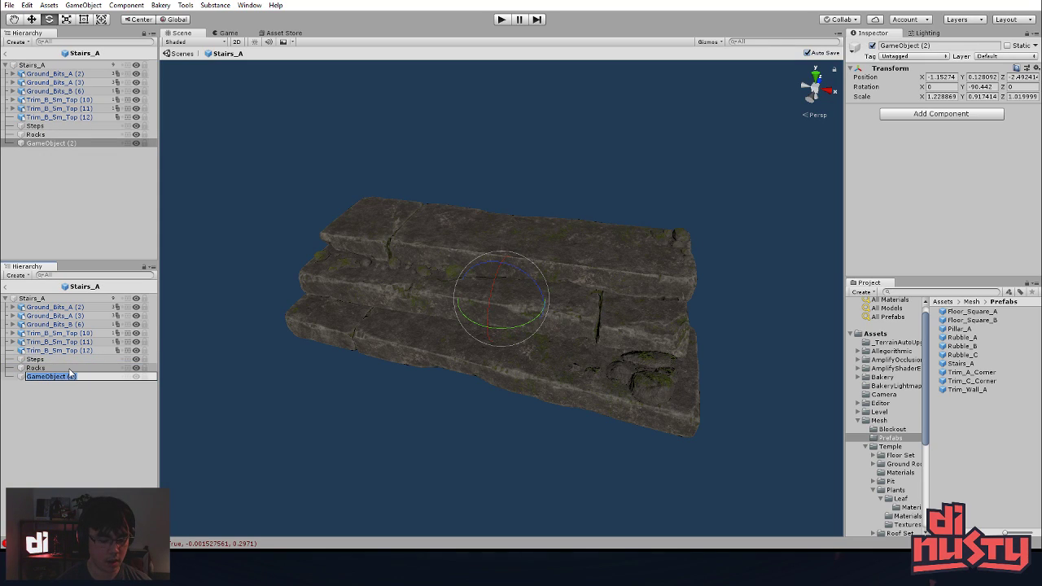
type("Grass")
key("Return")
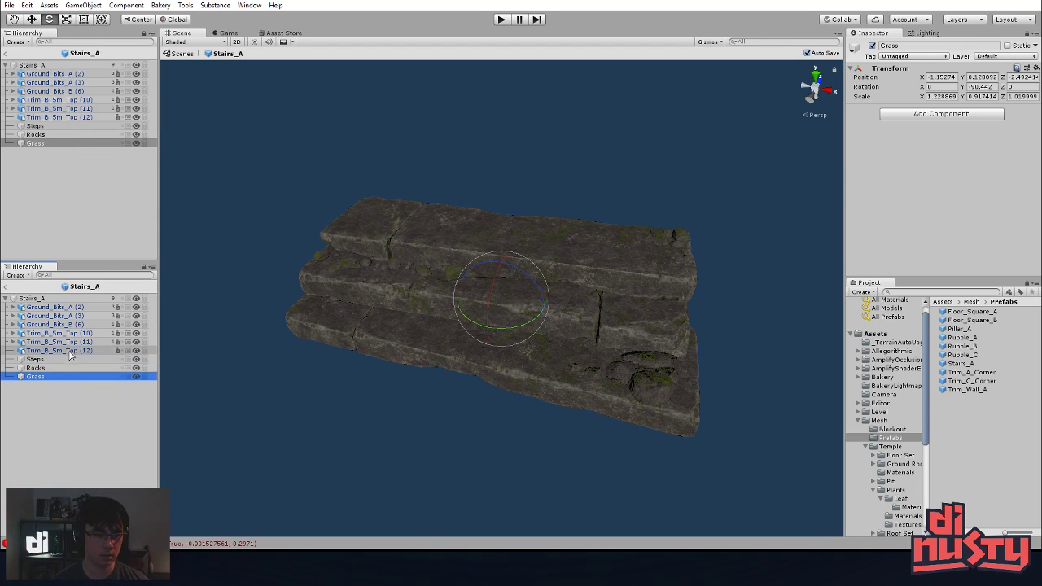
- Move the three Ground_Bits rock clusters under the Rocks object in the Stairs_A prefab
left_click(65, 350)
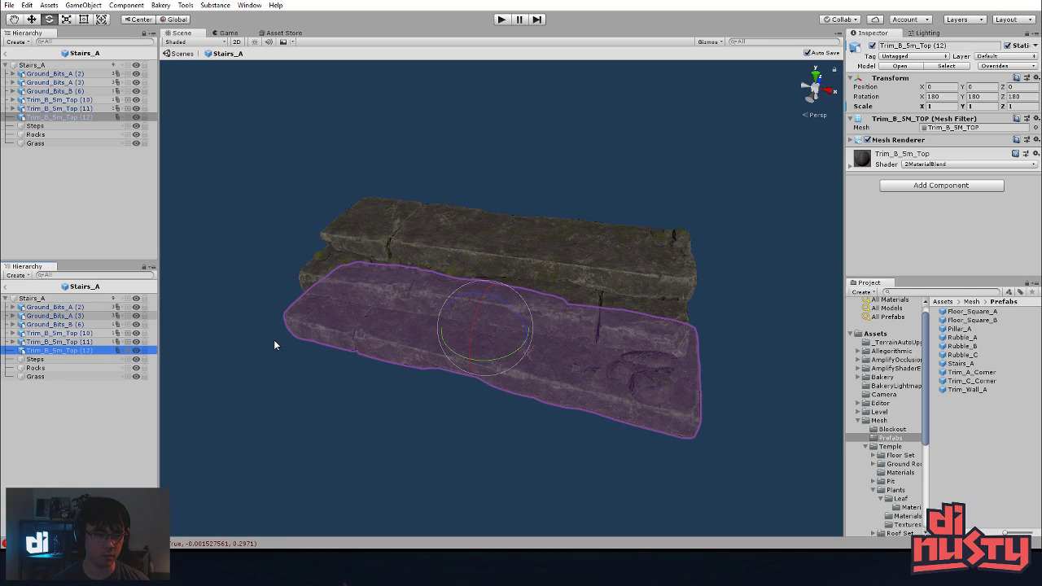
left_click(345, 337)
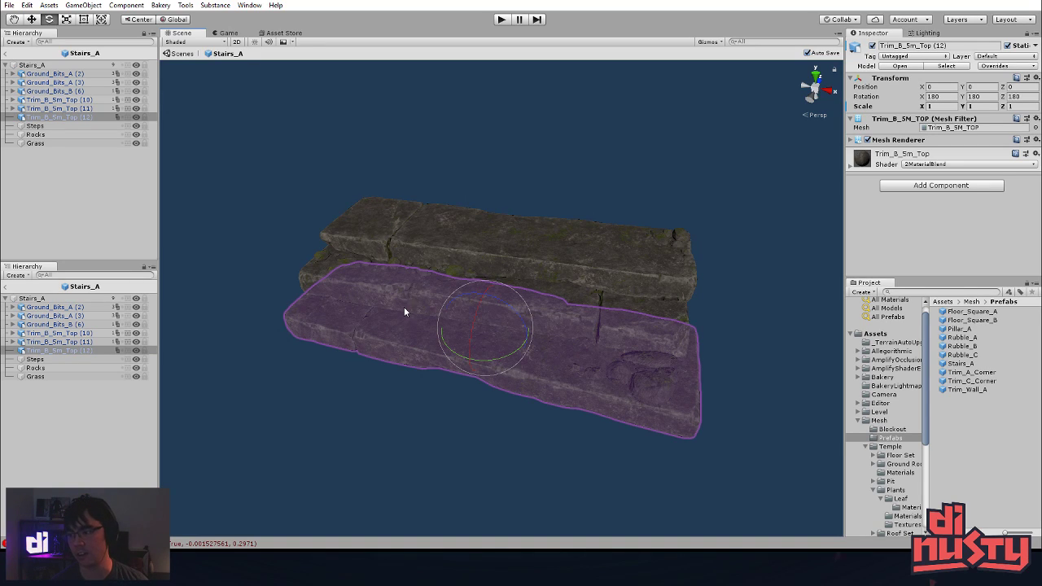
left_click(313, 226)
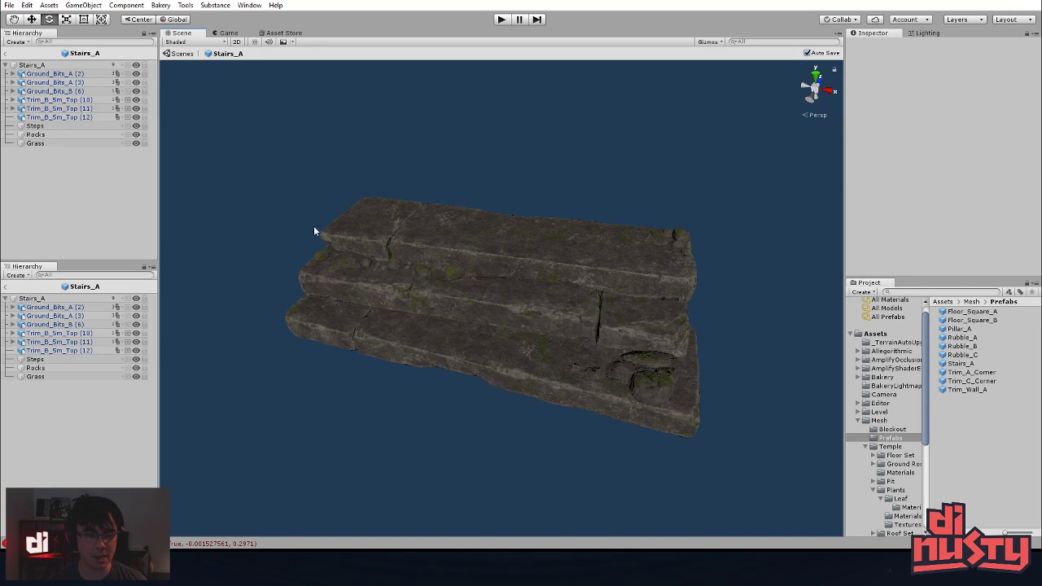
left_click(57, 306)
left_click(73, 326, "shift")
left_click_drag(73, 327, 45, 369)
- Move the three Trim_B_5m_Top slabs under the Steps object in the Stairs_A prefab
left_click(59, 324)
left_click(68, 309, "shift")
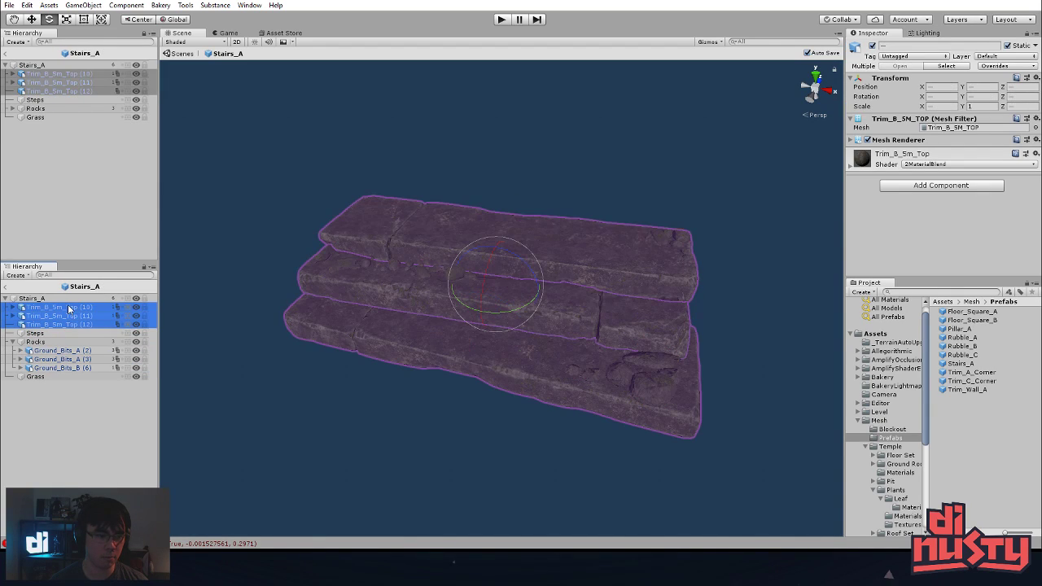
left_click_drag(73, 324, 49, 334)
left_click(57, 407)
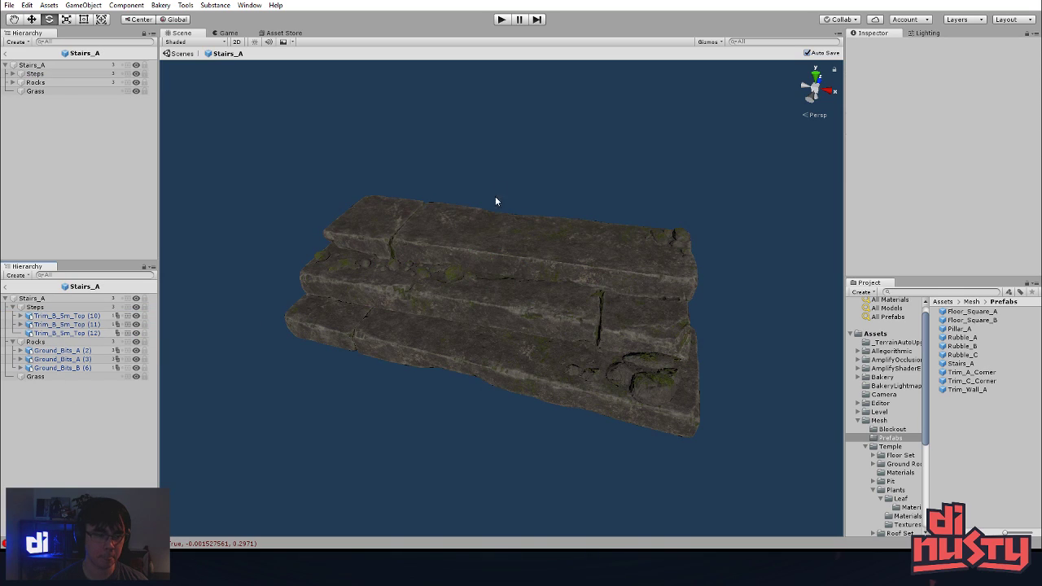
- Check which pieces belong to the Rocks group by hiding and showing it
left_click(135, 341)
left_click(135, 342)
left_click(135, 342)
left_click(135, 342)
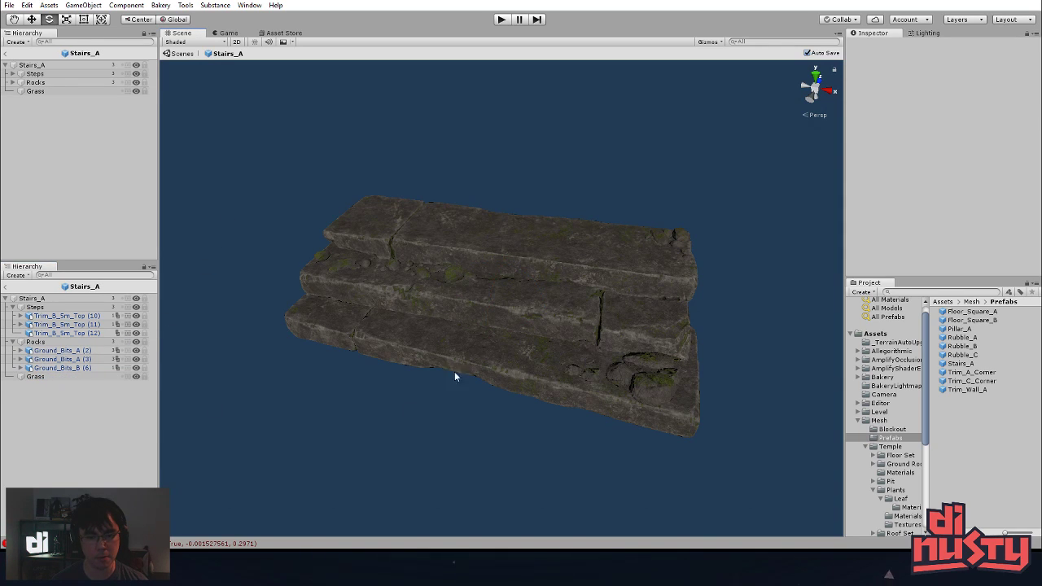
- Paste the copied grass patches and Ground_Bits_C rocks into the Stairs_A prefab and move them beside the stairs
left_click(416, 309)
left_click(78, 376)
key("ctrl+v")
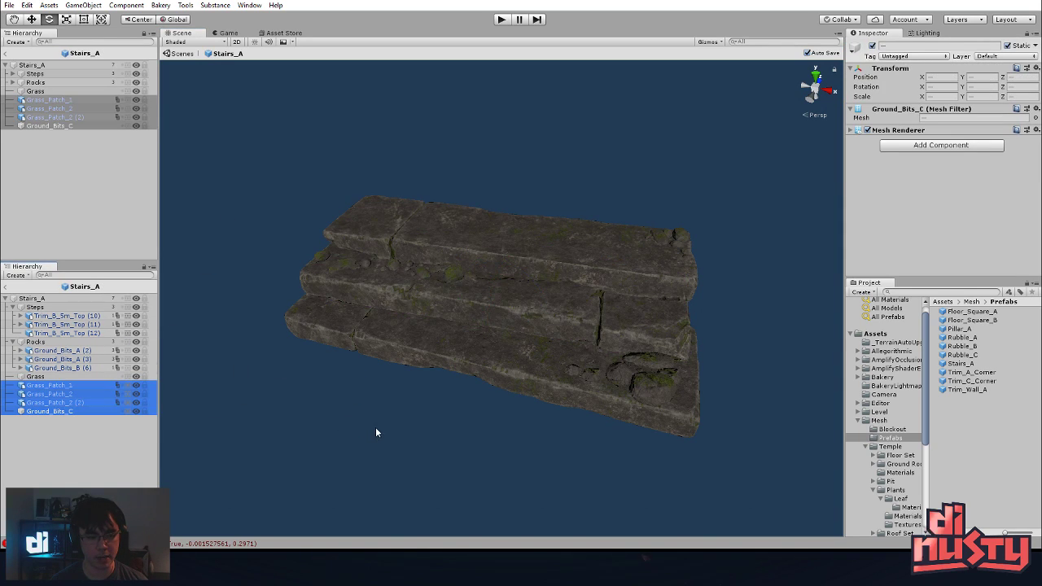
scroll(376, 432, "down", 5)
left_click_drag(352, 392, 213, 205, "alt")
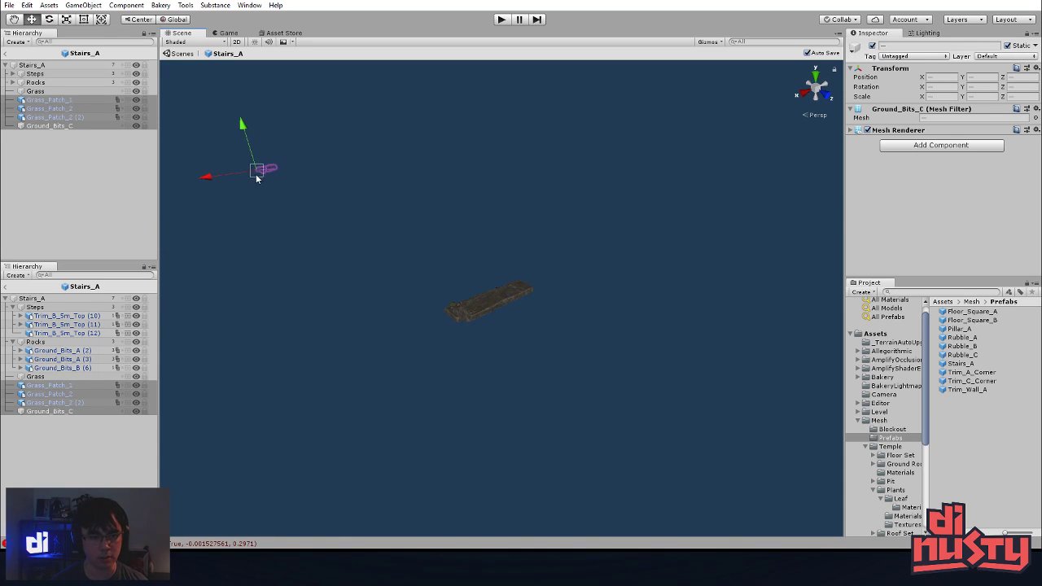
key("f")
scroll(634, 388, "up", 5)
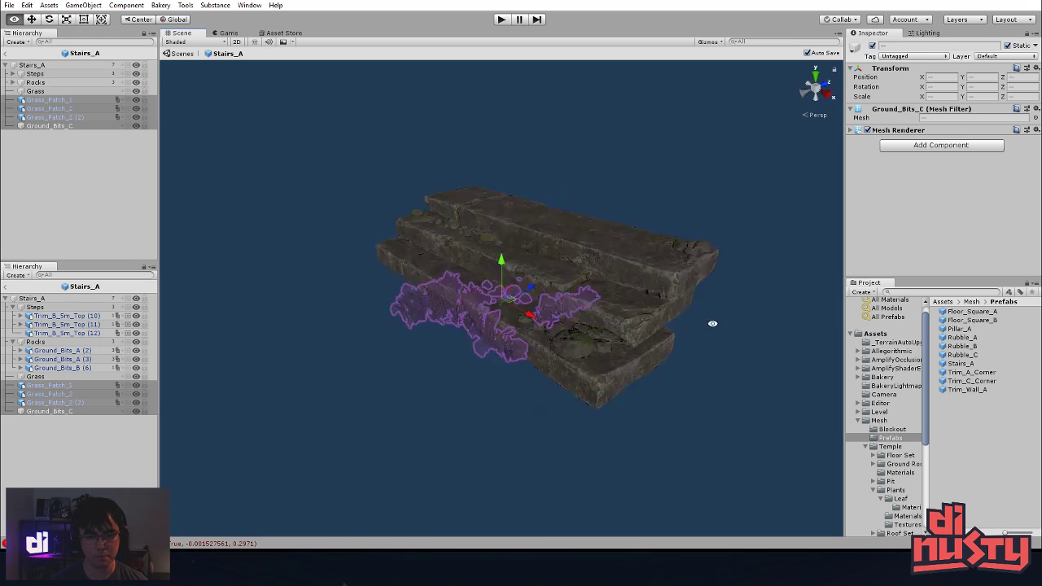
left_click_drag(634, 387, 588, 456, "alt")
left_click_drag(511, 318, 366, 458)
left_click(480, 447)
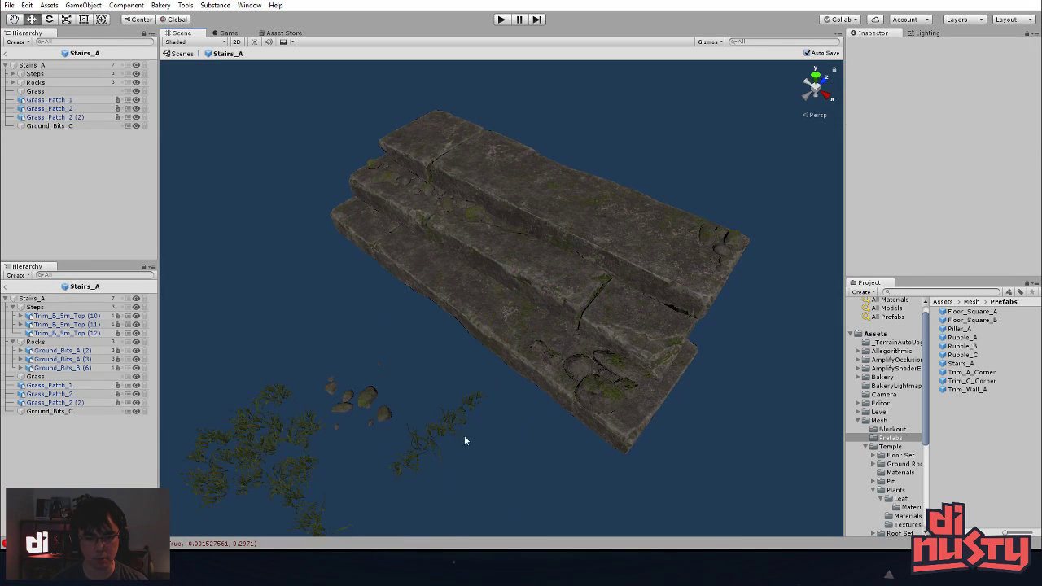
- Delete the pasted Ground_Bits_C rocks and locate the mesh asset used by Grass_Patch_2 in the project
left_click(376, 402)
key("Delete")
left_click_drag(510, 488, 531, 408, "alt")
left_click(481, 390)
left_click(965, 128)
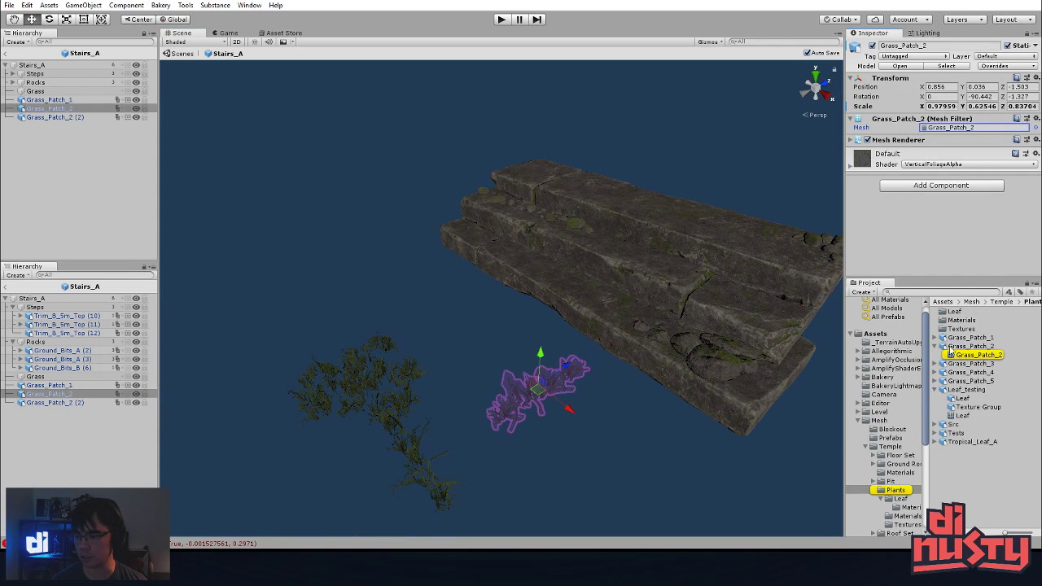
- Try placing the Grass_Patch_3 model on the end of the stairs and remove it
left_click(976, 337)
left_click(980, 355)
left_click(980, 363)
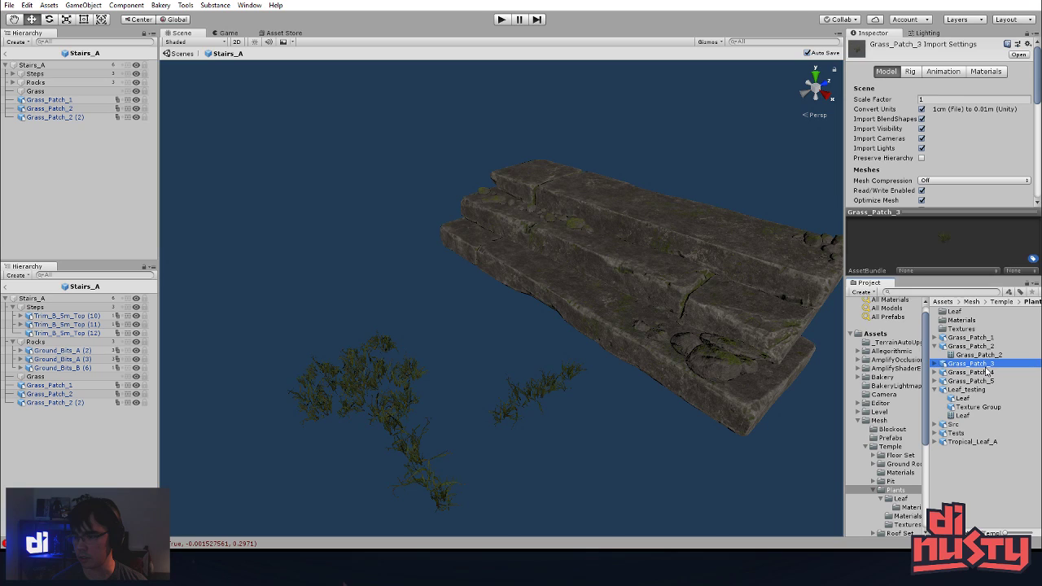
left_click_drag(987, 371, 589, 305)
key("f")
right_click_drag(499, 312, 433, 315, "alt")
right_click_drag(560, 316, 514, 319, "alt")
left_click_drag(504, 305, 513, 329)
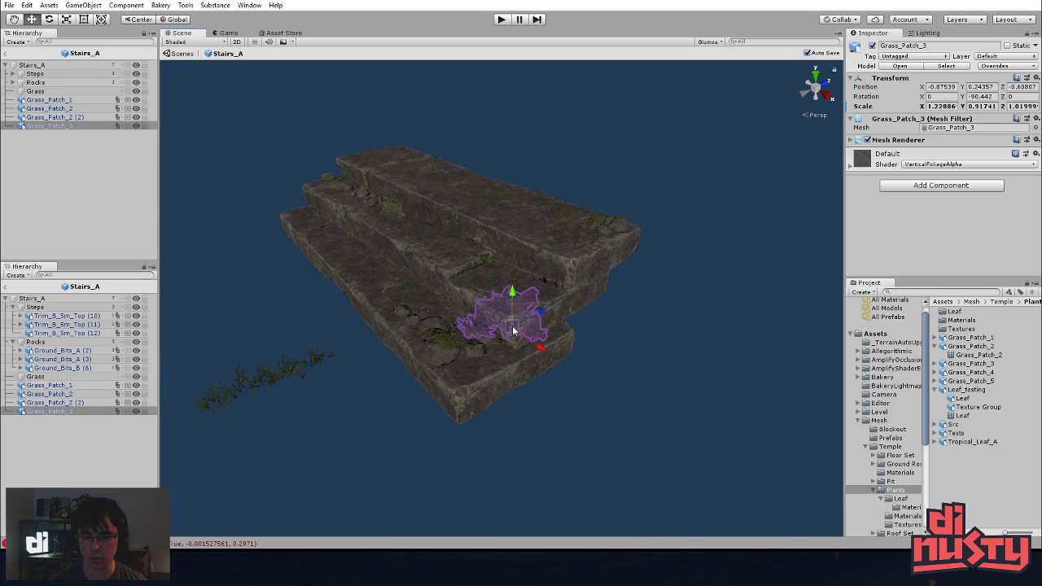
key("Delete")
- Add the Grass_Patch_4 model to the prefab and fit it against the end corner of the middle step
left_click(981, 346)
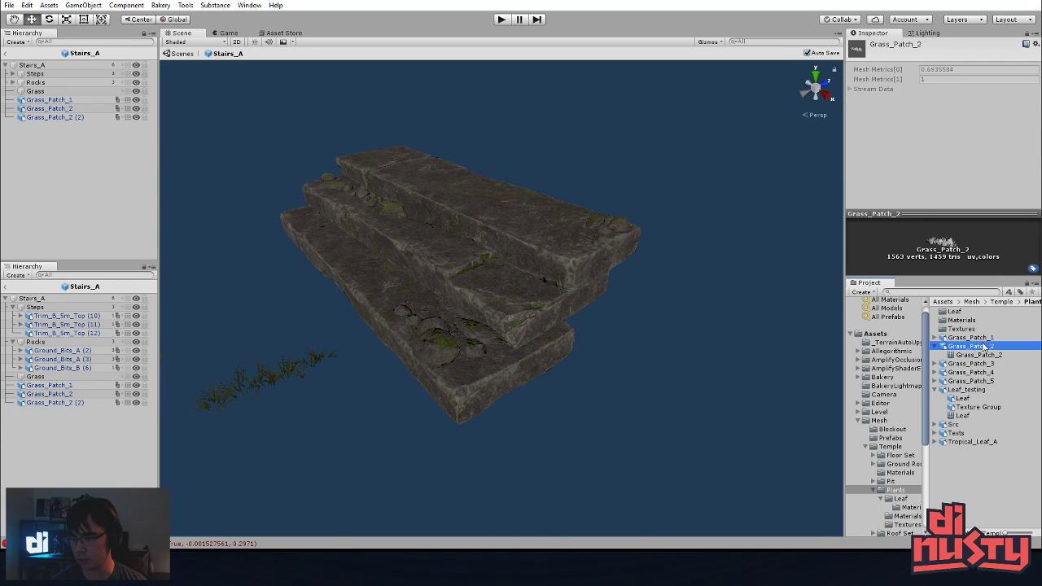
left_click(985, 372)
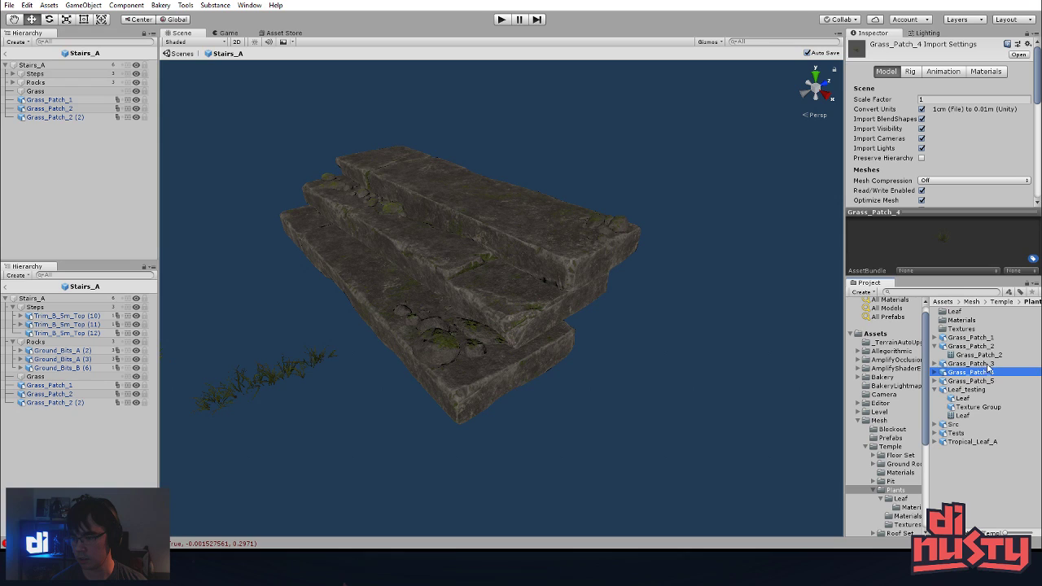
left_click_drag(619, 438, 525, 329)
key("f")
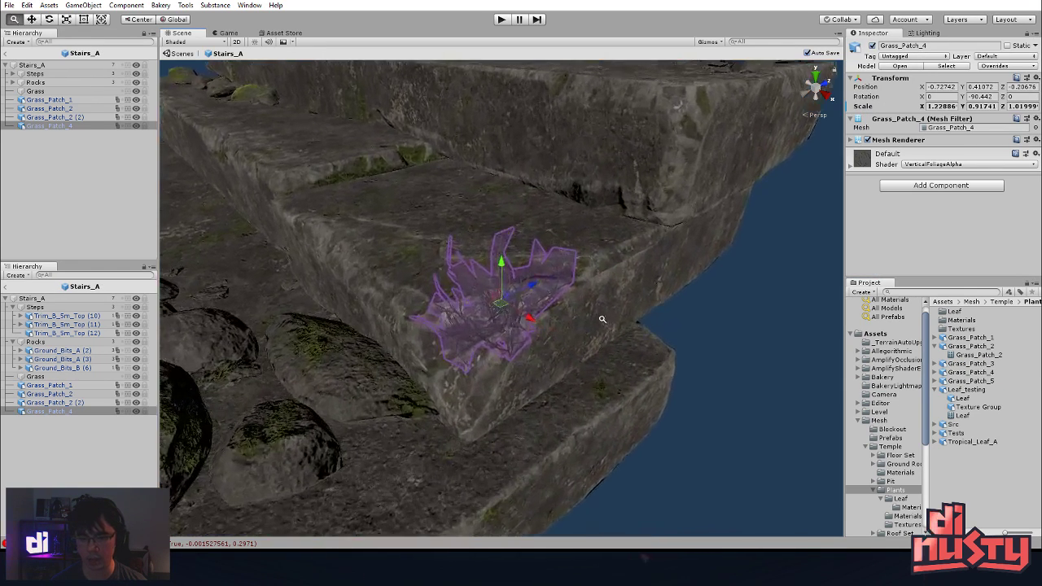
right_click_drag(602, 318, 423, 300, "alt")
left_click_drag(680, 334, 794, 268, "alt")
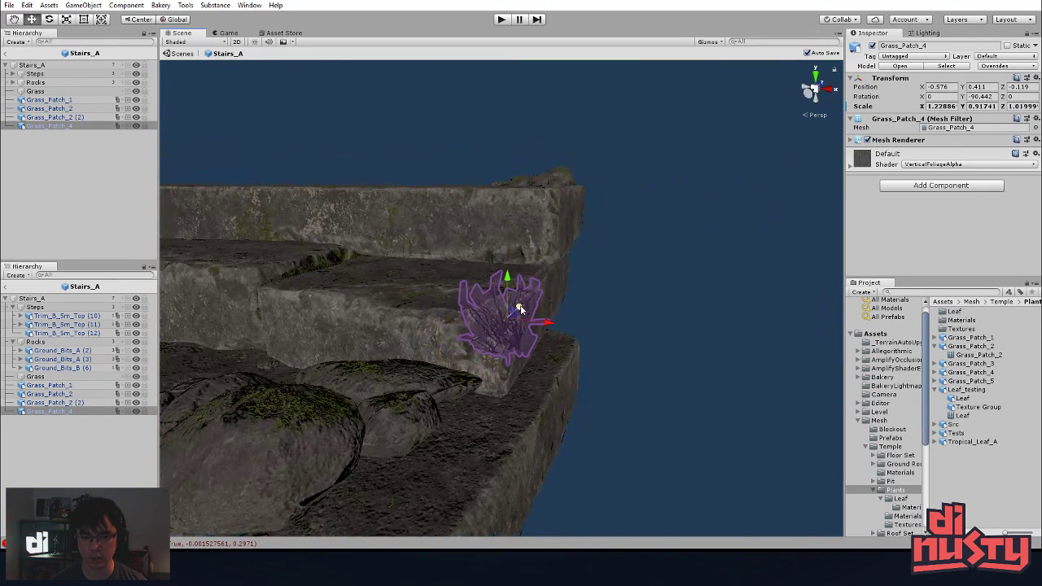
left_click_drag(517, 320, 267, 361)
key("e")
key("w")
left_click_drag(439, 365, 420, 355)
- Move Grass_Patch_2 from beside the stairs onto the steps and rotate it to follow their direction
left_click(414, 244)
left_click_drag(413, 243, 401, 338, "alt")
left_click(572, 383)
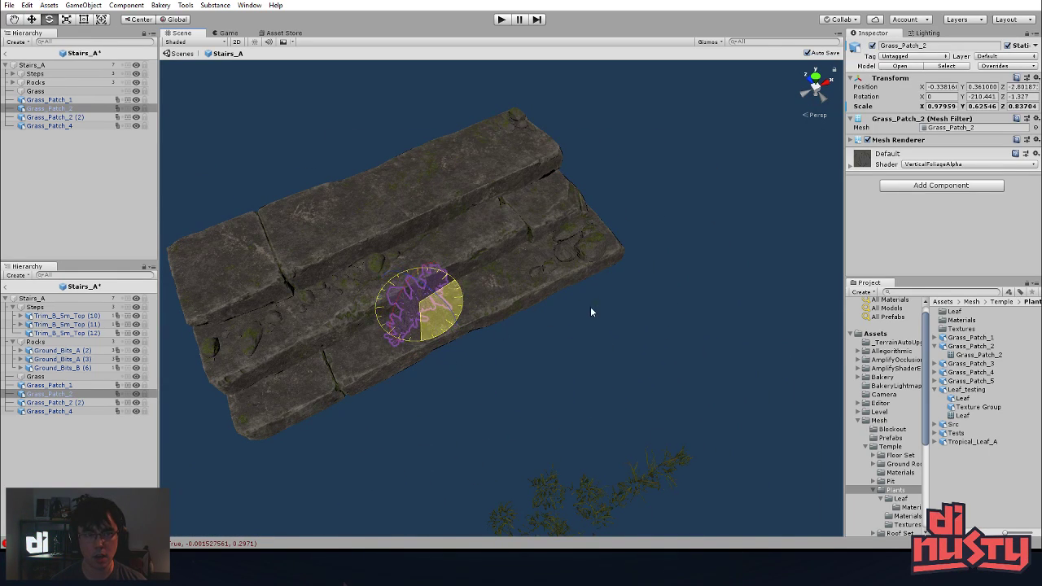
key("f")
left_click_drag(481, 377, 526, 328, "alt")
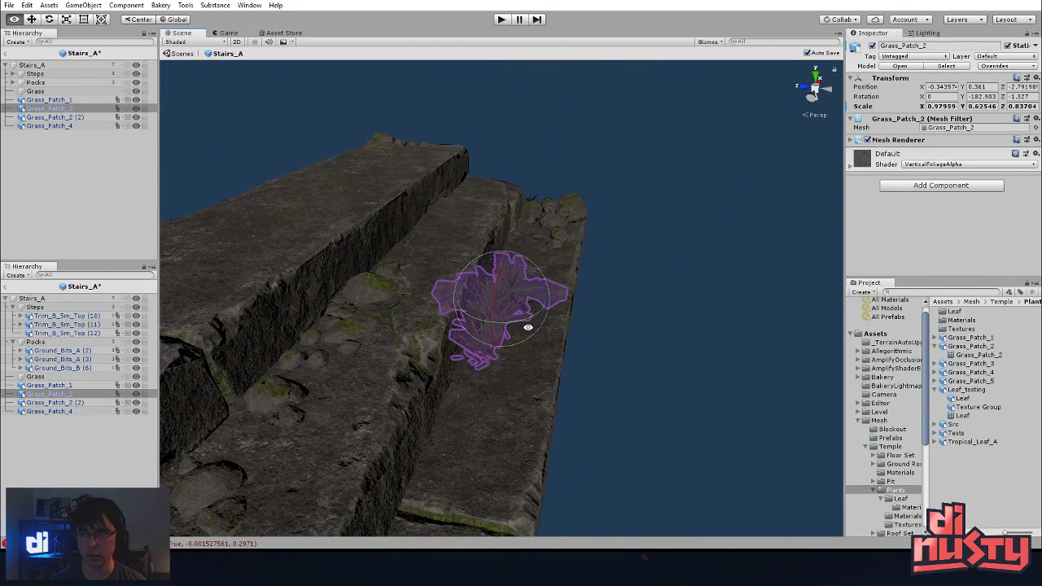
- Set Grass_Patch_2's scale to 1 on all axes and adjust its tilt and position on the bottom step
type("1")
left_click(1011, 108)
type("1")
left_click(698, 314)
left_click(518, 298)
key("w")
mouse_move(518, 298)
left_mouse_down("alt")
mouse_move(515, 283)
mouse_move(486, 300)
mouse_move(514, 287)
left_mouse_up("alt")
key("ctrl+z")
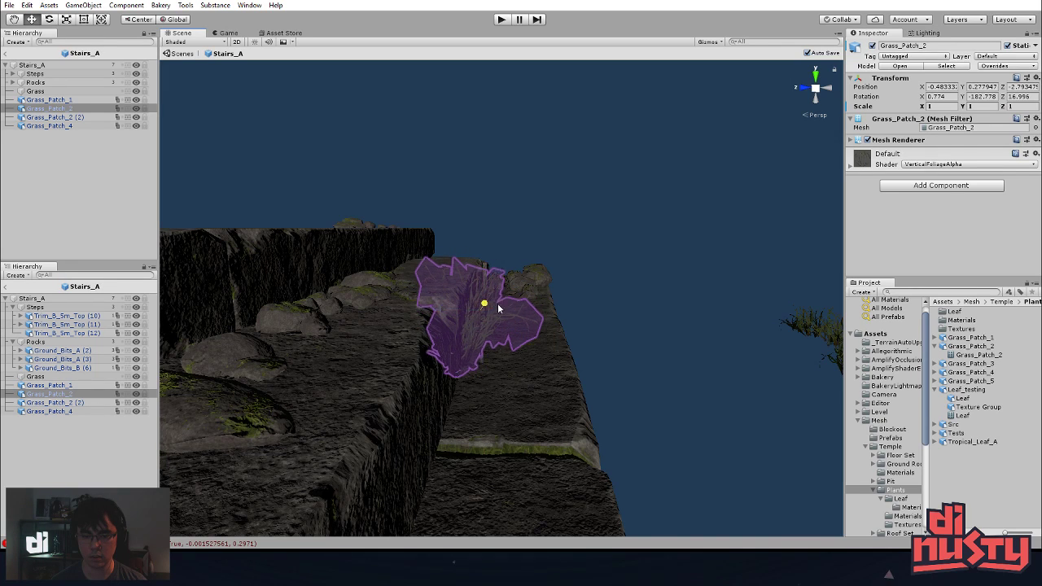
left_click_drag(491, 305, 512, 316, "alt")
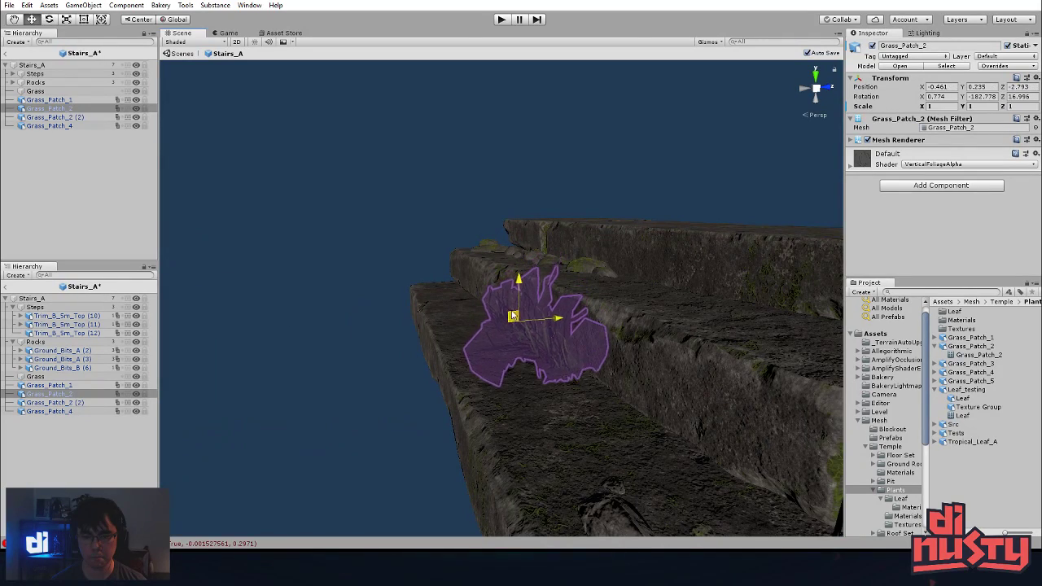
left_click(370, 332)
- Inspect the grass from several angles and nudge Grass_Patch_2 closer against the riser above the bottom step
left_click_drag(370, 333, 525, 230, "alt")
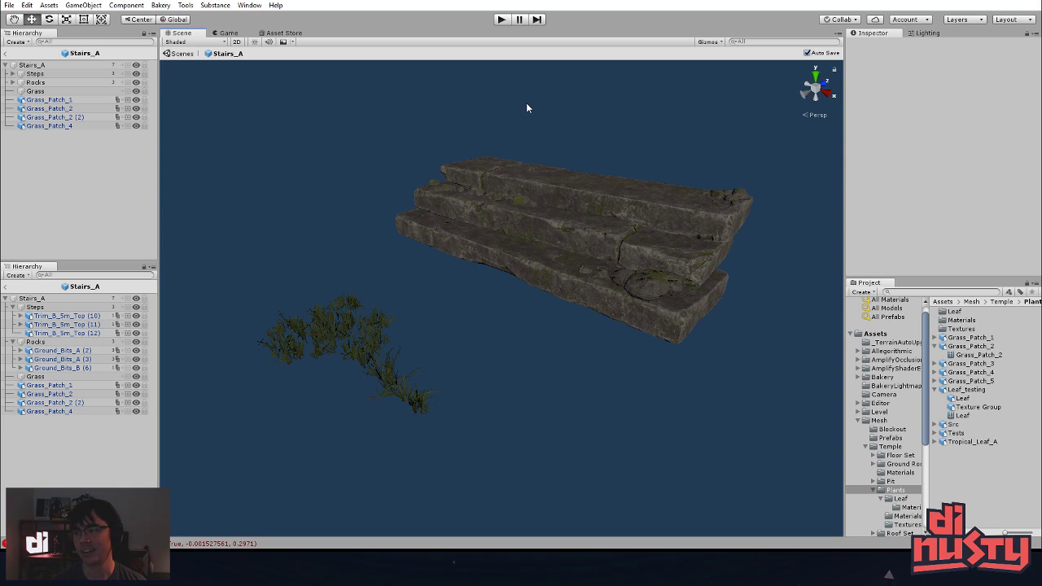
left_click_drag(526, 106, 537, 159, "alt")
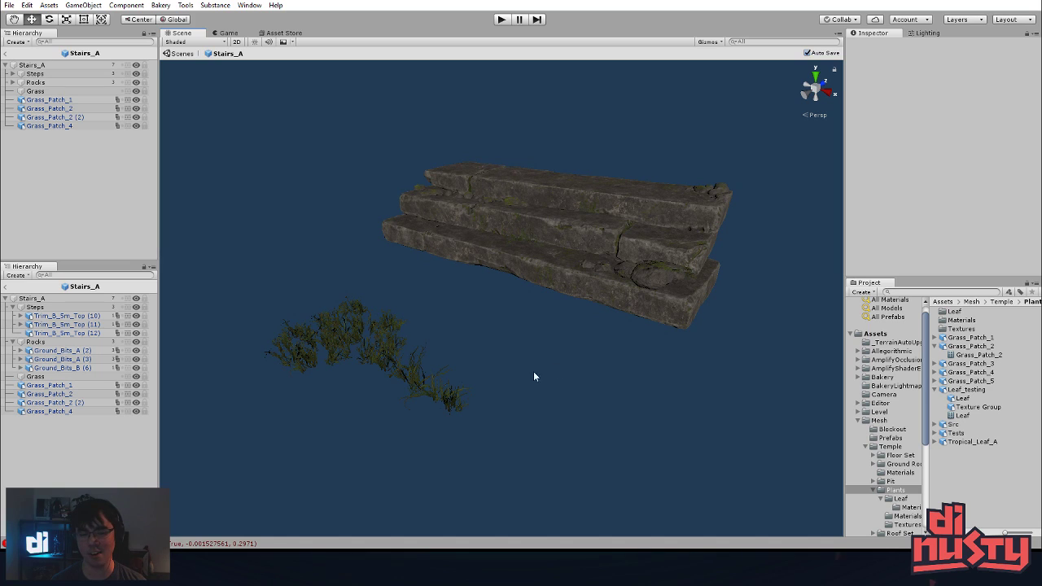
left_click(435, 379)
left_click_drag(435, 379, 588, 316, "alt")
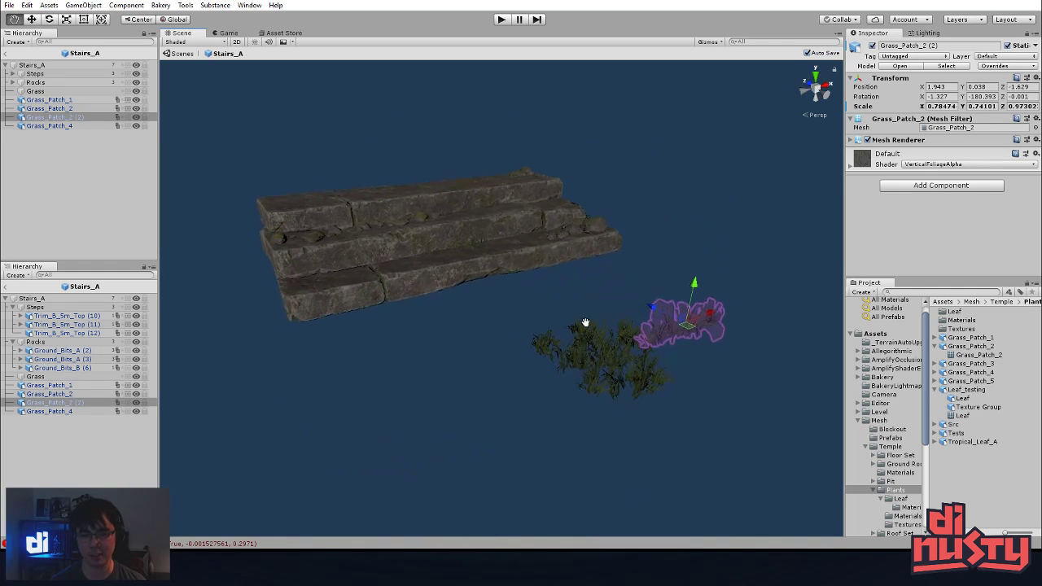
middle_click_drag(588, 315, 582, 375)
left_click_drag(583, 375, 627, 334, "alt")
left_click(461, 294)
key("f")
left_click_drag(474, 288, 667, 283, "alt")
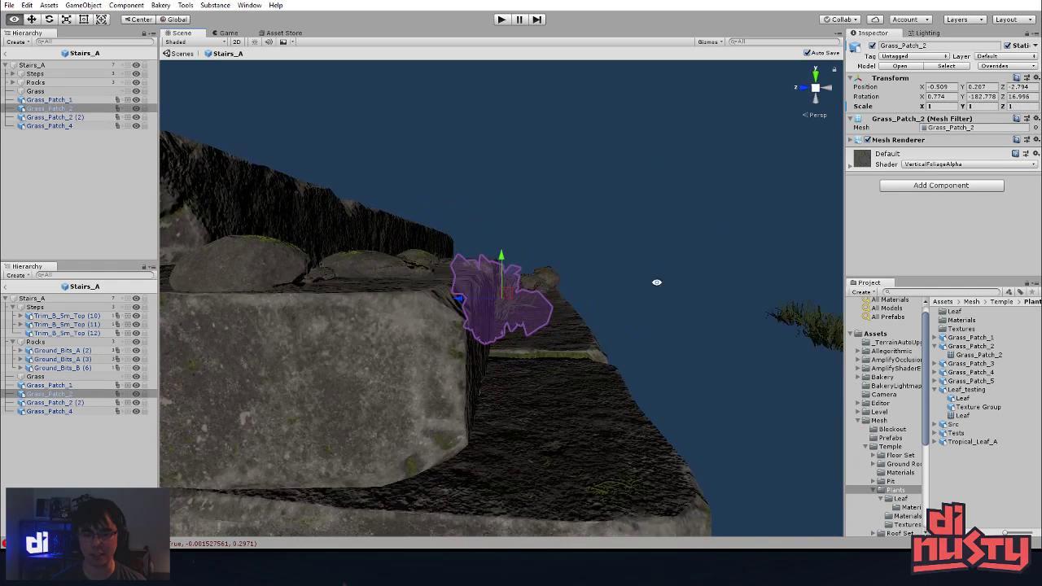
left_click_drag(513, 294, 551, 347)
- Delete the large Grass_Patch_1 lying beside the stairs
scroll(550, 374, "down", 5)
left_click_drag(549, 399, 562, 439, "alt")
left_click(671, 371)
left_click_drag(671, 372, 651, 453, "alt")
key("Delete")
- Move Grass_Patch_2 (2) onto the middle step against the riser of the top step
left_click(645, 329)
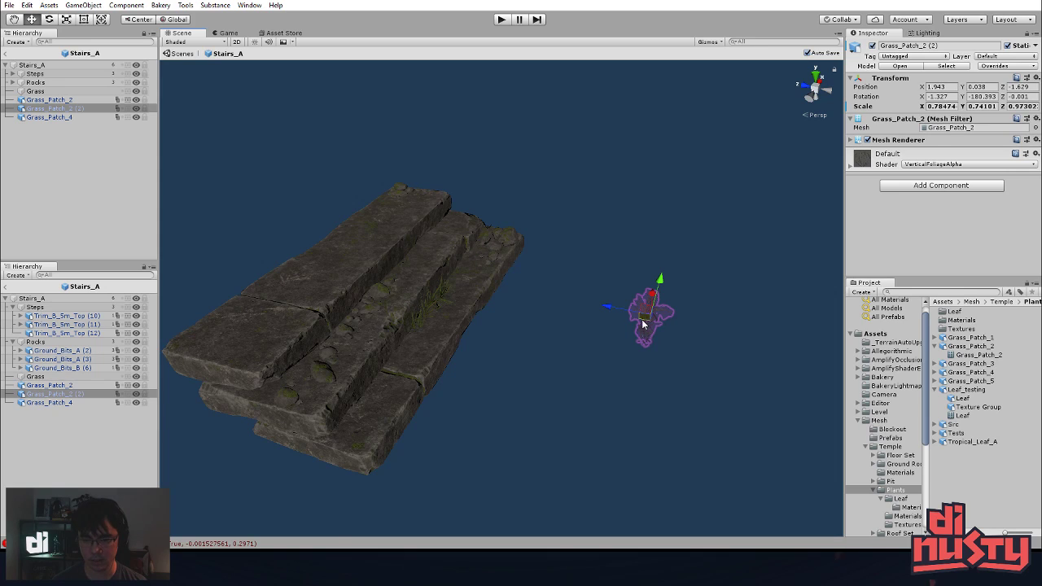
left_click_drag(633, 308, 407, 263)
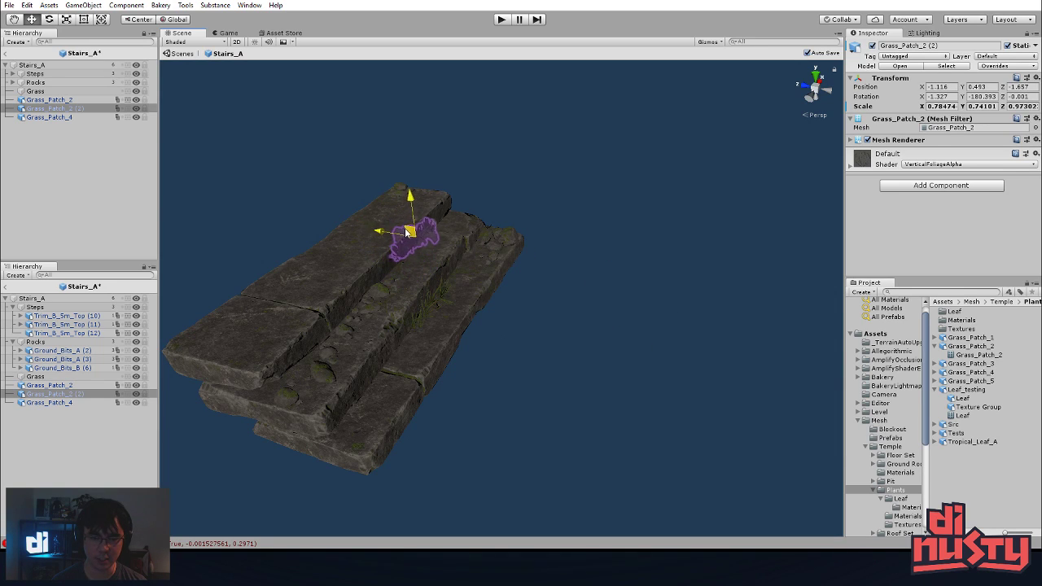
key("f")
left_click_drag(505, 274, 269, 358, "alt")
mouse_move(455, 308)
left_mouse_down()
mouse_move(483, 340)
mouse_move(436, 316)
left_mouse_up()
left_click_drag(510, 371, 570, 359, "alt")
- Try placing the Grass_Patch_1 model on the middle step and remove it
left_click(971, 337)
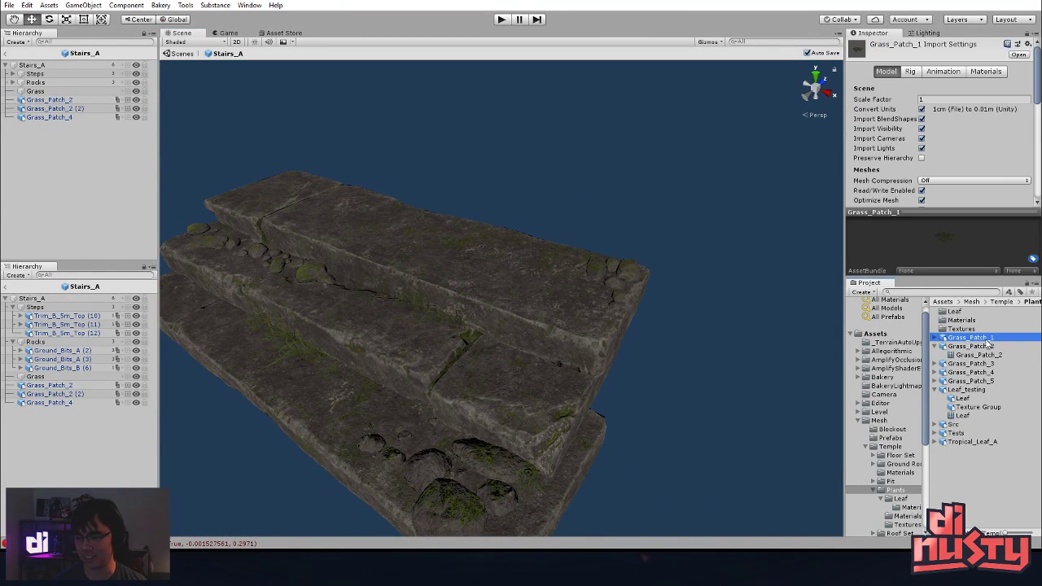
left_click_drag(903, 343, 461, 240)
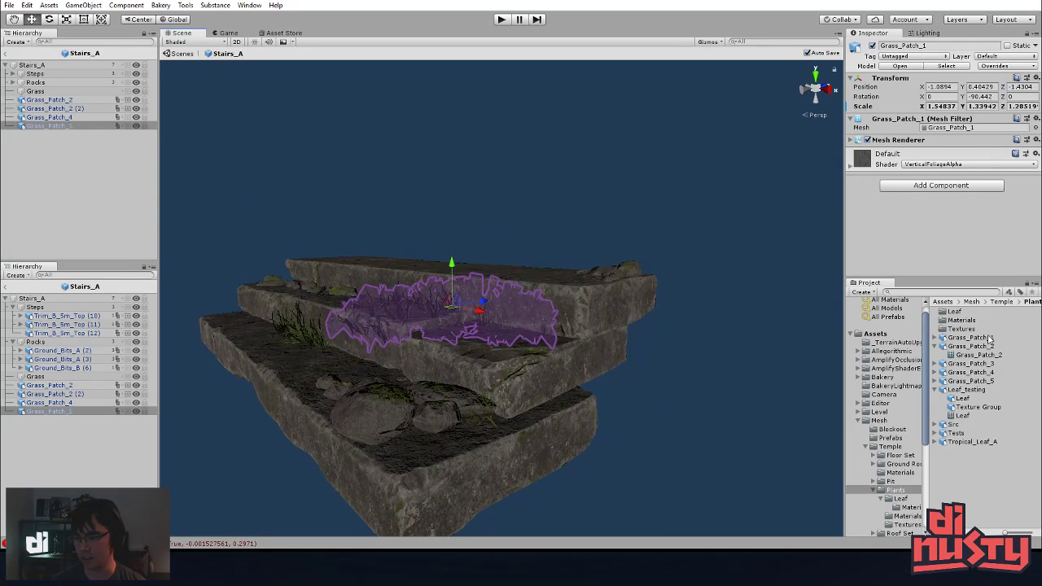
key("Delete")
- Add the Grass_Patch_3 model and position it on the middle step above the slab's crack
left_click(995, 366)
left_click_drag(640, 350, 484, 306)
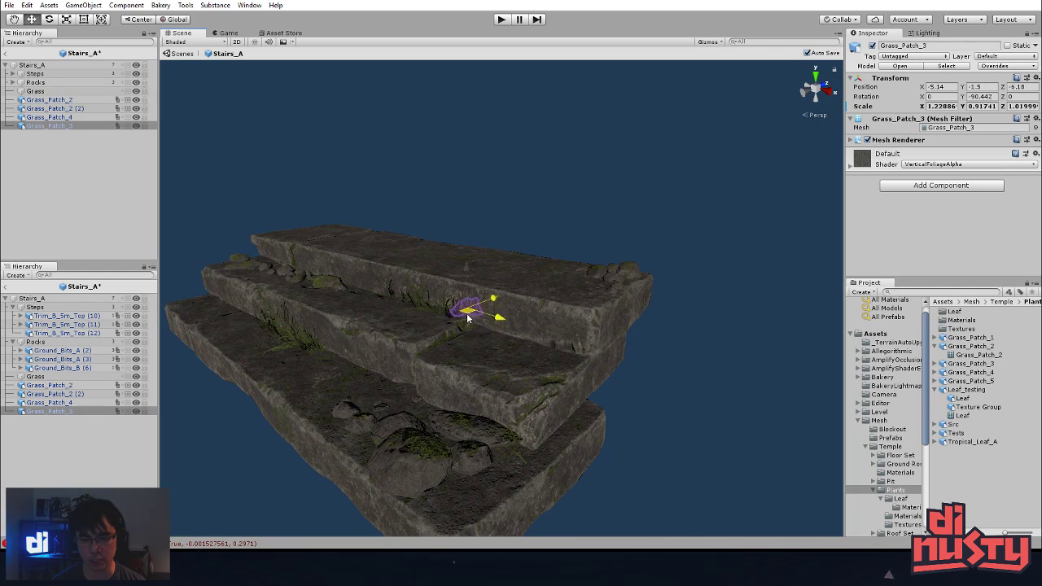
mouse_move(457, 374)
left_mouse_down()
mouse_move(461, 362)
mouse_move(442, 374)
mouse_move(454, 367)
left_mouse_up()
left_click_drag(520, 357, 418, 498, "alt")
middle_click_drag(419, 498, 510, 428)
left_click_drag(510, 428, 528, 335, "alt")
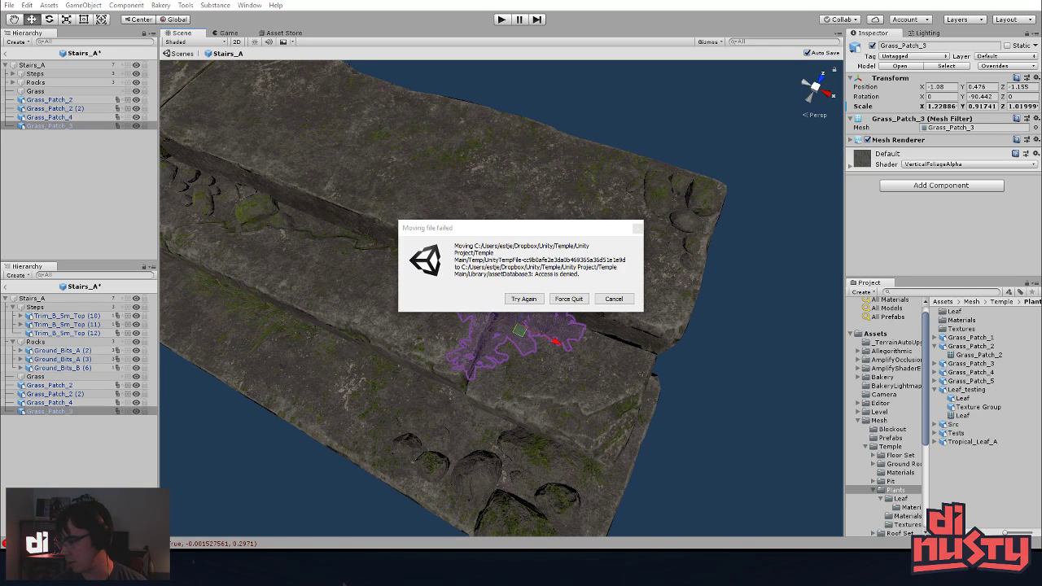
- Retry the failed file move and check how Grass_Patch_3 sits on the middle step
left_click(539, 304)
left_click_drag(528, 321, 704, 306, "alt")
scroll(544, 272, "up", 3)
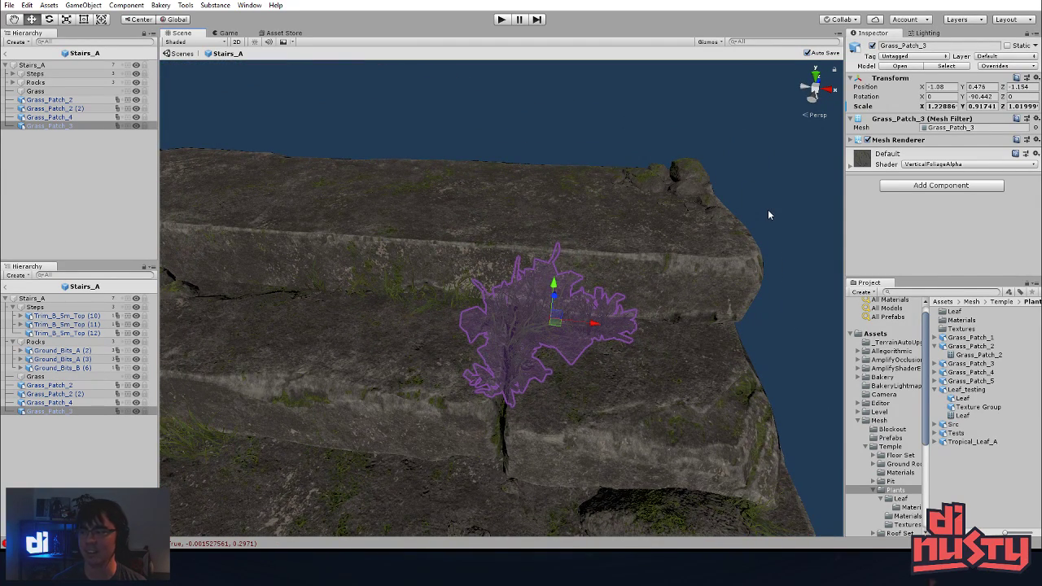
left_click_drag(760, 212, 602, 203, "alt")
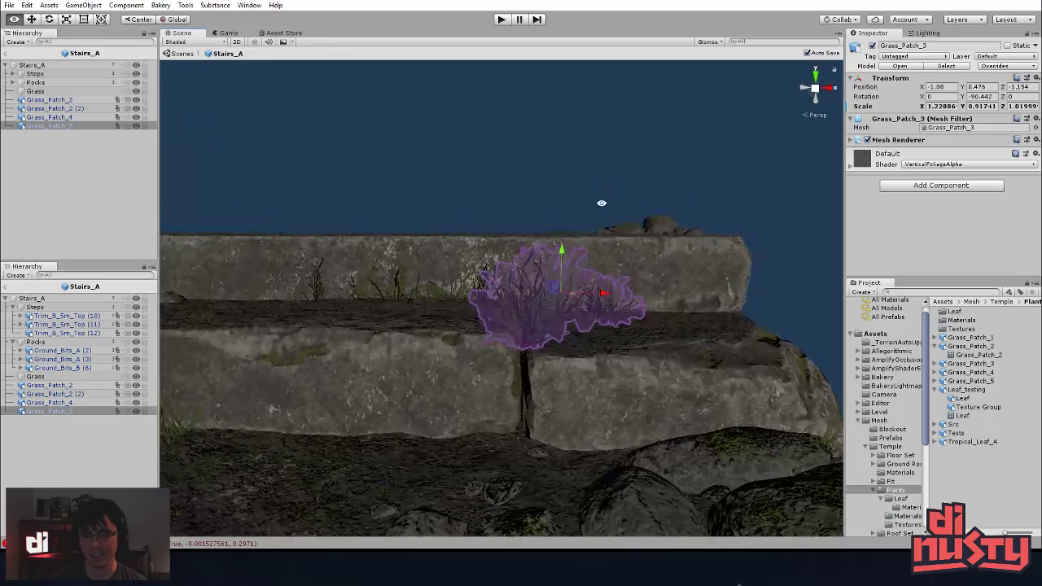
- Select Grass_Patch_2 (2) and fine-tune its position and rotation along the top step's riser
left_click(567, 267)
left_click_drag(529, 177, 391, 298, "alt")
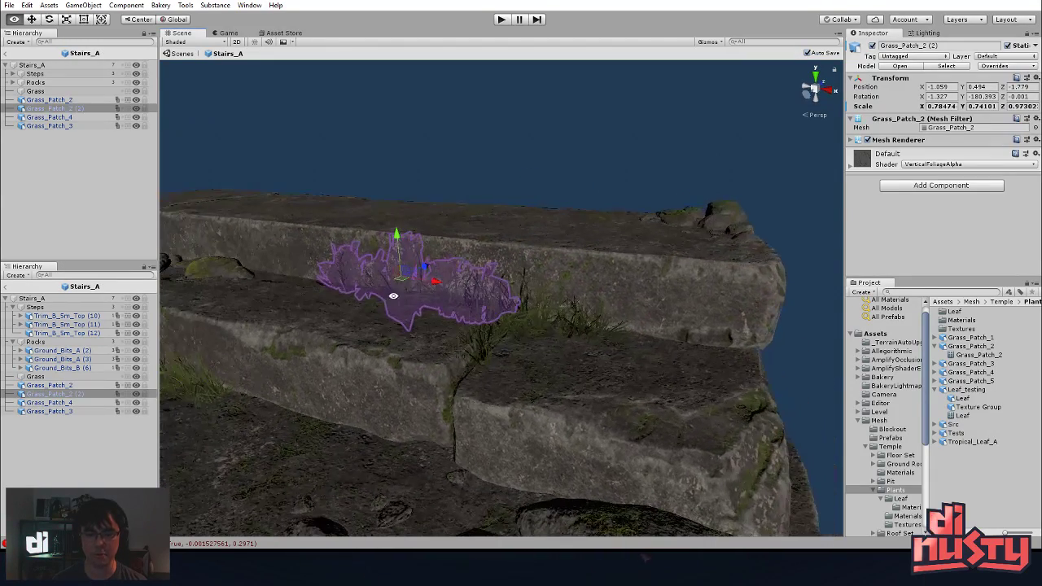
left_click_drag(402, 249, 306, 249, "alt")
left_click_drag(547, 262, 516, 286, "alt")
key("e")
key("w")
key("e")
key("w")
- Duplicate Grass_Patch_2 (2), move the copy along the middle step to the small rocks and rotate it
left_click_drag(442, 257, 757, 317, "alt")
key("ctrl+d")
left_click_drag(620, 246, 391, 291)
left_click_drag(402, 246, 602, 79, "alt")
key("e")
left_click_drag(445, 324, 446, 323)
left_click_drag(447, 278, 473, 300)
key("w")
- Duplicate the corner's Grass_Patch_4 twice, placing copies on the bottom step near the corner and below the middle slab's crack
left_click(604, 301)
left_click_drag(605, 302, 767, 363, "alt")
key("ctrl+d")
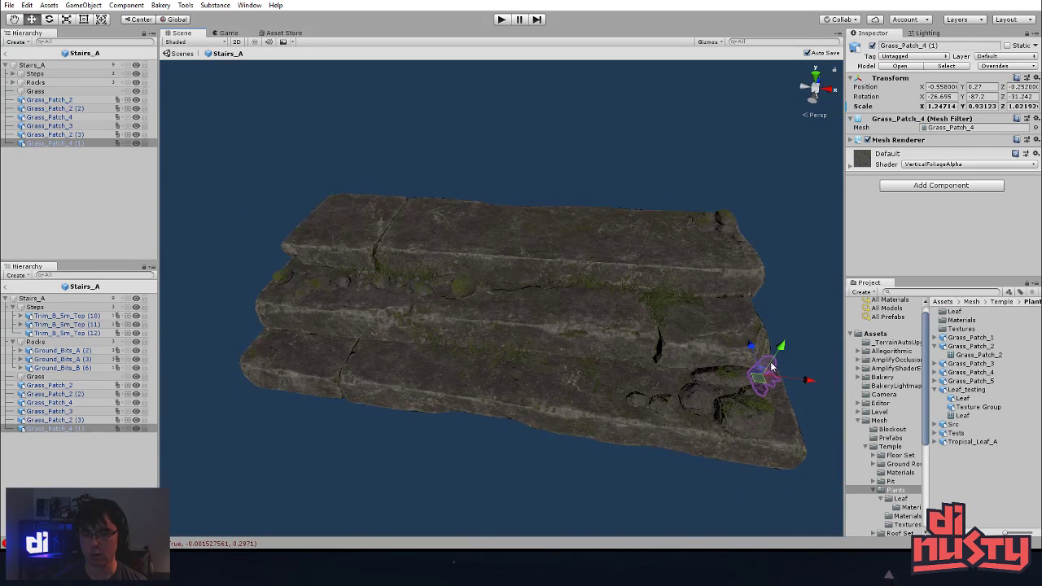
left_click(552, 342)
left_click(655, 366)
key("ctrl+d")
key("w")
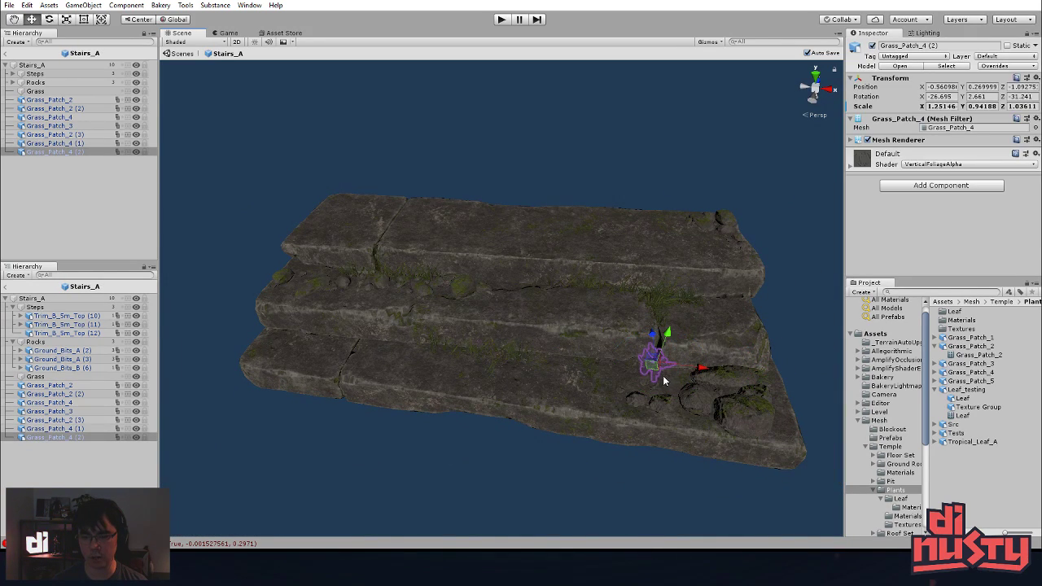
- Rotate and reposition the Grass_Patch_4 copy at the base of the middle slab's crack
key("f")
left_click_drag(475, 304, 651, 383, "alt")
key("e")
left_click_drag(504, 337, 795, 449)
key("w")
scroll(532, 321, "down", 8, "alt")
- Tilt Grass_Patch_2 further and adjust how it sits on the bottom step
left_click(521, 248)
left_click_drag(521, 249, 617, 304, "alt")
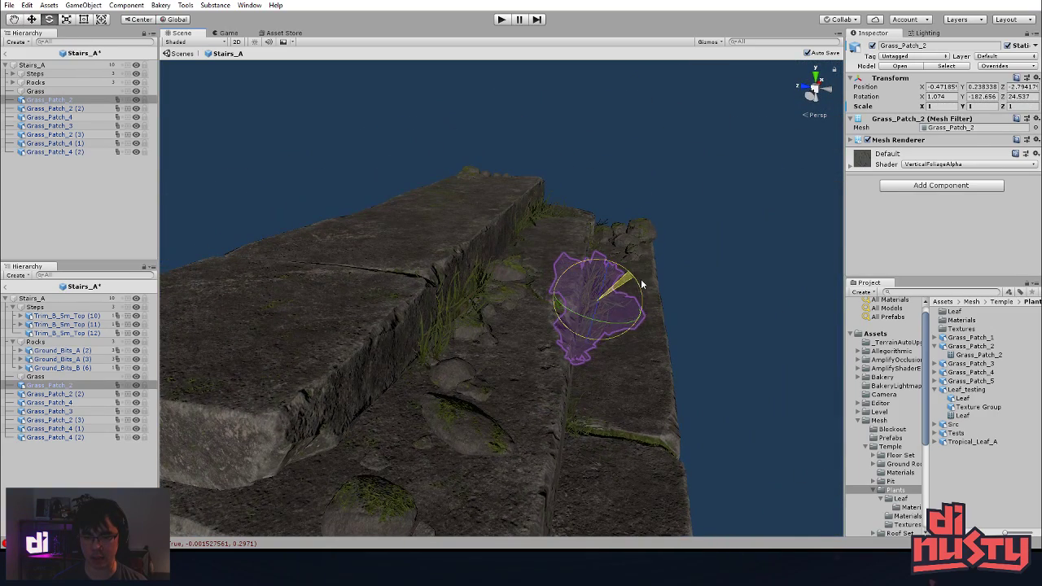
left_click(705, 262)
left_click_drag(706, 261, 578, 301, "alt")
left_click(550, 282)
left_click(516, 371)
left_click_drag(583, 228, 550, 303, "alt")
- Duplicate the Grass_Patch_4 from the lower step and position the copy on the top step beside the slab's crack
left_click(616, 349)
key("ctrl+d")
left_click_drag(663, 438, 330, 374)
left_click_drag(724, 358, 660, 366, "alt")
left_click_drag(600, 272, 549, 229)
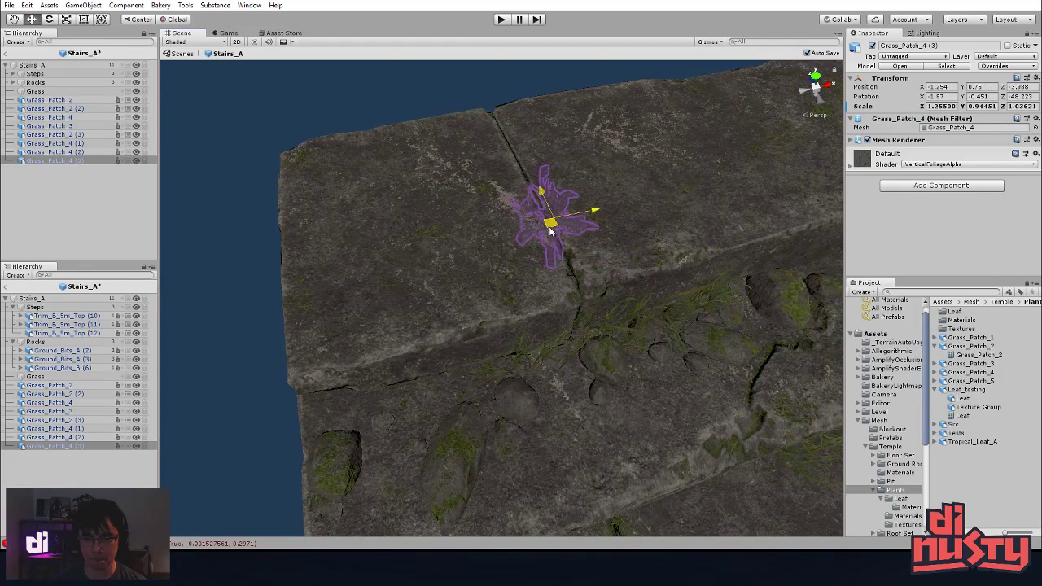
left_click(458, 190)
left_click_drag(458, 190, 587, 183, "alt")
left_click(555, 286)
left_click_drag(538, 298, 388, 301)
- Duplicate the top step's Grass_Patch_4, then rotate and shift the copy near the crack
left_click(477, 309)
key("ctrl+d")
left_click_drag(457, 302, 814, 167)
key("e")
left_click(701, 223)
left_click_drag(407, 220, 567, 219, "alt")
left_click(520, 309)
left_click_drag(525, 302, 576, 299)
left_click(660, 239)
left_click_drag(660, 240, 695, 265, "alt")
- Add another rotated Grass_Patch_4 copy near the back edge of the top step
left_click(549, 302)
key("ctrl+d")
key("e")
left_click_drag(568, 303, 379, 400)
left_click(695, 462)
left_click_drag(695, 463, 489, 237, "alt")
middle_click_drag(488, 237, 447, 297)
left_click_drag(448, 297, 541, 333, "alt")
- Duplicate a top-step Grass_Patch_4, place the copy on the middle step's end under the top slab's corner and tilt it
left_click(390, 212)
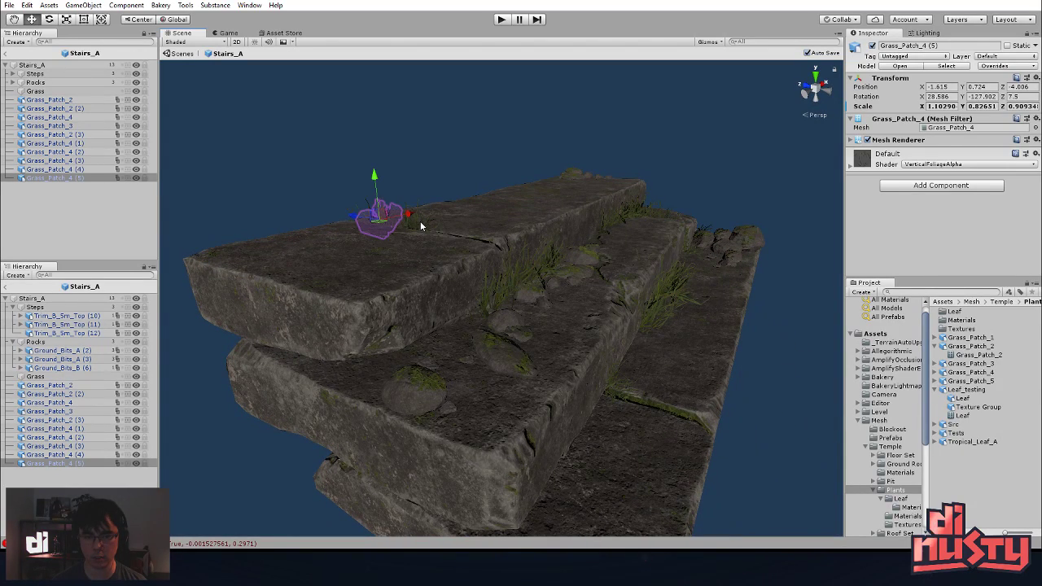
left_click(425, 224)
left_click_drag(463, 278, 381, 336)
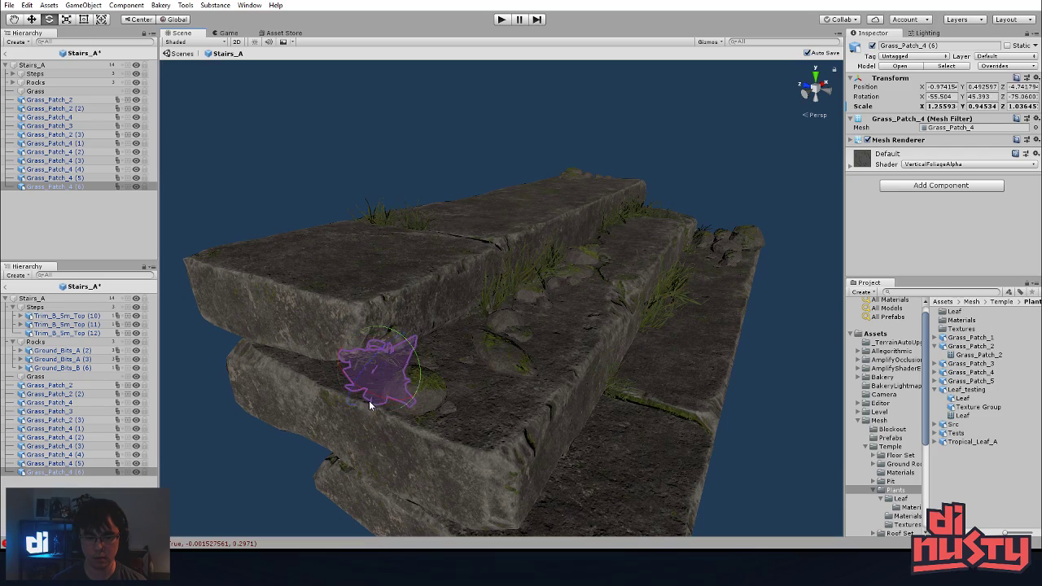
left_click_drag(390, 389, 277, 309, "alt")
key("f")
left_click_drag(479, 339, 485, 309, "alt")
left_click(368, 286)
left_click_drag(407, 337, 644, 314, "alt")
middle_click_drag(644, 314, 645, 348)
mouse_move(646, 348)
left_mouse_down("alt")
mouse_move(547, 371)
mouse_move(648, 364)
left_mouse_up("alt")
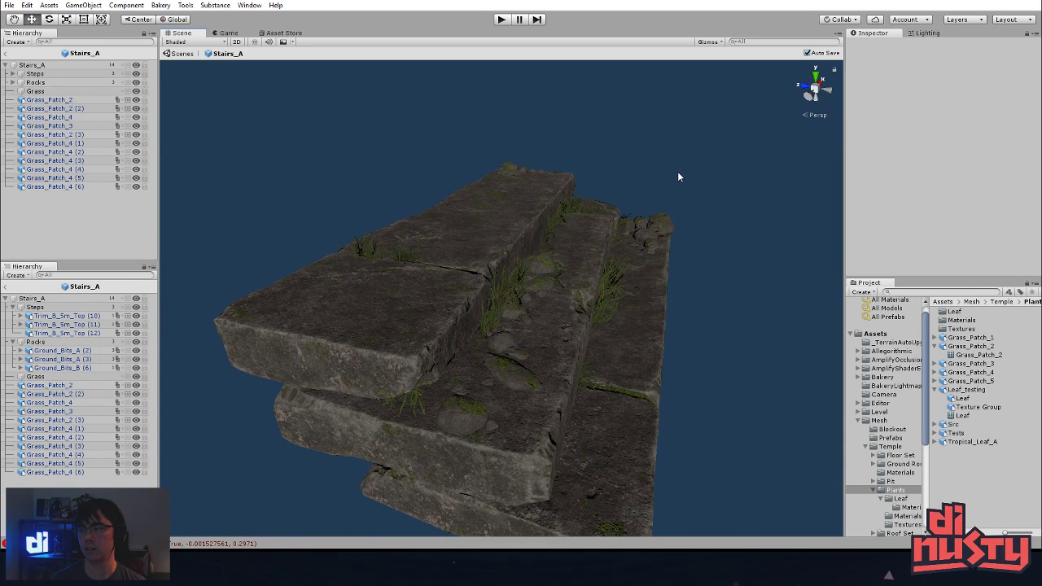
- Examine the dressed staircase from several angles, selecting the three Trim_B_5m_Top steps in turn
middle_click_drag(725, 233, 599, 211)
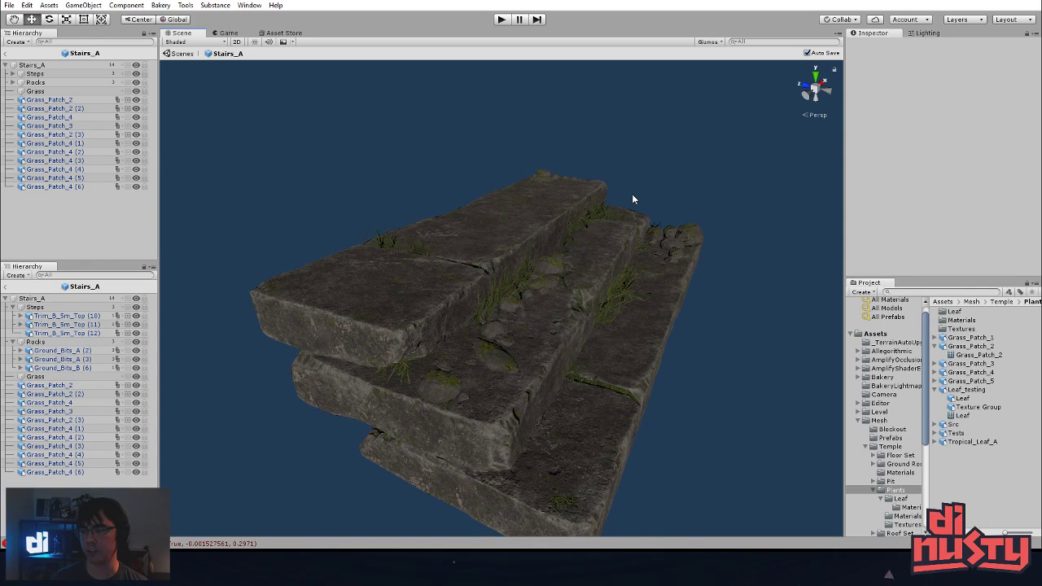
left_click_drag(692, 213, 646, 260, "alt")
right_click_drag(647, 260, 512, 293, "alt")
left_click_drag(512, 293, 521, 326, "alt")
left_click(530, 345)
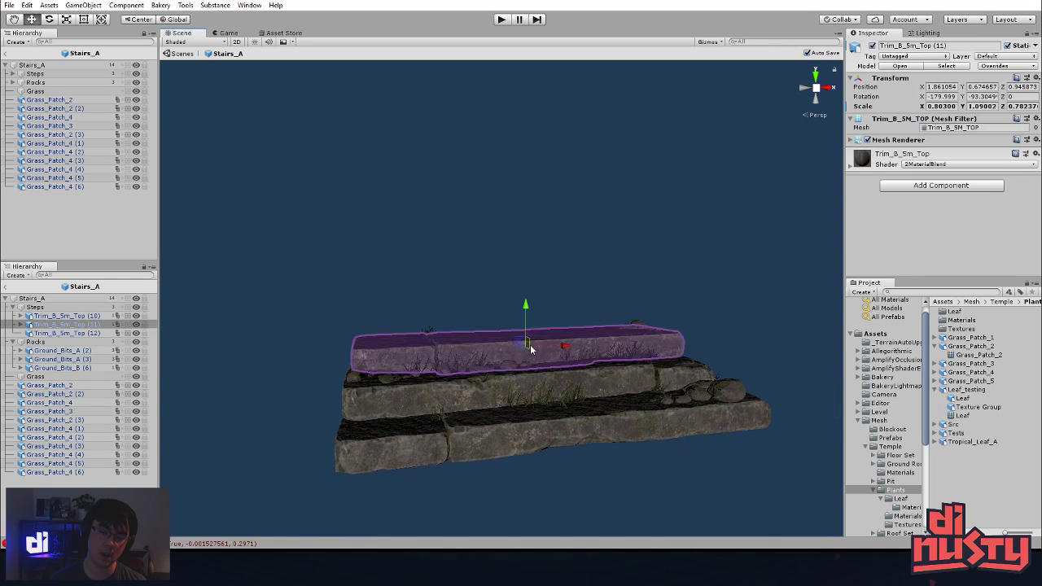
left_click(612, 418)
left_click(628, 381)
left_click(607, 347)
left_click(617, 376)
left_click(632, 411)
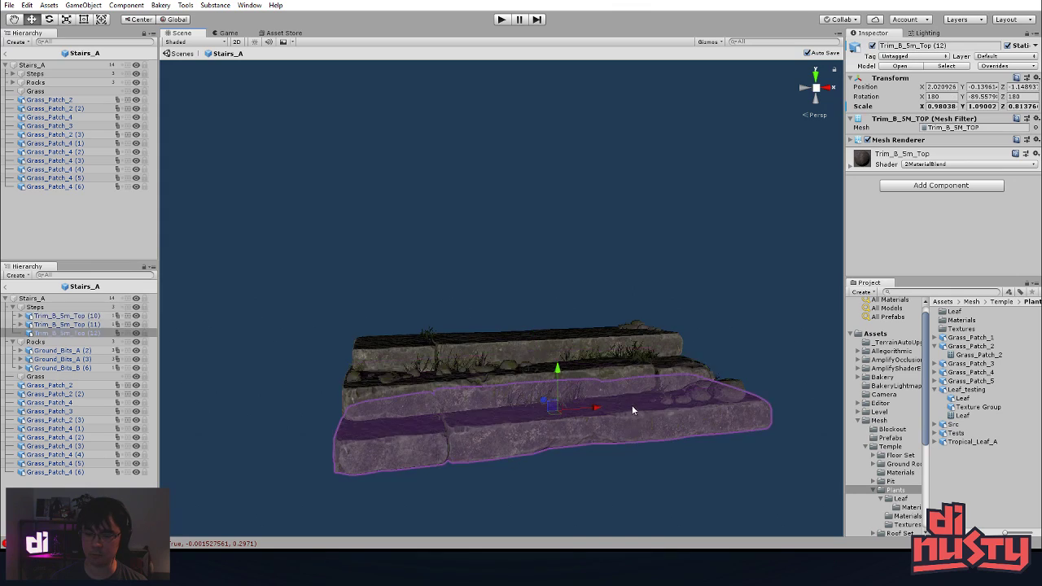
left_click(620, 371)
left_click(611, 335)
left_click(617, 370)
left_click(622, 407)
left_click(618, 374)
left_click(612, 340)
left_click(619, 373)
left_click(634, 414)
left_click(633, 374)
left_click_drag(633, 375, 642, 432, "alt")
left_click(642, 432)
left_click(633, 384)
left_click(615, 343)
left_click(592, 298)
left_click(607, 344)
left_click(627, 383)
left_click(721, 342)
left_click_drag(736, 313, 744, 333, "alt")
scroll(732, 340, "down", 3)
middle_click_drag(705, 359, 753, 341)
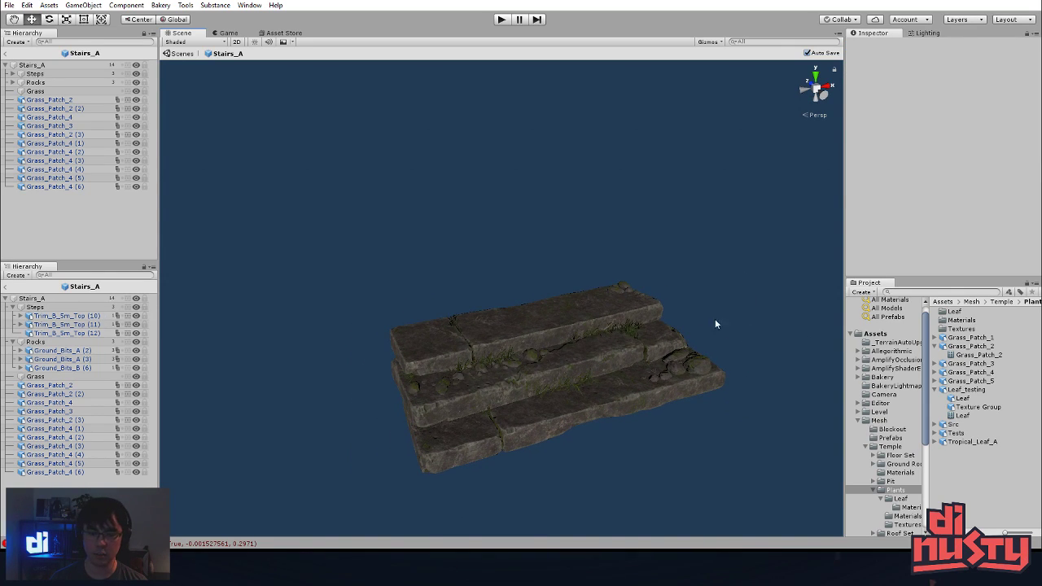
left_click_drag(695, 299, 630, 305, "alt")
- Duplicate the middle step's Grass_Patch_3, move the copy down beside the bottom step's rock cluster and rotate it
left_click(630, 309)
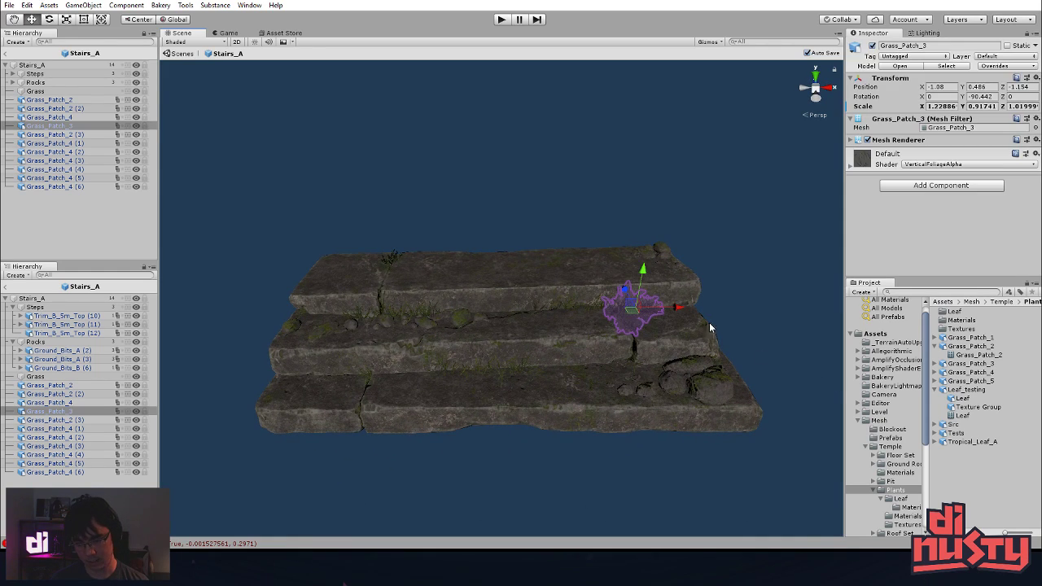
key("f")
key("ctrl+d")
left_click_drag(547, 204, 624, 293)
key("f")
left_click_drag(493, 300, 621, 175, "alt")
key("e")
left_click_drag(481, 303, 562, 351)
left_click(711, 258)
- Leave the Stairs_A prefab for the main scene and examine the grassy stairs beside the sunken garden
left_click_drag(711, 258, 428, 353, "alt")
middle_click_drag(428, 353, 509, 350)
scroll(510, 350, "down", 4)
left_click_drag(651, 415, 317, 330, "alt")
scroll(466, 324, "up", 2)
left_click_drag(466, 324, 530, 367, "alt")
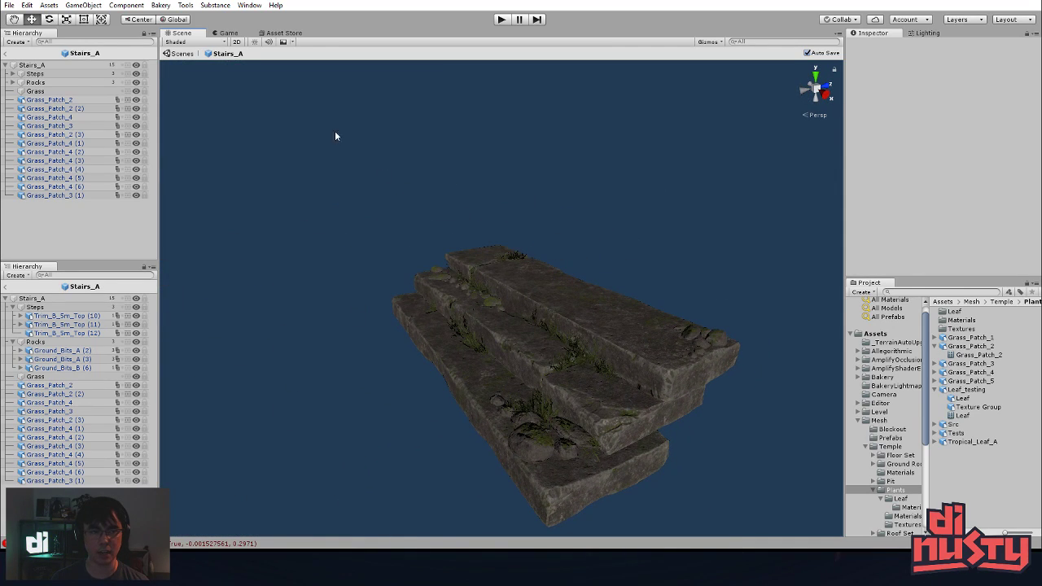
left_click(186, 53)
left_click_drag(381, 231, 360, 276, "alt")
right_click_drag(360, 277, 587, 337, "alt")
left_click_drag(587, 337, 737, 342, "alt")
middle_click_drag(736, 342, 636, 388, "alt")
left_click_drag(669, 475, 490, 363, "alt")
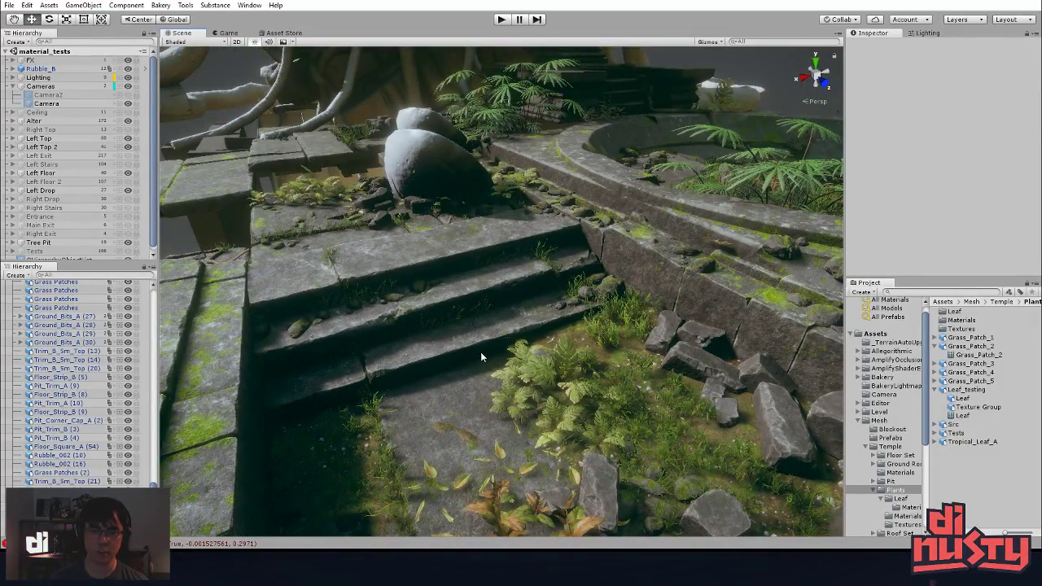
right_click_drag(481, 352, 329, 338, "alt")
left_click_drag(330, 338, 428, 354, "alt")
- Examine the temple floor and the ruined structure beyond the stairs, focusing on the tropical leaf plant by the floor tiles
left_click(472, 297)
left_click(501, 285)
left_click(537, 252)
left_click(579, 236)
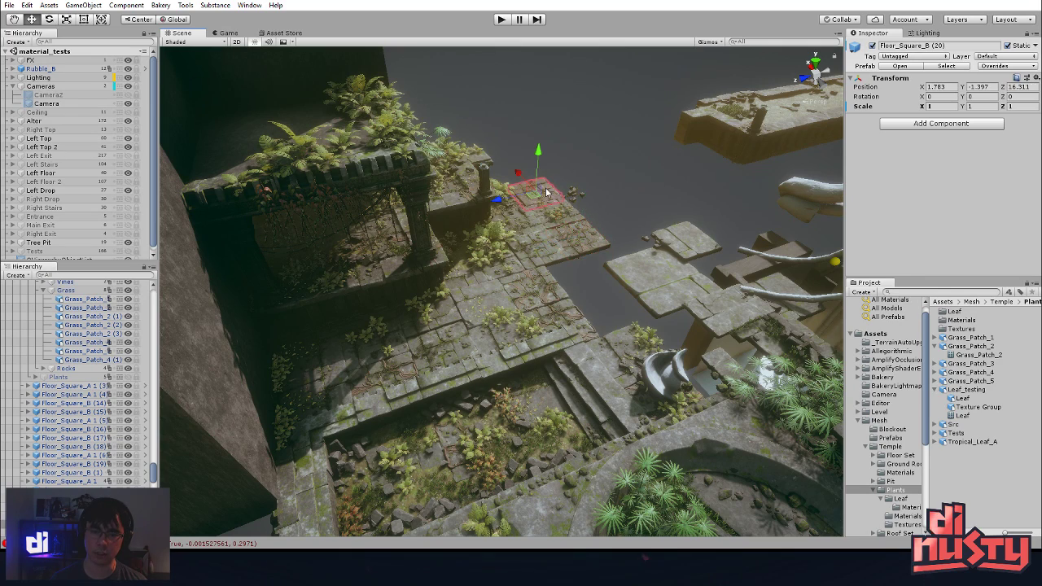
left_click(634, 213)
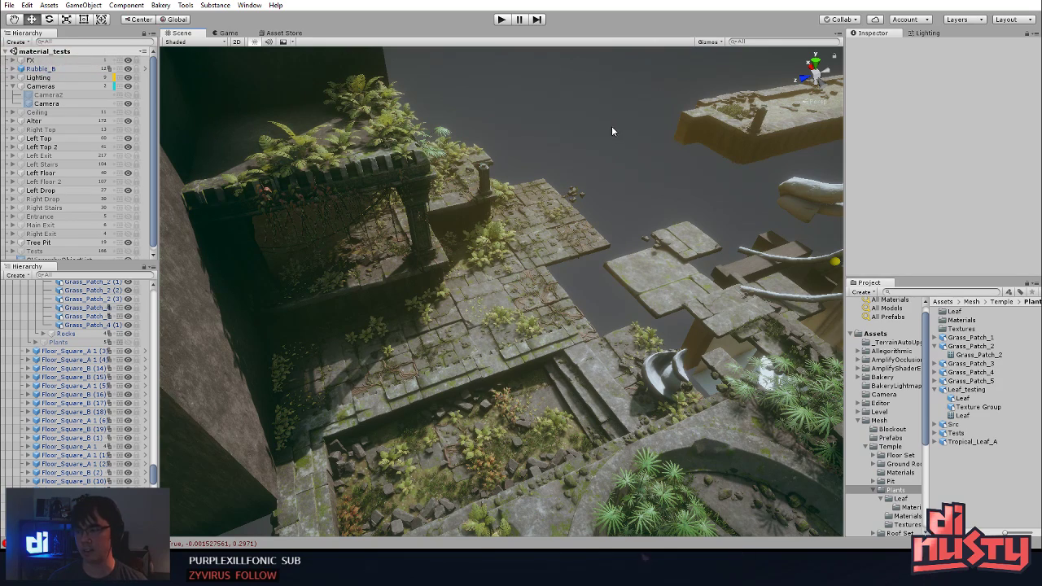
left_click_drag(540, 135, 549, 194, "alt")
left_click(526, 229)
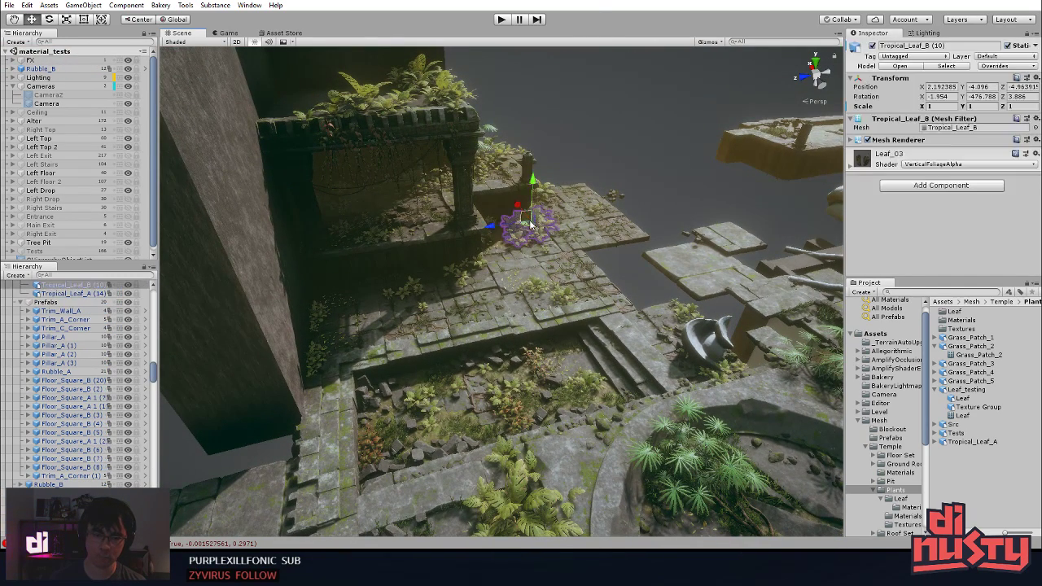
key("f")
left_click(714, 151)
left_click_drag(391, 350, 460, 269, "alt")
right_click_drag(461, 269, 580, 291, "alt")
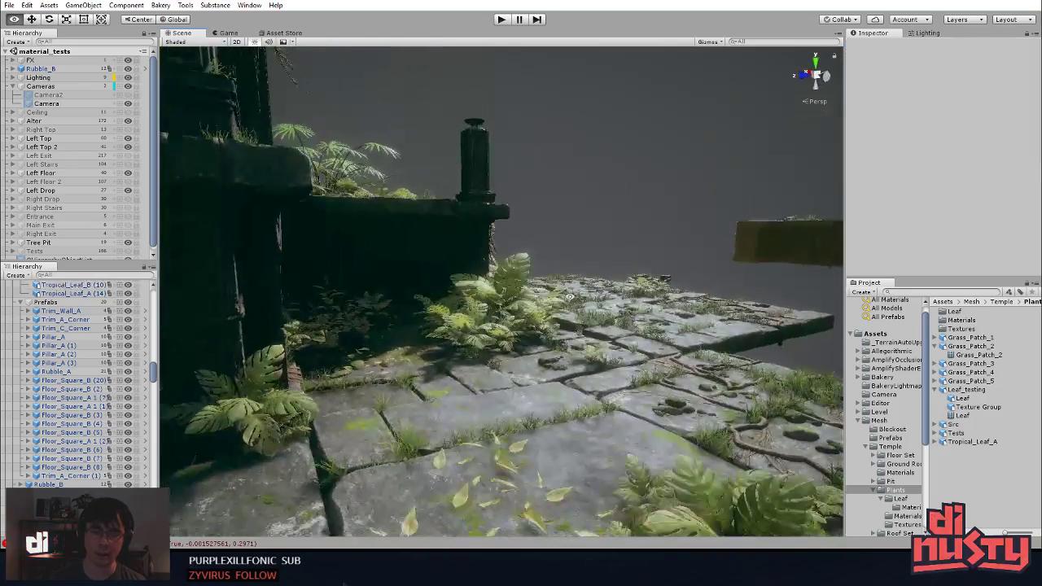
left_click_drag(558, 310, 643, 358, "alt")
- Select the Particle System in the FX group and examine its floating particles around the pillar
left_click(12, 60)
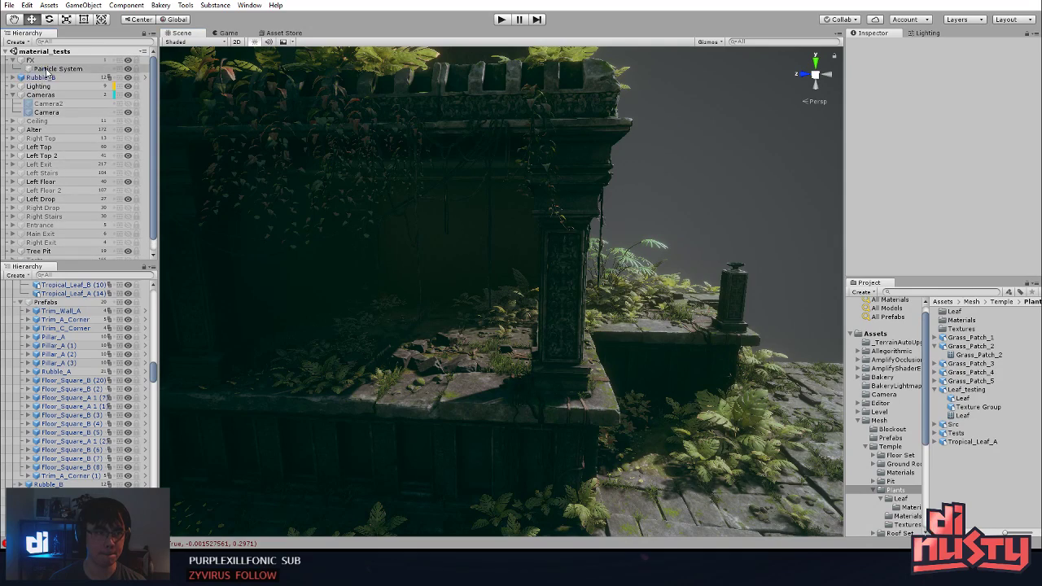
left_click(58, 68)
left_click_drag(524, 193, 561, 210, "alt")
middle_click_drag(561, 210, 573, 219)
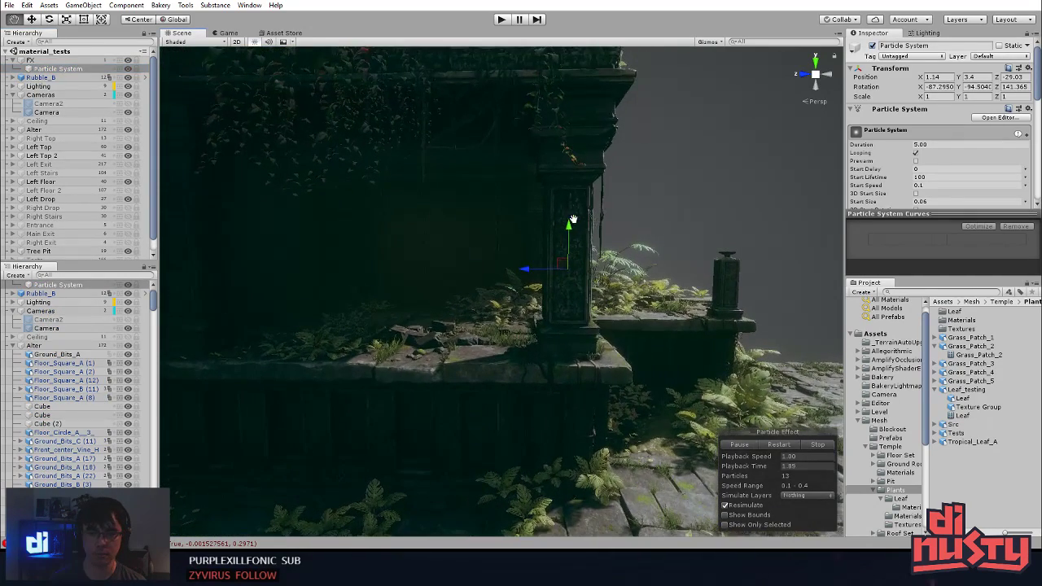
left_click_drag(667, 439, 586, 399, "alt")
right_click_drag(553, 326, 686, 380, "alt")
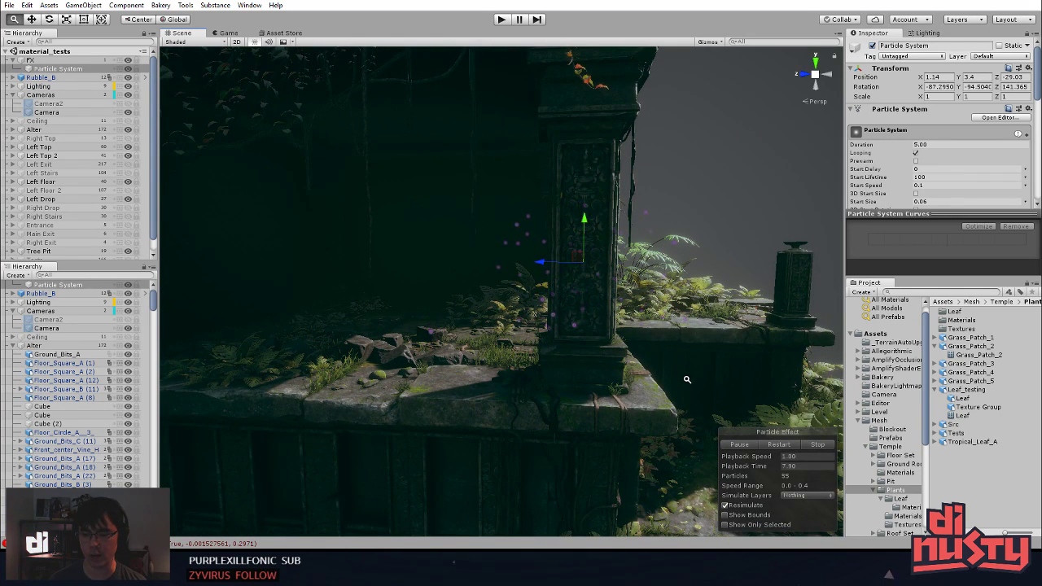
scroll(870, 166, "down", 3)
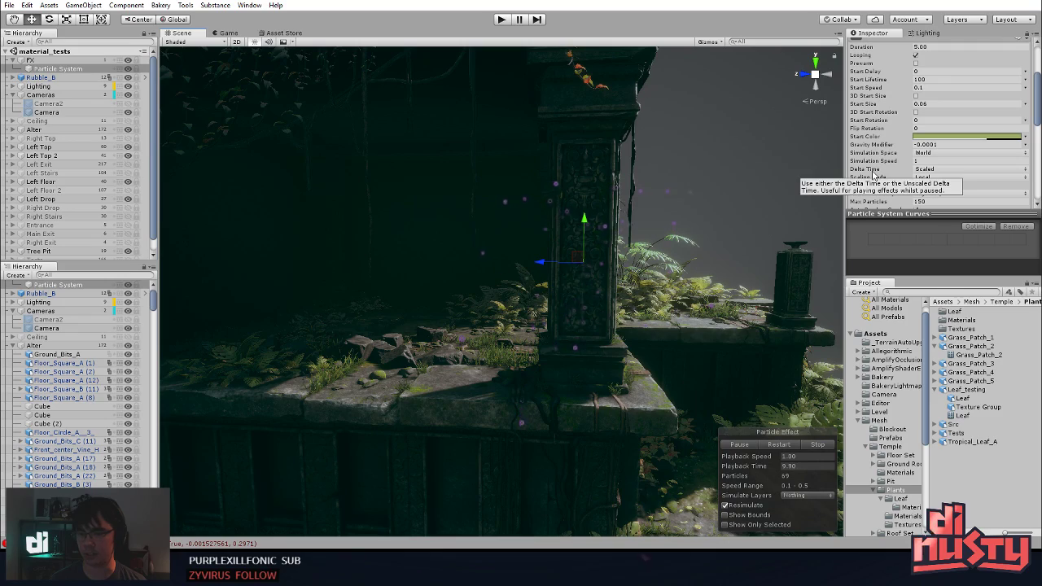
left_click_drag(692, 207, 745, 218, "alt")
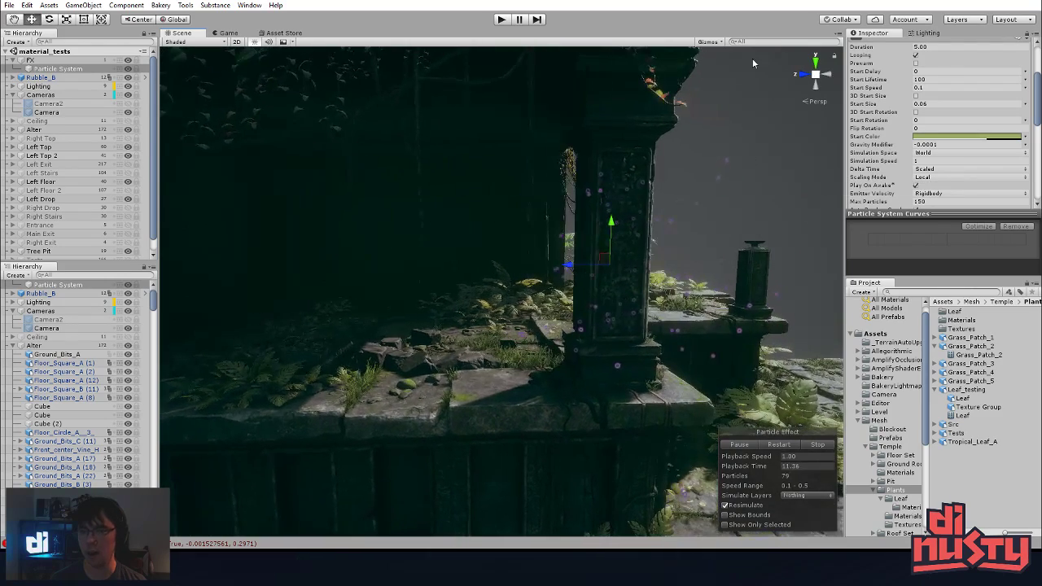
- Turn off the scene view gizmos and preview the particles beside the carved pillar
left_click(708, 41)
left_click_drag(671, 161, 511, 272, "alt")
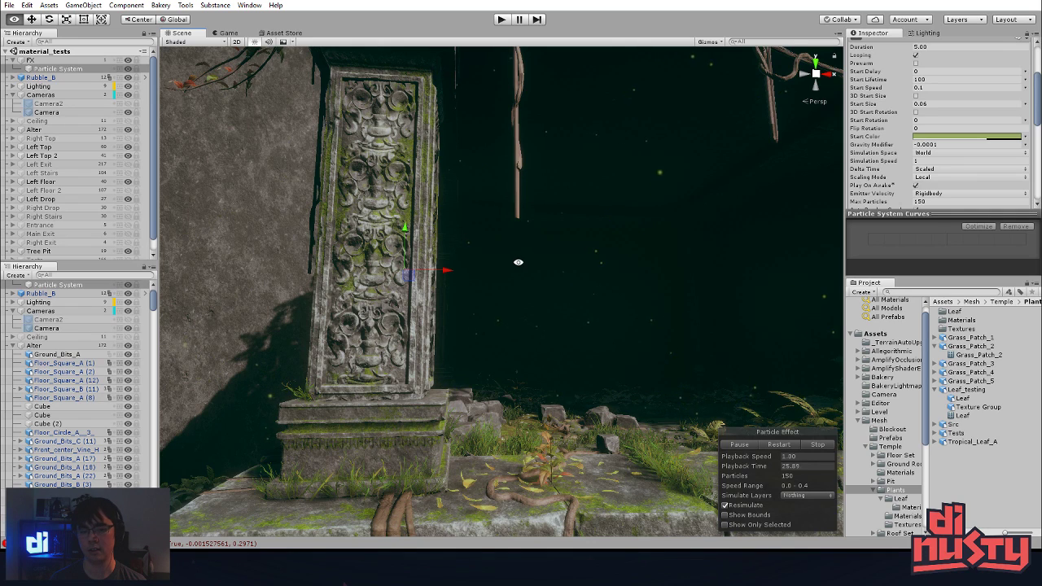
left_click_drag(518, 262, 523, 263, "alt")
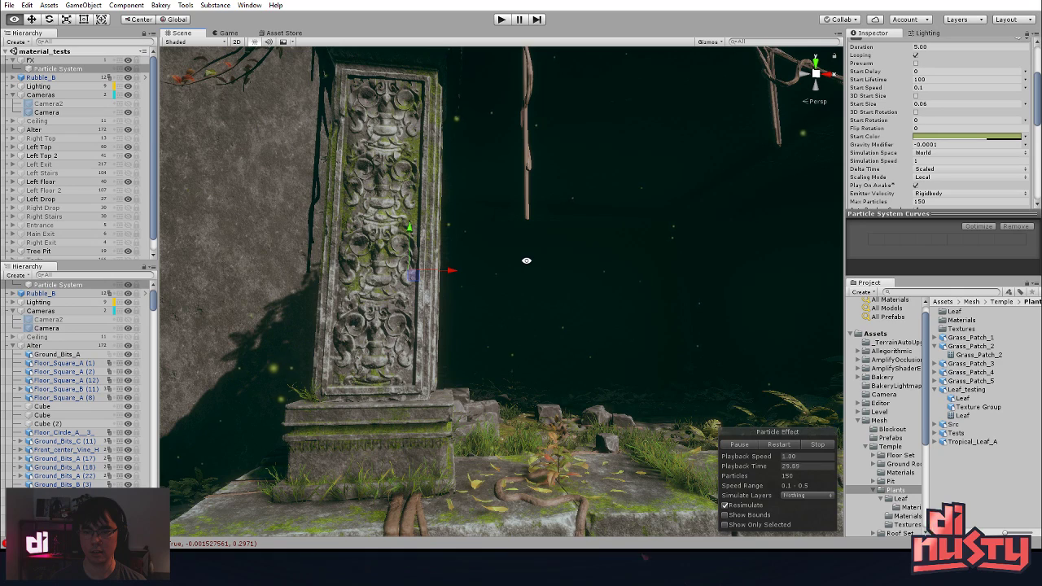
- Read through the Particle System's settings, expand its Noise module and examine the particles' motion around the structure
scroll(862, 153, "down", 4)
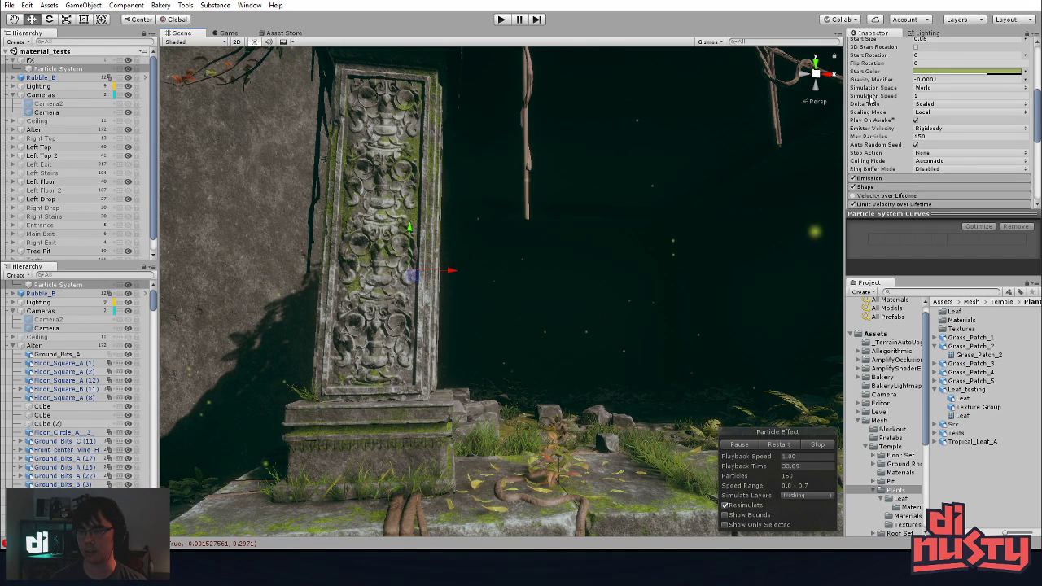
mouse_move(871, 138)
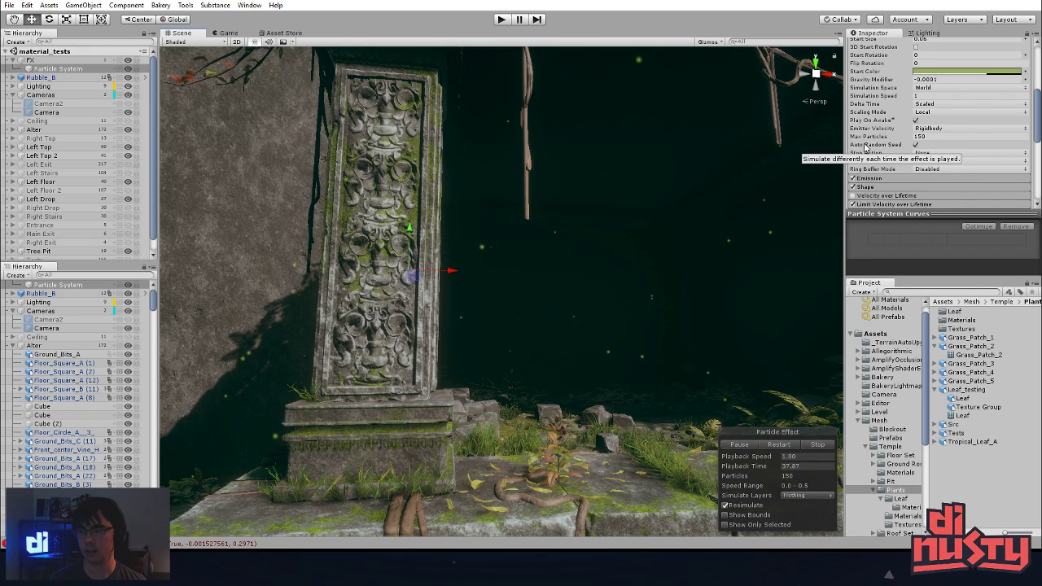
scroll(867, 150, "down", 2)
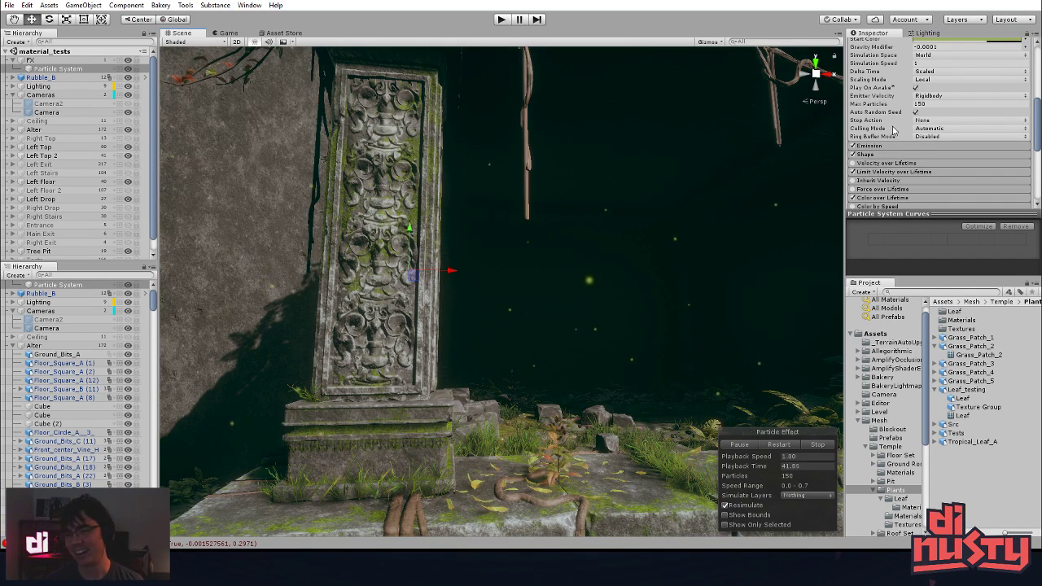
scroll(887, 147, "down", 2)
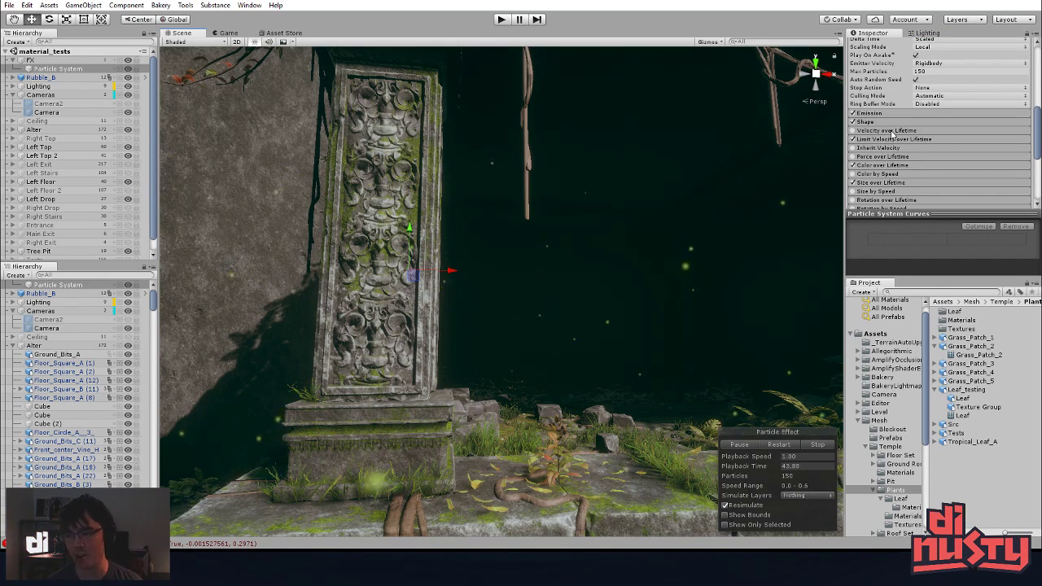
scroll(892, 136, "down", 2)
scroll(883, 163, "down", 2)
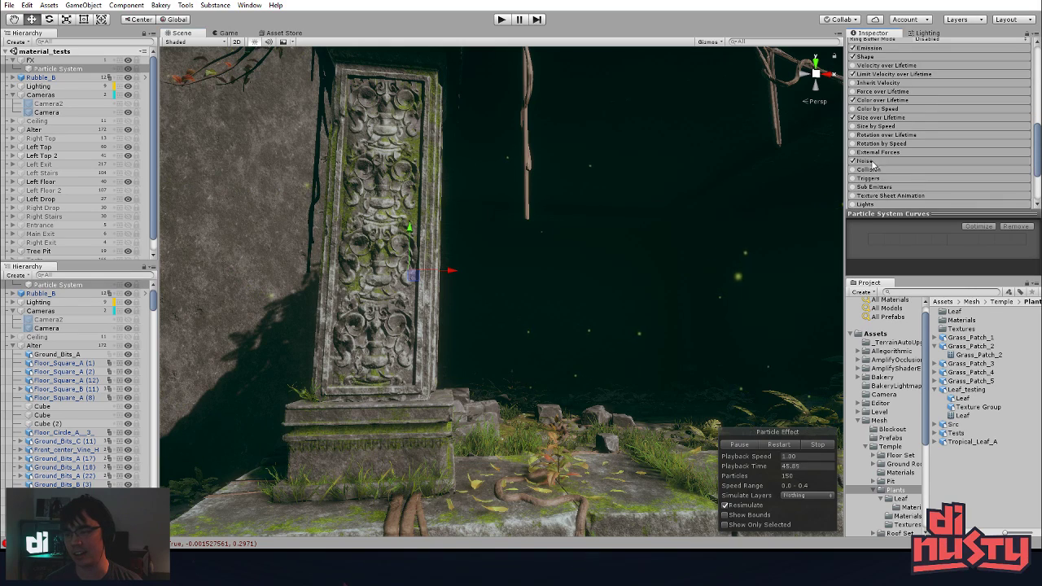
left_click(870, 161)
scroll(936, 139, "down", 4)
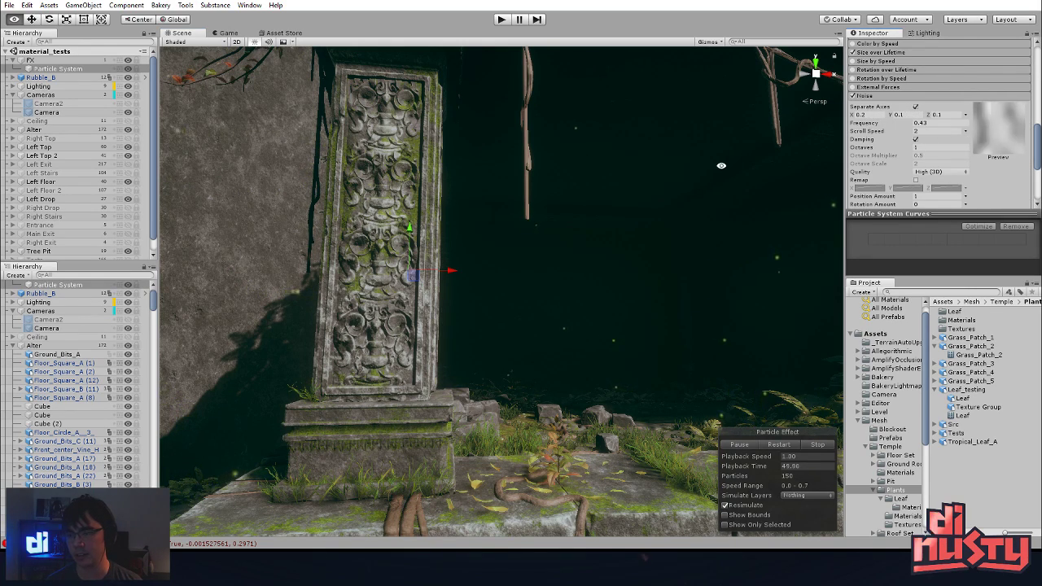
left_click_drag(724, 165, 771, 205, "alt")
right_click_drag(772, 205, 686, 191, "alt")
left_click_drag(685, 190, 590, 137, "alt")
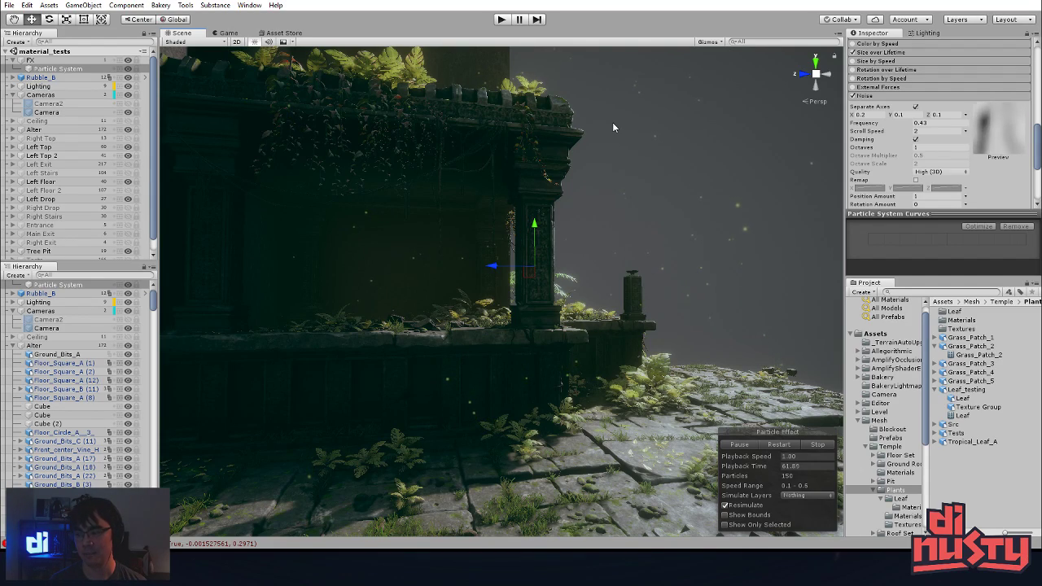
- Delete one of the old stone pieces along the sunken garden's edge below the large leafy plant
right_click_drag(612, 121, 494, 220, "alt")
left_click_drag(494, 219, 487, 421, "alt")
middle_click_drag(663, 484, 594, 389)
left_click(588, 381)
left_click_drag(594, 389, 376, 205, "alt")
left_click(414, 418)
key("f")
left_click_drag(520, 192, 616, 319, "alt")
middle_click_drag(617, 319, 745, 344)
middle_click_drag(479, 269, 378, 207)
left_click_drag(434, 207, 536, 278, "alt")
key("Delete")
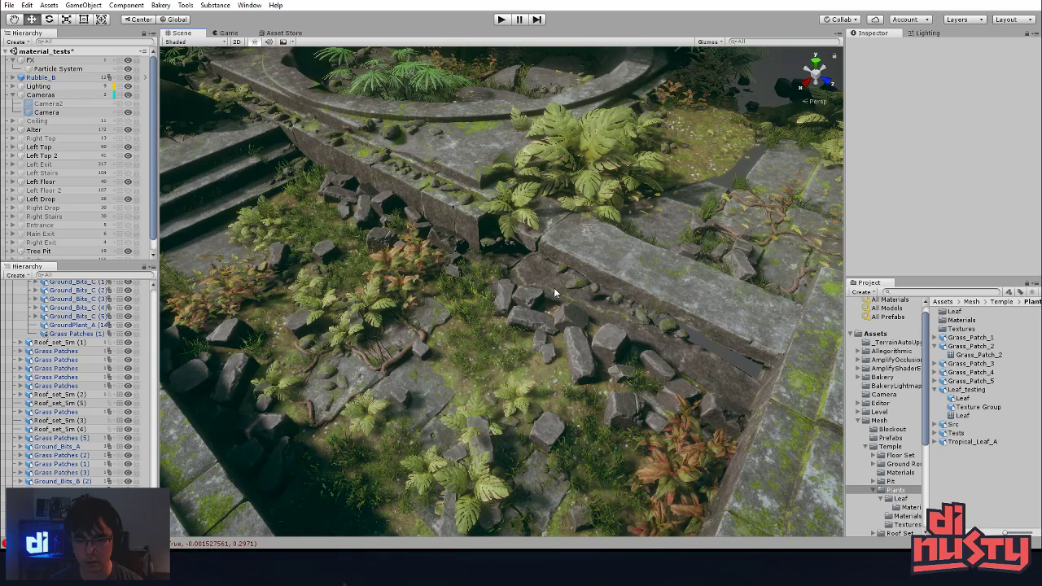
- Delete the remaining old step slabs there, including Trim_B_5m_Top (6), to clear a gap behind the rubble
left_click(564, 320)
left_click(643, 346)
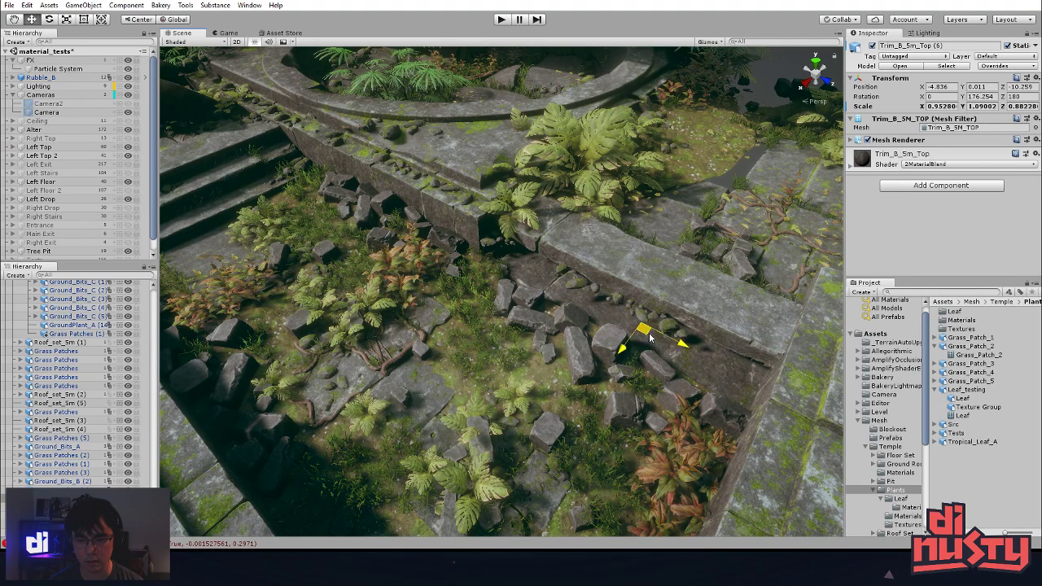
key("Delete")
left_click(695, 350)
key("Delete")
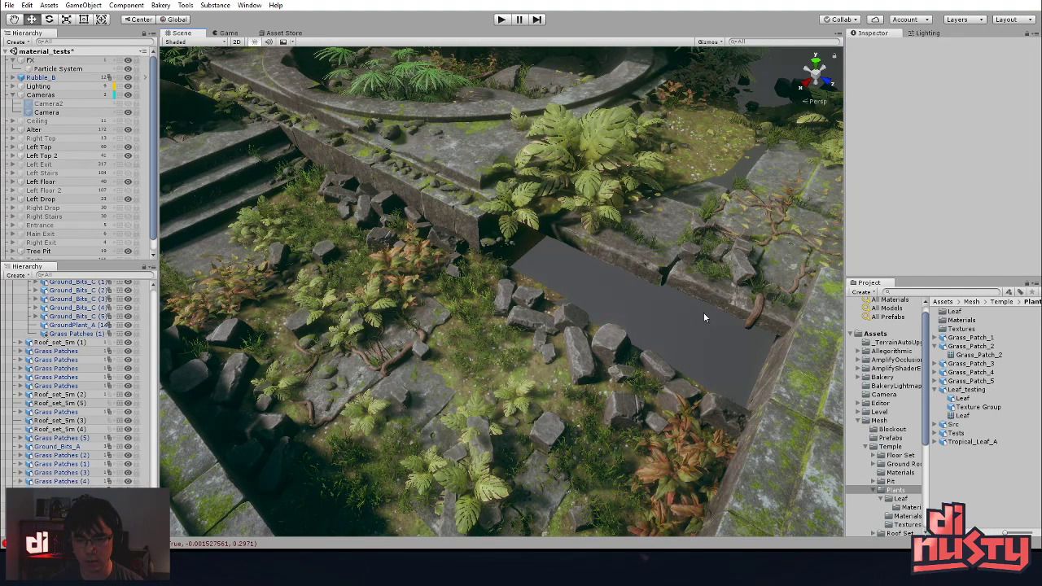
- Duplicate the Stairs_A prefab, move the copy into the cleared gap behind the rubble and rotate it to fit
left_click(233, 173)
middle_click_drag(293, 246, 349, 244)
key("ctrl+d")
left_click_drag(285, 198, 752, 287)
middle_click_drag(751, 286, 567, 302)
key("e")
left_click_drag(567, 302, 450, 213)
key("w")
scroll(547, 278, "up", 2)
left_click_drag(548, 285, 477, 248, "alt")
left_click(477, 248)
left_click(495, 253)
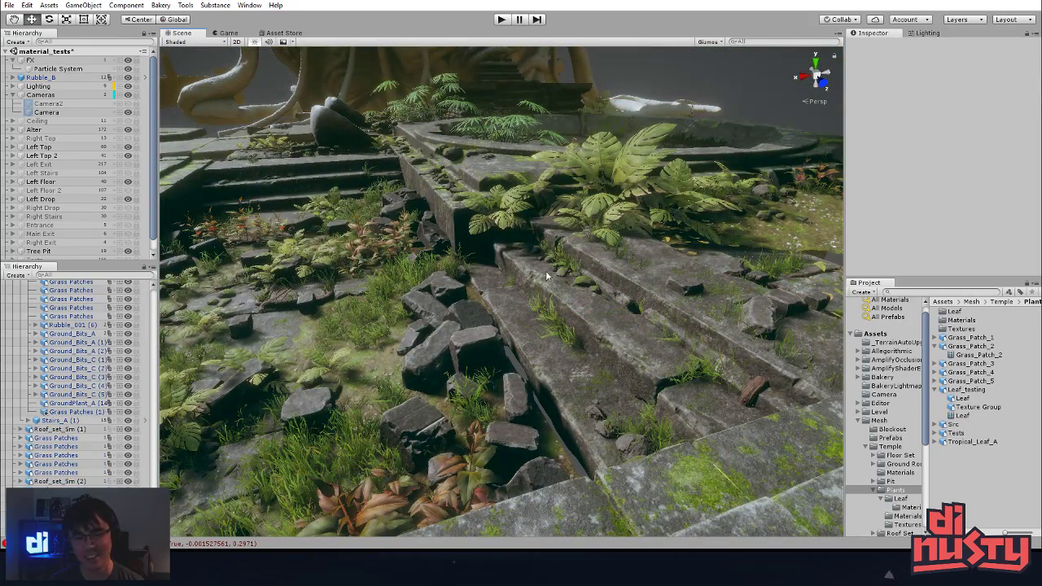
- Shift the Stairs_A copy behind the rubble to X -4.949, Z -9.821 and raise it to Y -0.118
left_click(554, 283)
left_click_drag(583, 319, 561, 322)
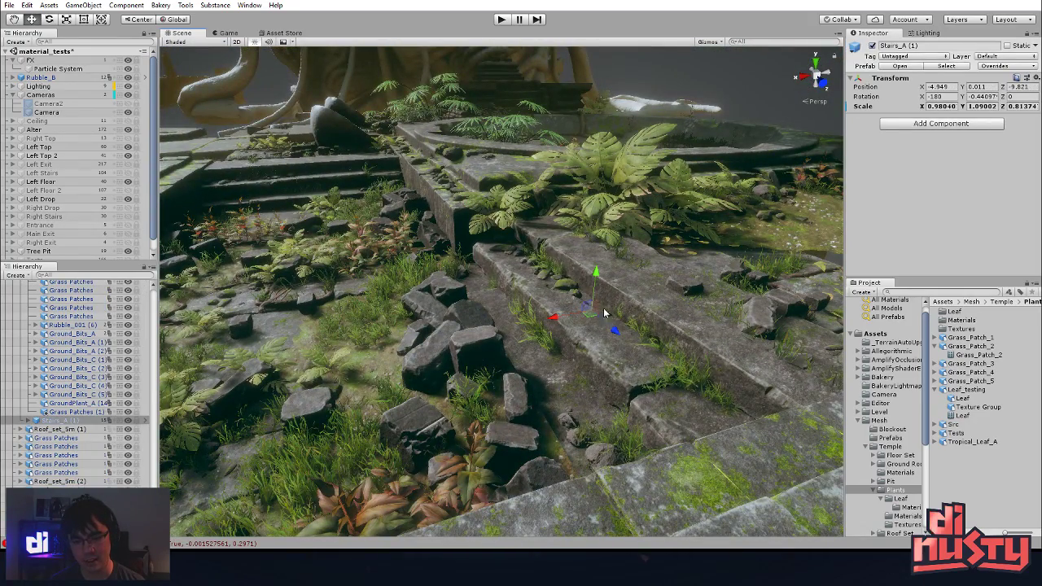
left_click(594, 290)
left_click(597, 291)
mouse_move(595, 287)
left_mouse_down()
mouse_move(613, 255)
mouse_move(615, 266)
mouse_move(598, 271)
left_mouse_up()
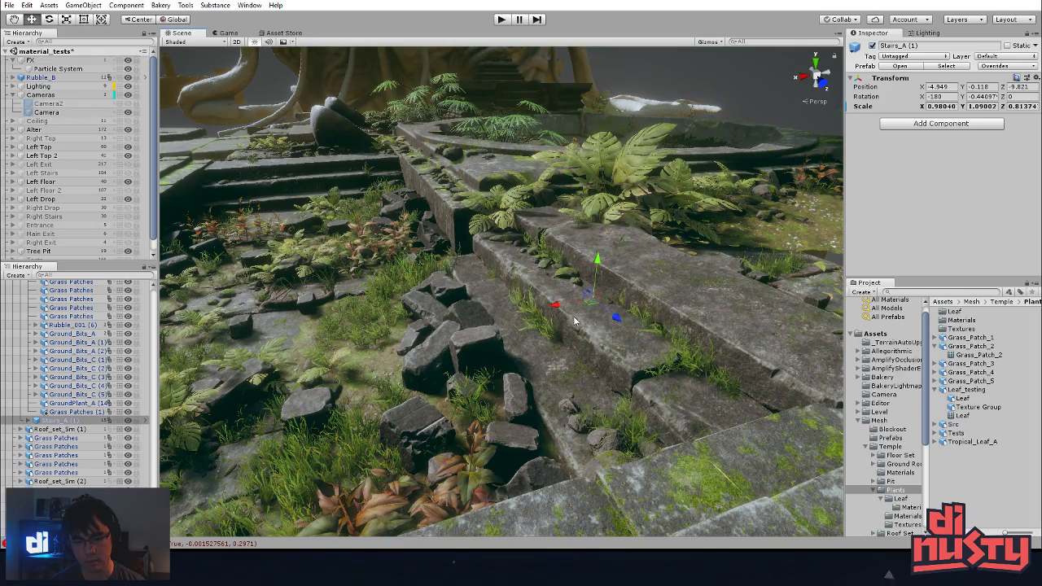
middle_click_drag(589, 284, 600, 334)
- Nudge the Stairs_A copy to X -4.927 so it sits more closely behind the rubble
left_click(619, 220)
key("f")
right_click_drag(635, 268, 801, 375, "alt")
left_click_drag(407, 326, 520, 285, "alt")
left_click_drag(511, 286, 529, 264)
key("ctrl+z")
key("e")
key("w")
key("e")
left_click_drag(309, 325, 537, 265, "alt")
key("e")
key("w")
left_click_drag(559, 186, 138, 213)
- Slide the Stairs_A copy along the garden's edge to X -4.93, Z -9.65
left_click_drag(733, 366, 442, 372, "alt")
left_click(451, 321)
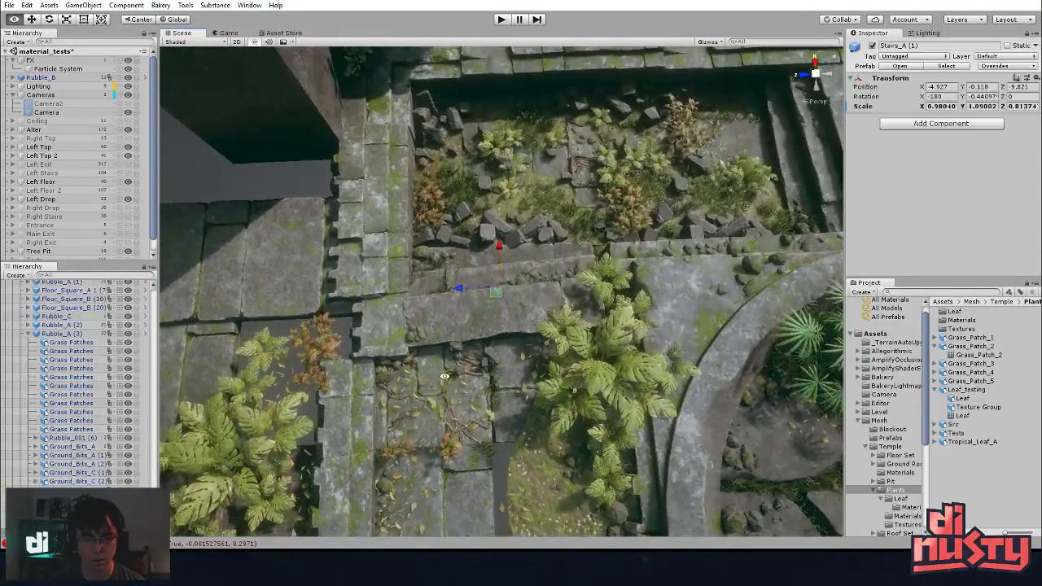
left_click(396, 331)
left_click_drag(395, 330, 448, 330, "alt")
left_click(523, 315)
key("r")
key("ctrl+z")
left_click_drag(494, 288, 289, 223, "alt")
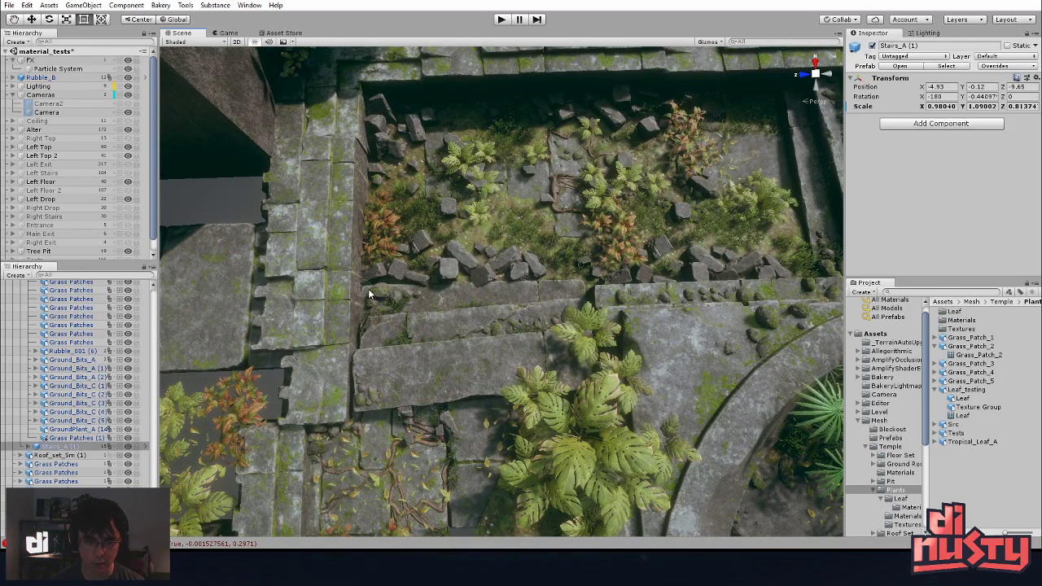
left_click_drag(422, 294, 474, 381, "alt")
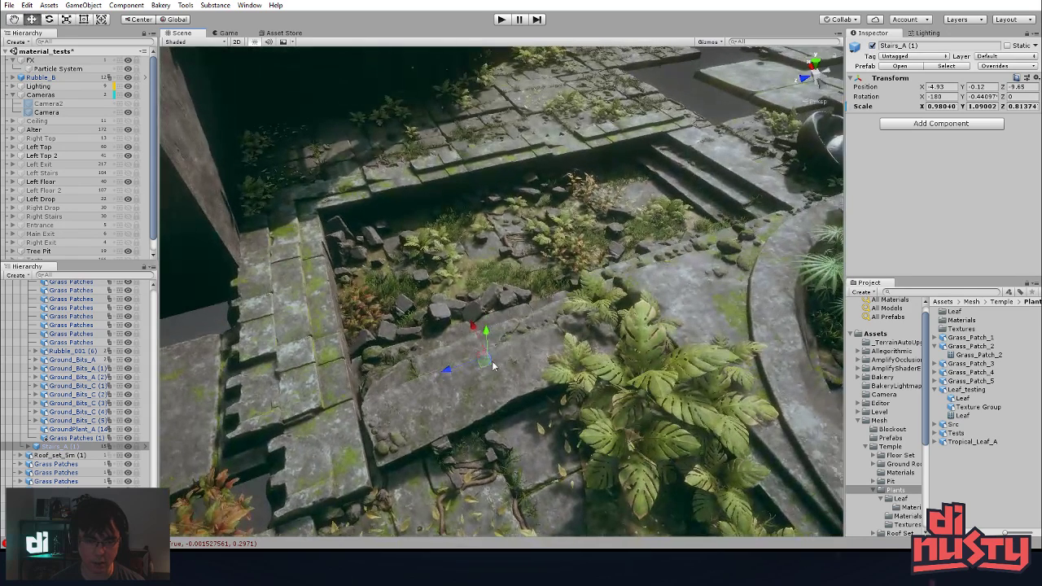
key("w")
left_click(475, 381)
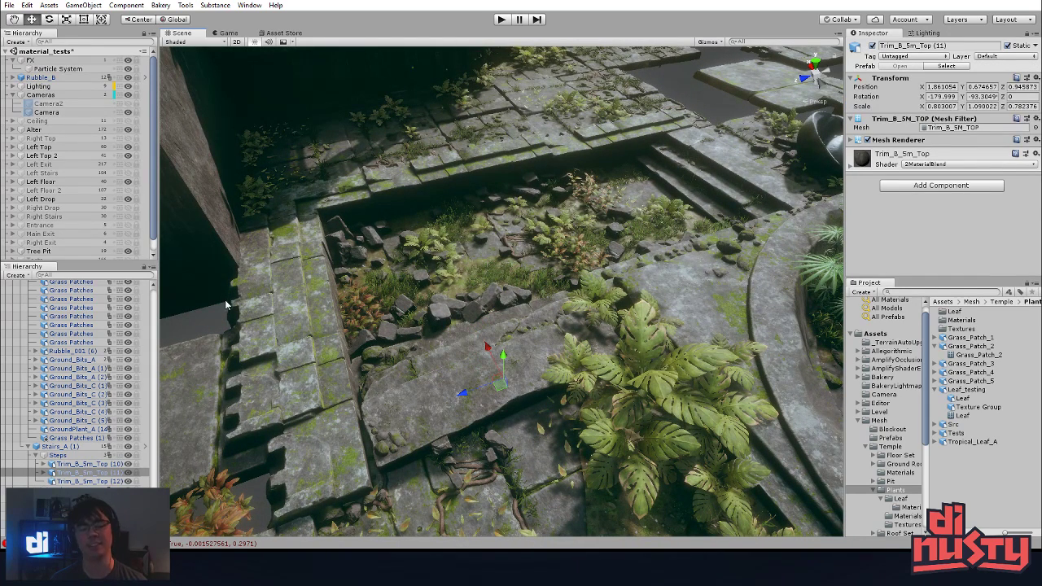
left_click(226, 304)
left_click(498, 347)
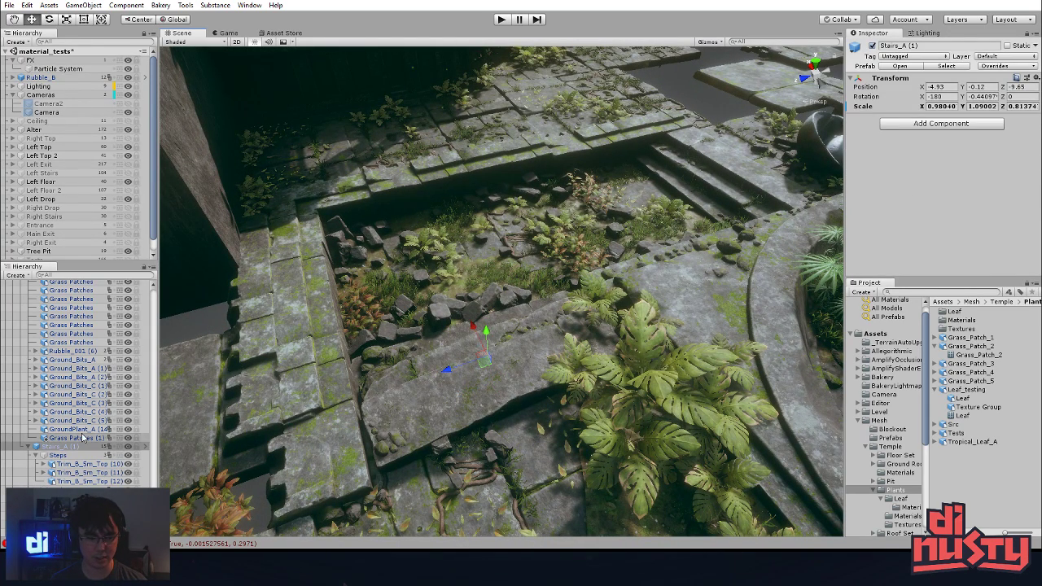
left_click_drag(448, 372, 427, 381, "alt")
key("t")
key("w")
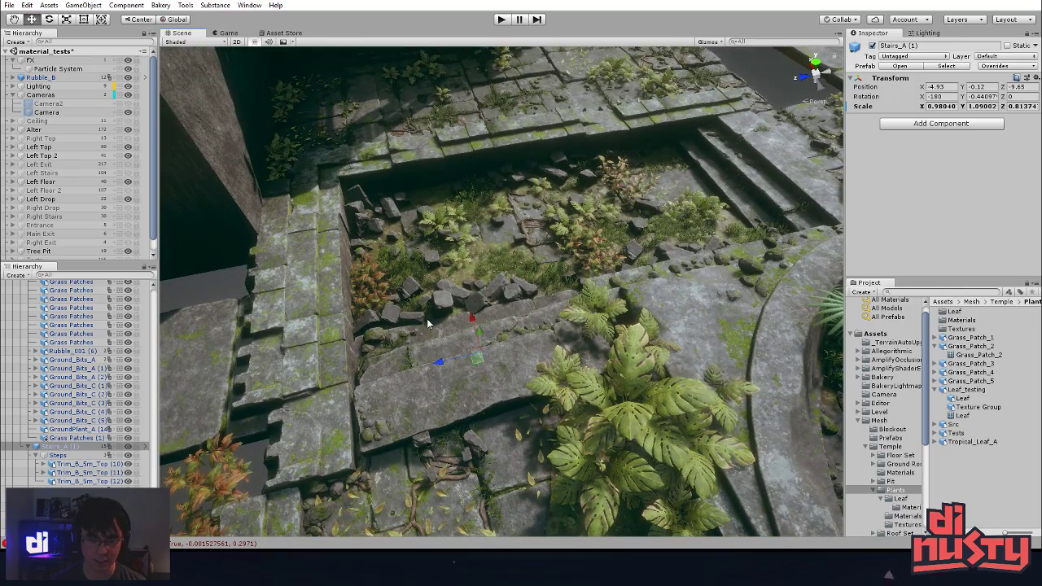
left_click(452, 268)
left_click_drag(659, 255, 445, 311, "alt")
middle_click_drag(445, 312, 521, 130)
- Delete the Floor_Square_A (12) slab lying apart from the rest of the temple floor
left_click(464, 325)
left_click_drag(465, 325, 235, 106, "alt")
key("f")
left_click_drag(399, 218, 399, 309, "alt")
middle_click_drag(399, 309, 444, 302)
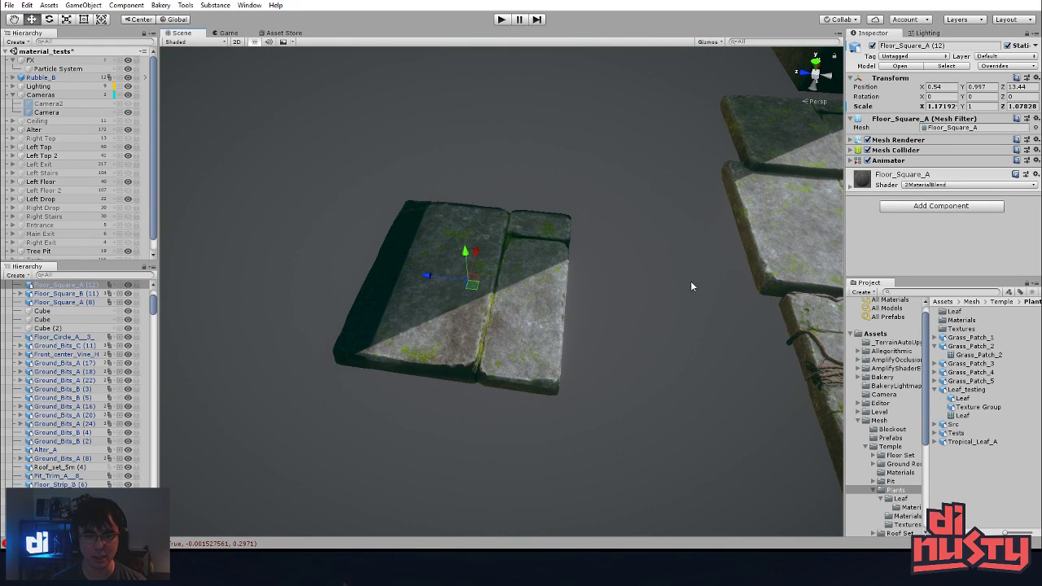
mouse_move(478, 209)
left_mouse_down("alt")
mouse_move(470, 201)
mouse_move(461, 266)
mouse_move(473, 226)
left_mouse_up("alt")
left_click_drag(567, 267, 589, 260)
left_click_drag(574, 220, 472, 238)
mouse_move(411, 285)
left_mouse_down("alt")
mouse_move(429, 279)
mouse_move(382, 322)
mouse_move(420, 295)
left_mouse_up("alt")
key("ctrl+z")
key("ctrl+z")
right_click_drag(606, 342, 467, 396)
key("Delete")
- Delete the old floor slabs behind the Stairs_A copy, between the mossy wall and the large leafy plant
middle_click_drag(703, 300, 356, 305)
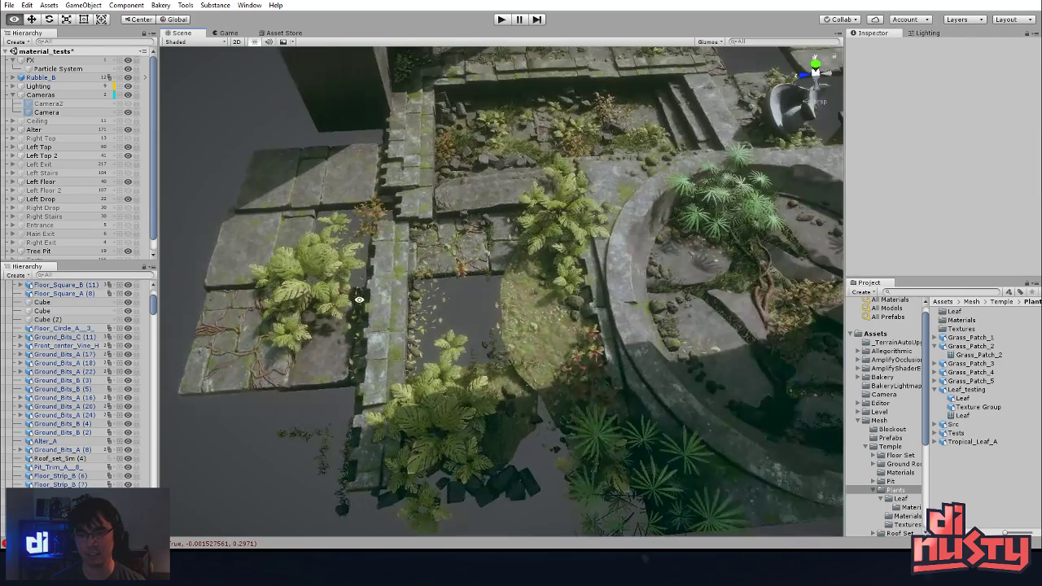
scroll(514, 254, "up", 7)
left_click(498, 265)
key("Delete")
left_click(415, 260)
key("Delete")
left_click(423, 231)
key("Delete")
left_click(448, 237)
key("Delete")
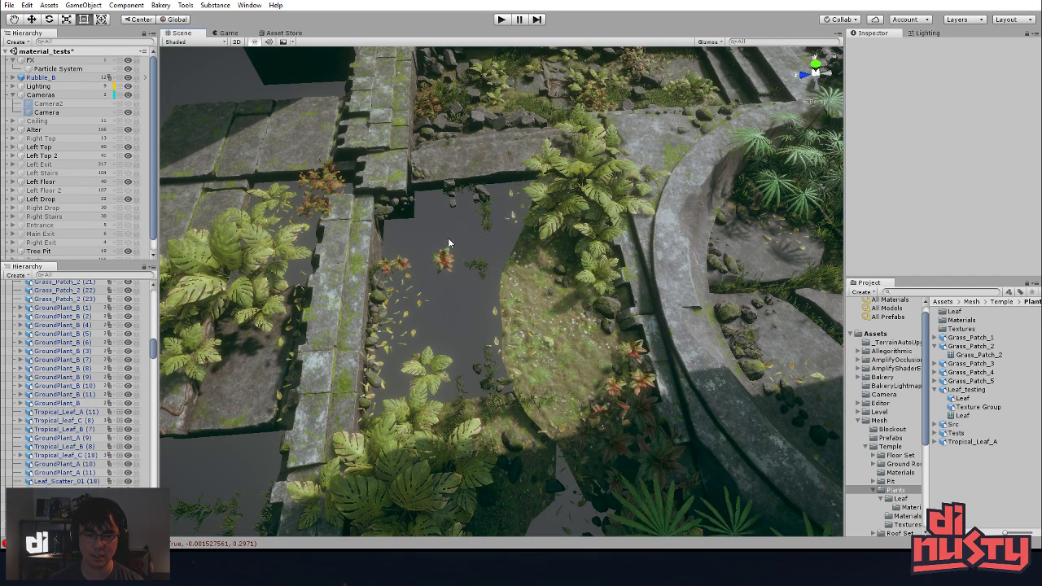
- Delete the stray stones and grass patches left floating over the cleared floor area behind the stairs
left_click(480, 214)
left_click(493, 241)
left_click(480, 197)
key("Delete")
left_click(453, 191)
key("Delete")
left_click(492, 233)
key("Delete")
left_click(480, 268)
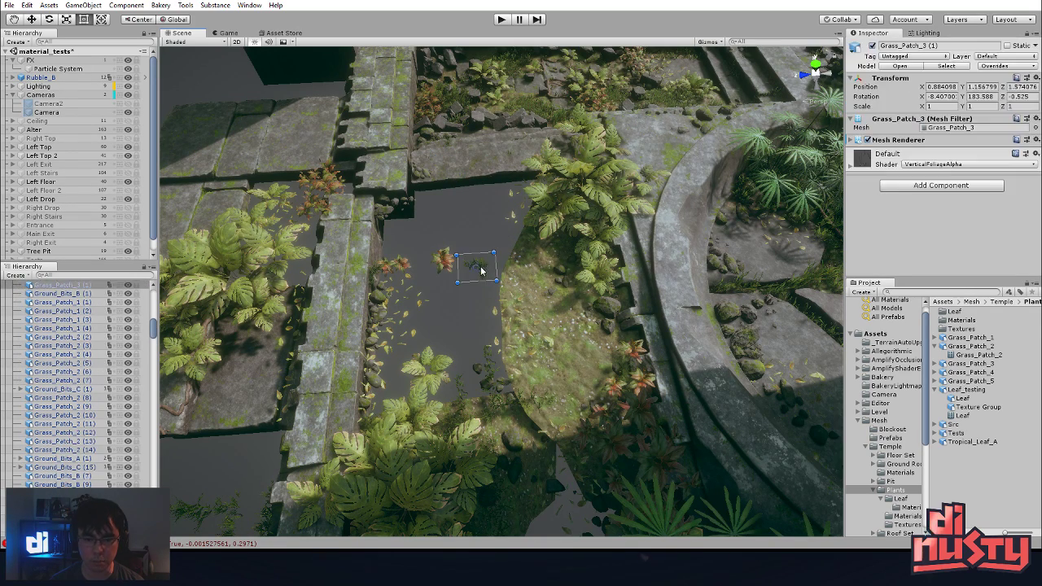
key("Delete")
- Delete the small red-leaved plants and the leftover piece beside the mossy wall in the cleared area
left_click(443, 257)
key("Delete")
left_click(395, 268)
key("Delete")
left_click(380, 267)
left_click(388, 267)
key("Delete")
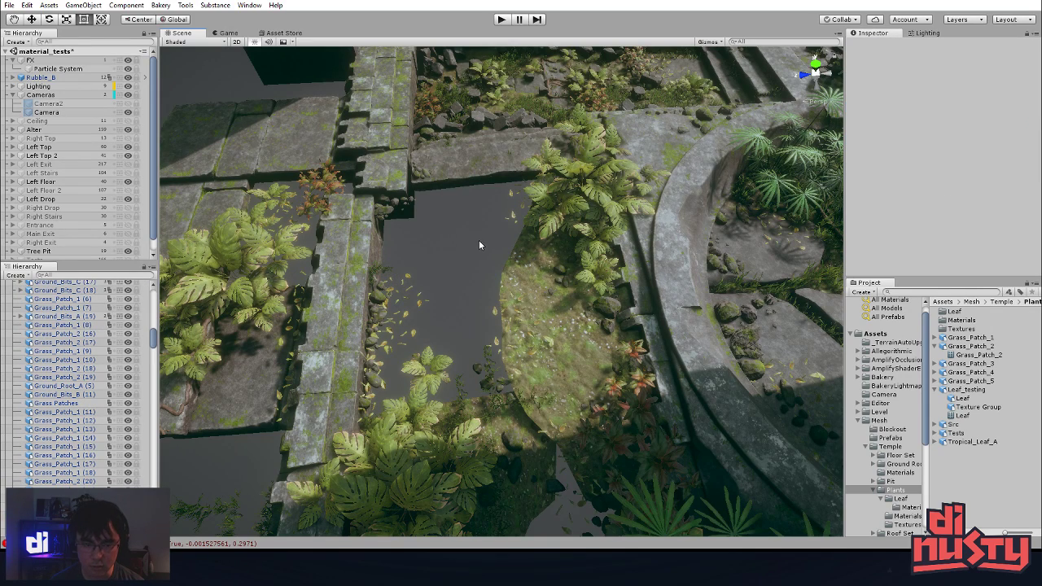
left_click(389, 213)
key("Delete")
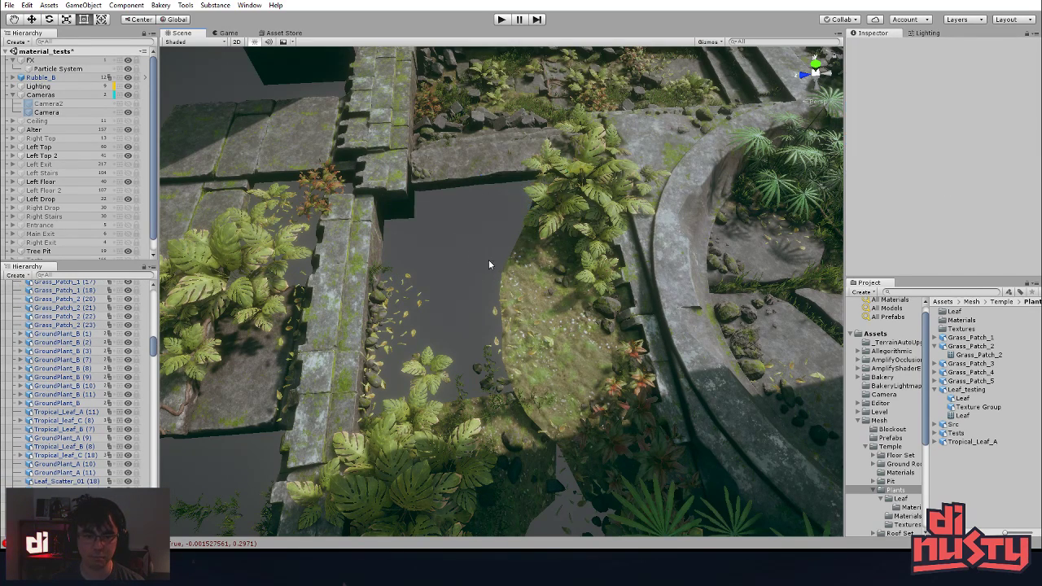
- Rotate the whole Stairs_A copy slightly about the vertical axis to a Y rotation of about -2.47
middle_click_drag(489, 241, 500, 310)
left_click_drag(500, 310, 551, 417, "alt")
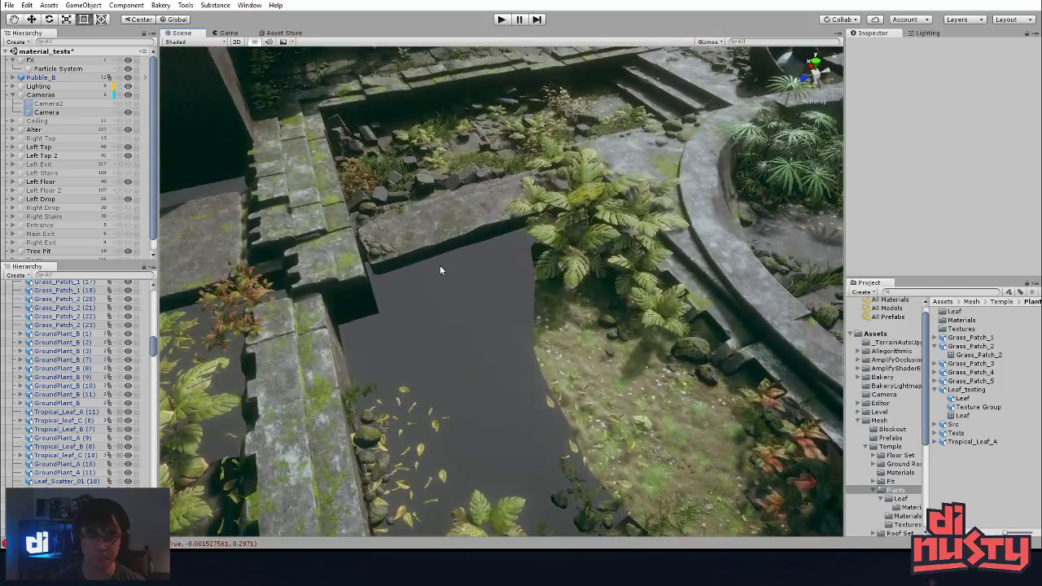
left_click(450, 243)
left_click_drag(461, 260, 485, 407, "alt")
key("w")
left_click_drag(504, 279, 527, 251, "alt")
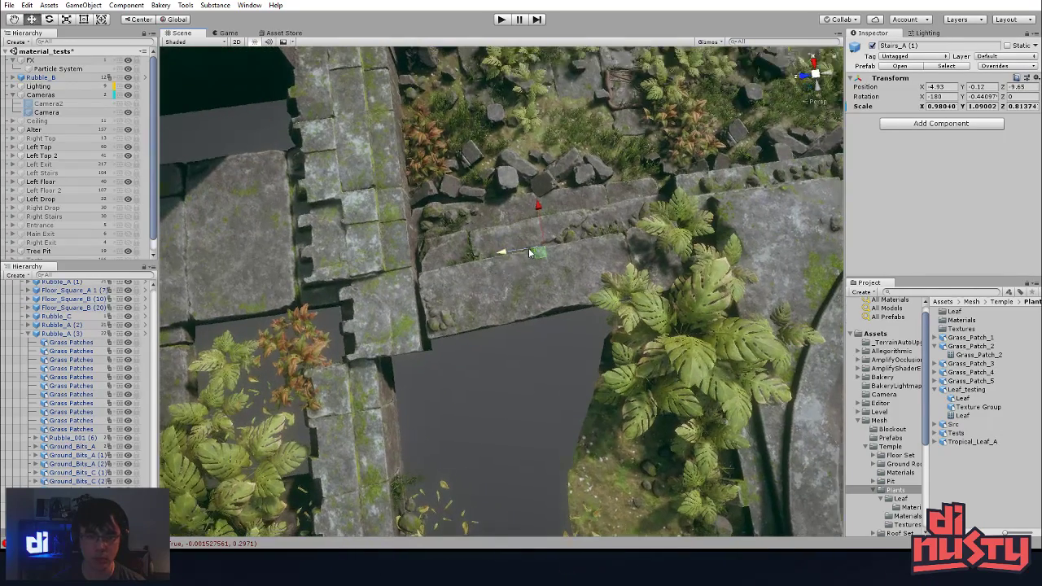
left_click(526, 266)
key("e")
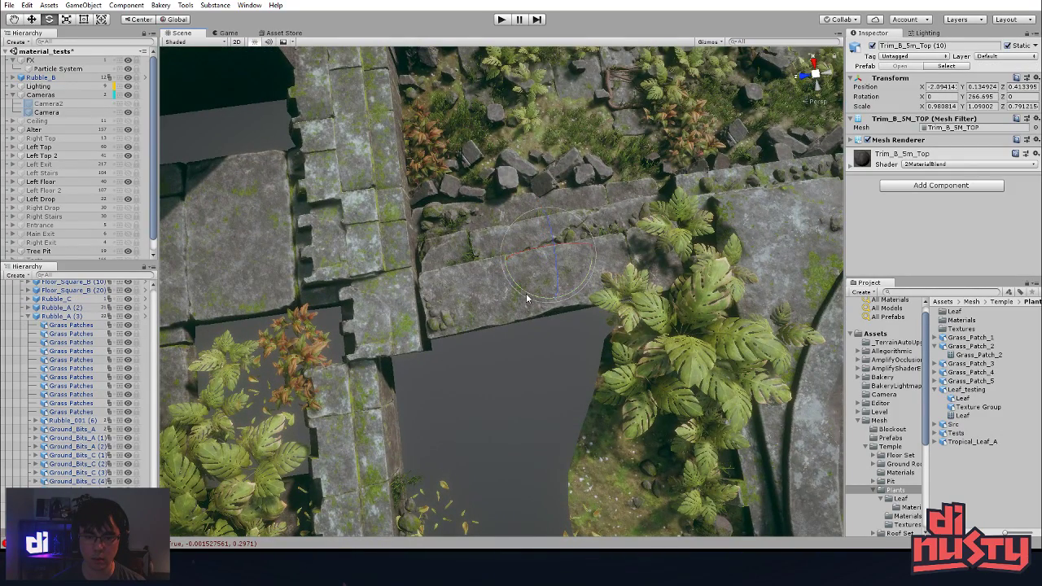
left_click(534, 323)
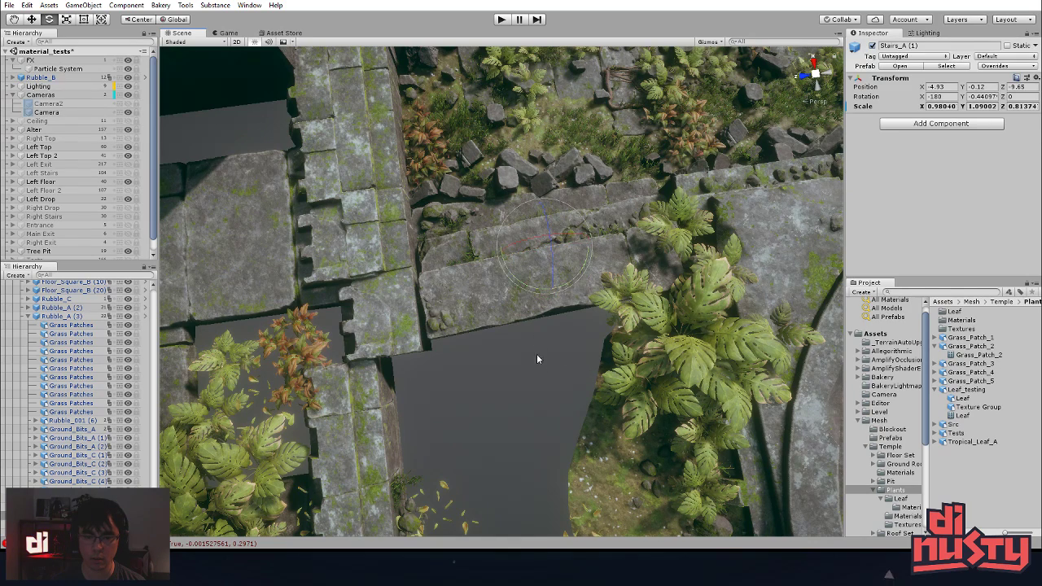
left_click_drag(525, 290, 523, 290)
- Stretch the Stairs_A copy to a Z scale of about 0.884 and shift it to X -4.798, Z -9.663
key("r")
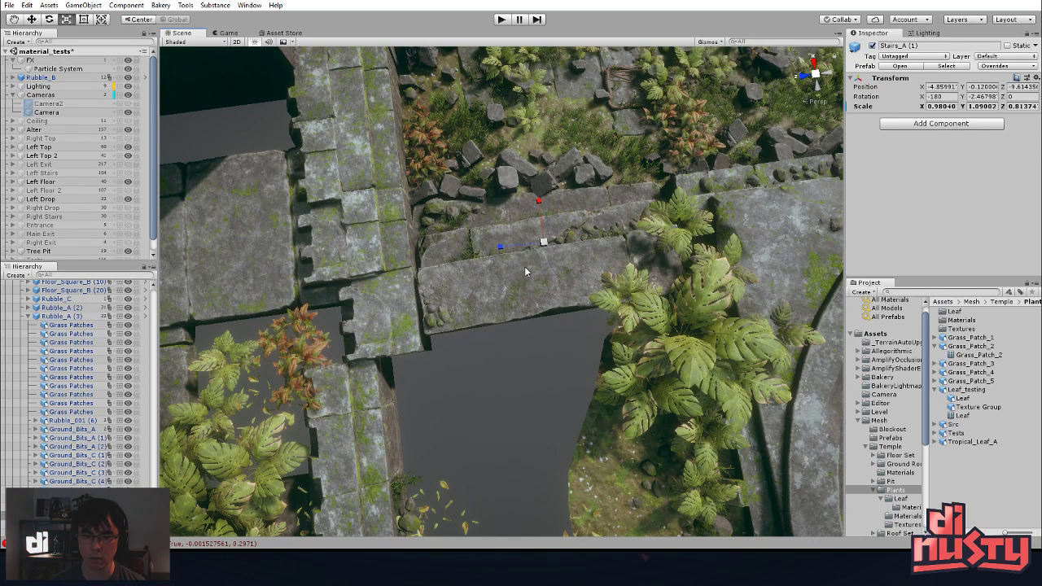
left_click_drag(520, 249, 519, 254)
key("w")
left_click_drag(538, 218, 498, 307)
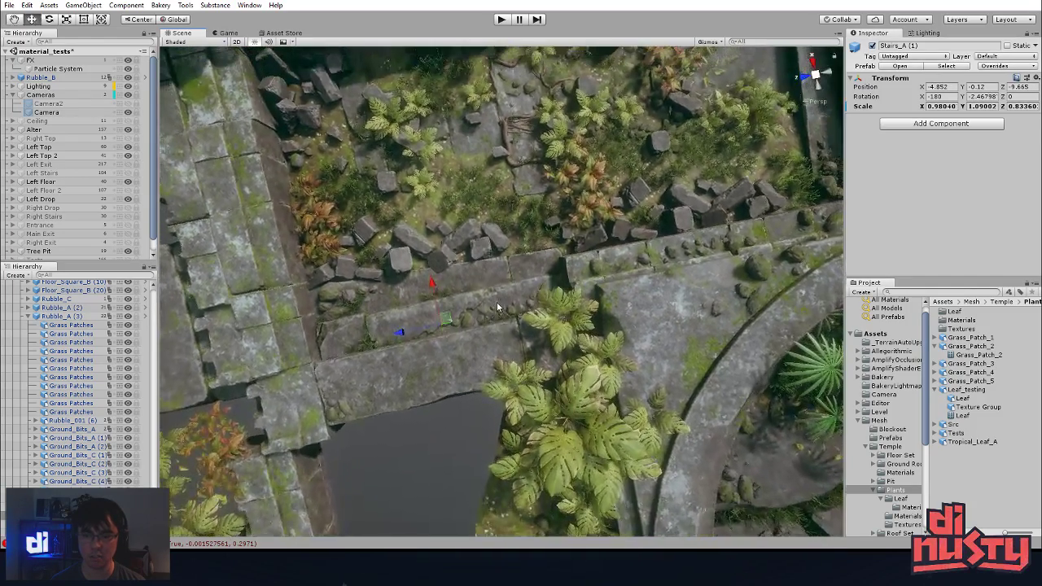
left_click_drag(418, 332, 533, 264)
right_click_drag(573, 244, 458, 329)
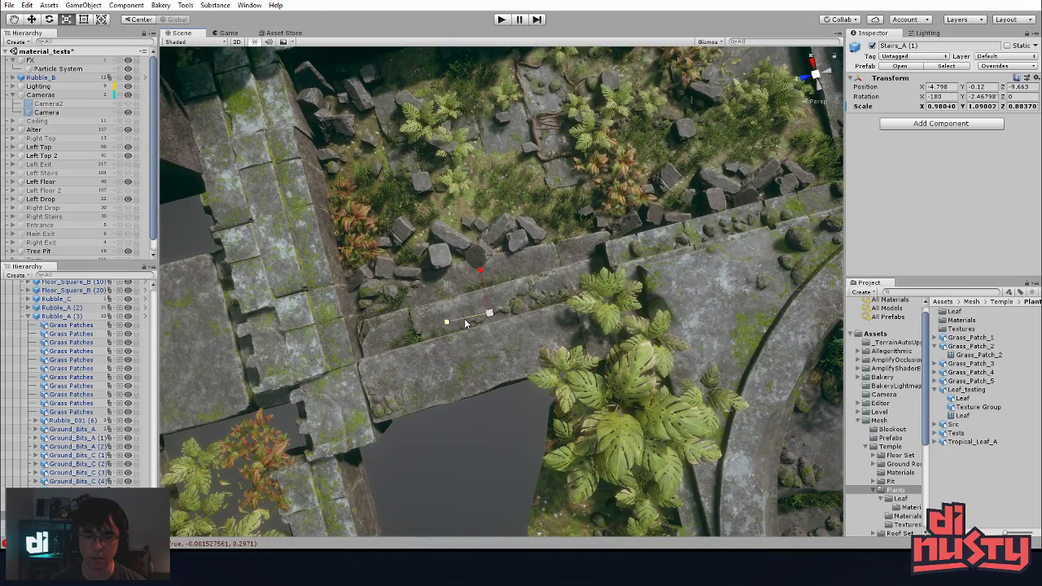
left_click(505, 389)
left_click_drag(505, 389, 555, 263, "alt")
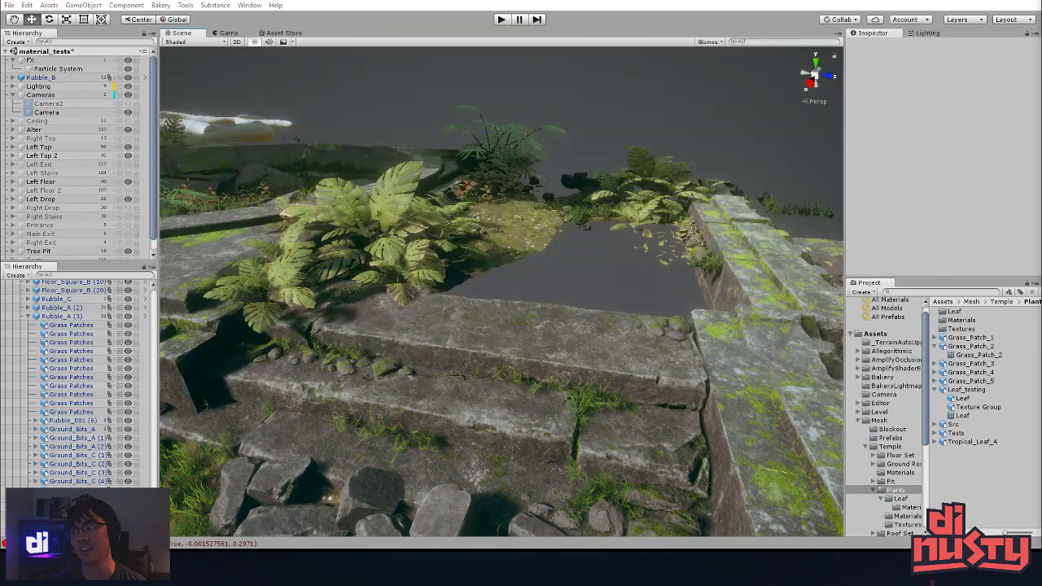
- Delete the scattered yellow leaves floating over the cleared floor area beside the mossy wall
left_click_drag(614, 152, 651, 192, "alt")
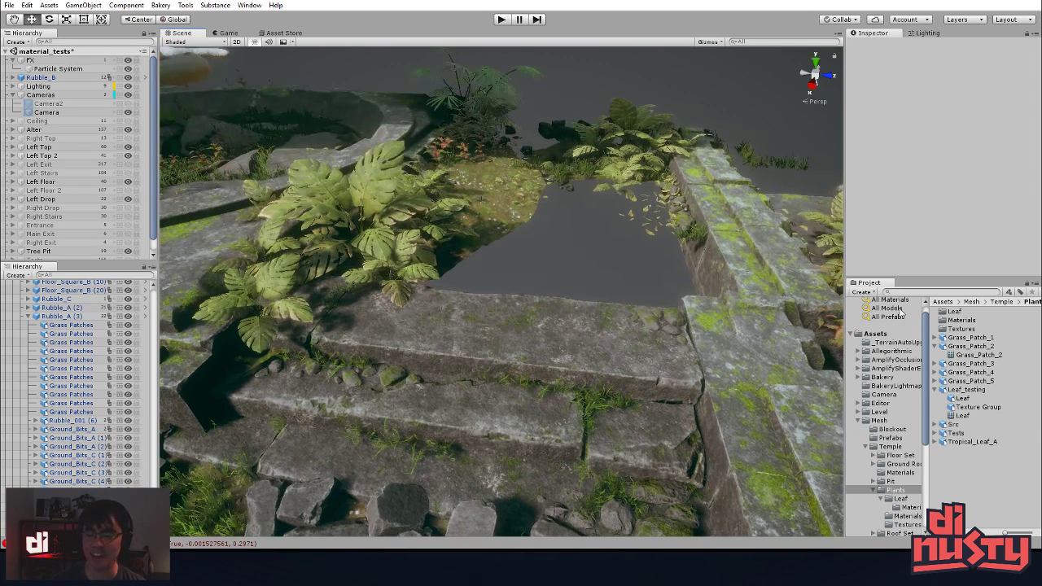
left_click(498, 196)
left_click(622, 276)
left_click(641, 208)
left_click(645, 208)
left_click(648, 210)
key("Delete")
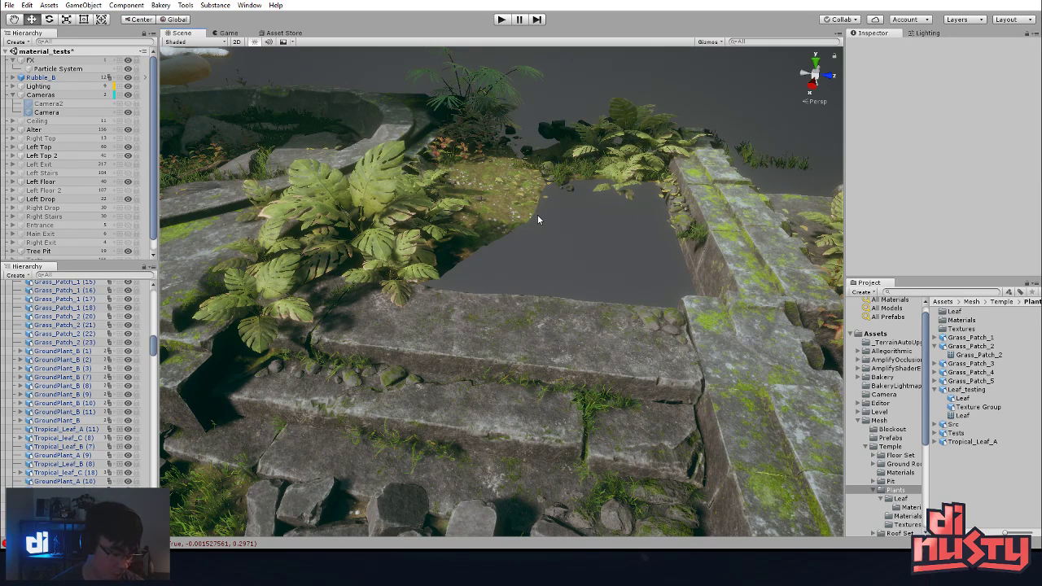
left_click_drag(601, 284, 625, 327, "alt")
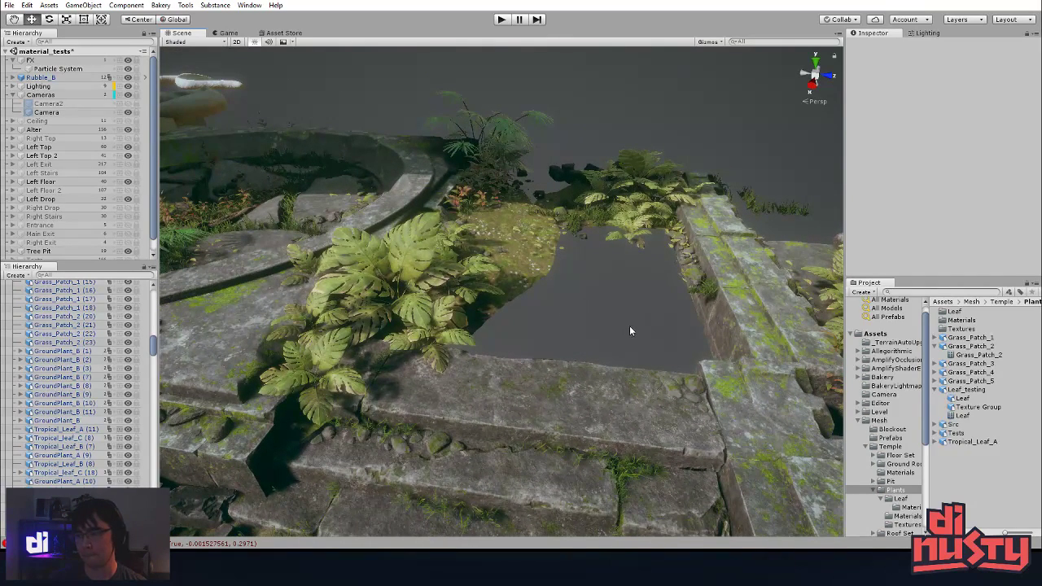
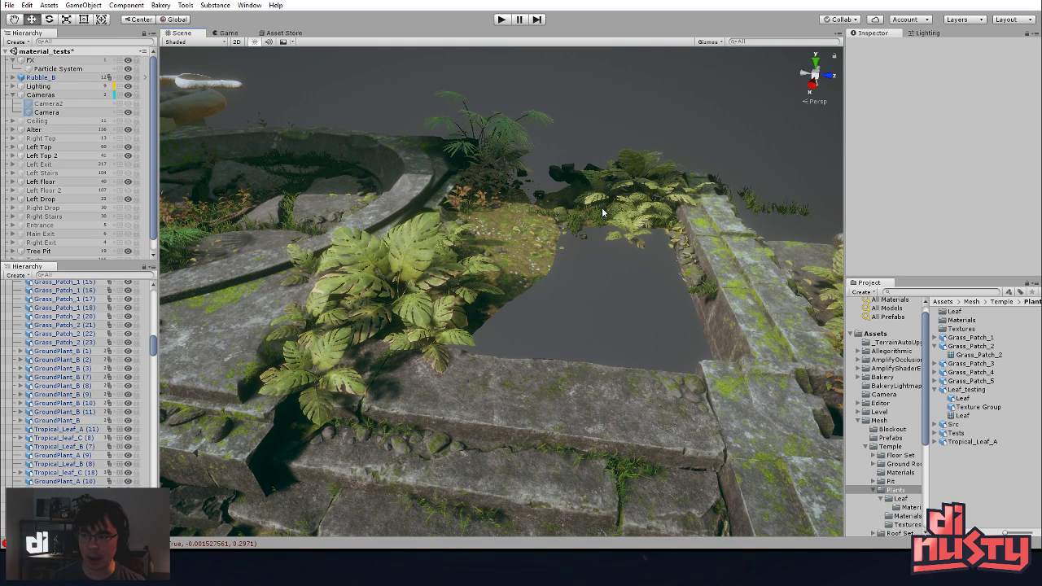
left_click(514, 245)
left_click(570, 258)
left_click(522, 268)
left_click(569, 266)
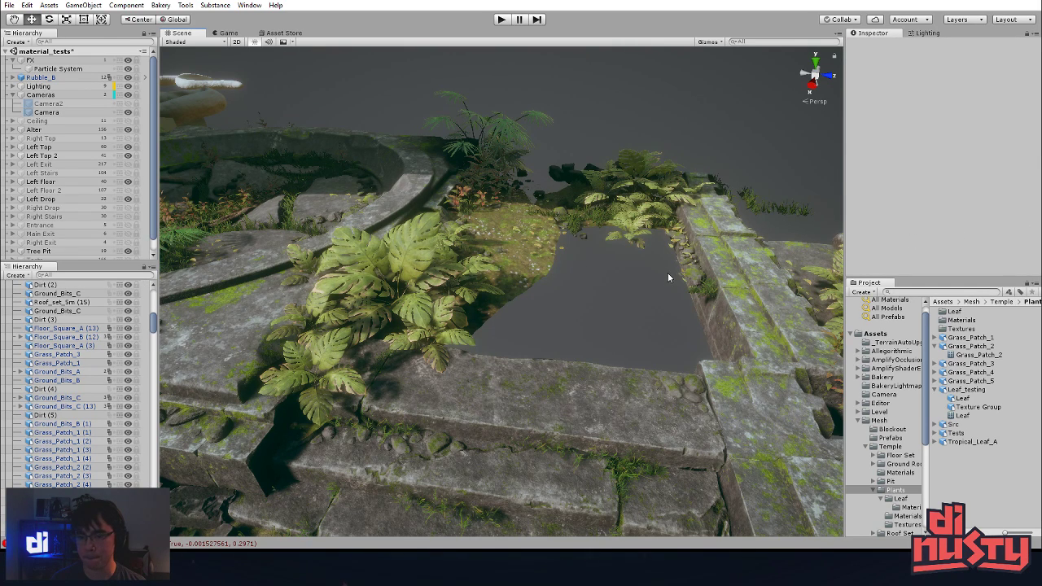
left_click_drag(640, 298, 628, 311, "alt")
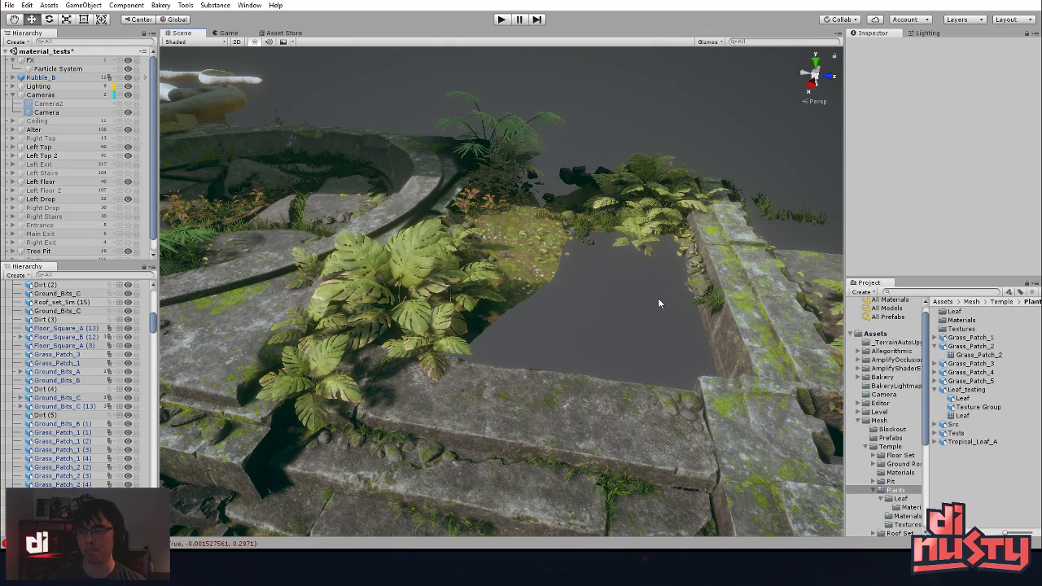
- Duplicate two adjacent overgrown floor-slab prefabs from the outer corner of the temple terrace
left_click_drag(647, 330, 540, 319, "alt")
middle_click_drag(540, 319, 511, 338)
left_click_drag(511, 338, 467, 328, "alt")
middle_click_drag(467, 328, 762, 348)
left_click_drag(489, 373, 420, 382, "alt")
left_click(420, 382)
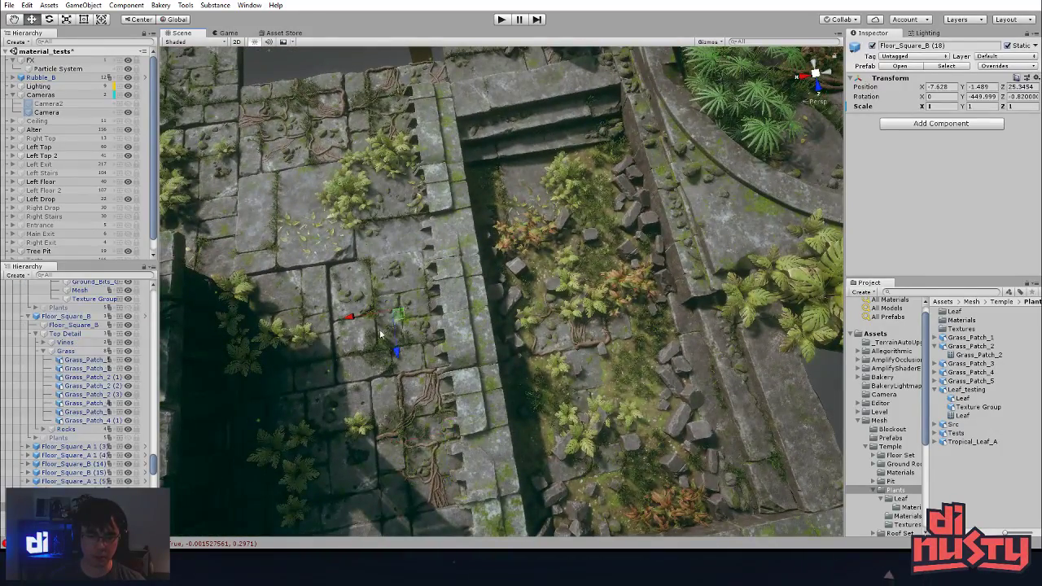
middle_click_drag(374, 278, 573, 448)
left_click_drag(574, 447, 432, 236, "alt")
middle_click_drag(431, 236, 473, 334)
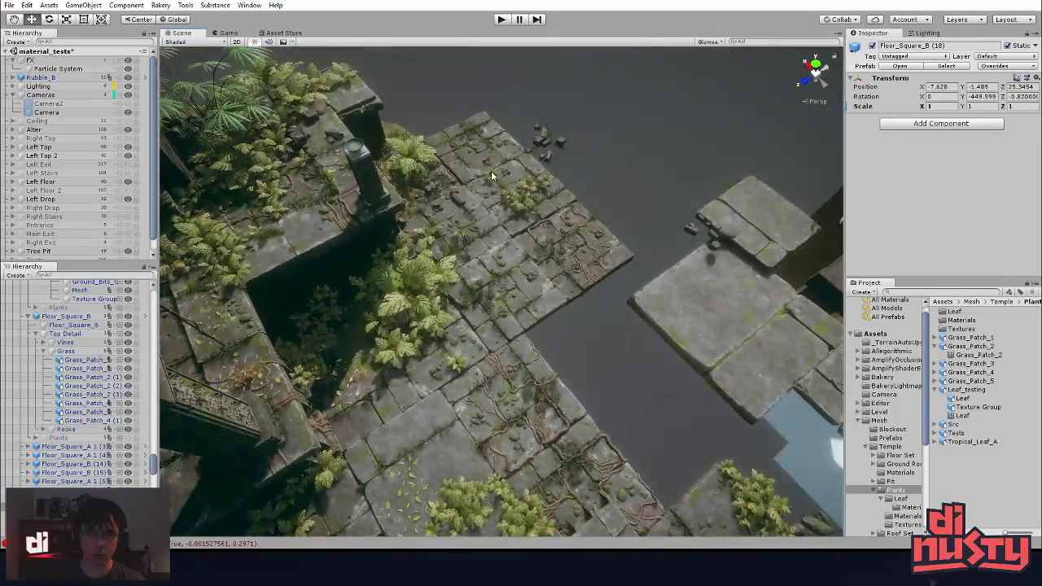
left_click(514, 188)
left_click(489, 142, "shift")
key("ctrl+d")
- Move the copied floor slabs across the temple into the cleared area behind the Stairs_A copy
left_click_drag(516, 196, 585, 420)
middle_click_drag(584, 421, 533, 337)
left_click_drag(533, 338, 547, 534)
middle_click_drag(547, 533, 500, 317)
left_click_drag(499, 317, 438, 472)
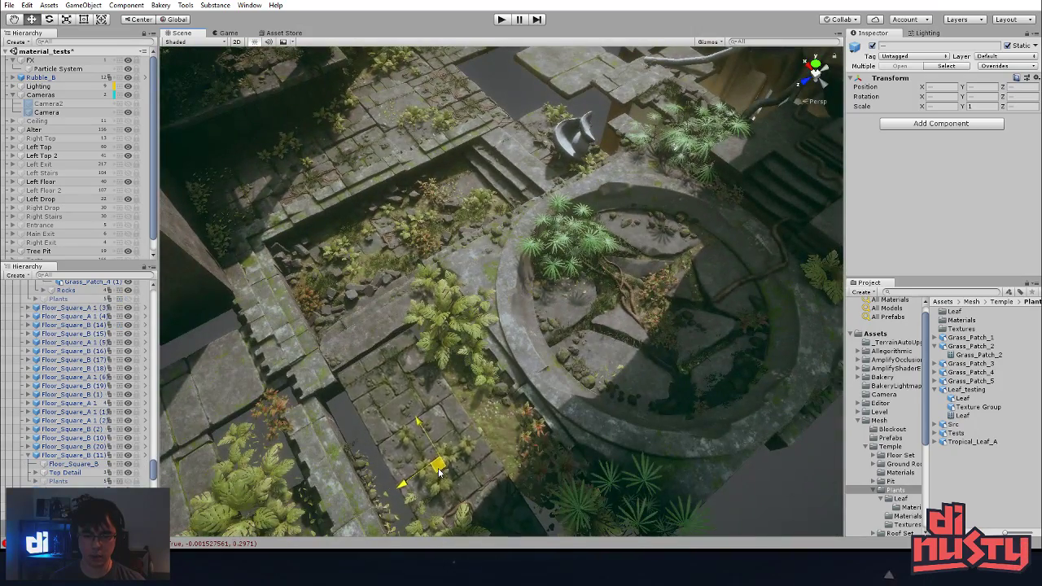
- Lower the copied floor slabs to meet the mossy ground and check the fit up close
key("f")
scroll(435, 472, "up", 3)
left_click_drag(684, 439, 490, 118, "alt")
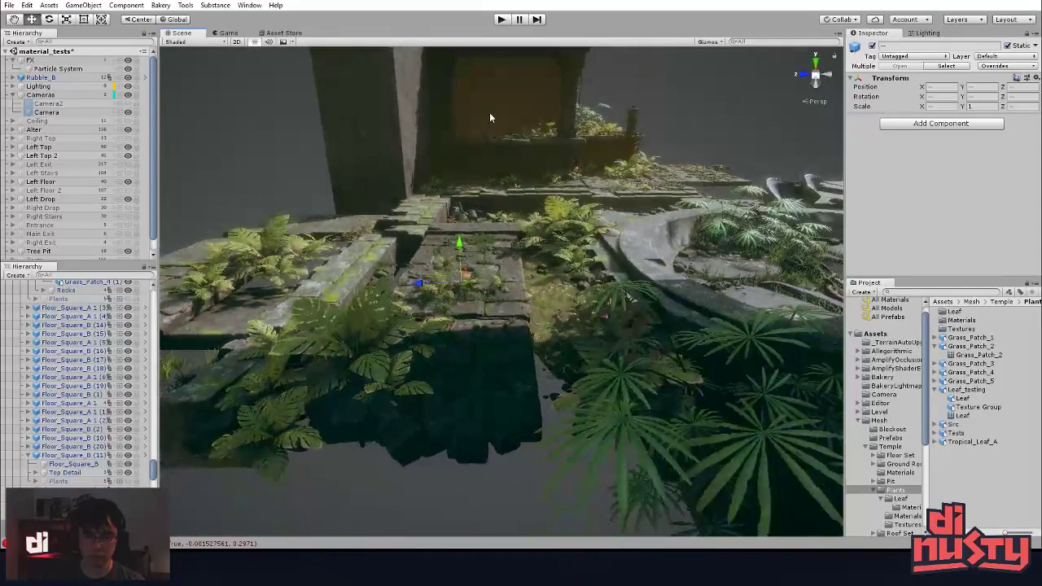
mouse_move(461, 253)
left_mouse_down()
mouse_move(457, 242)
mouse_move(476, 256)
left_mouse_up()
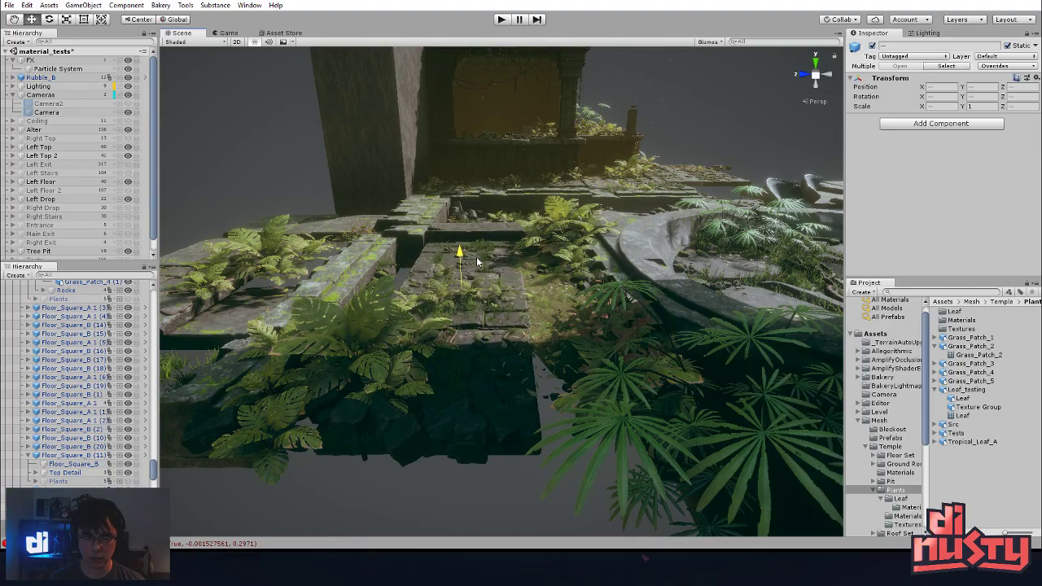
key("w")
right_click_drag(479, 253, 554, 375)
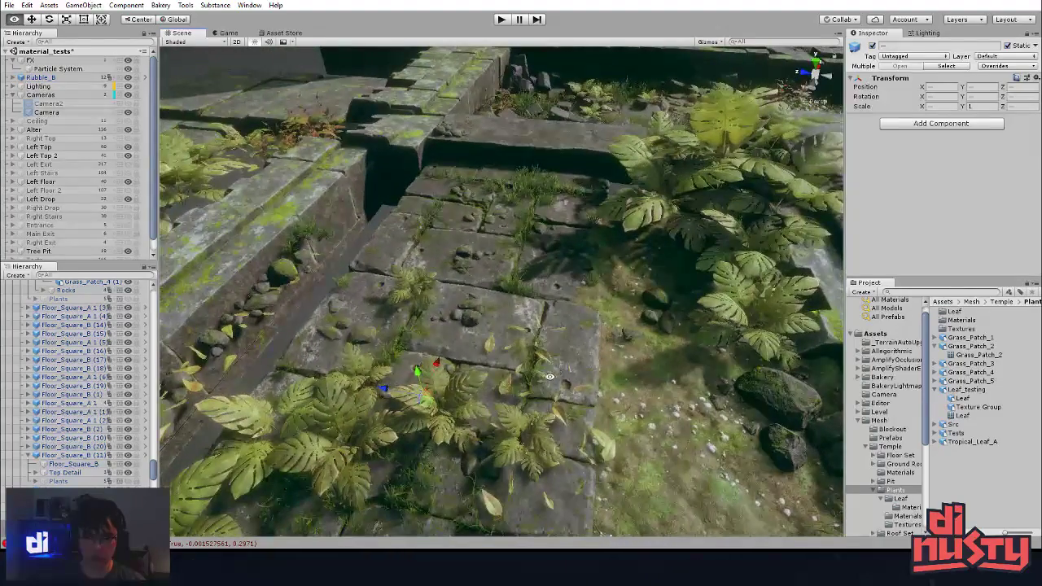
right_click_drag(638, 349, 666, 346)
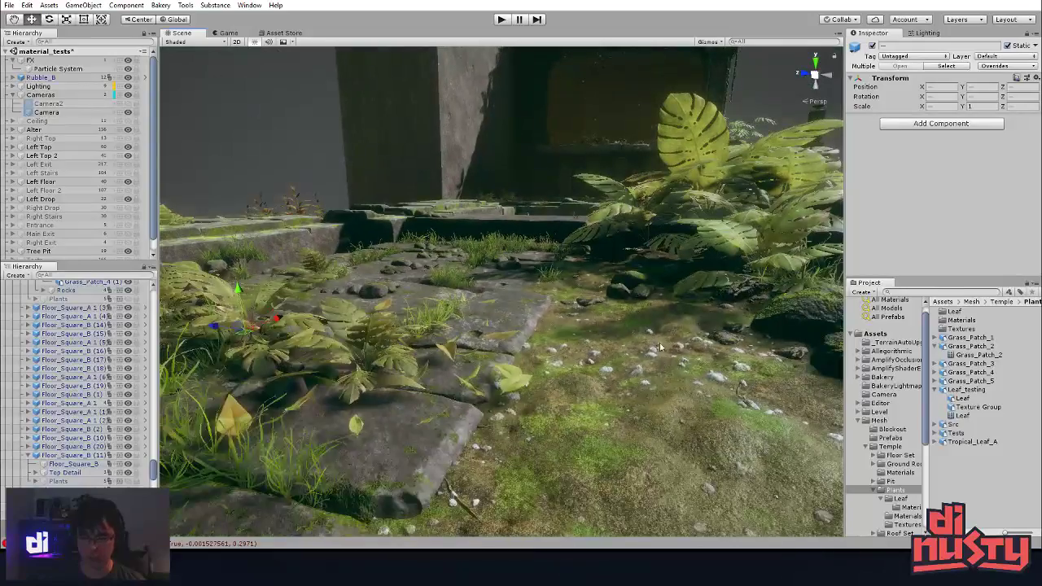
- Delete the mossy Dirt (2) ground patch between the floor slabs and the circular curb
left_click(672, 362)
key("f")
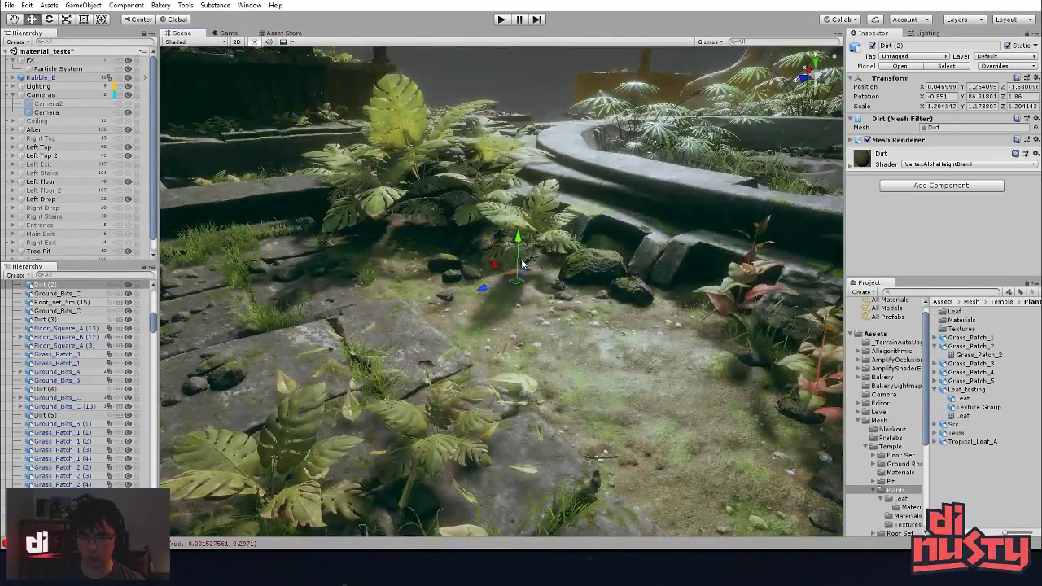
left_click_drag(521, 261, 520, 186)
left_click_drag(520, 185, 466, 237, "alt")
key("ctrl+z")
key("ctrl+z")
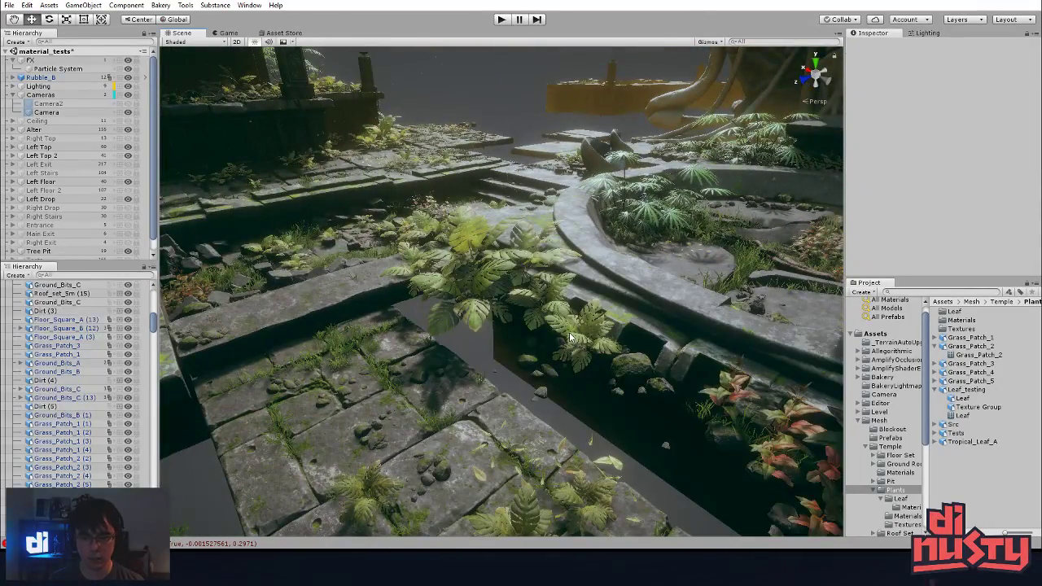
- Delete the loose Ground_Bits rocks beside the circular curb and locate the Tropical_Leaf_B (8) plant in the hierarchy
key("ctrl+z")
key("ctrl+z")
key("ctrl+z")
key("ctrl+z")
key("ctrl+z")
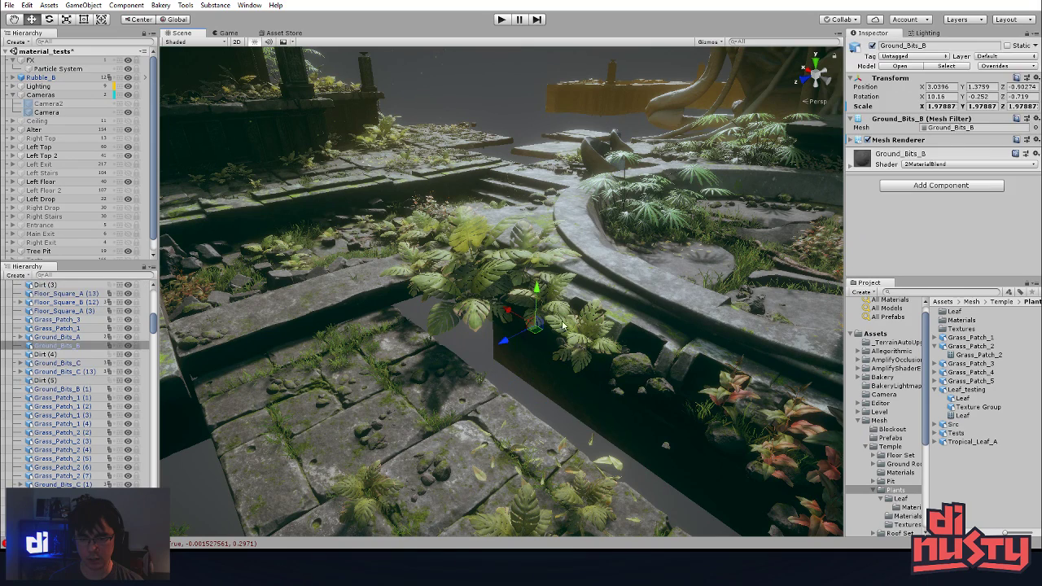
scroll(84, 480, "down", 2)
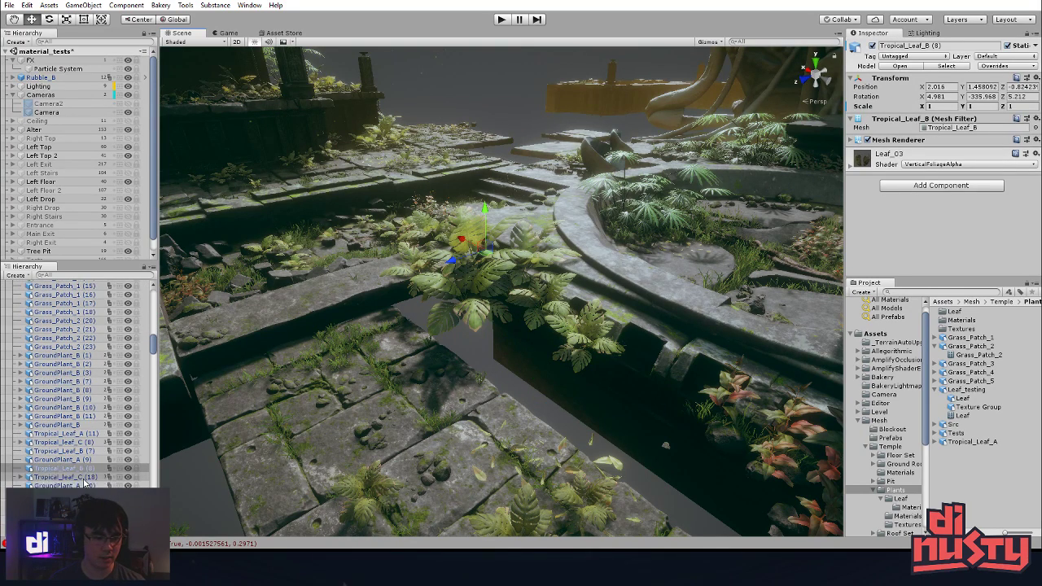
scroll(117, 201, "down", 1)
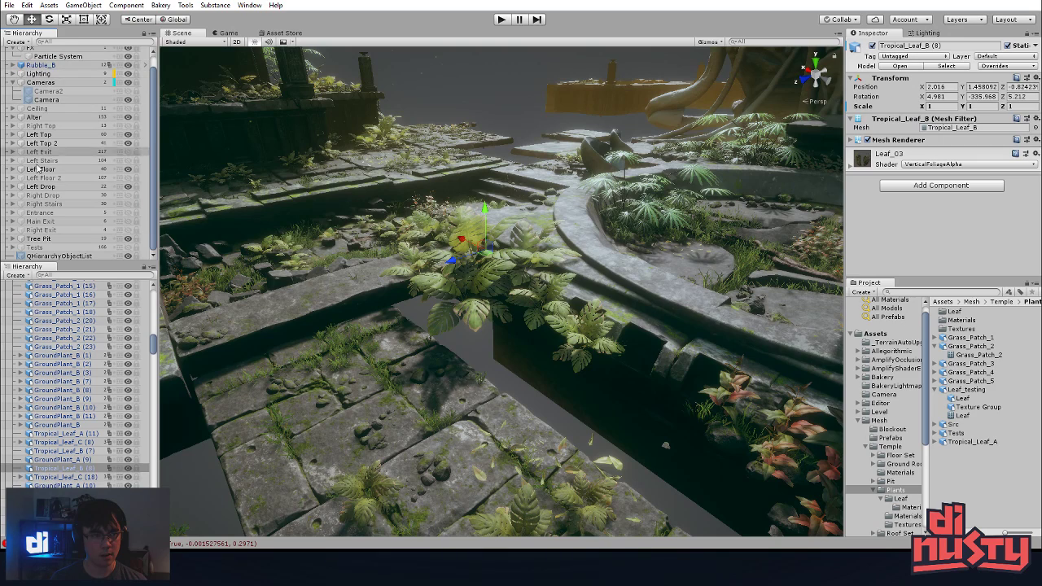
- Collapse the long object list in the second hierarchy down to the scene's top-level groups
left_click(377, 272)
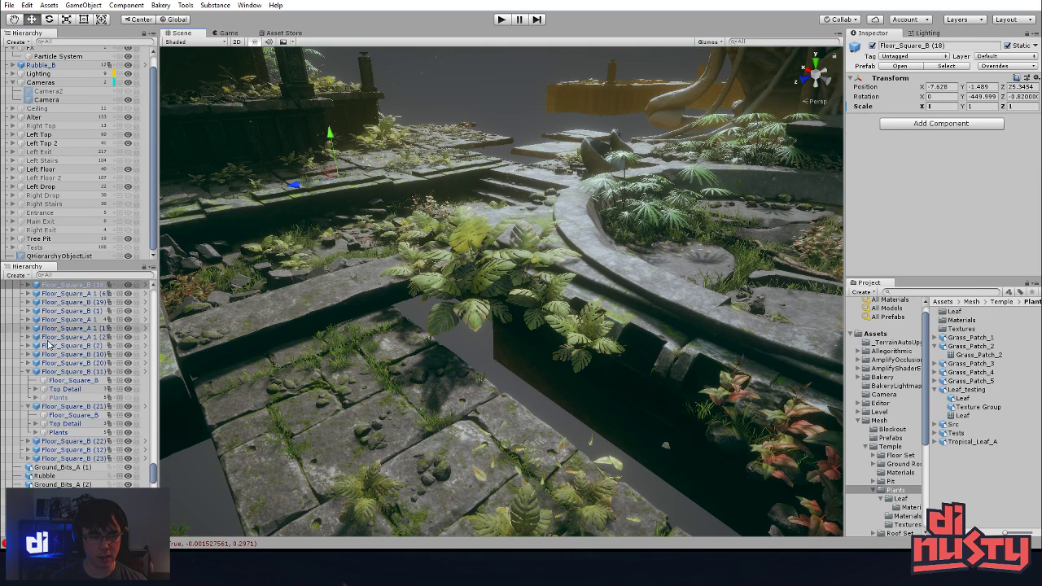
left_click(248, 264)
left_click_drag(151, 484, 149, 284)
left_click(8, 284, "alt")
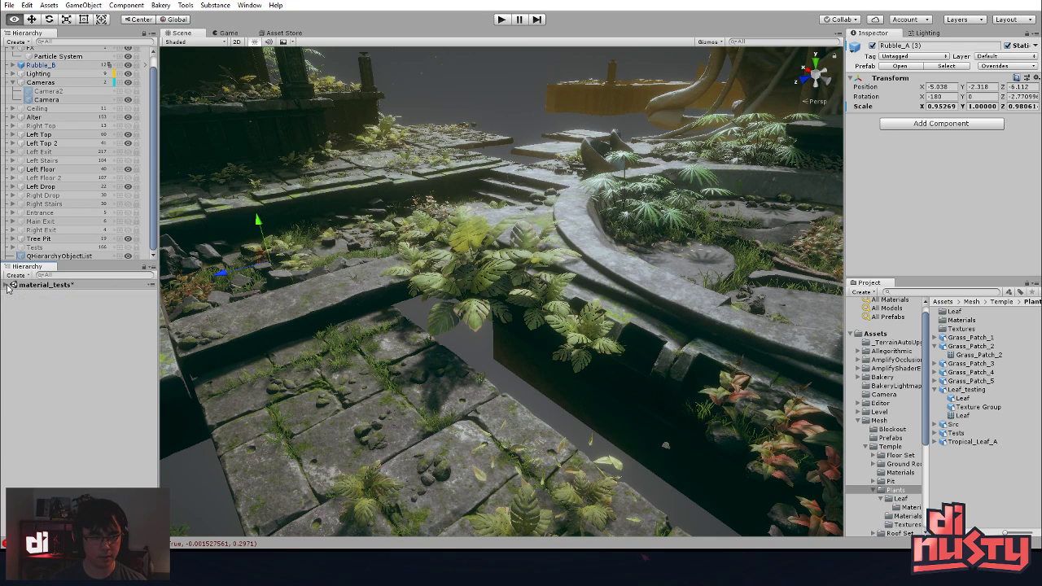
left_click(8, 285)
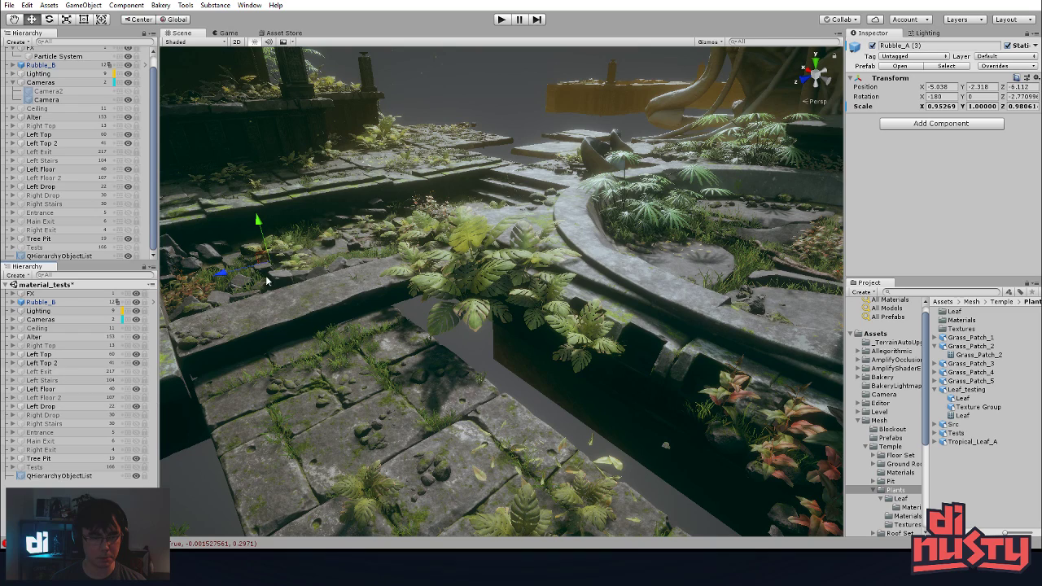
- Look inside the FX, Rubble_B and Ceiling groups and collapse all nested groups again
left_click(12, 294)
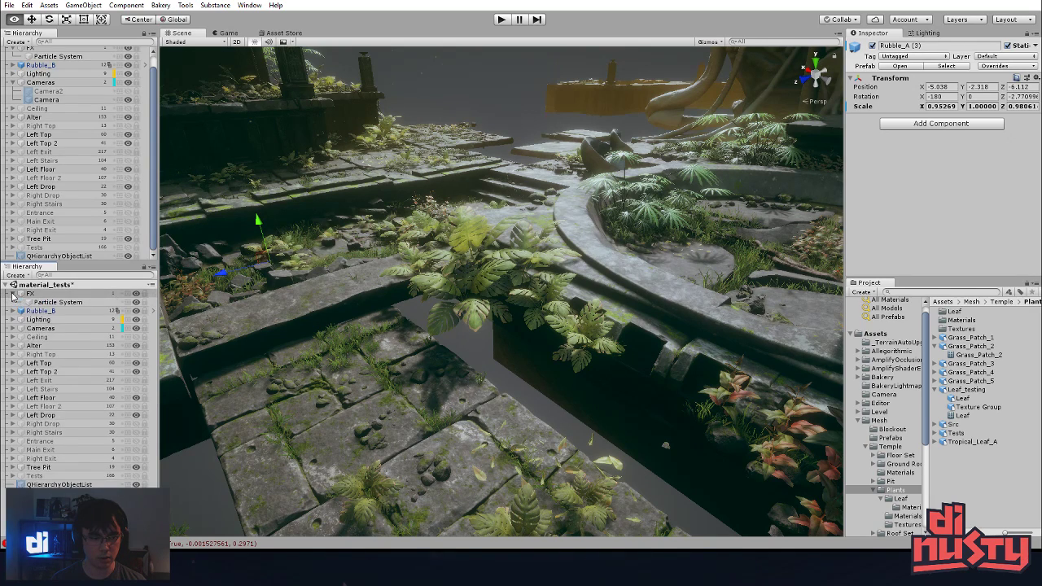
left_click(12, 293)
left_click(13, 302)
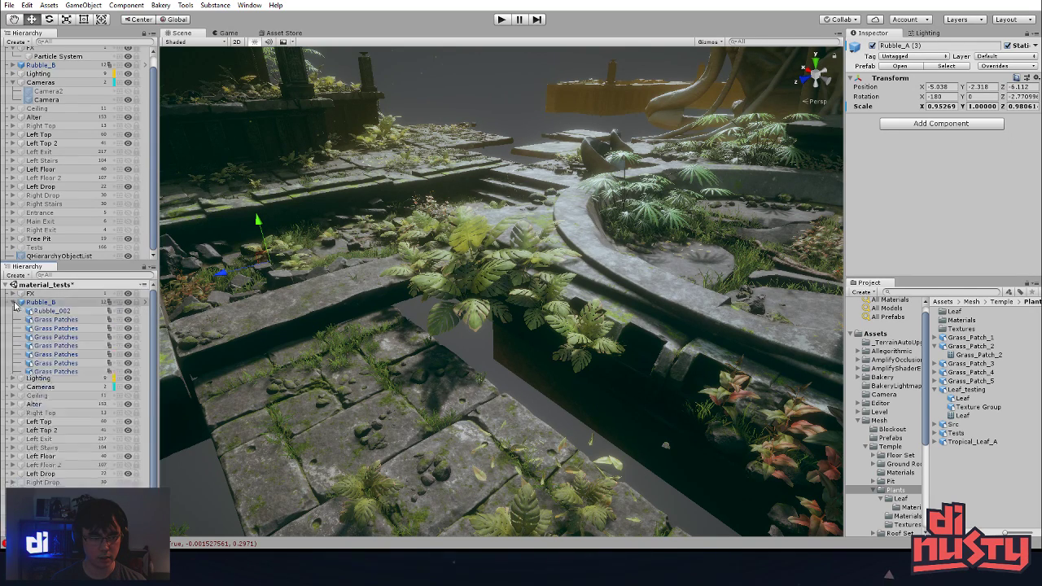
left_click(13, 433)
left_click(7, 285)
left_click(7, 284)
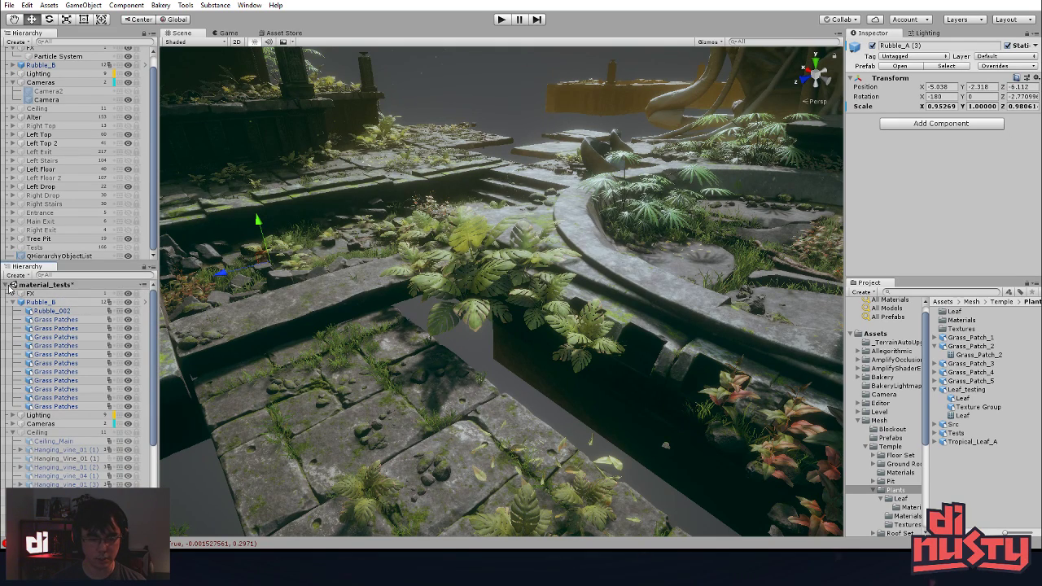
left_click(8, 285, "alt")
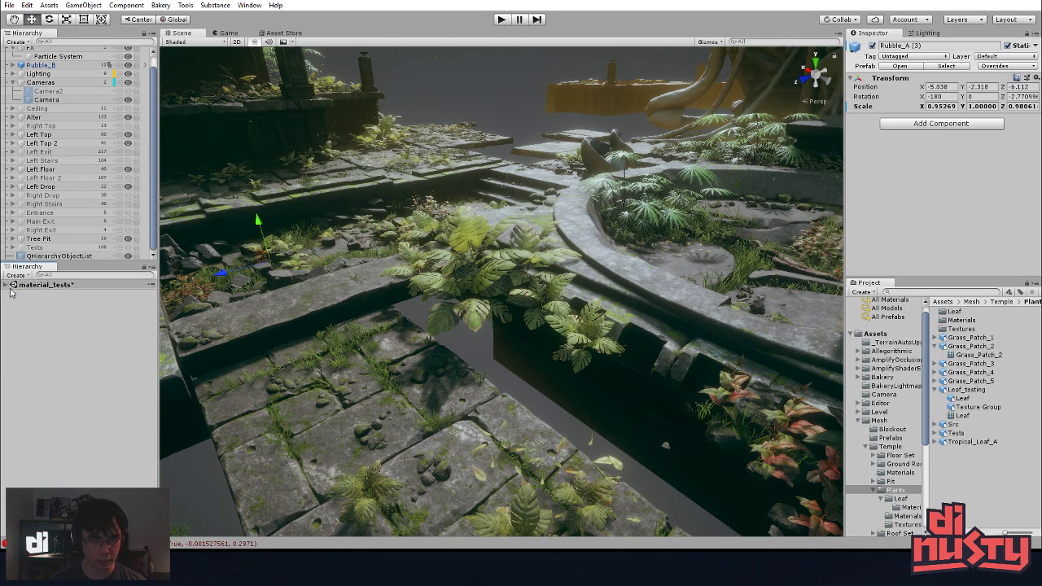
left_click(7, 285)
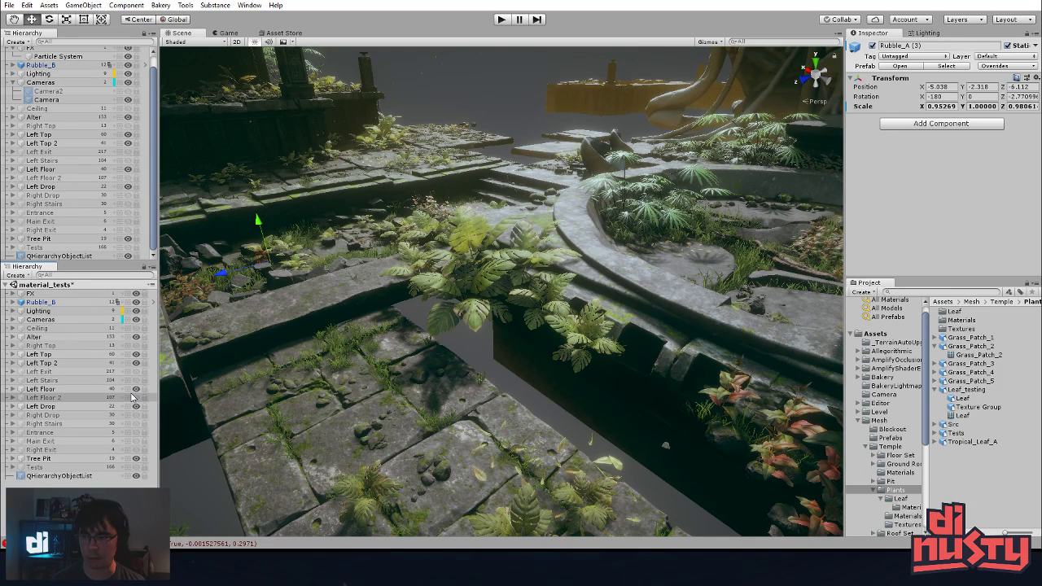
- Select the leafy plants, rubble and circular curb in the scene to check where each sits in the hierarchy
mouse_move(413, 345)
right_mouse_down()
mouse_move(402, 341)
mouse_move(423, 349)
right_mouse_up()
left_click(515, 349)
right_click_drag(514, 349, 328, 368)
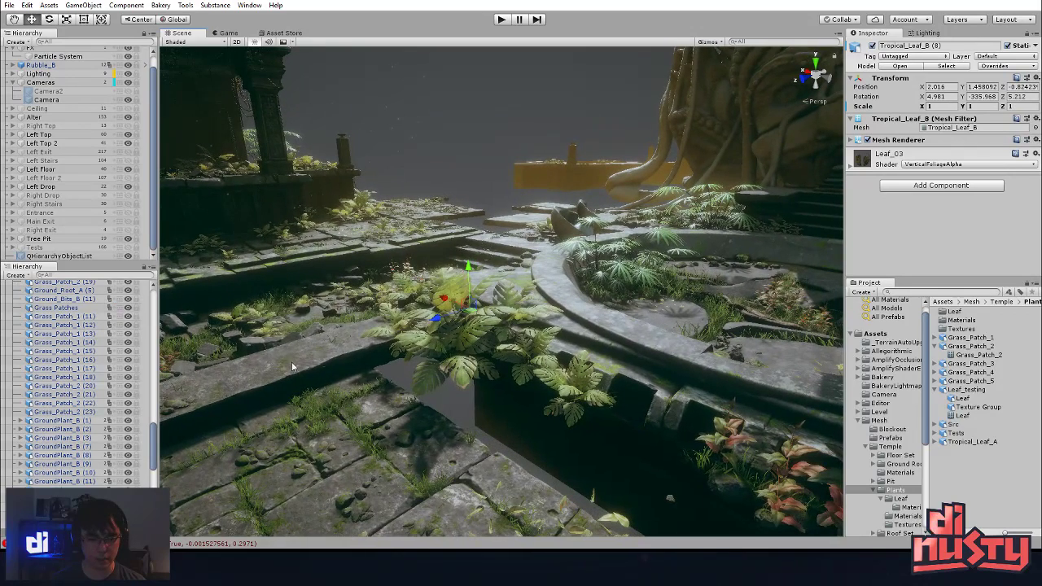
left_click(347, 326)
left_click(302, 256)
left_click(391, 213)
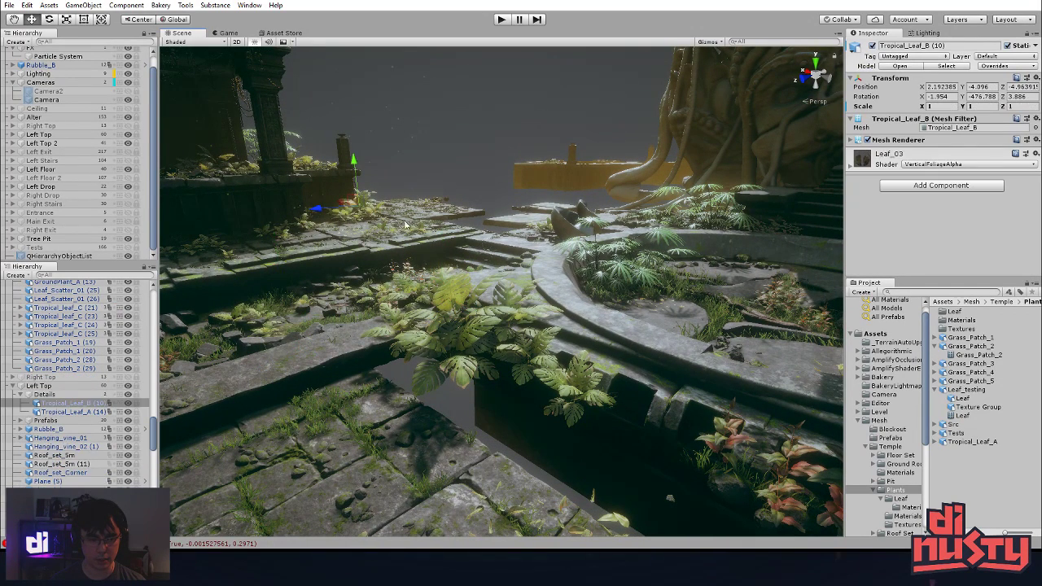
left_click(321, 379)
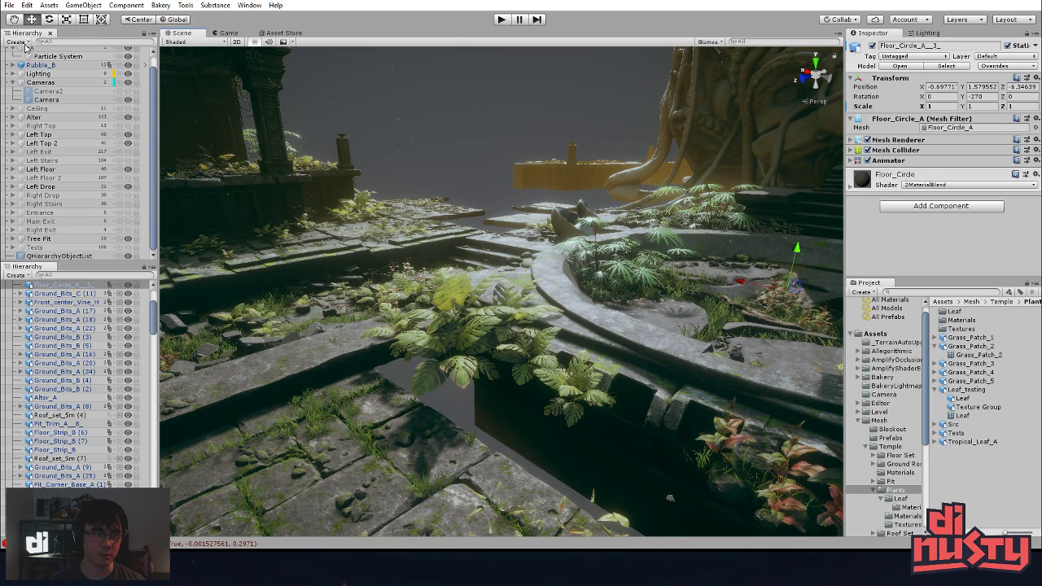
- Collapse the first hierarchy to its top-level groups and select rubble in the scene to check how both hierarchies respond
left_click(21, 82)
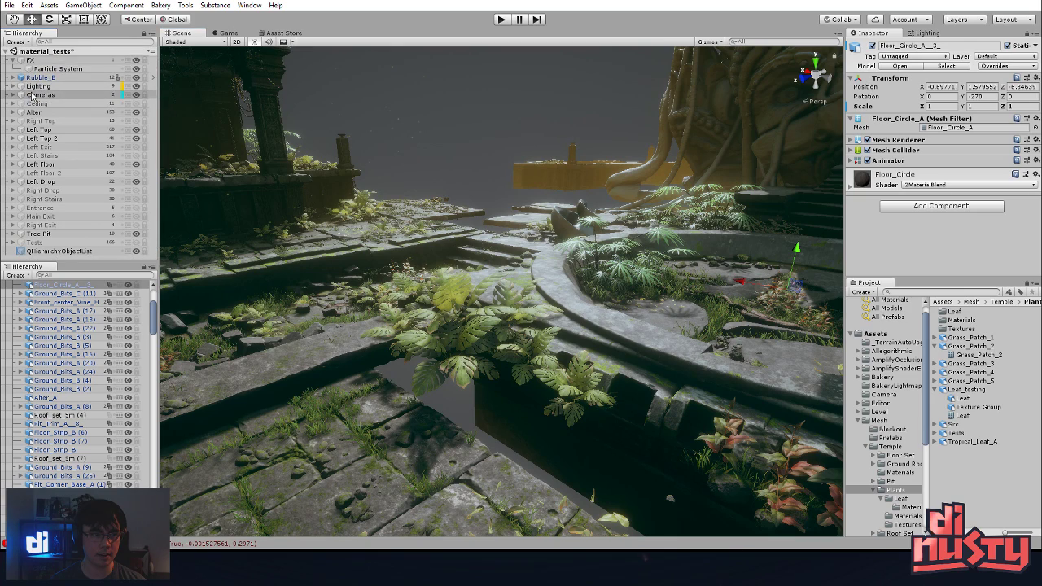
left_click(13, 60)
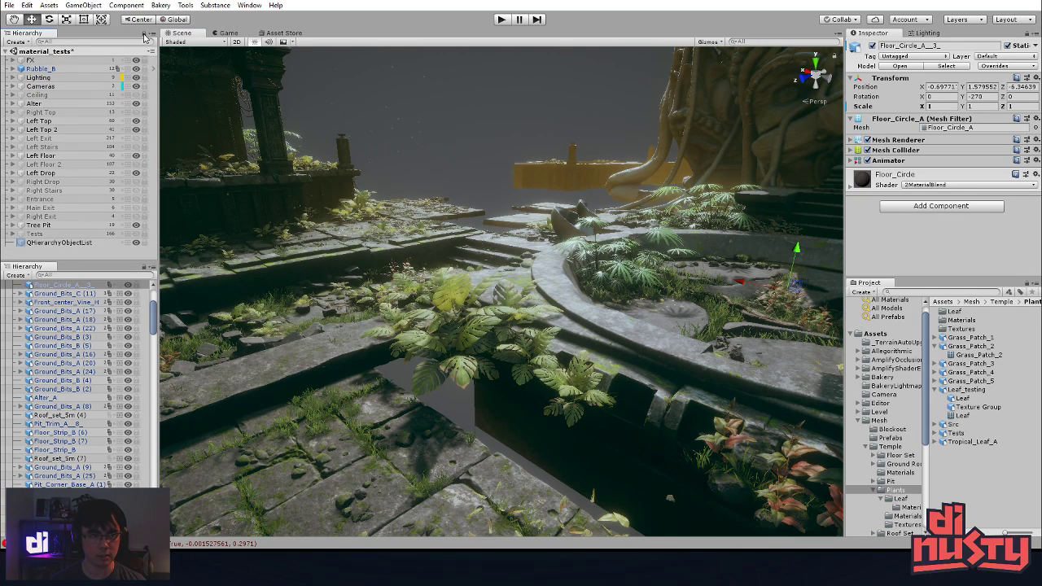
left_click(448, 297)
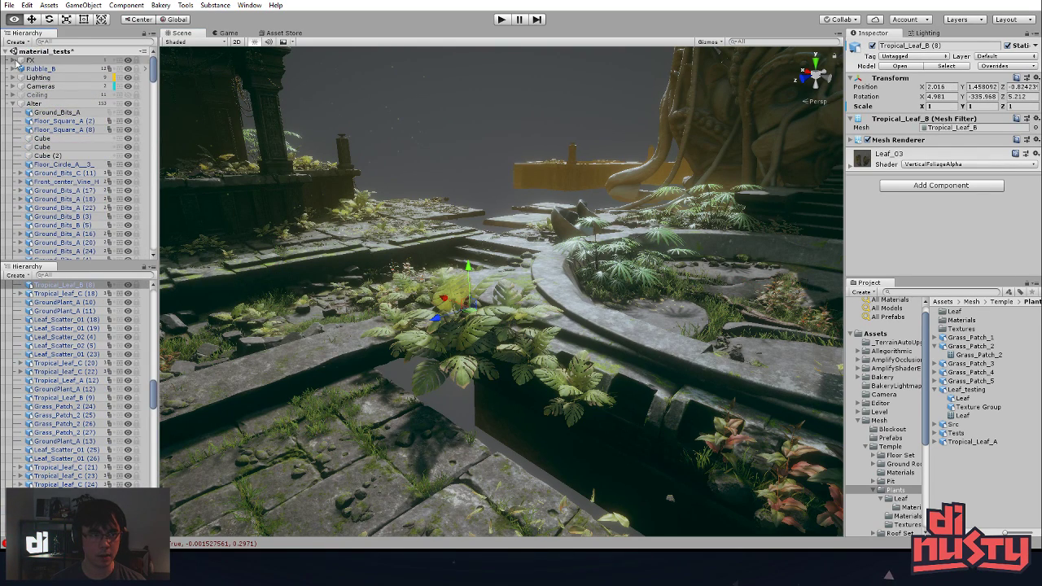
left_click(6, 51, "alt")
left_click(6, 52)
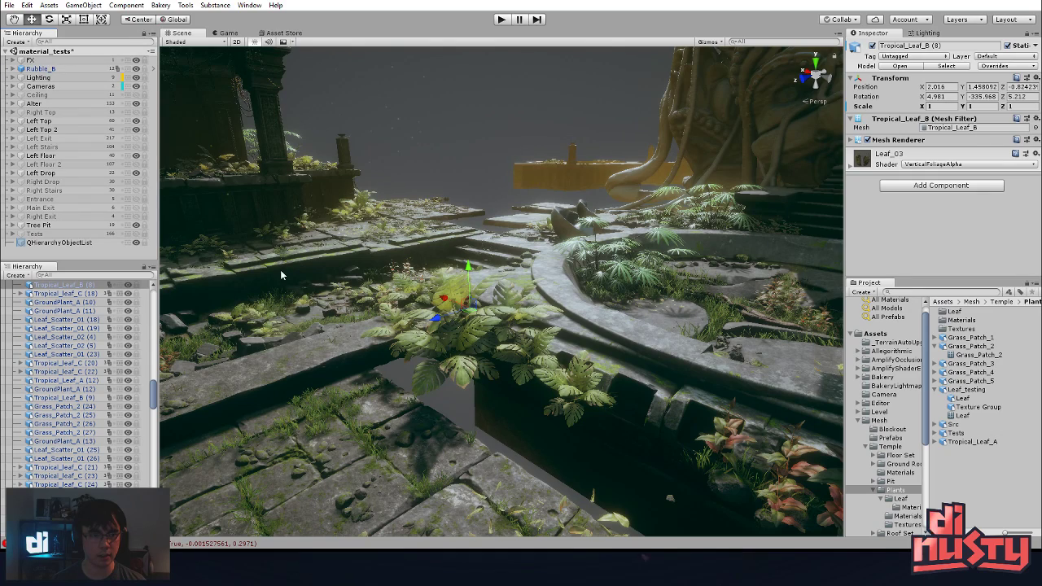
left_click(325, 301)
left_click(306, 299)
left_click(294, 298)
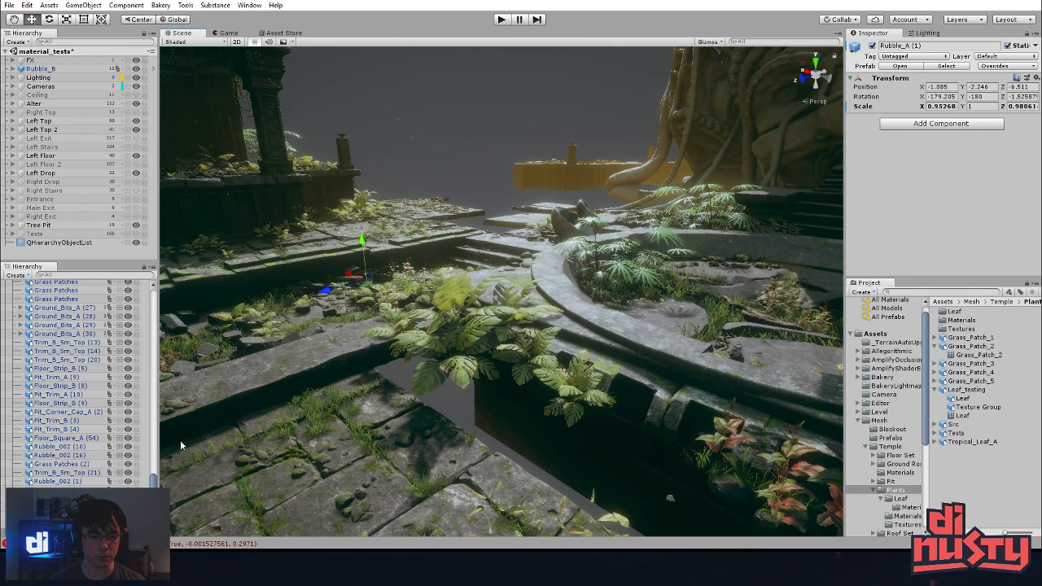
scroll(100, 422, "down", 2)
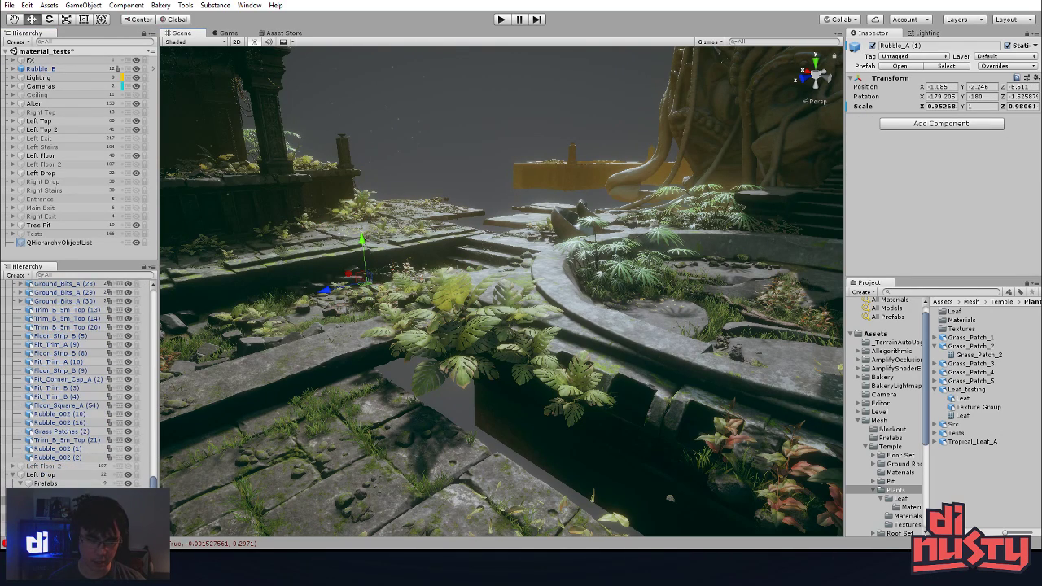
- Turn on Selection Outline for the scene view and find the selected Tropical_Leaf_B (8) plant in the hierarchy
left_click(492, 325)
left_click(511, 369)
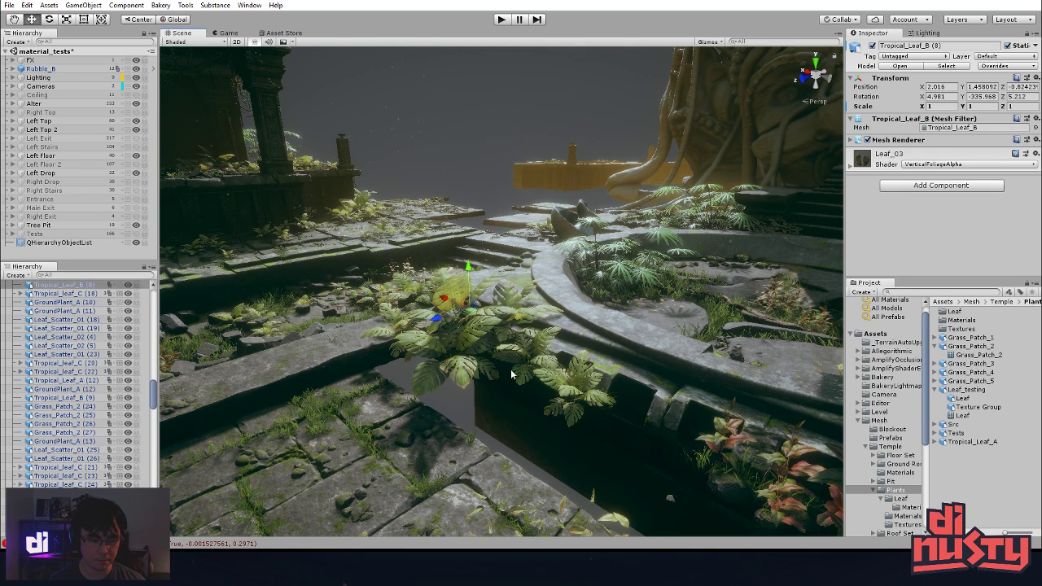
left_click(497, 344)
left_click(491, 329)
left_click(708, 42)
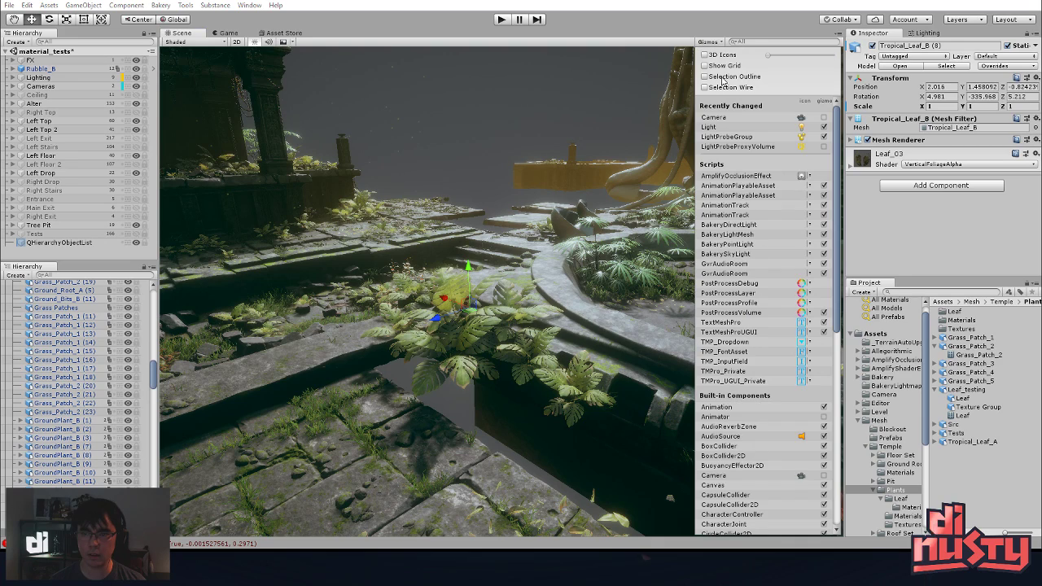
left_click(721, 77)
left_click(482, 382)
scroll(85, 407, "down", 5)
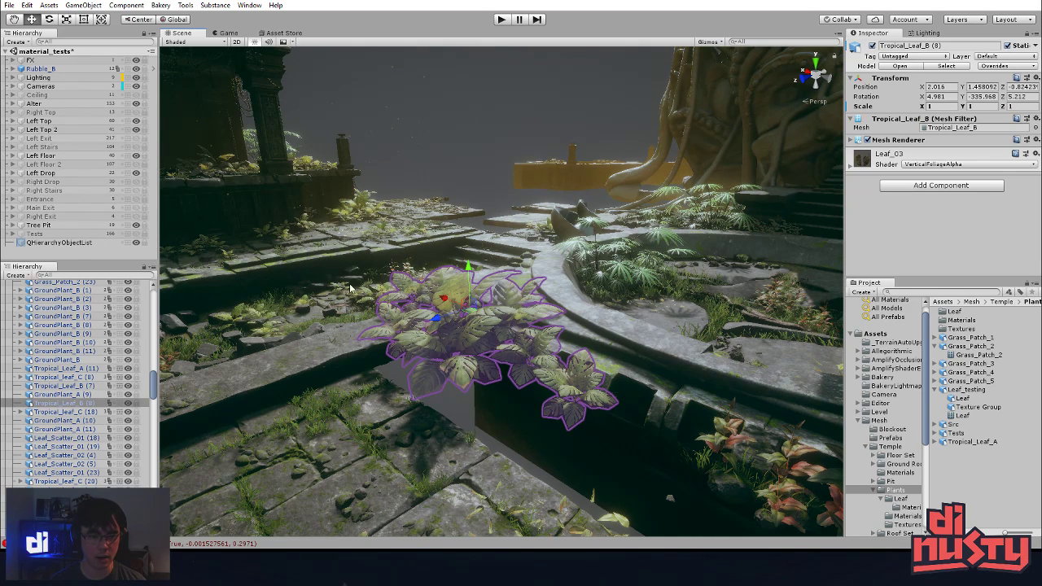
- Move Tropical_Leaf_B (8) to the start of the Alter group and hide it in the scene
left_click(606, 324)
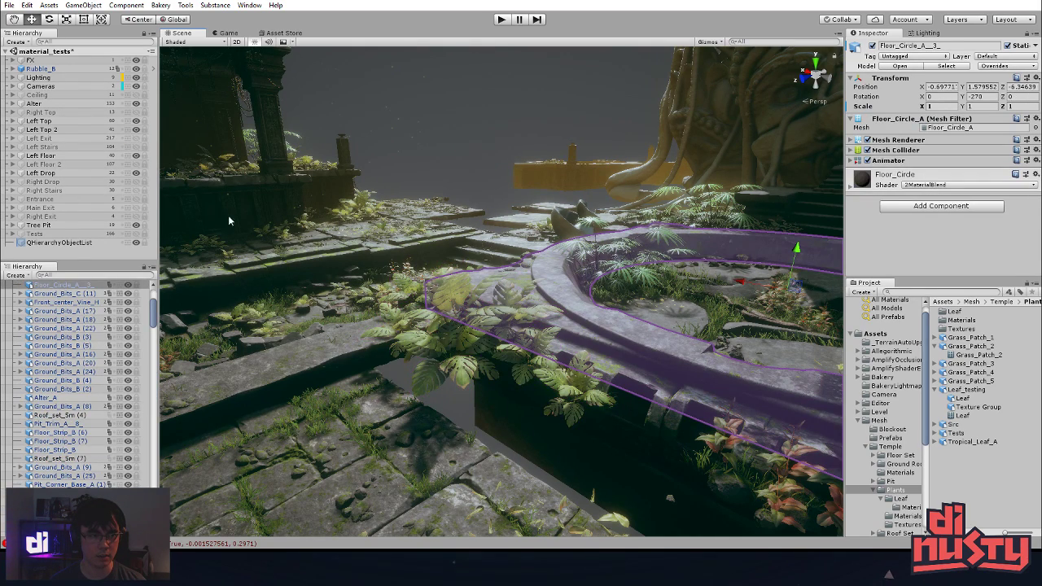
left_click(12, 103)
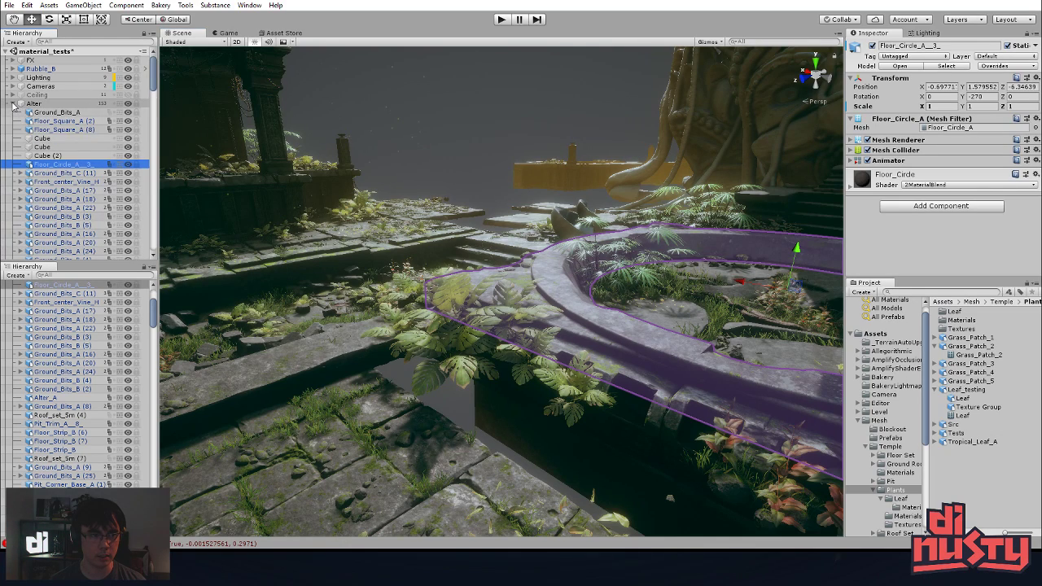
left_click(454, 368)
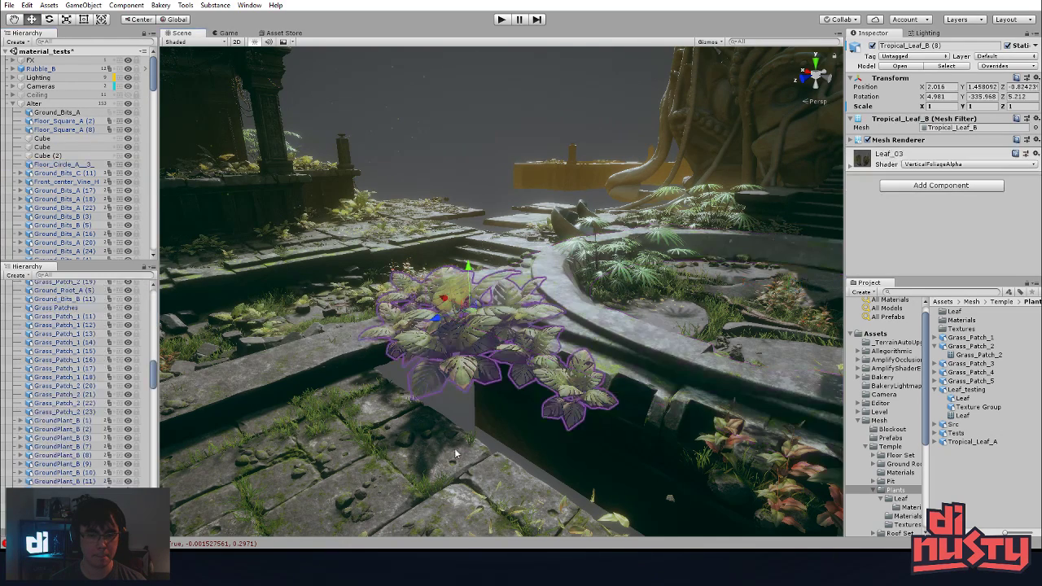
scroll(98, 342, "down", 5)
left_click_drag(61, 314, 57, 94)
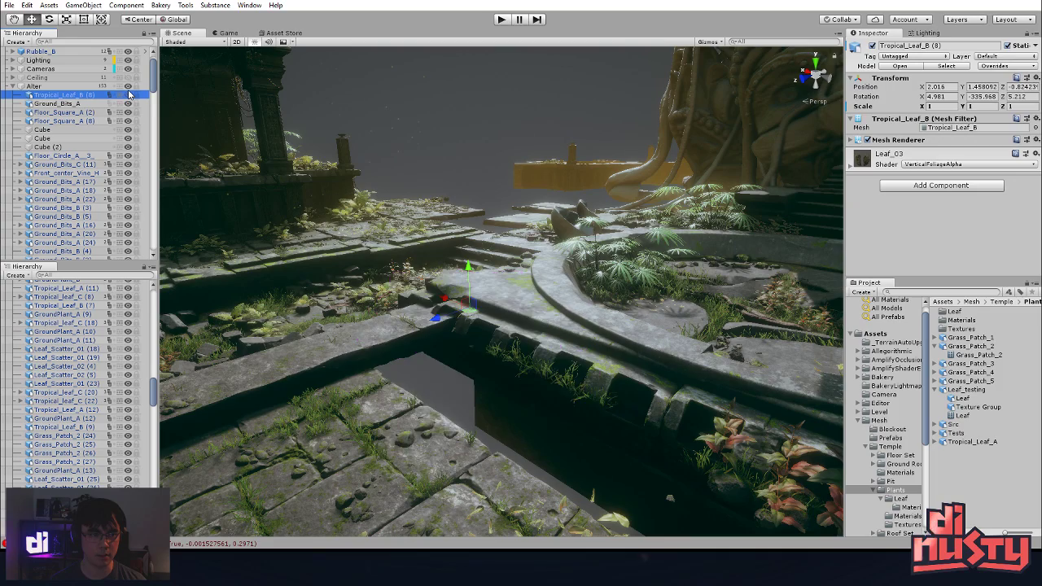
- Delete the Tropical_Leaf_B (8) plant and the grass growing along the pit edge below the circular curb
left_click(508, 317)
left_click(506, 349)
left_click(365, 190)
left_click_drag(366, 190, 489, 350, "alt")
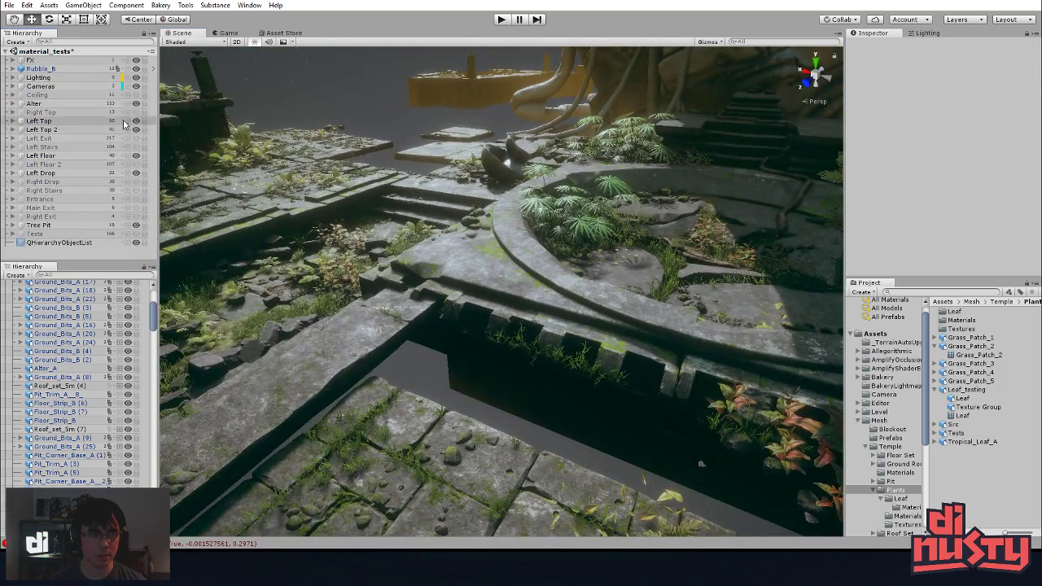
left_click(542, 323)
left_click_drag(541, 323, 442, 268, "alt")
left_click(442, 266)
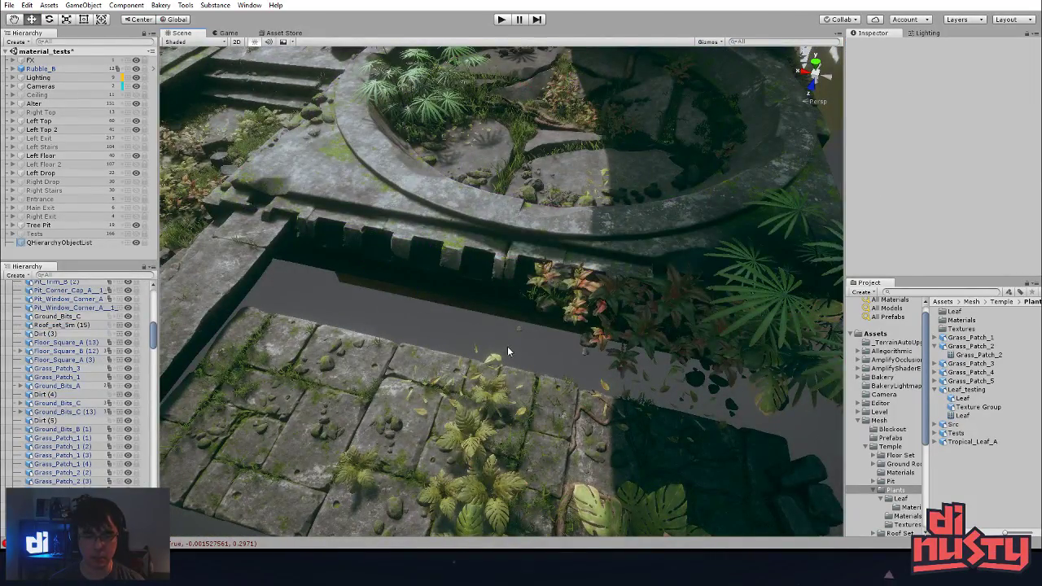
- Select the Tropical_leaf_C (8) palm clump at the outer corner of the circular curb
left_click(615, 336)
left_click(583, 311)
left_click_drag(672, 309, 613, 298, "alt")
left_click(549, 223)
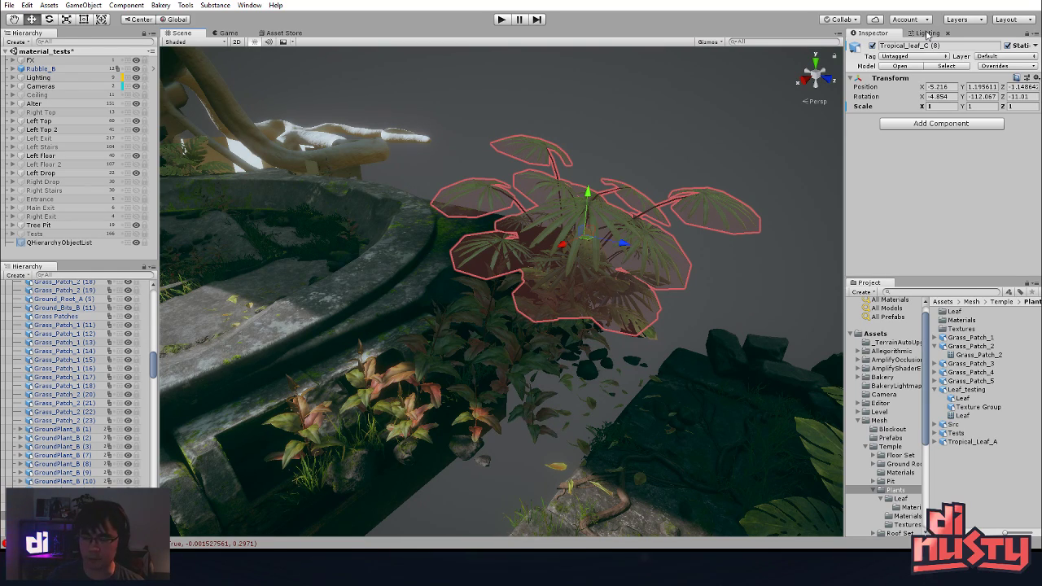
- Review the scene's lighting settings and inspect the circular floor piece behind the palm clump
left_click(926, 34)
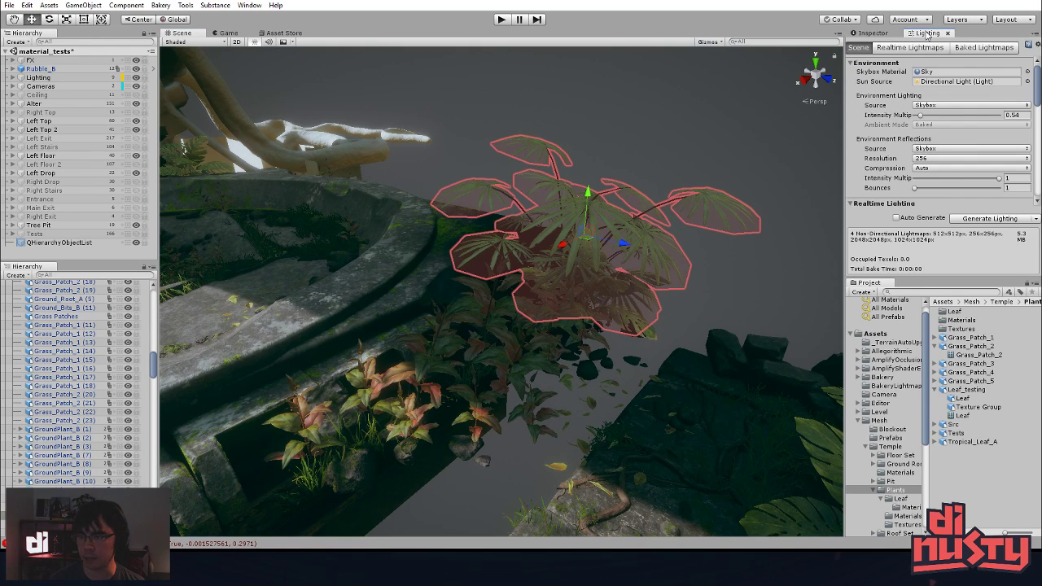
right_click_drag(715, 253, 605, 105)
left_click(871, 34)
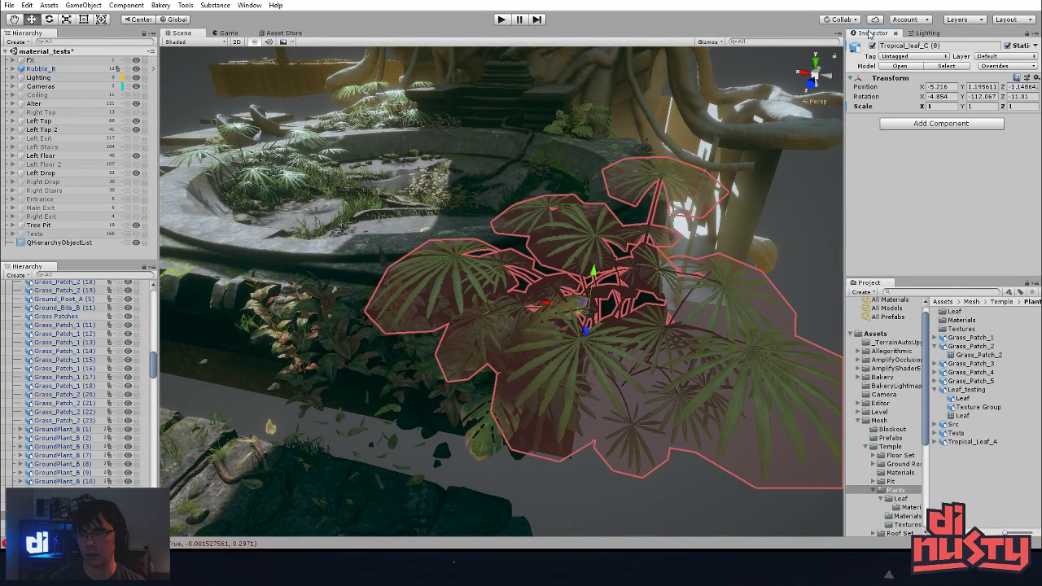
left_click(672, 275)
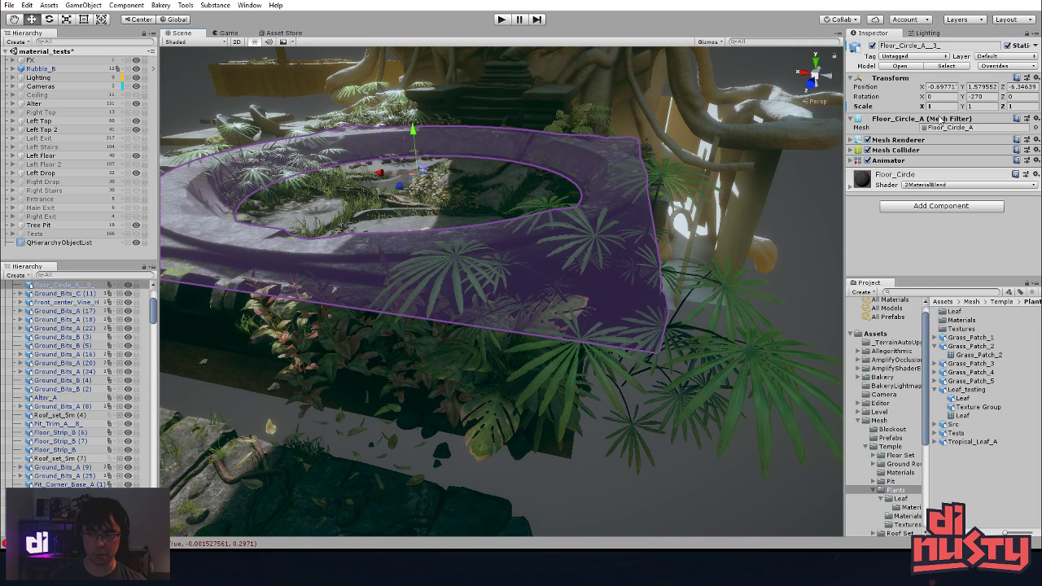
- Locate the Floor_Circle_A source mesh in the project and review its import and lightmap UV settings
left_click(959, 127)
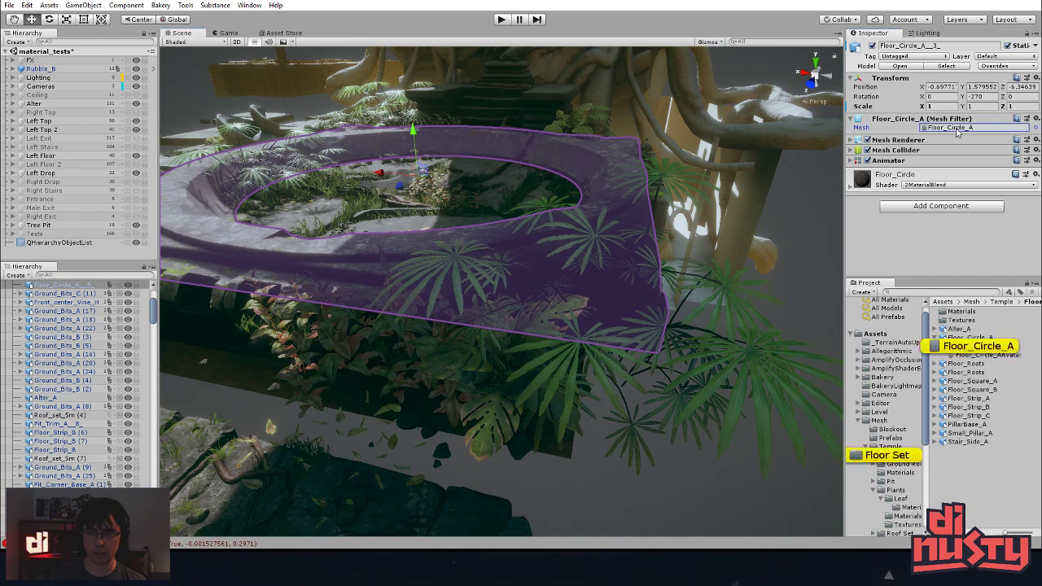
left_click(970, 337)
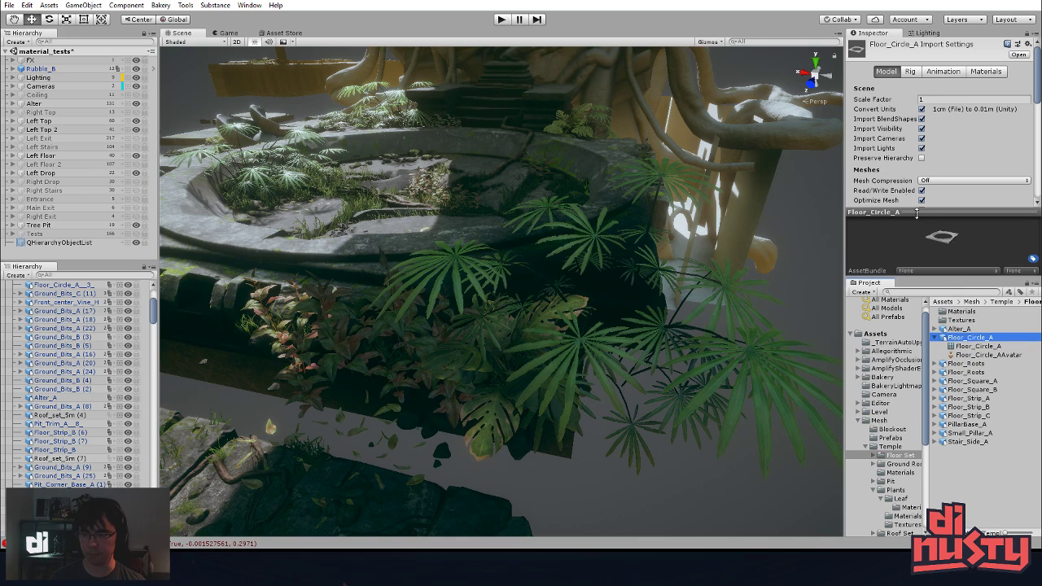
scroll(934, 81, "down", 5)
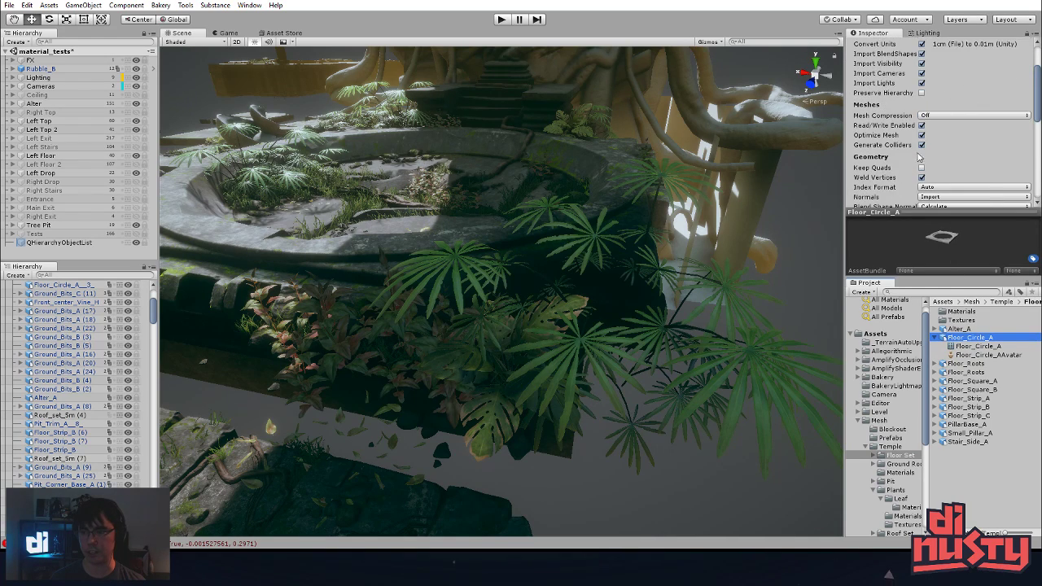
scroll(891, 93, "down", 2)
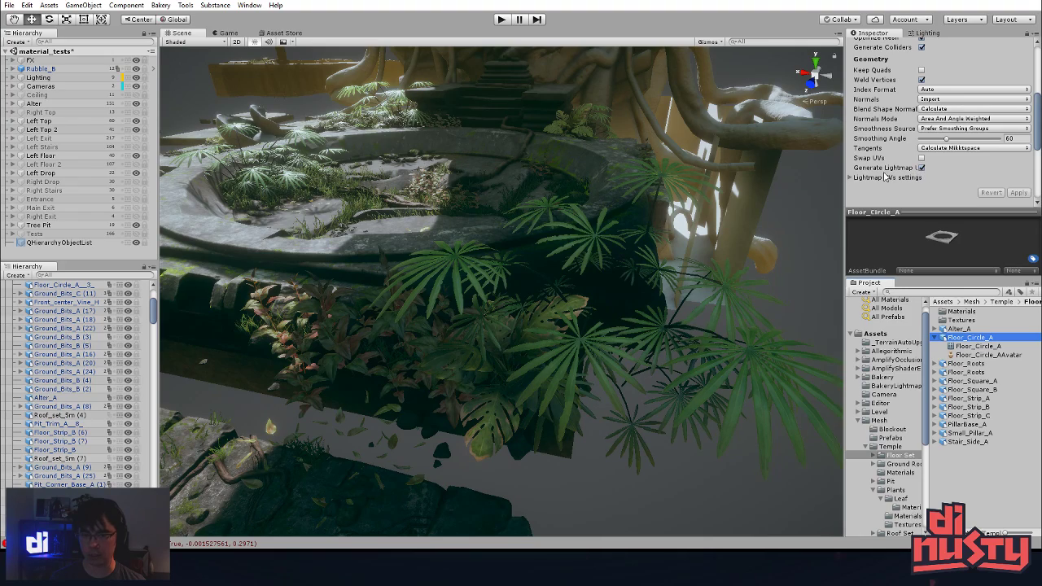
left_click_drag(602, 201, 642, 300, "alt")
middle_click_drag(642, 300, 521, 262)
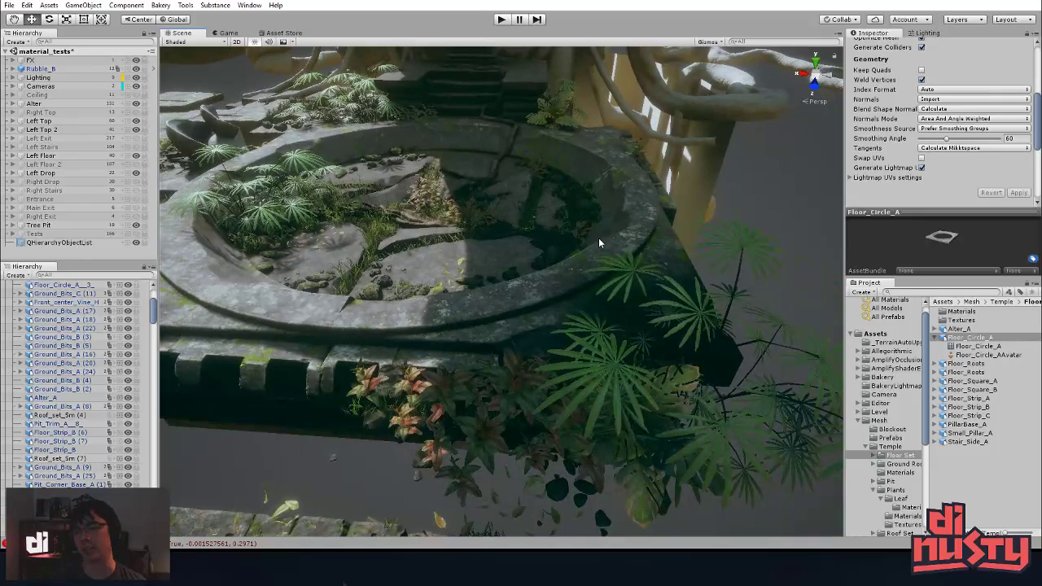
left_click(849, 178)
scroll(854, 163, "down", 3)
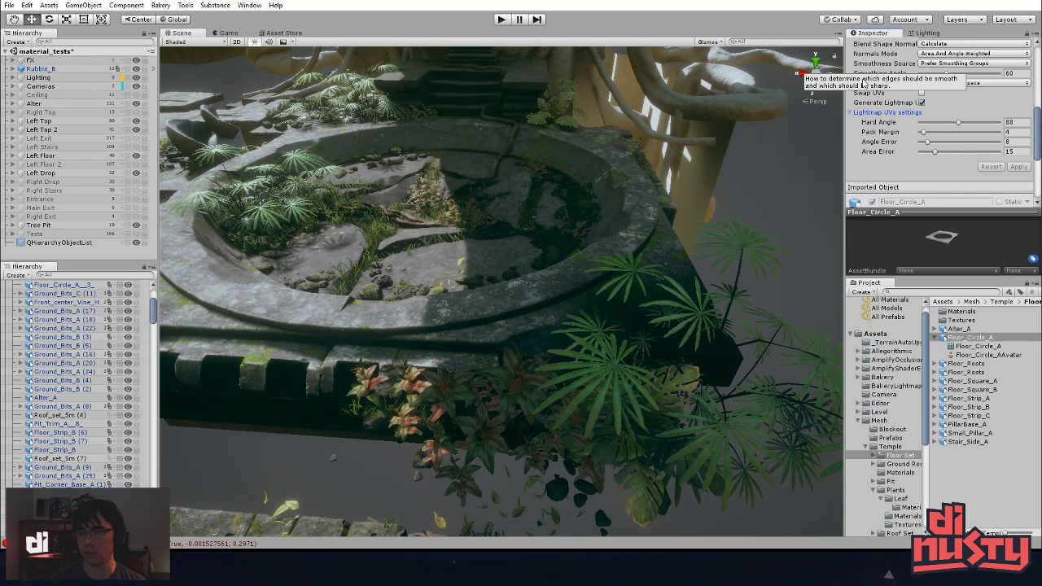
left_click(762, 176)
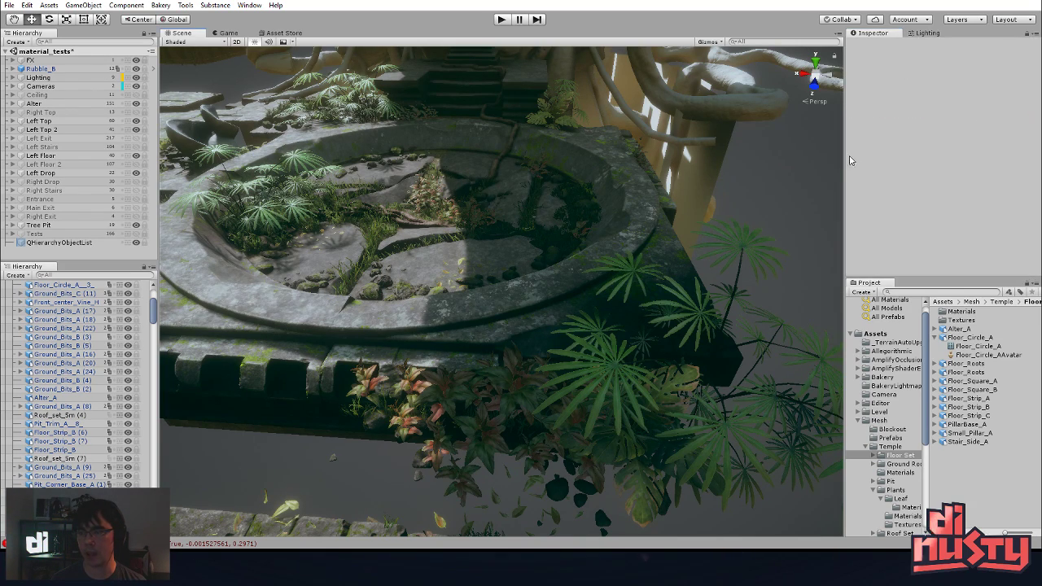
- Review the Bakery lightmapper's render modes, keep Full Lighting, and close the lightmapper window
left_click(160, 5)
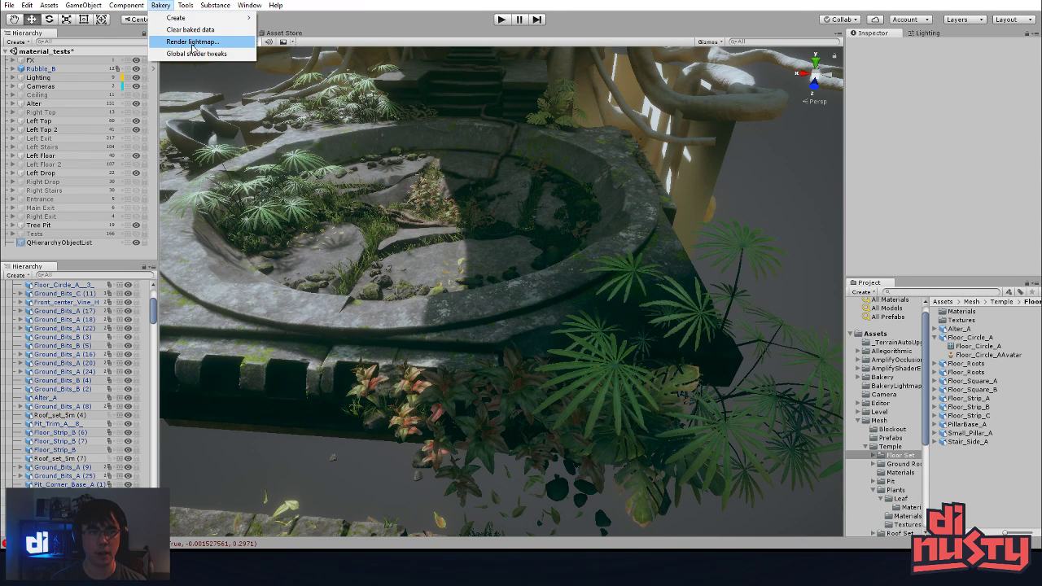
left_click(193, 42)
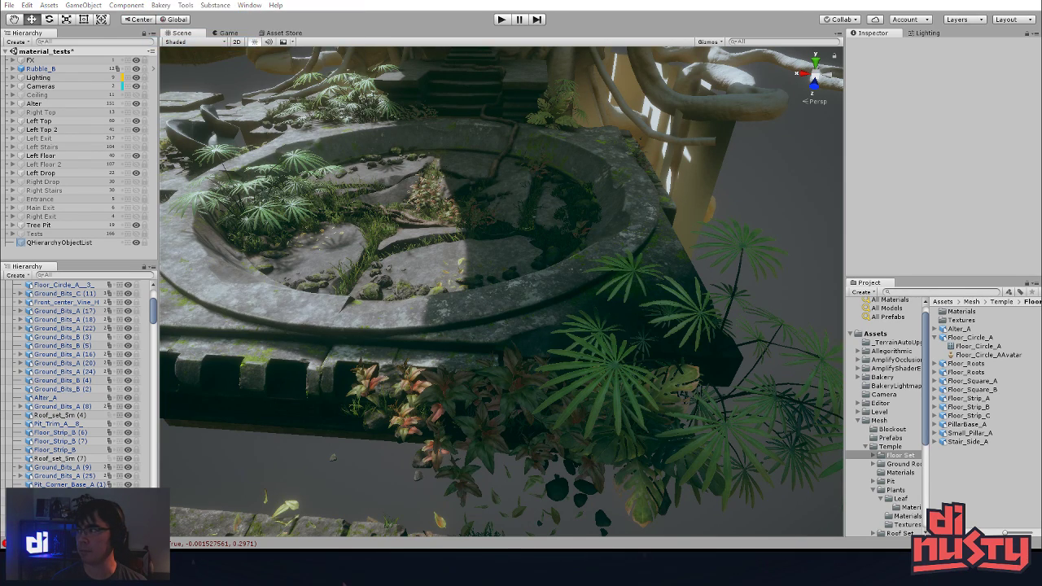
left_click_drag(606, 144, 521, 108)
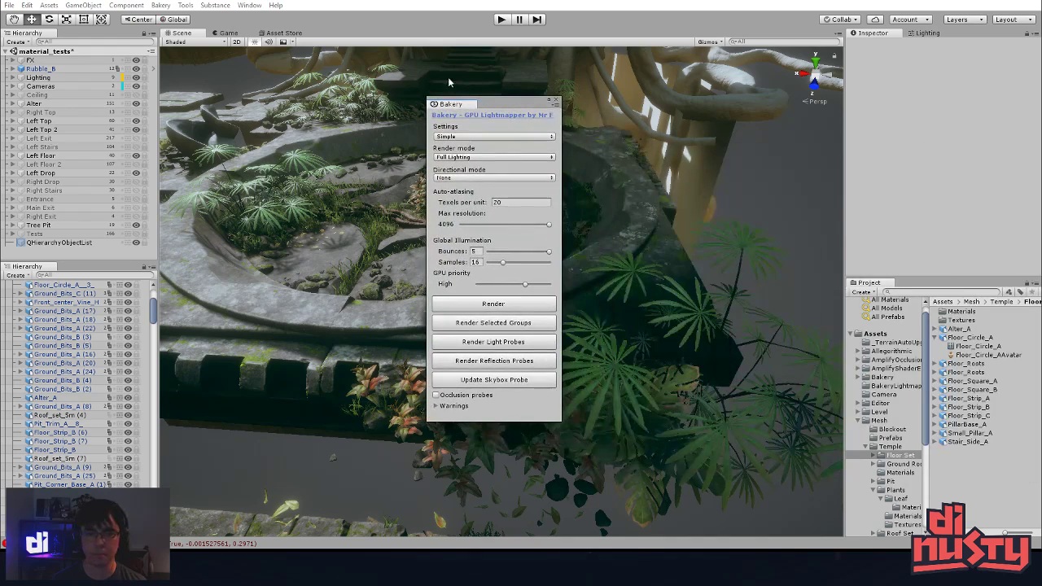
left_click(456, 156)
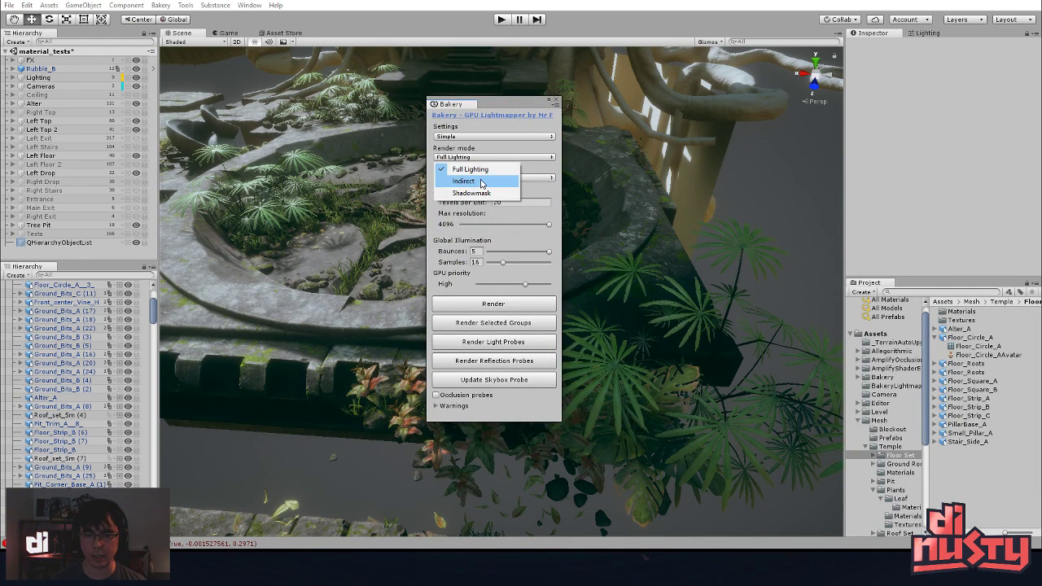
left_click(488, 169)
left_click_drag(504, 107, 516, 97)
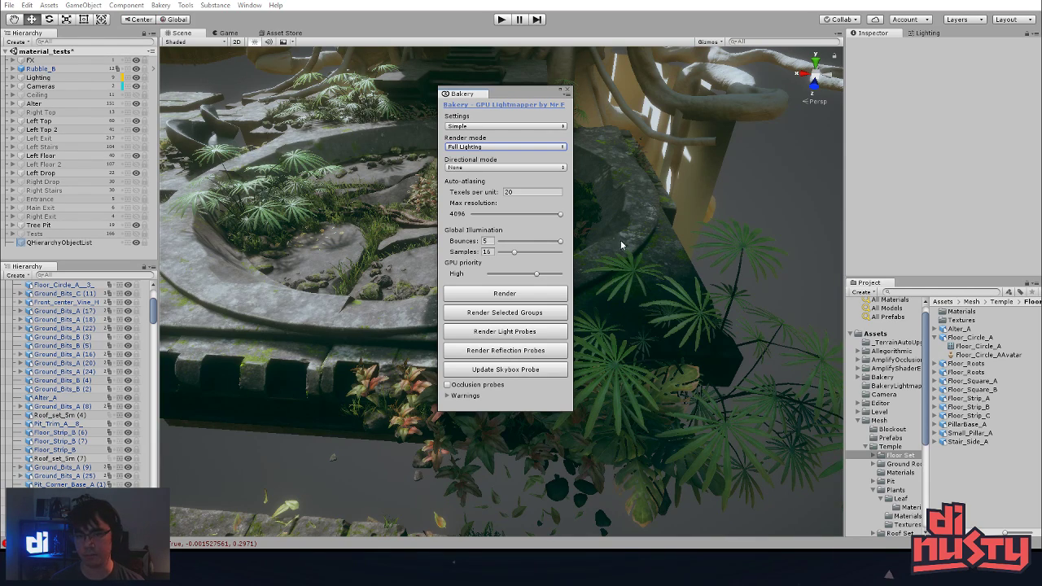
left_click(569, 88)
- Select the Tropical_leaf_C (18) palm clump inside the circular curb and examine the surrounding lighting
left_click_drag(586, 167, 268, 158, "alt")
middle_click_drag(560, 143, 521, 163)
scroll(520, 163, "down", 2)
middle_click_drag(337, 279, 433, 305)
left_click_drag(522, 174, 570, 212, "alt")
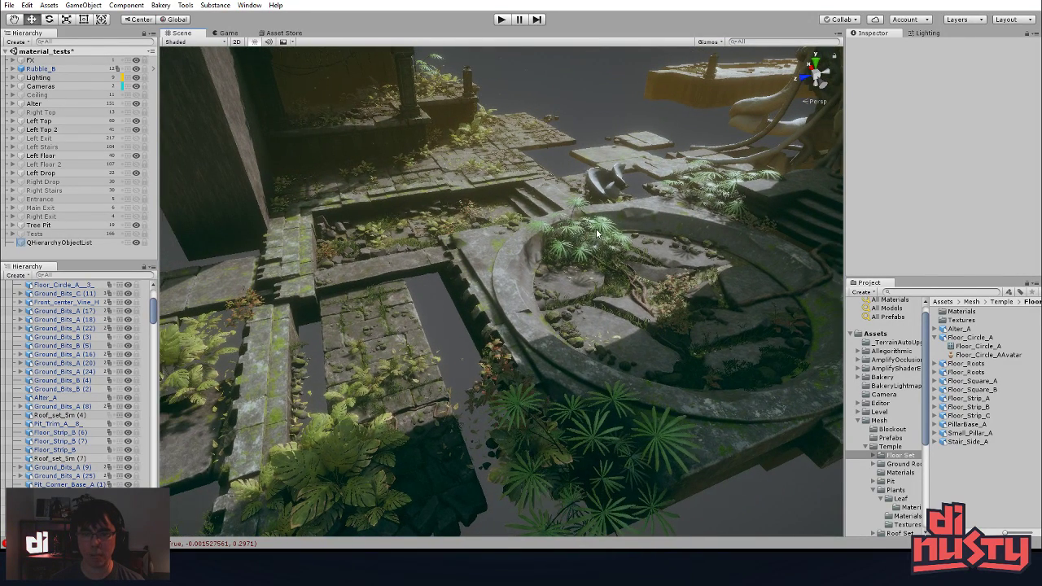
left_click(588, 254)
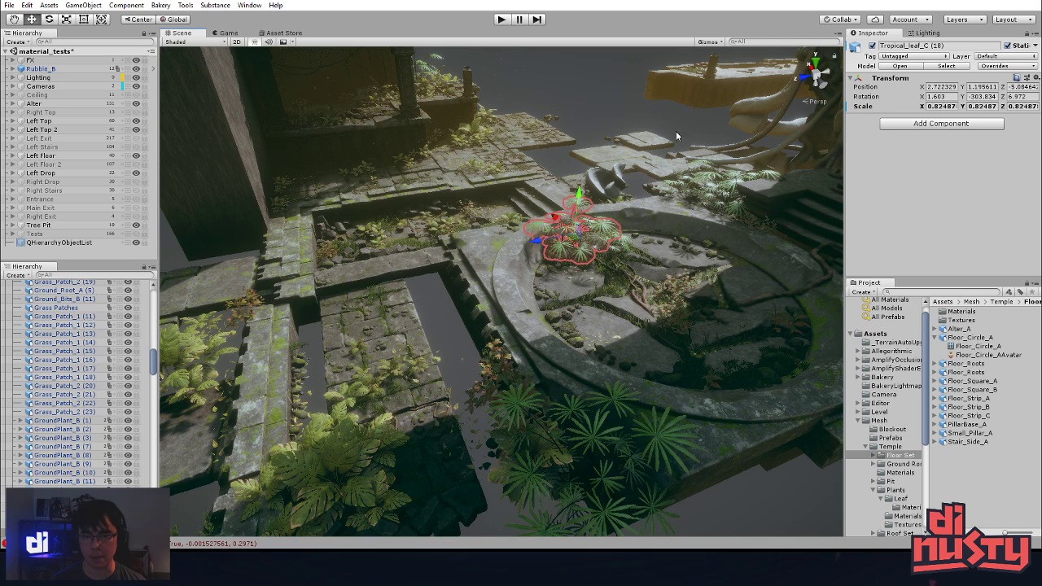
middle_click_drag(570, 169, 519, 163)
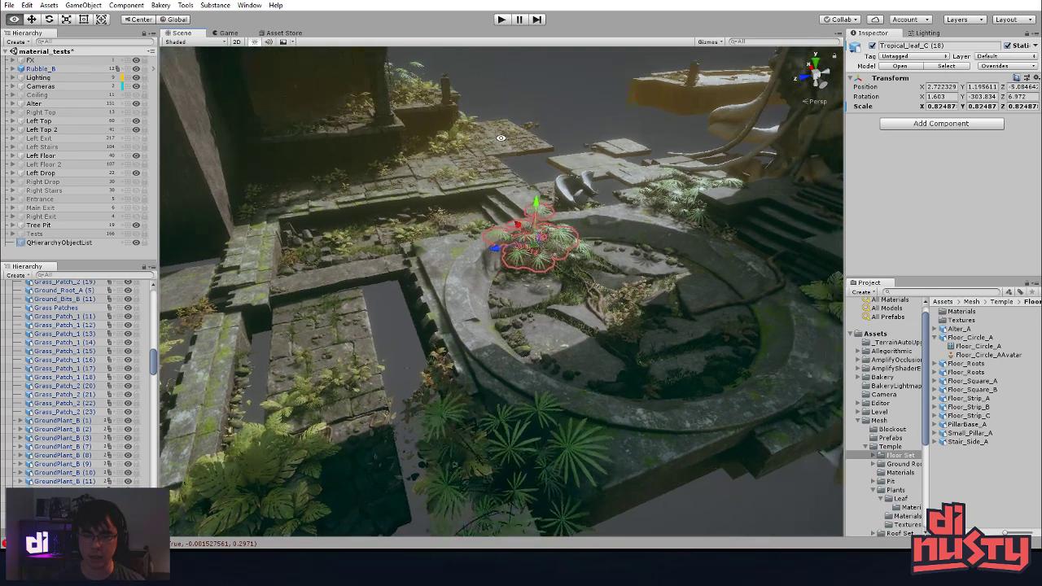
left_click_drag(518, 162, 513, 116, "alt")
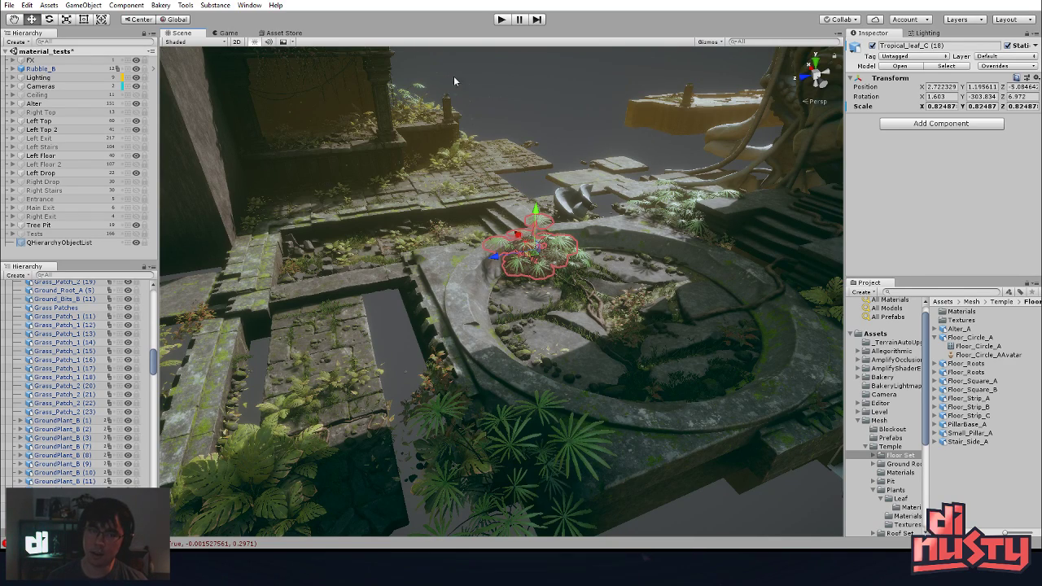
- Review the Bakery lightmapper's Advanced settings, return it to Simple, and close the window
left_click(163, 6)
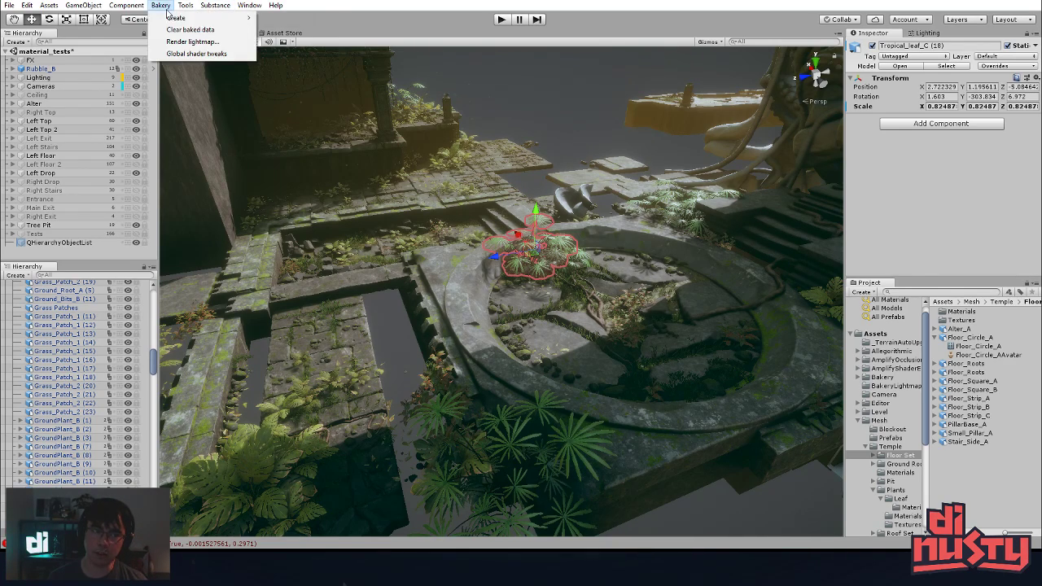
left_click(193, 42)
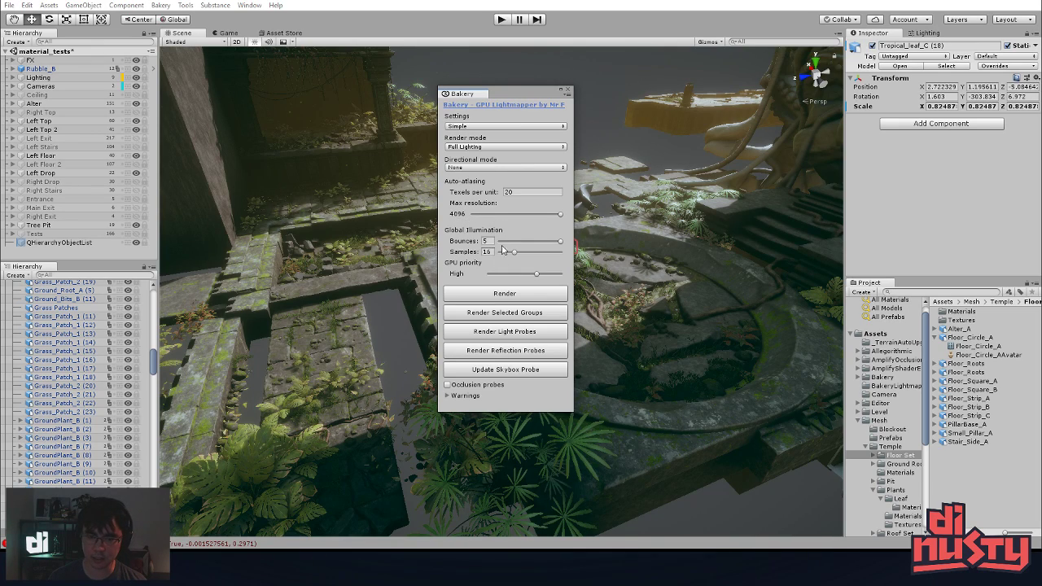
left_click(505, 126)
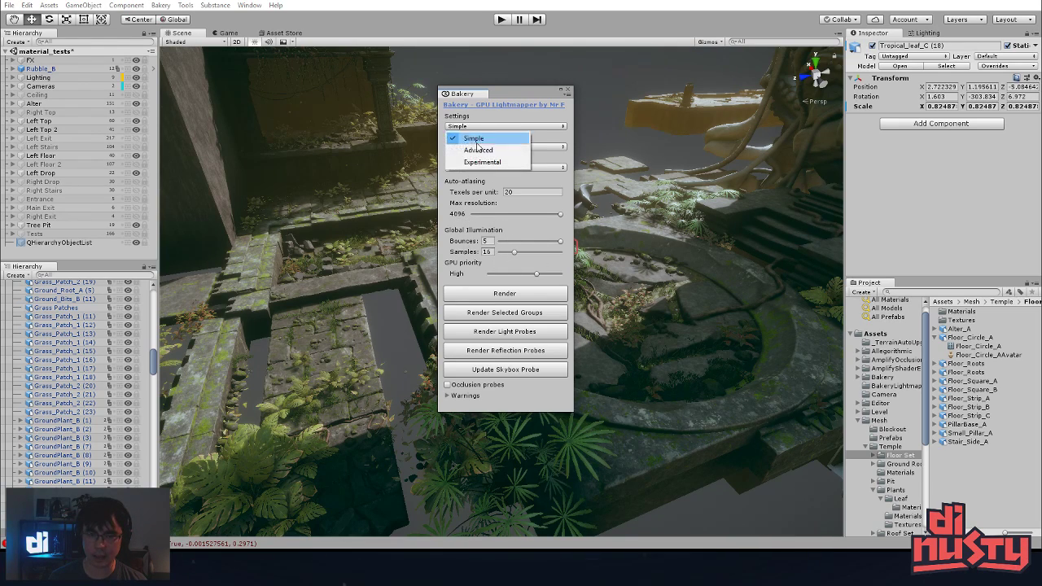
left_click(476, 148)
scroll(582, 182, "down", 2)
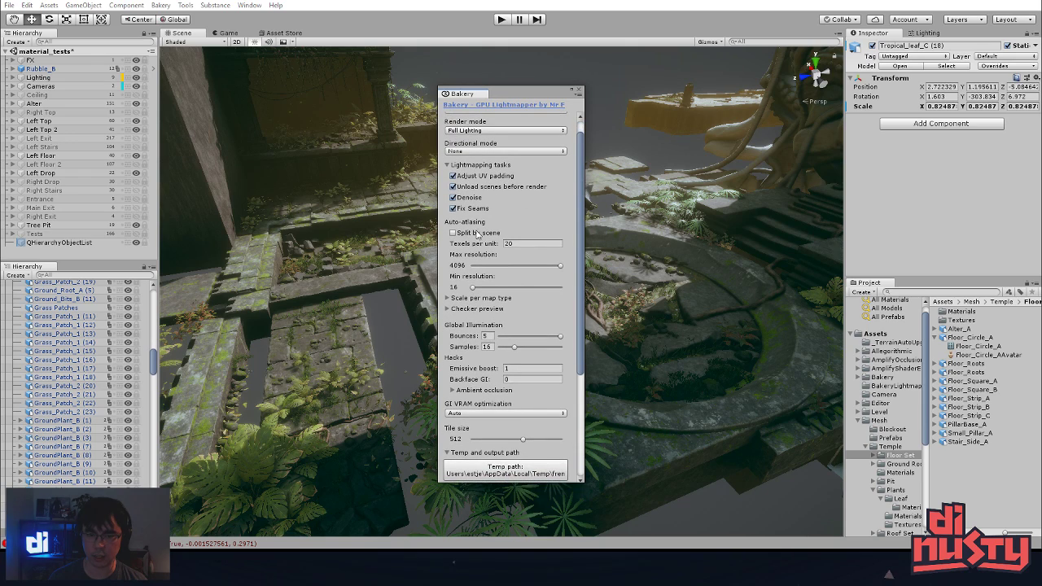
left_click_drag(580, 222, 561, 183)
left_click(482, 126)
left_click(483, 135)
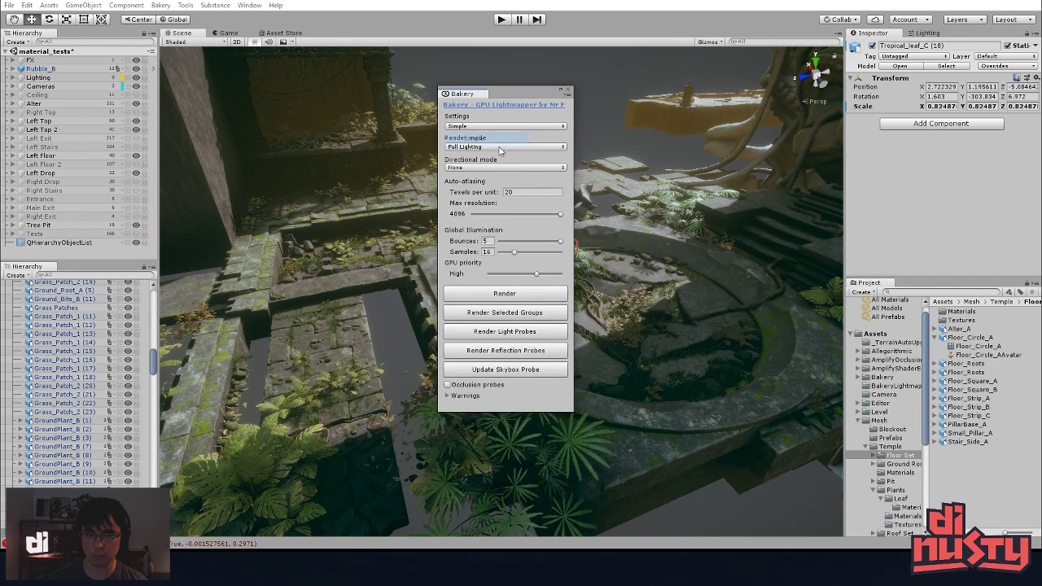
left_click(569, 88)
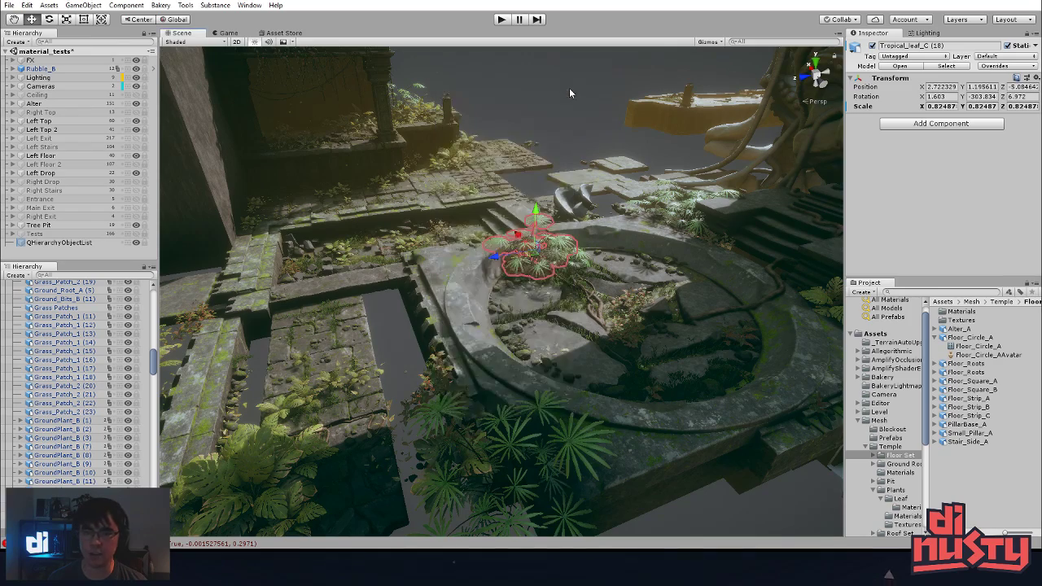
- Move the column of floor square tiles in the sunken pit sideways against the circular platform's edge
left_click(569, 92)
left_click_drag(569, 92, 525, 215, "alt")
middle_click_drag(525, 216, 514, 251)
left_click_drag(514, 252, 530, 174, "alt")
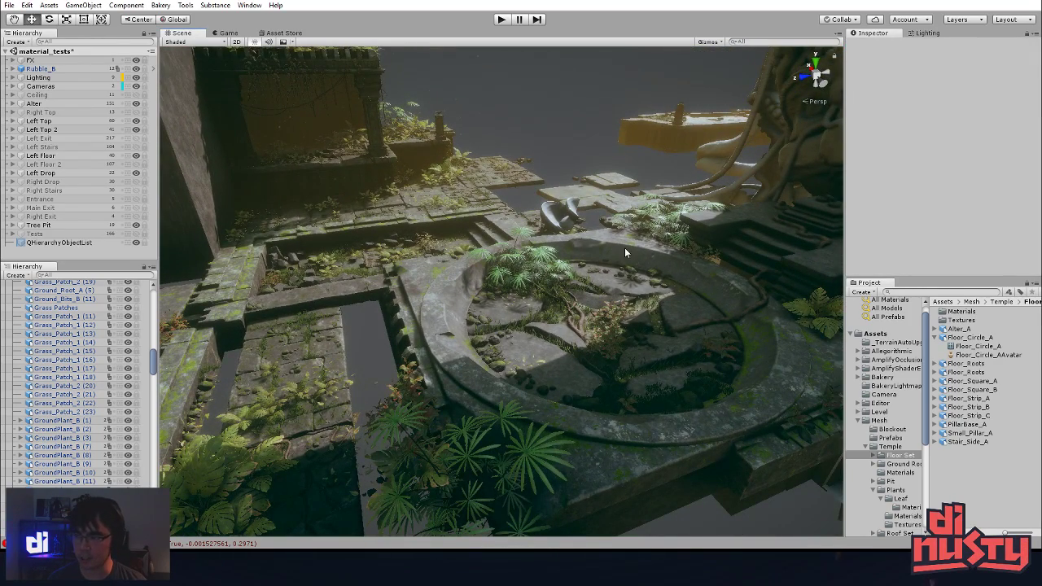
left_click(536, 268)
left_click_drag(535, 269, 510, 435, "alt")
middle_click_drag(510, 434, 573, 382)
left_click(526, 365)
left_click(491, 292, "shift")
left_click_drag(491, 292, 504, 421, "alt")
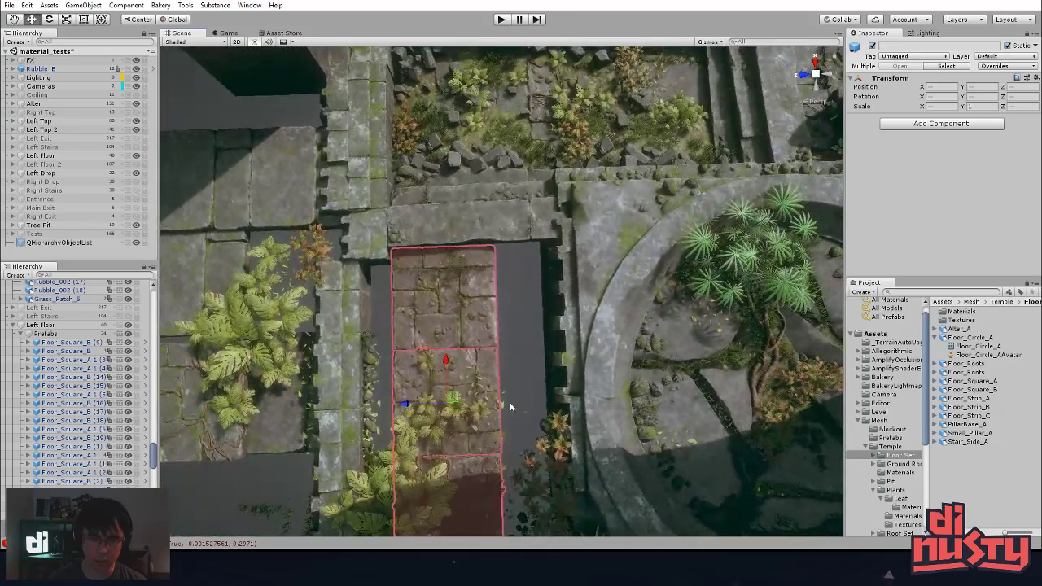
left_click_drag(454, 397, 527, 388)
middle_click_drag(500, 407, 536, 328)
- Duplicate the column of floor tiles and place the copy alongside to fill the pit's remaining width
key("e")
key("w")
left_click_drag(521, 324, 428, 322)
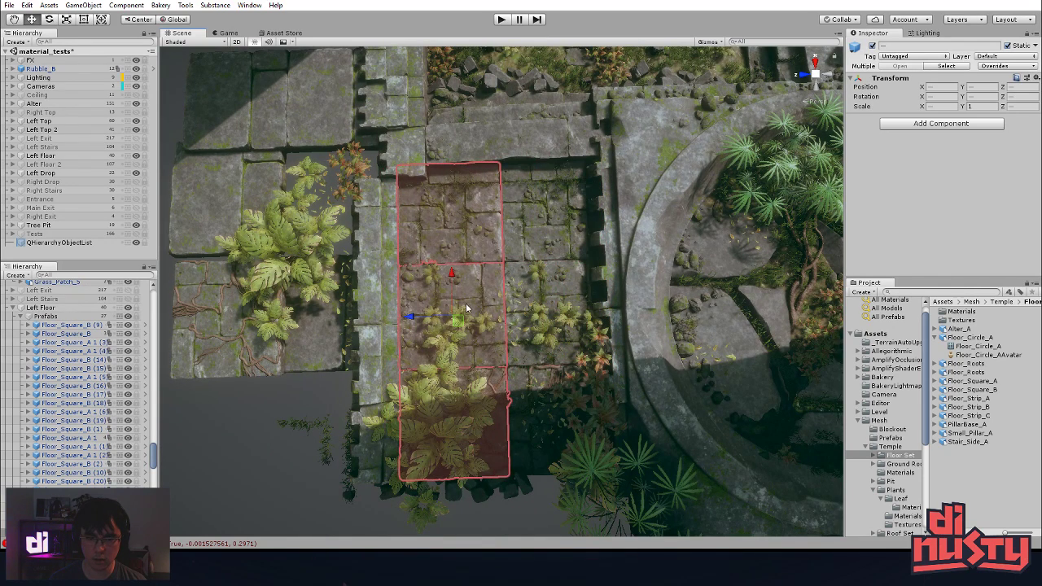
- Rotate the Floor_Square_B (24) tile in the pit's inner corner to about -270° on Y and align it at X -16.52
left_click(466, 308)
left_click(481, 234)
mouse_move(449, 184)
left_mouse_down()
mouse_move(457, 278)
mouse_move(457, 174)
left_mouse_up()
key("e")
left_click_drag(455, 253, 467, 233)
key("w")
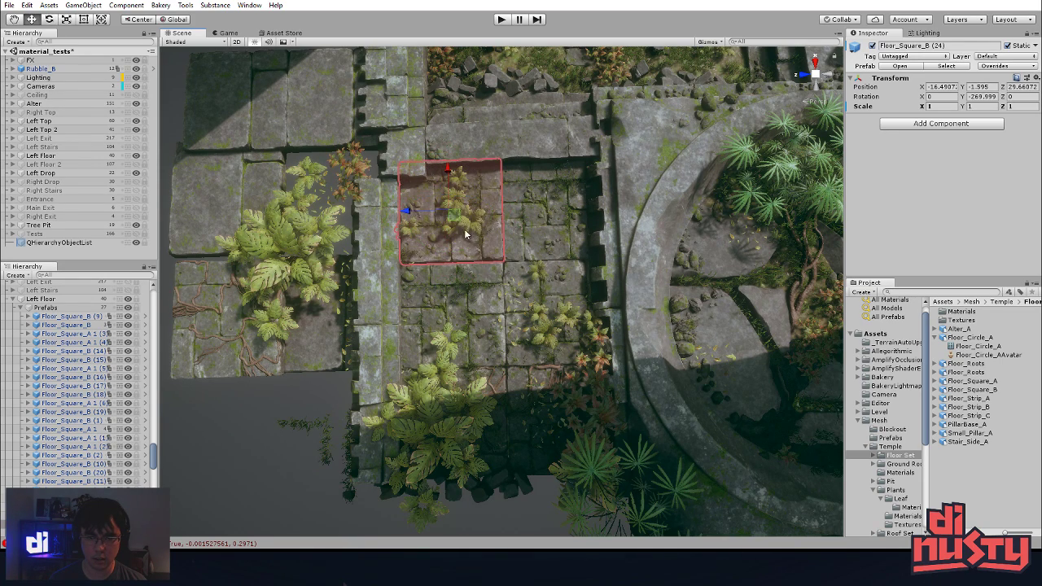
left_click_drag(448, 189, 445, 192)
- Delete the extra trim block at the wall junction beside the pit's corner
left_click_drag(468, 227, 488, 294, "alt")
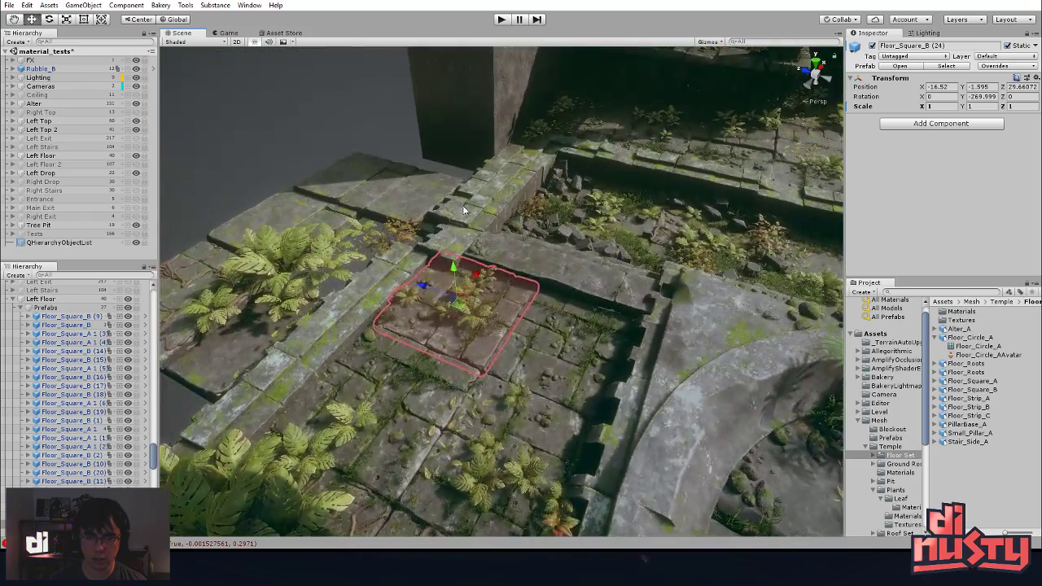
left_click(460, 203)
key("Delete")
left_click(446, 269)
left_click(396, 329)
left_click_drag(395, 329, 425, 329, "alt")
left_click(468, 252)
key("Delete")
key("ctrl+z")
- Select the Roof_set_5m (15) trim strip along the pit's outer wall
left_click(540, 317)
left_click_drag(540, 317, 570, 238, "alt")
left_click(478, 286)
left_click(661, 241)
left_click(550, 276)
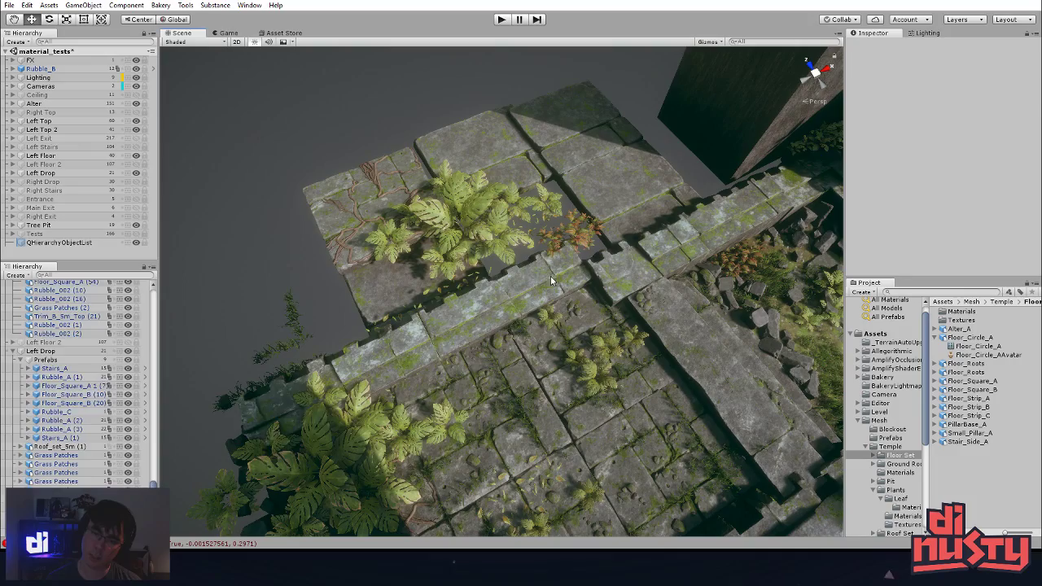
- Delete the stone floor slabs and the root-covered tile outside the pit's outer wall, keeping the plants
left_click_drag(498, 363, 577, 218, "alt")
middle_click_drag(578, 219, 521, 291)
left_click_drag(521, 291, 515, 211, "alt")
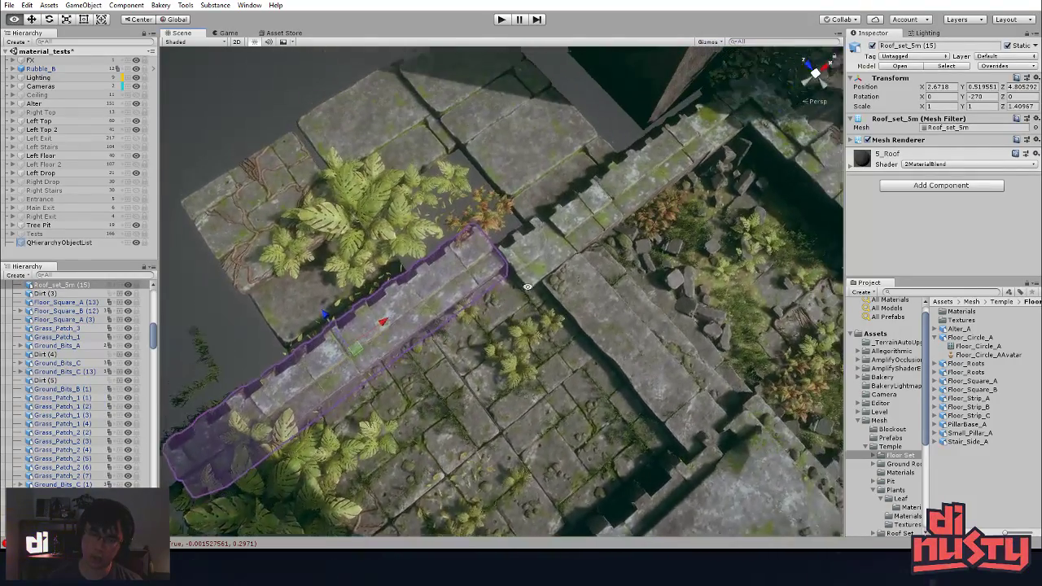
left_click(515, 211)
key("Delete")
left_click(443, 164)
key("Delete")
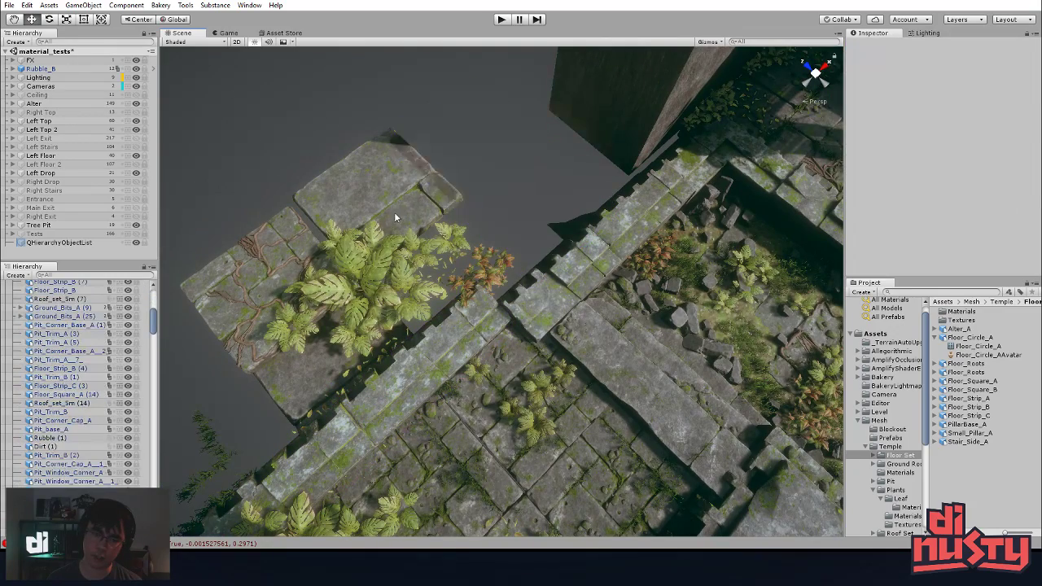
left_click(394, 214)
key("Delete")
left_click(270, 247)
key("Delete")
key("Delete")
left_click(418, 269)
- Examine the trim pieces and leftover foliage along the pit's outer wall from several angles
left_click_drag(467, 311, 598, 283, "alt")
left_click(540, 257)
left_click(544, 186, "shift")
left_click_drag(546, 213, 558, 263, "alt")
middle_click_drag(558, 347, 551, 148)
left_click(363, 342)
middle_click_drag(355, 356, 439, 291)
left_click_drag(431, 288, 479, 308)
left_click(374, 313)
left_click_drag(374, 313, 440, 350, "alt")
left_click(492, 271)
middle_click_drag(439, 350, 433, 377)
left_click_drag(433, 377, 603, 324, "alt")
left_click(603, 324)
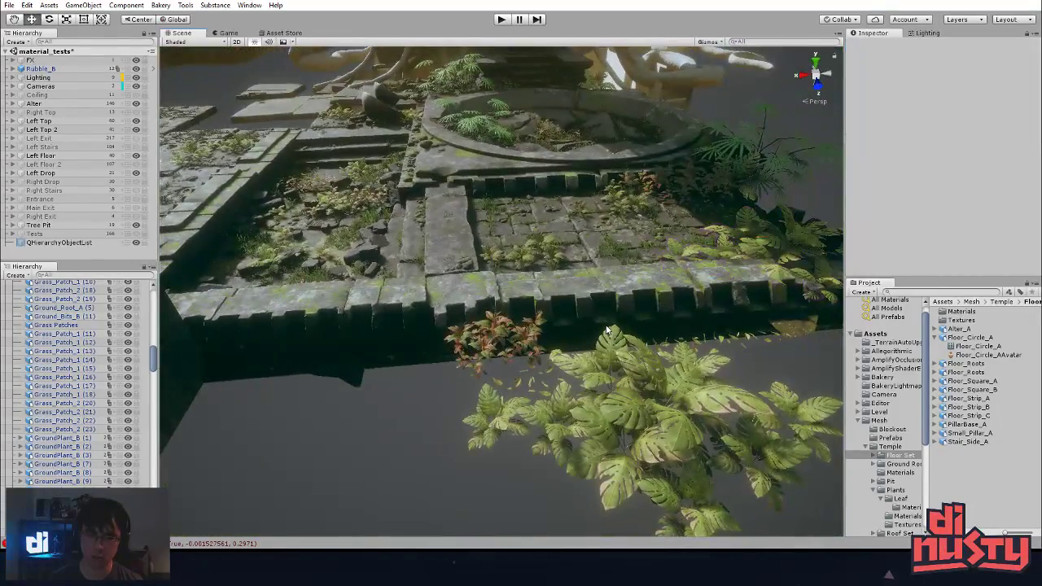
left_click(603, 324)
- Select the Floor_Square_B (13) tile under the plant at the pit's open end and ready it for rotation
left_click_drag(465, 299, 24, 114, "alt")
left_click(469, 238)
left_click_drag(469, 237, 587, 496, "alt")
middle_click_drag(588, 496, 493, 364)
left_click(476, 240)
left_click(505, 295)
left_click(571, 412)
key("e")
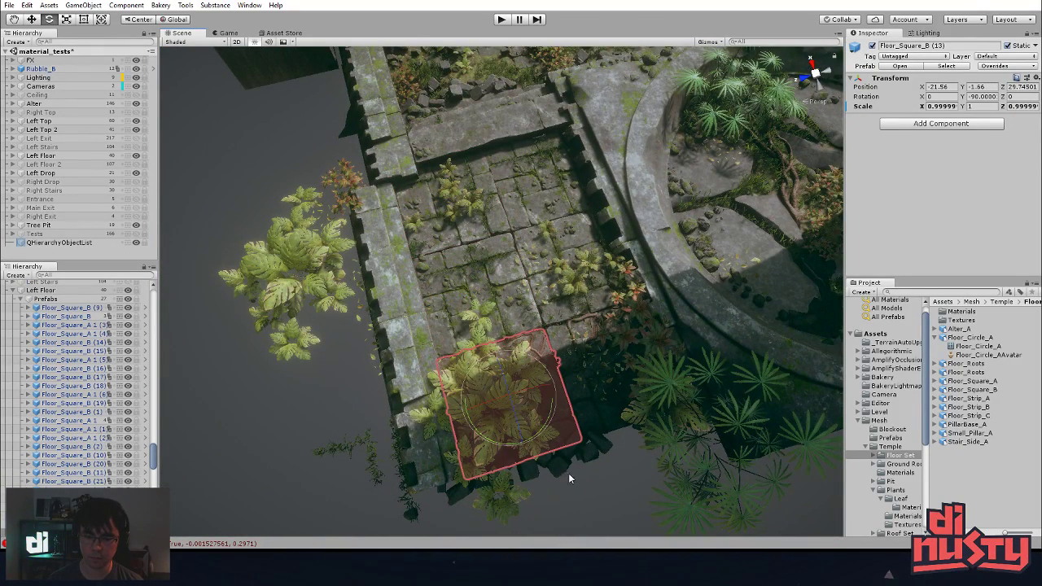
- Try deleting the Tropical_Leaf_B (7) plant over the pit's end tile and undo the deletion
left_click(493, 374)
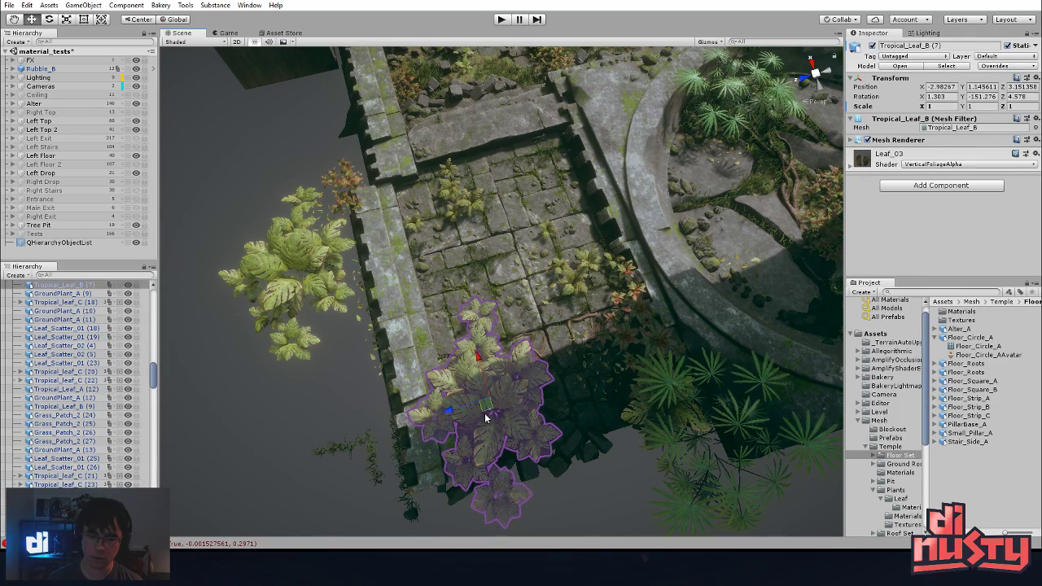
key("Delete")
left_click_drag(594, 459, 523, 410, "alt")
key("ctrl+z")
- Select the Rubble (1) debris at the pit's open end and inspect it together with the adjoining outer wall
middle_click_drag(524, 409, 546, 384)
left_click(547, 453)
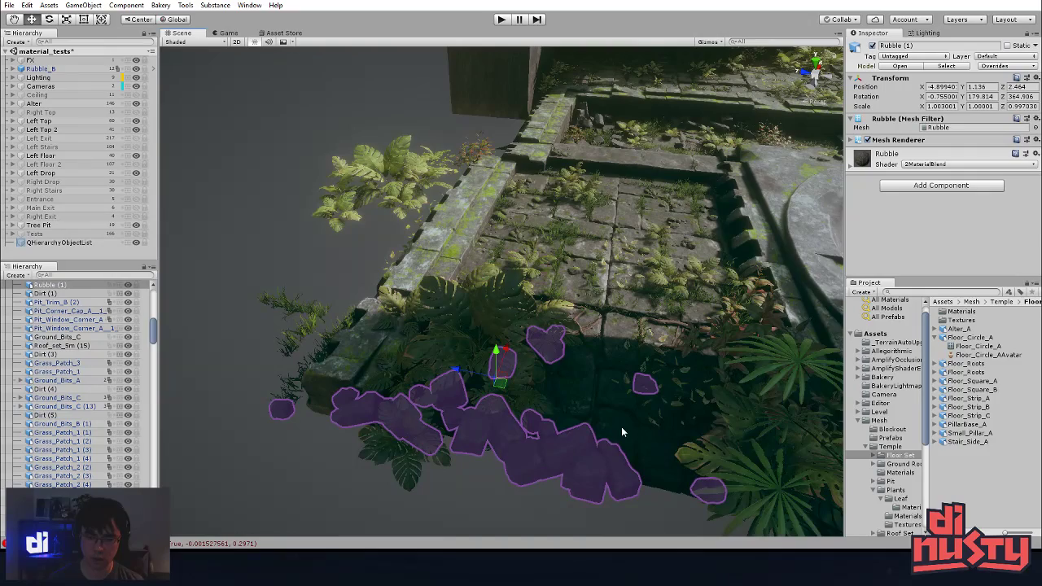
left_click(574, 410)
left_click(531, 435)
left_click_drag(583, 439, 470, 484, "alt")
left_click(644, 229)
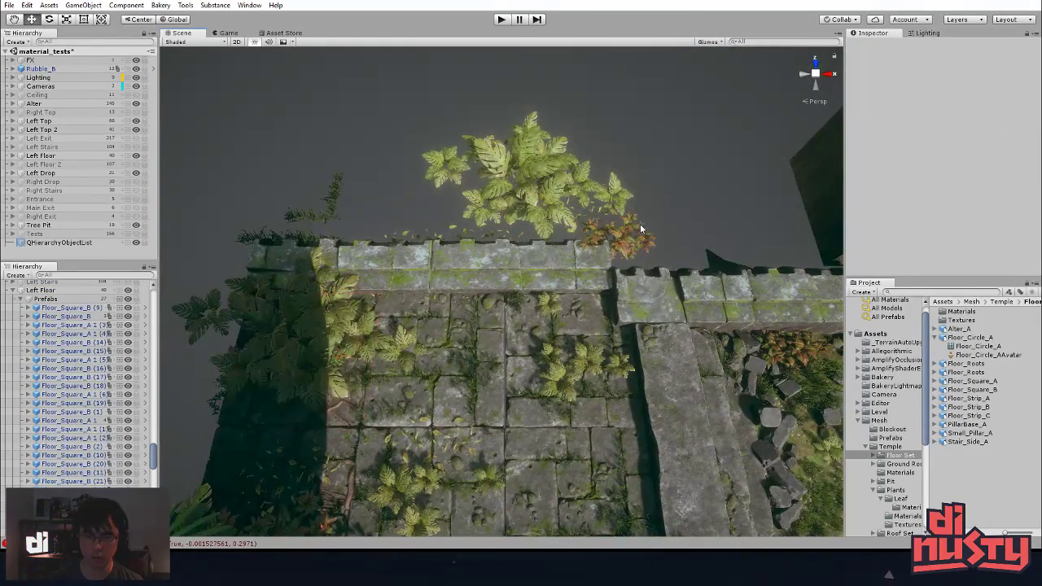
- Delete the stray foliage sticking out beyond the corner of the pit's outer wall
left_click(623, 232)
left_click(450, 234)
left_click(379, 218)
left_click_drag(179, 138, 408, 267)
key("Delete")
left_click_drag(380, 144, 499, 187, "alt")
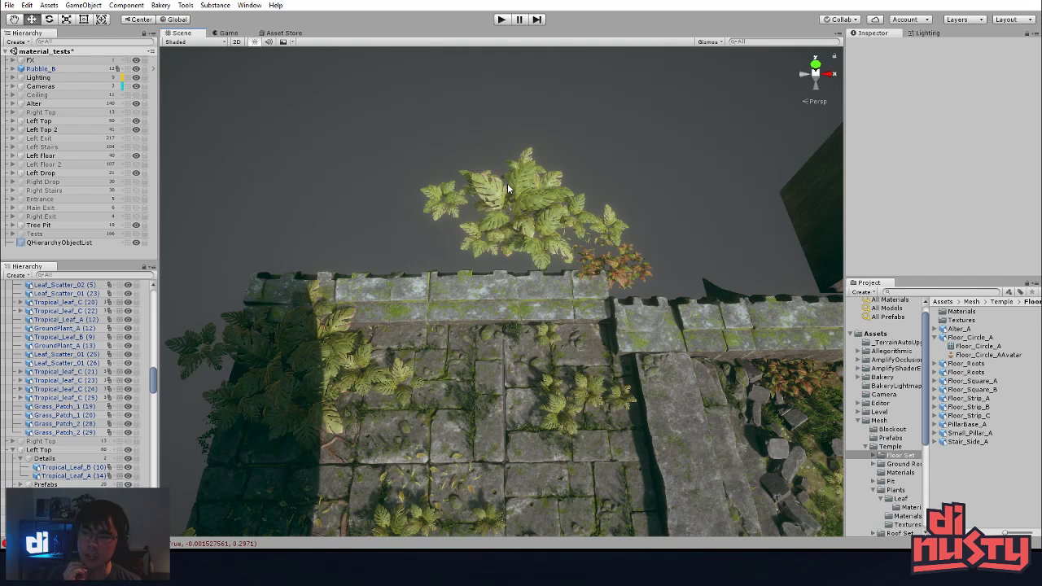
- Try moving Tropical_Leaf_B (9) onto the outer wall and rotating it, and undo the changes
left_click(559, 186)
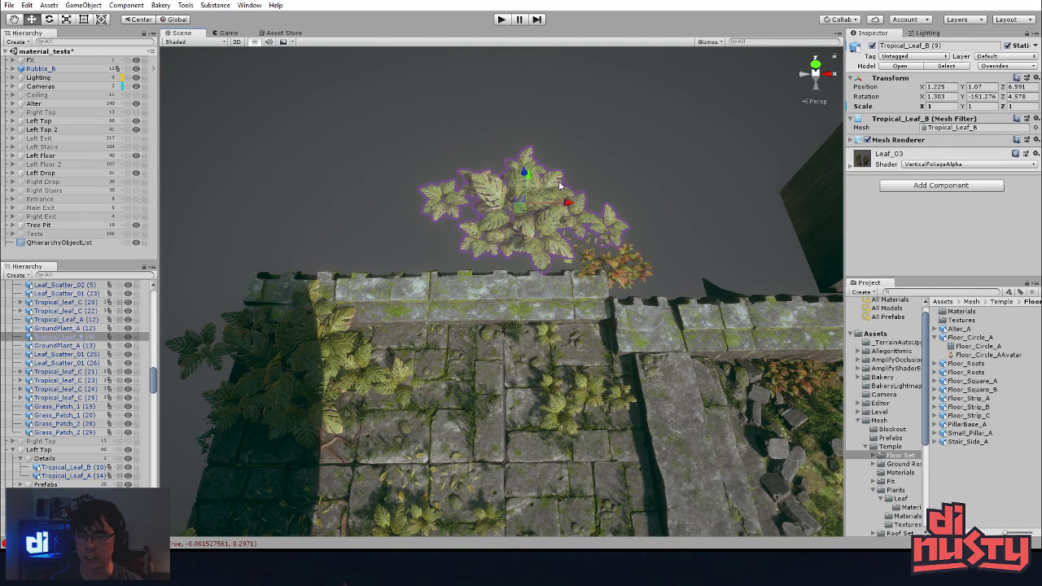
left_click_drag(619, 181, 469, 312, "alt")
key("e")
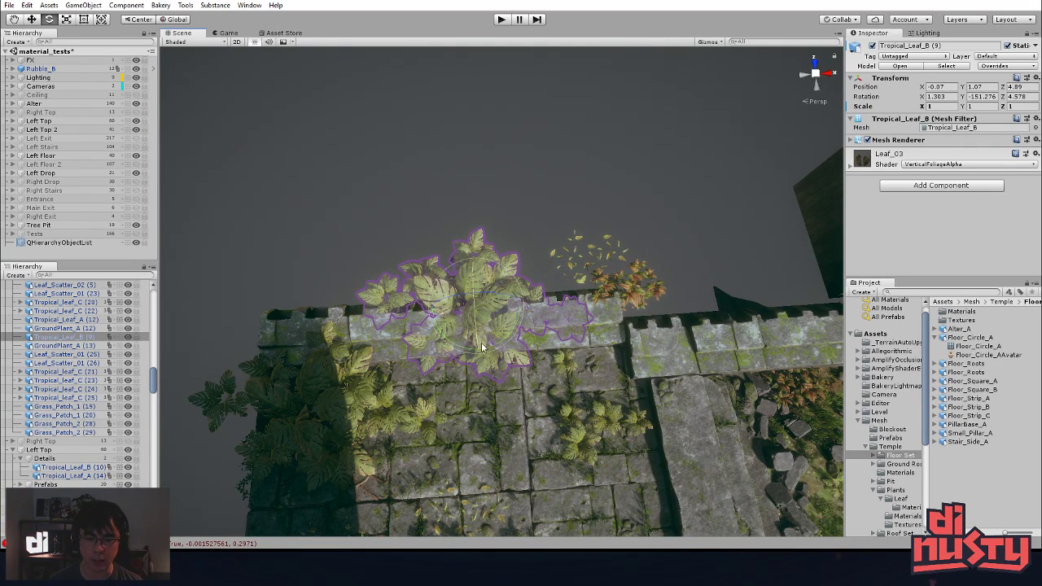
left_click_drag(491, 350, 510, 282)
key("w")
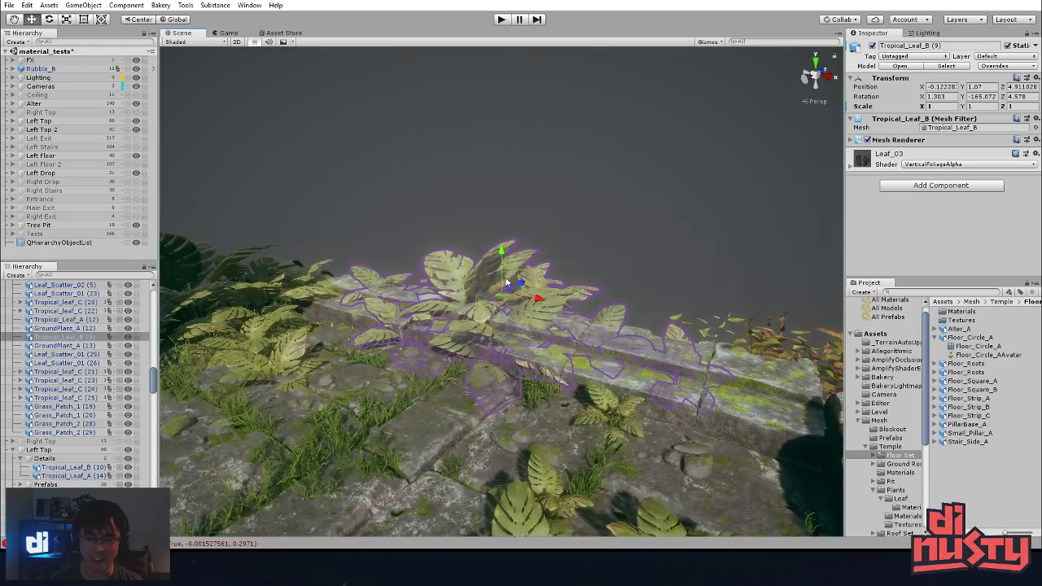
key("ctrl+z")
left_click(645, 165)
left_click(658, 214)
- Select the GroundPlant_A (13) plant beyond the outer wall and inspect it together with the adjoining trim
left_click_drag(548, 193, 569, 342)
middle_click_drag(570, 342, 546, 360)
left_click_drag(546, 361, 639, 316, "alt")
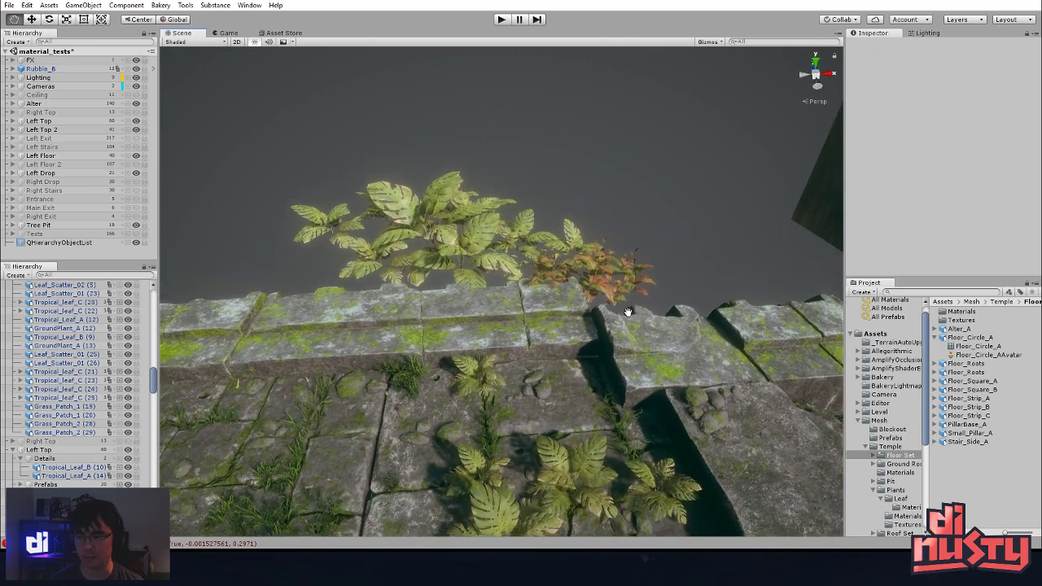
left_click(598, 249)
left_click_drag(652, 214, 671, 269, "alt")
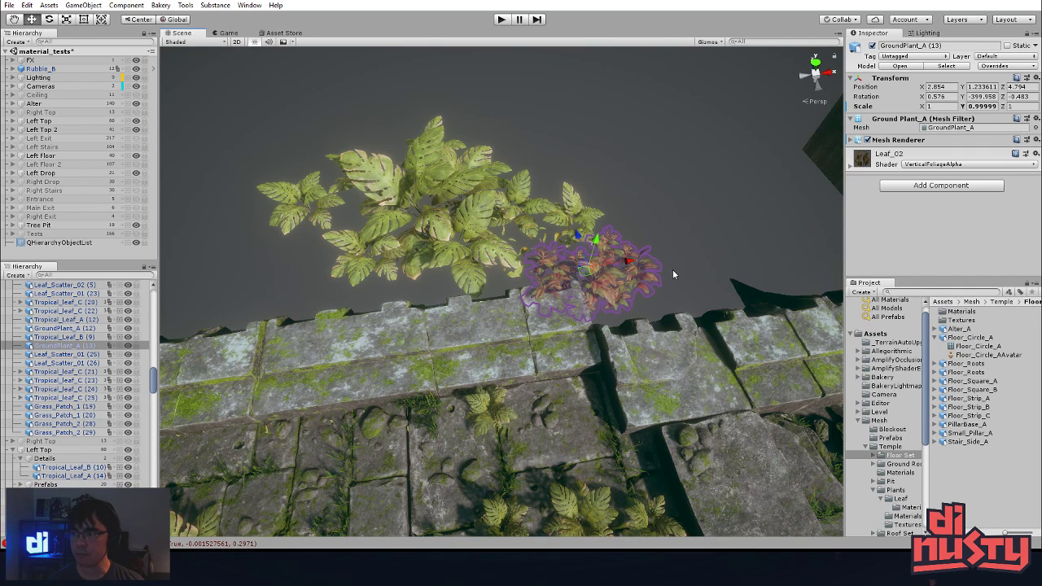
left_click(609, 200)
middle_click_drag(647, 188, 576, 146)
left_click_drag(521, 140, 515, 328, "alt")
- Select the Stairs_A (1) steps and the Roof_set_5m (14) edge below the circular pit to examine how they meet
left_click(516, 328)
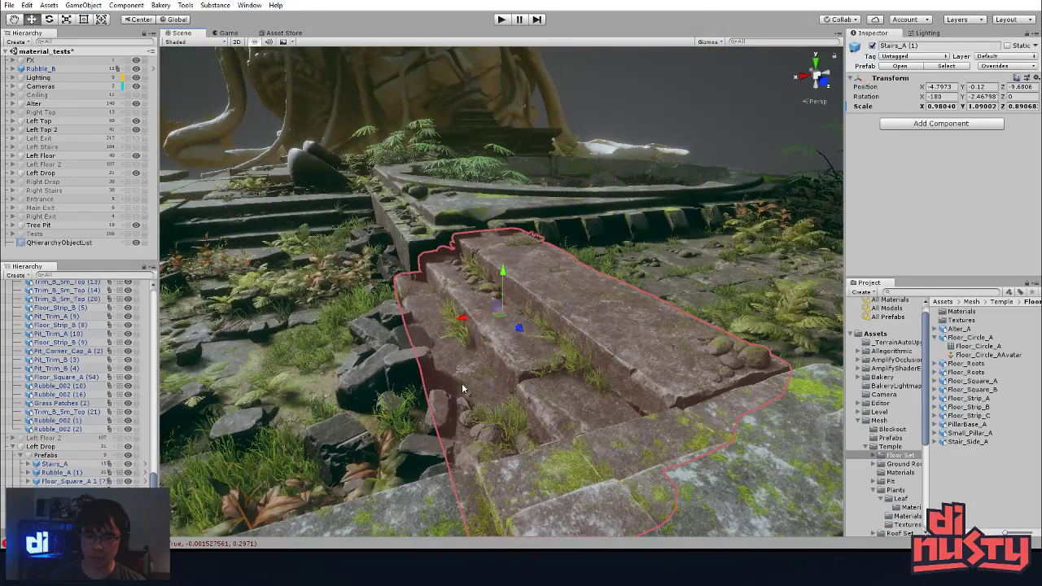
left_click_drag(488, 361, 466, 350, "alt")
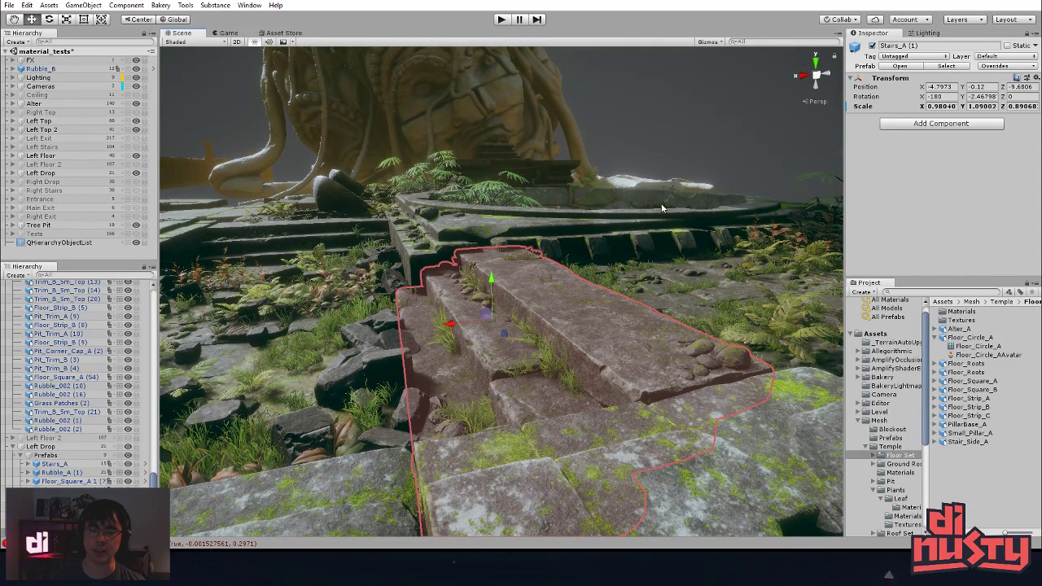
left_click_drag(471, 316, 611, 149, "alt")
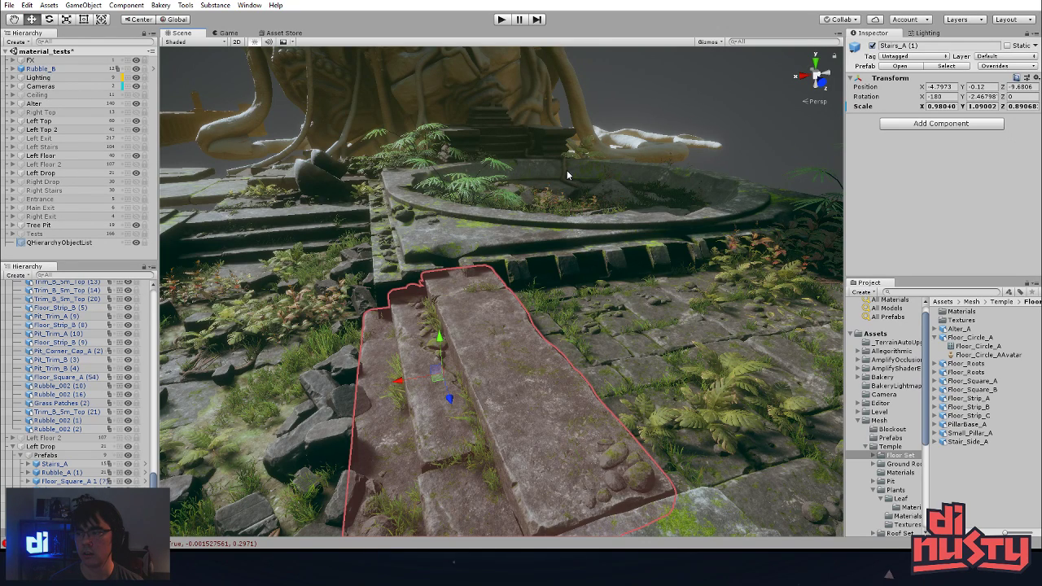
middle_click_drag(570, 270, 494, 295)
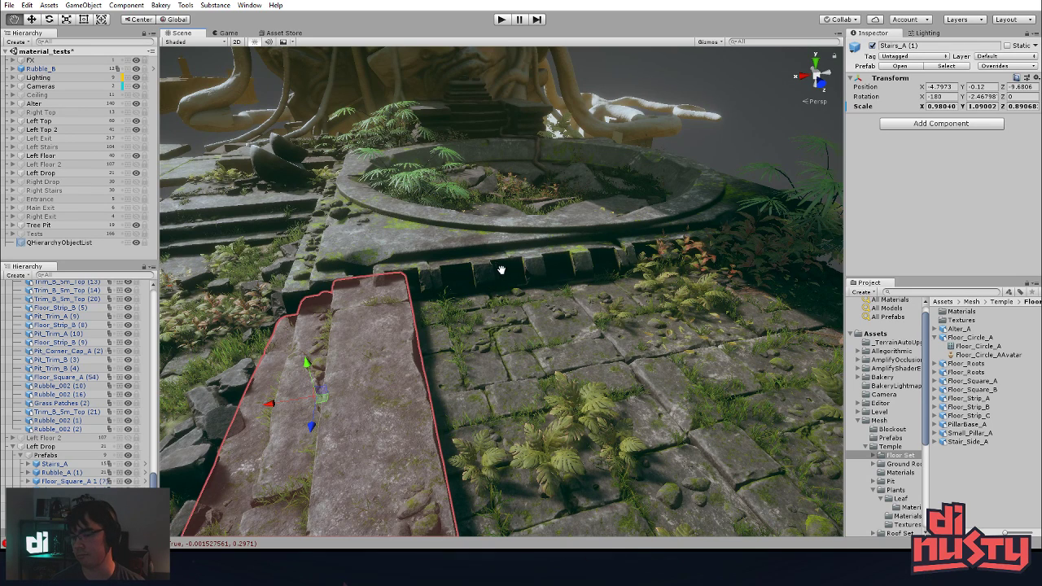
left_click(530, 278)
left_click(394, 248)
left_click(412, 279)
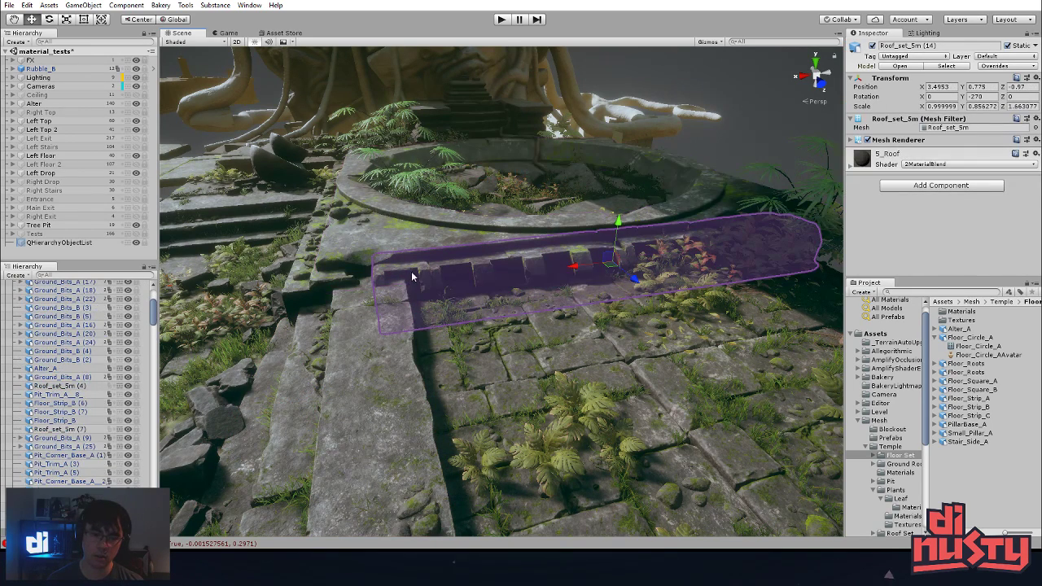
- Frame the Tropical_leaf_C (18) cluster in the circular pit and check the plants and stonework around it
left_click(493, 197)
left_click(493, 197)
key("f")
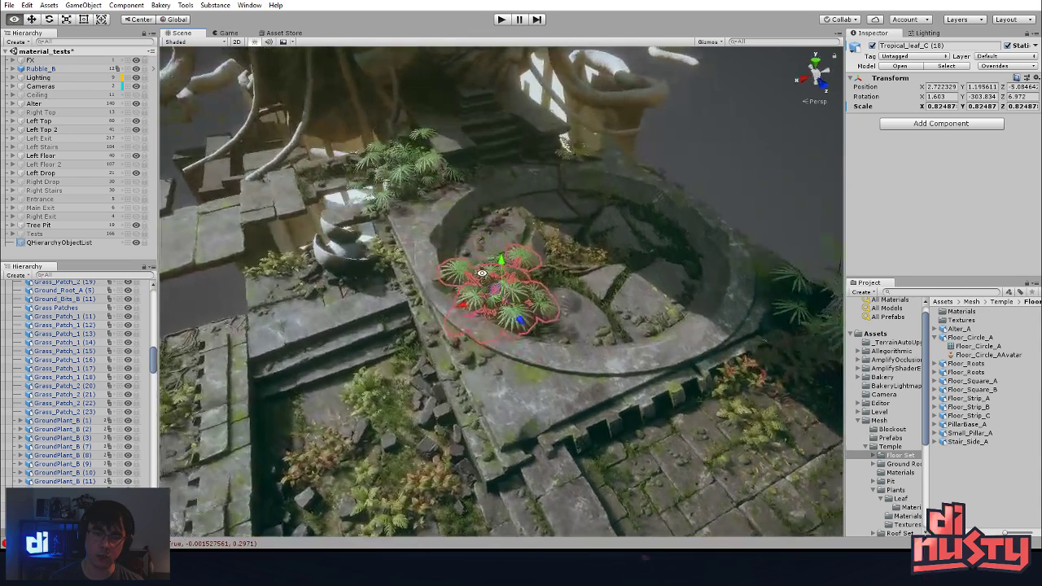
left_click(492, 218)
left_click(492, 218)
left_click(656, 153)
left_click(441, 169)
left_click(423, 175)
left_click(542, 153)
left_click(677, 164)
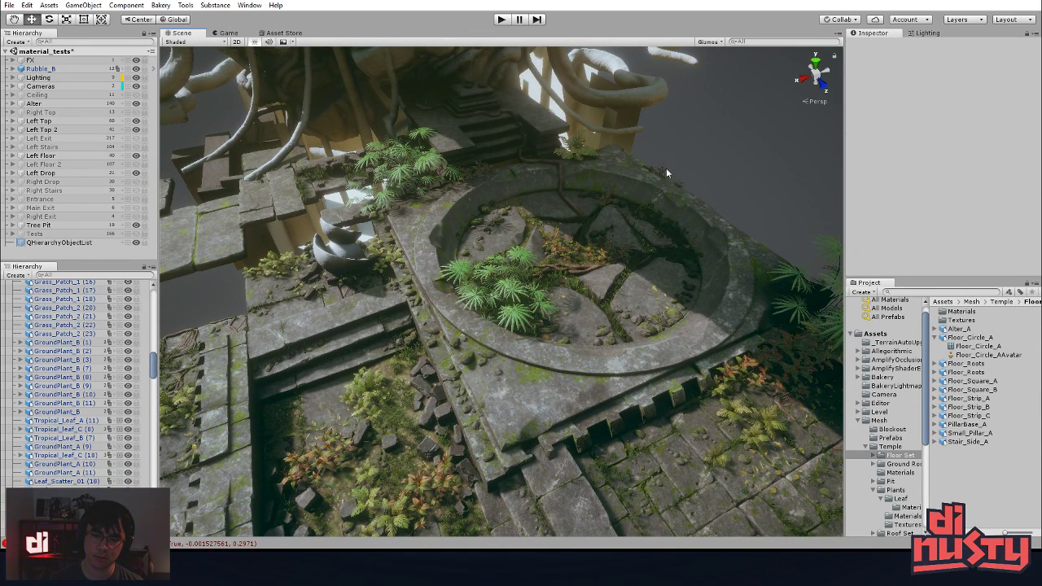
left_click(559, 252)
left_click(748, 140)
- Try moving the Tropical_Leaf_B (7) plant away from the floor's open end and undo the move
right_click_drag(724, 193, 454, 214)
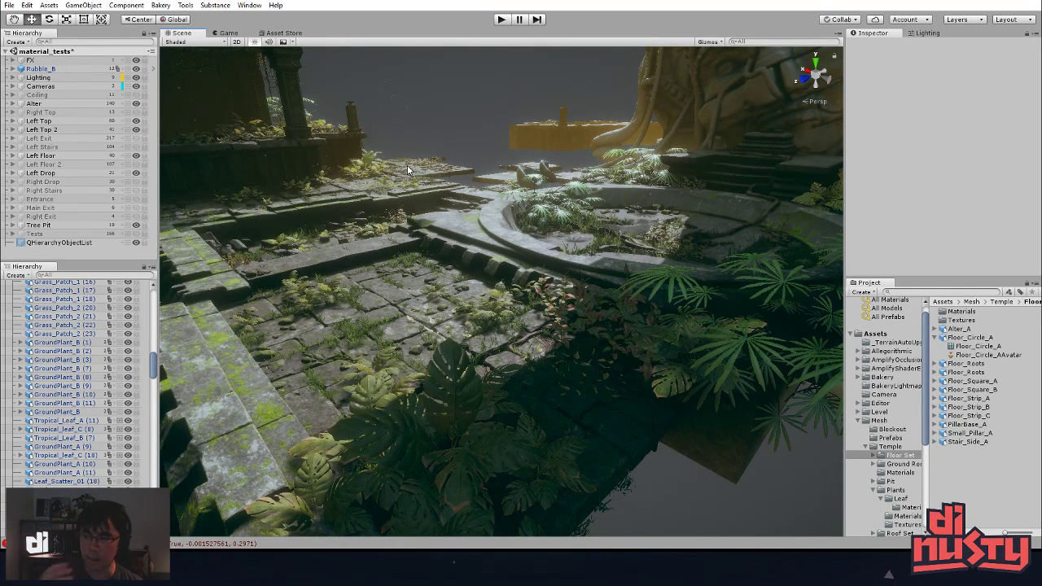
right_click_drag(419, 143, 486, 251)
middle_click_drag(486, 251, 487, 247)
right_click_drag(486, 247, 491, 314)
left_click(349, 187)
middle_click_drag(358, 227, 437, 243)
left_click(438, 311)
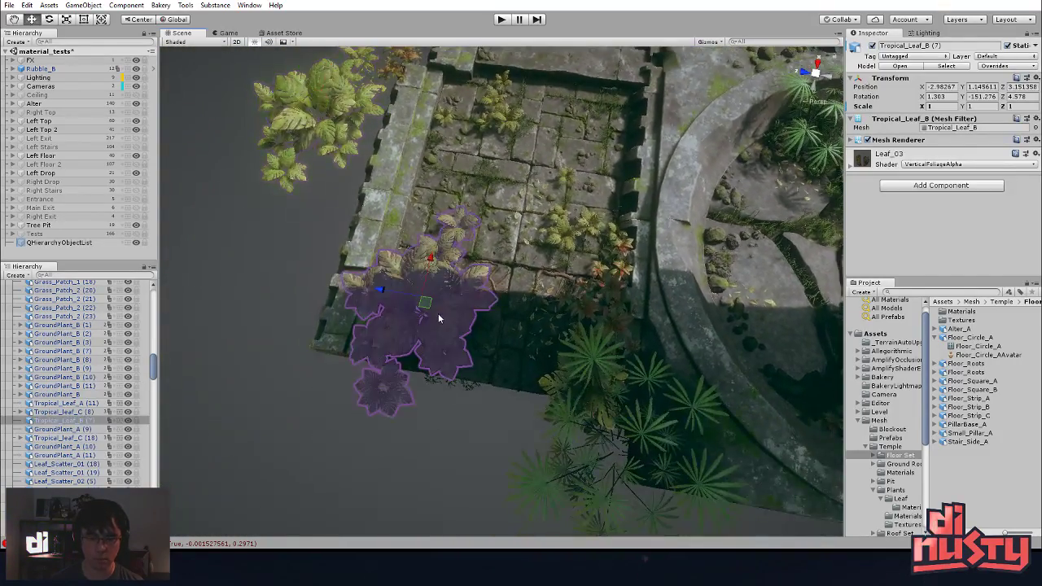
left_click_drag(429, 309, 455, 403)
key("ctrl+z")
left_click_drag(456, 450, 481, 424, "alt")
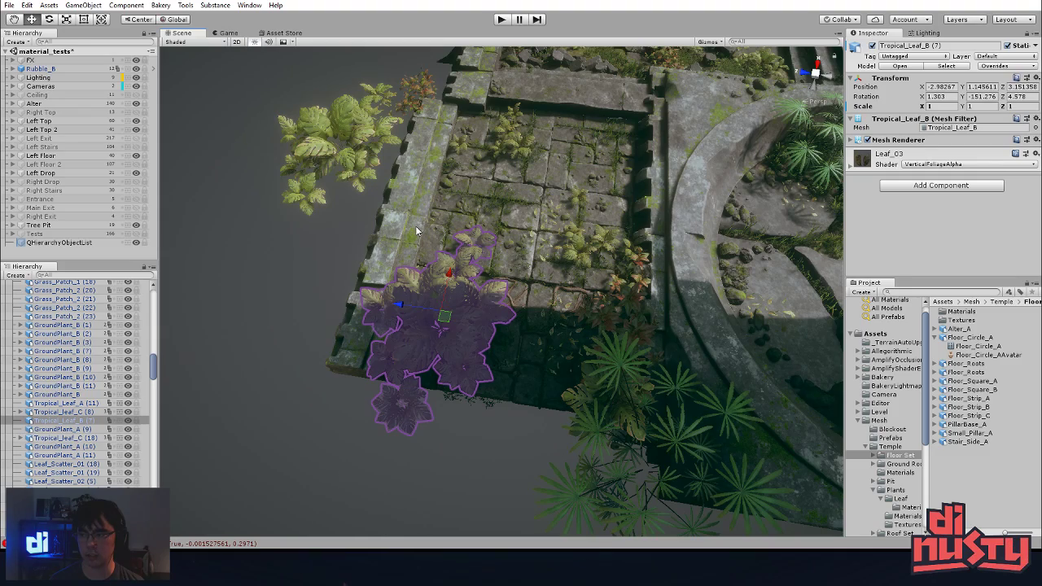
- Examine the dressed floor tiles up close and reselect the Tropical_Leaf_B (7) plant at their open end
left_click_drag(521, 350, 365, 239, "alt")
left_click(303, 238)
right_click_drag(568, 239, 847, 269, "alt")
left_click_drag(521, 245, 472, 245, "alt")
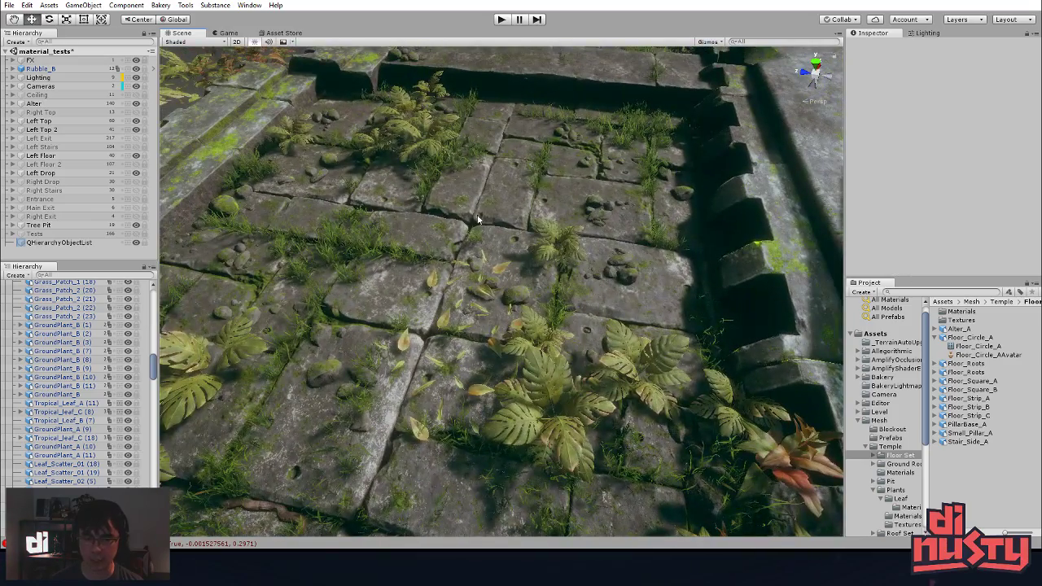
middle_click_drag(581, 326, 508, 379)
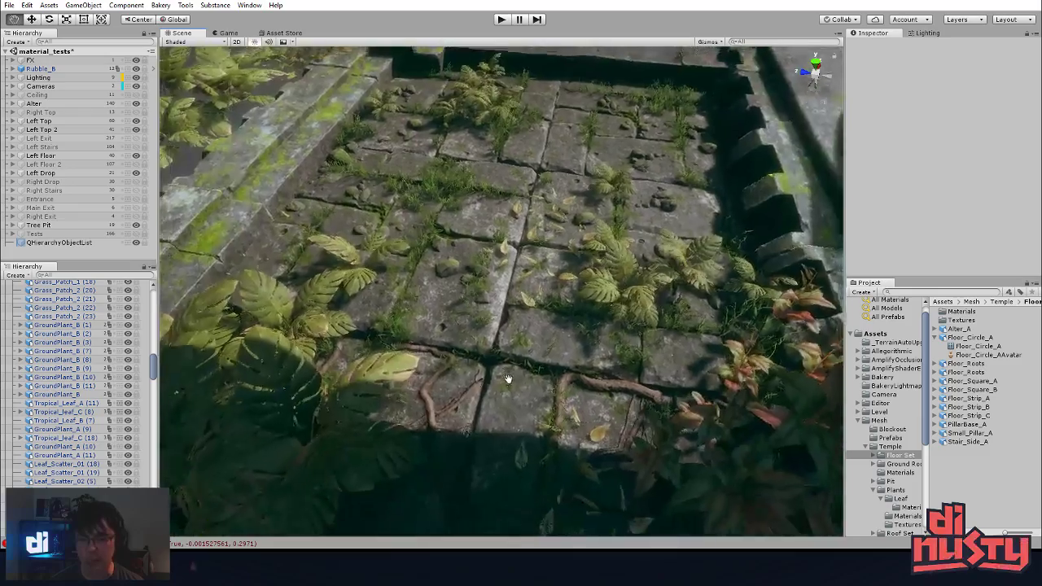
left_click_drag(507, 379, 537, 198, "alt")
mouse_move(508, 305)
middle_mouse_down()
mouse_move(542, 255)
mouse_move(493, 313)
middle_mouse_up()
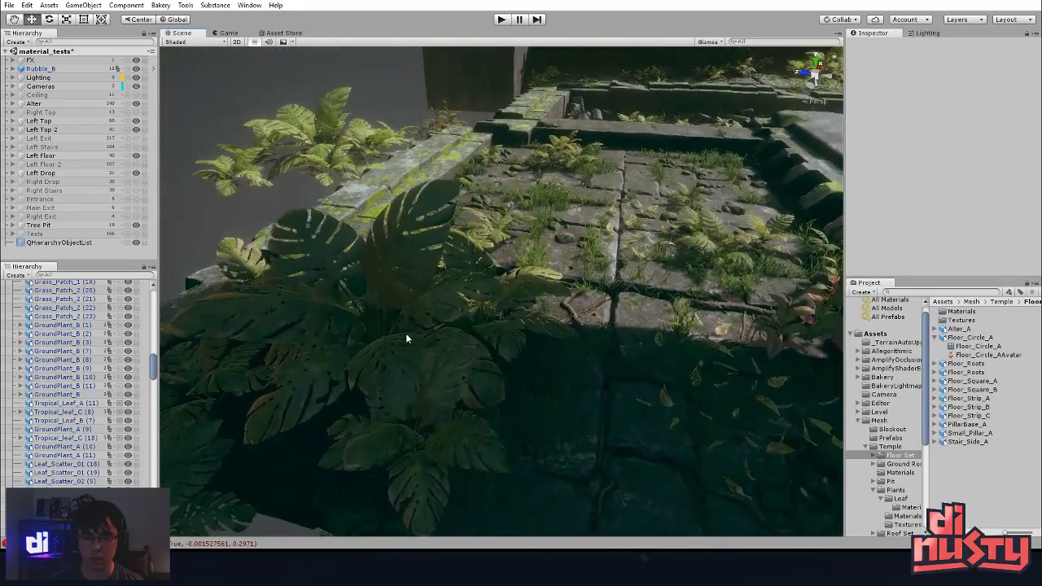
left_click(414, 337)
left_click_drag(414, 337, 563, 344, "alt")
middle_click_drag(562, 344, 537, 375)
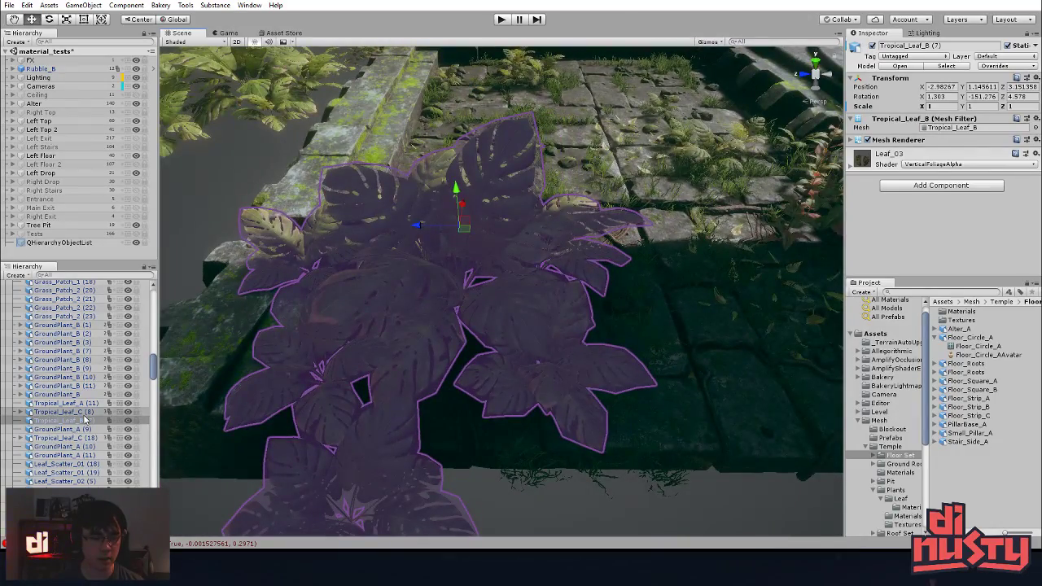
- Select the Rubble_A (3) debris and examine the sunken drop area around it
scroll(395, 302, "down", 4)
left_click_drag(395, 302, 634, 480, "alt")
middle_click_drag(633, 479, 558, 377)
left_click(502, 404)
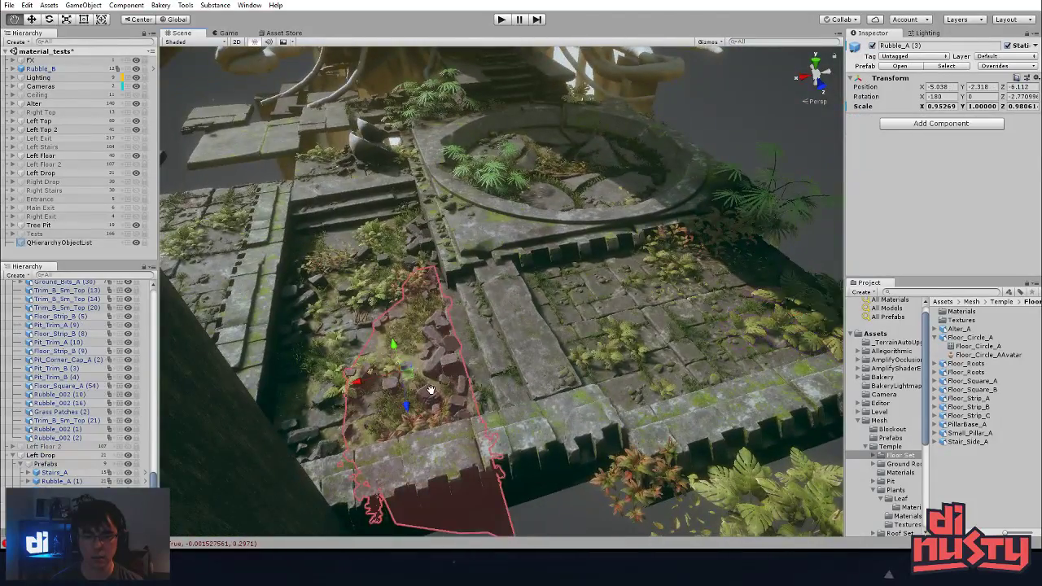
left_click_drag(502, 404, 465, 420, "alt")
left_click(455, 271)
left_click_drag(455, 270, 253, 285, "alt")
- Hide the Prefabs group under Left Drop to expose the old pieces left in the sunken area
left_click(45, 463)
left_click_drag(520, 313, 341, 318, "alt")
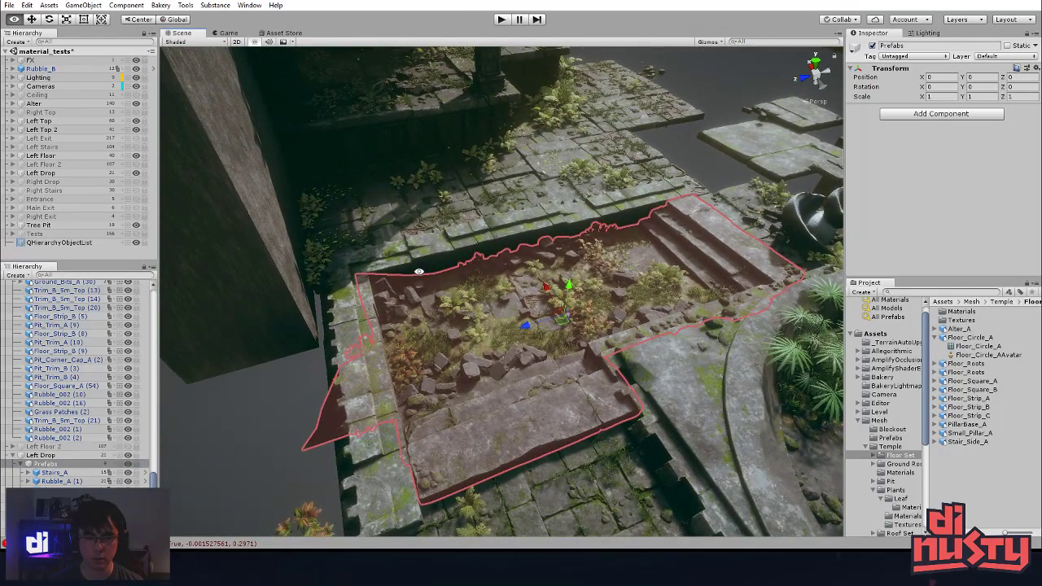
left_click(128, 464)
left_click(128, 465)
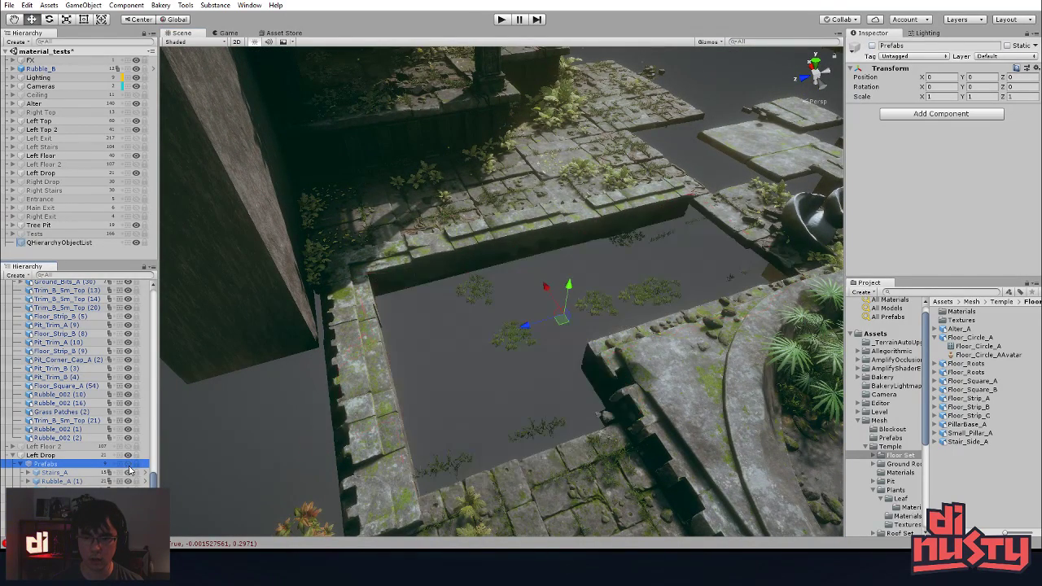
left_click(128, 467)
left_click(128, 467)
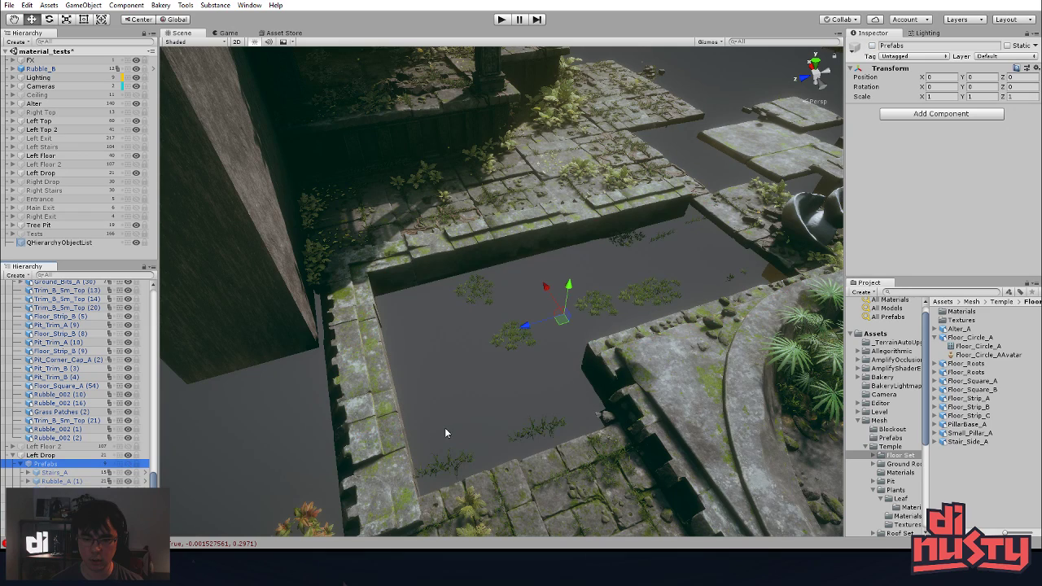
- Delete the leftover grass along the emptied drop's edge nearest the tiled floor
left_click(532, 434)
key("Delete")
left_click(439, 465)
key("Delete")
left_click(611, 424)
key("Delete")
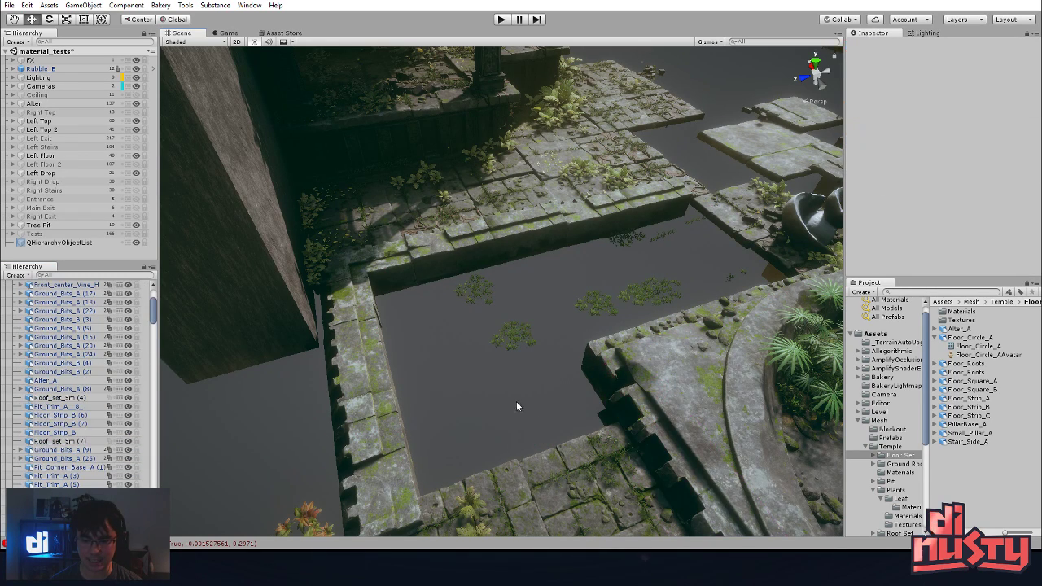
- Delete the leftover grass patches at the emptied drop's far corner beside the stair opening
left_click(716, 267)
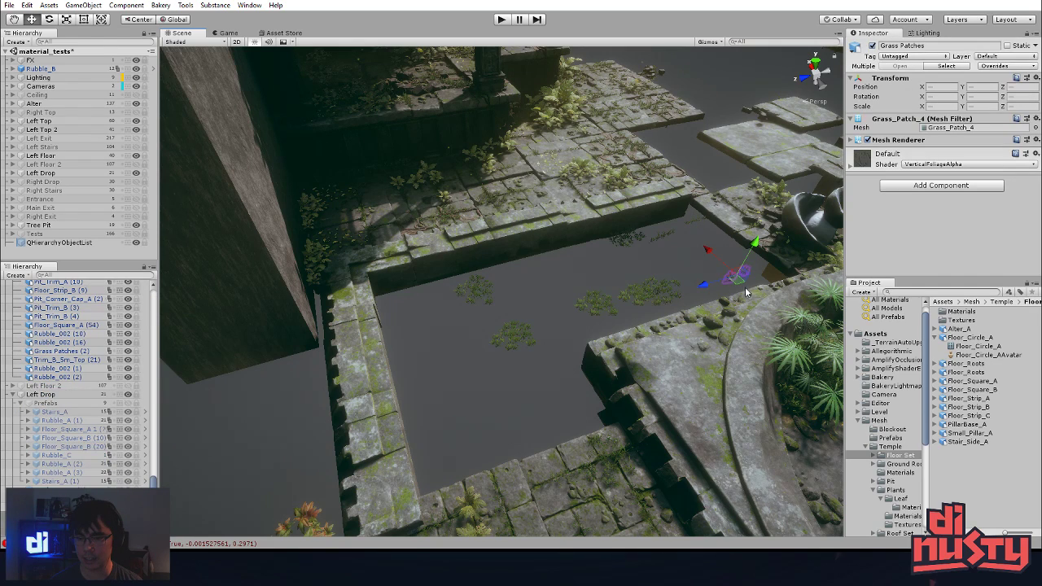
left_click(703, 259)
key("Delete")
left_click(721, 263)
key("Delete")
left_click_drag(658, 248, 700, 213)
key("Delete")
- Check the Grass Patches still floating in the middle of the drop and locate Left Drop's Prefabs group again
left_click(639, 301)
left_click(594, 320)
left_click(509, 332)
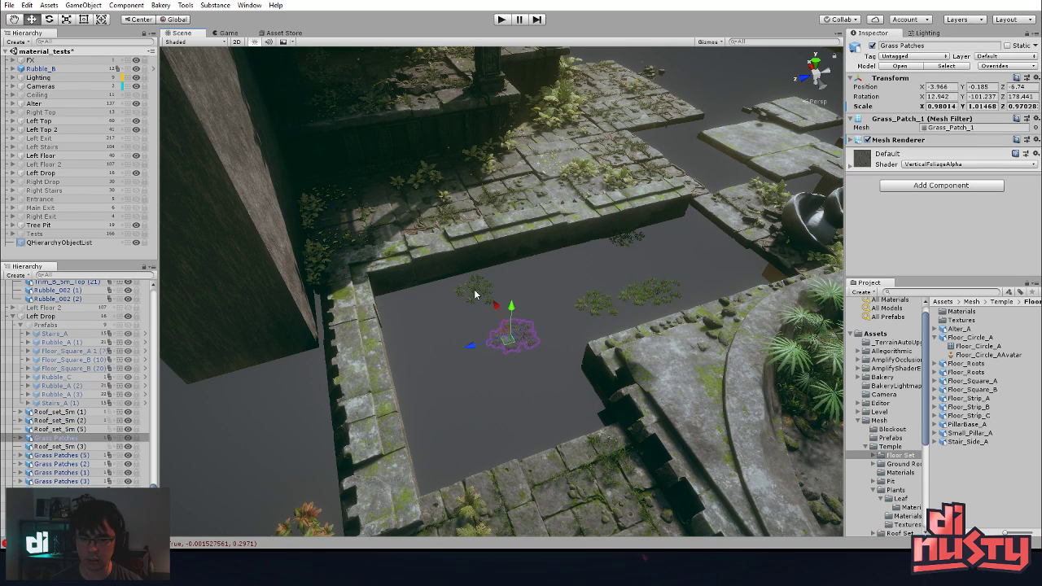
left_click(546, 315)
scroll(73, 406, "up", 4)
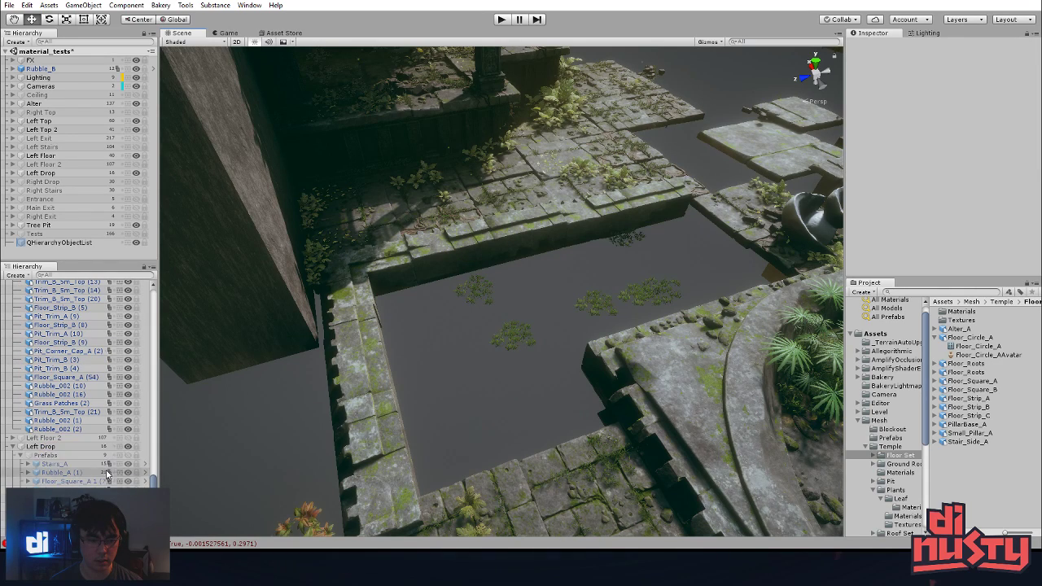
- Make the Prefabs group under Left Drop visible and select a grass patch in the sunken pit
left_click(128, 455)
left_click(507, 345)
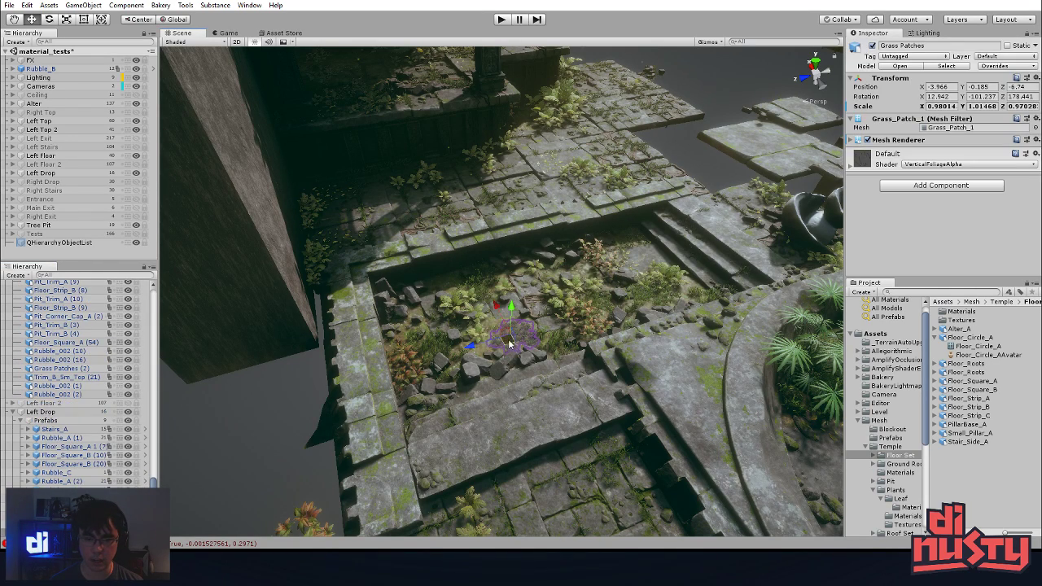
left_click_drag(476, 346, 536, 291, "alt")
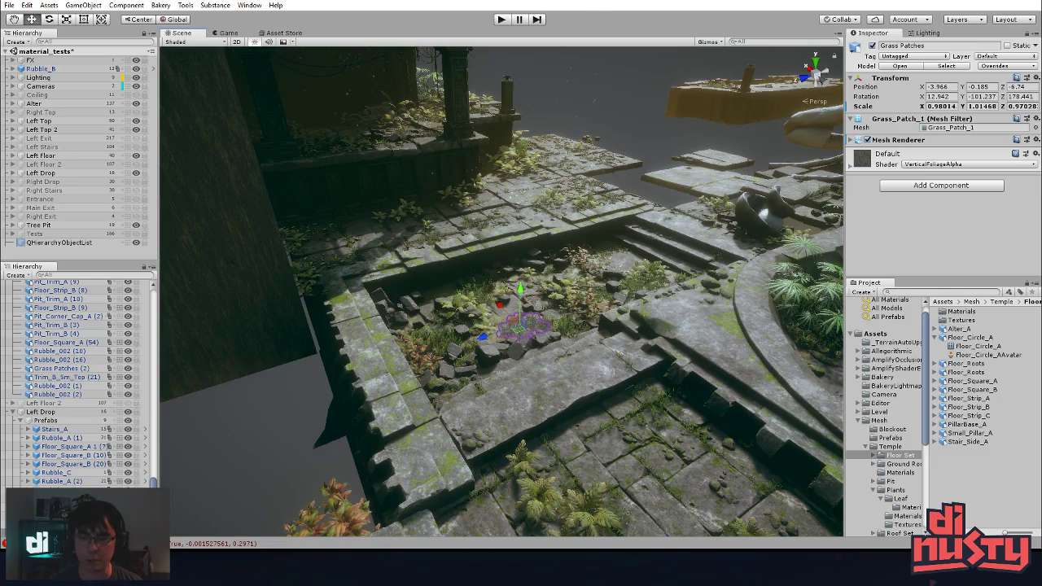
- Select the Stairs_A (1) piece beside the pit and examine where it meets the circular floor from above and close up
left_click(617, 110)
right_click_drag(624, 126, 712, 326)
left_click(579, 290)
left_click_drag(713, 326, 623, 400, "alt")
middle_click_drag(624, 399, 513, 432)
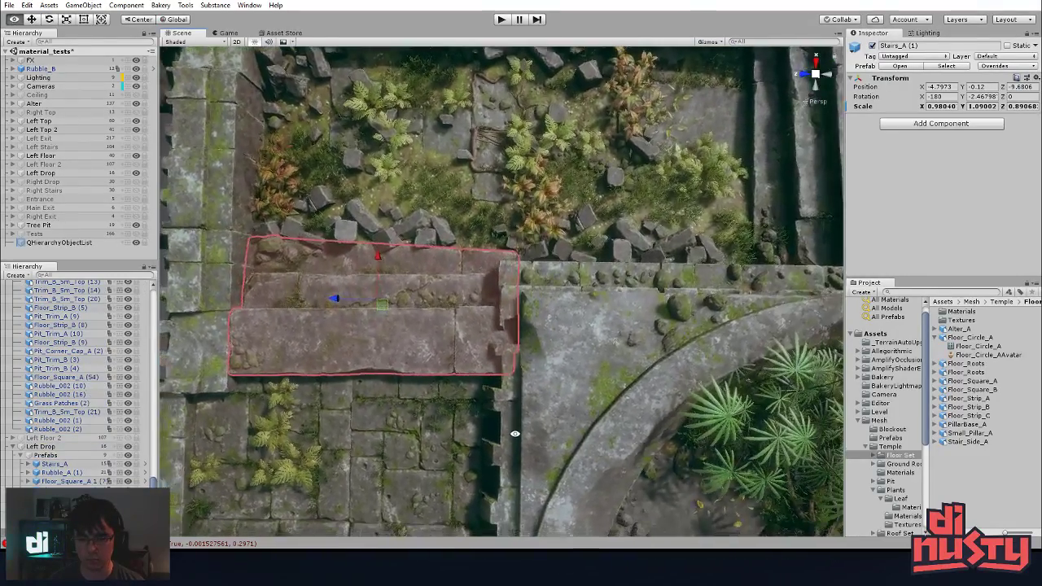
left_click_drag(513, 432, 536, 405, "alt")
middle_click_drag(536, 405, 482, 374)
left_click_drag(482, 375, 516, 306, "alt")
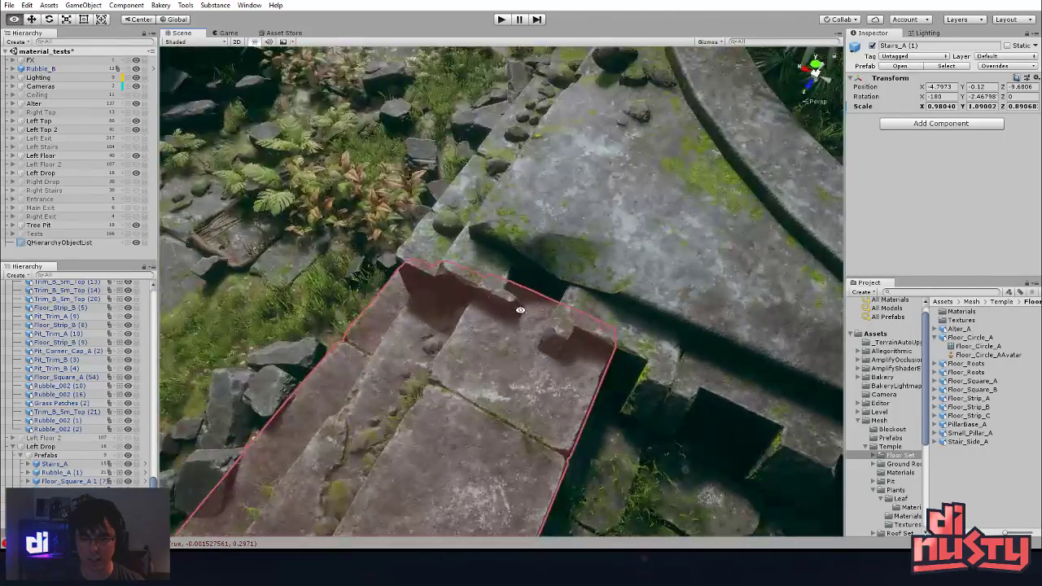
right_click_drag(516, 307, 556, 303, "alt")
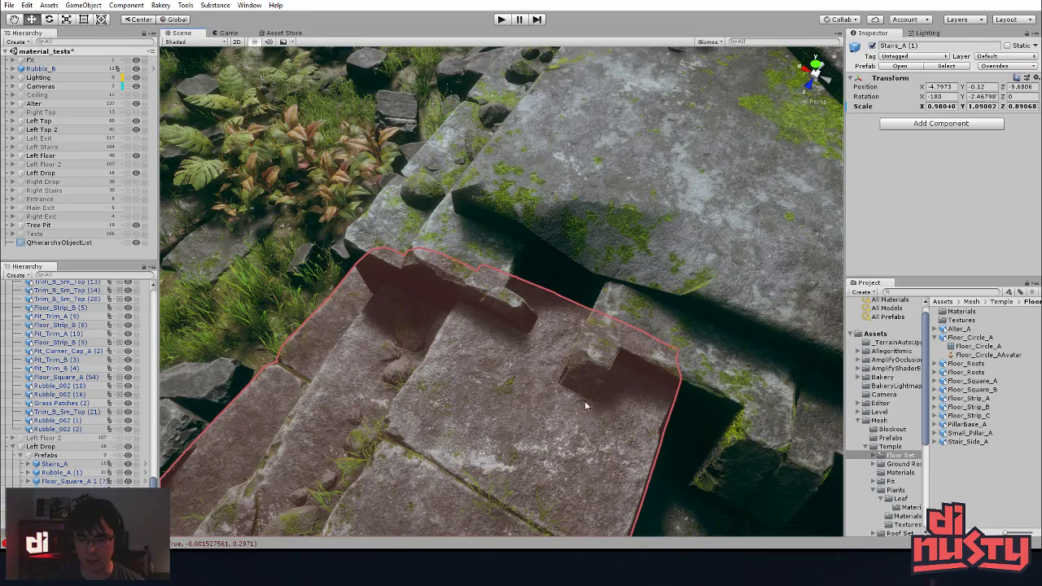
middle_click_drag(572, 406, 476, 352)
left_click_drag(477, 352, 639, 267, "alt")
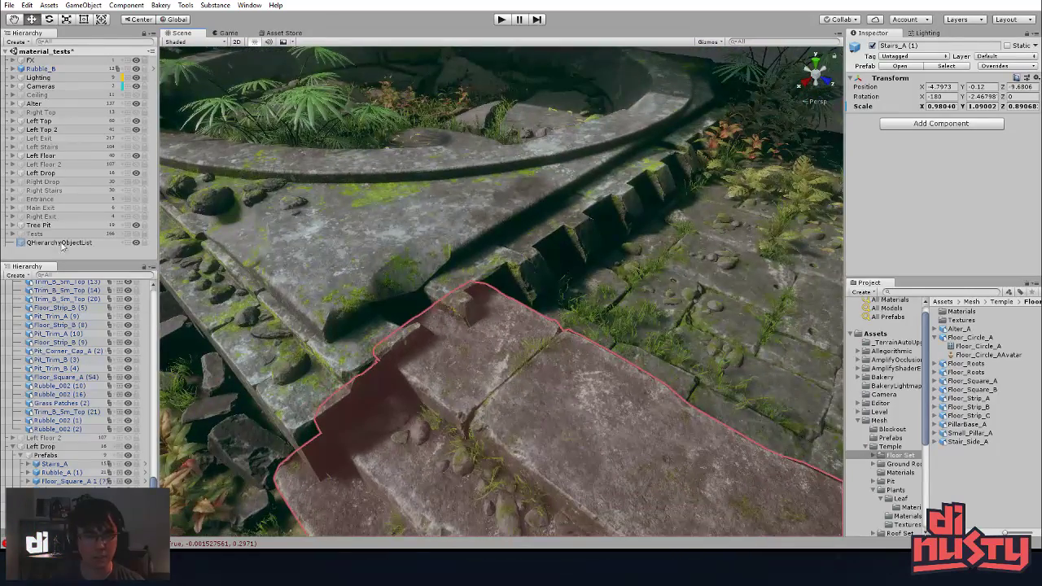
- Expand the Alter group and make its Tropical_Leaf_B (8) foliage visible
left_click(12, 103)
left_click(127, 112)
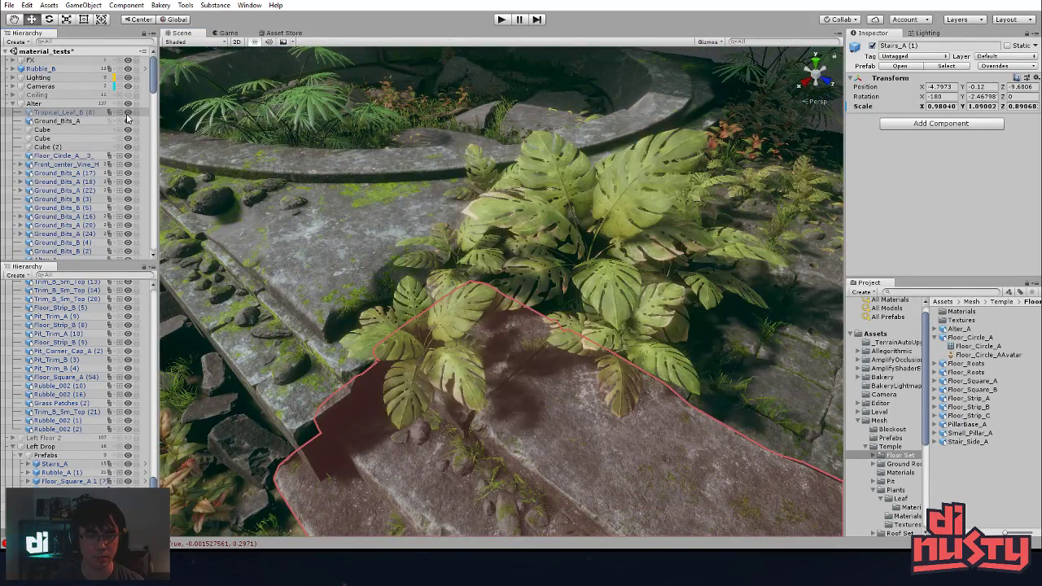
left_click_drag(456, 217, 480, 358, "alt")
- Select the ground plants and the palm foliage at the planter's outer corner and try to move them together
left_click(521, 383)
left_click(439, 282)
left_click(383, 257, "shift")
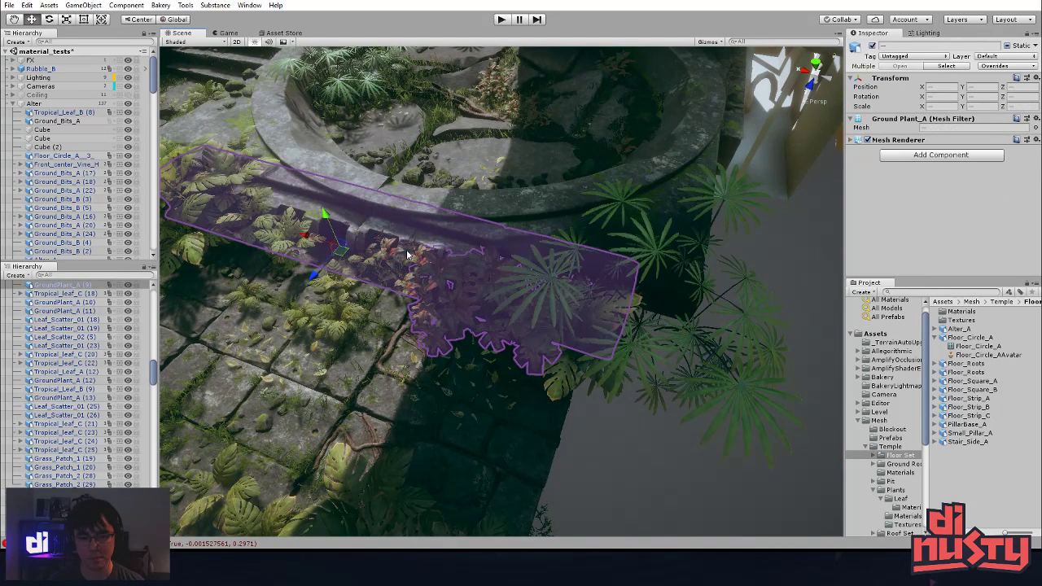
left_click(389, 262)
left_click(451, 298, "shift")
left_click(562, 291, "shift")
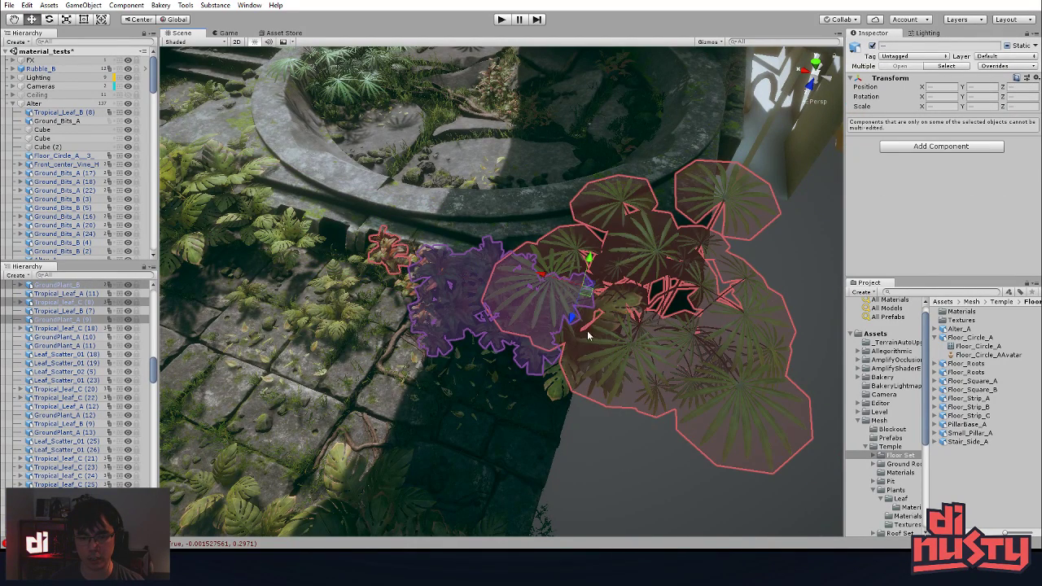
left_click_drag(589, 297, 859, 216)
key("ctrl+z")
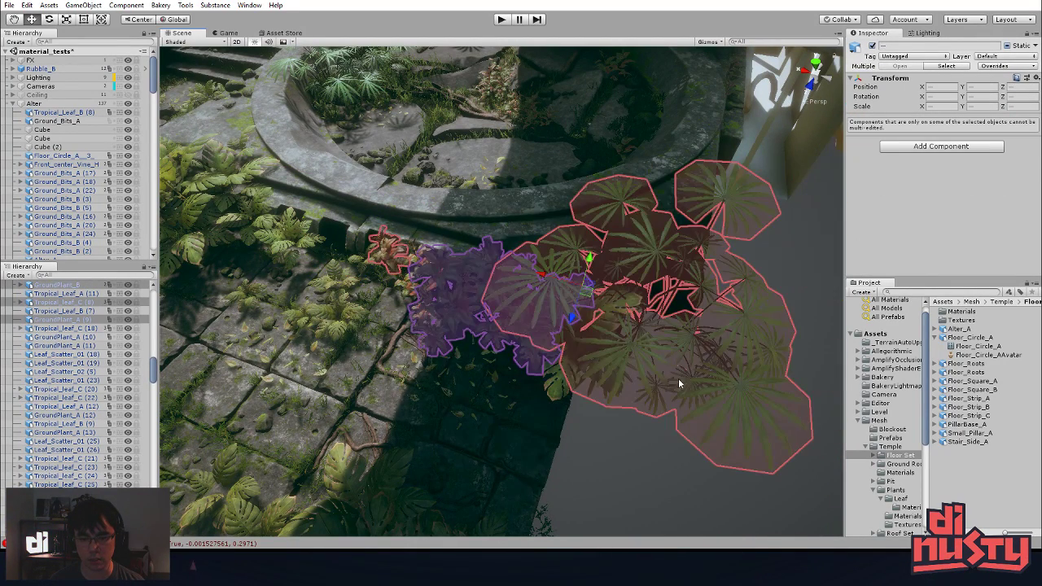
left_click(569, 390)
left_click(579, 409)
left_click(688, 433)
mouse_move(688, 434)
left_mouse_down("alt")
mouse_move(634, 366)
mouse_move(634, 316)
mouse_move(592, 242)
mouse_move(675, 414)
mouse_move(675, 439)
left_mouse_up("alt")
key("ctrl+z")
left_click(587, 302, "shift")
left_click(427, 304, "shift")
left_click(389, 319, "shift")
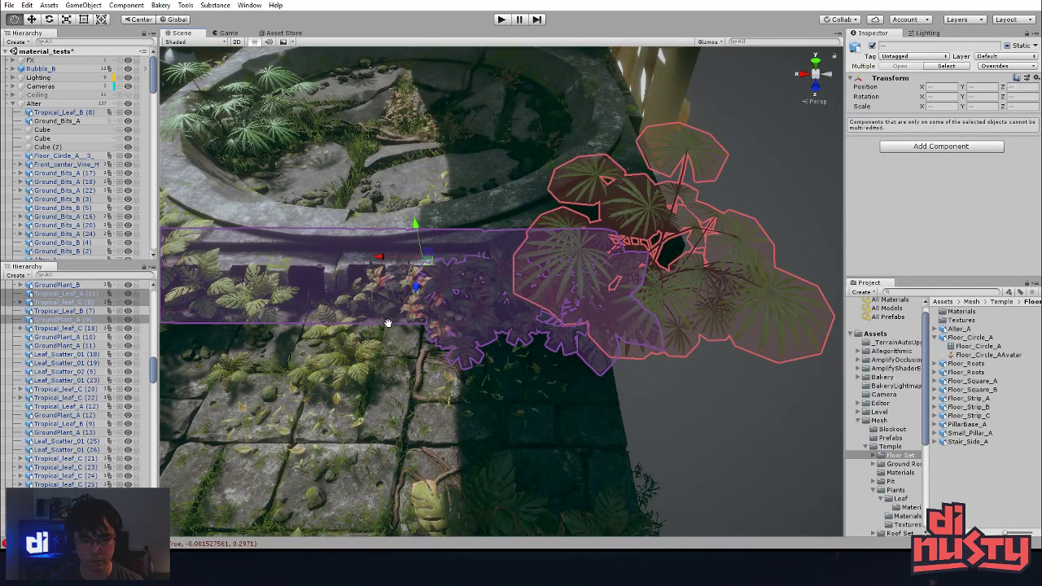
left_click(376, 284)
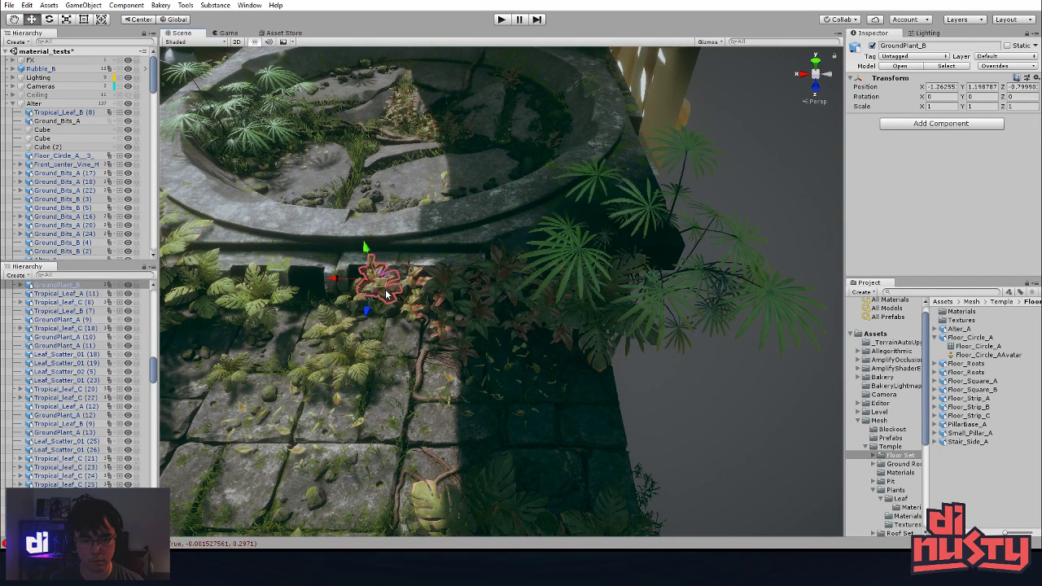
left_click(353, 300)
left_click(367, 353)
left_click(451, 400)
left_click(372, 406)
- Select the three red GroundPlant_B clumps along the planter's edge together with the neighbouring GroundPlant_A (9)
left_click(377, 273)
left_click(424, 290)
left_click(397, 305)
left_click(377, 287, "shift")
left_click_drag(377, 289, 477, 293, "alt")
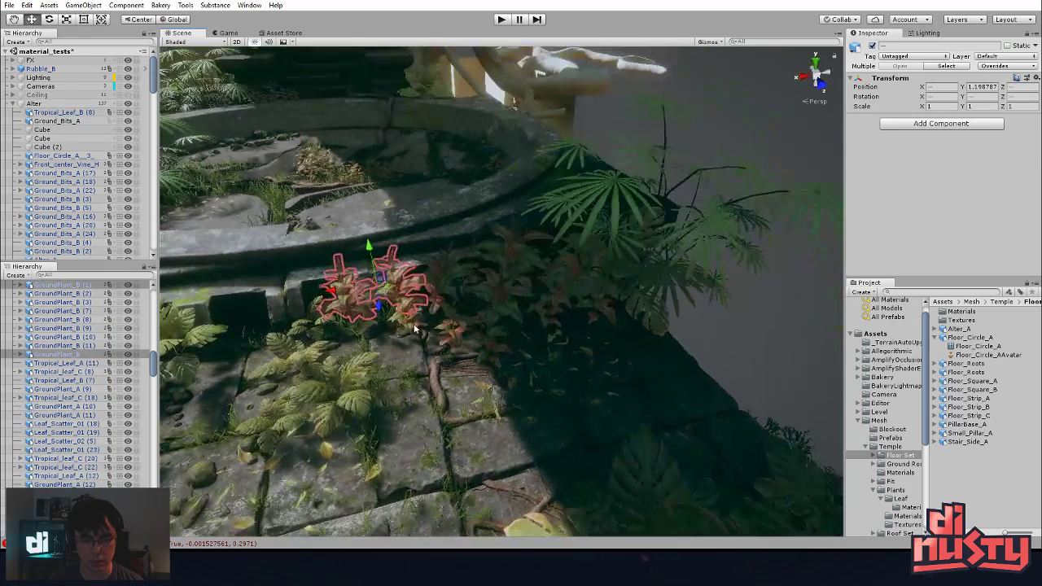
left_click(413, 329, "shift")
left_click(461, 347, "shift")
left_click_drag(464, 350, 584, 346, "alt")
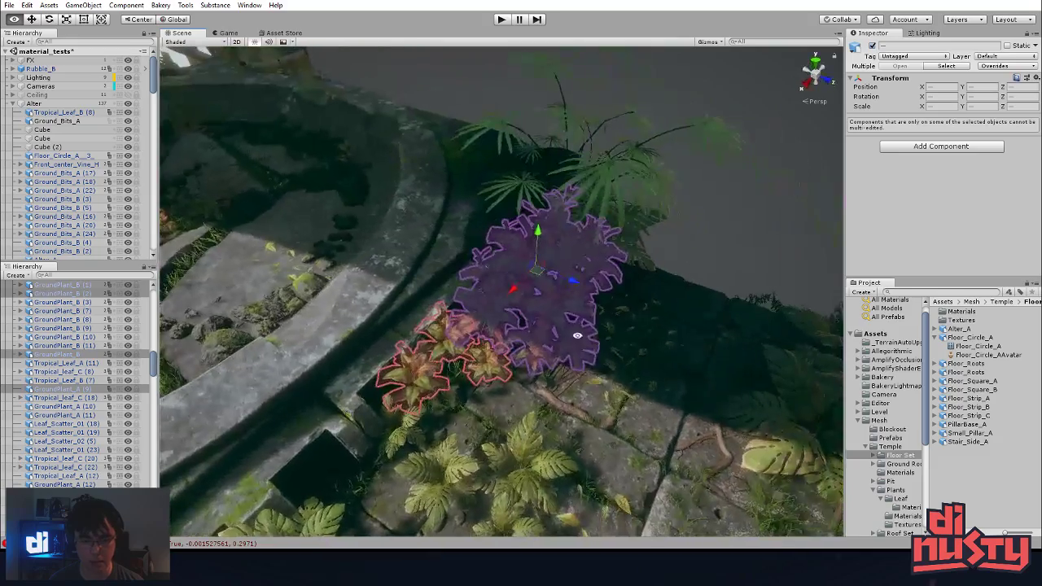
- Add the overhanging tropical leaves to the selection and move all the selected plants to the start of the Alter group
key("h")
key("ctrl+z")
left_click_drag(651, 260, 643, 370, "alt")
left_click(619, 223, "shift")
scroll(87, 337, "up", 5)
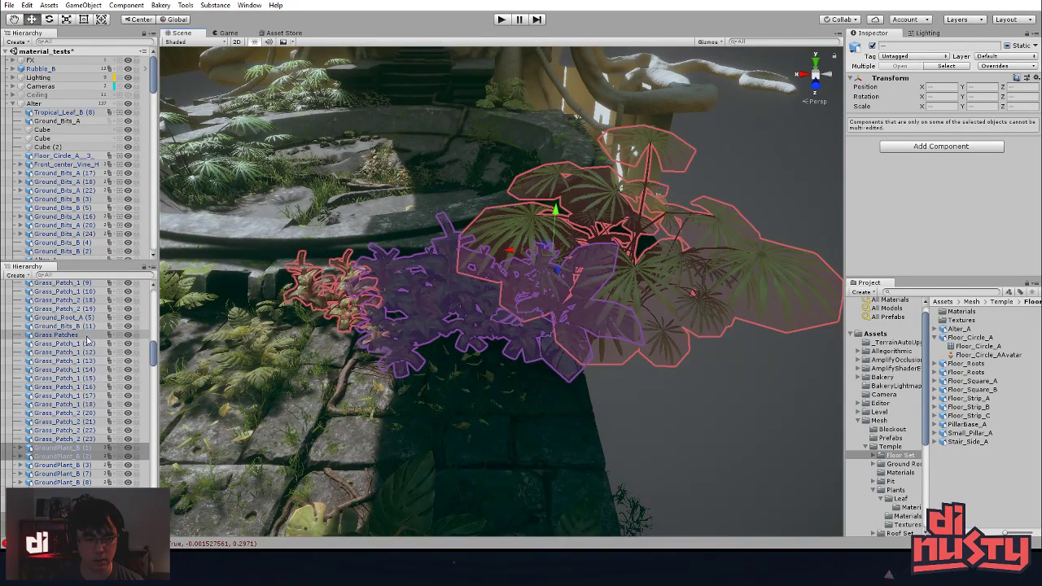
left_click_drag(76, 457, 81, 113)
- Create an empty object and place it first inside the Alter group
left_click(73, 172, "shift")
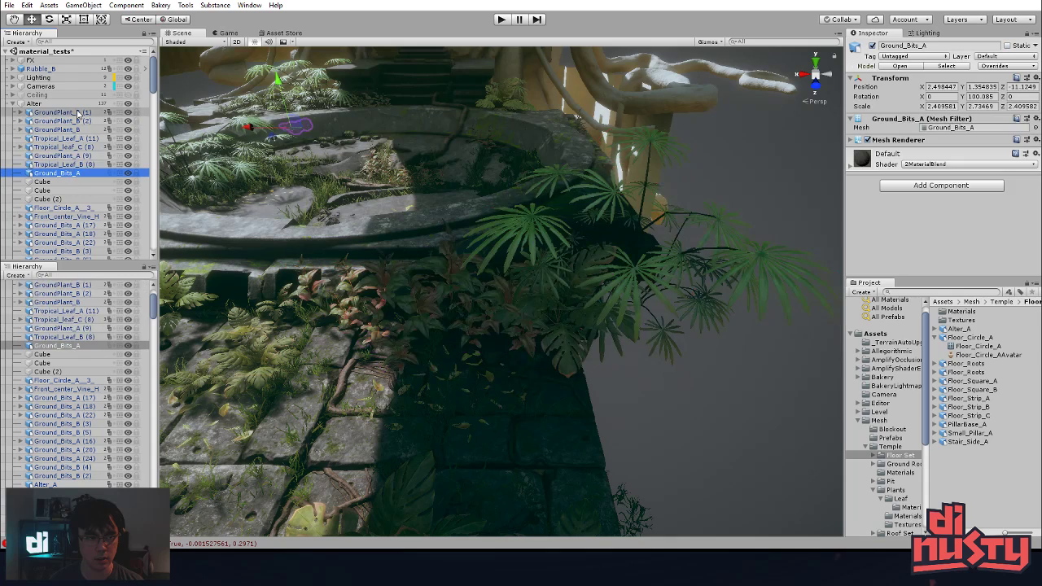
right_click(48, 103)
left_click(44, 109)
left_click(45, 119)
left_click(53, 112)
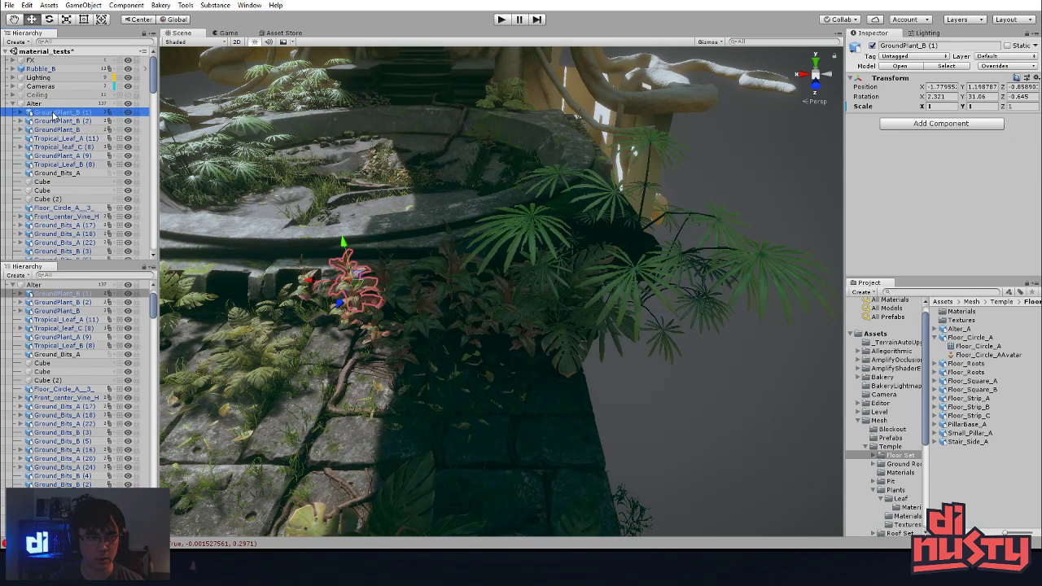
right_click(51, 182)
left_click(122, 261)
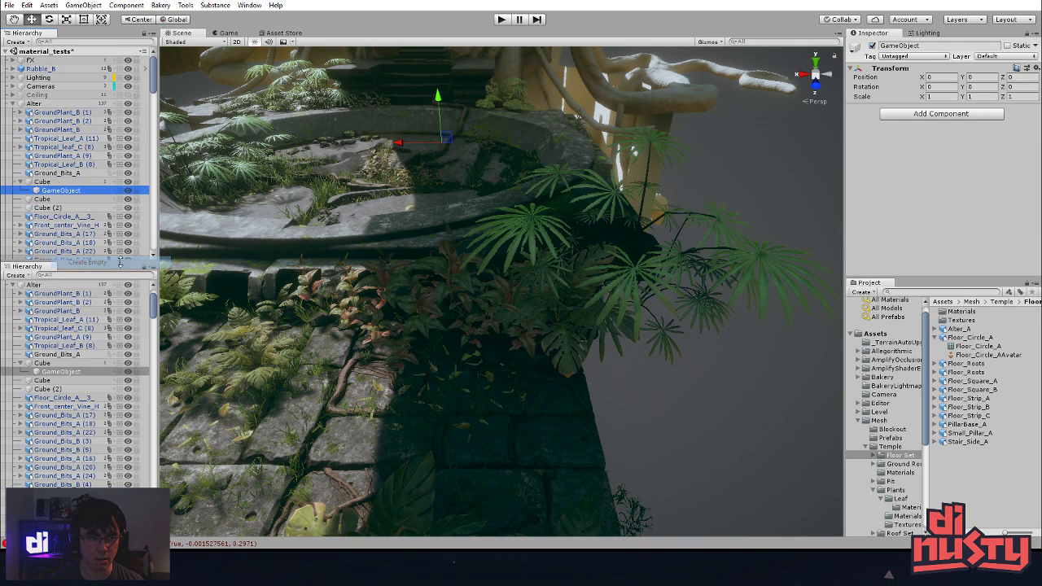
left_click_drag(65, 189, 57, 113)
- Try to parent the corner plants and Ground_Bits_A to the new empty object, then undo the parenting
left_click(57, 121)
left_click(69, 182, "shift")
left_click(45, 113)
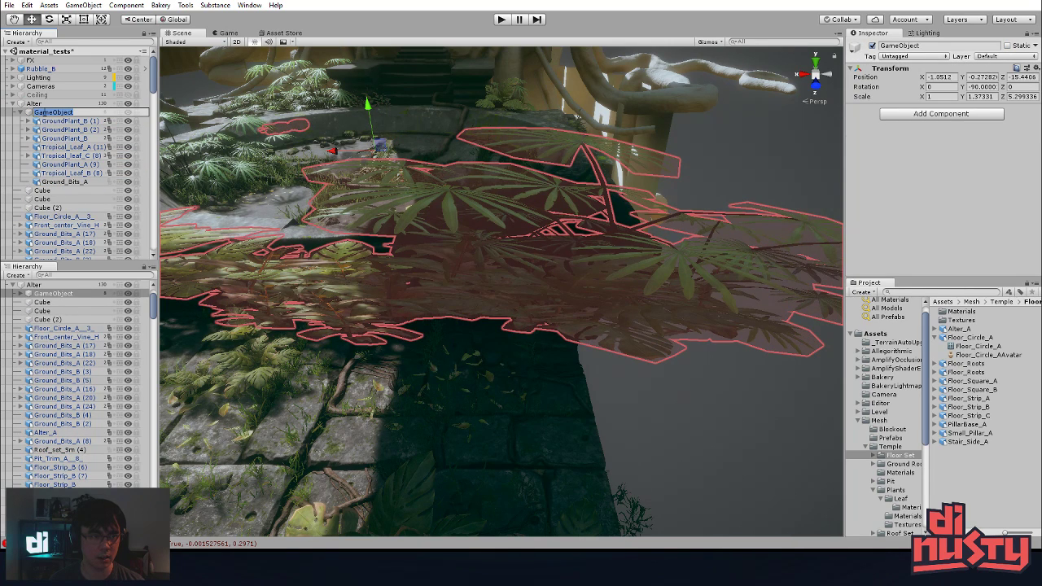
left_click_drag(306, 157, 277, 142, "alt")
key("ctrl+z")
key("ctrl+z")
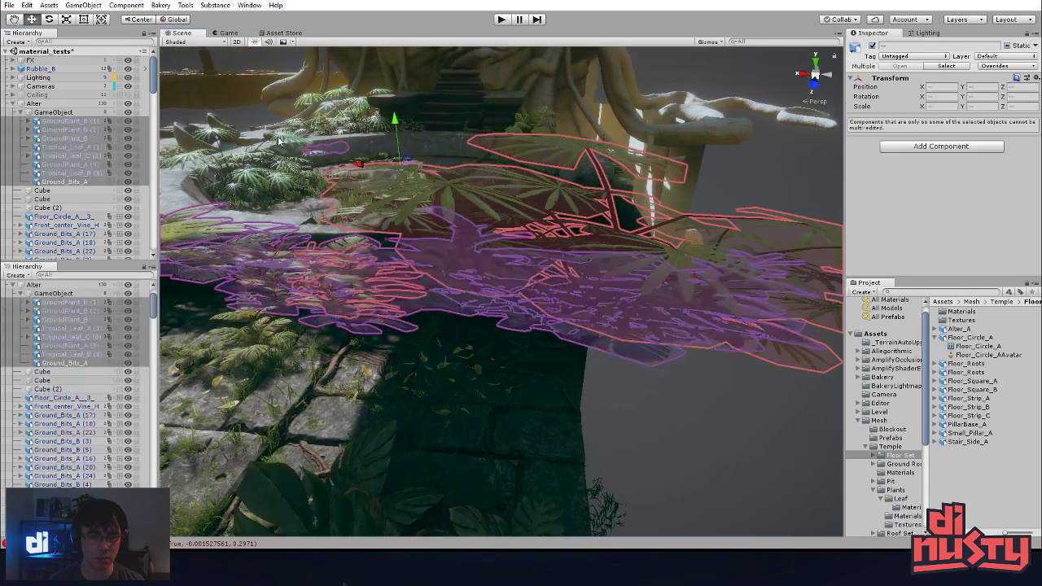
- Reset the empty object's rotation to 0 and its scale to 1 on all axes
left_click(51, 112)
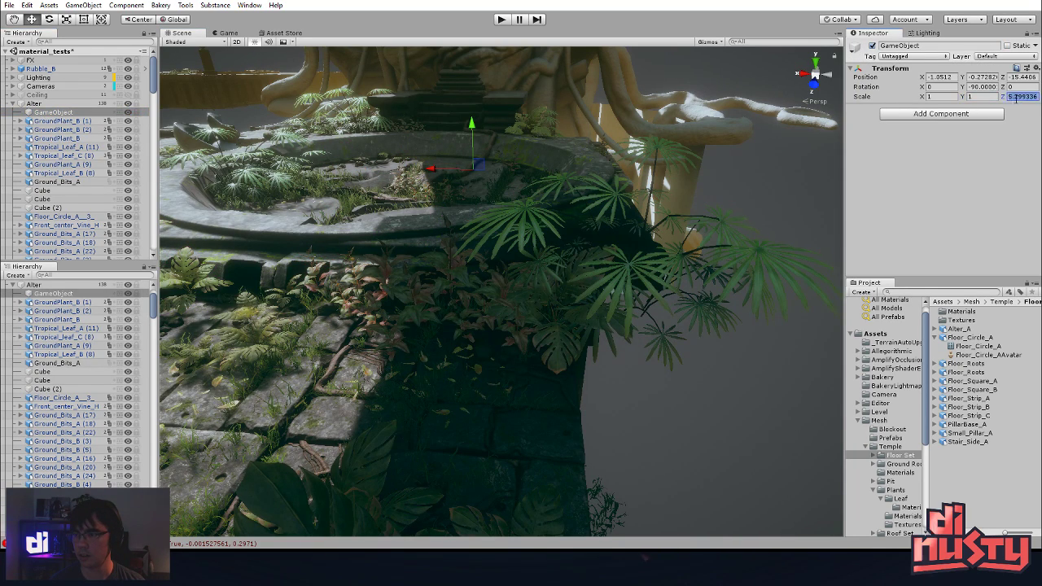
left_click(747, 242)
left_click(543, 266)
left_click(58, 115)
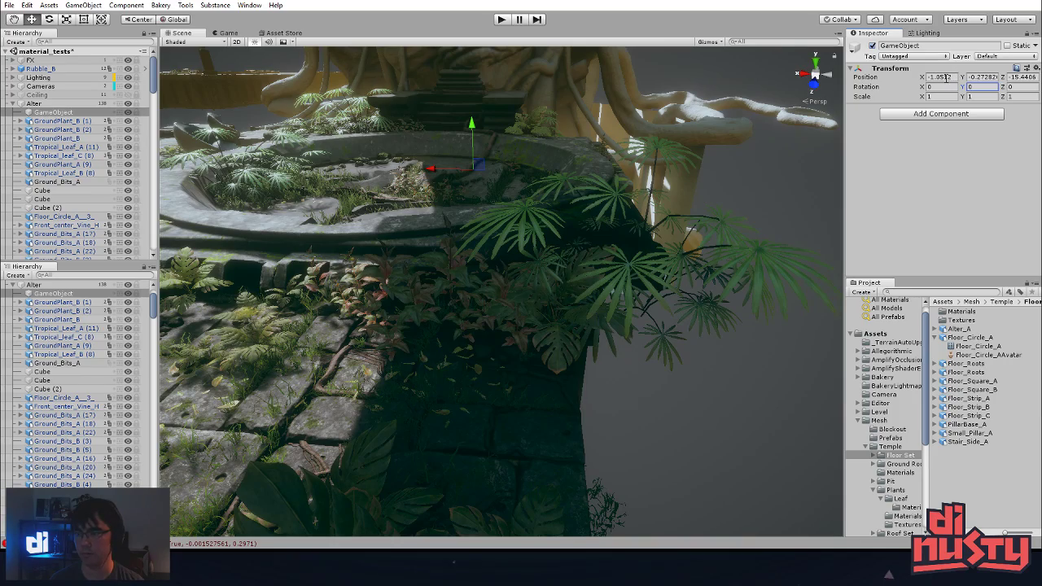
- Move the empty object to the foliage at the planter's outer corner, at about X -3.65, Y 1.68, Z -1.23
left_click_drag(604, 173, 483, 307, "alt")
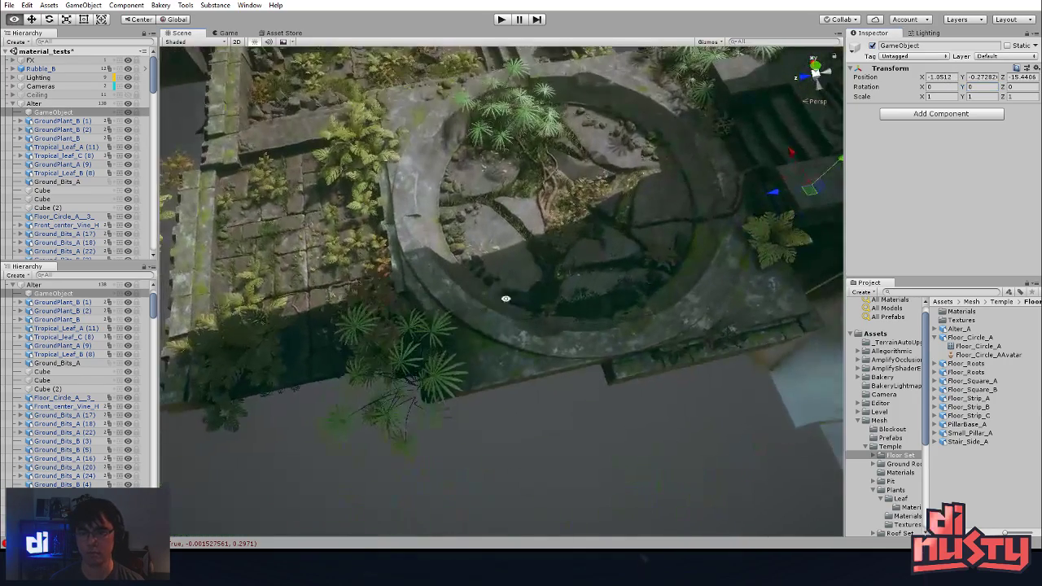
left_click_drag(380, 272, 479, 397, "alt")
key("ctrl+z")
key("ctrl+z")
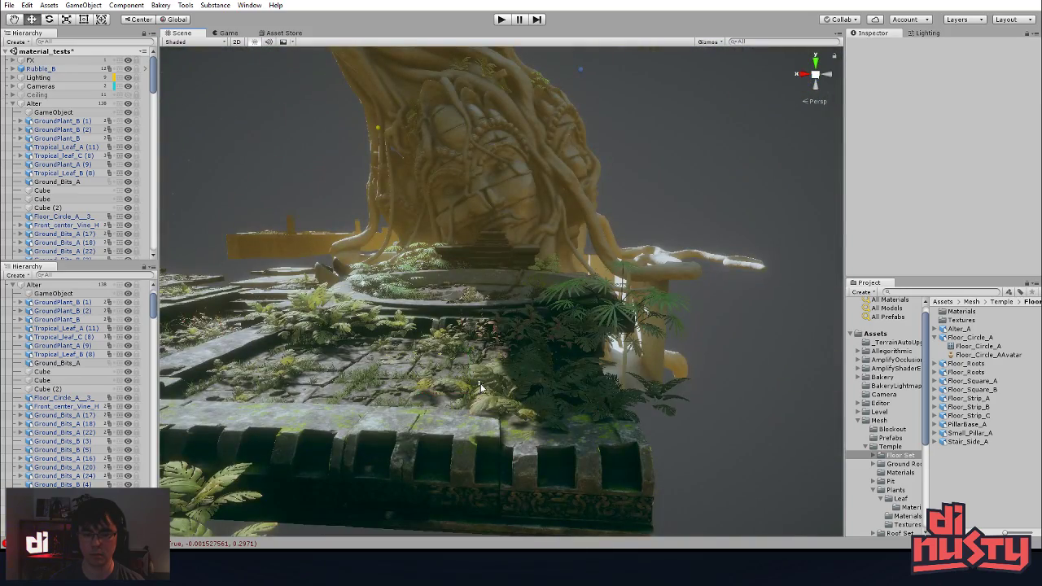
key("ctrl+y")
key("ctrl+y")
left_click_drag(551, 314, 706, 476, "alt")
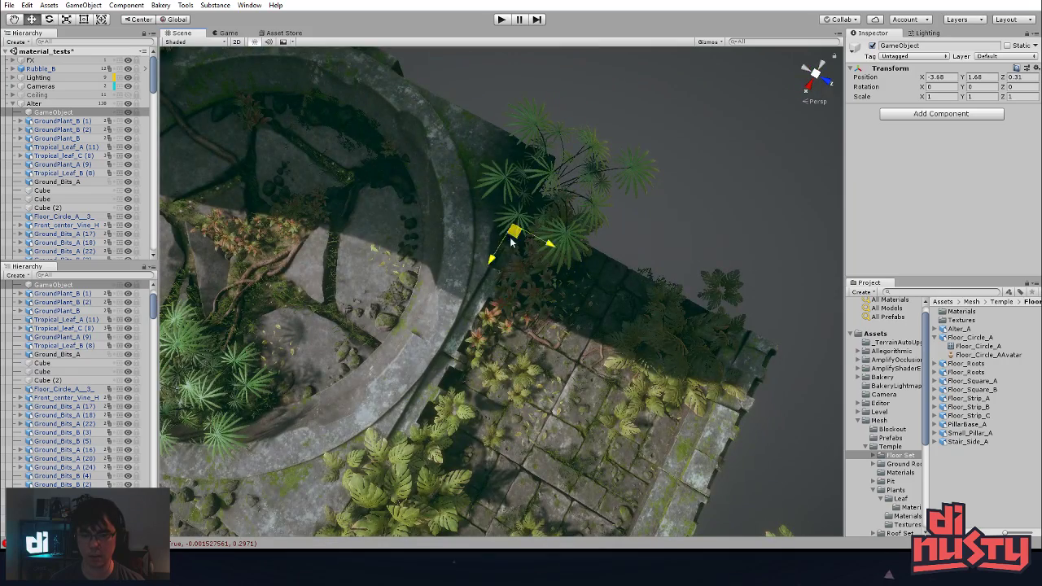
left_click_drag(584, 269, 384, 172, "alt")
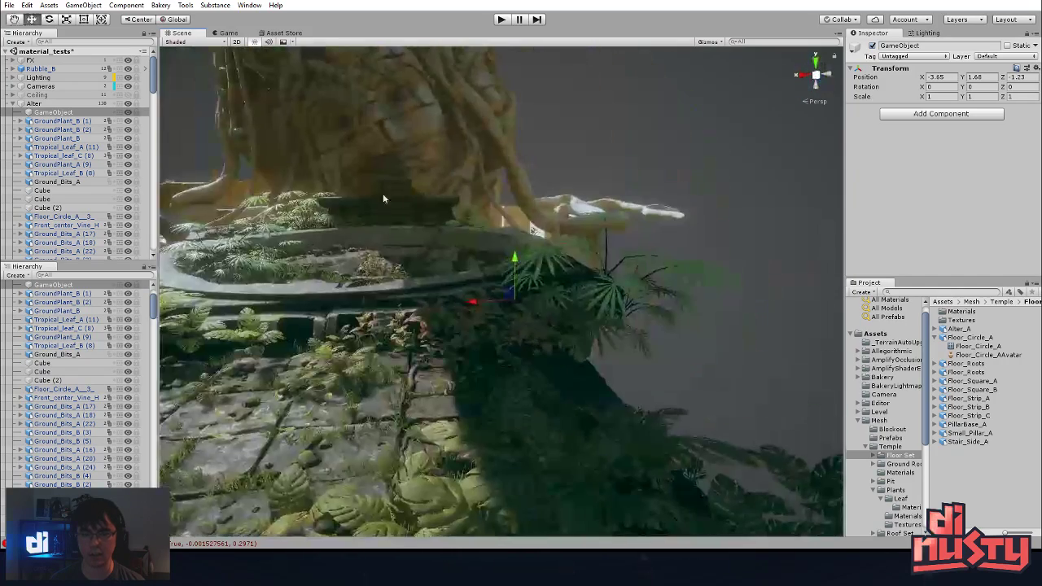
- Parent the objects from GroundPlant_B (1) through Ground_Bits_A to the empty GameObject and collapse it
left_click(58, 121)
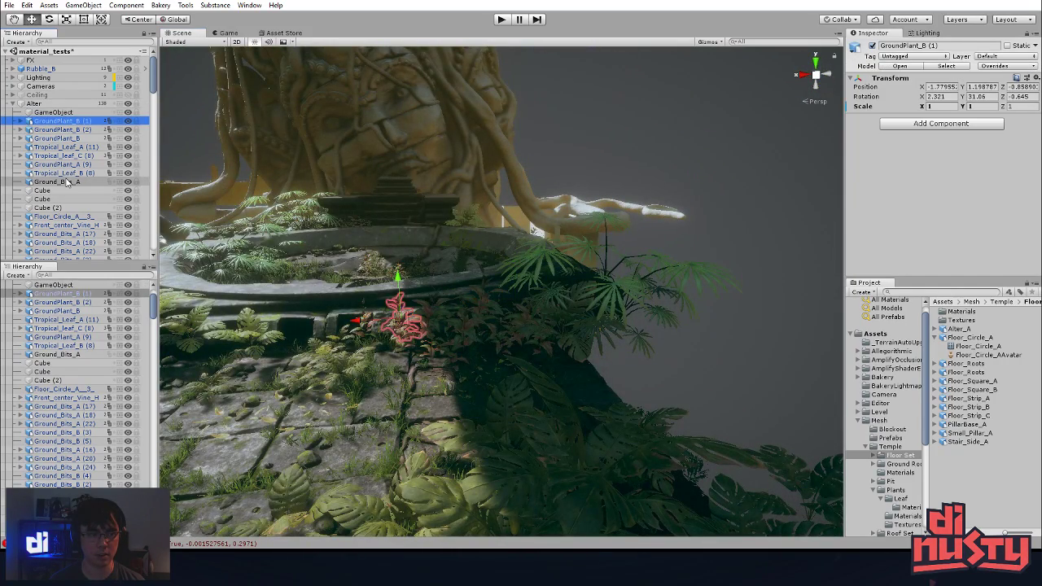
left_click(68, 182, "shift")
left_click_drag(63, 112, 63, 114)
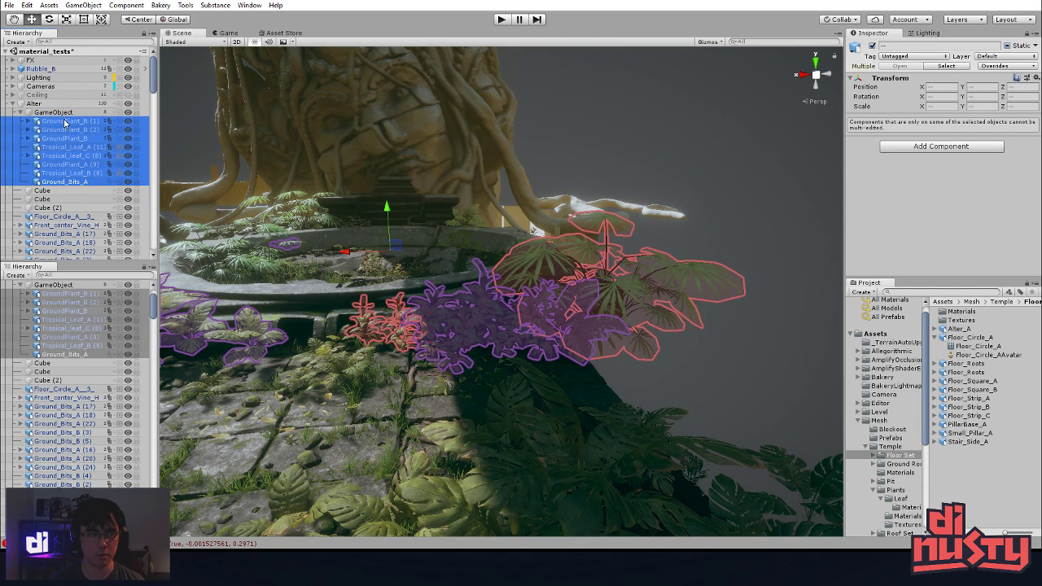
left_click(60, 113)
left_click(20, 112)
- Select the parent object of the grouped corner foliage and switch the transform handle to Pivot mode
left_click(651, 113)
left_click(617, 280)
left_click_drag(639, 259, 616, 287, "alt")
left_click(615, 286)
left_click(615, 286)
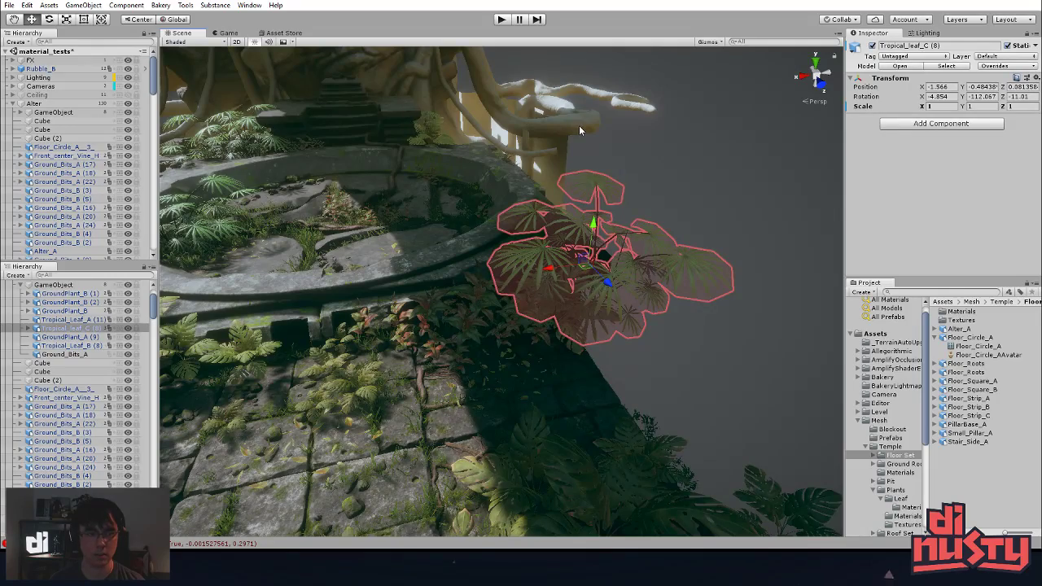
left_click(76, 113)
- Examine the grouped foliage and the surrounding planter and floor from several angles
left_click_drag(298, 176, 346, 135, "alt")
left_click_drag(501, 195, 734, 248, "alt")
left_click_drag(682, 207, 549, 245, "alt")
left_click(738, 286)
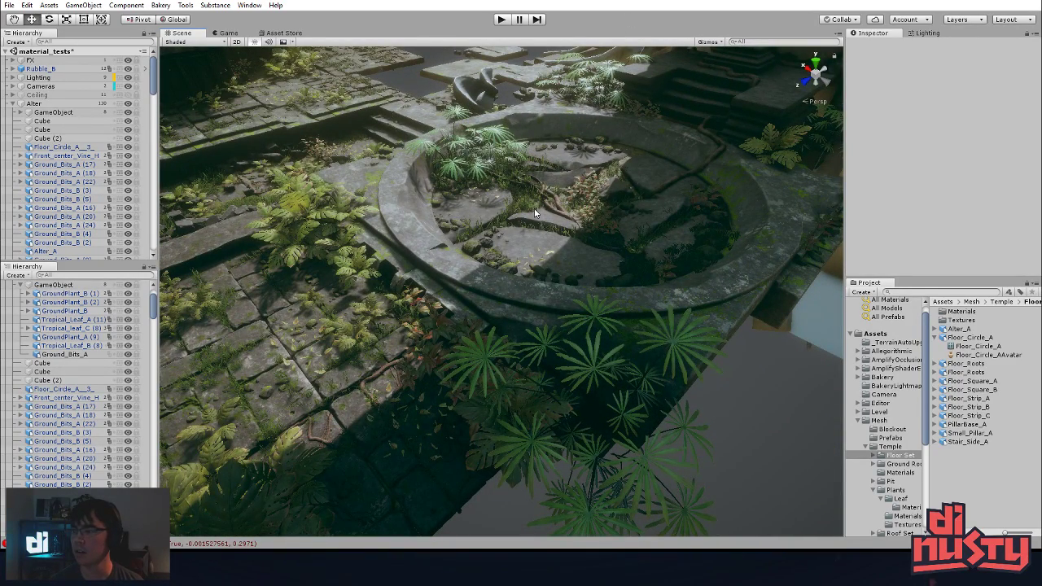
left_click_drag(778, 189, 775, 153, "alt")
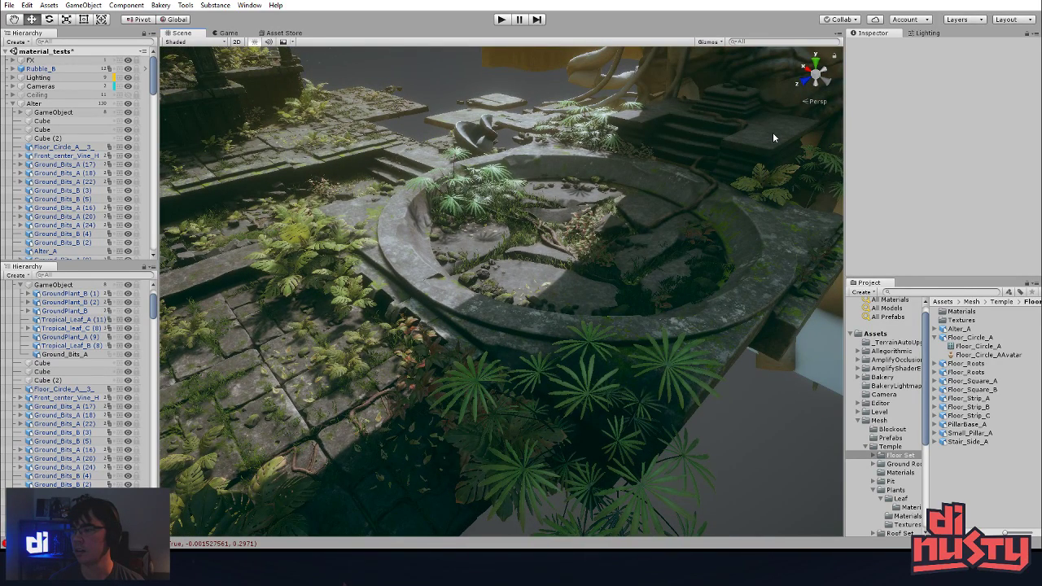
left_click_drag(773, 136, 772, 168, "alt")
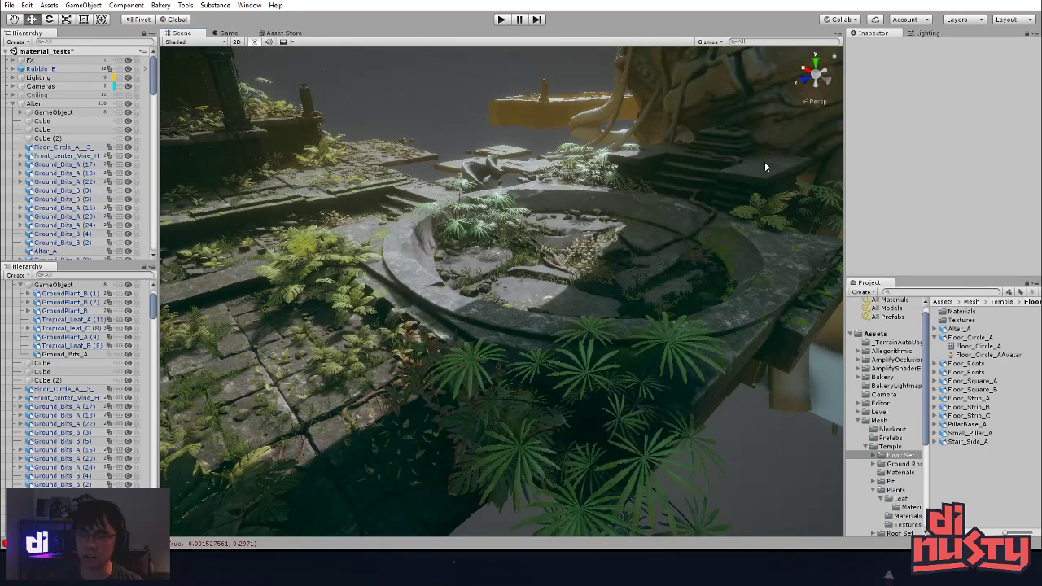
left_click_drag(661, 171, 533, 350, "alt")
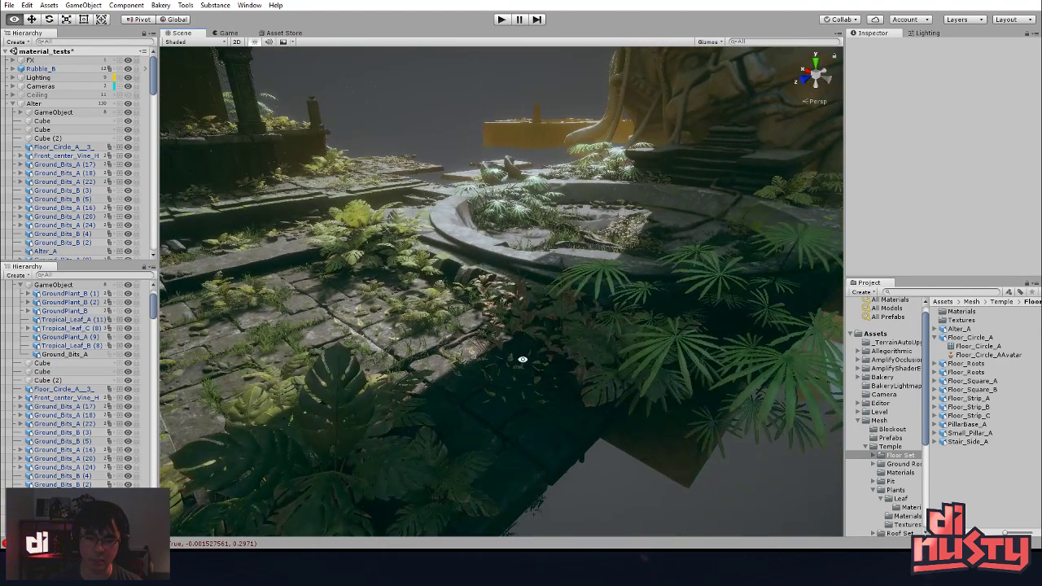
- Identify the floor piece under the shaded corner foliage by selecting Floor_Square_B (12) and checking Left Floor's Prefabs group
left_click(523, 366)
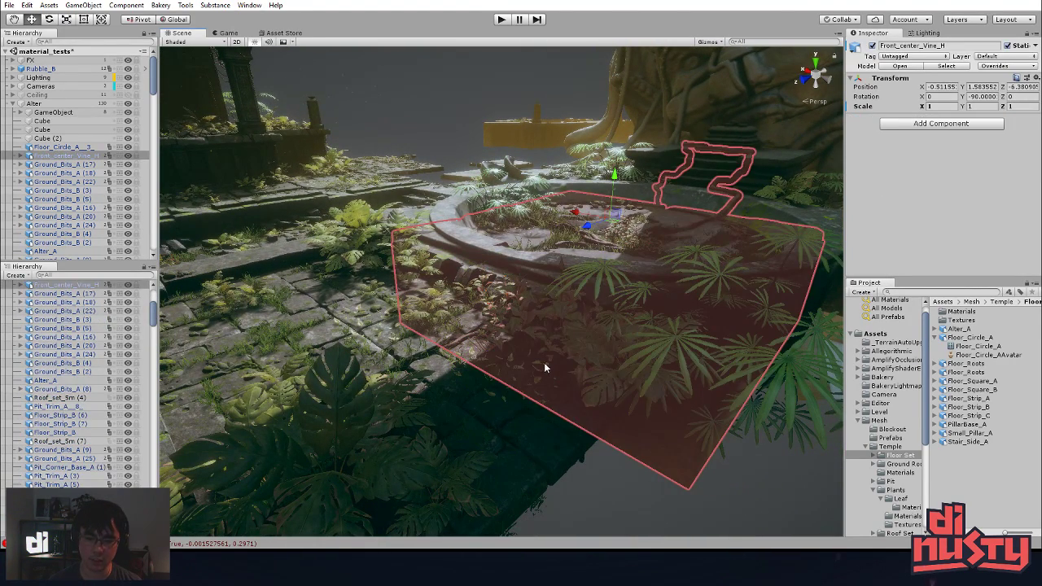
left_click(541, 370)
left_click(689, 500)
left_click(526, 406)
left_click_drag(605, 406, 581, 413, "alt")
scroll(87, 435, "down", 4)
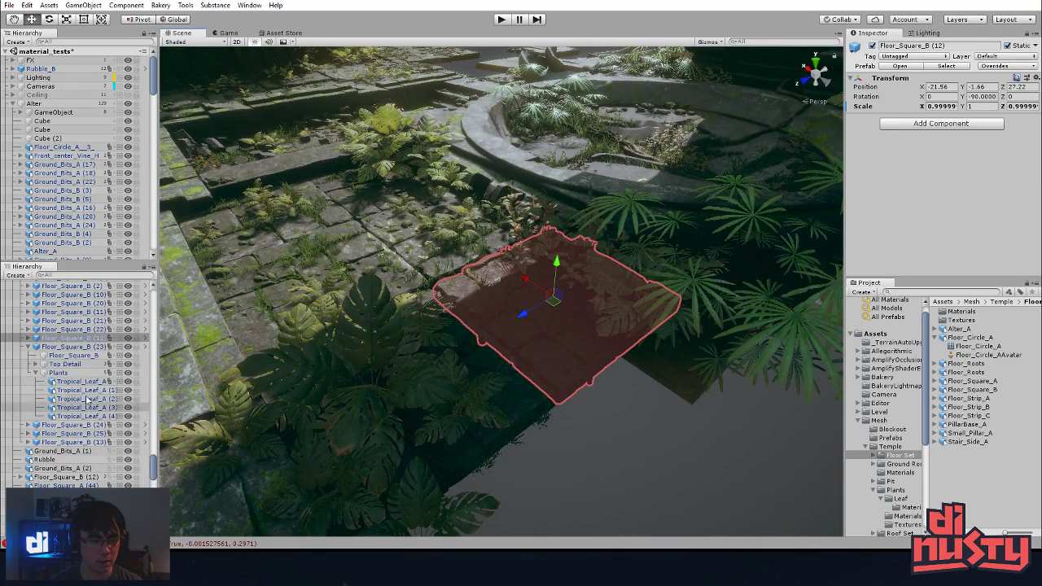
scroll(28, 341, "up", 5)
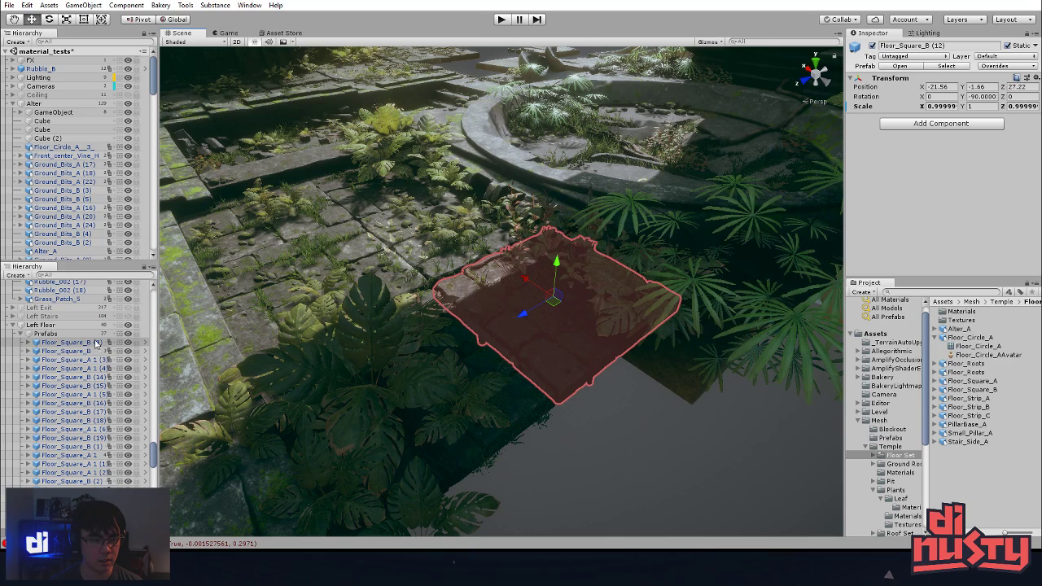
left_click(129, 334)
left_click(129, 334)
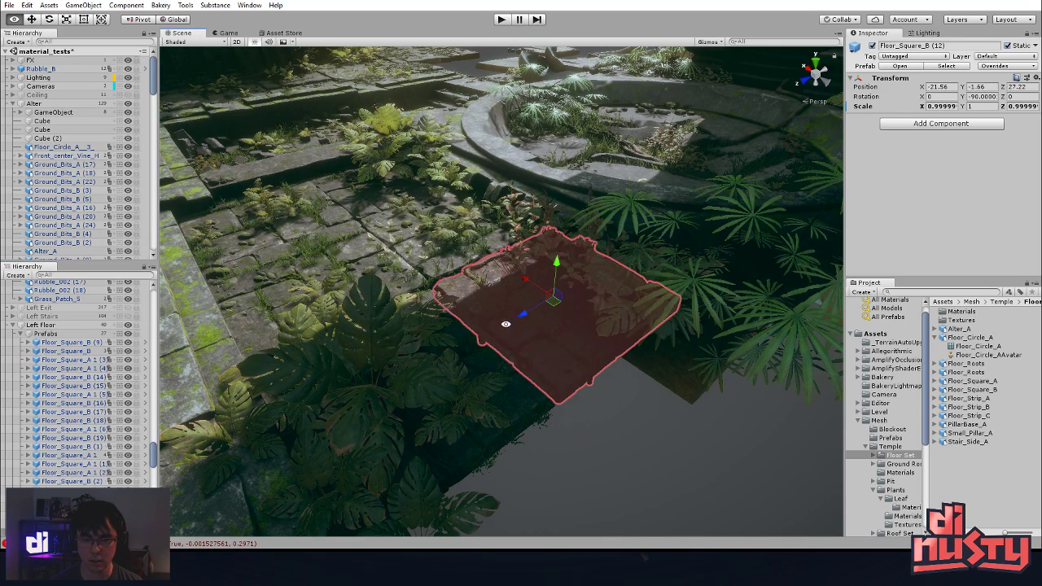
- Expand Floor_Square_B (12) and switch on its Plants group
key("f")
scroll(86, 419, "down", 5)
left_click(28, 395)
left_click(28, 395)
left_click(28, 404)
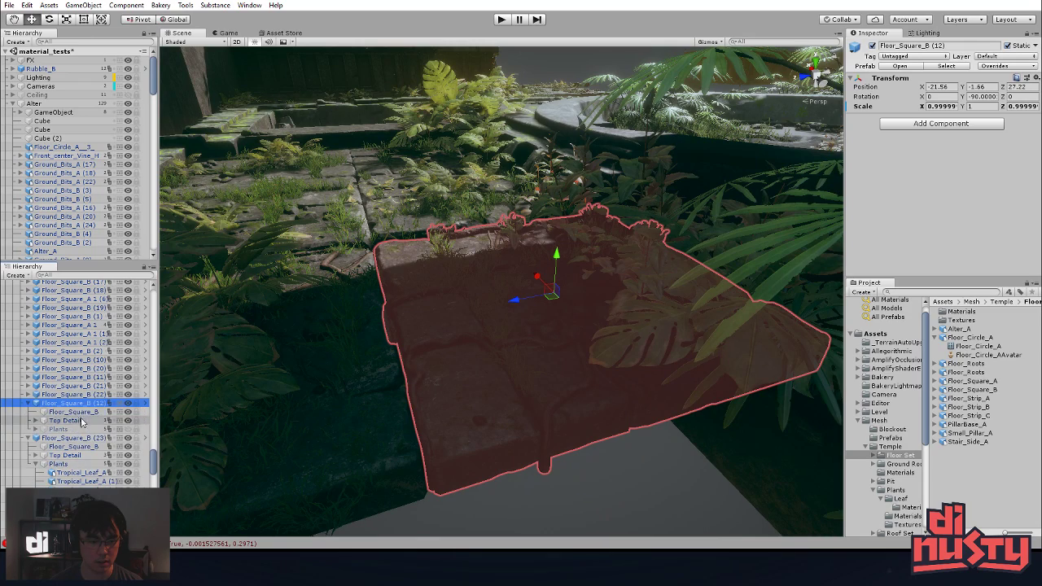
left_click(128, 429)
- Examine the floor squares and foliage at the planter's corner from several angles, selecting pieces such as Floor_Square_B (13)
left_click(625, 467)
left_click_drag(626, 467, 612, 490, "alt")
left_click(633, 395)
left_click(691, 477)
left_click(690, 397)
left_click_drag(690, 397, 494, 445, "alt")
left_click(739, 454)
left_click(623, 359)
left_click(730, 402)
left_click_drag(659, 383, 491, 442, "alt")
left_click(418, 380)
left_click(794, 400)
left_click(421, 295)
left_click(493, 410)
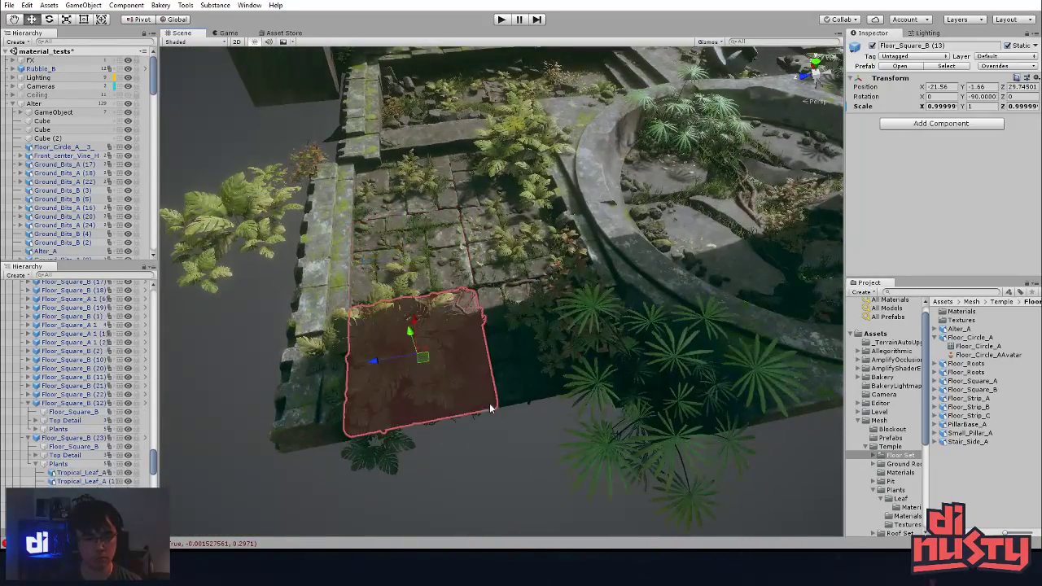
- Hide Left Floor's Prefabs group and parent the large-leaved plant Tropical_Leaf_B (7) to the altar's GameObject
scroll(99, 365, "up", 5)
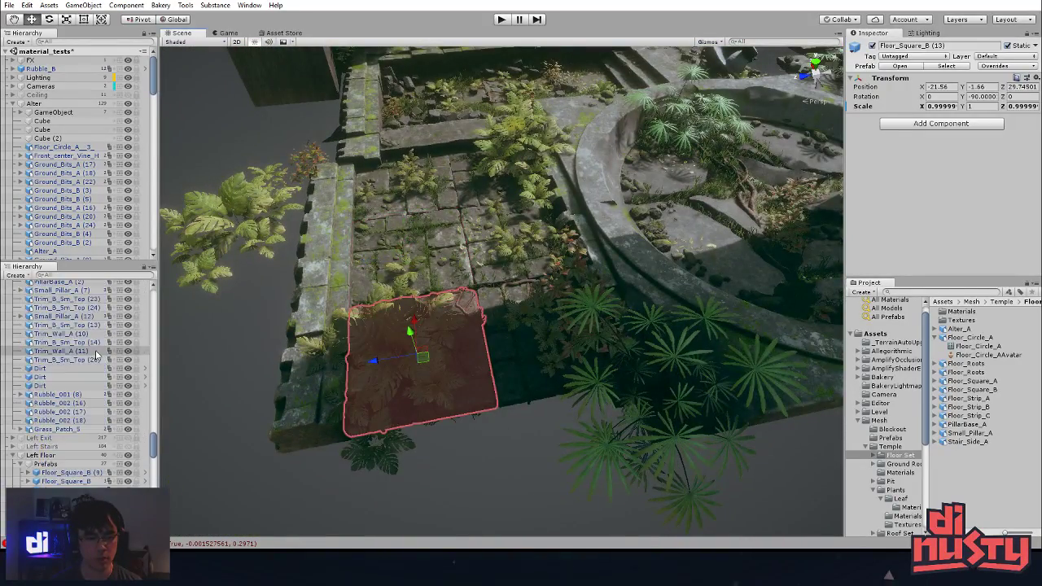
left_click(128, 464)
left_click(426, 326)
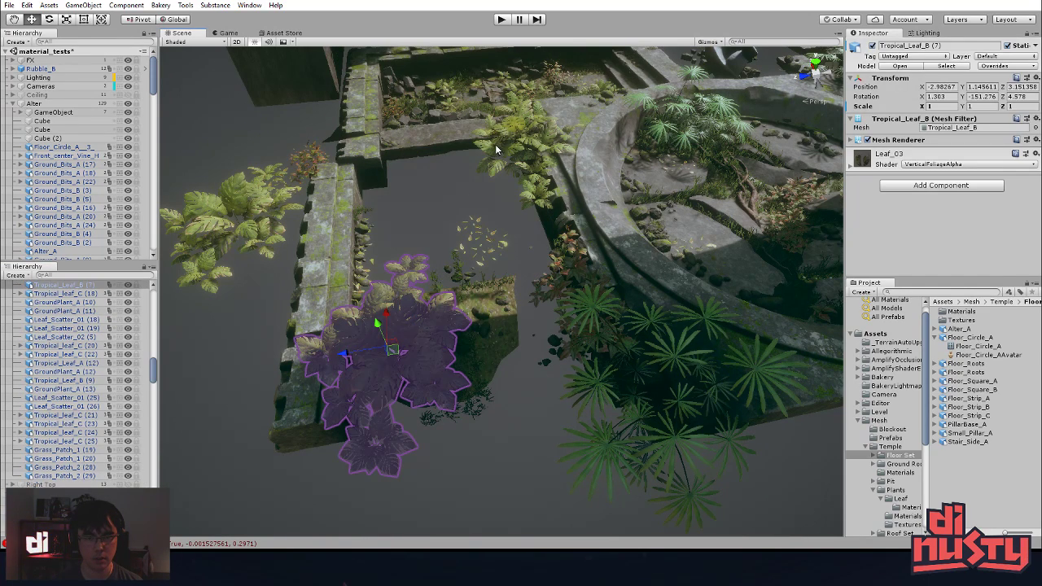
left_click_drag(55, 287, 61, 117)
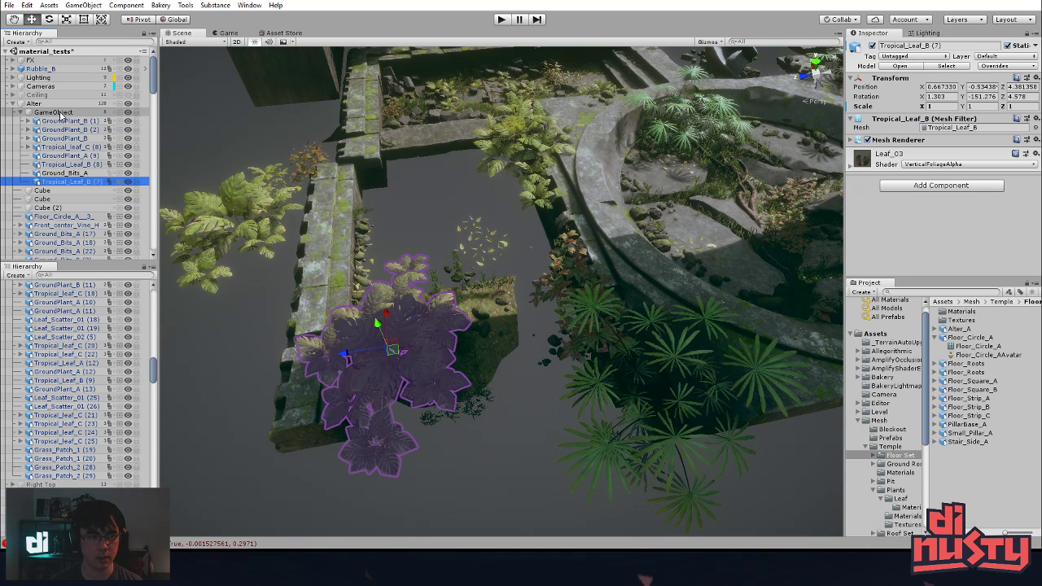
- Toggle the grouped corner foliage to check its contents and leave the GameObject group hidden
left_click(127, 113)
left_click(127, 113)
left_click(127, 113)
left_click(127, 113)
left_click(128, 113)
left_click(128, 113)
left_click(127, 114)
left_click(127, 113)
left_click(127, 113)
left_click(127, 113)
left_click(127, 113)
left_click(127, 113)
left_click(126, 113)
left_click_drag(383, 227, 563, 253, "alt")
left_click(564, 254)
left_click(418, 168)
left_click_drag(415, 151, 402, 166, "alt")
- Delete the small pieces along the inside of the mossy outer wall, including Leaf_Scatter_02 (5)
left_click(392, 123)
key("Delete")
left_click(390, 145)
key("Delete")
left_click(385, 153)
left_click(382, 150)
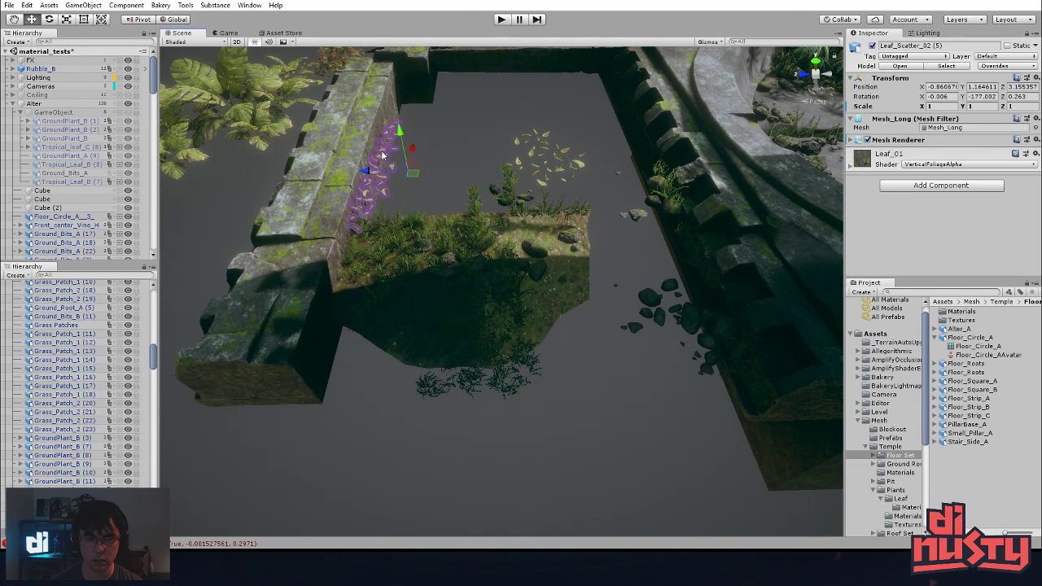
key("Delete")
- Delete the grass and small rubble between the two walls together with the Dirt (1) mound
left_click_drag(398, 185, 524, 447)
key("Delete")
left_click(415, 258)
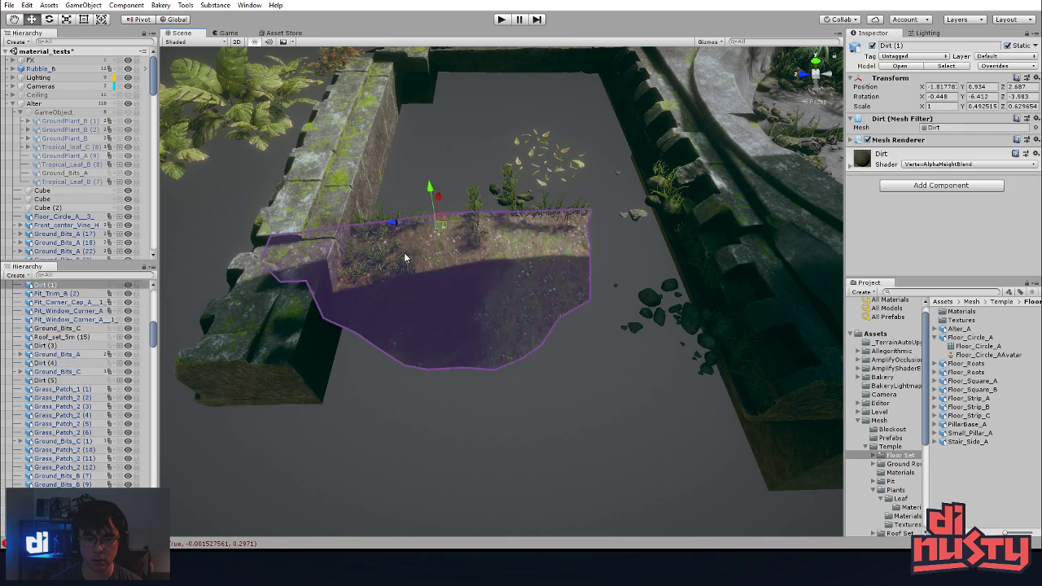
key("Delete")
left_click_drag(389, 190, 607, 259)
key("Delete")
- Delete the plants along the basin-side wall, the loose rocks beside it and the leftover grass patches by the outer wall
left_click(666, 185)
key("Delete")
left_click(656, 306)
key("Delete")
left_click(684, 325)
key("Delete")
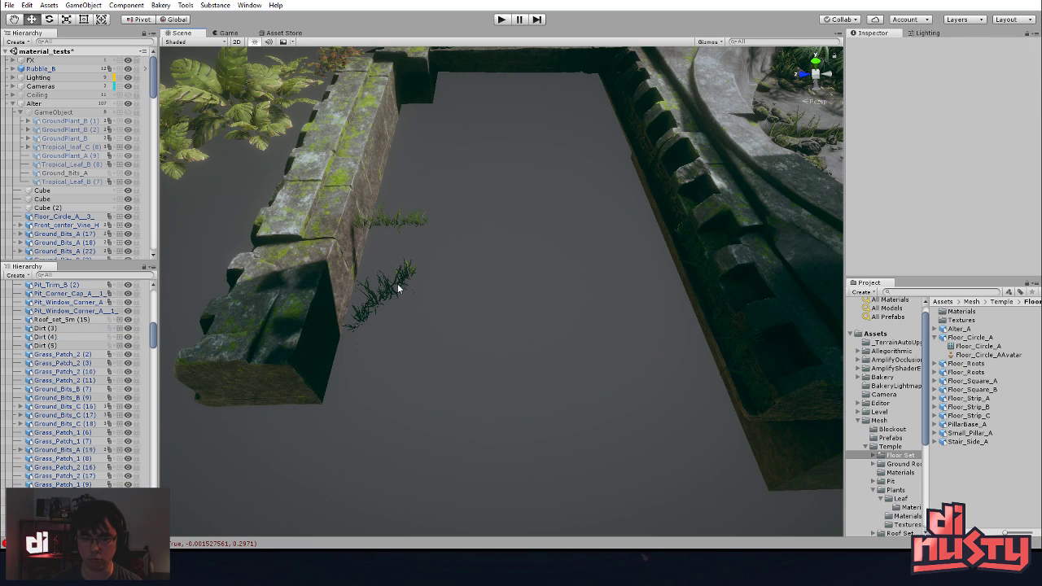
left_click(397, 288)
key("Delete")
left_click(392, 215)
key("Delete")
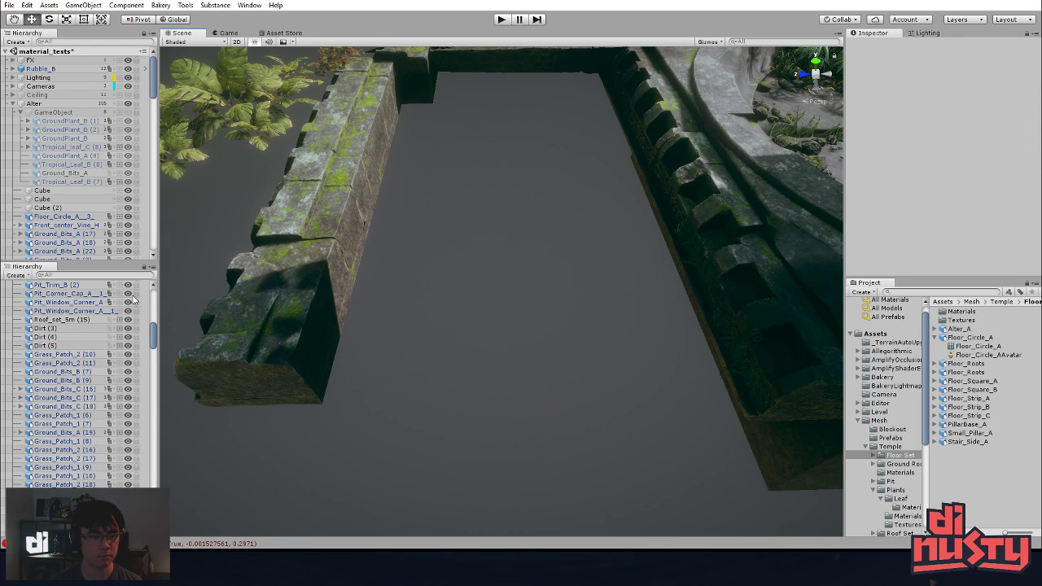
- Show the grouped corner foliage again and collapse its GameObject in the lower hierarchy
left_click(126, 112)
left_click_drag(511, 228, 468, 291, "alt")
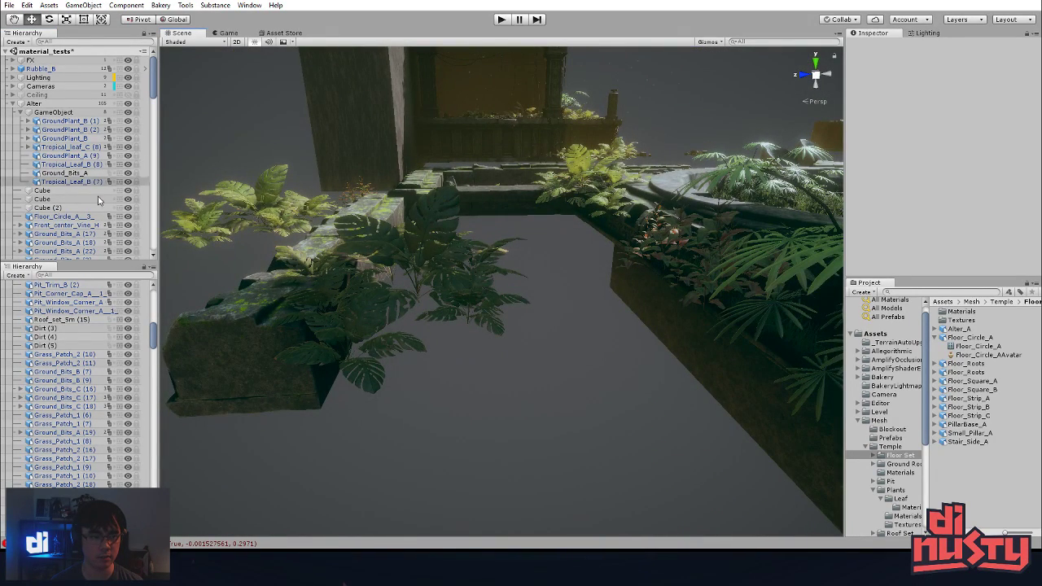
scroll(82, 334, "up", 10)
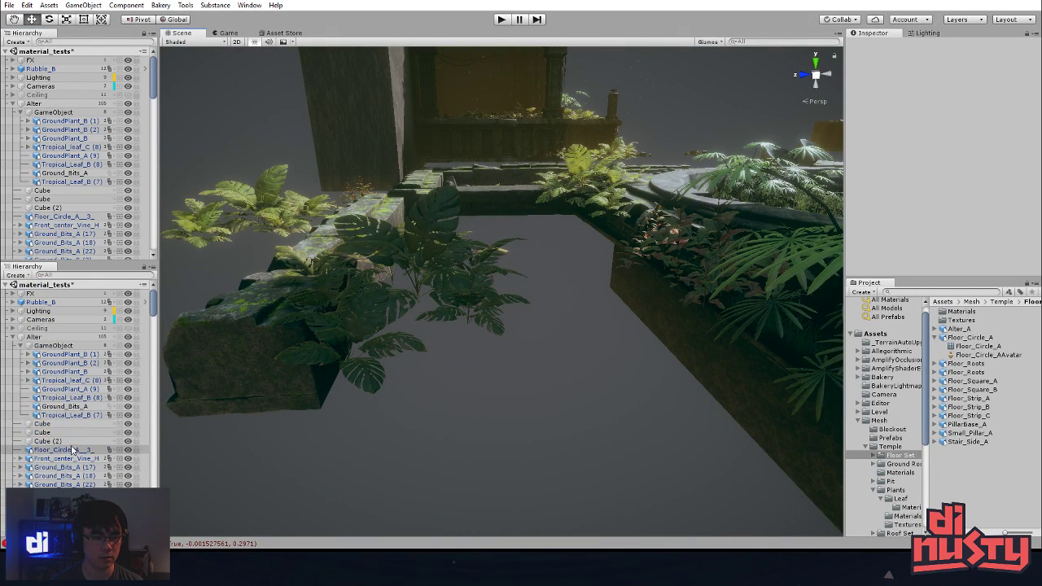
left_click(23, 346)
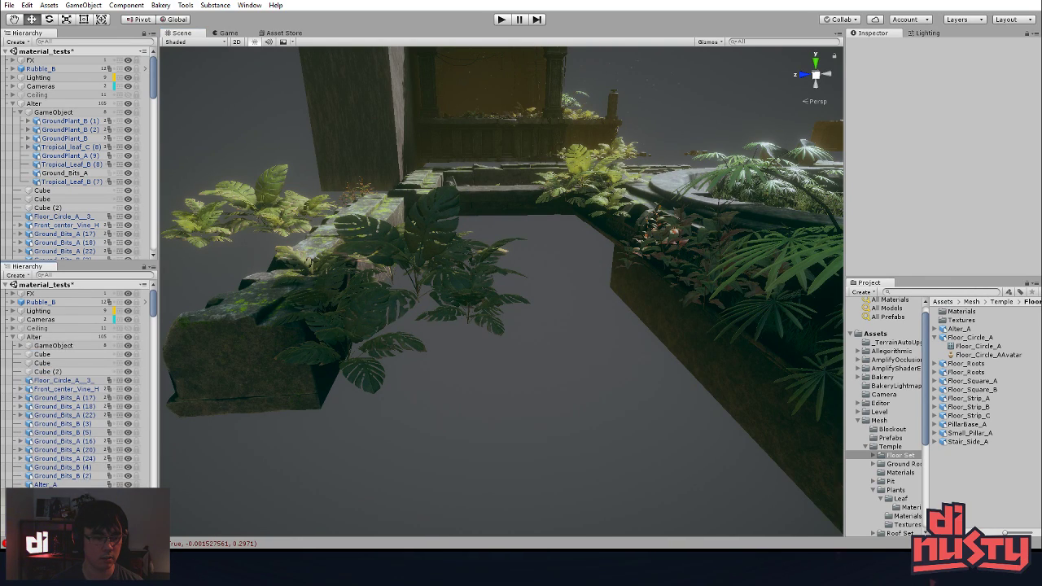
- Collapse the Alter and Left Top groups and show Left Floor's Prefabs group again
left_click(12, 337)
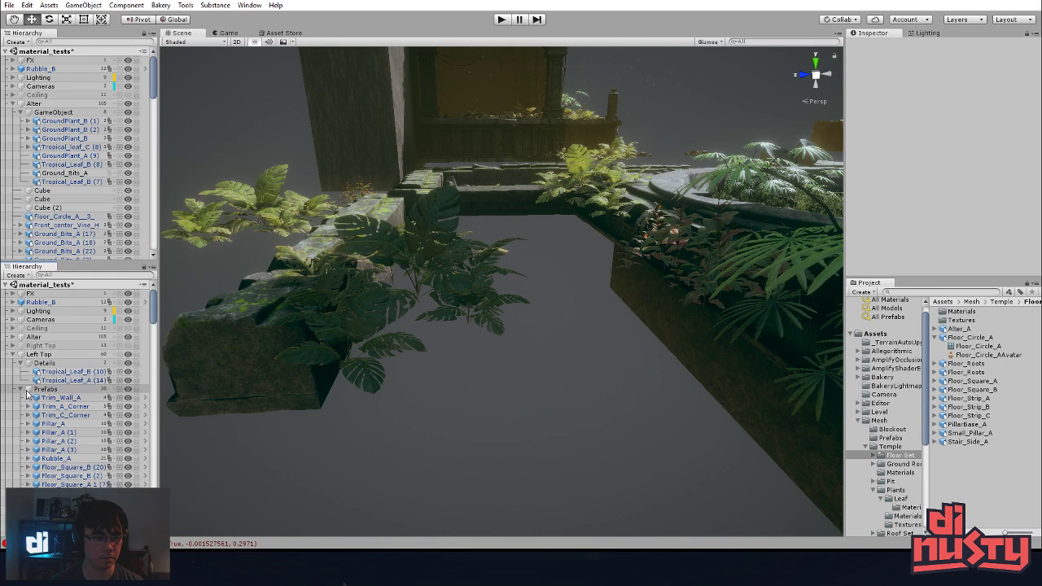
left_click(21, 389)
left_click(21, 363)
left_click(12, 355)
left_click(13, 363)
left_click(13, 364)
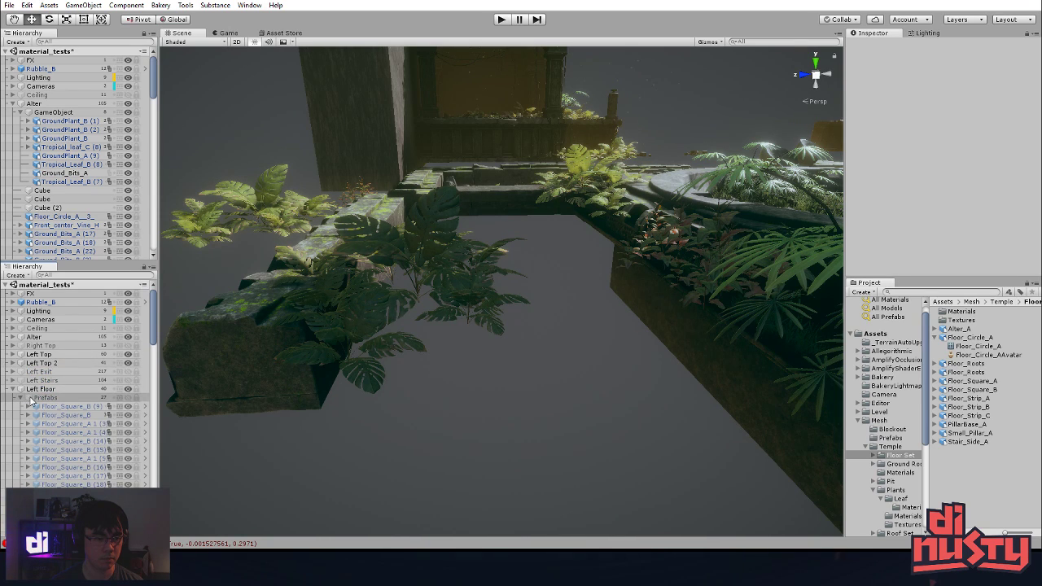
left_click(126, 399)
left_click_drag(525, 362, 588, 380, "alt")
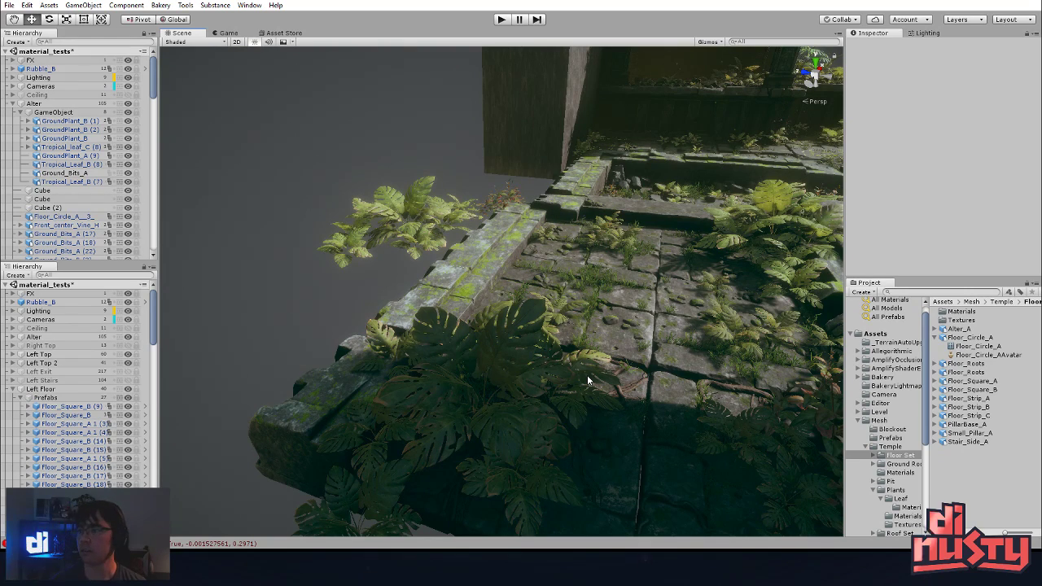
- Examine the cleaned-up floor, the circular basin and the surrounding temple from several angles
left_click_drag(606, 314, 691, 293, "alt")
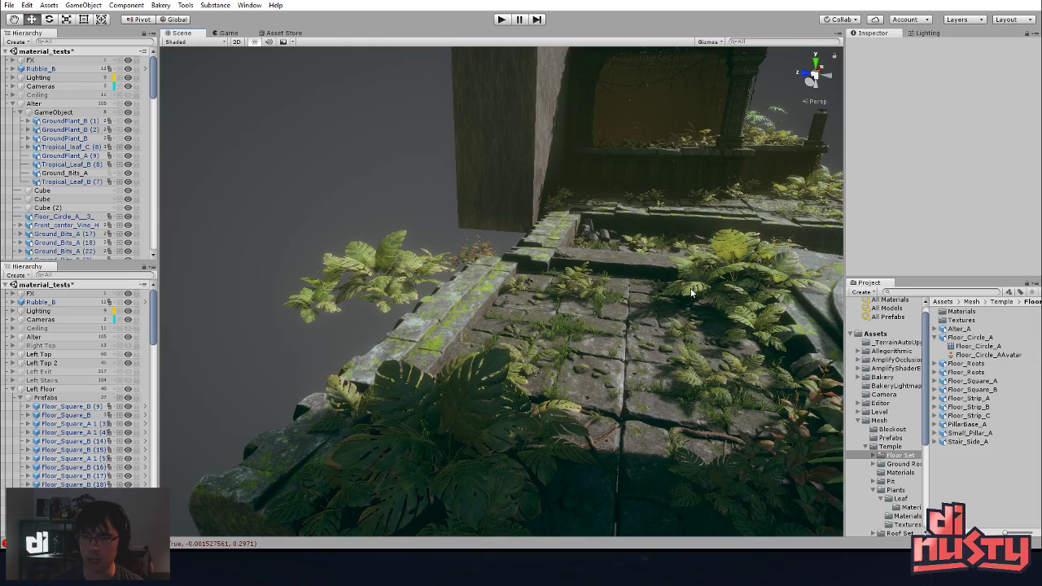
left_click_drag(688, 289, 646, 200, "alt")
middle_click_drag(724, 223, 616, 265)
left_click_drag(616, 265, 590, 244, "alt")
middle_click_drag(590, 244, 433, 247)
left_click_drag(588, 286, 737, 276, "alt")
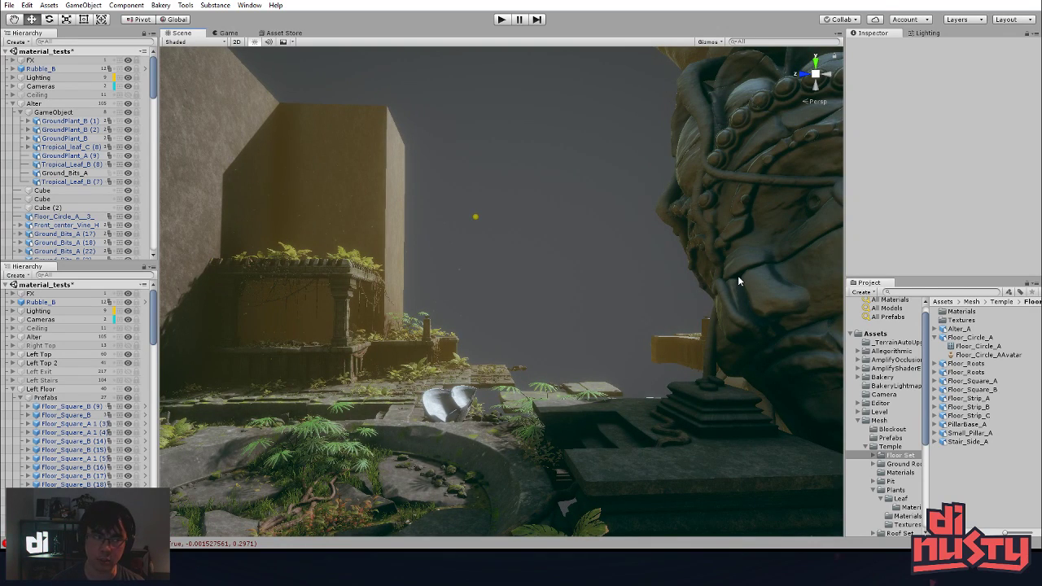
middle_click_drag(480, 421, 639, 388)
left_click_drag(639, 388, 823, 389, "alt")
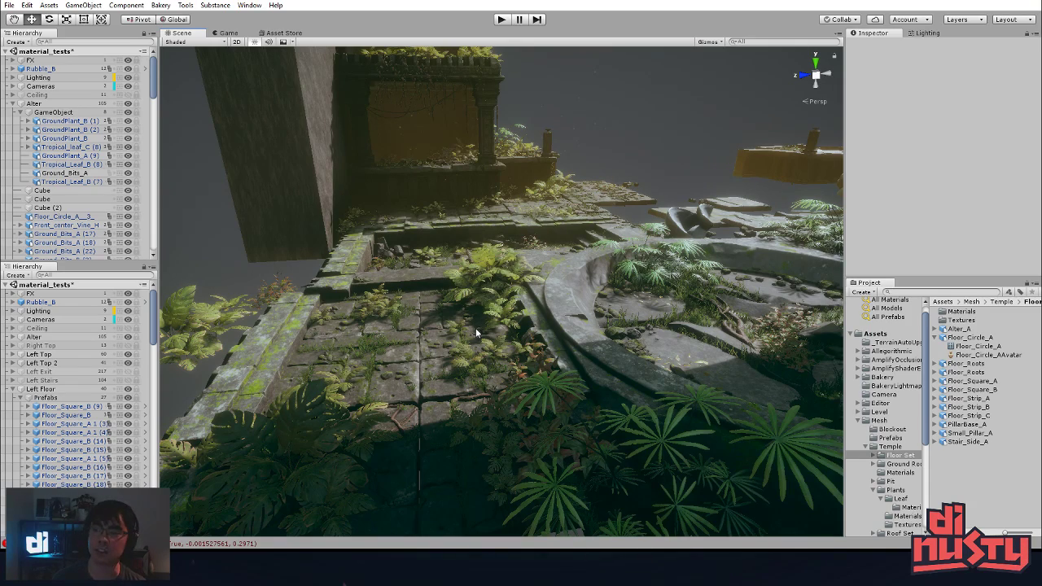
- Move Floor_Square_B (13) to Z 29.728 and nudge it together with the adjoining floor square along Z
right_click_drag(476, 332, 489, 435)
left_click(476, 388)
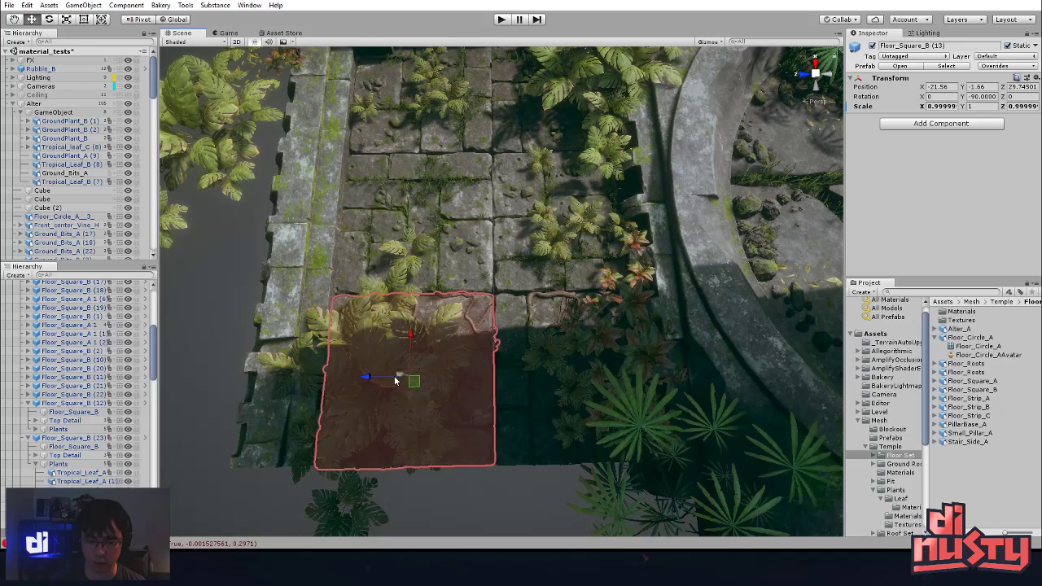
left_click_drag(398, 377, 379, 381)
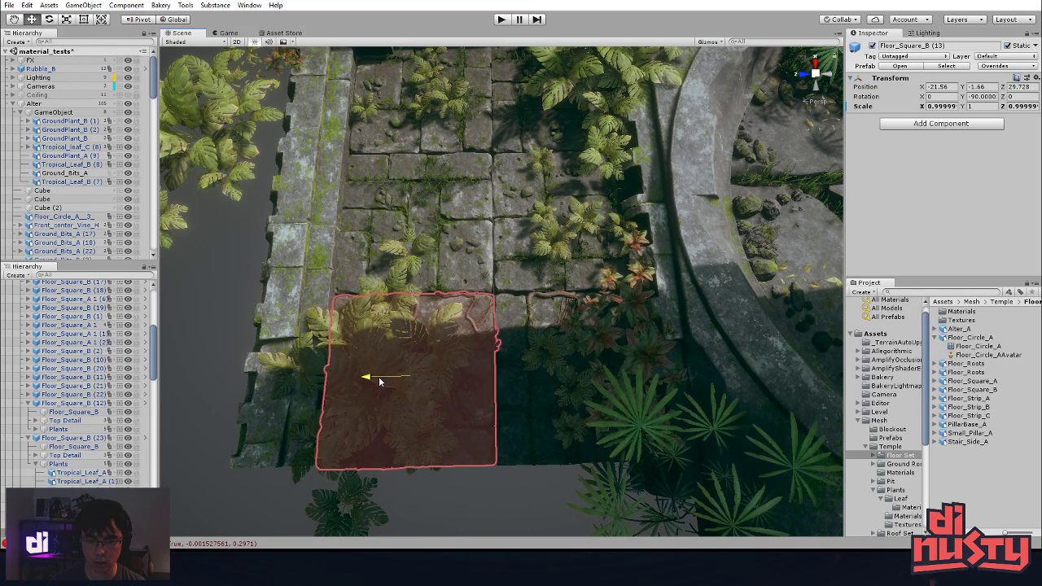
left_click(460, 237)
left_click(463, 328, "shift")
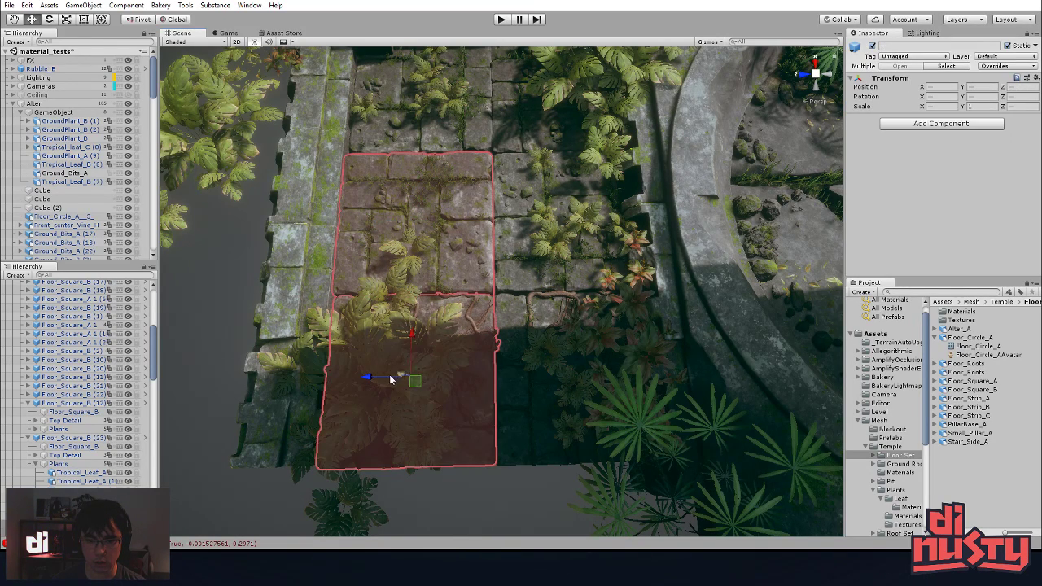
left_click_drag(387, 378, 390, 379)
left_click(456, 474)
left_click_drag(468, 474, 453, 251, "alt")
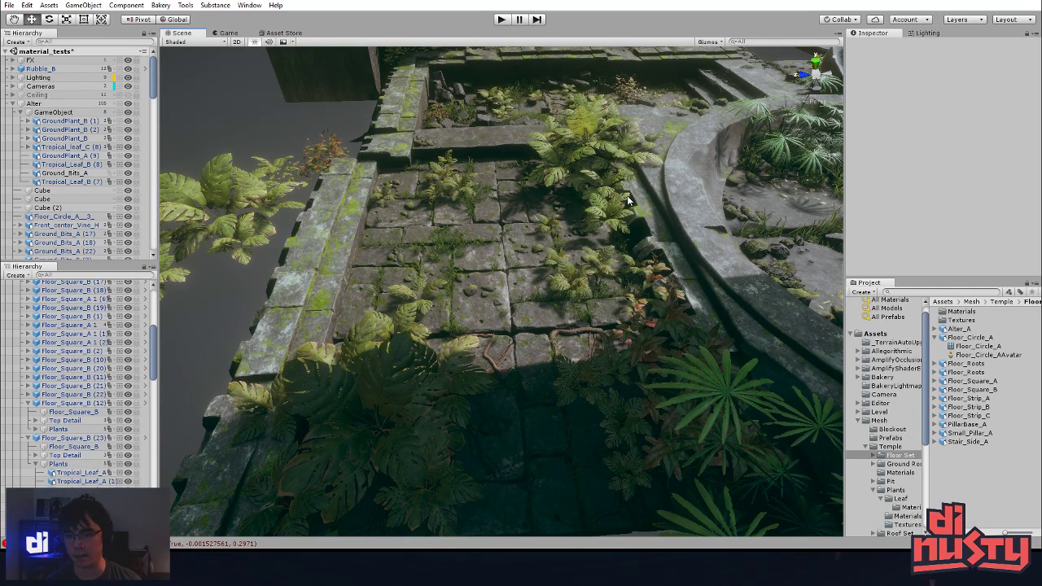
- Examine the planter's outer wall from above and below, along with the loose foliage and leaf scatter beside it
left_click_drag(445, 230, 462, 293, "alt")
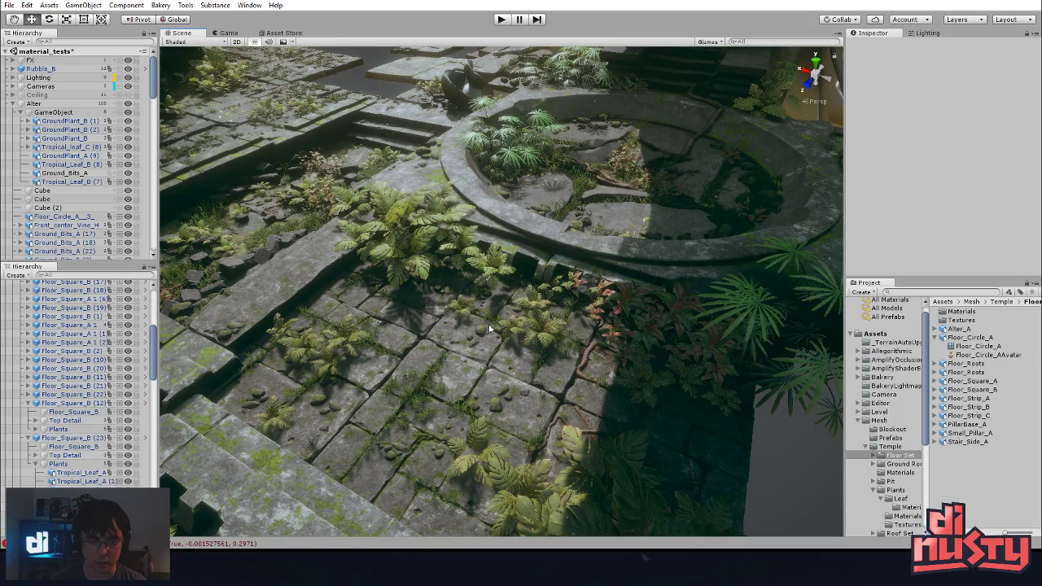
left_click(272, 283)
key("f")
left_click(420, 451)
left_click_drag(391, 398, 389, 198, "alt")
left_click(432, 293)
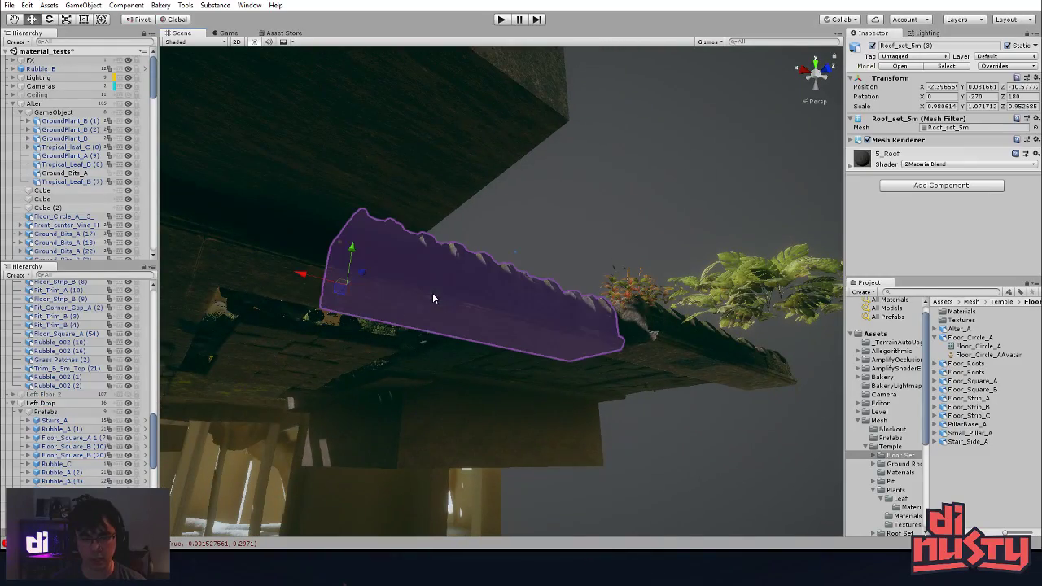
left_click(582, 379)
left_click(712, 358)
left_click_drag(675, 416, 441, 395, "alt")
left_click(414, 479)
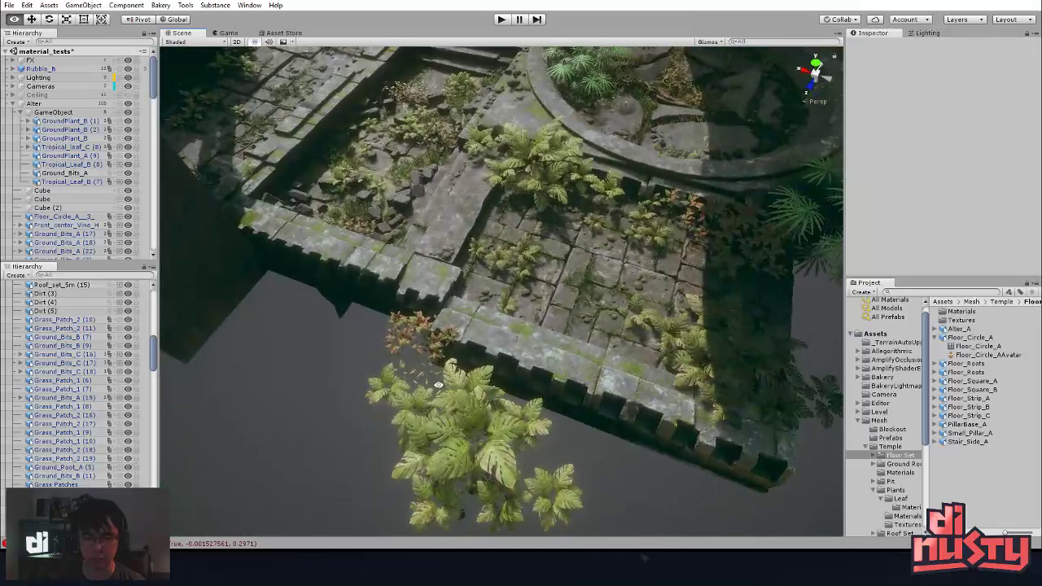
left_click(412, 371)
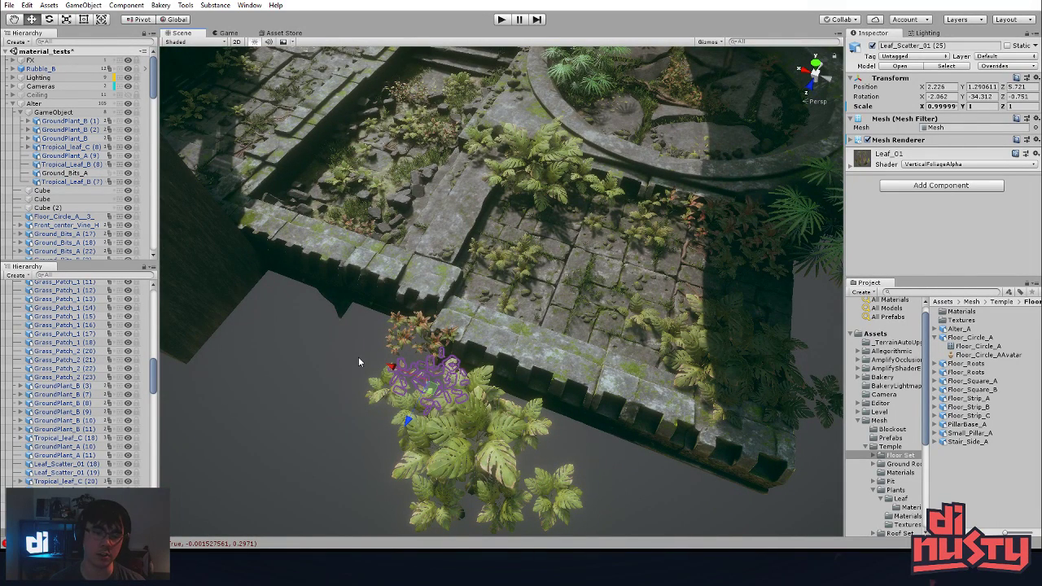
left_click(348, 390)
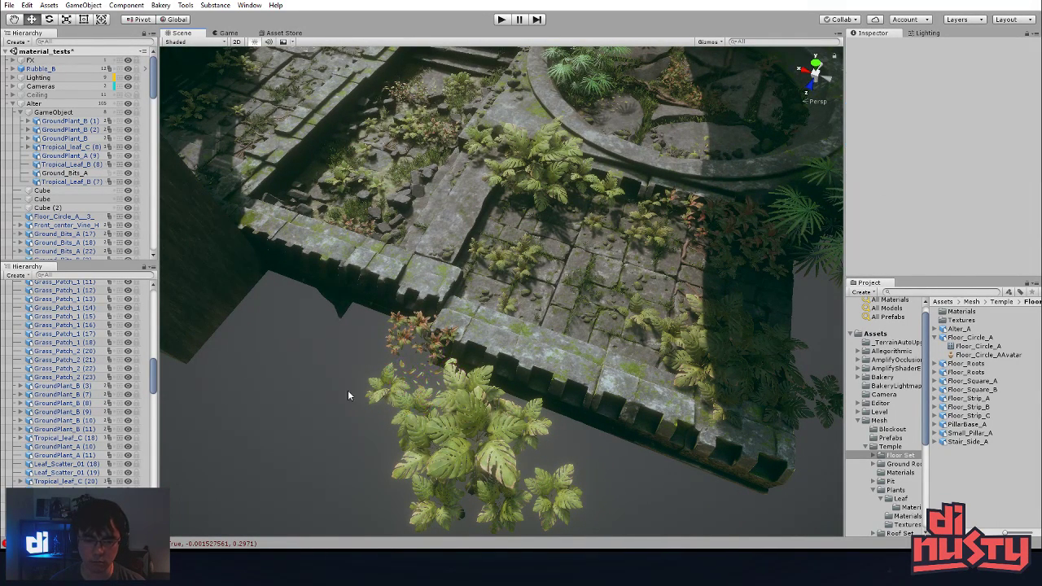
left_click(422, 376)
- Set the Z scale of the outer wall piece Roof_set_5m (15) to 1
left_click(636, 487)
left_click_drag(636, 486, 656, 383, "alt")
left_click(725, 377)
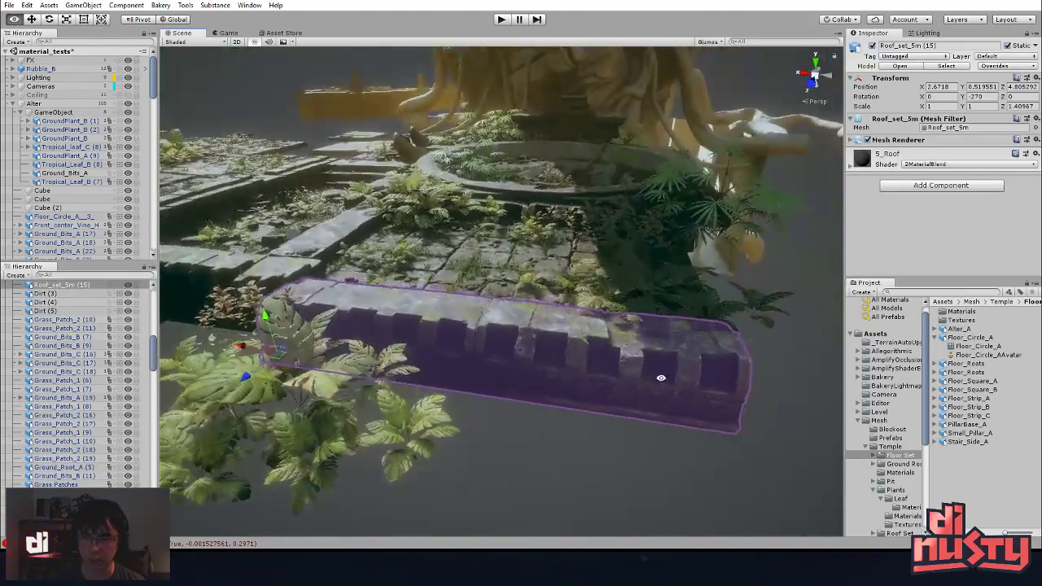
left_click_drag(700, 196, 680, 373, "alt")
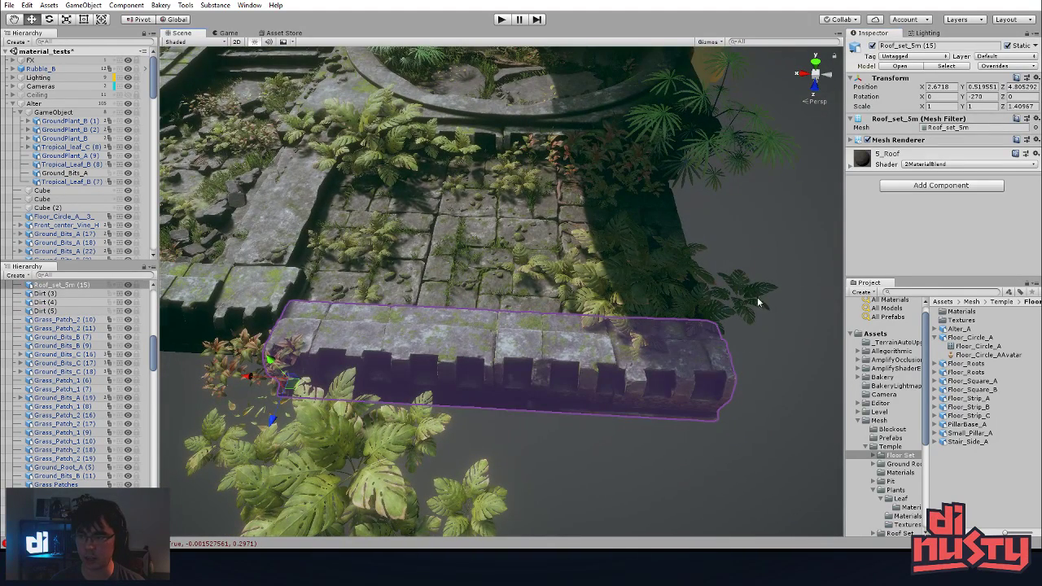
double_click(1017, 106)
type("1")
left_click(728, 400)
- Duplicate Roof_set_Corner (1) and place the copy where the side outer wall meets the front wall
left_click_drag(725, 284, 663, 393, "alt")
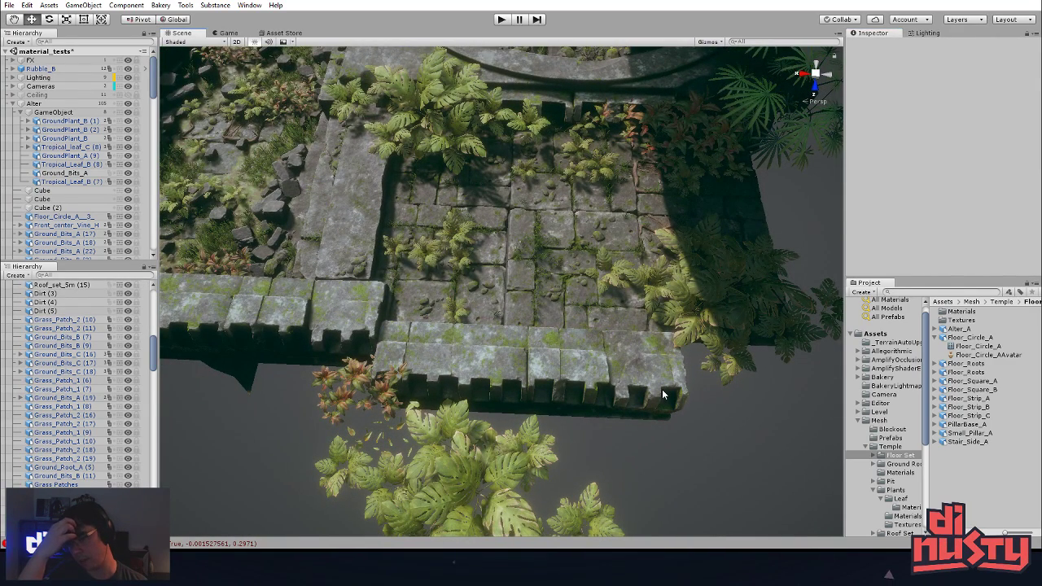
left_click_drag(662, 393, 366, 342, "alt")
left_click(336, 323)
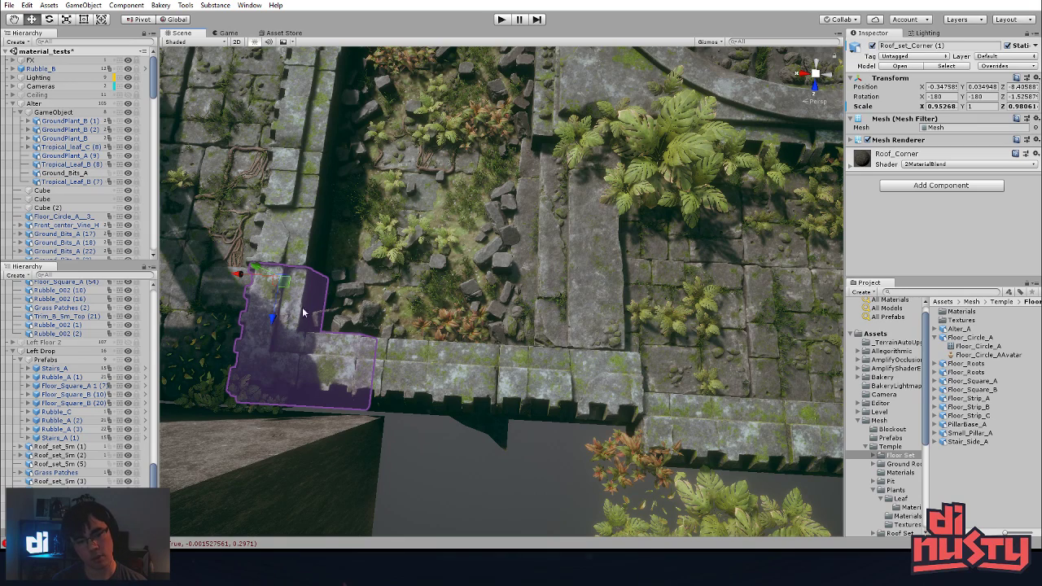
key("ctrl+d")
left_click_drag(285, 287, 585, 371)
left_click(589, 471)
left_click_drag(589, 472, 511, 406, "alt")
- Try to shorten the wall piece Roof_set_5m (3) to a Z scale of about 0.784
left_click(439, 388)
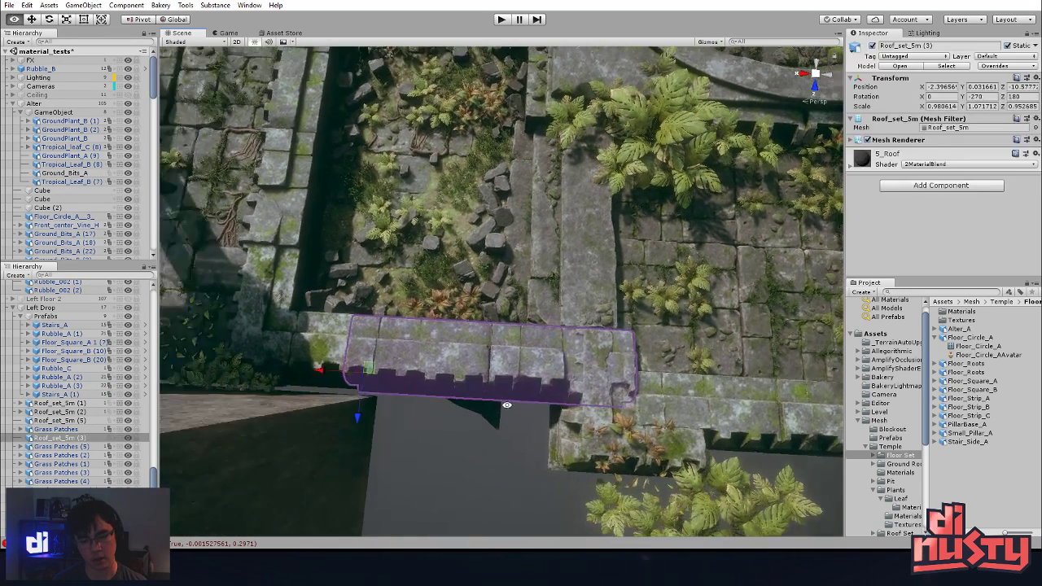
left_click_drag(618, 363, 574, 372)
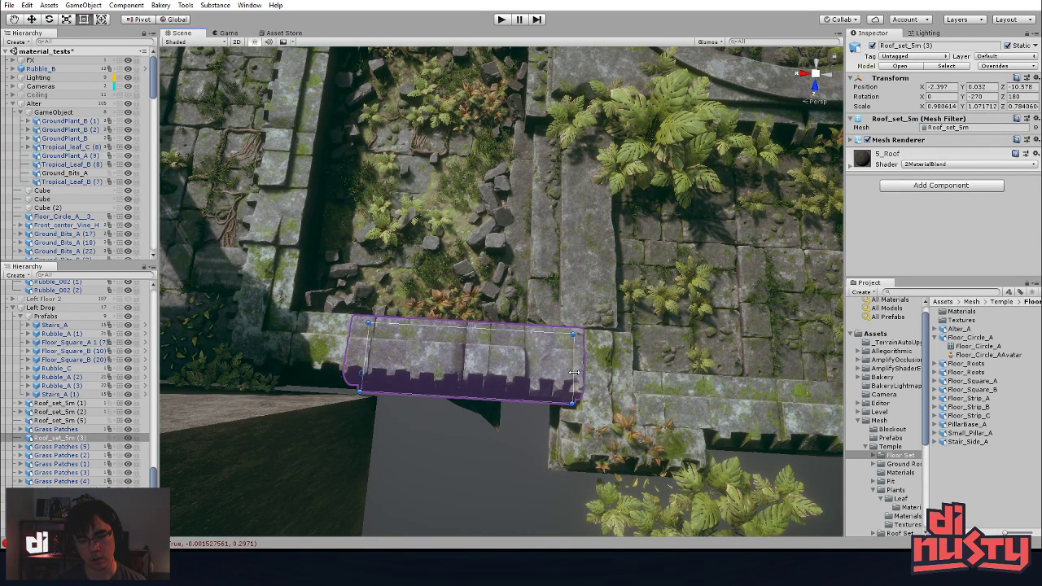
left_click_drag(398, 390, 412, 358, "alt")
left_click(495, 448)
middle_click_drag(494, 447, 432, 418)
left_click_drag(432, 417, 497, 388, "alt")
left_click(511, 345)
left_click_drag(559, 355, 604, 351)
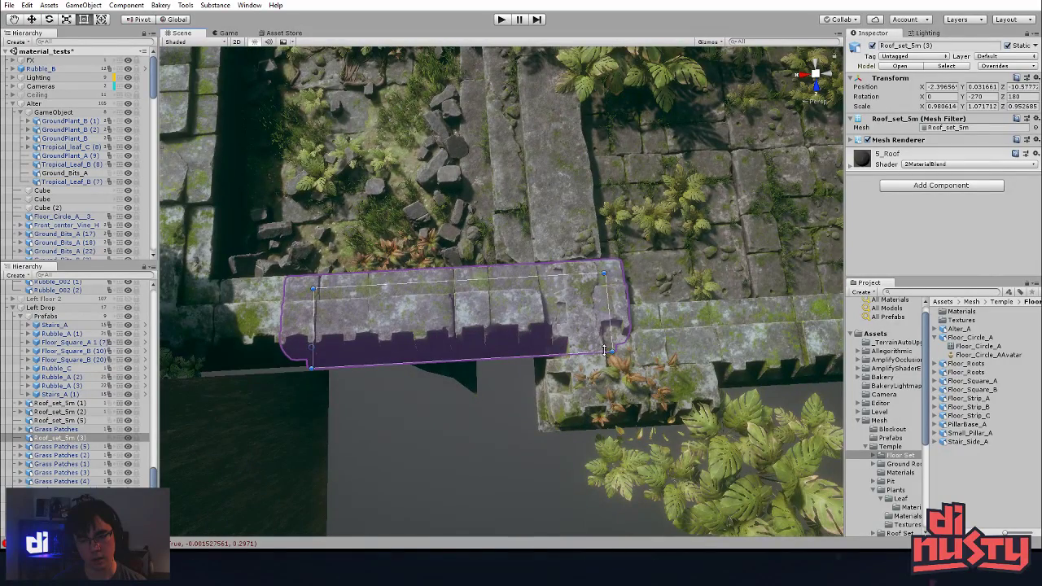
- Nudge the duplicated roof corner sideways along the outer wall to line it up with the adjoining pieces
left_click(594, 395)
key("w")
left_click_drag(618, 304, 514, 363, "alt")
left_click_drag(445, 274, 422, 273)
left_click(426, 372)
left_click_drag(426, 372, 433, 258, "alt")
- Raise the wall piece Roof_set_5m (3) to Y 0.164 and shorten it to a Z scale of 0.892571
left_click(545, 342)
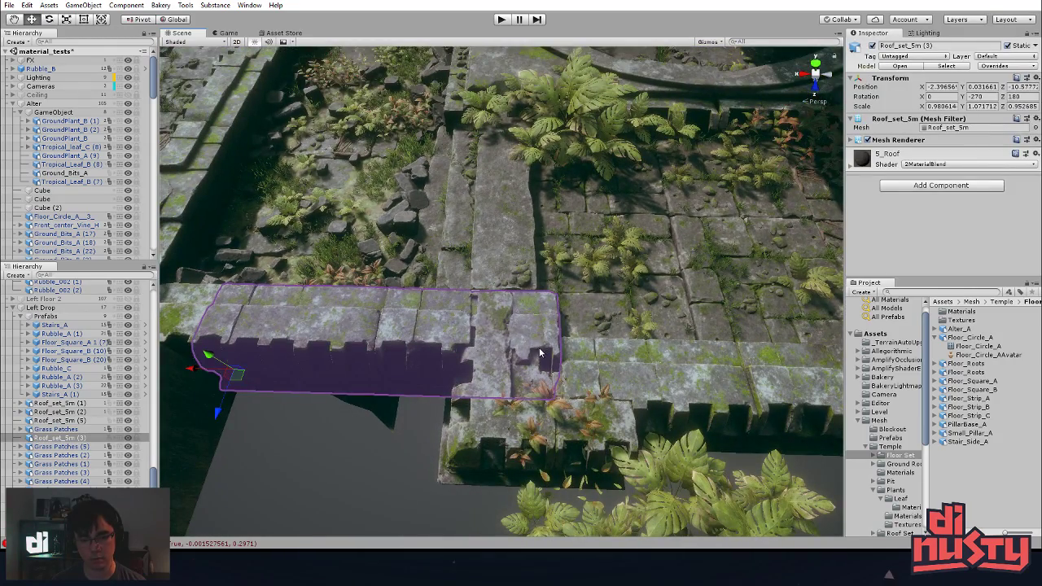
middle_click_drag(324, 355, 398, 370)
left_click_drag(398, 369, 366, 363, "alt")
mouse_move(299, 364)
left_mouse_down()
mouse_move(292, 354)
mouse_move(302, 361)
left_mouse_up()
key("t")
left_click_drag(621, 367, 400, 272)
left_click(649, 360)
- Examine the junction of the outer wall, the duplicated roof corner and the adjoining floor squares from several angles
right_click_drag(400, 271, 629, 330, "alt")
left_click_drag(630, 331, 530, 454, "alt")
left_click(521, 358)
left_click(806, 301)
left_click_drag(805, 302, 480, 440, "alt")
right_click_drag(480, 439, 442, 384, "alt")
left_click_drag(442, 383, 591, 322, "alt")
left_click(516, 341)
mouse_move(583, 285)
left_mouse_down()
mouse_move(580, 266)
mouse_move(602, 279)
mouse_move(578, 281)
left_mouse_up()
left_click(498, 289)
middle_click_drag(494, 304, 353, 229)
left_click_drag(353, 229, 591, 326, "alt")
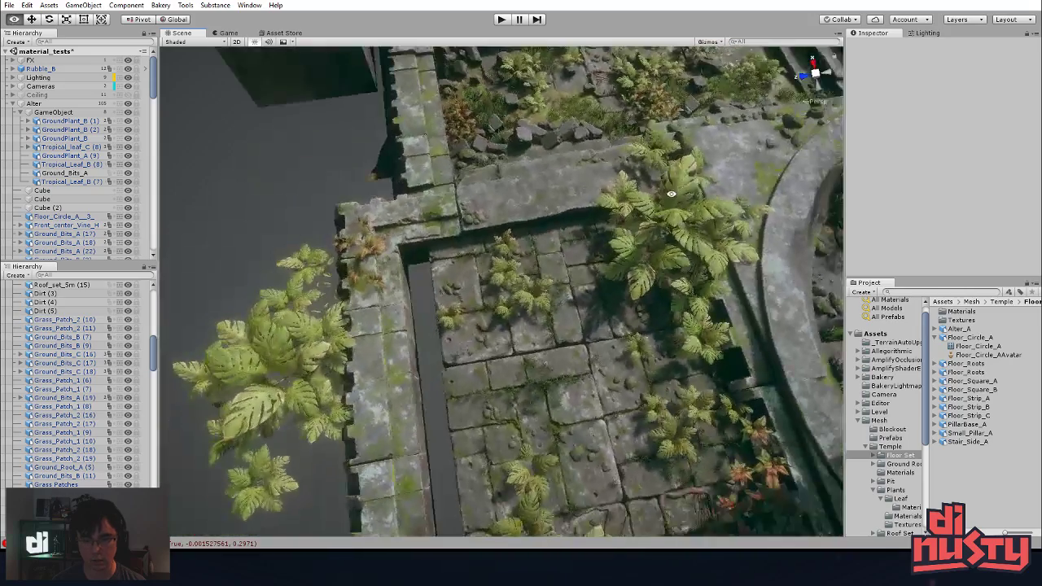
- Scale the six planted floor squares together about their common center to a scale of 1.09043 toward the outer wall
middle_click_drag(591, 326, 563, 242)
left_click_drag(563, 242, 570, 343, "alt")
left_click(510, 239)
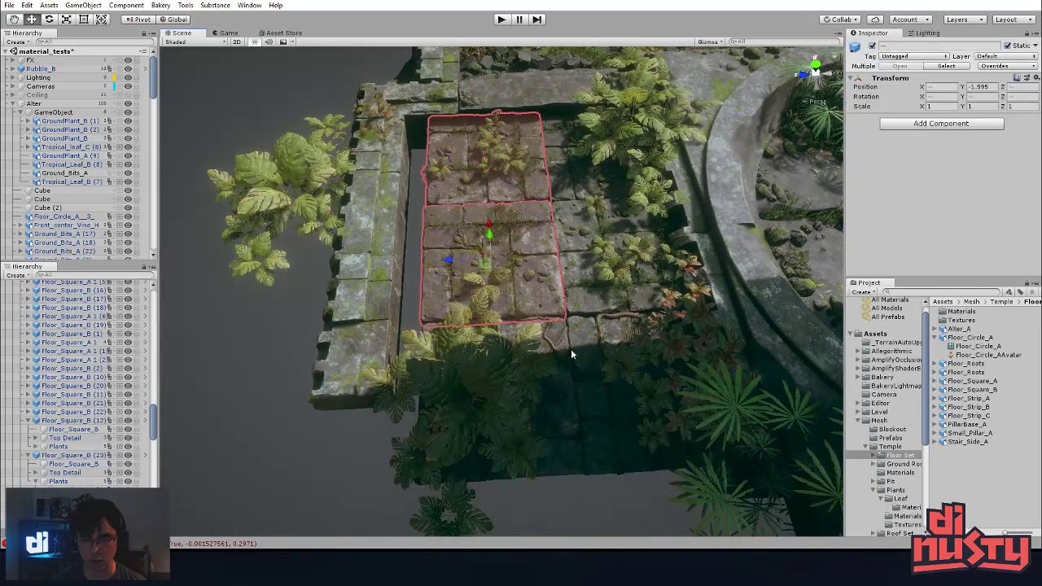
left_click(569, 373, "shift")
left_click(593, 357, "shift")
left_click(582, 275, "shift")
left_click(563, 174, "shift")
left_click_drag(564, 174, 559, 247, "alt")
middle_click_drag(489, 215, 515, 220)
key("r")
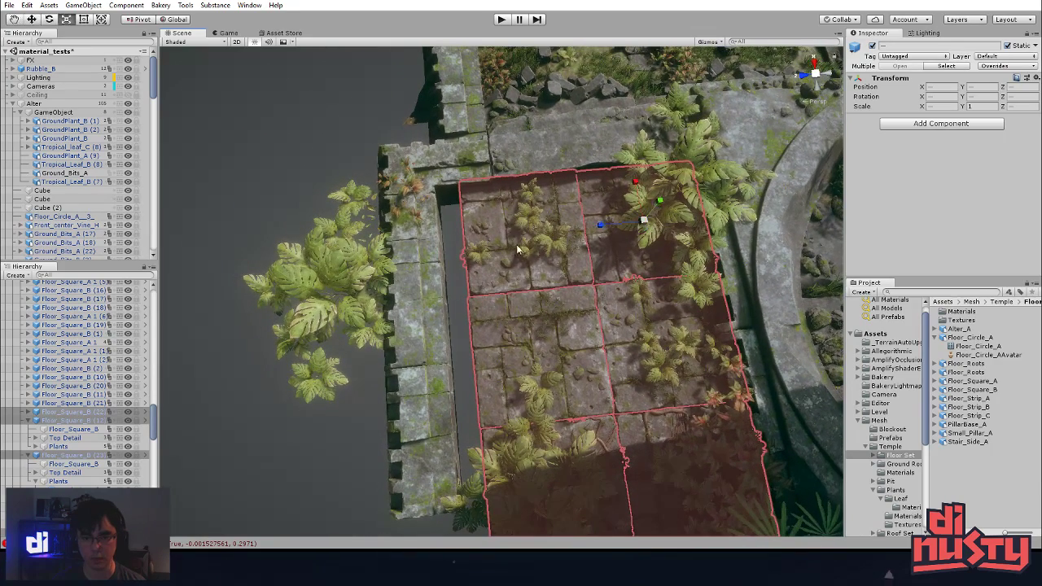
left_click_drag(591, 330, 625, 244, "alt")
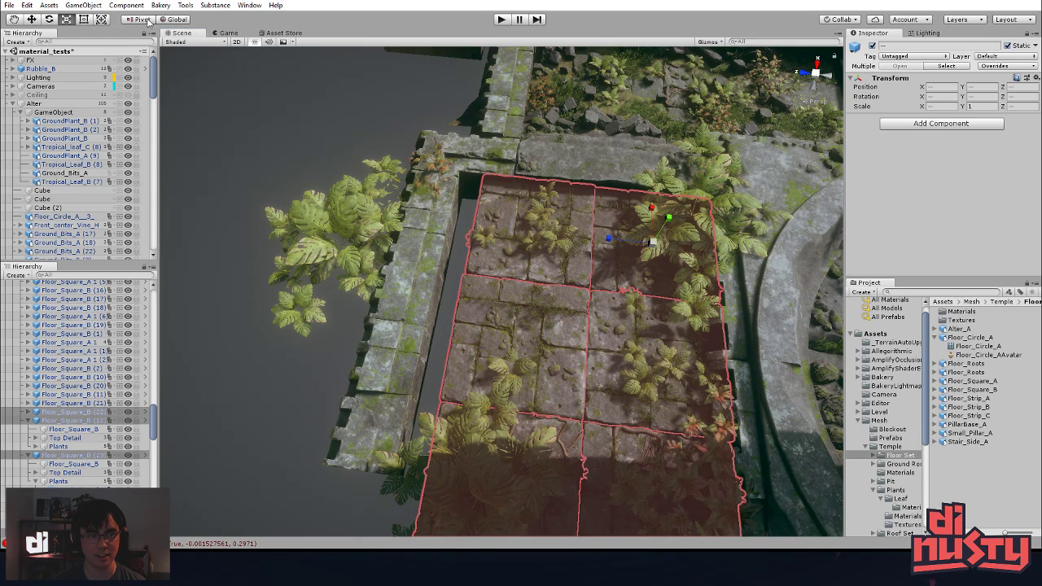
left_click_drag(574, 351, 552, 350)
left_click(390, 395)
left_click_drag(389, 395, 381, 346, "alt")
- Duplicate the roof corner and move the copy to the opposite end of the front outer wall
left_click(324, 322)
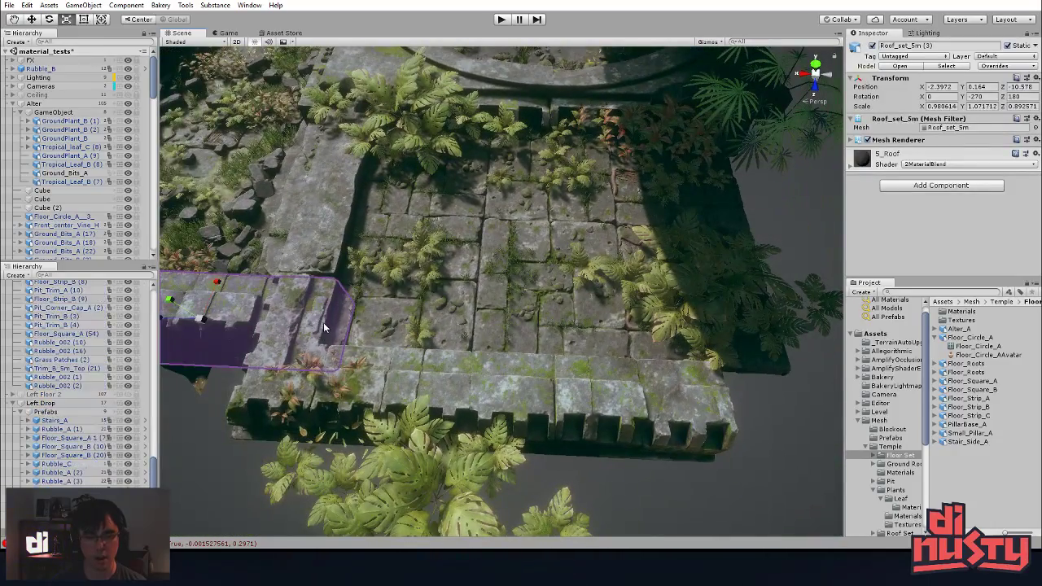
left_click(346, 363)
left_click_drag(306, 361, 779, 379)
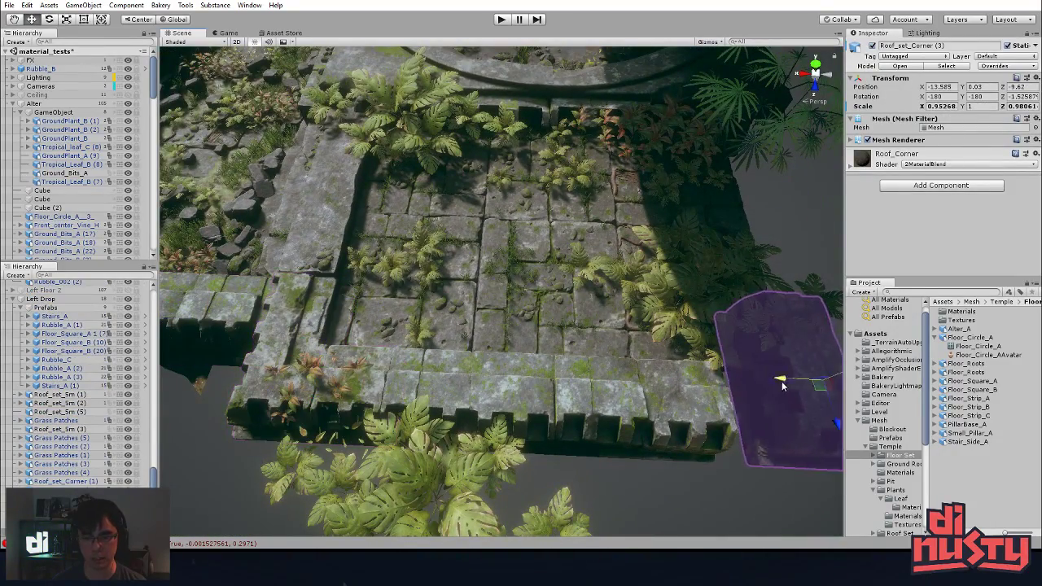
- Rotate Roof_set_Corner (3) to Y -90 and place it at X -12.792, Z -11.749 against the wall's end
key("f")
key("e")
left_click_drag(502, 403, 680, 346)
key("w")
left_click_drag(524, 384, 458, 361)
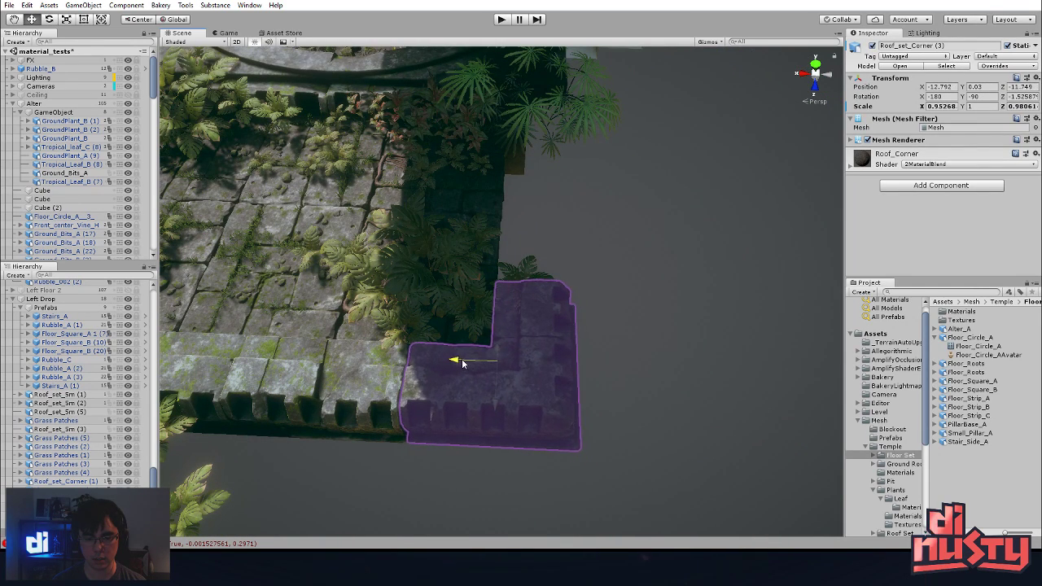
left_click(602, 353)
left_click_drag(602, 353, 738, 303, "alt")
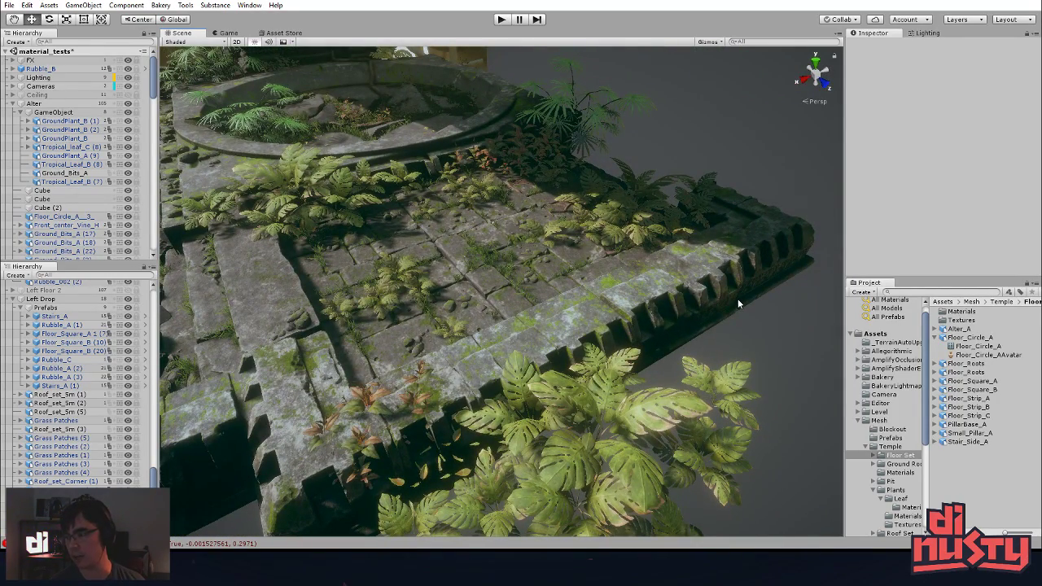
- Duplicate the stair block and place the copy at X -16.09, Z -5.26 along the floor's open side edge
left_click_drag(512, 183, 641, 300, "alt")
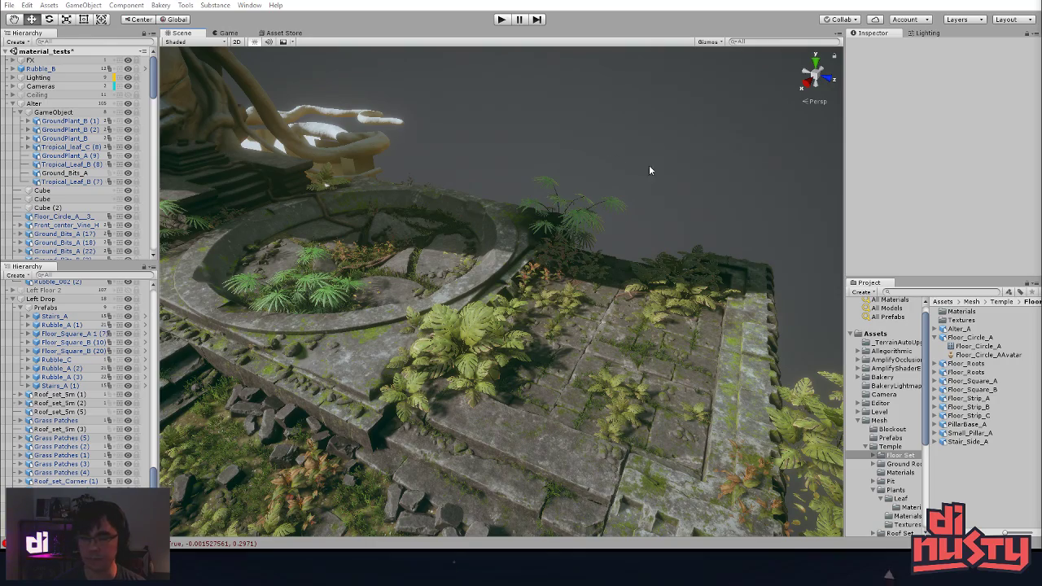
left_click_drag(665, 220, 376, 237, "alt")
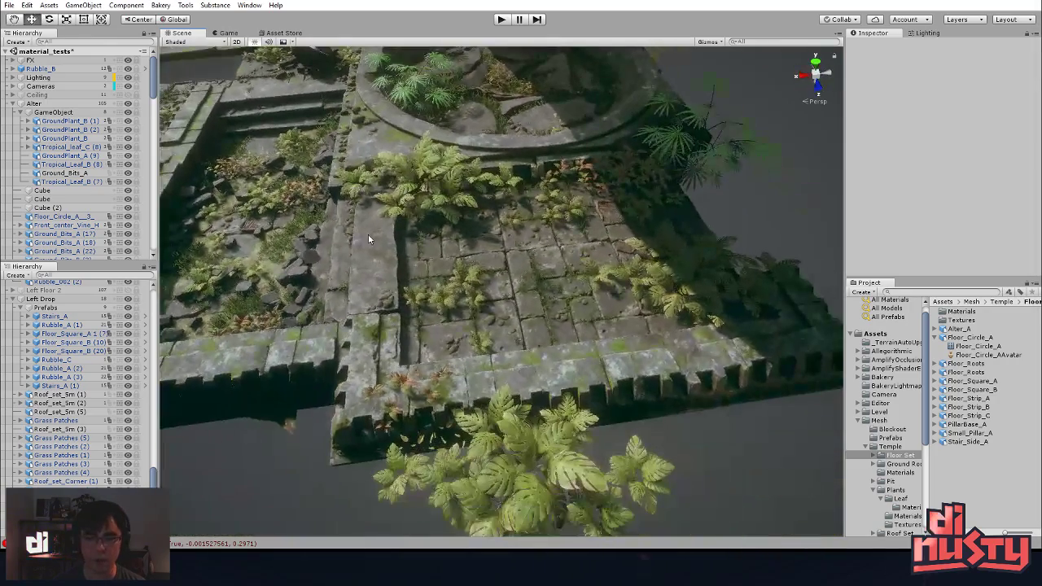
left_click(376, 233)
left_click_drag(526, 271, 701, 288, "alt")
key("ctrl+d")
key("f")
left_click_drag(701, 288, 813, 166, "alt")
key("e")
left_click_drag(573, 288, 545, 329, "alt")
left_click_drag(463, 299, 663, 384)
mouse_move(744, 244)
left_mouse_down()
mouse_move(455, 322)
mouse_move(752, 242)
left_mouse_up()
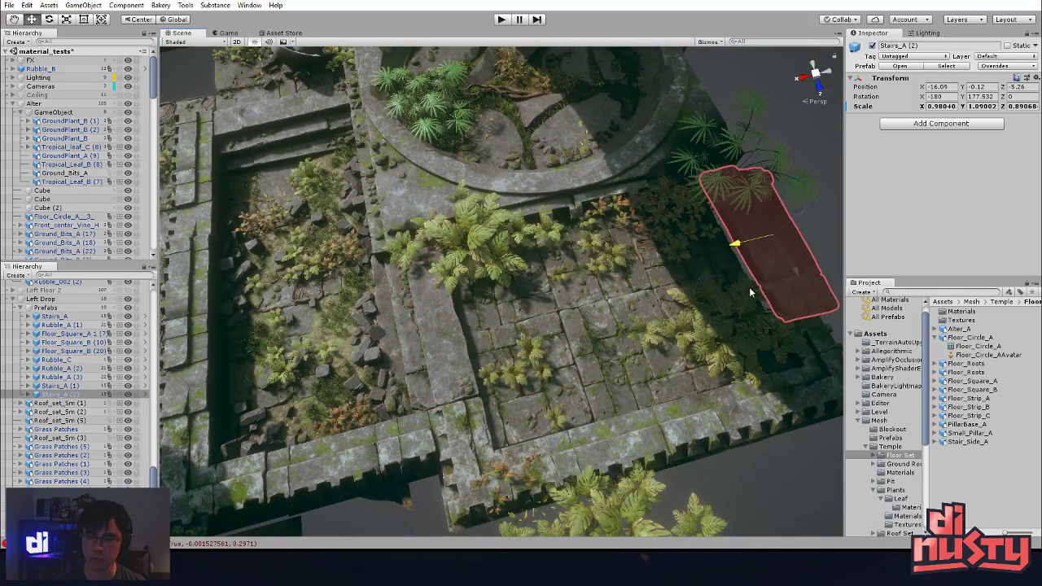
- Examine the floor beside the new stair block and check the individual floor squares around their shared seams
key("f")
left_click_drag(564, 271, 591, 341, "alt")
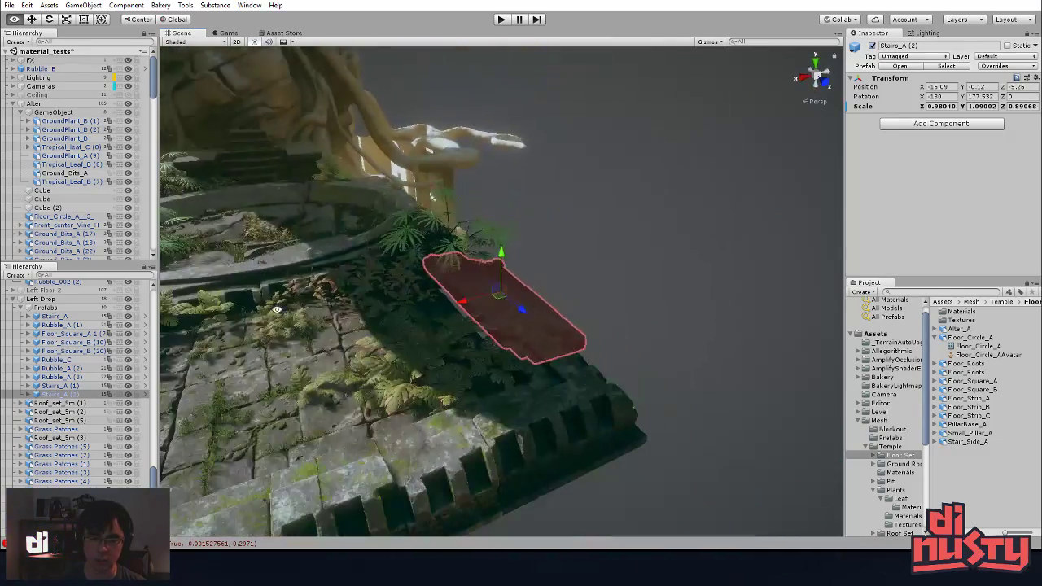
middle_click_drag(342, 325, 558, 268, "alt")
left_click_drag(558, 268, 490, 274, "alt")
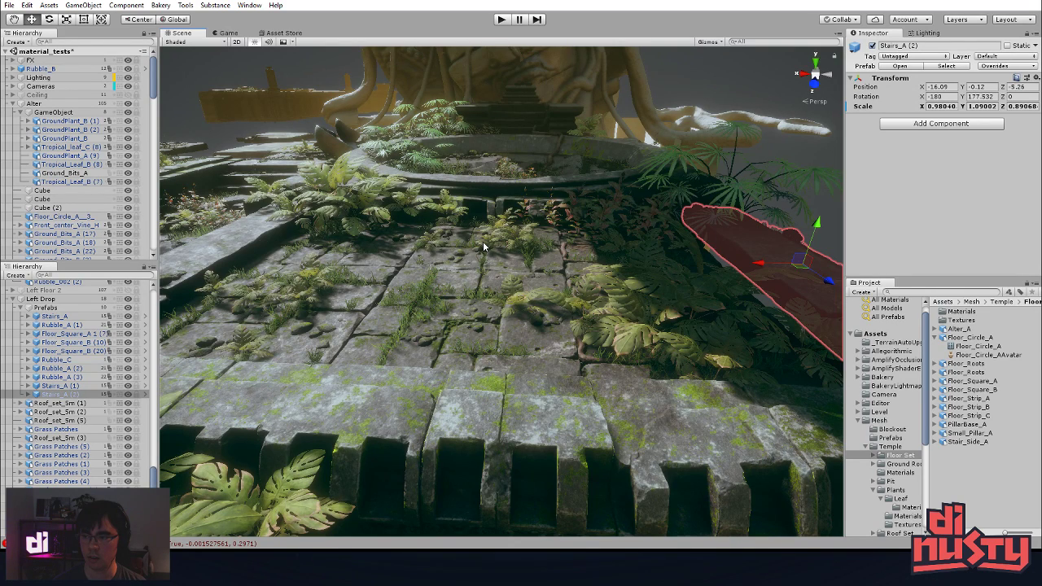
left_click_drag(482, 241, 521, 252, "alt")
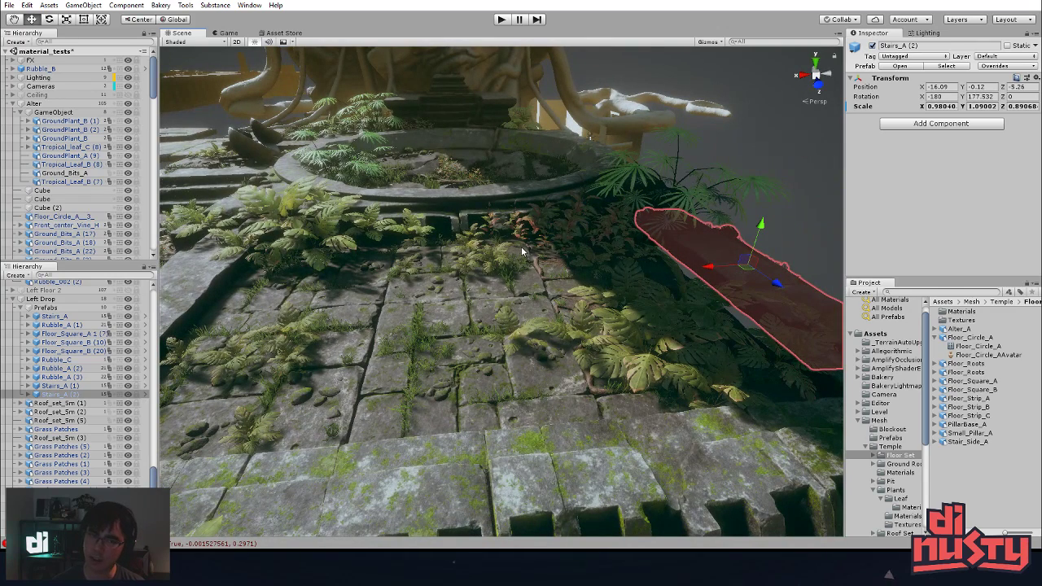
left_click(382, 286)
left_click(376, 317)
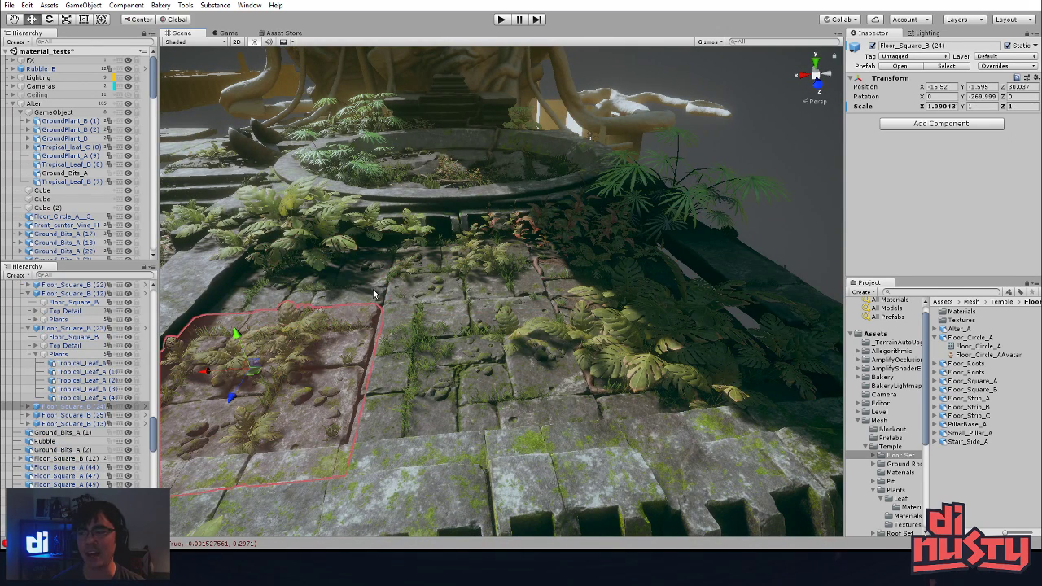
left_click(374, 294)
left_click(436, 291)
left_click(368, 300)
left_click(366, 330)
left_click(419, 299)
left_click(361, 301)
left_click(366, 329)
left_click(376, 326)
left_click(387, 323)
left_click(396, 320)
left_click(371, 293)
left_click(370, 292)
left_click(365, 318)
left_click(359, 293)
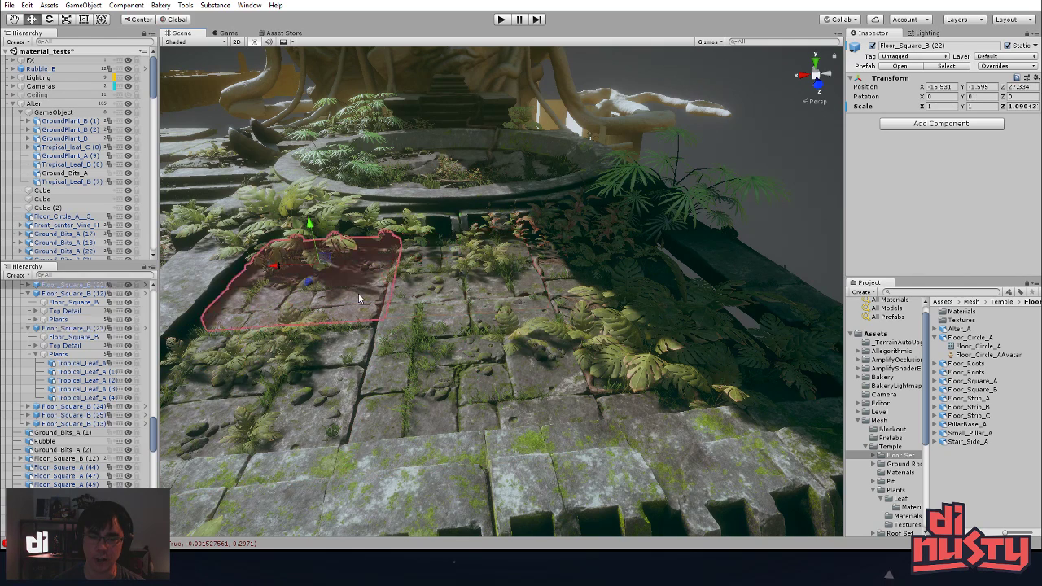
- Try to raise the four floor squares nearest the planter wall to Y -1.398
left_click(402, 317)
left_click(393, 301)
left_click(374, 300, "shift")
left_click(368, 318, "shift")
left_click(394, 318, "shift")
left_click_drag(382, 285, 380, 269)
middle_click_drag(380, 269, 466, 257)
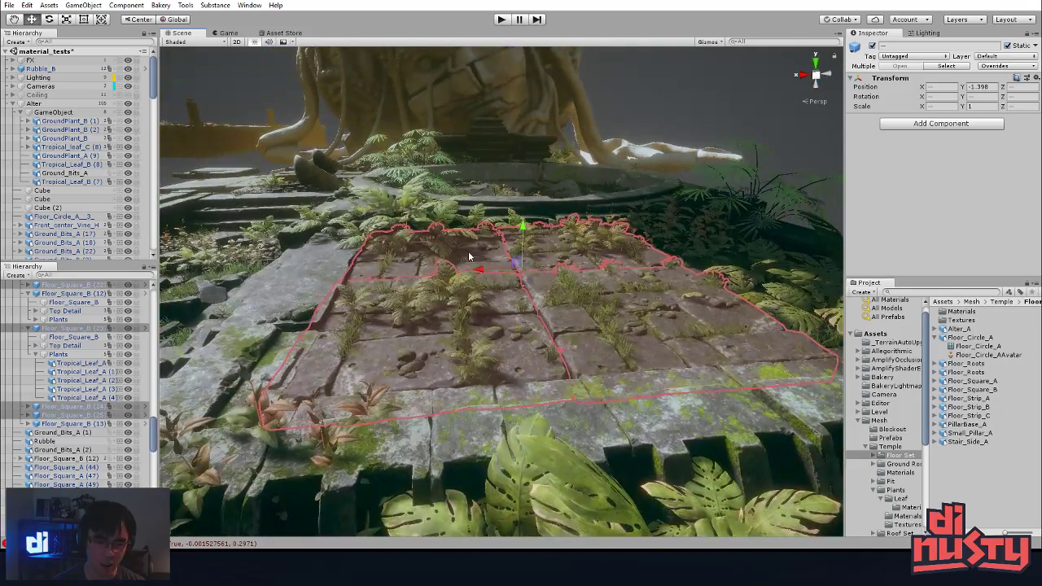
key("ctrl+z")
left_click_drag(486, 265, 516, 198, "alt")
key("ctrl+z")
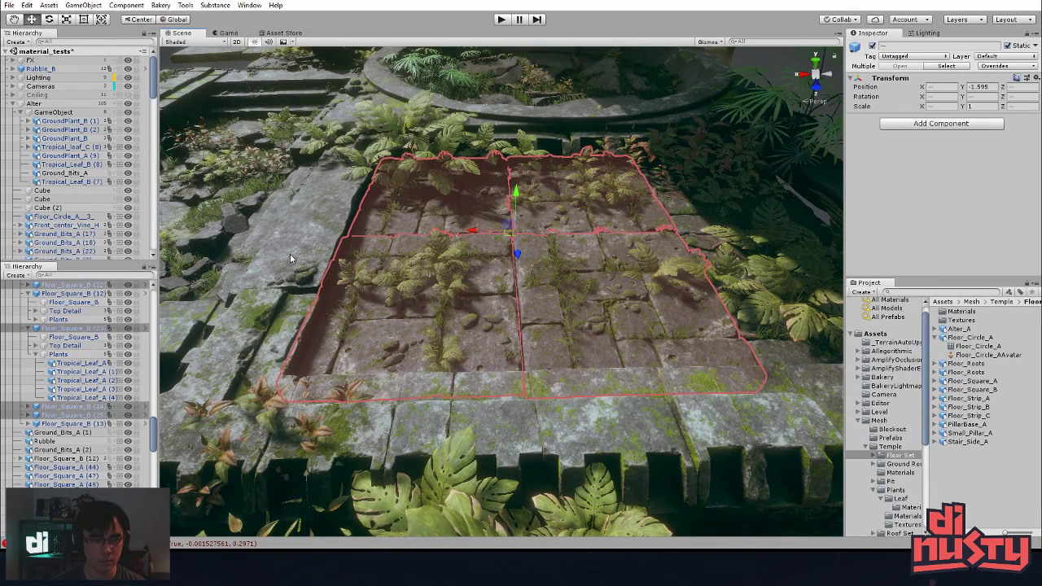
- Raise the six floor squares to Y -1.475 together with the GameObject group of corner foliage
left_click(508, 295, "ctrl")
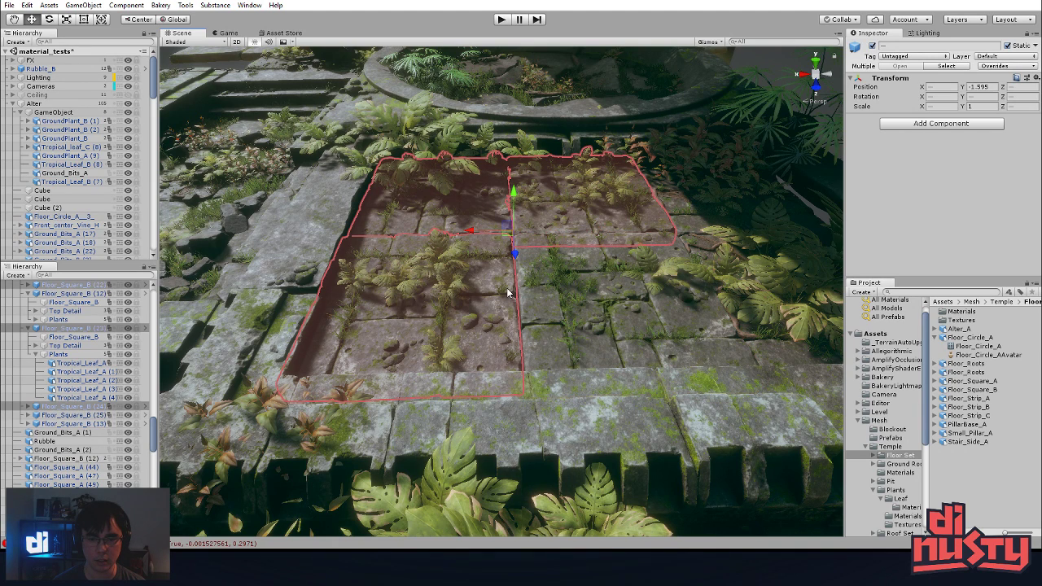
left_click(474, 219)
left_click(487, 273, "shift")
left_click(565, 268, "shift")
left_click(618, 213, "shift")
left_click(705, 215, "shift")
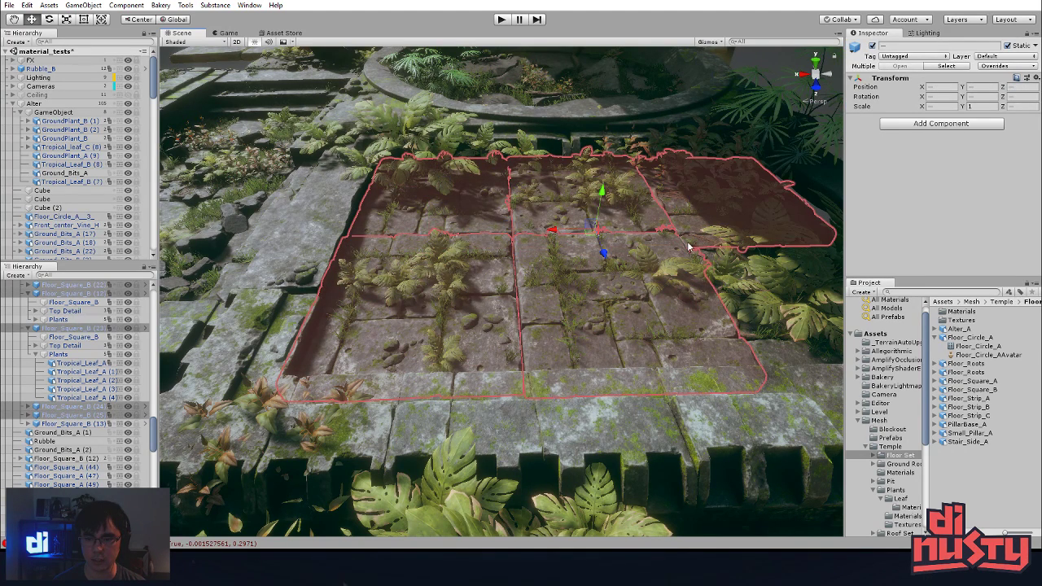
left_click(689, 247, "shift")
middle_click_drag(689, 247, 657, 260)
right_click_drag(611, 212, 523, 305)
key("w")
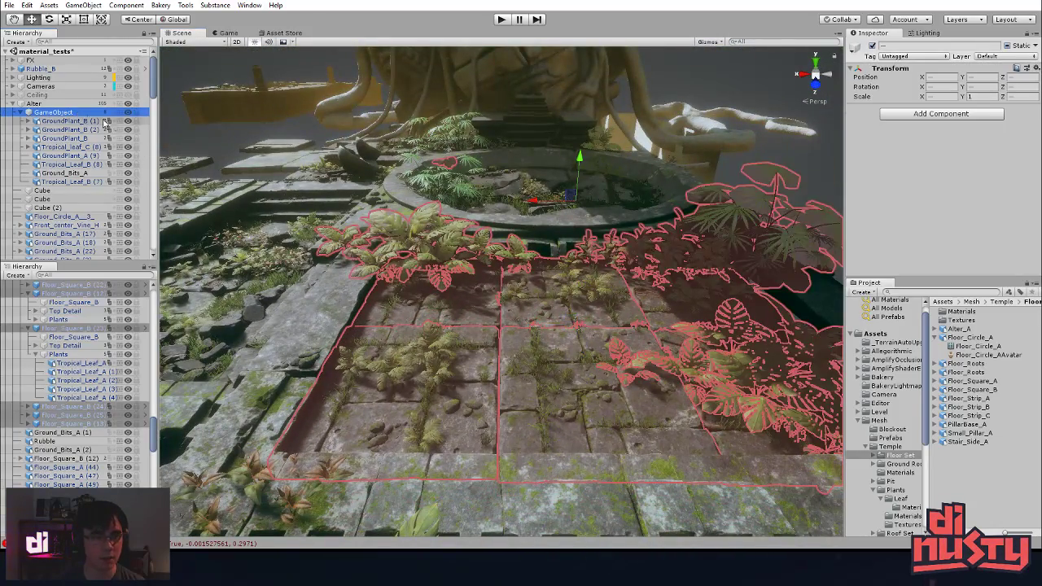
mouse_move(579, 169)
right_mouse_down()
mouse_move(483, 125)
mouse_move(450, 164)
mouse_move(488, 134)
mouse_move(570, 186)
right_mouse_up()
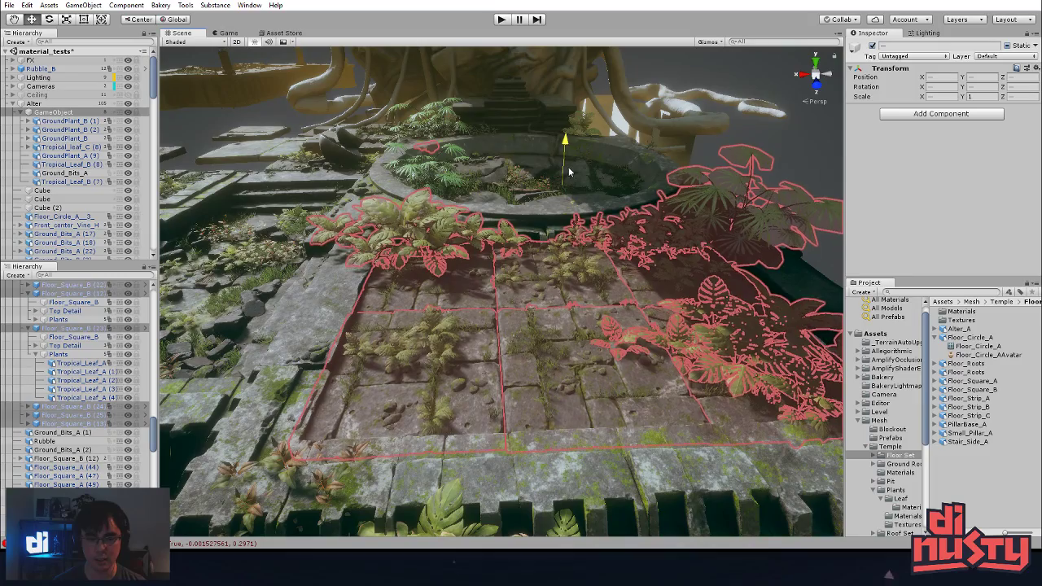
- Move the stair block Stairs_A (2) to X -16 to close the gap beside the floor squares
left_click_drag(570, 172, 621, 288, "alt")
left_click(464, 131)
left_click(424, 230)
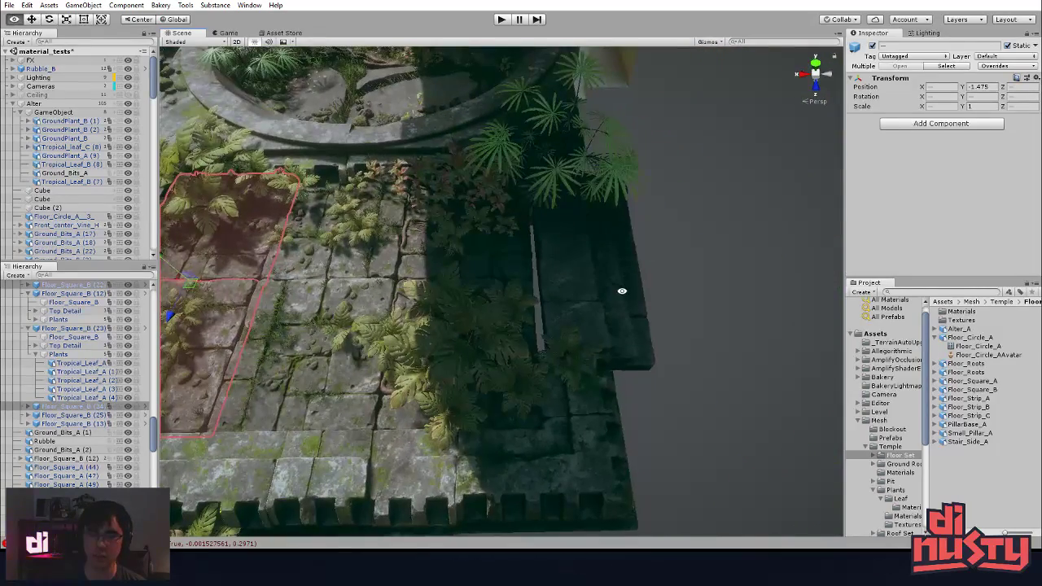
left_click(593, 296)
key("shift+d")
left_click(564, 255)
left_click_drag(561, 253, 555, 253)
key("shift+d")
mouse_move(574, 308)
left_mouse_down("alt")
mouse_move(595, 276)
mouse_move(562, 318)
left_mouse_up("alt")
left_click(559, 280)
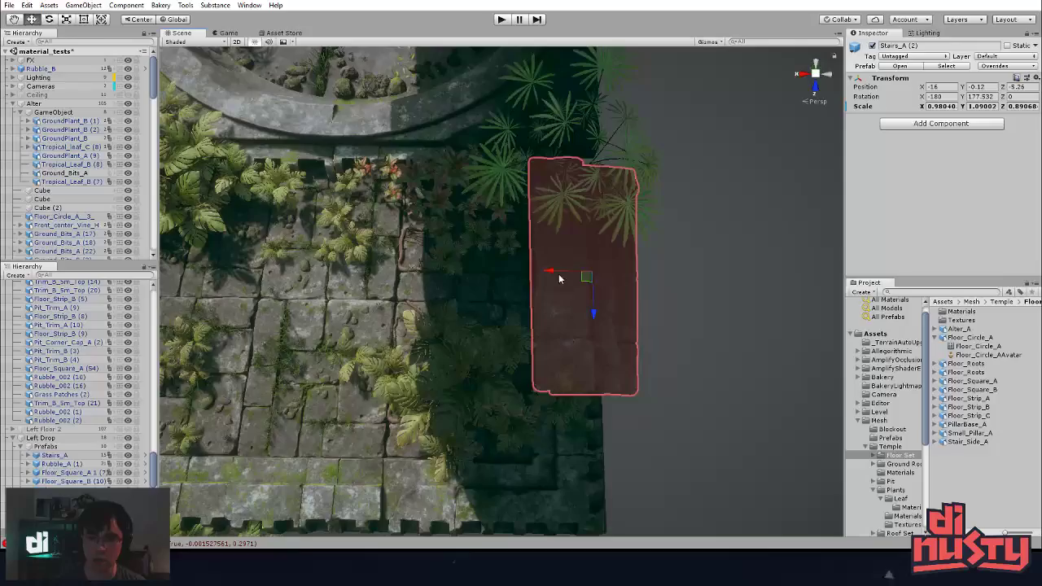
- Examine the terrace edge at ground level and the area around the temple pillar Pillar_A
left_click(695, 344)
left_click_drag(695, 345, 350, 170, "alt")
right_click_drag(351, 170, 586, 260, "alt")
left_click_drag(586, 260, 579, 324, "alt")
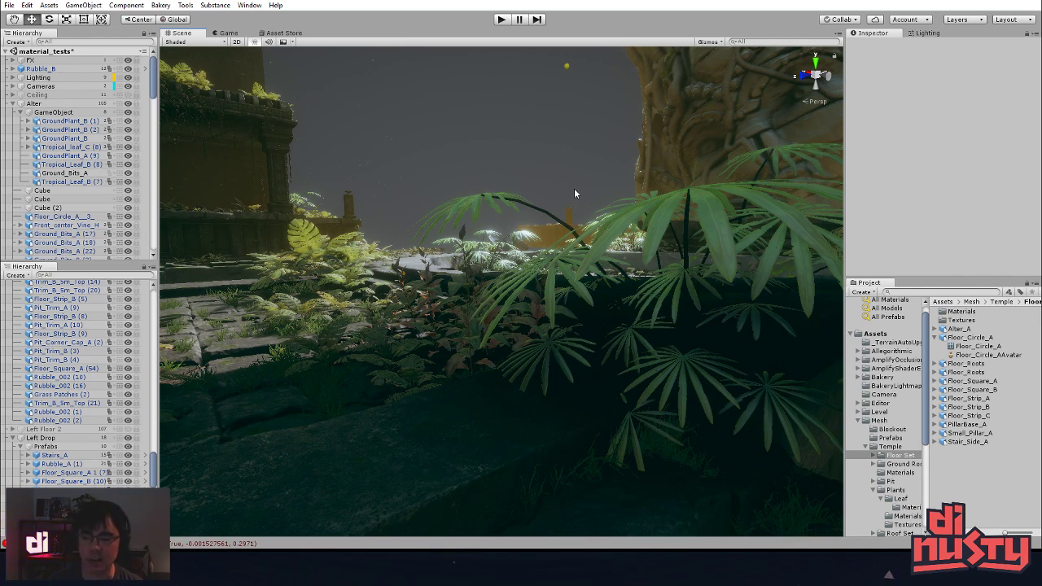
left_click(277, 147)
key("f")
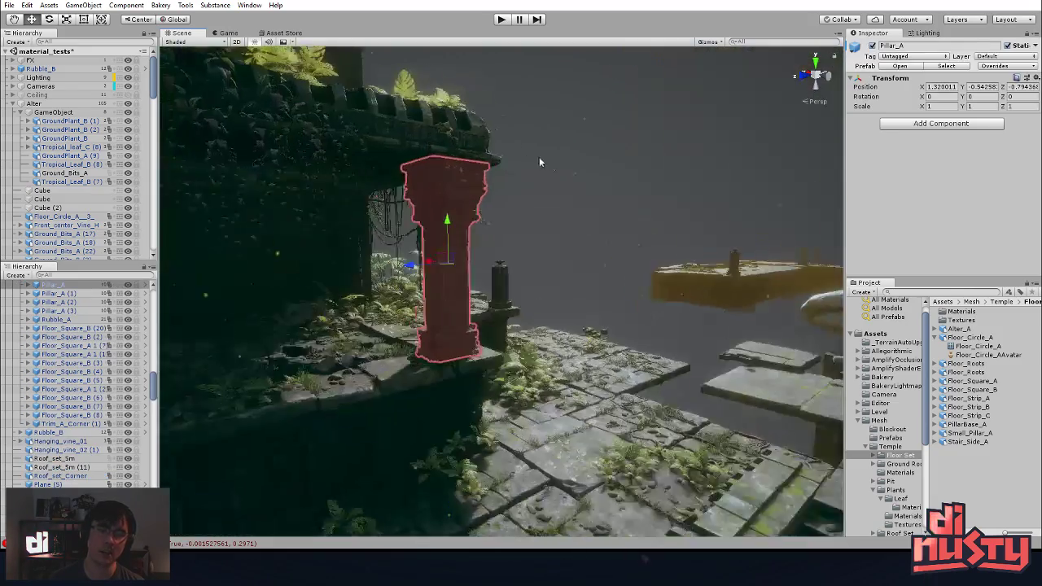
left_click(527, 157)
left_click_drag(591, 255, 605, 151, "alt")
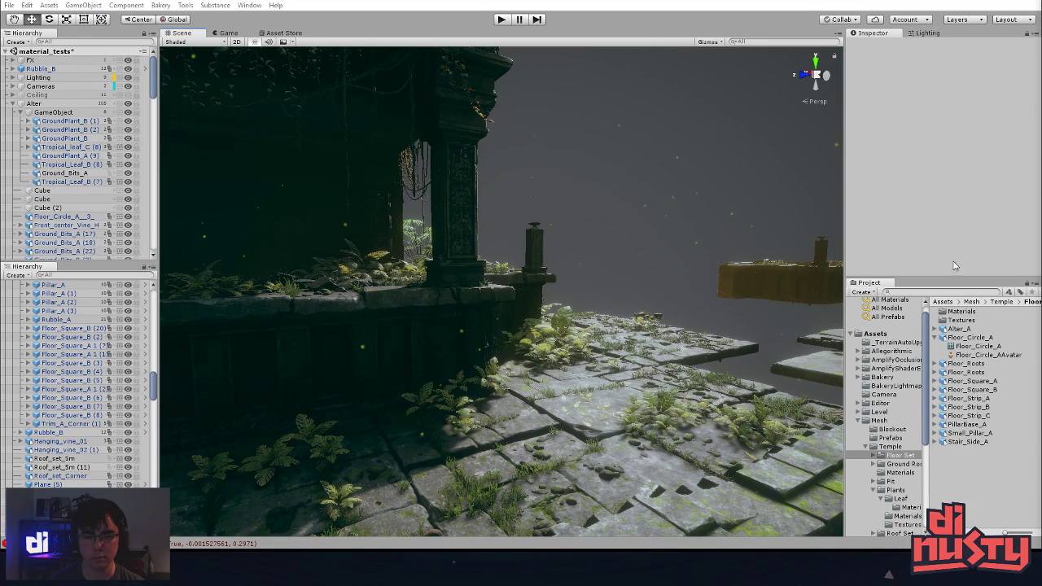
- Delete the floating floor square Floor_Square_A (47) and the loose stray pieces around it between the terrace and the tree roots
left_click_drag(659, 272, 658, 293, "alt")
middle_click_drag(658, 293, 556, 269)
left_click_drag(690, 236, 554, 371, "alt")
left_click(573, 363)
key("Delete")
left_click(595, 310)
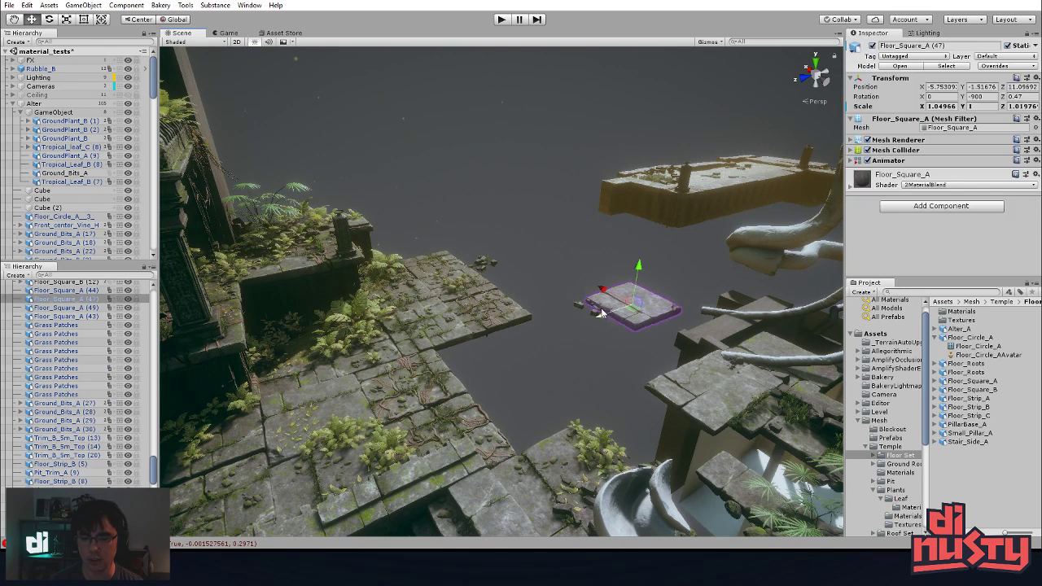
key("Delete")
left_click(484, 262)
left_click(616, 287)
key("Delete")
left_click(602, 350)
key("Delete")
- Try to delete the plant-covered floor square Floor_Square_A 1 (5) behind the stairs
middle_click_drag(685, 343, 626, 326)
scroll(625, 325, "down", 3)
left_click_drag(533, 372, 639, 239, "alt")
middle_click_drag(641, 238, 607, 130)
scroll(606, 130, "down", 2)
left_click_drag(606, 131, 518, 174, "alt")
middle_click_drag(518, 174, 548, 206)
scroll(547, 206, "down", 3)
left_click_drag(548, 206, 402, 328, "alt")
middle_click_drag(482, 396, 537, 480)
scroll(521, 407, "up", 5)
middle_click_drag(375, 439, 475, 319)
left_click(475, 323)
key("Delete")
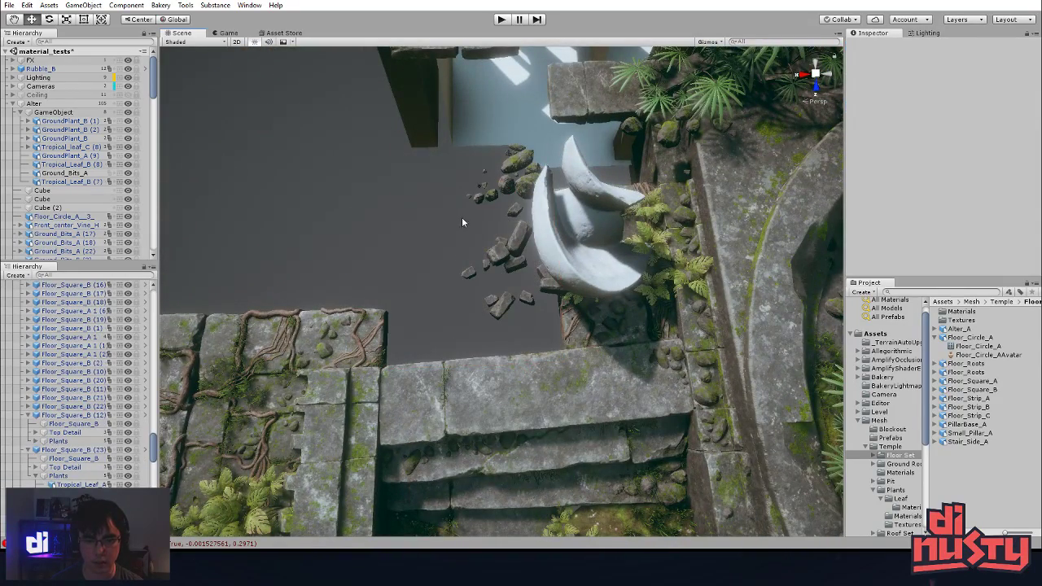
key("ctrl+z")
- Hide the Prefabs group of Left Floor and delete the loose rubble beside the white curved piece behind the stairs
scroll(68, 377, "up", 3)
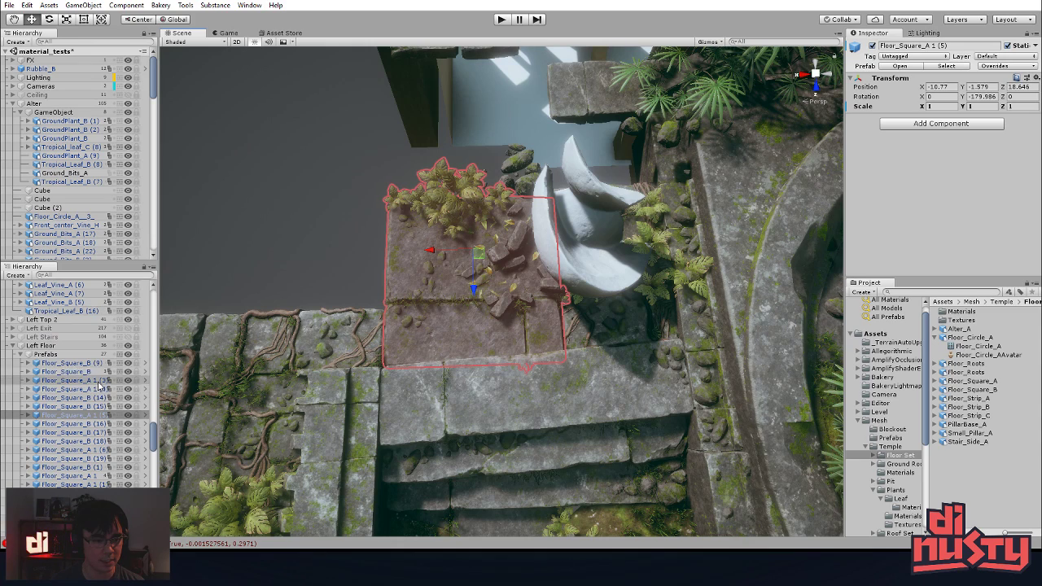
left_click(127, 355)
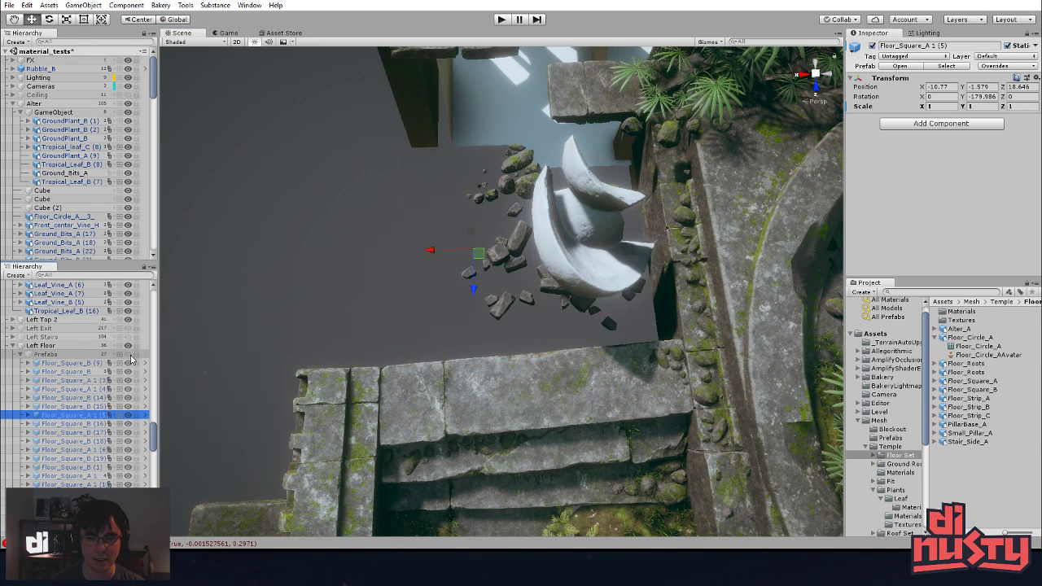
left_click(513, 240)
key("Delete")
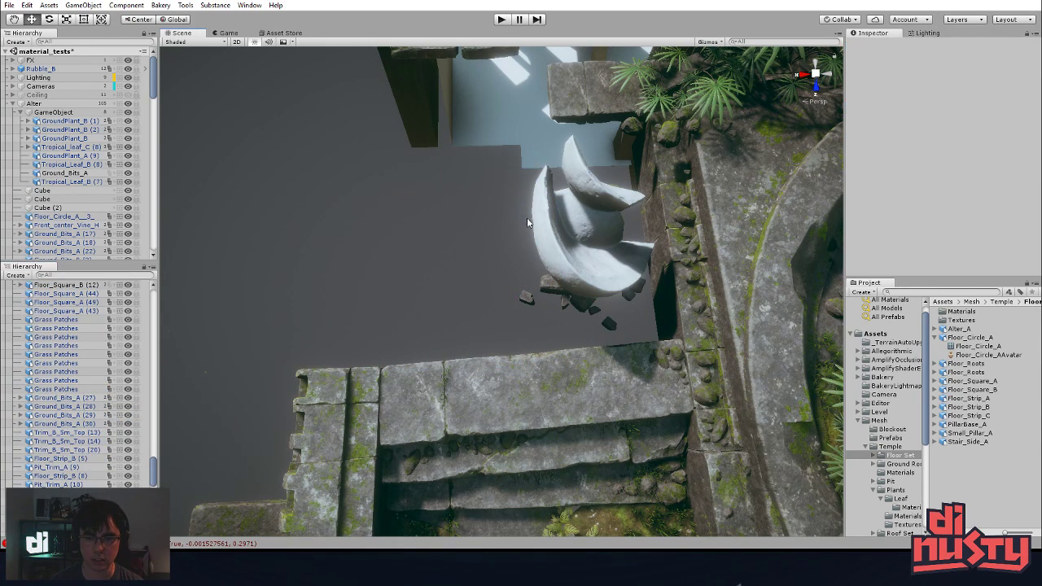
left_click(541, 286)
key("Delete")
- Examine the white curved piece and the open gap between the stairs and the circular floor
left_click(584, 240)
left_click_drag(583, 241, 619, 245, "alt")
middle_click_drag(619, 244, 602, 214)
left_click_drag(602, 214, 456, 84, "alt")
left_click_drag(638, 282, 535, 379, "alt")
left_click(580, 480)
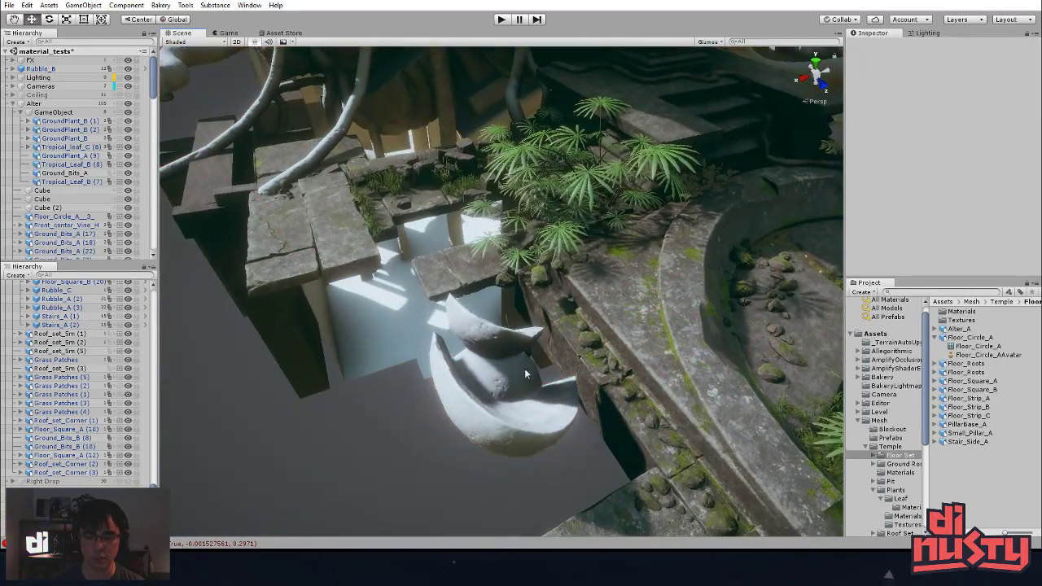
left_click_drag(620, 402, 529, 285, "alt")
middle_click_drag(530, 285, 536, 261)
left_click_drag(536, 261, 560, 235, "alt")
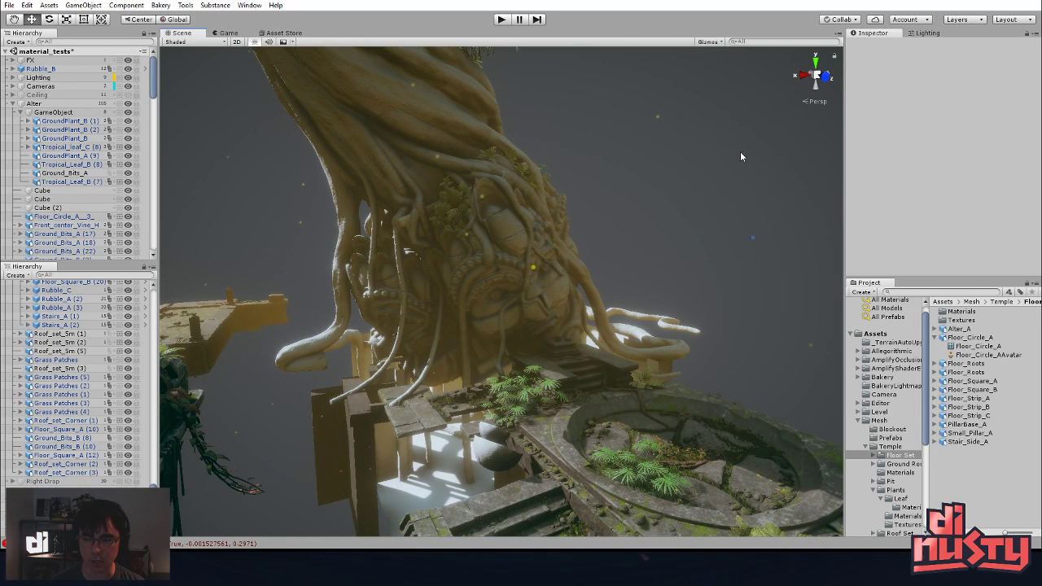
- Examine the root-covered stone faces, the circular floor and the overall scene layout from near and far
left_click_drag(494, 448, 594, 425, "alt")
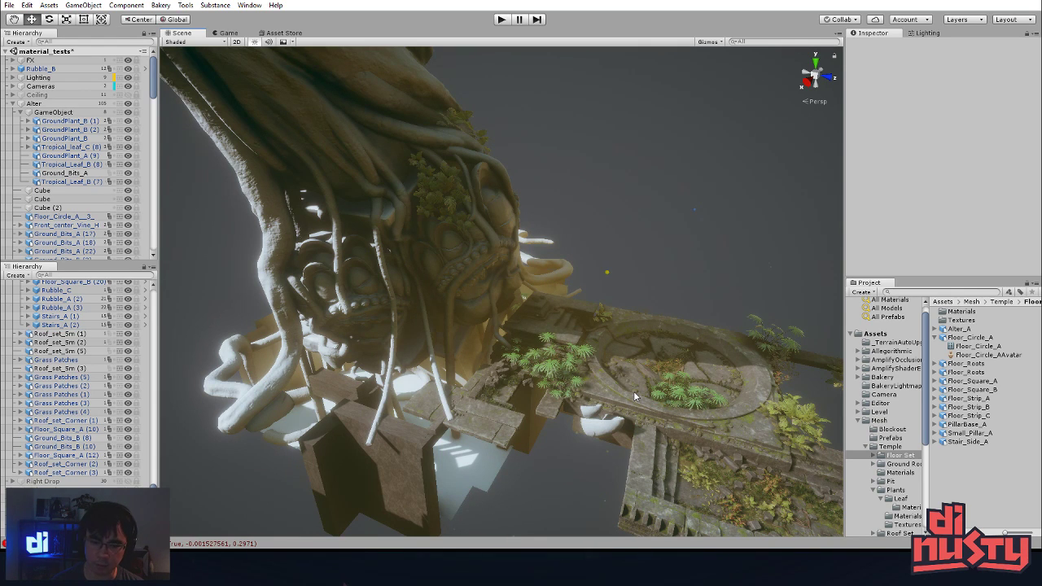
left_click_drag(633, 391, 491, 396, "alt")
scroll(470, 429, "down", 8)
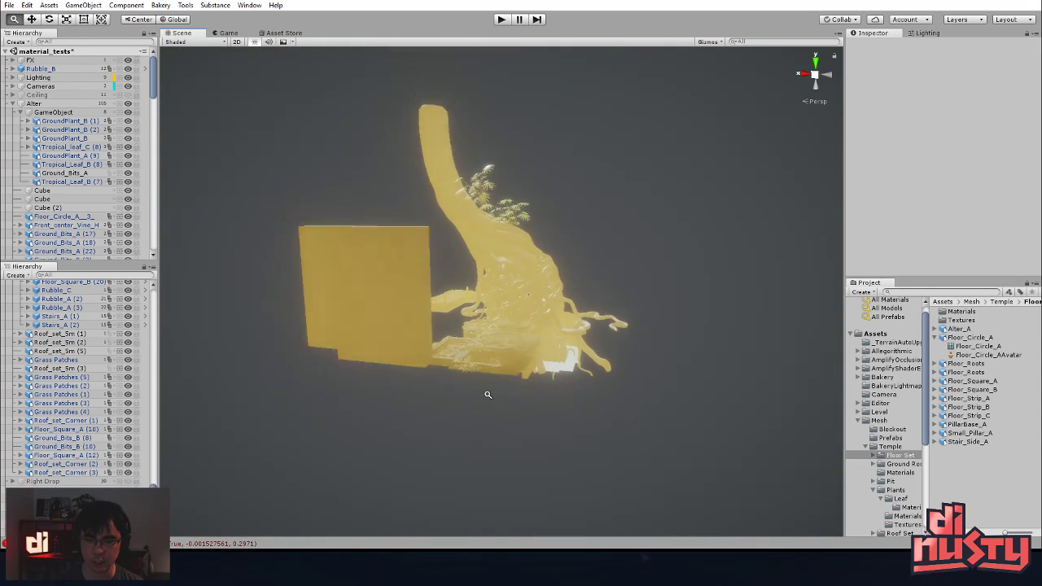
right_click_drag(491, 396, 446, 319, "alt")
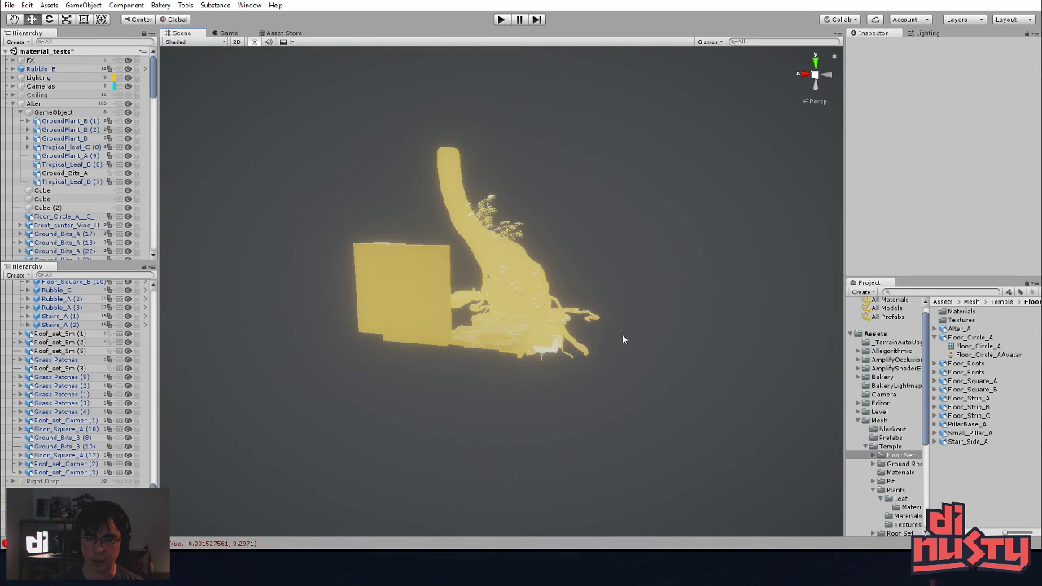
left_click_drag(614, 343, 553, 313, "alt")
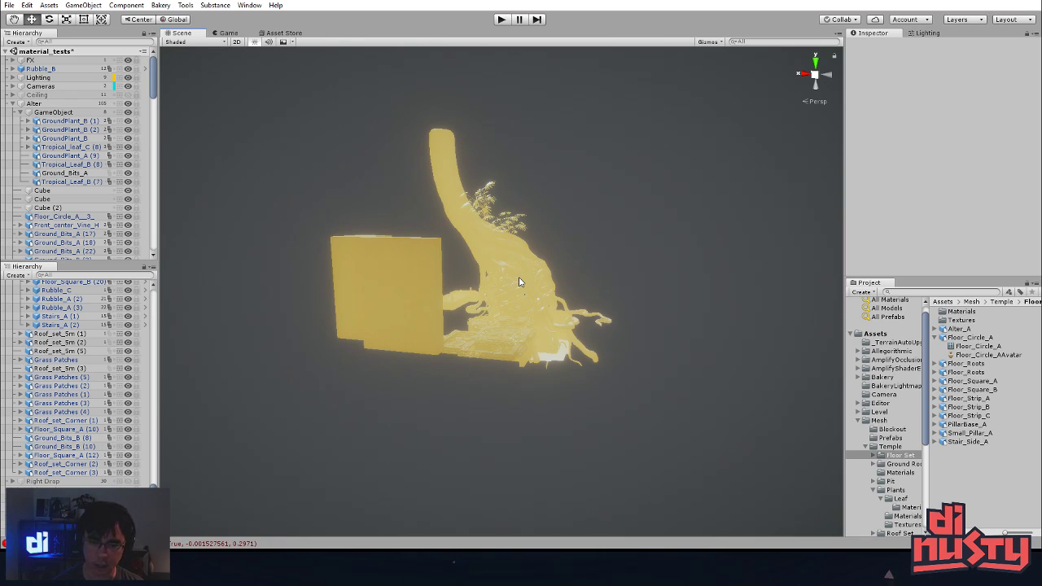
right_click_drag(498, 323, 478, 360, "alt")
right_click_drag(448, 303, 708, 328, "alt")
right_click_drag(326, 328, 718, 377, "alt")
left_click_drag(439, 335, 581, 356, "alt")
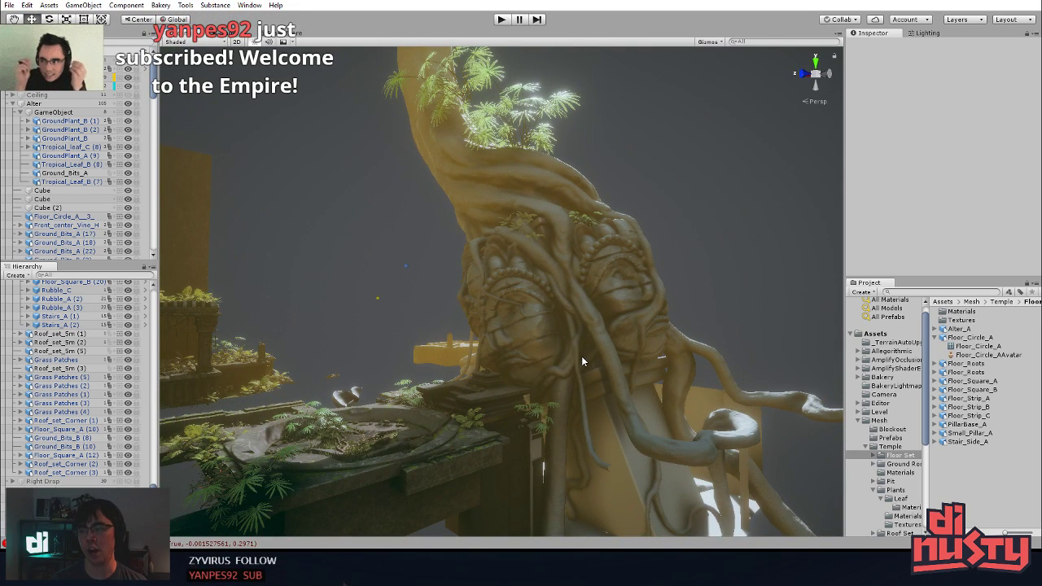
left_click_drag(660, 381, 475, 373, "alt")
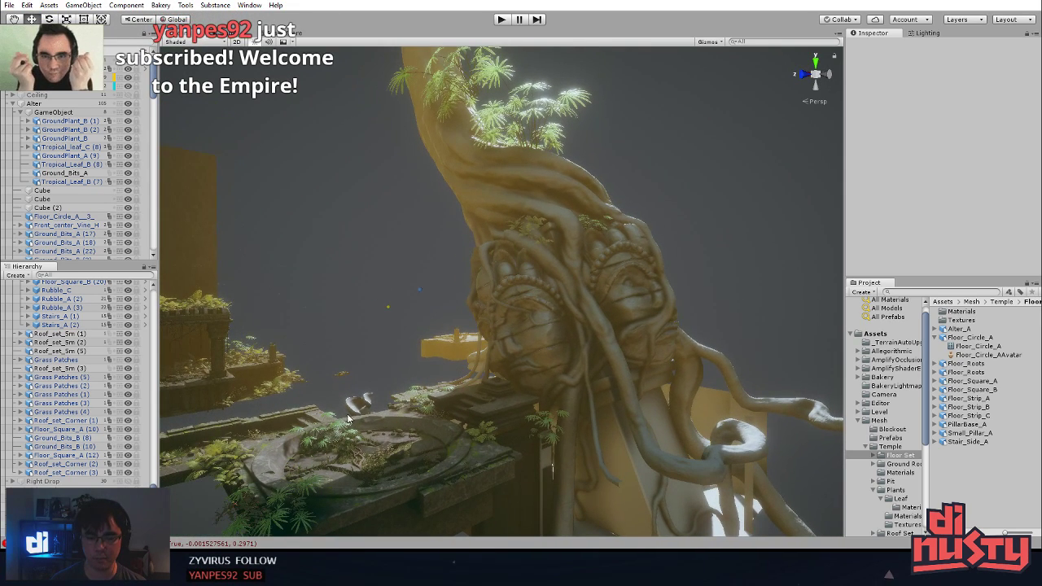
middle_click_drag(340, 416, 371, 392)
scroll(420, 379, "down", 5)
left_click_drag(420, 379, 340, 128, "alt")
left_click_drag(570, 240, 670, 285, "alt")
right_click_drag(670, 285, 496, 301, "alt")
scroll(395, 145, "up", 6)
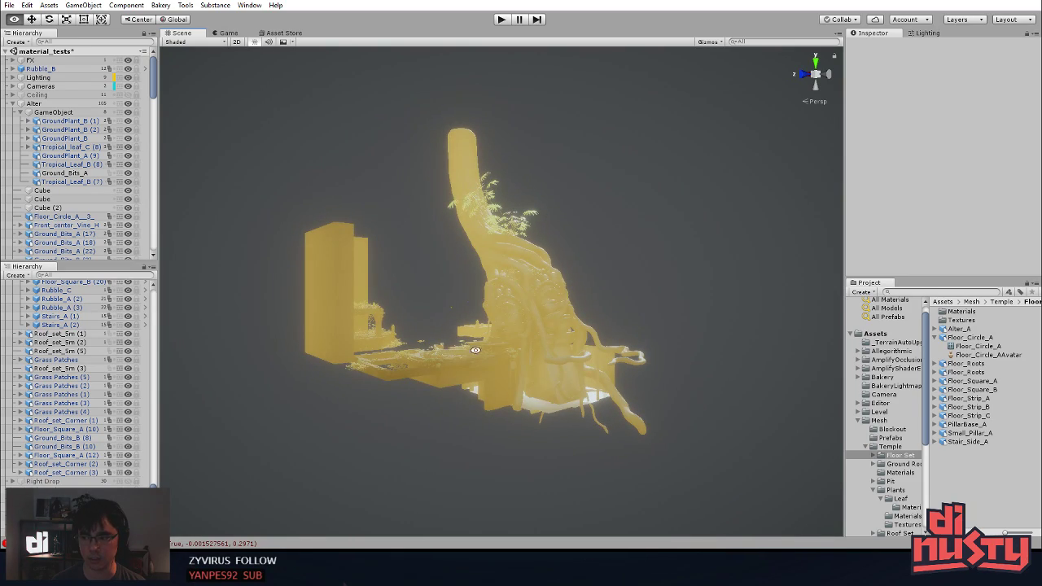
right_click_drag(465, 348, 719, 381, "alt")
right_click_drag(623, 374, 725, 376, "alt")
left_click_drag(602, 346, 476, 446, "alt")
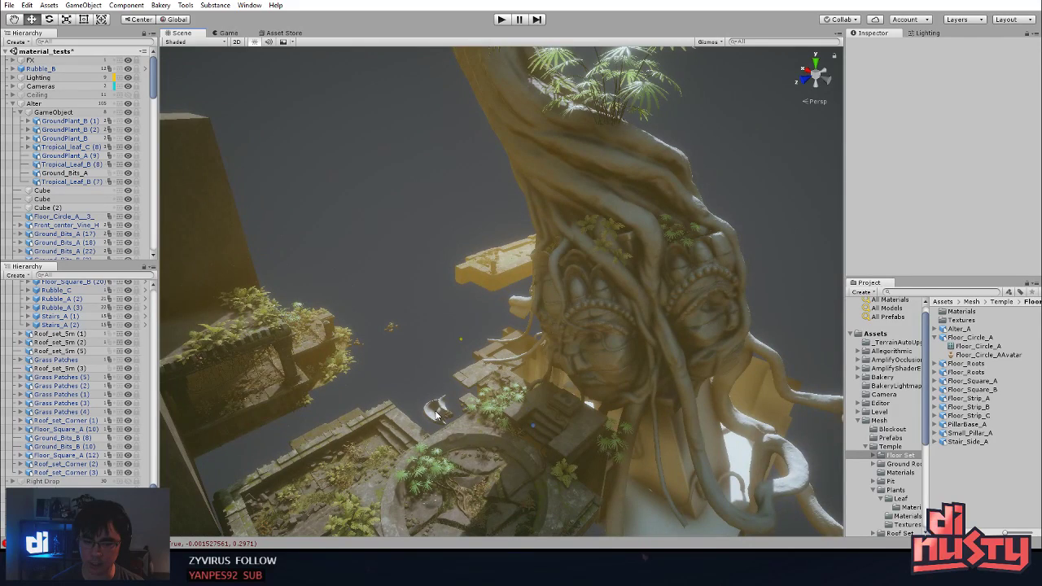
left_click_drag(552, 378, 332, 353, "alt")
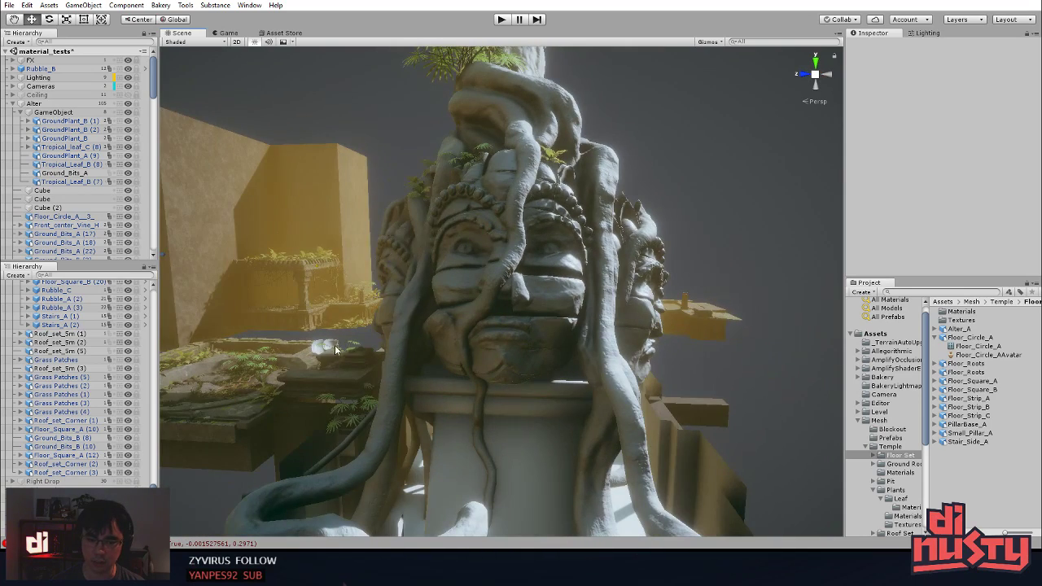
- Move the floating rubble group Rubble_B next to the white curved piece, to X -7.03 and Z -36.99
left_click_drag(371, 325, 527, 284, "alt")
left_click(526, 281)
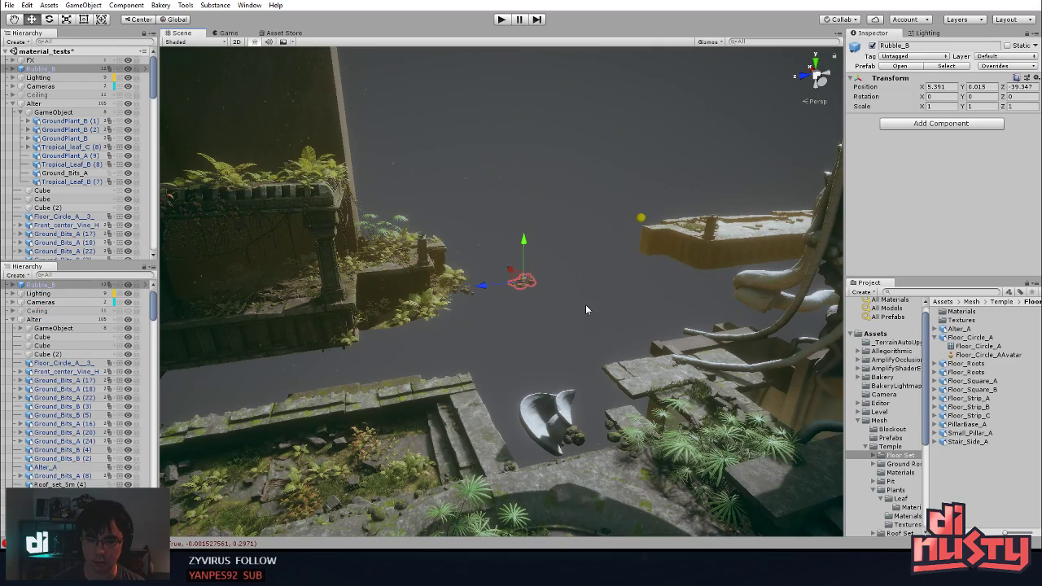
key("f")
left_click(657, 296)
left_click_drag(658, 296, 624, 426, "alt")
key("ctrl+z")
left_click_drag(630, 325, 714, 334, "alt")
scroll(714, 334, "down", 5)
middle_click_drag(714, 334, 399, 287)
scroll(431, 284, "down", 3)
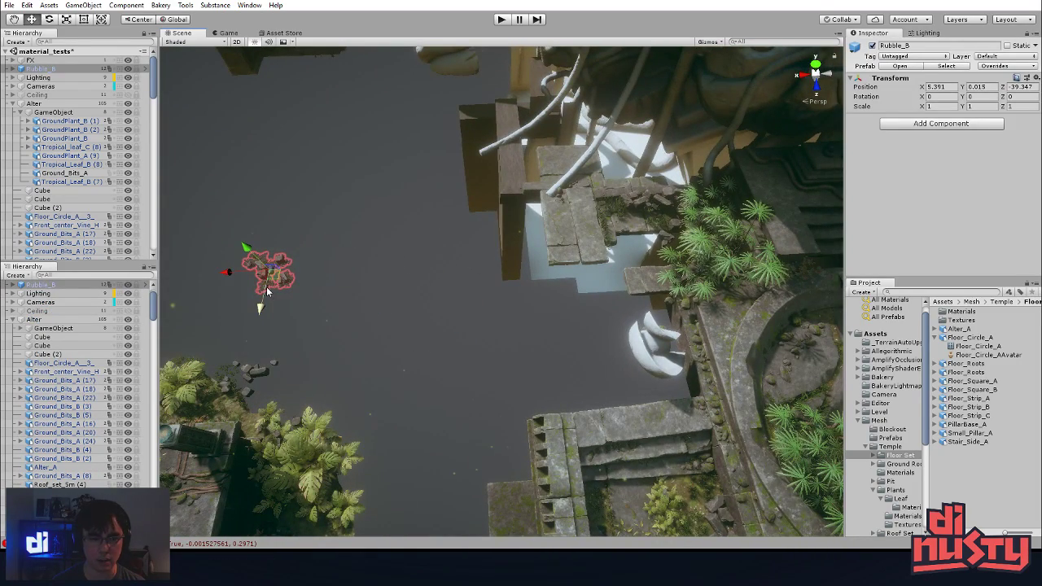
middle_click_drag(463, 323, 642, 348)
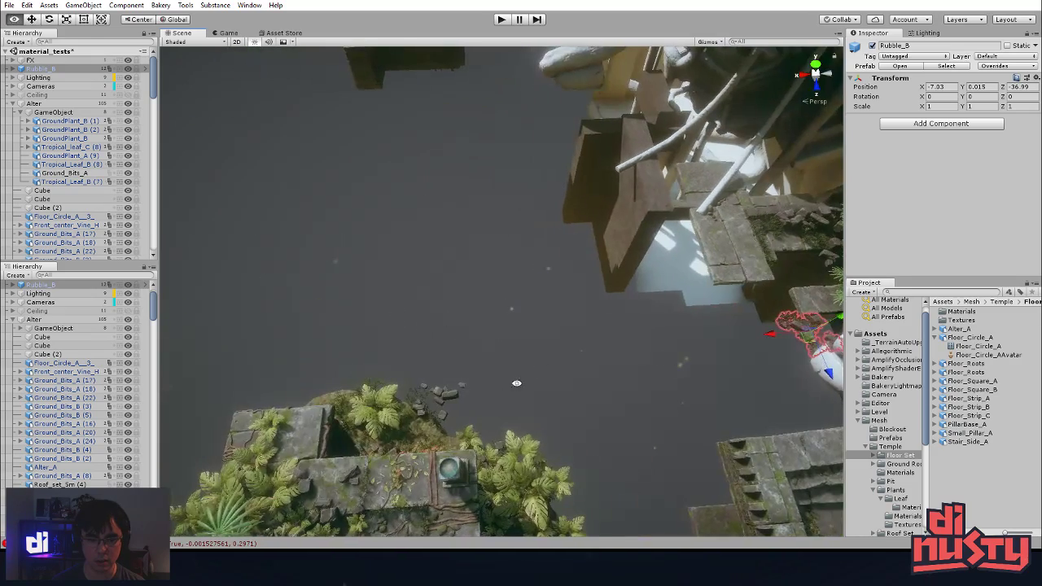
- Inspect the loose rubble Rubble_002 (10) and the plants along the outer edge of the corner terrace
left_click(442, 395)
left_click(612, 429)
middle_click_drag(697, 409, 567, 304)
left_click_drag(567, 305, 352, 309, "alt")
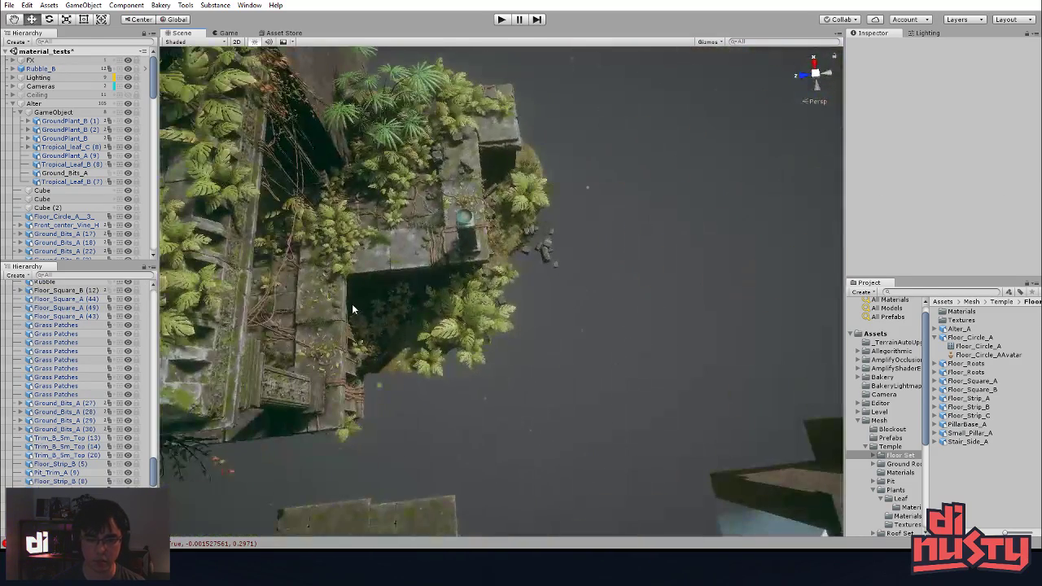
left_click(532, 172)
left_click(565, 233)
left_click(529, 254)
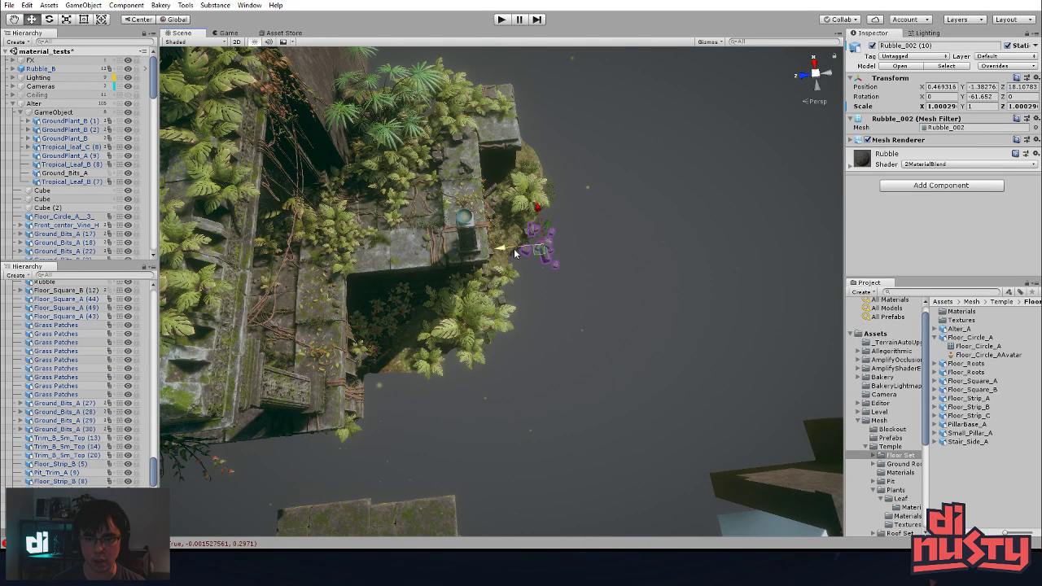
left_click(509, 241)
left_click(670, 232)
left_click(534, 194)
left_click_drag(579, 220, 652, 248, "alt")
left_click(538, 232)
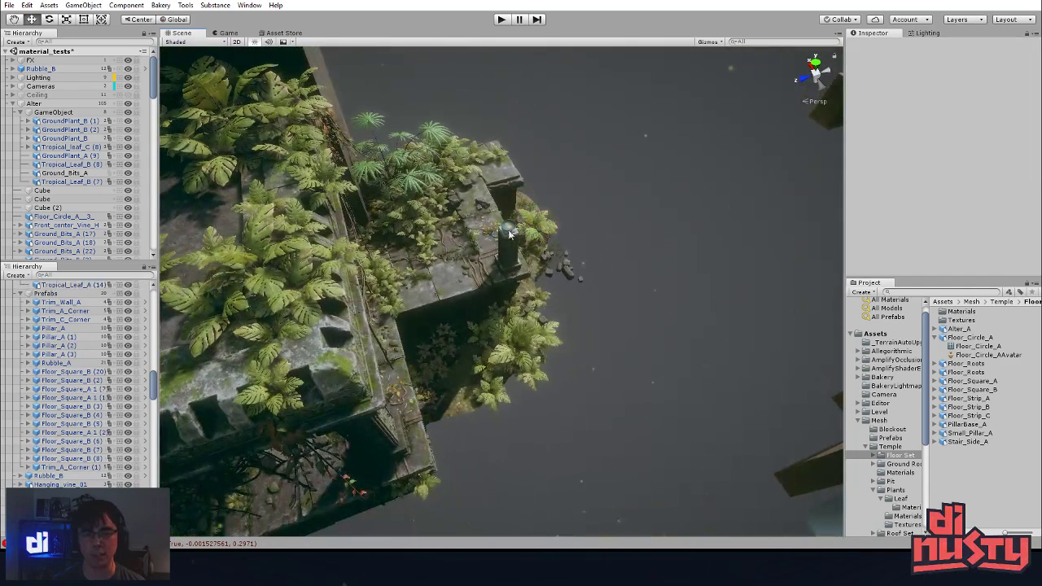
- Identify the foliage on the corner terrace by selecting its pieces in turn, including a grass patch and Tropical_leaf_C (19)
left_click(432, 200)
left_click(388, 153)
left_click(469, 153)
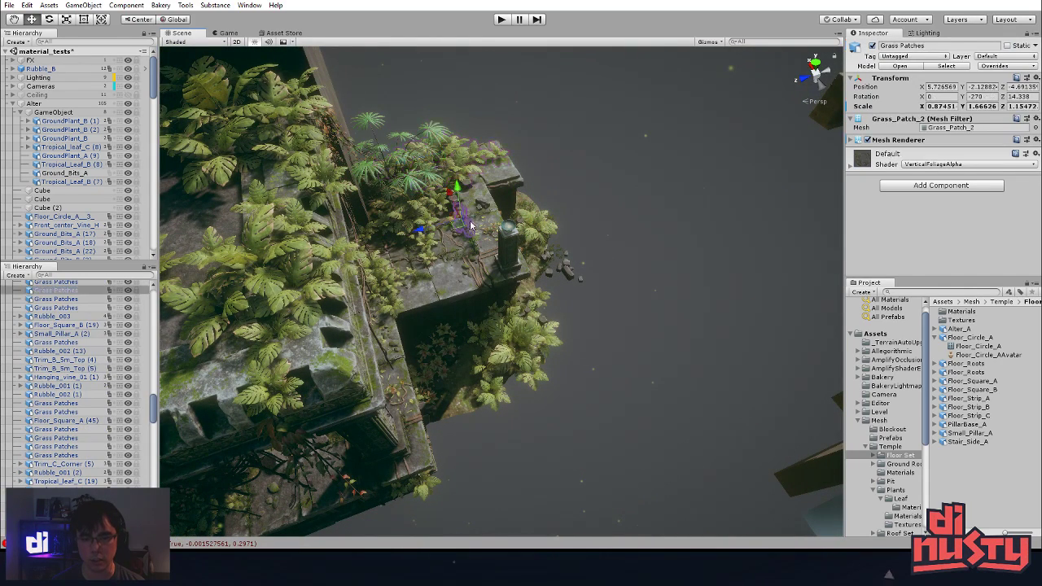
left_click(468, 228)
left_click(565, 180)
left_click(437, 175)
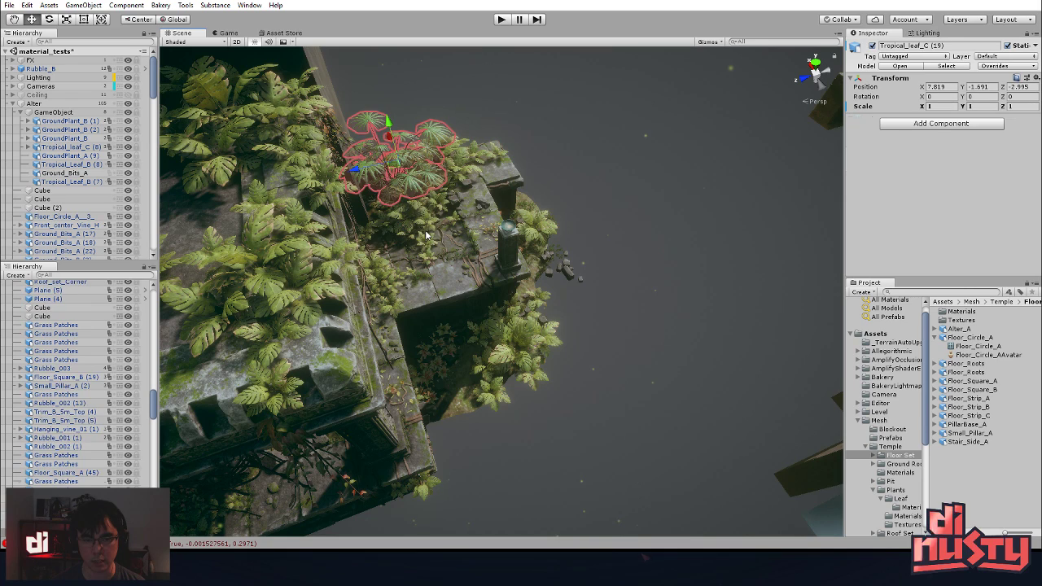
left_click(425, 234)
left_click(420, 186)
left_click(428, 236)
left_click(705, 286)
- Try to lower the tropical leaf clump together with the neighbouring ground plants on the corner terrace
left_click(391, 217)
left_click(393, 158, "shift")
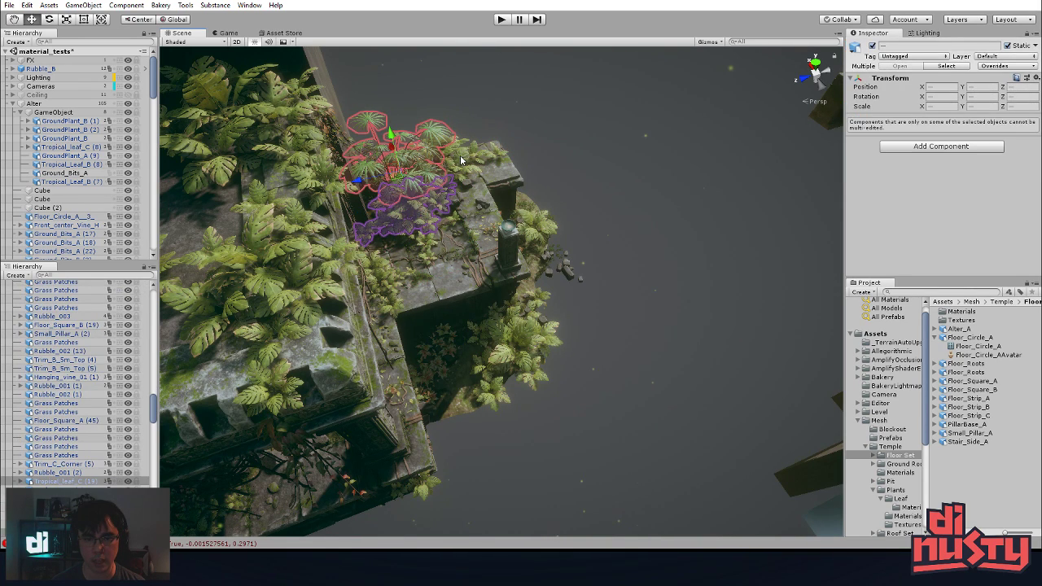
left_click_drag(461, 160, 519, 175, "alt")
left_click_drag(389, 234, 442, 231, "alt")
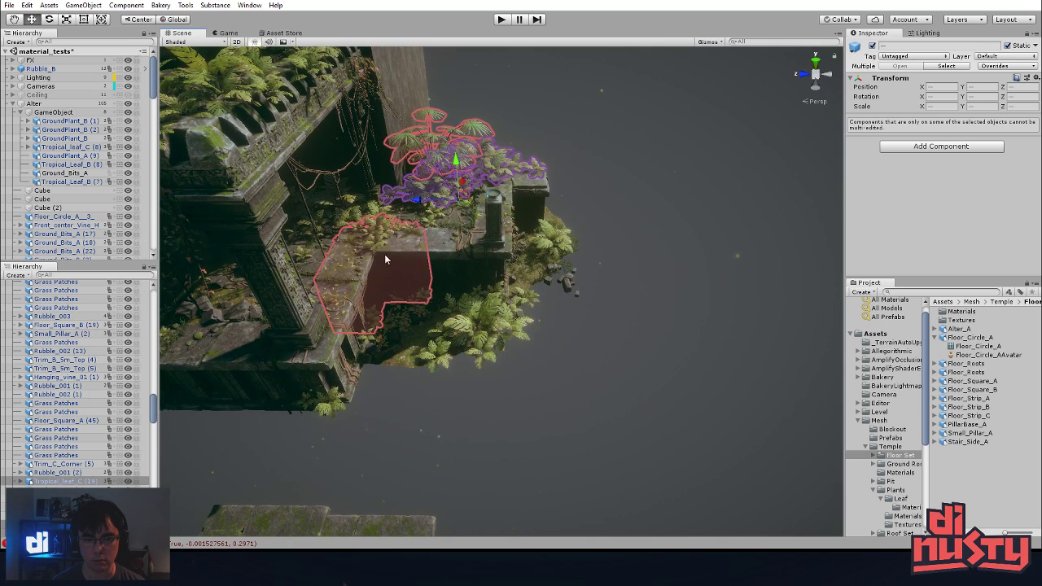
left_click(325, 209)
left_click(453, 145, "shift")
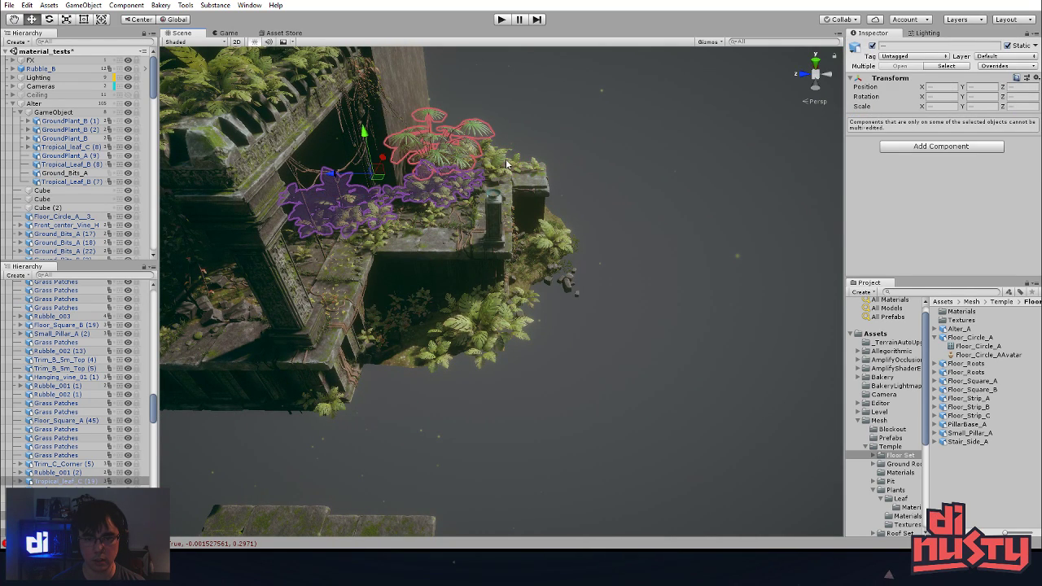
left_click(507, 168, "shift")
left_click_drag(569, 185, 623, 201, "alt")
left_click_drag(402, 146, 432, 260)
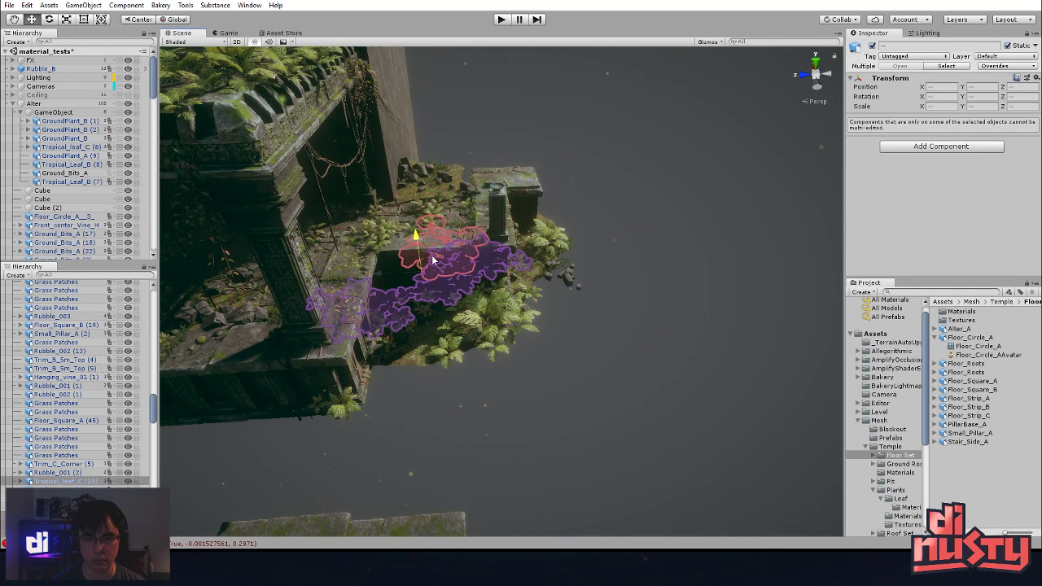
left_click(414, 177)
key("ctrl+z")
key("ctrl+z")
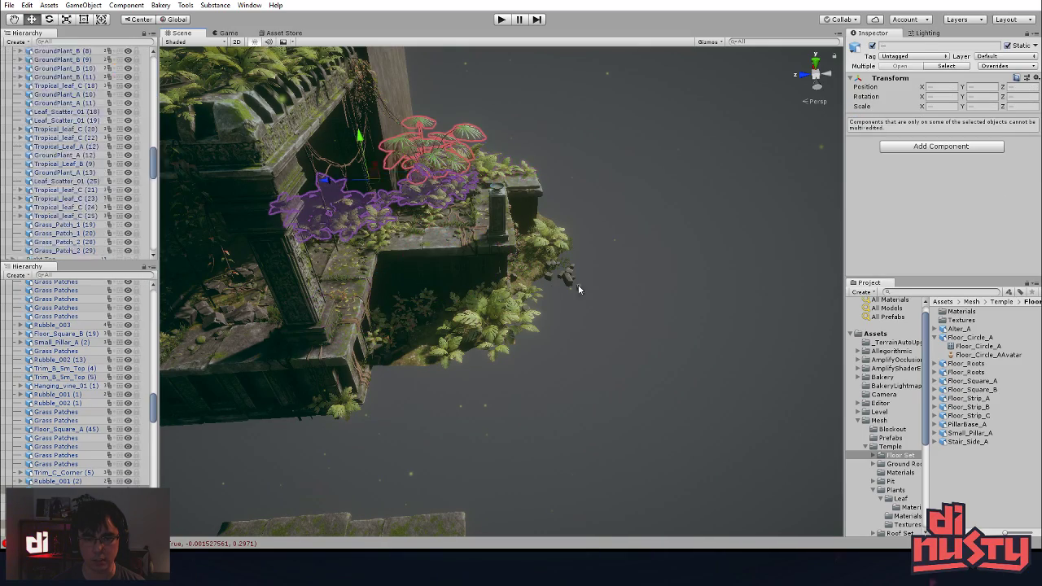
- Examine the gap between the corner terrace and the stairs and the open floor frame around the circular floor
left_click(555, 289)
left_click_drag(561, 297, 667, 272, "alt")
middle_click_drag(667, 271, 542, 277)
left_click_drag(542, 276, 602, 285, "alt")
middle_click_drag(603, 285, 424, 288)
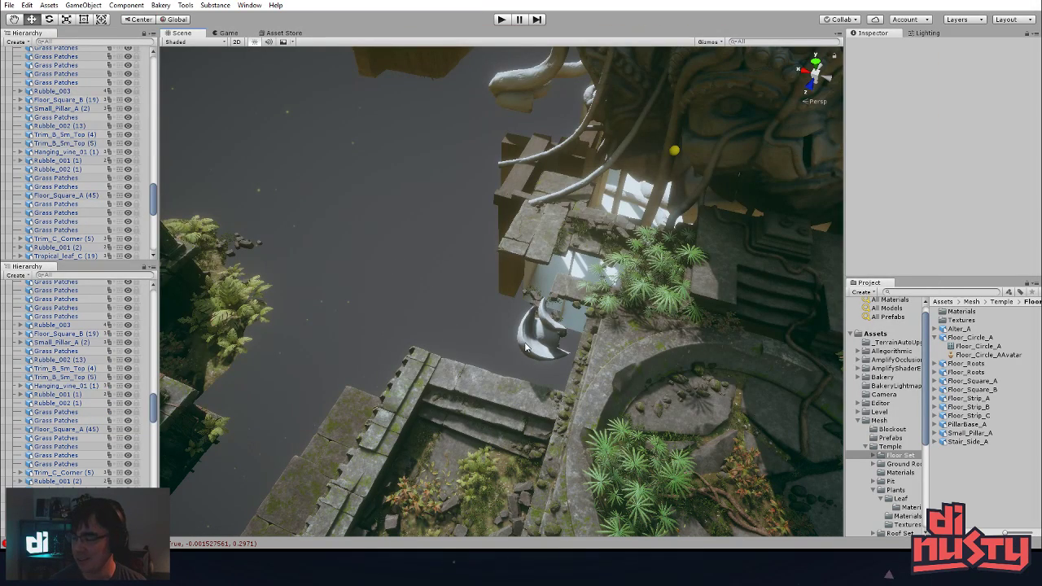
middle_click_drag(455, 324, 474, 336)
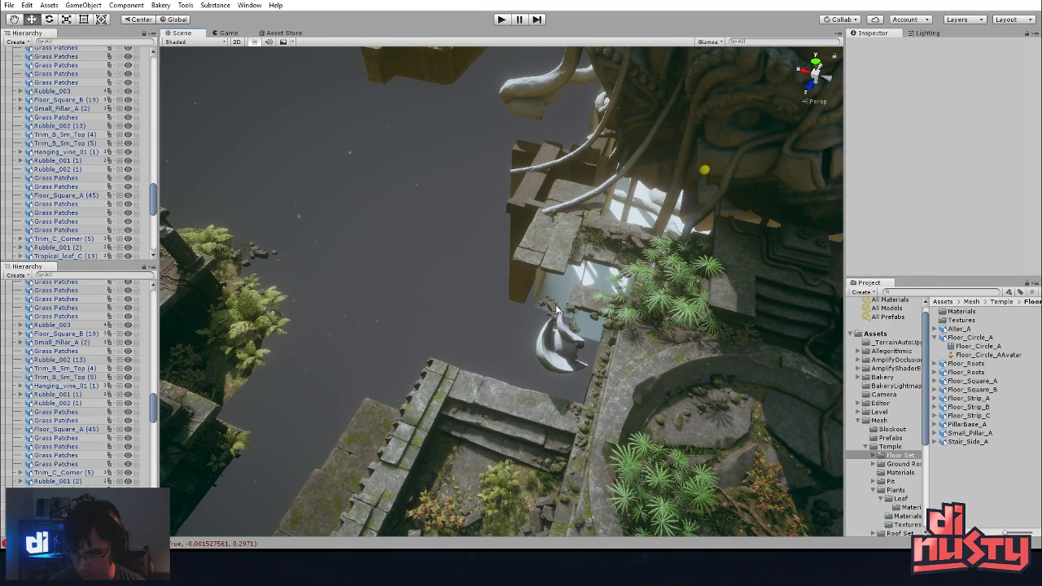
left_click_drag(361, 356, 378, 205, "alt")
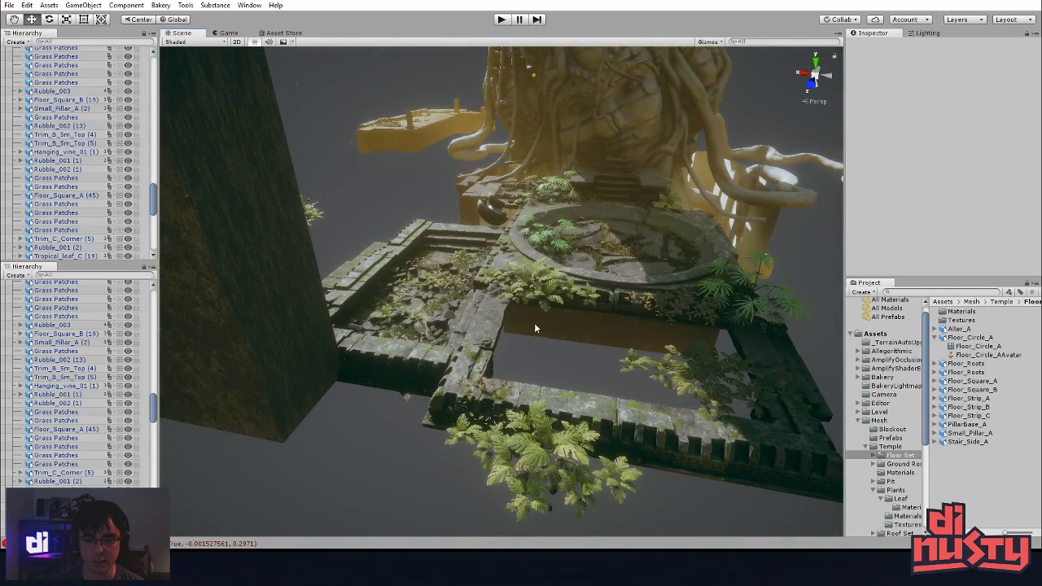
- Undo the recent foliage selection changes on the corner terrace
left_click_drag(535, 323, 504, 345, "alt")
key("ctrl+z")
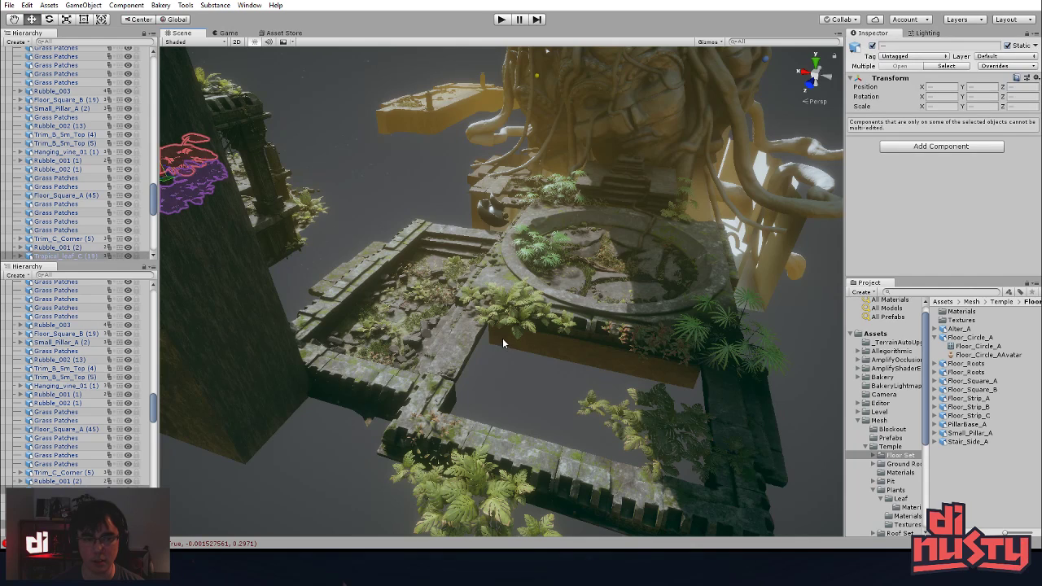
key("ctrl+z")
key("ctrl+z")
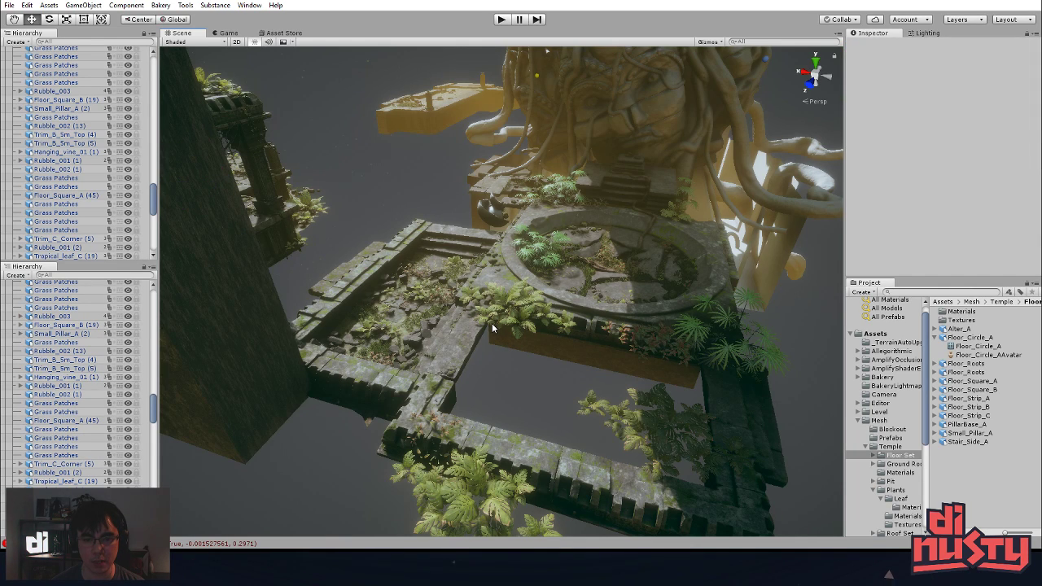
key("ctrl+z")
key("ctrl+z")
left_click_drag(573, 348, 526, 350, "alt")
key("ctrl+z")
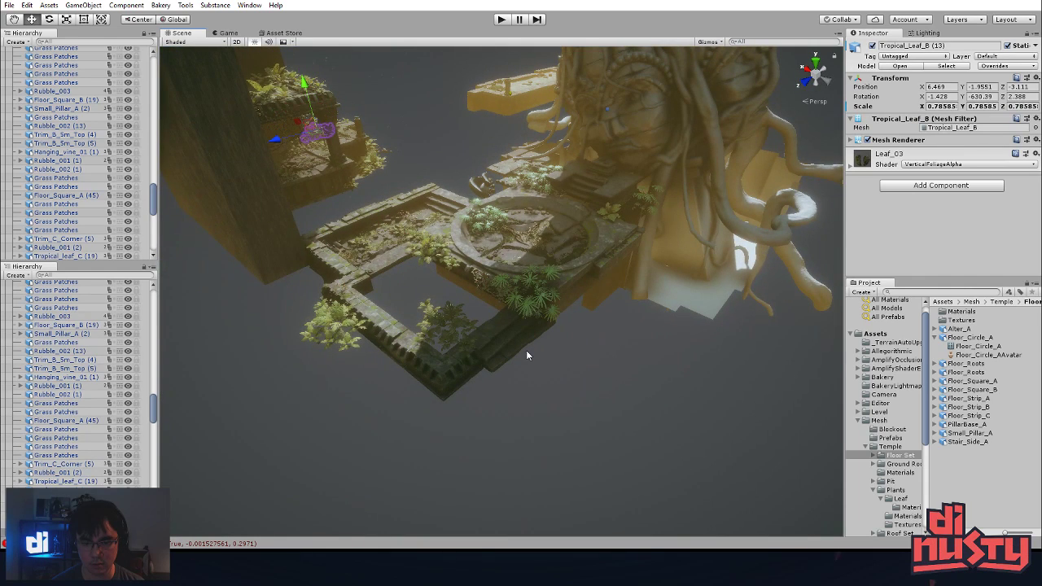
- Collapse the Alter and Left Top groups and unhide the Prefabs group under Left Floor
left_click_drag(154, 404, 156, 297)
left_click(428, 247)
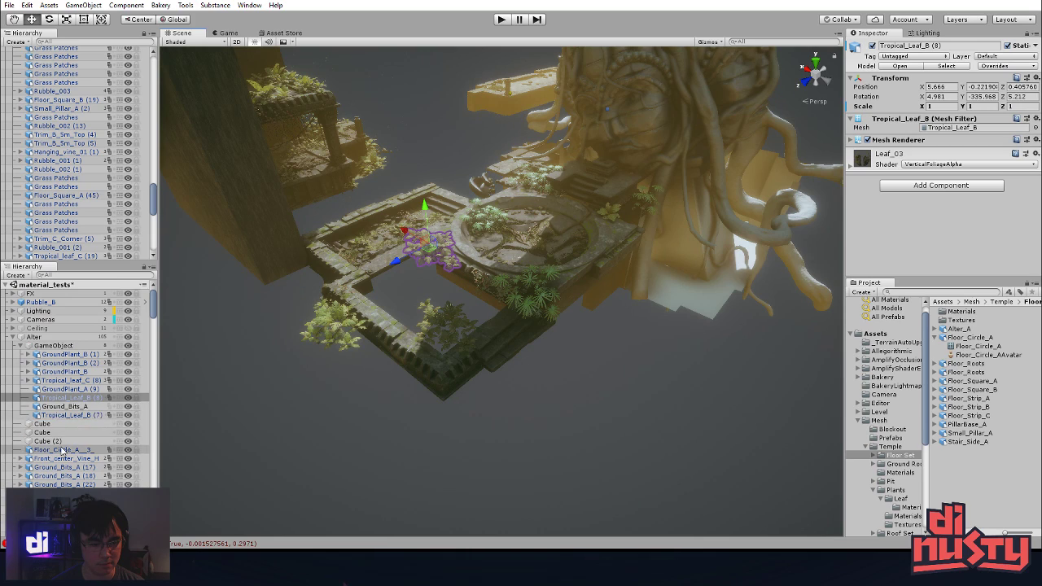
left_click(18, 337)
left_click(13, 338)
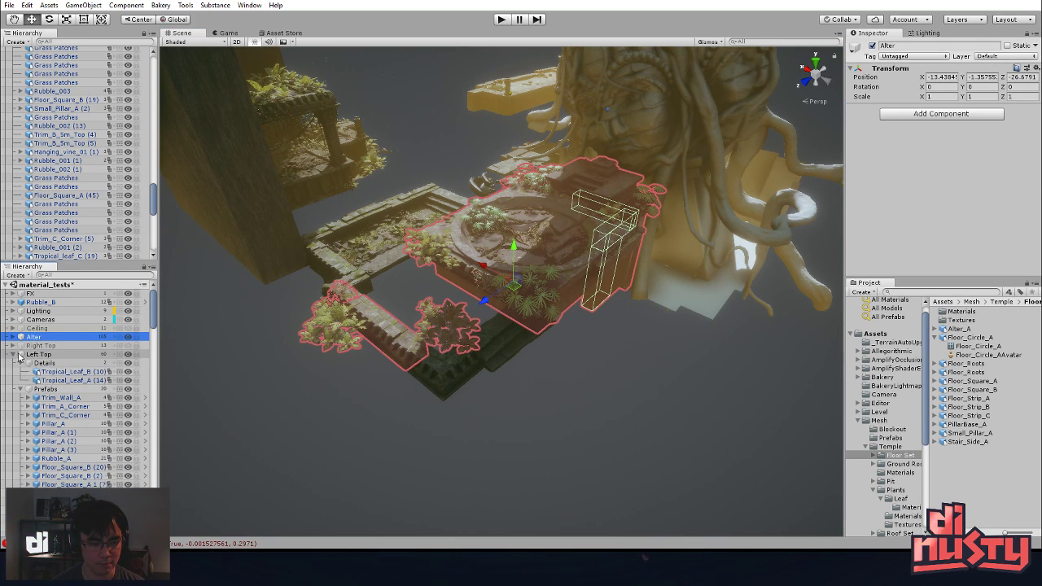
left_click(14, 354)
left_click(102, 372)
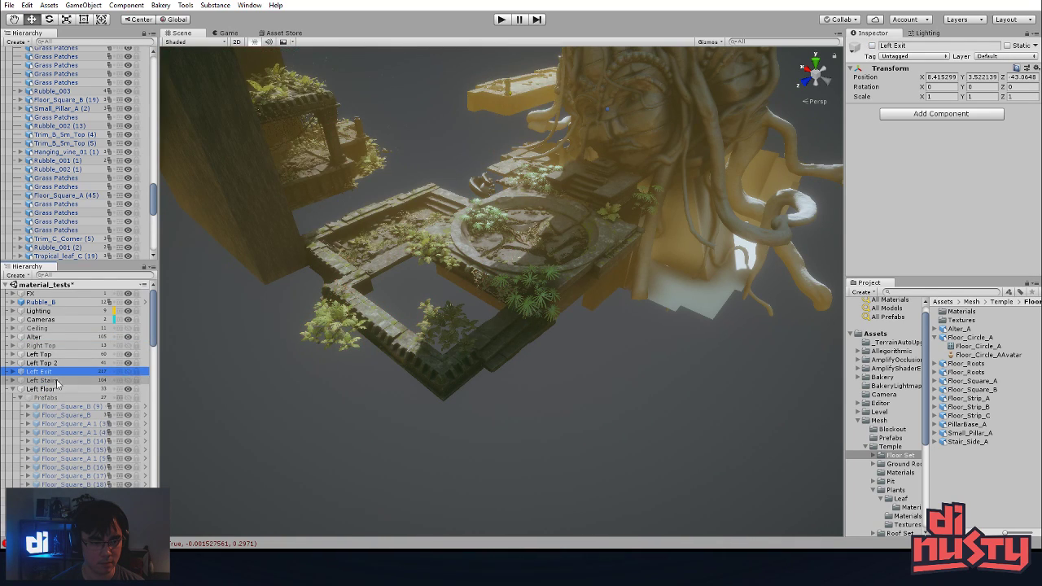
left_click(128, 398)
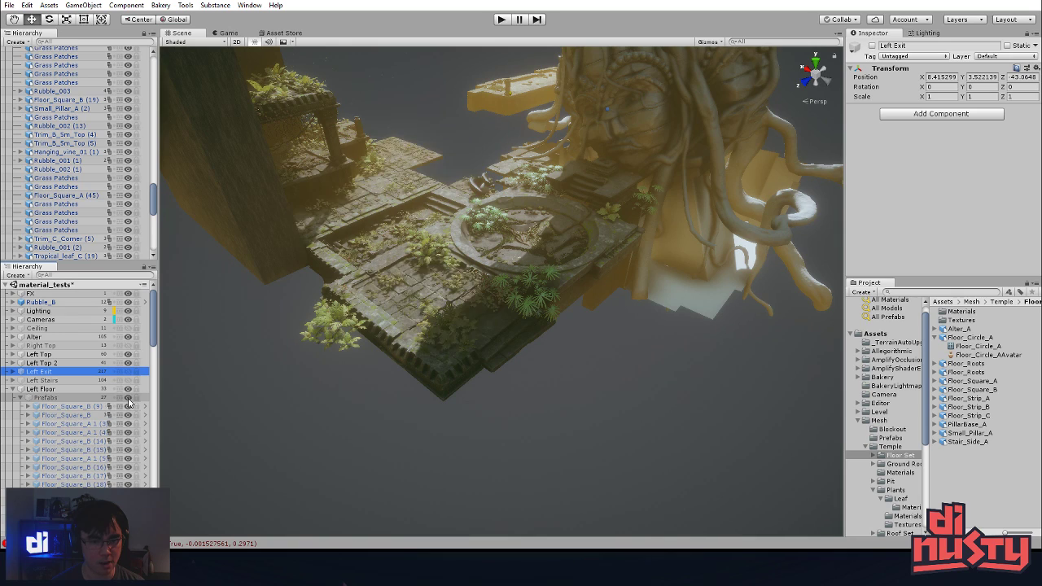
left_click(128, 399)
left_click(128, 399)
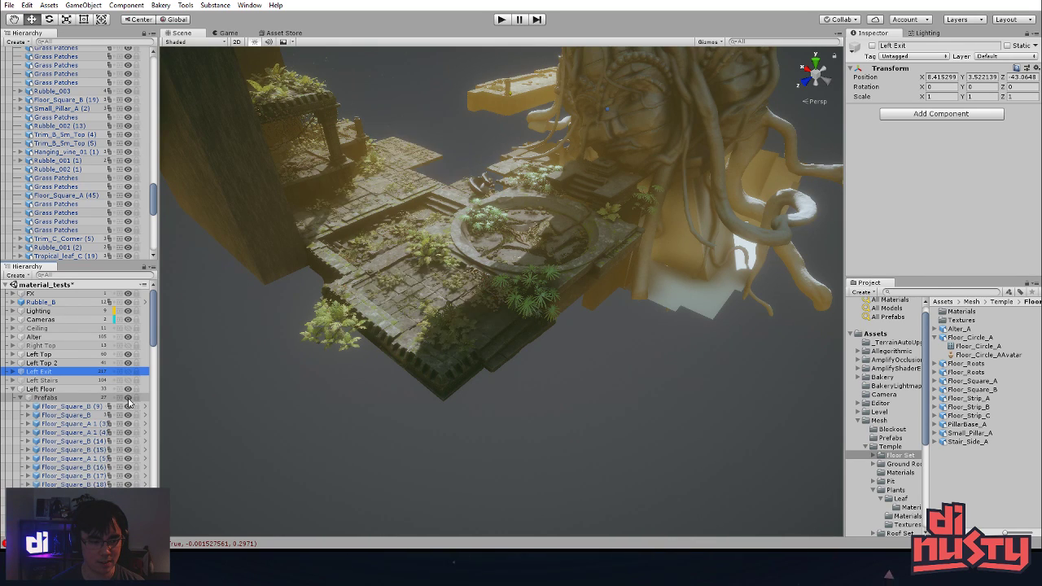
left_click(128, 399)
left_click(127, 398)
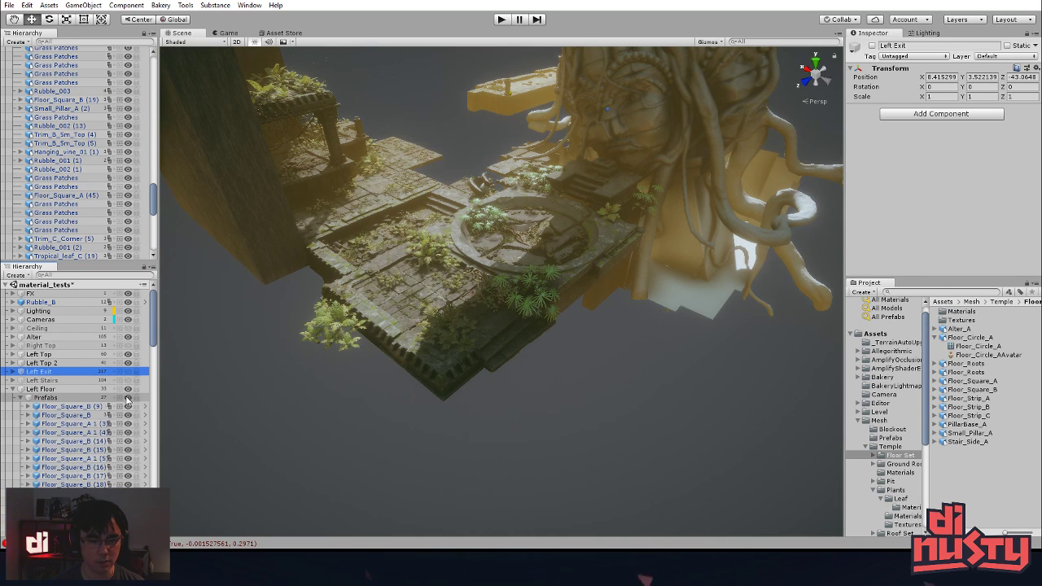
left_click(386, 277)
left_click(413, 303, "shift")
left_click(473, 310, "shift")
left_click_drag(473, 310, 479, 402, "alt")
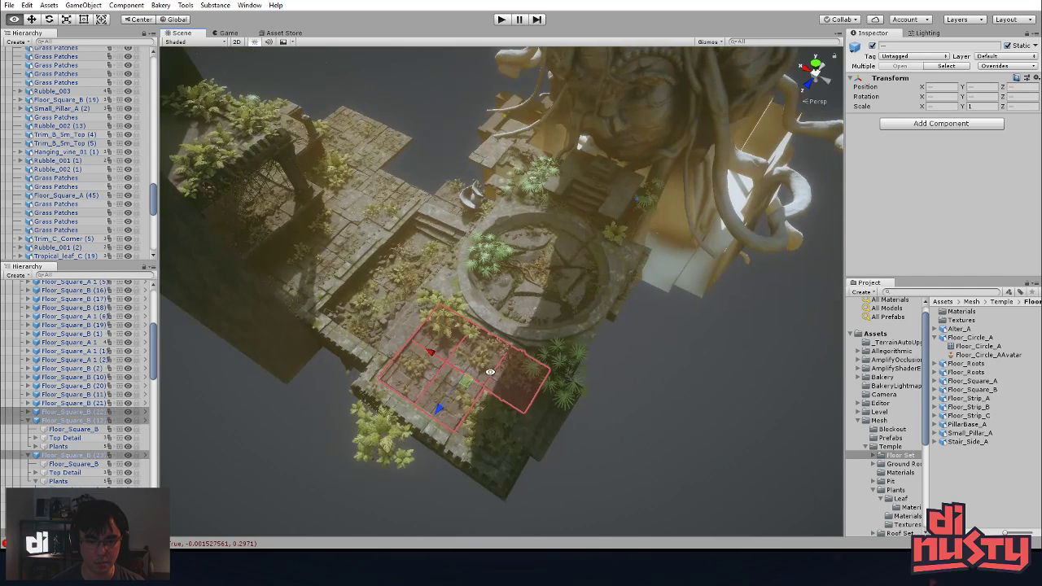
left_click(483, 397, "shift")
right_click_drag(483, 397, 591, 481, "alt")
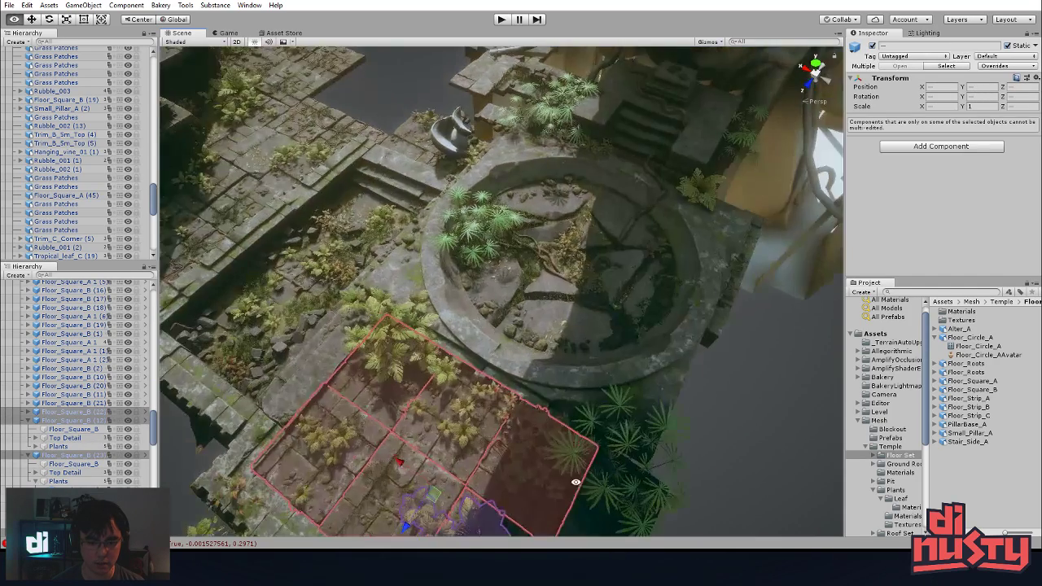
middle_click_drag(366, 521, 454, 350, "alt")
right_click_drag(454, 349, 426, 310, "alt")
left_click(574, 323, "shift")
left_click(537, 255, "shift")
key("f")
middle_click_drag(426, 309, 466, 332, "alt")
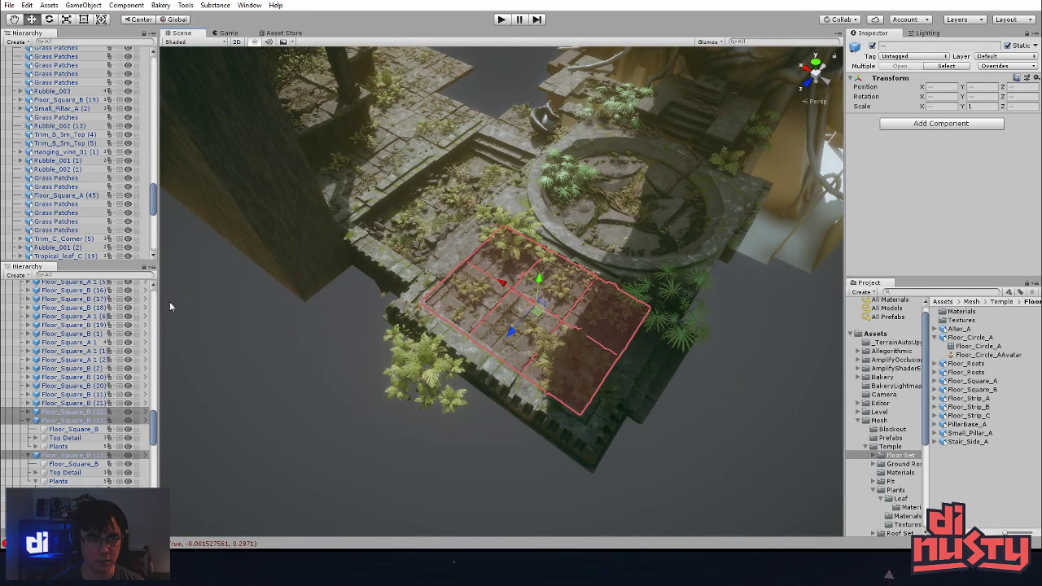
left_click(416, 291)
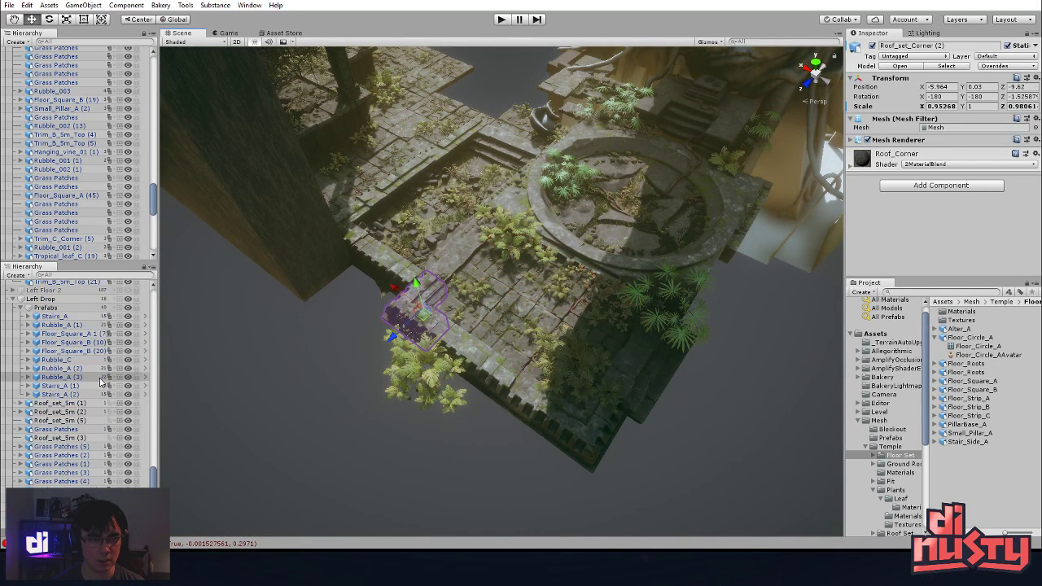
- Collapse the upper hierarchy so that only the scene's top-level groups are listed
scroll(101, 381, "up", 4)
scroll(94, 163, "up", 15)
left_click(6, 51, "alt")
left_click(7, 51)
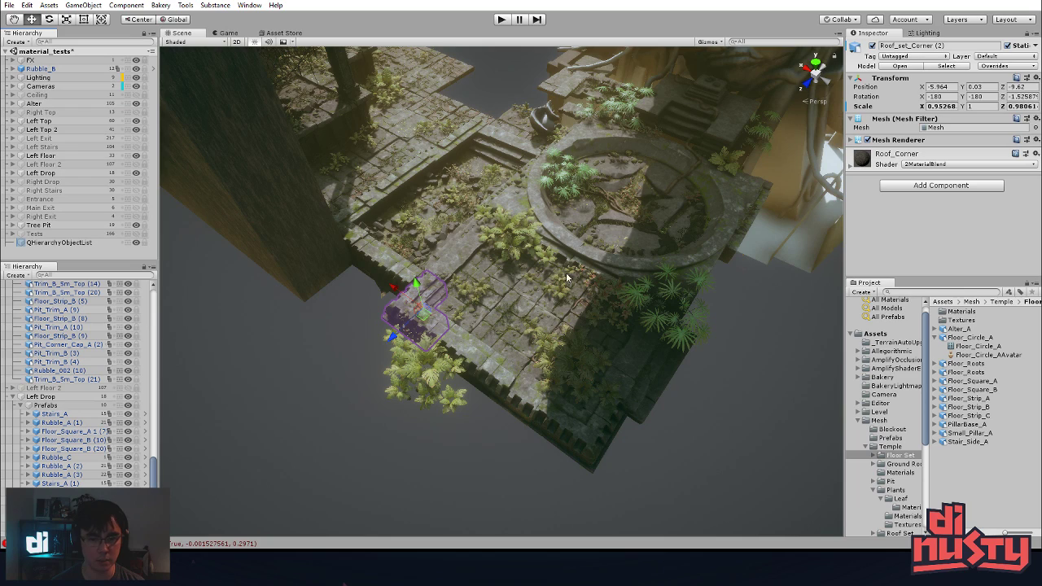
- Move the corner terrace's six Floor_Square_B tiles from the Left Floor prefabs into the Alter group
left_click(480, 279)
left_click(505, 280, "shift")
left_click(533, 291, "shift")
left_click(530, 306, "shift")
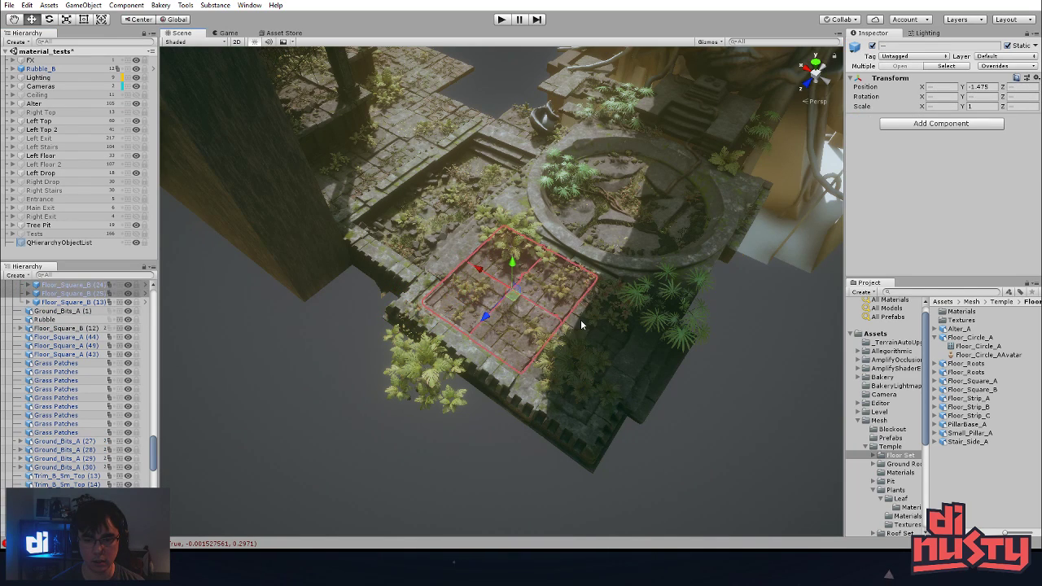
left_click(581, 324, "shift")
left_click(529, 371, "shift")
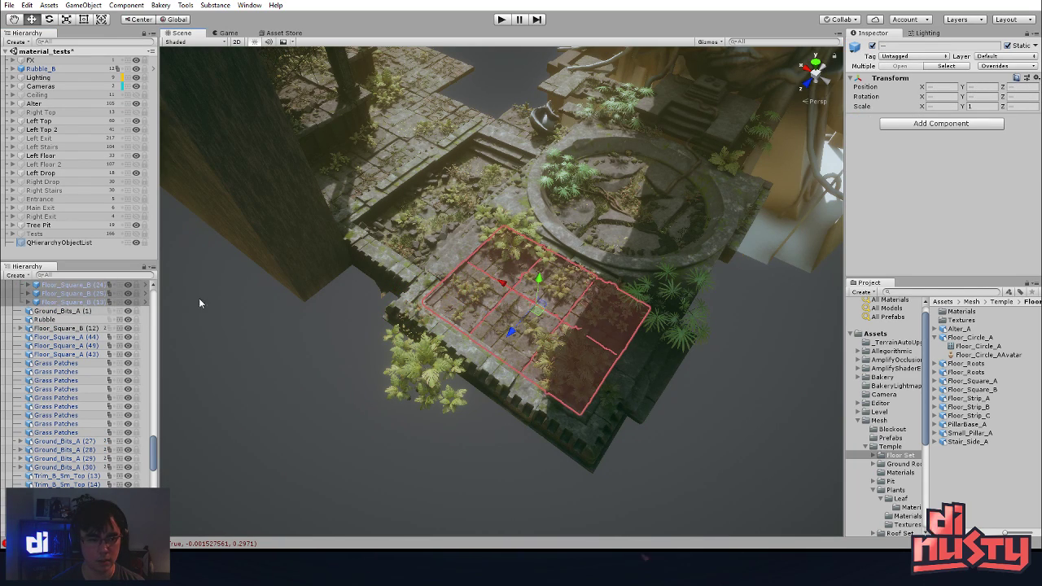
scroll(87, 332, "up", 4)
scroll(81, 366, "up", 5)
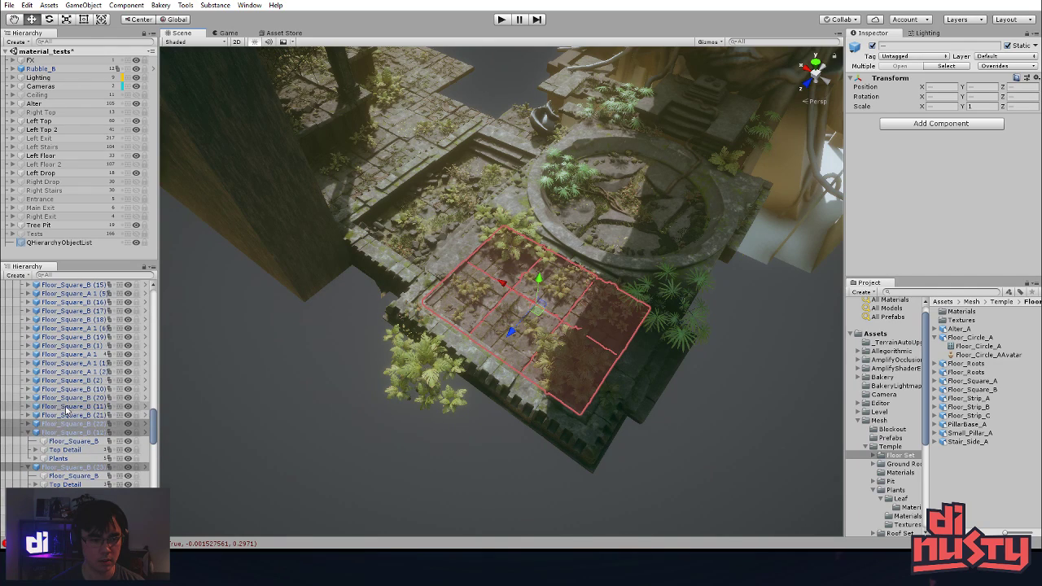
left_click(29, 432)
left_click(28, 441)
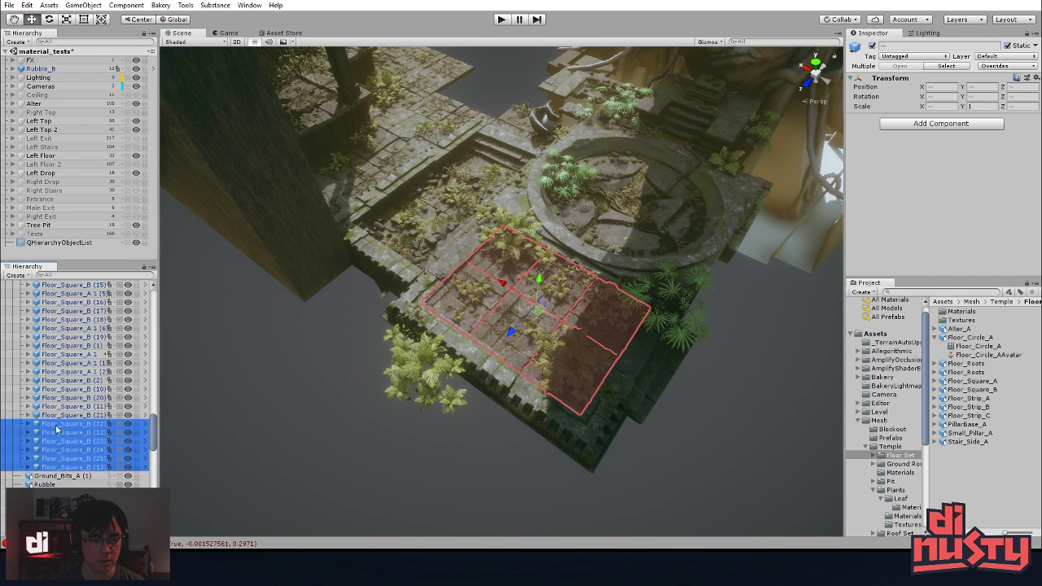
left_click(12, 103)
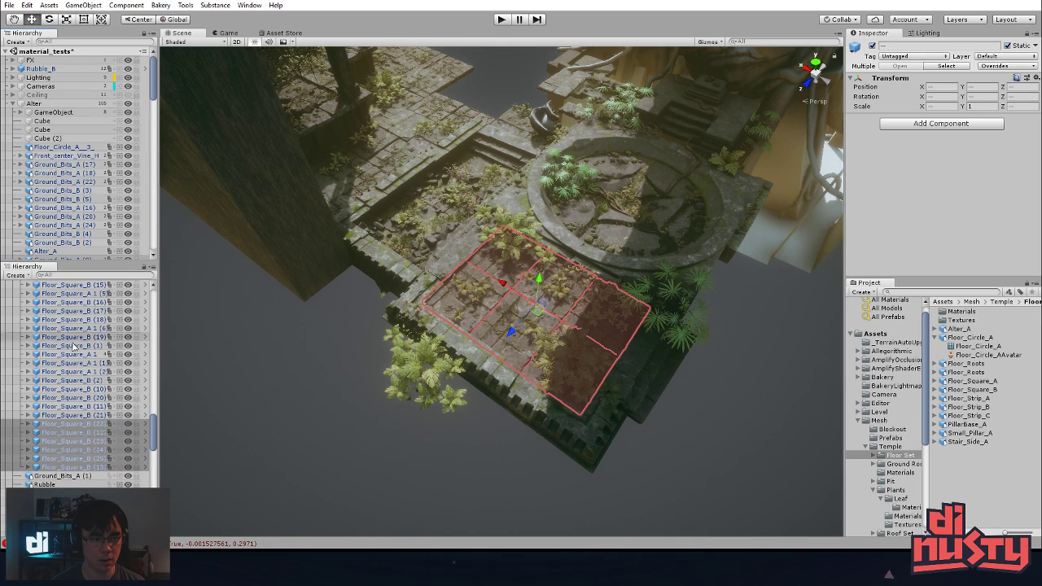
left_click(74, 427)
left_click_drag(74, 427, 77, 120)
- Rename the GameObject that holds the plants under Alter as Custom
left_click(70, 112)
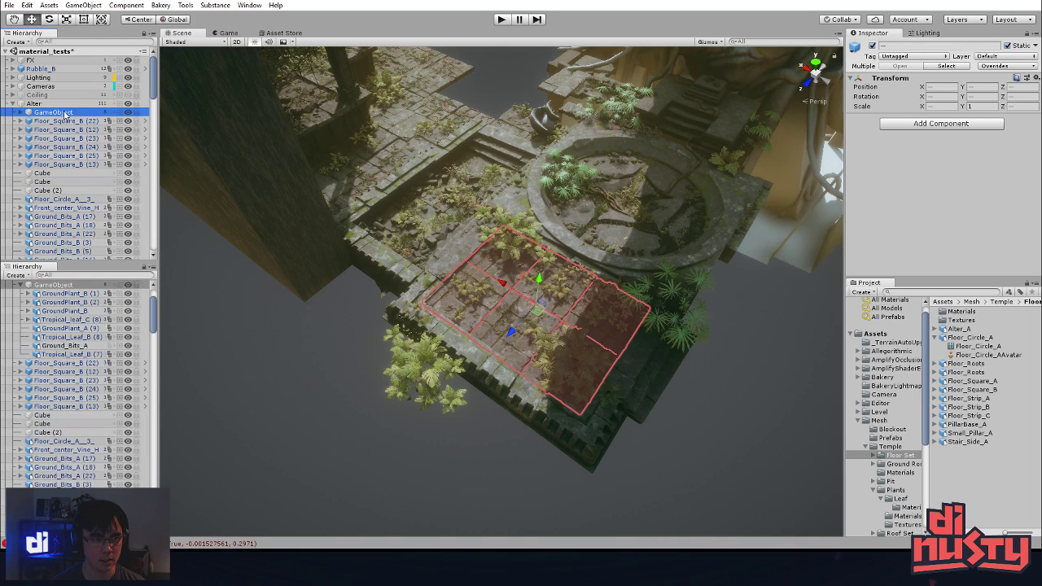
left_click(69, 112)
type("C")
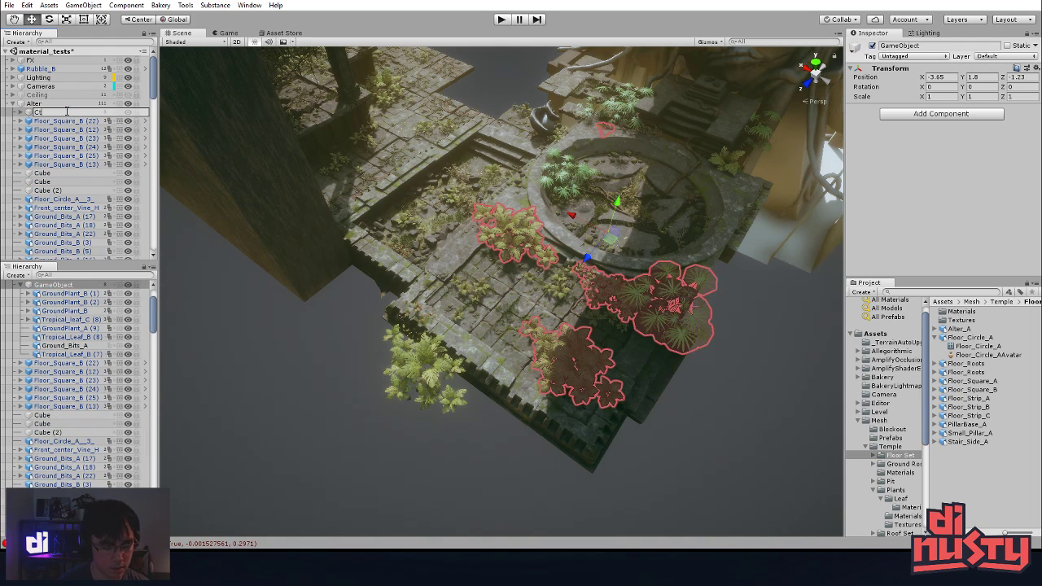
type("ustom")
key("Return")
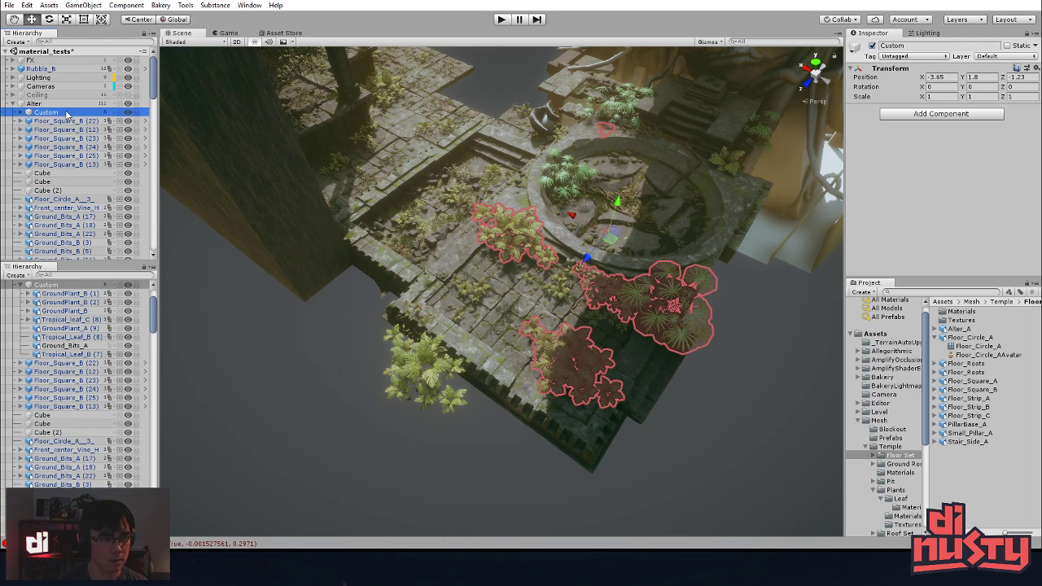
- Create an empty object in the Custom group and move it out to sit directly under Alter
left_click(70, 121)
left_click(49, 173)
left_click(49, 111)
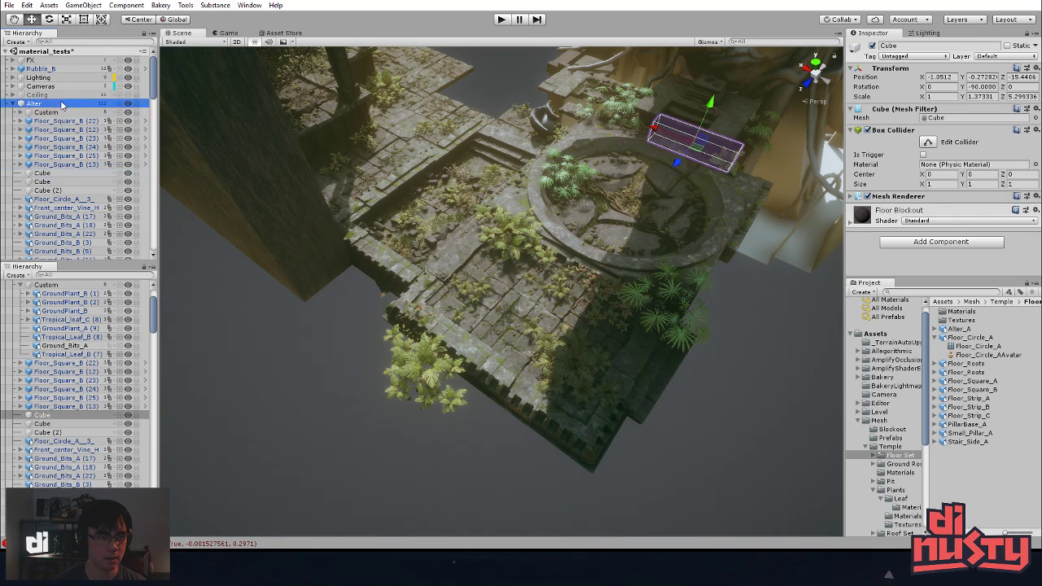
right_click(72, 112)
left_click(90, 187)
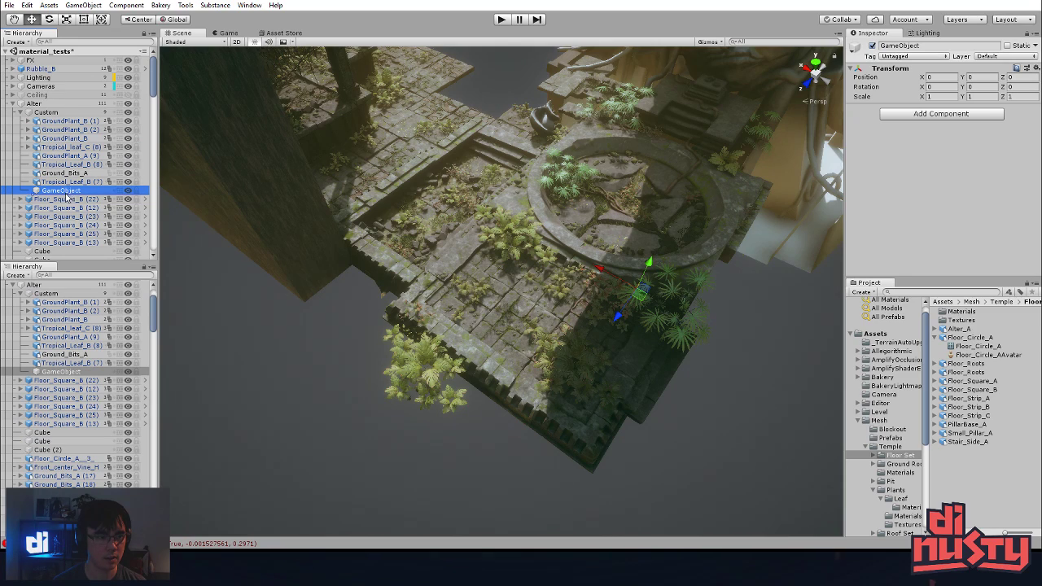
left_click_drag(72, 197, 72, 108)
left_click(40, 121)
left_click(46, 121)
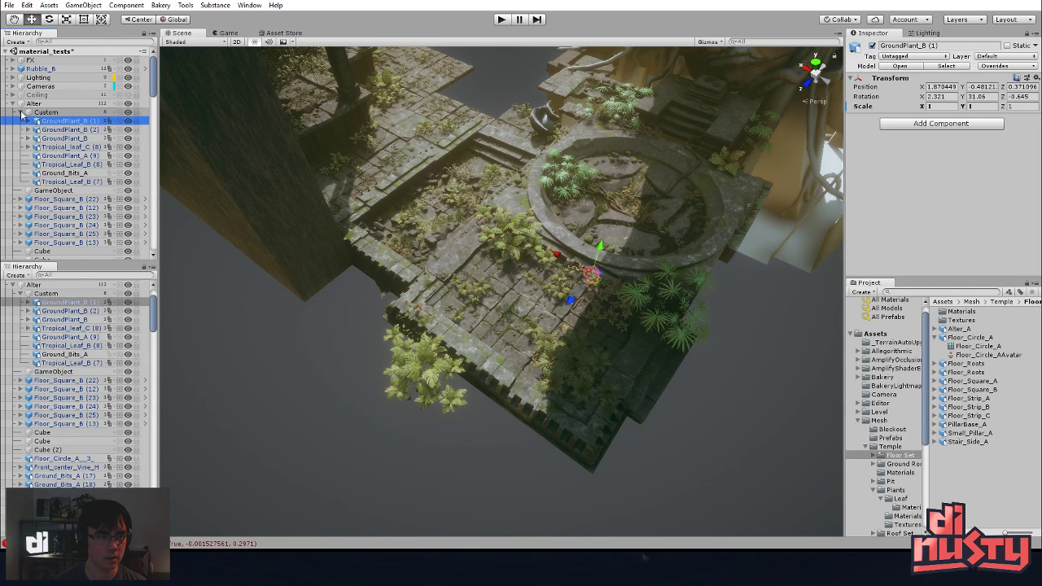
- Collapse the Custom group and rename the new empty object under Alter as Prefabs
left_click(21, 112)
left_click(69, 122)
key("F2")
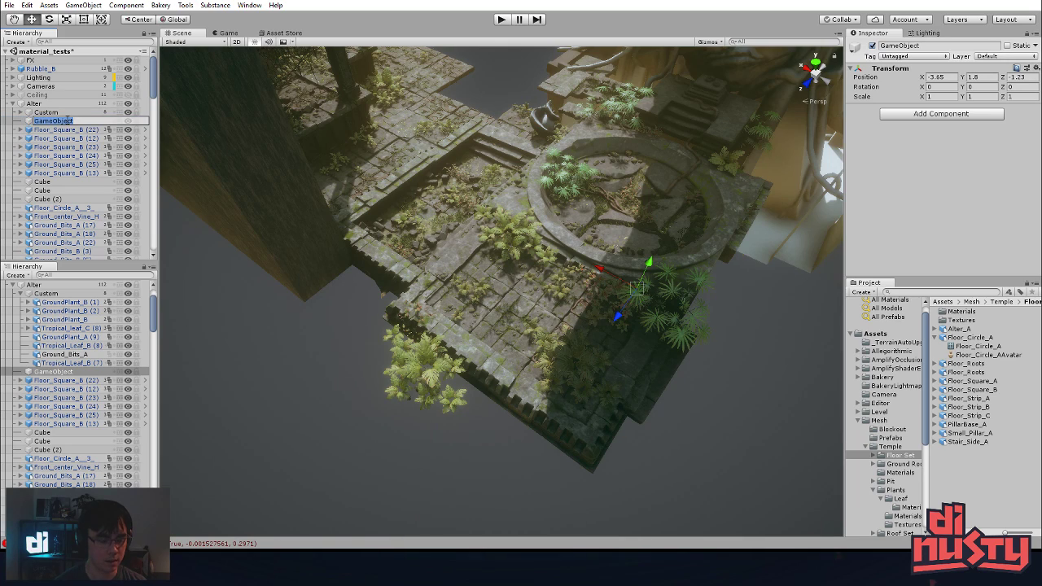
type("Prefabs")
key("Return")
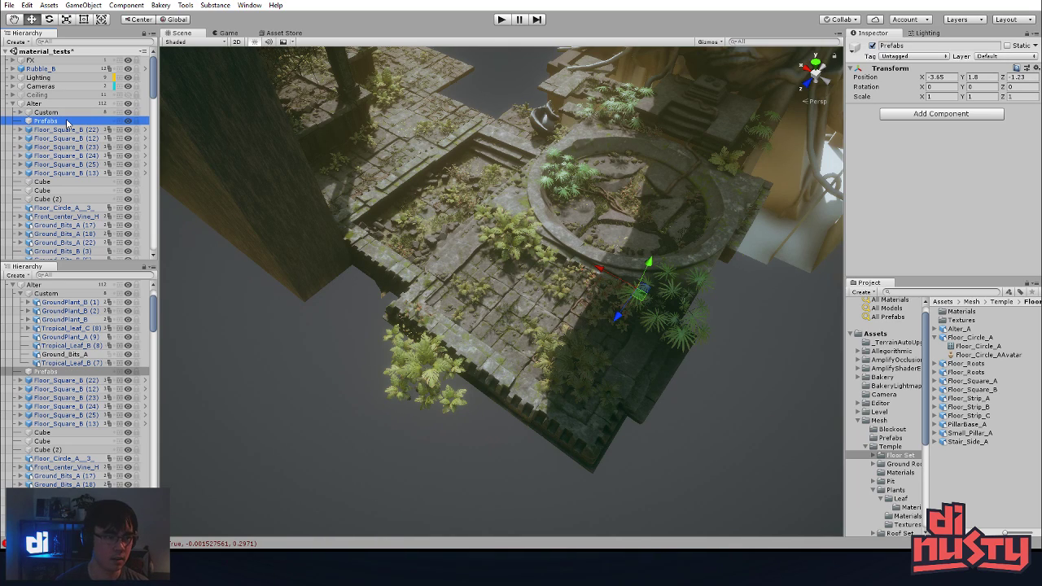
- Move the six Floor_Square_B tiles under Alter into its new Prefabs group
left_click(66, 130)
left_click(67, 172, "shift")
left_click(65, 121)
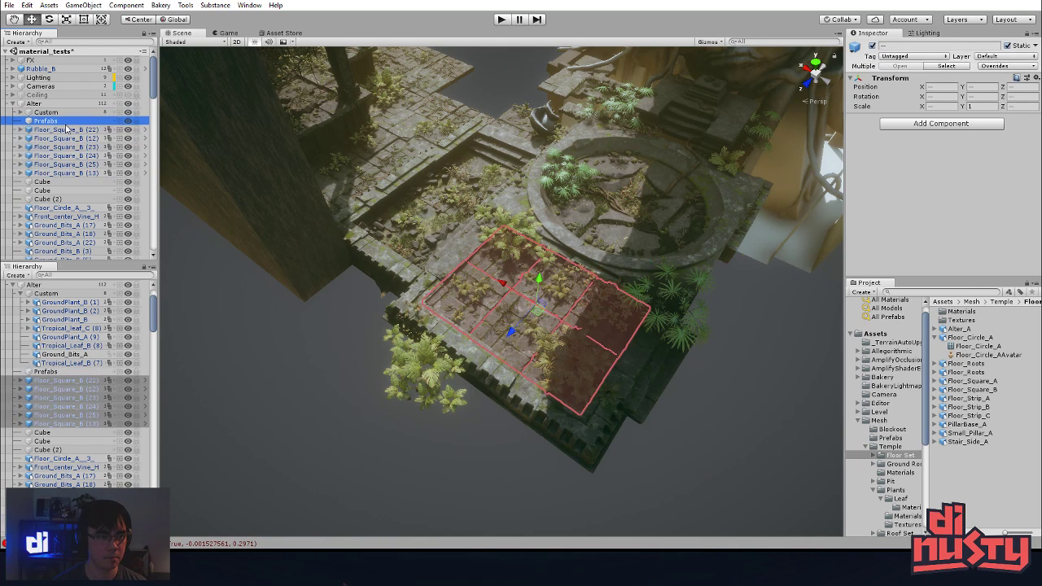
left_click(66, 129)
left_click(65, 163, "shift")
left_click(65, 172, "shift")
left_click_drag(57, 131, 54, 122)
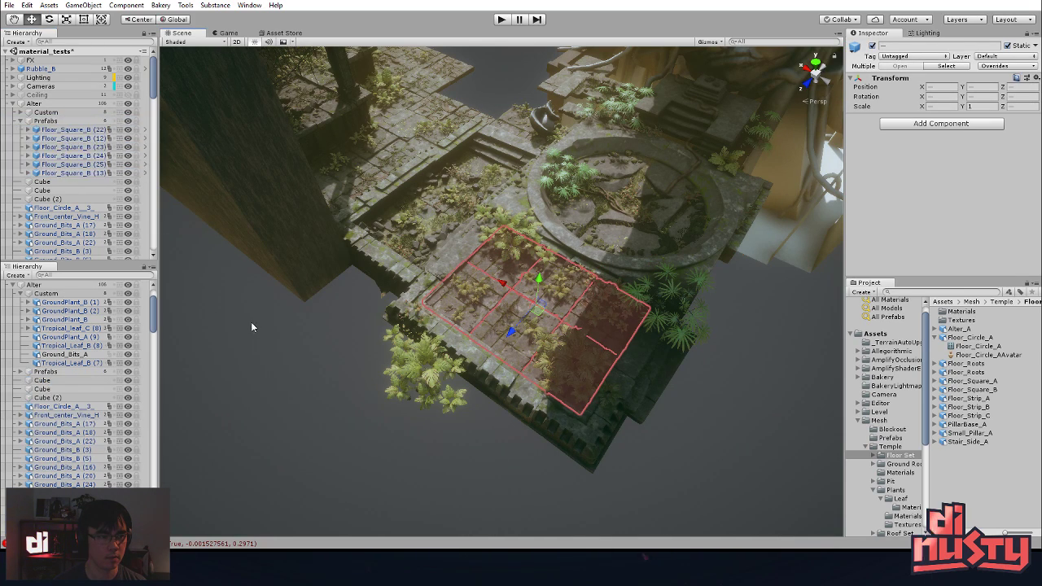
- Toggle the visibility of Alter's Prefabs group to check which terrace tiles it controls, leaving it shown
left_click(251, 325)
left_click(128, 121)
left_click(128, 122)
left_click(128, 121)
left_click(128, 122)
left_click(129, 121)
left_click(128, 121)
left_click(129, 121)
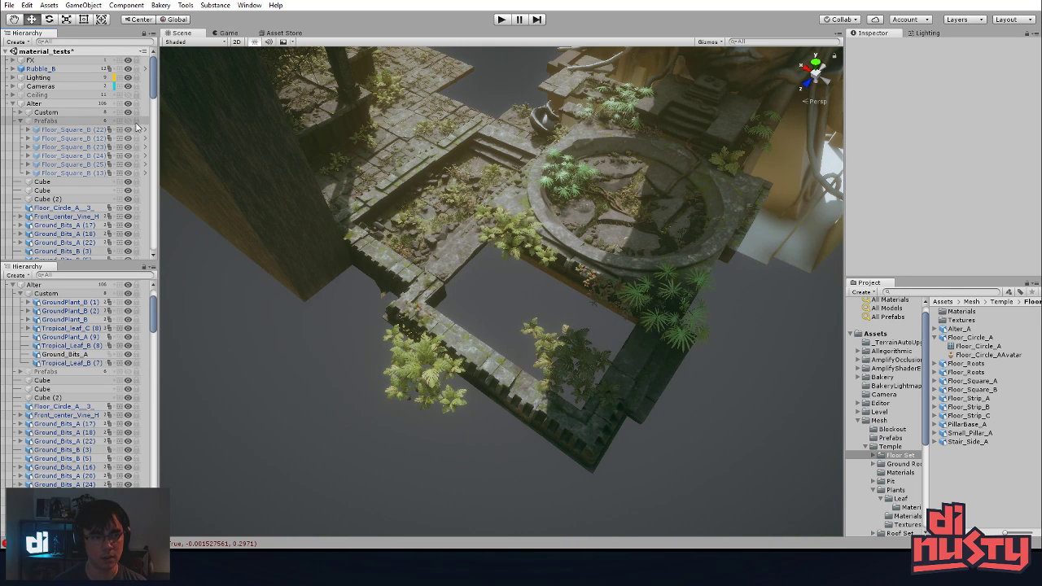
left_click(128, 121)
- Examine the corner terrace's edge trim and the circular floor up close by selecting the border pieces
scroll(459, 334, "up", 8, "alt")
left_click_drag(541, 415, 600, 429, "alt")
left_click(513, 381)
left_click(600, 429, "shift")
left_click(747, 365)
left_click(653, 453)
left_click(519, 382, "shift")
left_click_drag(350, 239, 411, 301, "alt")
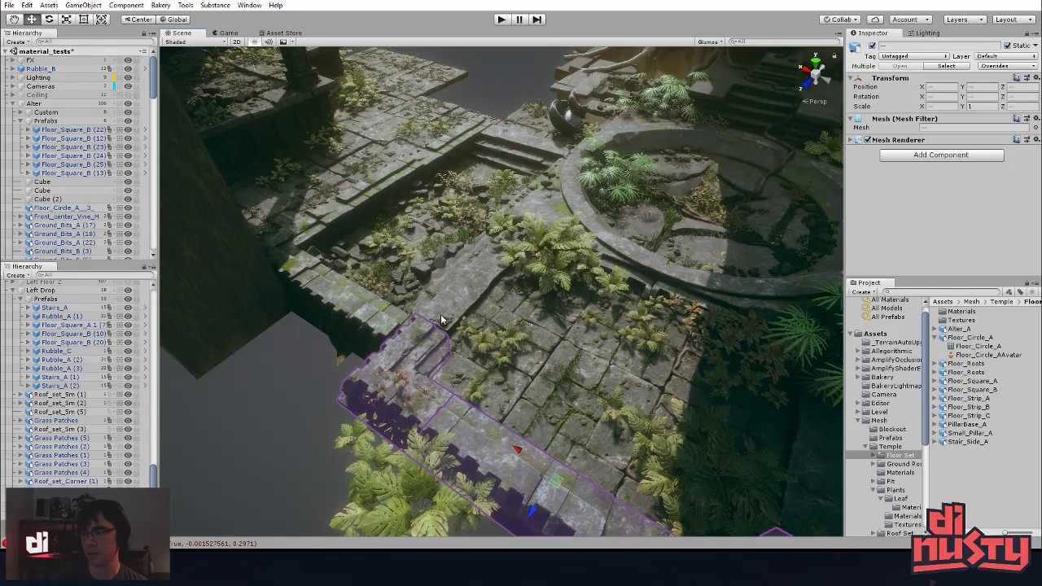
middle_click_drag(707, 279, 553, 353)
scroll(705, 317, "up", 2)
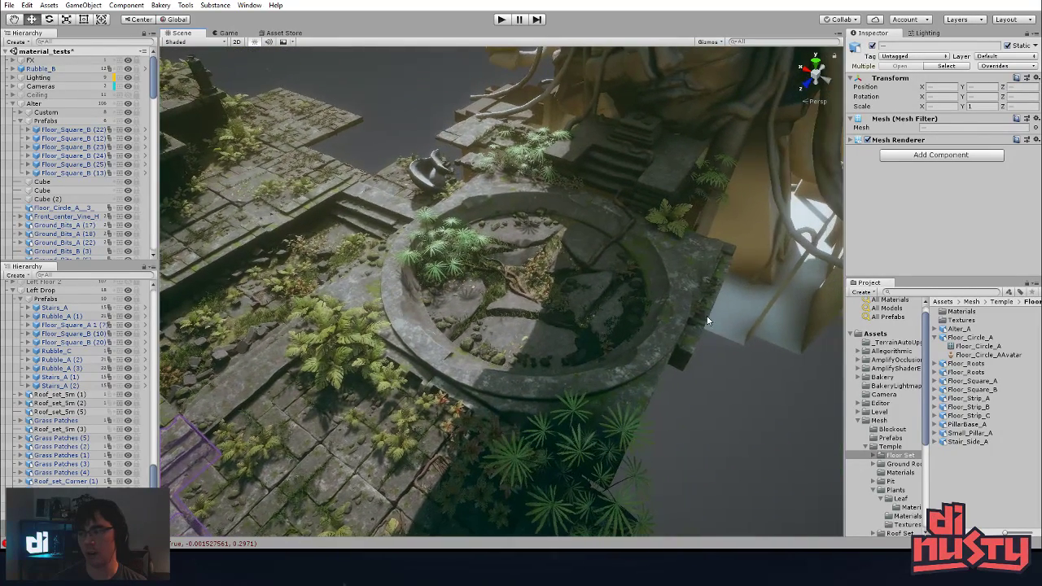
left_click(705, 316)
left_click(734, 362)
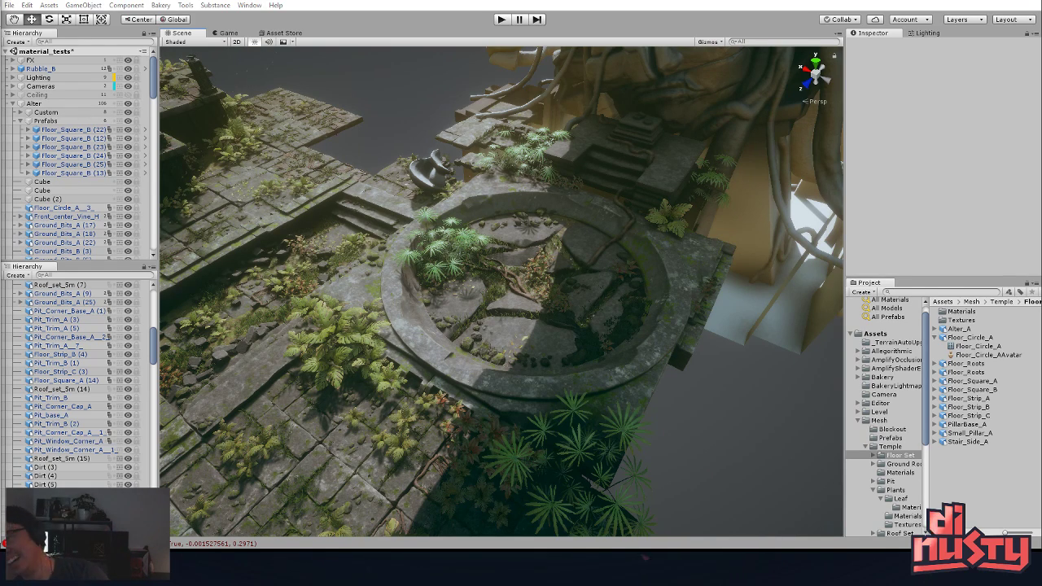
- Correct the name of the Alter group to Altar
left_click(50, 106)
left_click(51, 106)
type("Alta")
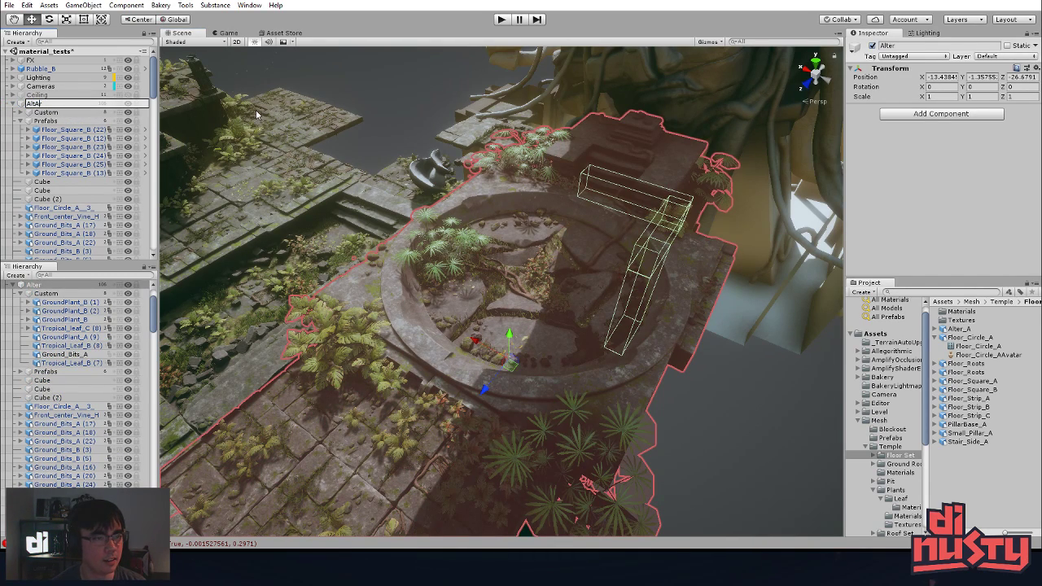
type("r")
key("Return")
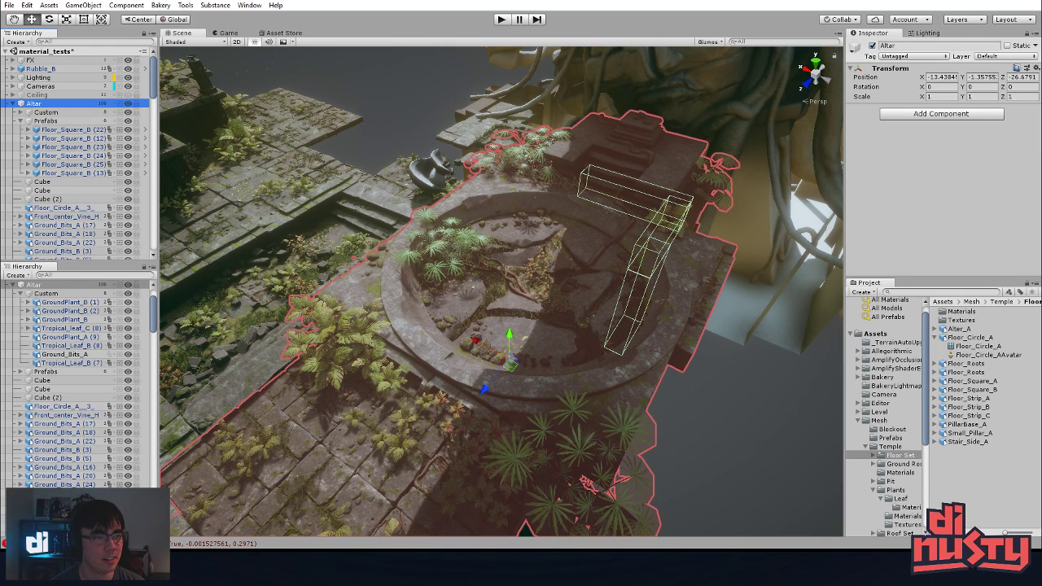
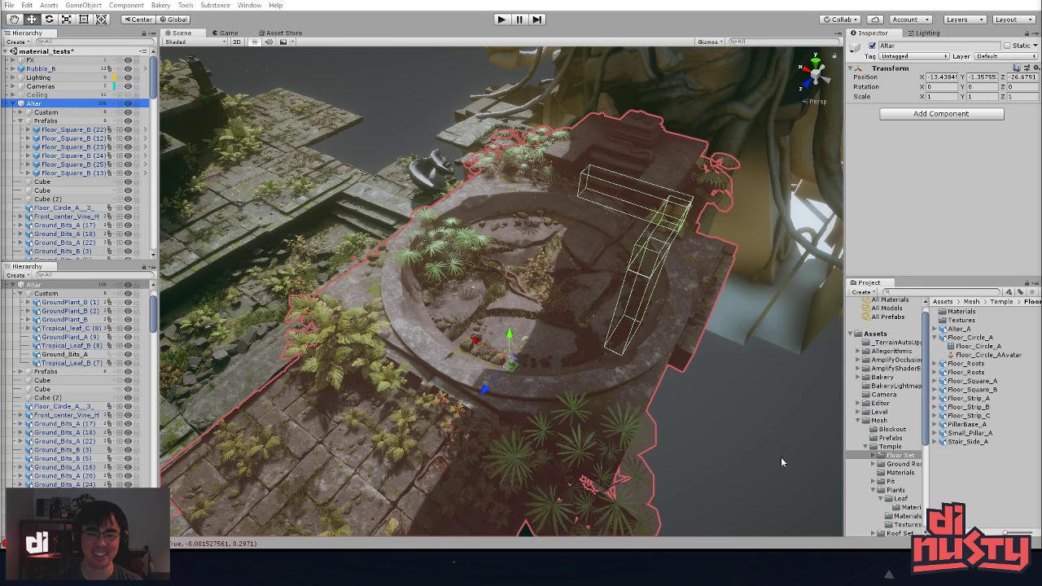
left_click(697, 407)
right_click_drag(698, 406, 664, 408)
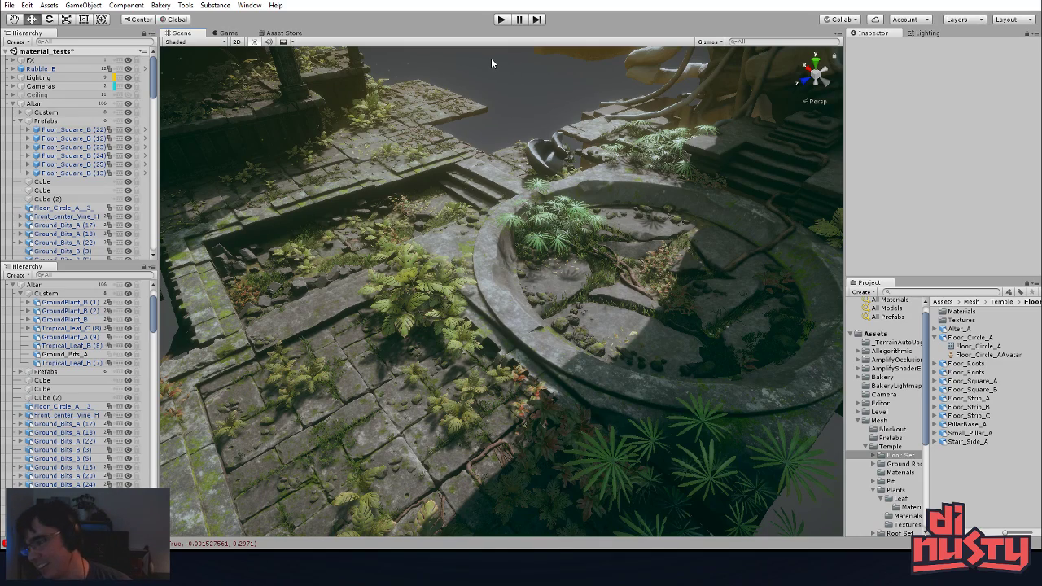
right_click_drag(599, 211, 619, 223)
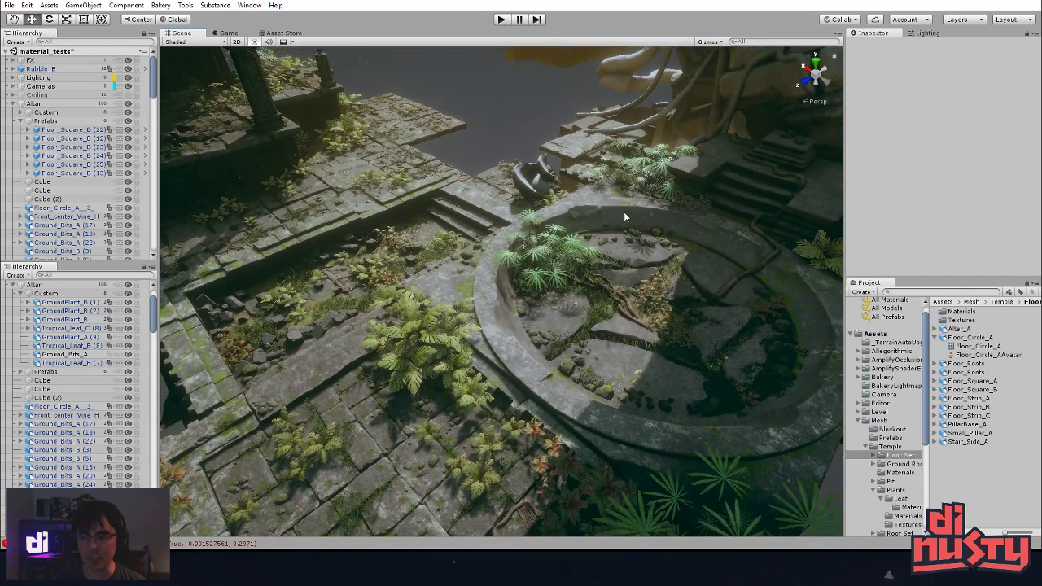
- Examine the broken slabs beside the tree and the gap around them by selecting individual trim pieces
left_click(525, 181)
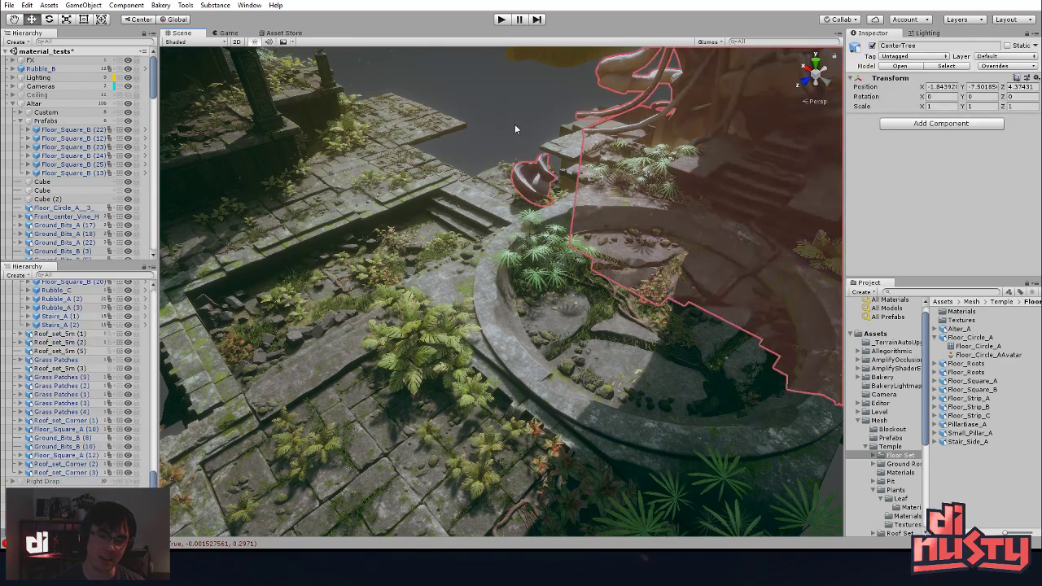
left_click(581, 145)
key("f")
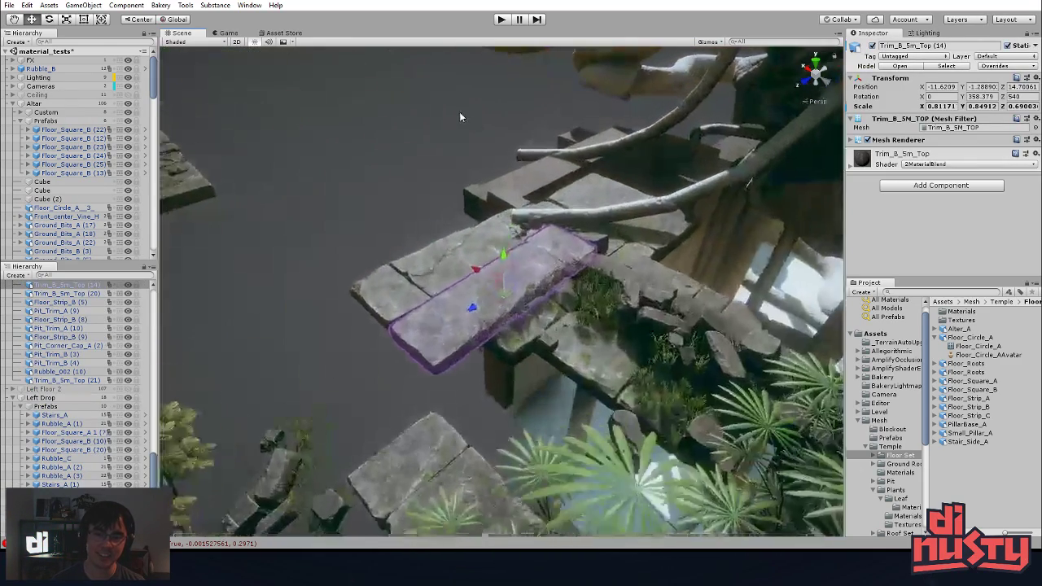
left_click(455, 204)
left_click_drag(454, 211, 395, 301, "alt")
left_click(485, 317)
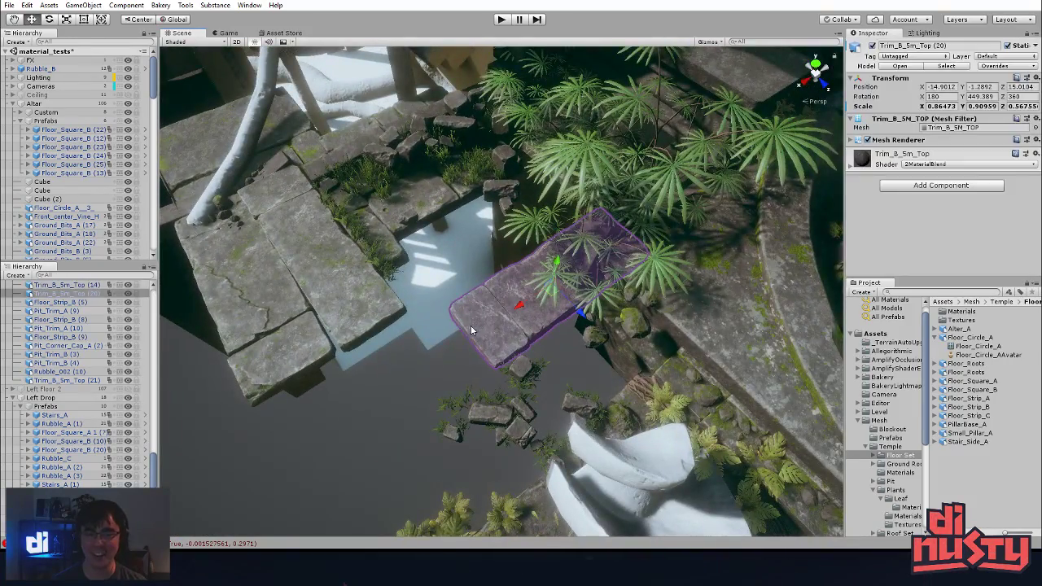
left_click(542, 372)
left_click_drag(542, 372, 281, 223, "alt")
left_click_drag(493, 237, 407, 220, "alt")
left_click(345, 251)
left_click(448, 215)
middle_click_drag(569, 297, 488, 103)
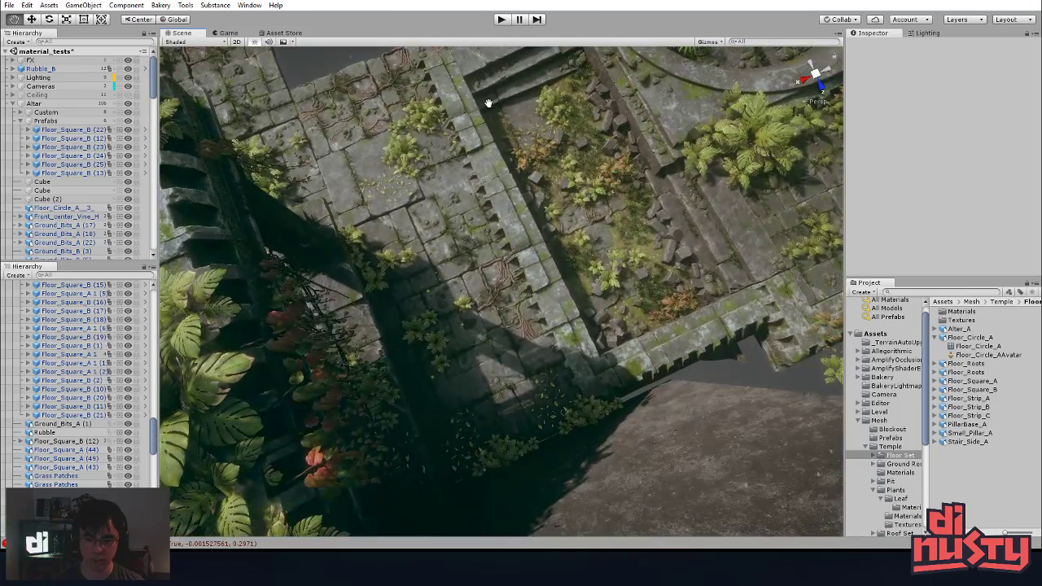
- Examine the fern-covered terrace, its brick edge and the shaded corner beside the circular floor
middle_click_drag(539, 213, 324, 288)
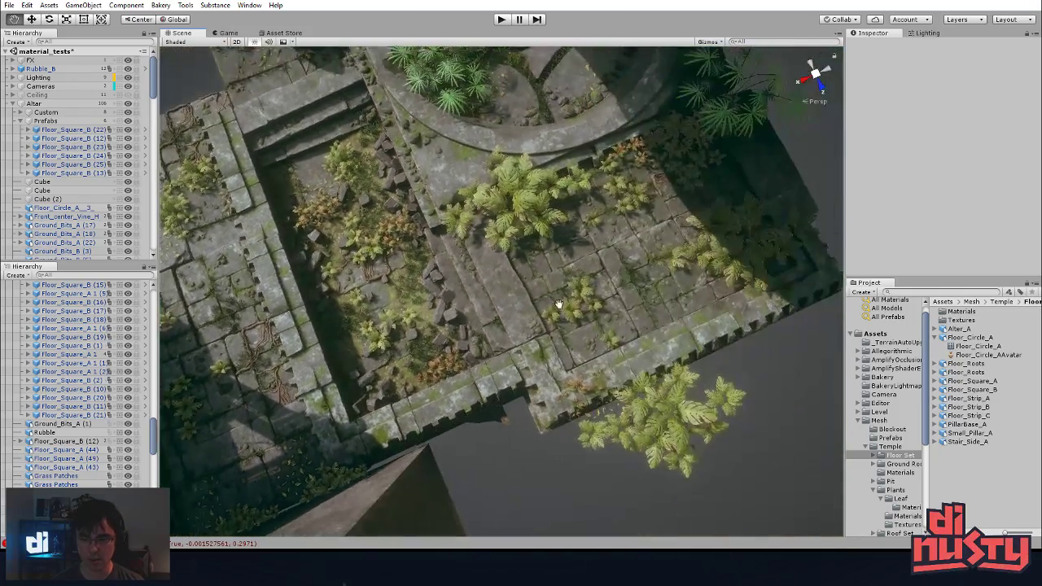
middle_click_drag(559, 307, 551, 397)
left_click_drag(550, 396, 424, 237, "alt")
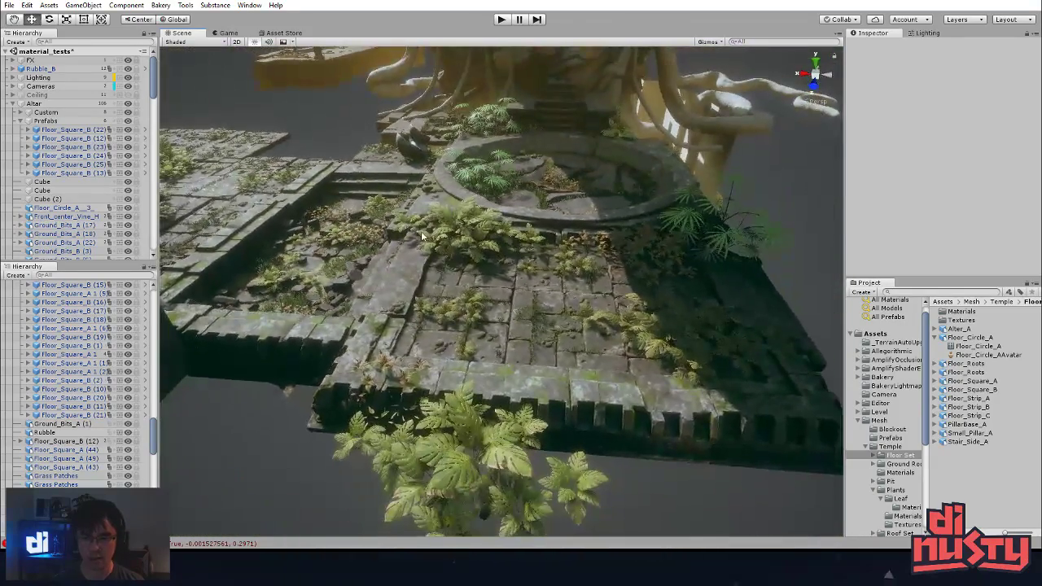
left_click_drag(744, 279, 623, 385, "alt")
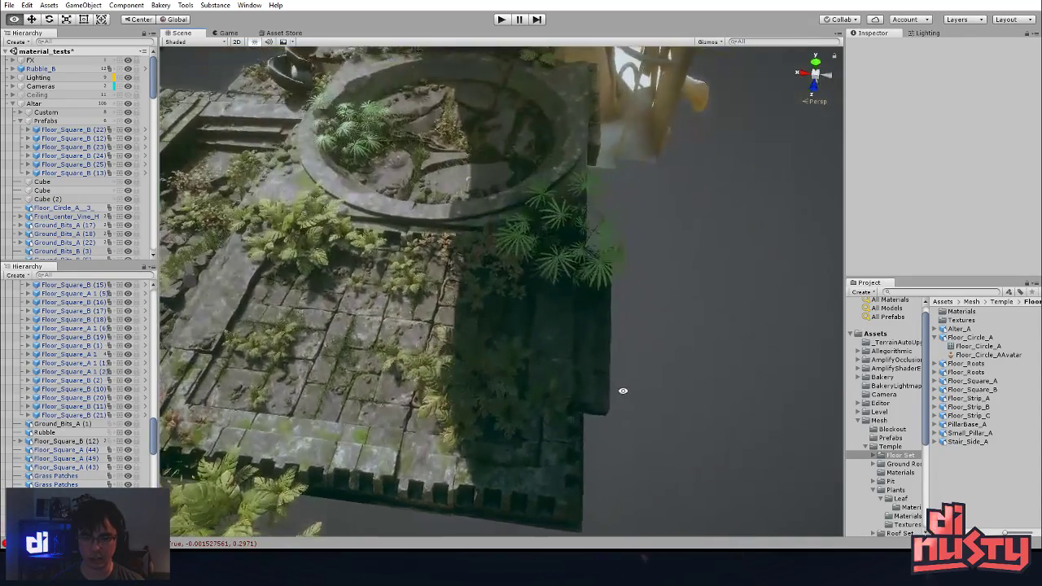
left_click(500, 421)
left_click_drag(500, 421, 542, 389, "alt")
left_click_drag(511, 356, 523, 451)
key("e")
left_click(495, 386)
left_click_drag(495, 386, 448, 425, "alt")
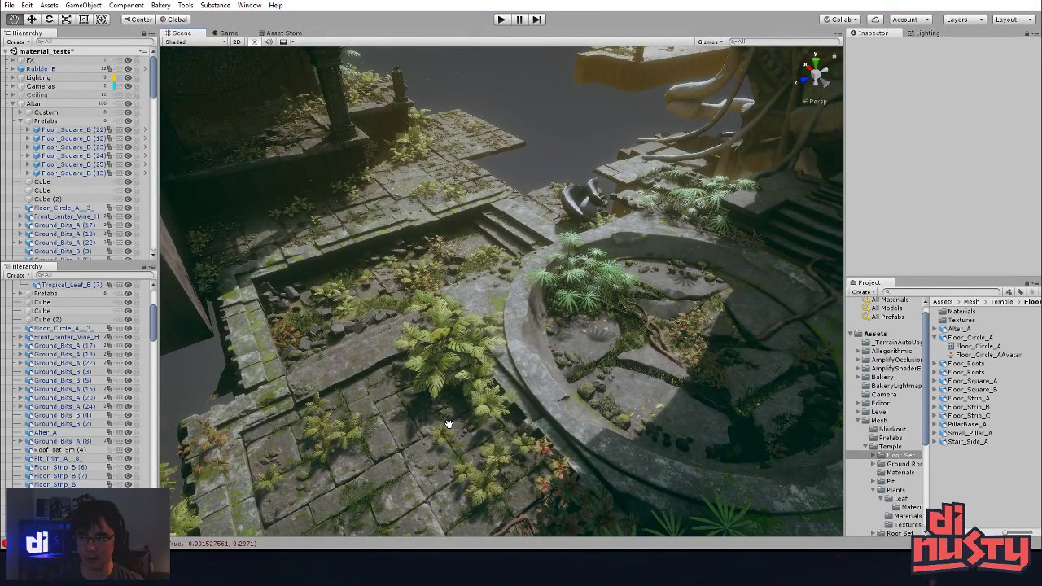
left_click_drag(489, 152, 593, 184, "alt")
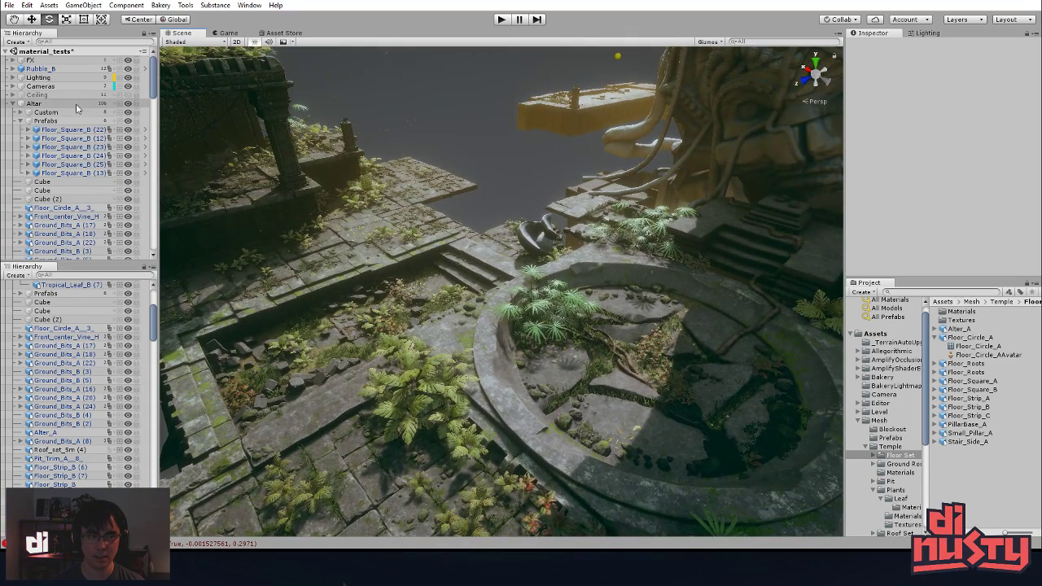
- Rename the Altar group back to Alter
left_click(39, 104)
left_click(36, 104)
type("e")
left_click(362, 97)
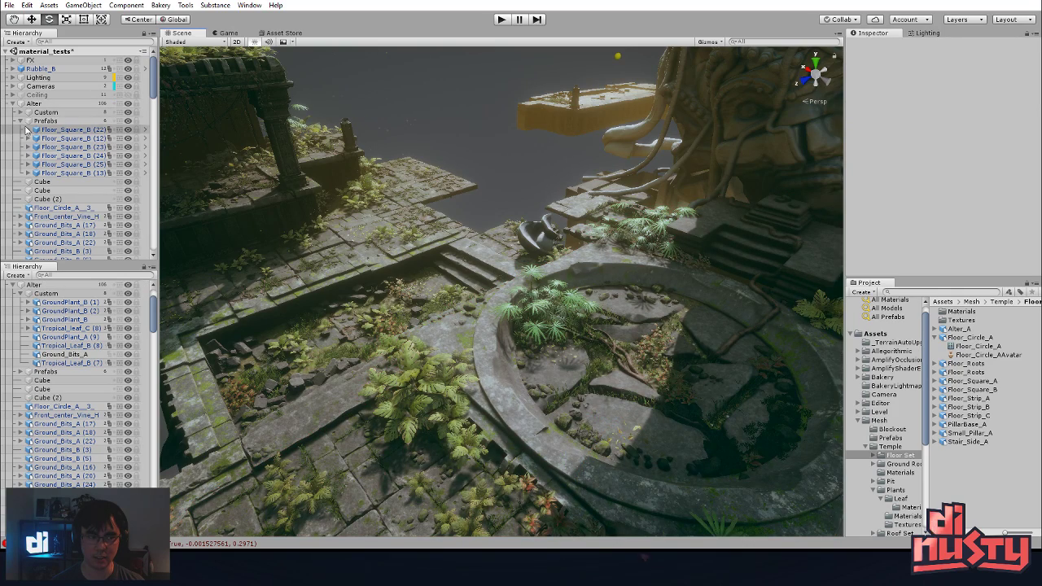
- Move the loose Rubble_B prefab into the Left Floor group
double_click(54, 70)
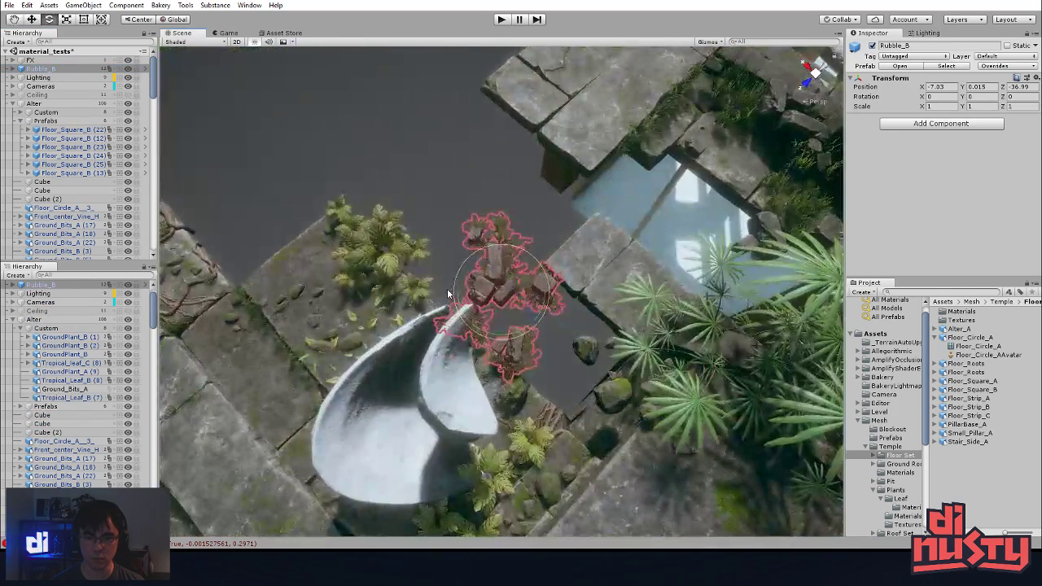
left_click_drag(448, 293, 423, 211, "alt")
left_click(433, 218)
scroll(85, 414, "down", 5)
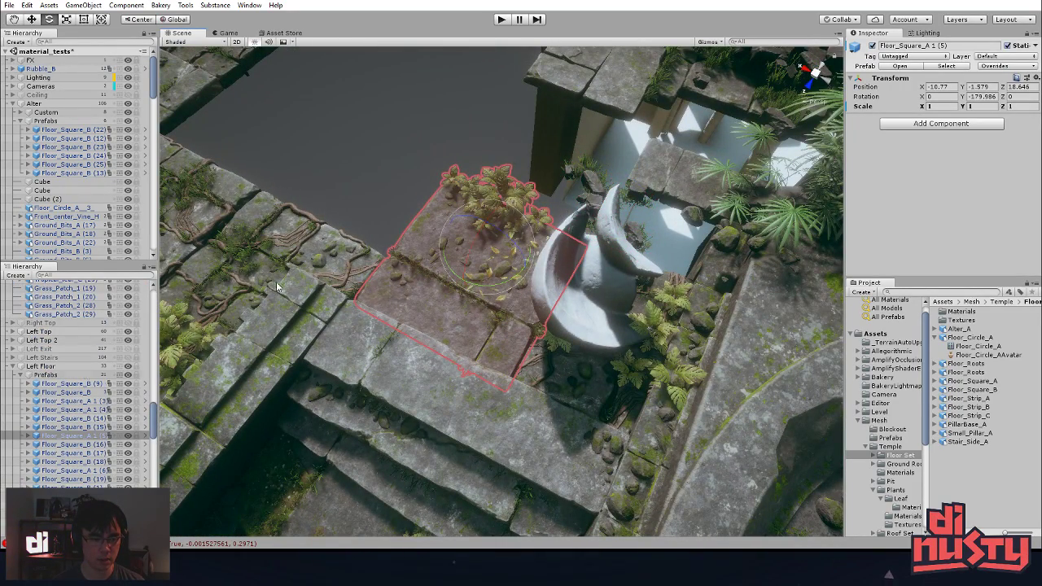
left_click(63, 70)
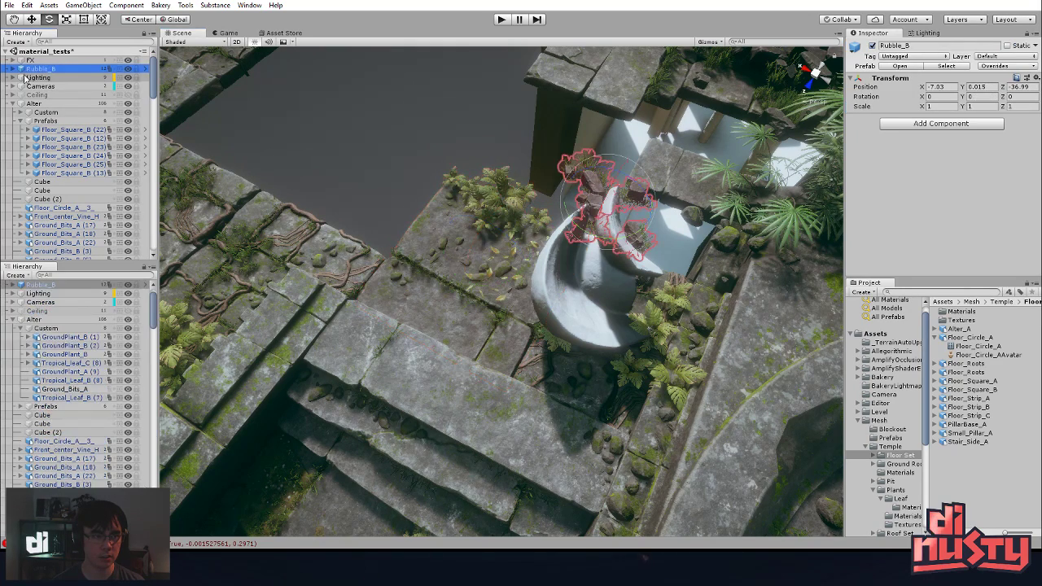
left_click(12, 103)
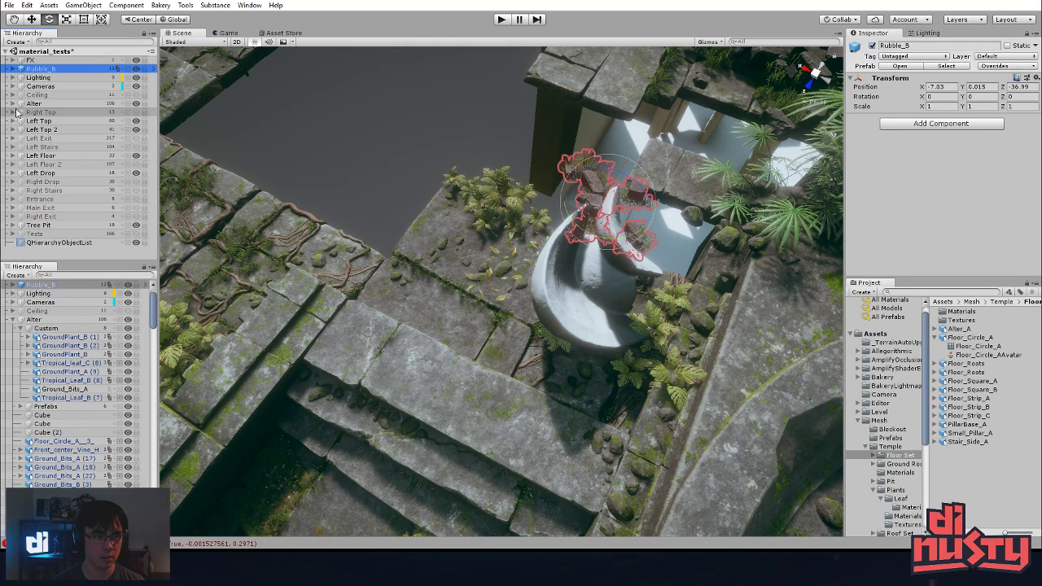
left_click_drag(53, 72, 54, 156)
left_click(55, 254)
left_click_drag(53, 259, 71, 236)
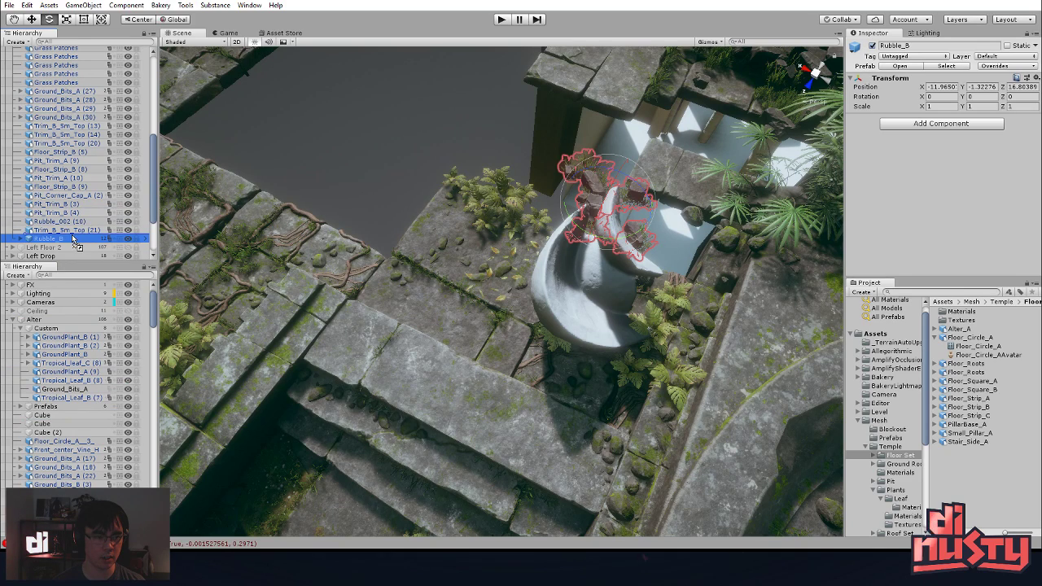
scroll(56, 196, "down", 3)
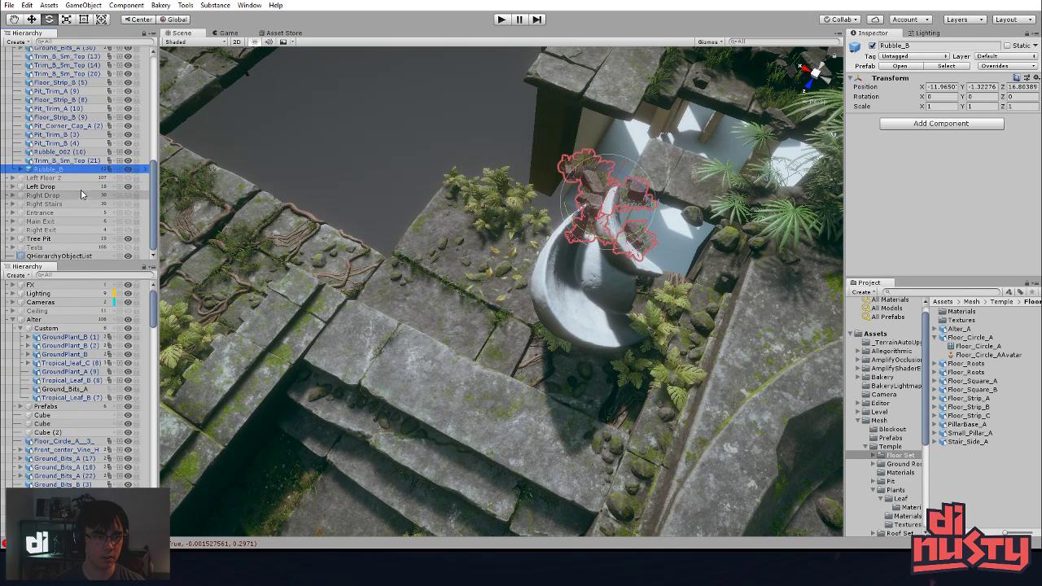
- Examine the rubble, the broken ledge and the open gap behind the white curved sculpture
left_click(321, 143)
left_click_drag(407, 192, 451, 171, "alt")
key("ctrl+z")
left_click(451, 171)
left_click_drag(583, 249, 599, 207, "alt")
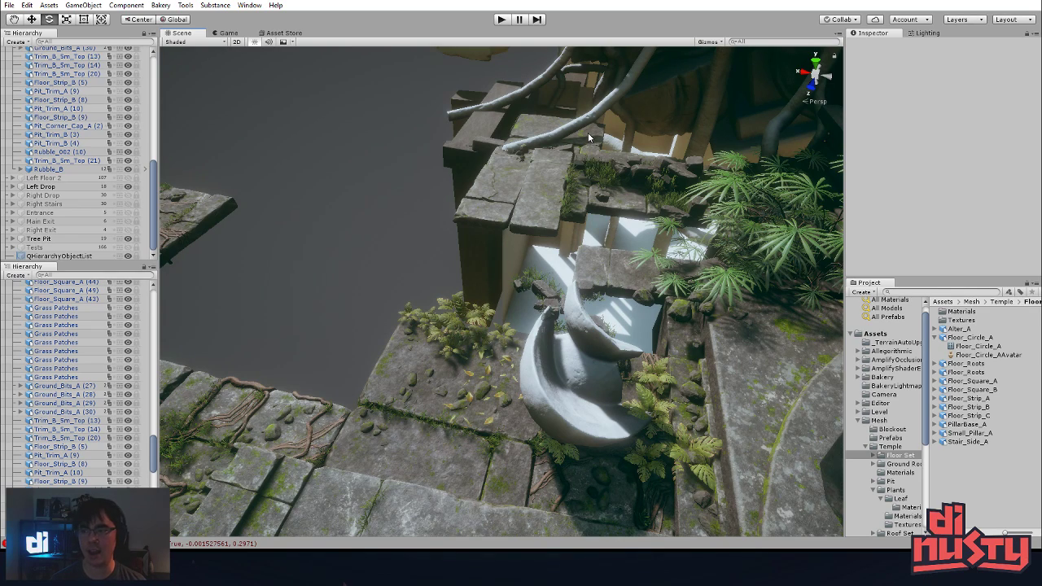
left_click(541, 192)
right_click_drag(506, 156, 523, 324)
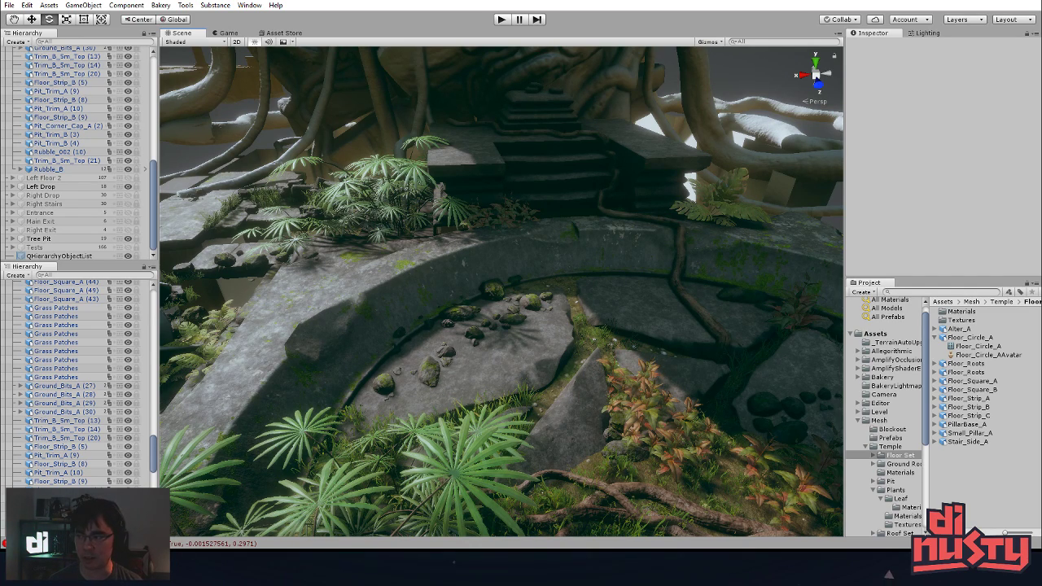
- Examine the altar steps and the circular floor's rim up close by selecting pieces behind the rim
left_click_drag(515, 200, 586, 220, "alt")
left_click(600, 188)
left_click(601, 187)
left_click(609, 118)
left_click(598, 184)
left_click(597, 191)
key("f")
left_click(777, 334)
left_click_drag(776, 330, 451, 193, "alt")
left_click(435, 177)
left_click(478, 141)
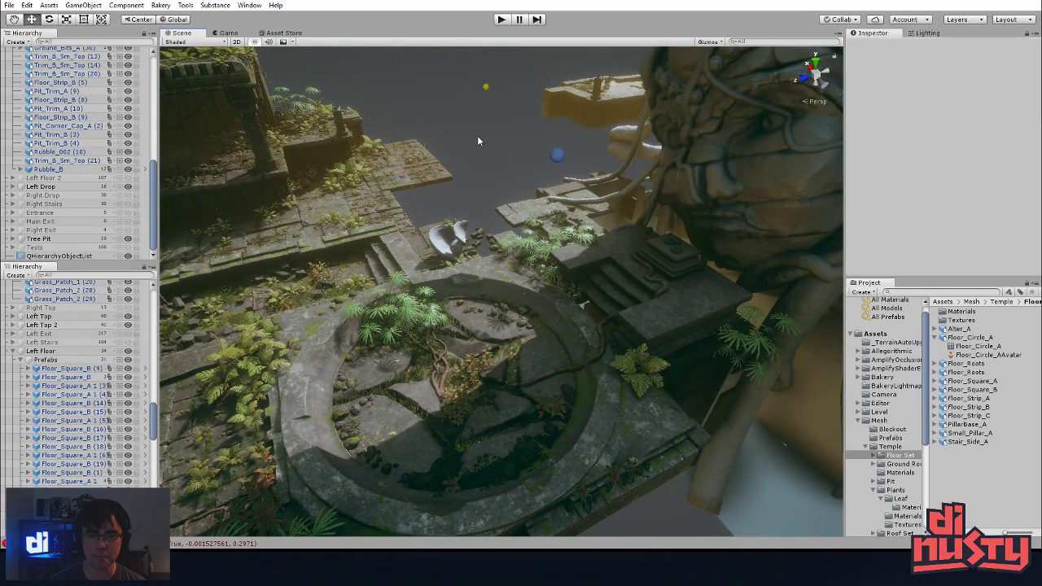
- Examine the shaded stairs at the front terrace's corner, selecting the Stairs_A piece to check its extent
middle_click_drag(442, 190, 526, 174)
left_click_drag(526, 174, 549, 250, "alt")
middle_click_drag(548, 250, 549, 225)
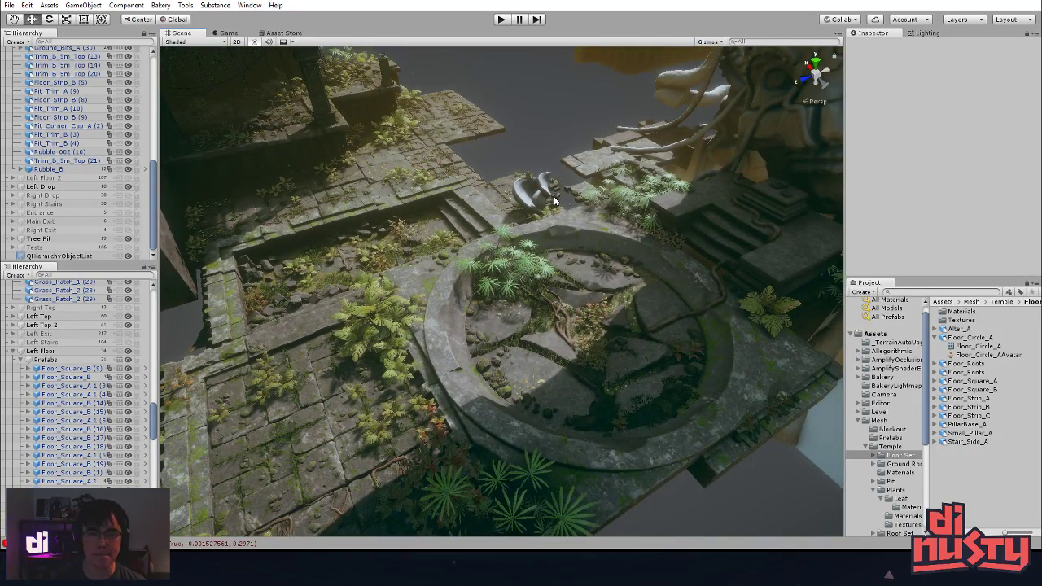
middle_click_drag(616, 335, 665, 235)
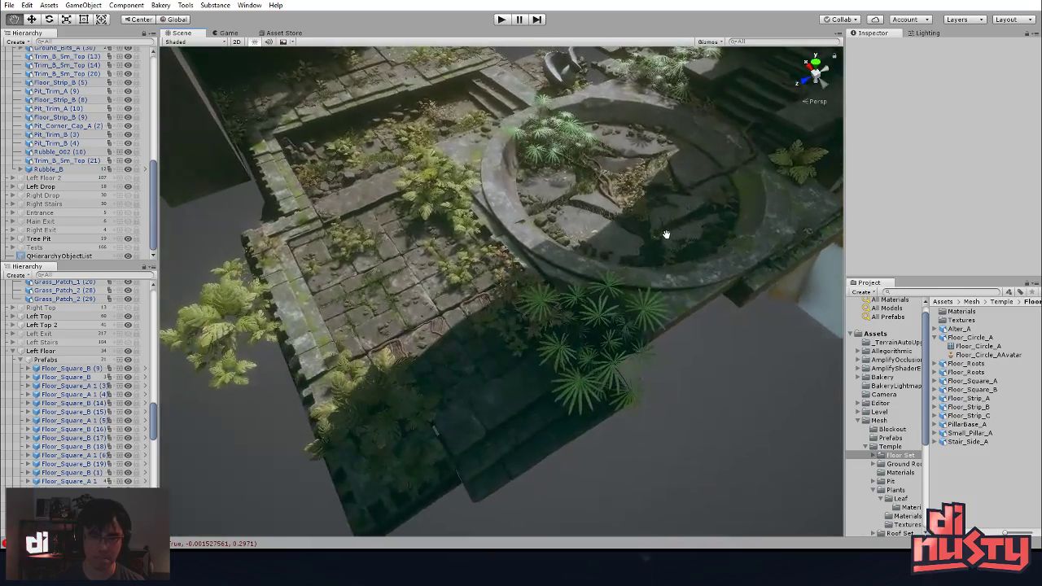
left_click_drag(665, 235, 701, 273, "alt")
left_click(537, 456)
middle_click_drag(537, 455, 634, 400)
left_click(650, 477)
mouse_move(635, 400)
left_mouse_down("alt")
mouse_move(650, 478)
mouse_move(654, 449)
mouse_move(597, 430)
mouse_move(551, 372)
mouse_move(572, 326)
mouse_move(548, 321)
mouse_move(663, 400)
mouse_move(646, 435)
mouse_move(649, 405)
mouse_move(635, 386)
mouse_move(644, 404)
mouse_move(626, 399)
left_mouse_up("alt")
left_click(574, 409)
left_click(600, 452)
left_click(630, 372)
left_click(644, 405)
left_click(585, 351)
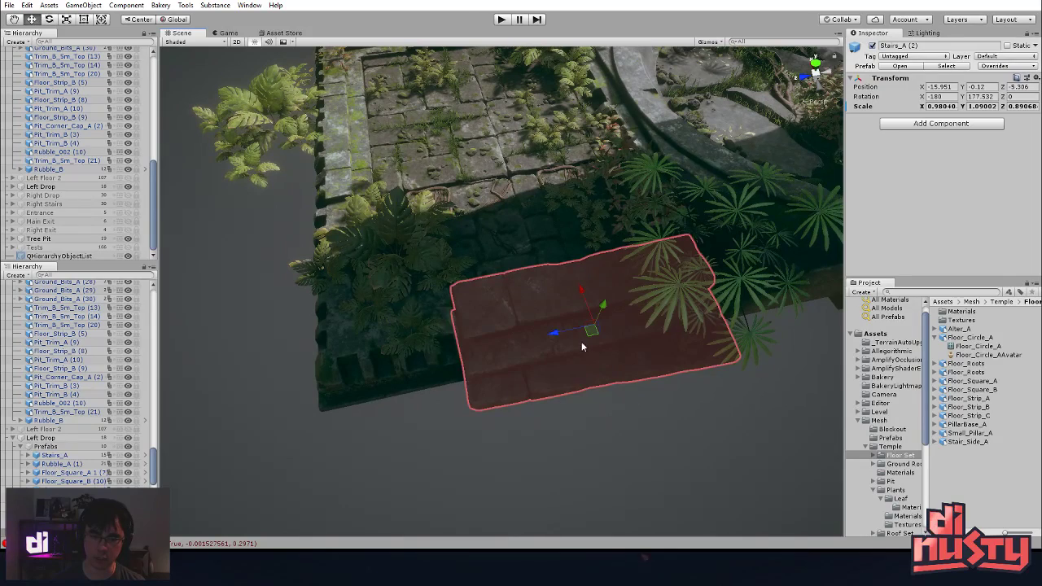
left_click(583, 405)
- Collapse the Left Floor group and toggle the Right Drop group's visibility, leaving it shown
scroll(73, 155, "up", 15)
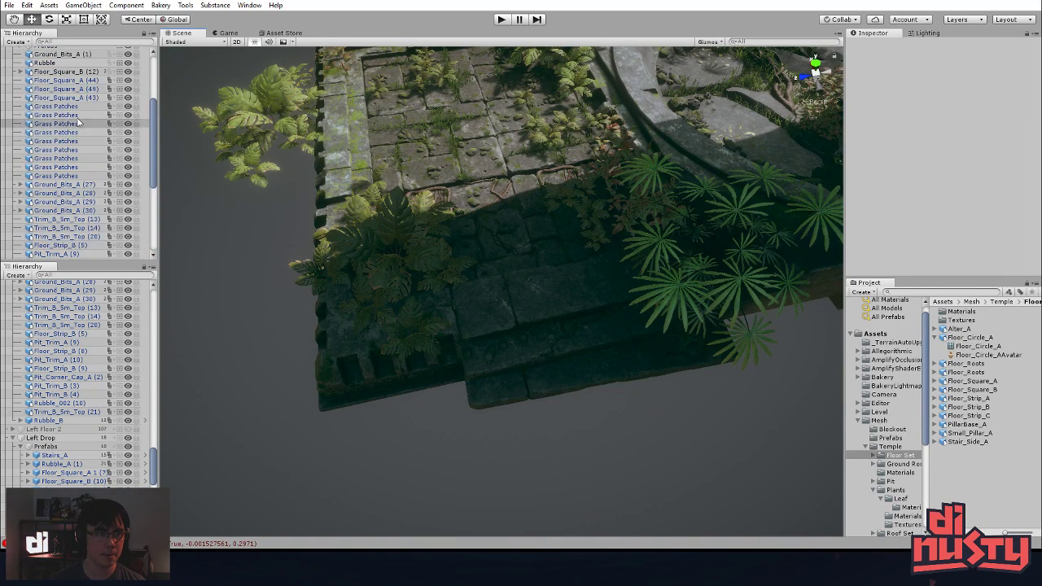
left_click(13, 147)
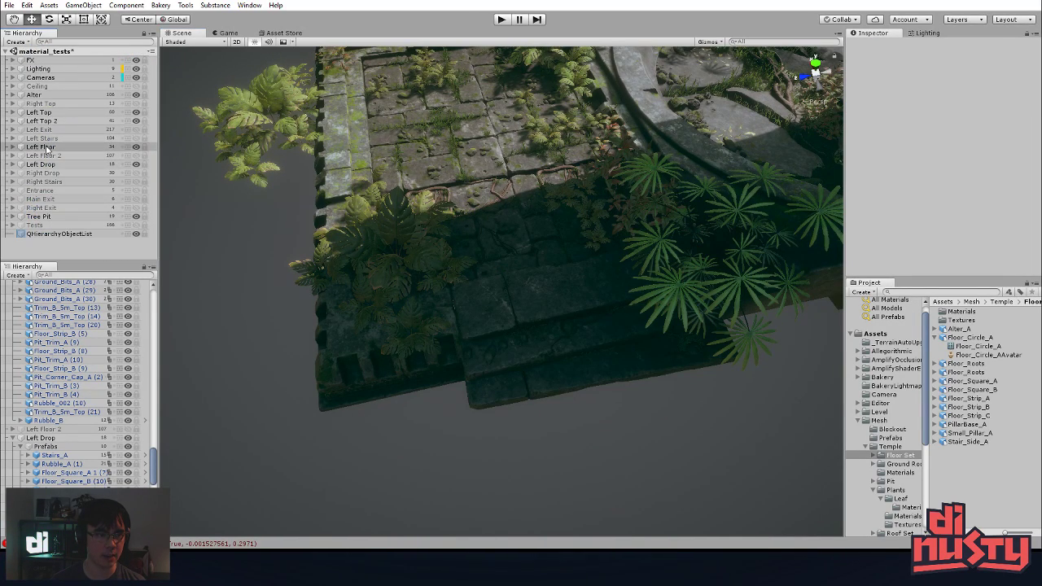
left_click(135, 174)
left_click(136, 174)
left_click(136, 174)
left_click(136, 174)
left_click(136, 174)
left_click(136, 174)
left_click_drag(538, 326, 480, 295, "alt")
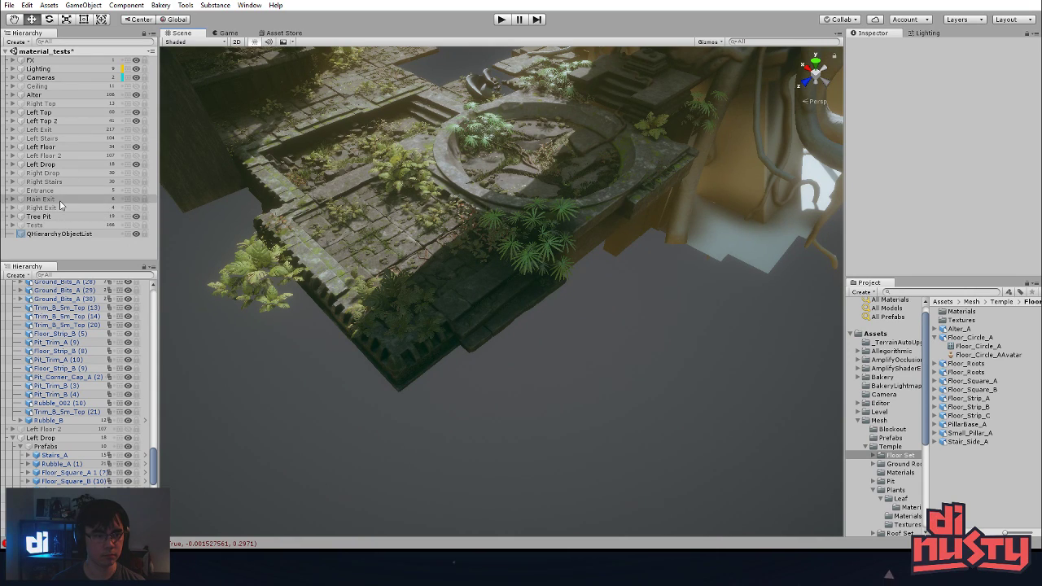
left_click(136, 173)
scroll(526, 267, "up", 2)
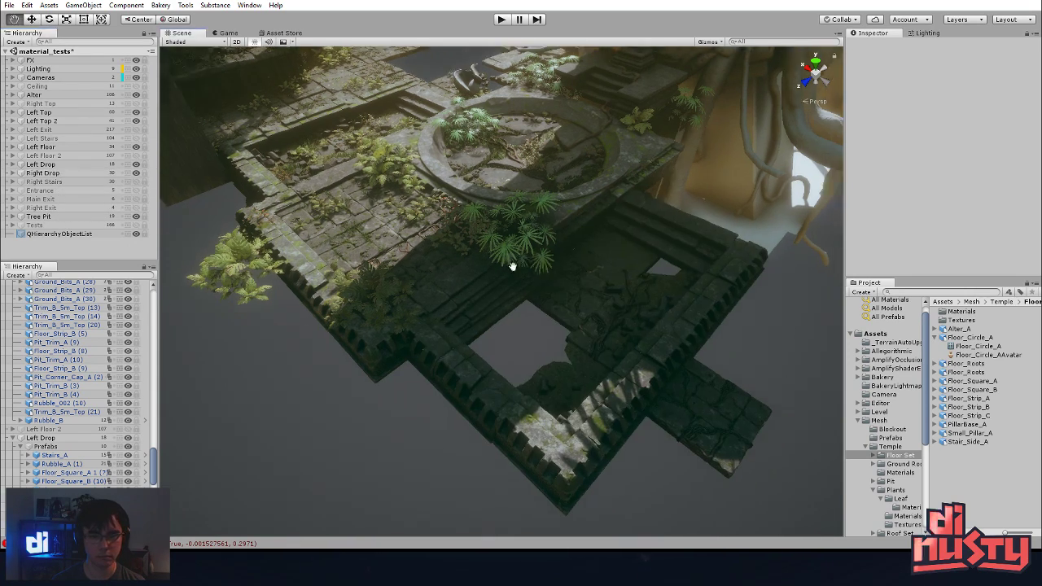
- Delete the Trim_B_5m_Top pieces forming the old steps between the terrace stairs and the sunken floor in Right Drop
middle_click_drag(525, 268, 451, 296)
right_click_drag(451, 296, 577, 321)
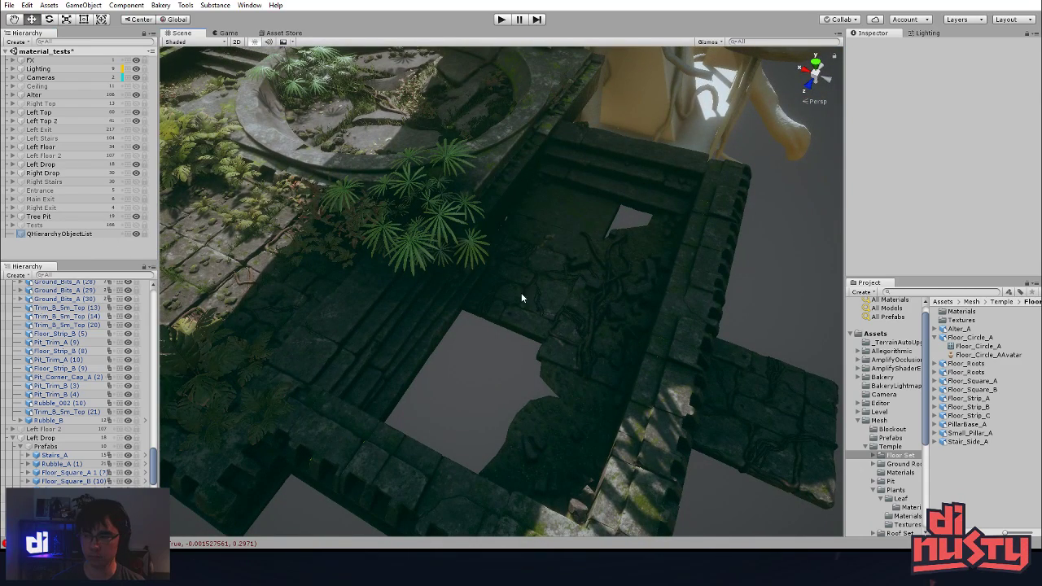
middle_click_drag(619, 350, 684, 334)
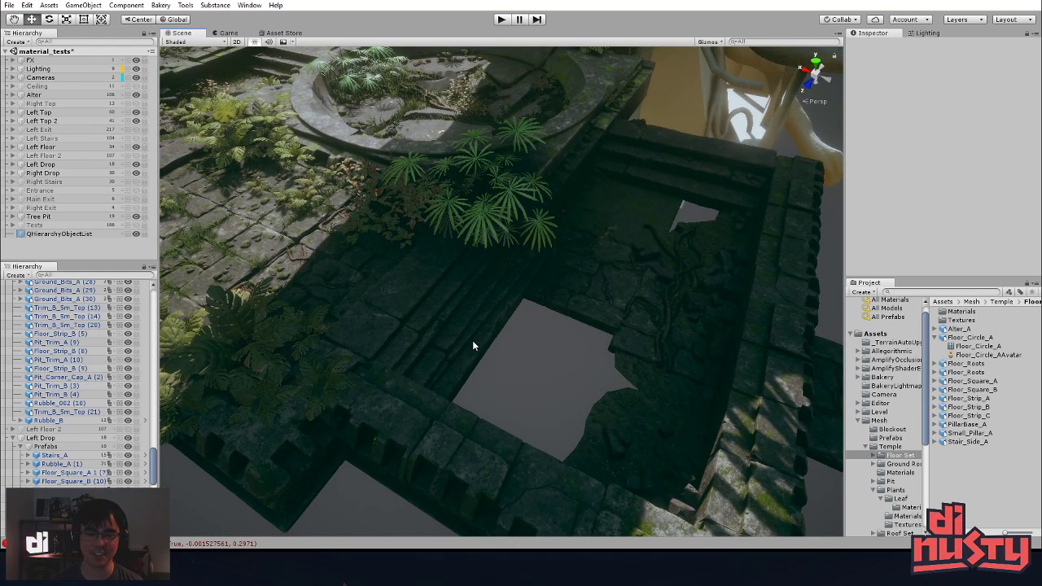
left_click(473, 342)
left_click(525, 350)
left_click(446, 335)
left_click(496, 350)
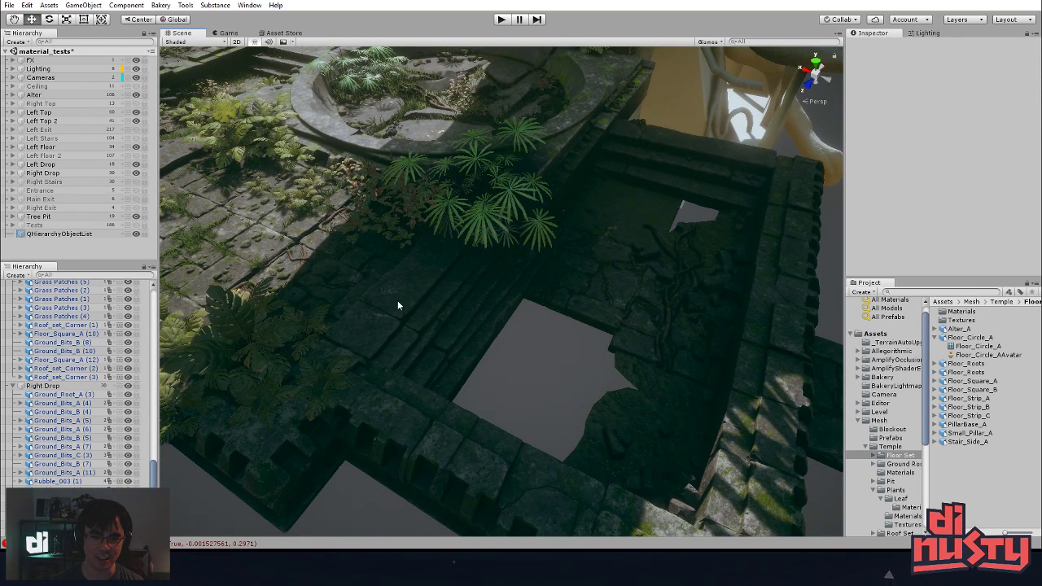
left_click(383, 303)
left_click(127, 285)
left_click(468, 290)
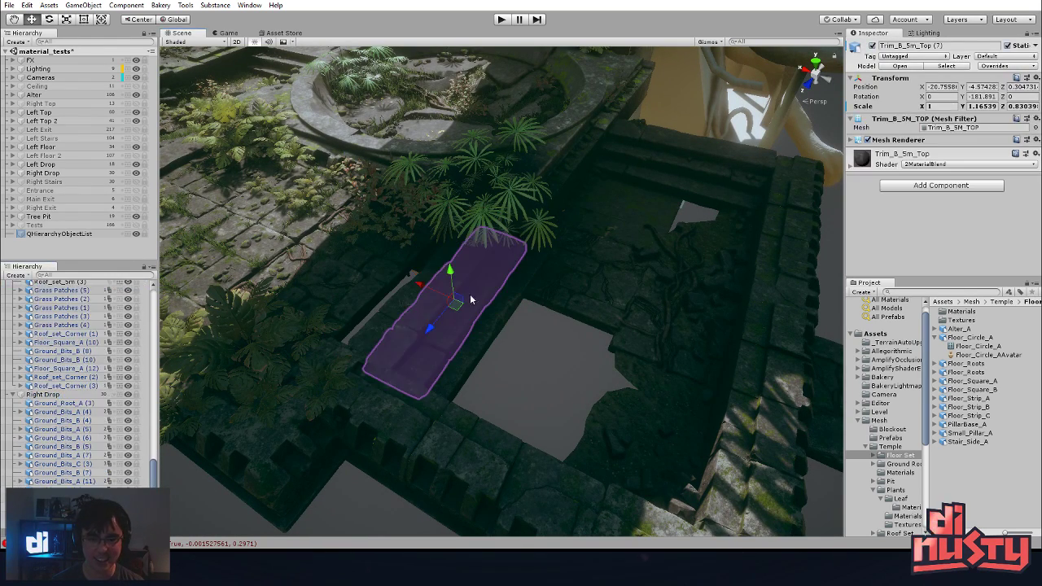
key("Delete")
left_click(468, 330)
key("Delete")
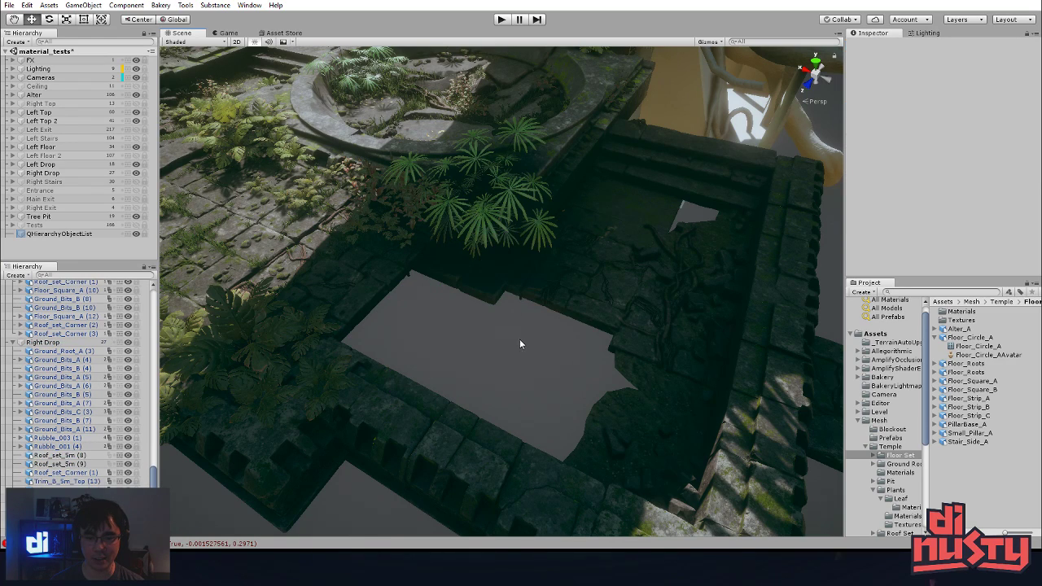
left_click(599, 295)
left_click(560, 380)
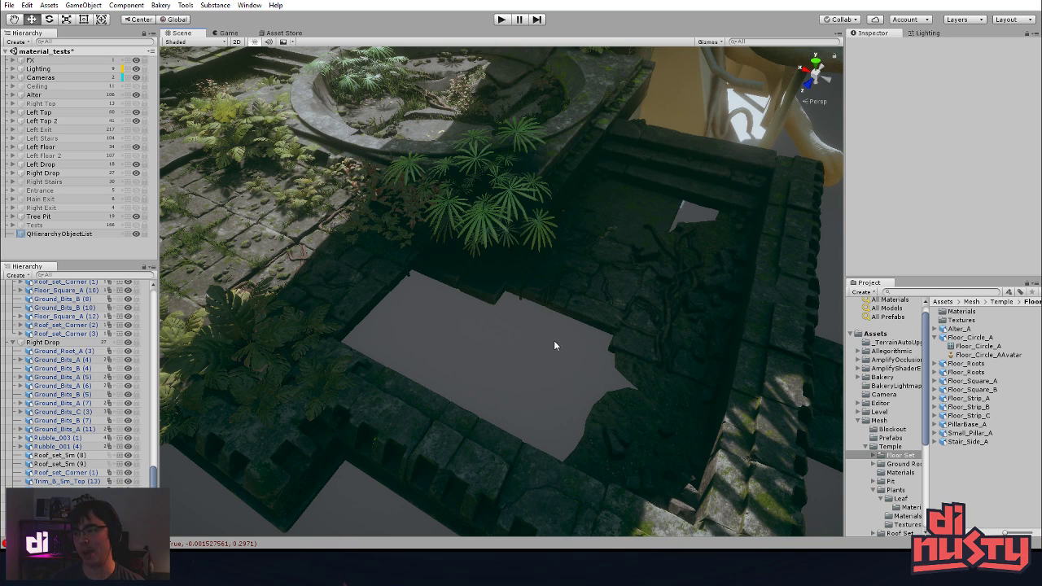
- Duplicate the ground root in Right Drop and move the copy into the rubble-filled pit, to about X -7.1, Z 3.82
left_click(664, 317)
key("f")
left_click_drag(634, 340, 399, 432, "alt")
scroll(399, 433, "down", 3)
middle_click_drag(400, 432, 693, 399)
scroll(491, 418, "down", 3)
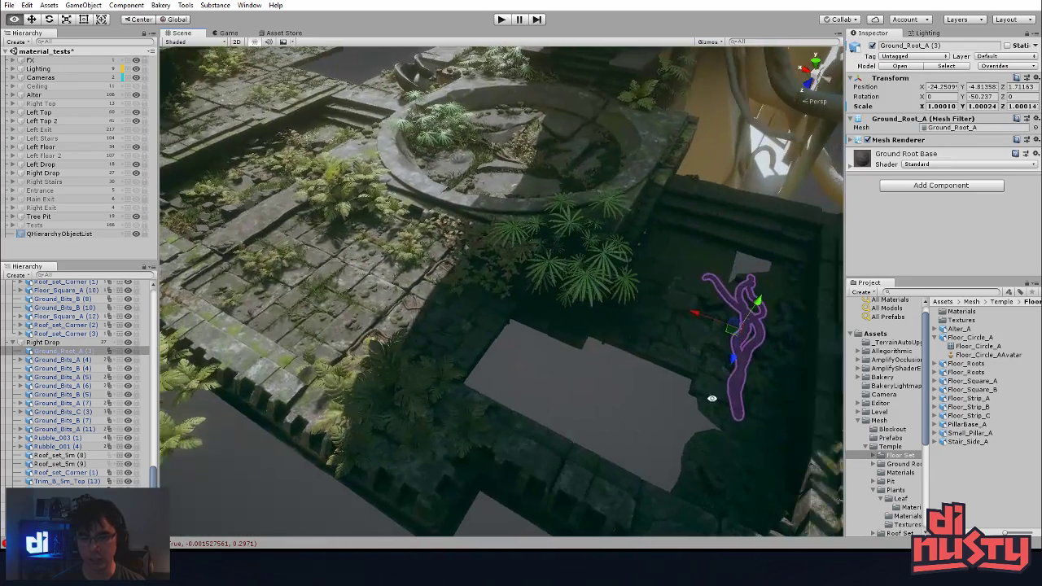
key("ctrl+d")
left_click_drag(736, 313, 228, 194)
key("f")
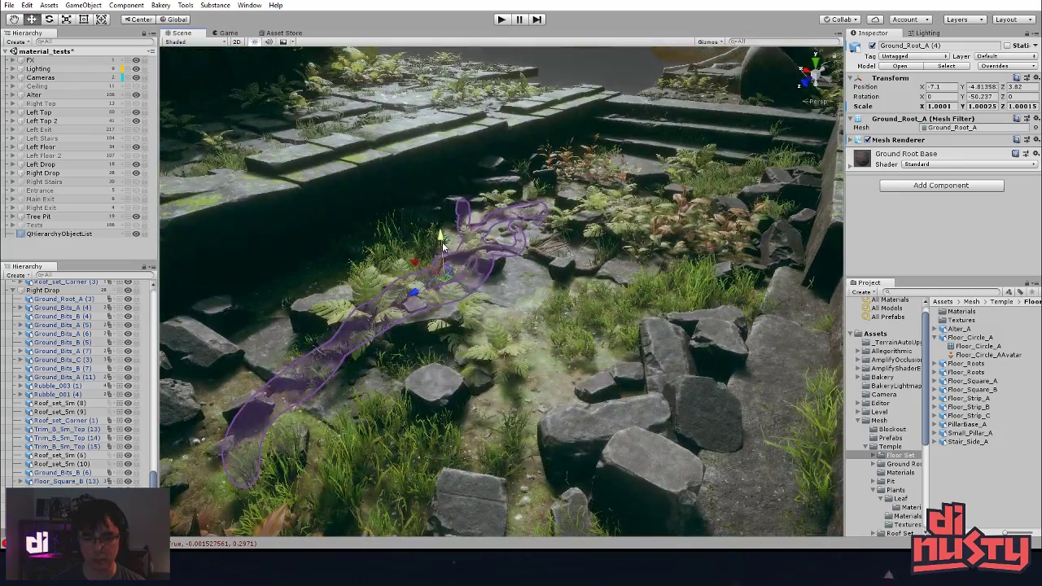
- Raise and rotate the copied ground root so it lies lengthwise along the pit floor among the rubble and plants
left_click_drag(439, 244, 434, 225)
key("e")
left_click_drag(432, 278, 514, 357)
key("w")
key("e")
left_click_drag(488, 292, 485, 290)
key("w")
left_click_drag(535, 332, 449, 264, "alt")
left_click(572, 293)
left_click_drag(572, 293, 502, 309, "alt")
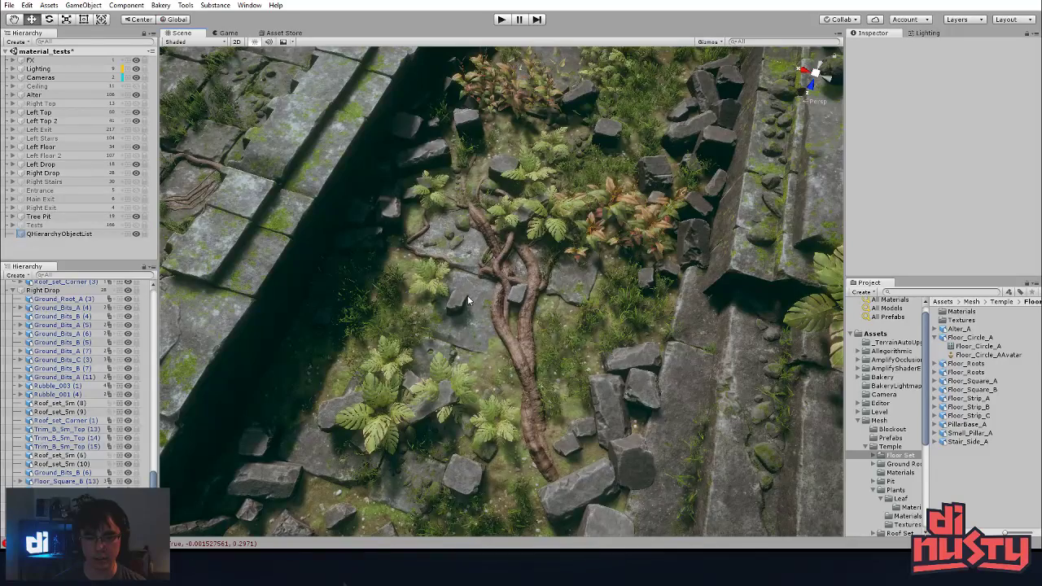
- Shift the Rubble_A (3) pile in the overgrown pit slightly along X, to about -5.016
left_click_drag(521, 267, 514, 350, "alt")
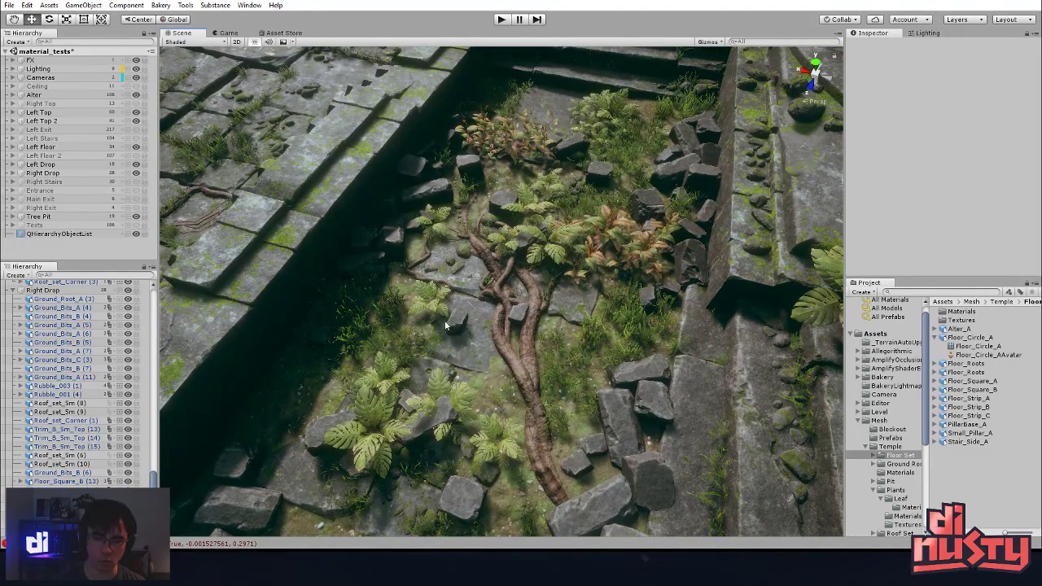
left_click_drag(799, 181, 625, 209, "alt")
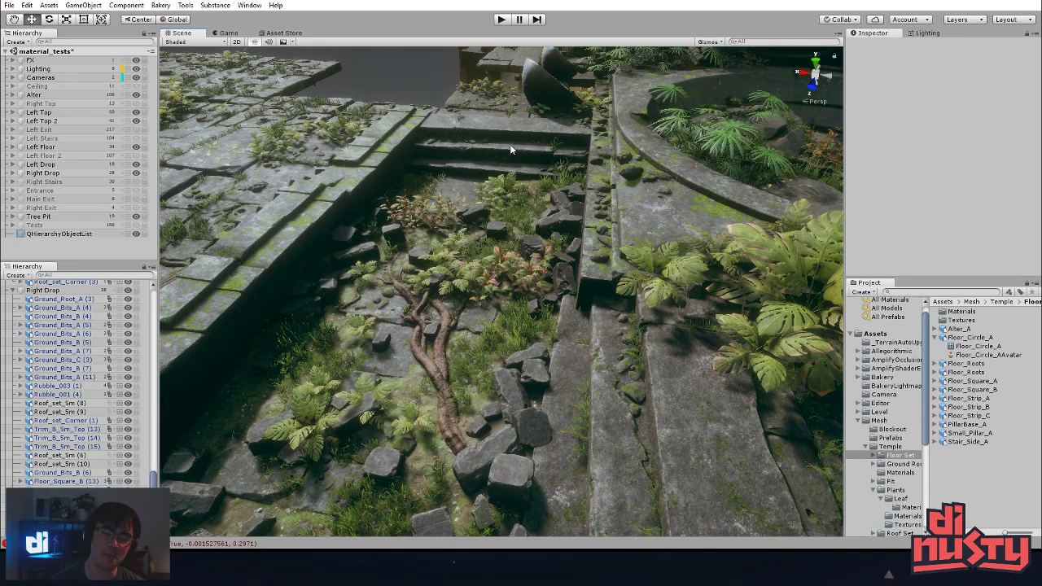
left_click_drag(465, 255, 477, 375, "alt")
left_click(483, 338)
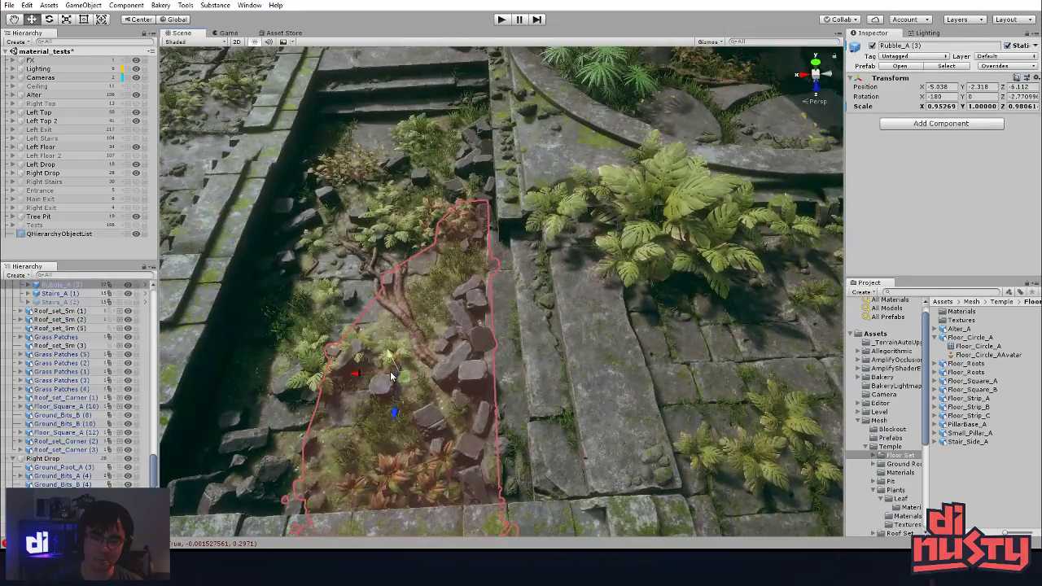
left_click_drag(381, 373, 377, 372)
left_click(461, 397)
left_click_drag(461, 397, 542, 395, "alt")
- Delete two pieces covering the middle of the shaded sunken area beside the palm plants in Right Drop
middle_click_drag(543, 396, 418, 410)
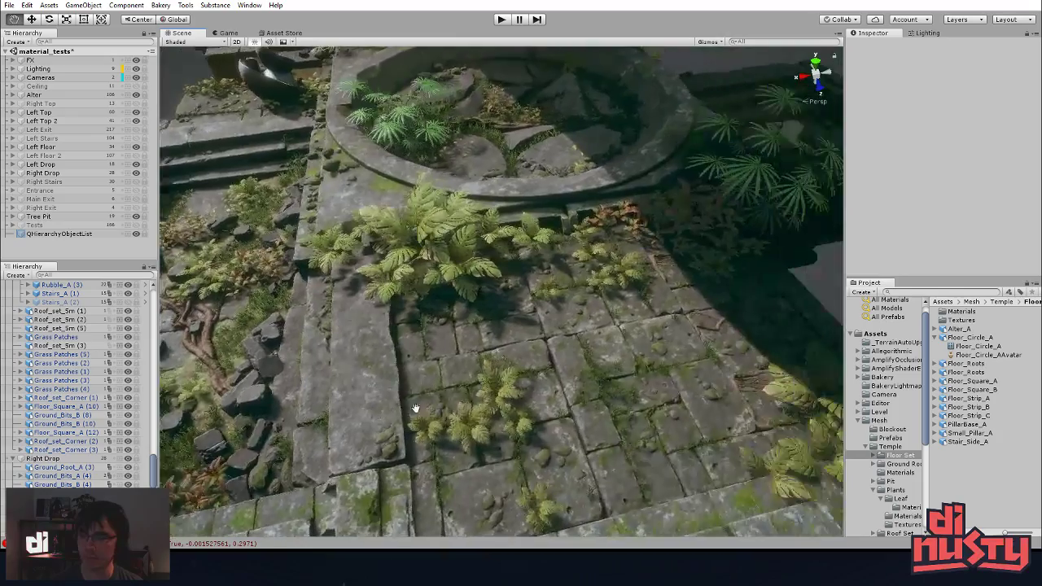
middle_click_drag(626, 328, 614, 252)
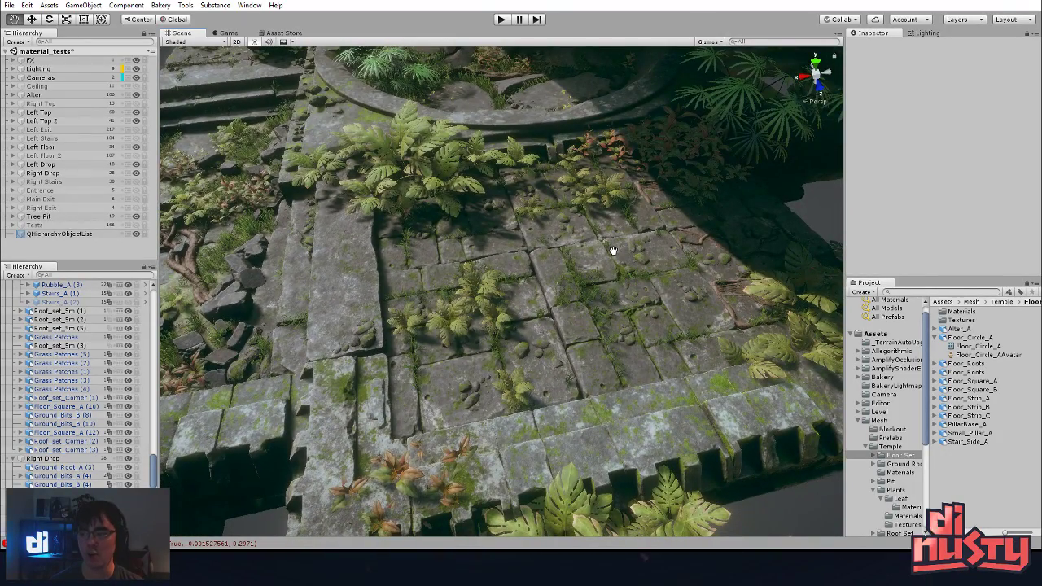
middle_click_drag(613, 251, 365, 349)
middle_click_drag(628, 345, 546, 405)
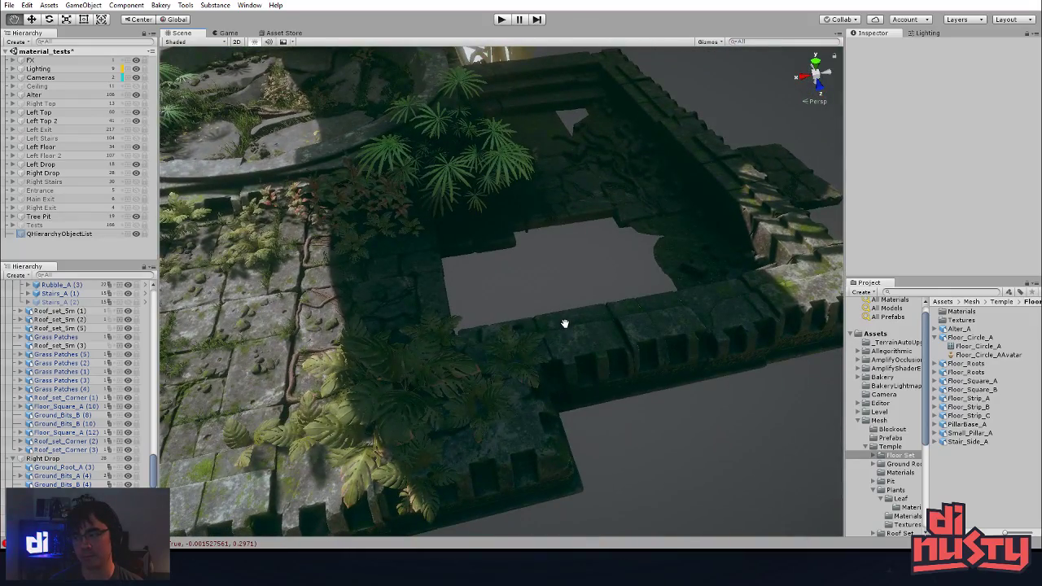
left_click_drag(598, 333, 433, 388, "alt")
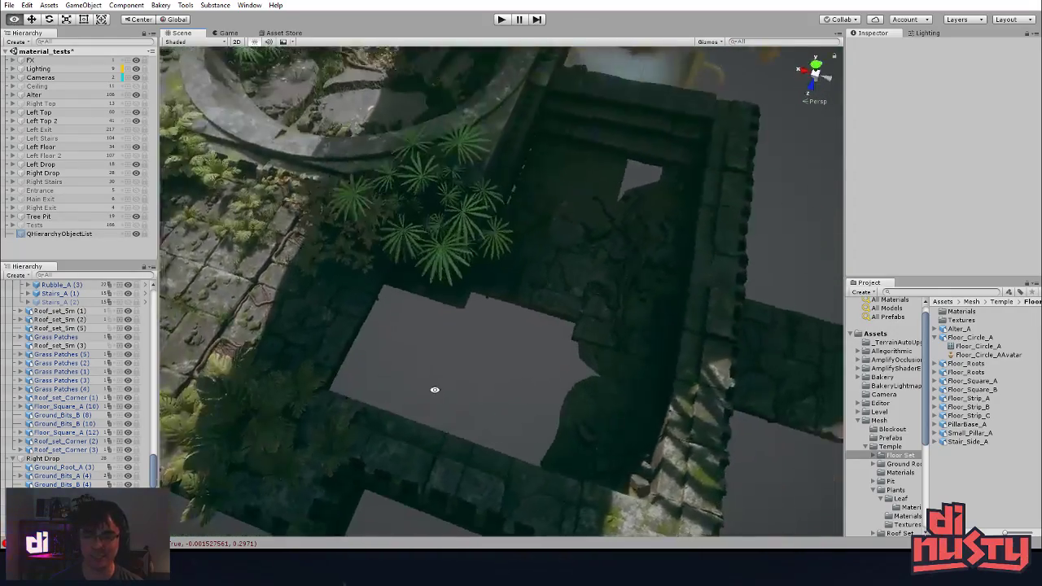
left_click(580, 293)
key("Delete")
left_click(621, 331)
key("Delete")
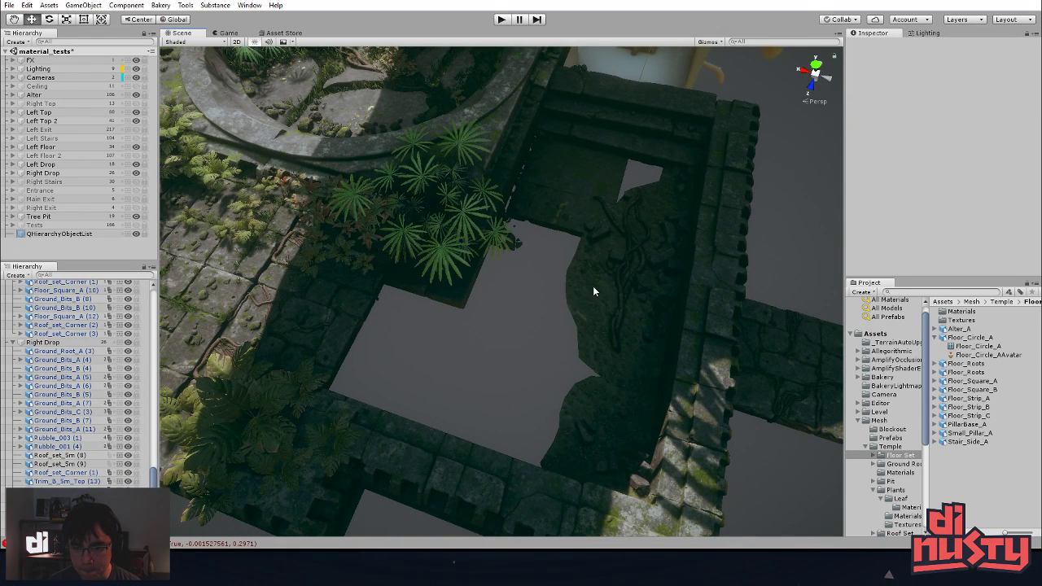
- Delete Rubble_001 (4), Ground_Bits_B (7) and Ground_Bits_A (11) from the shaded sunken area, keeping the ground root
left_click(593, 291)
key("Delete")
left_click(589, 269)
key("Delete")
left_click(587, 254)
key("Delete")
left_click(606, 227)
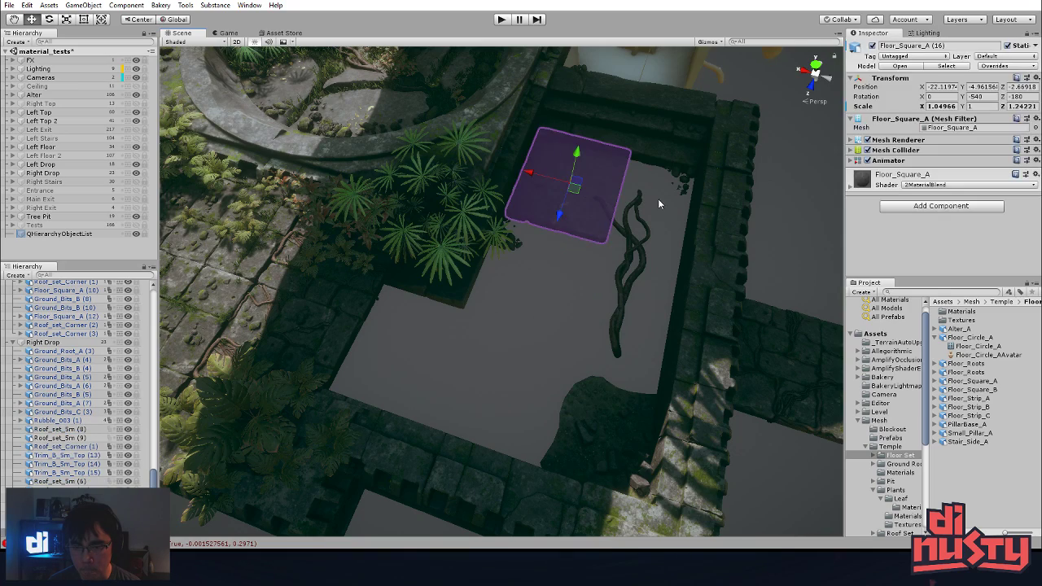
left_click(655, 201)
left_click(625, 235)
left_click(574, 300)
- Look through the Floor Set and Prefabs folders and inspect the contents of the Rubble_B and Rubble_C prefabs
middle_click_drag(289, 265, 647, 348)
left_click(454, 296)
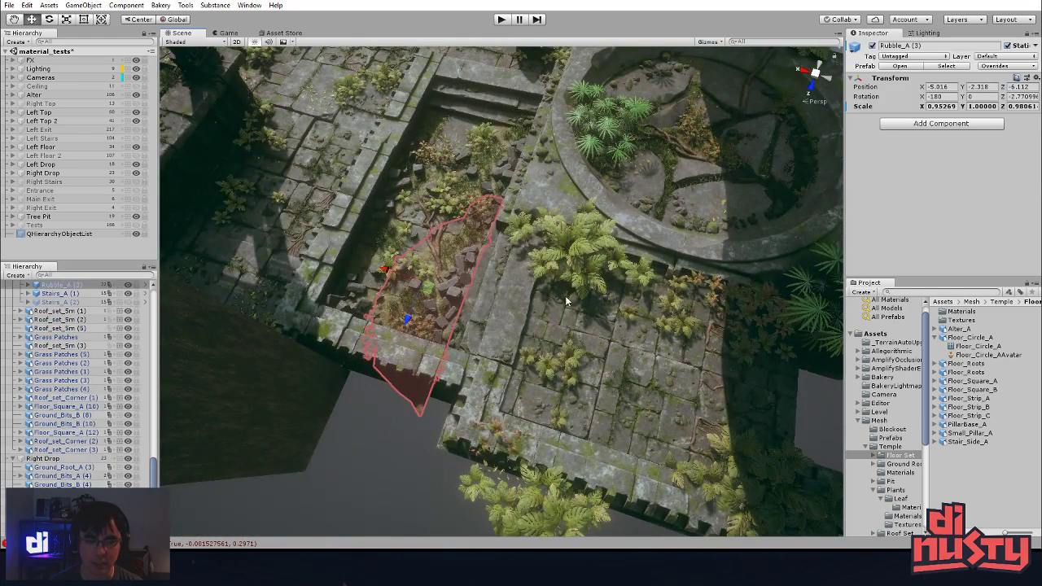
left_click(936, 337)
left_click(968, 337)
left_click(973, 346)
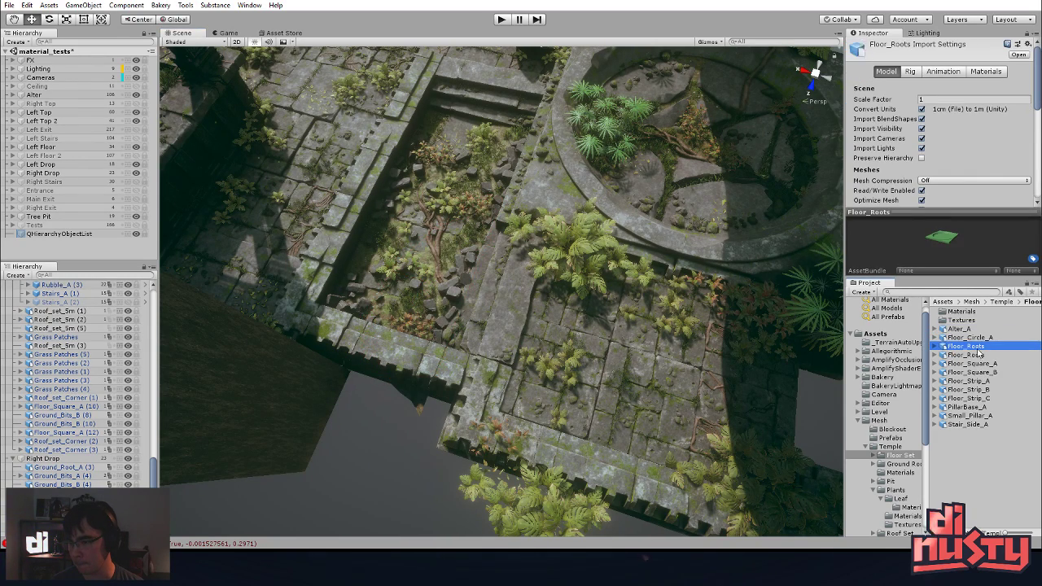
left_click(890, 438)
left_click(966, 346)
left_click(967, 337)
left_click(976, 374)
left_click(973, 355)
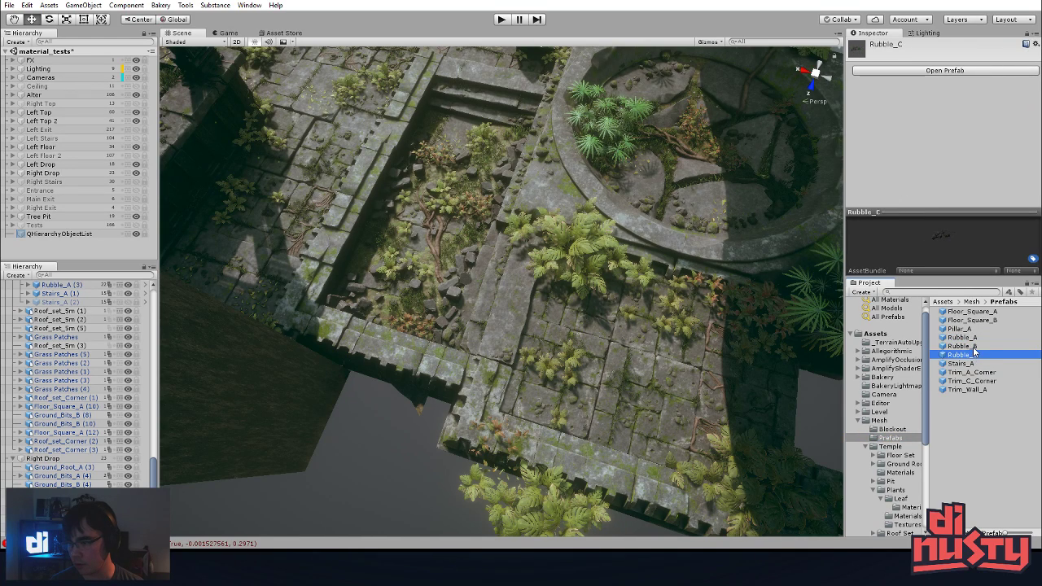
left_click(974, 346)
double_click(965, 347)
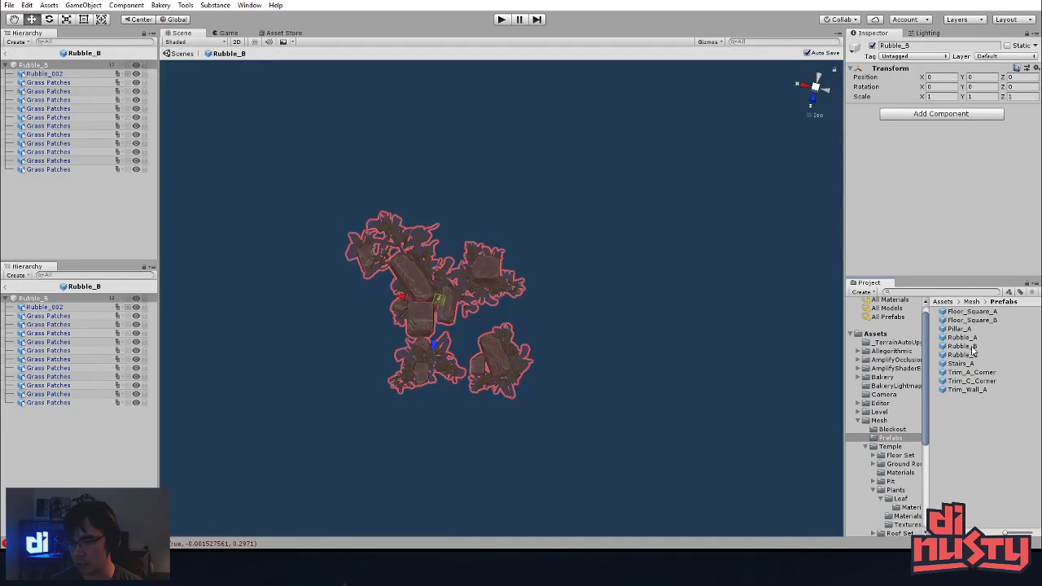
double_click(972, 356)
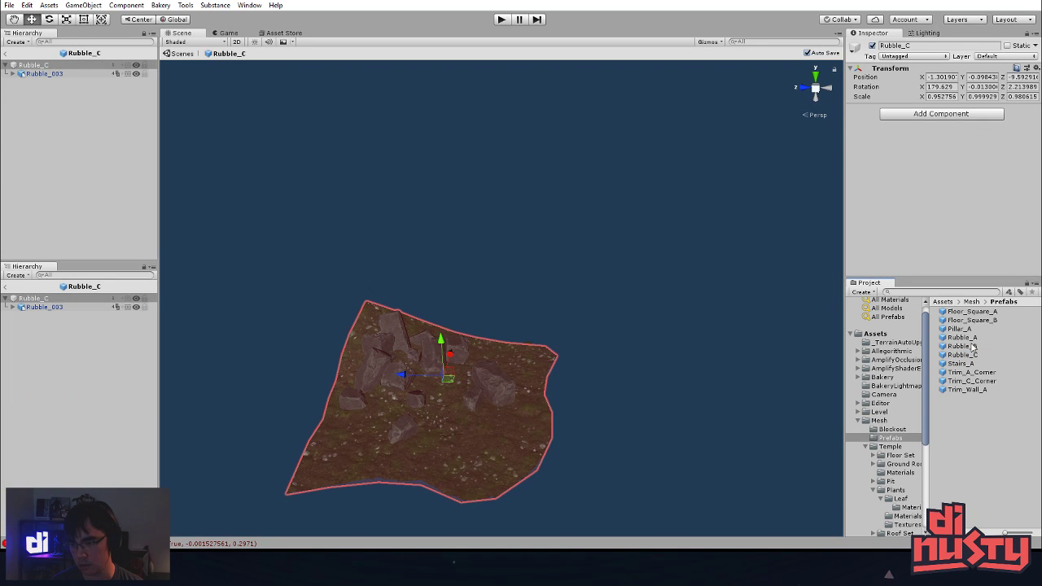
- Add an empty object inside the Rubble_A prefab and return to the temple scene
double_click(973, 338)
left_click(615, 240)
left_click_drag(480, 350, 724, 378, "alt")
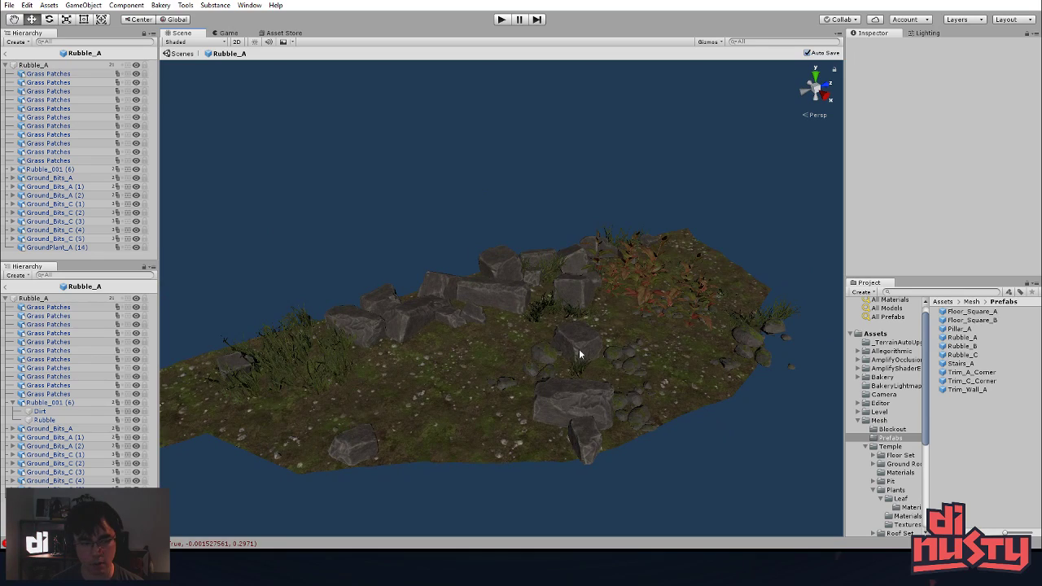
left_click(12, 402)
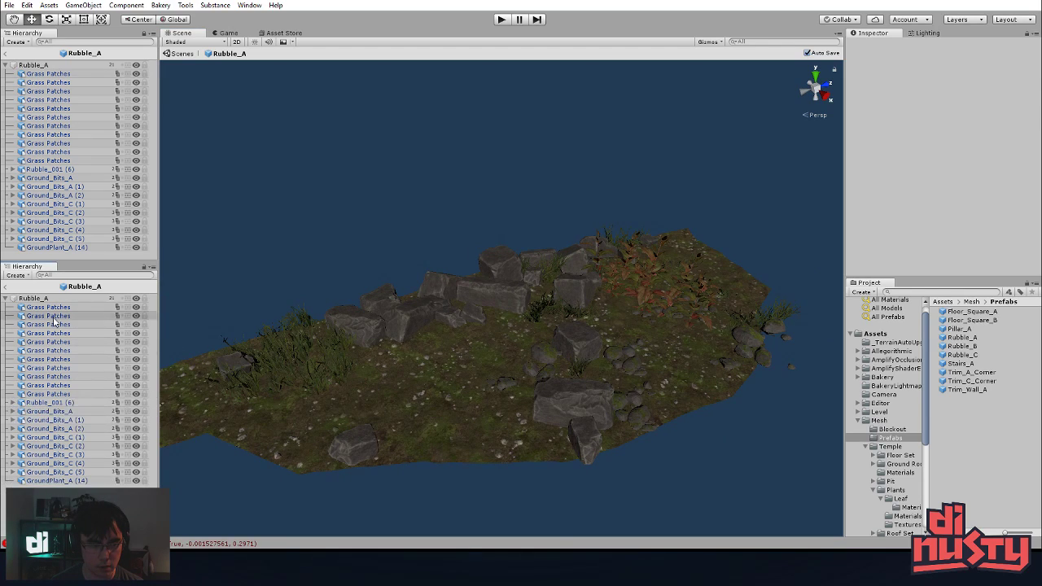
left_click(48, 307)
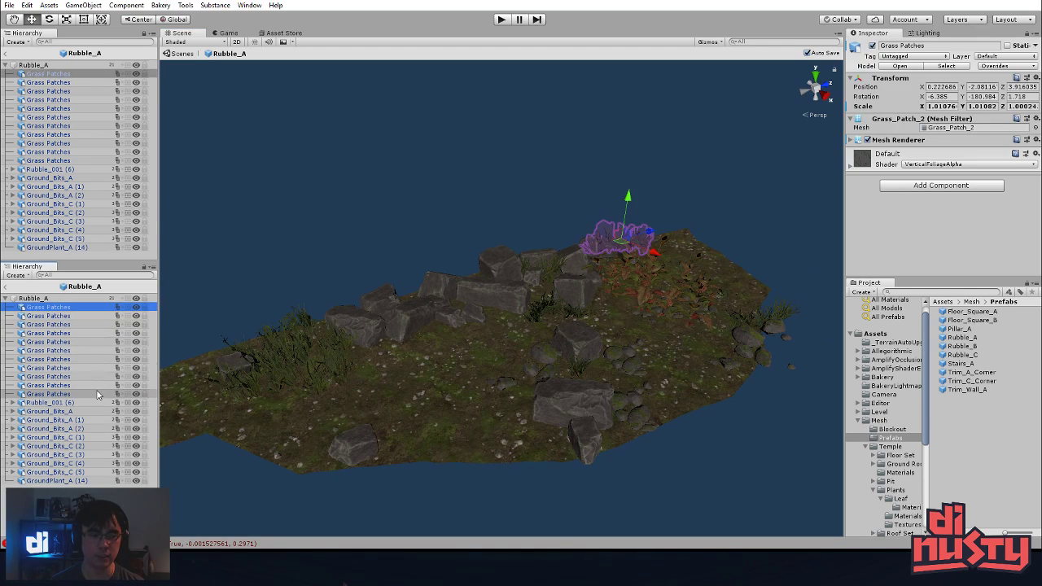
left_click(97, 509)
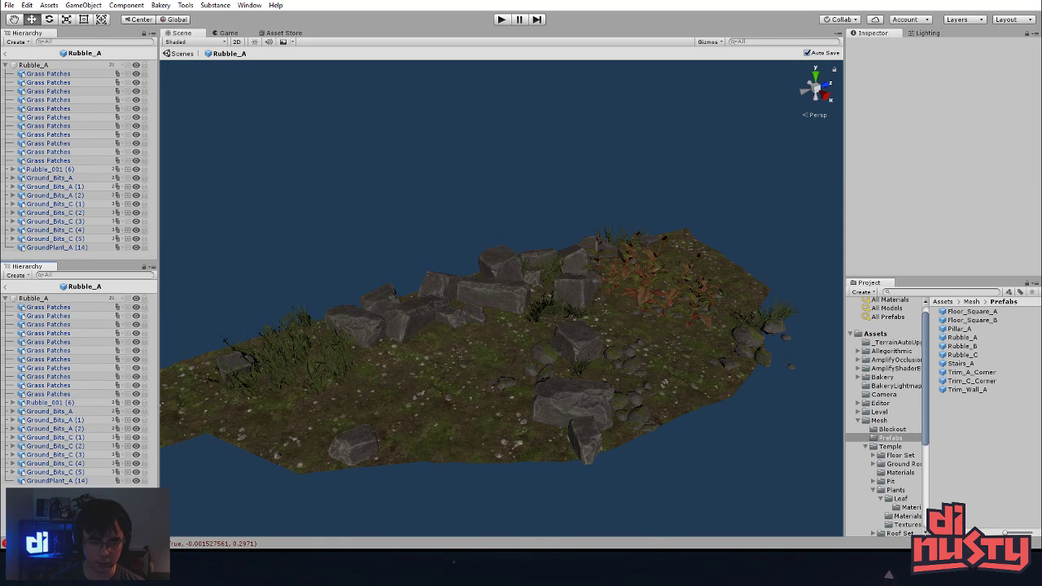
right_click(71, 508)
left_click(106, 396)
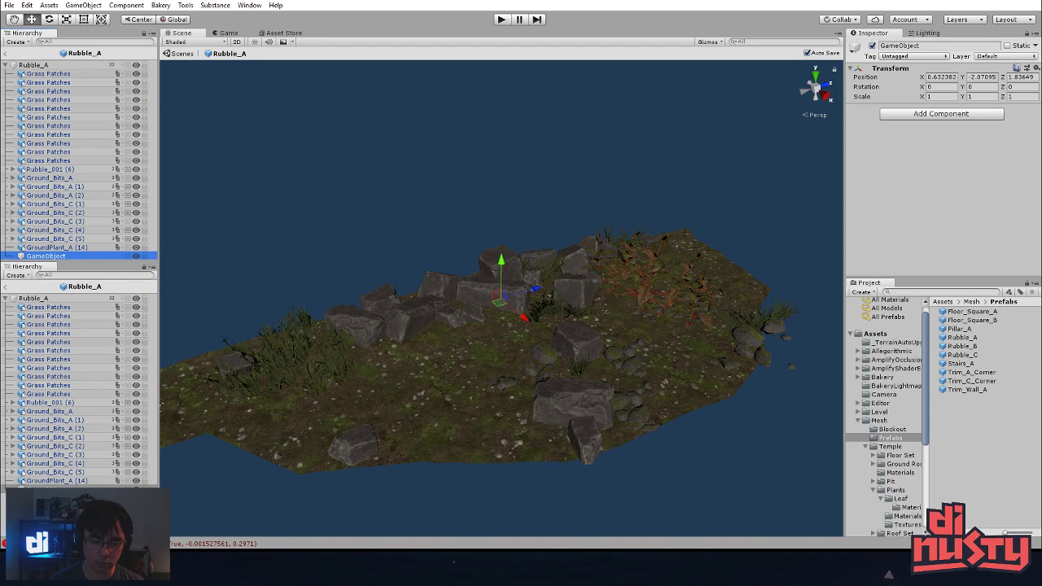
left_click(182, 53)
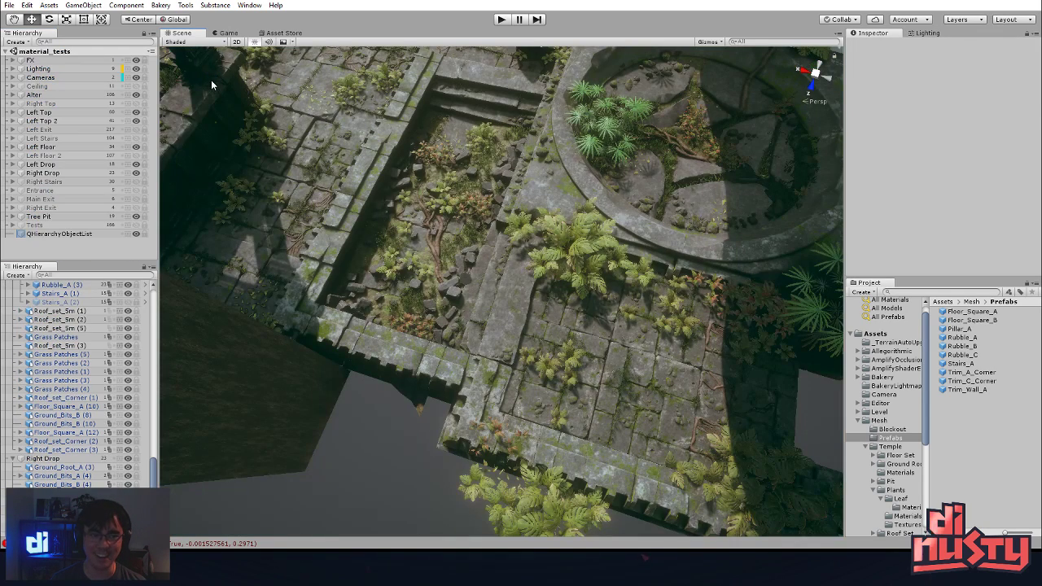
- Reopen the Rubble_A prefab, duplicate its empty object into three, and name two of them Grass and rocks
left_click(962, 337)
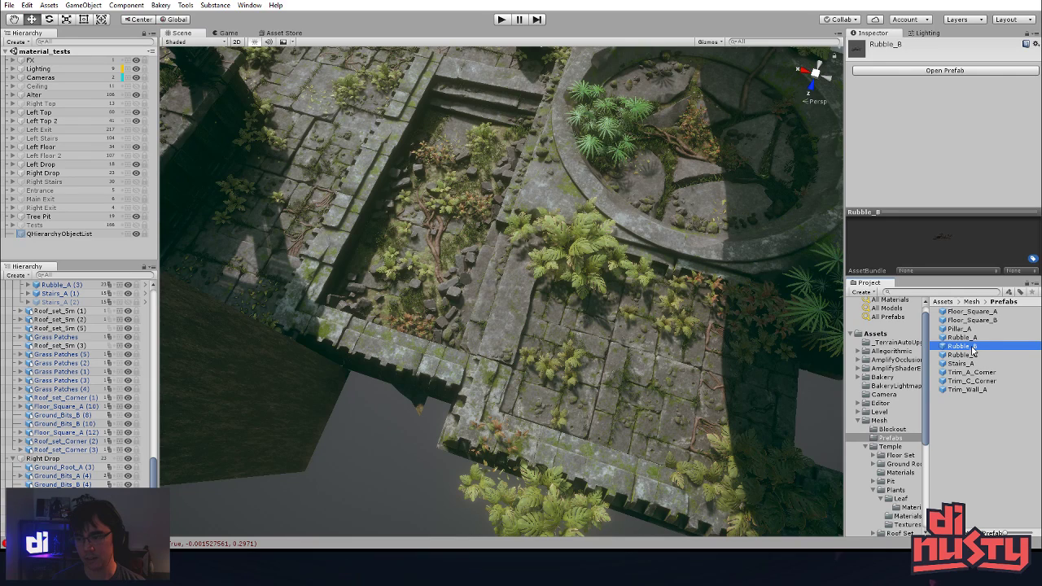
double_click(972, 340)
left_click(358, 228)
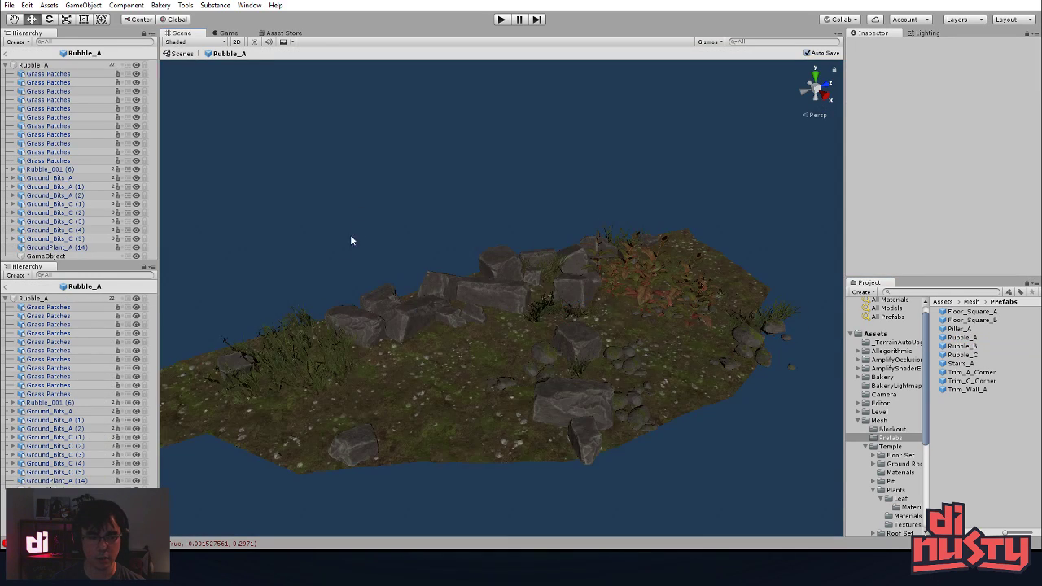
left_click(46, 489)
key("ctrl+d")
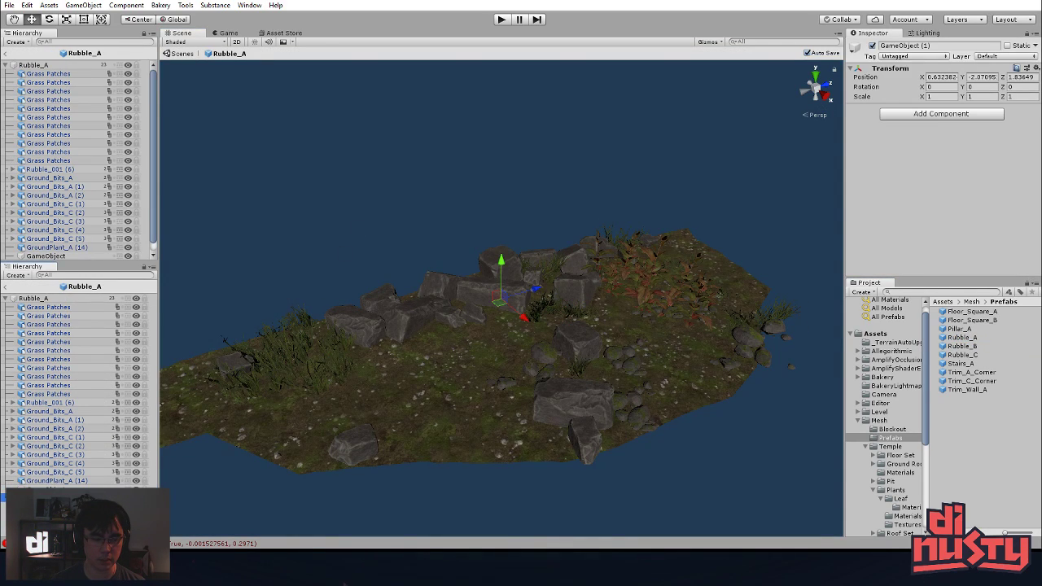
key("F2")
type("Grass")
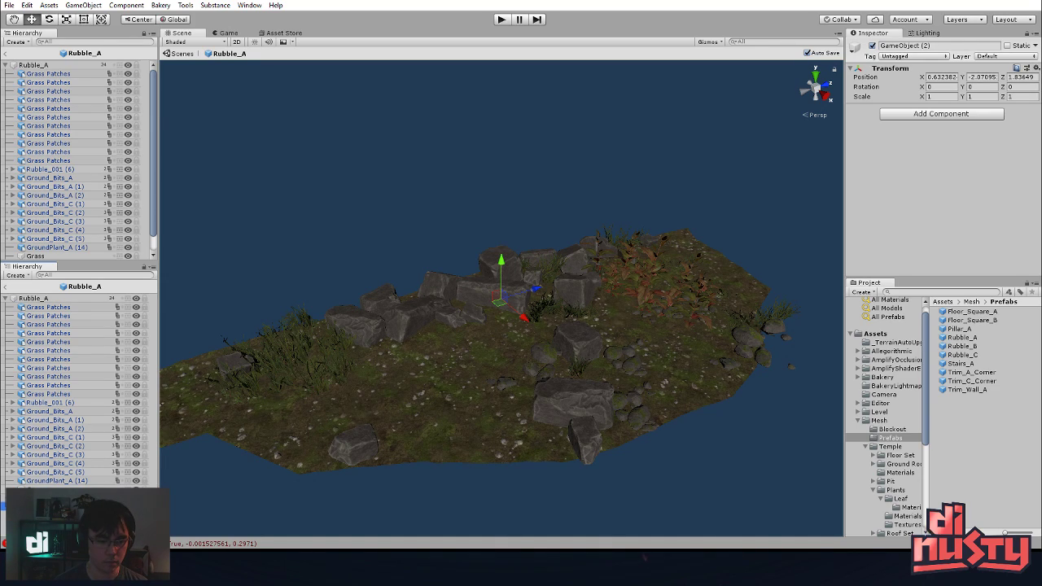
- Move all the Ground_Bits pieces of Rubble_A into the rocks group, leaving GroundPlant_A (14) out
left_click(525, 348)
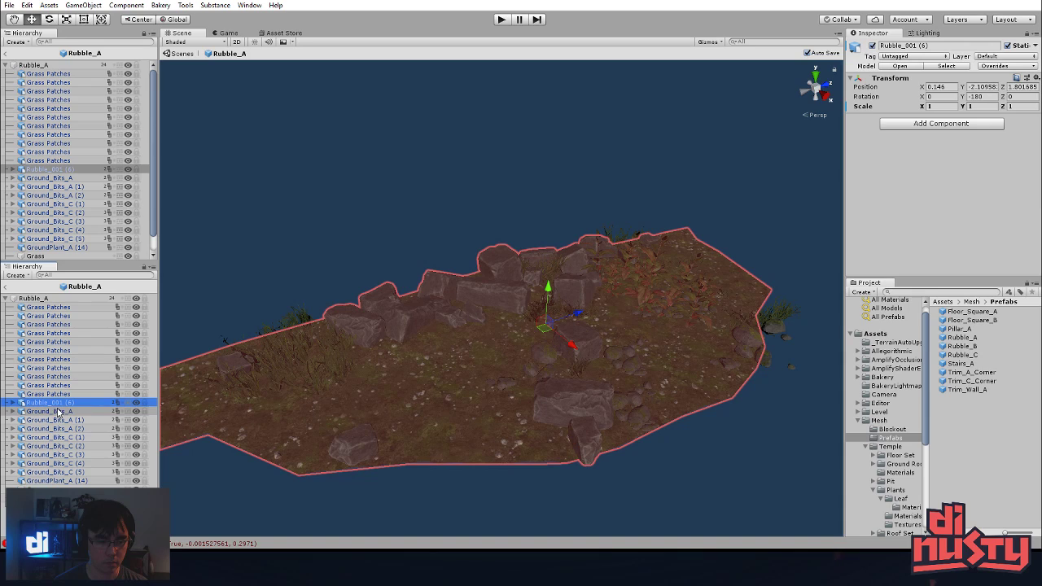
left_click(505, 218)
left_click(498, 261)
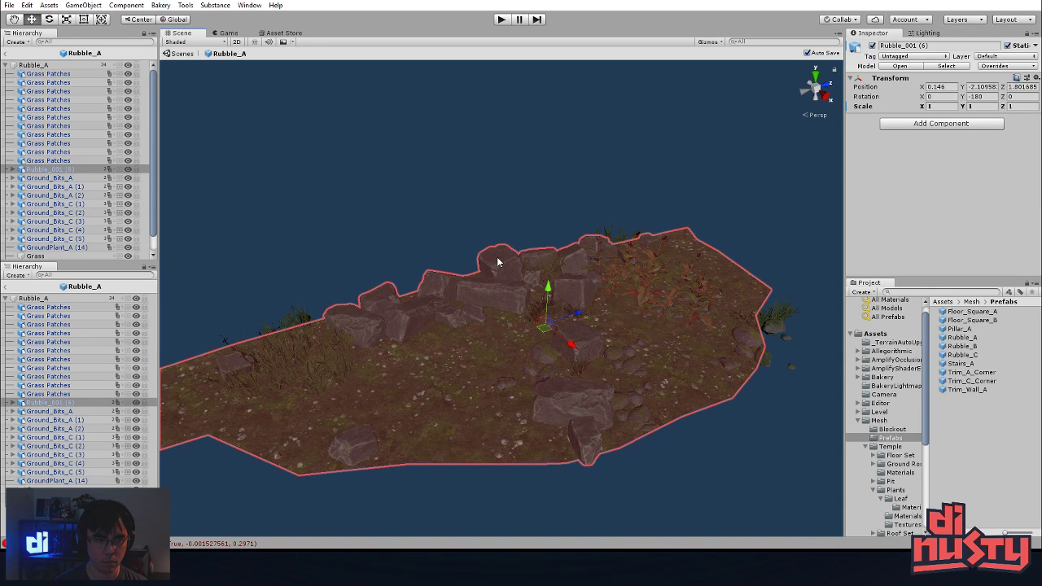
left_click(53, 412)
left_click(67, 481, "shift")
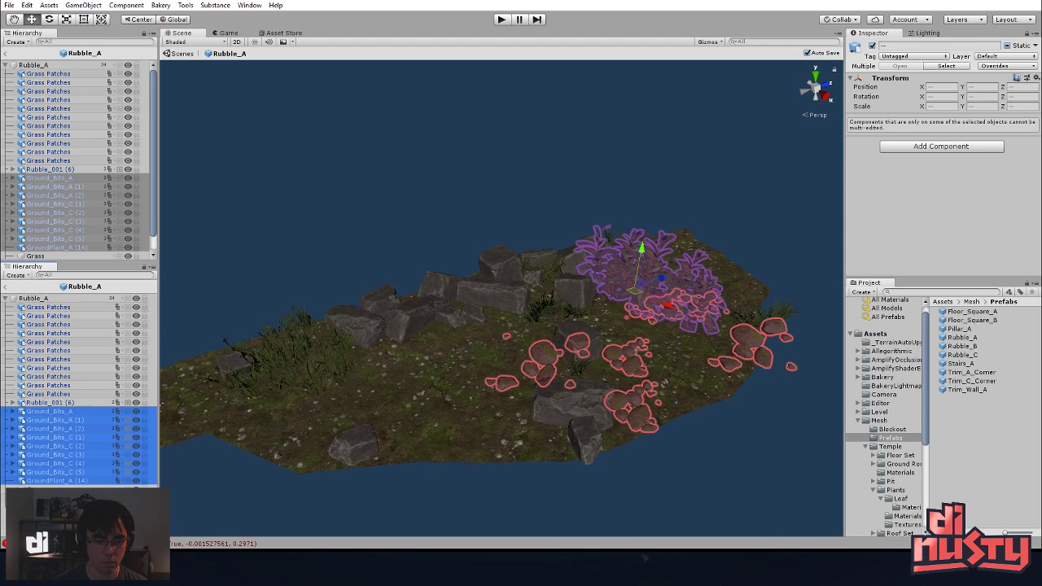
left_click(61, 481, "ctrl")
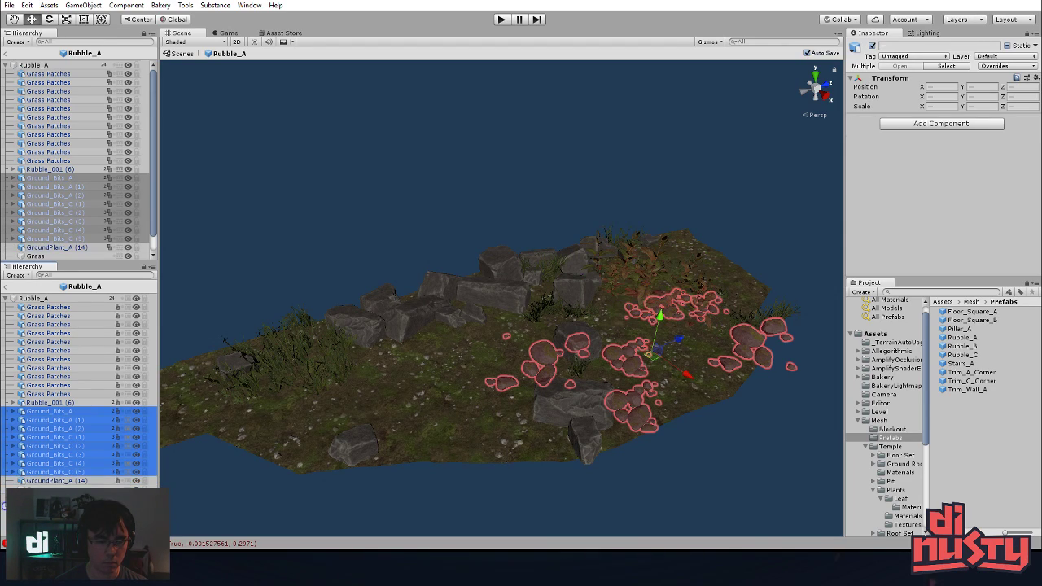
left_click_drag(33, 497, 33, 498)
- Rename the rocks group as Rocks and collapse it
left_click(24, 429)
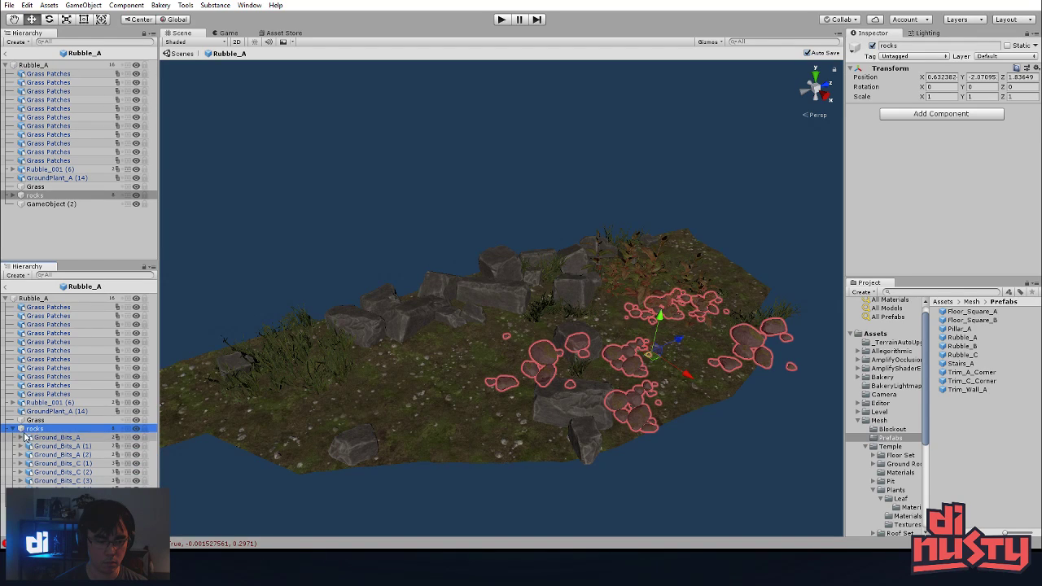
left_click(31, 429)
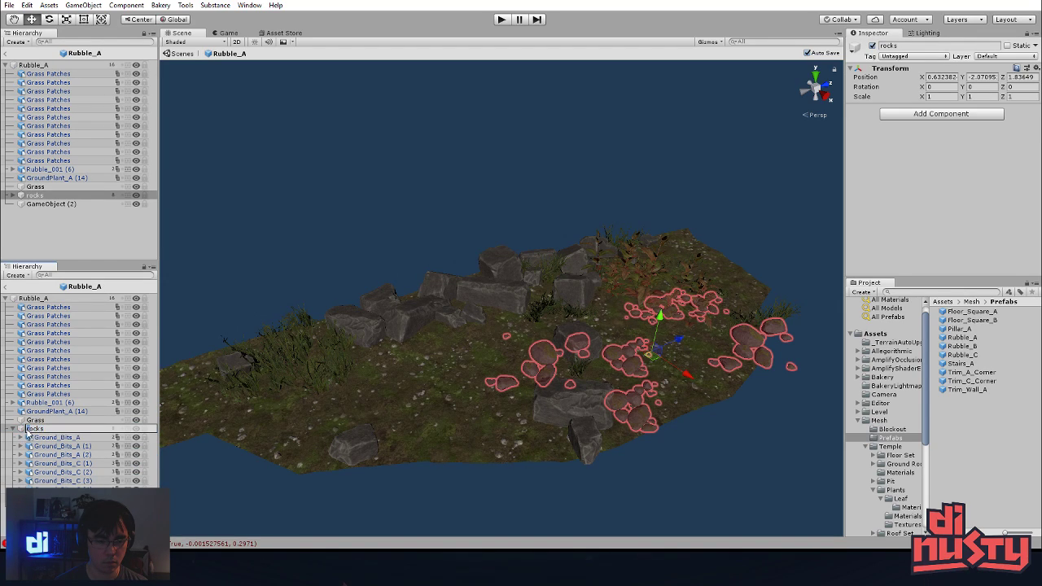
type("R")
left_click(34, 458)
left_click(35, 446)
left_click(23, 429)
left_click(12, 428)
- Rename the remaining empty object GameObject (2) in Rubble_A as Plants
left_click(43, 413)
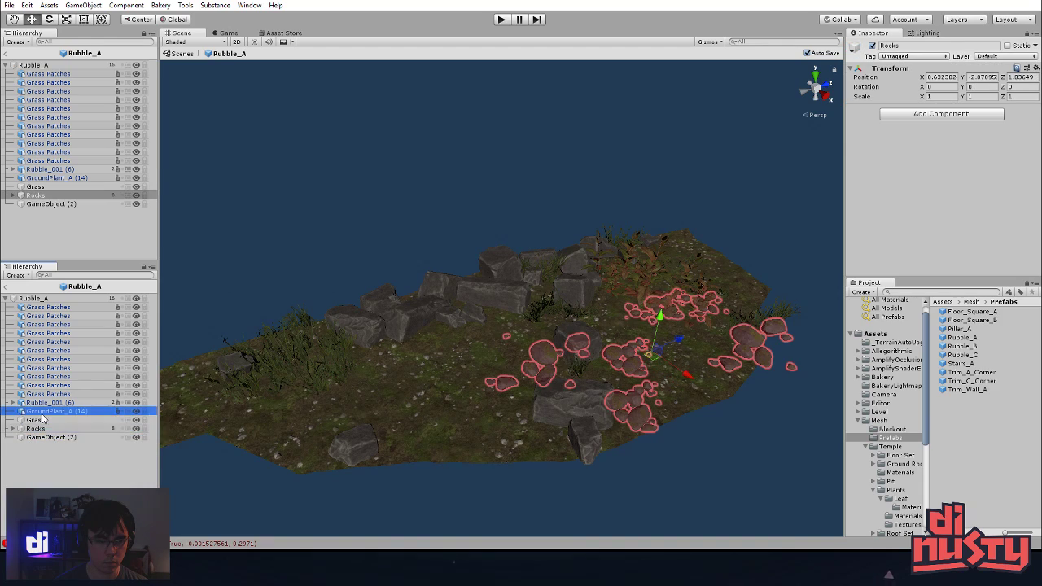
left_click(51, 438)
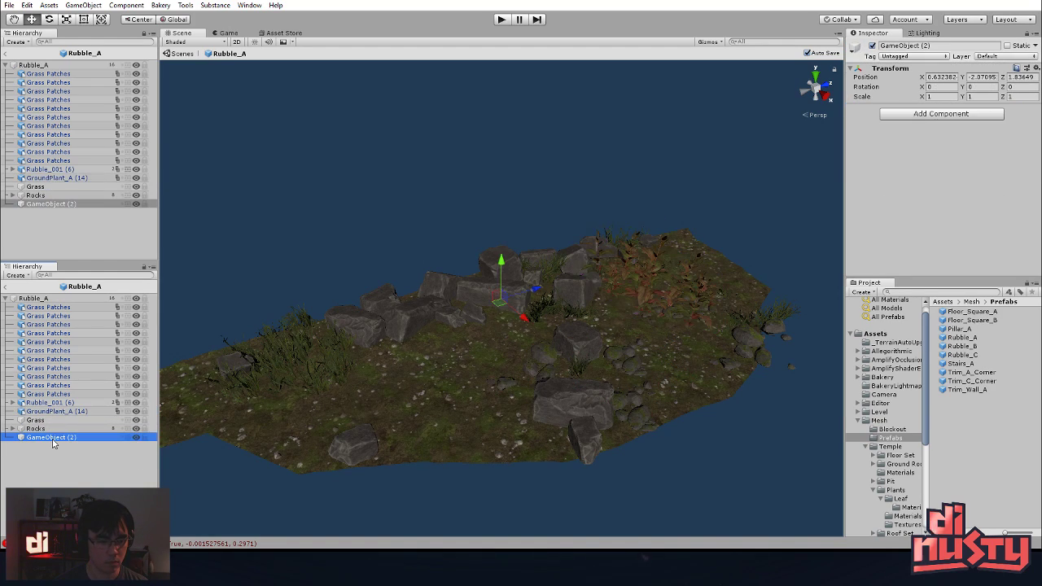
key("F2")
type("Plants")
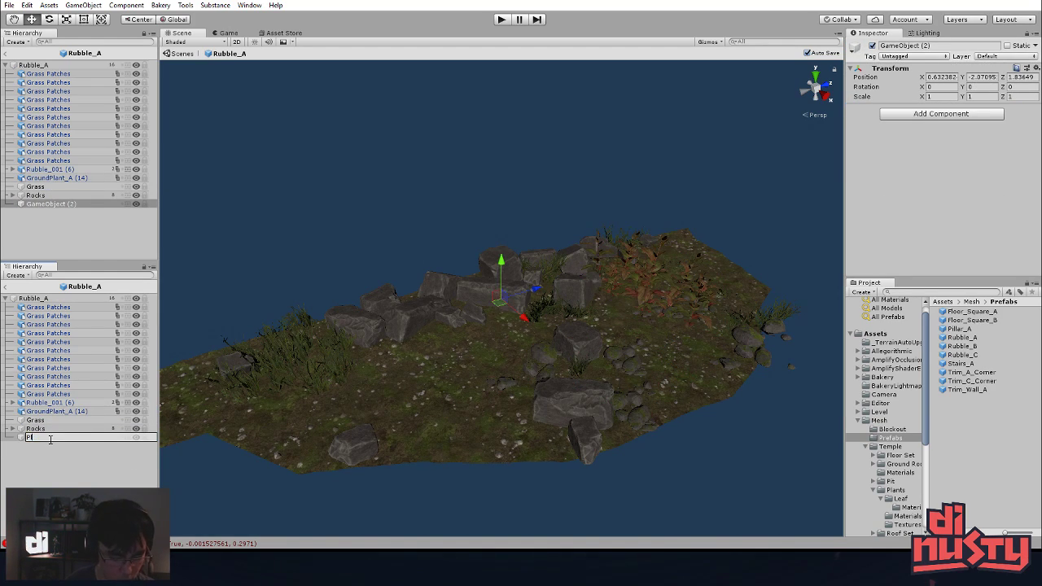
key("Return")
- Move all the Grass Patches and GroundPlant_A (14) in Rubble_A into the Plants group
left_click(47, 475)
right_click(47, 475)
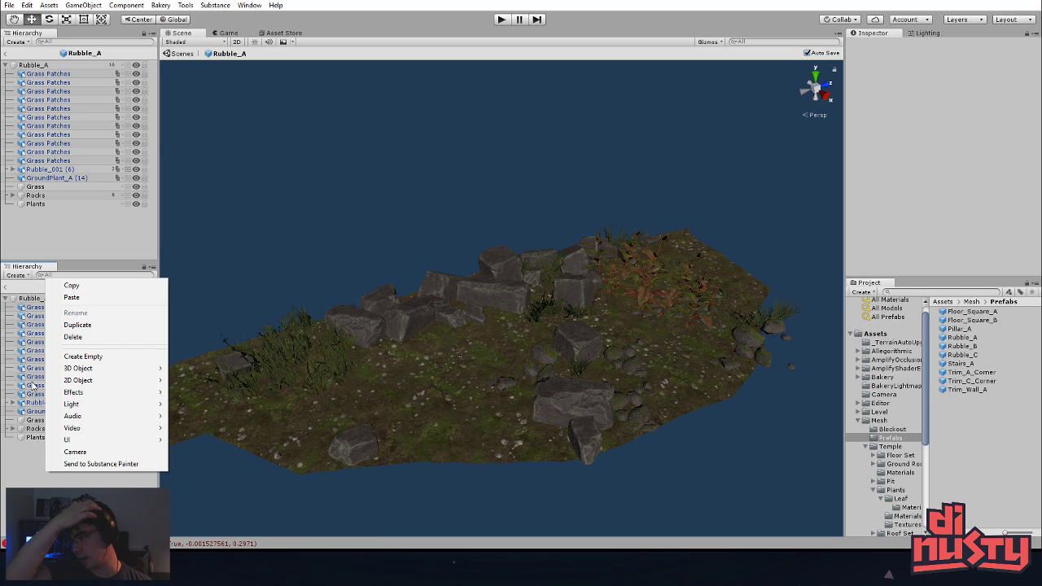
left_click(34, 379)
key("F2")
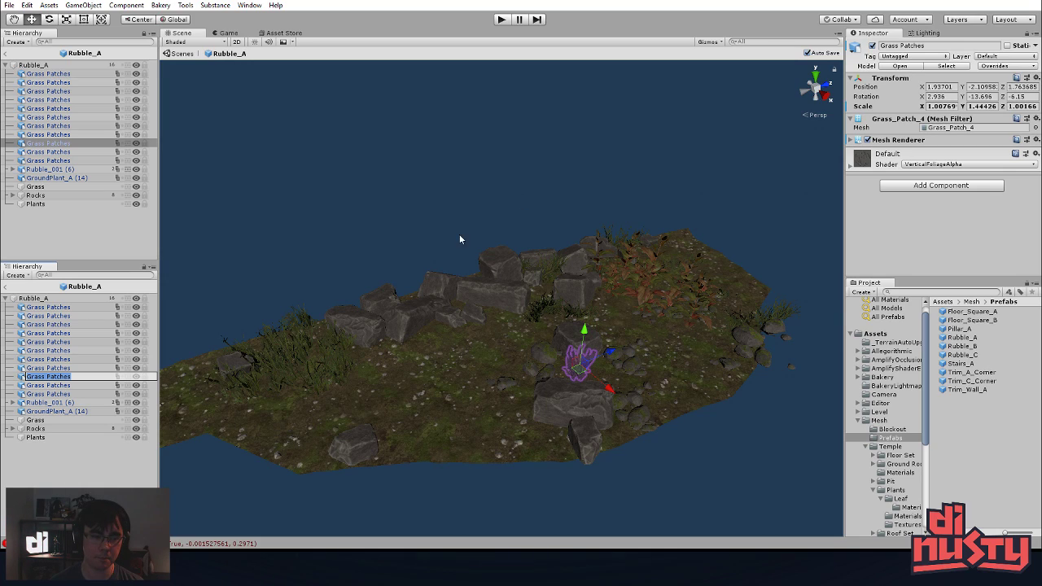
left_click(48, 307)
left_click(65, 393, "shift")
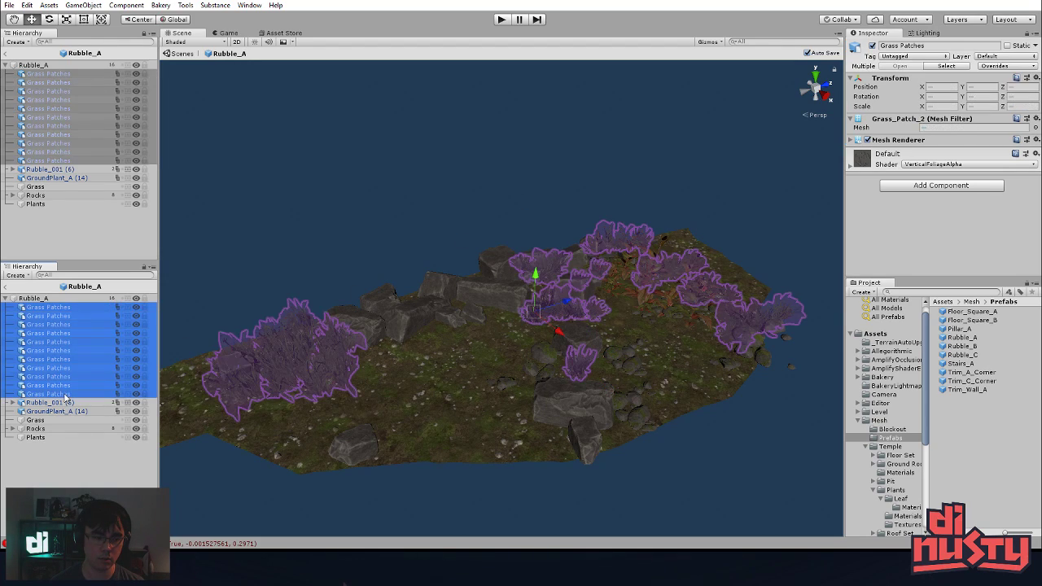
left_click(660, 302, "shift")
left_click_drag(66, 413, 39, 440)
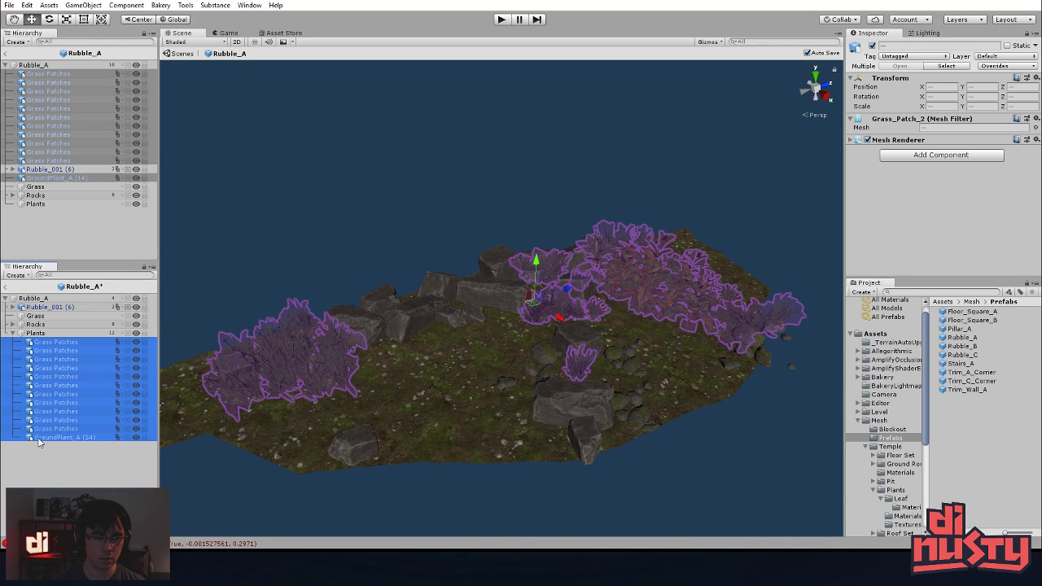
- Move all the Grass Patches out of the Plants group into the Grass group, leaving GroundPlant_A (14) behind
left_click(33, 343)
left_click(54, 429, "shift")
left_click_drag(49, 344, 37, 319)
left_click(57, 447)
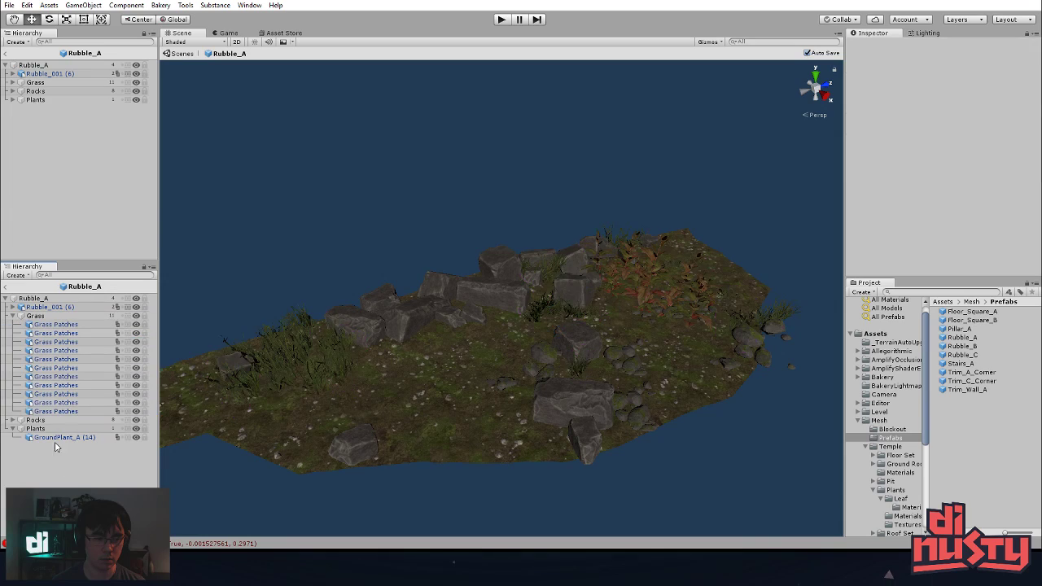
- Paste the copied Ground_Root_A (3) root into the Rubble_A prefab and put it in the Plants group
left_click(41, 429)
left_click(359, 253)
key("ctrl+v")
key("alt")
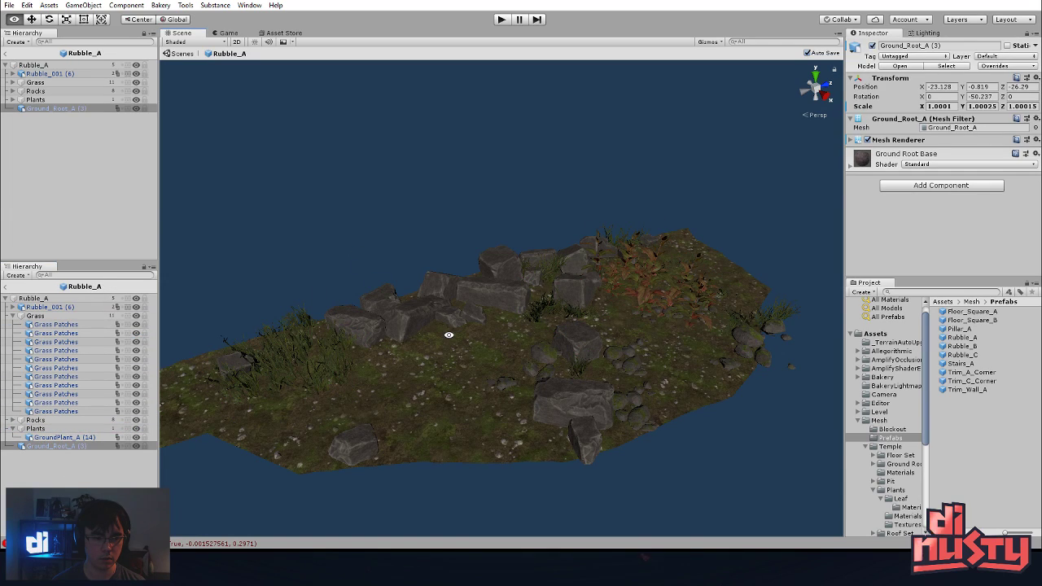
left_click_drag(57, 446, 36, 428)
- Move the pasted root onto the rubble ground at about 0.99, -0.03, 2.01 and rotate it to about -4.8, -38.7, -1.1
scroll(503, 366, "down", 10, "alt")
right_click_drag(449, 358, 260, 290, "alt")
left_click_drag(255, 280, 577, 298)
key("f")
left_click_drag(503, 272, 269, 391)
key("f")
scroll(490, 349, "up", 5)
key("e")
left_click_drag(512, 320, 472, 298)
key("w")
left_click(346, 313)
left_click_drag(345, 313, 551, 355, "alt")
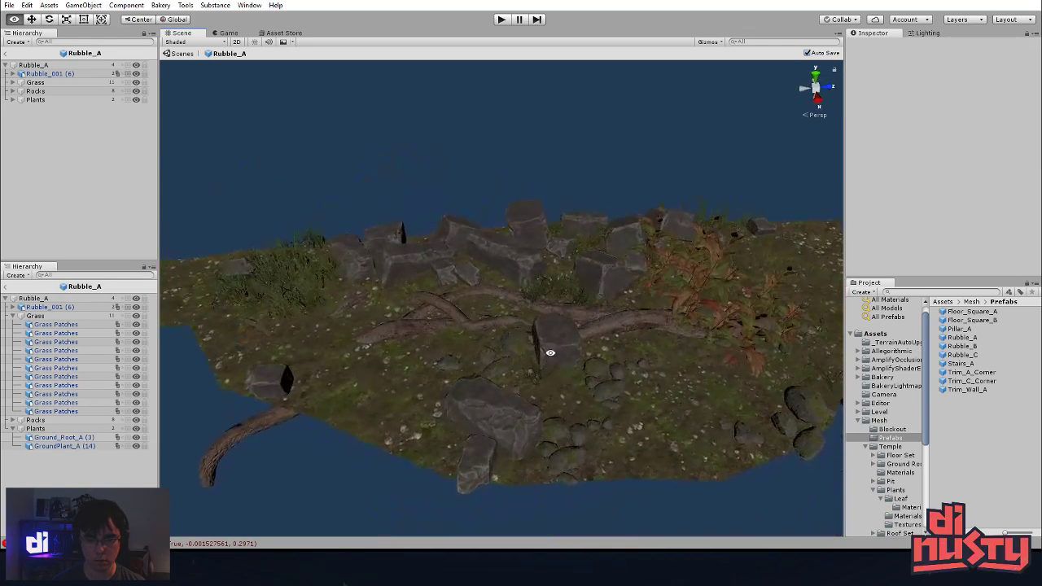
- Shift the root towards the red plants and turn it to about -55.4 degrees around Y
left_click_drag(635, 341, 582, 326, "alt")
left_click(577, 323)
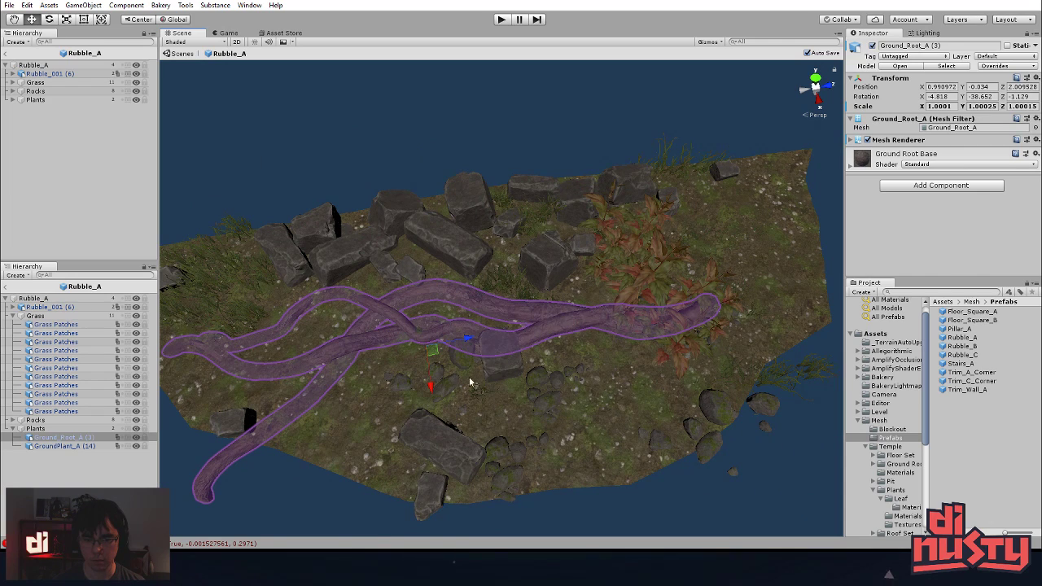
left_click_drag(437, 355, 598, 327)
key("e")
key("w")
left_click(796, 363)
left_click_drag(751, 421, 735, 377, "alt")
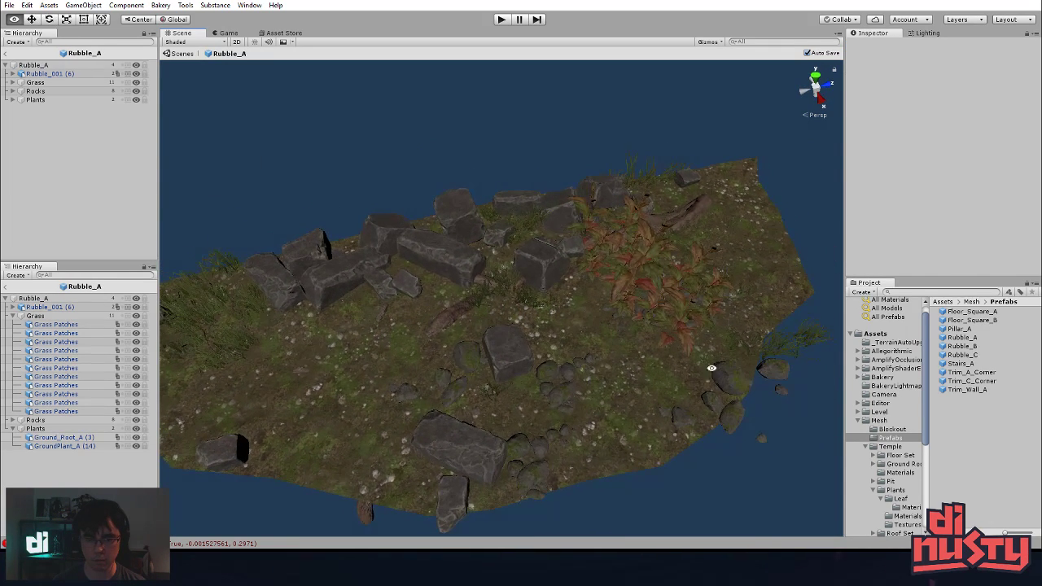
- Nudge the root along and up out of the ground to about X 0.31, Y 0.01, Z 2.86
left_click(495, 305)
left_click_drag(507, 315, 539, 332)
left_click(748, 467)
left_click_drag(748, 466, 716, 431, "alt")
left_click(541, 312)
left_click_drag(542, 307, 542, 298)
left_click(494, 205)
left_click_drag(494, 206, 767, 271, "alt")
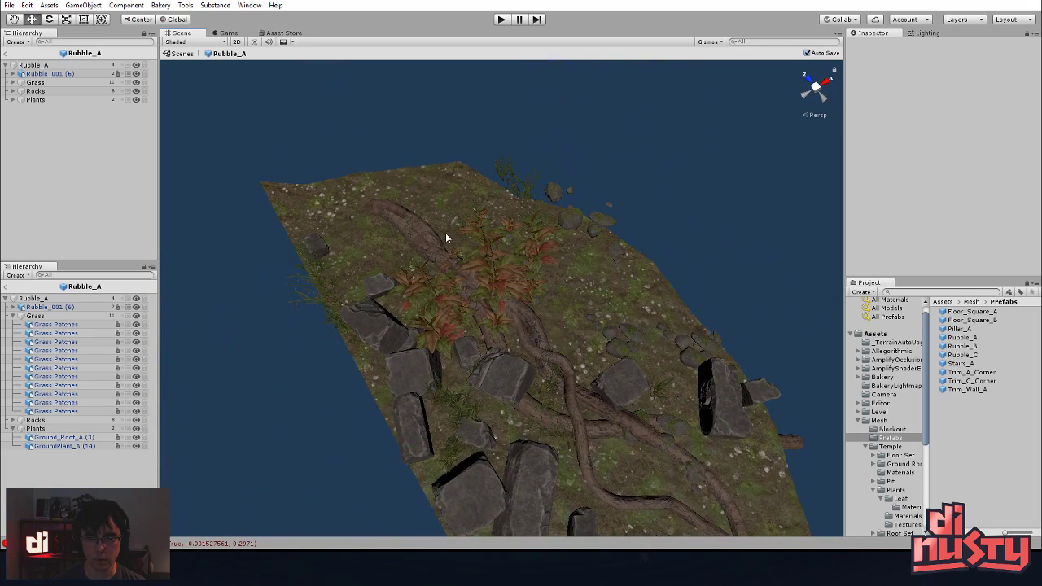
- Rotate the grass patch that overlaps the thick end of the root near the red plants
left_click(414, 232)
key("e")
left_click_drag(425, 295, 405, 286)
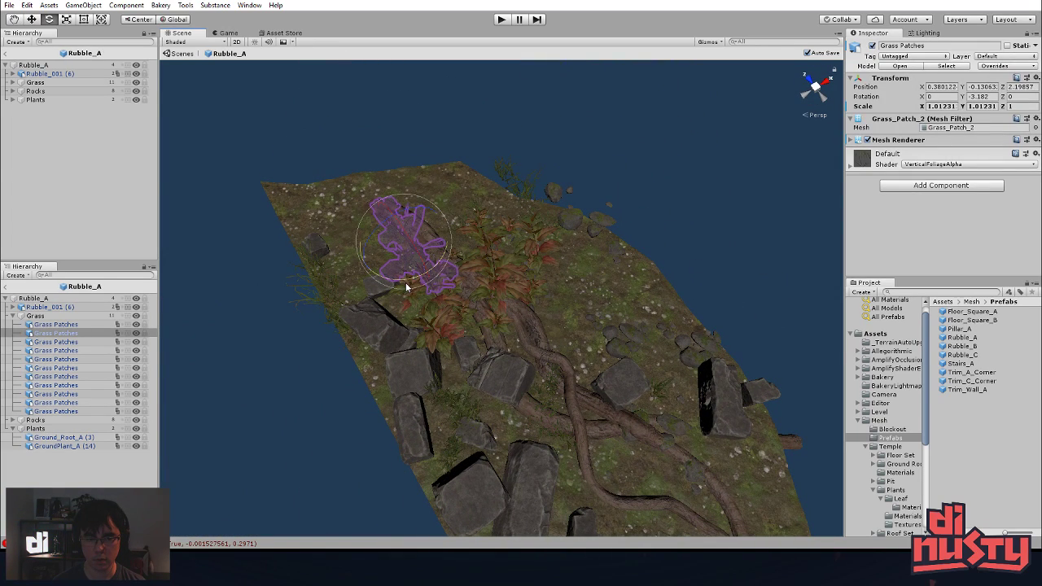
- Duplicate a grass patch in the Grass group and move the copy onto open ground in the rubble
left_click(610, 302)
left_click_drag(611, 302, 576, 115, "alt")
left_click(542, 237)
left_click_drag(570, 122, 498, 507)
key("f")
left_click_drag(758, 389, 576, 246, "alt")
key("w")
left_click_drag(507, 285, 506, 271)
- Rotate the duplicated grass patch to fit the slope of the rubble ground
left_click_drag(521, 334, 524, 390, "alt")
key("e")
left_click_drag(513, 328, 502, 271)
key("w")
left_click(681, 306)
left_click_drag(681, 306, 594, 119, "alt")
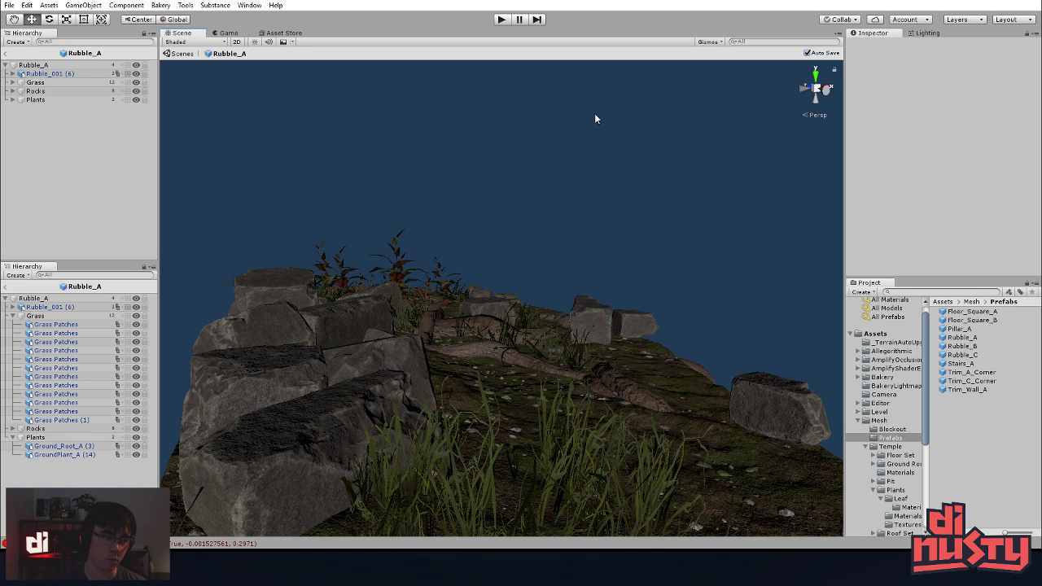
left_click_drag(595, 119, 489, 310, "alt")
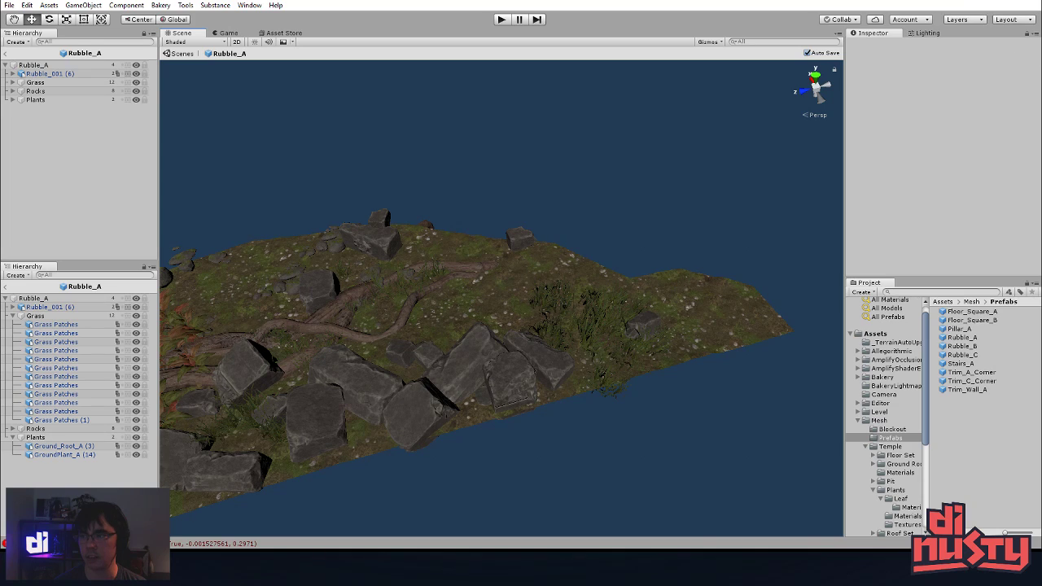
- Bring up the on-screen annotation toolbar and clear the old yellow line drawing
left_click_drag(772, 87, 817, 156)
left_click(820, 179)
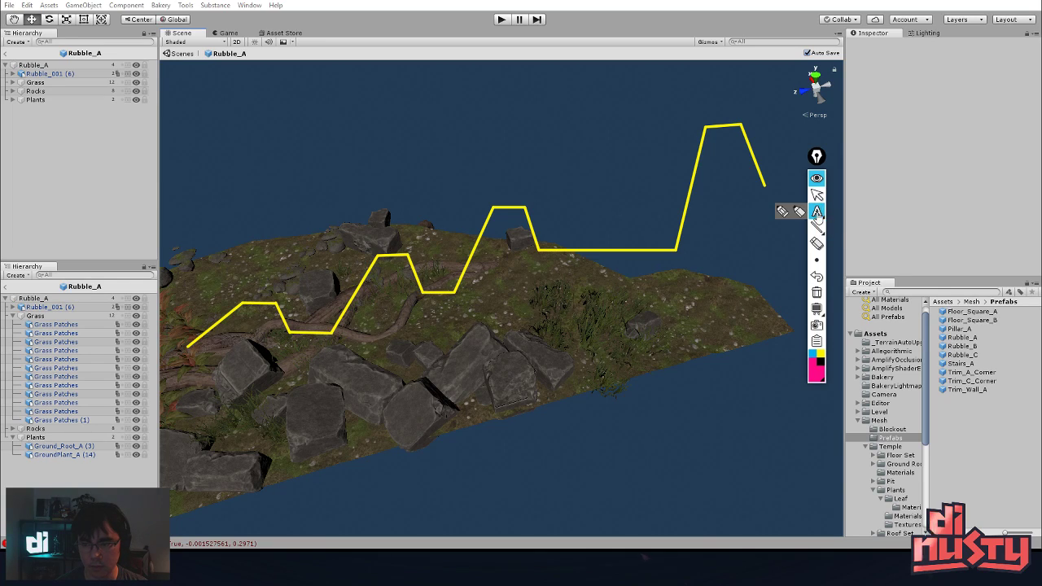
left_click(816, 196)
mouse_move(819, 260)
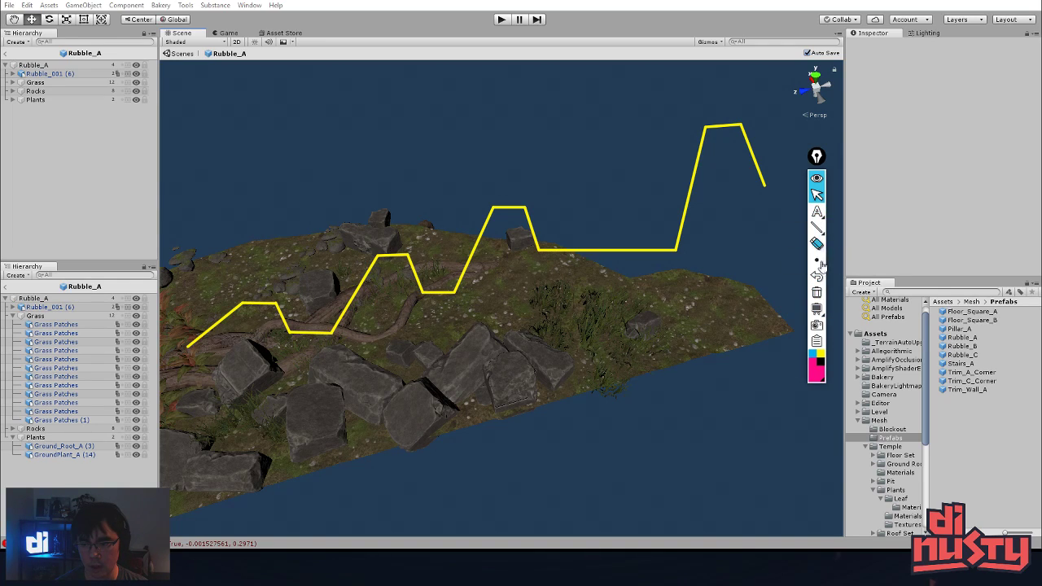
left_click(817, 293)
- Try freehand drawing over the scene with the annotation pen and clear all the ink
mouse_move(824, 215)
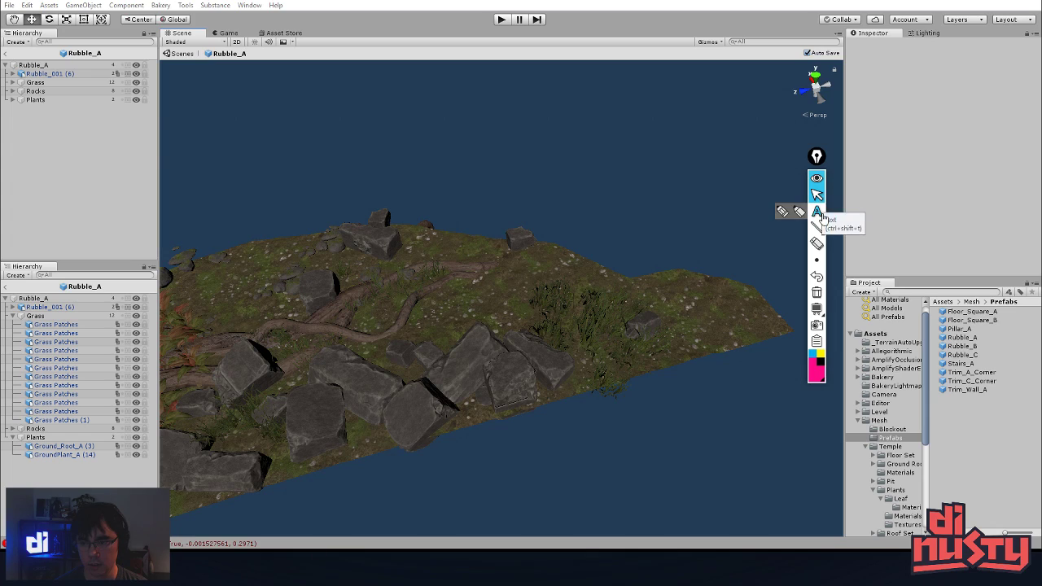
left_click(790, 213)
mouse_move(661, 208)
left_mouse_down()
mouse_move(651, 236)
mouse_move(778, 241)
mouse_move(759, 245)
left_mouse_up()
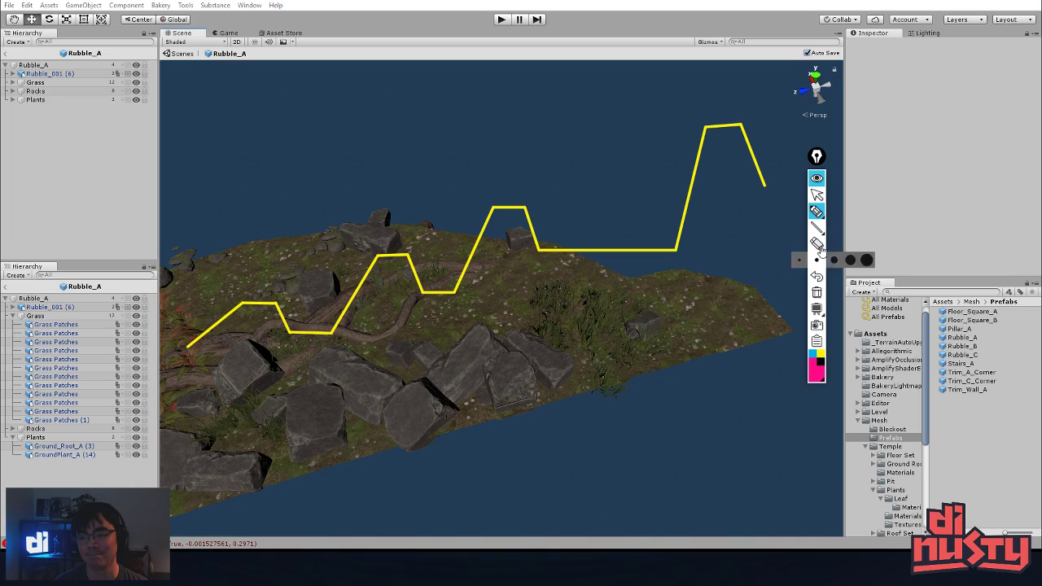
left_click(816, 292)
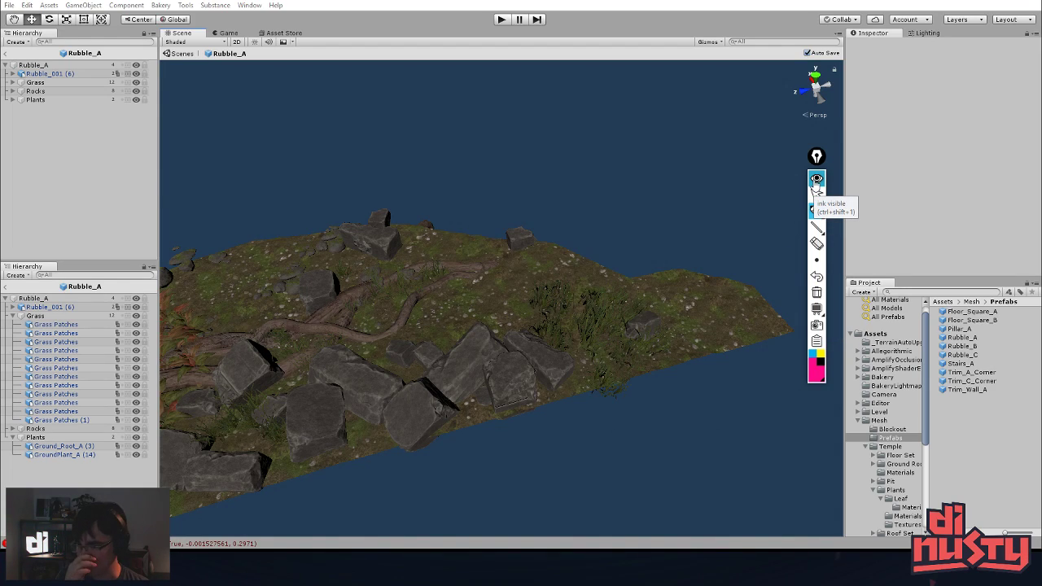
- Draw three straight pink annotation lines across the scene view
mouse_move(818, 228)
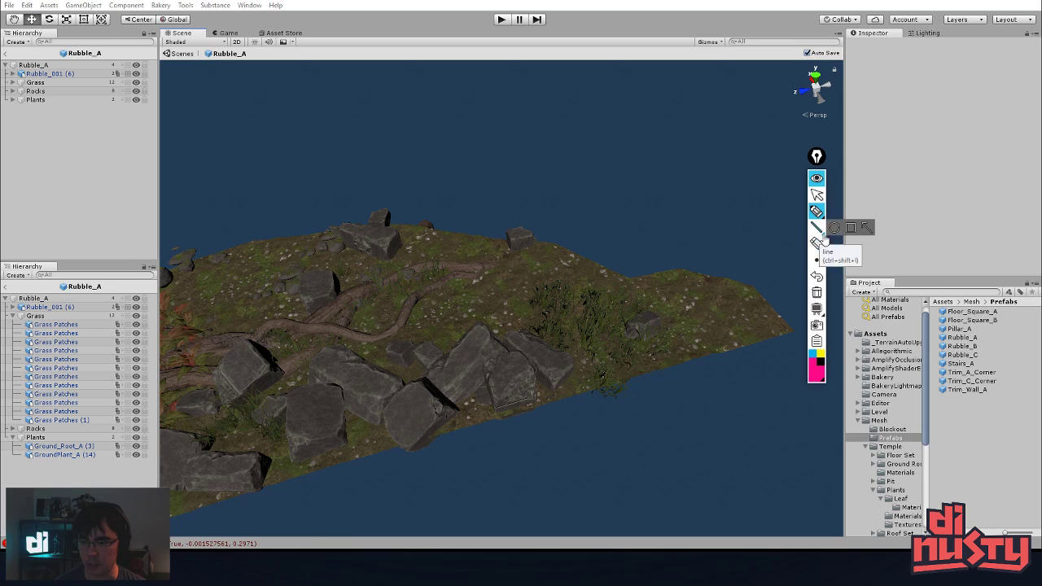
left_click(816, 228)
left_click_drag(705, 160, 466, 221)
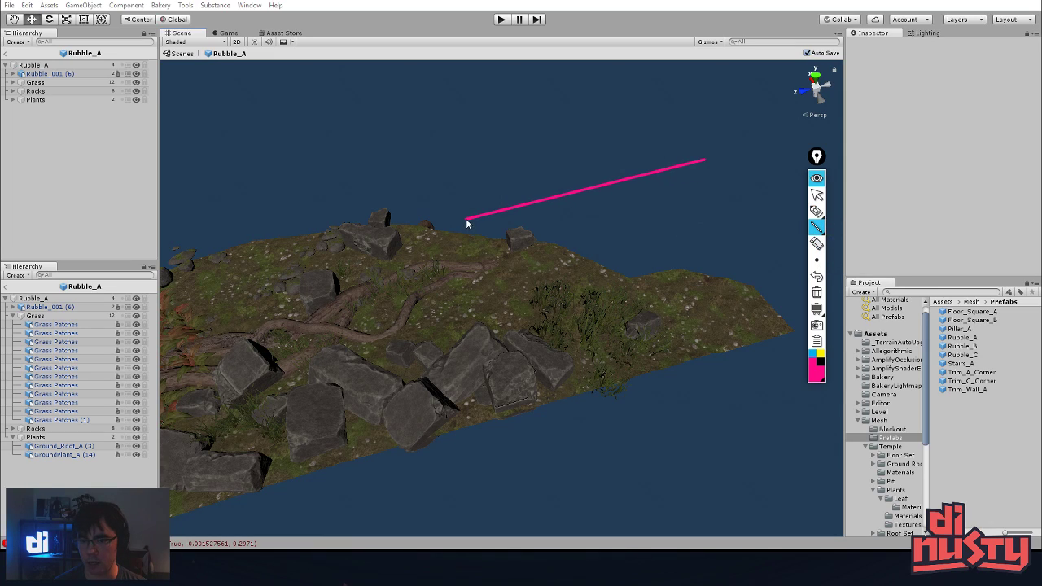
left_click_drag(387, 206, 670, 265)
left_click_drag(507, 349, 719, 242)
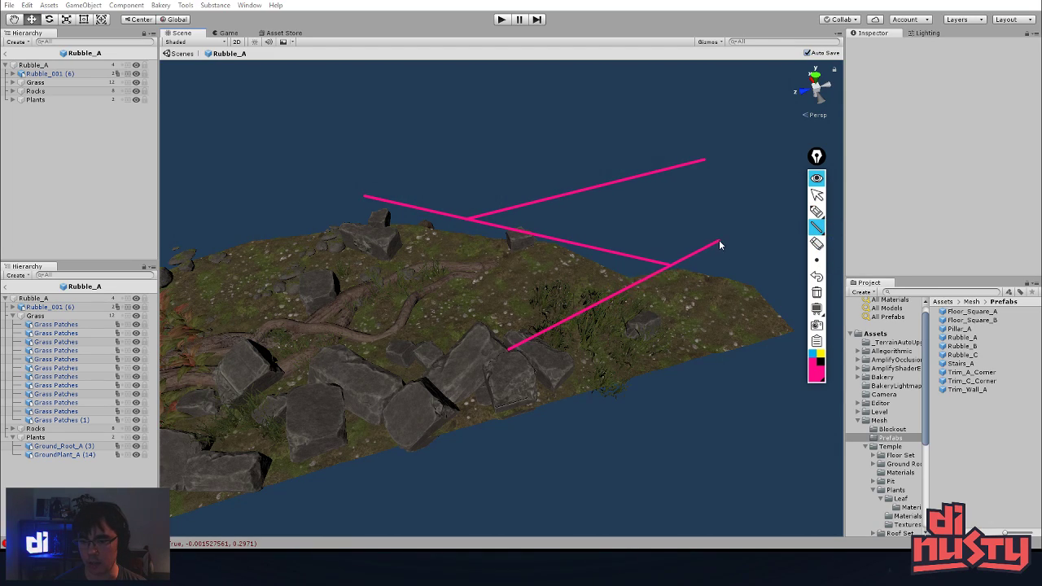
- Switch the annotation overlay to a blackboard and add short lines and a freehand smiley face in pink
left_click(816, 308)
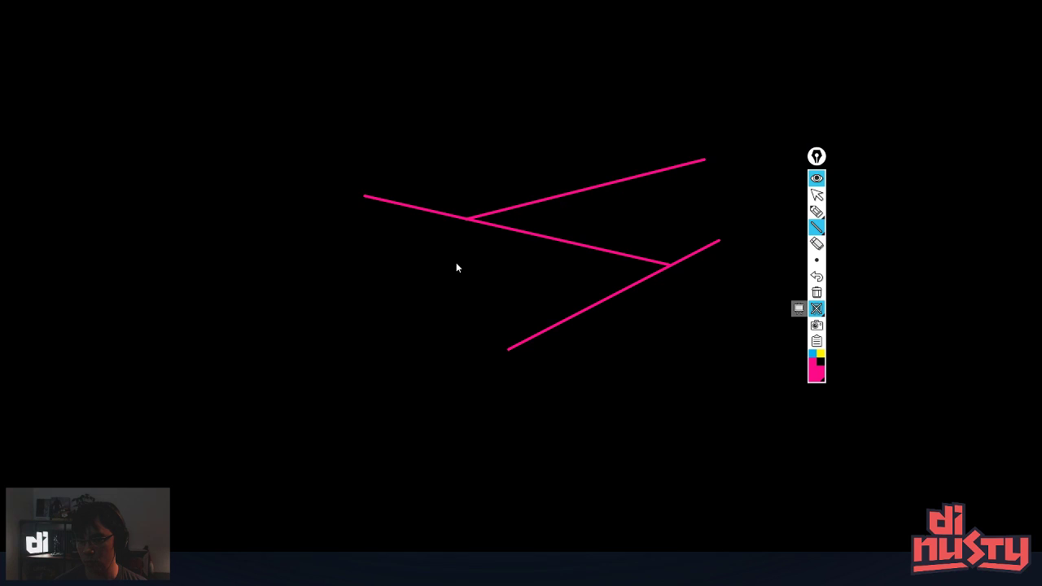
left_click_drag(458, 317, 531, 309)
left_click(816, 211)
left_click_drag(409, 143, 504, 141)
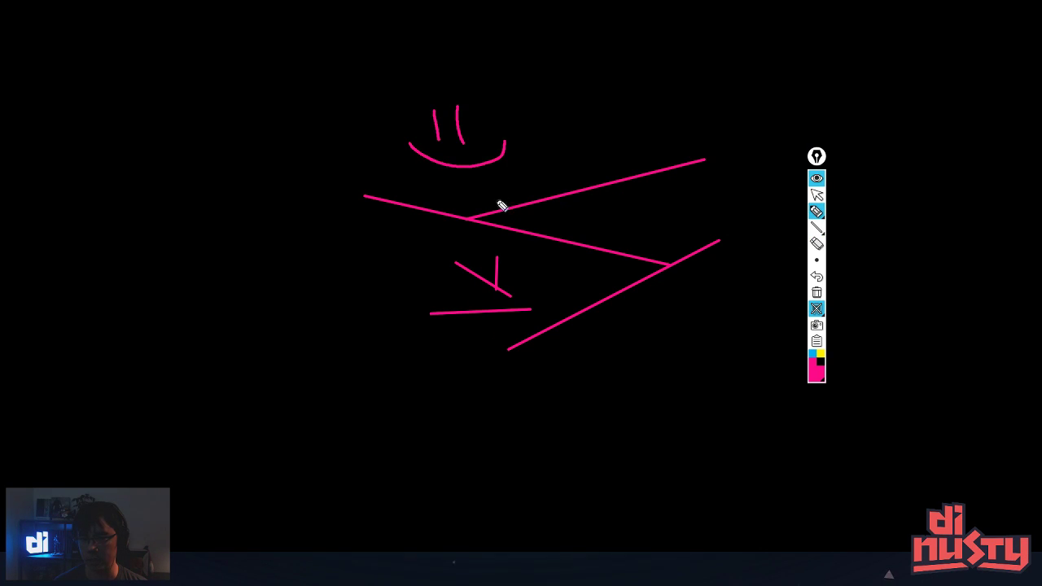
- Draw a thick pink pen stroke with the largest size, plus pink and yellow highlighter strokes on the blackboard
left_click(817, 260)
left_click(866, 260)
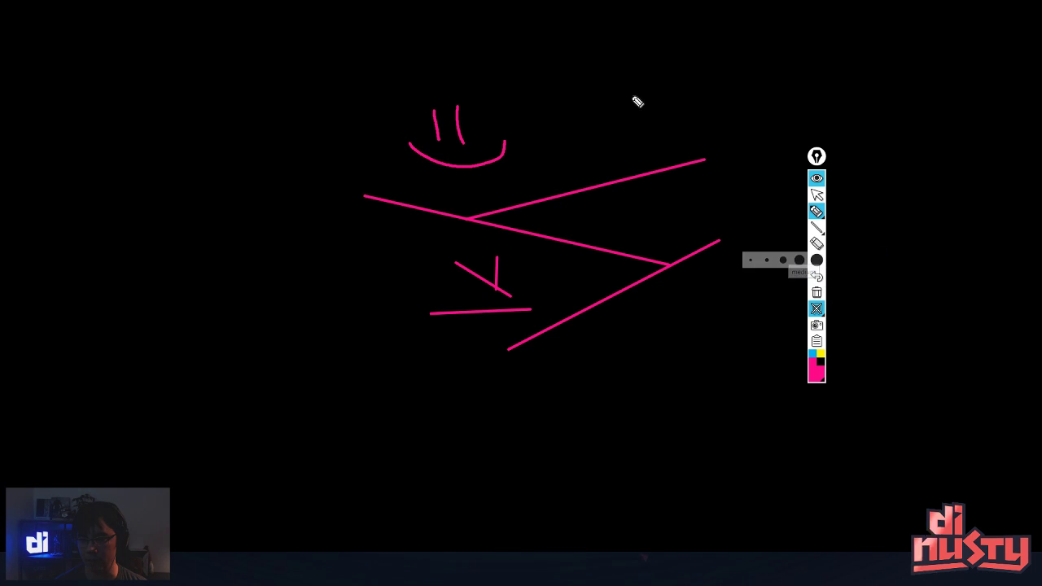
left_click_drag(627, 88, 515, 167)
left_click(816, 211)
left_click(834, 211)
left_click_drag(622, 82, 423, 201)
mouse_move(578, 183)
left_mouse_down()
mouse_move(544, 205)
mouse_move(395, 240)
left_mouse_up()
left_click(821, 355)
left_click_drag(645, 302, 145, 212)
left_click_drag(299, 193, 620, 122)
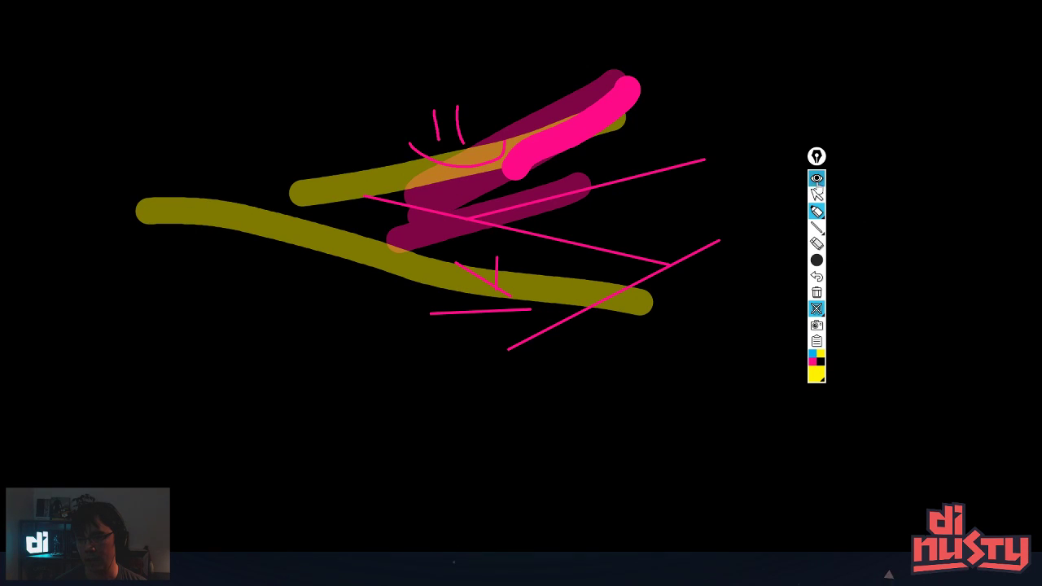
- Leave the blackboard, clear all the annotation ink and close the annotation toolbar
left_click(817, 183)
left_click(819, 183)
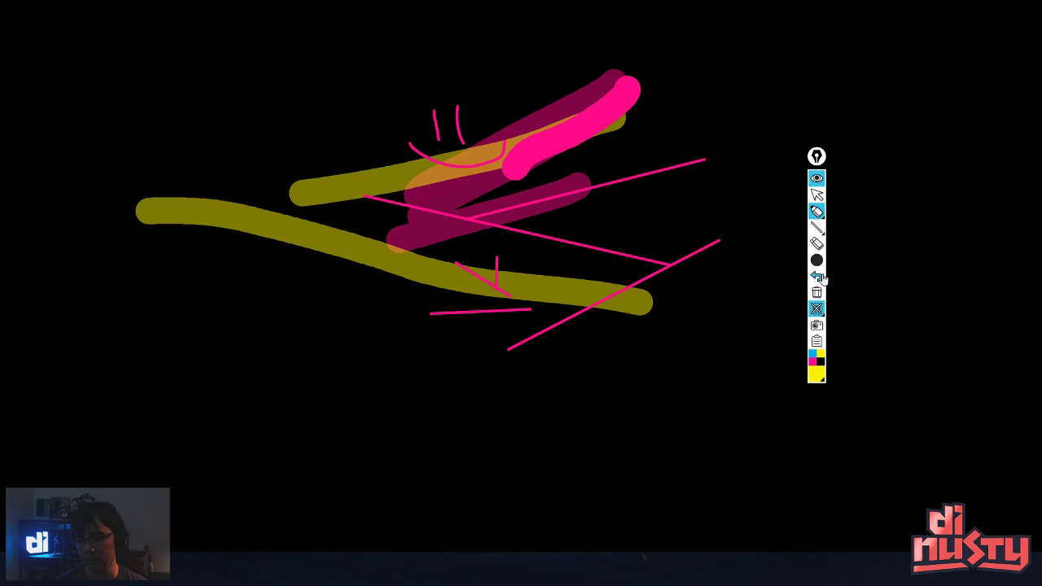
left_click(816, 307)
left_click(817, 292)
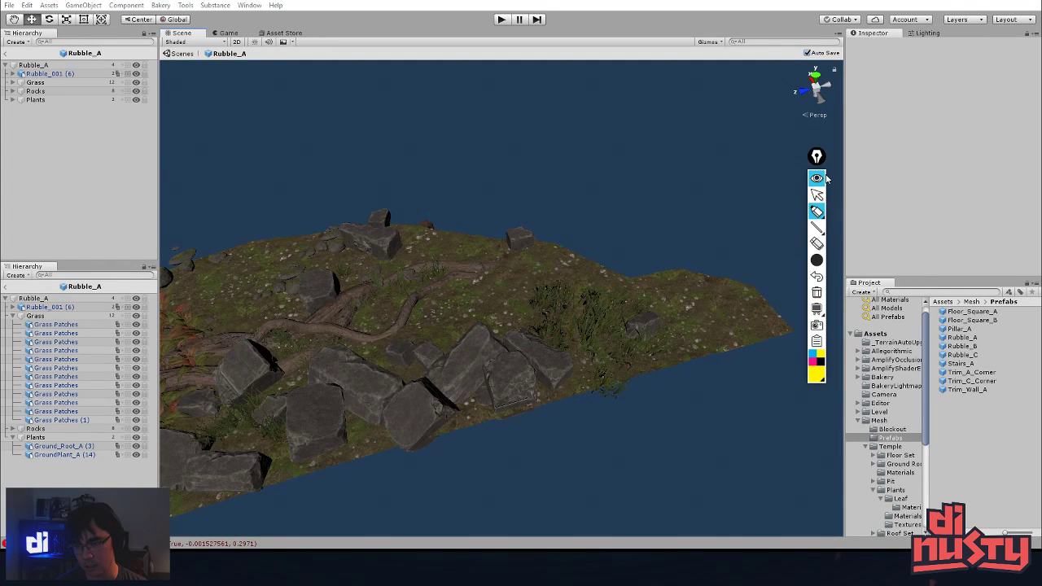
left_click(817, 178)
left_click(824, 159)
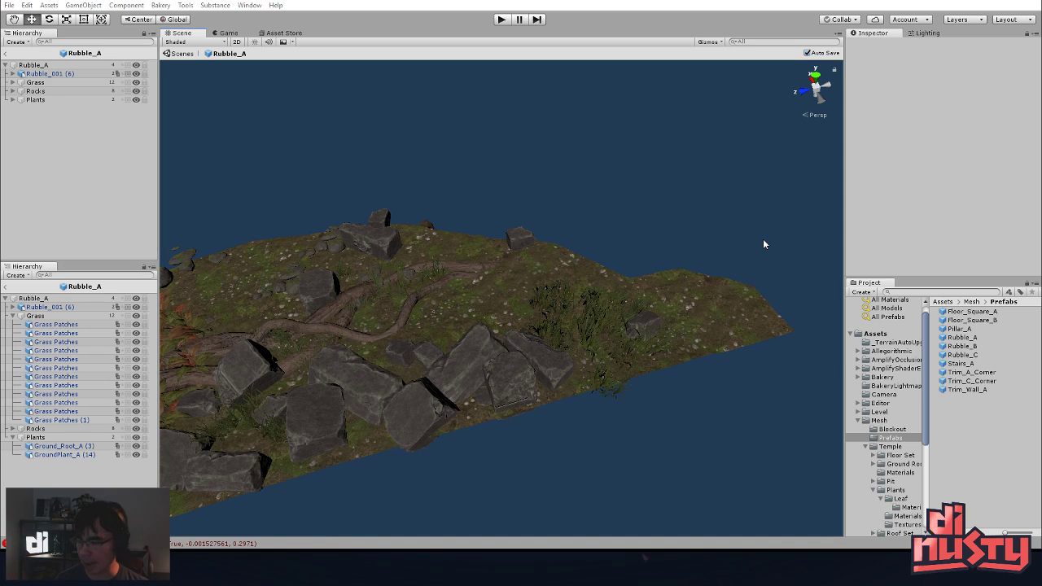
- Leave the Rubble_A prefab and return to the temple scene
left_click_drag(519, 188, 430, 361, "alt")
right_click_drag(430, 361, 529, 358, "alt")
left_click_drag(529, 358, 577, 261, "alt")
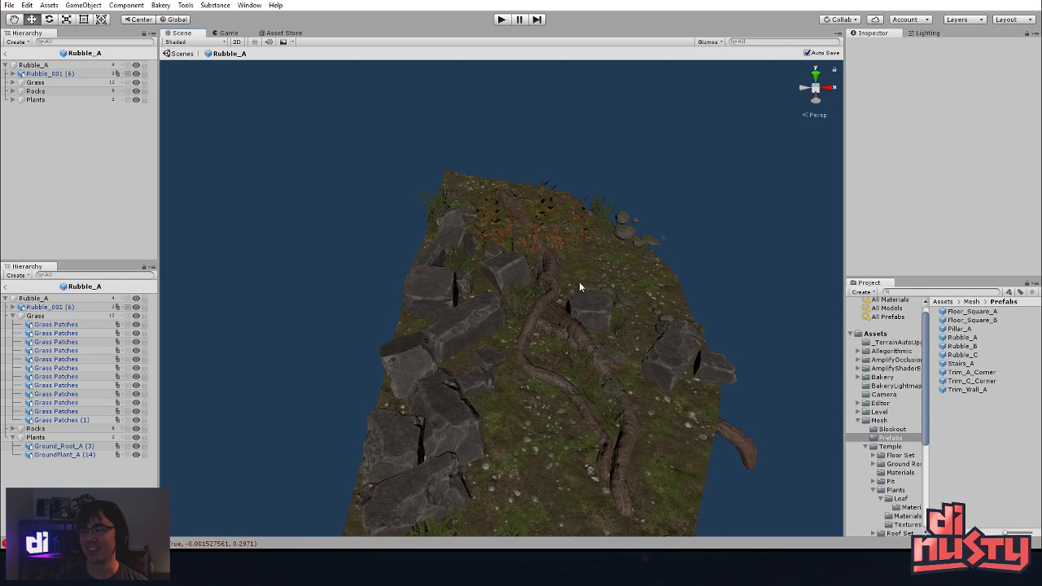
mouse_move(577, 282)
left_mouse_down("alt")
mouse_move(581, 296)
mouse_move(577, 279)
left_mouse_up("alt")
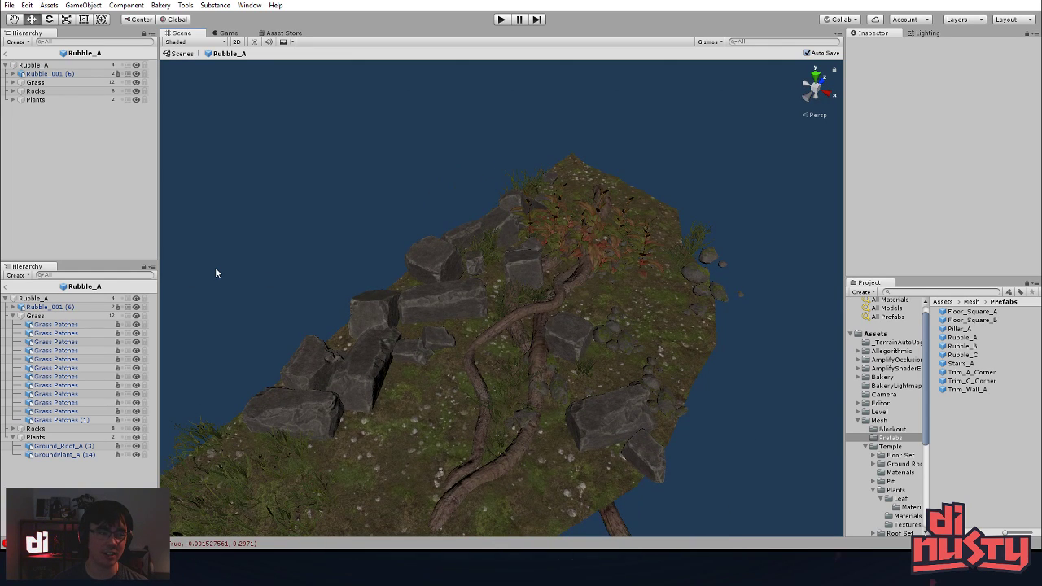
left_click(181, 53)
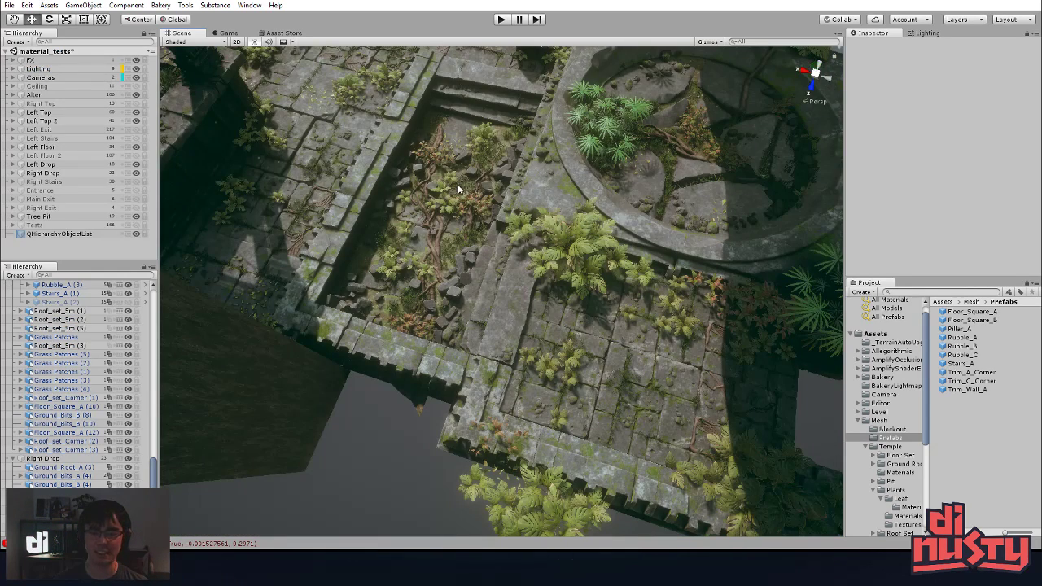
- Examine the updated rubble and roots in the sunken pit beside the tree pit from several angles
left_click_drag(461, 179, 509, 167, "alt")
scroll(437, 214, "up", 6)
left_click_drag(438, 214, 721, 256, "alt")
left_click_drag(502, 316, 448, 289, "alt")
middle_click_drag(448, 289, 404, 237)
left_click_drag(405, 237, 802, 346, "alt")
right_click_drag(513, 330, 538, 334, "alt")
left_click_drag(537, 334, 756, 158, "alt")
middle_click_drag(627, 236, 686, 256)
left_click_drag(686, 255, 680, 327, "alt")
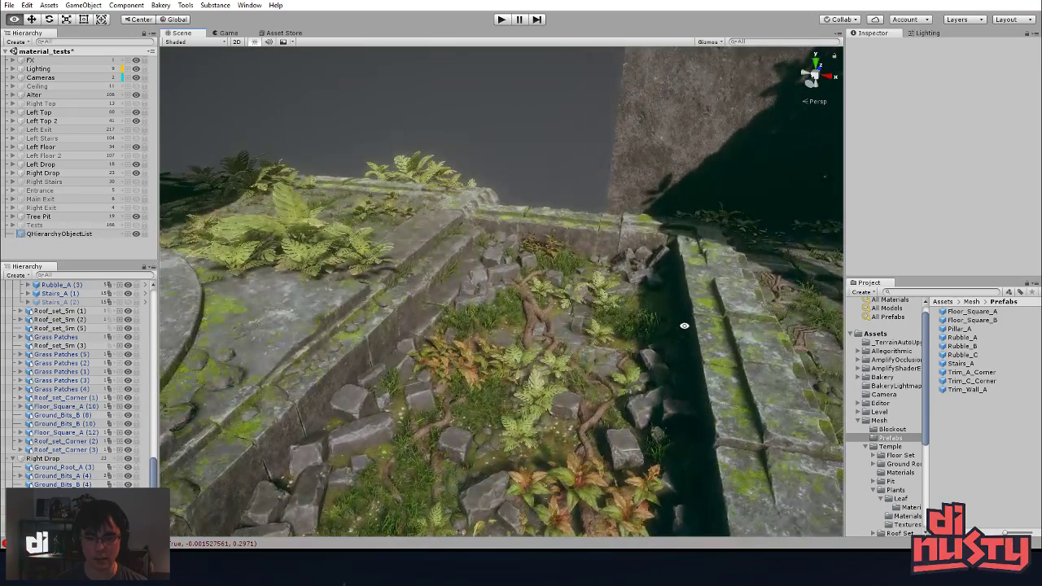
- Open the Rubble_A prefab, check the root inside it, and return to the temple scene
left_click(537, 312)
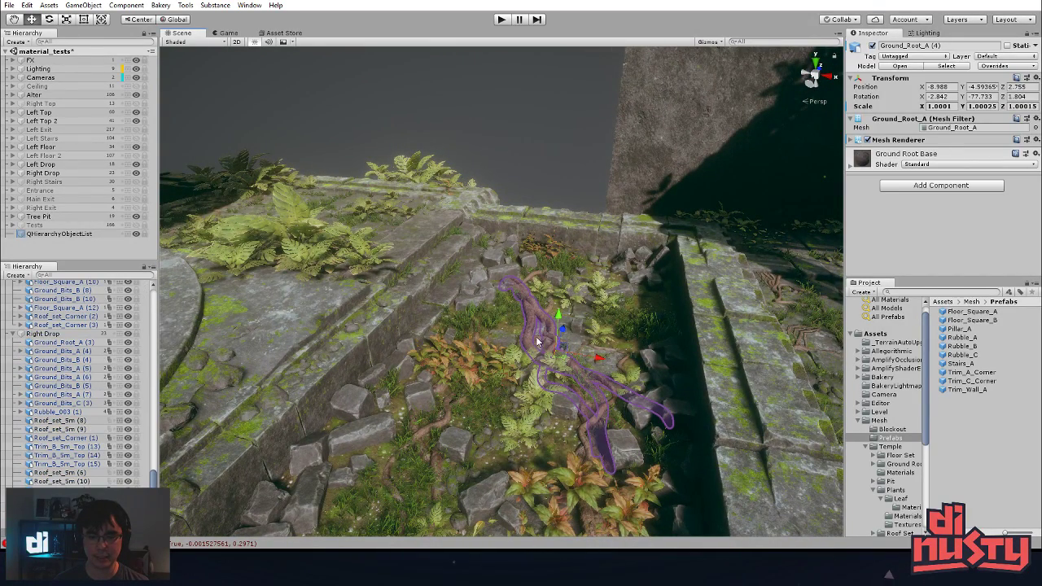
left_click(516, 362)
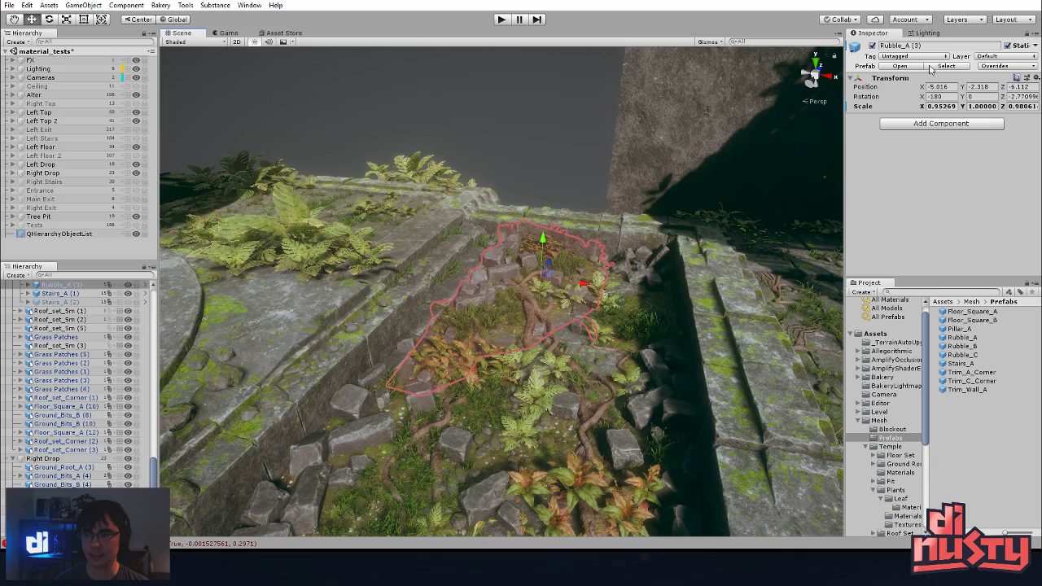
left_click(900, 66)
left_click(529, 397)
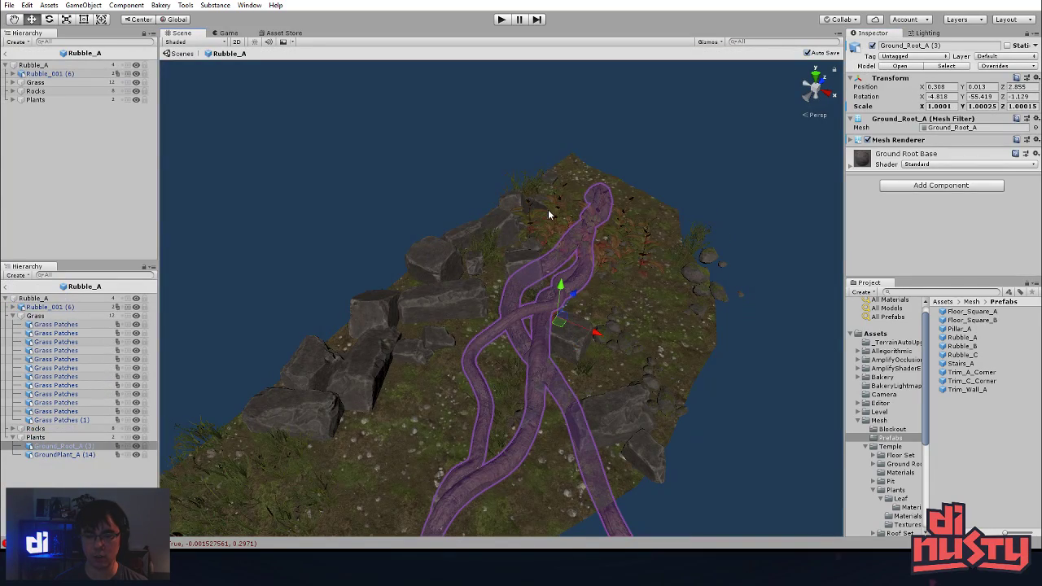
left_click(537, 168)
left_click(182, 53)
- Delete the isolated Floor_Square_A (16) tile from the Right Drop opening beside the tree pit
right_click_drag(566, 189, 411, 347)
middle_click_drag(411, 346, 345, 369)
right_click_drag(346, 370, 338, 370)
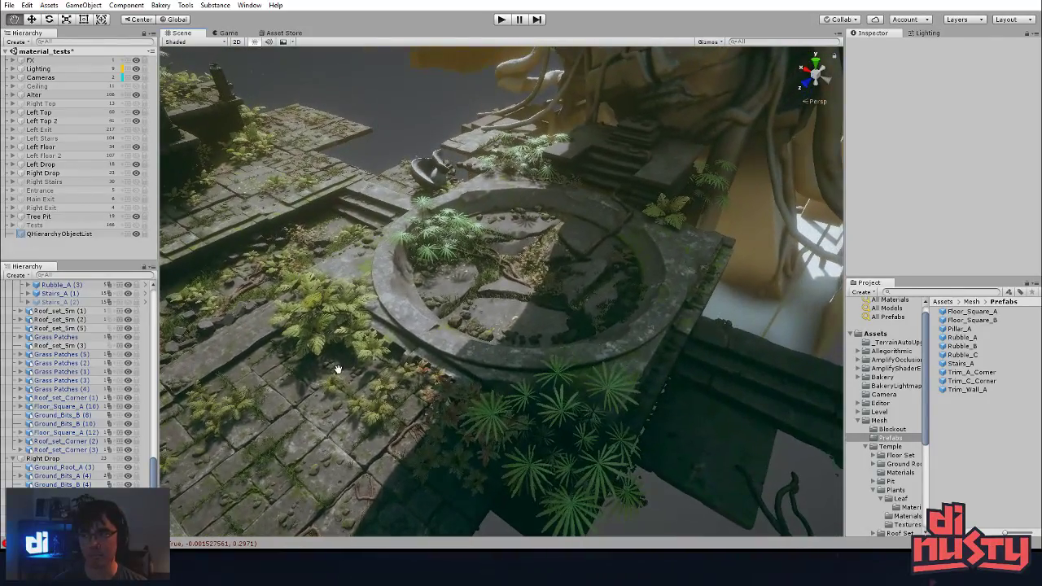
right_click_drag(417, 299, 410, 285)
middle_click_drag(522, 221, 503, 207)
right_click_drag(503, 207, 493, 186)
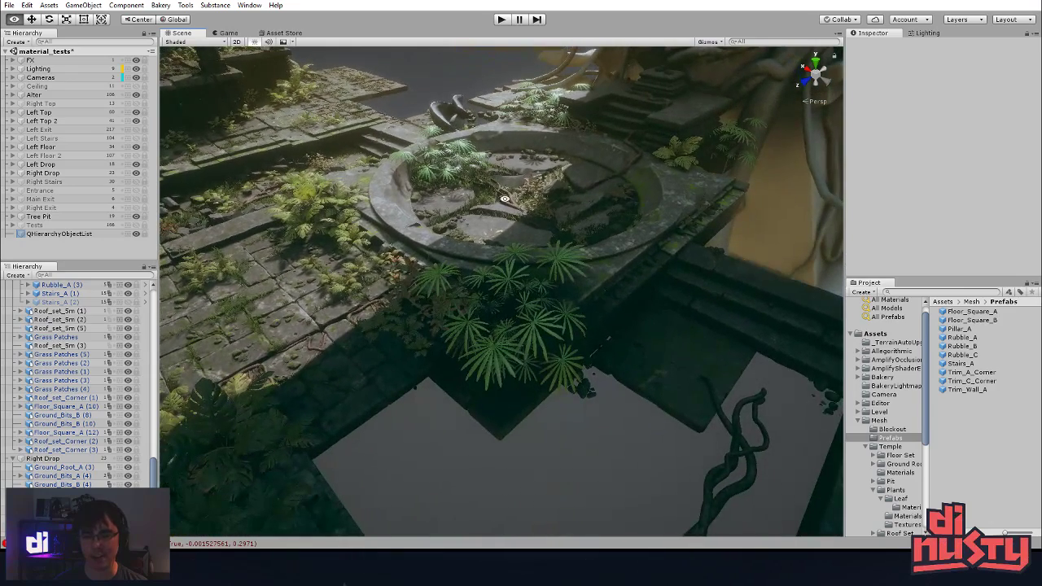
left_click(677, 354)
key("f")
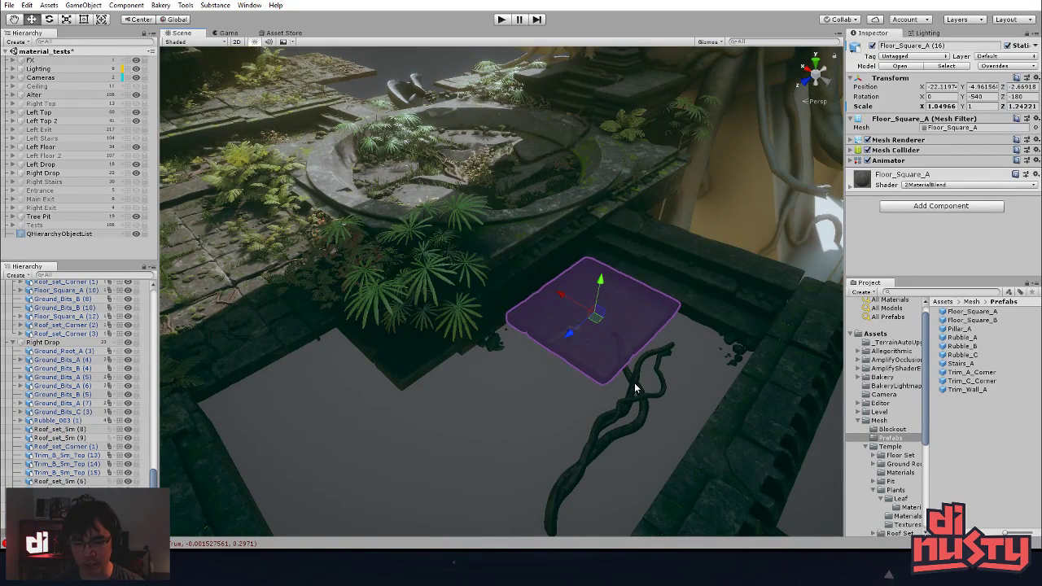
key("Delete")
- Delete the five loose Ground_Bits pieces scattered around the Right Drop opening
left_click(498, 336)
key("Delete")
left_click(549, 305)
key("Delete")
left_click(568, 336)
key("Delete")
left_click(563, 324)
key("Delete")
left_click(738, 350)
key("Delete")
- Delete the twisted Ground_Root_A (3) root and the leftover Floor_Square_A (14) tile from the Right Drop
left_click(634, 394)
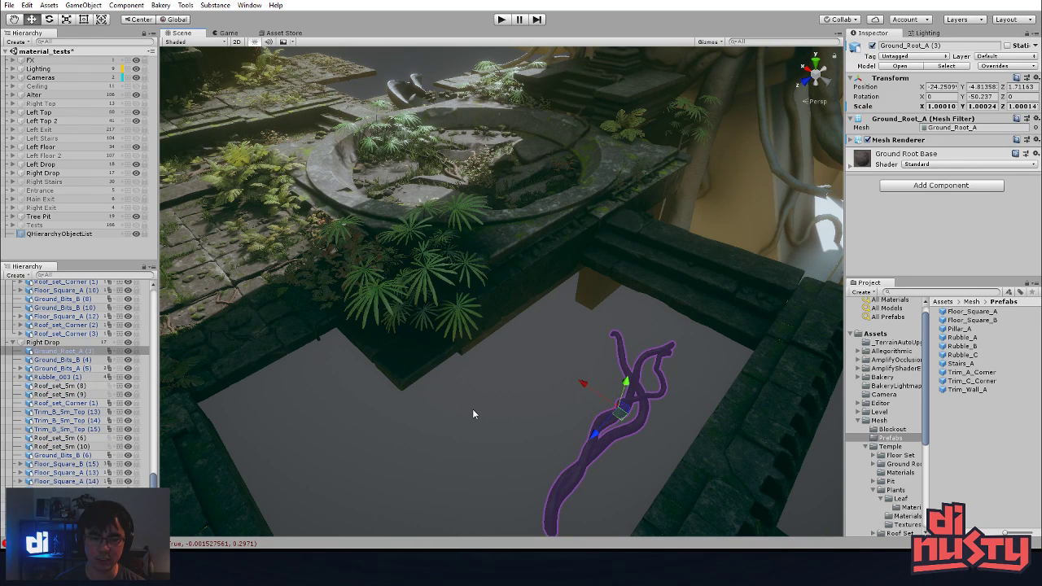
key("Delete")
left_click_drag(472, 393, 522, 443, "alt")
middle_click_drag(521, 443, 503, 345)
left_click_drag(502, 345, 784, 298, "alt")
left_click(527, 280)
left_click(565, 184)
- Examine the emptied Right Drop, the tree pit and the adjoining floor areas from above
scroll(440, 200, "down", 6)
middle_click_drag(439, 200, 372, 148)
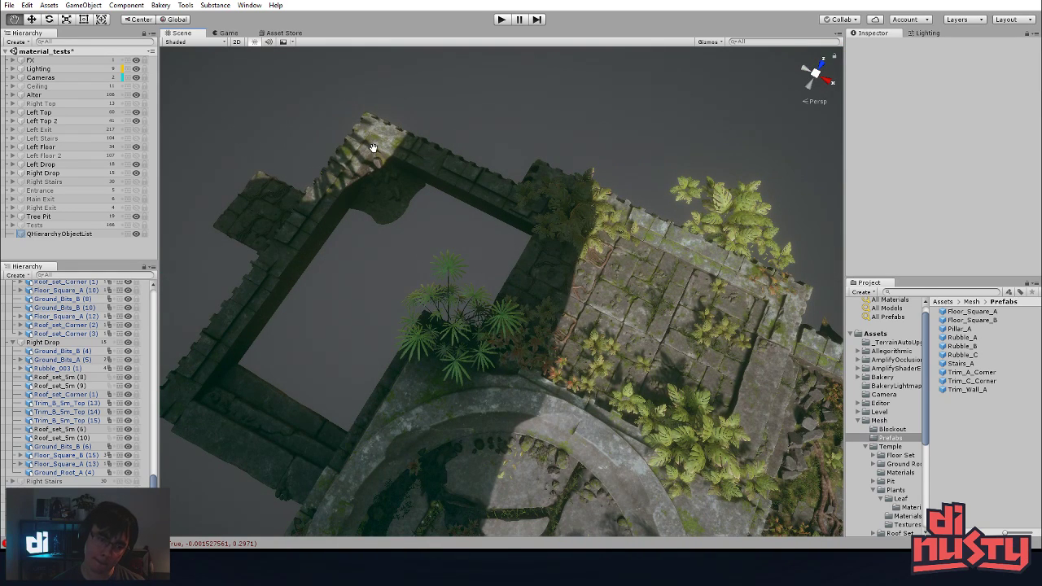
left_click_drag(627, 233, 663, 269, "alt")
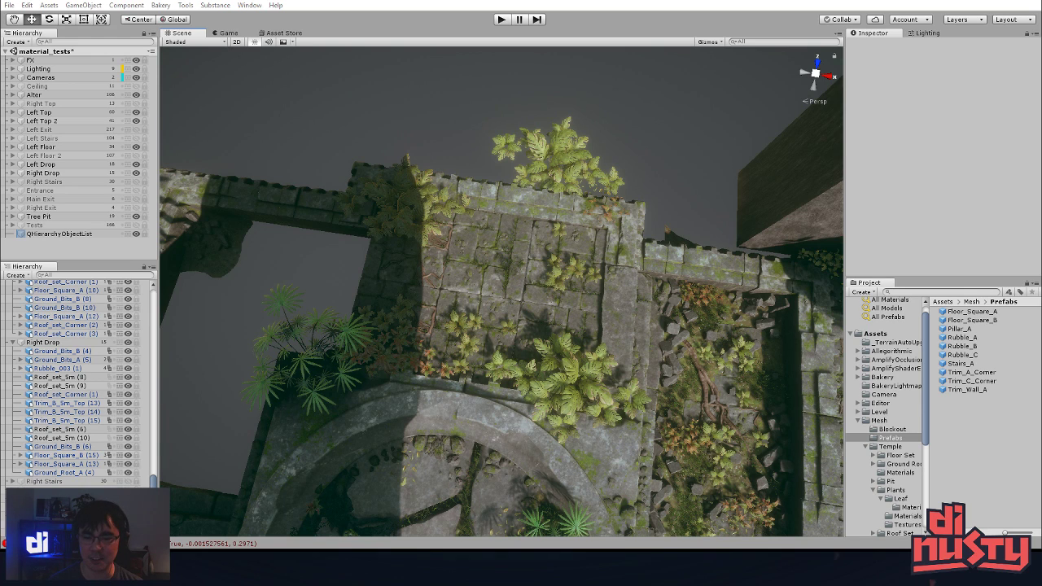
mouse_move(440, 318)
left_mouse_down("alt")
mouse_move(695, 314)
mouse_move(611, 321)
mouse_move(610, 269)
mouse_move(511, 262)
mouse_move(447, 321)
left_mouse_up("alt")
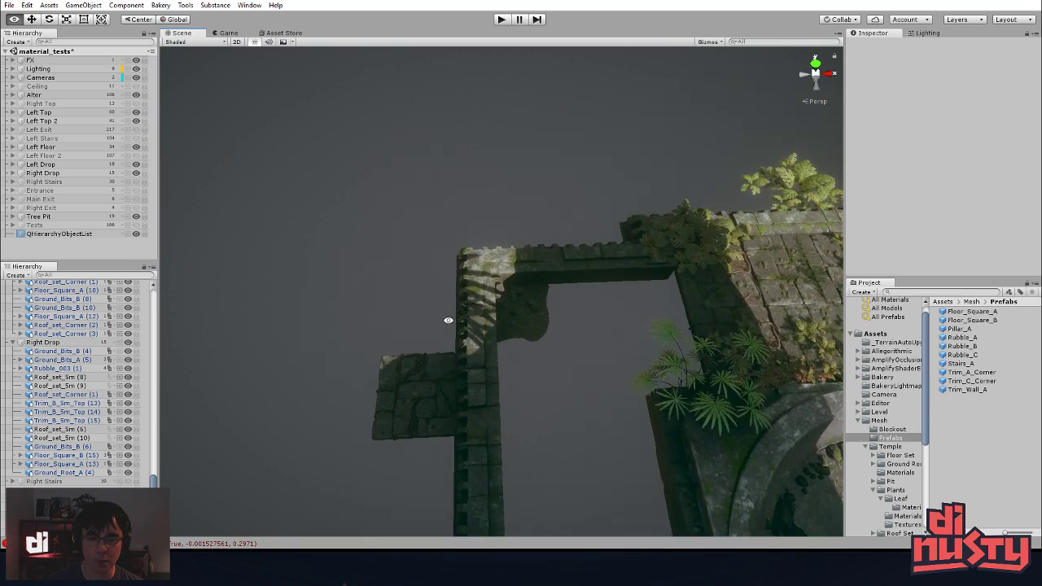
right_click_drag(447, 320, 895, 337, "alt")
left_click_drag(586, 305, 484, 370, "alt")
scroll(616, 358, "down", 8)
left_click_drag(616, 358, 584, 332, "alt")
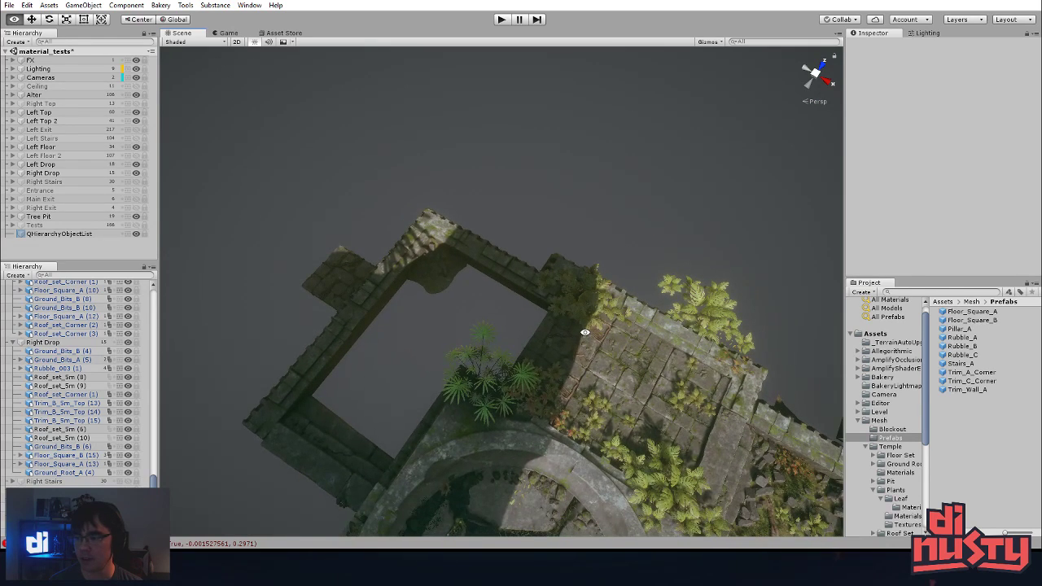
middle_click_drag(584, 332, 554, 204)
scroll(596, 244, "down", 3)
middle_click_drag(660, 247, 612, 252)
left_click_drag(602, 228, 584, 167, "alt")
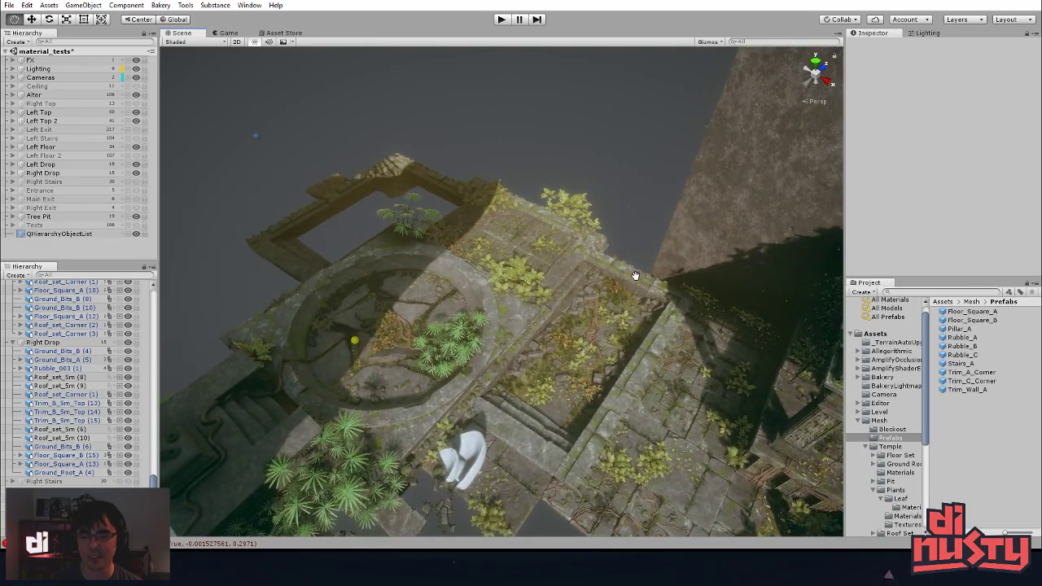
middle_click_drag(637, 278, 635, 256)
- Duplicate the Tropical_Leaf_B (9) plant at the floor's edge and move the copy to the shaded corner beside the large wall
left_click(686, 255)
left_click(570, 181)
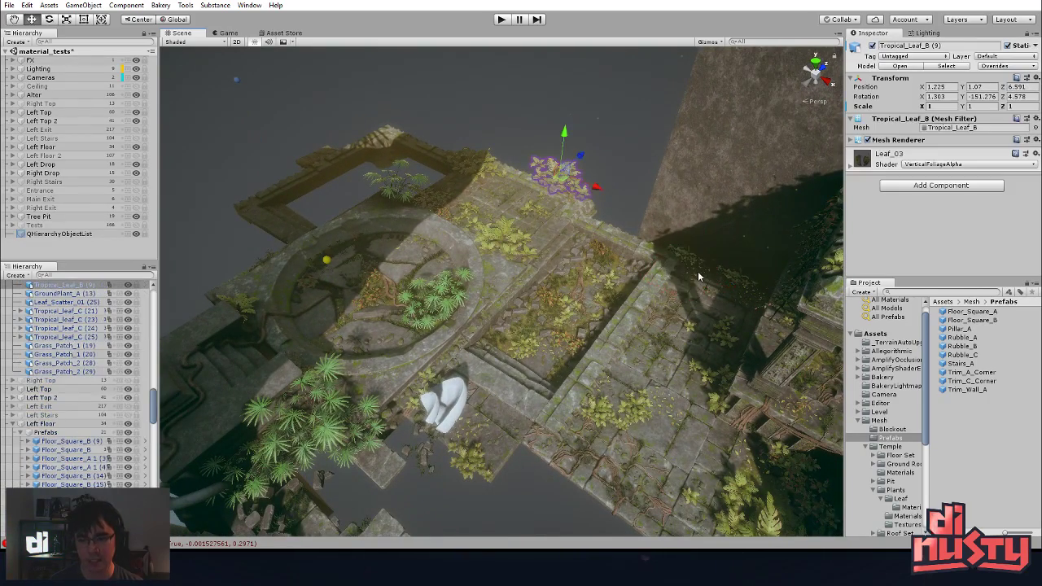
left_click(698, 276)
key("f")
left_click(350, 130)
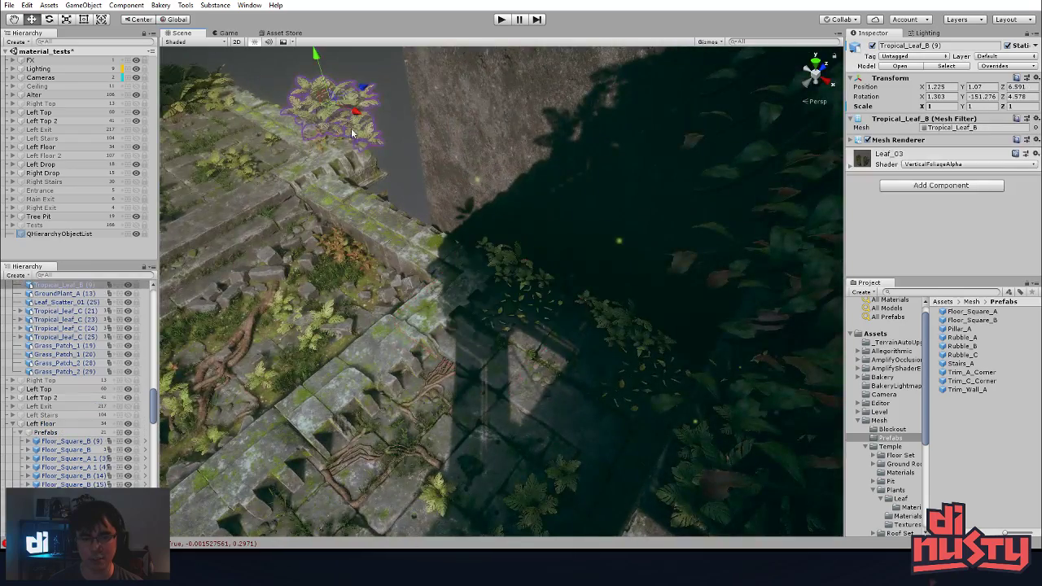
left_click_drag(349, 131, 356, 139, "alt")
key("ctrl+d")
left_click_drag(281, 119, 581, 337)
- Adjust the copied leaf plant's rotation and position so it sits in the shaded floor corner
key("f")
right_click_drag(581, 337, 828, 391, "alt")
left_click_drag(619, 342, 514, 257, "alt")
left_click(510, 267)
left_click(503, 260)
key("e")
key("w")
left_click_drag(514, 262, 516, 404, "alt")
left_click(344, 246)
left_click_drag(344, 247, 532, 382, "alt")
middle_click_drag(533, 382, 477, 412)
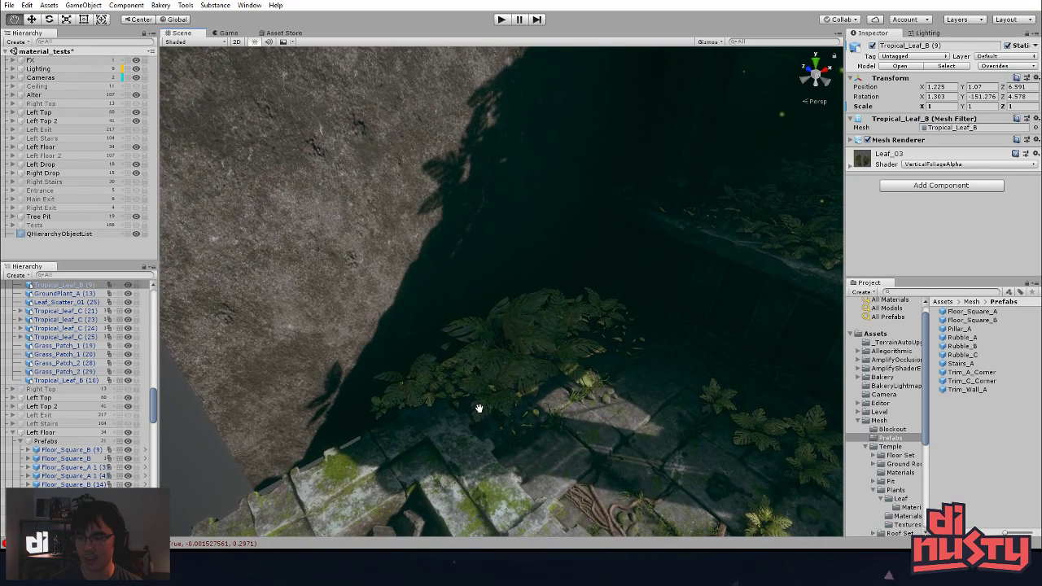
- Try the shaded corner without the copied Tropical_Leaf_B (10) plant by deleting it
left_click(527, 313)
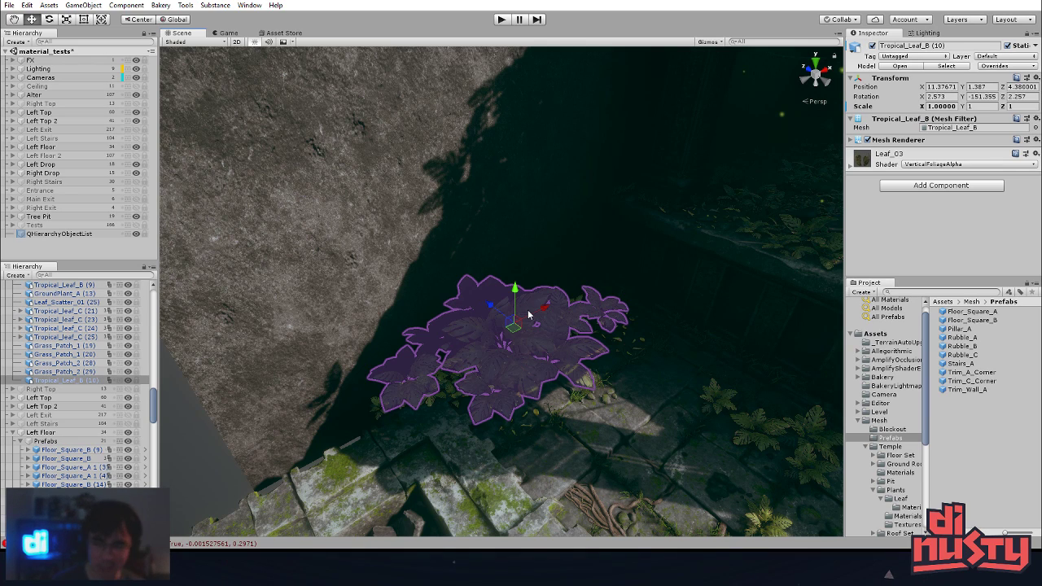
key("Delete")
left_click_drag(537, 343, 482, 333, "alt")
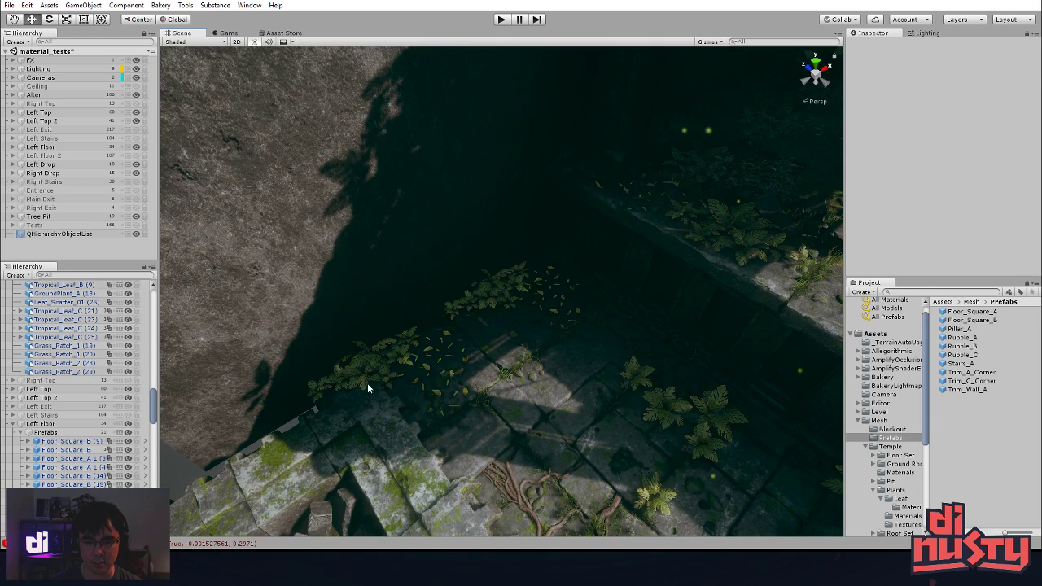
left_click(521, 369)
left_click(459, 353)
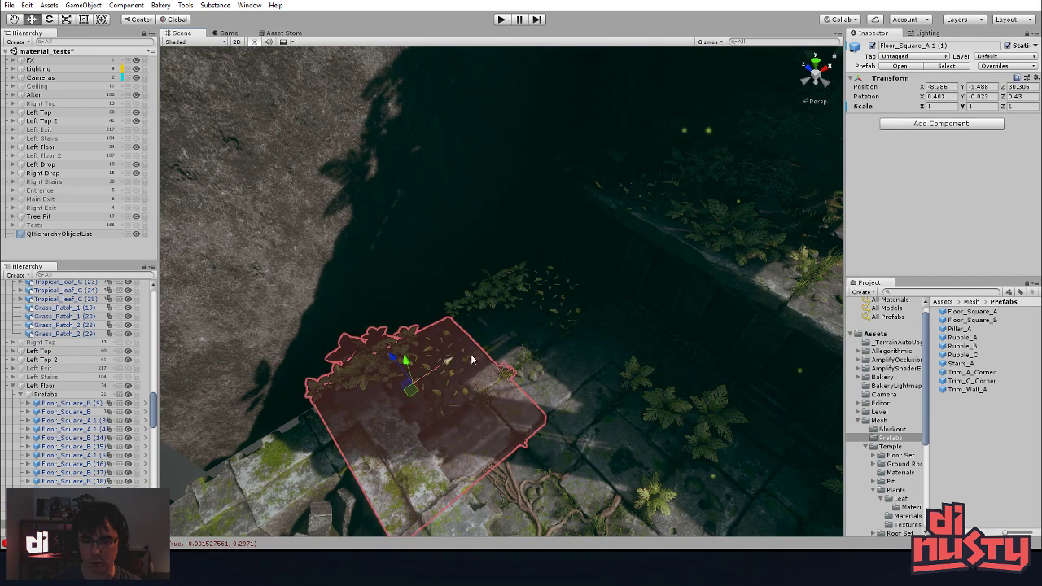
left_click(707, 418)
- Restore the copied leaf plant, rotate it and move it farther along the shaded corner
left_click(549, 359)
left_click(534, 352)
left_click(534, 352)
key("e")
left_click_drag(454, 331, 410, 352)
key("w")
left_click_drag(446, 310, 536, 296)
left_click(549, 359)
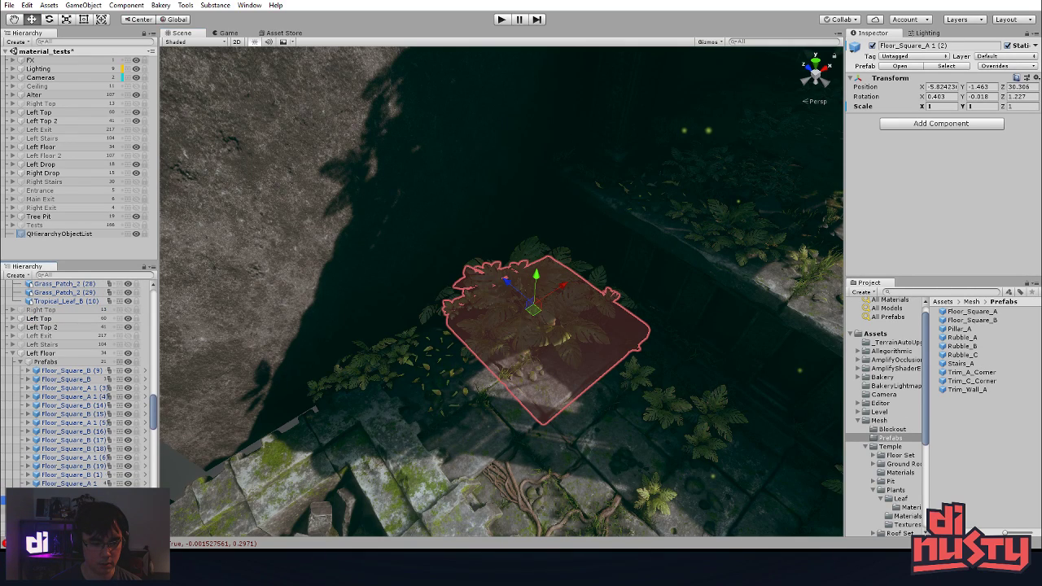
- Fine-tune the Tropical_Leaf_B (10) plant's placement among the smaller plants in the shaded corner
left_click_drag(586, 341, 570, 325, "alt")
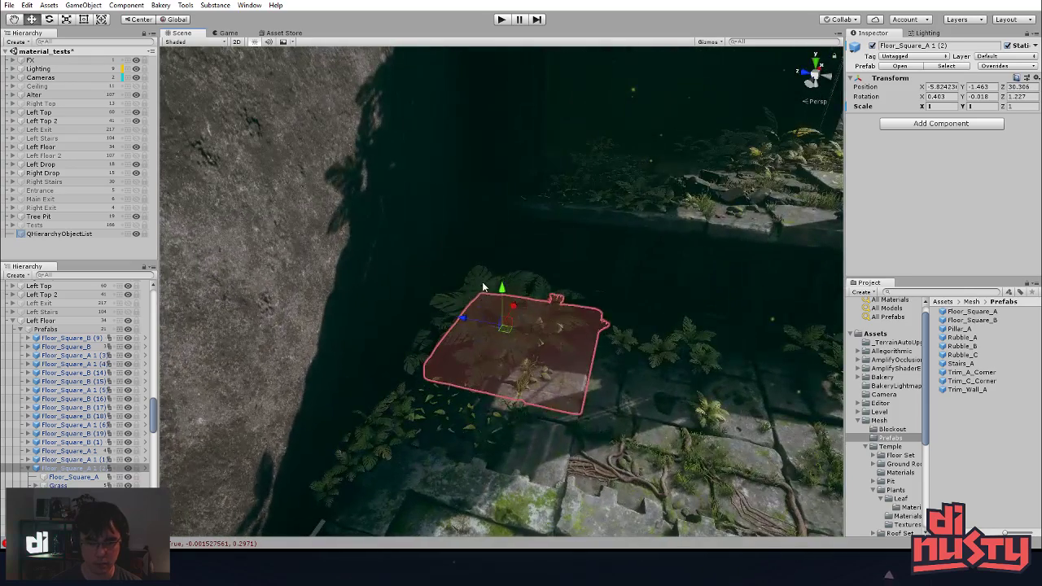
left_click(496, 351)
left_click_drag(494, 328, 518, 304)
key("w")
left_click(595, 380)
left_click_drag(595, 380, 541, 328, "alt")
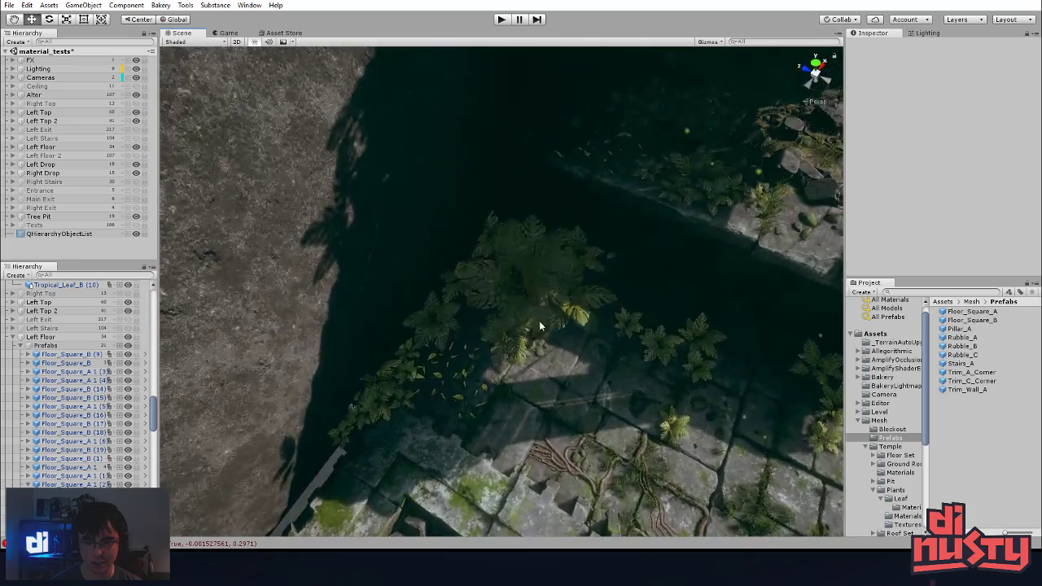
left_click(529, 292)
left_click_drag(531, 282, 507, 337)
middle_click_drag(513, 300, 514, 306)
right_click_drag(514, 307, 521, 269)
- Examine the mossy floor, tree pit and pillared balcony from low viewpoints around the temple
left_click(260, 284)
right_click_drag(261, 284, 652, 324)
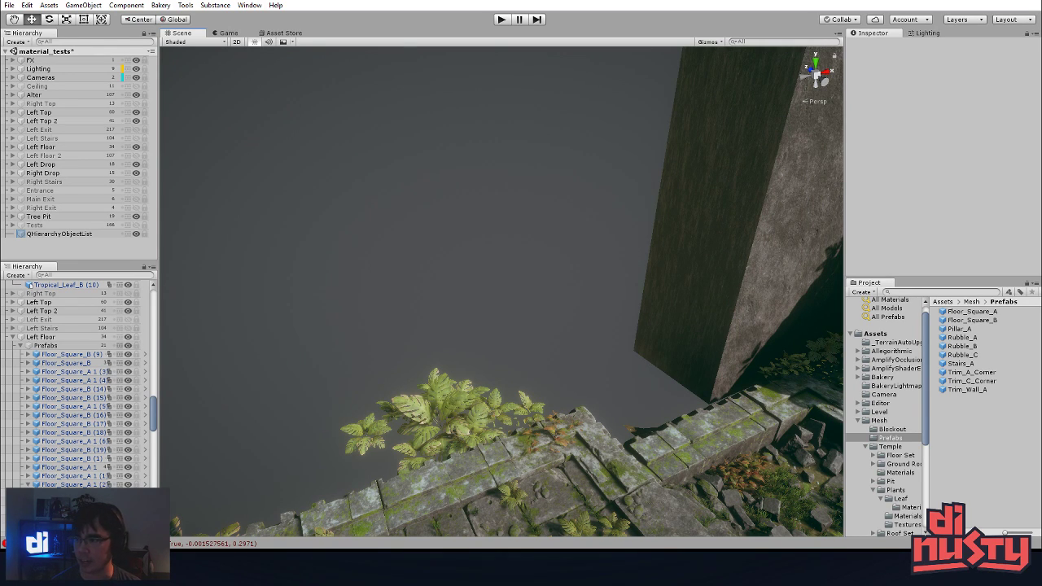
right_click_drag(725, 244, 745, 217)
middle_click_drag(746, 217, 747, 192)
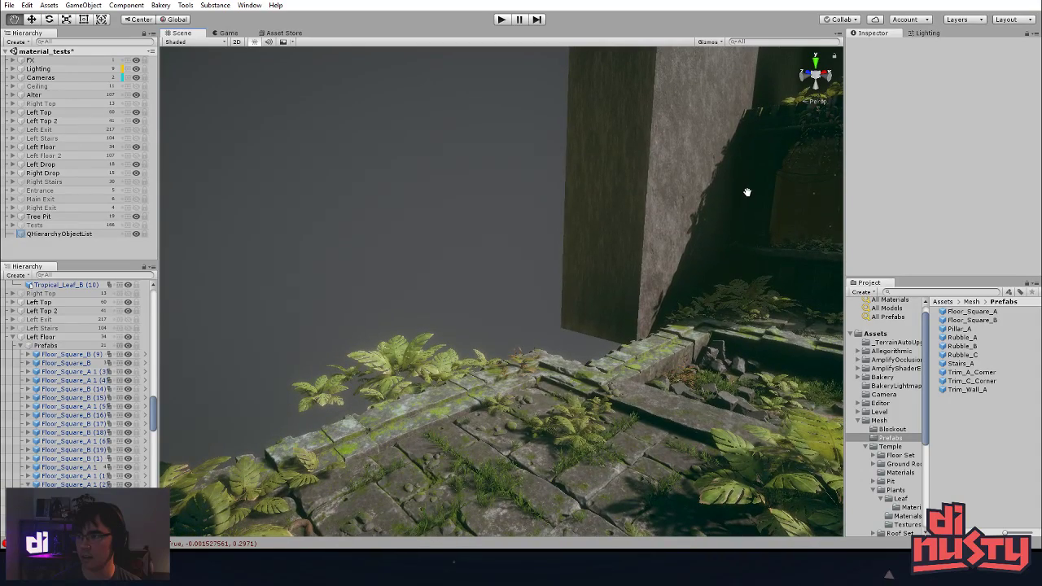
right_click_drag(747, 192, 623, 225)
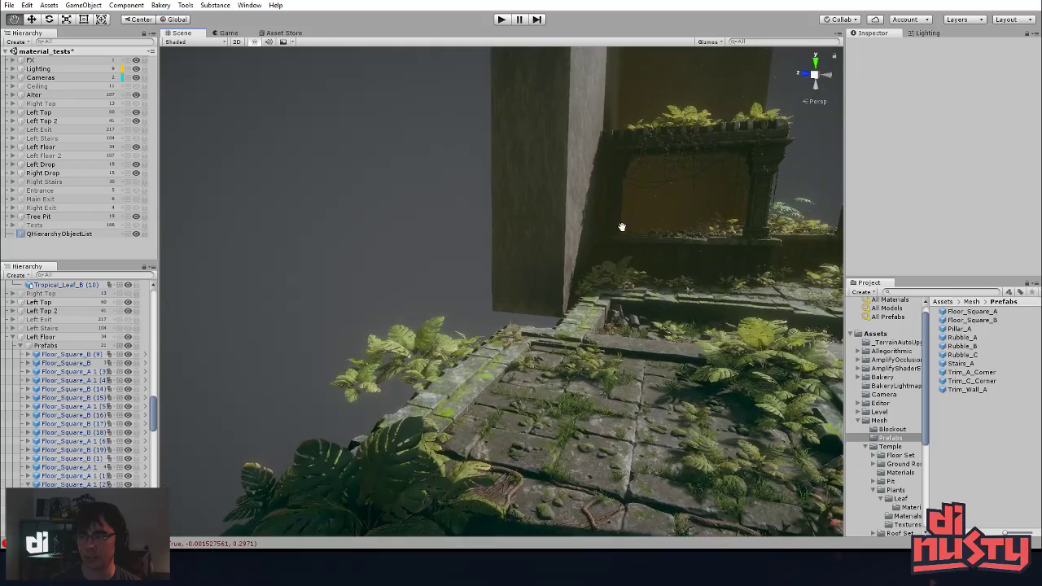
middle_click_drag(624, 225, 595, 244)
right_click_drag(592, 238, 590, 242)
right_click_drag(453, 255, 652, 188)
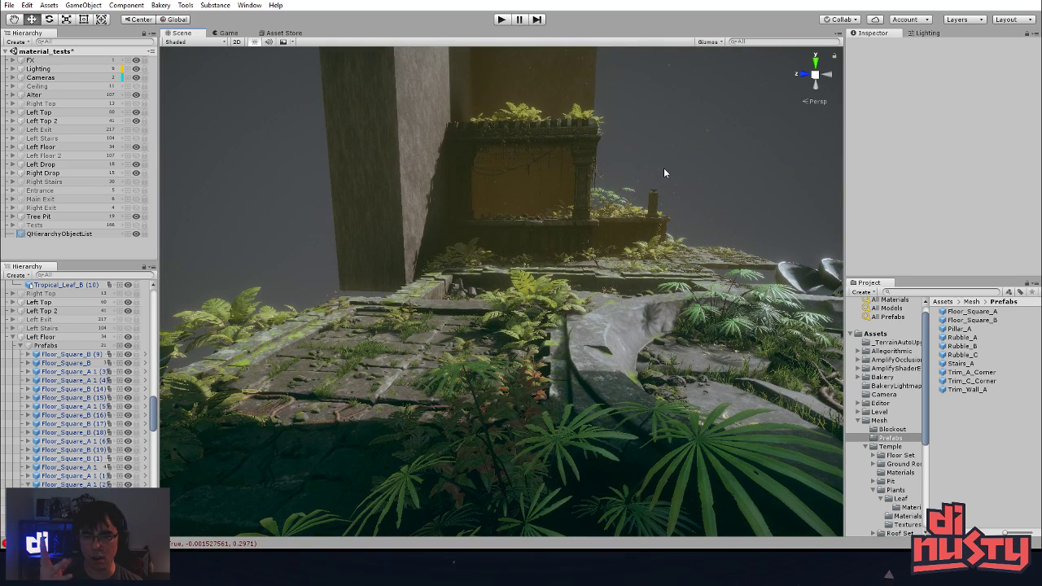
right_click_drag(733, 323, 676, 340)
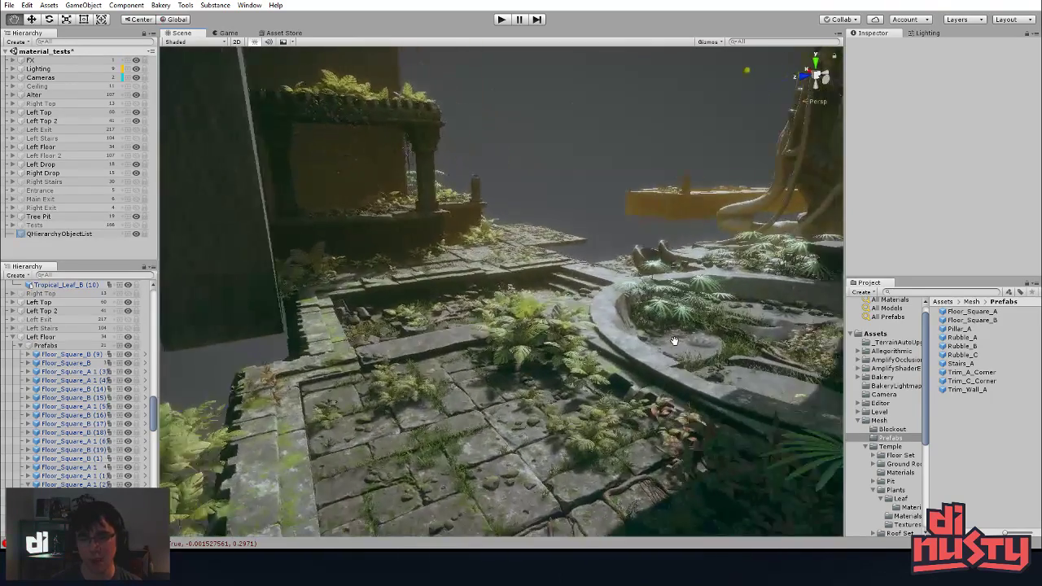
middle_click_drag(677, 341, 619, 269)
right_click_drag(618, 269, 546, 193)
- Expand the Cameras group and toggle Camera off and on to compare the scene without its effects
left_click(29, 77)
left_click(12, 77)
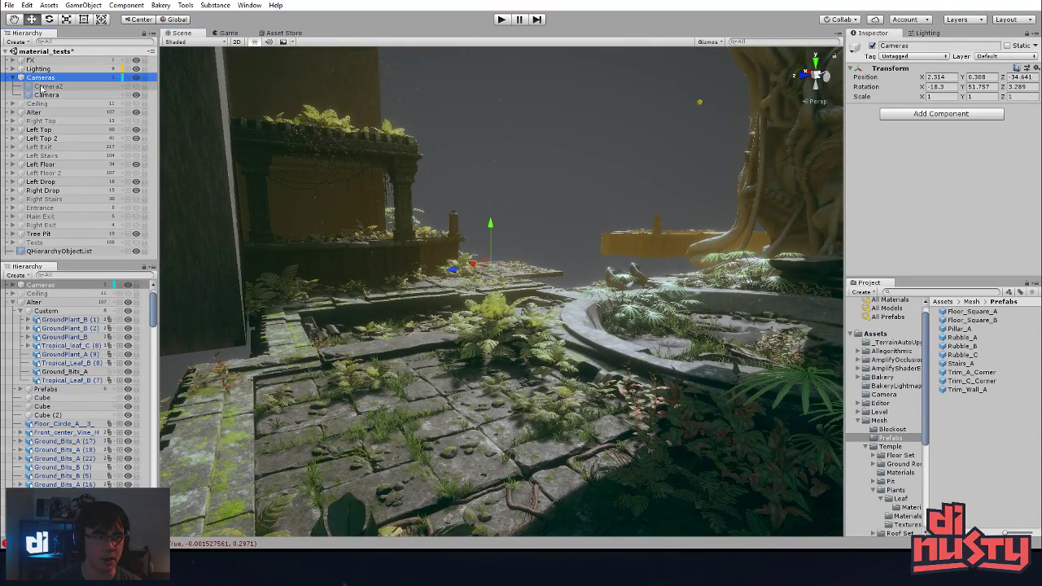
left_click(136, 95)
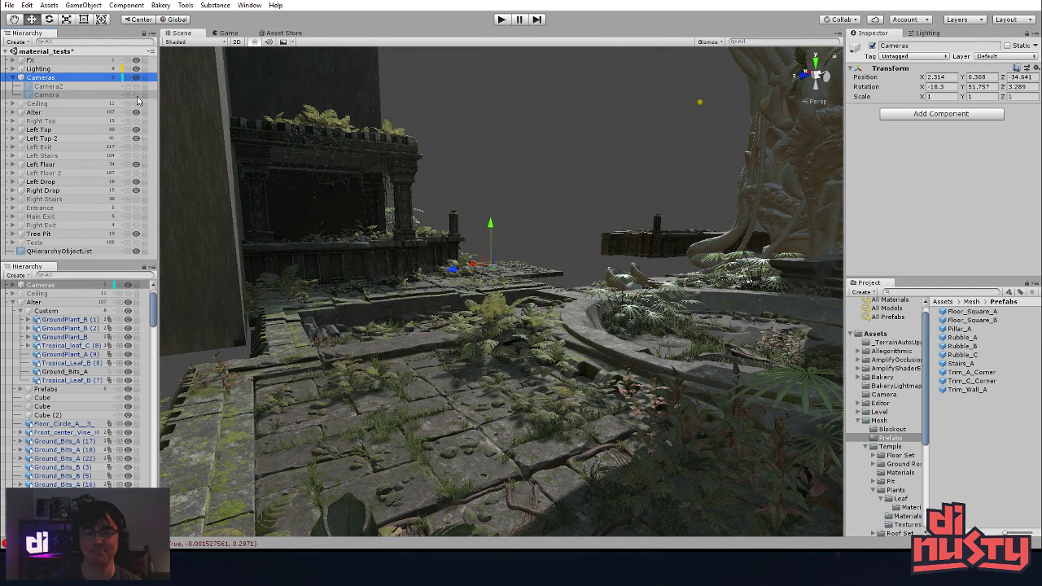
left_click(137, 95)
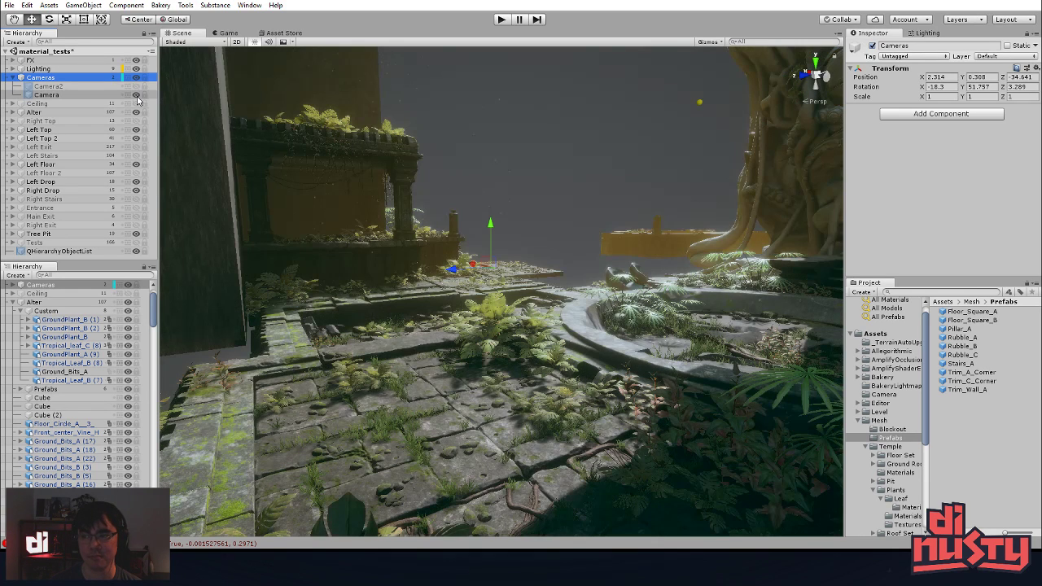
left_click(490, 175)
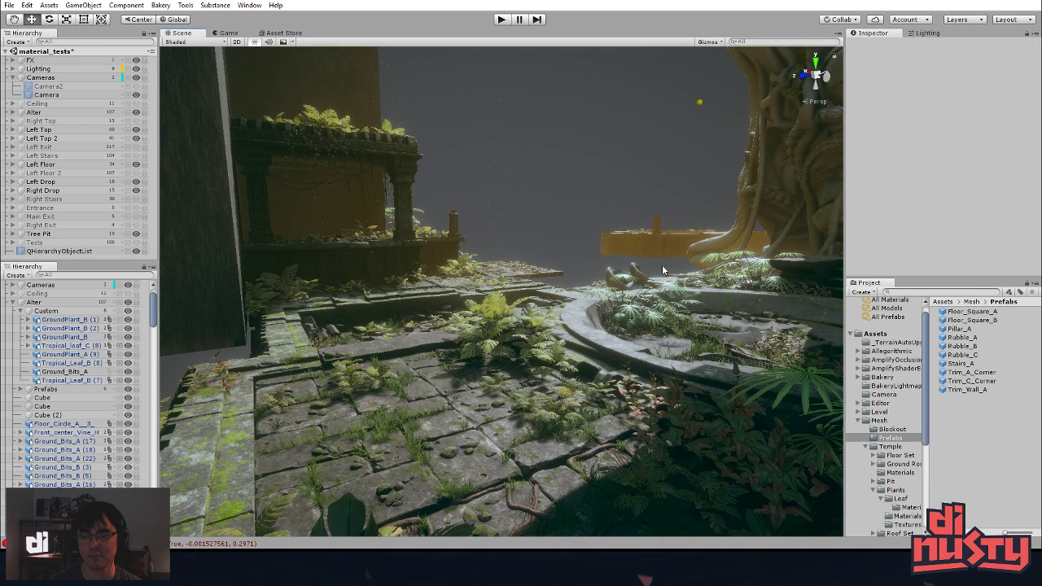
- Select Camera and toggle its Amplify Occlusion Effect off and on to compare the ambient occlusion
left_click(46, 95)
left_click_drag(658, 181, 669, 192, "alt")
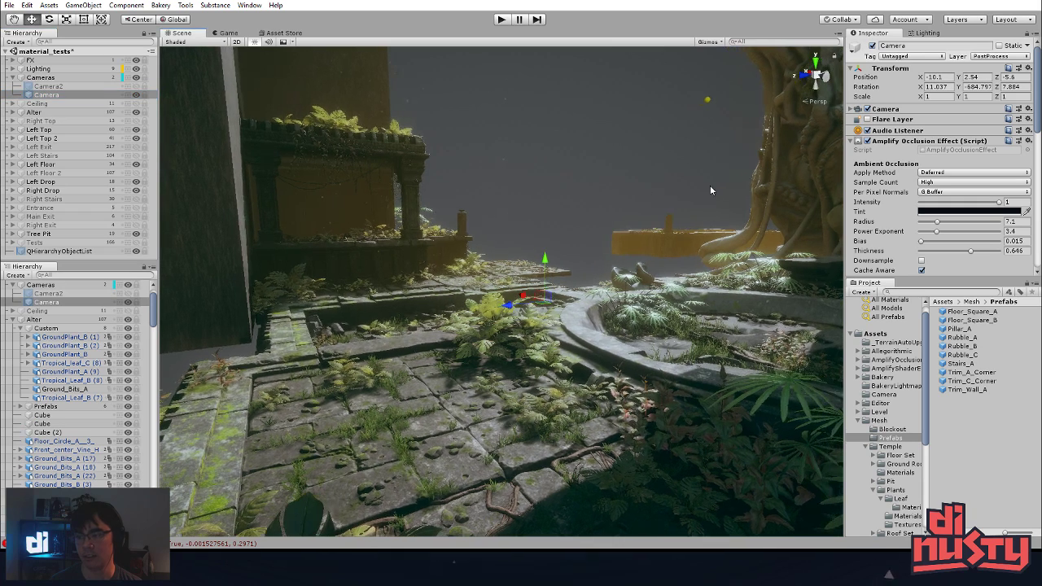
left_click(868, 142)
left_click(868, 142)
left_click(867, 142)
left_click(867, 142)
- Try Very High as the Amplify Occlusion sample count, and set it to Medium
scroll(914, 163, "down", 2)
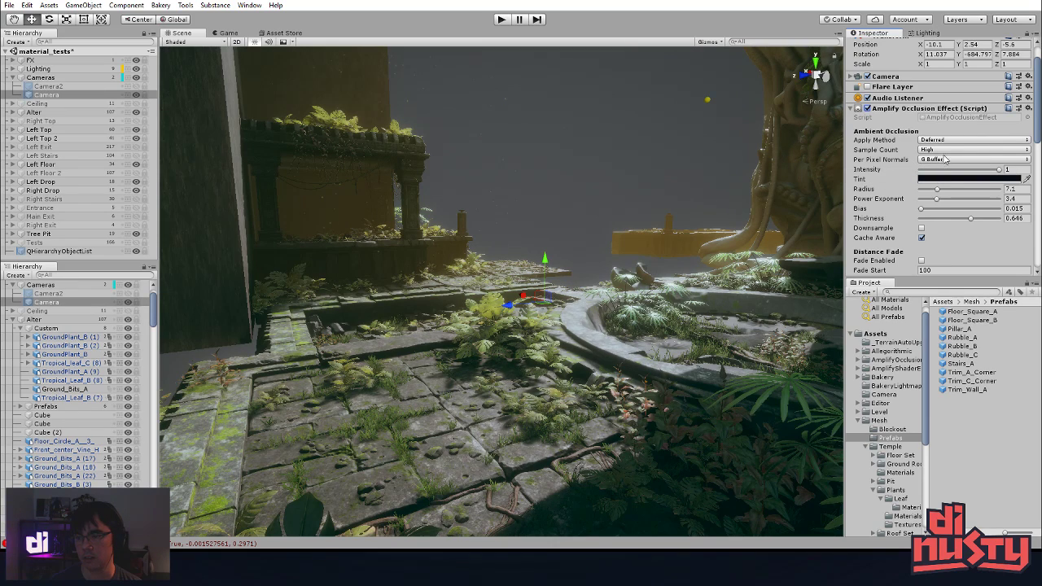
left_click(946, 150)
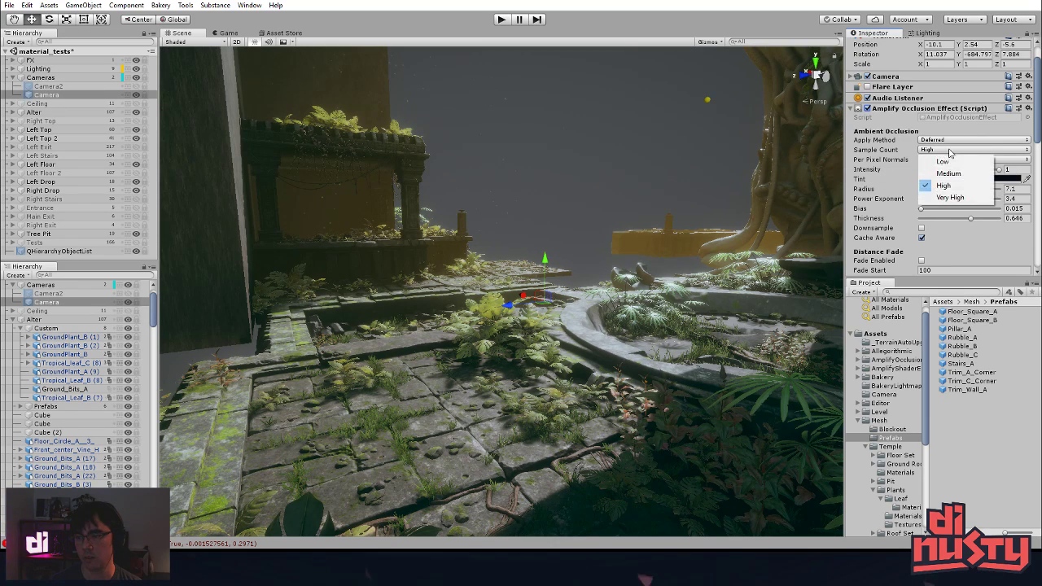
left_click(961, 198)
left_click(956, 150)
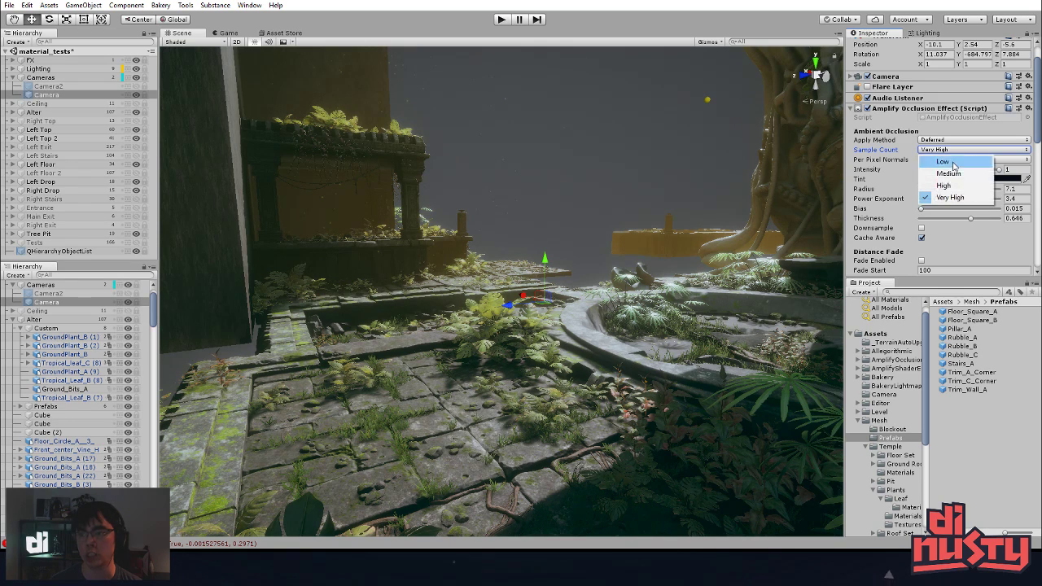
left_click(954, 175)
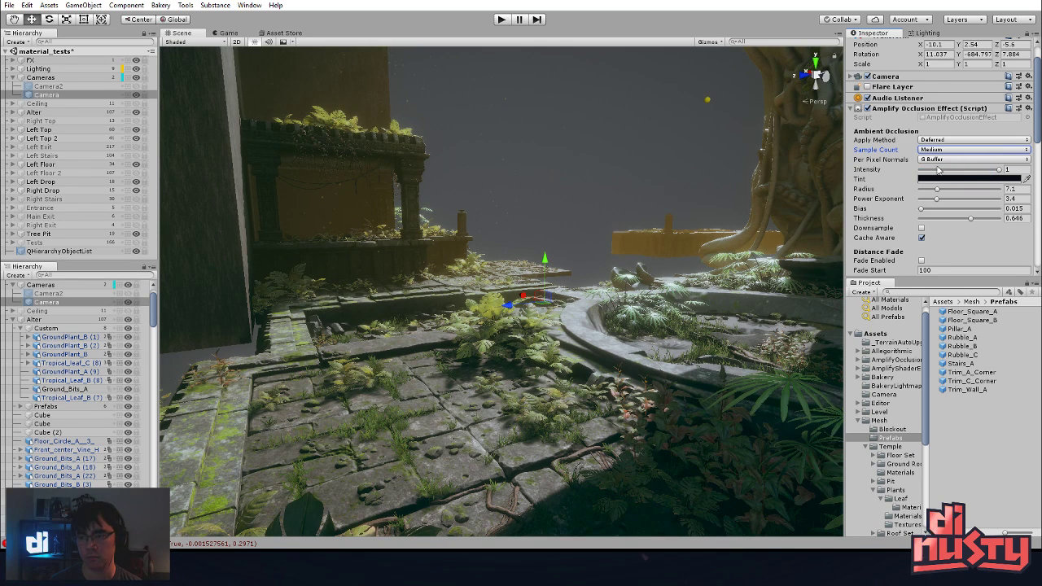
mouse_move(618, 169)
left_mouse_down("alt")
mouse_move(625, 184)
mouse_move(632, 174)
left_mouse_up("alt")
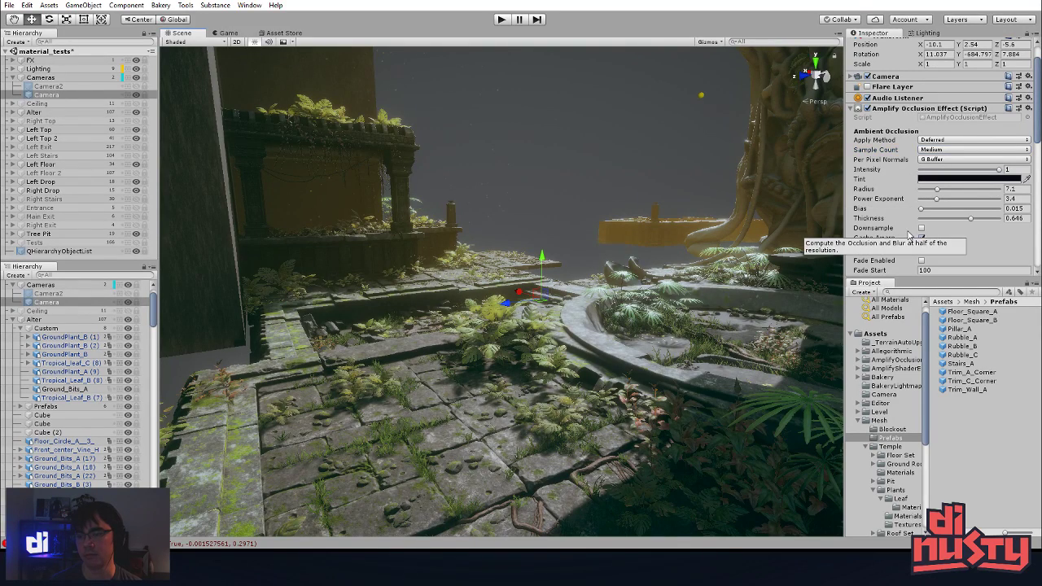
- Review the camera's Amplify Occlusion Effect and Post Process Layer settings, including the anti-aliasing options
scroll(889, 234, "down", 2)
scroll(889, 232, "down", 2)
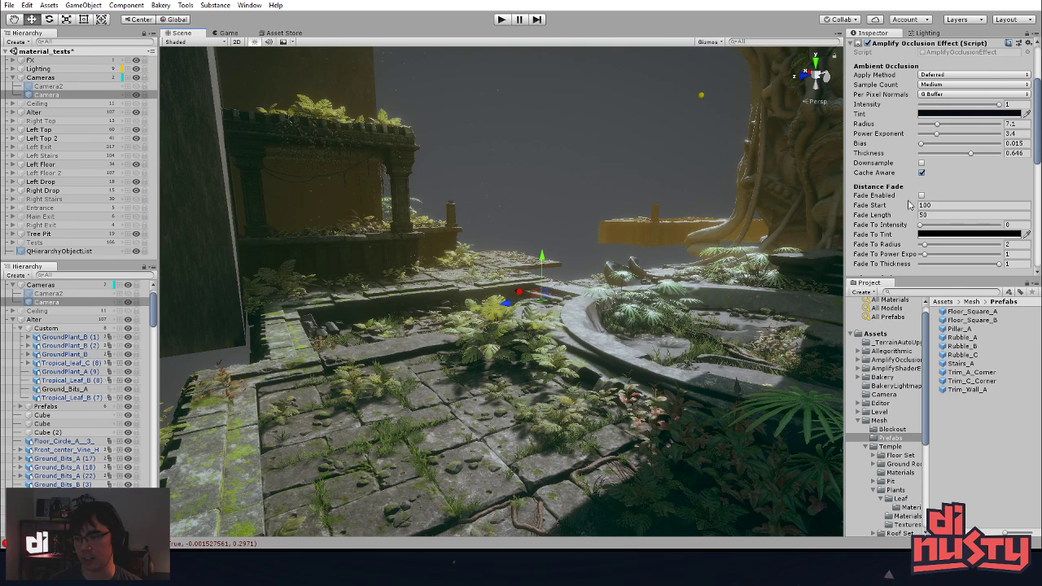
scroll(914, 202, "down", 2)
scroll(893, 210, "down", 2)
scroll(895, 203, "down", 2)
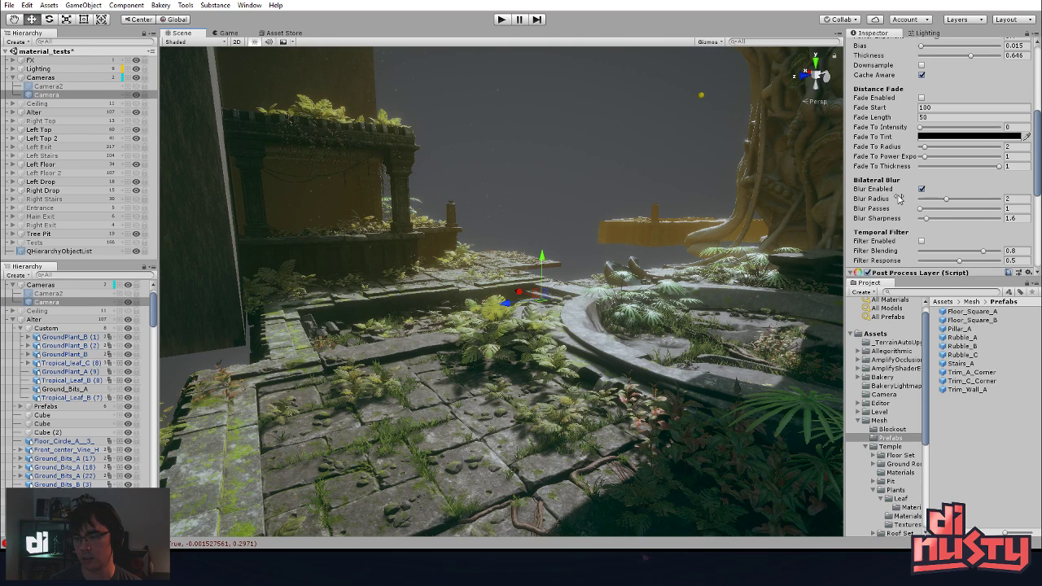
scroll(929, 228, "down", 2)
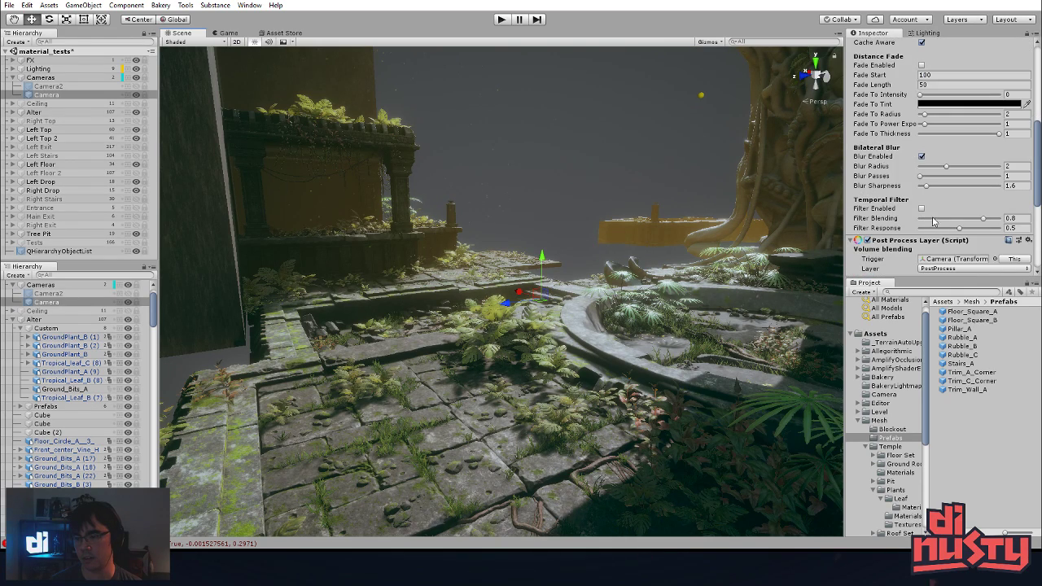
scroll(893, 206, "up", 6)
scroll(904, 199, "down", 8)
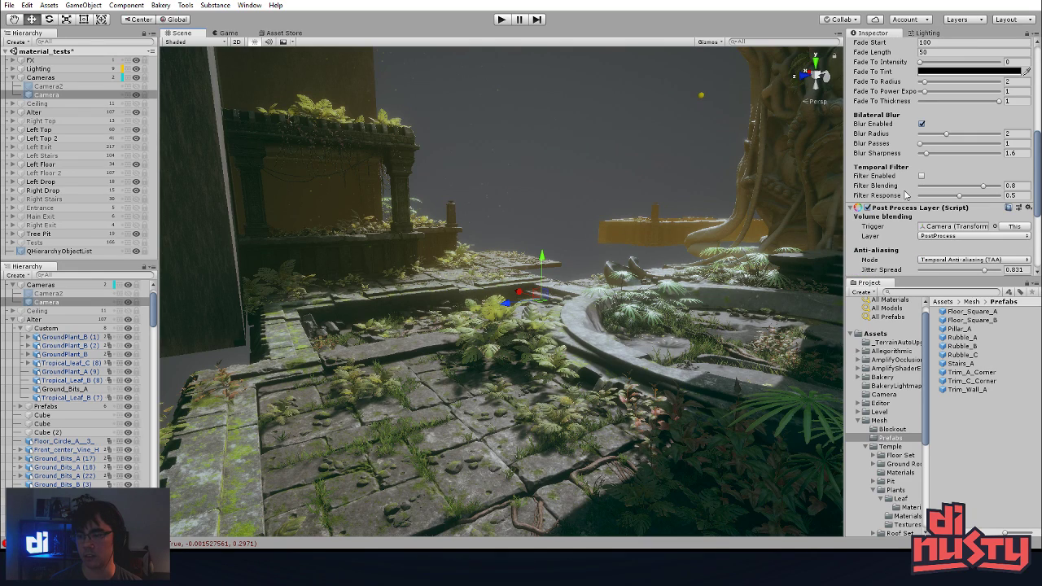
scroll(904, 208, "down", 8)
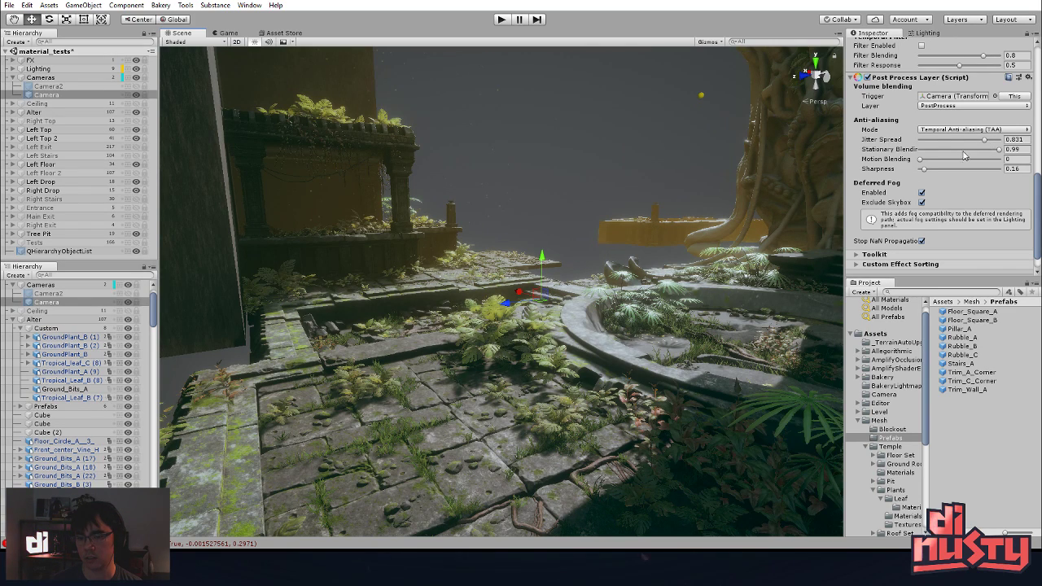
- Frame the temple floor and circular basin, align the Camera object to this scene view, and show the Game view
left_click_drag(783, 200, 776, 201, "alt")
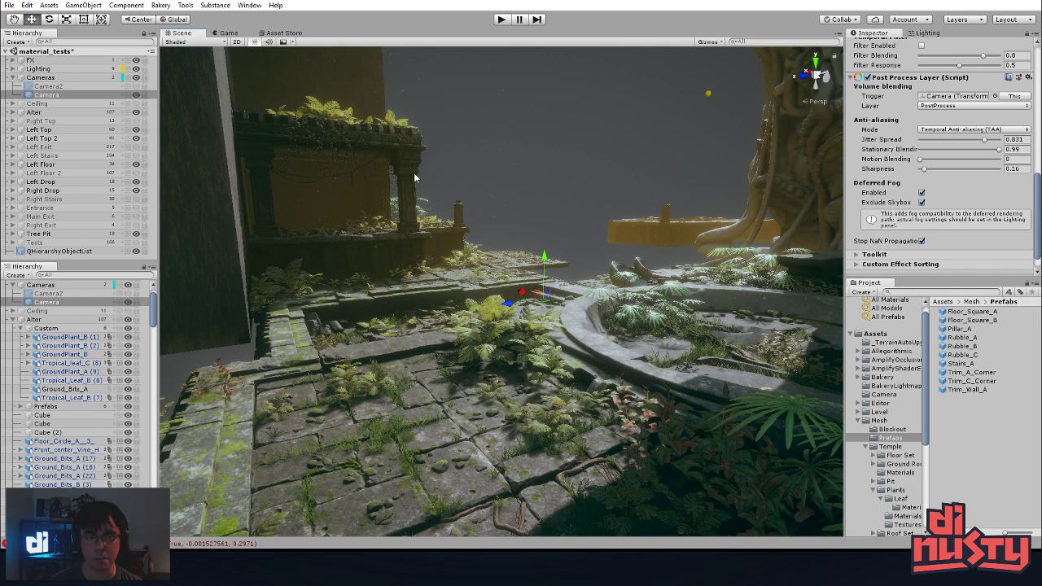
middle_click_drag(574, 171, 529, 213)
left_click(52, 86)
left_click(46, 94)
left_click(85, 6)
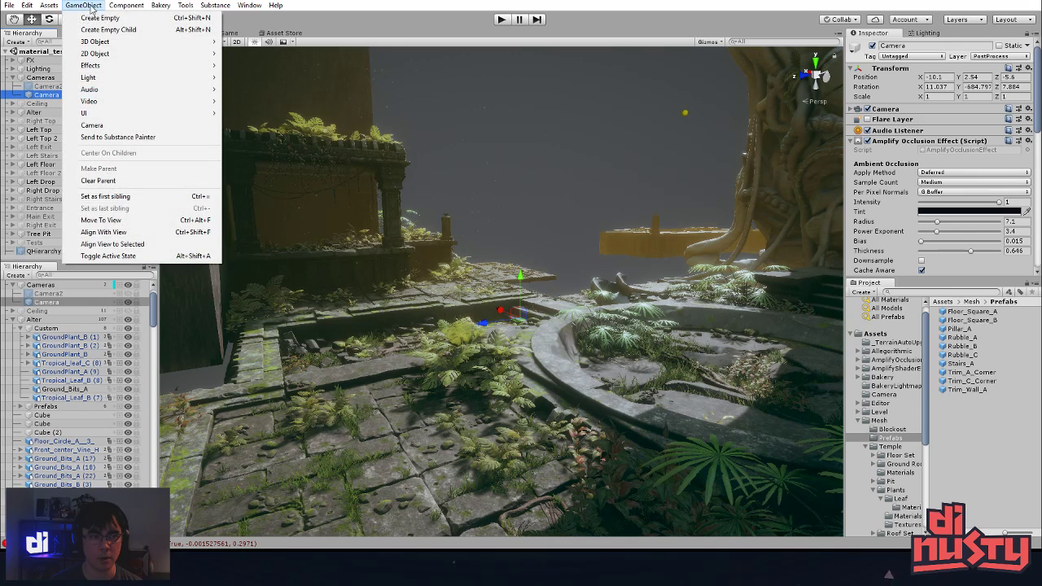
left_click(93, 7)
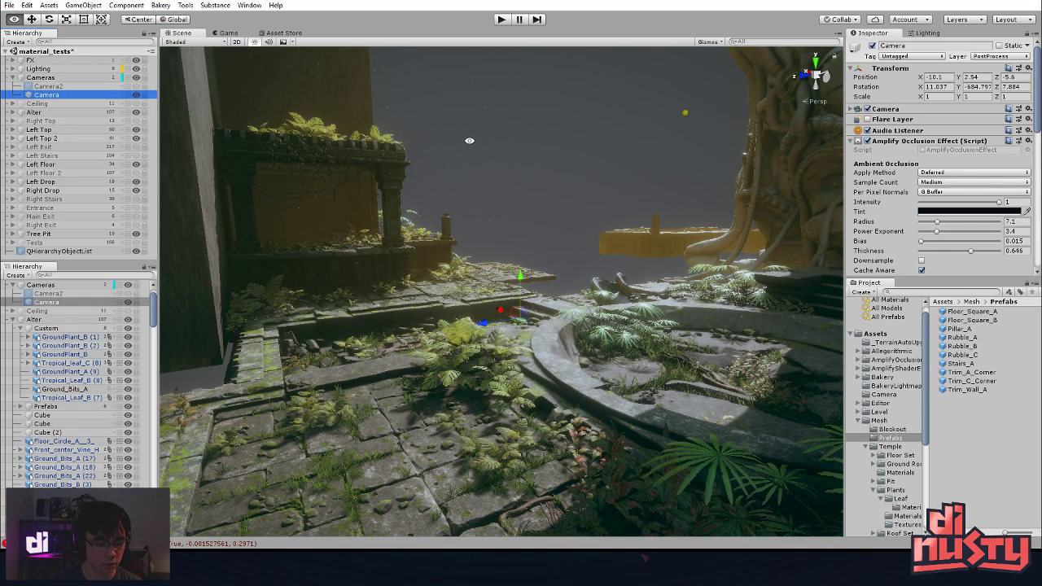
middle_click_drag(464, 140, 467, 140)
key("ctrl+shift+f")
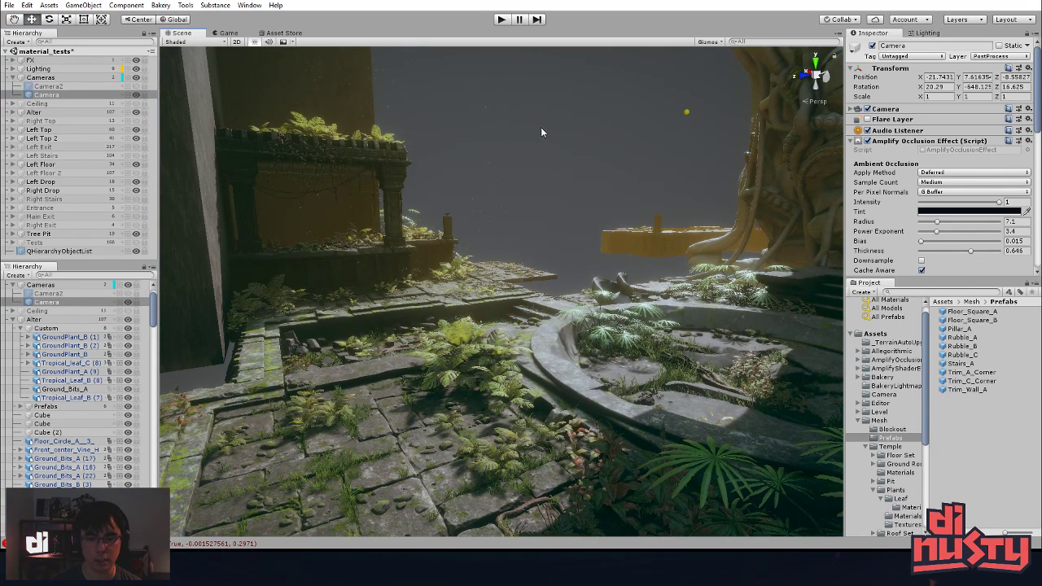
left_click(228, 32)
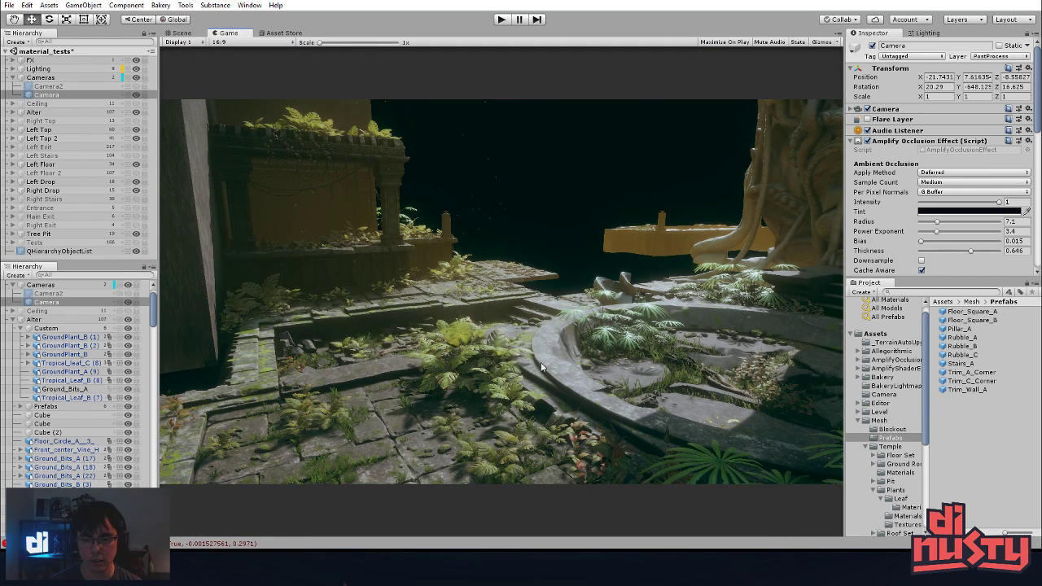
- Collapse the Amplify Occlusion Effect settings and try temporal anti-aliasing sharpness values of 1.56 and 0.9
left_click(854, 141)
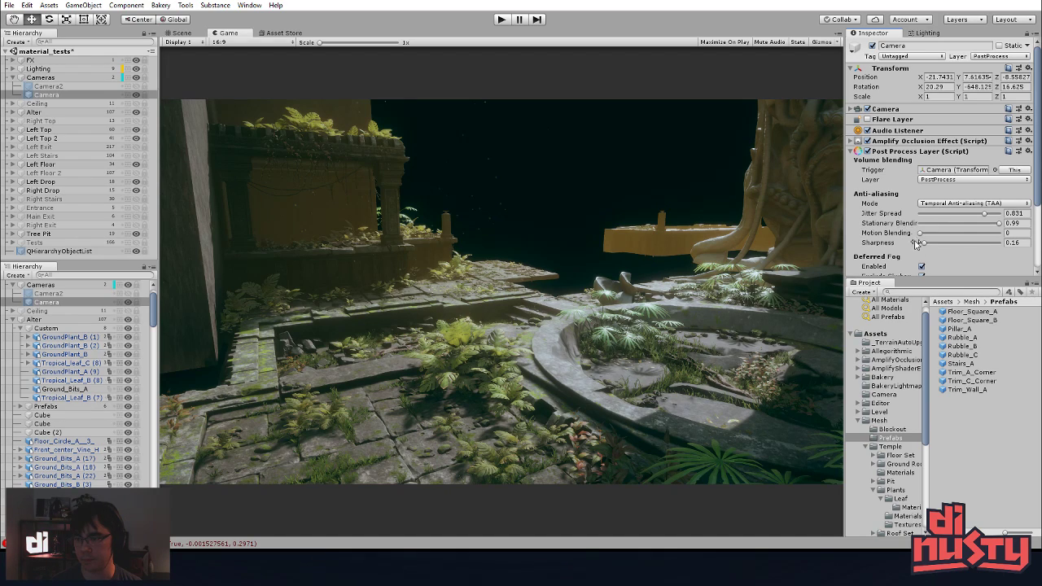
left_click_drag(925, 246, 953, 248)
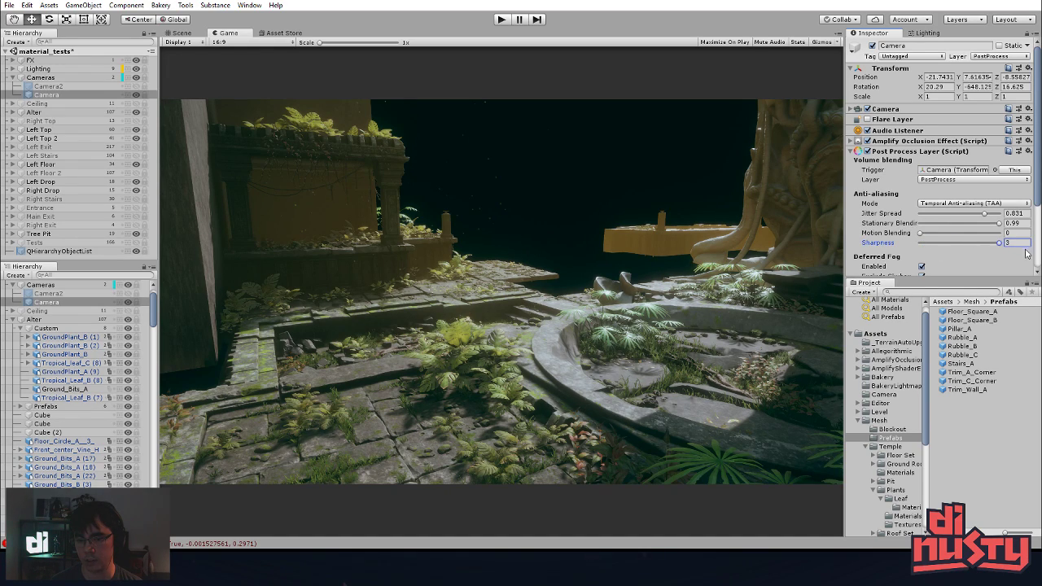
left_click(725, 313)
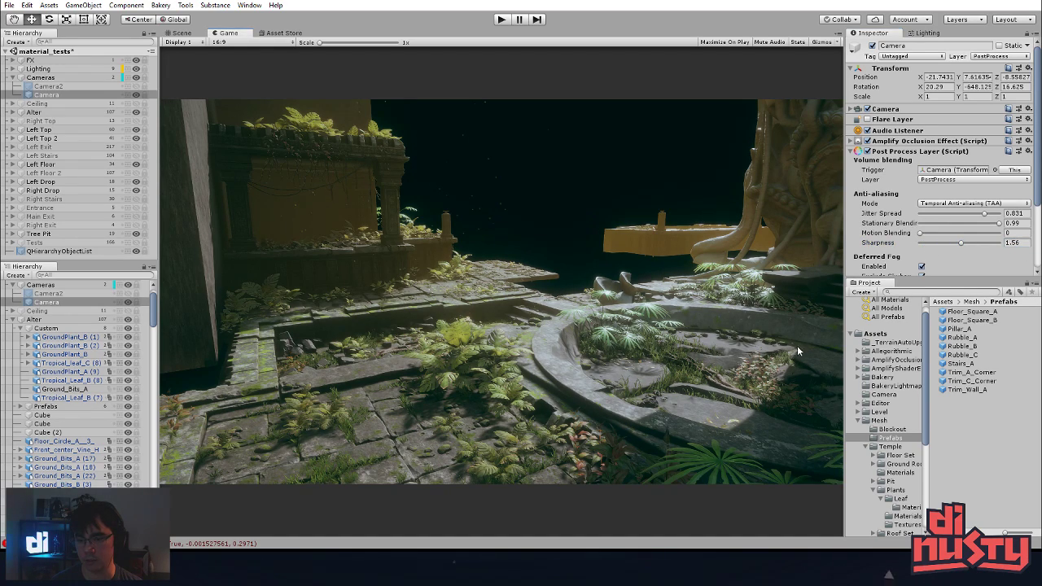
left_click_drag(952, 247, 943, 244)
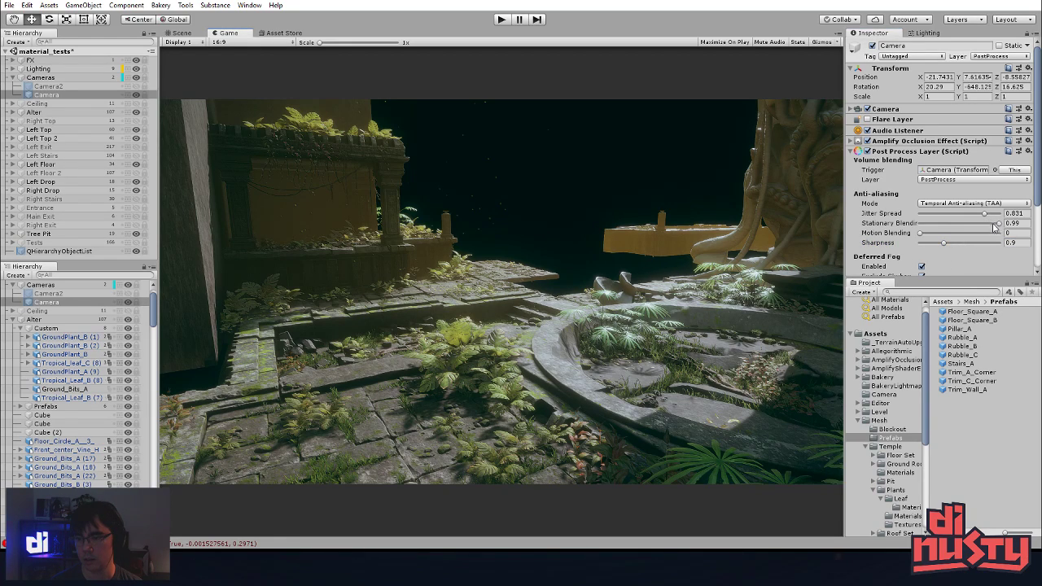
left_click_drag(1000, 225, 1021, 234)
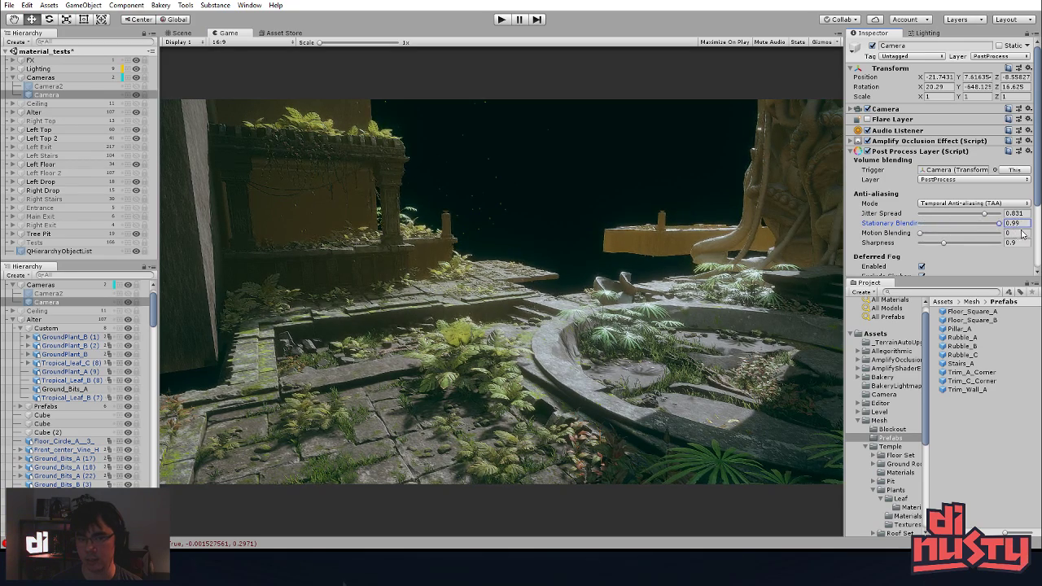
left_click(708, 221)
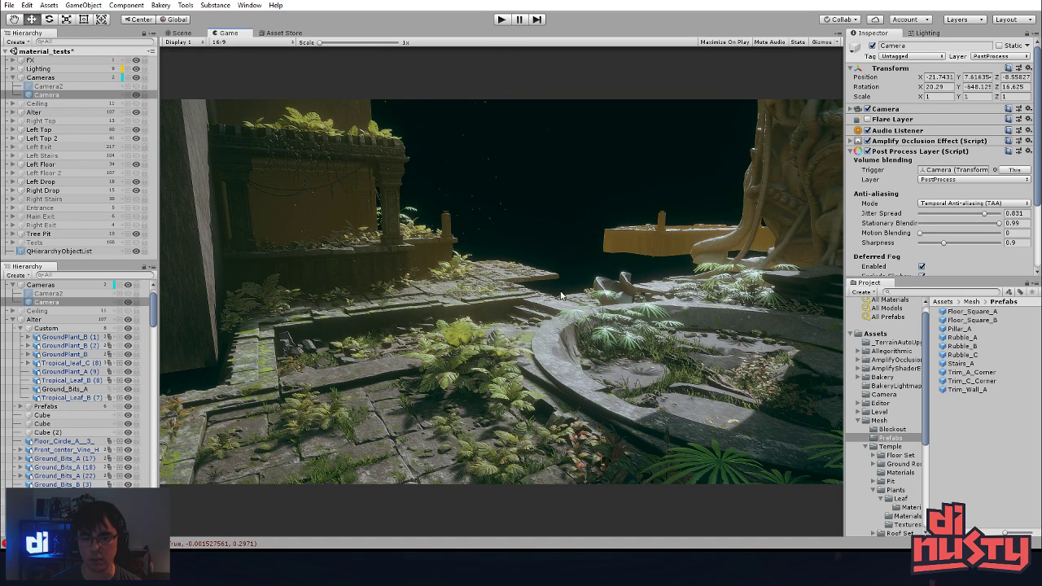
- Set the Post Process Layer's anti-aliasing sharpness to 0.3 and its stationary blending to 0.929
left_click(945, 244)
left_click_drag(932, 246, 928, 244)
left_click(706, 340)
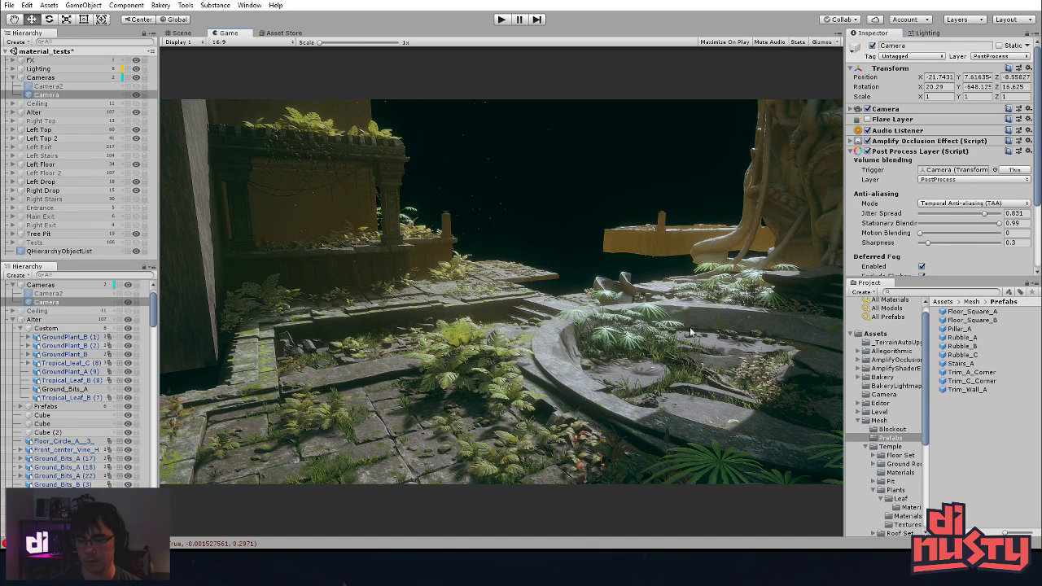
left_click_drag(999, 224, 993, 225)
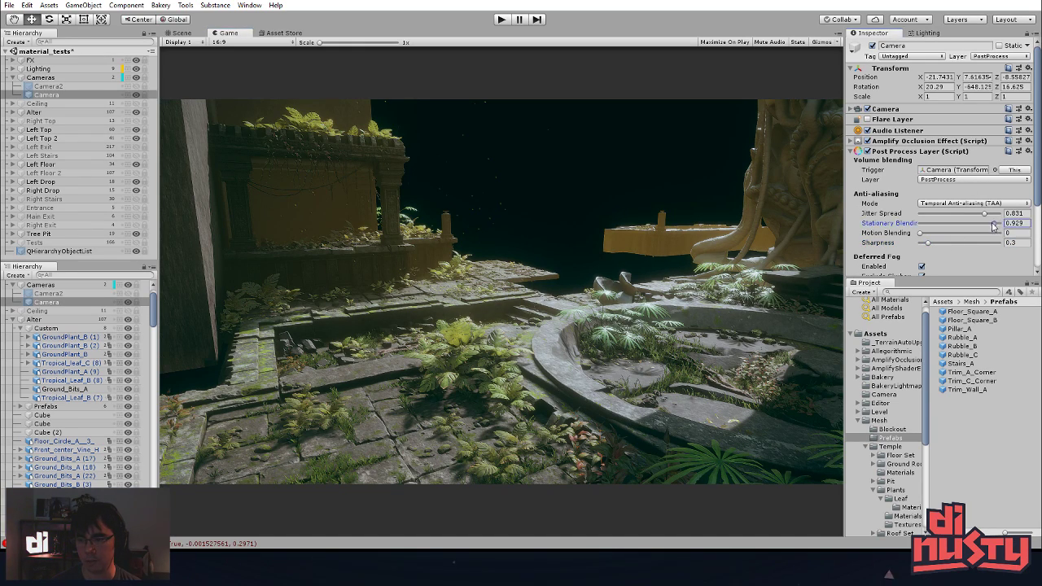
left_click(798, 204)
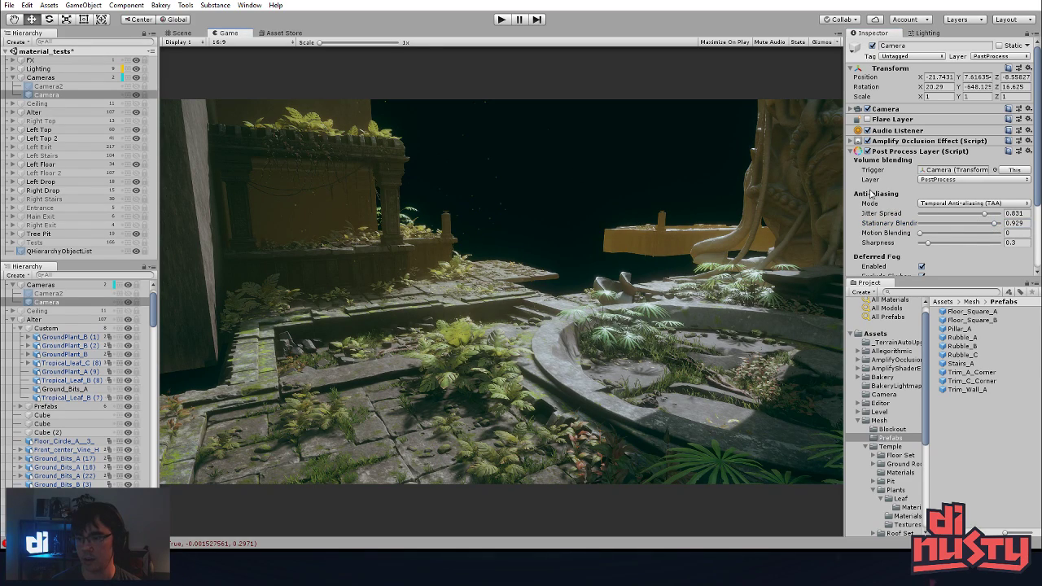
- Check the remaining Post Process Layer settings, and open the Post-processing Profile from the Assets folder at its tone settings
scroll(871, 195, "down", 3)
left_click(852, 86)
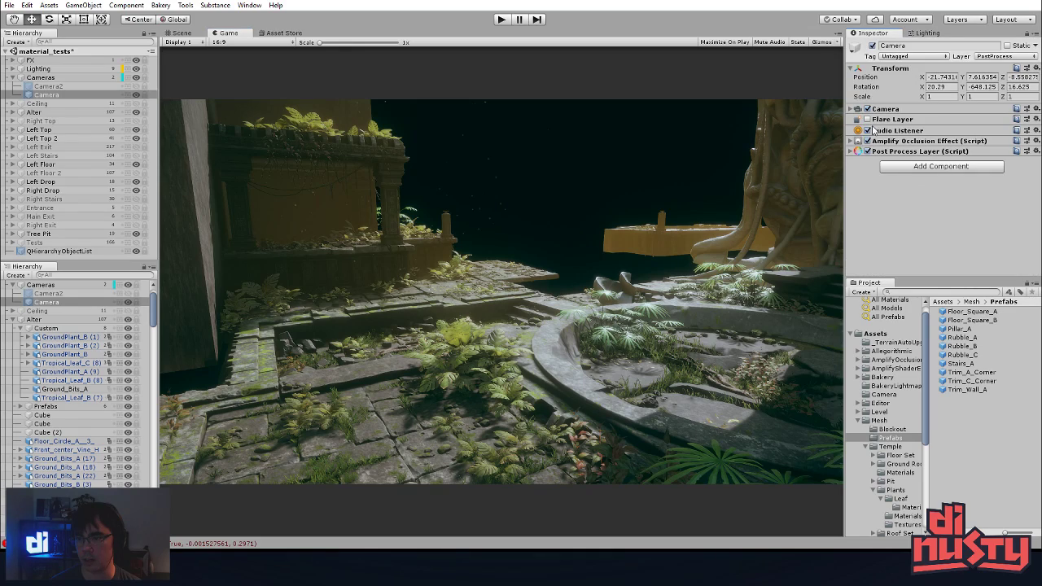
left_click(863, 153)
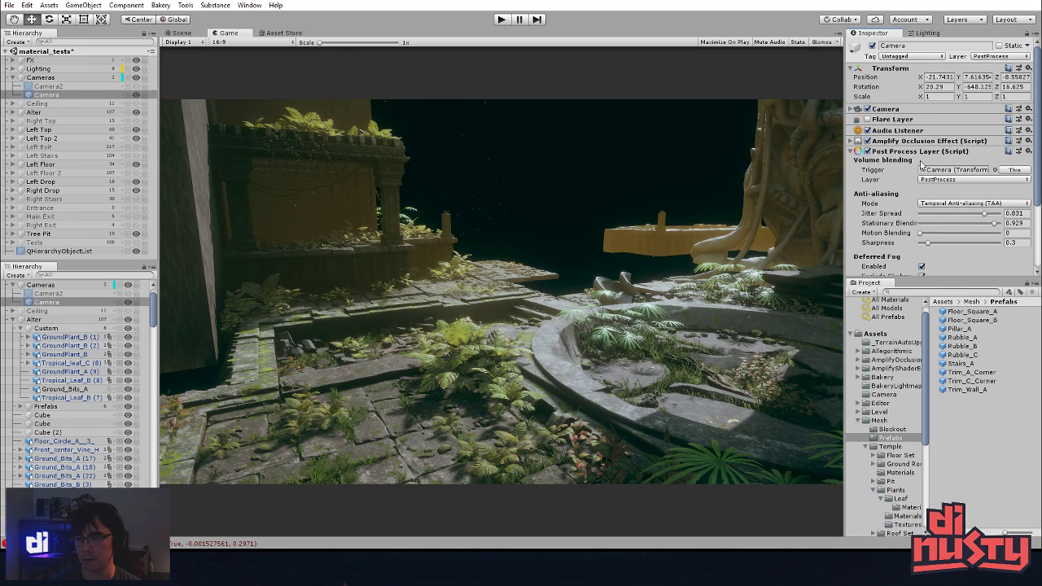
scroll(943, 187, "down", 4)
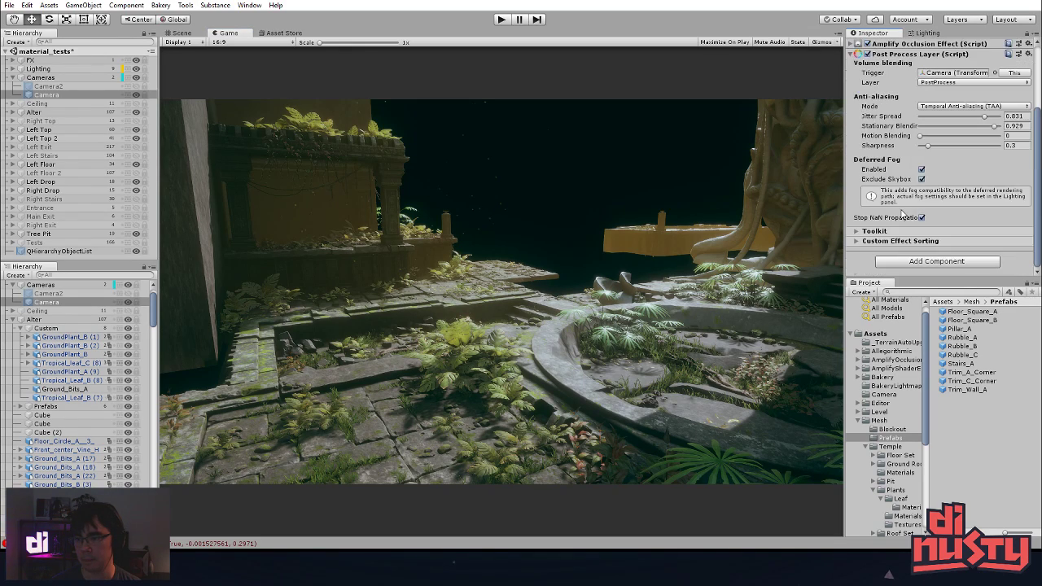
left_click(875, 334)
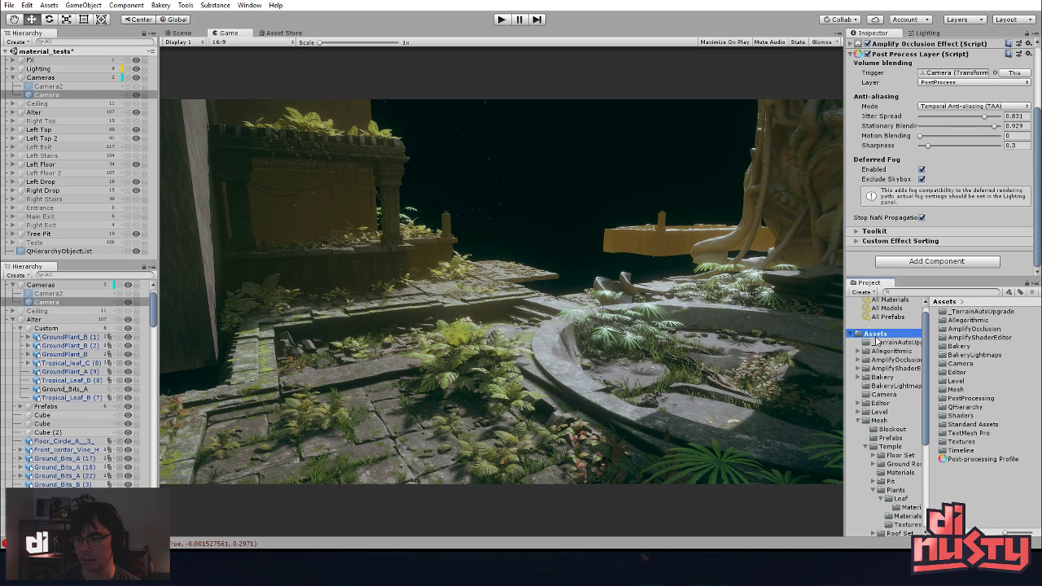
left_click(981, 459)
scroll(917, 179, "down", 1)
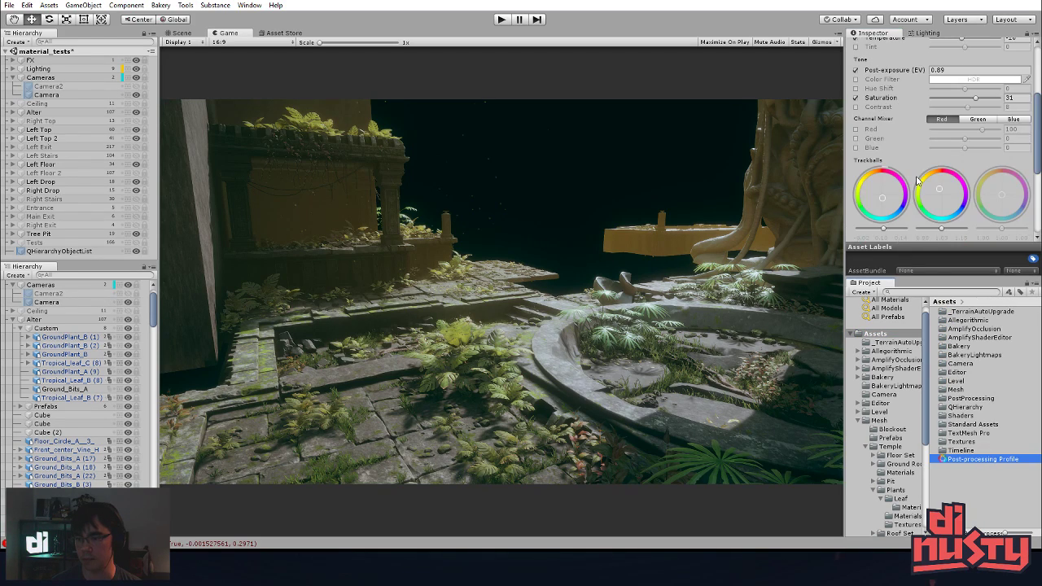
- Toggle the profile's Saturation and Post-exposure overrides off and on to compare their effect on the image
left_click(855, 98)
left_click(856, 99)
left_click(855, 98)
left_click(856, 98)
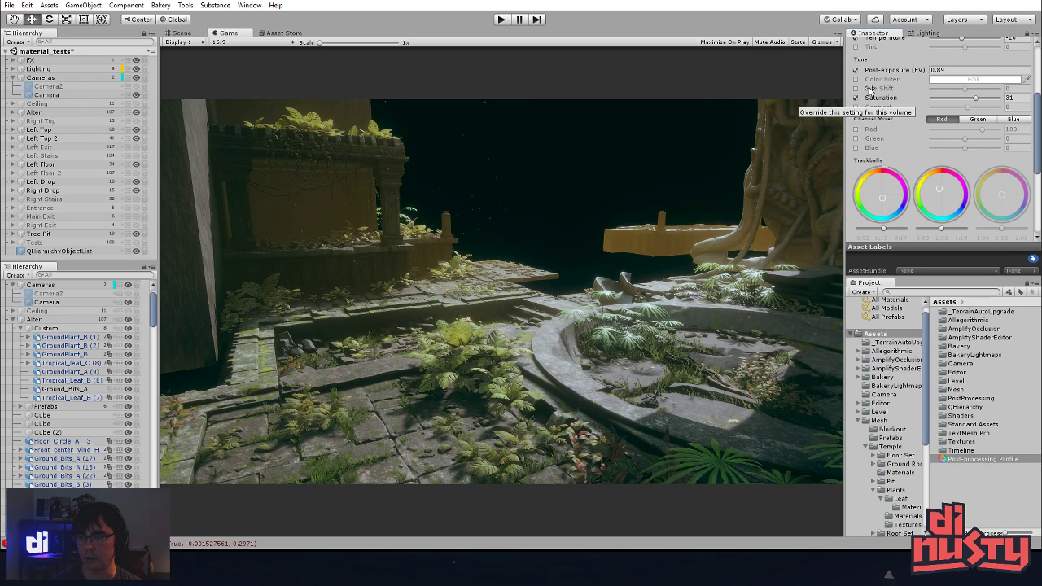
left_click(856, 70)
left_click(855, 70)
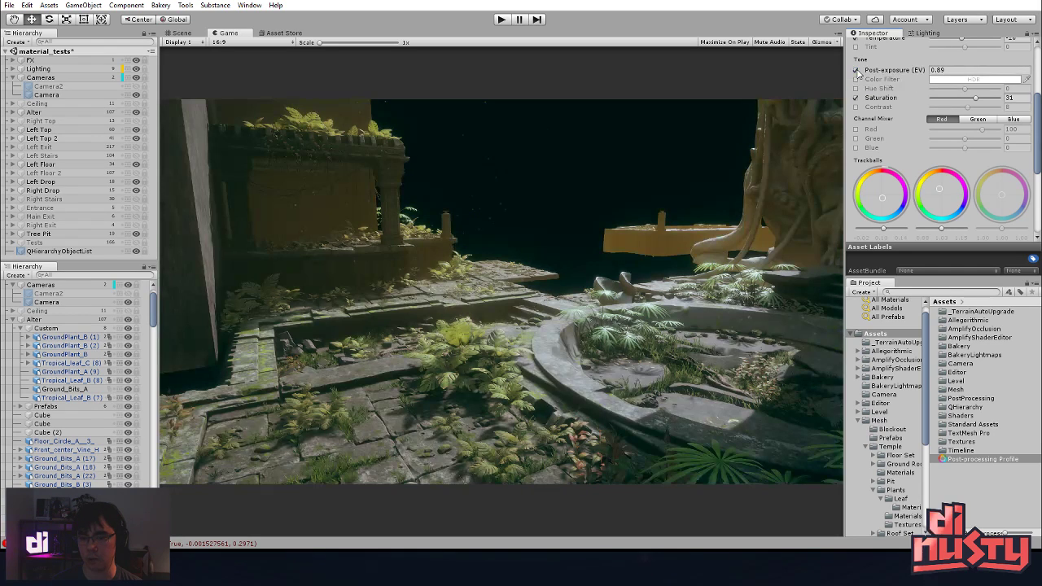
left_click(855, 70)
left_click(855, 70)
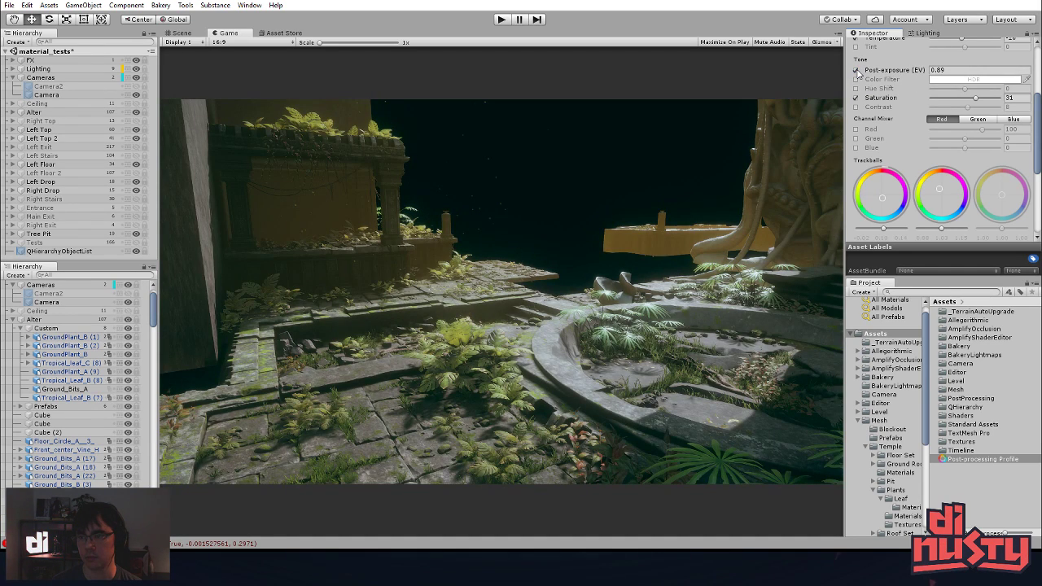
- Toggle the Lift and Gamma trackball overrides off and on to compare their effect on the color grading
scroll(891, 146, "down", 4)
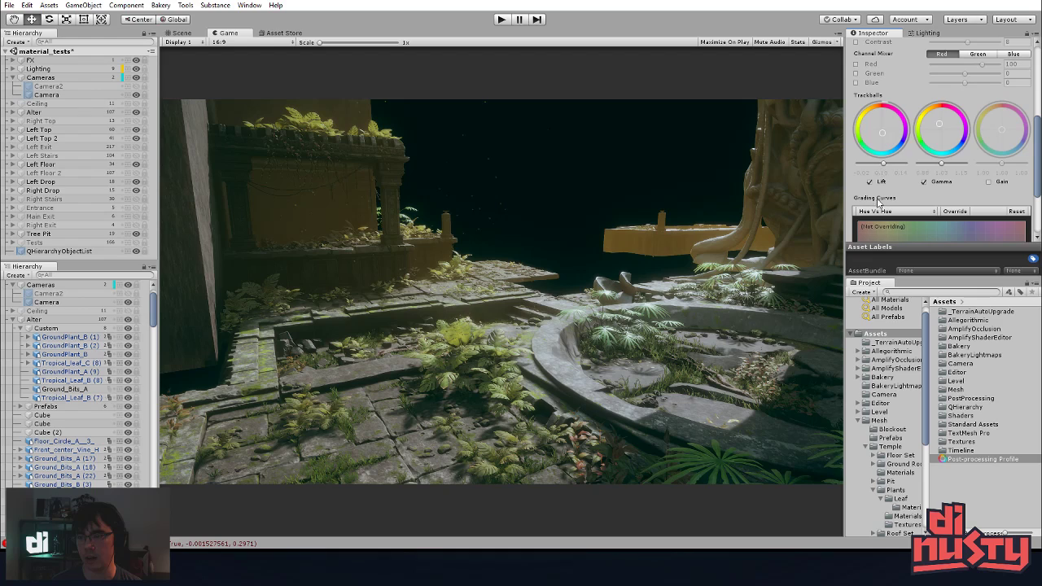
left_click(869, 183)
left_click(869, 182)
left_click(870, 183)
left_click(924, 182)
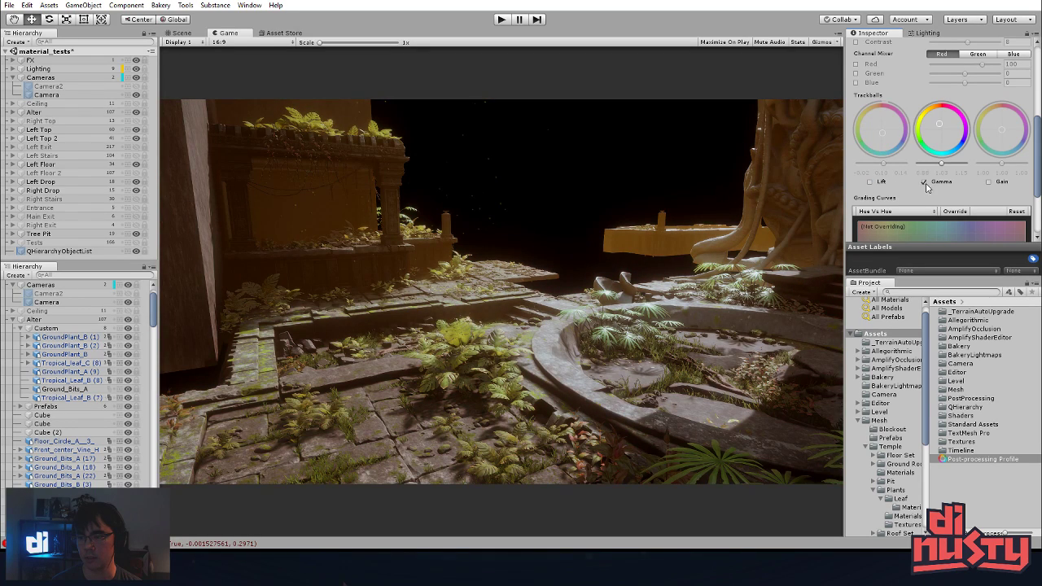
left_click(924, 183)
left_click(869, 182)
scroll(869, 187, "down", 3)
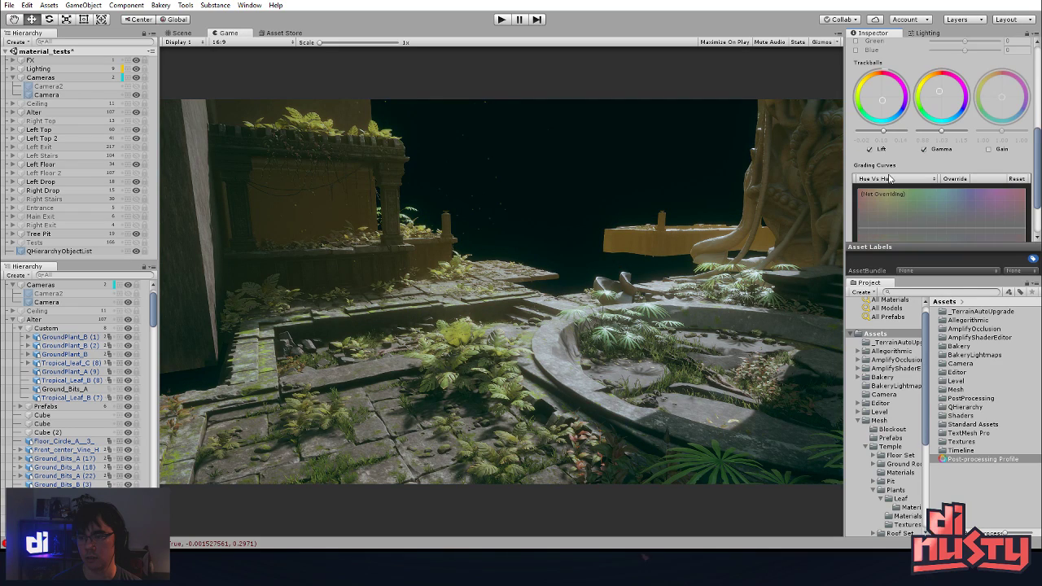
- Try a White Balance temperature of -42 in the color grading settings and undo the change
scroll(868, 188, "up", 4)
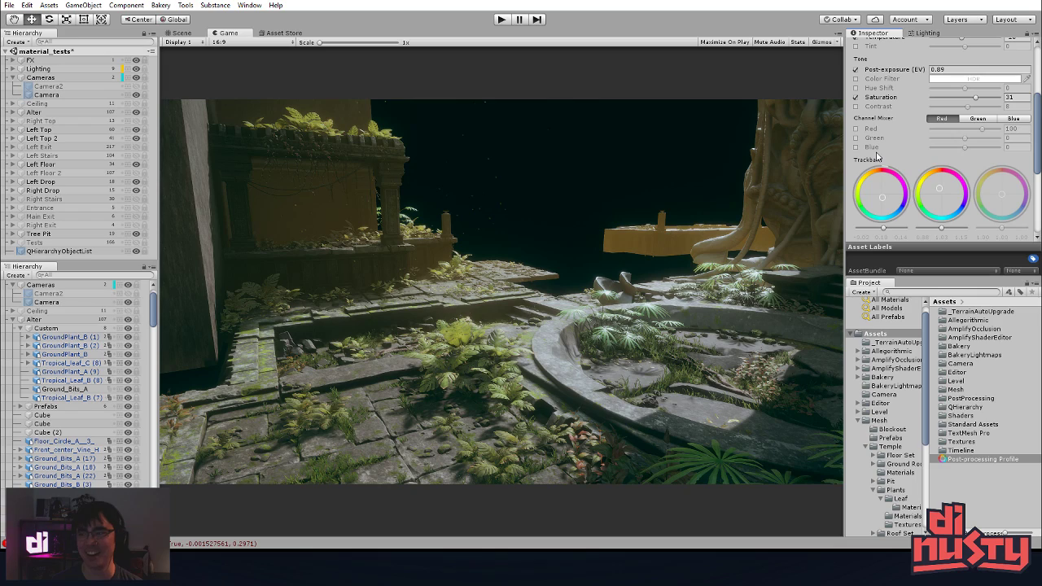
scroll(895, 146, "up", 2)
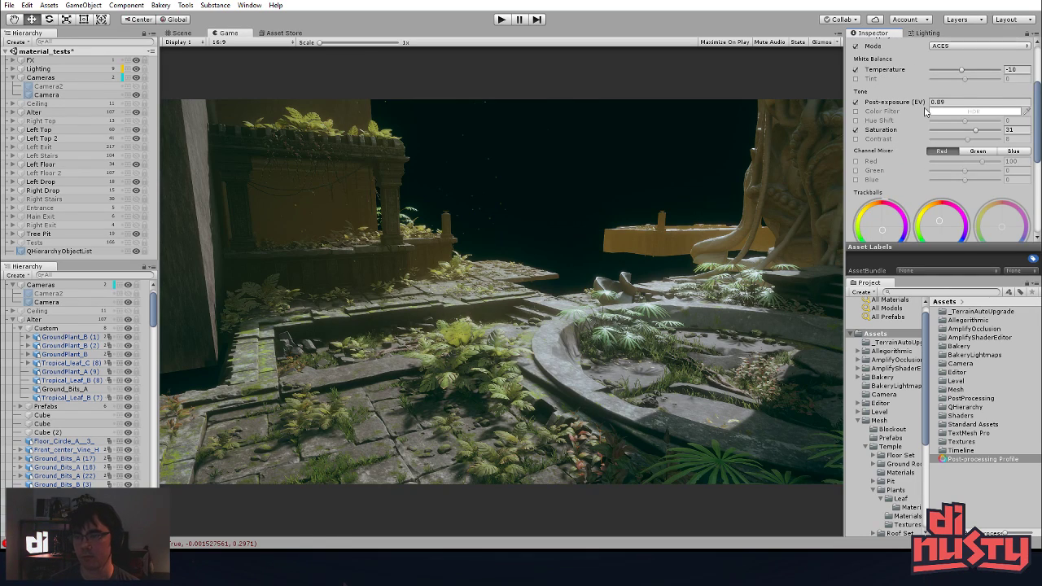
scroll(925, 113, "up", 2)
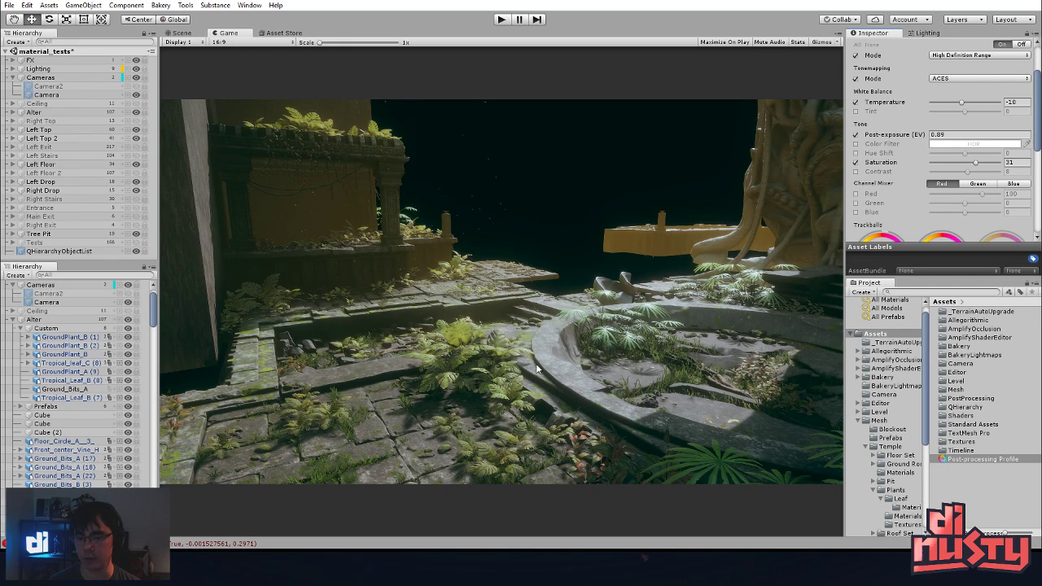
left_click_drag(962, 105, 954, 107)
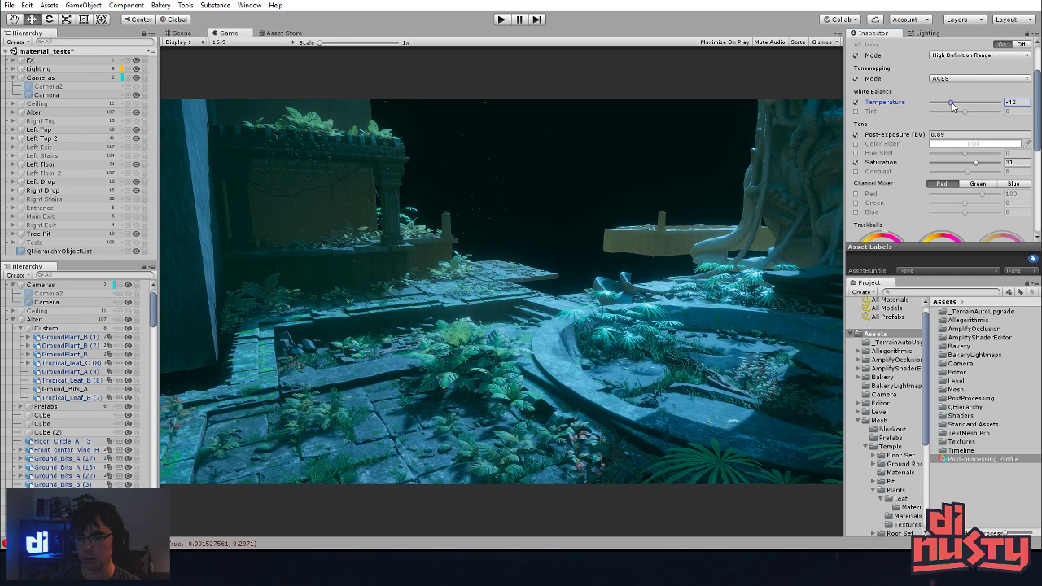
key("ctrl+z")
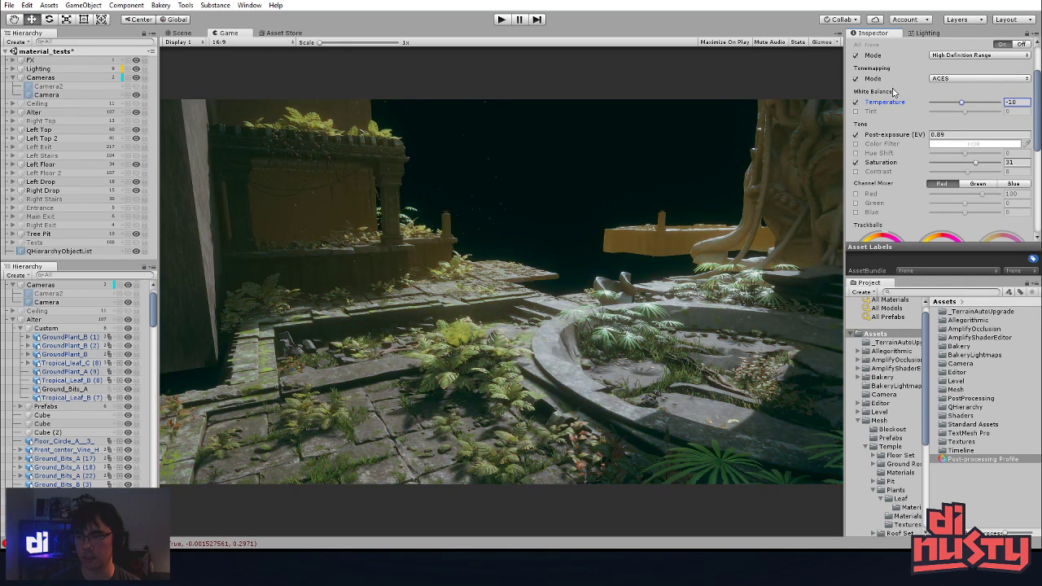
- Compare the Color Grading with Tonemapping off and in Neutral mode, and return the mode to ACES
left_click(855, 78)
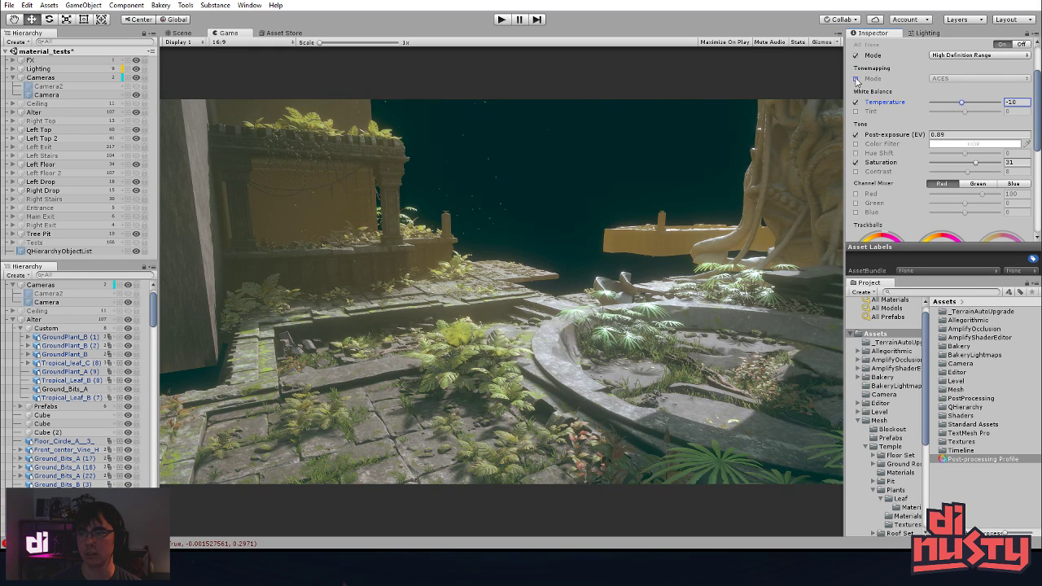
left_click(855, 78)
left_click(977, 78)
left_click(965, 99)
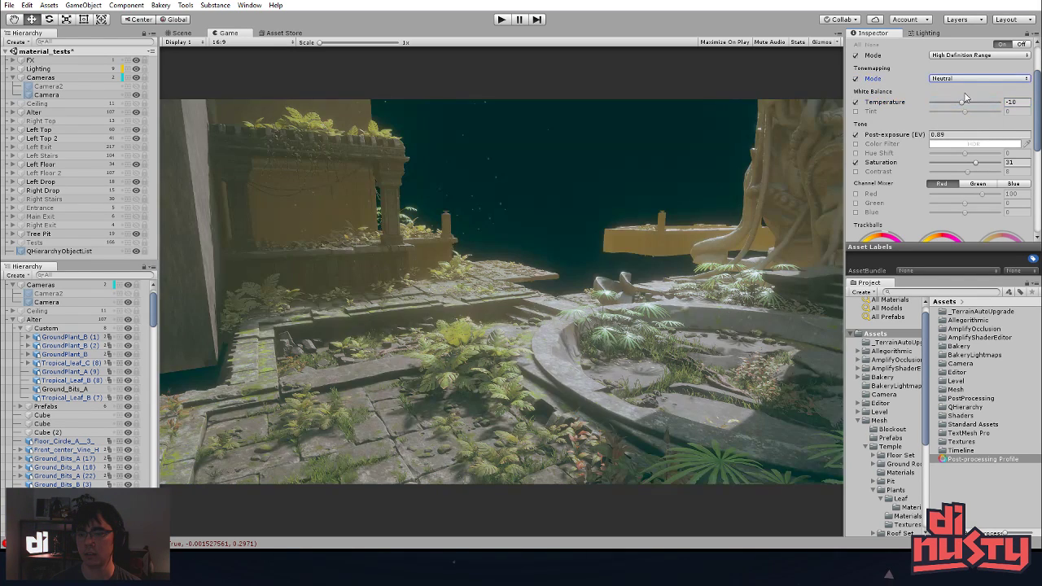
left_click(971, 77)
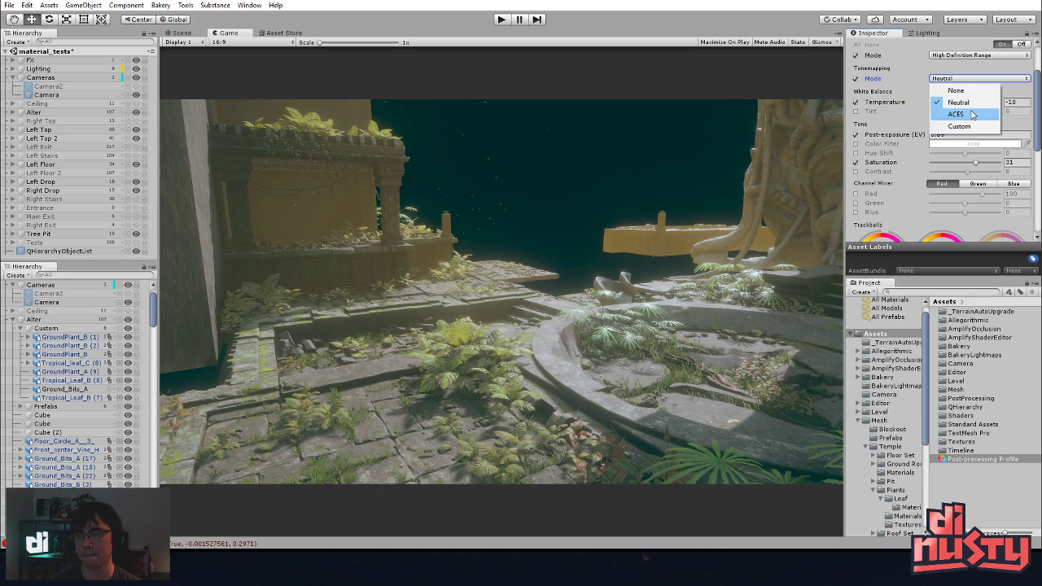
left_click(956, 115)
left_click(745, 166)
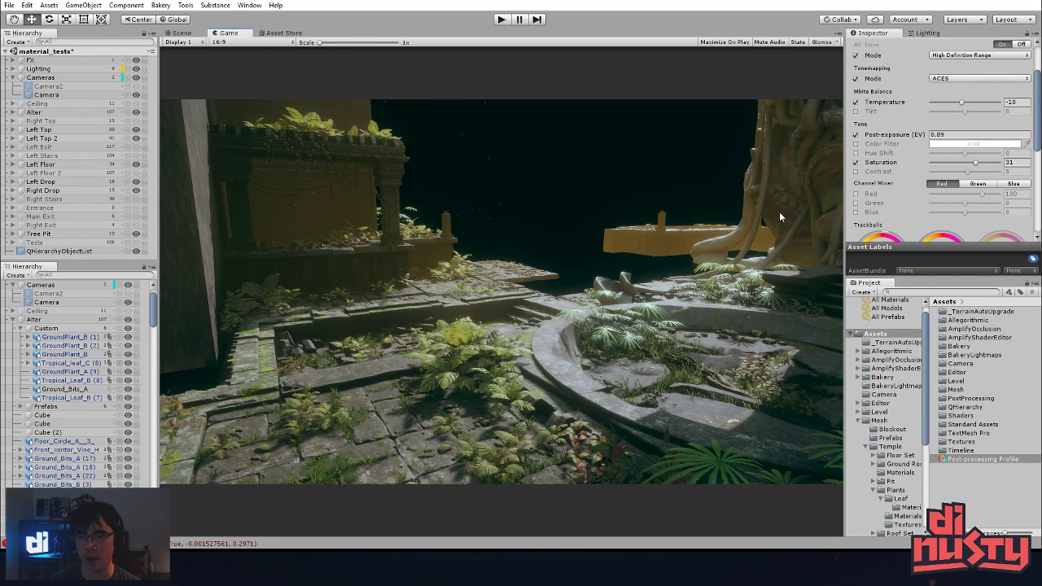
- Open the Bloom settings and toggle the effect and its Intensity override off and on to compare the image
scroll(895, 123, "up", 2)
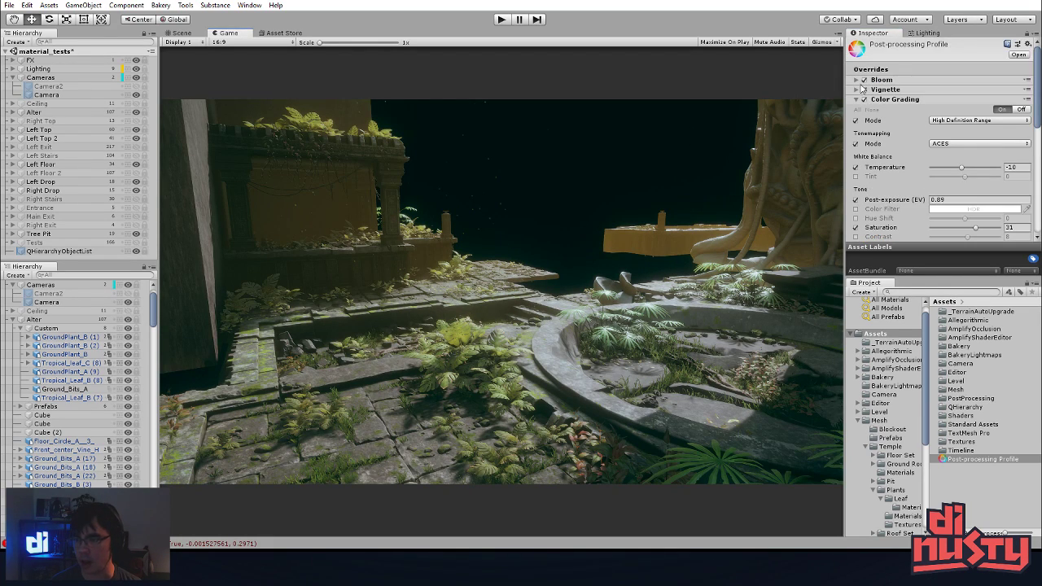
left_click(863, 80)
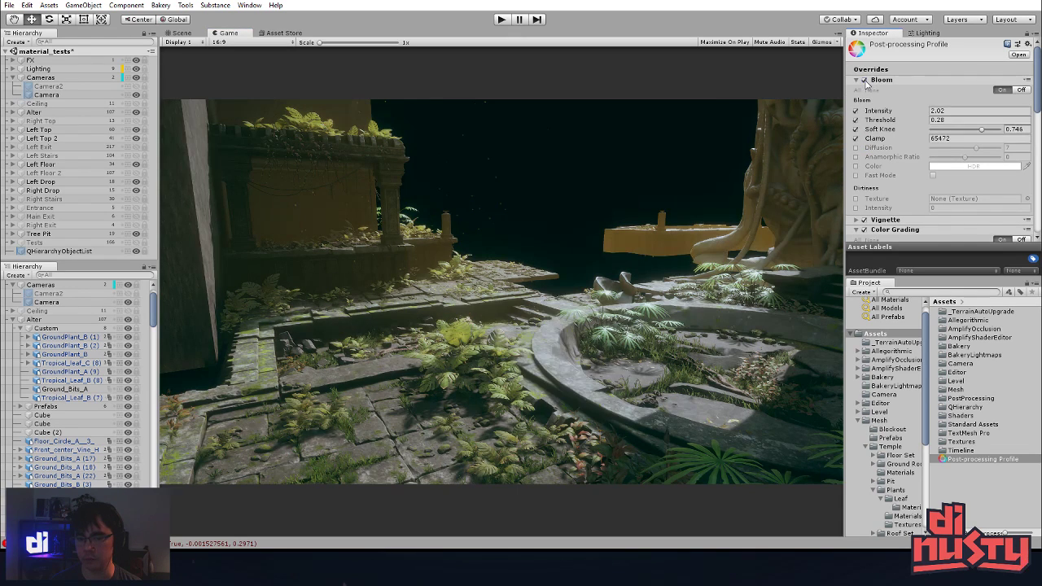
left_click(863, 80)
left_click(865, 81)
left_click(864, 80)
left_click(864, 81)
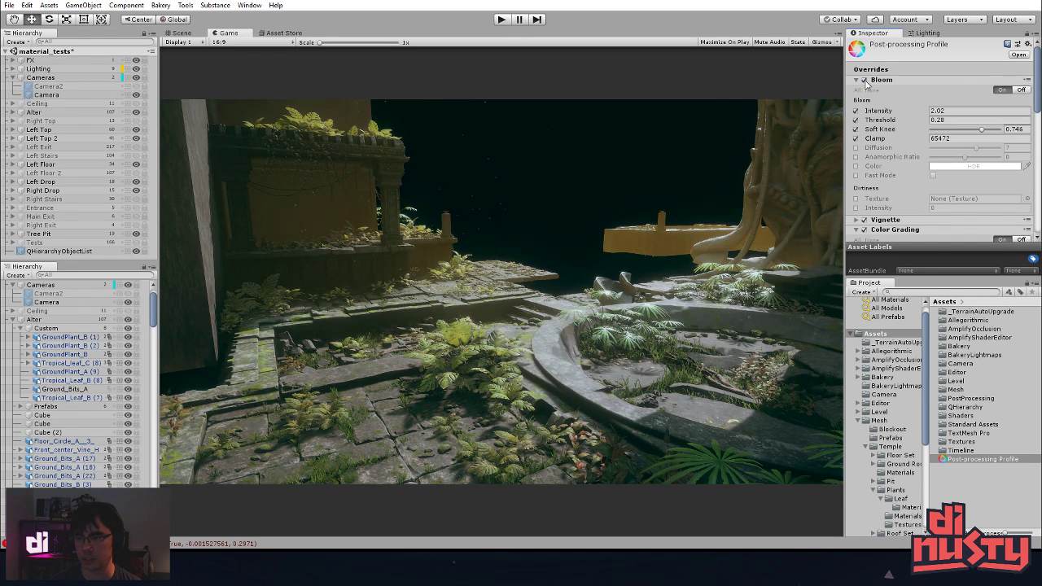
left_click(855, 111)
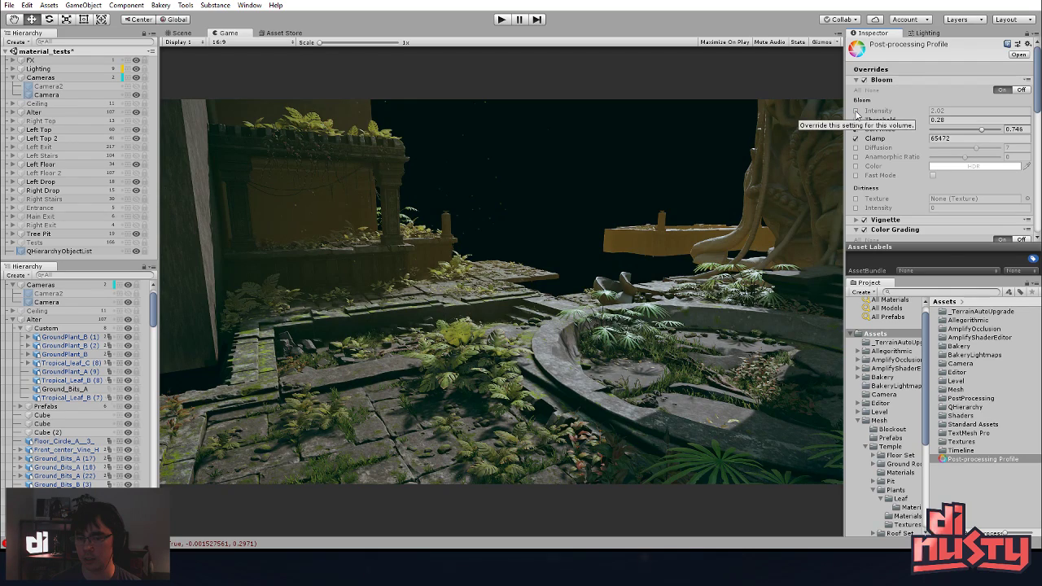
left_click(855, 110)
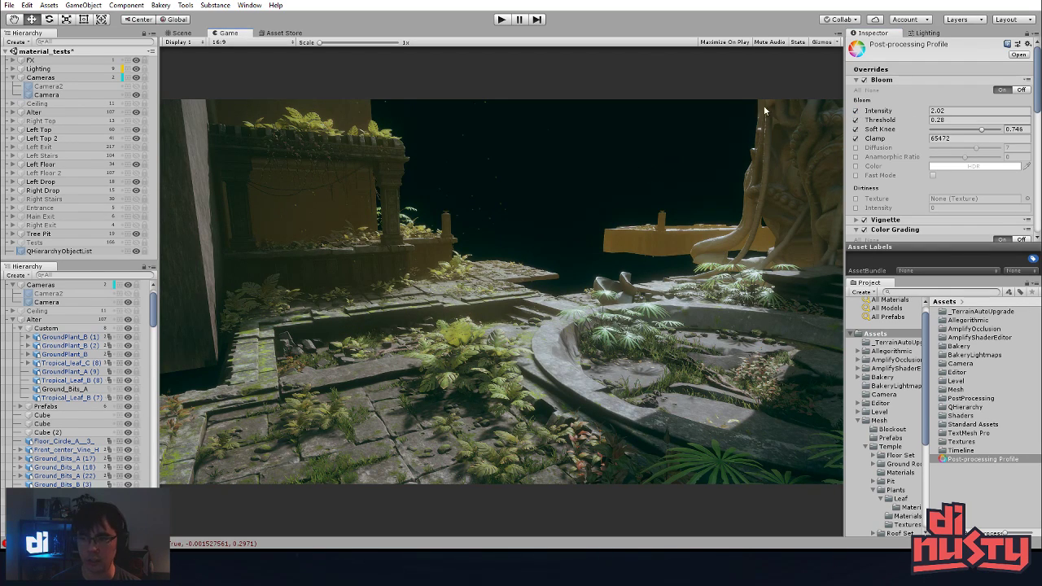
- Collapse Bloom and Color Grading, toggle the Vignette effect to compare the image, and open its settings
left_click(856, 79)
left_click(856, 99)
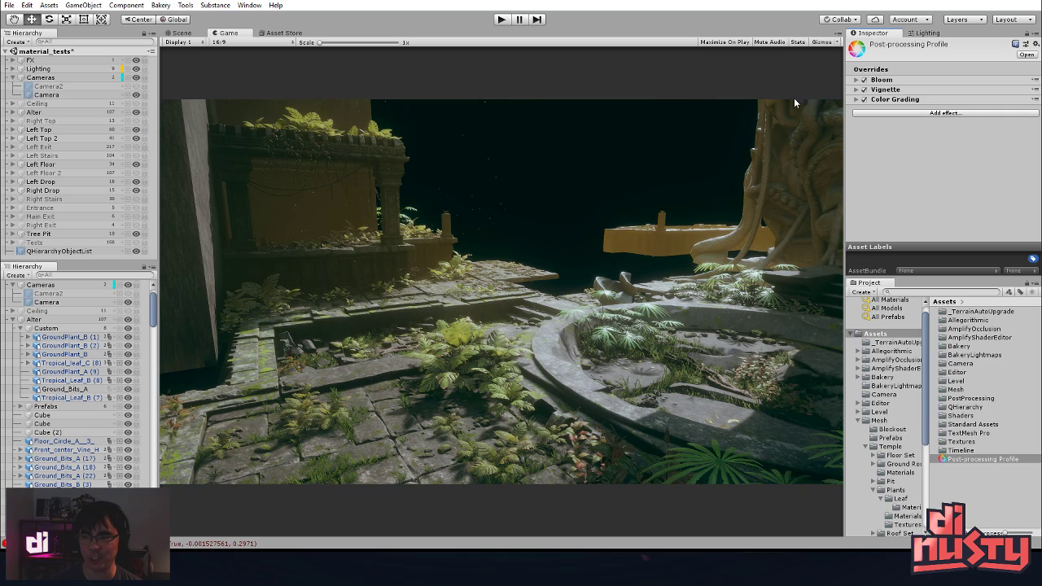
left_click(863, 91)
left_click(863, 90)
left_click(862, 91)
left_click(862, 91)
left_click(858, 89)
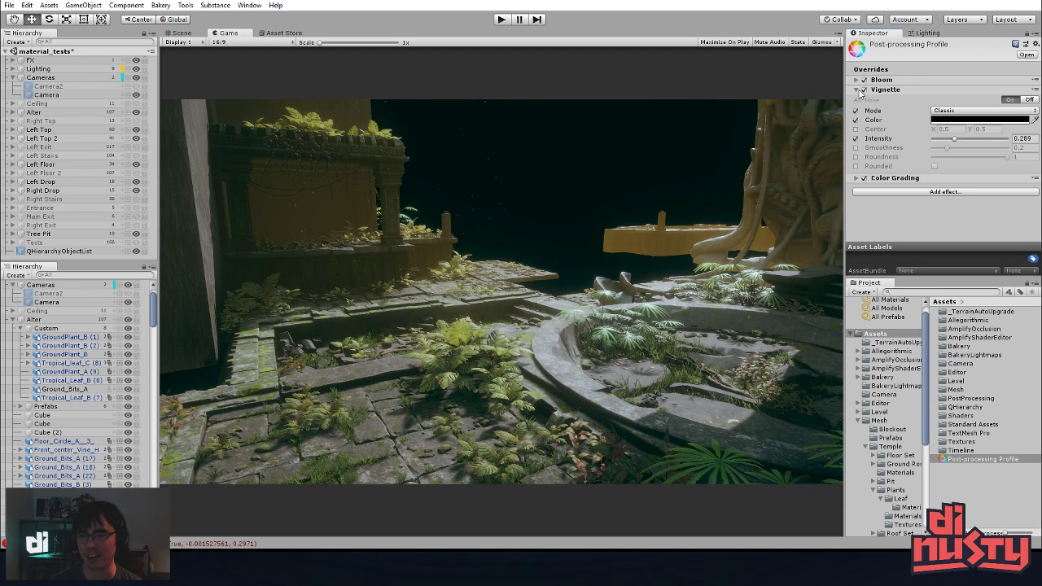
- Check the Vignette's Mode and Color settings without changing them
left_click(934, 111)
left_click(933, 111)
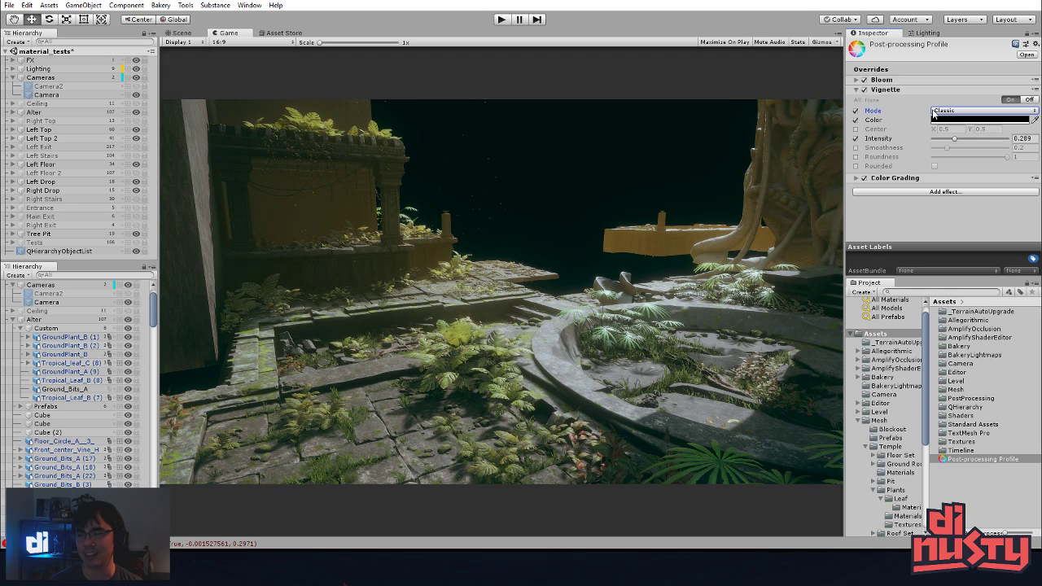
left_click(854, 120)
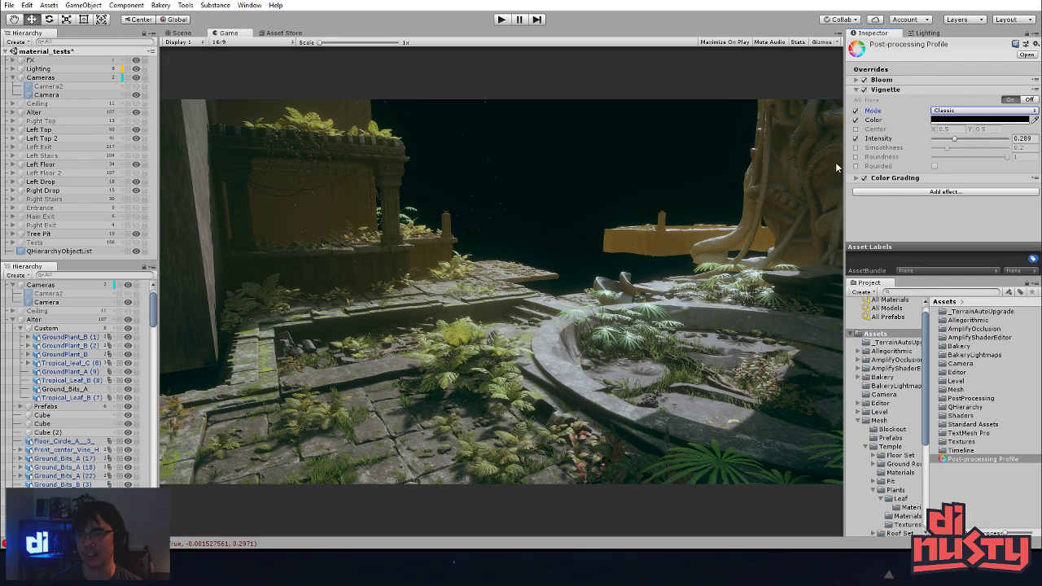
left_click(975, 120)
left_click_drag(350, 166, 282, 235)
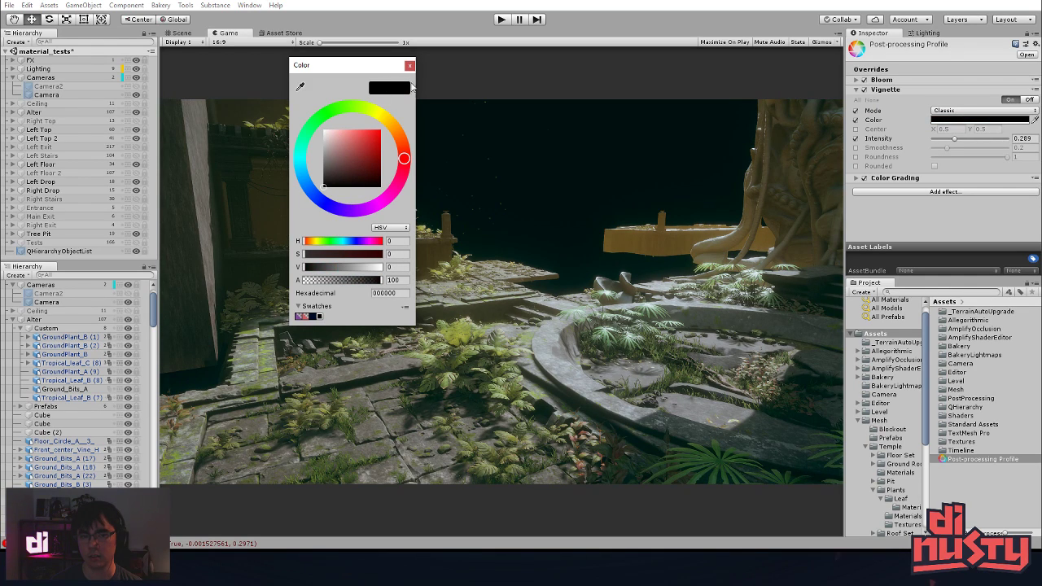
left_click(410, 65)
- Try a Vignette intensity of 0.092, undo it, and collapse the Vignette settings
mouse_move(959, 139)
left_mouse_down()
mouse_move(976, 143)
mouse_move(942, 142)
left_mouse_up()
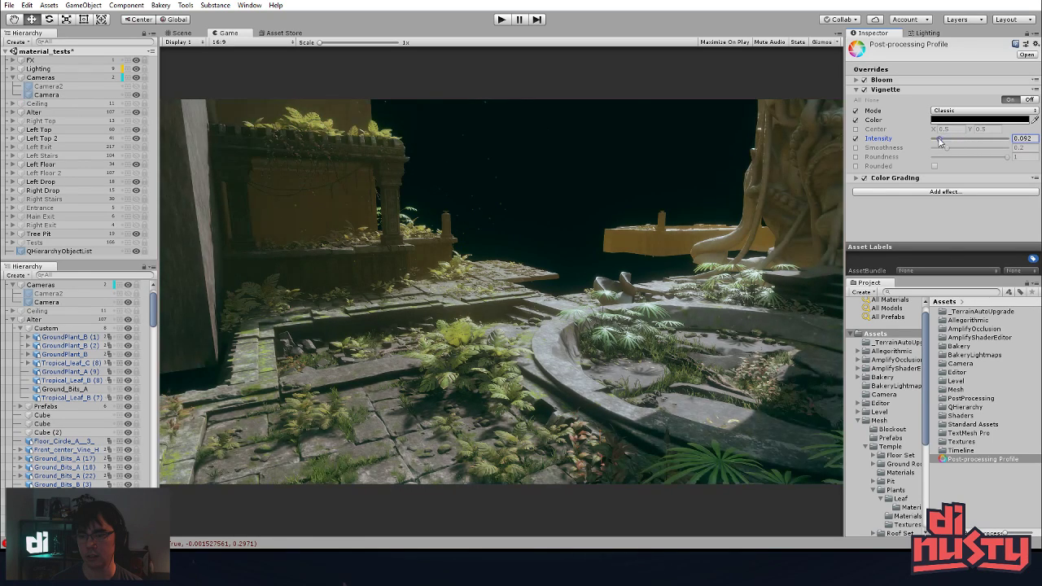
key("ctrl+z")
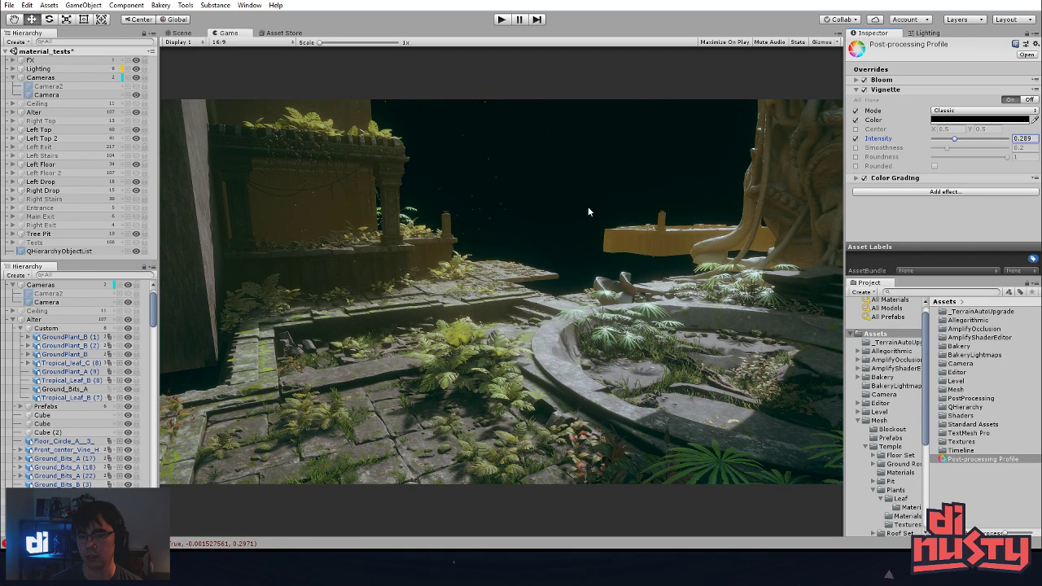
left_click(857, 90)
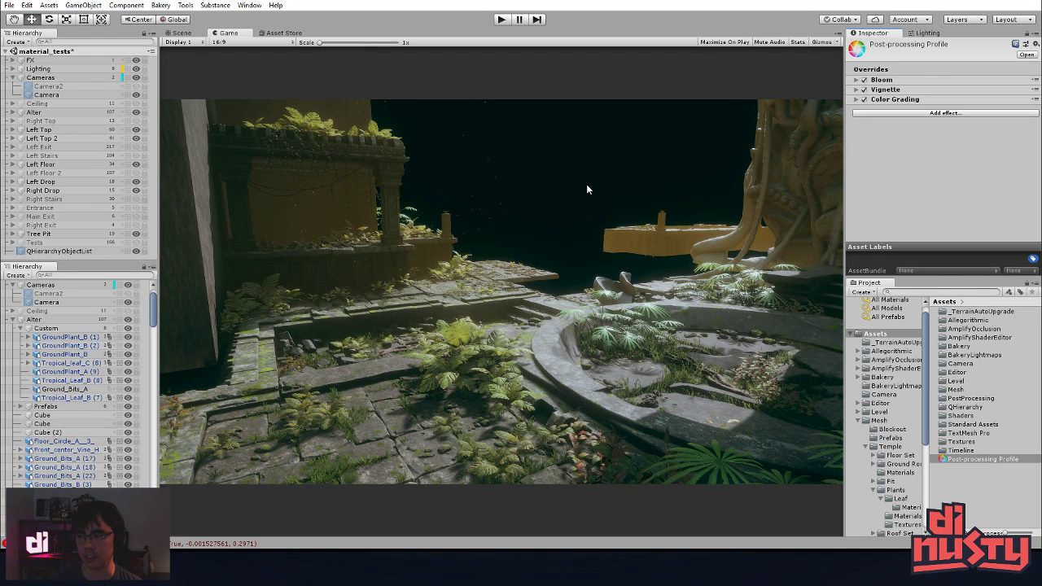
- Collapse the Cameras group and open the Particle System inside the FX group for inspection
left_click(13, 79)
left_click(29, 61)
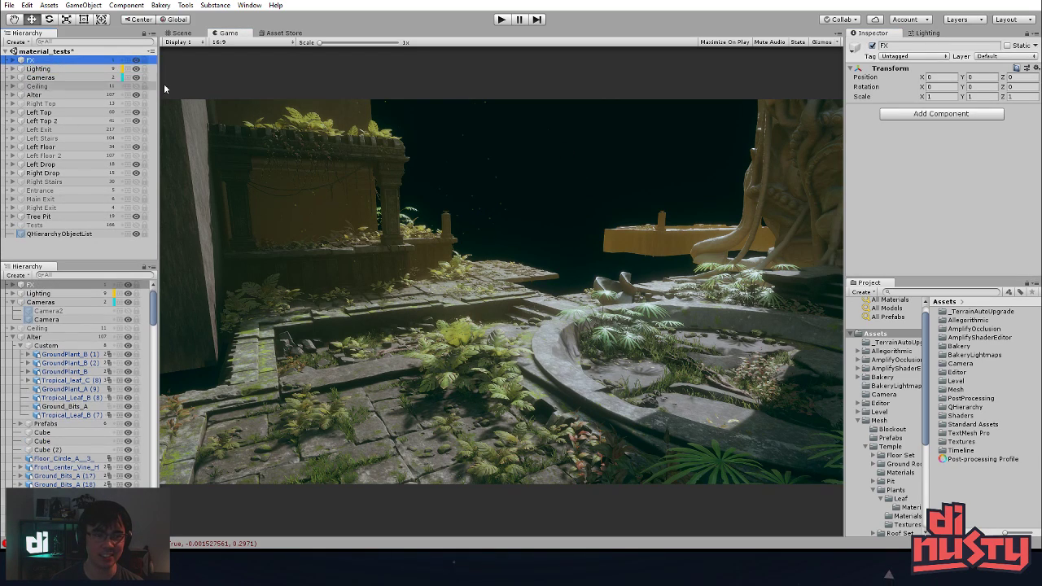
left_click(10, 60)
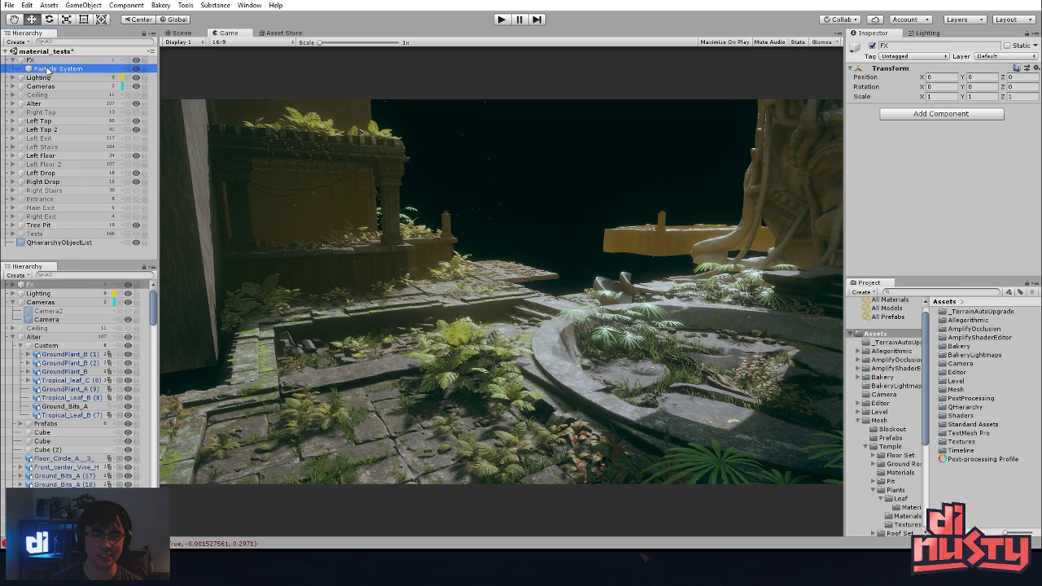
left_click(49, 68)
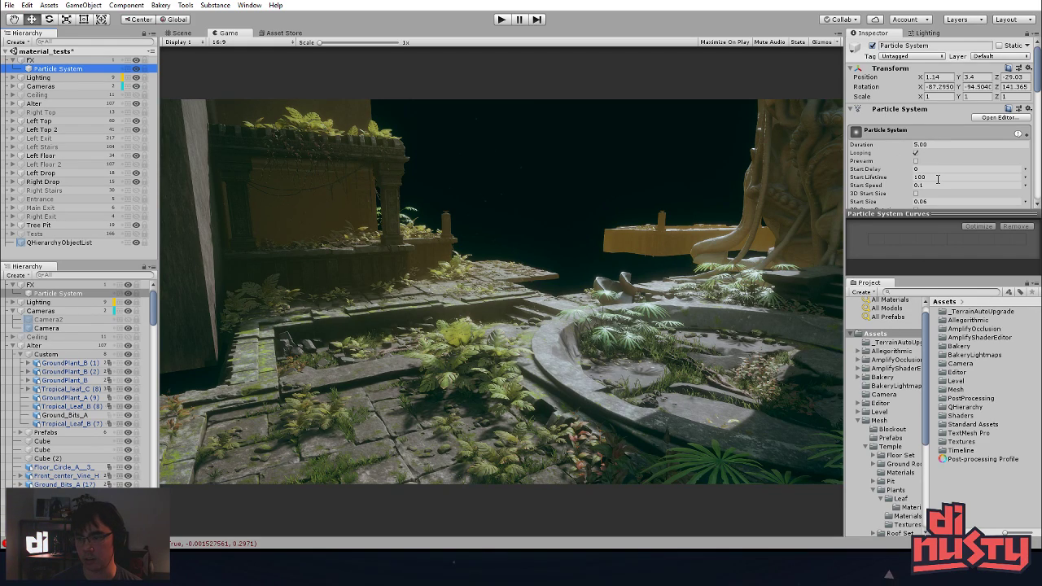
- Try a different value in the Particle System's main settings and undo the change
scroll(937, 181, "down", 1)
mouse_move(886, 171)
left_mouse_down()
mouse_move(909, 169)
mouse_move(893, 175)
left_mouse_up()
left_click(728, 170)
key("ctrl+z")
key("ctrl+z")
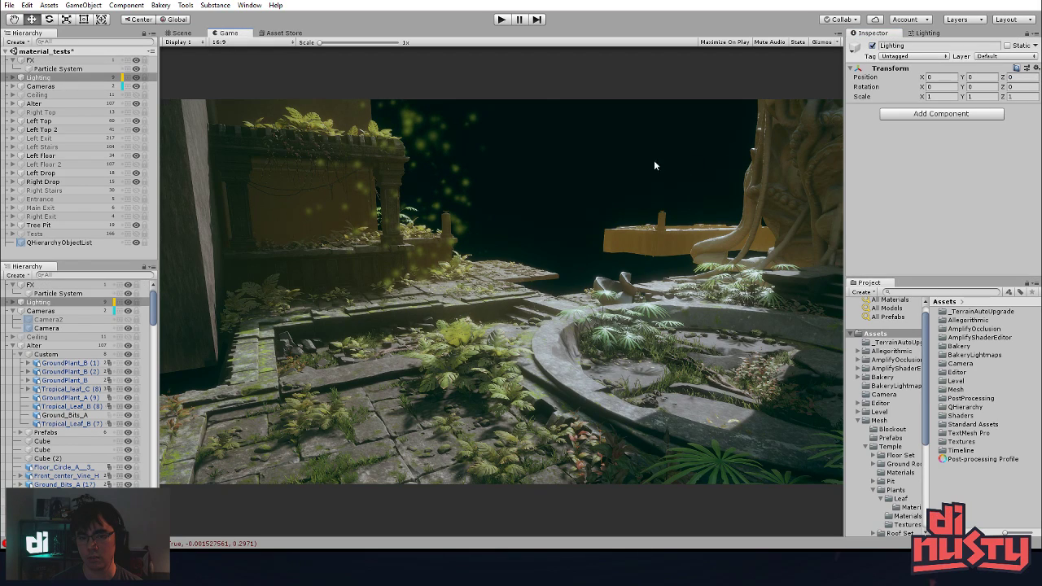
- Set the Particle System's Start Size to 0.3
left_click(91, 70)
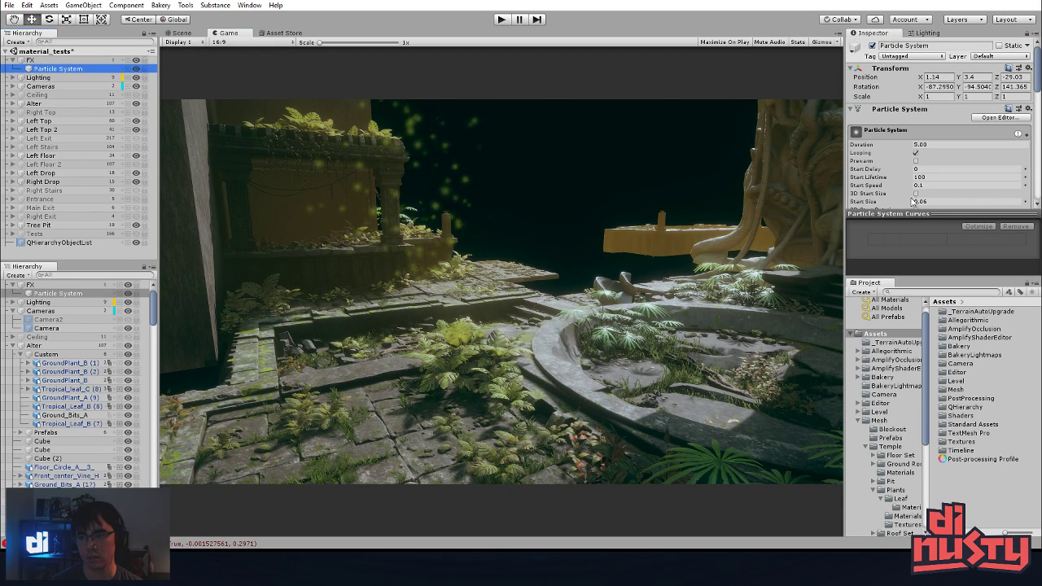
left_click_drag(884, 202, 871, 206)
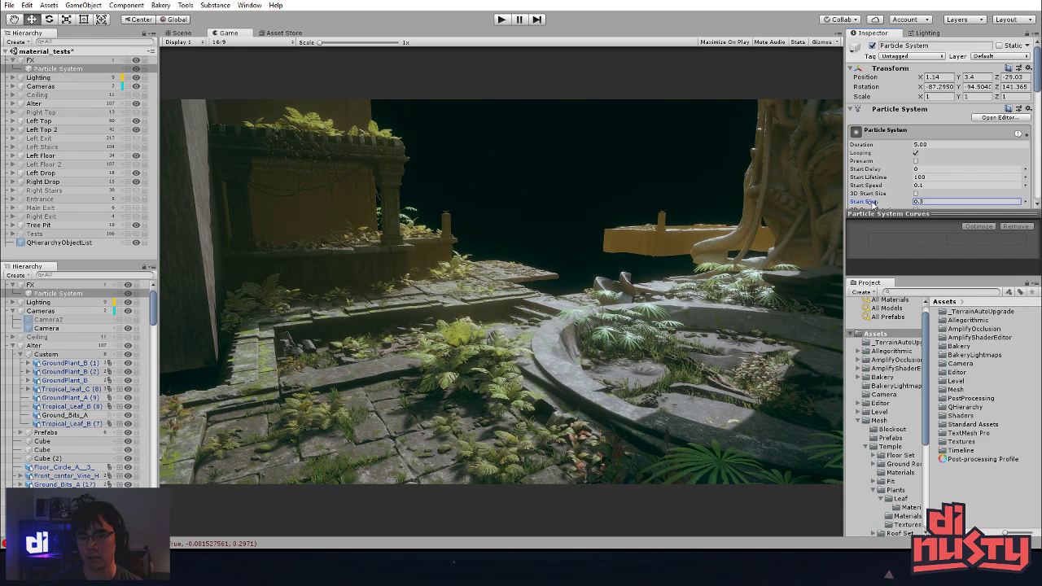
left_click(723, 186)
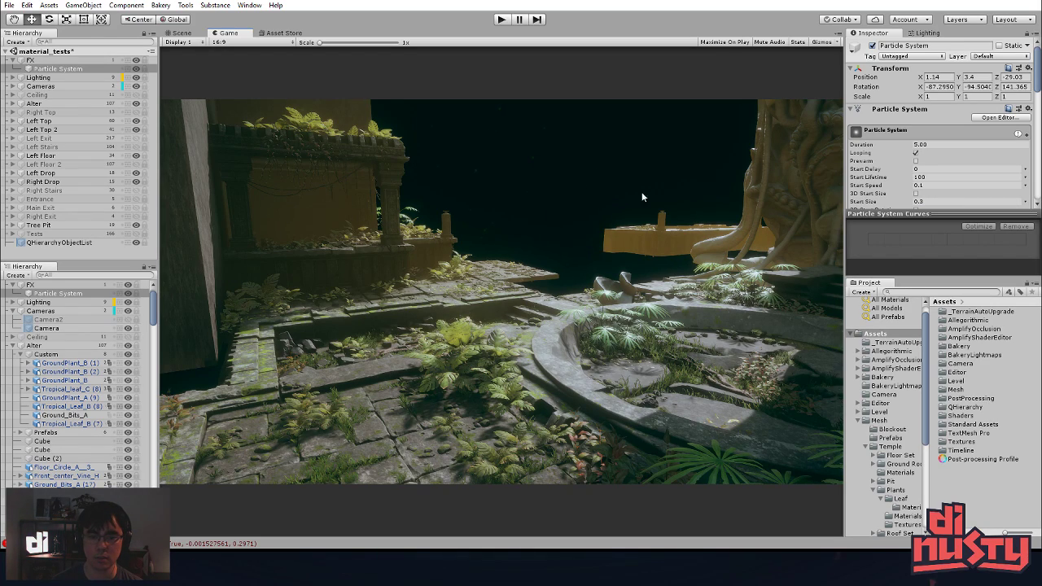
left_click(933, 201)
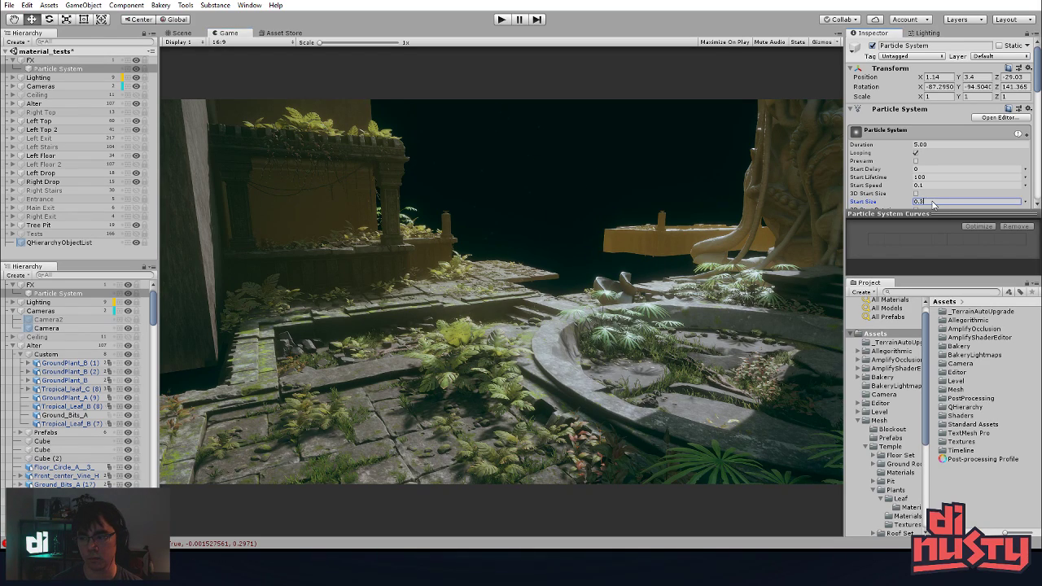
left_click(555, 209)
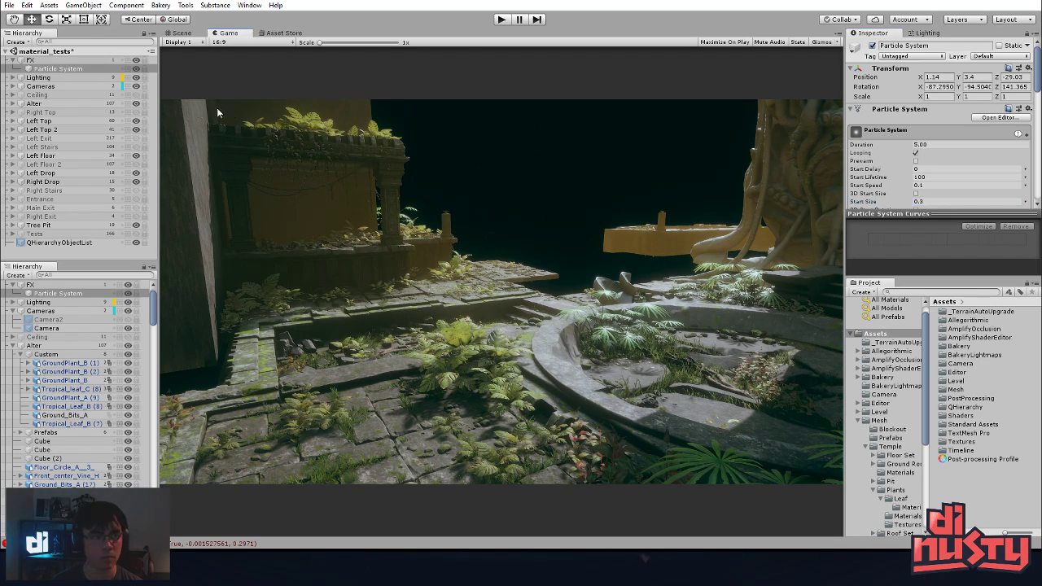
- Switch to the Scene view and toggle the particle effect's Show Bounds option on and off
left_click(181, 33)
right_click_drag(633, 169, 677, 186)
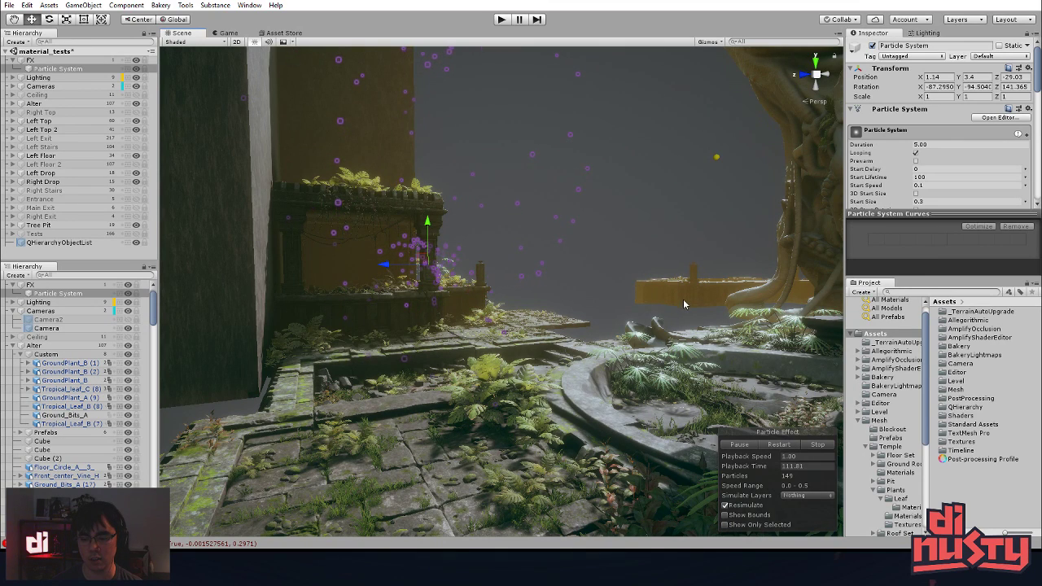
left_click(744, 516)
left_click(743, 516)
left_click(612, 195)
- Examine the circular stone platform, its foliage and the rubble beside it from above and from several angles
right_click_drag(615, 210, 460, 212)
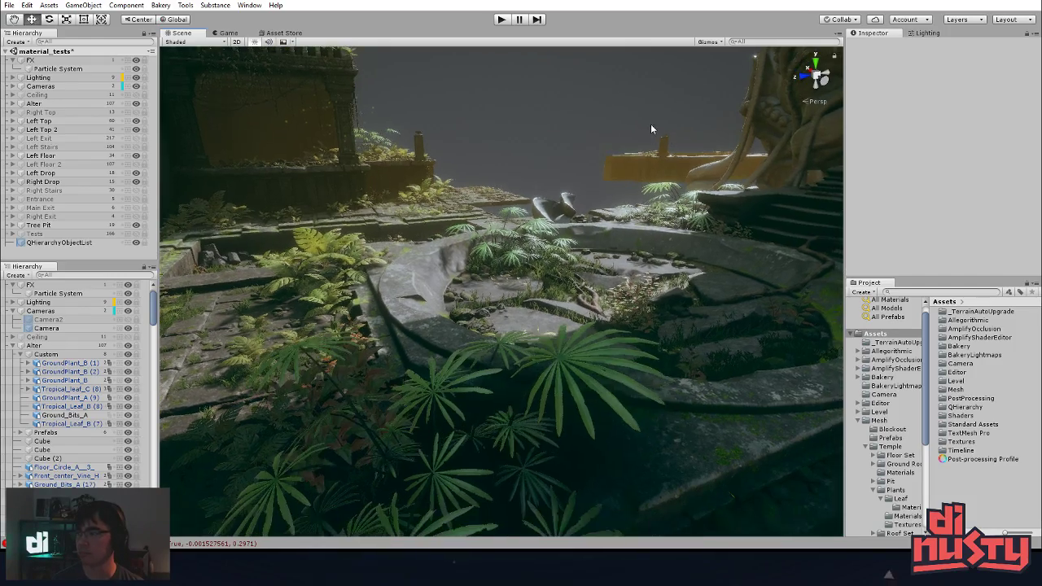
left_click_drag(648, 126, 661, 199, "alt")
middle_click_drag(660, 199, 673, 274)
left_click_drag(673, 273, 672, 385, "alt")
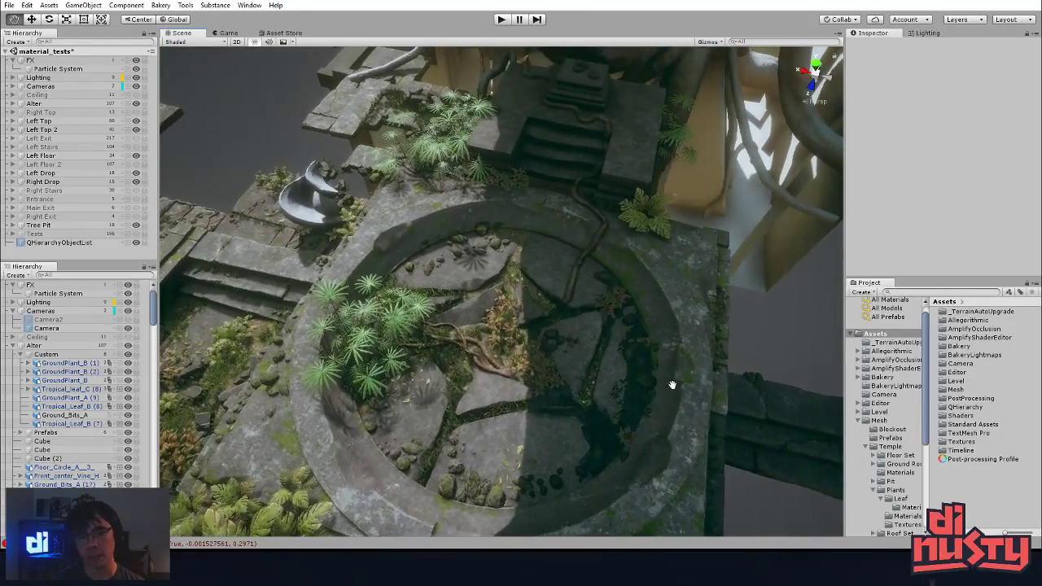
left_click_drag(508, 244, 576, 211, "alt")
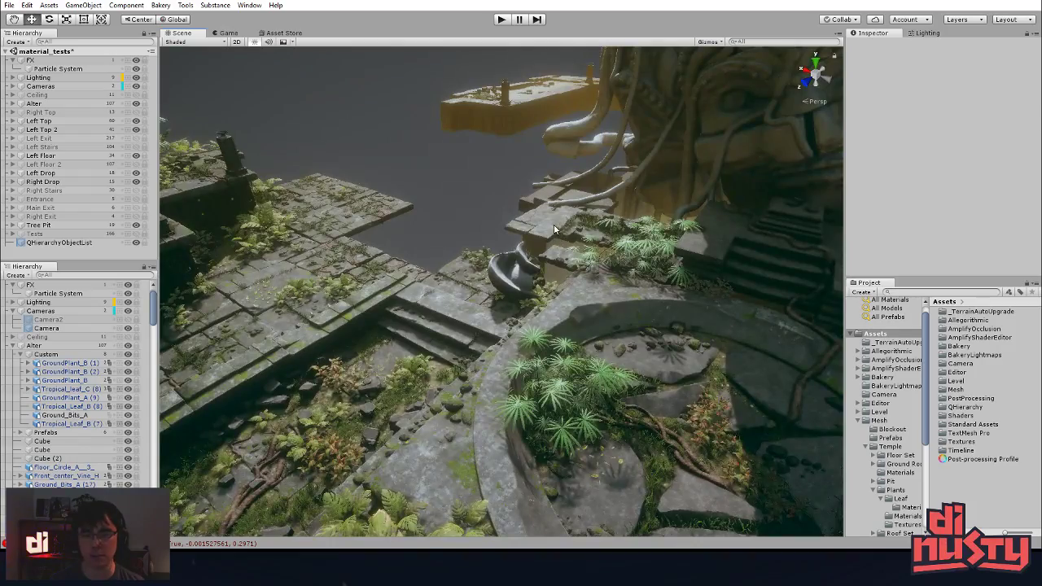
left_click(554, 229)
key("f")
left_click(431, 245)
left_click(441, 250)
left_click_drag(431, 244, 601, 244, "alt")
left_click(287, 303)
left_click(530, 371)
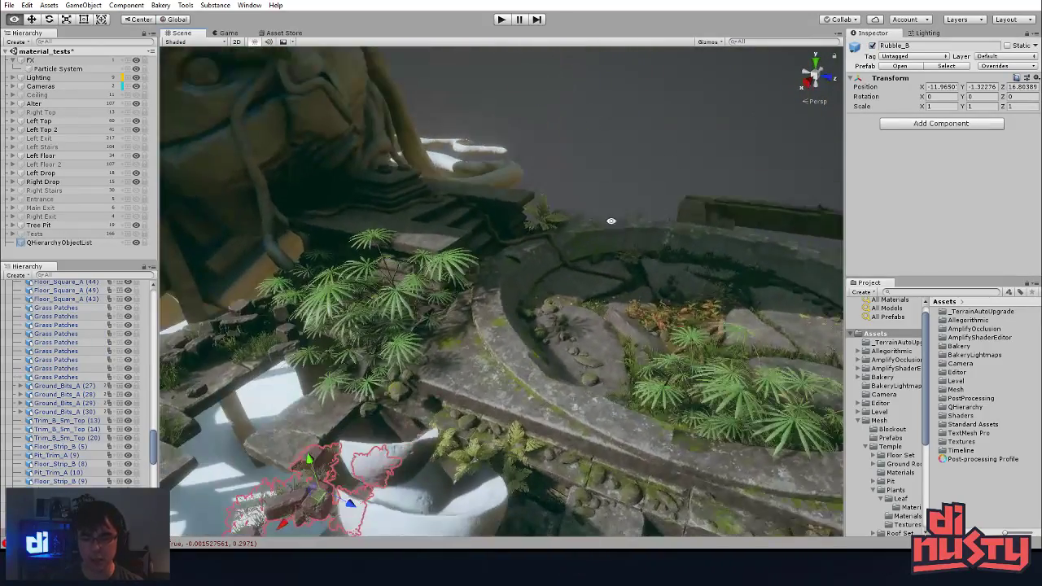
- Examine the circular platform's outer edge and the stone ledge below it up close and from farther back
left_click(628, 182)
left_click(636, 213)
key("f")
left_click(632, 228)
left_click_drag(630, 239, 529, 236, "alt")
right_click_drag(529, 236, 411, 334, "alt")
left_click_drag(411, 333, 651, 366, "alt")
middle_click_drag(547, 346, 535, 393)
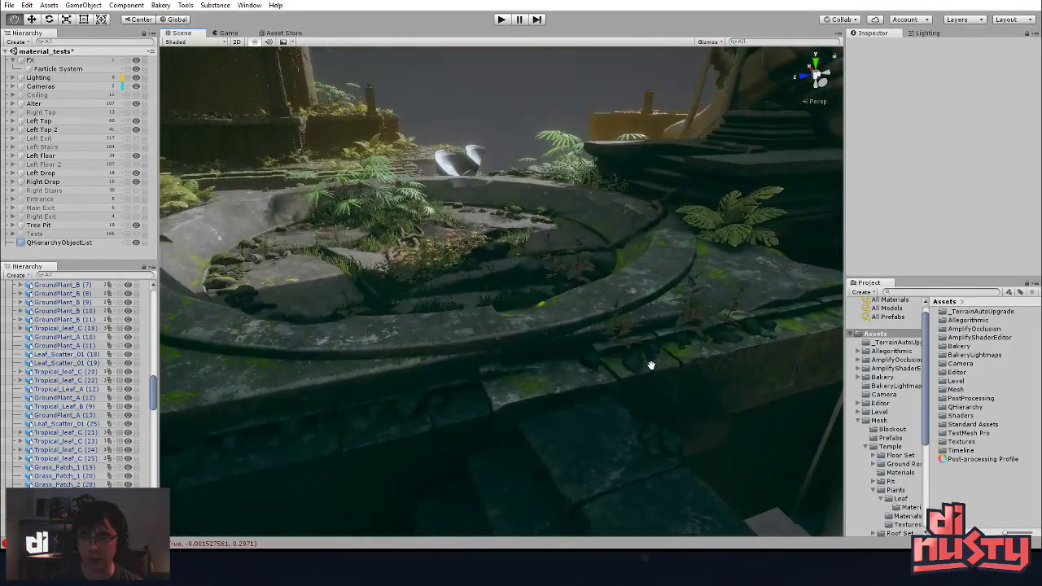
left_click_drag(533, 393, 474, 395, "alt")
middle_click_drag(475, 396, 578, 418)
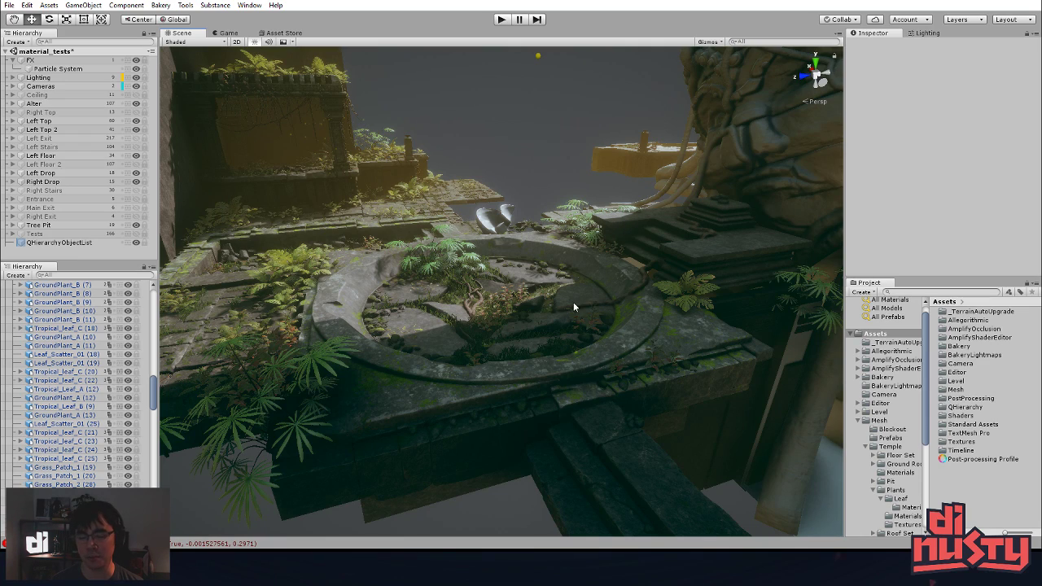
- Inspect the floor pieces and plants around the circular platform, ending with an overhead view of the paved area
left_click(459, 193)
left_click(514, 167)
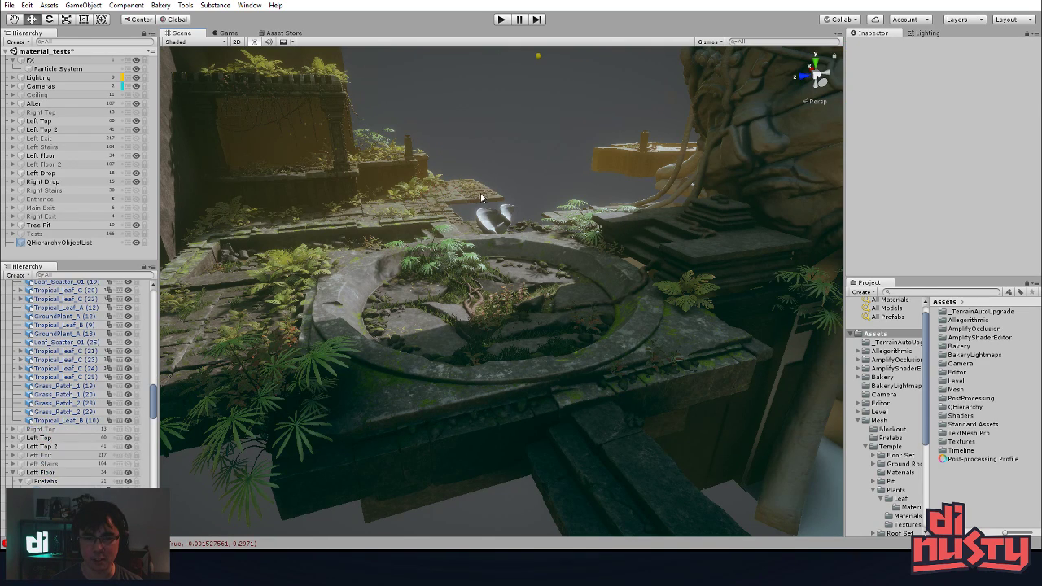
left_click(481, 198)
left_click(382, 215)
left_click(511, 162)
left_click_drag(332, 336, 570, 272, "alt")
left_click(619, 207)
left_click(549, 144)
middle_click_drag(433, 330, 337, 371)
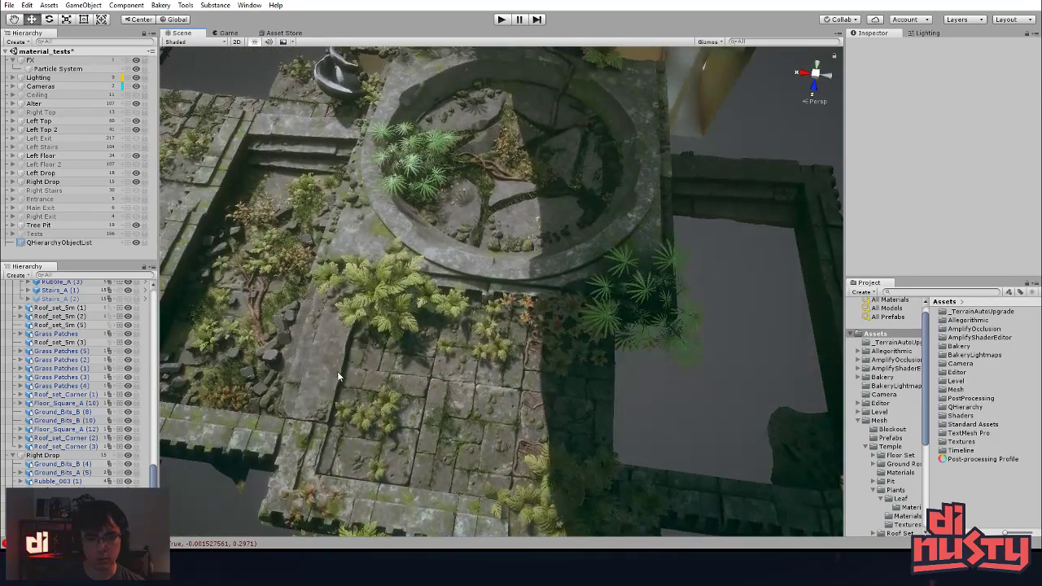
- Duplicate the stairs piece beside the paved area and place the copy inside the empty right pit
left_click(305, 366)
key("ctrl+d")
left_click_drag(311, 363, 742, 290)
middle_click_drag(741, 291, 567, 337)
left_click(550, 253)
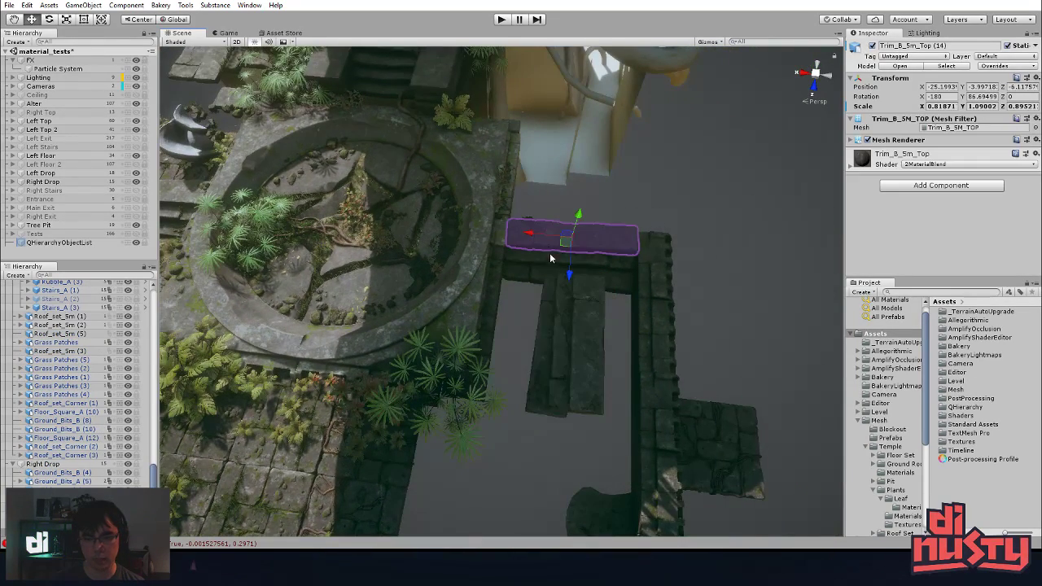
- Move Stairs_A (2) and Stairs_A (3) out of Left Drop into the Right Drop group
left_click(553, 324)
scroll(60, 331, "up", 2)
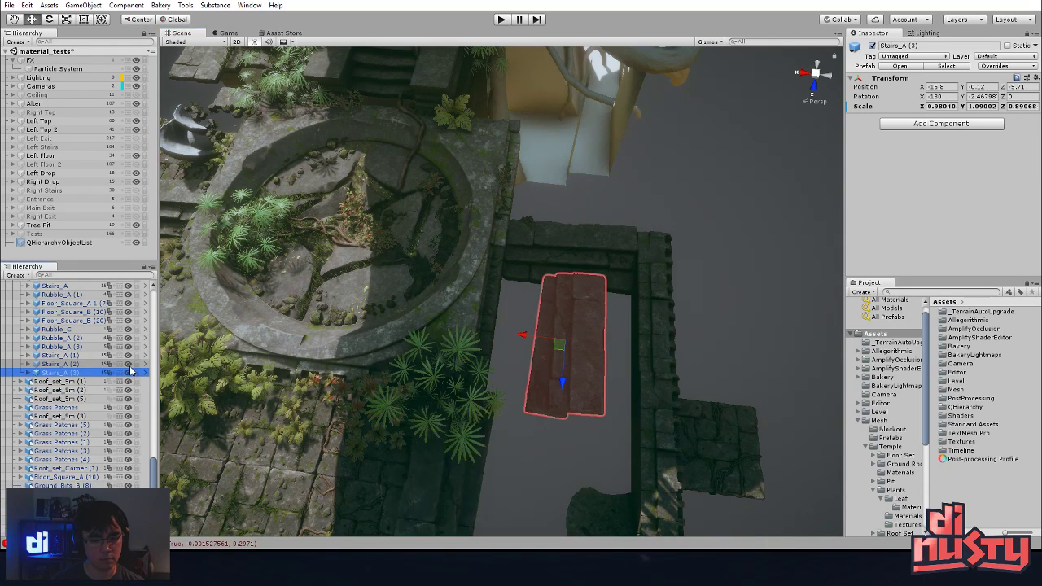
left_click(63, 364)
left_click(65, 372, "ctrl")
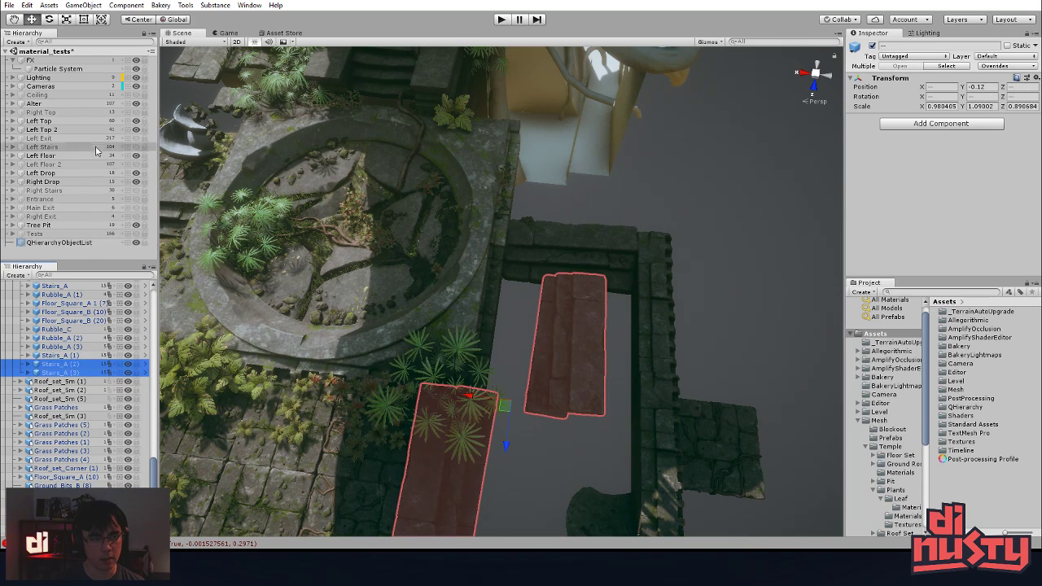
left_click_drag(78, 372, 39, 184)
scroll(65, 342, "up", 6)
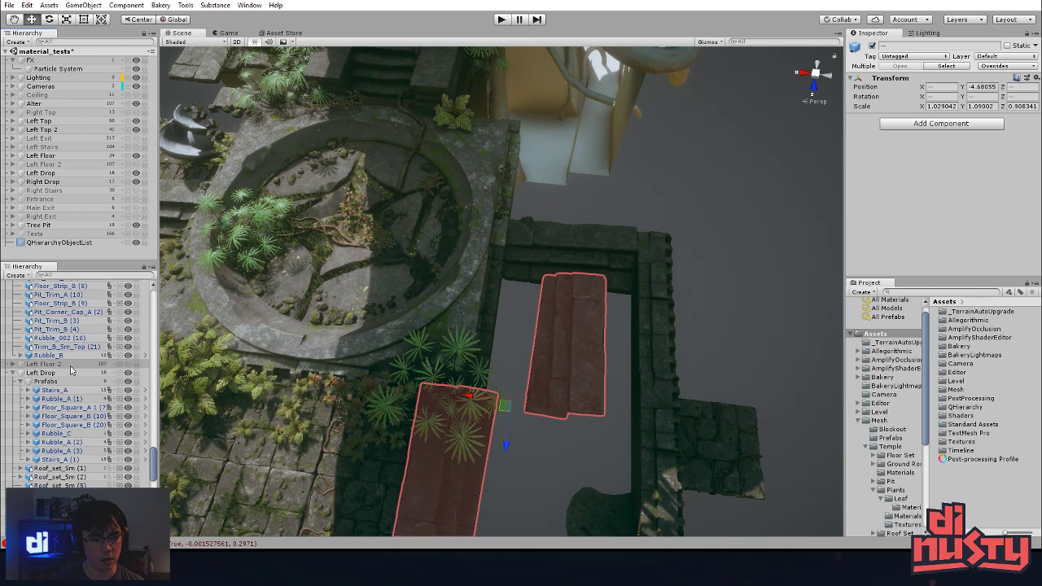
scroll(48, 382, "down", 2)
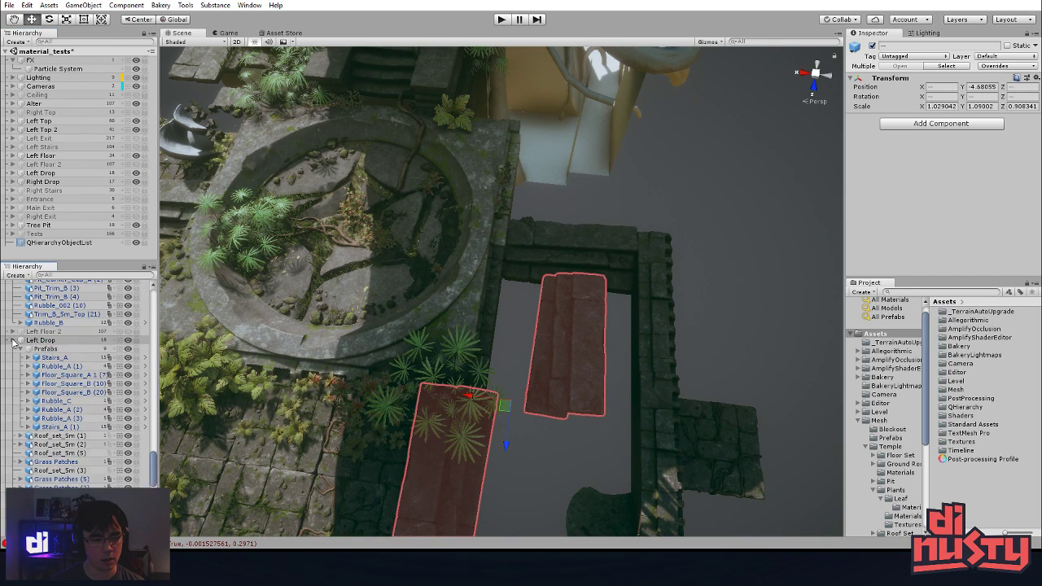
left_click(14, 340)
left_click(19, 349)
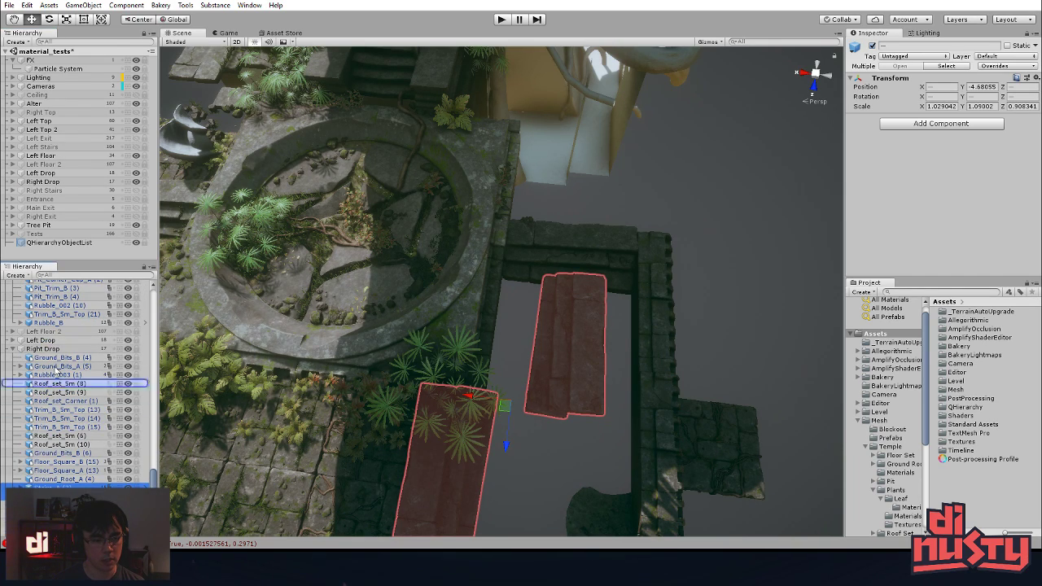
- Create an empty object and place it directly under Right Drop, above the two stairs pieces
left_click(51, 350)
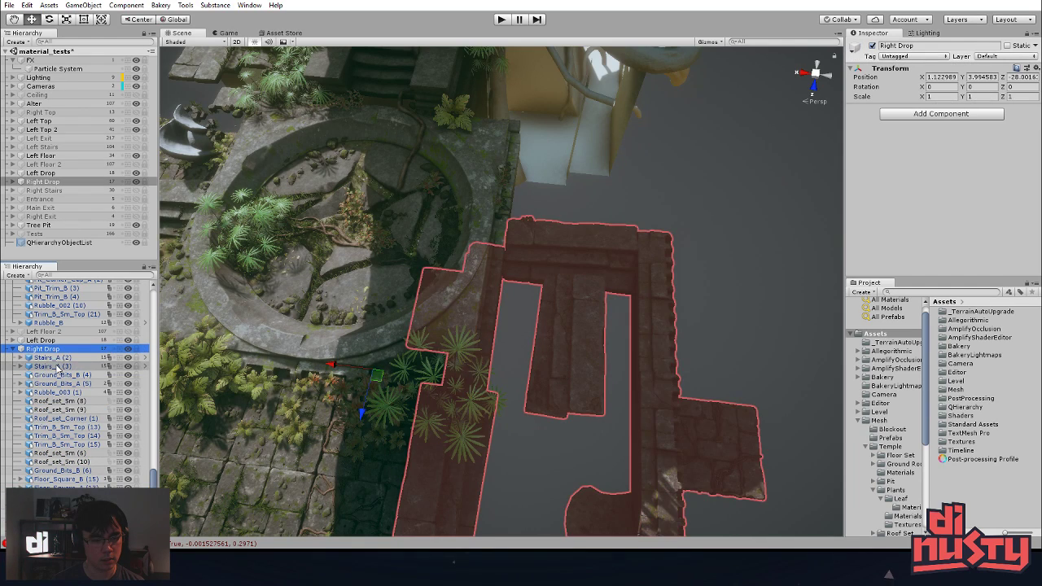
right_click(59, 368)
left_click(77, 246)
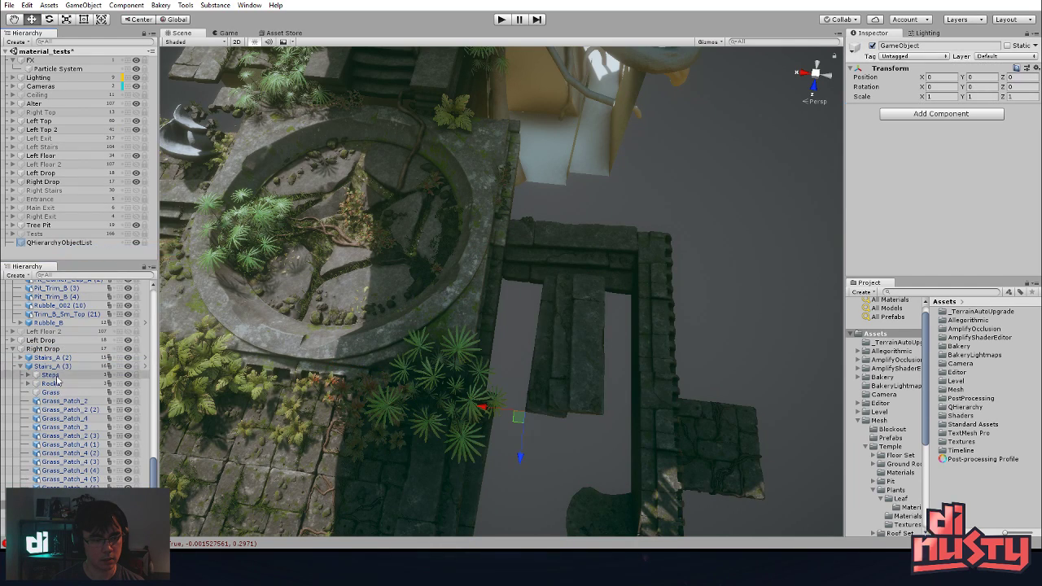
left_click_drag(70, 469, 68, 354)
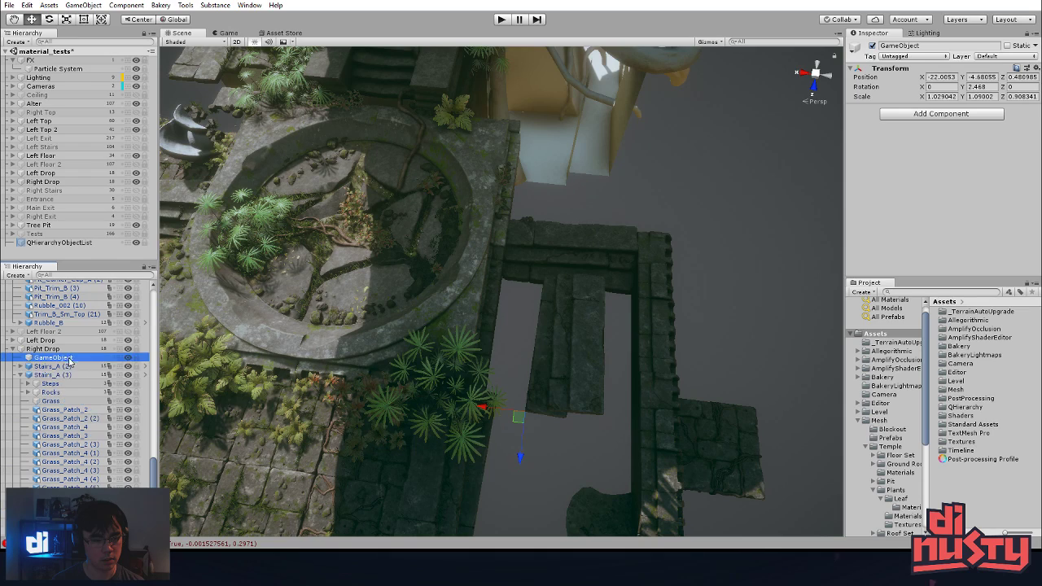
- Nest Stairs_A (2) and Stairs_A (3) in the empty object, name it Prefabs, and keep Left Drop collapsed
left_click(54, 367)
left_click(19, 375)
left_click(50, 375)
left_click(64, 367, "ctrl")
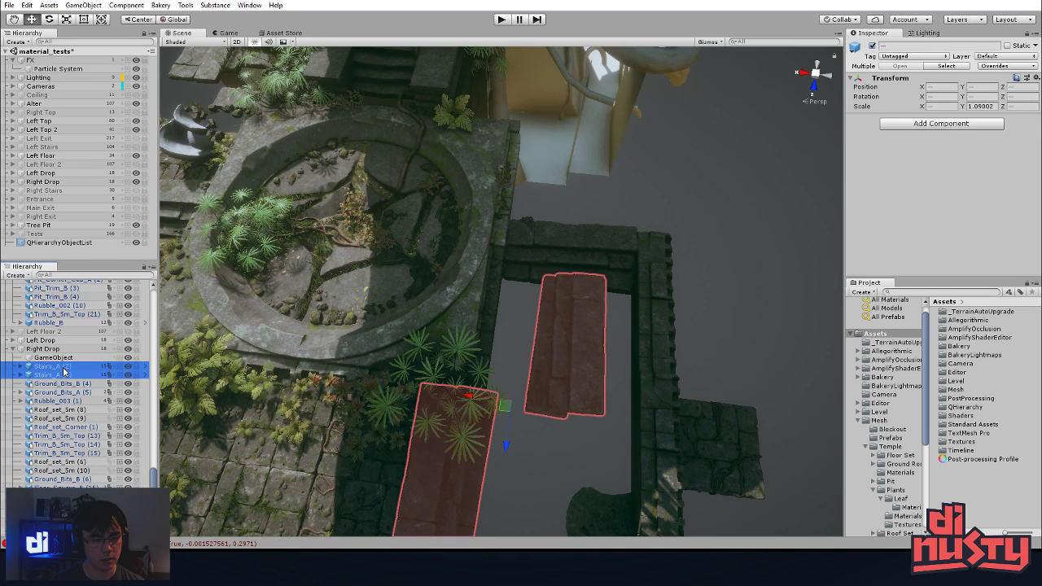
left_click_drag(72, 361, 69, 359)
left_click(64, 359)
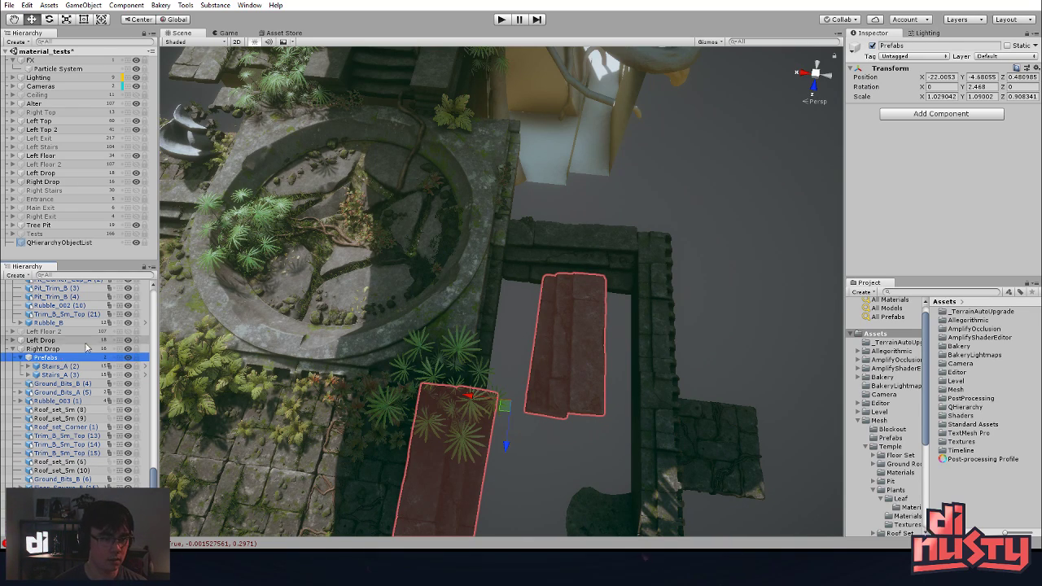
scroll(73, 358, "up", 3)
left_click(12, 407)
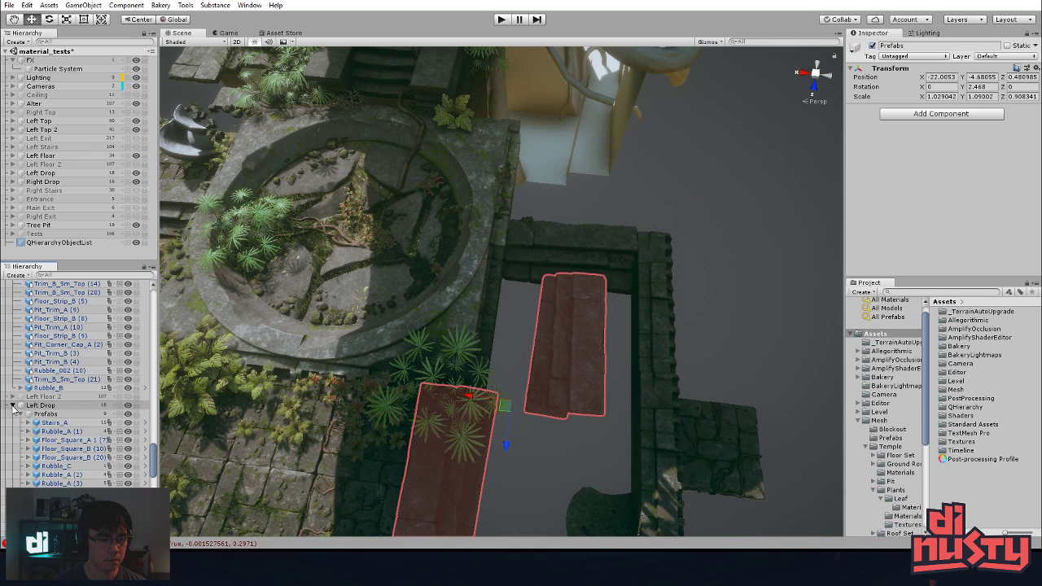
left_click(13, 406)
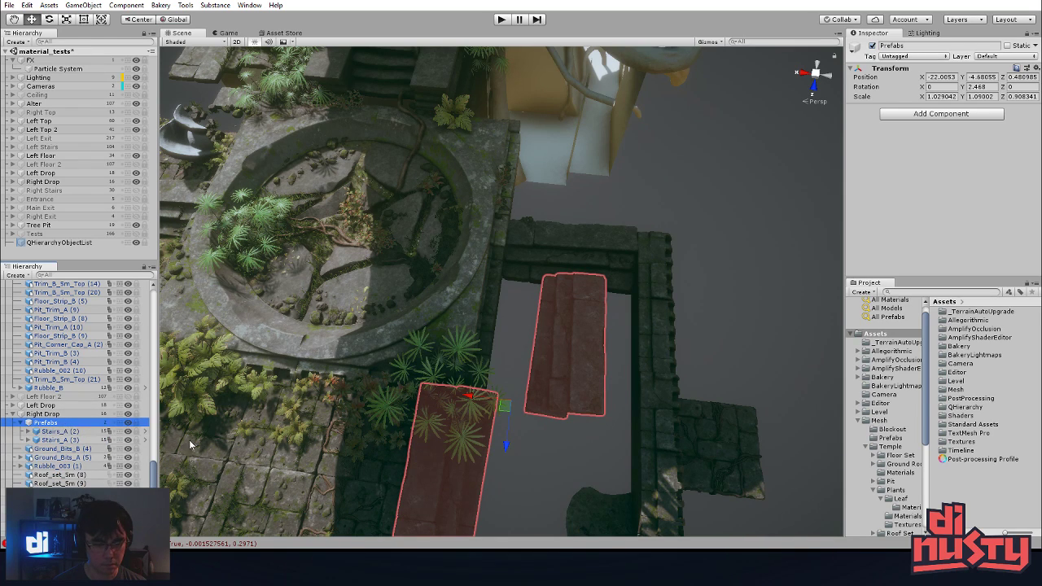
- Rotate Stairs_A (3) to -90° about Y so its length spans the width of the right pit
left_click(560, 391)
middle_click_drag(558, 385, 460, 385)
left_click(435, 451)
left_click(533, 345)
right_click_drag(460, 386, 699, 455, "alt")
left_click_drag(699, 455, 457, 267, "alt")
key("e")
key("w")
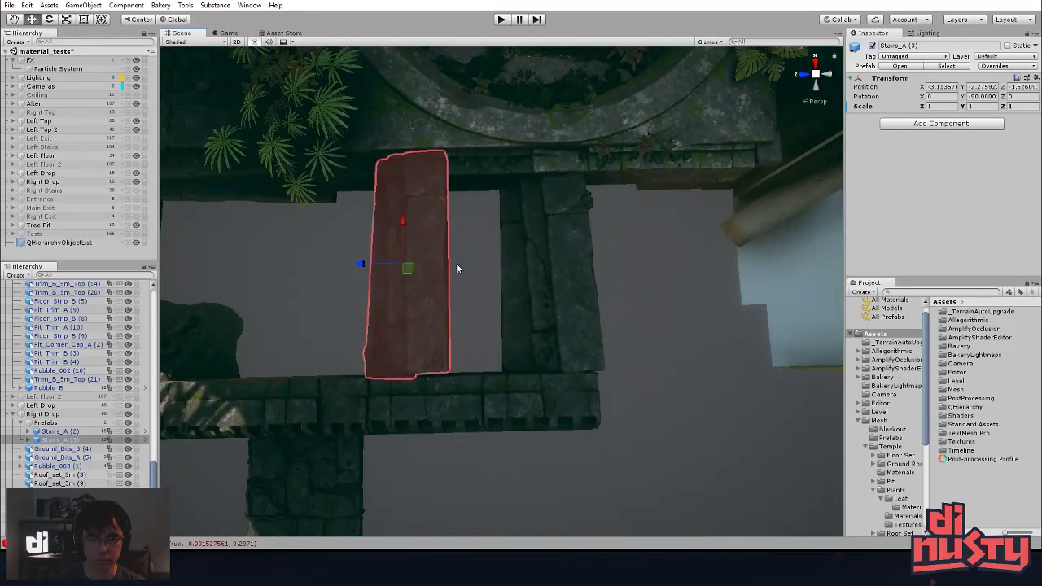
- Move Stairs_A (3) to the far end of the right pit, at X -2.98, Y 0, Z -4.97
left_click(487, 269)
left_click(410, 283)
left_click_drag(388, 270, 523, 276)
left_click(521, 237)
left_click(521, 237)
left_click(647, 281)
left_click(571, 286)
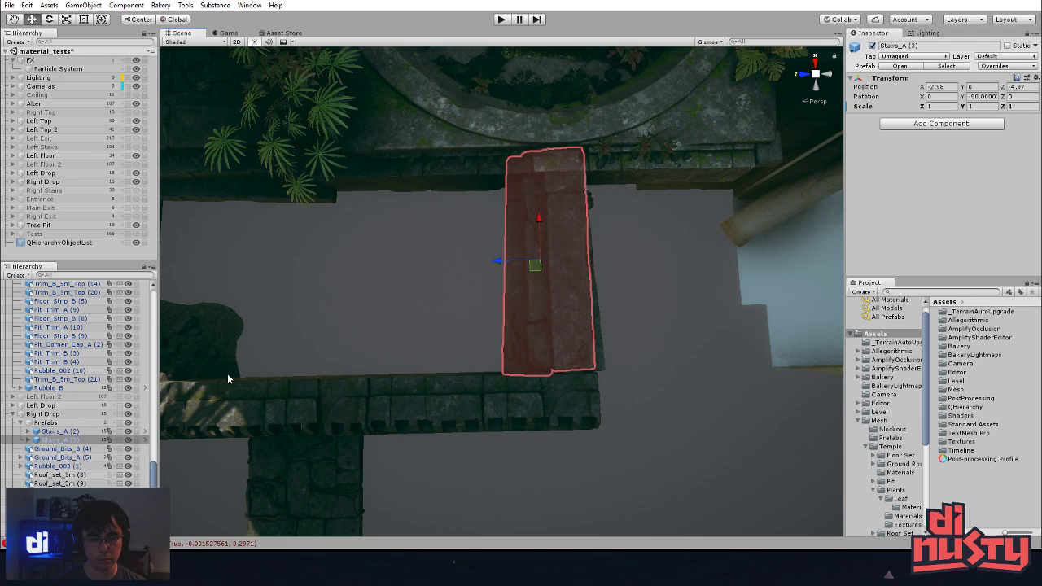
- Hide Stairs_A (3) and delete the old ledge pieces underneath it at the far end of the right pit
left_click(127, 440)
left_click_drag(466, 210, 623, 372)
left_click(581, 198)
left_click(563, 219)
key("Delete")
left_click(532, 265)
key("Delete")
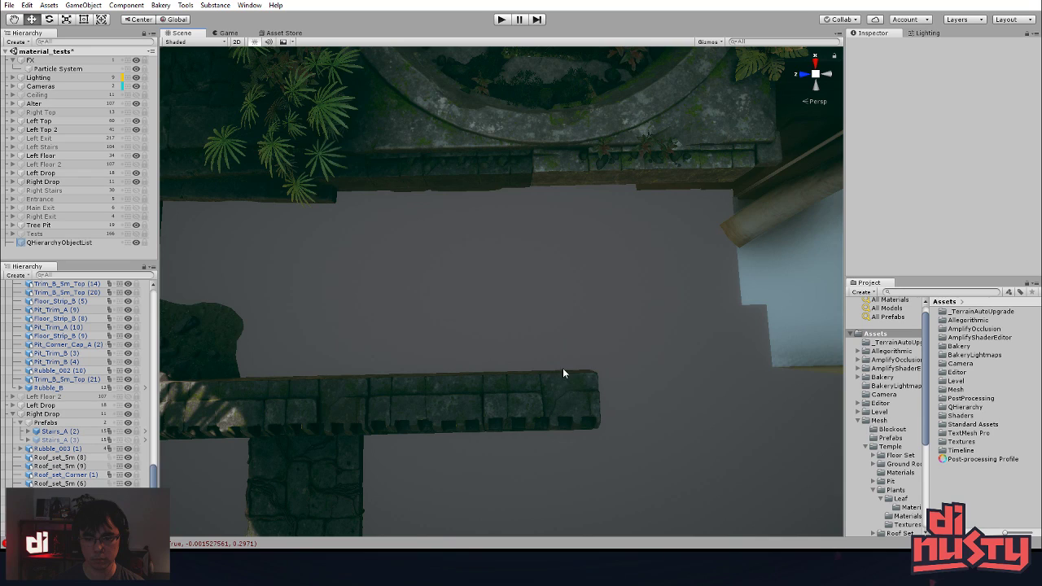
left_click(468, 166)
left_click(539, 268)
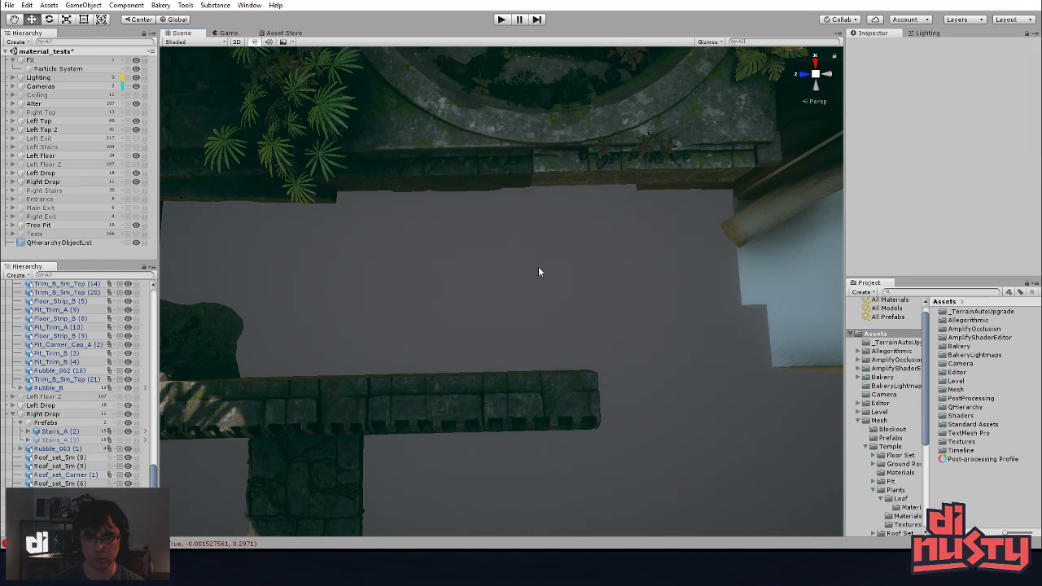
- Show Stairs_A (3) again and check how it fits between the pit walls from above and at an angle
left_click(127, 440)
middle_click_drag(400, 326, 270, 309)
left_click(505, 286)
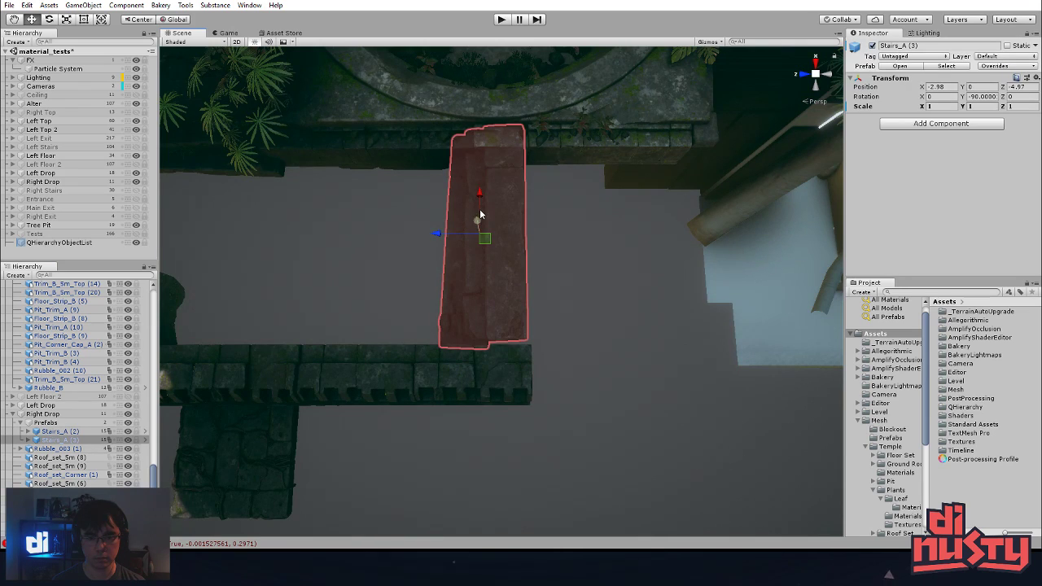
left_click_drag(478, 220, 481, 243)
left_click_drag(480, 174, 378, 346)
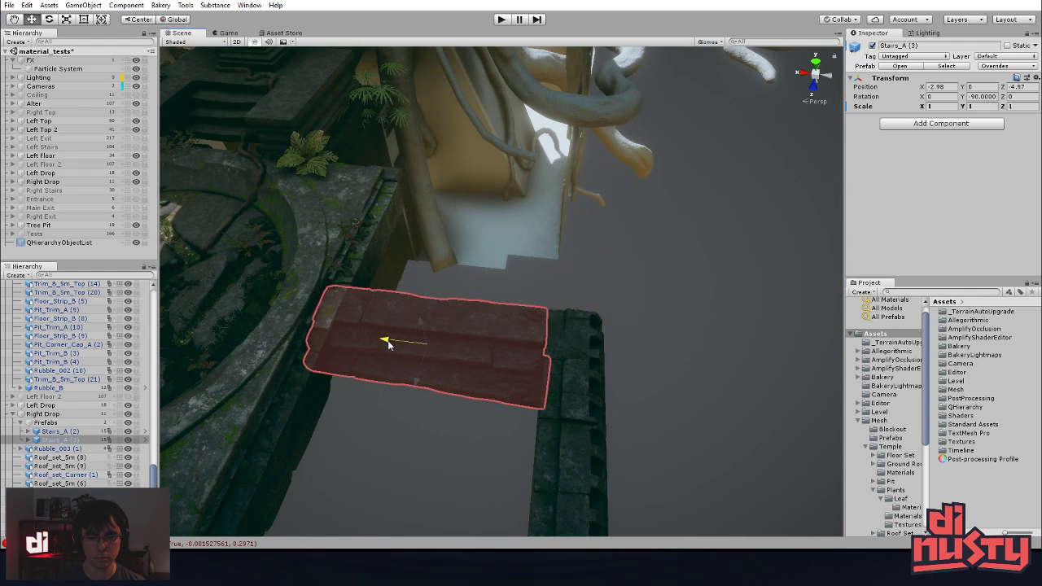
- Try resizing Stairs_A (3), reset its Z scale to 1, and shift it sideways between the pit walls
left_click_drag(419, 438, 560, 342, "alt")
key("w")
key("r")
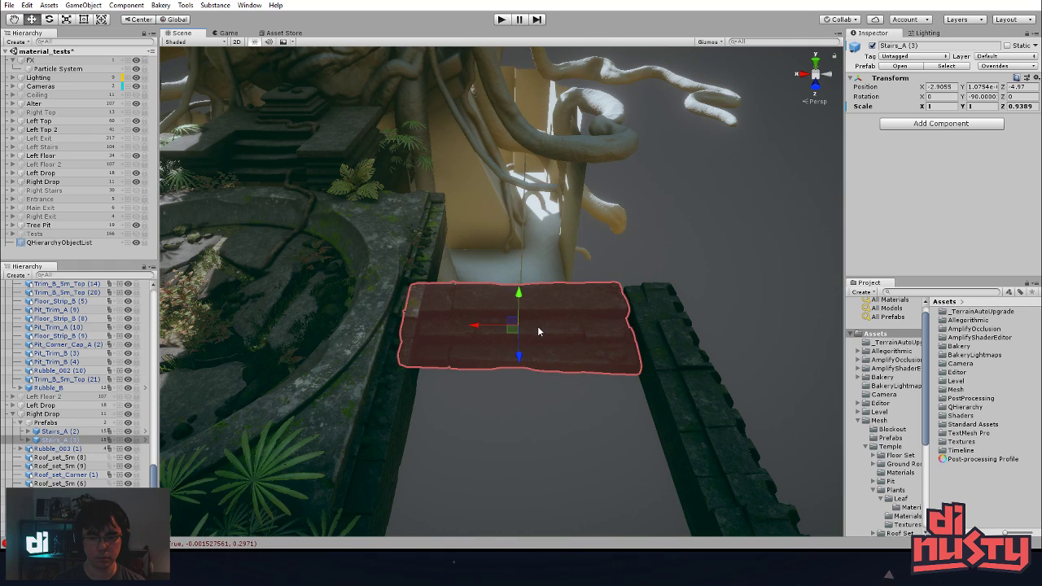
type("1")
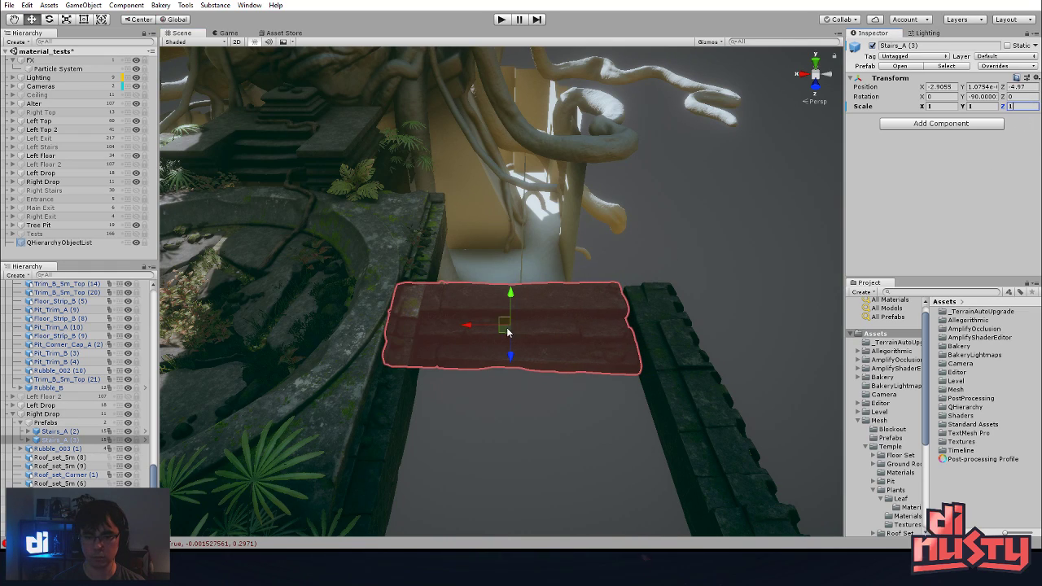
left_click_drag(481, 328, 498, 352)
- Delete the Rubble_003 (1) piece in the near corner of the right pit
left_click(568, 428)
left_click_drag(567, 428, 577, 382, "alt")
left_click(577, 381)
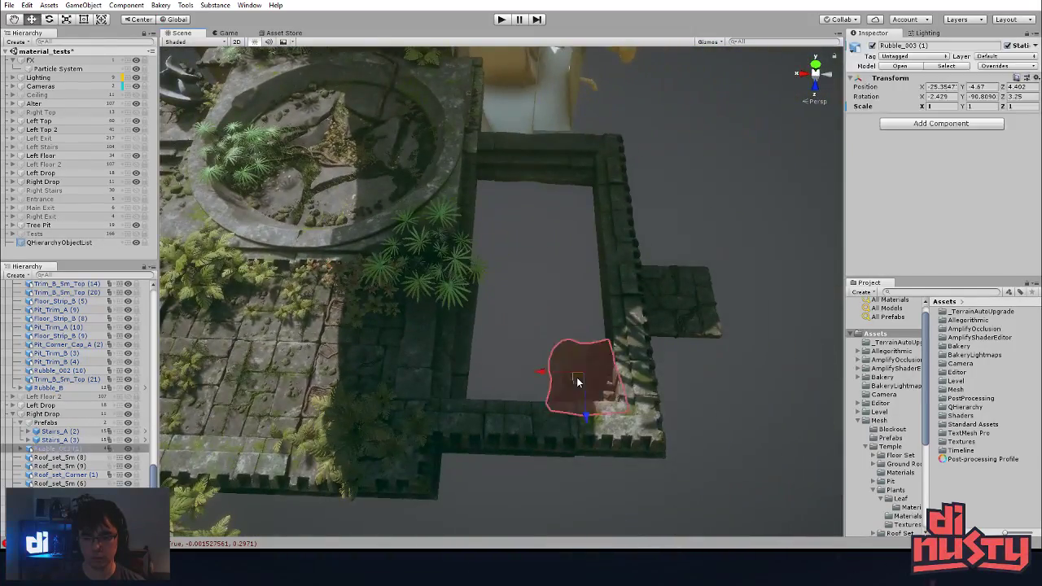
left_click_drag(423, 399, 619, 429)
middle_click_drag(620, 430, 567, 425)
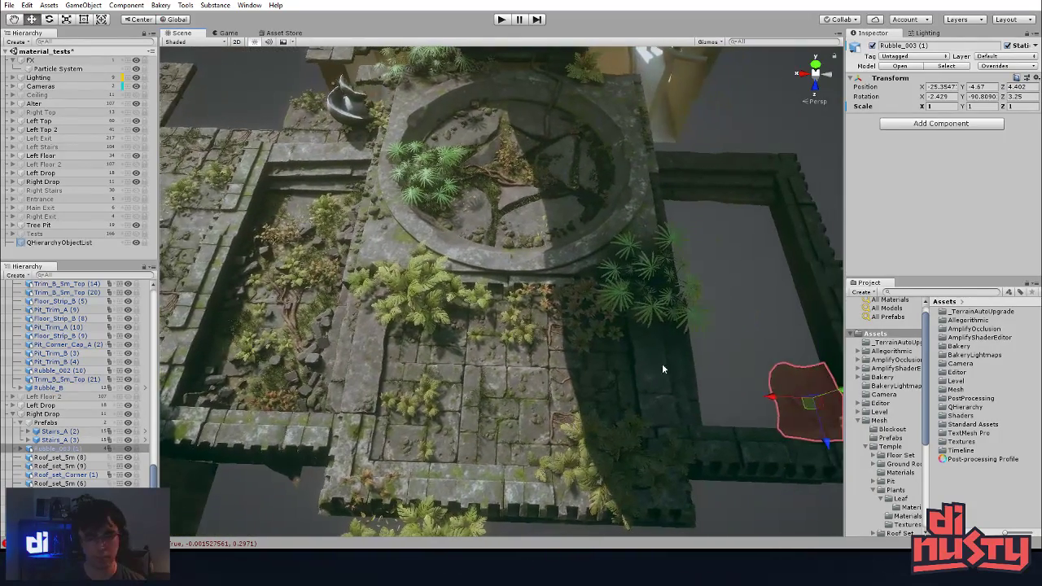
key("Delete")
- Duplicate the rubble and floor pieces filling the left pit and move the copies across toward the right pit
left_click(208, 398)
middle_click_drag(411, 409, 347, 380)
middle_click_drag(344, 327, 523, 298)
left_click_drag(522, 298, 540, 399, "alt")
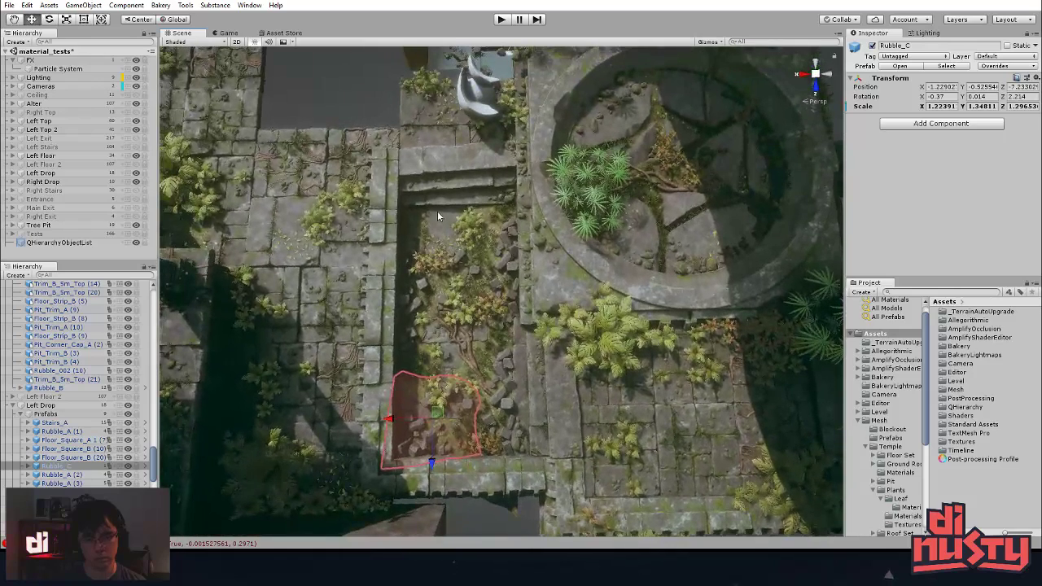
left_click_drag(408, 215, 511, 452)
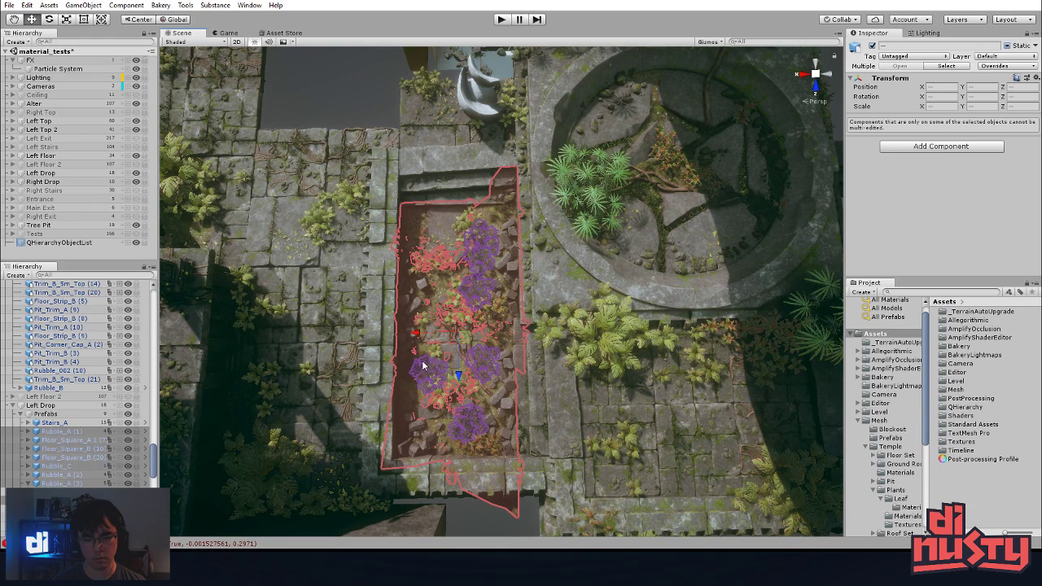
left_click_drag(427, 336, 744, 336)
middle_click_drag(745, 337, 465, 323)
left_click_drag(464, 323, 783, 319)
- Turn the duplicated rubble group around and position it beside the near end of the right pit
key("f")
key("e")
left_click_drag(566, 302, 405, 269, "alt")
key("w")
middle_click_drag(405, 269, 496, 380)
left_click_drag(496, 380, 274, 297, "alt")
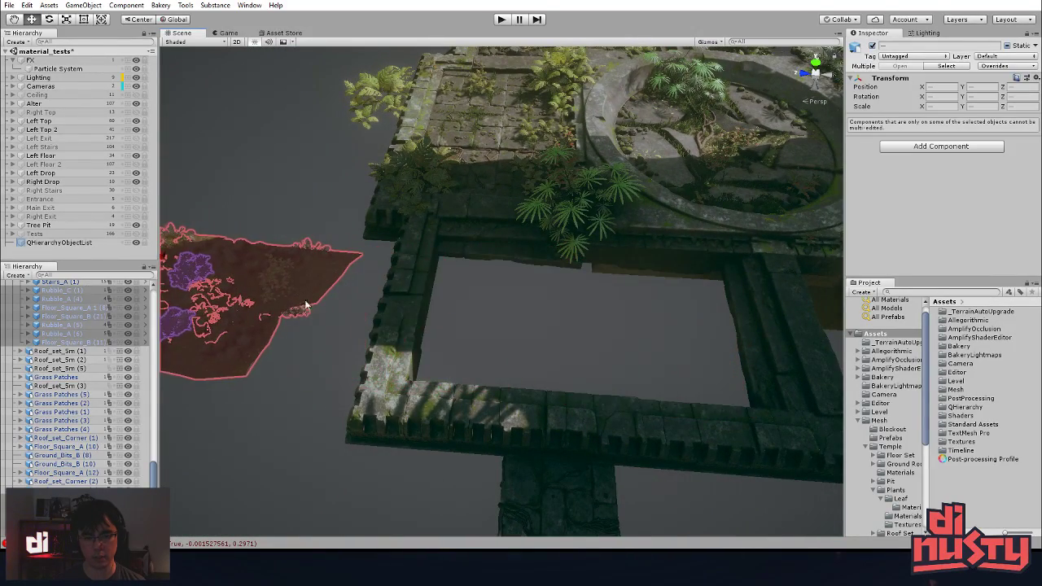
middle_click_drag(275, 302, 424, 355)
- Position Rubble_A (6) in the right pit against the platform ledge, checking its fit from low angles
left_click(432, 361)
left_click(393, 304)
left_click_drag(393, 304, 747, 306, "alt")
left_click(695, 348)
left_click_drag(695, 349, 479, 295, "alt")
left_click(524, 384)
left_click_drag(526, 386, 580, 376, "alt")
mouse_move(530, 311)
left_mouse_down()
mouse_move(519, 312)
mouse_move(537, 321)
mouse_move(526, 318)
left_mouse_up()
left_click(432, 357)
left_click_drag(432, 358, 651, 328, "alt")
left_click(606, 354)
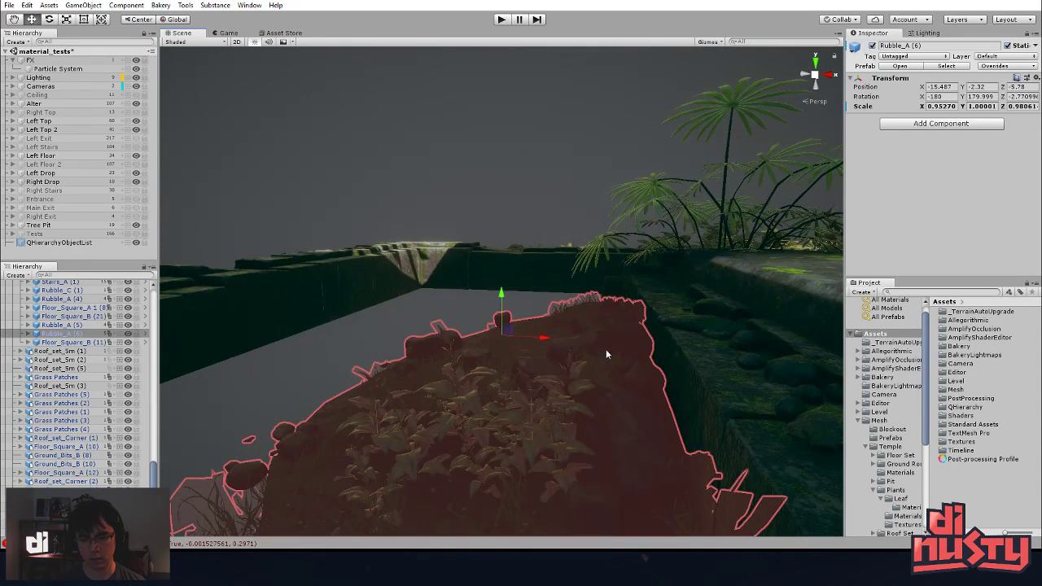
- Turn off the Scene view's selection outline and adjust Rubble_A (6) against the platform ledge
left_click(708, 42)
left_click(722, 79)
left_click(514, 330)
left_click_drag(526, 344, 496, 331)
middle_click_drag(497, 331, 472, 324)
left_click_drag(488, 327, 597, 364)
left_click(664, 405)
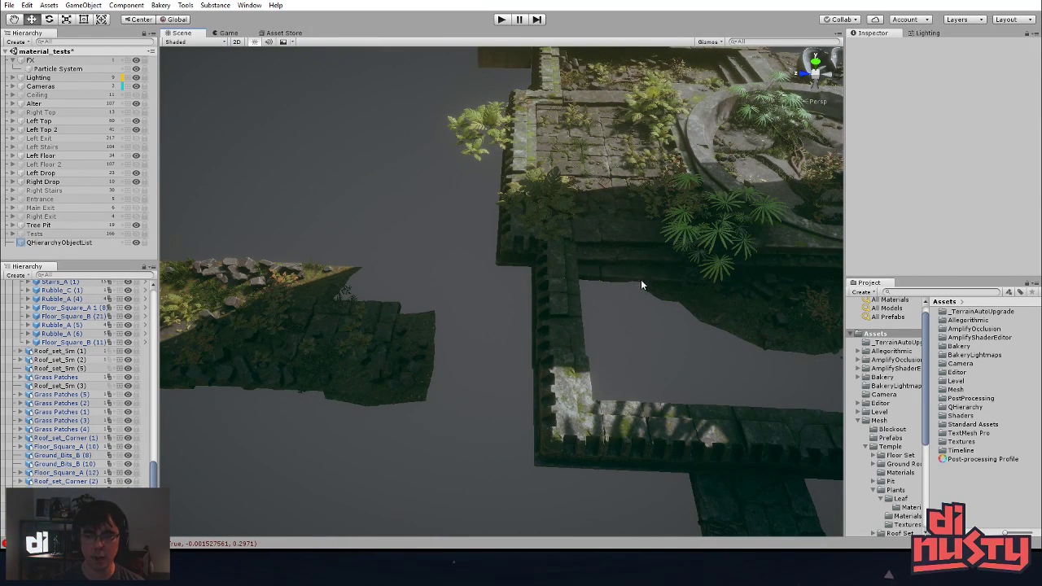
- Rotate Rubble_C (1) to about 81° about Y and place it in the right pit's near corner at X -17.54, Z -9.65
left_click(405, 333)
mouse_move(405, 334)
left_mouse_down("alt")
mouse_move(433, 377)
mouse_move(521, 363)
mouse_move(493, 416)
mouse_move(468, 412)
mouse_move(402, 336)
left_mouse_up("alt")
left_click_drag(353, 397, 279, 413, "ctrl")
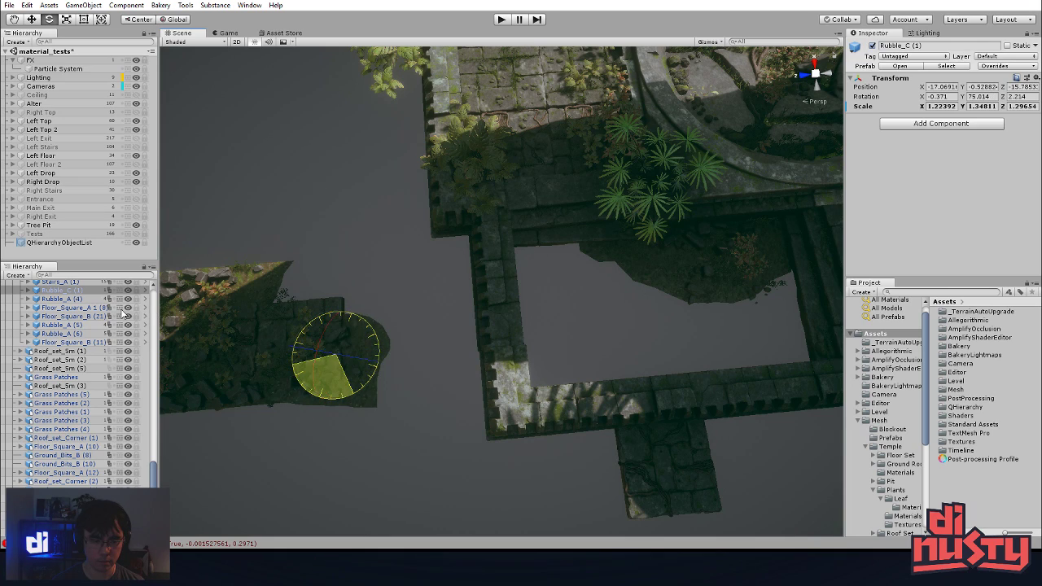
key("w")
left_click_drag(348, 367, 533, 335)
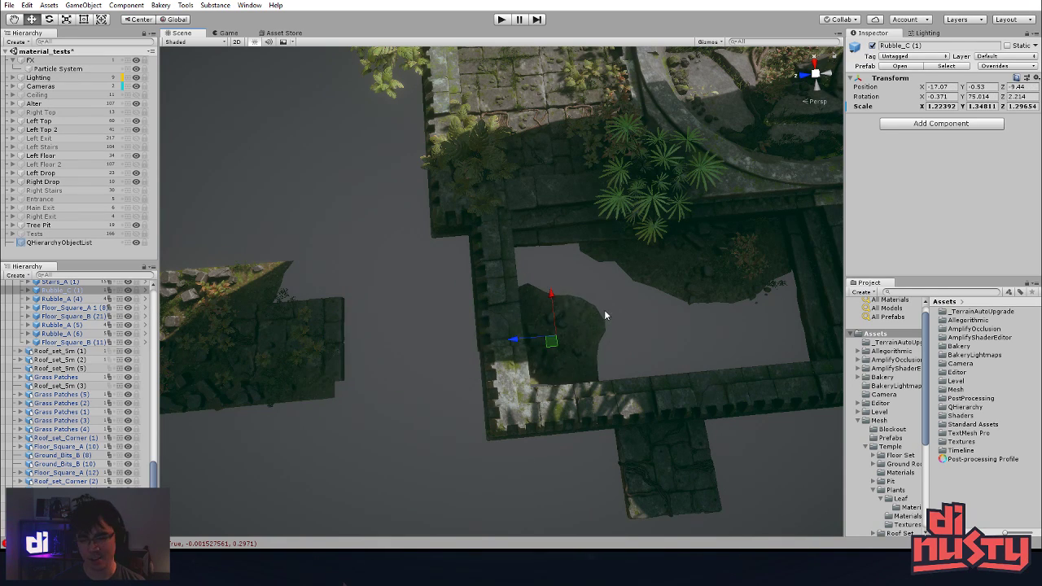
left_click_drag(605, 309, 469, 351, "alt")
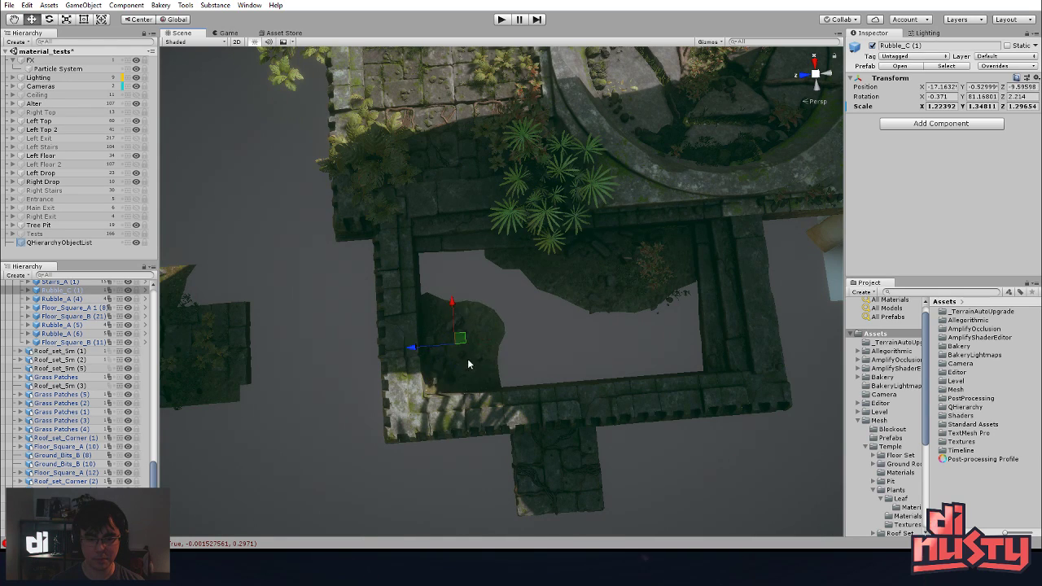
mouse_move(460, 337)
left_mouse_down()
mouse_move(482, 340)
mouse_move(464, 350)
left_mouse_up()
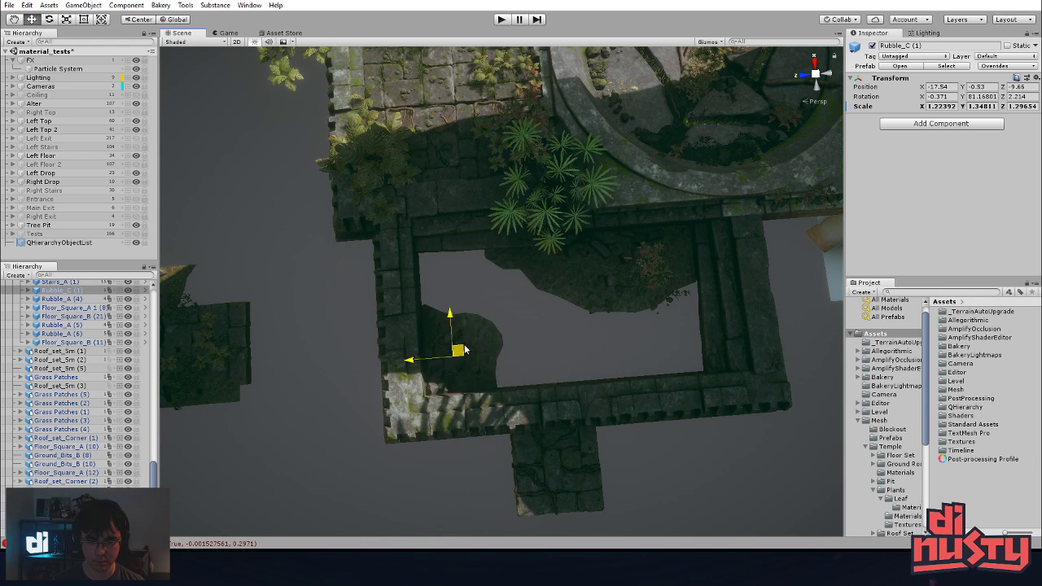
left_click(497, 330)
- Move Rubble_A (5) from the duplicated group into the right pit alongside the platform ledge
scroll(490, 316, "up", 1, "alt")
middle_click_drag(382, 334, 584, 318, "alt")
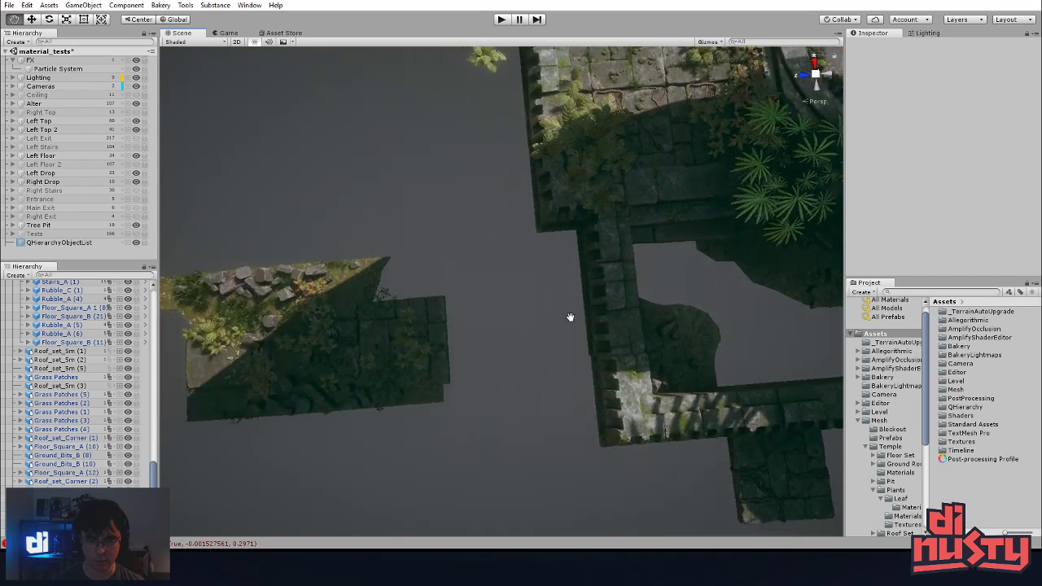
left_click(423, 345)
middle_click_drag(488, 352, 496, 313)
left_click(353, 229)
middle_click_drag(444, 265, 412, 266)
left_click_drag(247, 281, 711, 240)
middle_click_drag(712, 240, 692, 242)
left_click_drag(692, 242, 510, 398, "alt")
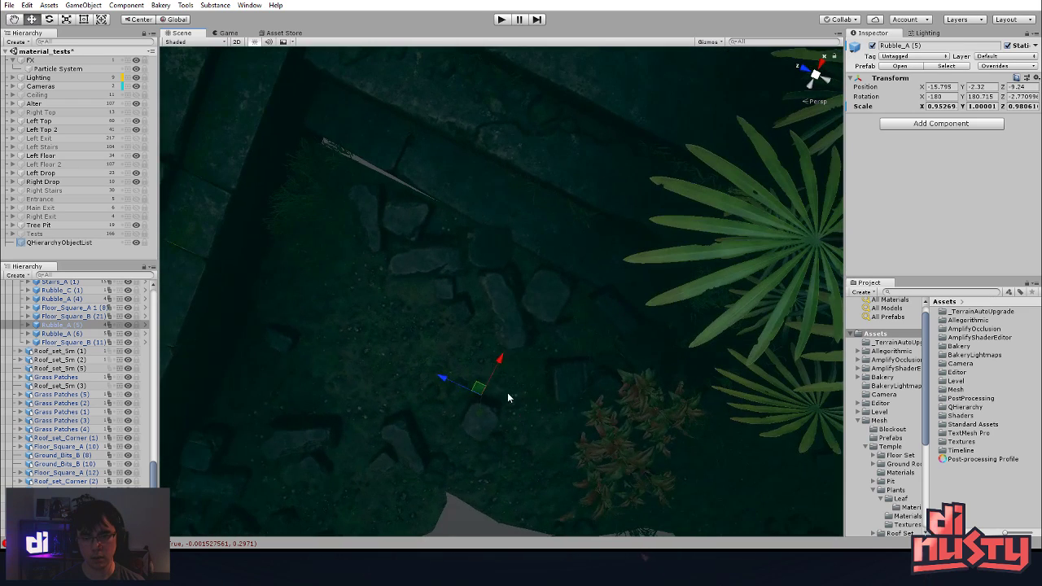
- Rotate Rubble_A (5) to about 178.5° about Y and place it in the right pit at X -15.25, Y -2.372, Z -9.189
left_click_drag(476, 356, 474, 291)
key("w")
left_click(503, 382)
left_click(503, 382)
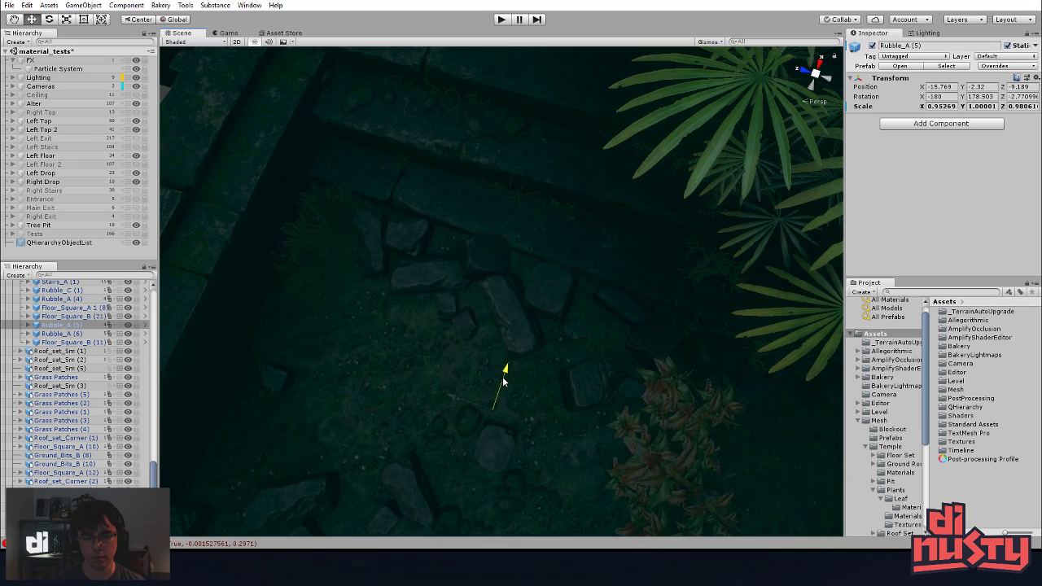
left_click_drag(519, 341, 823, 182, "alt")
middle_click_drag(823, 182, 611, 170)
left_click_drag(560, 250, 497, 246)
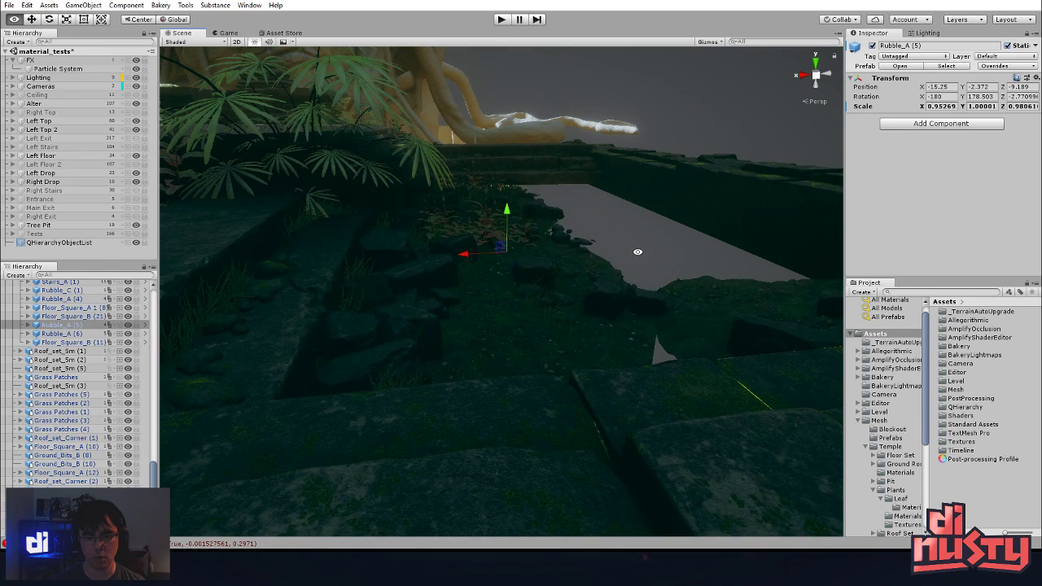
- Examine the right pit's floor and roof edges from several angles for areas still uncovered
left_click_drag(637, 251, 506, 293, "alt")
middle_click_drag(506, 293, 479, 302)
left_click_drag(479, 302, 366, 358, "alt")
left_click(551, 326)
scroll(367, 358, "down", 5)
middle_click_drag(358, 362, 453, 345)
left_click(493, 311)
left_click_drag(492, 312, 467, 274, "alt")
left_click(497, 272)
left_click(498, 269)
left_click(498, 270)
left_click(500, 278)
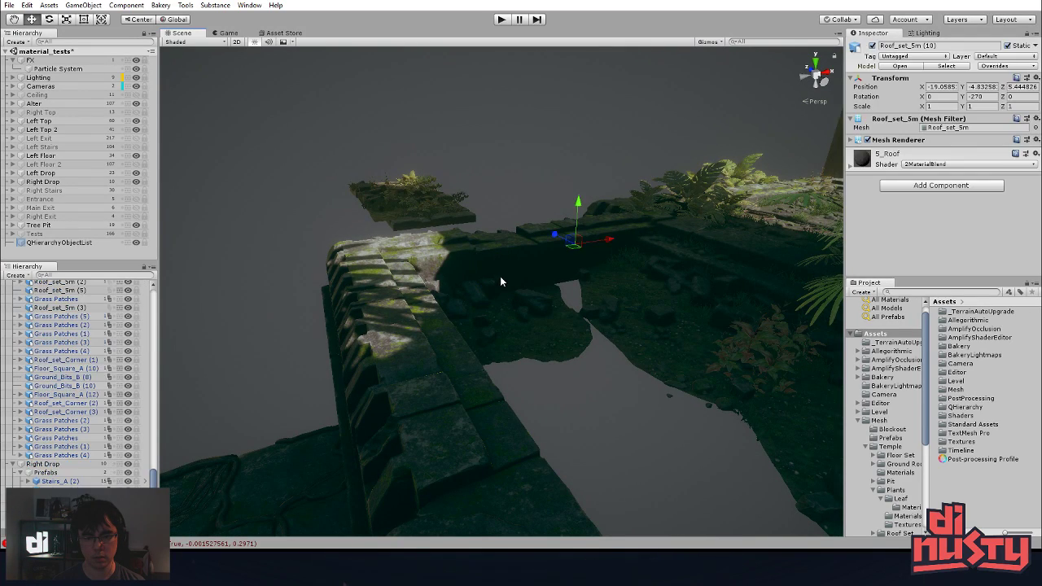
left_click(500, 277)
left_click(454, 172)
left_click_drag(454, 172, 531, 364, "alt")
- Move Rubble_A (4) from the duplicated group into the open floor area at the right pit's far end from the sunlit corner
left_click(379, 300)
left_click_drag(396, 321, 482, 461, "alt")
left_click_drag(295, 324, 805, 321)
key("f")
right_click_drag(543, 317, 537, 368, "alt")
left_click_drag(490, 287, 570, 299)
left_click_drag(567, 342, 574, 350, "alt")
left_click(420, 321)
middle_click_drag(419, 321, 424, 344)
right_click_drag(424, 343, 607, 375, "alt")
left_click(607, 375)
left_click(419, 323)
left_click_drag(424, 326, 500, 284, "alt")
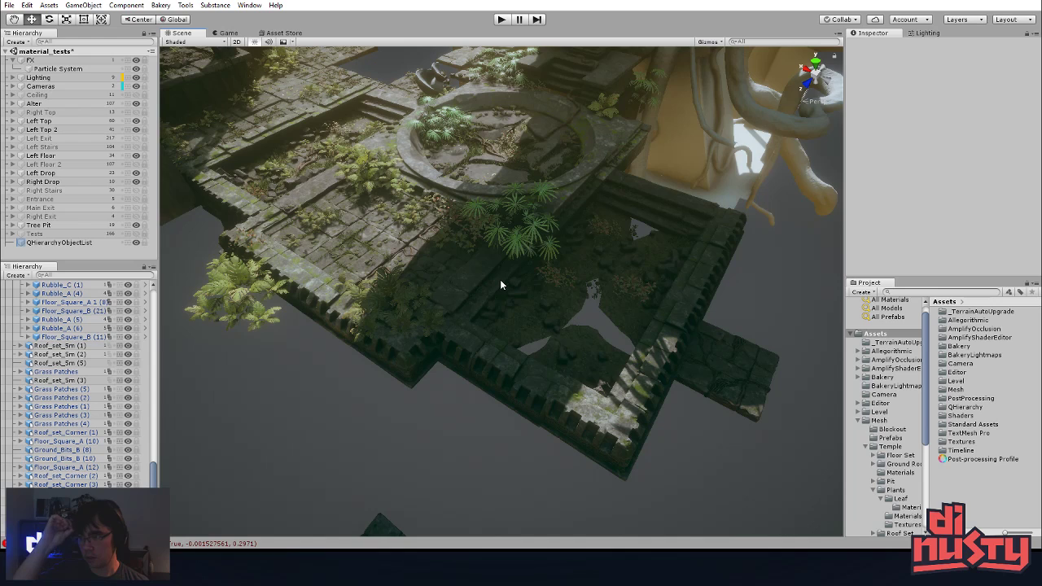
- Line up the separated floor squares by moving Floor_Square_B (11) to X -18.43 and sliding Floor_Square_B (21) level with it
middle_click_drag(643, 252, 640, 183)
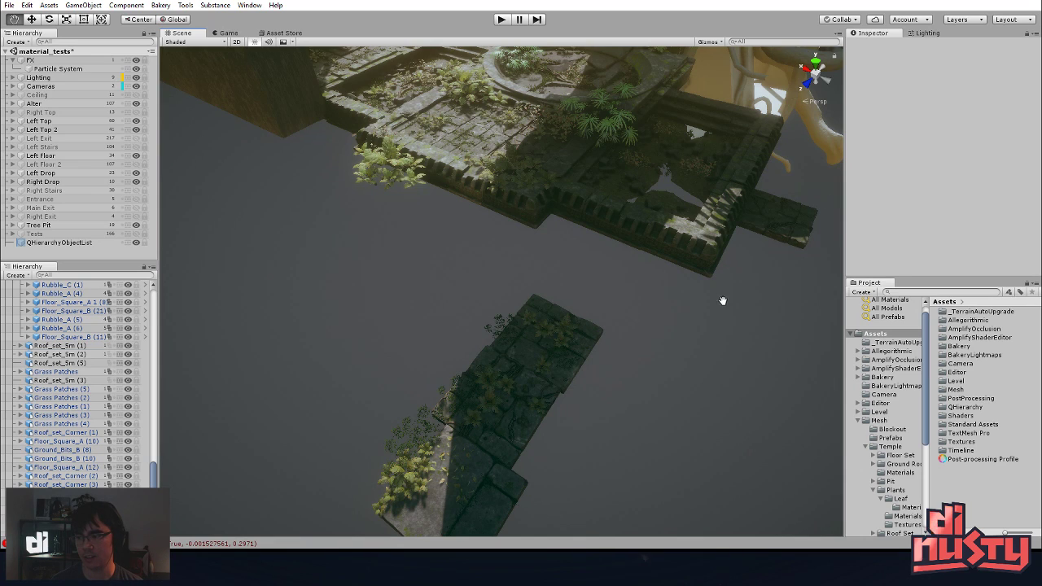
middle_click_drag(723, 301, 711, 284)
left_click_drag(711, 284, 603, 326, "alt")
left_click(469, 363)
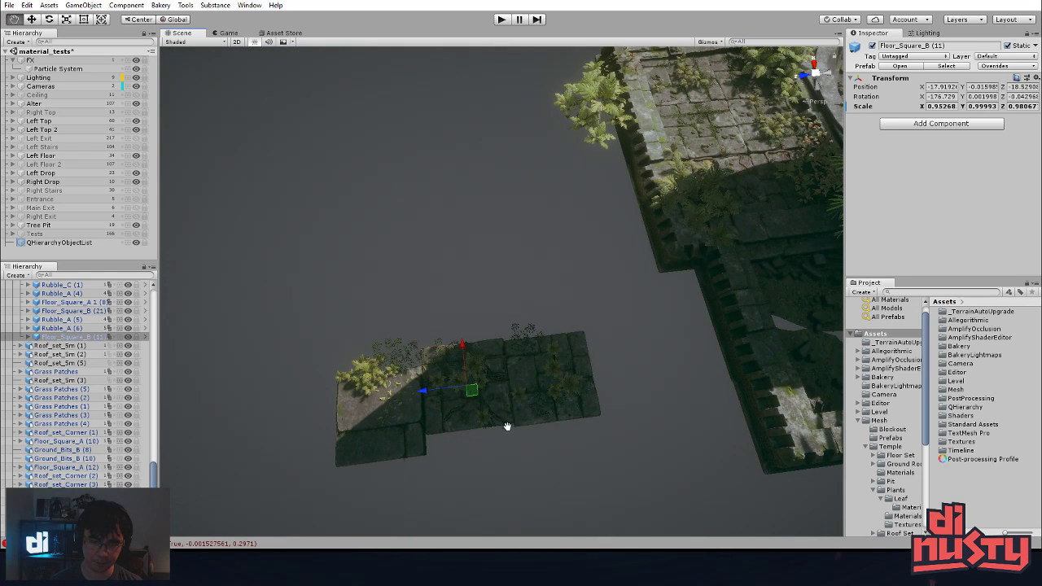
middle_click_drag(509, 429, 488, 406)
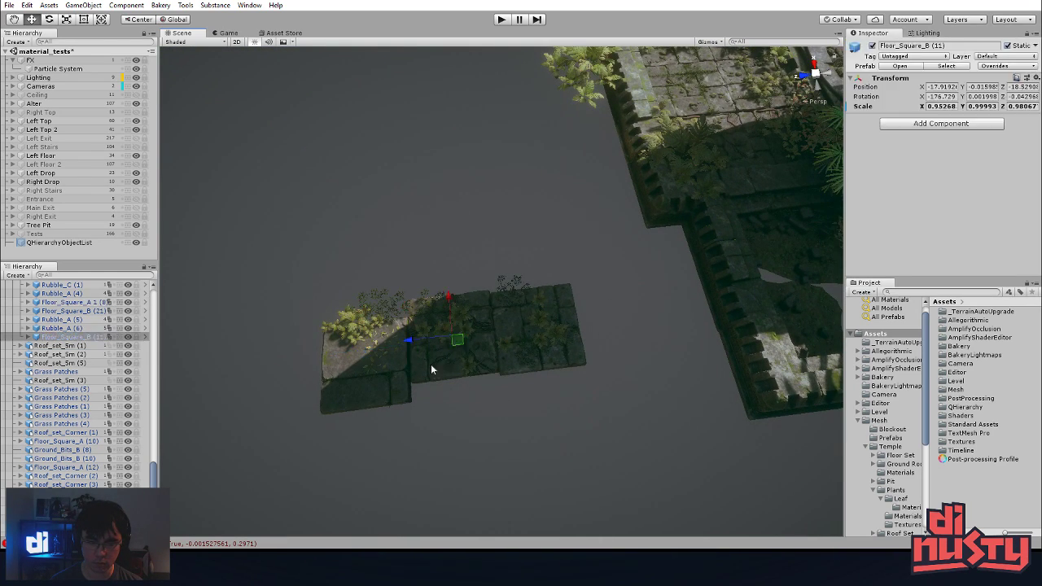
left_click_drag(443, 311, 439, 331)
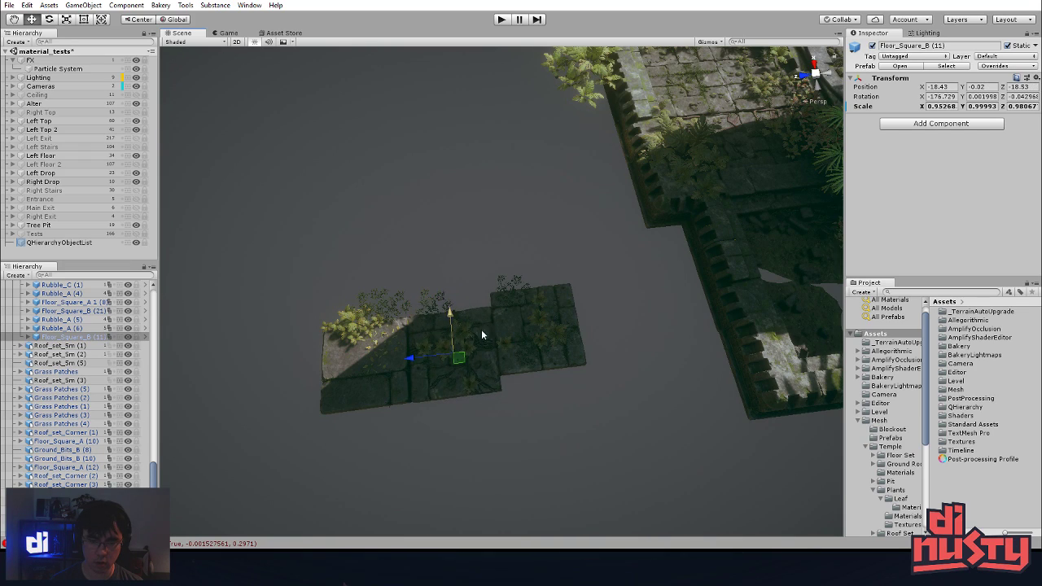
left_click(521, 320)
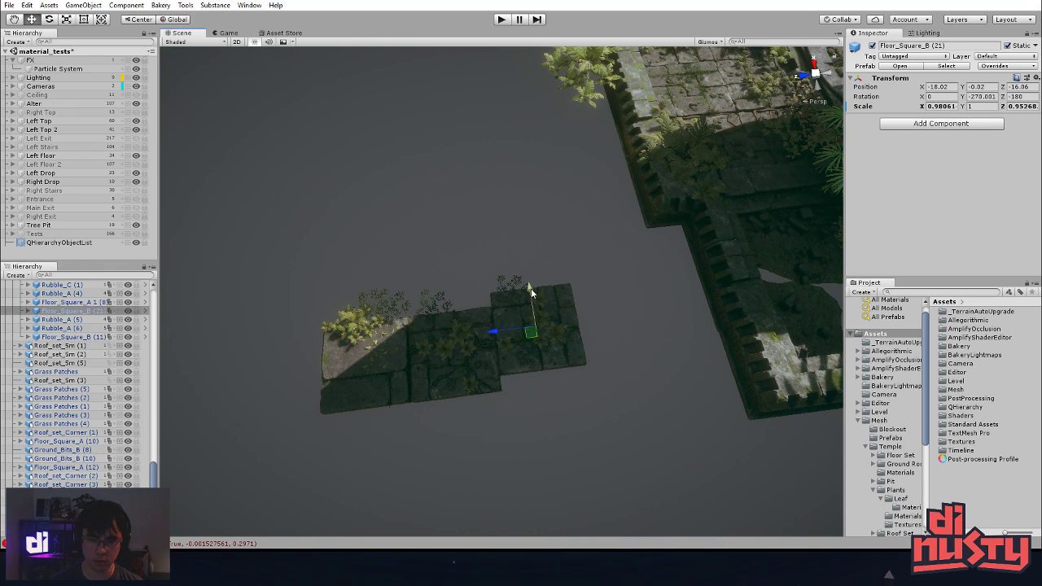
- Move Floor_Square_A 1 (8), Floor_Square_B (21) and Floor_Square_B (11) together into the right pit
left_click(393, 401, "shift")
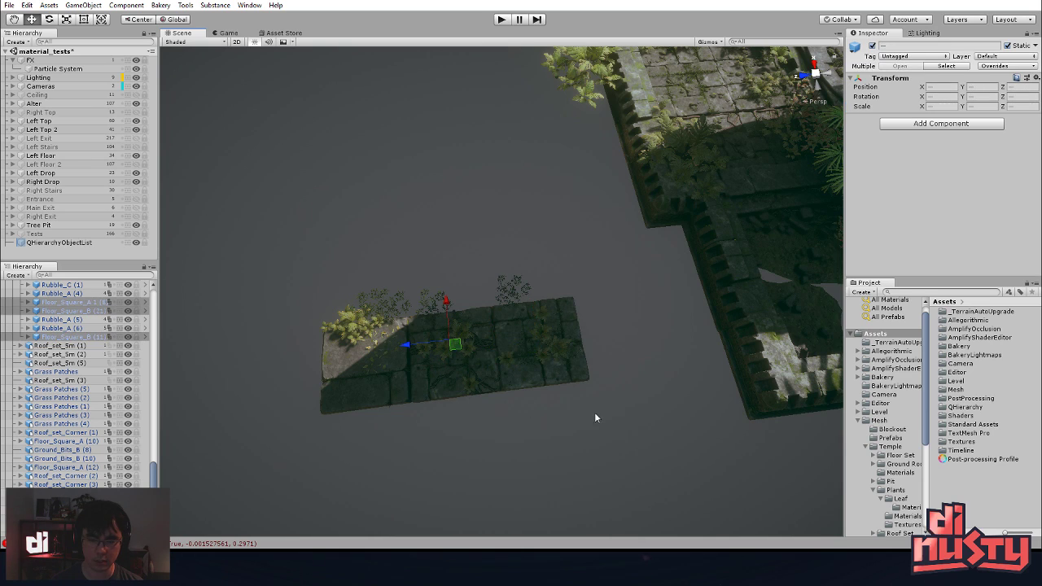
middle_click_drag(647, 343, 254, 310)
left_click_drag(255, 309, 623, 321)
key("f")
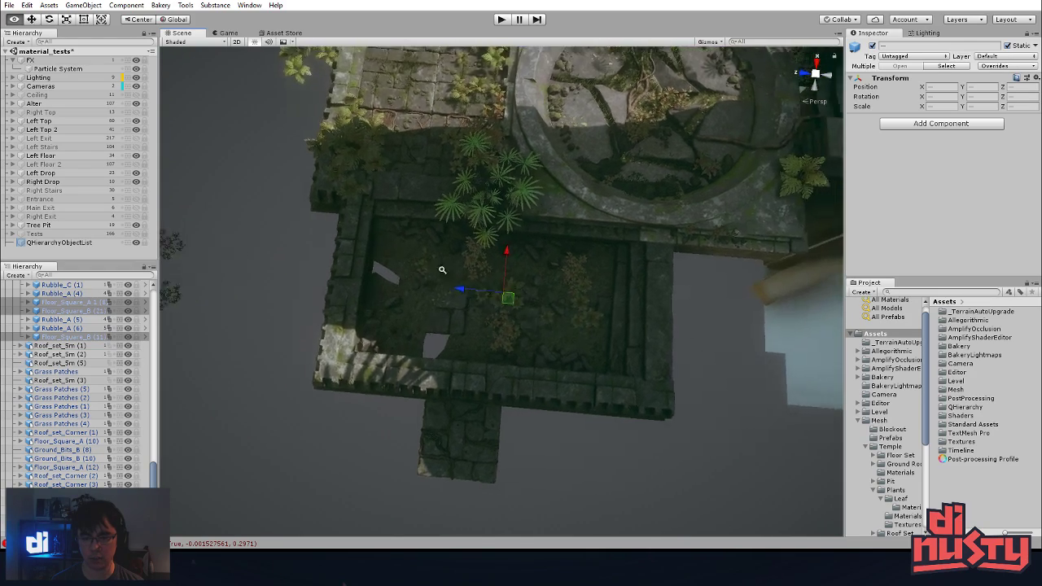
scroll(434, 269, "up", 5)
left_click_drag(435, 269, 607, 253, "alt")
middle_click_drag(607, 253, 486, 174)
left_click_drag(486, 174, 663, 251, "alt")
left_click_drag(412, 250, 418, 245)
- Raise Floor_Square_B (11) to Y 0.002 and tilt it to -178.335° about X within the right pit
left_click(672, 361)
left_click_drag(673, 360, 647, 385, "alt")
left_click(456, 342)
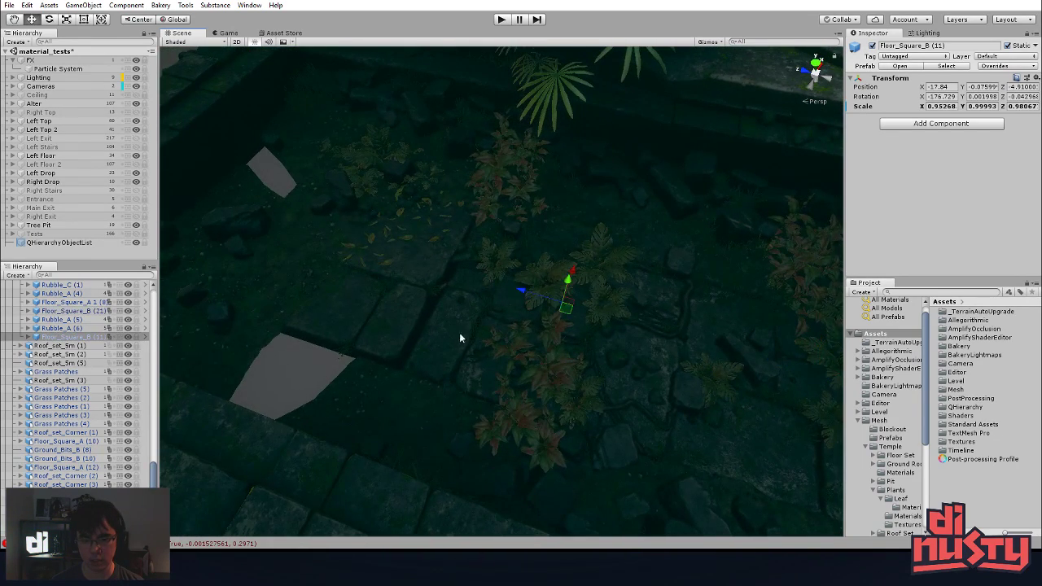
mouse_move(551, 275)
left_mouse_down()
mouse_move(489, 226)
mouse_move(554, 267)
left_mouse_up()
left_click_drag(554, 273, 640, 328, "alt")
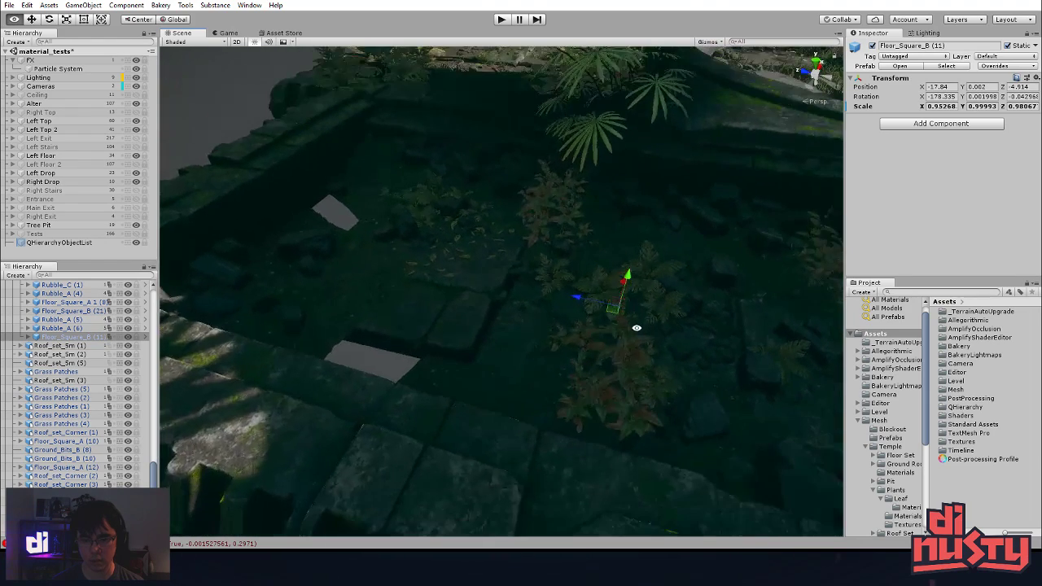
- Duplicate Floor_Square_A 1 (8) and place the copy at X -16.371, Z -8.87, turned to about -360° about Y
left_click(475, 312)
left_click_drag(476, 312, 500, 278, "alt")
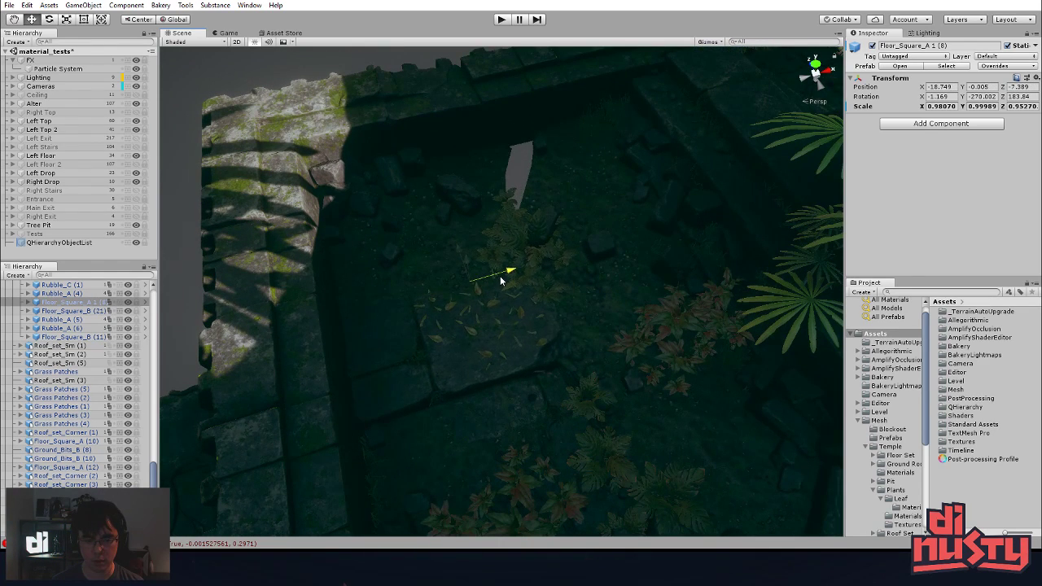
left_click_drag(512, 313, 600, 372, "alt")
key("e")
key("ctrl+d")
key("w")
scroll(503, 255, "up", 5)
left_click_drag(528, 298, 635, 328)
left_click_drag(621, 280, 515, 228)
key("e")
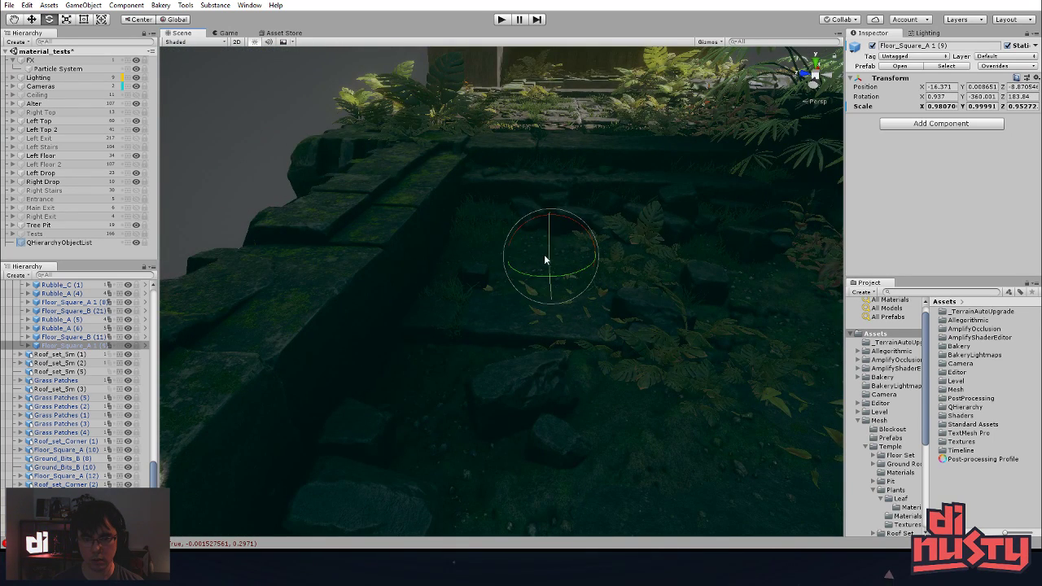
- Tilt the Floor_Square_A 1 slabs in the right pit and turn off the Rocks in Floor_Square_A 1 (8)
left_click_drag(560, 261, 573, 344)
left_click(607, 372)
key("e")
left_click_drag(554, 381, 507, 325)
- Shift Floor_Square_B (11) to Z -5.012 to close the gap beside the leaf-strewn slab
left_click(565, 358)
left_click_drag(565, 358, 569, 284, "alt")
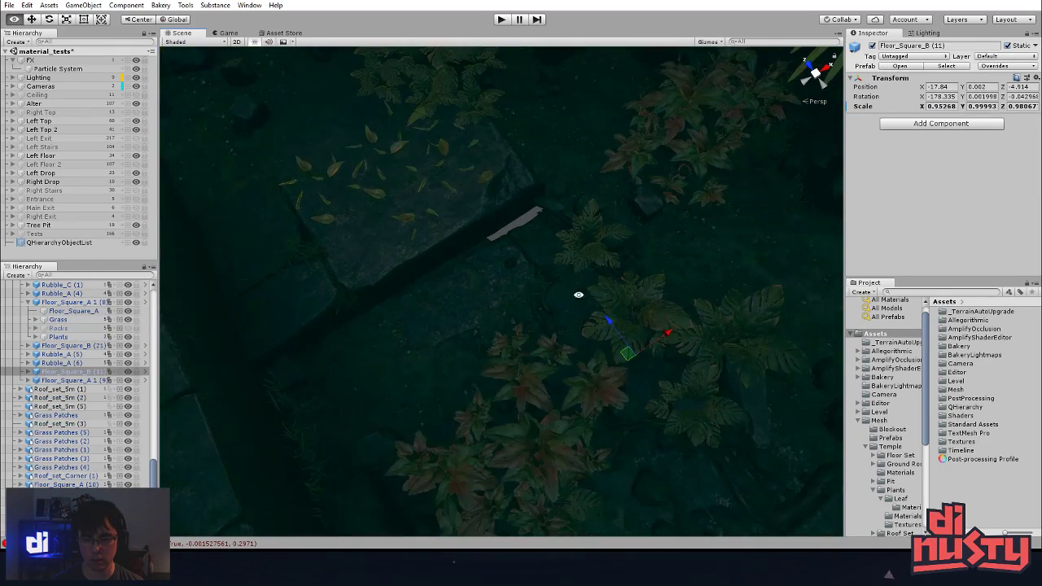
left_click_drag(618, 332, 605, 312)
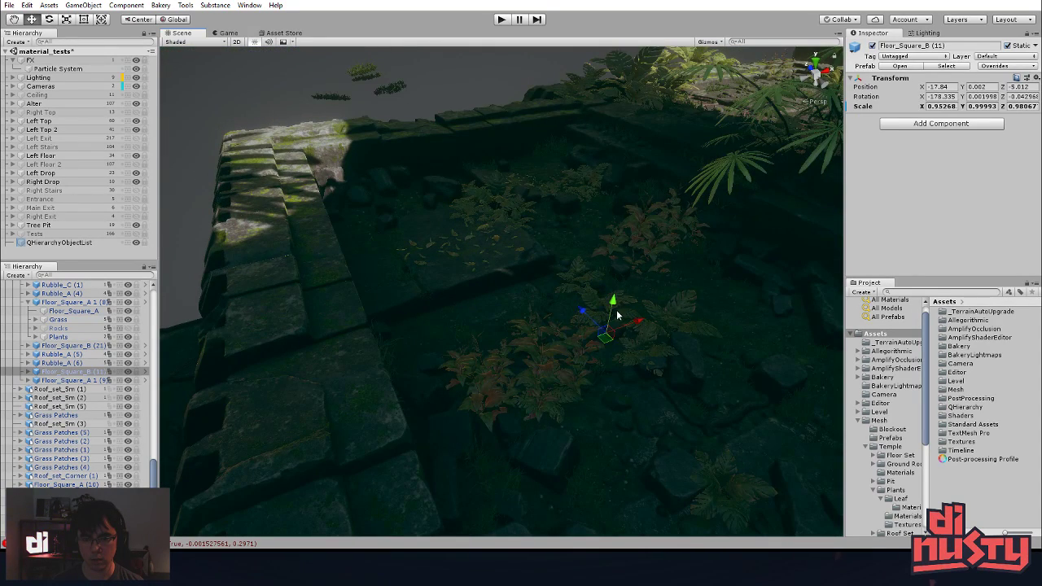
left_click(614, 312)
left_click(555, 293)
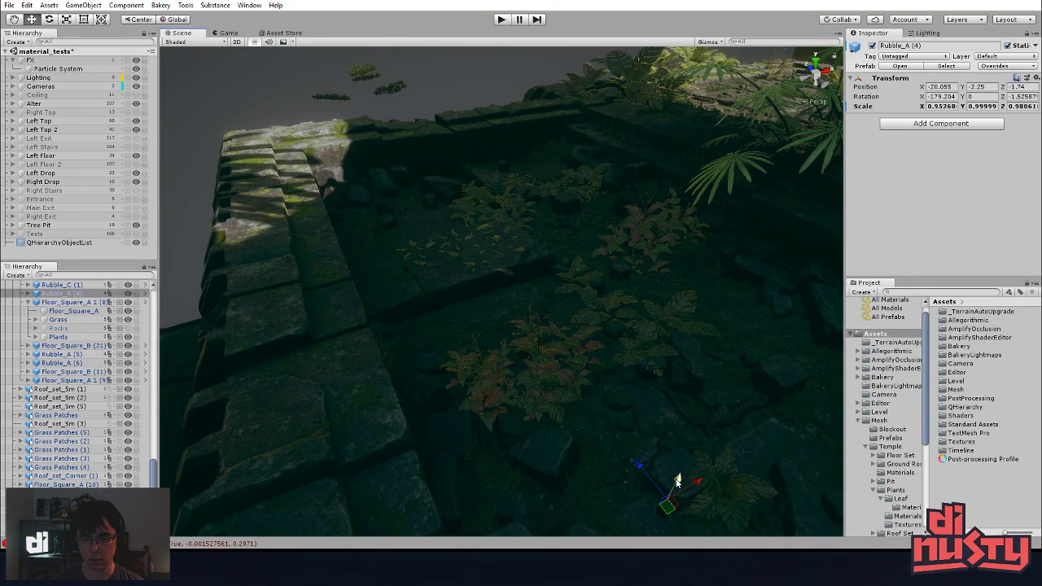
left_click(535, 279)
left_click_drag(612, 309, 613, 308)
- Examine the filled right pit from overhead and from beyond its outer wall for leftover gaps
left_click_drag(557, 257, 465, 179, "alt")
left_click(491, 109)
middle_click_drag(465, 179, 481, 235)
left_click_drag(481, 235, 681, 510, "alt")
middle_click_drag(681, 510, 524, 384)
left_click_drag(523, 383, 572, 441, "alt")
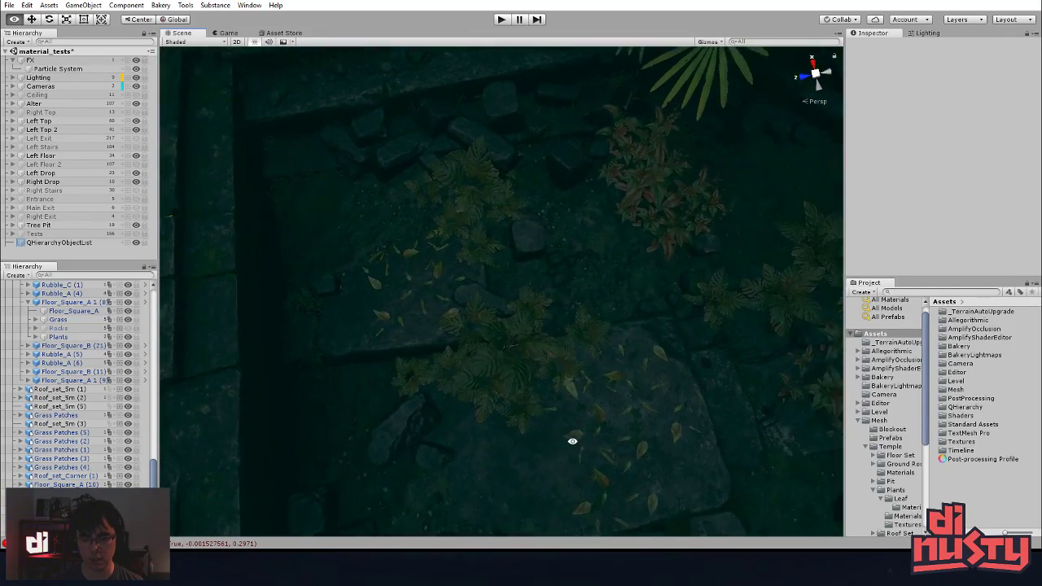
left_click(563, 302)
left_click_drag(500, 174, 499, 179)
left_click(480, 284)
left_click_drag(475, 285, 580, 191, "alt")
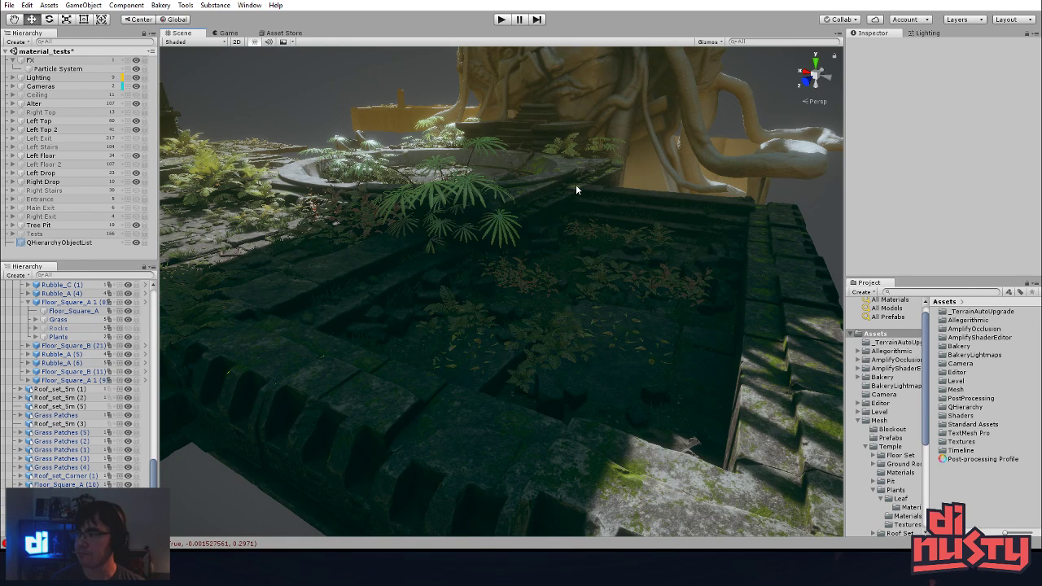
- Shift Rubble_C (1) slightly along Z toward the middle of the right pit from the sunlit corner
right_click_drag(575, 184, 691, 432)
right_click_drag(725, 368, 571, 265)
left_click(588, 251)
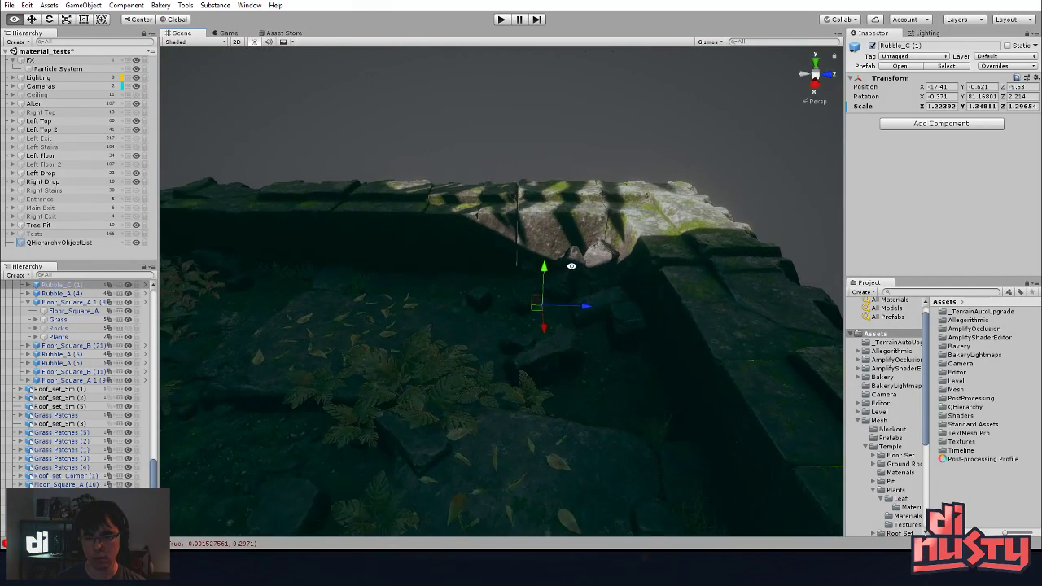
left_click_drag(564, 306, 531, 305)
right_click_drag(541, 312, 638, 348)
right_click_drag(606, 164, 366, 245)
- Delete the stray Floor_Square_B (15) platform outside the right pit's outer wall
left_click(351, 252)
left_click(350, 253)
middle_click_drag(358, 269, 554, 345)
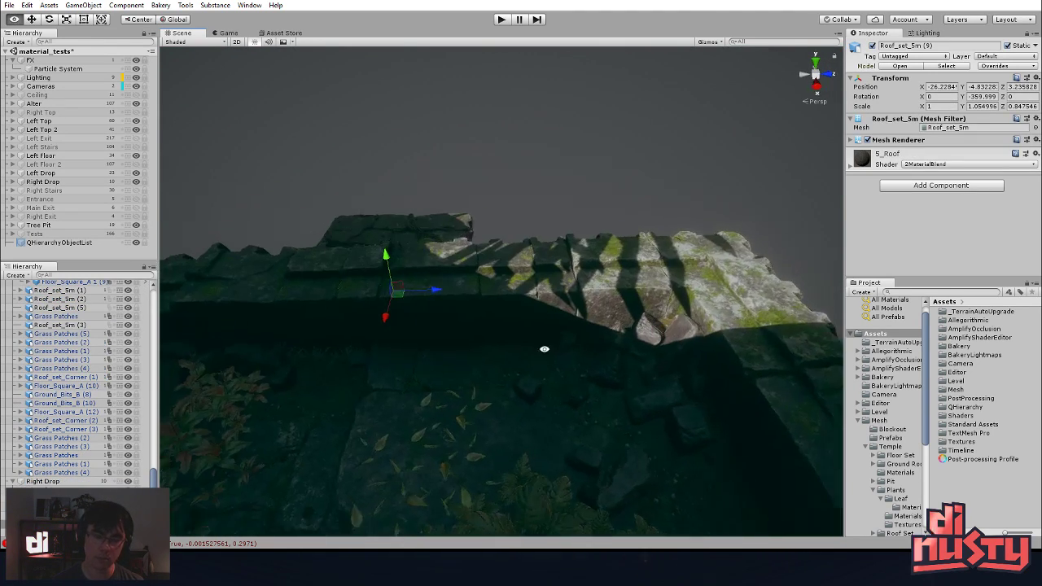
right_click_drag(554, 344, 485, 343)
middle_click_drag(484, 342, 538, 358)
left_click(543, 189)
middle_click_drag(544, 237, 456, 189)
right_click_drag(456, 188, 406, 184)
left_click_drag(406, 183, 284, 117, "alt")
left_click_drag(503, 187, 484, 268, "alt")
middle_click_drag(484, 268, 432, 305)
left_click(560, 338)
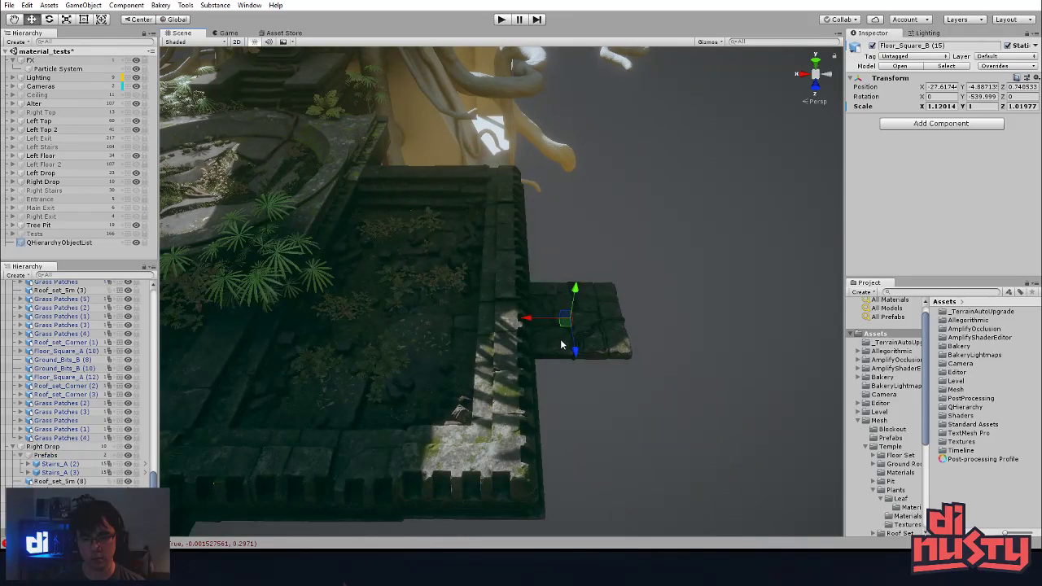
key("Delete")
- Turn the Rocks back on in Floor_Square_A 1 (8) and expand Floor_Square_A 1 (9) to show its parts
left_click(398, 354)
middle_click_drag(399, 354, 506, 354)
right_click_drag(506, 354, 616, 368, "alt")
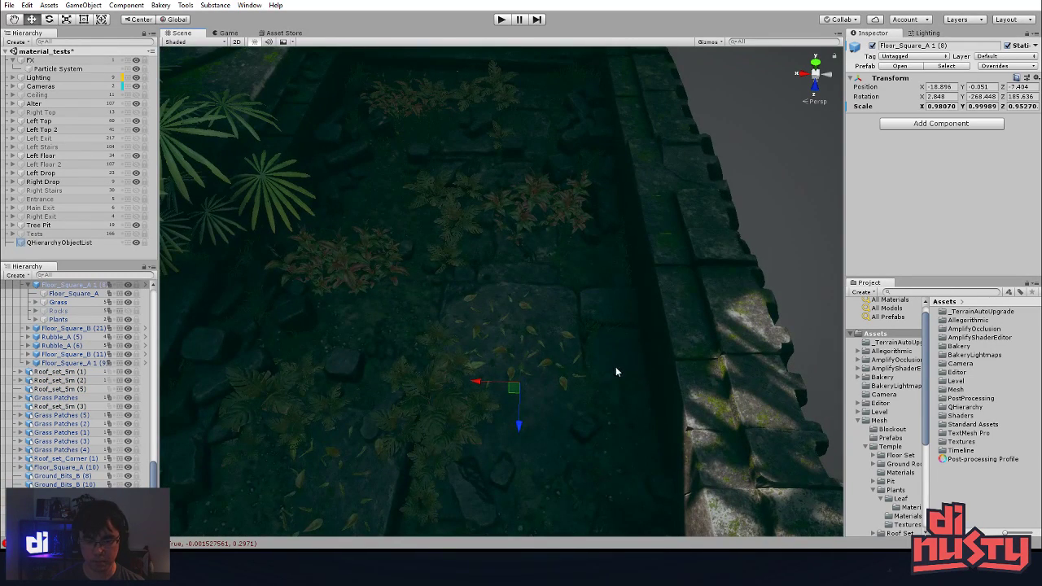
middle_click_drag(319, 392, 440, 290)
left_click(494, 436)
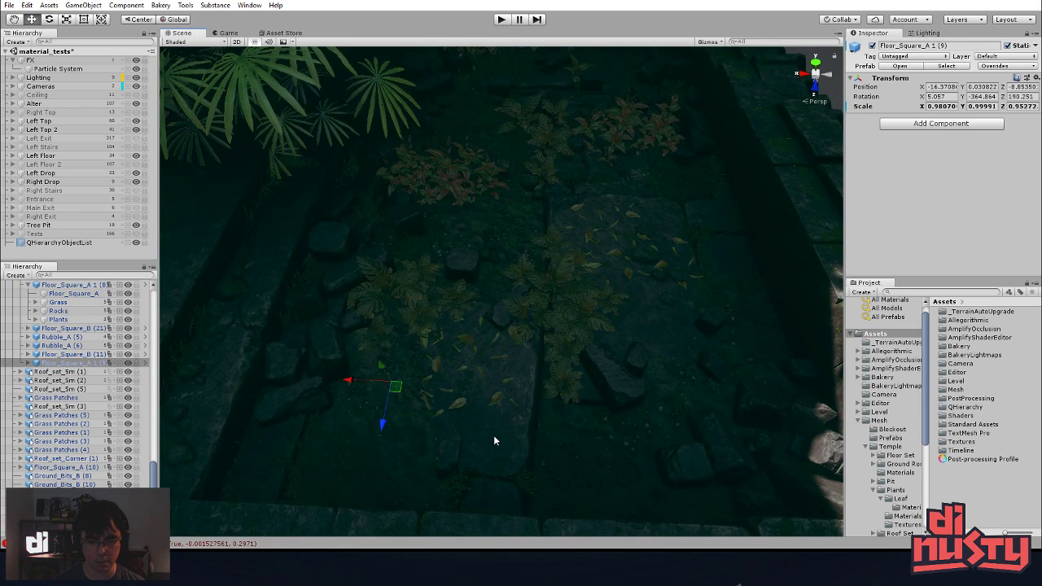
left_click(29, 363)
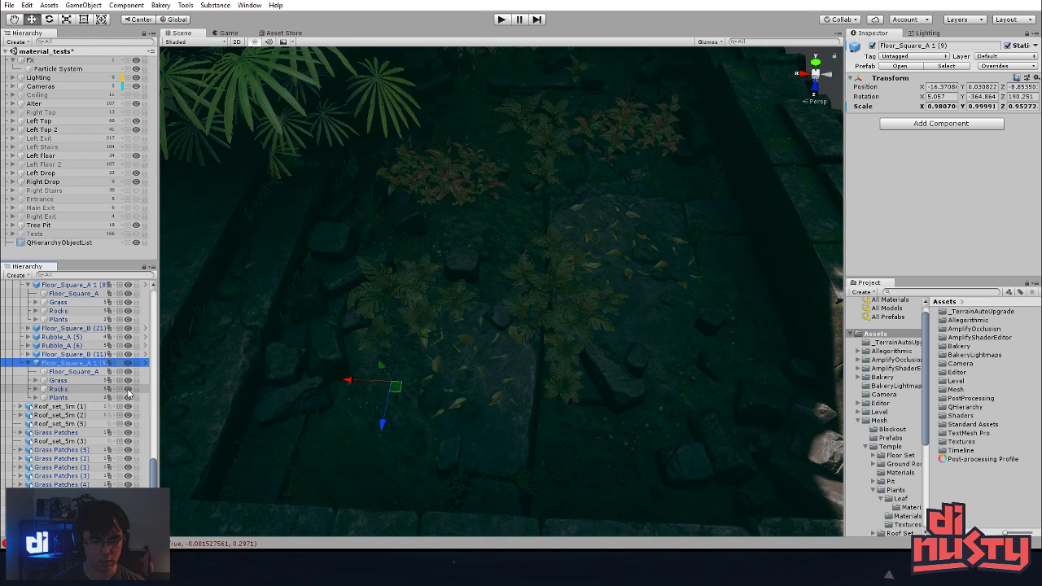
- Duplicate Floor_Square_B (11) to X -18.96, Z -7.344 and delete Floor_Square_A 1 (8) from that spot
middle_click_drag(516, 288, 456, 377)
left_click_drag(456, 377, 383, 414, "alt")
left_click(568, 258)
left_click_drag(449, 326, 563, 428, "alt")
key("ctrl+d")
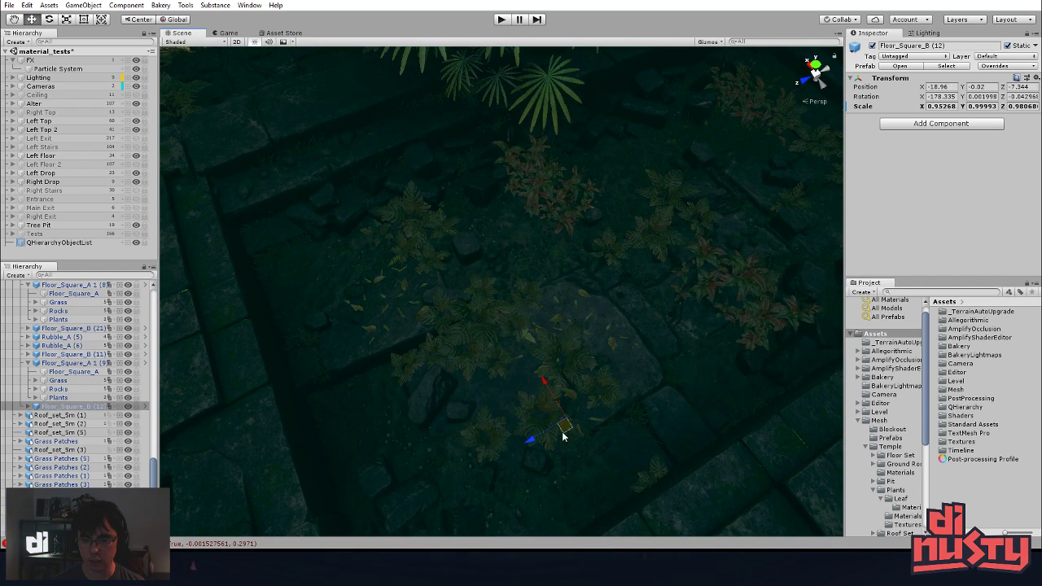
left_click(603, 297)
key("Delete")
- Adjust the position of the copied Floor_Square_B (12) near the right pit's sunlit corner
left_click(601, 336)
left_click_drag(565, 377, 537, 339, "alt")
left_click_drag(445, 400, 493, 426)
left_click_drag(493, 427, 312, 308, "alt")
left_click_drag(402, 301, 505, 367, "alt")
left_click(377, 323)
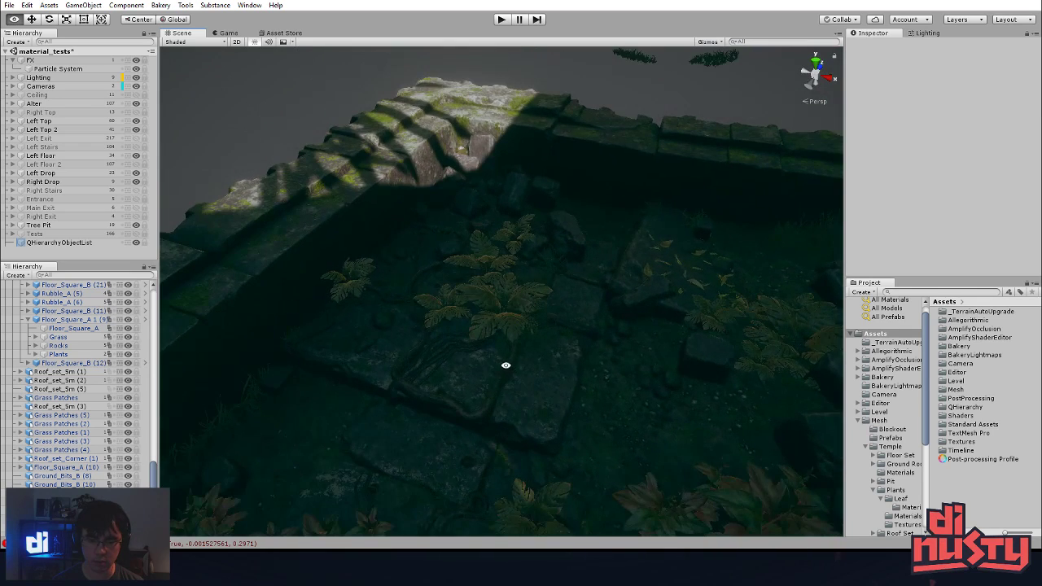
- Switch the transform handles to local orientation and rotate the floor slab near the pit's sunlit corner
left_click(503, 361)
left_click_drag(489, 255, 595, 309, "alt")
key("e")
left_click_drag(486, 305, 736, 284)
left_click_drag(561, 302, 668, 374, "alt")
left_click(494, 458)
right_click_drag(667, 374, 602, 359, "alt")
left_click_drag(603, 359, 514, 382, "alt")
left_click_drag(560, 329, 379, 310, "alt")
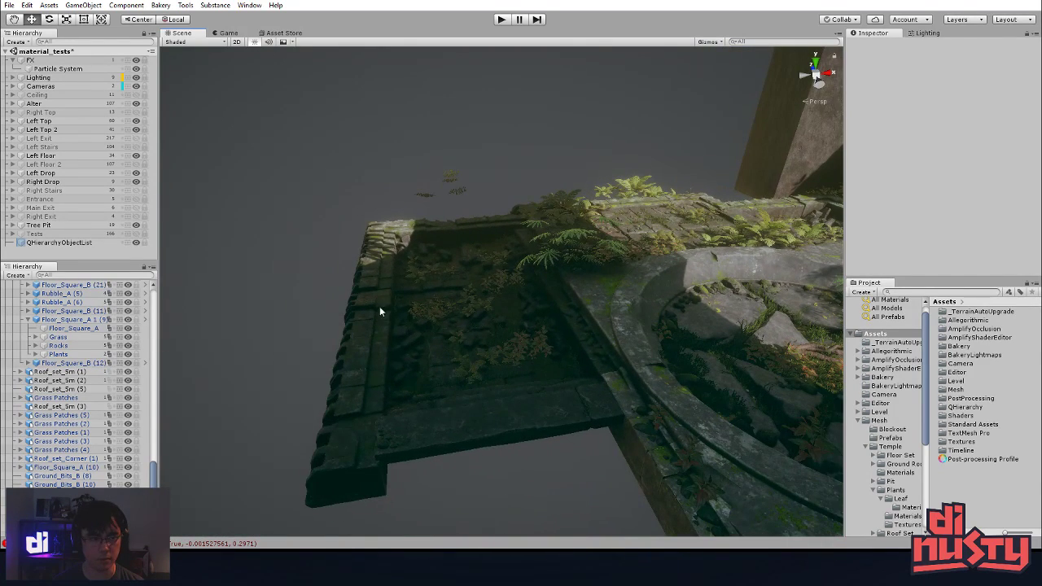
- Expand the Lighting group and examine the area covered by Reflection Probe (1) across the temple scene
left_click(32, 78)
left_click(12, 77)
left_click(65, 94)
left_click(73, 111)
double_click(81, 94)
left_click_drag(609, 153, 521, 175, "alt")
right_click_drag(521, 175, 458, 179, "alt")
left_click_drag(458, 179, 398, 288, "alt")
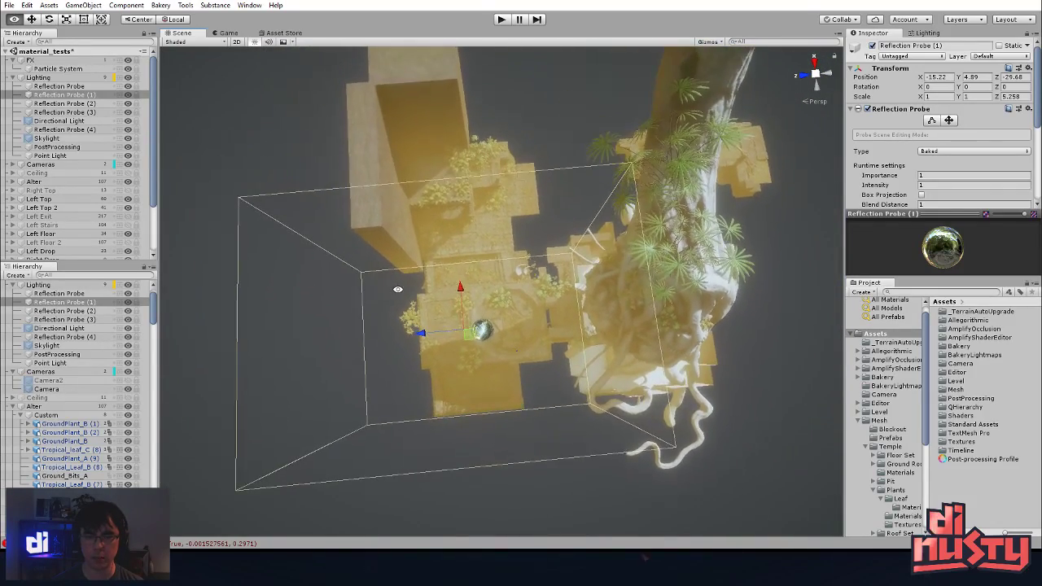
left_click(557, 147)
left_click_drag(556, 146, 644, 276, "alt")
scroll(644, 277, "up", 3)
middle_click_drag(643, 276, 609, 270)
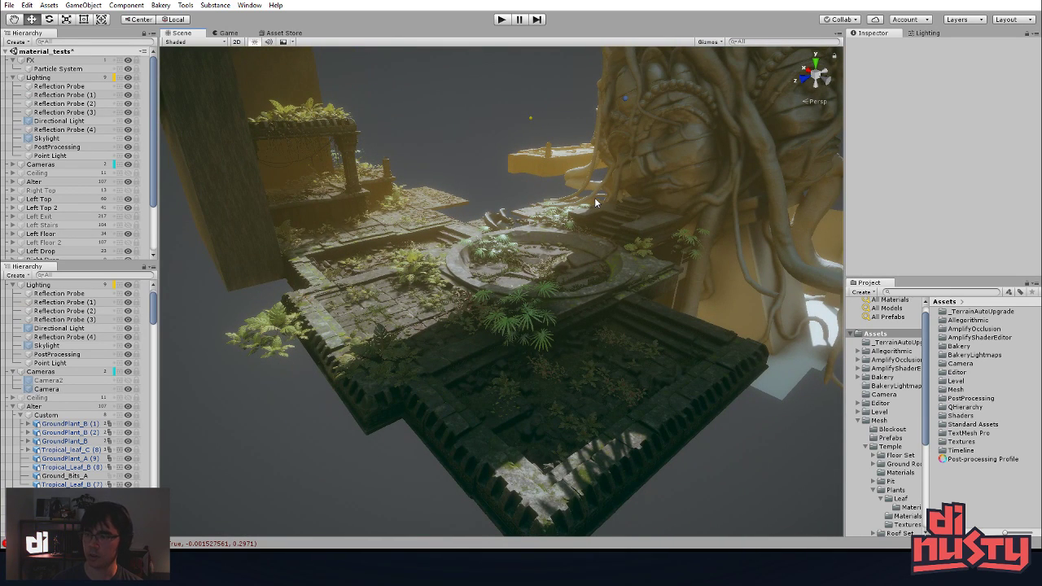
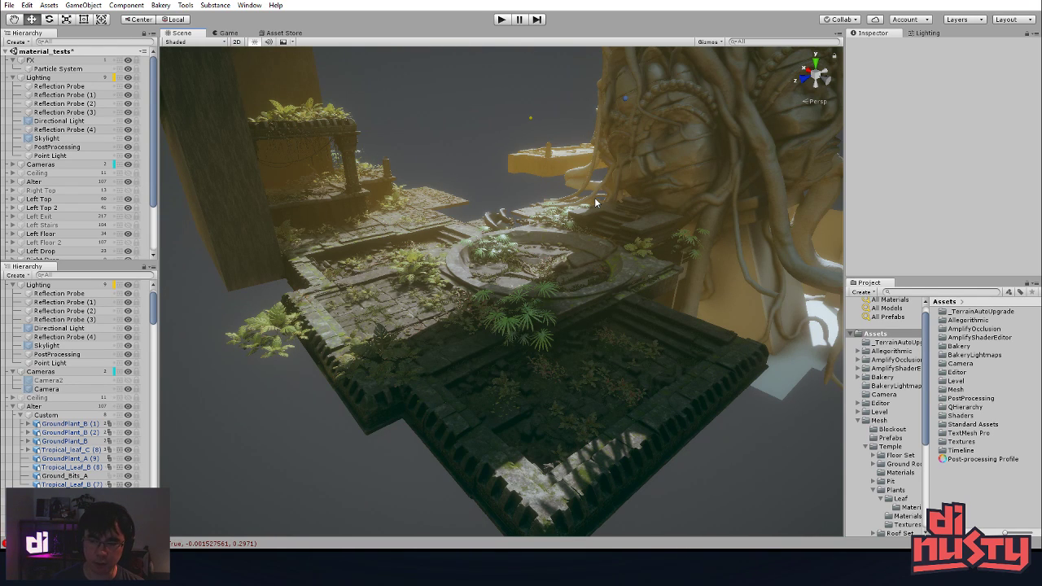
- Reposition and rotate the Tropical_Leaf_B (9) plant along the outer edge of the sunlit floor platform
left_click(275, 338)
left_click_drag(275, 339, 399, 381, "alt")
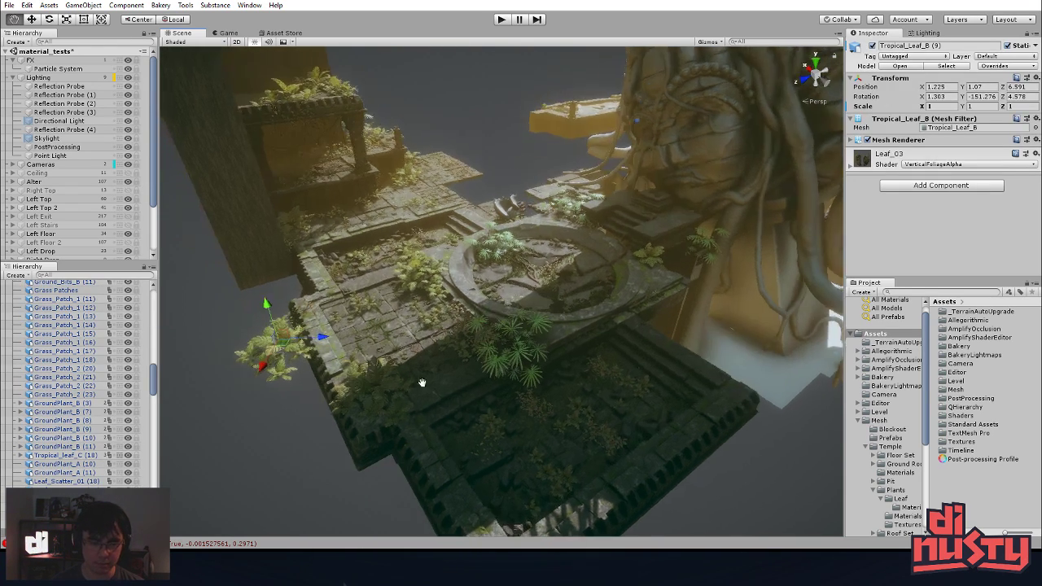
middle_click_drag(400, 381, 562, 472)
left_click_drag(562, 472, 570, 520, "alt")
middle_click_drag(569, 520, 455, 374)
right_click_drag(455, 374, 553, 480, "alt")
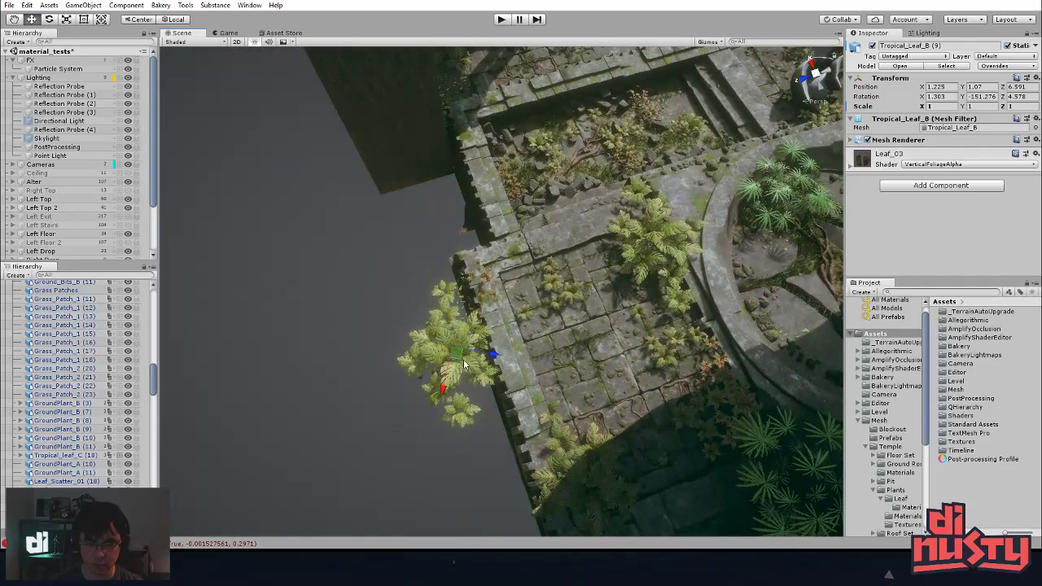
left_click(477, 364)
left_click(467, 366)
left_click_drag(459, 358, 544, 292)
left_click_drag(481, 284, 503, 292)
key("e")
left_click_drag(466, 247, 448, 261)
- Move GroundPlant_A (13) to X 2.847, Y 1.477, Z 5.208 on the platform's mossy outer edge
left_click(469, 426)
scroll(342, 265, "up", 5)
left_click(334, 250)
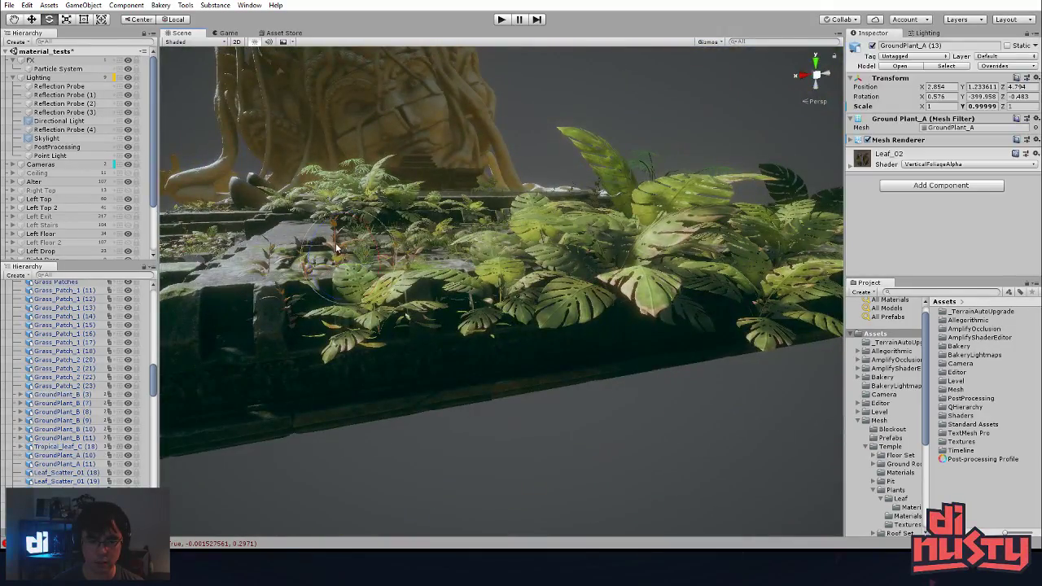
left_click_drag(347, 210, 655, 347, "alt")
left_click_drag(633, 293, 690, 288)
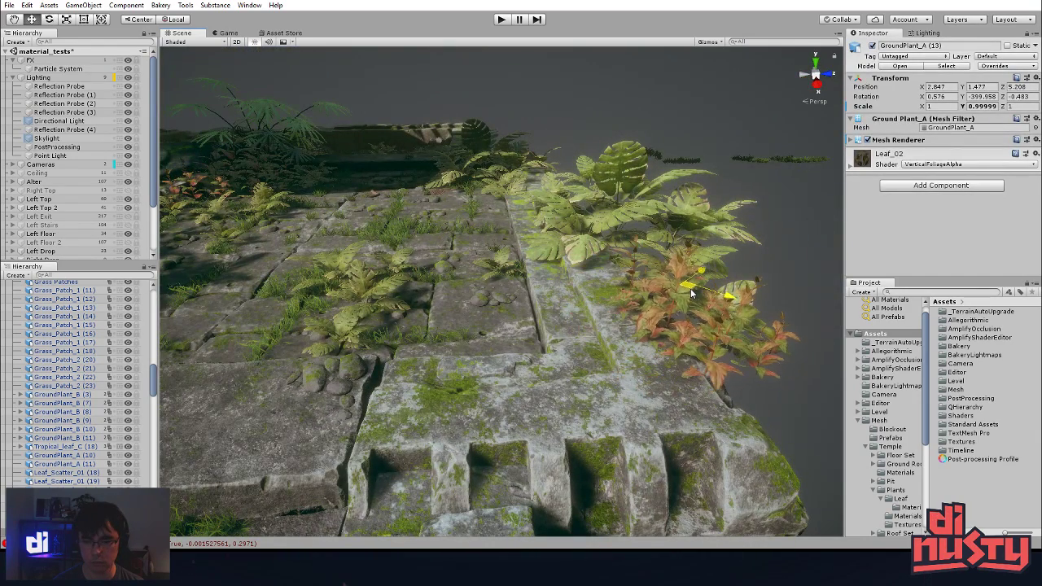
left_click(569, 133)
left_click_drag(569, 133, 808, 219, "alt")
left_click_drag(579, 271, 802, 407, "alt")
- Turn on selection outlines for the scene view and select the Floor_Square_B slabs of the sunlit floor
left_click(423, 314)
left_click_drag(456, 317, 612, 249, "alt")
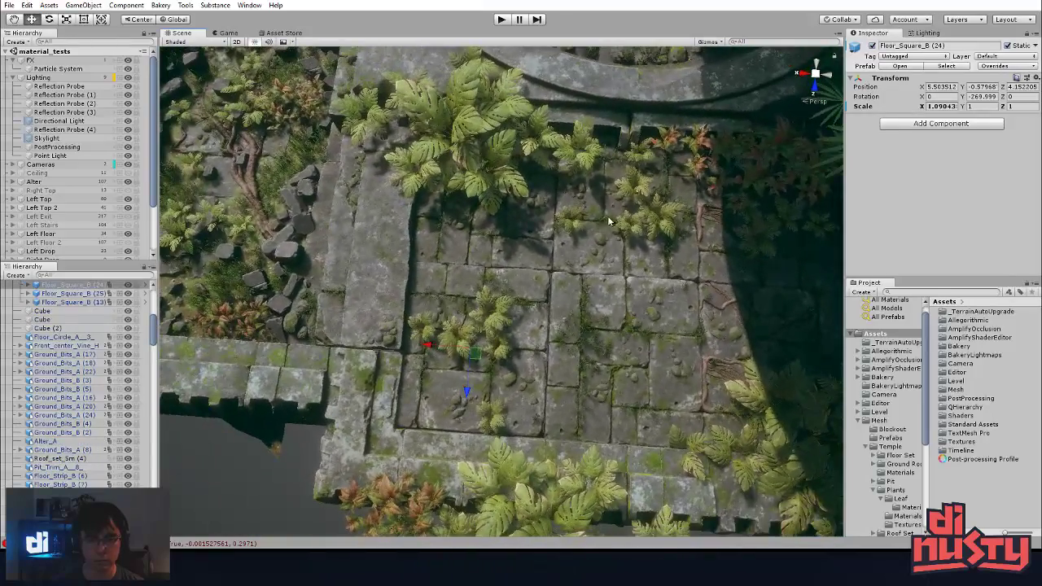
left_click(709, 41)
left_click_drag(696, 104, 454, 271, "alt")
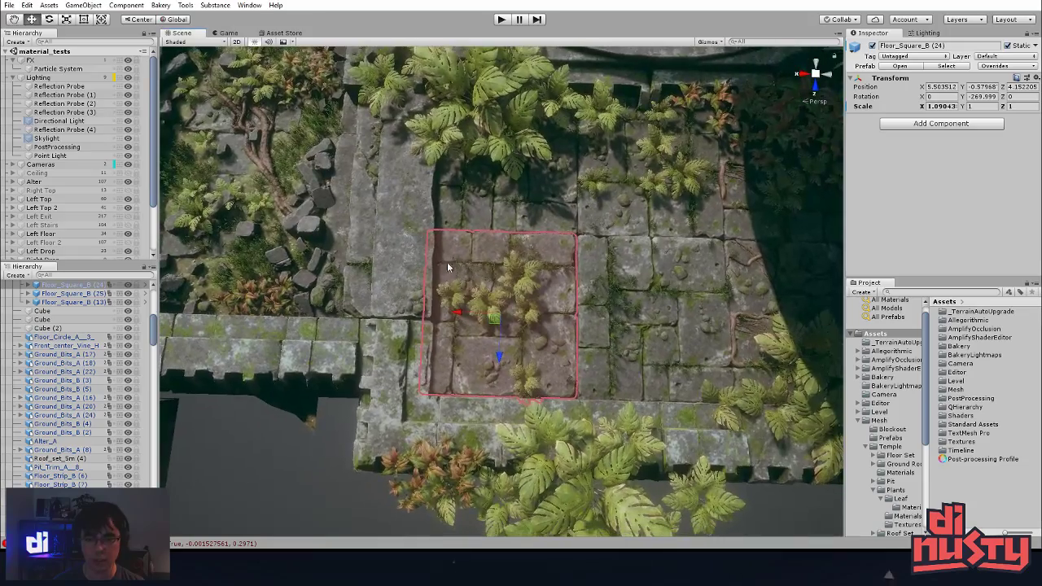
left_click_drag(423, 238, 396, 250, "alt")
left_click(422, 272)
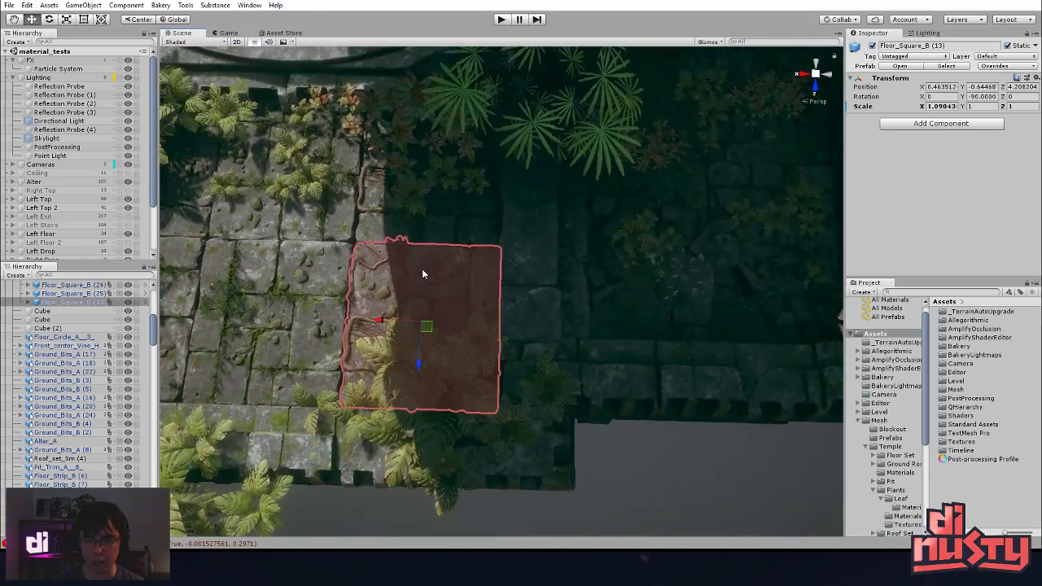
- Examine the alignment of the Floor_Square_B slabs between the stepped edge and the shadow line
middle_click_drag(347, 293, 570, 289)
middle_click_drag(352, 253, 518, 271)
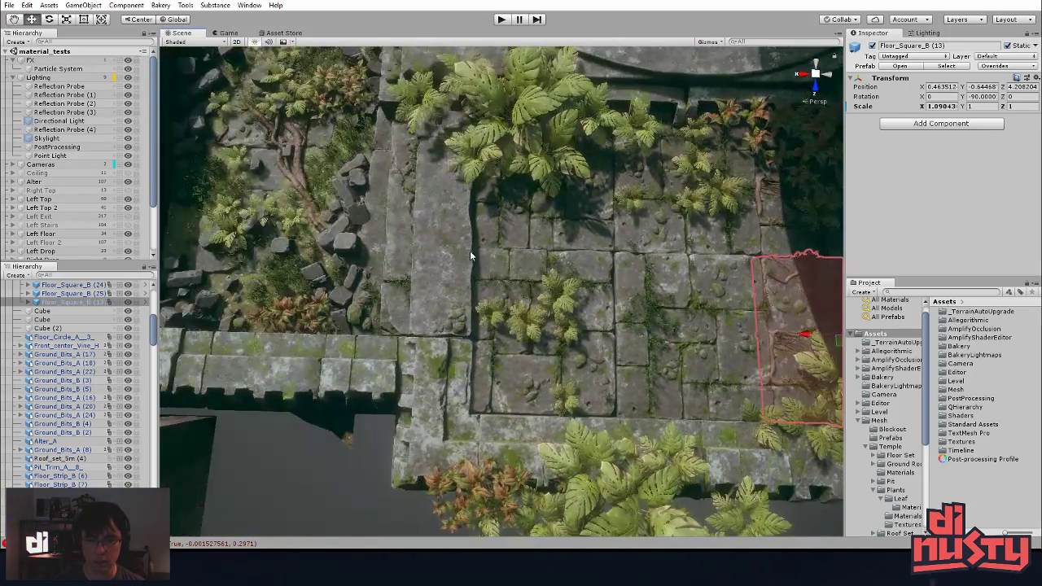
left_click(498, 270)
middle_click_drag(686, 300, 518, 288)
left_click(608, 272, "shift")
left_click(617, 268, "shift")
middle_click_drag(616, 268, 621, 272)
left_click_drag(414, 302, 518, 332, "alt")
left_click(418, 252)
middle_click_drag(470, 253, 417, 267)
left_click(416, 276)
left_click(608, 289)
middle_click_drag(643, 289, 724, 244)
left_click_drag(452, 279, 447, 302, "alt")
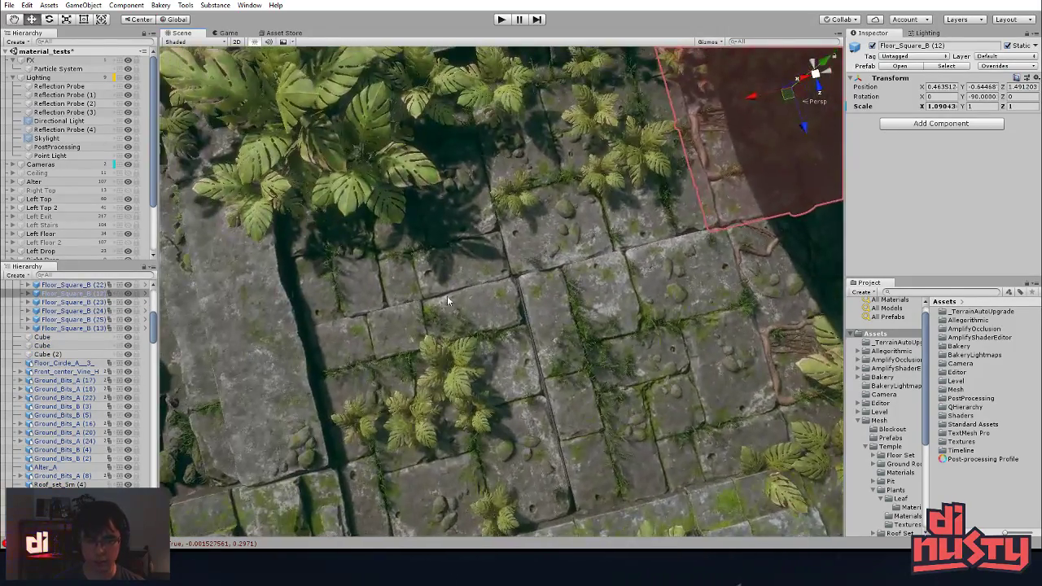
- Shift Floor_Square_B (25) to X 2.946 and the neighbouring Floor_Square_B (13) to X 0.392
left_click(522, 351)
left_click(670, 381)
middle_click_drag(671, 381, 604, 372)
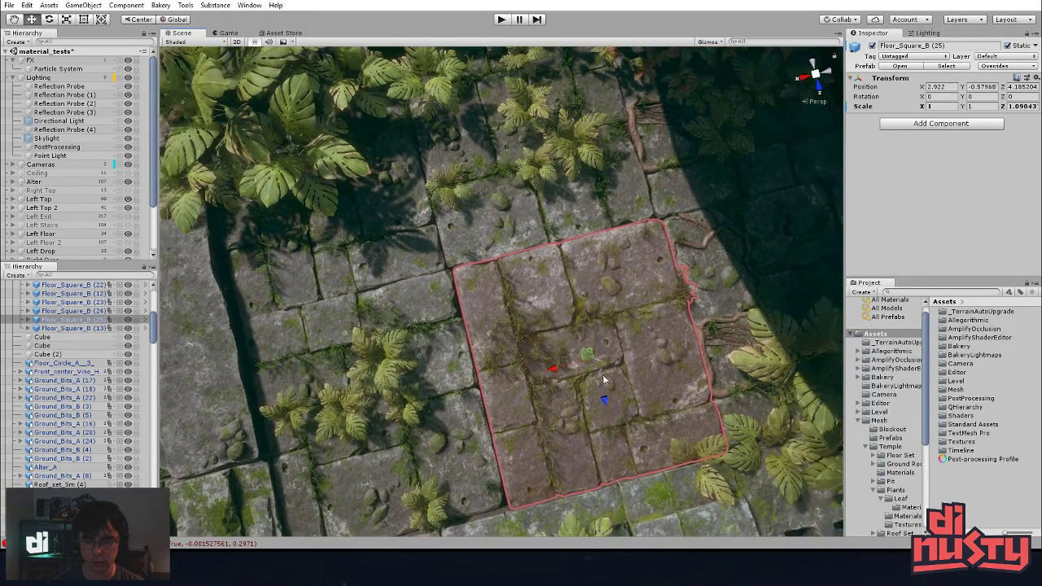
left_click_drag(568, 372, 562, 374)
middle_click_drag(635, 345, 389, 387)
left_click(508, 319)
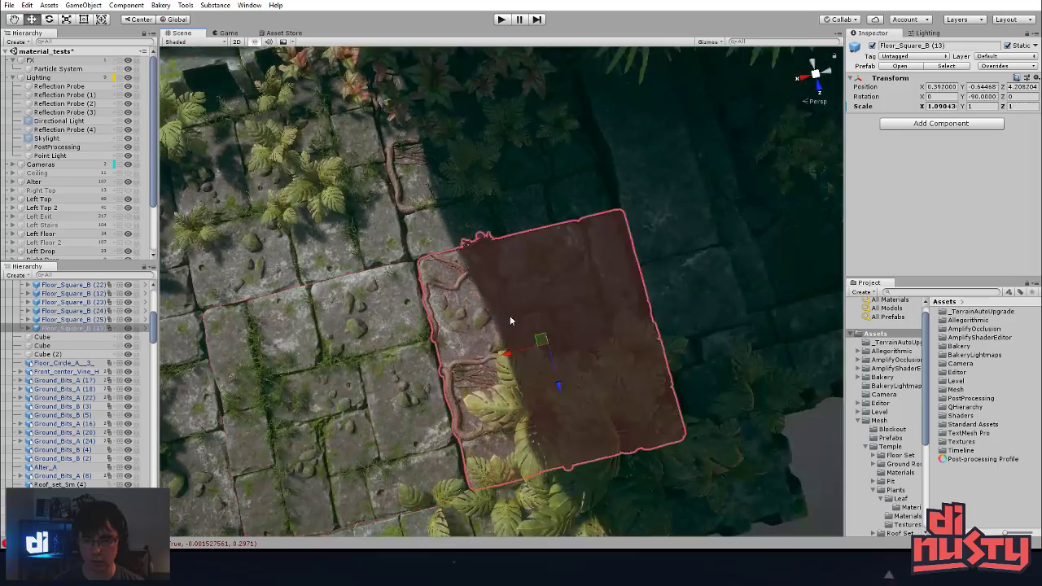
- Tilt Floor_Square_B (25) to X rotation -4.987 and sink it to Y -0.636, Z 4.200966
left_click(659, 388)
left_click_drag(659, 388, 691, 212, "alt")
left_click(630, 321)
left_click_drag(630, 321, 576, 326, "alt")
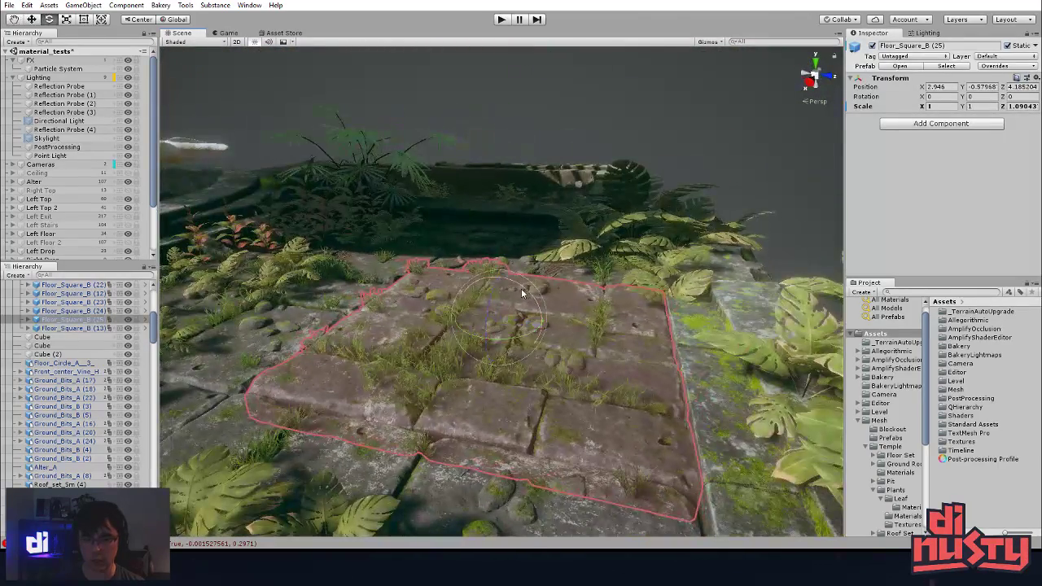
mouse_move(520, 288)
left_mouse_down()
mouse_move(503, 306)
mouse_move(504, 296)
left_mouse_up()
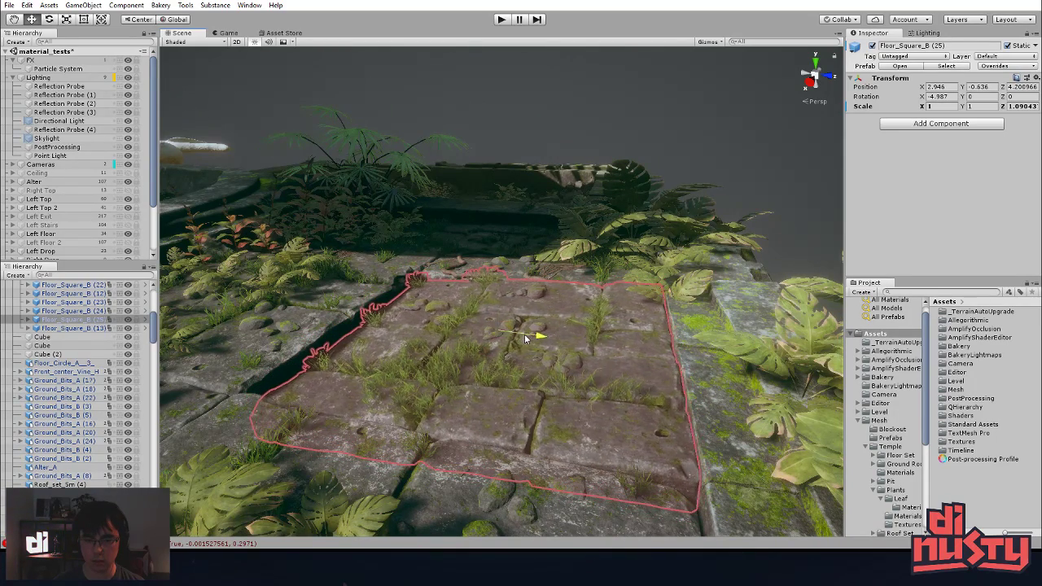
left_click(733, 216)
left_click_drag(733, 216, 530, 353, "alt")
middle_click_drag(530, 353, 595, 407, "alt")
- Tilt Floor_Square_B (22) near the large fern to a Z rotation of 1.022
left_click(465, 249)
mouse_move(465, 249)
left_mouse_down("alt")
mouse_move(477, 224)
mouse_move(461, 202)
mouse_move(476, 240)
left_mouse_up("alt")
key("w")
left_click(534, 312)
left_click_drag(535, 311, 490, 269, "alt")
key("e")
left_click(490, 269)
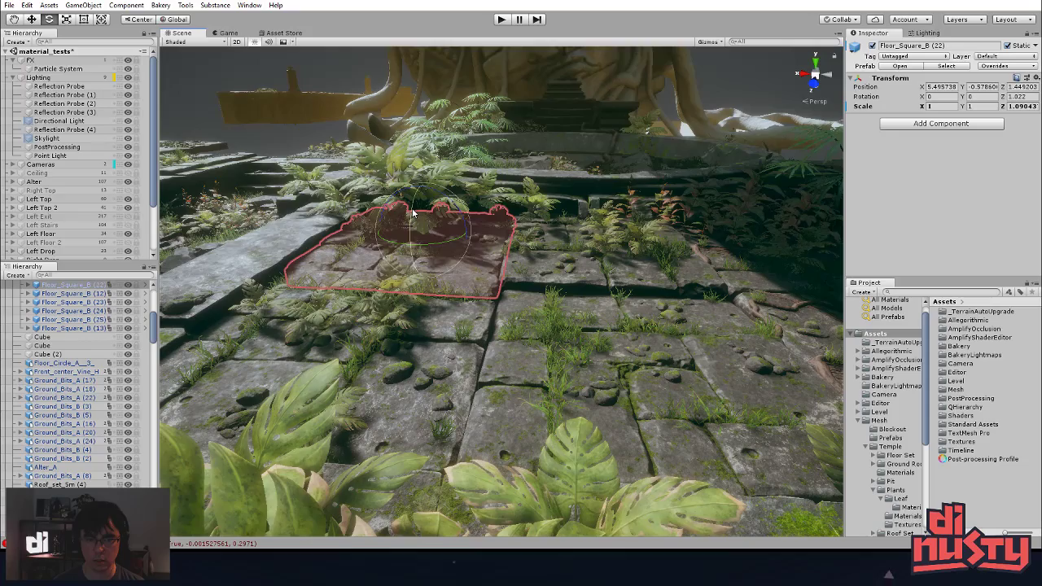
left_click_drag(608, 260, 488, 260, "alt")
left_click(533, 303)
- Bring Ground_Root_A (5) from the rubble pit onto the sunlit slabs at X -17.724, Z 4.94, with Y rotation -82.838
left_click_drag(533, 304, 623, 244, "alt")
left_click(750, 243)
right_click_drag(622, 244, 611, 243, "alt")
left_click_drag(610, 244, 465, 331, "alt")
middle_click_drag(464, 330, 752, 263, "alt")
left_click(319, 341)
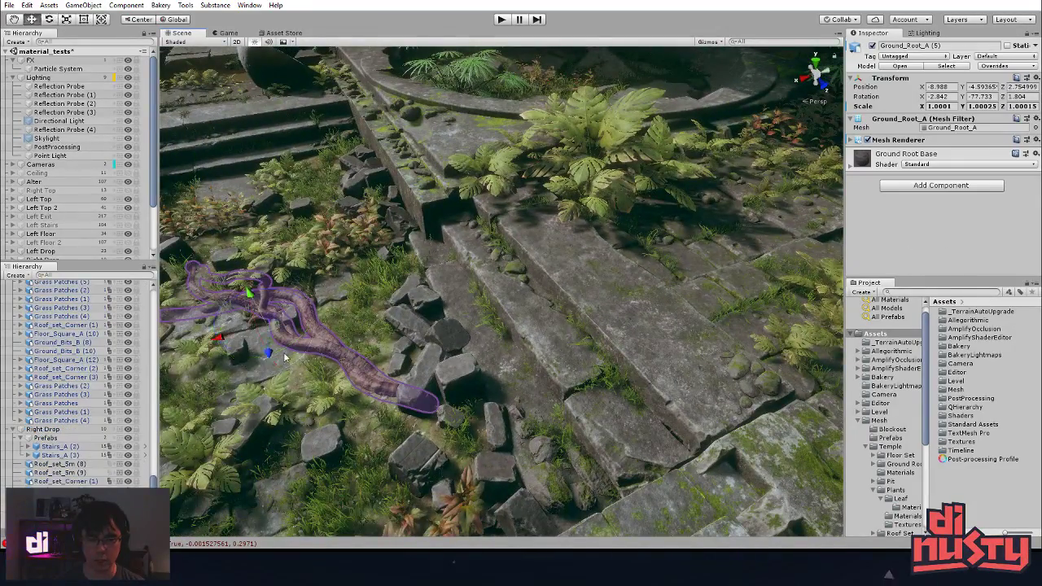
key("f")
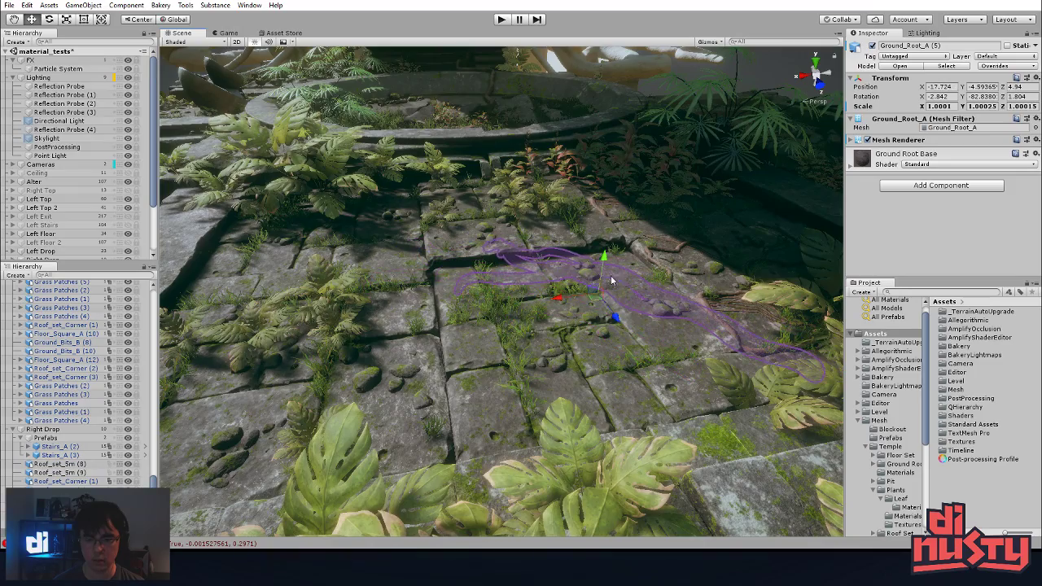
- Fit Ground_Root_A (5) across the tilted slab at X -17.667, Y -4.021, Z 5.699, with Y rotation -103.796
left_click_drag(615, 251, 615, 265)
left_click_drag(614, 266, 514, 242, "alt")
left_click_drag(567, 342, 606, 366)
left_click_drag(607, 325, 510, 393)
left_click(526, 309)
left_click_drag(526, 310, 398, 354, "alt")
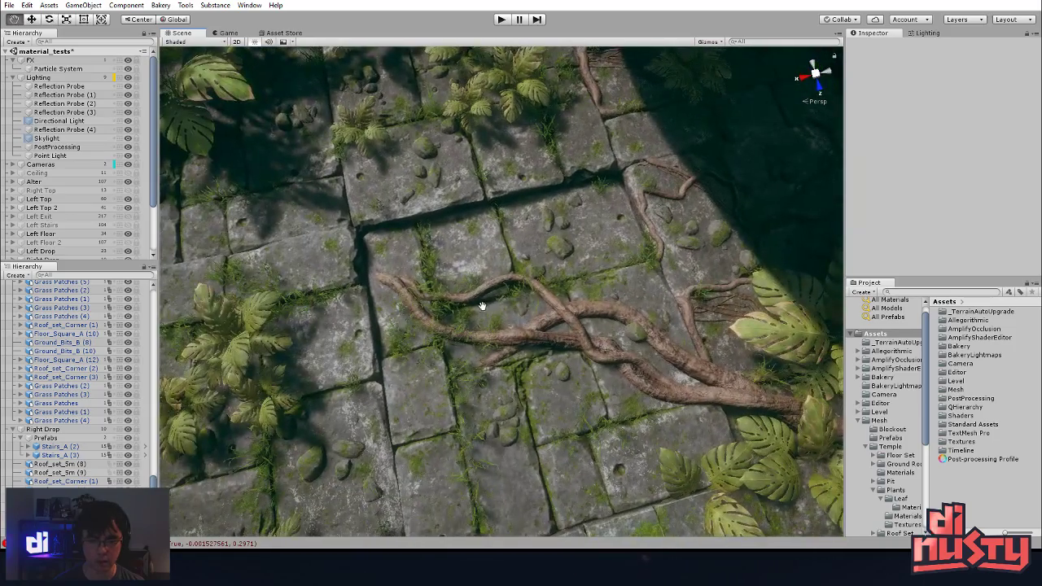
middle_click_drag(496, 338, 483, 325)
left_click(484, 325)
left_click_drag(569, 359, 542, 357)
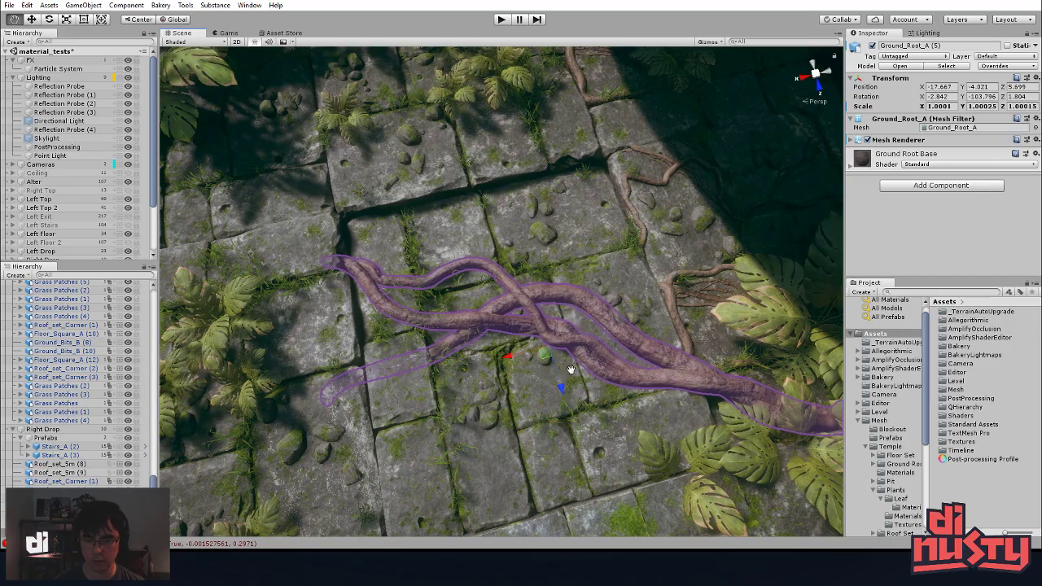
middle_click_drag(577, 370, 539, 362)
- Examine the placed root and the surrounding slabs from several angles
left_click_drag(317, 268, 666, 382, "alt")
left_click(467, 328)
left_click(595, 296)
left_click_drag(595, 296, 236, 281, "alt")
left_click(575, 334)
right_click_drag(236, 281, 544, 350, "alt")
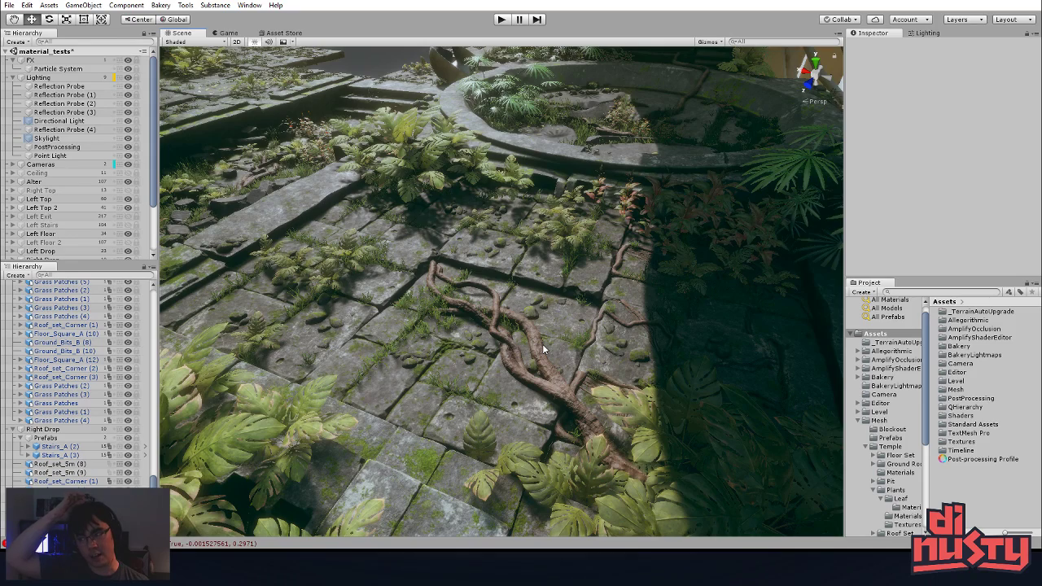
left_click_drag(523, 269, 510, 304, "alt")
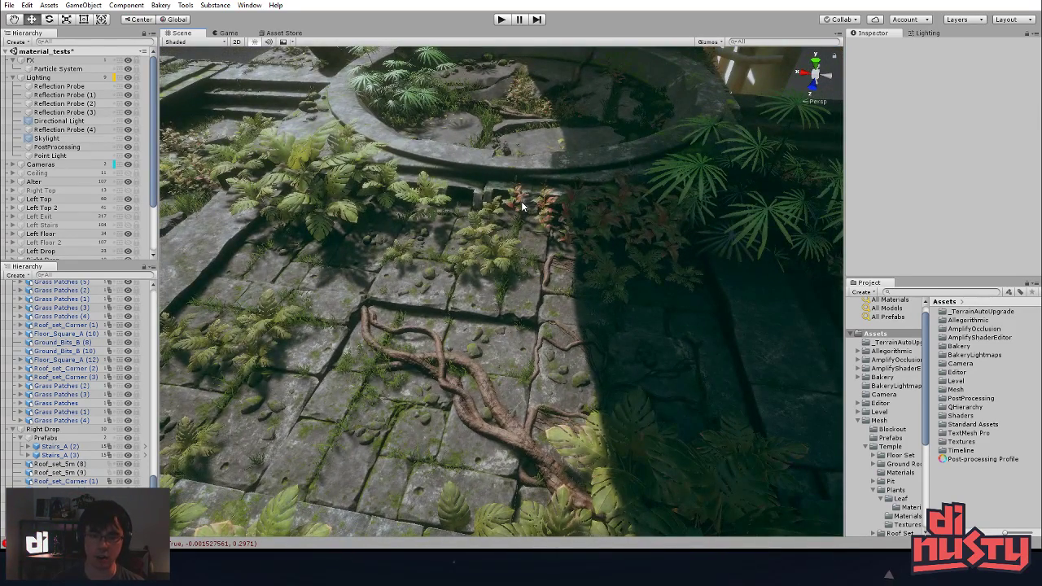
- Examine the red-leaved plants beside the circular basin, then survey the whole temple floor from above
left_click(520, 201)
left_click(519, 201)
key("f")
left_click_drag(586, 342, 554, 161, "alt")
left_click(555, 162)
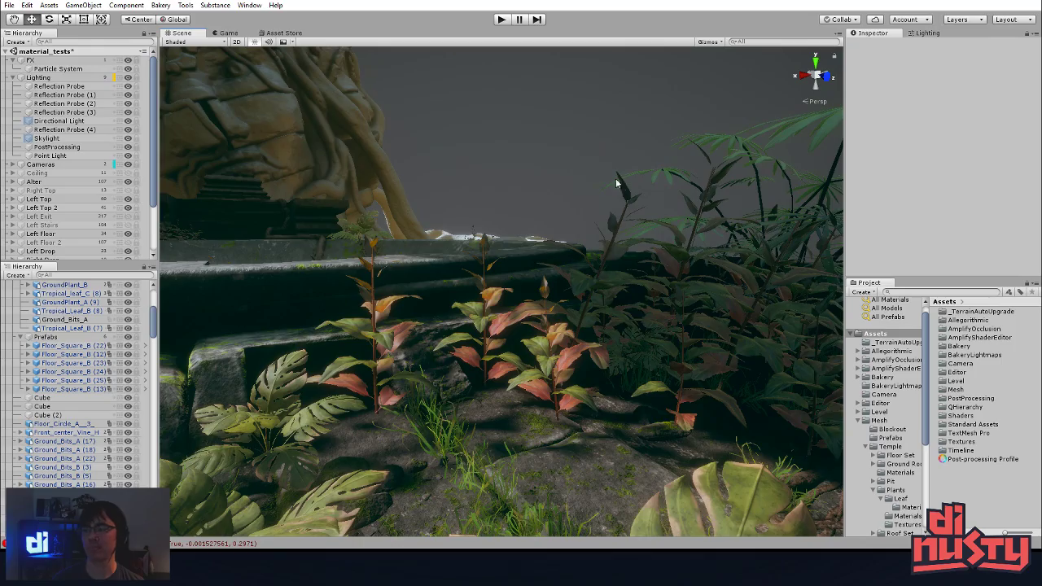
scroll(633, 237, "down", 3)
middle_click_drag(663, 192, 593, 279)
middle_click_drag(608, 126, 551, 215)
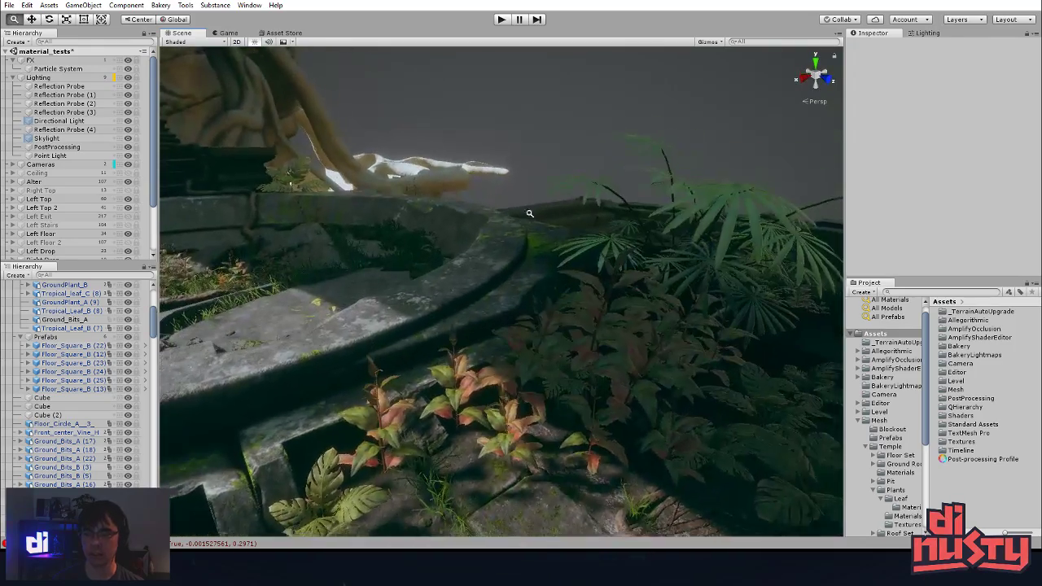
scroll(554, 217, "down", 2)
left_click_drag(634, 202, 376, 278, "alt")
left_click_drag(512, 303, 344, 215, "alt")
left_click_drag(476, 147, 539, 448, "alt")
left_click_drag(561, 316, 565, 347, "alt")
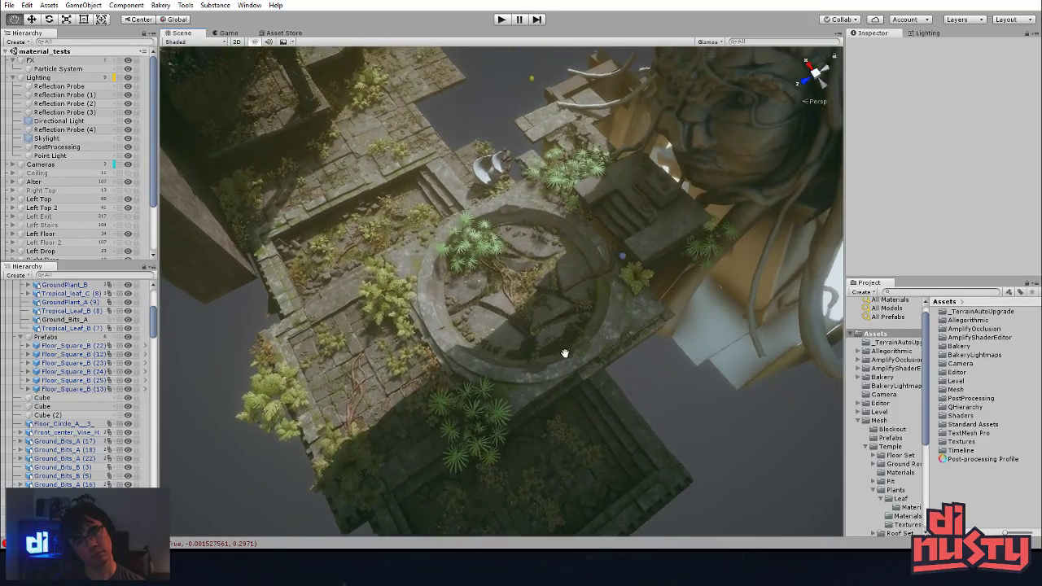
middle_click_drag(565, 347, 562, 446)
middle_click_drag(519, 326, 520, 286)
- Examine the Floor_Square_B slabs along the Left Floor's open edge and the contents of Floor_Square_B (14)
left_click(419, 199)
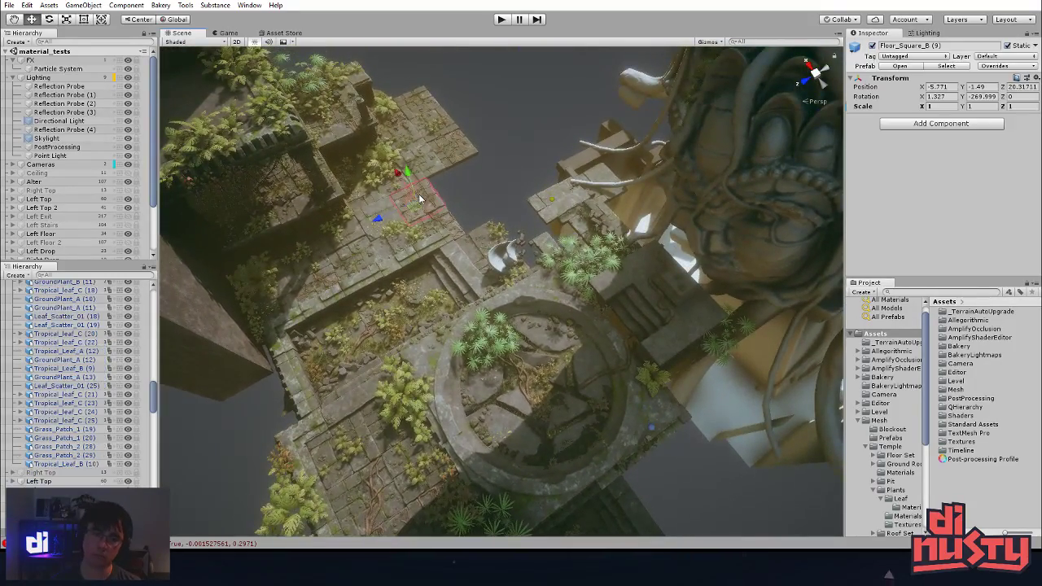
key("f")
left_click(570, 212)
left_click_drag(570, 221, 622, 363, "alt")
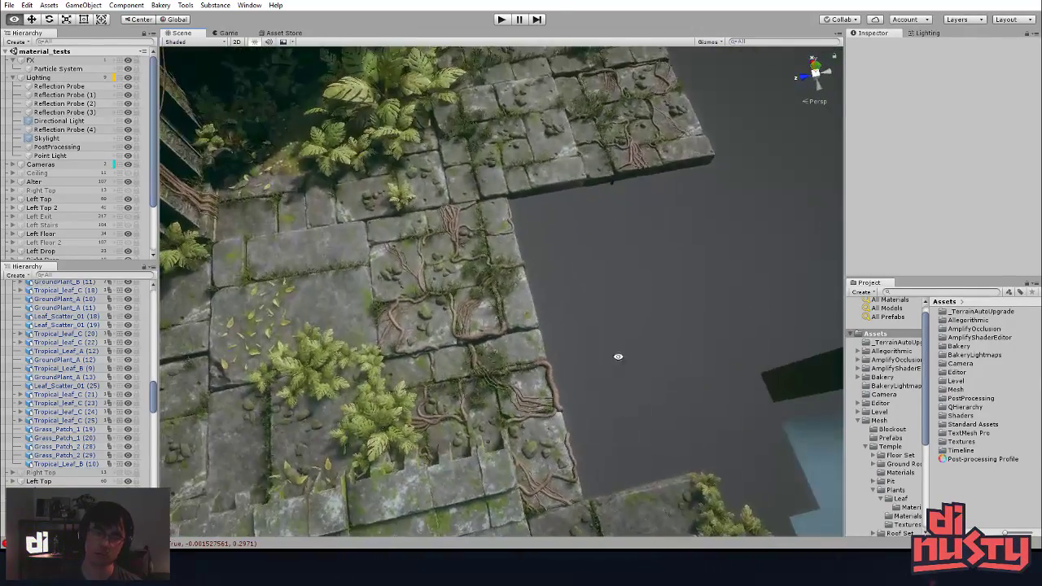
left_click(446, 195)
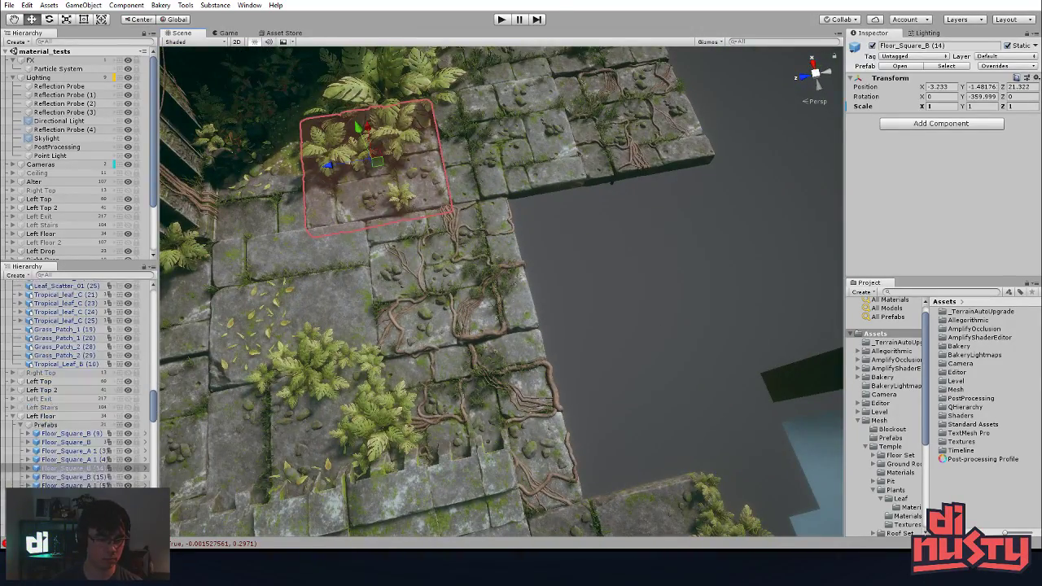
left_click(27, 470)
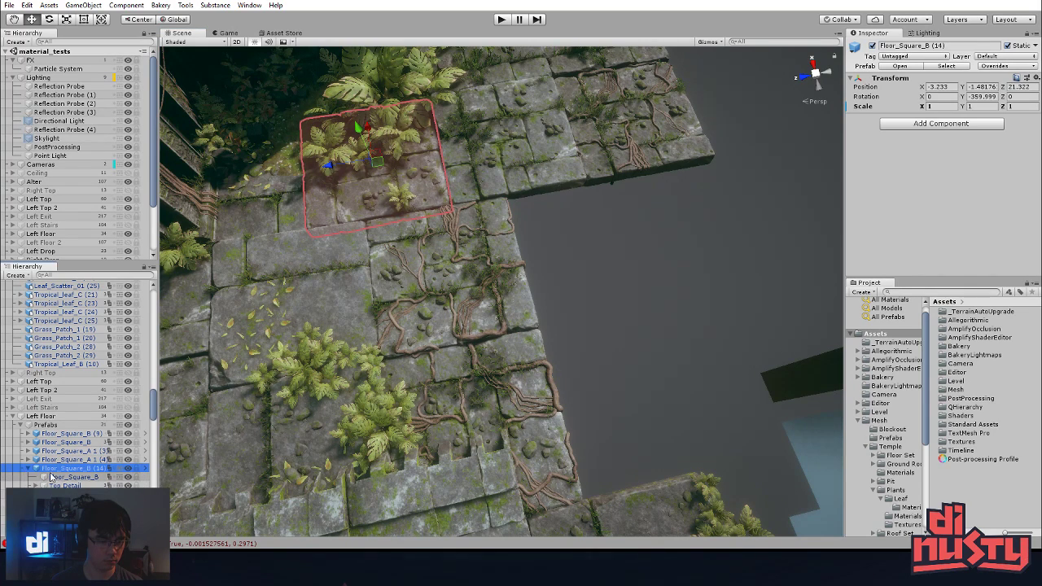
left_click(488, 308)
left_click(533, 413, "shift")
middle_click_drag(614, 410, 533, 423)
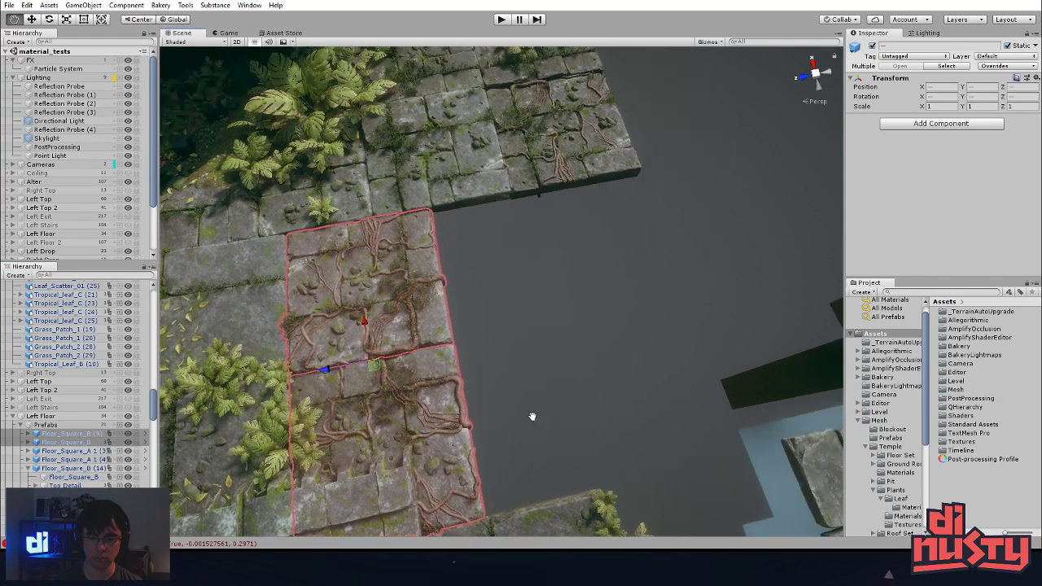
- Duplicate Floor_Square_B (15) and place the copy in the gap beside the root-covered slabs, about X -5.8, Z 17.9
left_click(475, 182)
middle_click_drag(514, 276, 546, 253)
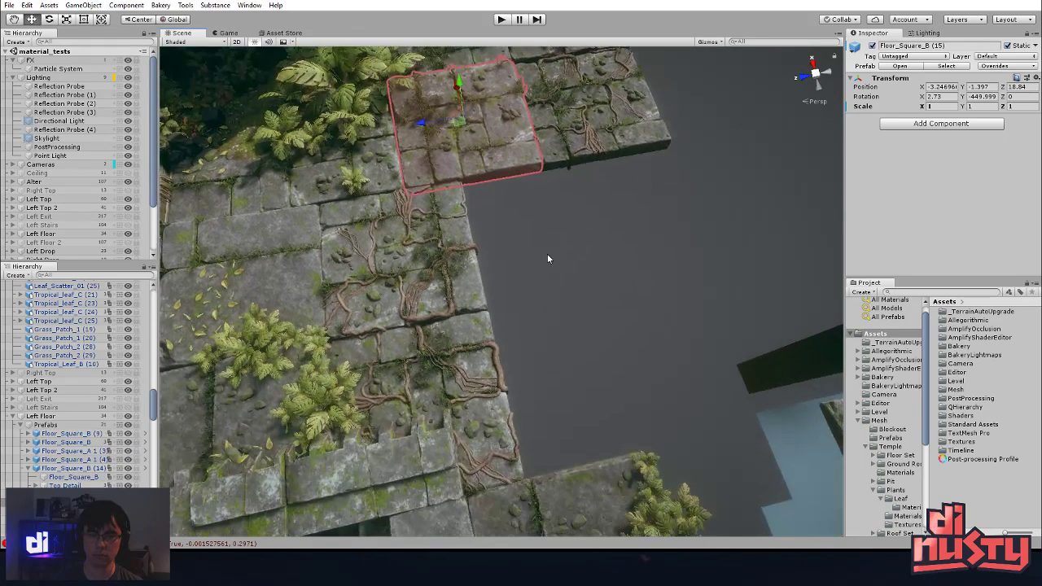
key("ctrl+d")
left_click_drag(458, 128, 546, 236)
- Duplicate the lower root-covered slab and place the copy next to it at about X -8.25, Z 17.81
left_click(388, 282)
left_click(434, 382, "shift")
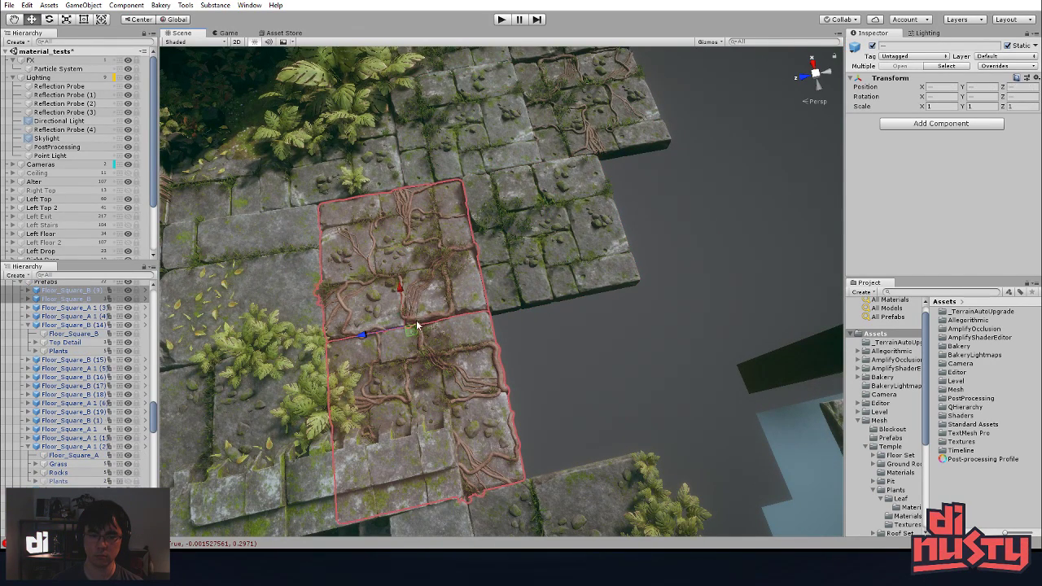
left_click(469, 360)
key("ctrl+d")
left_click_drag(390, 416, 569, 408)
left_click(670, 318)
left_click_drag(670, 318, 508, 292, "alt")
- Turn Floor_Square_B (3) to Y rotation -449.999 and align it at X -8.307, Z 17.871
left_click(449, 329)
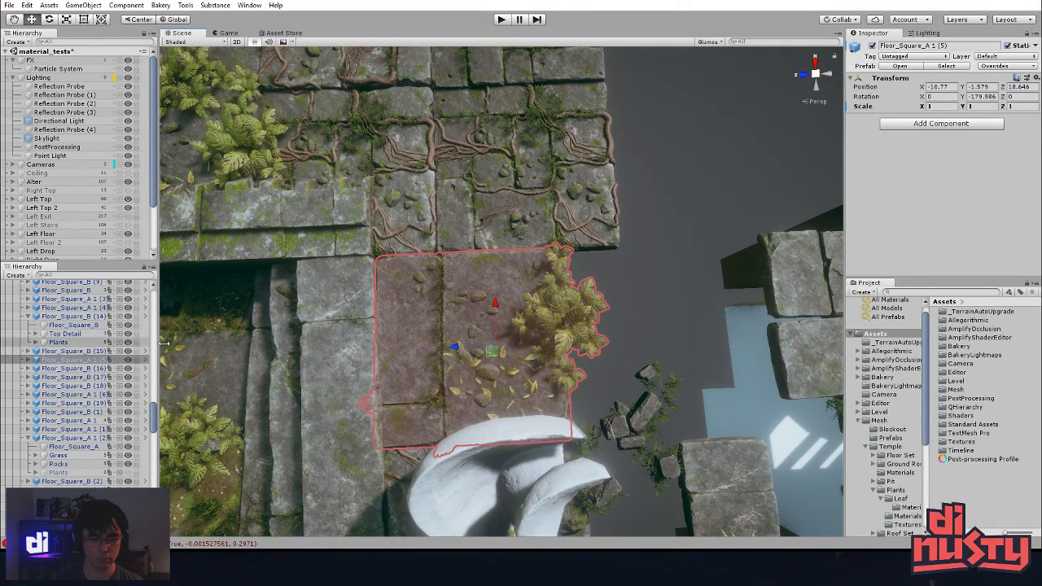
left_click(624, 170)
left_click(530, 122)
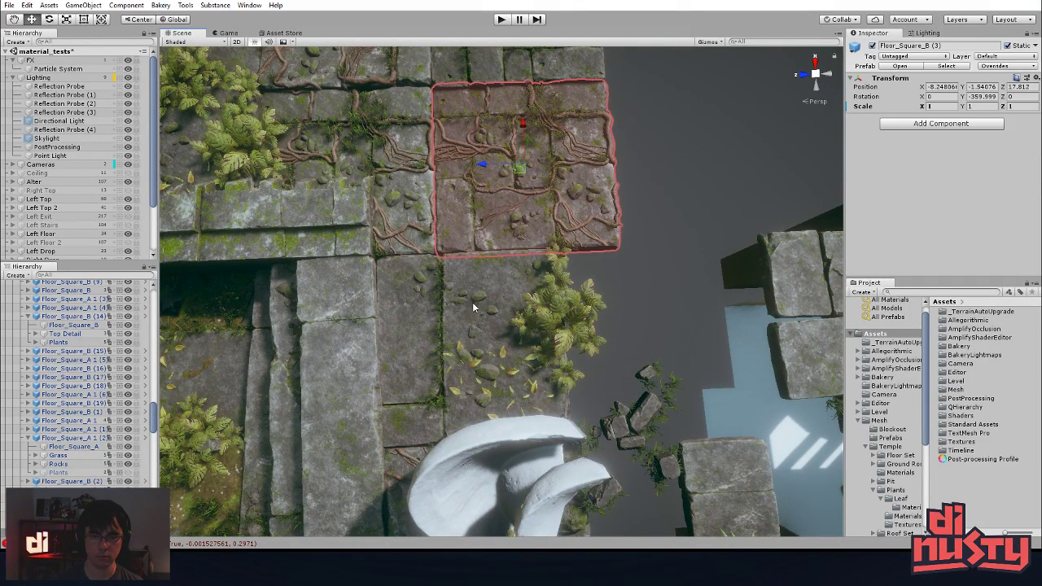
left_click_drag(469, 306, 542, 249, "alt")
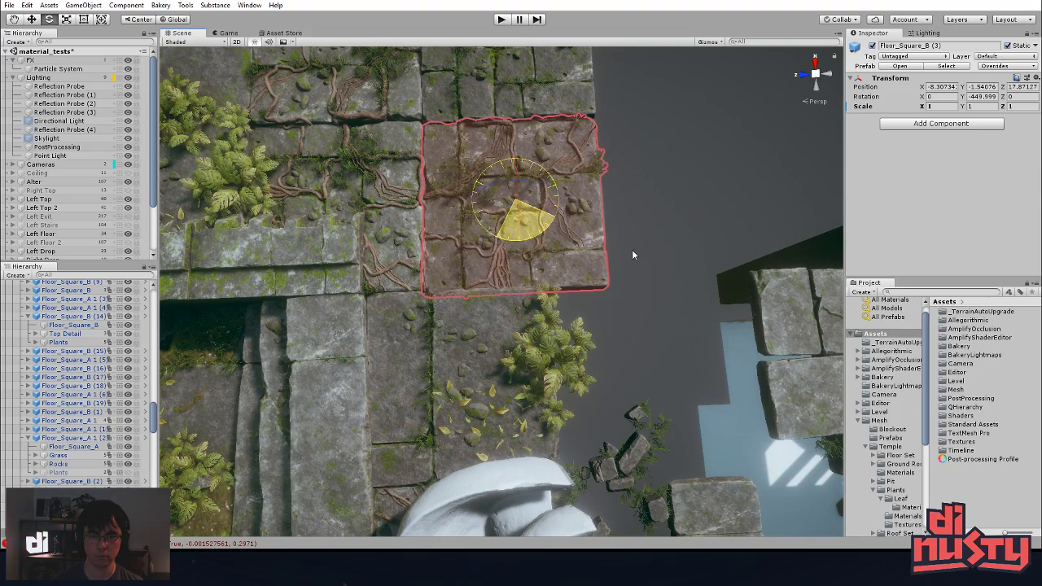
left_click(683, 285)
- Lower Floor_Square_B (22) at the open edge to Y -1.603 and shift it to X -5.761
middle_click_drag(648, 172, 568, 223)
left_click(531, 220)
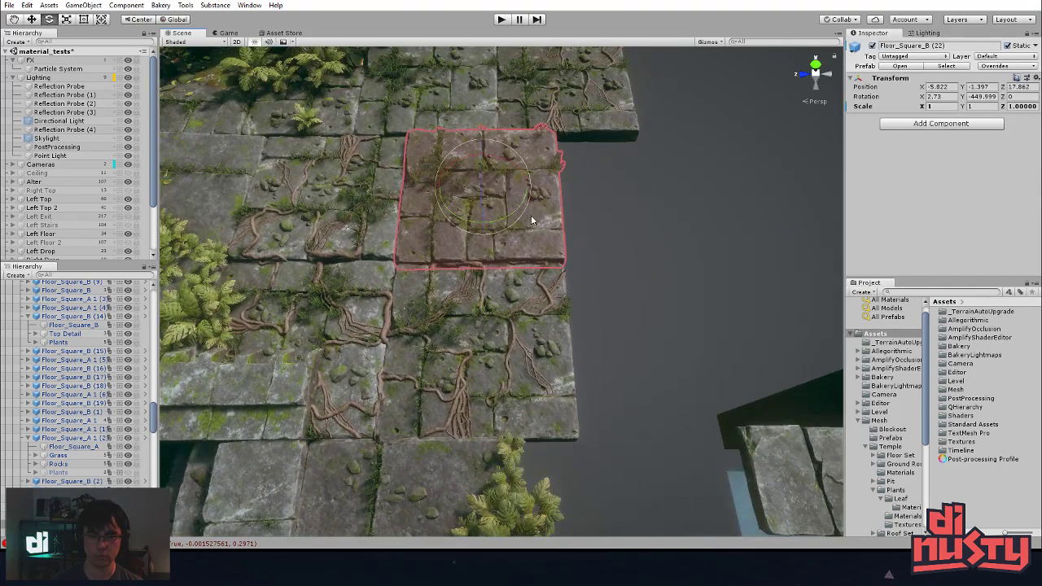
left_click_drag(526, 257, 558, 328, "alt")
left_click_drag(558, 328, 452, 210, "alt")
left_click(478, 442)
middle_click_drag(478, 439, 468, 415)
left_click(527, 306)
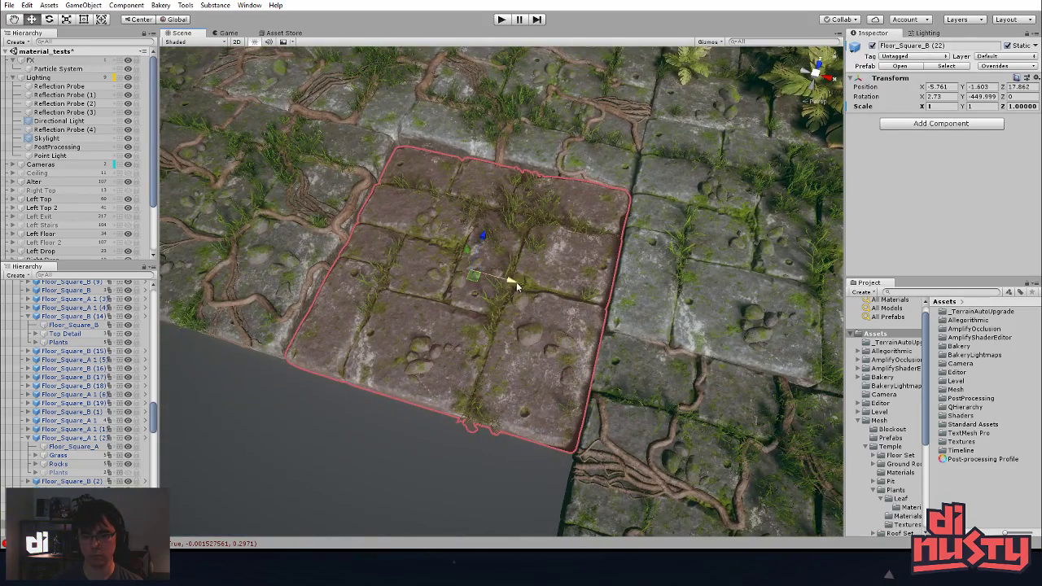
- Nudge the copied slabs at the open edge to line up with the neighbouring slabs
left_click(432, 468)
middle_click_drag(431, 468, 449, 479)
left_click_drag(448, 479, 523, 393, "alt")
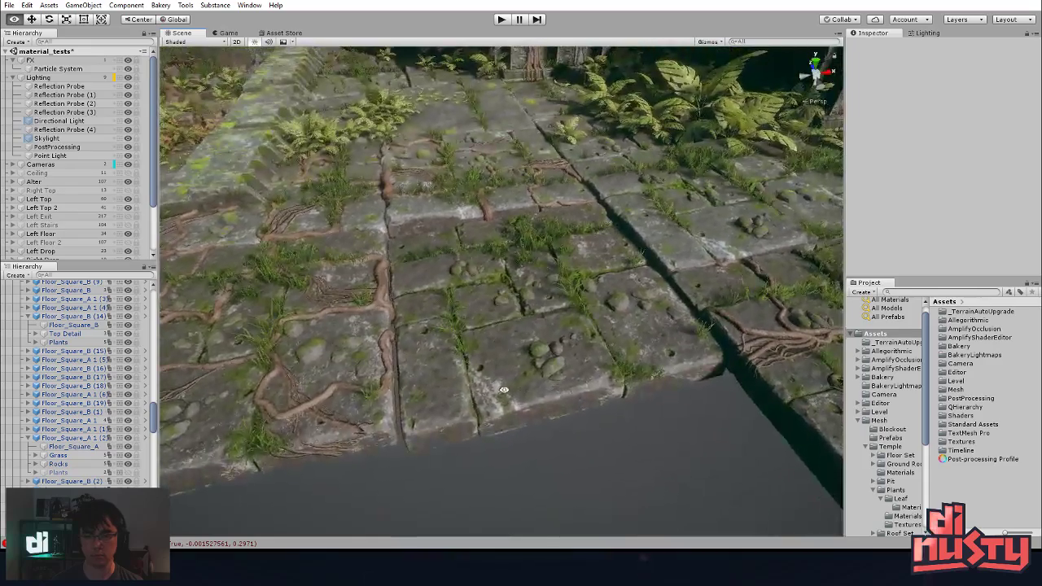
left_click(374, 370)
left_click_drag(383, 369, 502, 365, "alt")
left_click_drag(407, 301, 410, 300)
left_click(463, 468)
middle_click_drag(463, 468, 655, 376)
left_click(616, 329)
left_click_drag(594, 235, 593, 236)
left_click(735, 380)
middle_click_drag(735, 379, 401, 440)
- Examine the extended floor along the drop and the two slabs around the white bowl
left_click(405, 303)
left_click_drag(401, 439, 406, 274, "alt")
left_click(435, 449)
middle_click_drag(435, 449, 727, 397)
right_click_drag(553, 402, 604, 398, "alt")
left_click_drag(603, 399, 480, 214, "alt")
left_click(475, 197)
left_click(475, 197, "shift")
left_click(638, 200)
left_click_drag(638, 200, 621, 333, "alt")
left_click_drag(631, 370, 411, 302, "alt")
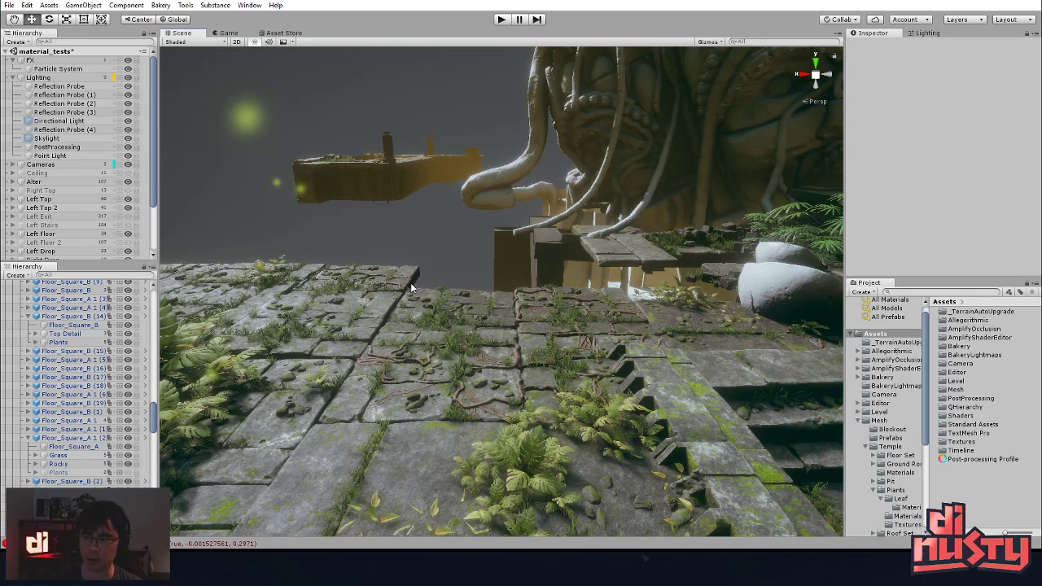
left_click_drag(461, 196, 448, 419, "alt")
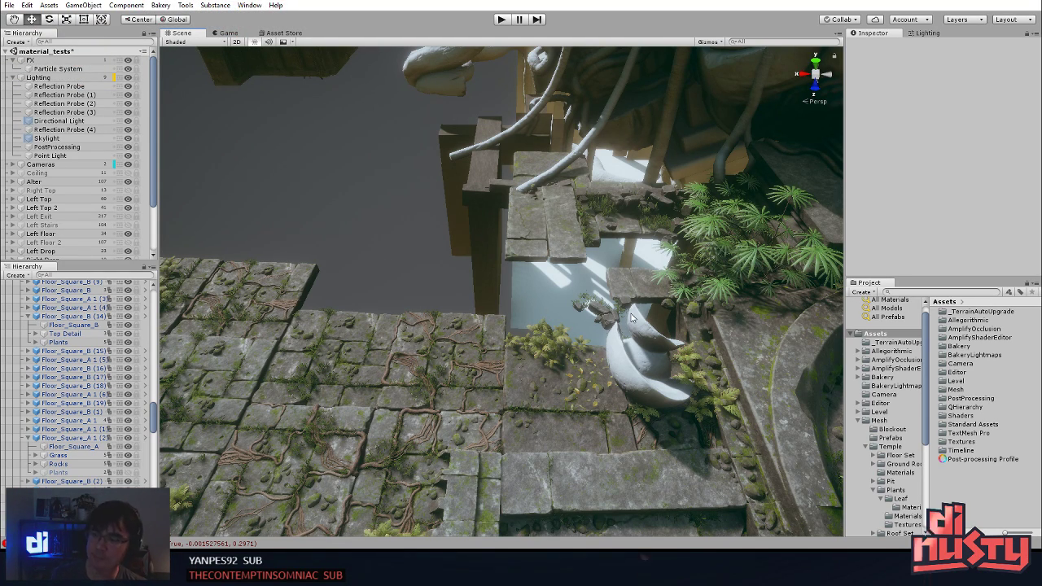
left_click(568, 361)
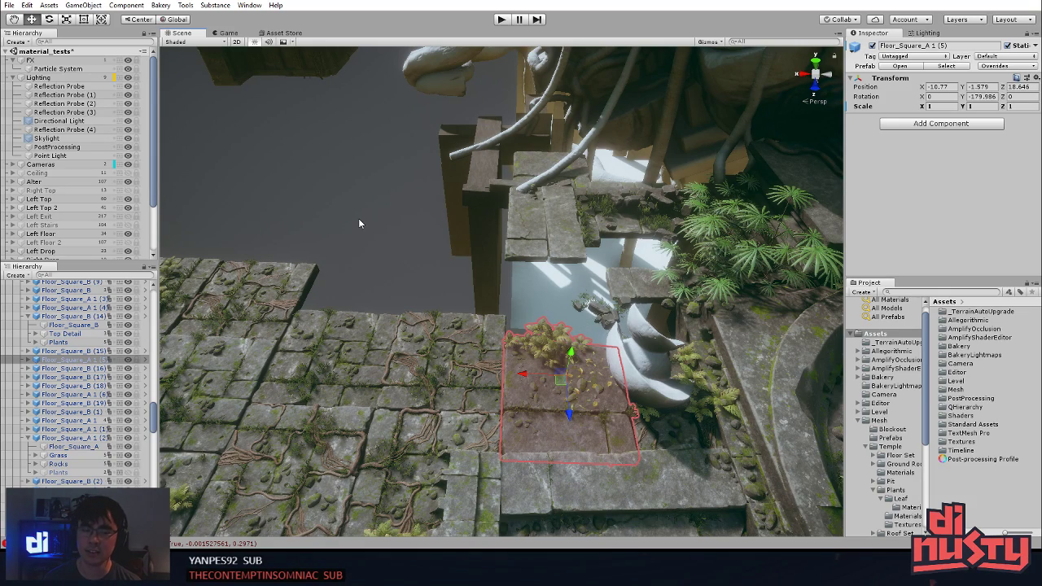
left_click_drag(573, 358, 516, 318, "alt")
right_click_drag(516, 317, 525, 311, "alt")
left_click_drag(525, 311, 583, 394, "alt")
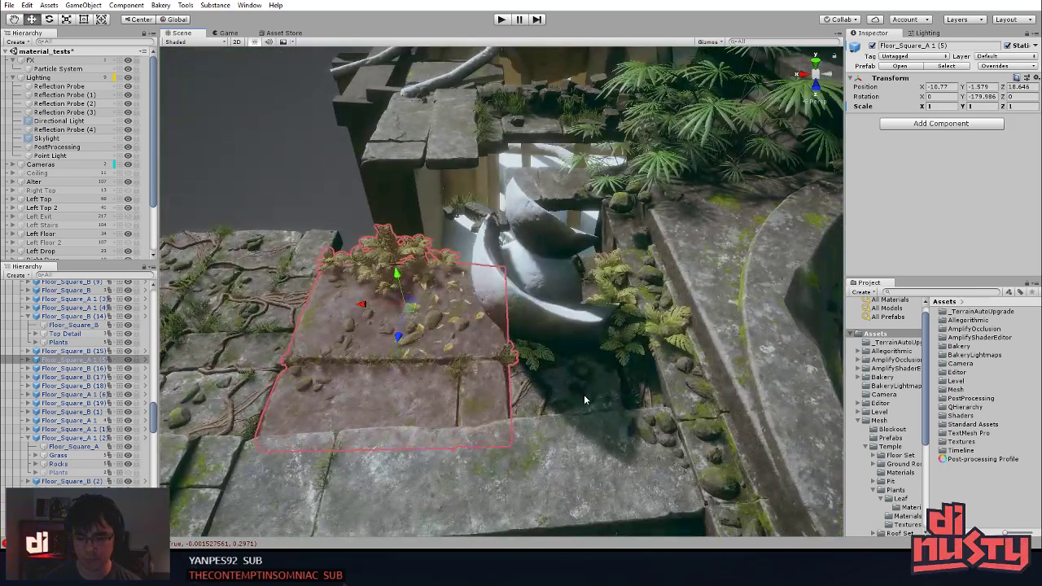
left_click(579, 400)
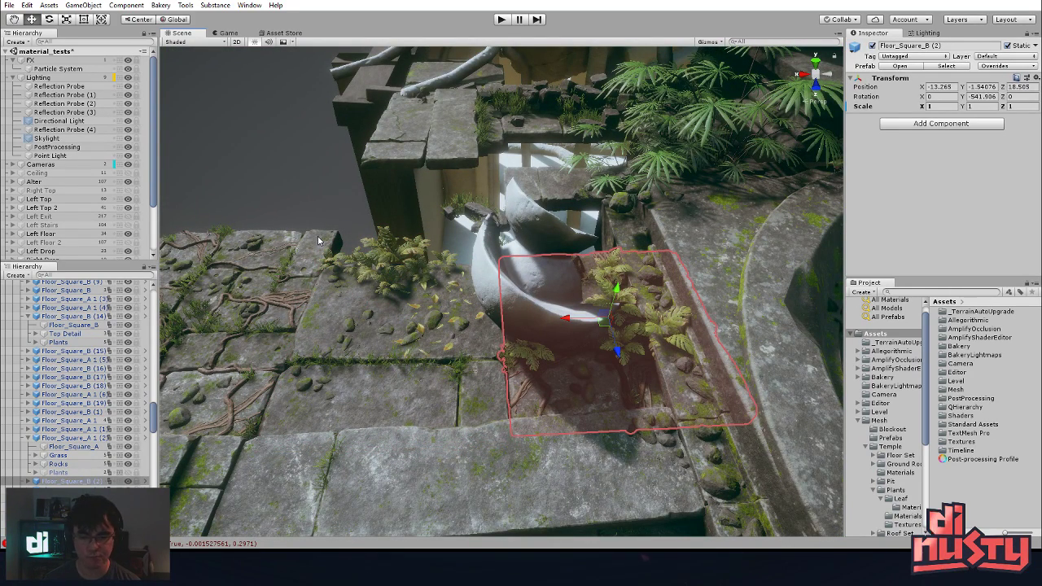
left_click(330, 209)
- Move Rubble_B onto the root-covered slabs at X -8.8983, Y -1.4436, Z 19.14, turned to Y rotation 114.784 and scaled to 1.8842
left_click_drag(330, 209, 392, 436, "alt")
left_click(371, 438)
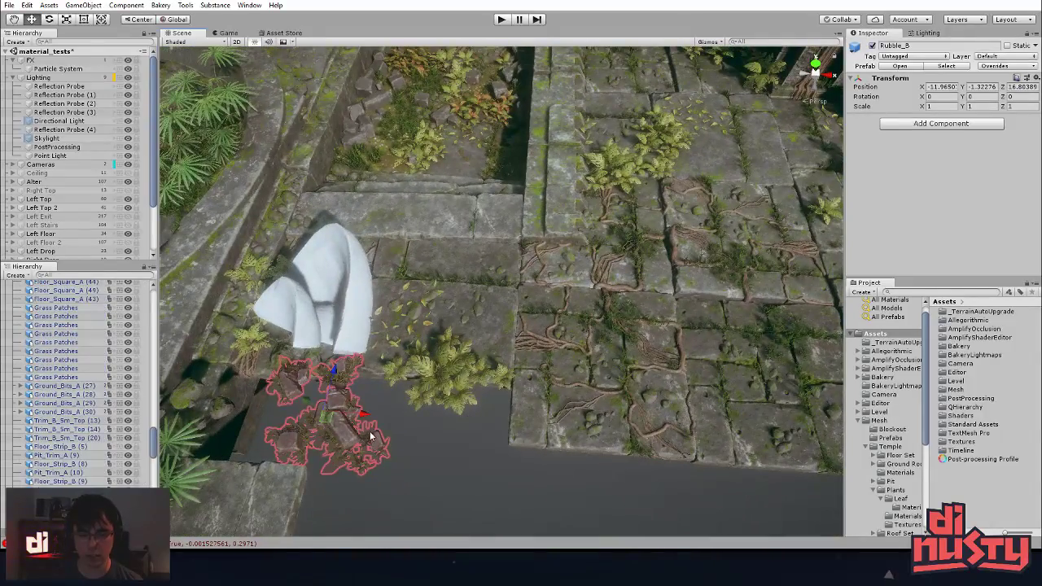
left_click_drag(334, 421, 551, 284)
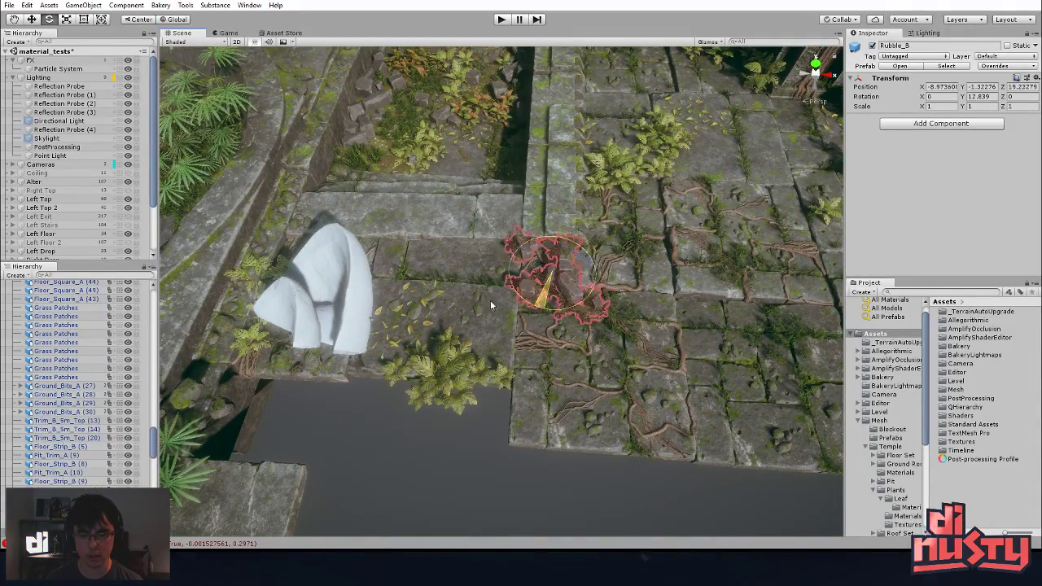
key("w")
left_click(600, 426)
scroll(600, 426, "up", 3)
left_click_drag(600, 426, 330, 420, "alt")
left_click(512, 325)
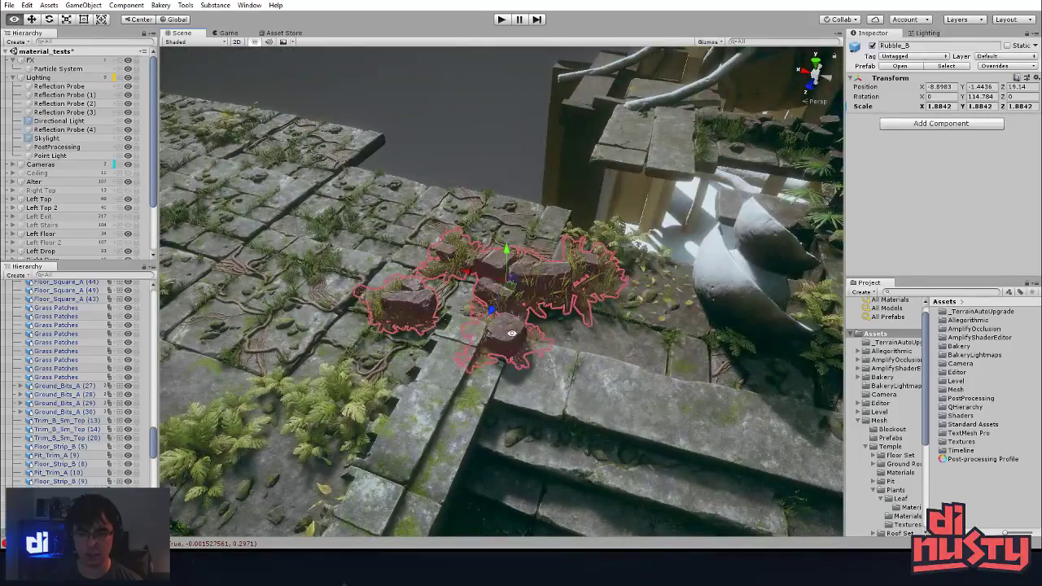
- Turn Rubble_B to Y rotation 164.171, shift it to X -8.472, Z 19.182 and raise it to Y -1.343
left_click_drag(511, 326, 513, 415, "alt")
key("e")
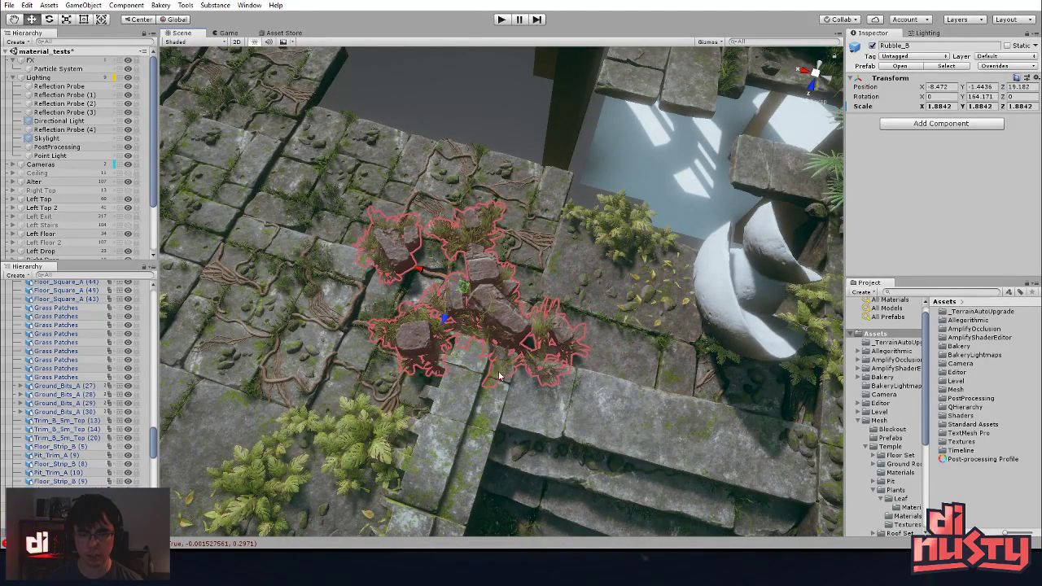
left_click_drag(499, 373, 446, 354, "alt")
right_click_drag(444, 350, 410, 171)
key("w")
left_click(484, 224)
key("w")
right_click_drag(493, 237, 505, 298)
left_click(547, 346)
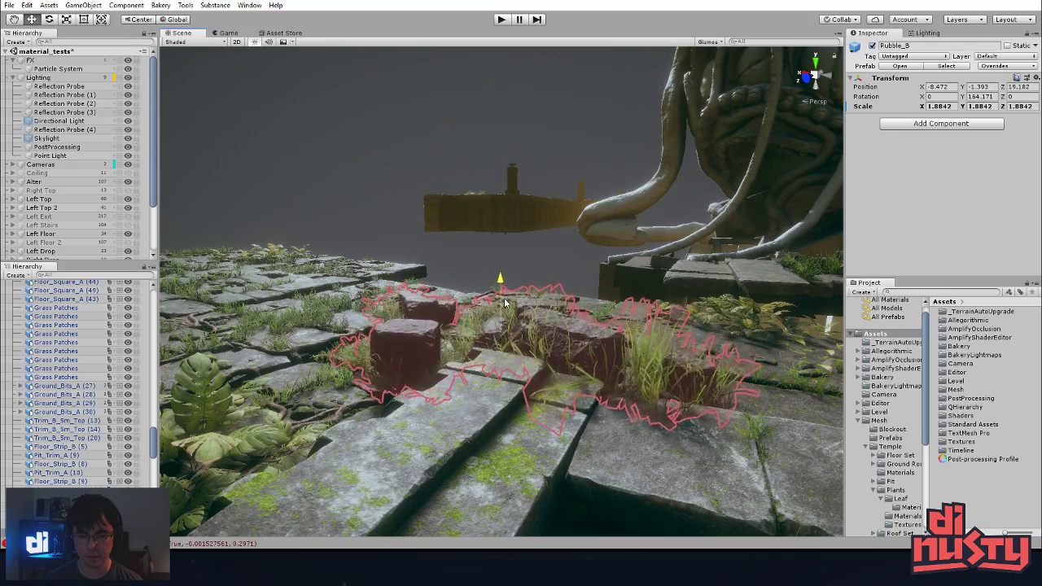
mouse_move(511, 295)
left_mouse_down()
mouse_move(513, 276)
mouse_move(514, 297)
left_mouse_up()
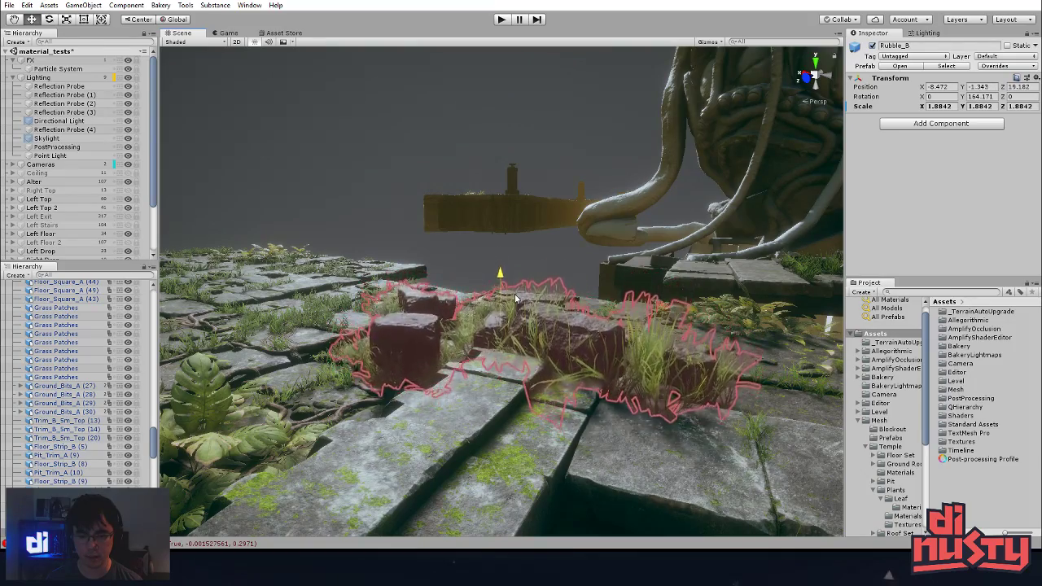
- Nudge the rubble pile on the root-covered slabs beside the steps and deselect it
right_click_drag(514, 301, 418, 344)
key("d")
left_click(583, 236)
right_click_drag(583, 248, 488, 301)
left_click(447, 321)
left_click_drag(444, 289, 457, 286)
left_click(572, 236)
right_click_drag(572, 236, 668, 198)
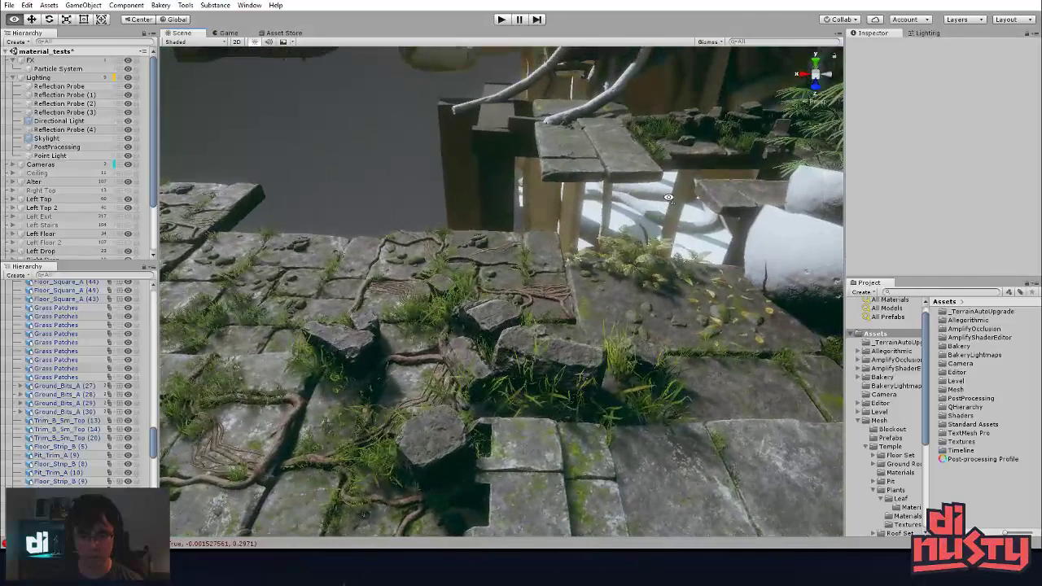
- Examine the slabs under the fern and white bowl and the gap toward the broken platform from several angles
left_click(477, 317)
left_click(486, 203)
left_click(602, 244)
left_click(364, 186)
right_click_drag(364, 186, 618, 213)
left_click(603, 207)
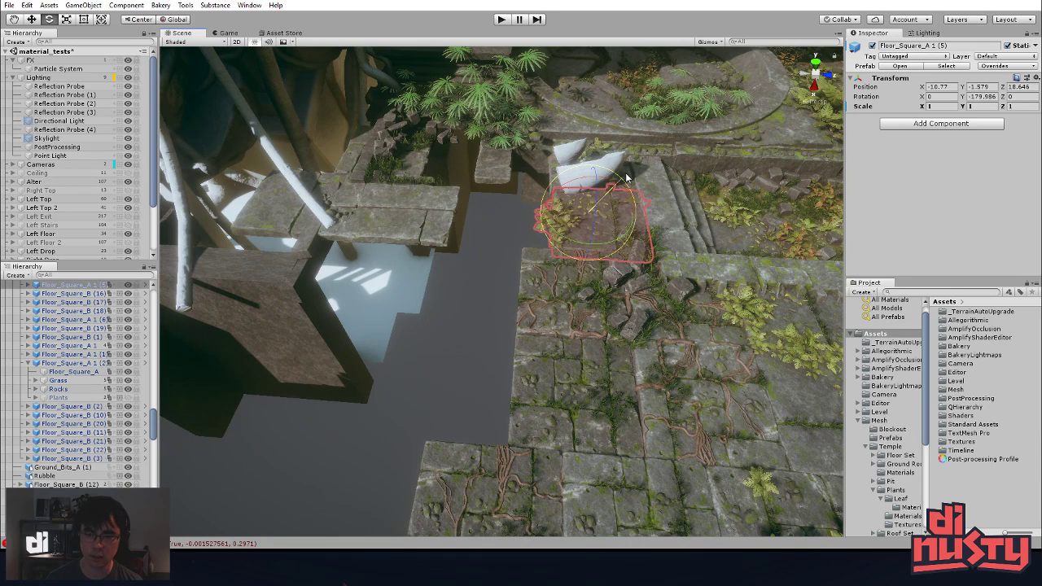
left_click(627, 170)
left_click(616, 222, "shift")
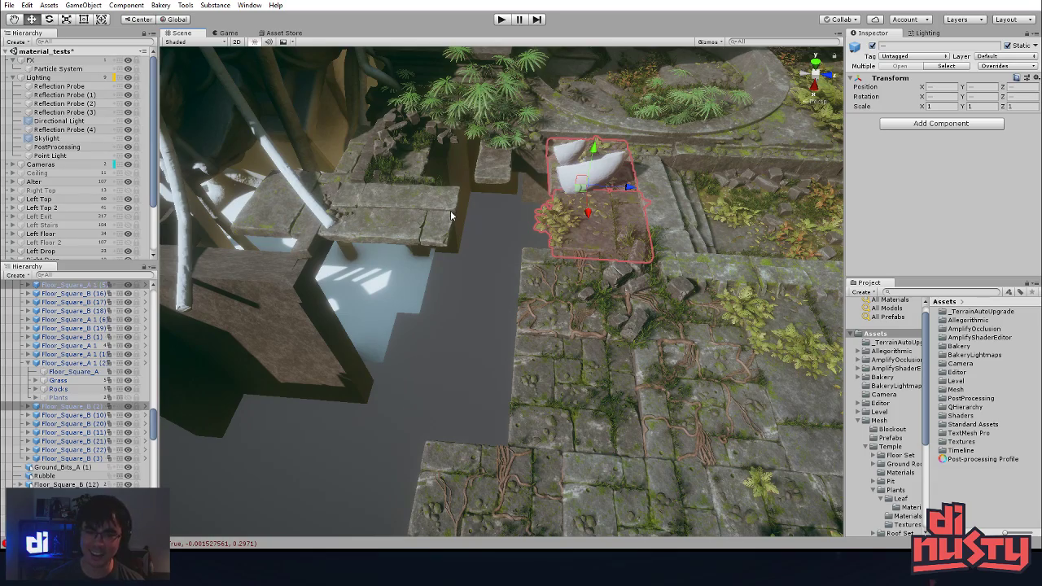
left_click(476, 276)
right_click_drag(476, 277, 670, 304)
left_click(520, 350)
left_click(486, 330)
right_click_drag(485, 330, 488, 372)
left_click(692, 411)
left_click(495, 311)
left_click(402, 337)
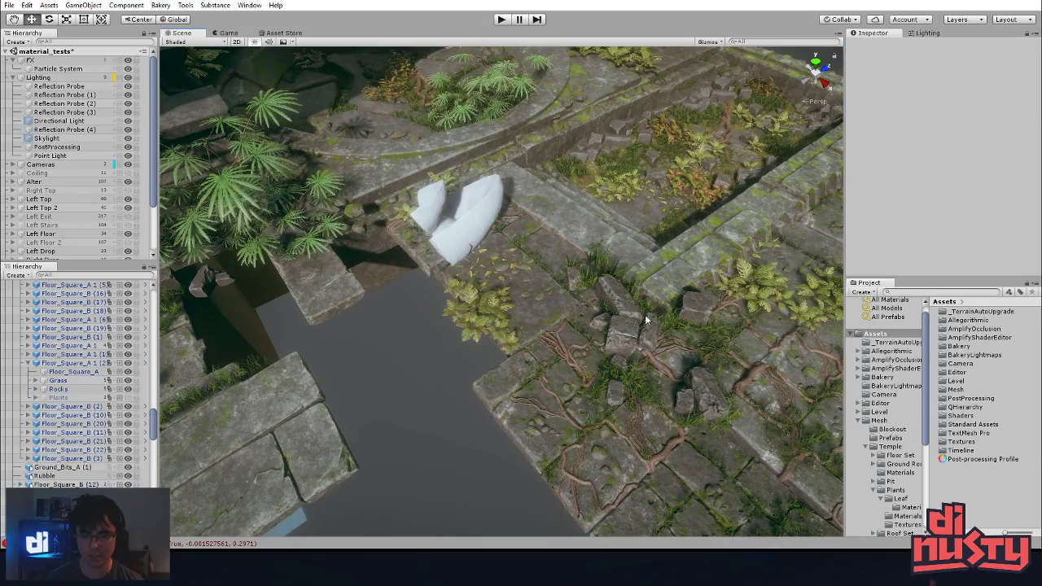
- Duplicate the broad-leaf plant beside the temple ledge and place the copy next to the white bowl, about X -7.844, Z -8.933
left_click(733, 311)
right_click_drag(733, 312, 746, 237)
left_click(773, 358)
right_click_drag(773, 358, 716, 309)
key("ctrl+d")
left_click_drag(705, 282, 181, 482)
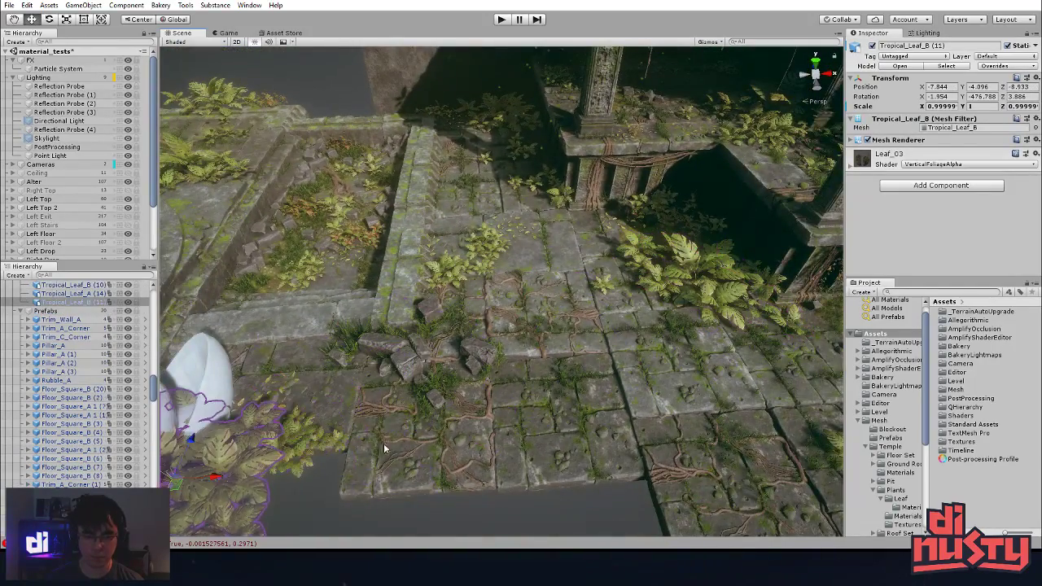
- Turn the copied leaf plant to Y rotation -527.437 and settle it over the slab edge beside the bowl
right_click_drag(356, 453, 174, 370)
key("e")
left_click_drag(500, 409, 521, 412)
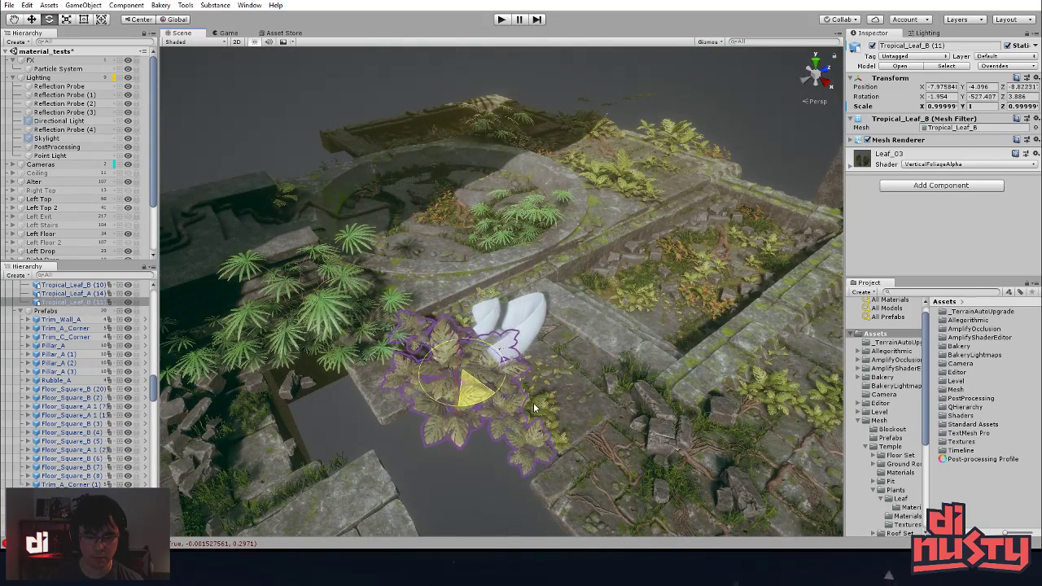
key("w")
left_click_drag(458, 385, 480, 384)
key("e")
key("w")
left_click(497, 477)
- Examine the foliage around the white bowl and the child objects of Floor_Square_A 1 (5)
left_click_drag(498, 477, 386, 427, "alt")
right_click_drag(385, 427, 320, 453)
key("w")
key("d")
key("e")
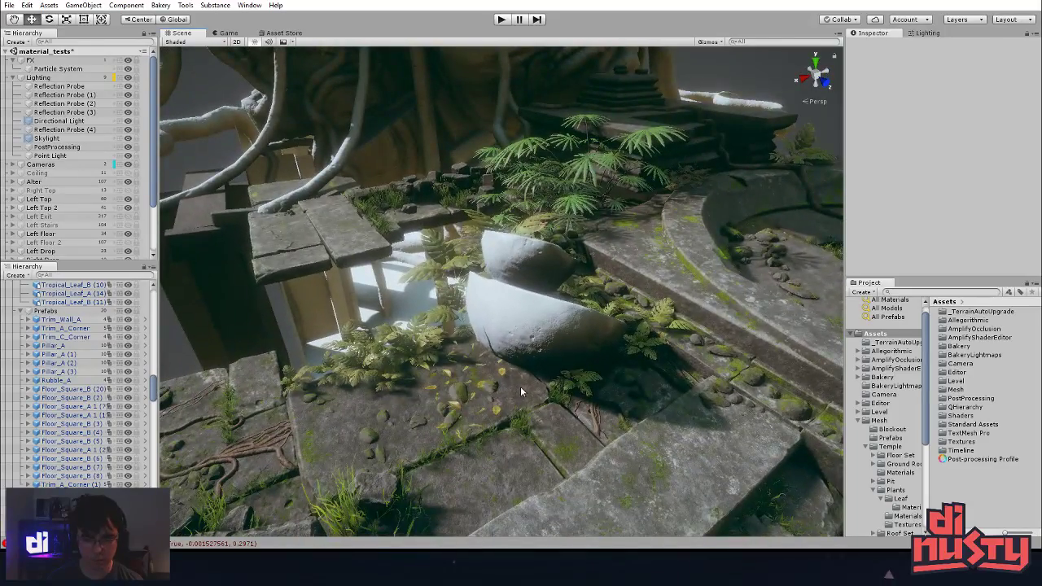
right_click_drag(516, 386, 479, 395)
left_click(455, 411)
mouse_move(413, 398)
left_mouse_down("alt")
mouse_move(402, 396)
mouse_move(425, 396)
left_mouse_up("alt")
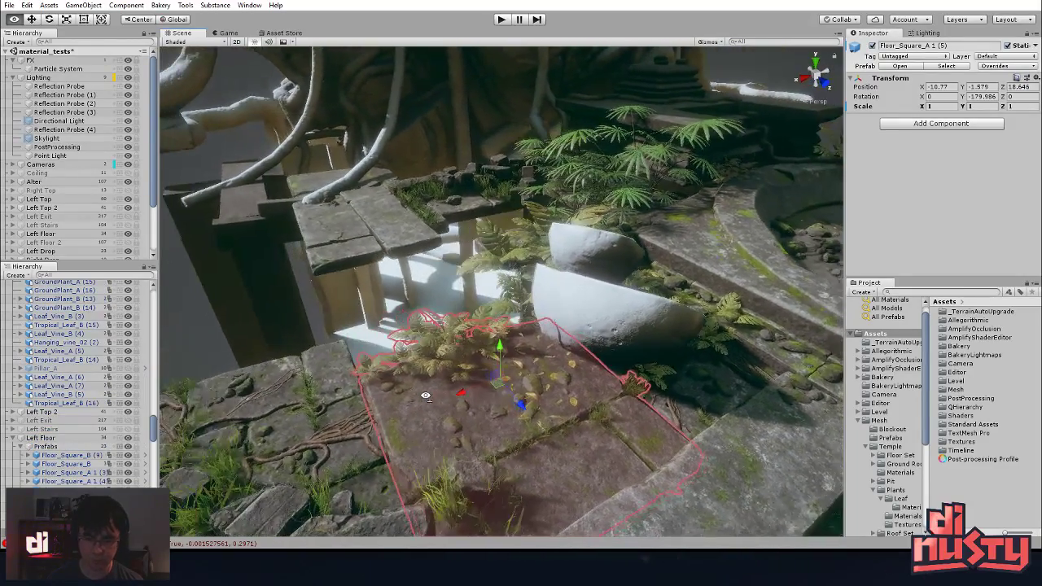
scroll(92, 471, "down", 4)
left_click(28, 468)
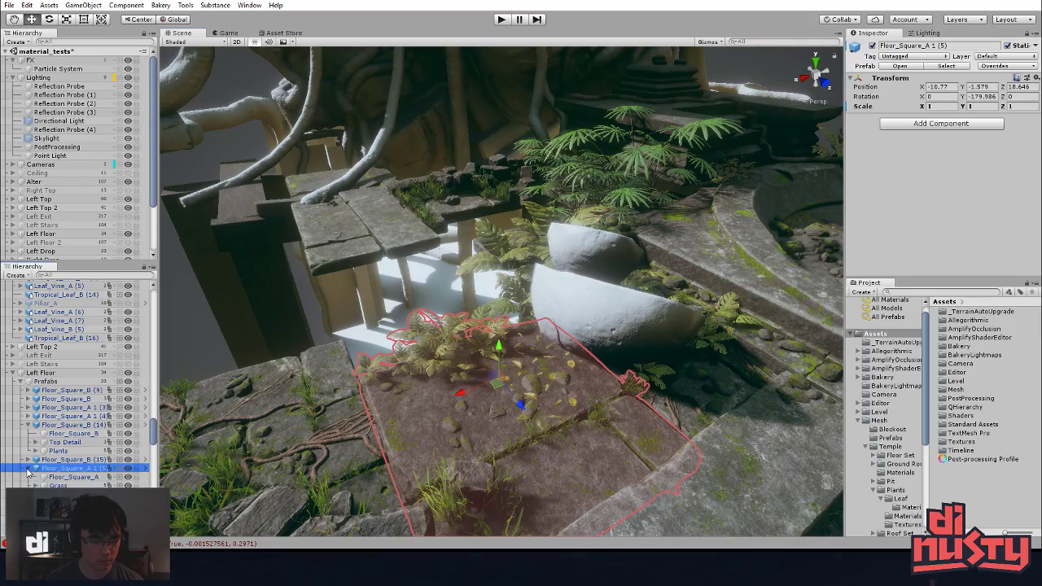
left_click(28, 470)
- Delete the platform slabs across the gap, including Trim_B_Sm_Top (13), Floor_Square_B (12) and Floor_Square_A (43)
left_click(252, 304)
key("d")
right_click_drag(439, 325, 261, 437)
left_click_drag(361, 406, 570, 414, "alt")
left_click(572, 379)
key("f")
left_click(580, 371)
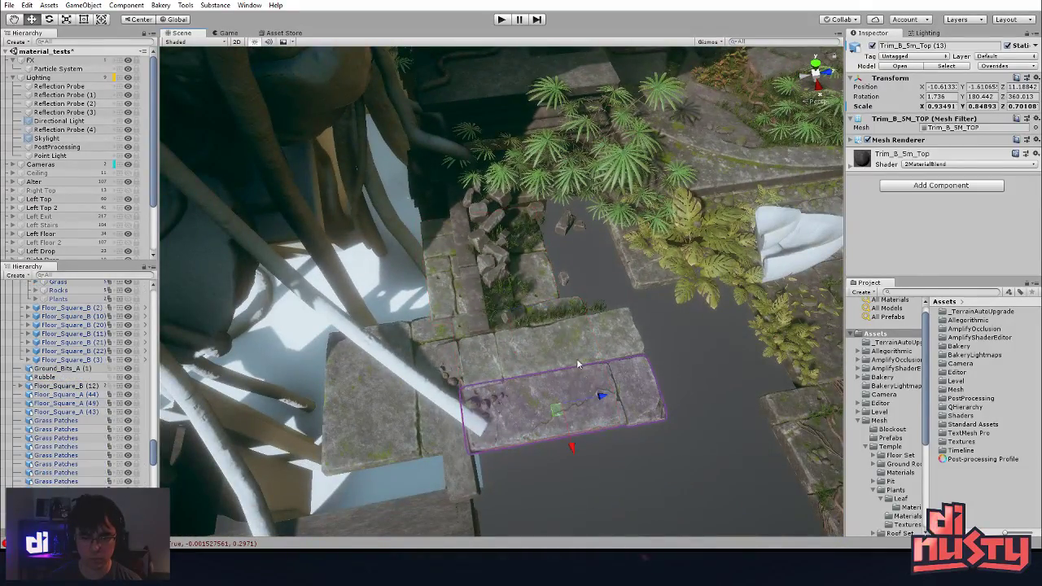
left_click(561, 365)
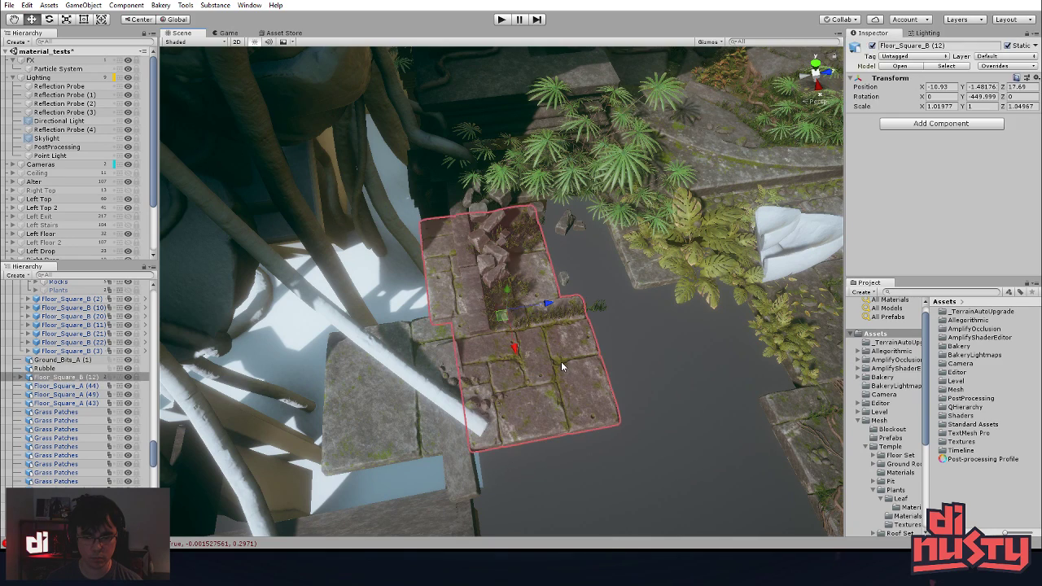
key("Delete")
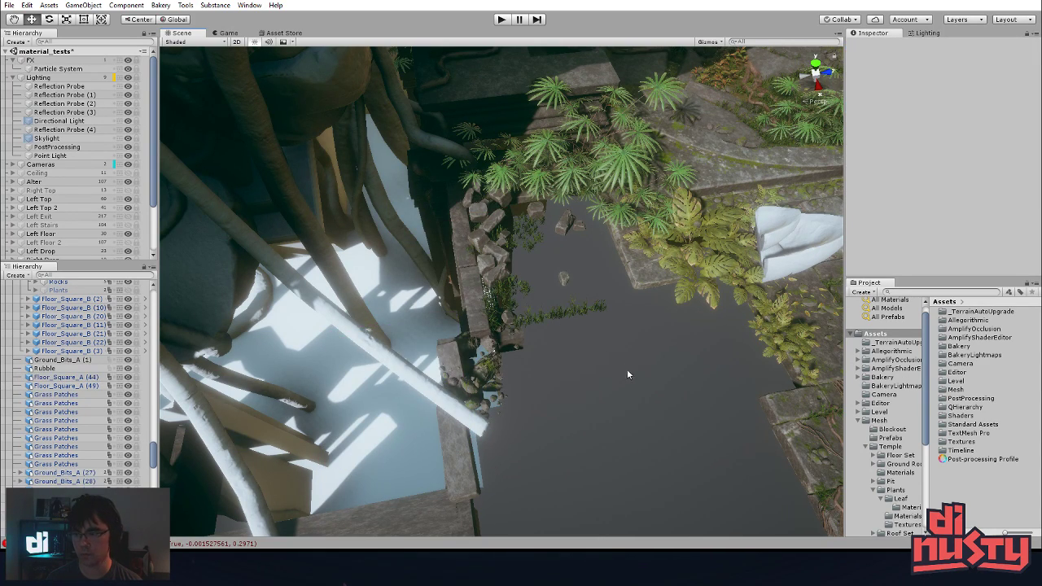
right_click_drag(697, 418, 682, 413)
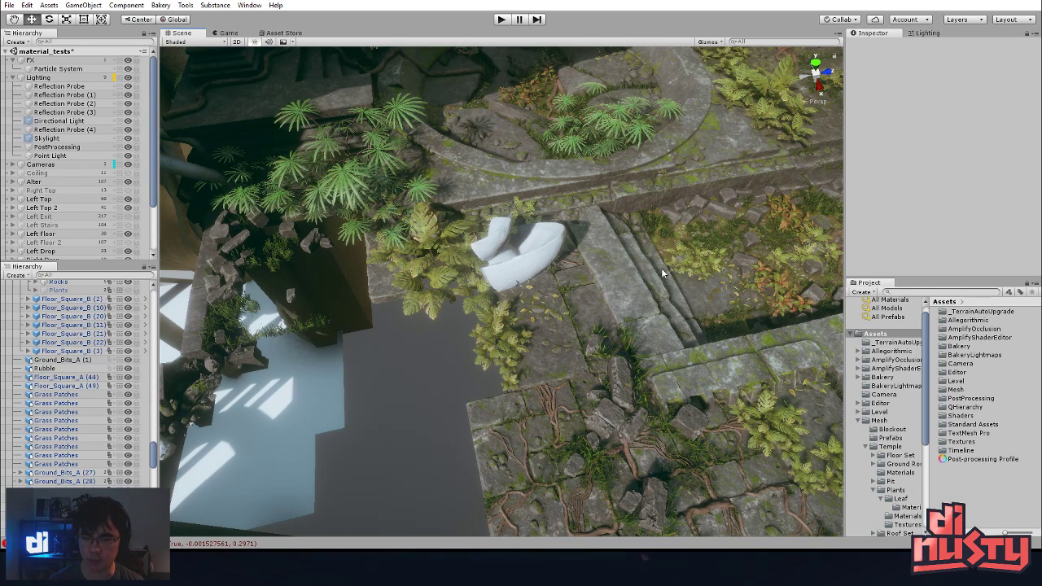
- Turn Floor_Square_A 1 (5) to Y rotation -180.986 and shift it to about X -10.776, Z 18.601
left_click(554, 341)
scroll(567, 312, "up", 3)
left_click_drag(567, 312, 480, 315, "alt")
key("e")
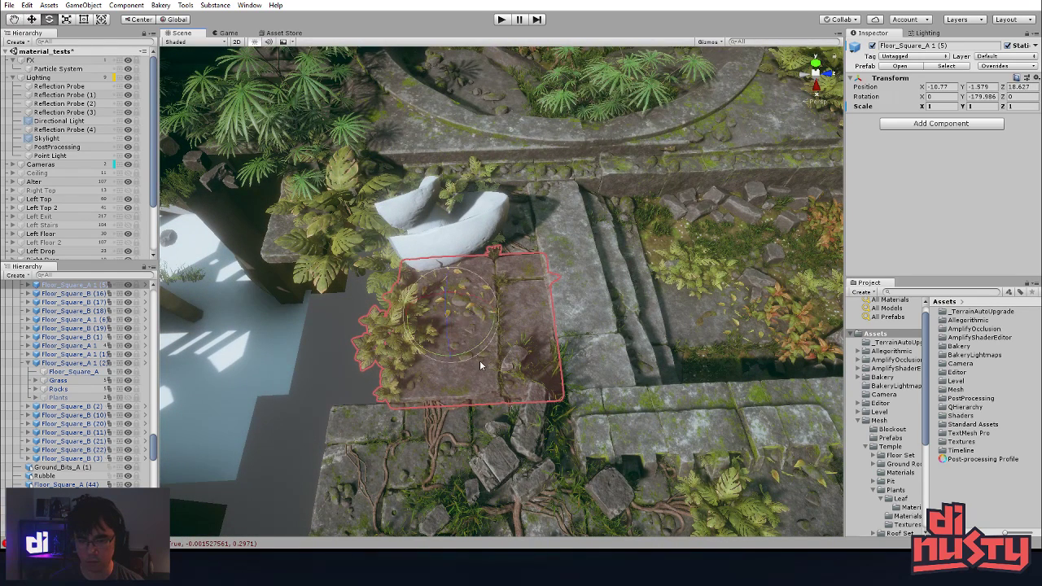
left_click_drag(469, 353, 472, 352)
key("w")
left_click(300, 382)
left_click(457, 345)
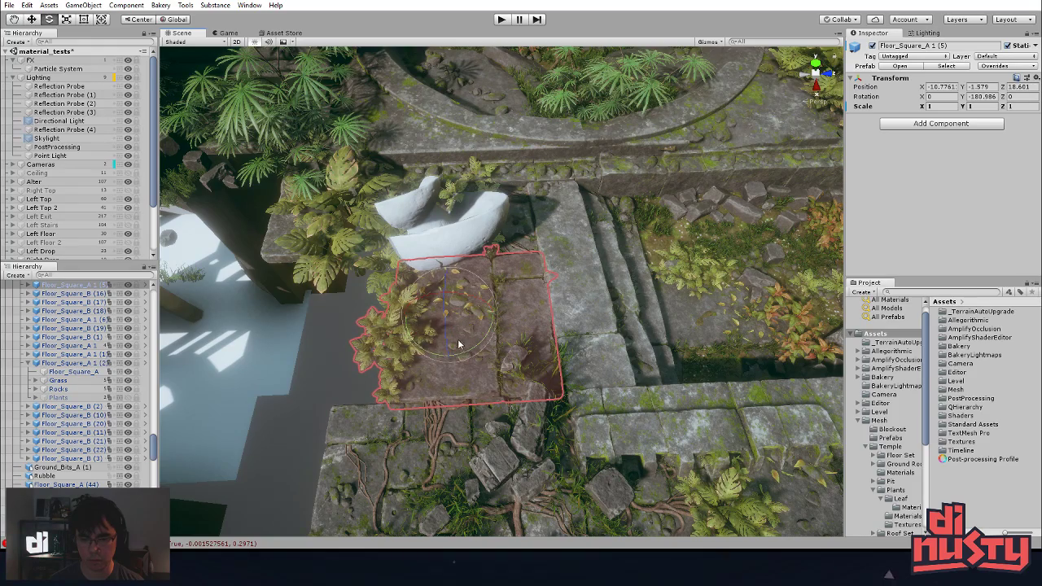
key("w")
left_click(339, 395)
- Examine the adjusted fern slab and the open edge of the left floor from above
left_click_drag(339, 396, 483, 402, "alt")
left_click(648, 424)
left_click_drag(649, 424, 629, 401, "alt")
left_click(660, 428)
key("w")
right_click_drag(629, 400, 32, 334)
key("d")
right_click_drag(453, 327, 422, 283)
- Duplicate Floor_Square_B (15) together with its adjoining slab and place the copies along the open floor edge
left_click(435, 223)
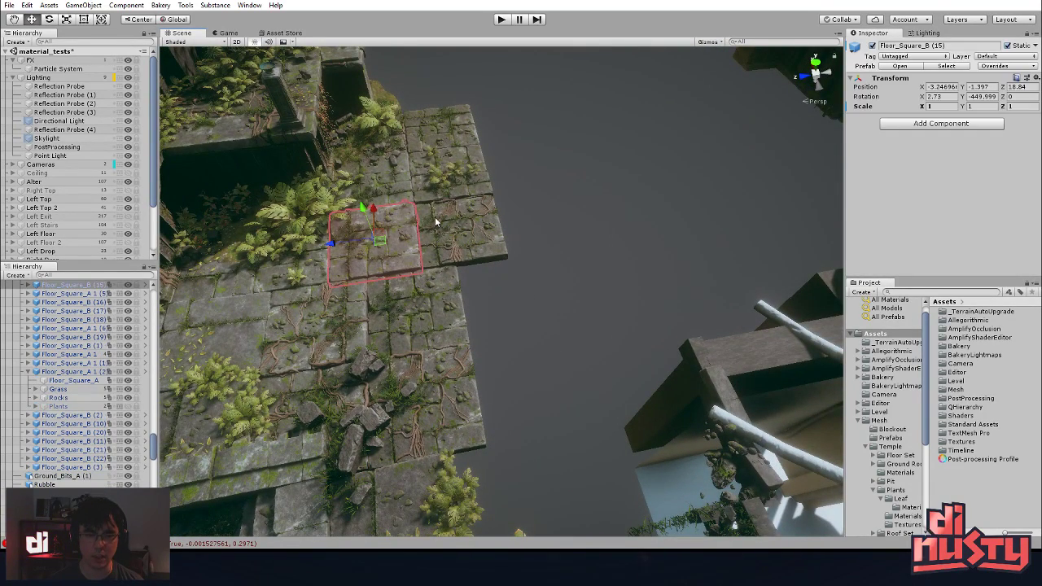
left_click(395, 151)
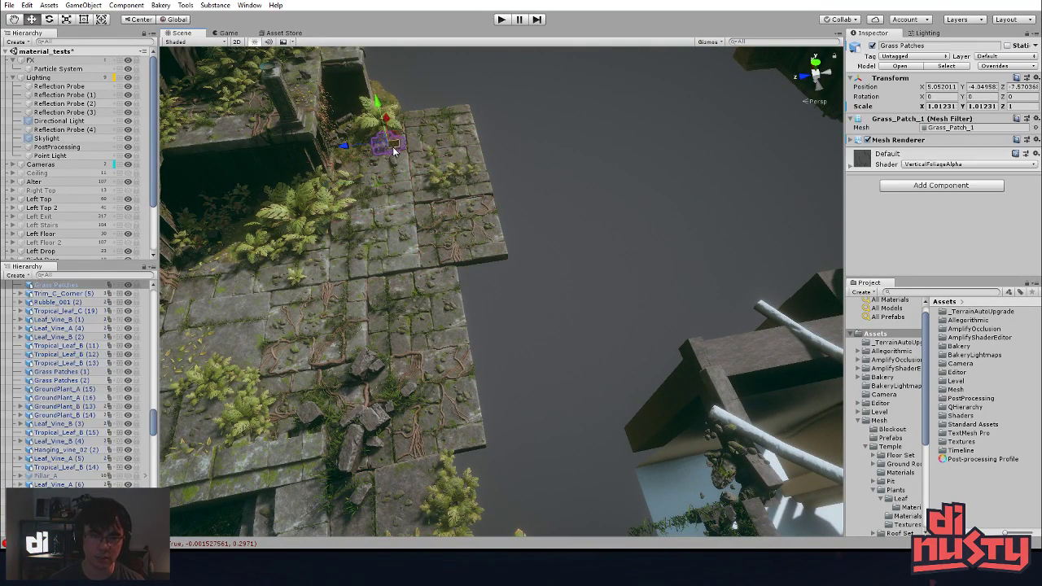
left_click(399, 171)
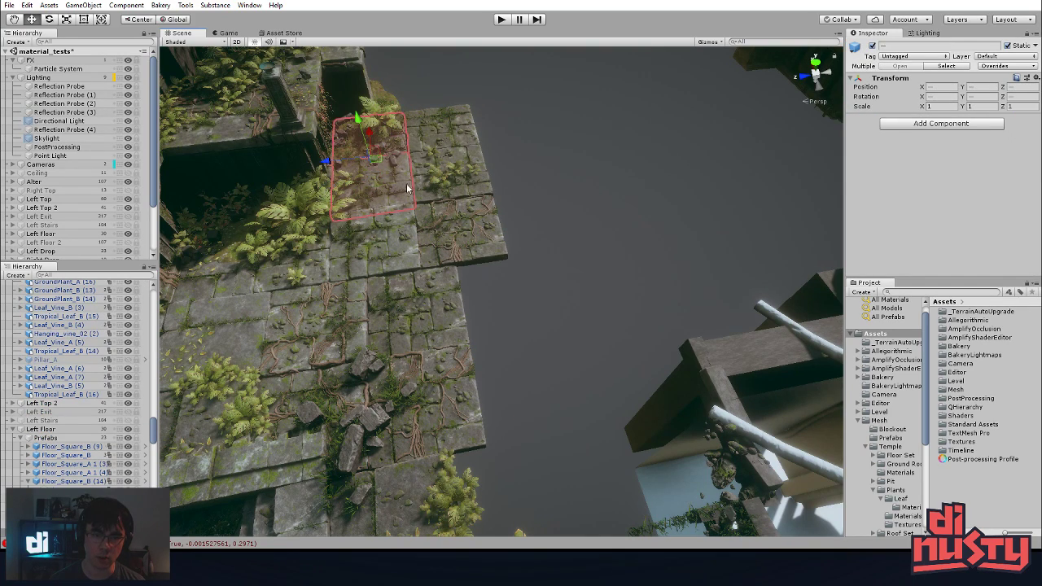
left_click(549, 213)
left_click(406, 225)
left_click(583, 203)
left_click(392, 234)
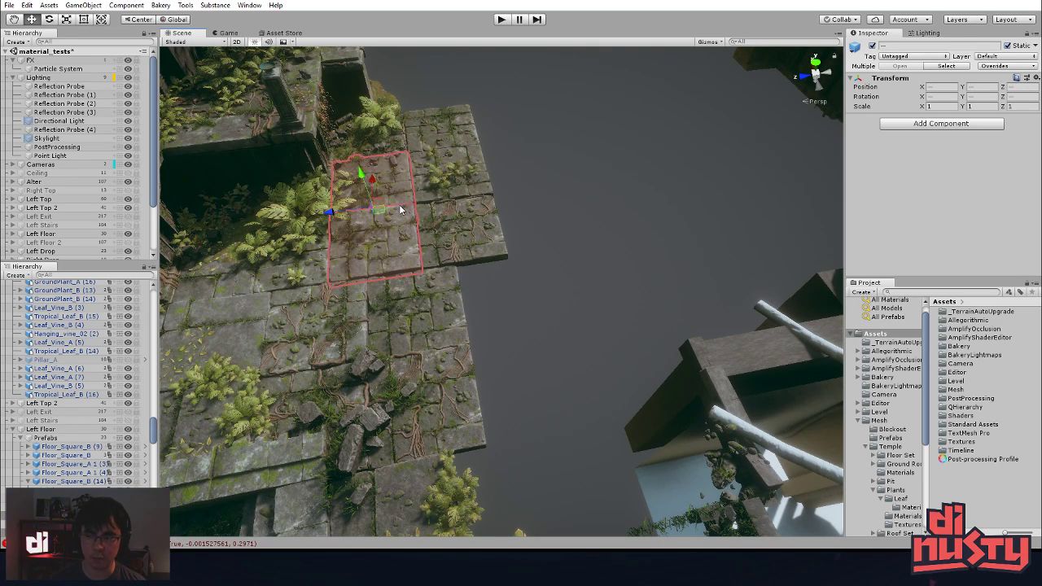
left_click_drag(378, 210, 511, 185)
key("ctrl+z")
left_click_drag(386, 218, 571, 327)
left_click(572, 324)
- Duplicate the root-covered slab near the bowl and place the copy under the rubble across the gap at X -13.335, Y -1.349, Z 13.822
right_click_drag(553, 340, 1015, 345)
left_click(600, 432)
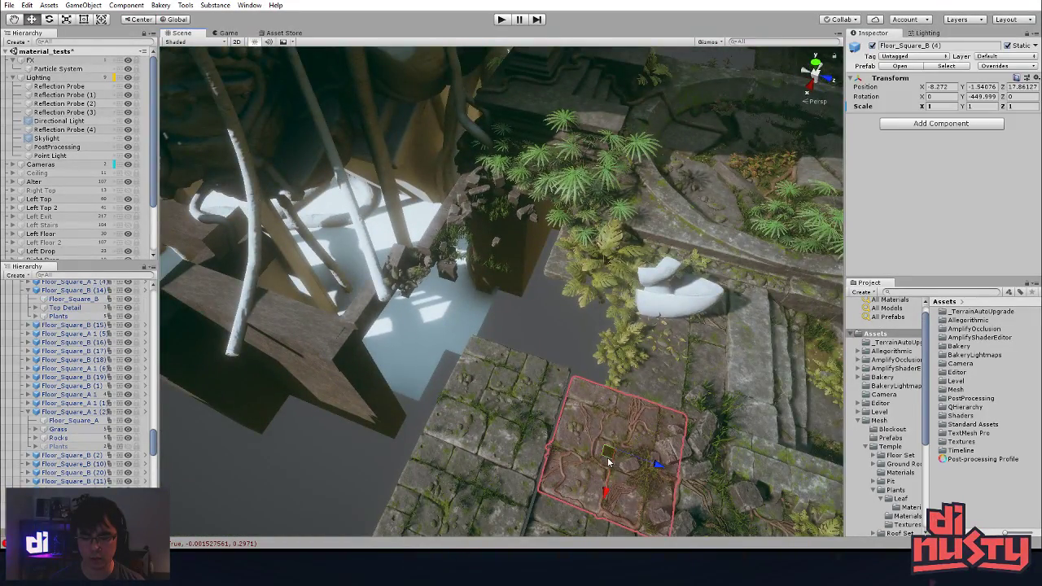
left_click_drag(511, 230, 514, 234)
key("f")
left_click_drag(488, 358, 364, 342, "alt")
left_click_drag(462, 287, 595, 214)
scroll(675, 338, "up", 2)
middle_click_drag(595, 214, 569, 193)
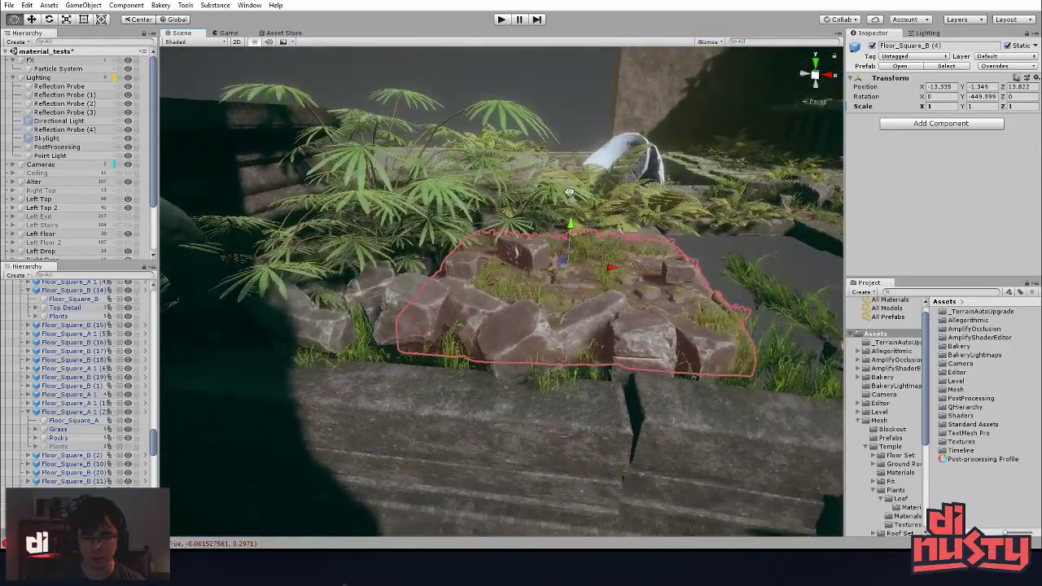
- Examine the leaf plants above the rubble, toggling Tropical_leaf_C (20) off and on to check which foliage it covers
left_click_drag(570, 193, 580, 208, "alt")
middle_click_drag(579, 208, 599, 246)
left_click_drag(599, 245, 651, 300, "alt")
left_click(464, 316)
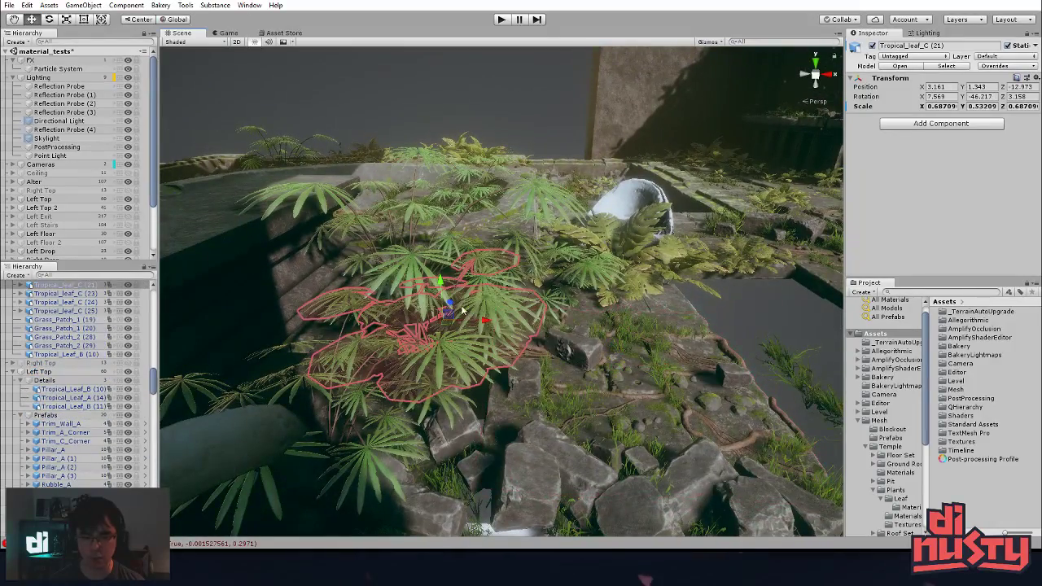
left_click(451, 250)
left_click_drag(452, 251, 589, 291, "alt")
left_click(423, 332)
left_click(743, 295)
left_click(778, 325)
left_click_drag(779, 324, 534, 258, "alt")
left_click(677, 214, "shift")
left_click(503, 220)
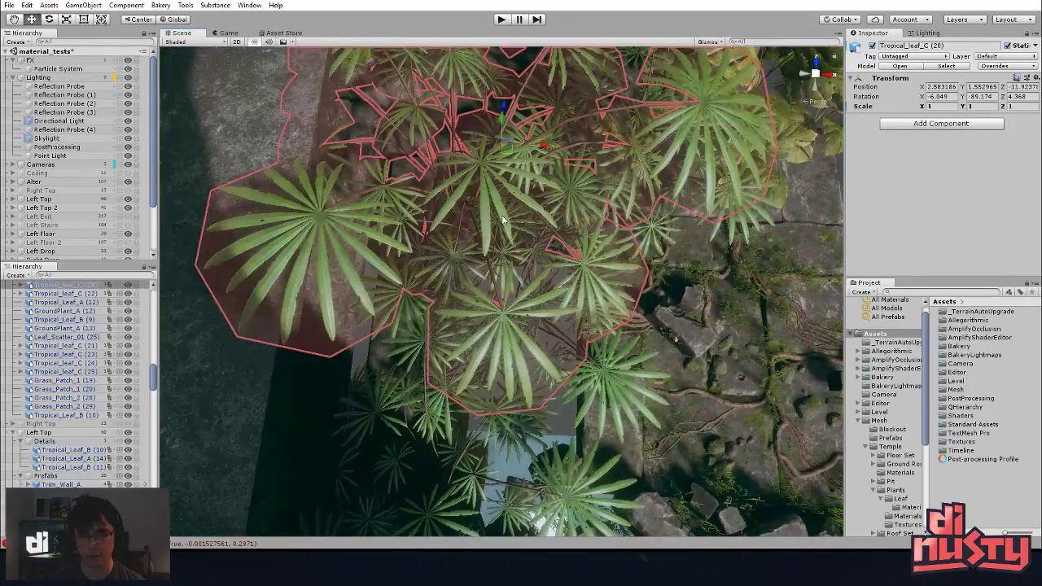
left_click(128, 285)
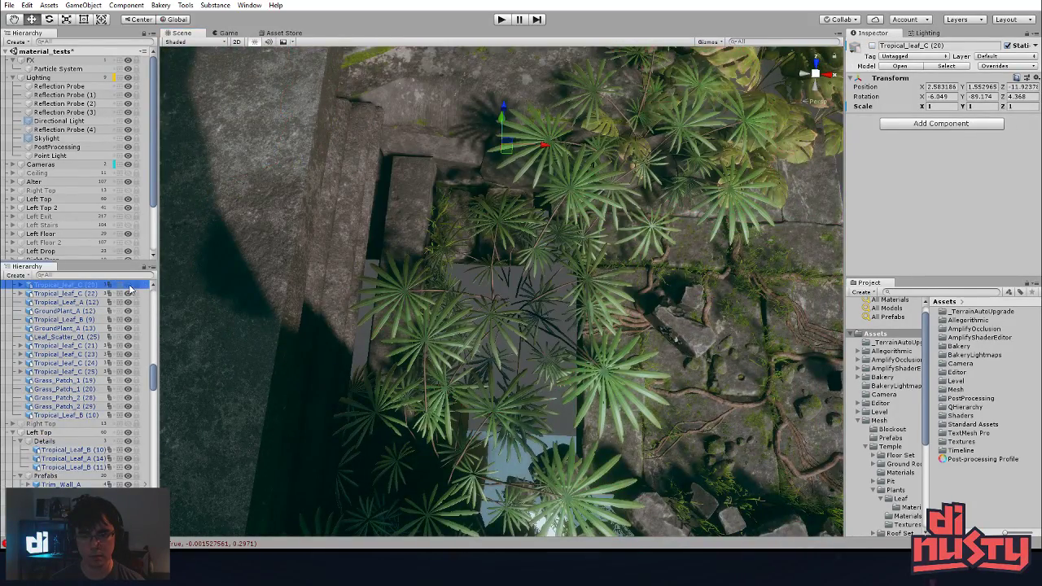
left_click(128, 285)
left_click_drag(611, 344, 507, 195, "alt")
left_click(456, 309, "shift")
mouse_move(533, 336)
left_mouse_down("alt")
mouse_move(624, 334)
mouse_move(618, 378)
mouse_move(405, 331)
mouse_move(341, 301)
mouse_move(555, 417)
mouse_move(544, 333)
left_mouse_up("alt")
left_click(582, 369, "shift")
scroll(544, 333, "down", 3)
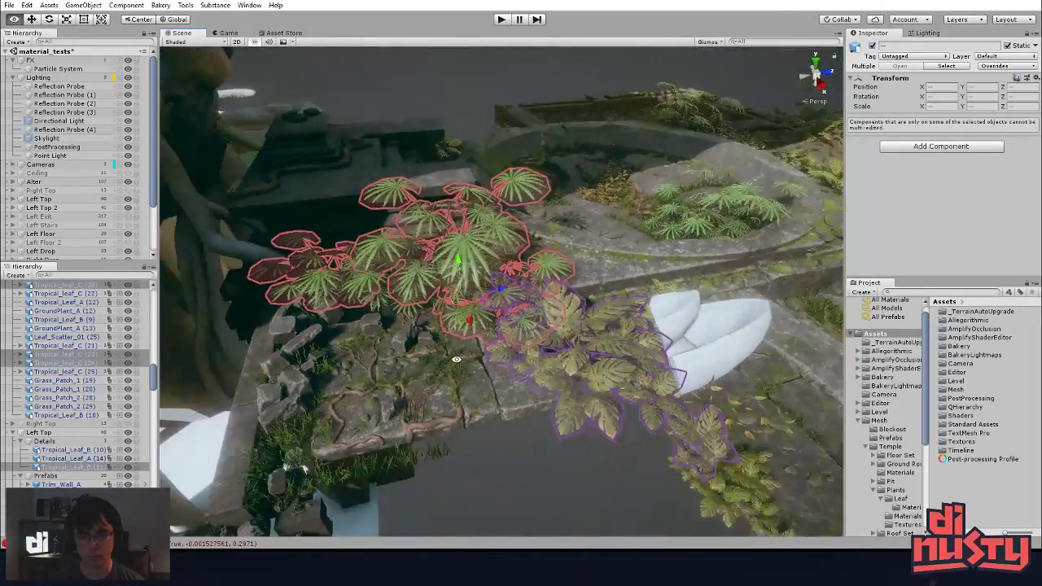
middle_click_drag(544, 333, 507, 285)
left_click(510, 361)
left_click_drag(511, 360, 703, 442, "alt")
key("ctrl+z")
middle_click_drag(703, 442, 659, 416)
left_click_drag(658, 417, 607, 401, "alt")
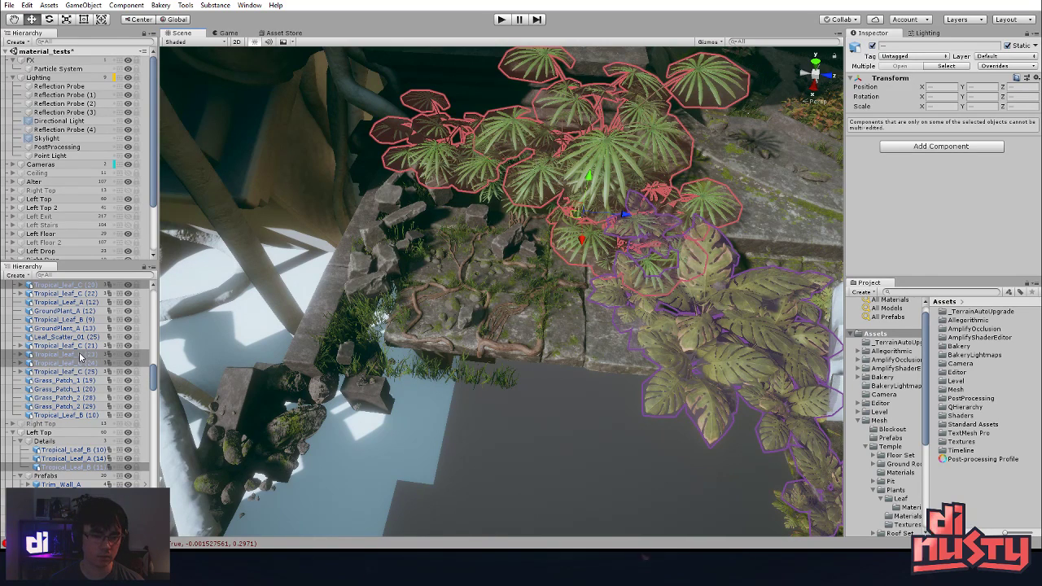
left_click_drag(603, 163, 513, 232, "alt")
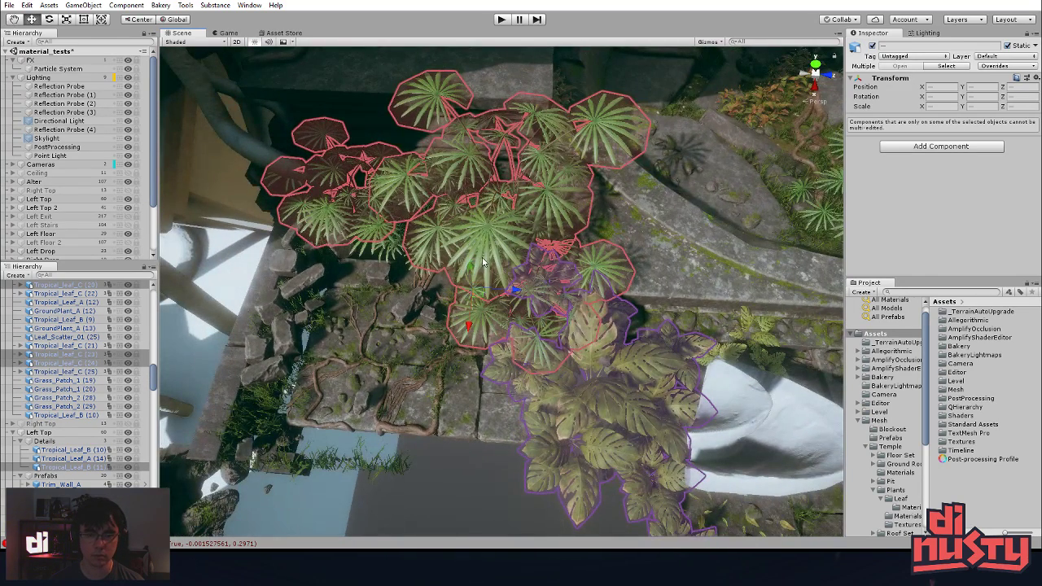
left_click(478, 241, "shift")
left_click(469, 468)
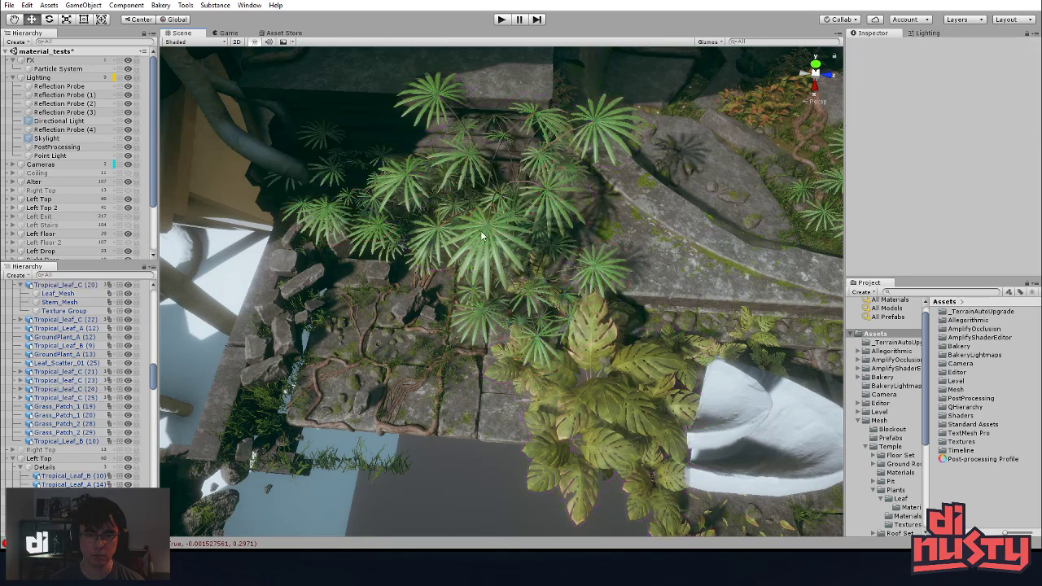
- Select the leaf cluster over the platform and move Tropical_leaf_C (20), (21), (23) and (24) into the Details group of Left Top
left_click_drag(481, 236, 309, 190)
left_click(346, 209)
left_click(458, 218, "shift")
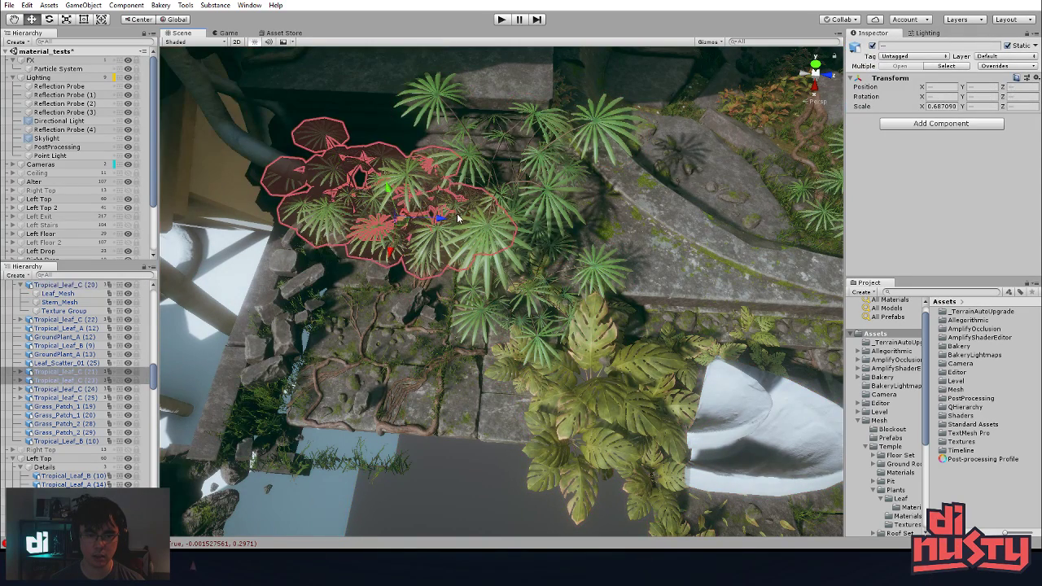
left_click(506, 249, "shift")
left_click_drag(506, 353, 528, 336, "alt")
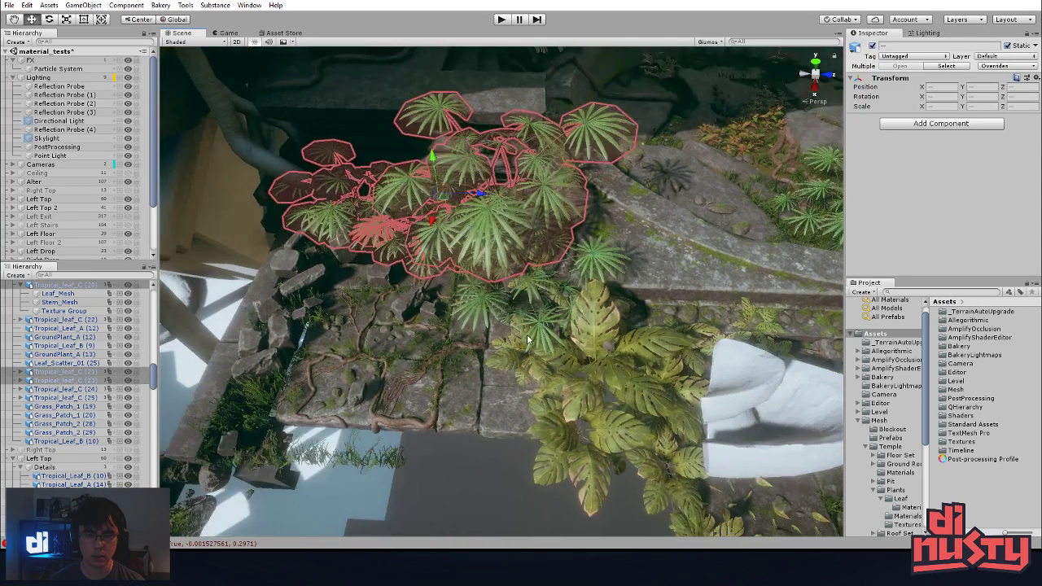
left_click(544, 404, "shift")
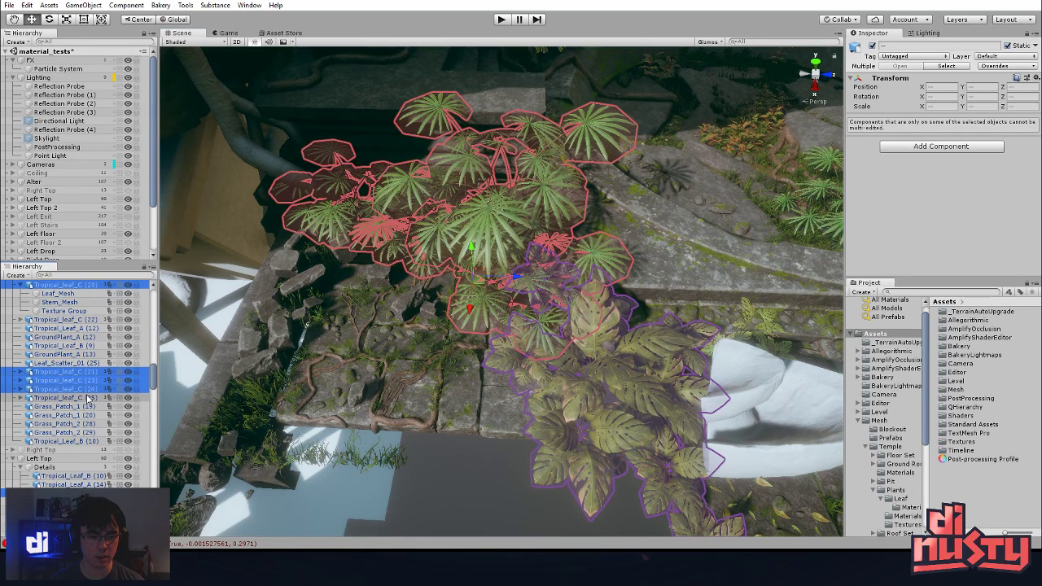
left_click_drag(59, 474, 59, 470)
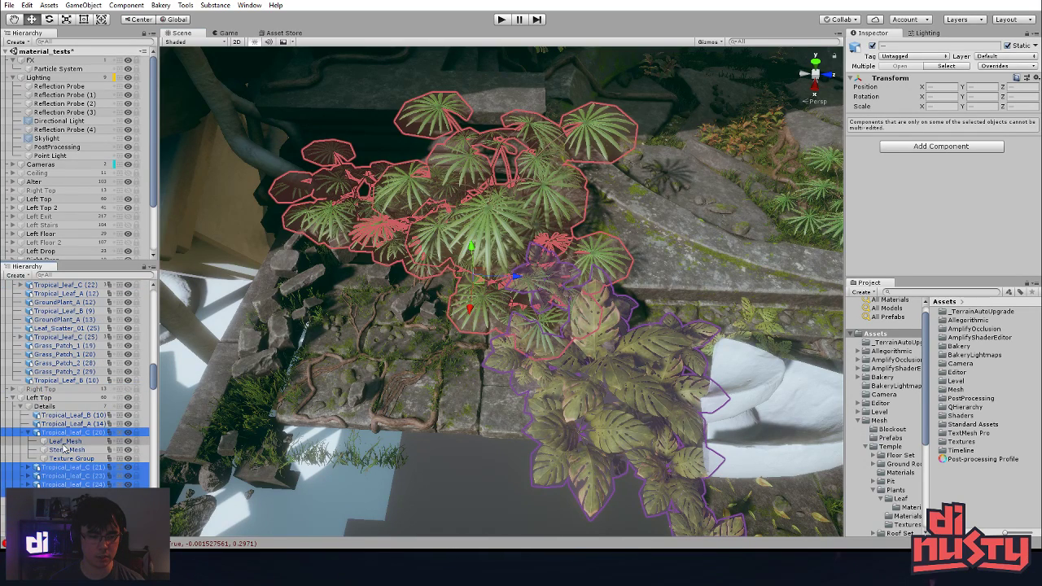
- Hide the Details group of Left Top to clear the foliage from the platform
left_click(126, 409)
left_click(126, 408)
left_click(126, 409)
left_click(499, 456)
- Delete Floor_Square_A (14) and the loose piece beside it at the pit edge next to the root-covered slab
left_click(465, 210)
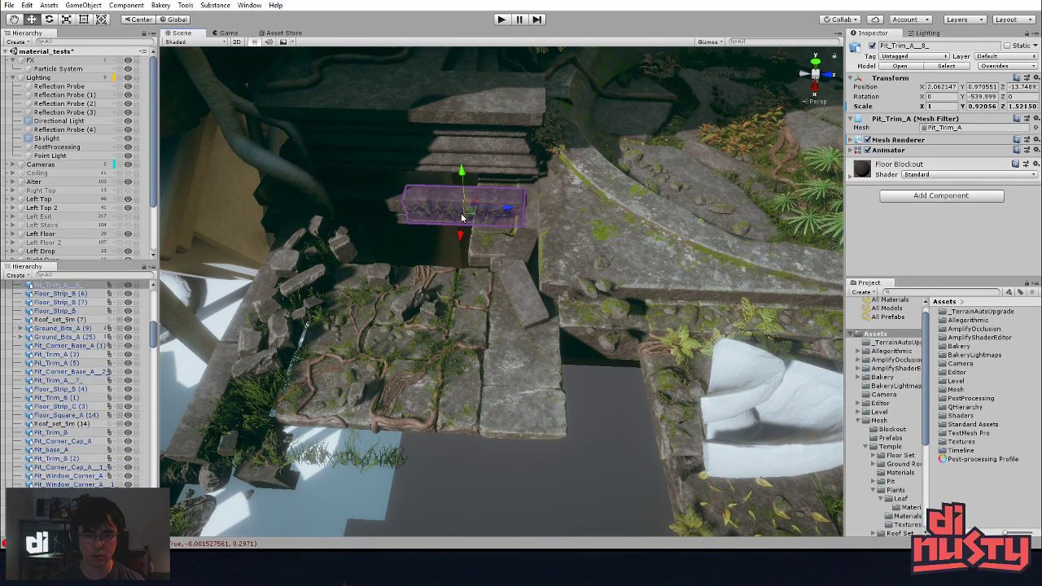
left_click(424, 326)
key("f")
left_click_drag(600, 413, 480, 334, "alt")
left_click(578, 405)
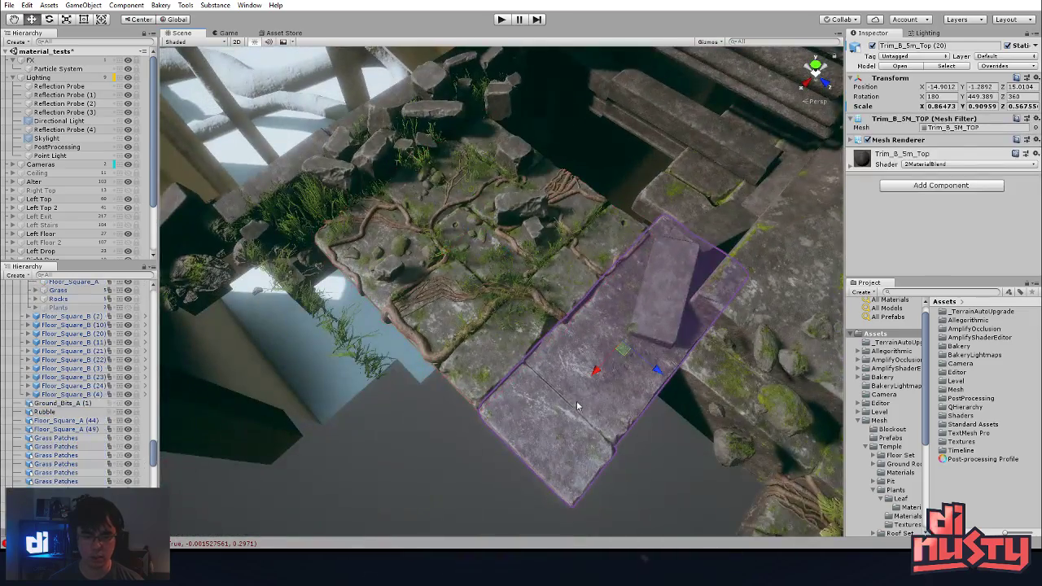
left_click_drag(565, 398, 526, 358, "alt")
left_click(526, 358)
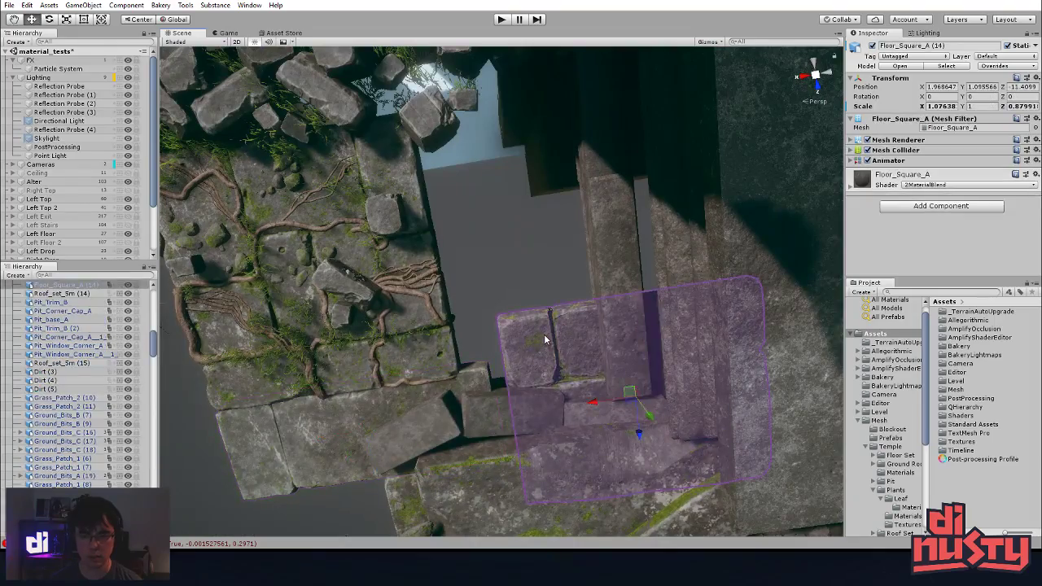
key("Delete")
left_click(516, 407)
key("Delete")
left_click_drag(516, 407, 467, 467, "alt")
- Delete the grass patches growing around the rubble along the edge of the root-covered slab
left_click_drag(436, 393, 534, 350, "alt")
left_click(535, 329)
key("Delete")
left_click(518, 374)
key("Delete")
left_click(463, 408)
key("Delete")
left_click(449, 436)
key("Delete")
left_click(343, 328)
key("Delete")
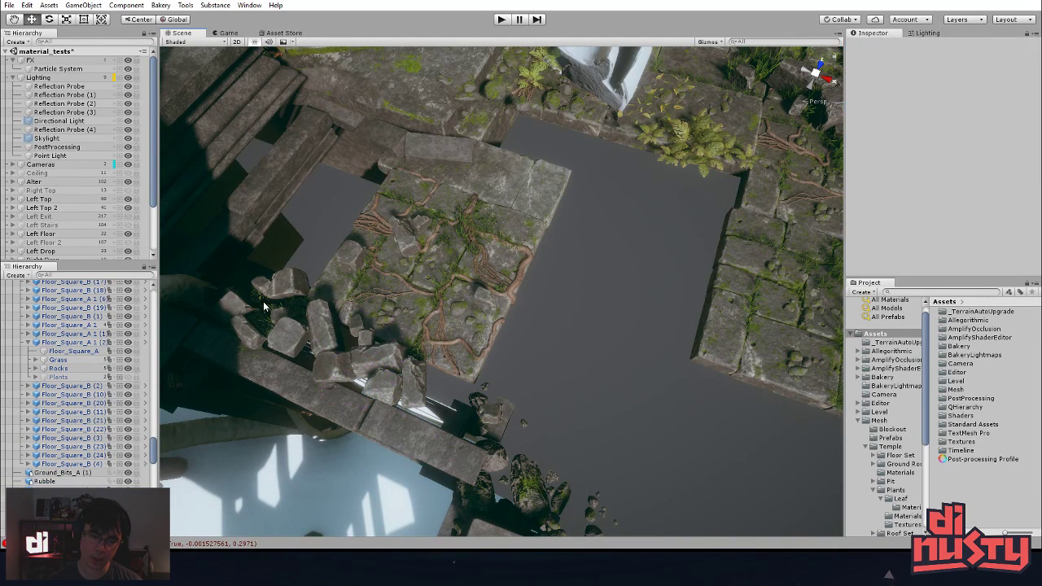
- Delete the remaining grass pieces among the rubble stones lying on the broken trim
left_click(279, 309)
left_click(468, 306)
left_click_drag(386, 320, 521, 306, "alt")
left_click(390, 365)
key("Delete")
left_click(468, 302)
key("Delete")
left_click(527, 279)
left_click(490, 310)
key("Delete")
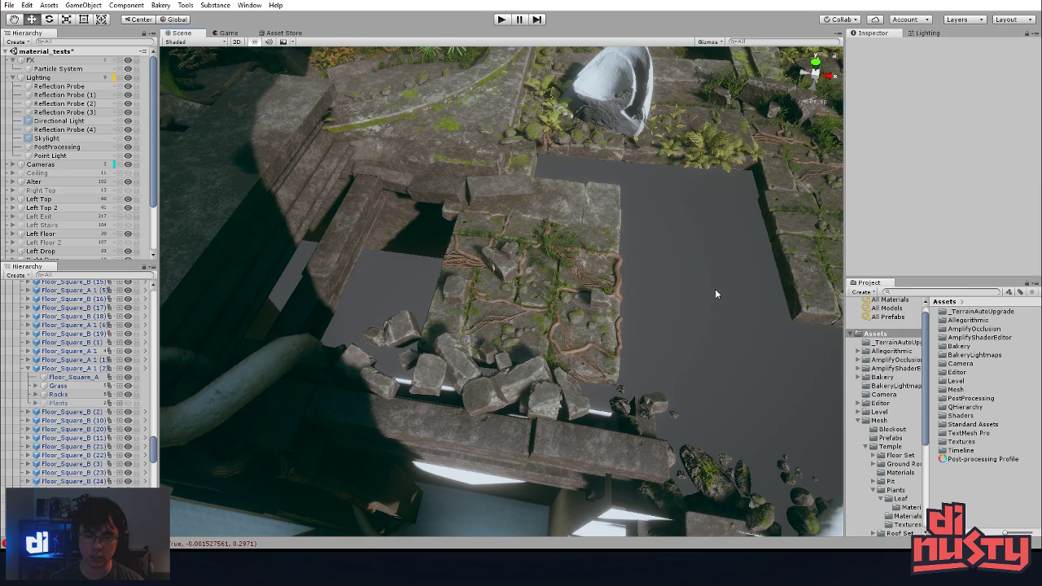
left_click(565, 348)
left_click_drag(558, 288, 755, 295)
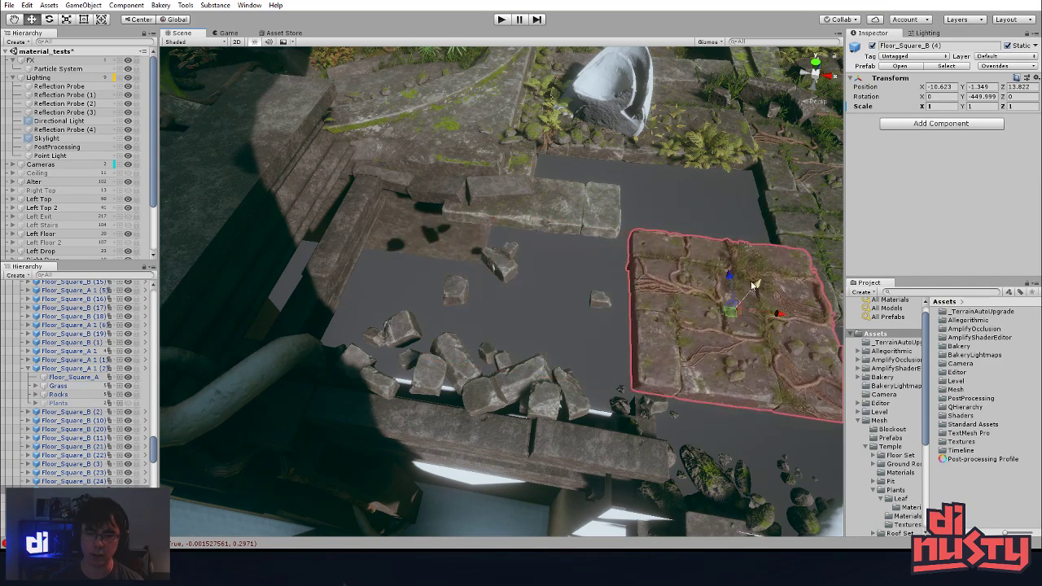
key("ctrl+z")
- Examine the gap between the root-covered slab, the bowl and the main floor from above
left_click(698, 236)
middle_click_drag(629, 224, 628, 223)
left_click_drag(629, 224, 382, 334, "alt")
middle_click_drag(575, 260, 519, 311)
left_click_drag(519, 312, 313, 452, "alt")
left_click(420, 317)
scroll(313, 452, "down", 5)
middle_click_drag(313, 452, 346, 414)
left_click_drag(346, 414, 282, 324, "alt")
middle_click_drag(450, 291, 423, 279)
left_click(525, 270)
middle_click_drag(658, 231, 497, 323)
mouse_move(497, 323)
left_mouse_down("alt")
mouse_move(448, 290)
mouse_move(484, 318)
left_mouse_up("alt")
middle_click_drag(484, 318, 454, 443)
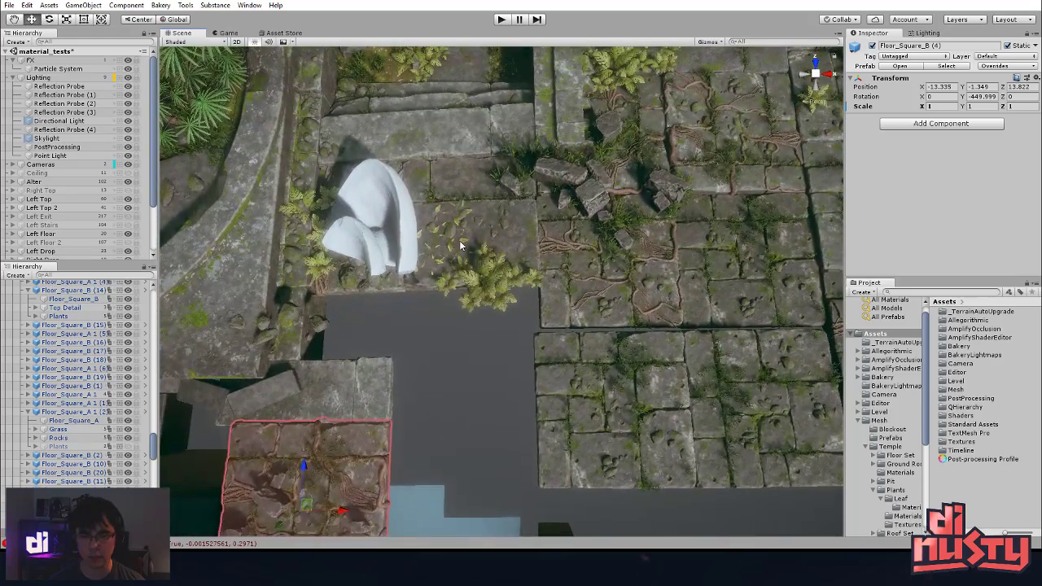
- Select the two adjoining slabs at the open floor edge and shift them together against the neighbouring floor
left_click(459, 240)
left_click(582, 289)
left_click_drag(654, 288, 635, 331, "alt")
middle_click_drag(634, 330, 458, 272)
left_click(524, 356)
left_click(472, 370, "shift")
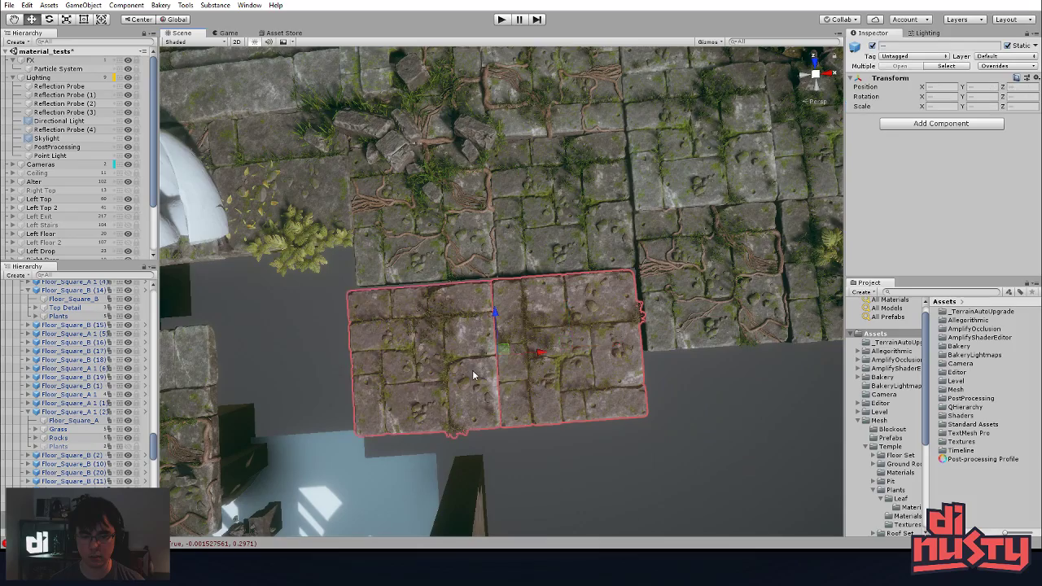
key("Delete")
left_click_drag(686, 406, 536, 284, "alt")
left_click(555, 421)
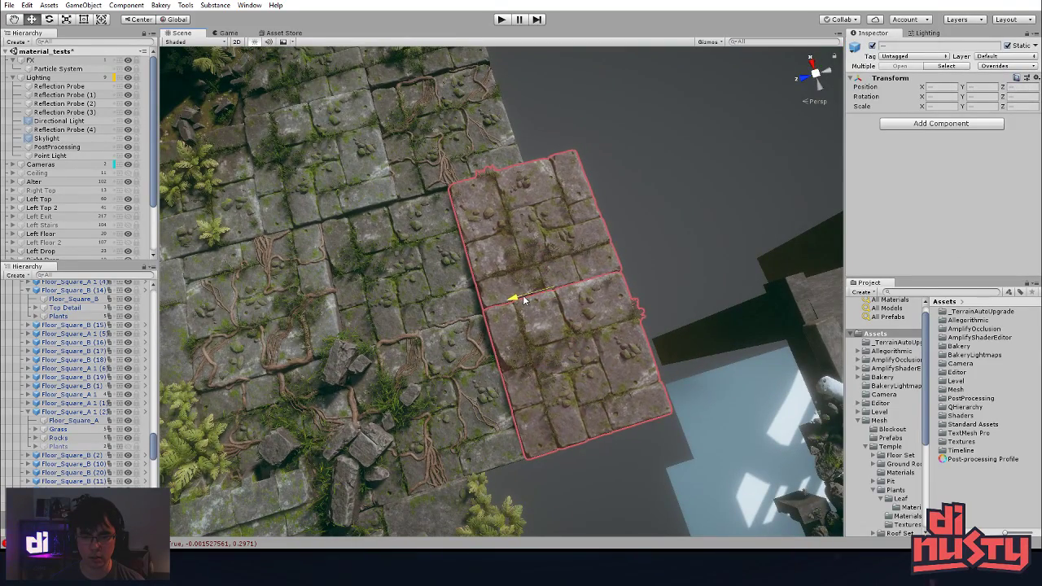
key("Delete")
- Lower Floor_Square_B (23) slightly toward the level of the surrounding floor slabs
left_click_drag(600, 246, 534, 303, "alt")
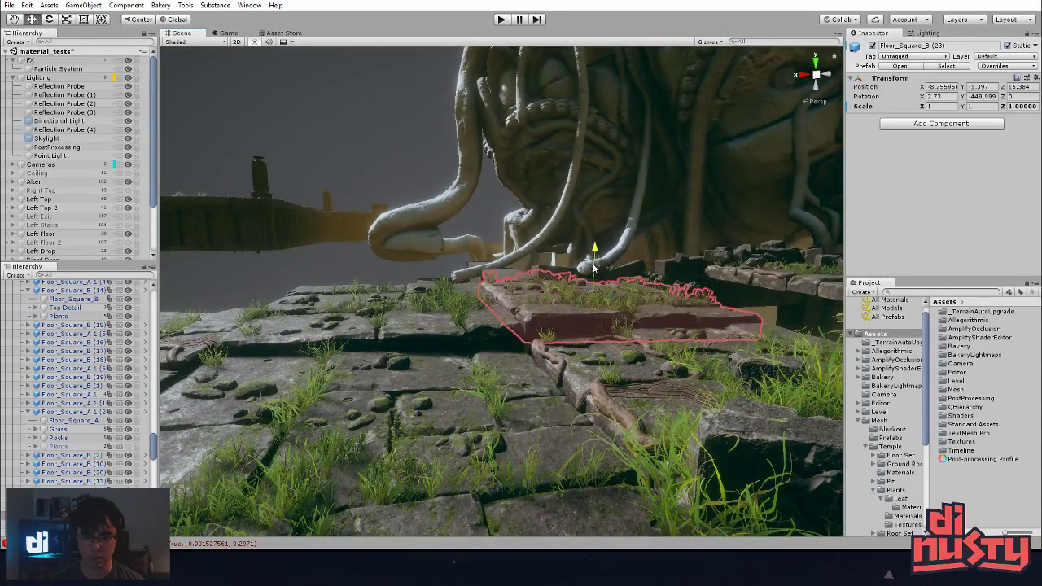
left_click_drag(593, 267, 594, 278)
left_click(506, 250)
left_click_drag(506, 251, 406, 376, "alt")
left_click(408, 324)
left_click_drag(408, 324, 471, 343, "alt")
left_click(355, 265)
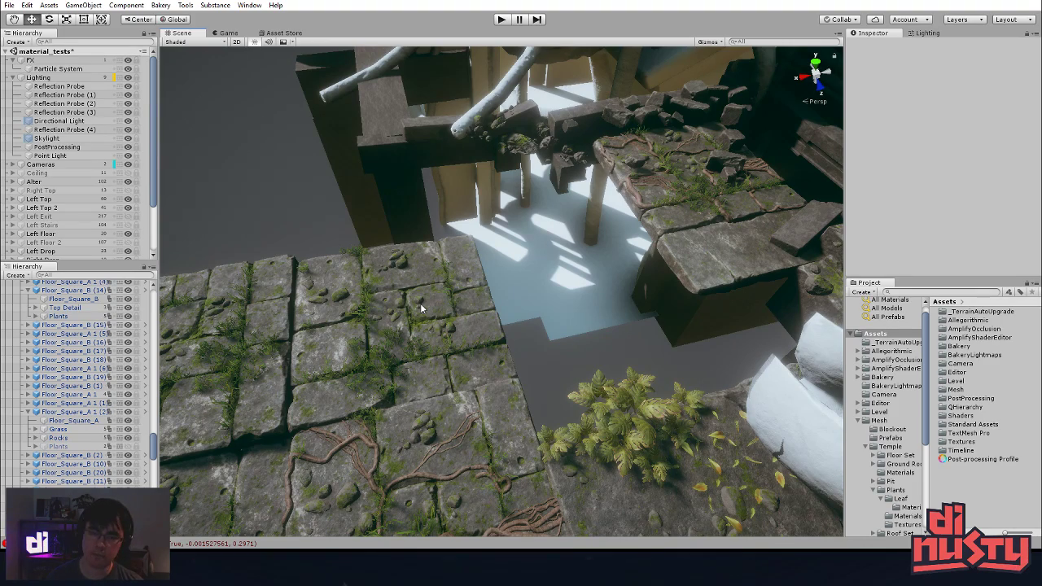
- Examine the adjusted floor edge and the opening beside the fern slab and bowl from several angles
right_click_drag(521, 312, 353, 165)
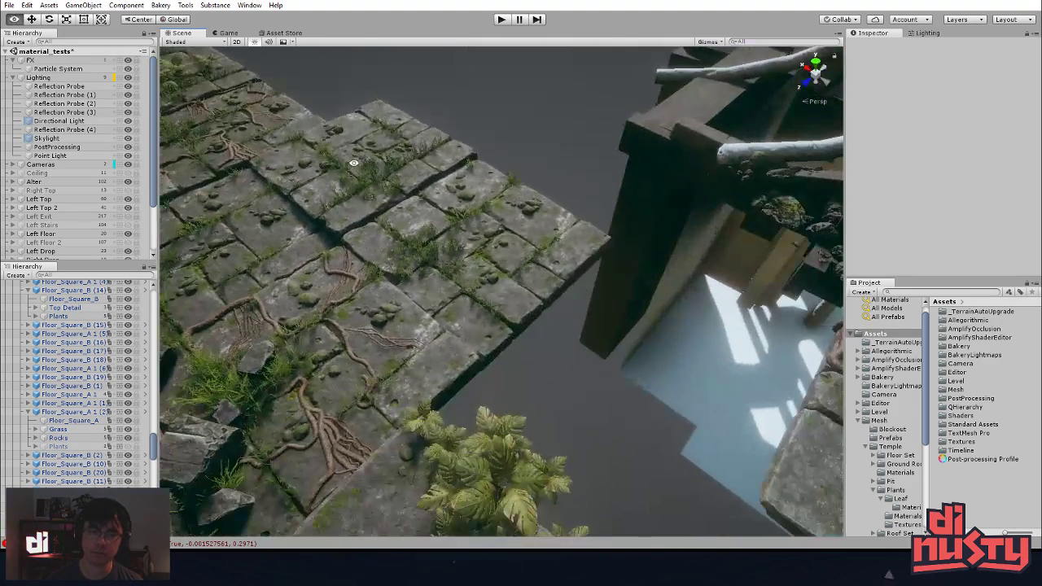
left_click_drag(353, 165, 325, 151, "alt")
left_click_drag(610, 206, 488, 262, "alt")
middle_click_drag(488, 262, 514, 262)
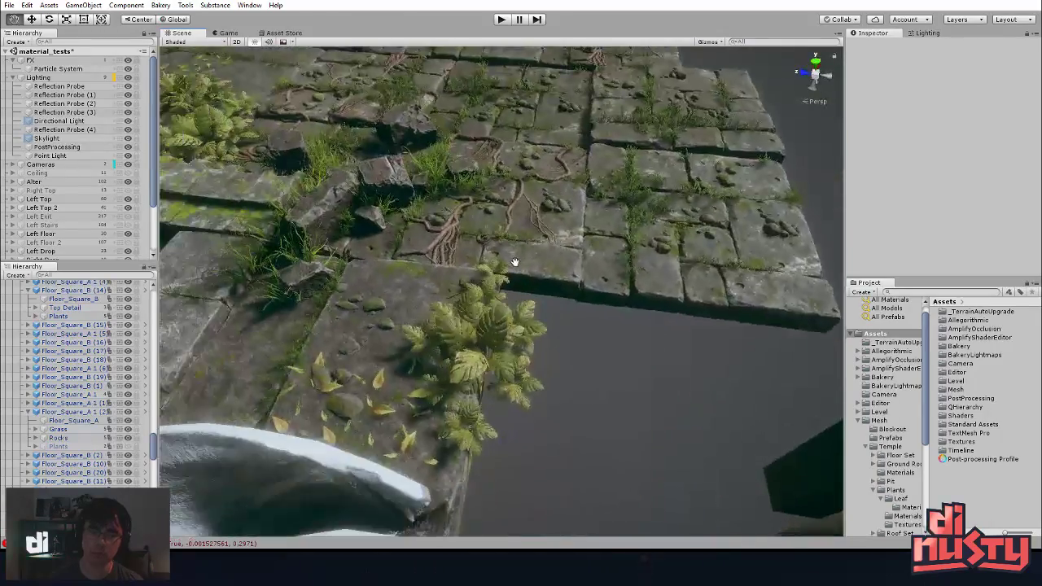
left_click_drag(514, 262, 344, 362, "alt")
left_click_drag(672, 322, 360, 312, "alt")
scroll(361, 311, "down", 3)
left_click_drag(534, 334, 461, 421, "alt")
left_click(533, 373)
left_click(398, 454)
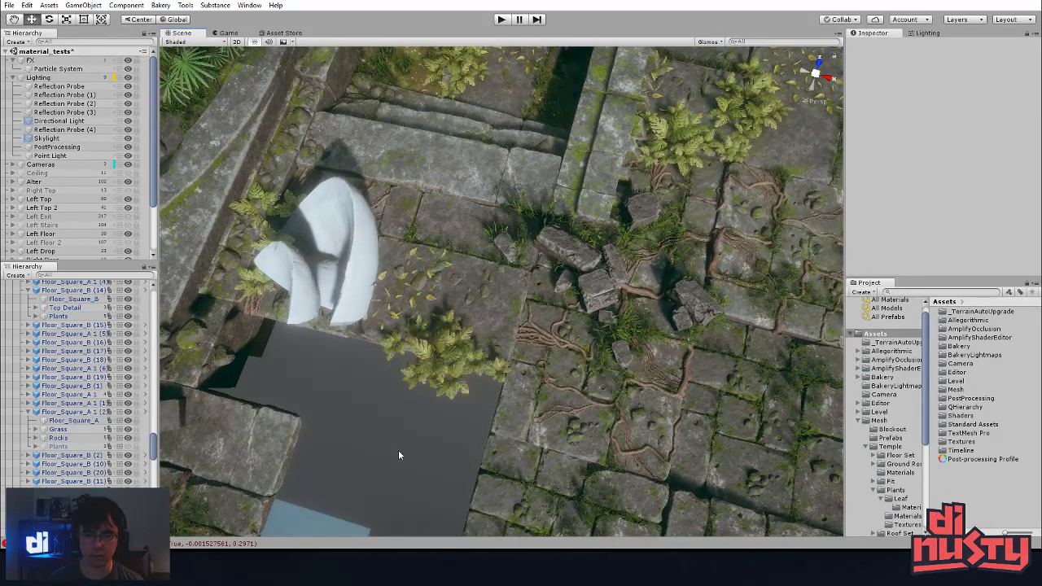
left_click_drag(398, 455, 416, 394, "alt")
- Rotate the fern slab Floor_Square_A 1 (5) to a Y rotation of -180.974
left_click(446, 303)
left_click_drag(447, 303, 495, 434, "alt")
left_click_drag(496, 435, 509, 447)
left_click(540, 367)
left_click_drag(540, 366, 487, 340, "alt")
key("e")
left_click(496, 424)
left_click_drag(496, 424, 489, 185, "alt")
left_click(465, 331)
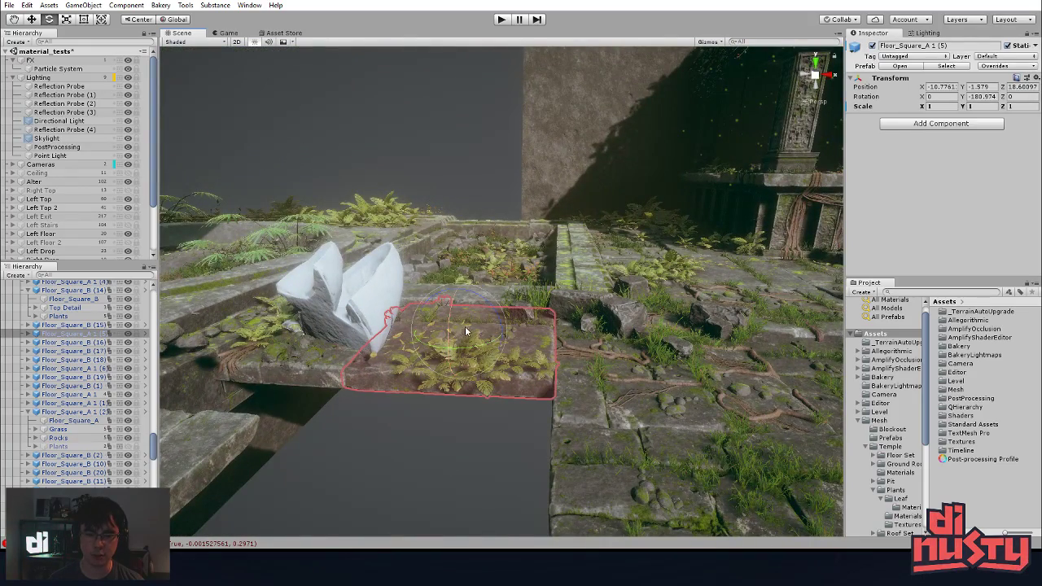
- Shift Floor_Square_A 1 (5) along the X axis to -10.783 beside the bowl
left_click(499, 429)
left_click_drag(499, 428, 478, 389, "alt")
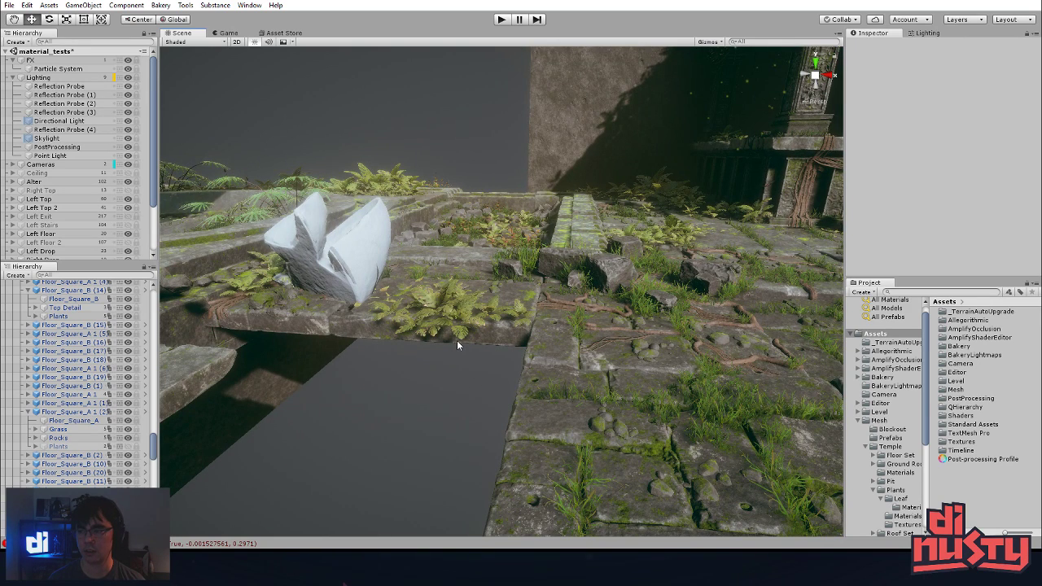
left_click_drag(457, 345, 474, 329, "alt")
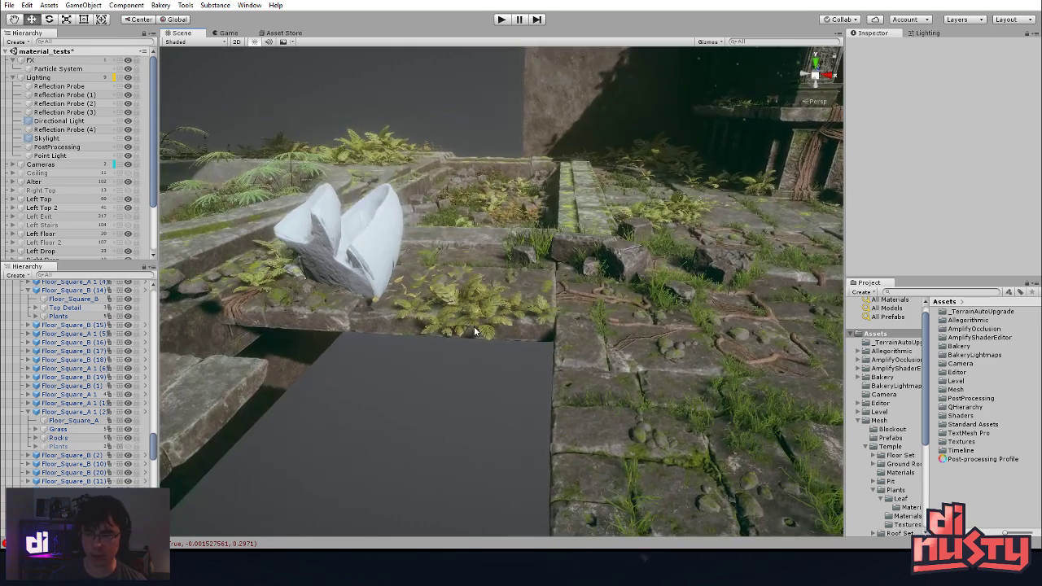
middle_click_drag(473, 326, 484, 303)
left_click(534, 283)
left_click(530, 345)
left_click_drag(530, 345, 553, 310, "alt")
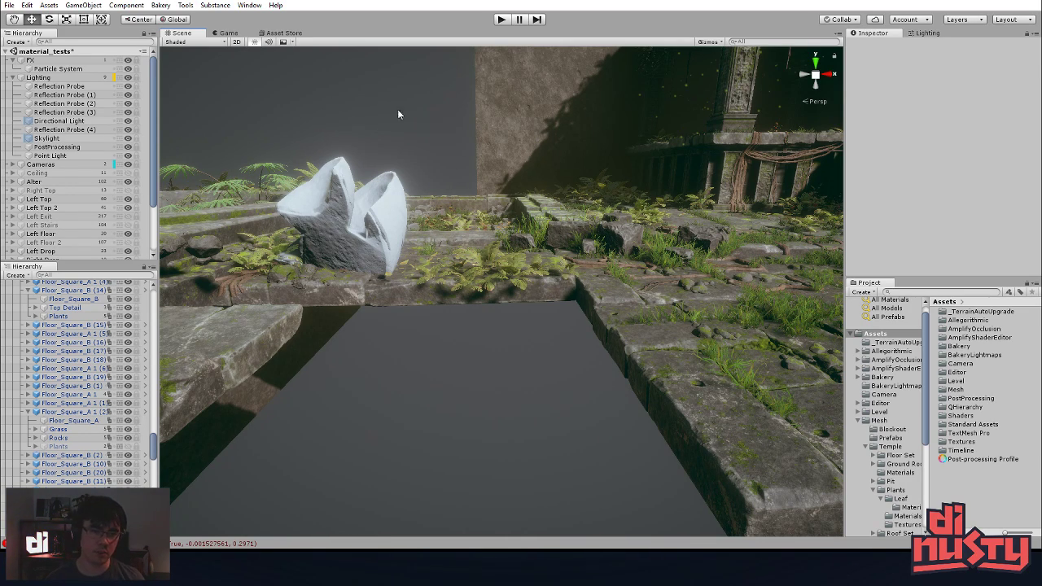
left_click_drag(417, 171, 453, 345, "alt")
left_click(490, 287)
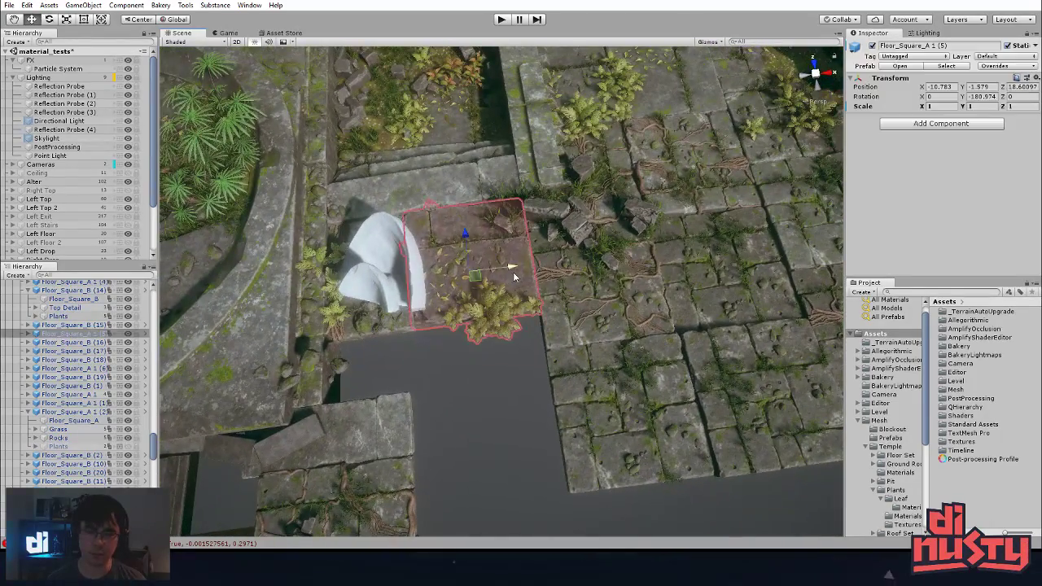
left_click(514, 348)
left_click(522, 306)
left_click_drag(519, 264, 519, 264)
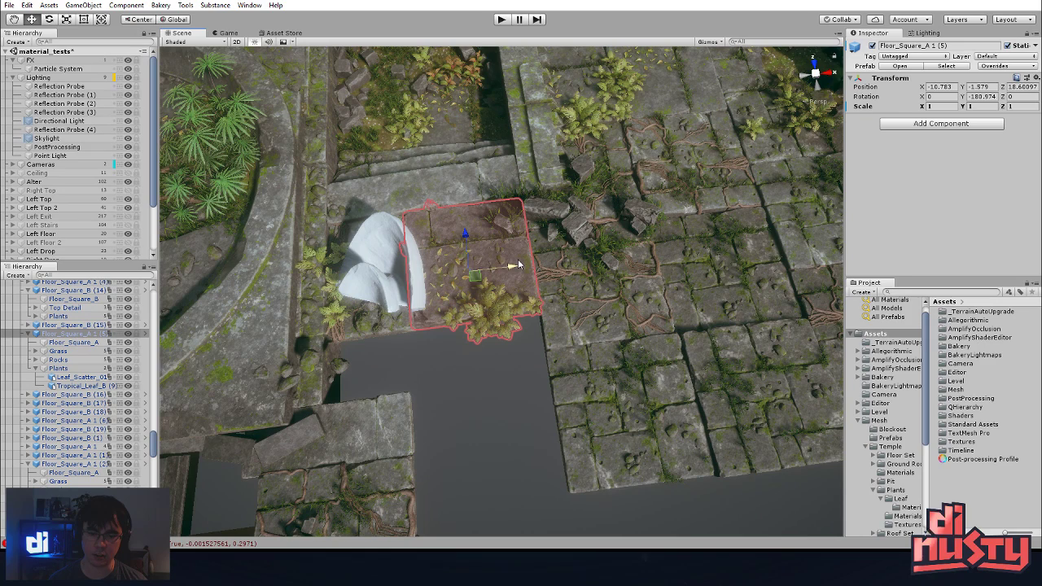
left_click(515, 359)
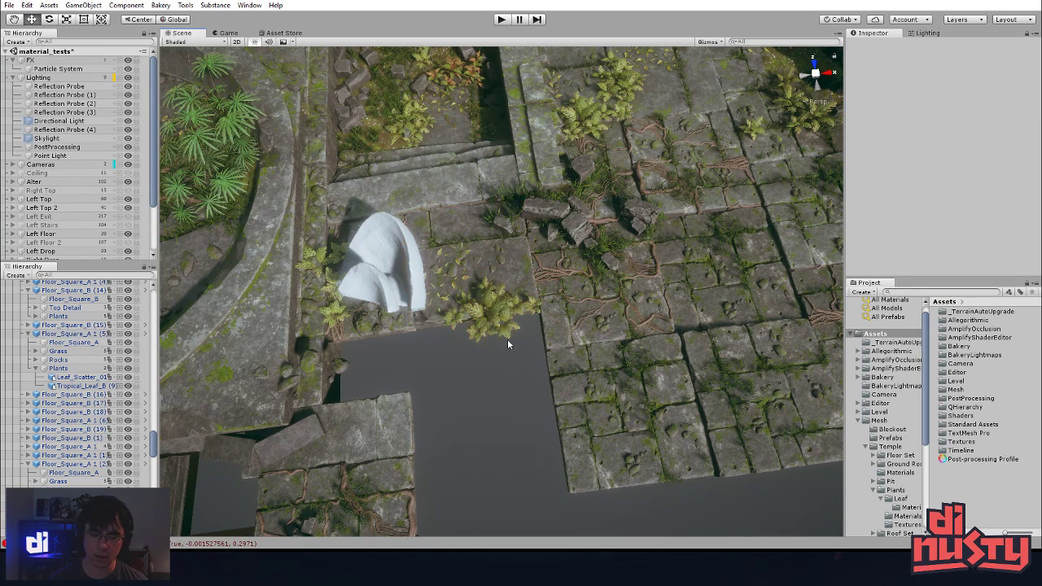
left_click(440, 319)
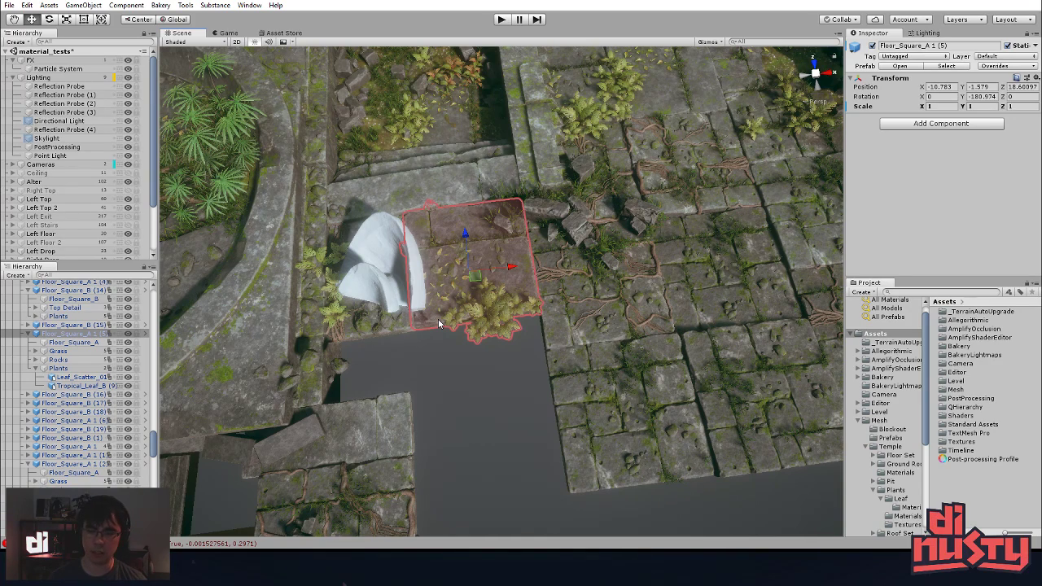
- Examine the Rubble_B pile beside the fern slab and the surrounding floor up to the carved pillar
left_click(485, 371)
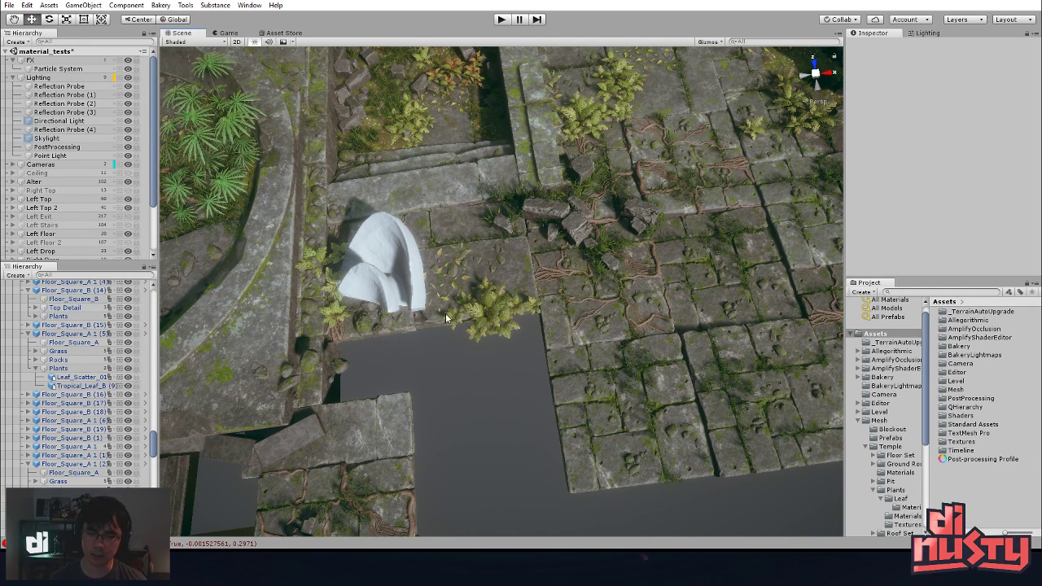
left_click(536, 210)
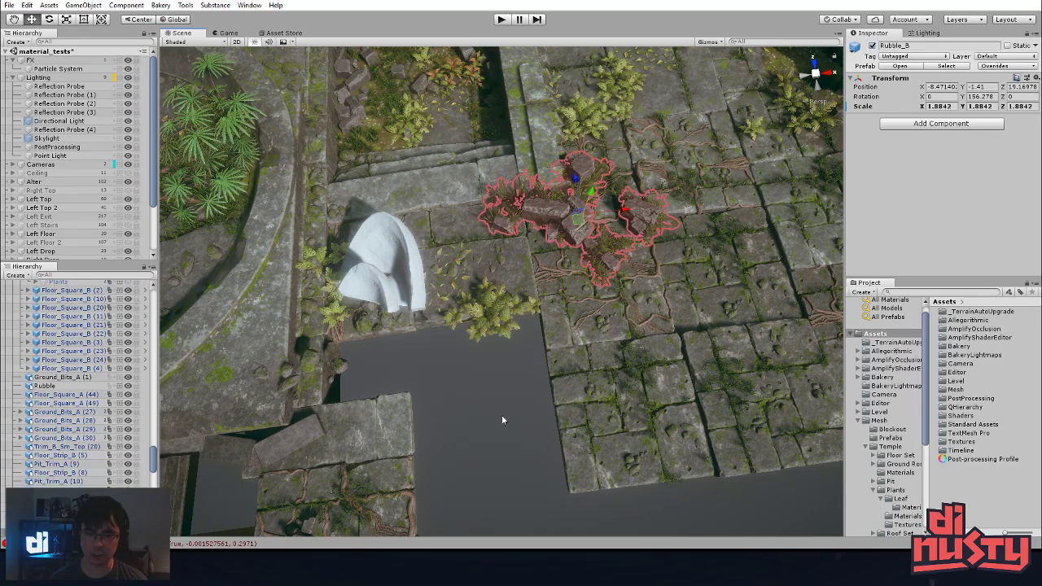
key("f")
right_click_drag(784, 393, 802, 393, "alt")
left_click_drag(456, 415, 434, 328, "alt")
left_click(435, 327)
left_click_drag(383, 387, 315, 314, "alt")
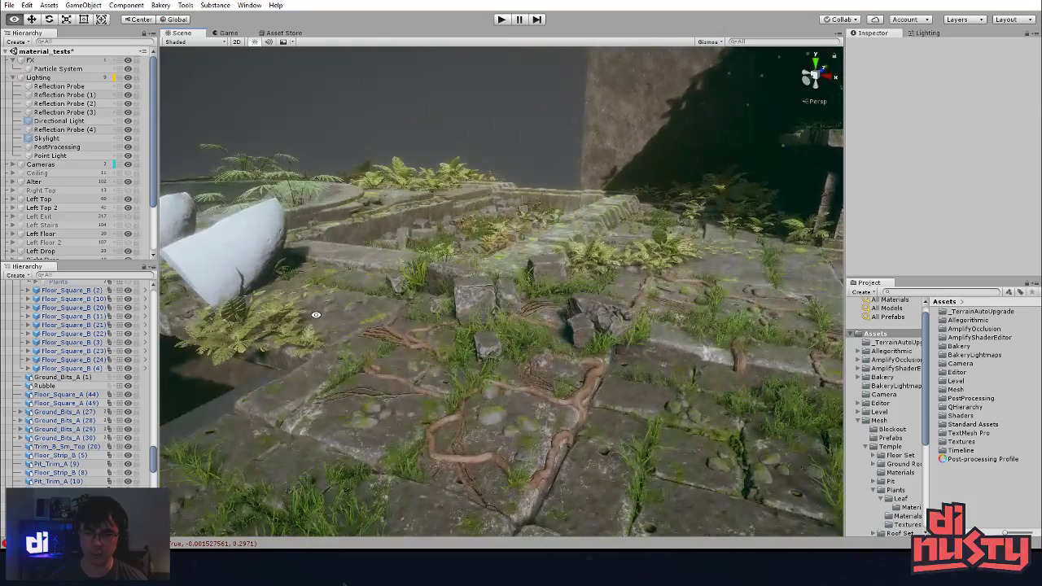
left_click_drag(427, 361, 599, 222, "alt")
left_click(600, 222)
key("ctrl+z")
left_click_drag(497, 262, 583, 363, "alt")
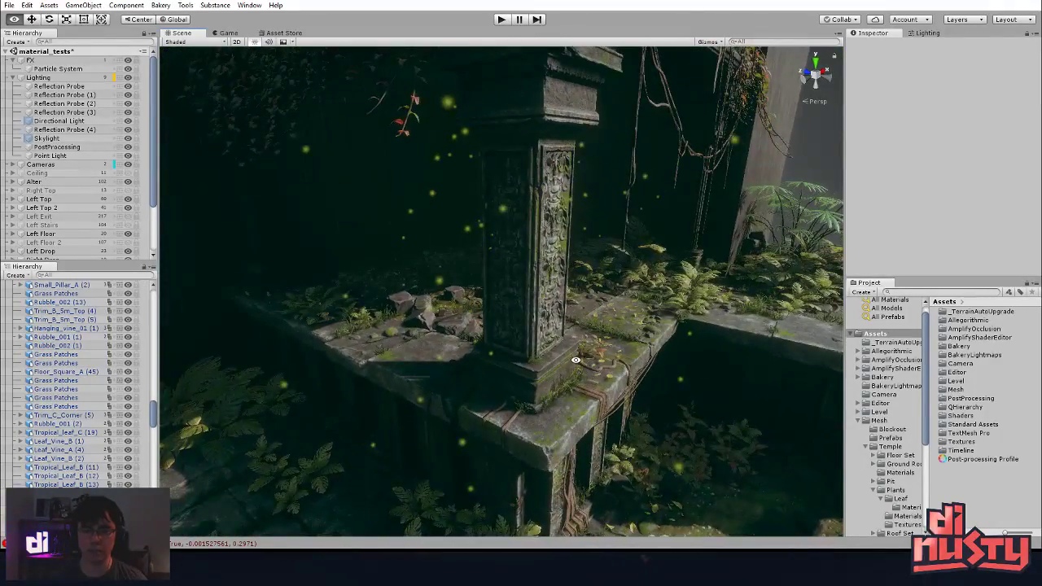
- Pause the Particle System preview and turn off the Selection Outline in the scene view
left_click(41, 69)
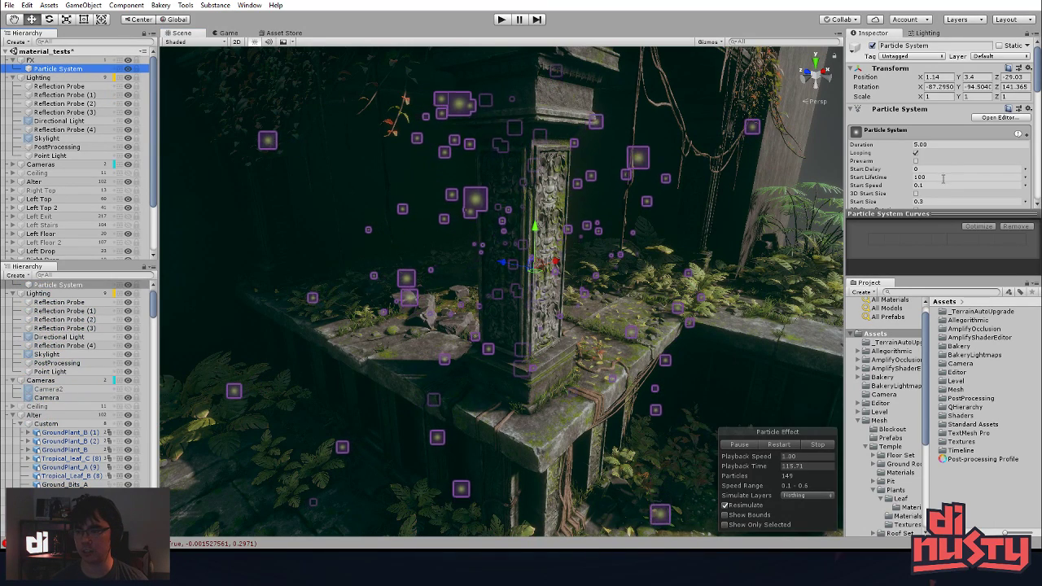
left_click(751, 445)
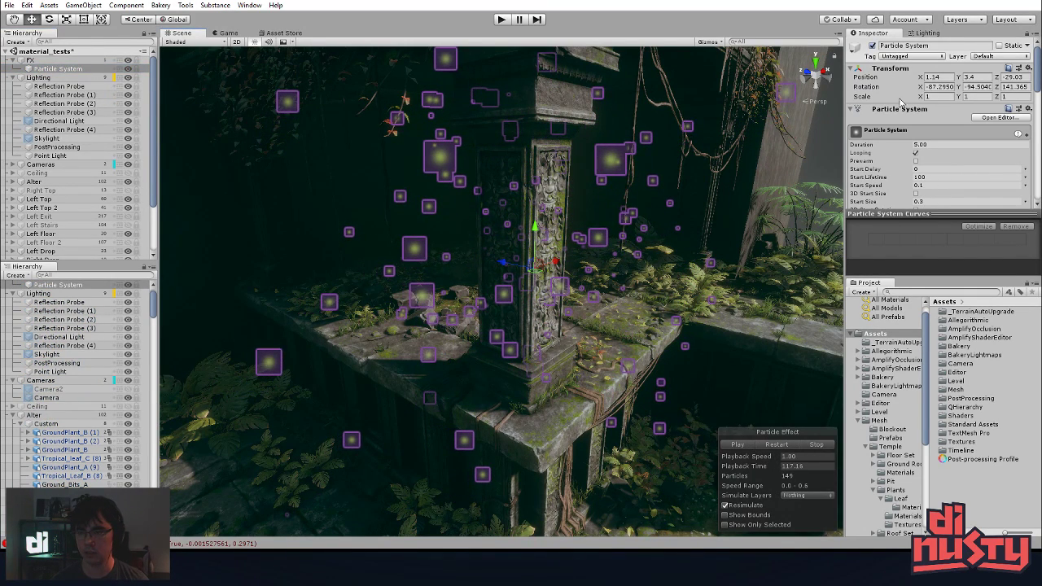
left_click(708, 41)
left_click(720, 77)
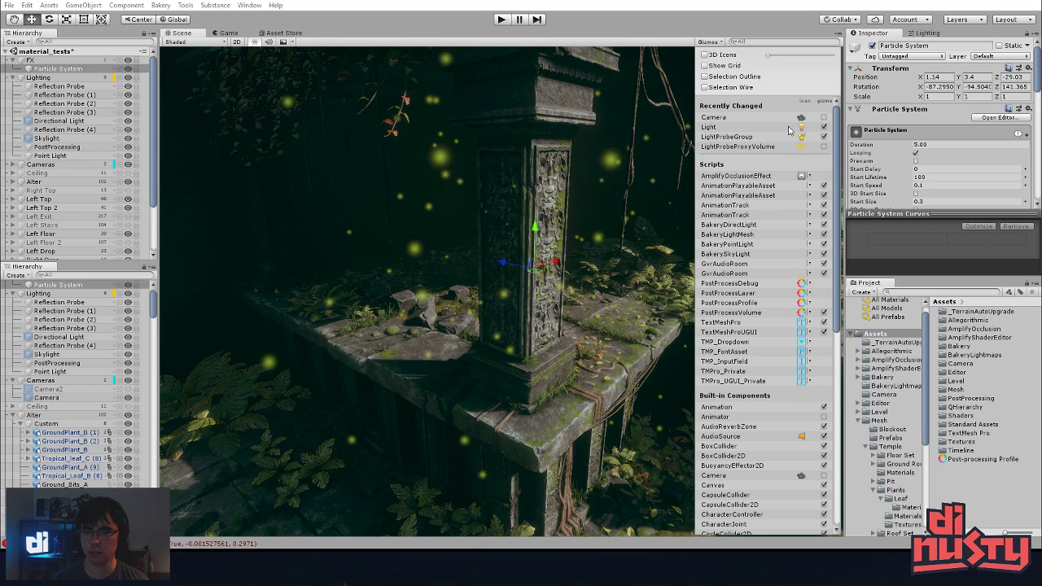
- Set the Particle System's Start Size to 0.2 and check the smaller particles around the pillar
left_click(641, 10)
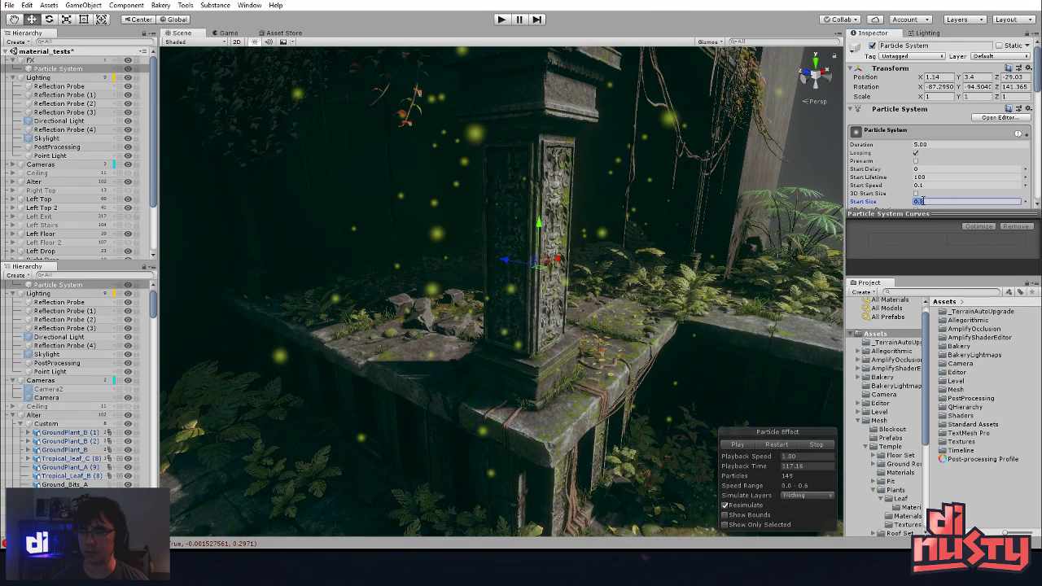
type("2")
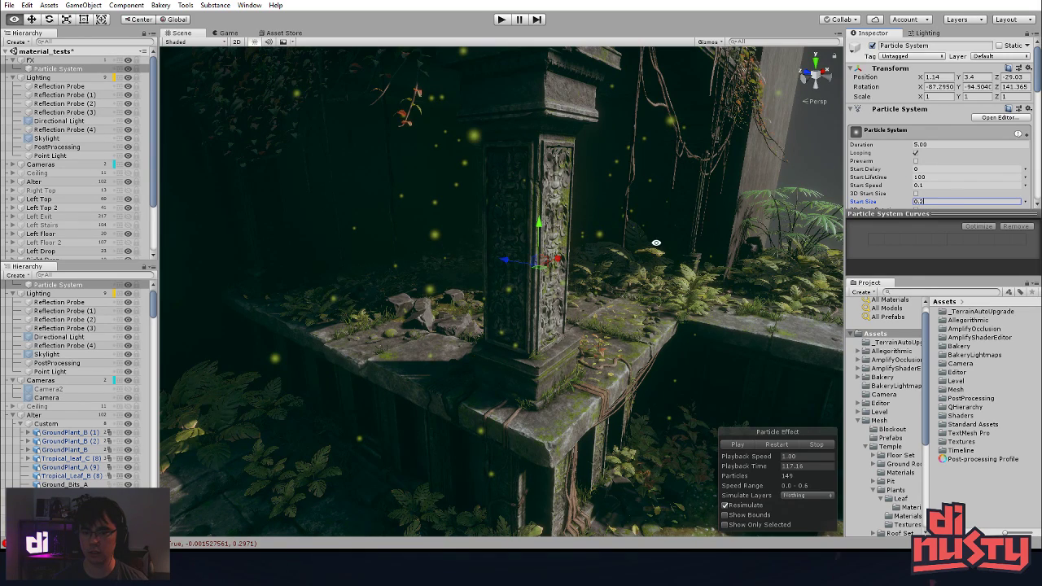
left_click_drag(656, 242, 682, 236, "alt")
left_click_drag(765, 227, 661, 192, "alt")
left_click(736, 208)
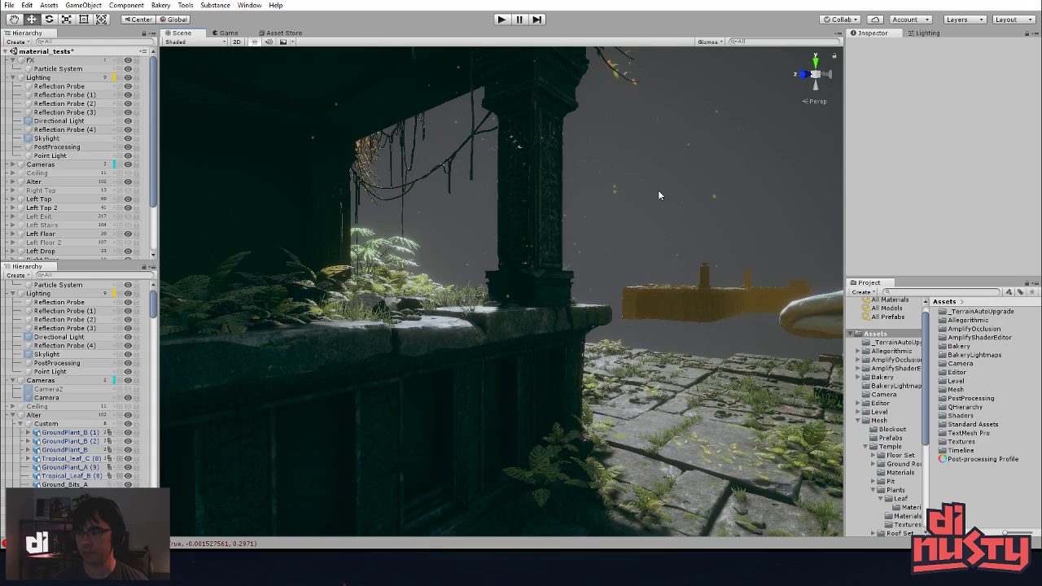
- Examine the temple floor and the separate mossy platform across the gap from several angles and from above
left_click_drag(657, 189, 653, 270, "alt")
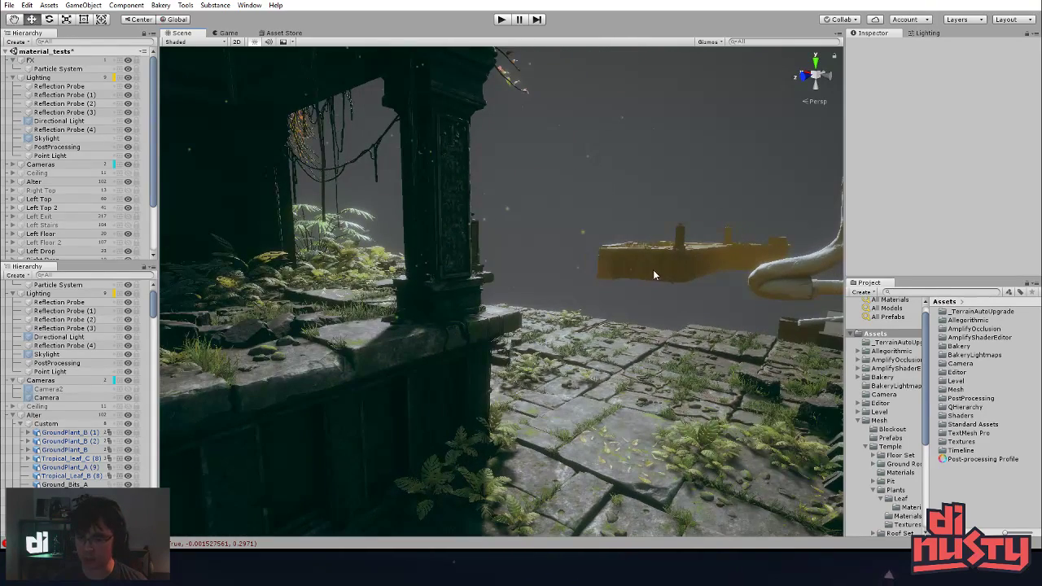
left_click(660, 262)
left_click_drag(640, 188, 557, 351, "alt")
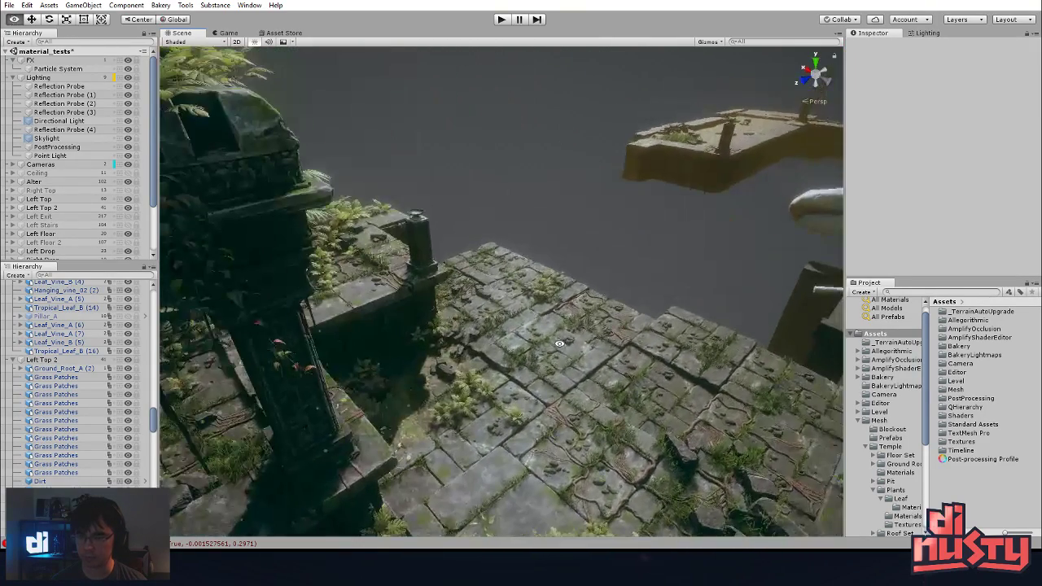
left_click(664, 170)
key("f")
left_click(656, 100)
left_click_drag(656, 146, 532, 312, "alt")
left_click(535, 311)
middle_click_drag(656, 268, 379, 419)
left_click_drag(489, 212, 594, 119, "alt")
left_click(383, 214)
middle_click_drag(383, 214, 659, 141)
left_click_drag(659, 142, 595, 177, "alt")
right_click_drag(595, 177, 436, 224, "alt")
left_click_drag(436, 223, 398, 328, "alt")
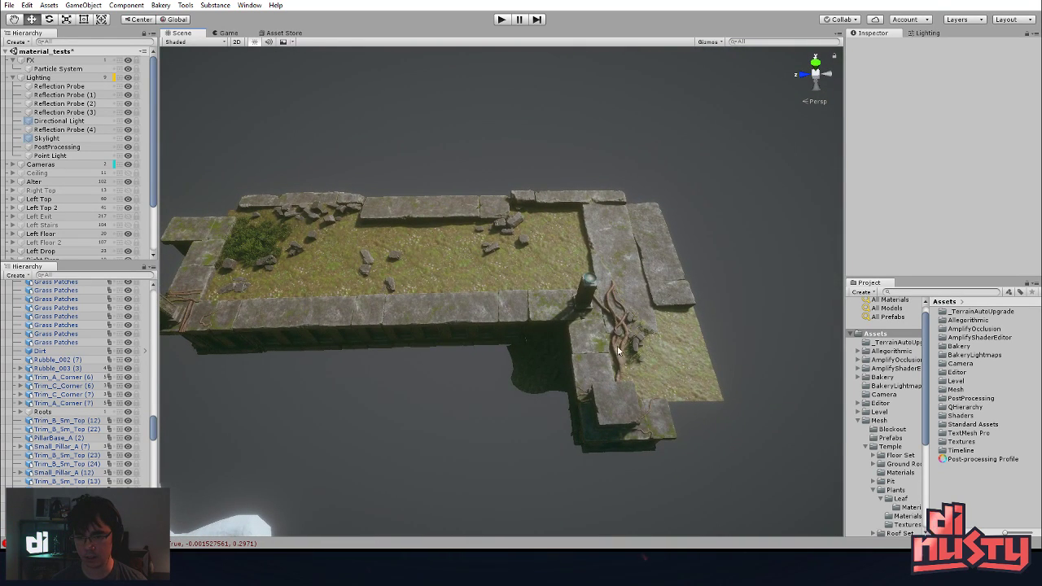
middle_click_drag(334, 334, 447, 339)
left_click_drag(446, 340, 384, 349, "alt")
middle_click_drag(384, 349, 807, 353)
- Select the corner trim Trim_C_Corner (5) near the small pillar and turn the Selection Outline back on
left_click(397, 290)
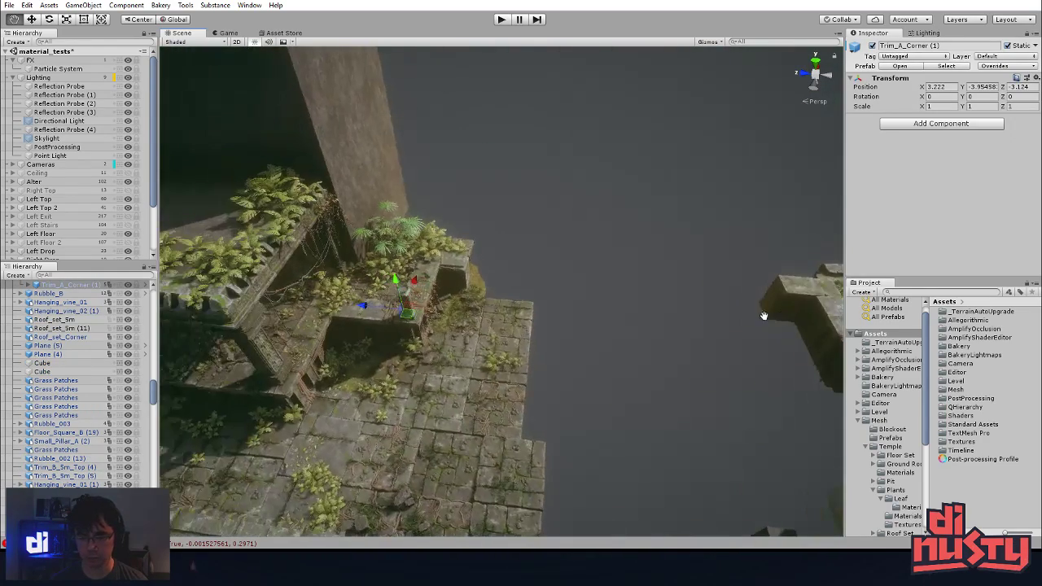
left_click_drag(763, 315, 770, 347, "alt")
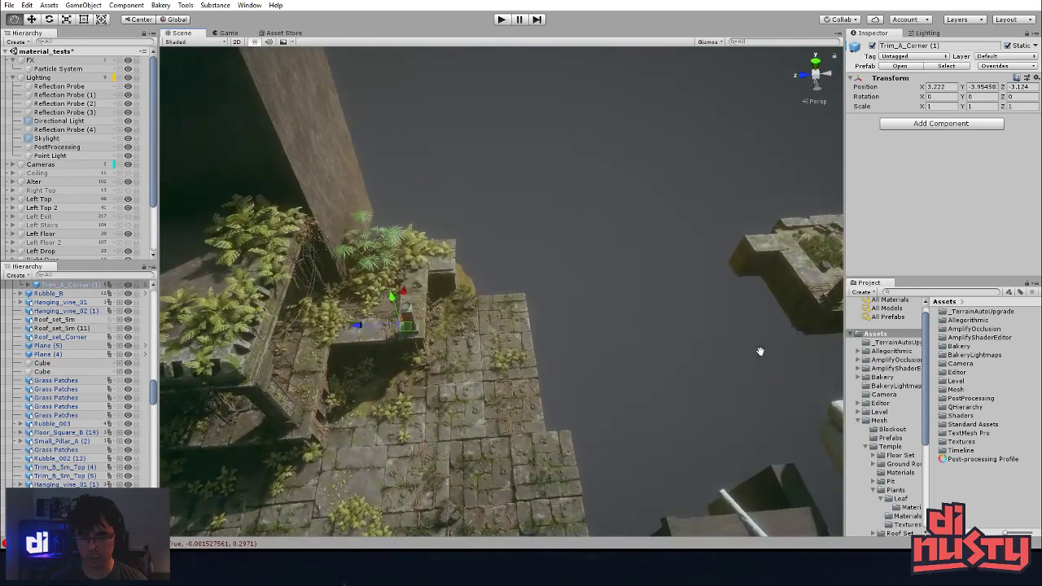
middle_click_drag(770, 347, 579, 375)
left_click(319, 317)
left_click(319, 317)
middle_click_drag(372, 331, 413, 320)
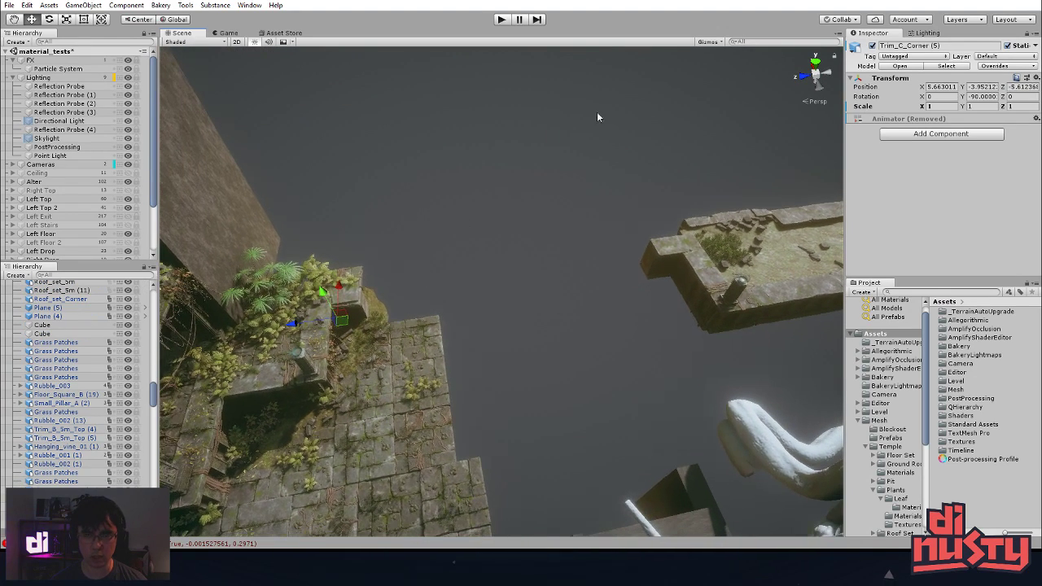
left_click(708, 42)
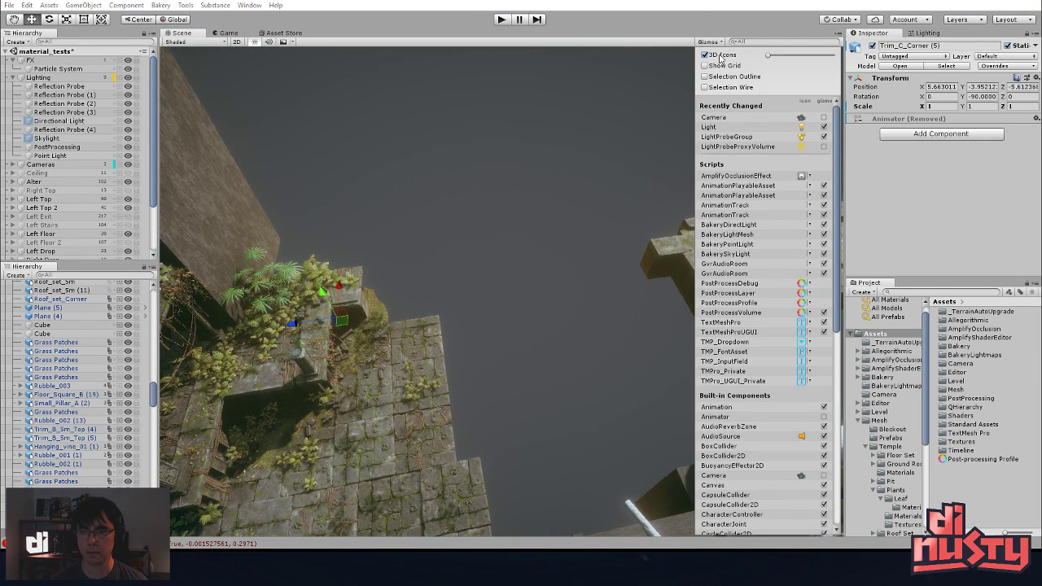
left_click(719, 77)
mouse_move(546, 190)
middle_mouse_down()
mouse_move(556, 177)
mouse_move(539, 171)
middle_mouse_up()
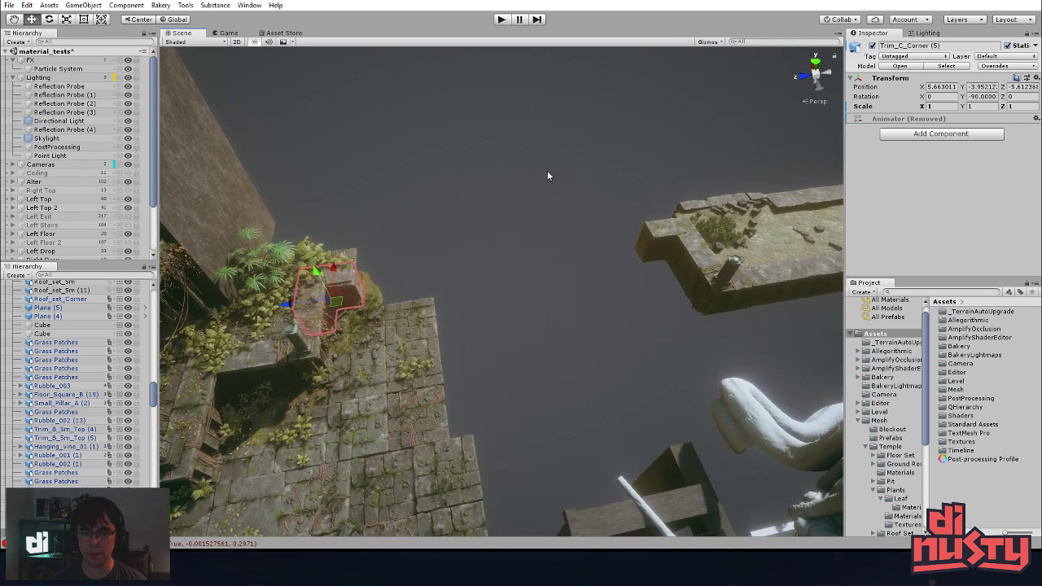
middle_click_drag(373, 321, 408, 300)
left_click(344, 332, "shift")
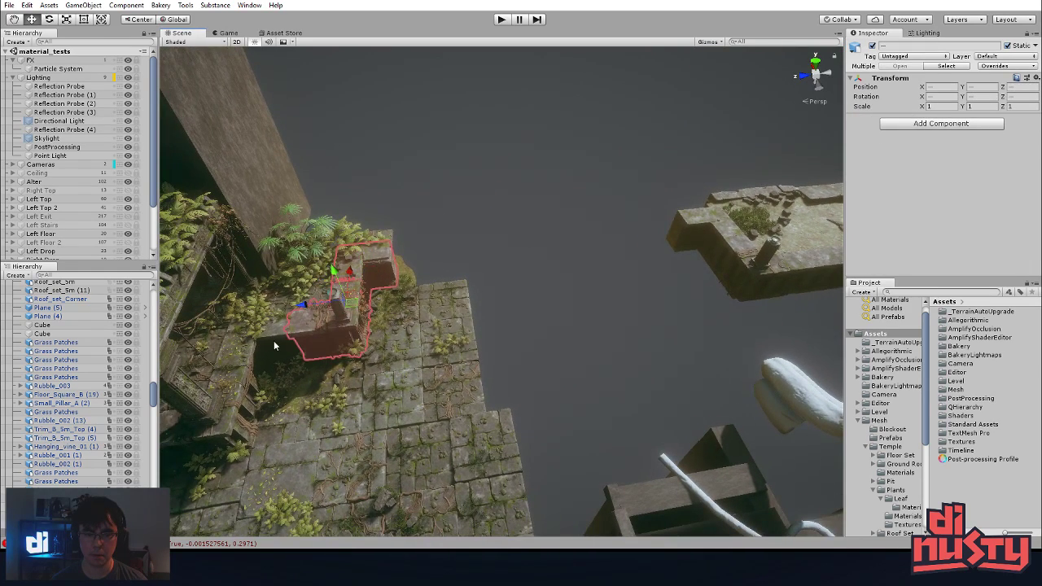
middle_click_drag(519, 344, 477, 314)
key("Delete")
key("ctrl+z")
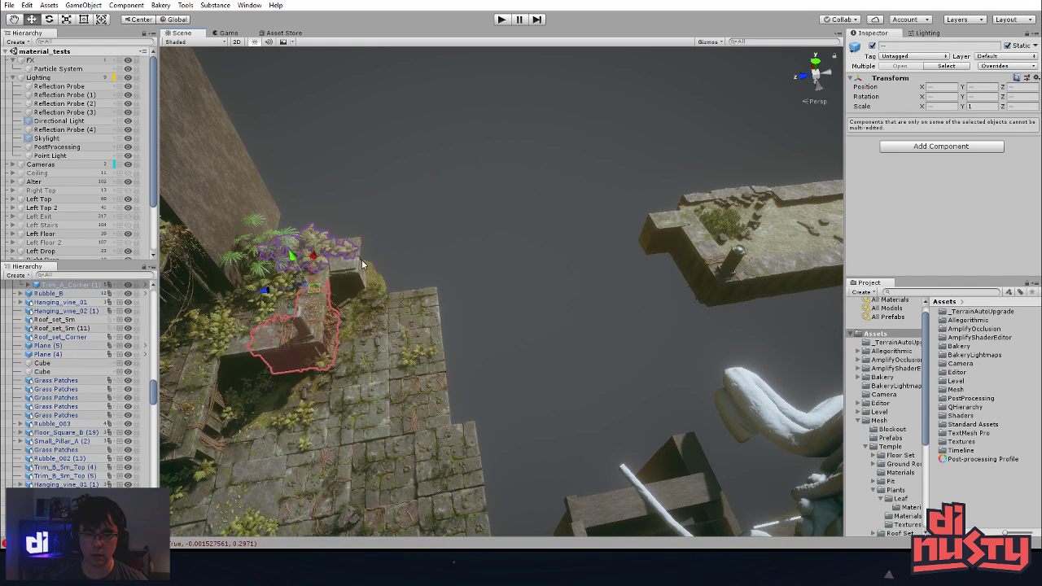
- Select the two adjoining corner trims, the small pillar and a long wall trim beside the shrine together
left_click(345, 280)
left_click(333, 265)
left_click(340, 276)
left_click(306, 351, "shift")
left_click_drag(306, 353, 394, 281, "alt")
key("w")
left_click(394, 277, "shift")
left_click_drag(380, 348, 383, 449, "alt")
left_click(306, 389, "shift")
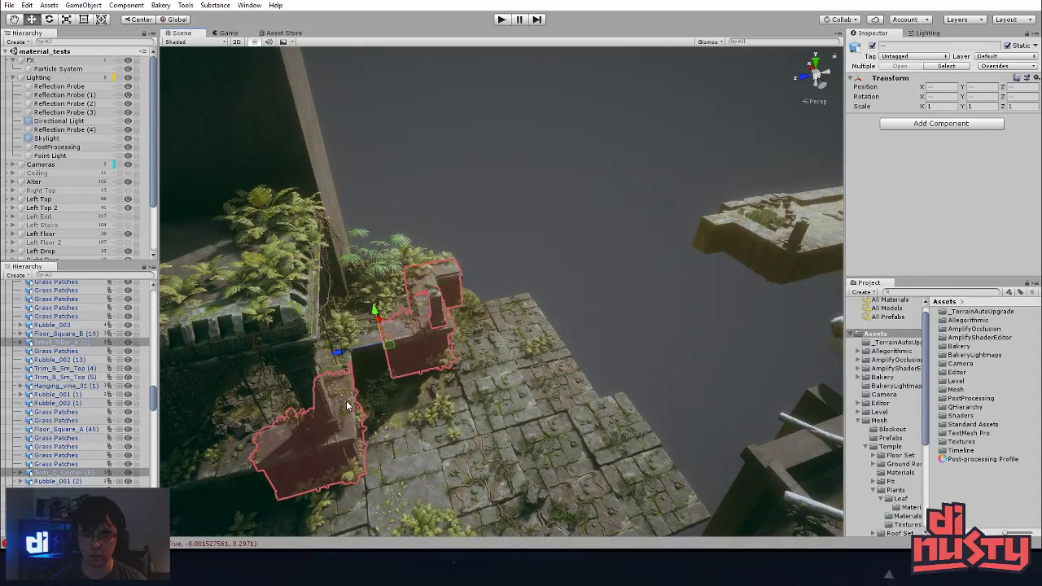
left_click(346, 404, "shift")
key("ctrl+z")
key("ctrl+z")
middle_click_drag(398, 413, 473, 404)
left_click(308, 433, "shift")
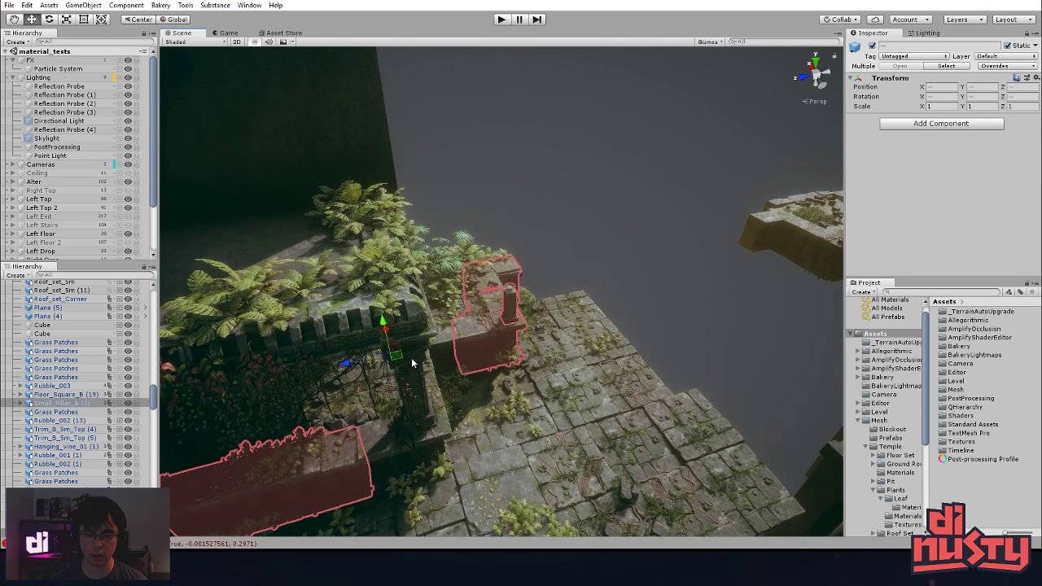
- Duplicate the selected trims and pillar, move the copies beside the distant platform and rotate them 90 degrees
key("ctrl+d")
left_click_drag(398, 357, 697, 210)
key("f")
left_click_drag(560, 276, 477, 370, "alt")
left_click(458, 184)
left_click_drag(517, 264, 352, 212)
- Move the copied Trim_C_Corner (5) against the pillar corner, at X 18.457 and Z -24.731
left_click(382, 300)
left_click(518, 390)
left_click(605, 382)
left_click(527, 209)
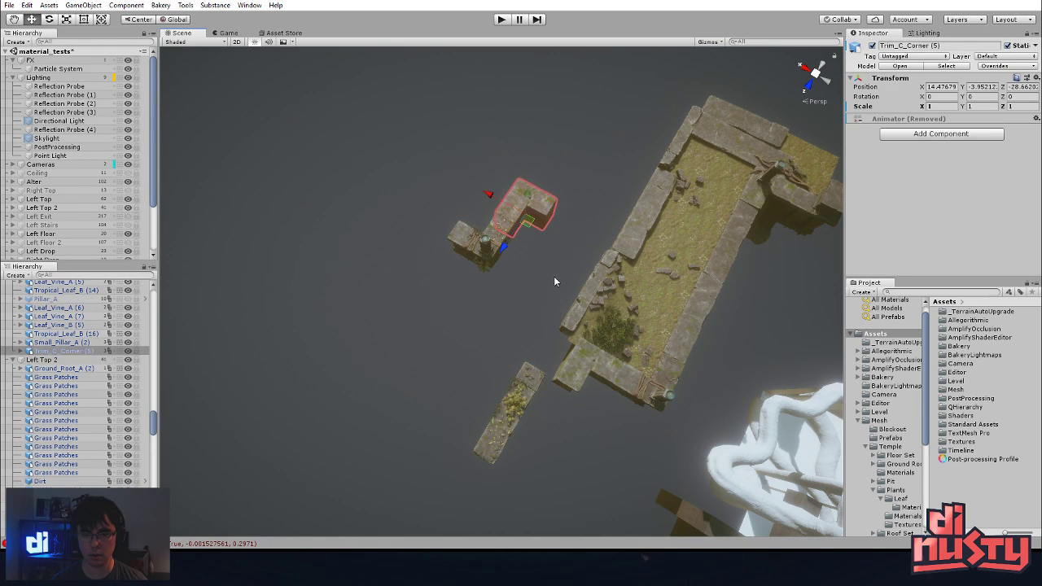
left_click(569, 267)
left_click(530, 213)
left_click_drag(529, 221, 665, 355)
key("f")
left_click_drag(478, 371, 450, 371)
left_click_drag(456, 366, 498, 270, "alt")
scroll(631, 334, "up", 3)
left_click(541, 109)
left_click(417, 275)
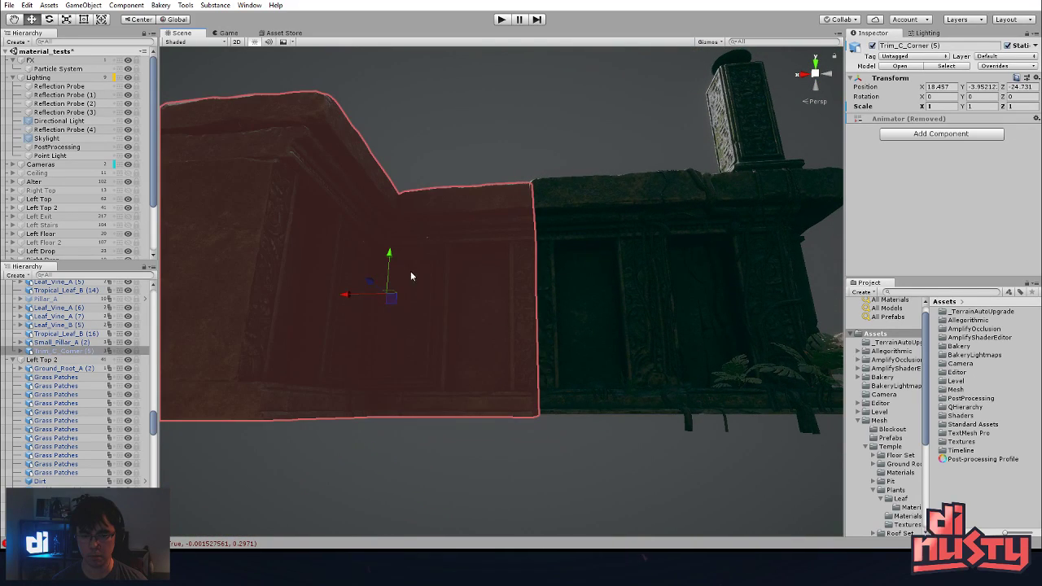
- Move the fern-covered wall trim Trim_Wall_A (1) over to continue from the pillar corner
left_click(518, 133)
left_click_drag(518, 133, 773, 310, "alt")
right_click_drag(465, 295, 507, 337, "alt")
left_click_drag(507, 337, 244, 321, "alt")
middle_click_drag(342, 301, 420, 264)
left_click_drag(420, 263, 360, 202, "alt")
left_click_drag(364, 341, 382, 343, "alt")
left_click(533, 373)
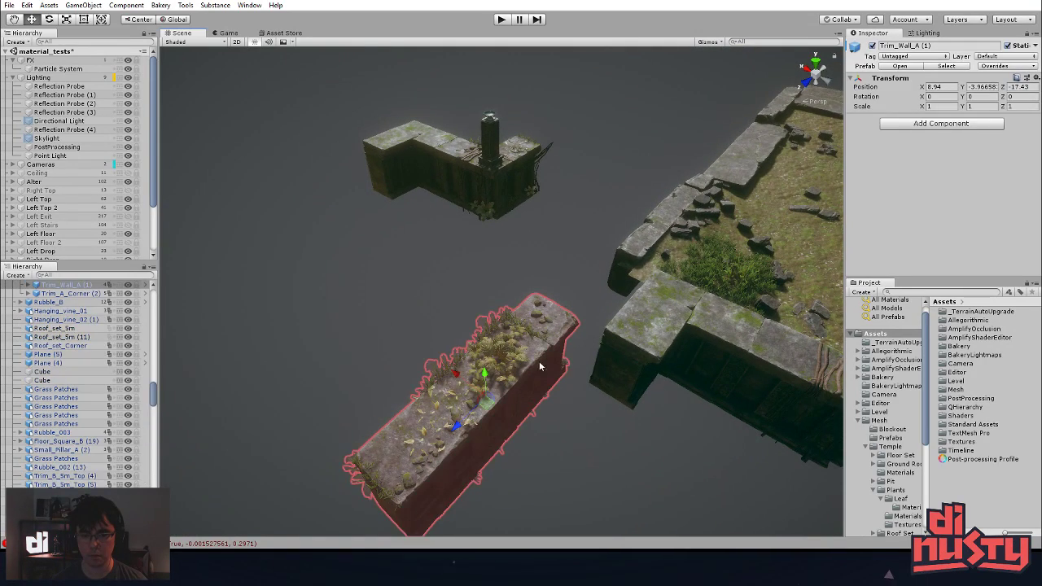
left_click_drag(489, 411, 559, 171)
left_click_drag(558, 171, 640, 416, "alt")
left_click_drag(631, 376, 346, 350)
- Inspect the joint between the moved wall trim and the pillar corner
left_click(579, 175)
scroll(388, 383, "down", 4)
middle_click_drag(418, 413, 325, 320)
left_click(366, 372)
left_click(466, 362)
left_click(539, 406)
left_click(554, 366)
left_click(614, 365)
left_click(553, 407)
- Duplicate the wall trim and align the copy end to end with the first, at X 14.476 and Z -33.7
middle_click_drag(541, 353, 504, 280)
left_click(503, 280)
key("ctrl+d")
left_click_drag(486, 272, 602, 283)
key("f")
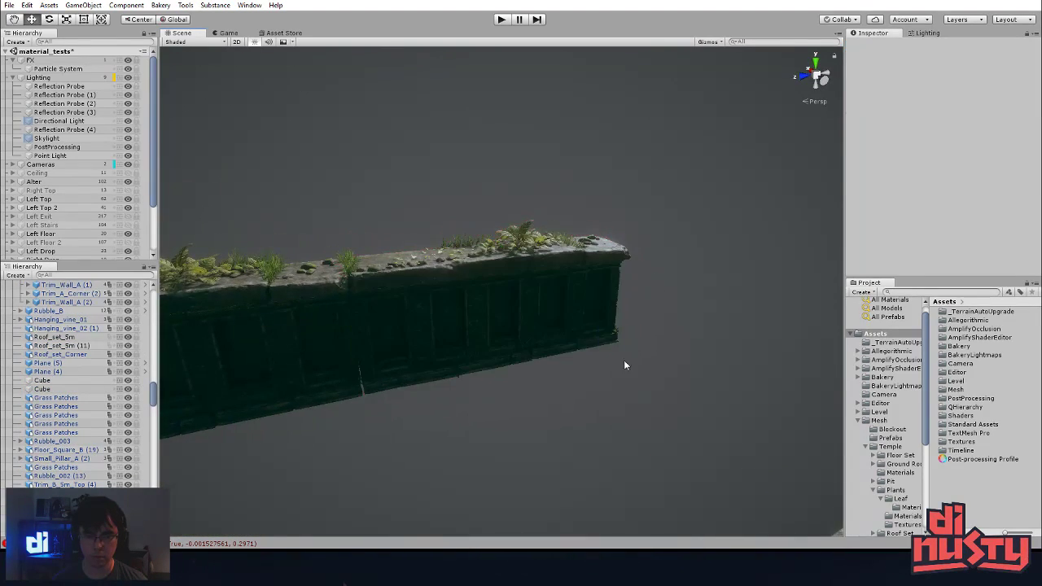
left_click_drag(460, 292, 469, 297)
left_click(500, 372)
left_click(539, 349)
left_click(525, 369)
left_click(560, 336)
left_click_drag(560, 335, 434, 404, "alt")
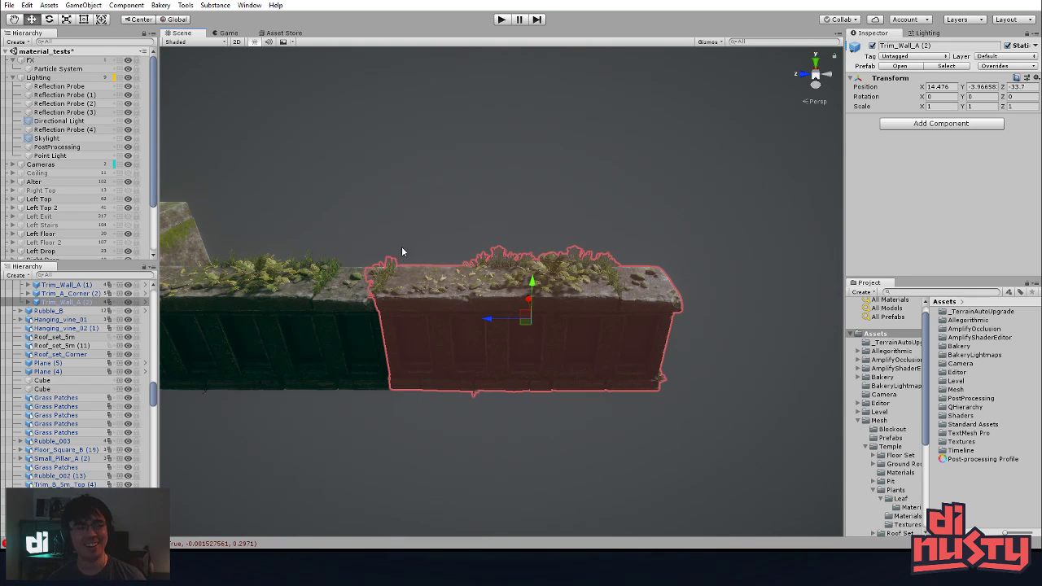
- Vary the foliage on Trim_Wall_A (2) by hiding its Top group and showing Top2
left_click(28, 302)
left_click(128, 337)
left_click(128, 328)
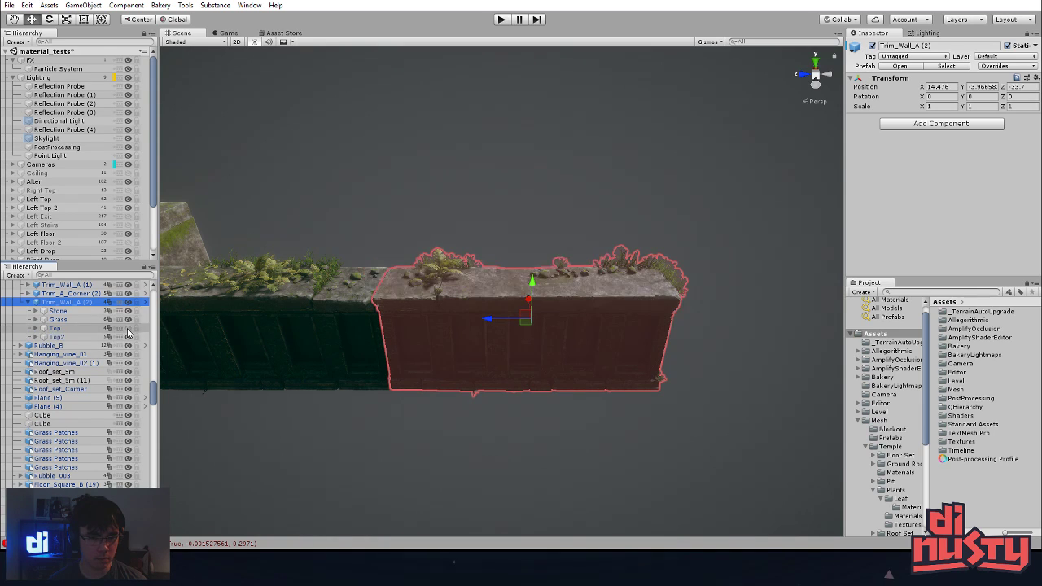
left_click(582, 215)
left_click_drag(582, 216, 481, 494, "alt")
- Duplicate the L-shaped Trim_C_Corner and place the copy at the wall's far end, at X 14.46 and Z -38.67
left_click(376, 259)
middle_click_drag(448, 279, 361, 301)
key("ctrl+d")
left_click_drag(291, 288, 714, 324)
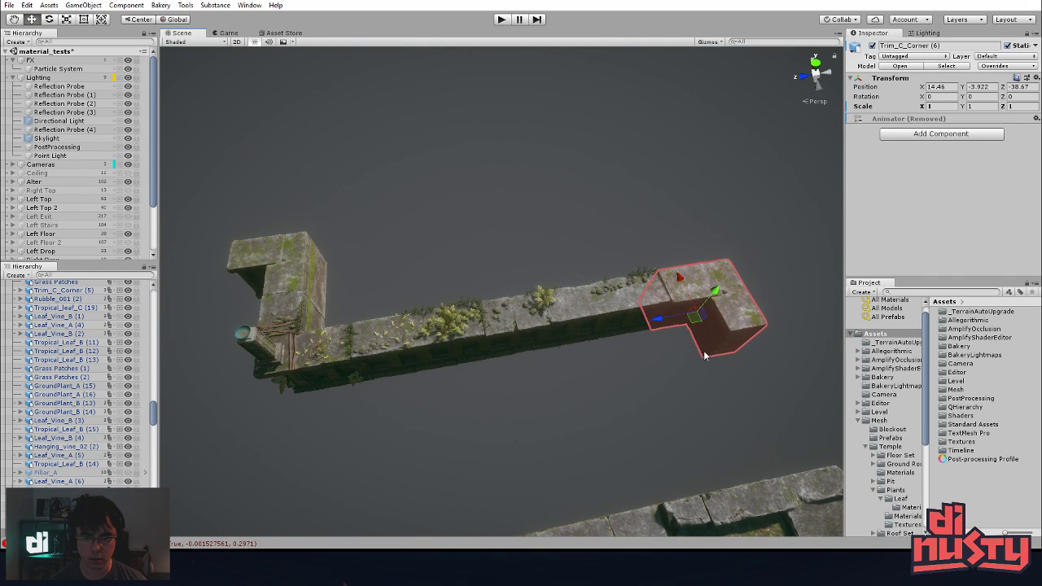
- Nudge the copied Trim_C_Corner (6) into line with the end of the foliage-covered wall
key("f")
left_click_drag(516, 342, 758, 217, "alt")
left_click(716, 326)
left_click_drag(698, 358, 465, 396, "alt")
left_click(464, 396)
left_click_drag(480, 307, 484, 283)
left_click(480, 278)
left_click(482, 281)
left_click(488, 421)
- Duplicate the root-covered Trim_A_Corner (2) and place the copy at the outer end of the new corner trim
left_click_drag(488, 421, 533, 338, "alt")
left_click(379, 161)
left_click(368, 209)
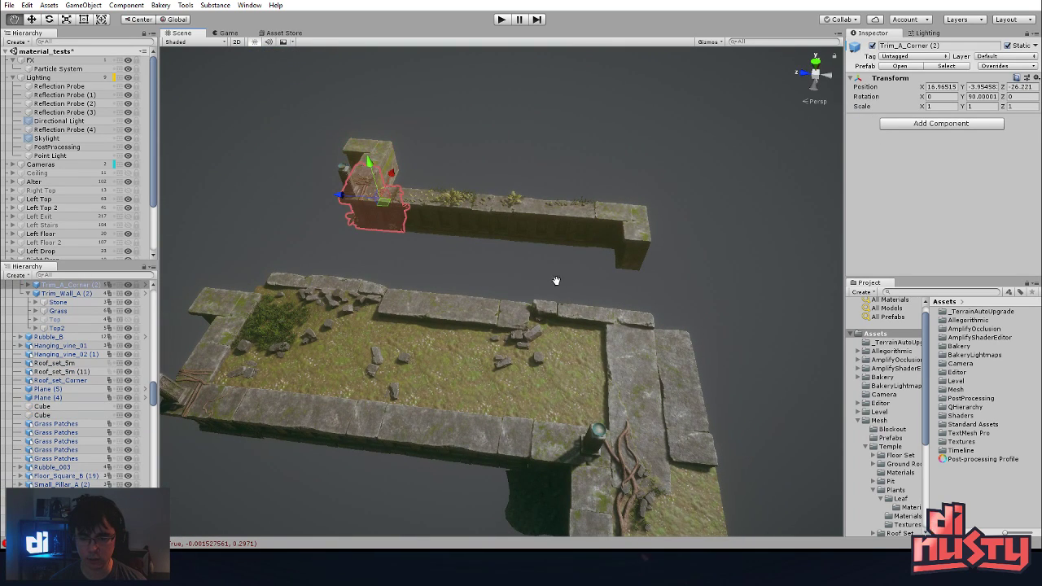
scroll(449, 279, "down", 3)
left_click_drag(345, 253, 642, 325)
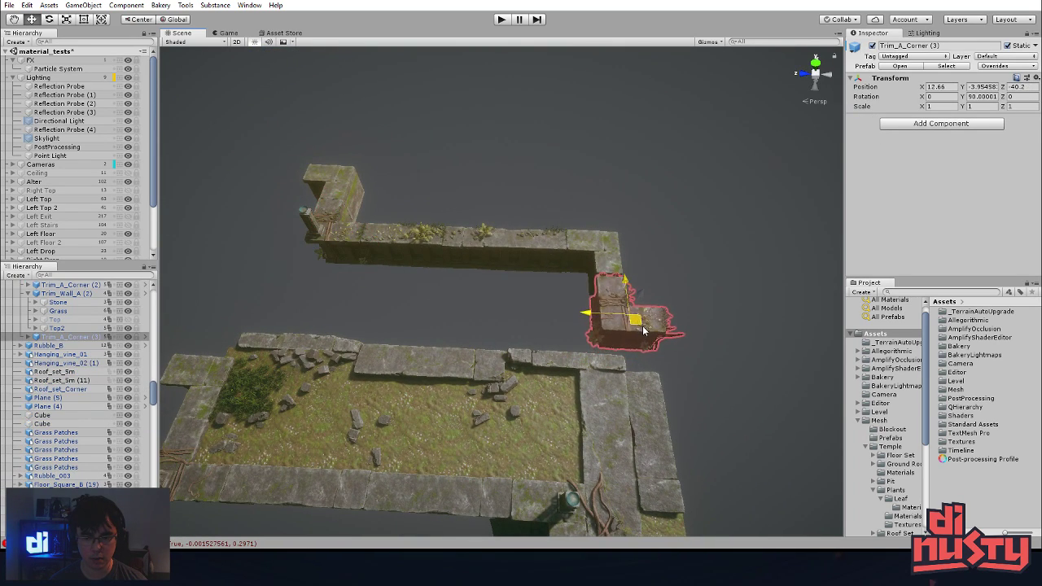
- Slide Trim_A_Corner (3) flush against the neighbouring corner trim, at X 13.027 and Z -40.19
middle_click_drag(675, 373, 665, 236)
key("f")
left_click_drag(665, 237, 530, 313, "alt")
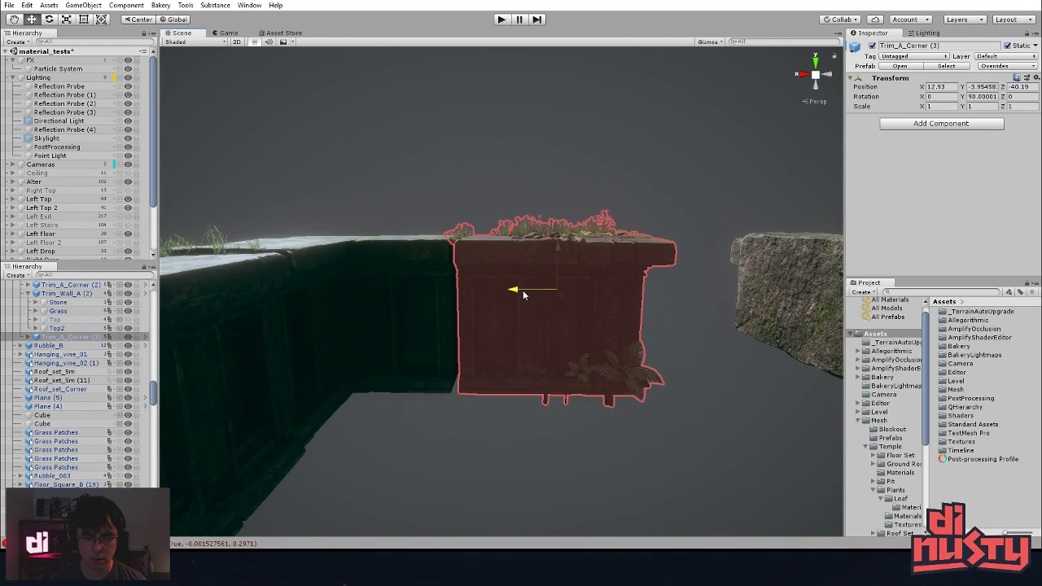
left_click(532, 211)
left_click_drag(533, 212, 375, 444, "alt")
left_click(511, 448)
left_click_drag(511, 448, 637, 203, "alt")
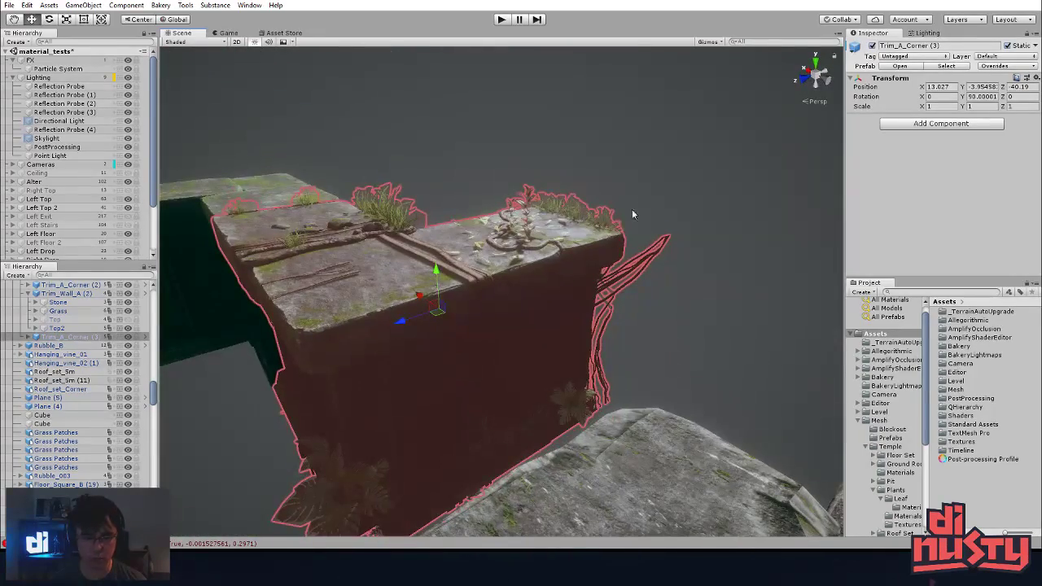
- Hide the Vines of Trim_A_Corner (3) on the new wall's end corner
left_click(26, 336)
left_click(127, 380)
left_click(414, 133)
left_click_drag(414, 133, 342, 379, "alt")
middle_click_drag(342, 379, 451, 356)
- Examine the new wall and the neighbouring grassy platform from above, checking individual trim pieces and their placement
left_click_drag(452, 355, 813, 119)
left_click(315, 362)
key("f")
left_click_drag(493, 347, 477, 411, "alt")
left_click(756, 295)
left_click_drag(756, 295, 529, 163, "alt")
right_click_drag(530, 163, 470, 207, "alt")
left_click_drag(470, 207, 515, 354, "alt")
left_click(337, 343)
left_click(354, 334)
left_click(559, 393)
left_click(601, 376)
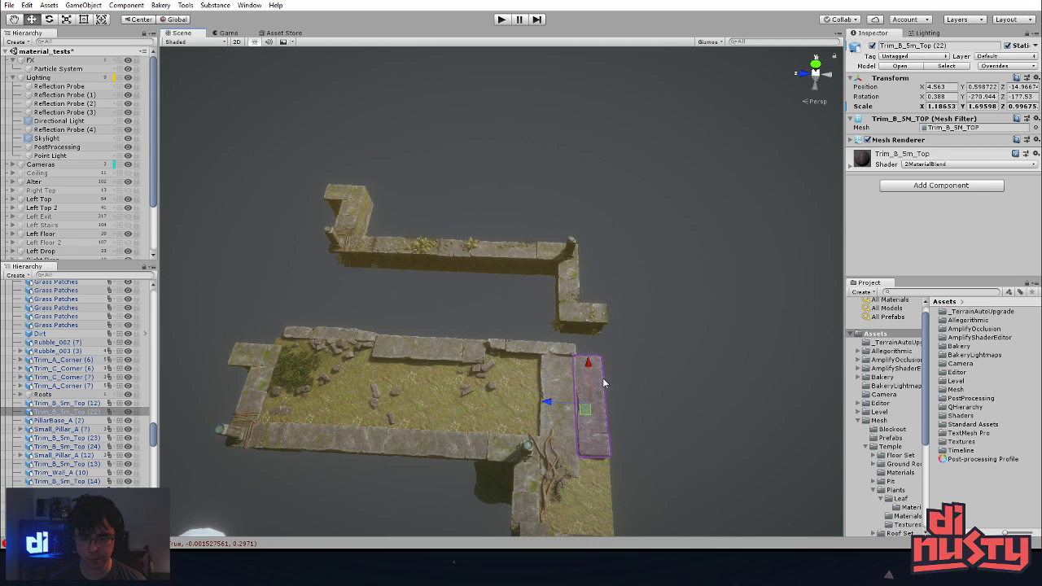
left_click_drag(602, 376, 616, 304, "alt")
left_click(616, 305)
left_click_drag(575, 381, 546, 463, "alt")
- Collapse the expanded entries of Trim_Wall_A (2) and Trim_A_Corner (3) in the hierarchy
left_click_drag(359, 149, 761, 350)
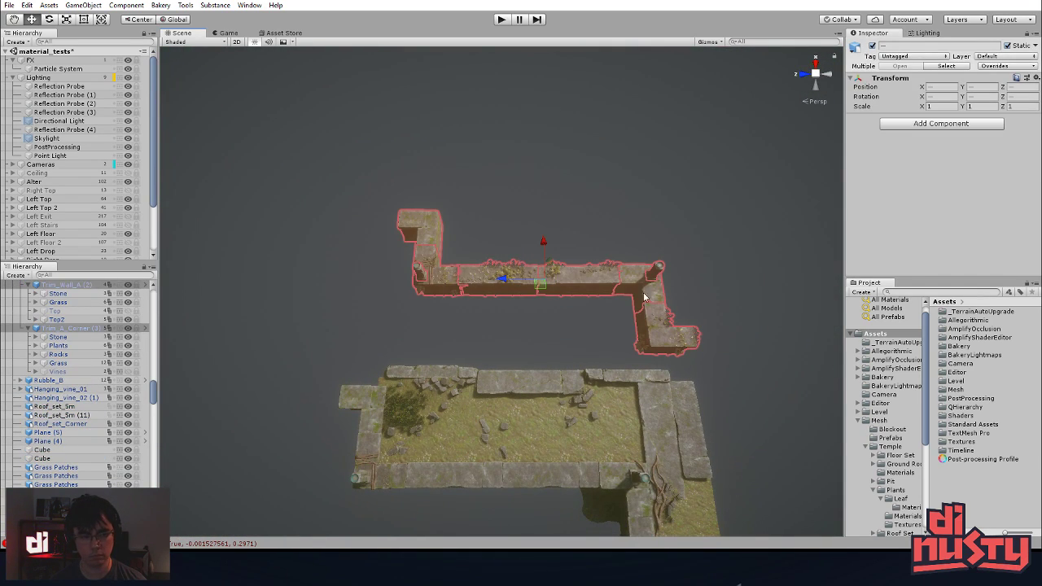
left_click(28, 285)
left_click(29, 293)
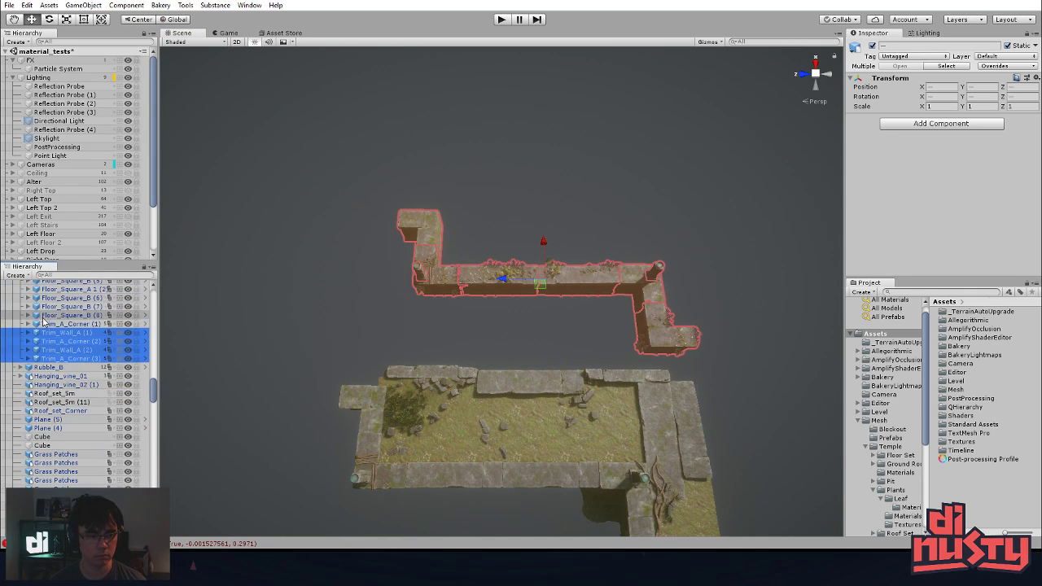
left_click(278, 315)
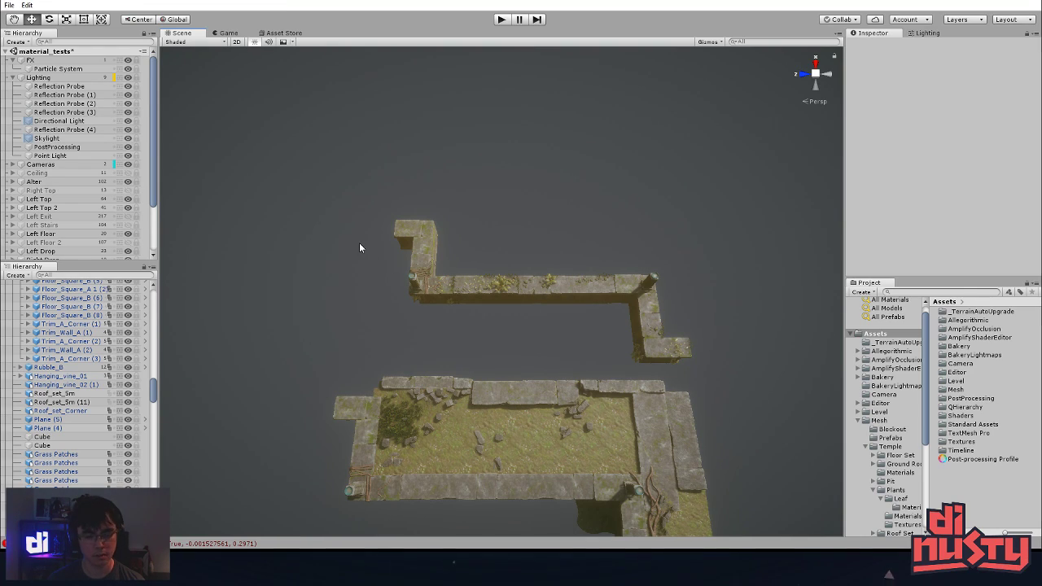
- Examine the wall's end corner Trim_A_Corner (3), its child objects and the wall's alignment from the side
left_click_drag(410, 323, 381, 326, "alt")
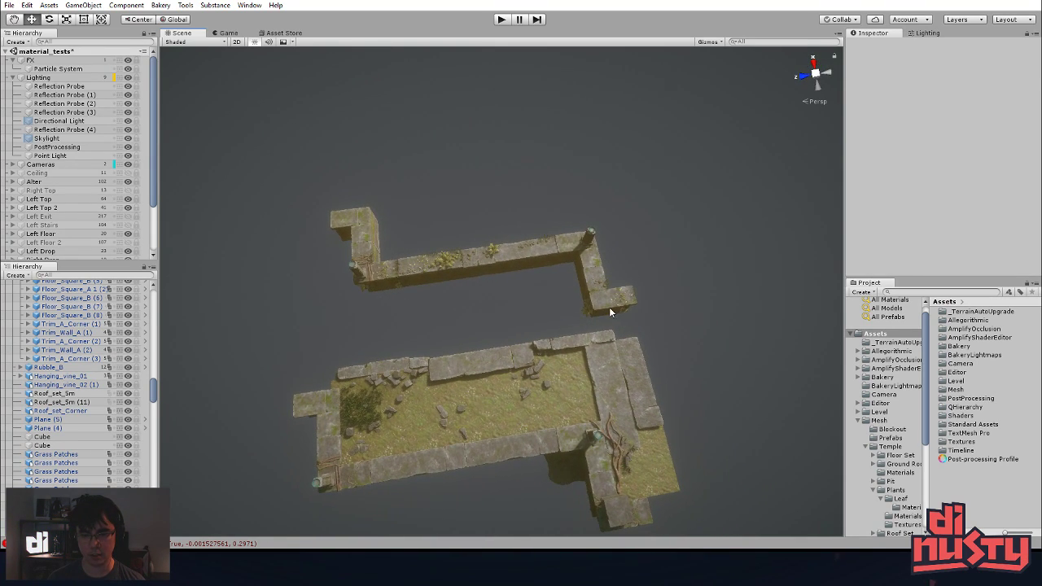
left_click(611, 313)
key("f")
left_click(29, 359)
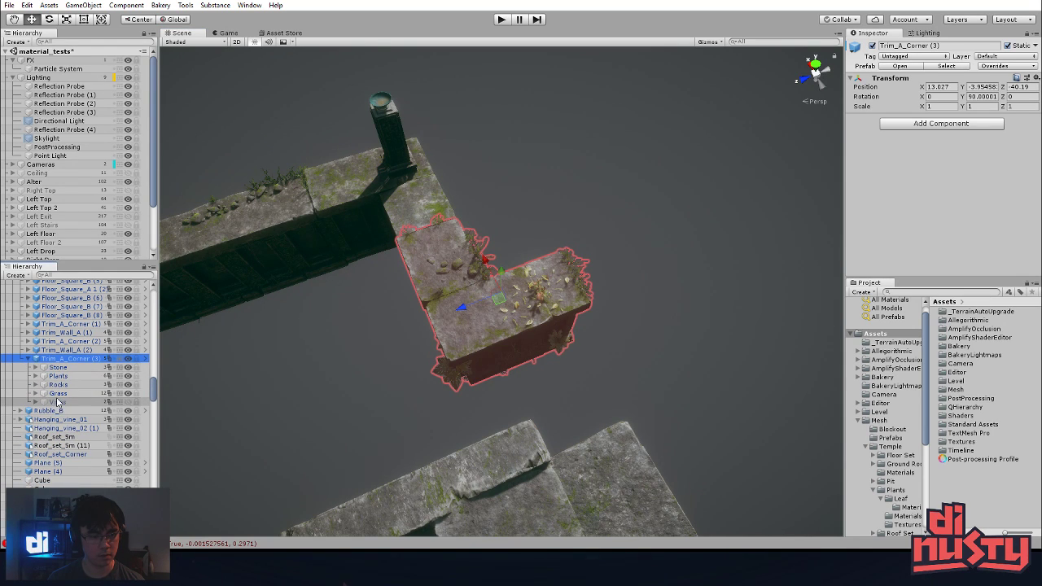
left_click_drag(293, 399, 361, 353, "alt")
scroll(360, 353, "down", 7)
middle_click_drag(381, 411, 514, 334, "alt")
left_click_drag(515, 334, 477, 272, "alt")
- Select all trim walls, corners and small pillars of the new wall and move them into the Left Top 2 group
left_click_drag(309, 139, 568, 371)
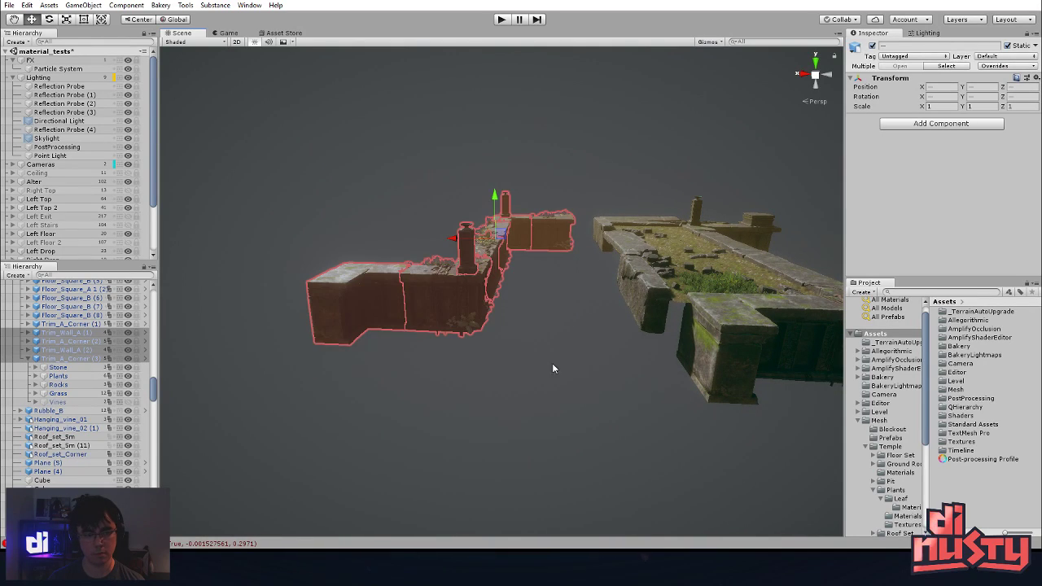
scroll(94, 351, "up", 10)
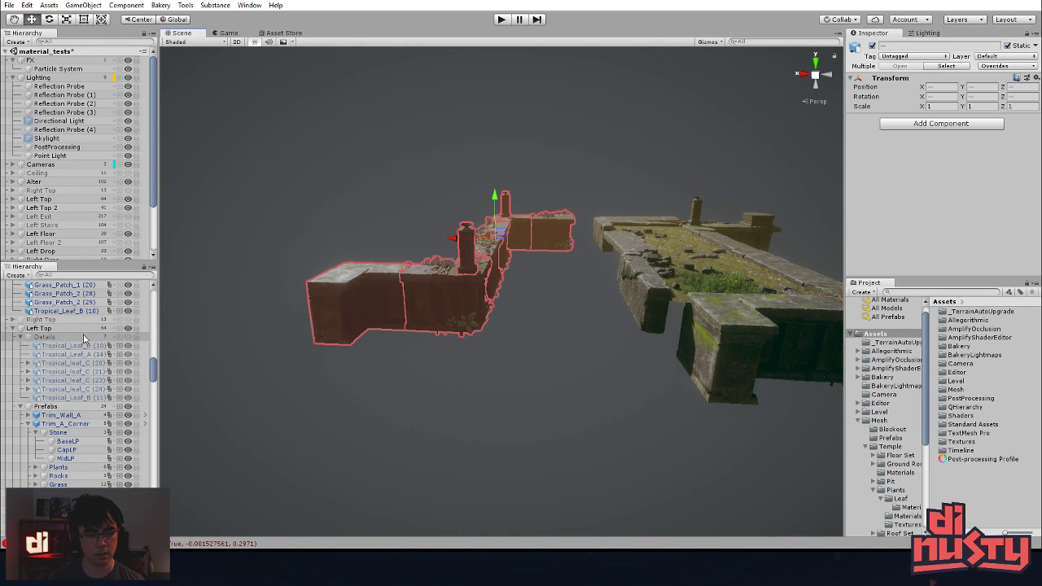
scroll(83, 338, "down", 2)
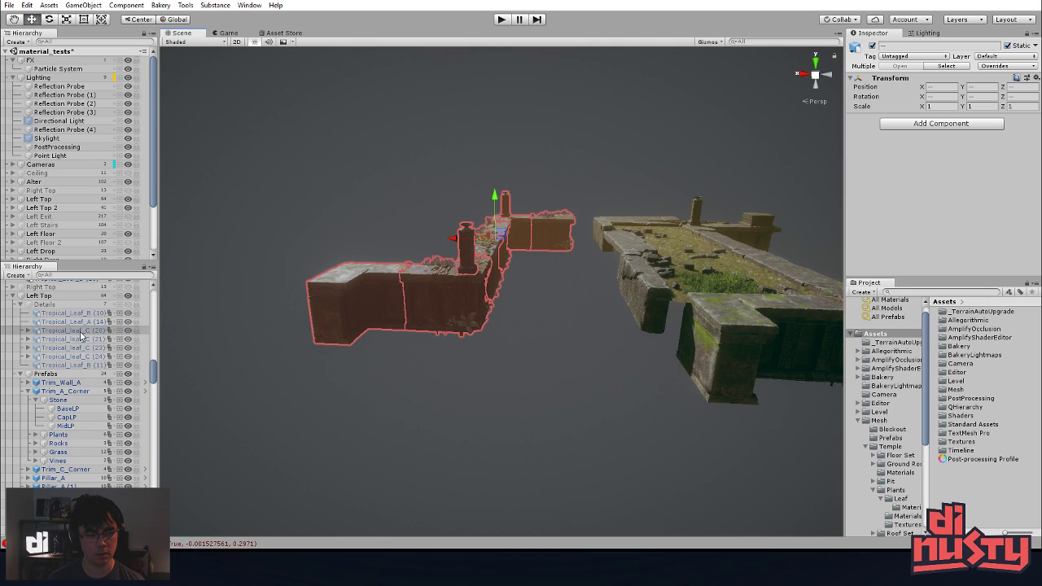
left_click(631, 281)
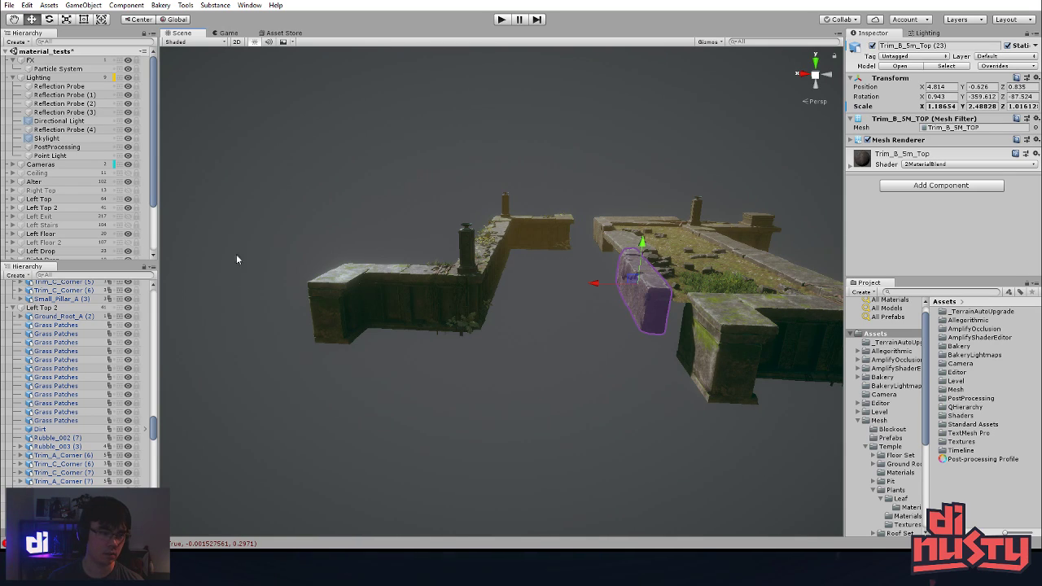
scroll(89, 390, "down", 5)
scroll(85, 348, "up", 3)
scroll(84, 355, "up", 5)
left_click(65, 373)
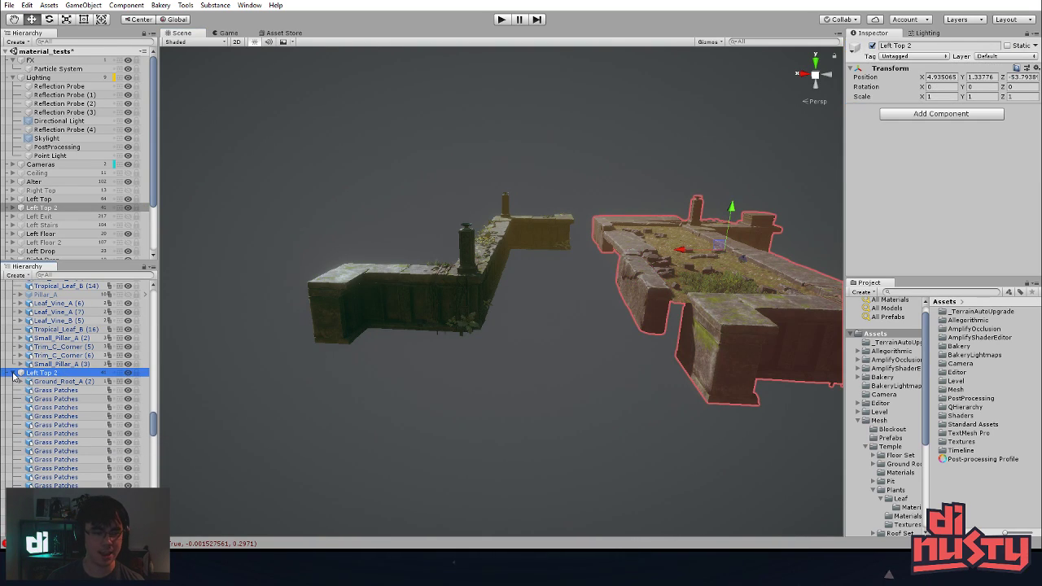
left_click_drag(295, 137, 584, 396)
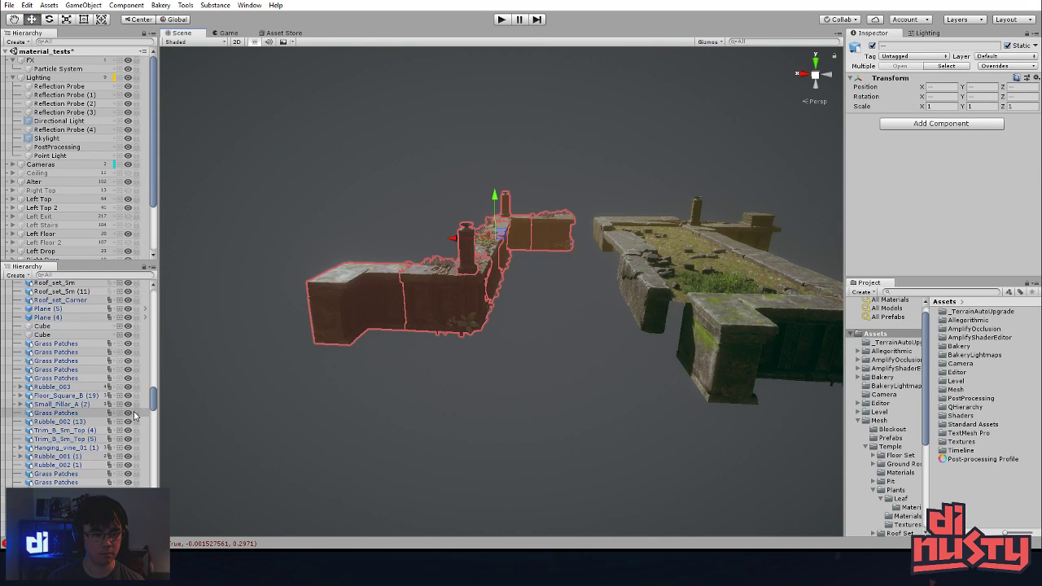
scroll(82, 391, "up", 2)
scroll(45, 185, "down", 2)
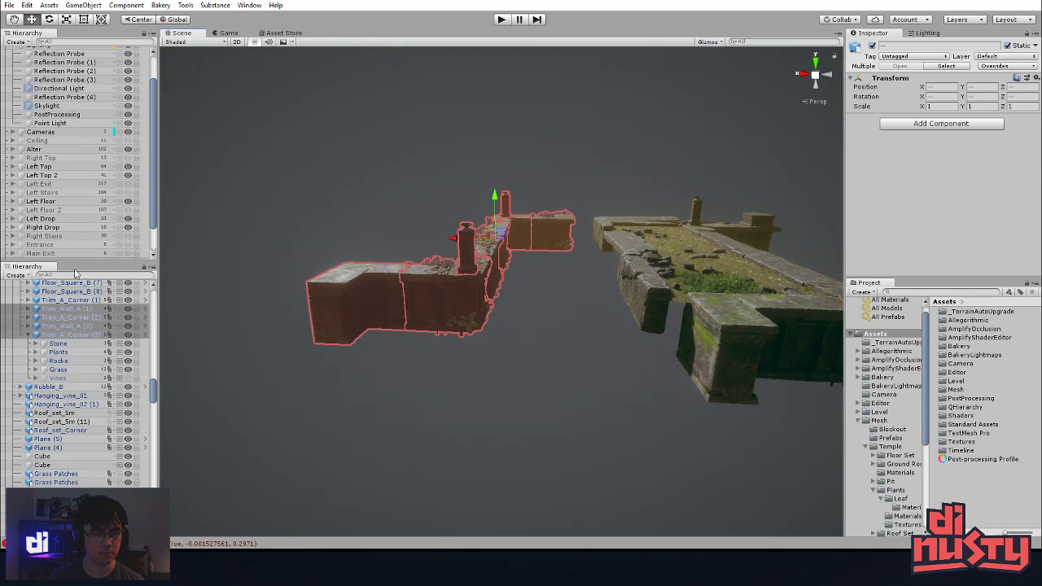
left_click_drag(65, 314, 62, 146)
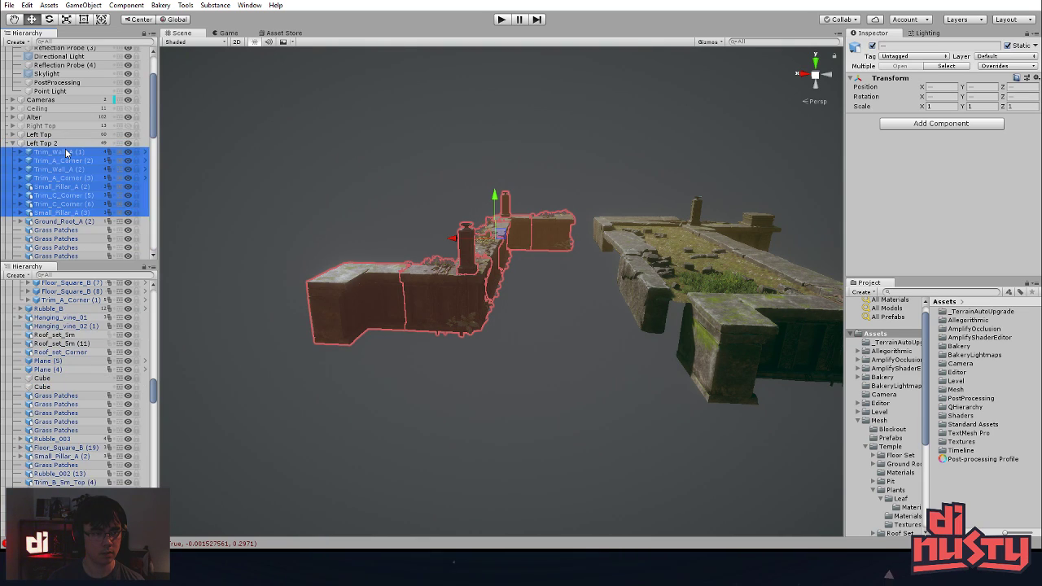
left_click_drag(255, 187, 263, 214, "alt")
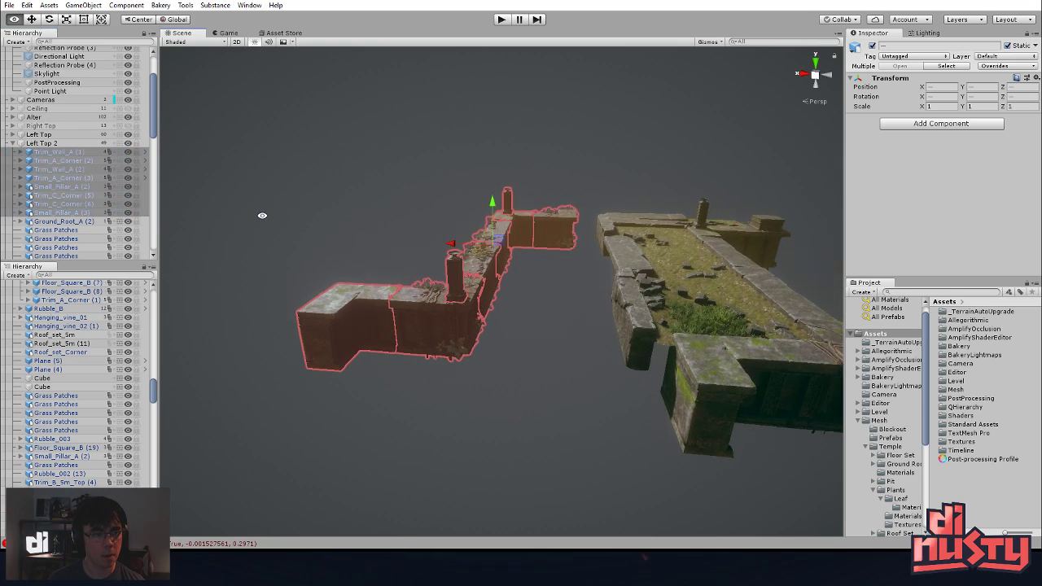
- Create an empty object inside Left Top 2 and move it to the head of the group's children
left_click(58, 144)
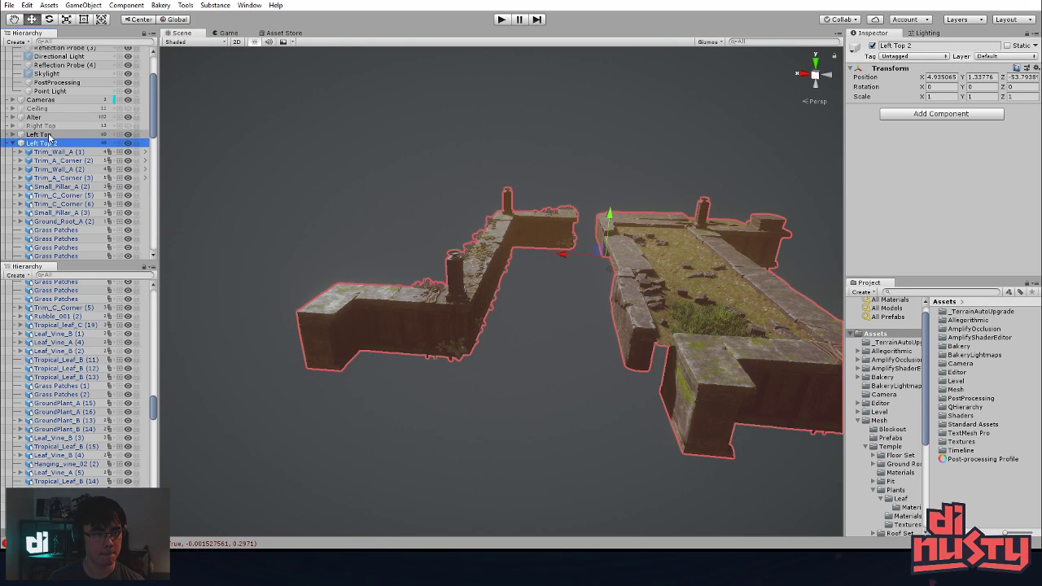
right_click(51, 144)
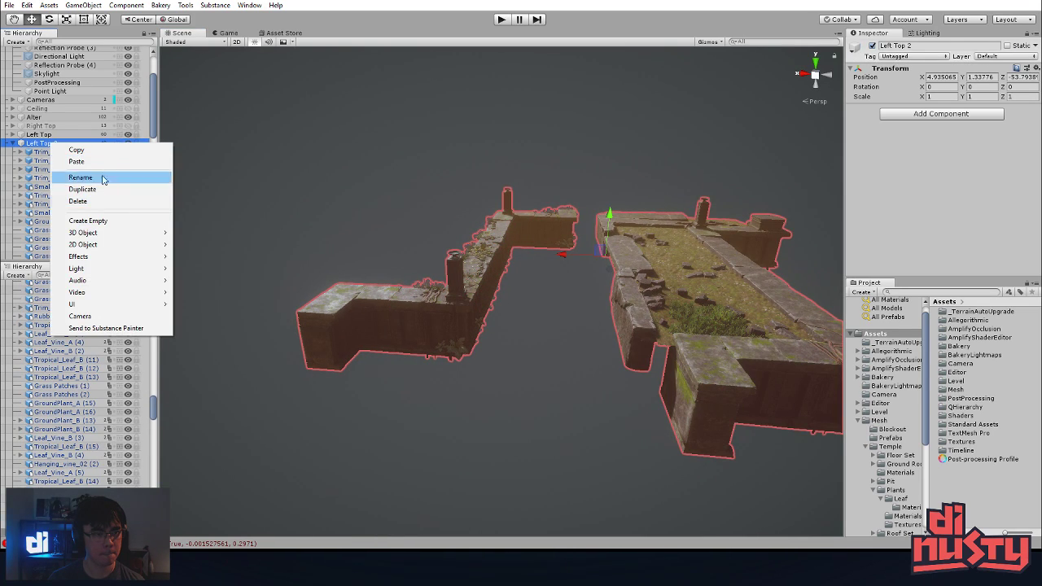
left_click(86, 220)
left_click_drag(60, 258, 85, 43)
left_click_drag(88, 52, 73, 158)
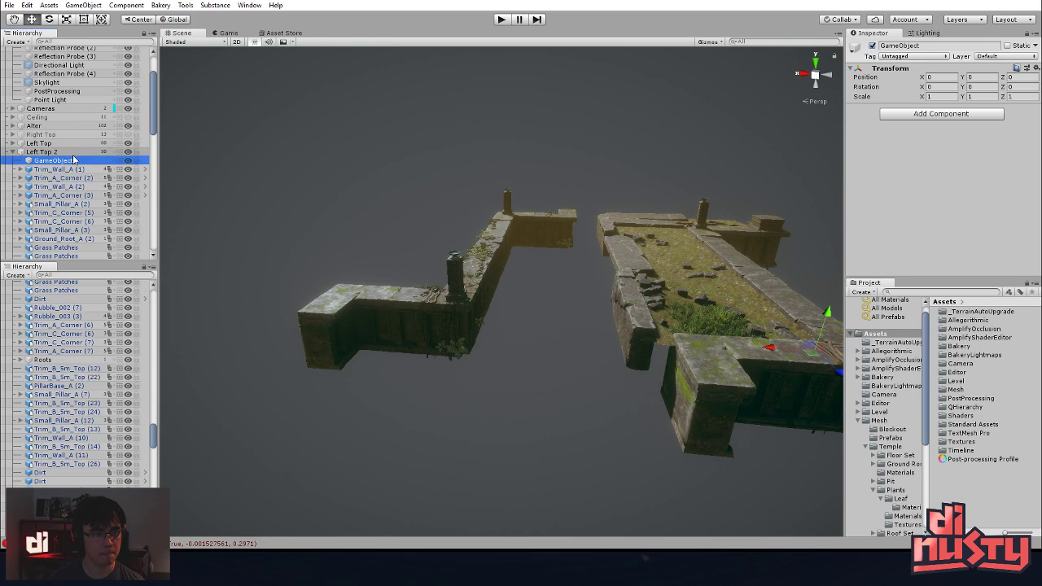
- Parent the new wall's pieces under the empty object and rename it Prefabs
left_click(71, 168)
left_click_drag(229, 132, 568, 417)
left_click_drag(71, 174, 63, 162)
left_click(61, 162)
type("Prefabs")
key("Return")
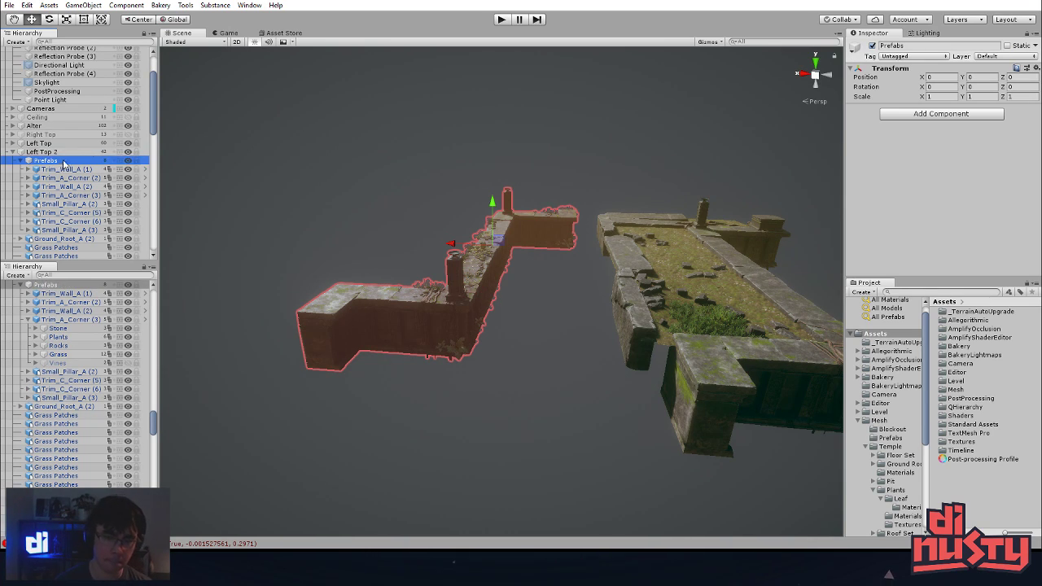
- Duplicate the grassy platform's pillar base and place the copy on the matching end corner of the new wall
left_click(486, 145)
left_click_drag(487, 145, 433, 168, "alt")
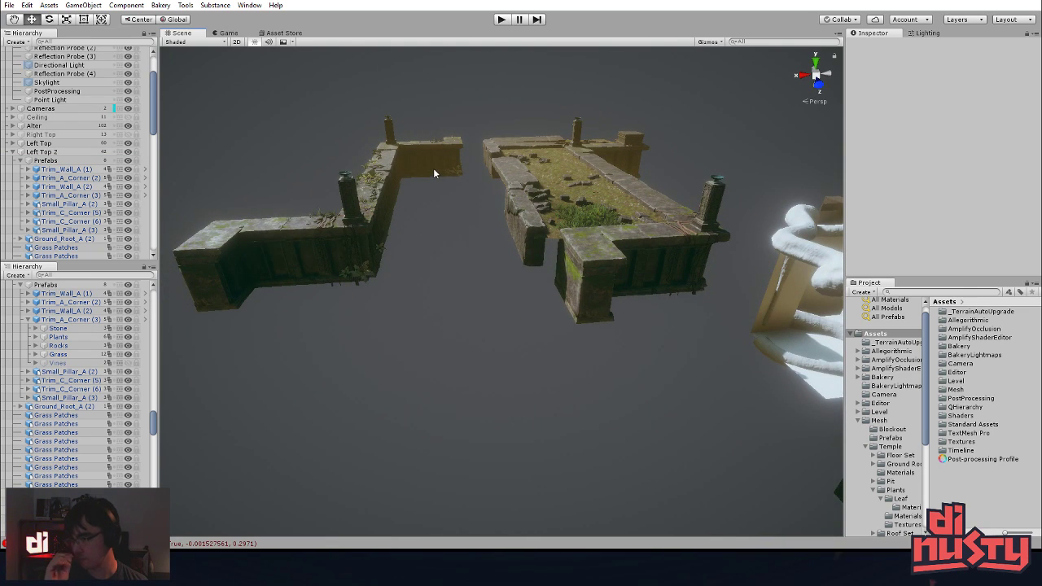
middle_click_drag(569, 257, 577, 287)
left_click_drag(577, 286, 577, 295, "alt")
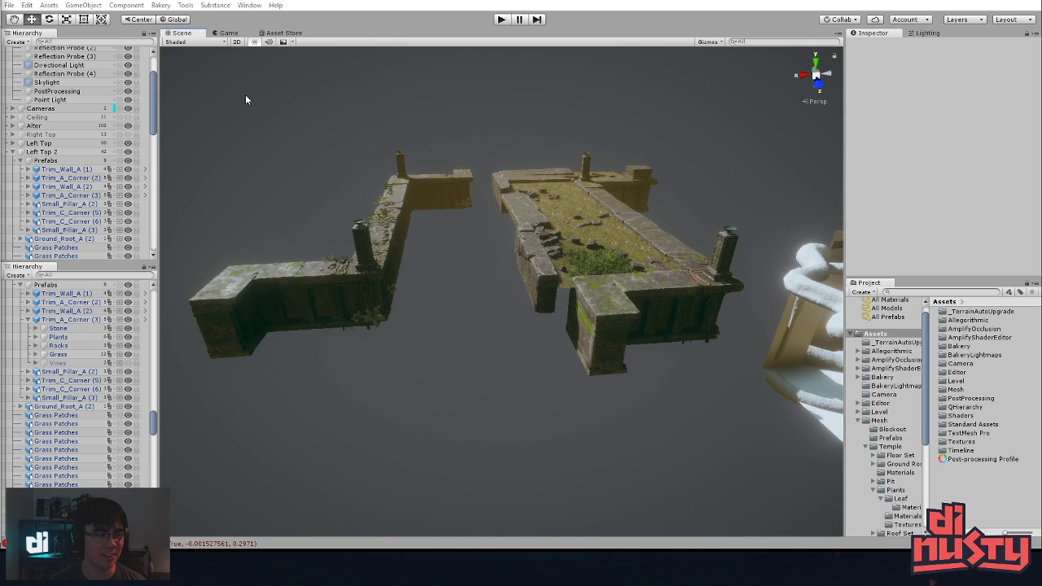
left_click_drag(268, 180, 515, 280, "alt")
left_click(581, 323)
left_click(444, 216)
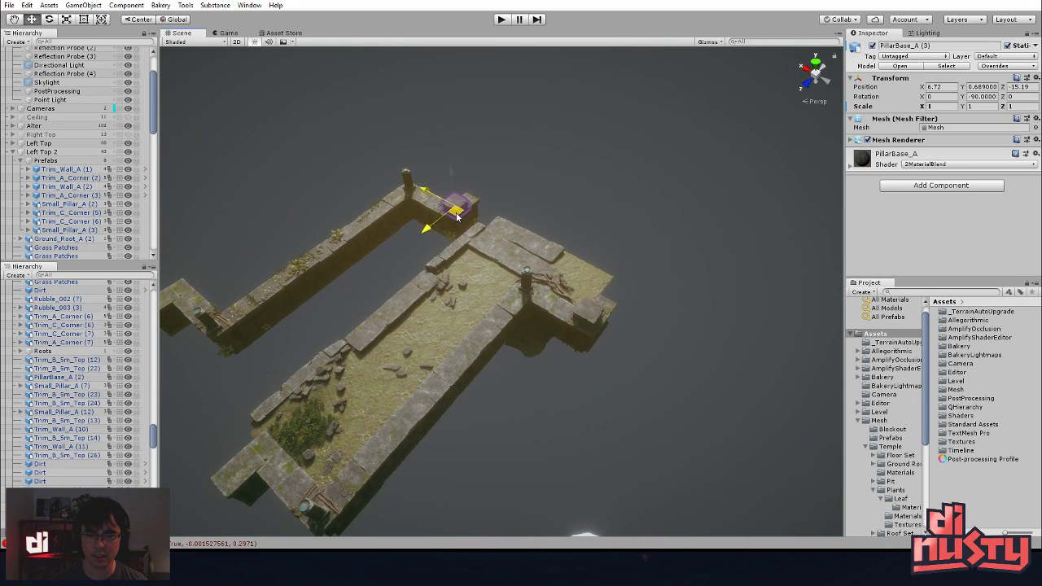
key("f")
left_click_drag(449, 286, 545, 354, "alt")
left_click_drag(507, 302, 543, 324)
- Inspect the copied pillar base and compare the layouts of the new wall and the grassy platform
left_click_drag(691, 366, 416, 237, "alt")
left_click(662, 213)
scroll(579, 284, "down", 5)
middle_click_drag(579, 284, 268, 249)
left_click_drag(268, 248, 463, 374, "alt")
scroll(361, 328, "down", 5)
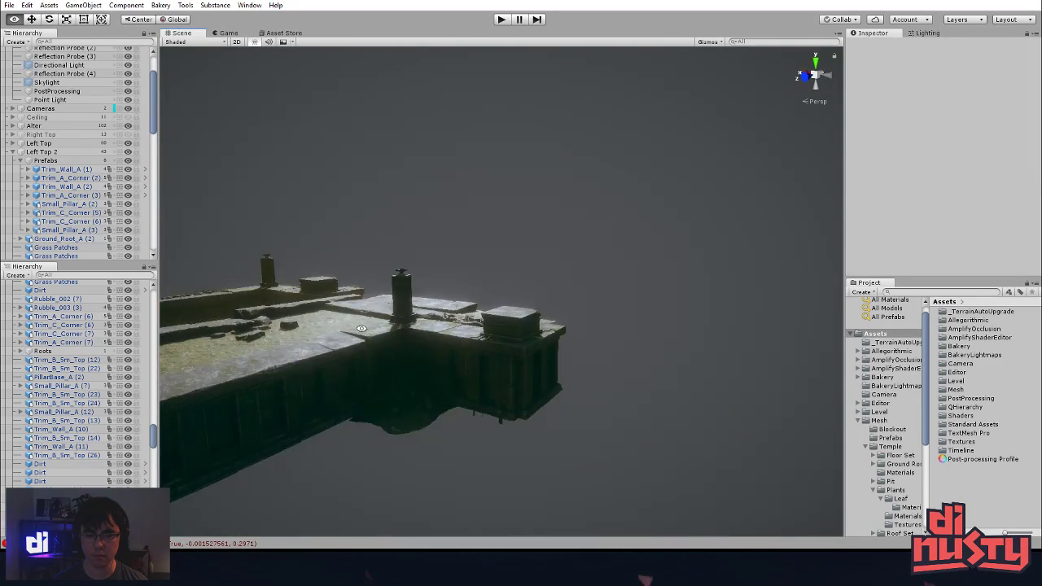
middle_click_drag(463, 375, 569, 344)
left_click_drag(569, 344, 425, 410, "alt")
middle_click_drag(425, 410, 530, 363)
scroll(530, 363, "down", 3)
middle_click_drag(439, 391, 371, 381)
left_click_drag(371, 381, 346, 367, "alt")
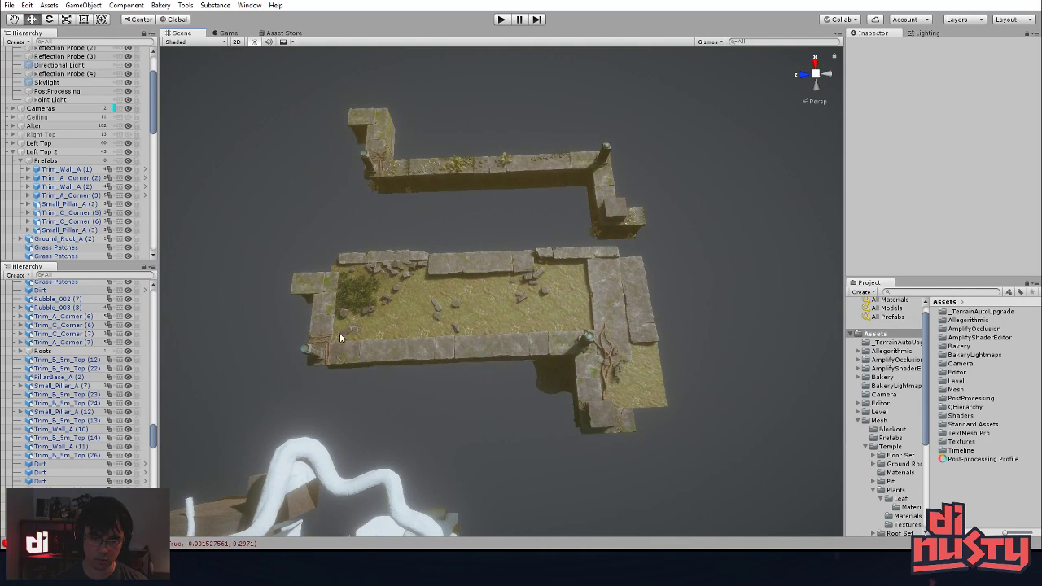
- Delete the old corner trims, small pillars and Trim_B_5m_Top pieces along the grassy platform's outer edge
left_click(317, 302)
left_click(328, 360, "shift")
left_click(314, 353, "shift")
left_click(428, 354, "shift")
left_click(480, 353, "shift")
left_click(544, 351, "shift")
key("ctrl+z")
left_click(569, 356, "shift")
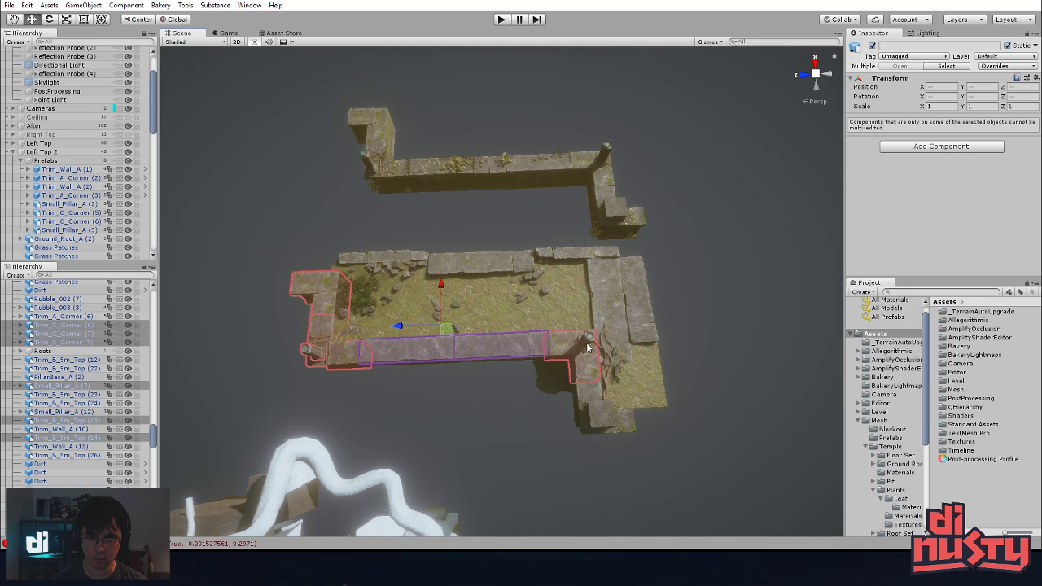
left_click(587, 342, "shift")
left_click(602, 388, "shift")
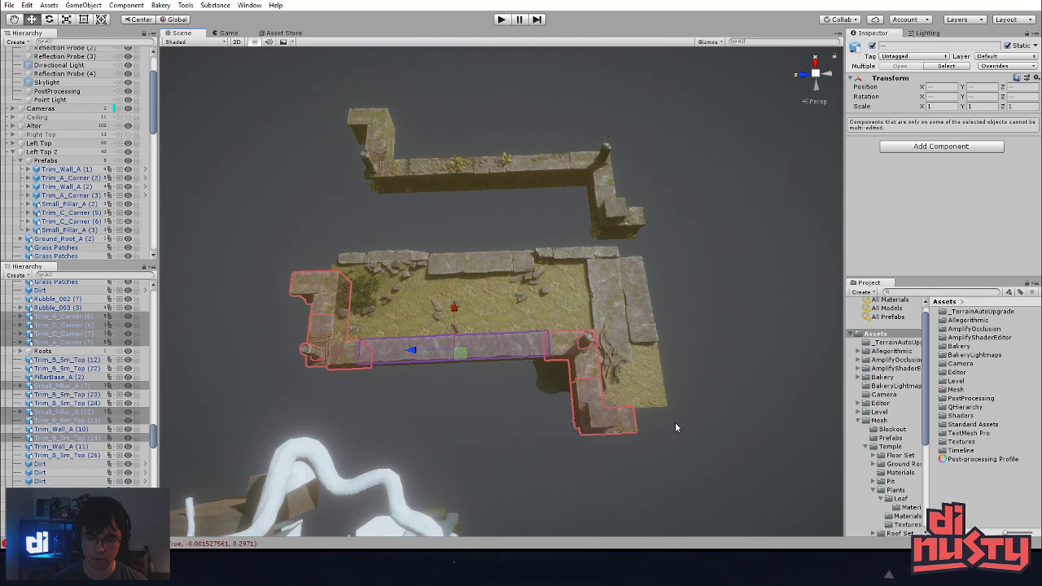
key("Delete")
- Delete the two remaining Trim_Wall_A pieces and the leftover corner roots from the platform's old edge
left_click(382, 361)
left_click(480, 353, "shift")
key("Delete")
left_click(325, 364)
key("Delete")
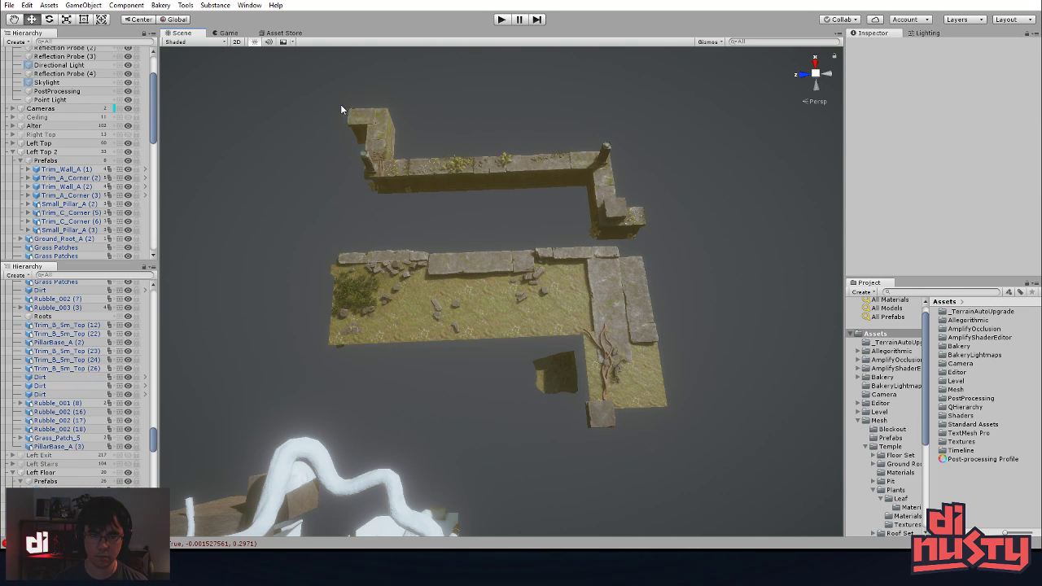
left_click(72, 160)
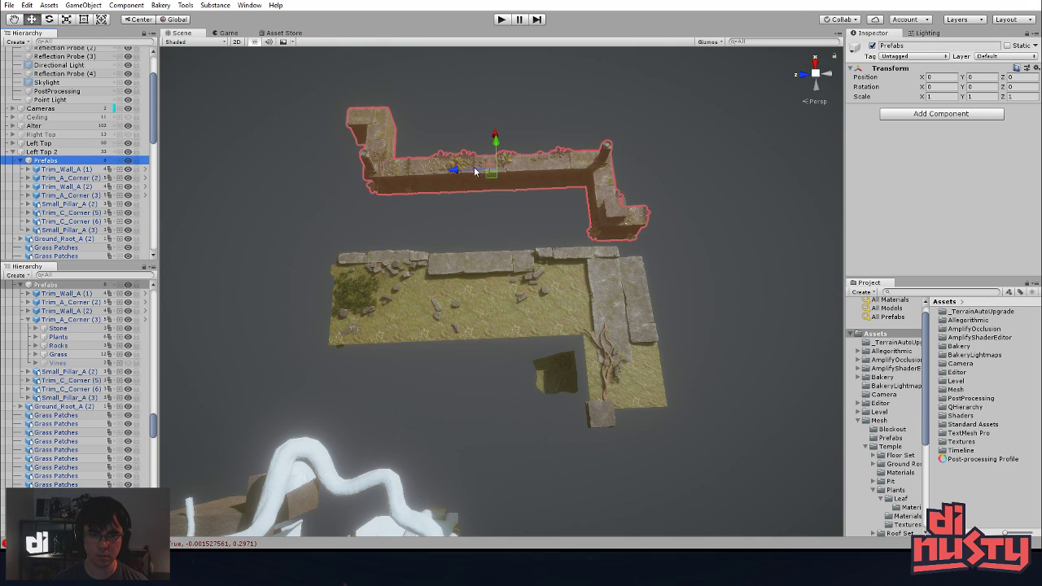
left_click_drag(489, 181, 429, 353)
key("ctrl+z")
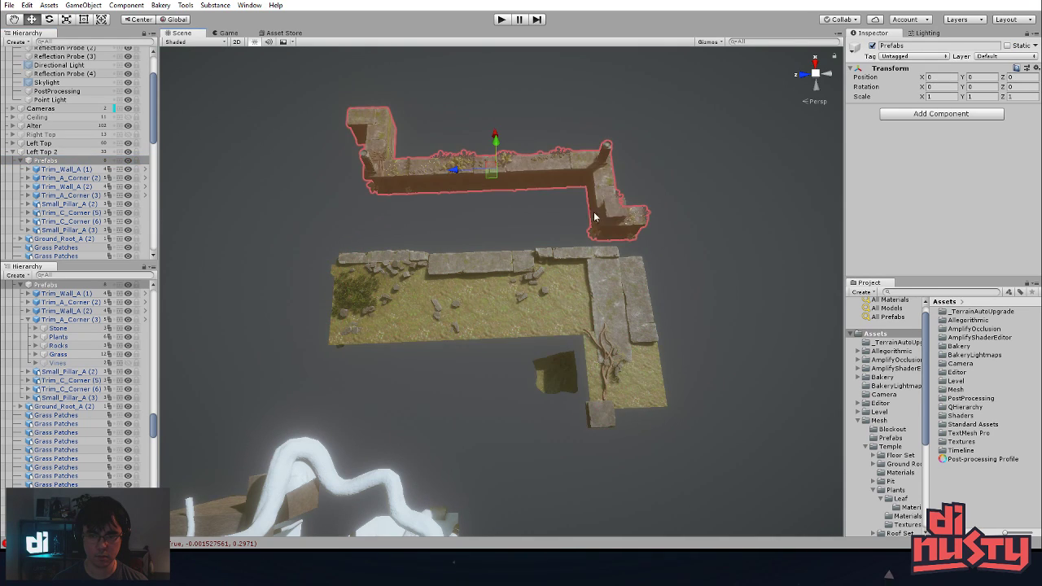
- Move the new wall together with its copied pillar base onto the grassy platform's open edge and align it there
left_click(609, 219)
left_click_drag(309, 80, 662, 235)
left_click_drag(488, 174, 451, 367)
scroll(697, 425, "up", 4)
middle_click_drag(698, 425, 477, 241)
scroll(473, 285, "up", 8)
middle_click_drag(472, 285, 502, 297)
left_click_drag(501, 298, 423, 314, "alt")
left_click_drag(352, 130, 297, 138)
key("v")
left_click_drag(460, 474, 480, 263, "alt")
- Delete the redundant old pillar base at the platform's end corner
key("shift+d")
left_click(445, 295)
key("Delete")
- Inspect the assembled platform and the fit of its new wall from several angles
scroll(344, 254, "down", 5)
left_click_drag(344, 254, 613, 351, "alt")
middle_click_drag(612, 351, 643, 351)
scroll(448, 390, "down", 3)
left_click_drag(449, 391, 540, 400, "alt")
left_click_drag(648, 351, 656, 356, "alt")
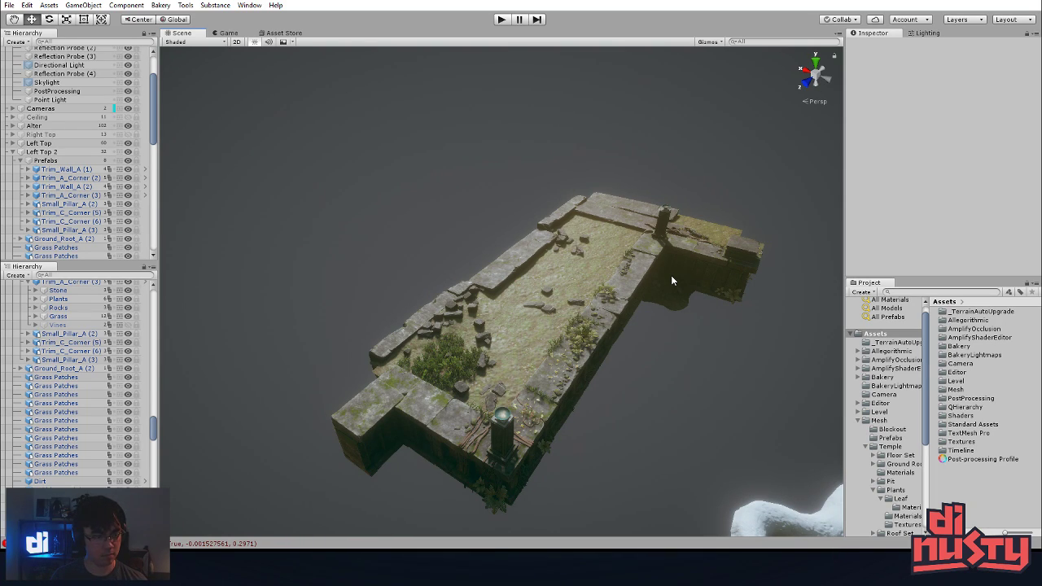
left_click_drag(711, 203, 583, 262, "alt")
left_click(584, 262)
left_click(634, 236)
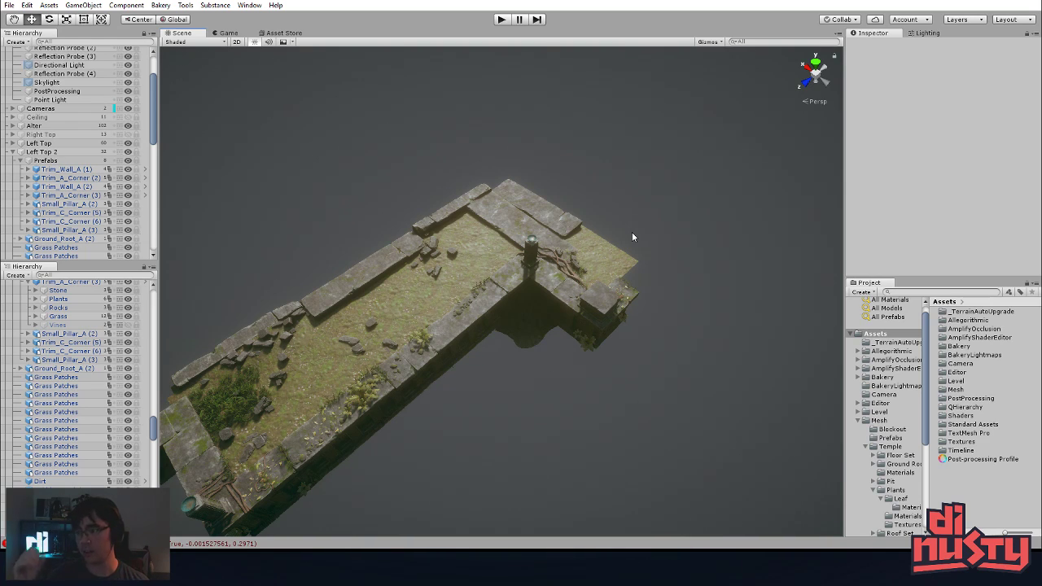
- Examine the temple roof, pillars and stone courtyard with the rebuilt platform in the background
left_click_drag(600, 390, 303, 195, "alt")
middle_click_drag(303, 196, 512, 325)
left_click_drag(512, 326, 570, 311, "alt")
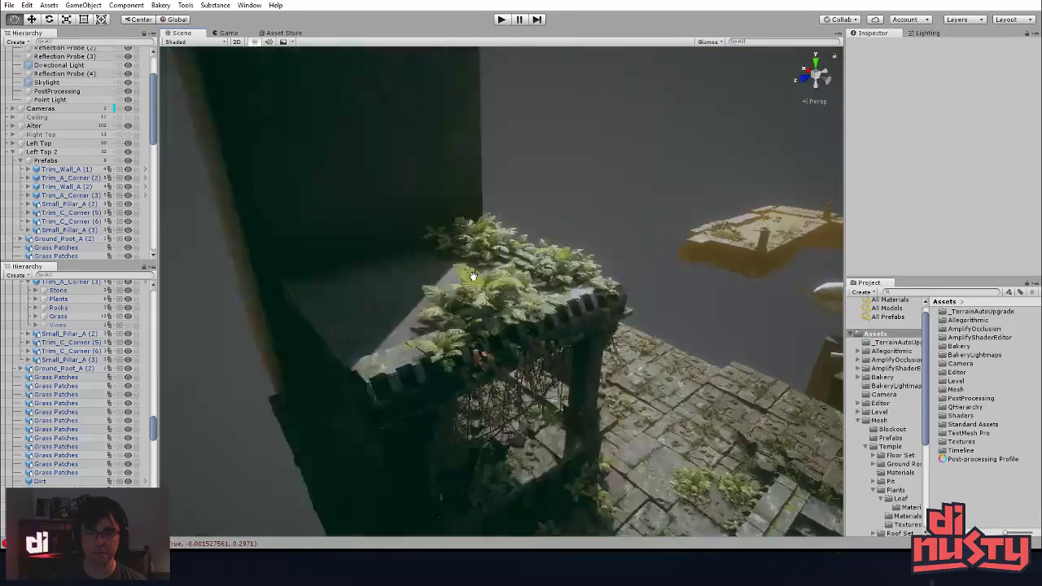
scroll(664, 252, "down", 2)
middle_click_drag(571, 311, 677, 241)
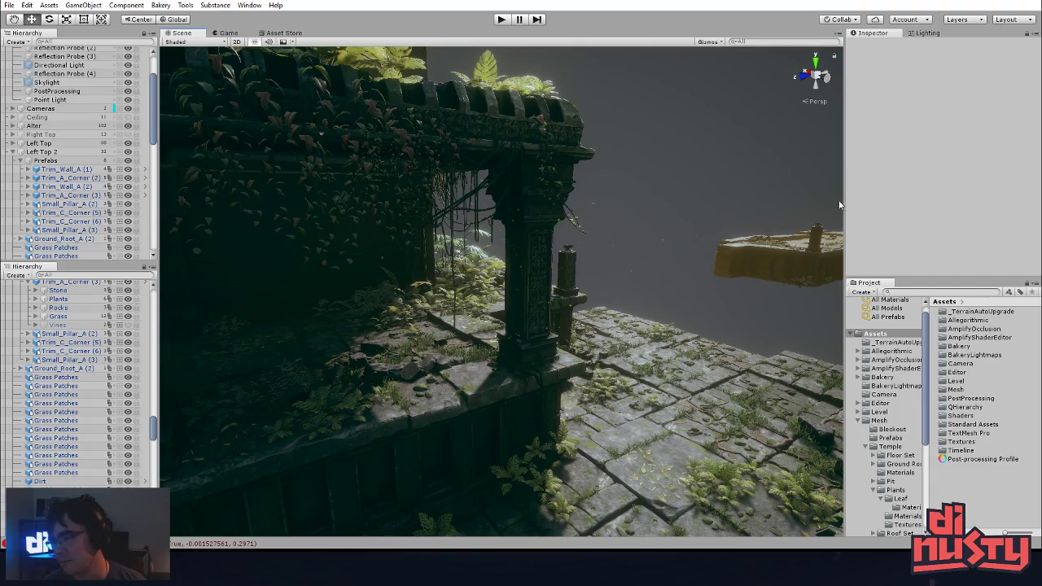
middle_click_drag(711, 224, 716, 260)
right_click_drag(716, 261, 646, 227)
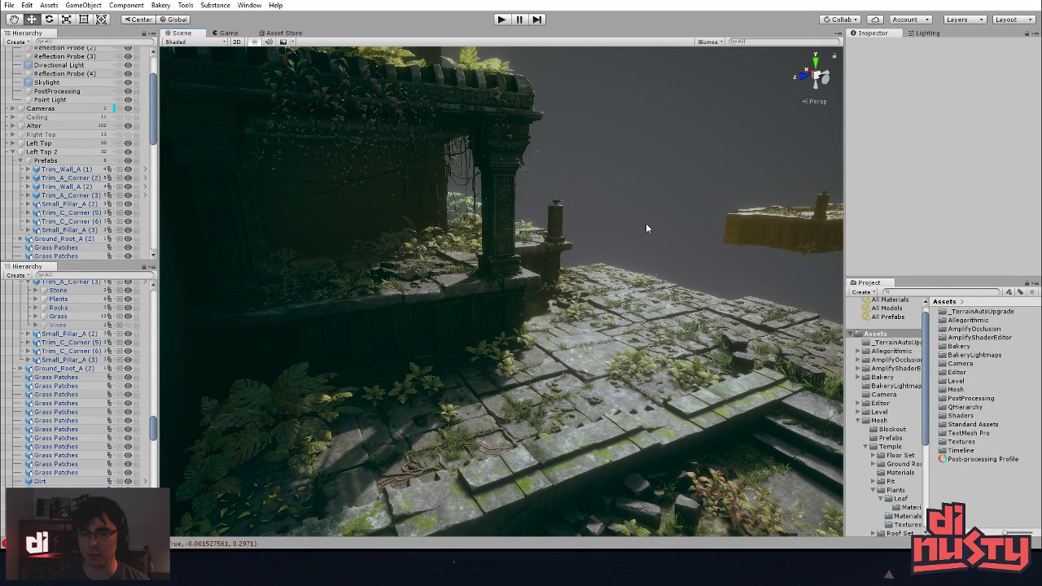